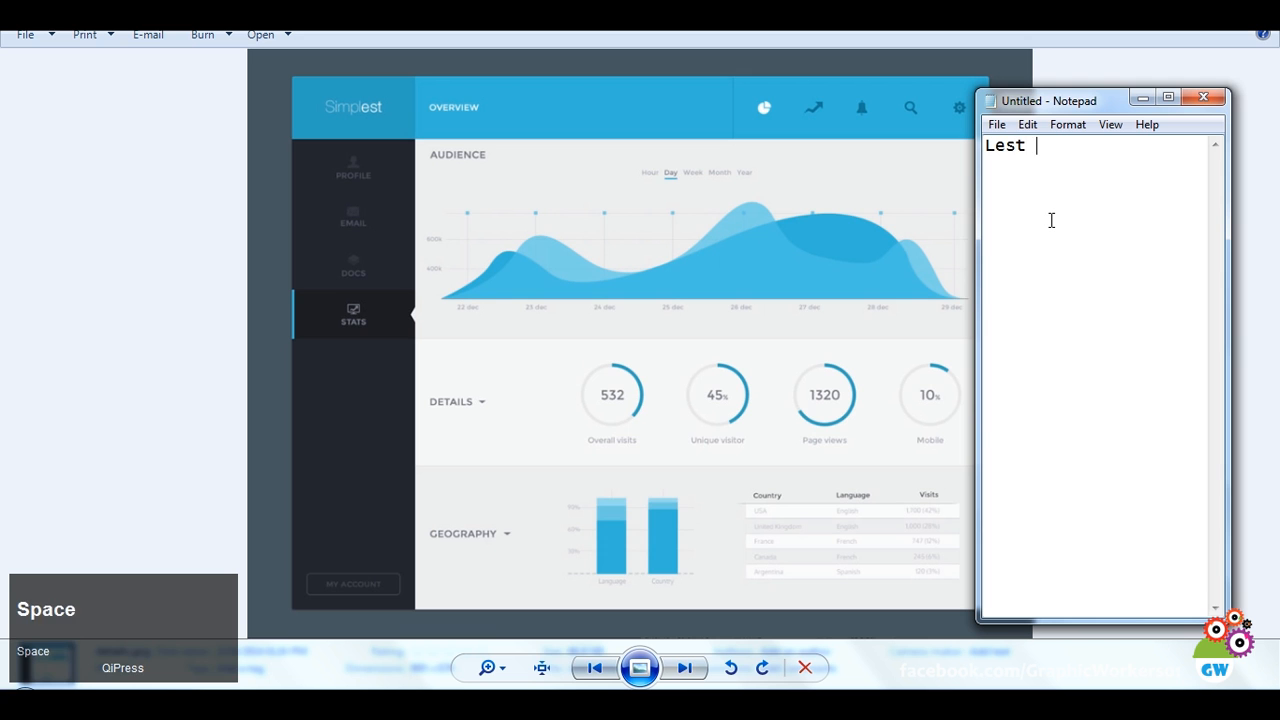
# Write "Lets design this !! :" in the open note beside the reference image, and close the note.
pyautogui.write('ts de')
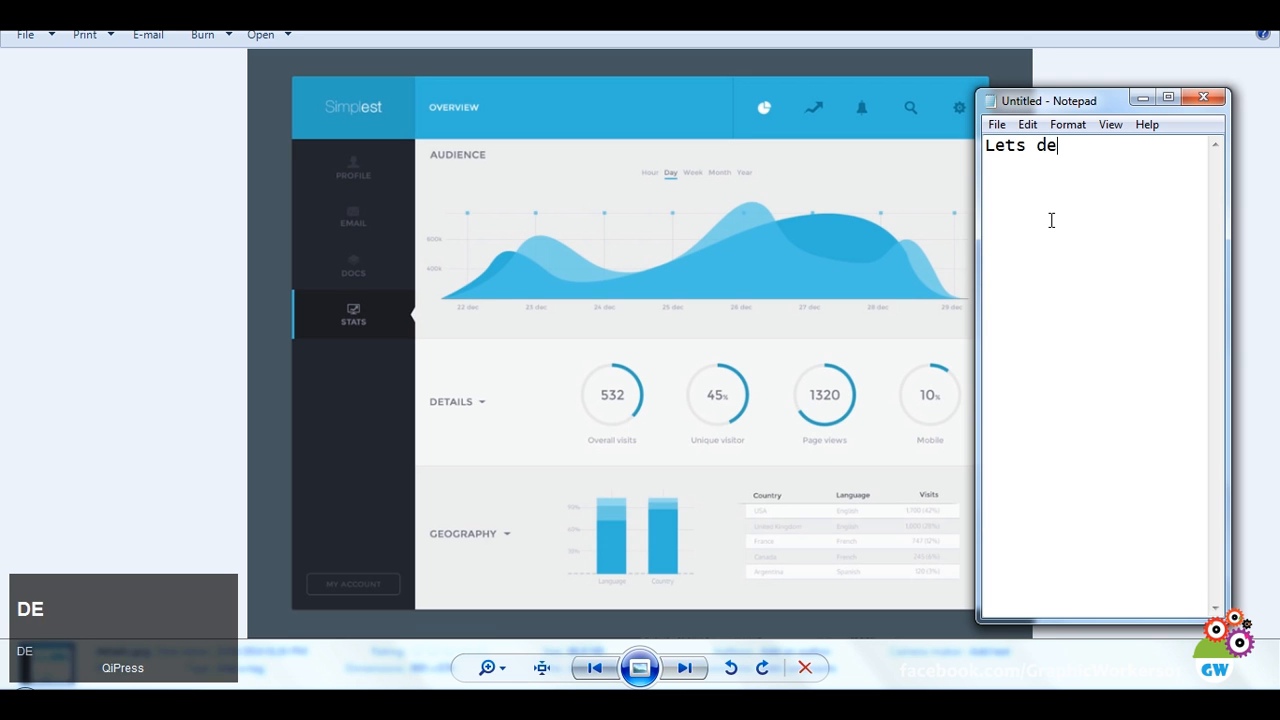
pyautogui.write('sign this')
pyautogui.press('BackSpace')
pyautogui.write('is !!')
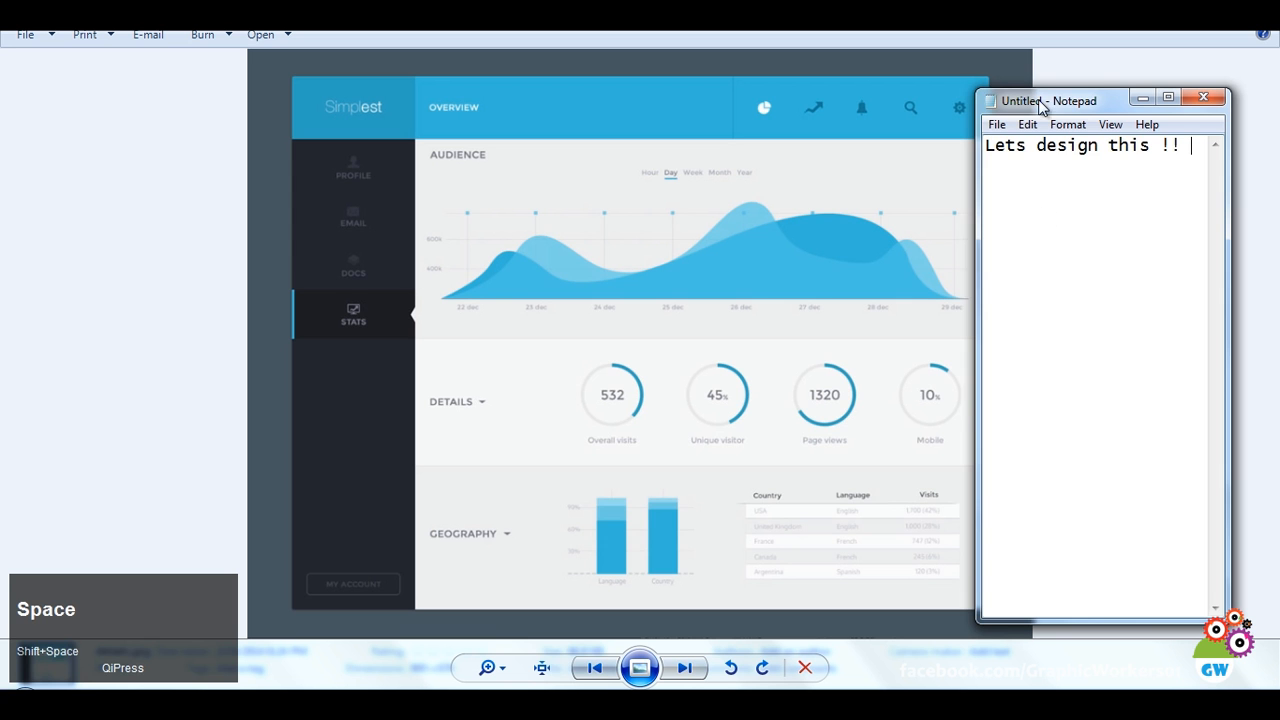
pyautogui.moveTo(1040, 101); pyautogui.dragTo(1083, 100)
pyautogui.write(':')
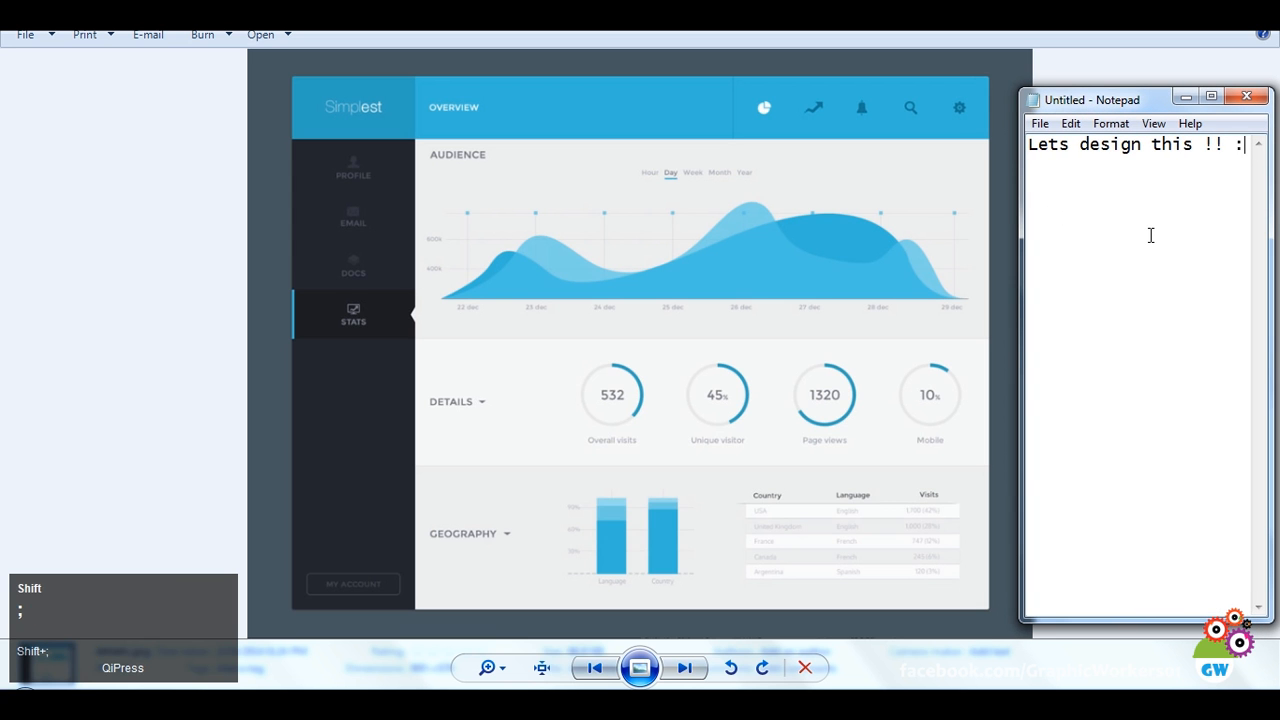
pyautogui.click(1246, 96)
pyautogui.click(674, 356)
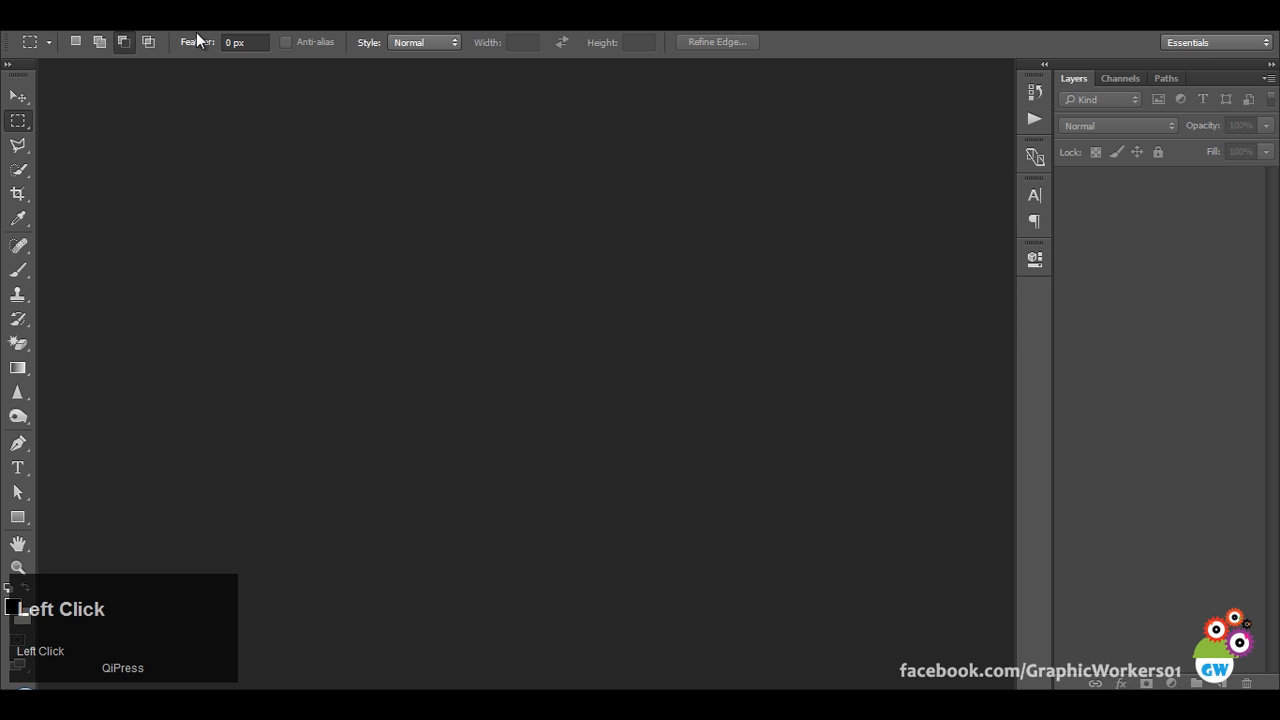
# Create a new document 1600 pixels wide and 1200 pixels high.
pyautogui.click(45, 20)
pyautogui.click(72, 35)
pyautogui.click(493, 278)
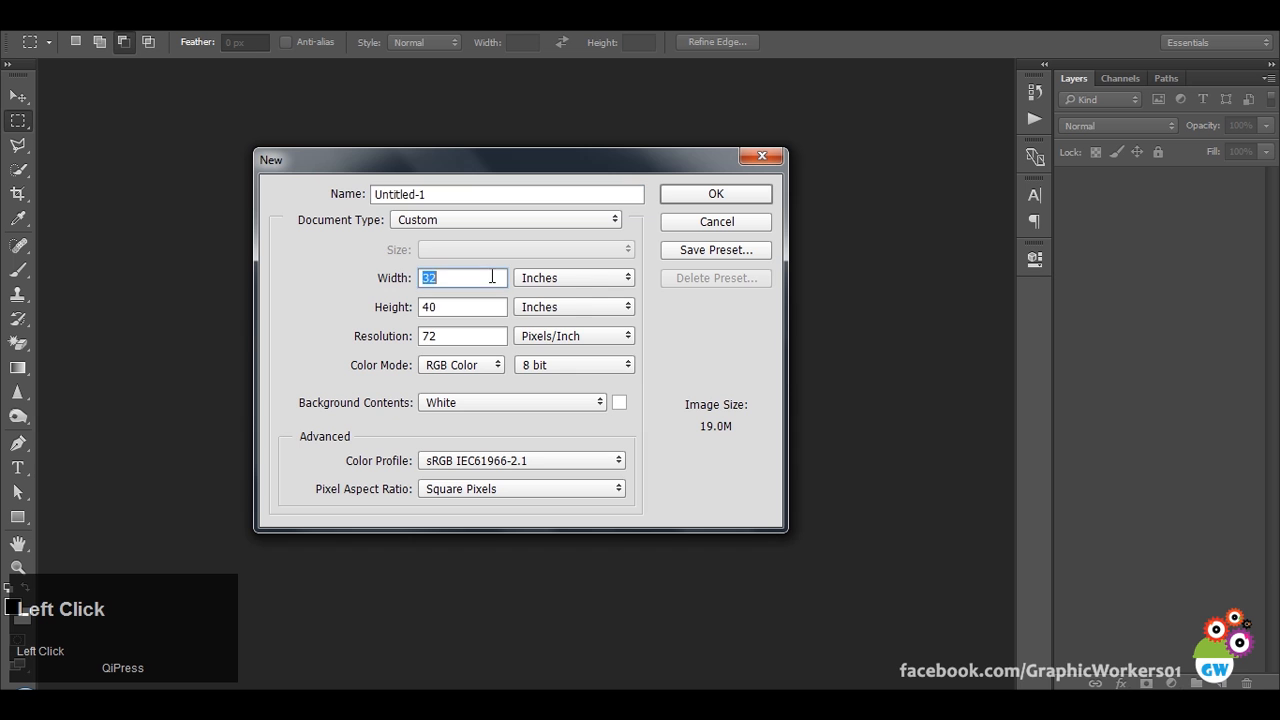
pyautogui.click(562, 280)
pyautogui.click(558, 301)
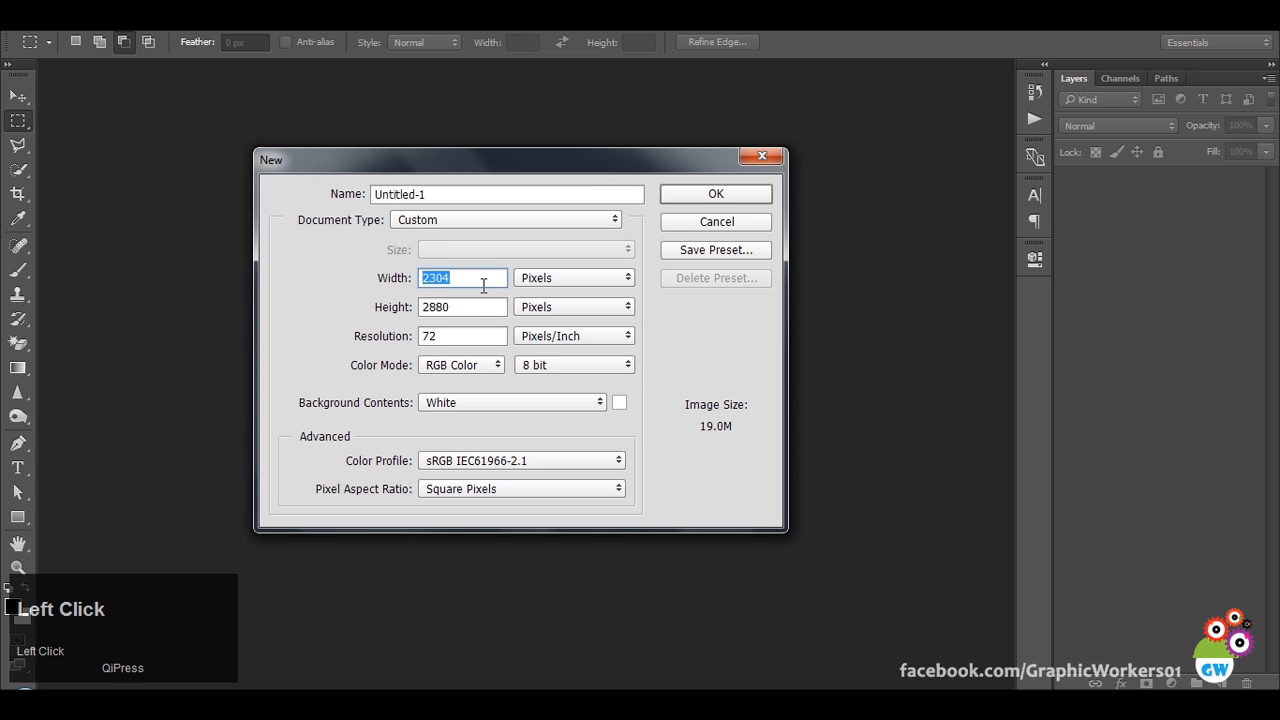
pyautogui.write('1600')
pyautogui.press('Tab')
pyautogui.write('1200')
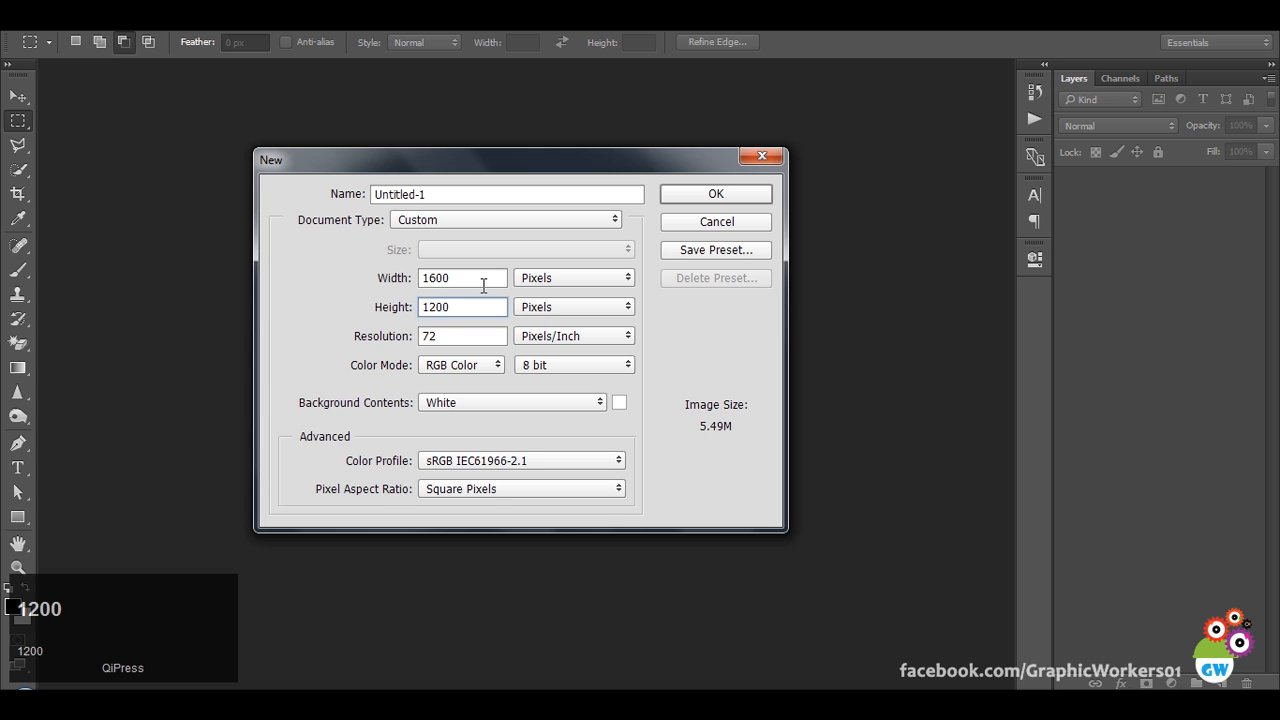
pyautogui.press('Return')
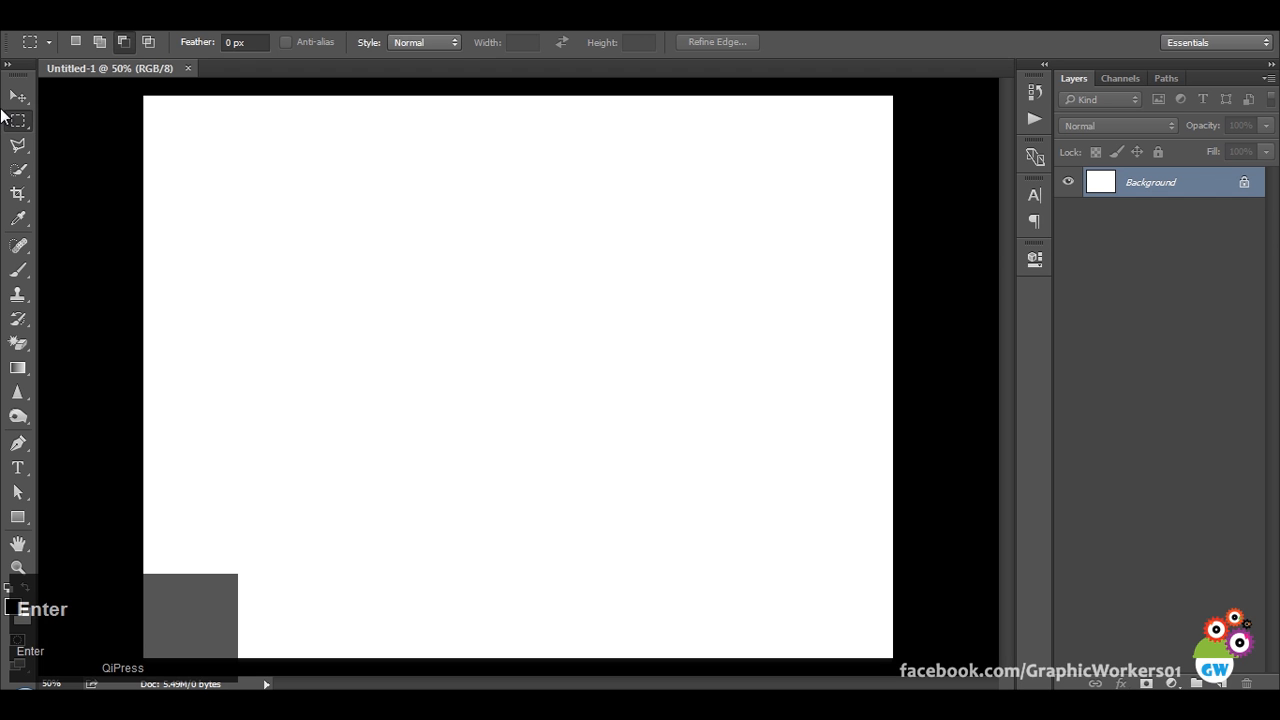
# Change the colour surrounding the canvas to dark gray.
pyautogui.click(18, 96)
pyautogui.rightClick(980, 243)
pyautogui.click(1000, 250)
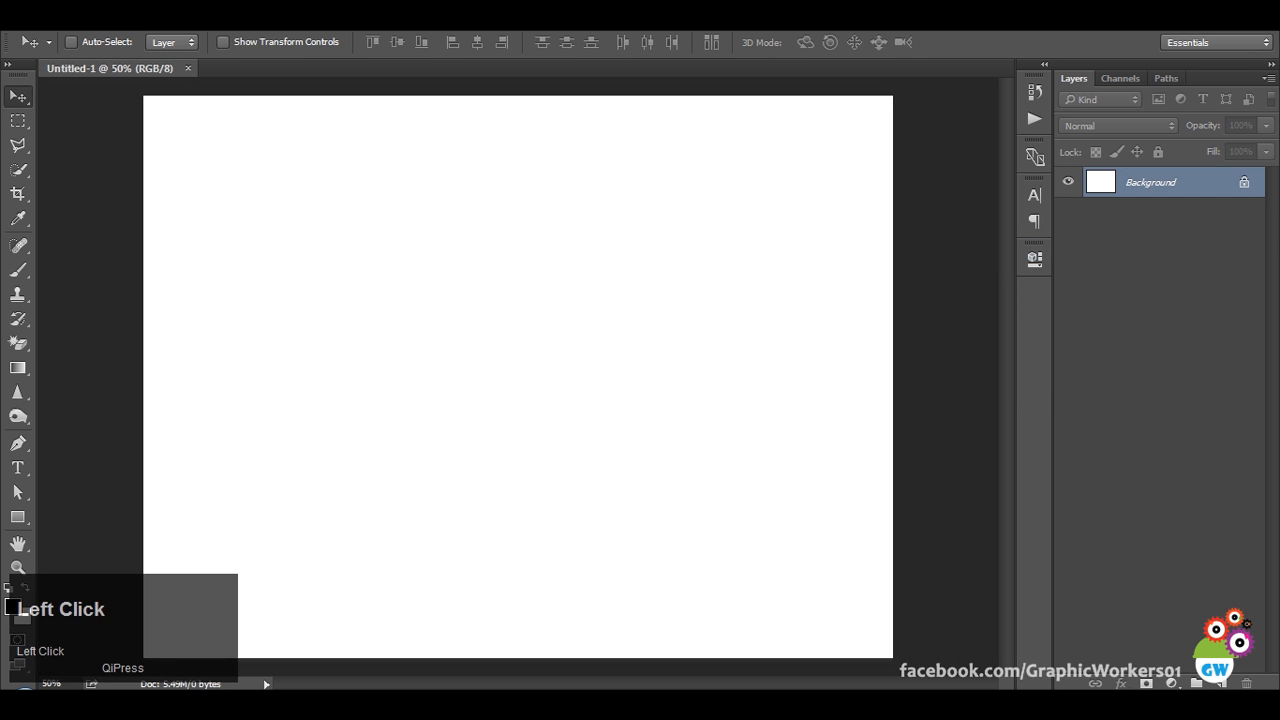
# Check the reference dashboard image and create a 1600 × 200 px rectangle shape on the blank canvas.
pyautogui.scroll(2, 535, 455)
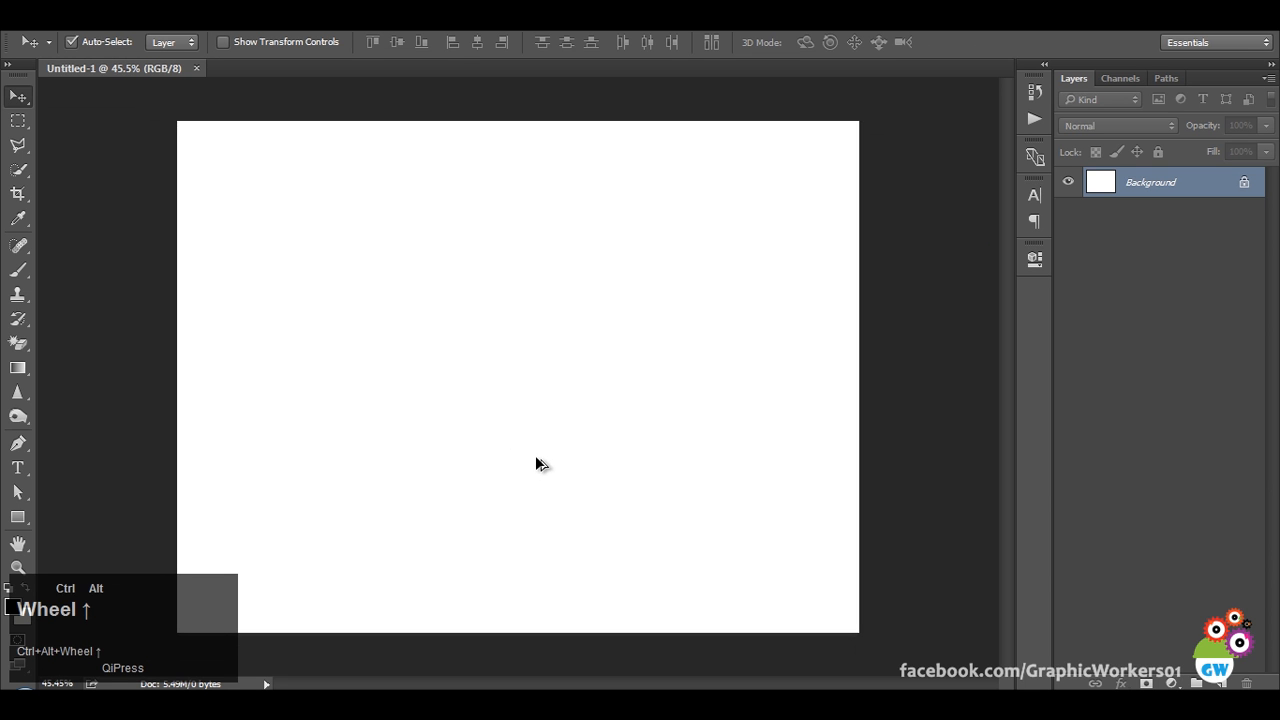
pyautogui.click(440, 700)
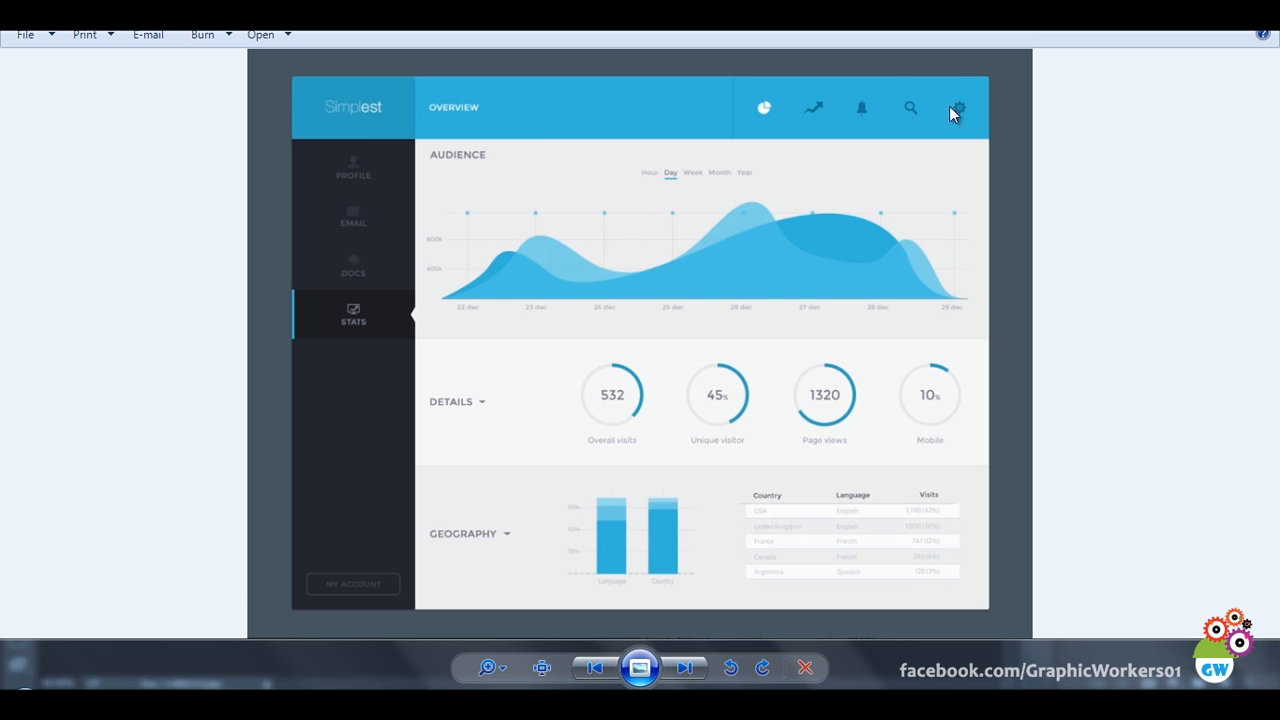
pyautogui.click(1190, 10)
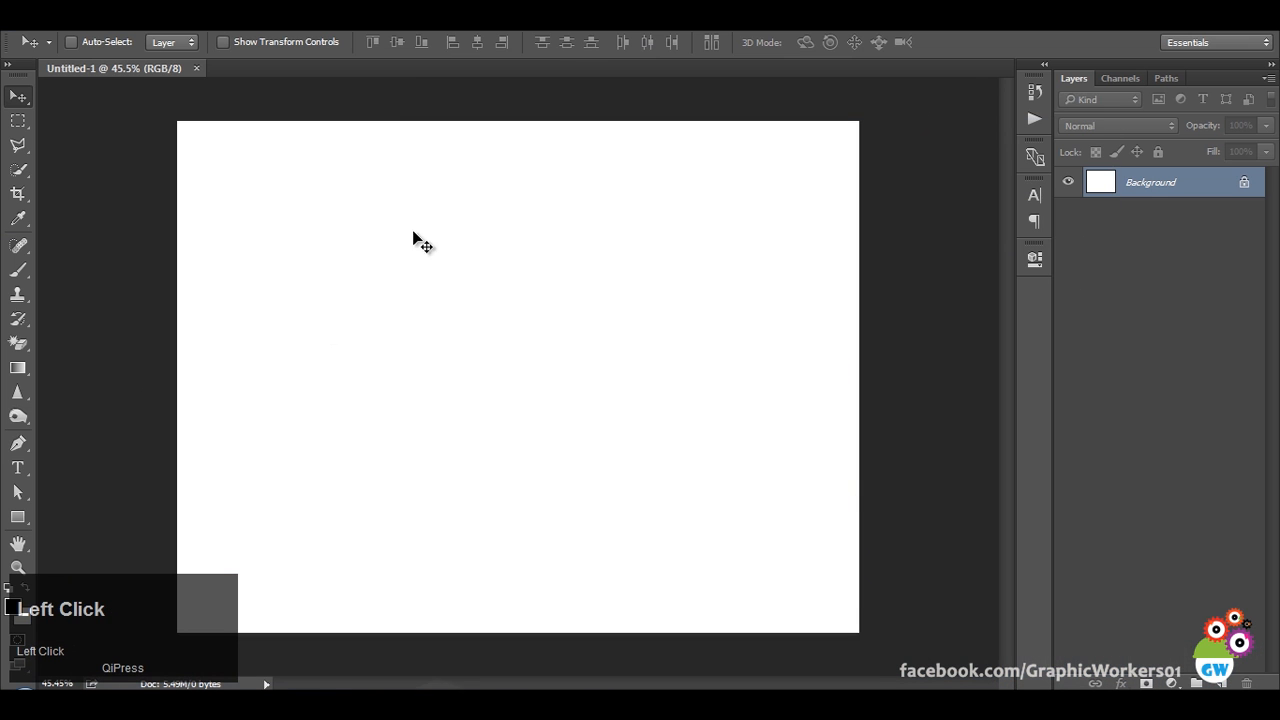
pyautogui.click(19, 516)
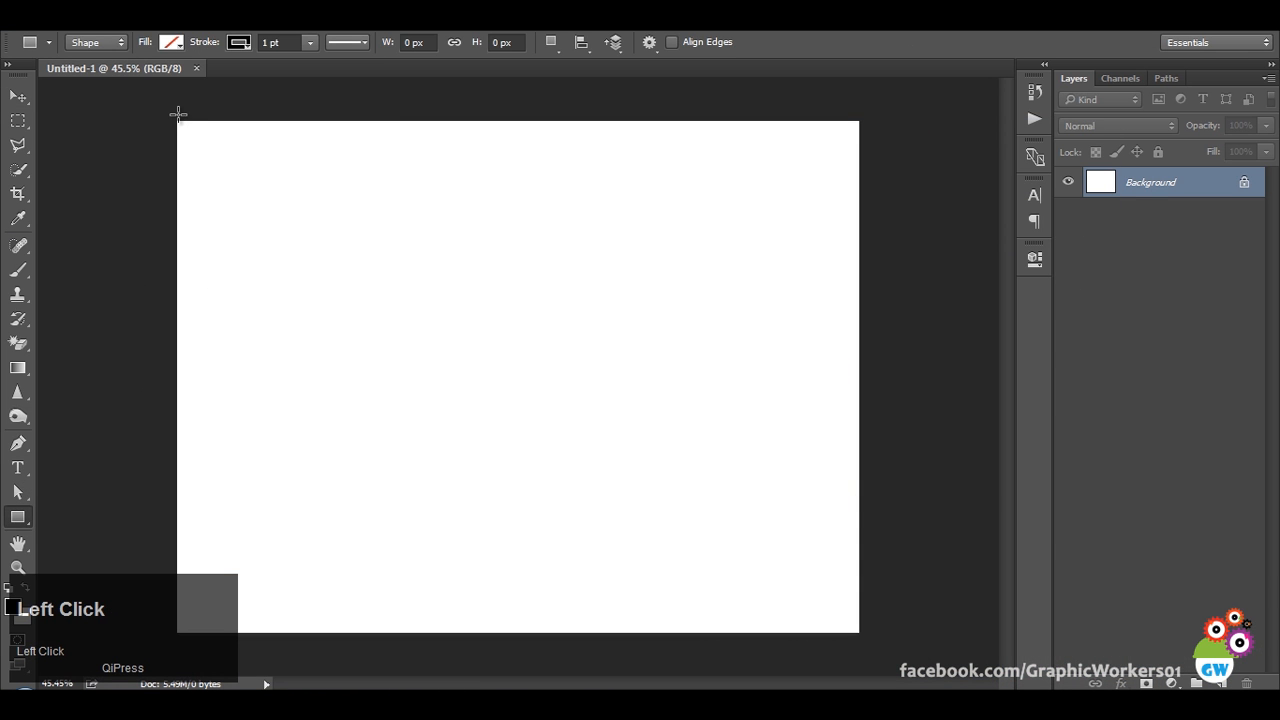
pyautogui.click(320, 220)
pyautogui.write('1600')
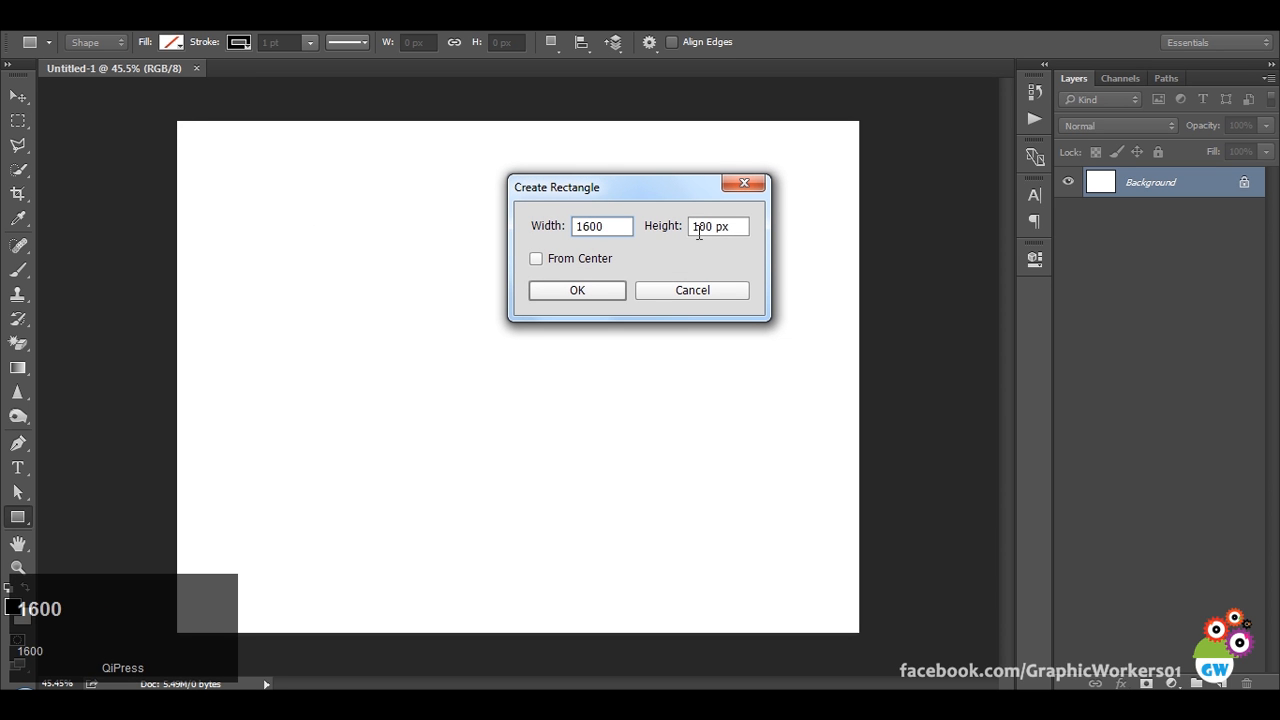
pyautogui.moveTo(698, 232); pyautogui.dragTo(680, 240)
pyautogui.write('2')
pyautogui.click(581, 293)
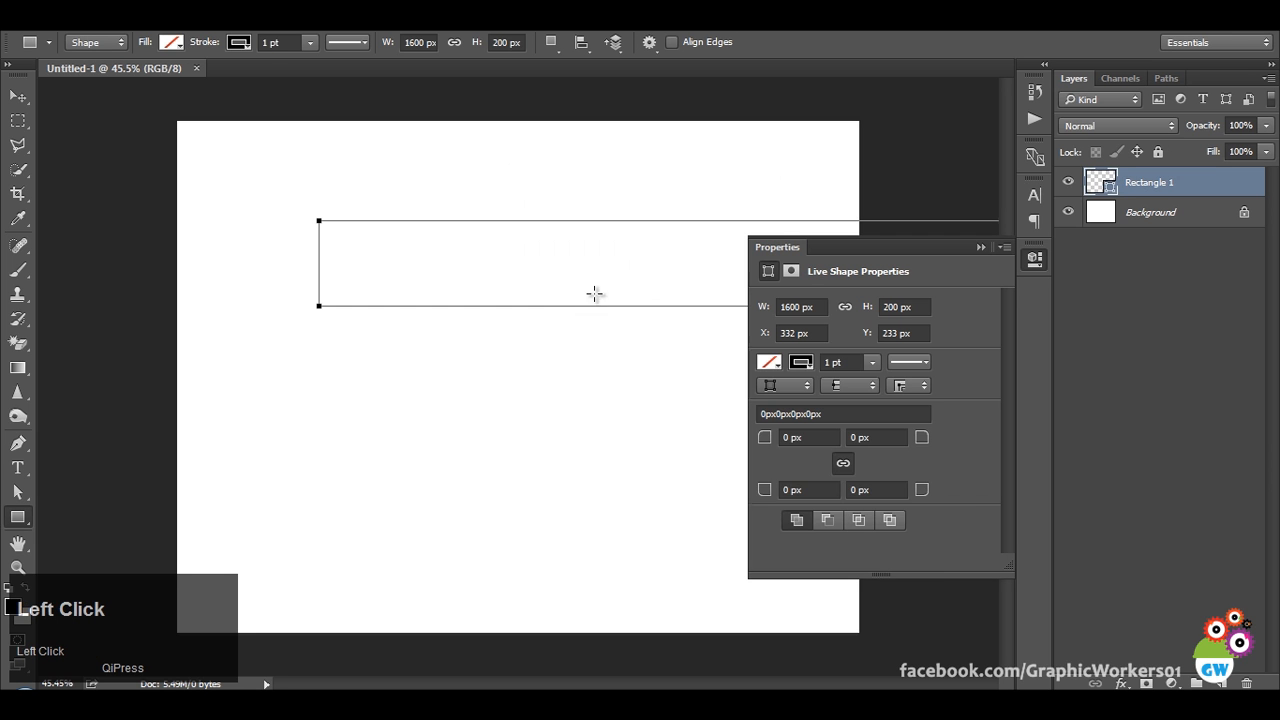
# Remove the rectangle's stroke and fill it with a bright blue swatch.
pyautogui.click(805, 365)
pyautogui.click(778, 400)
pyautogui.click(776, 360)
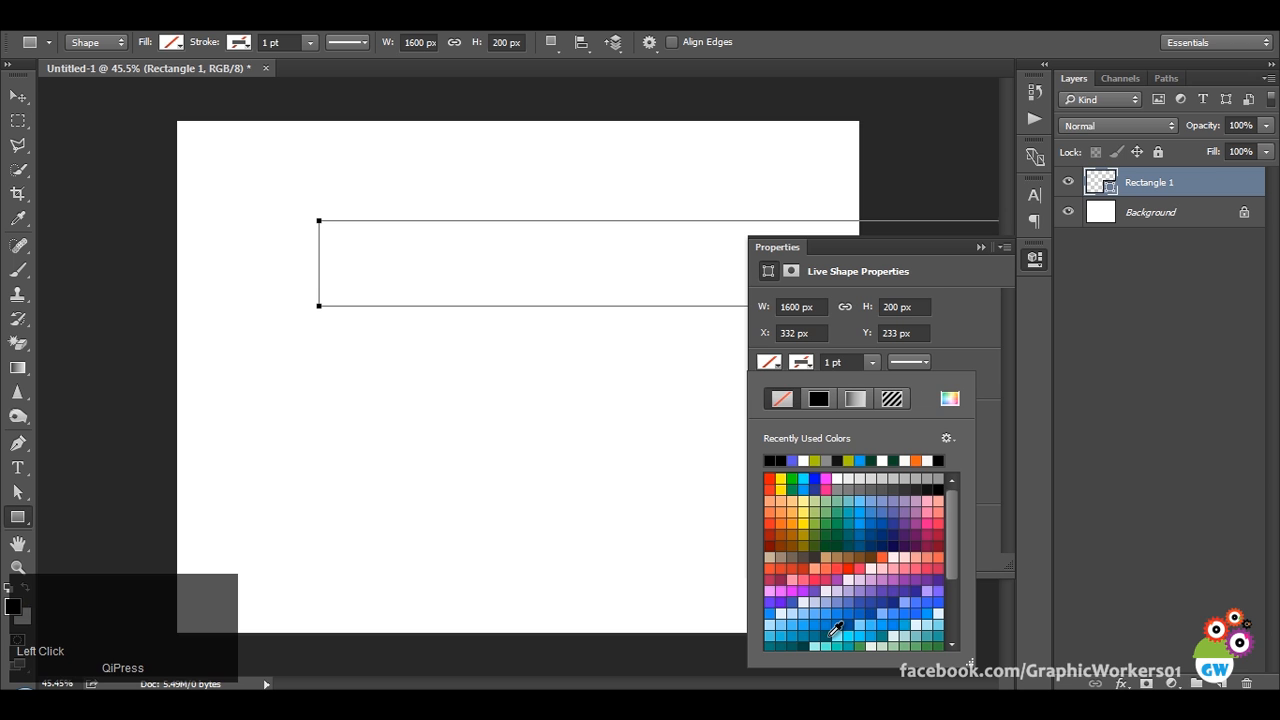
pyautogui.click(812, 620)
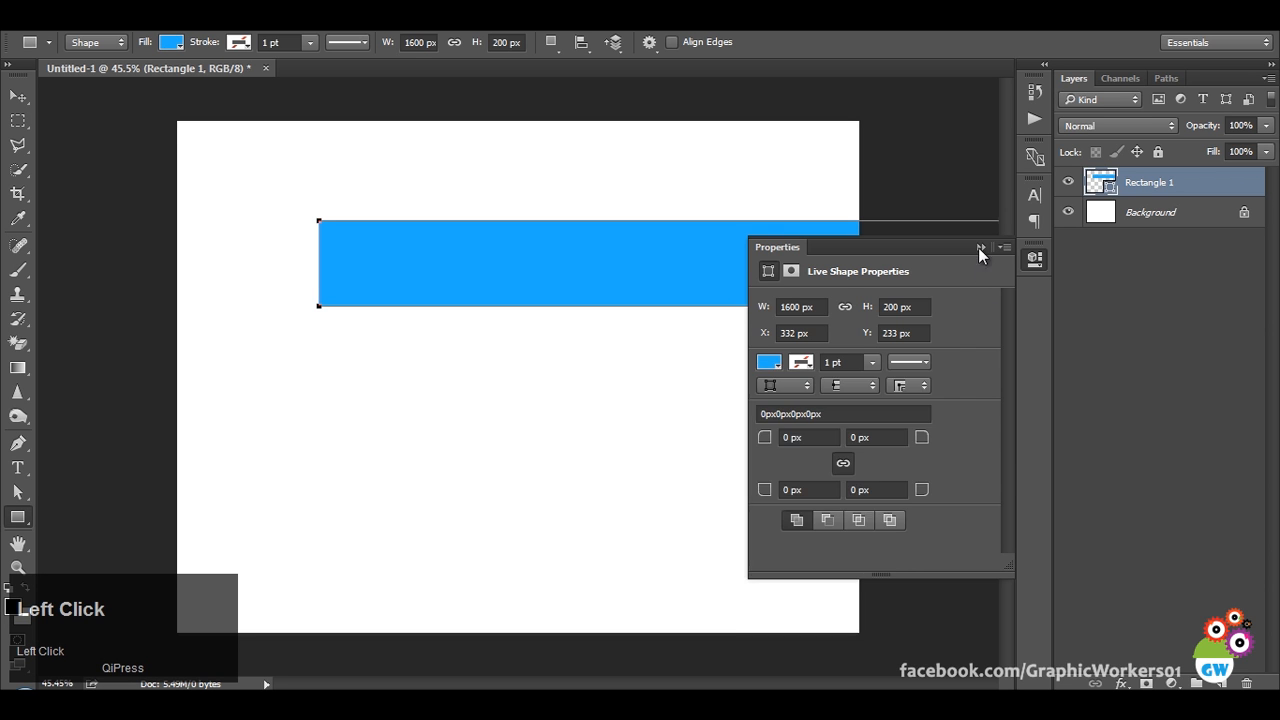
pyautogui.click(981, 247)
# Place the blue rectangle along the canvas's upper edge at X 0 px, Y 0 px.
pyautogui.click(21, 96)
pyautogui.moveTo(540, 276); pyautogui.dragTo(385, 241)
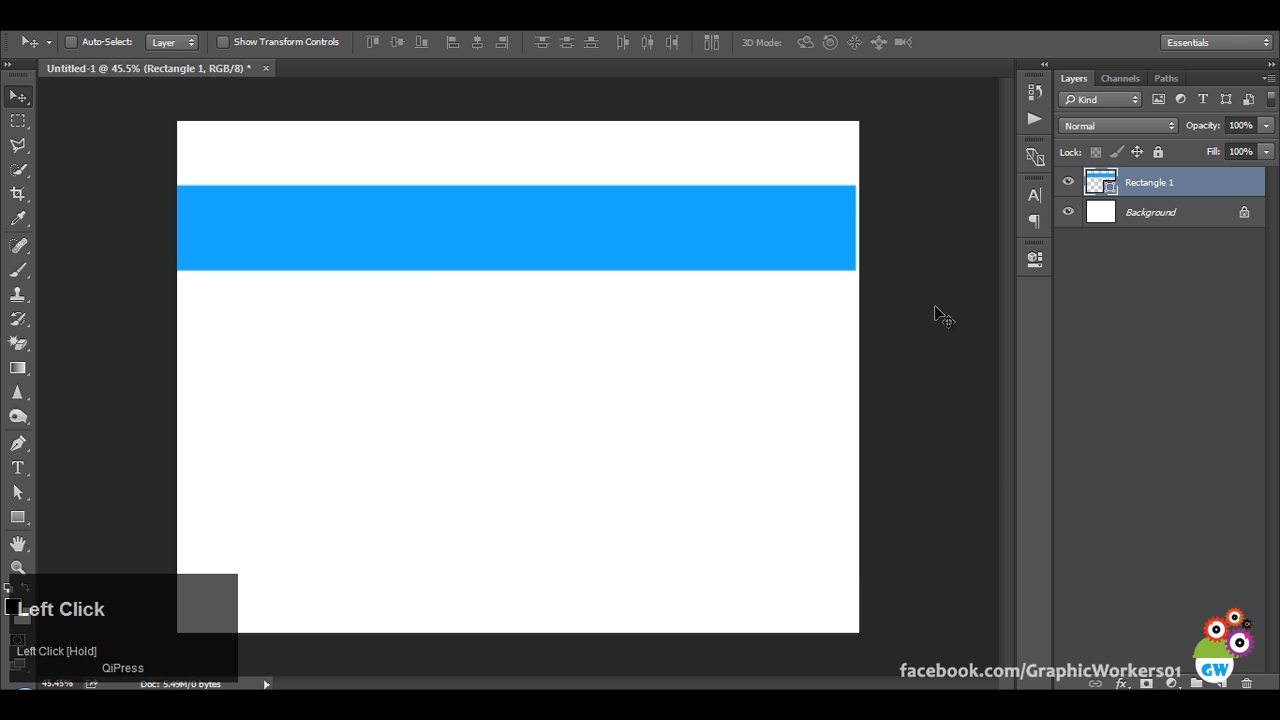
pyautogui.click(1036, 257)
pyautogui.click(800, 333)
pyautogui.write('0')
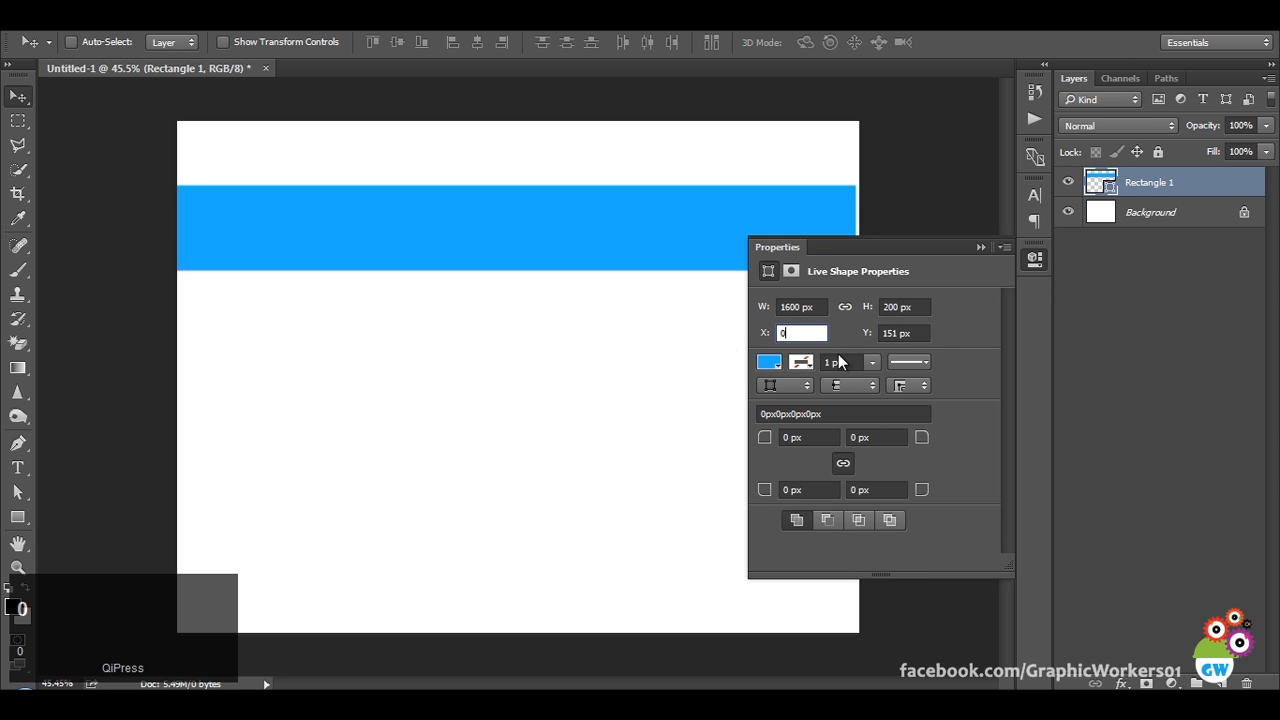
pyautogui.press('Tab')
pyautogui.write('0')
pyautogui.press('Return')
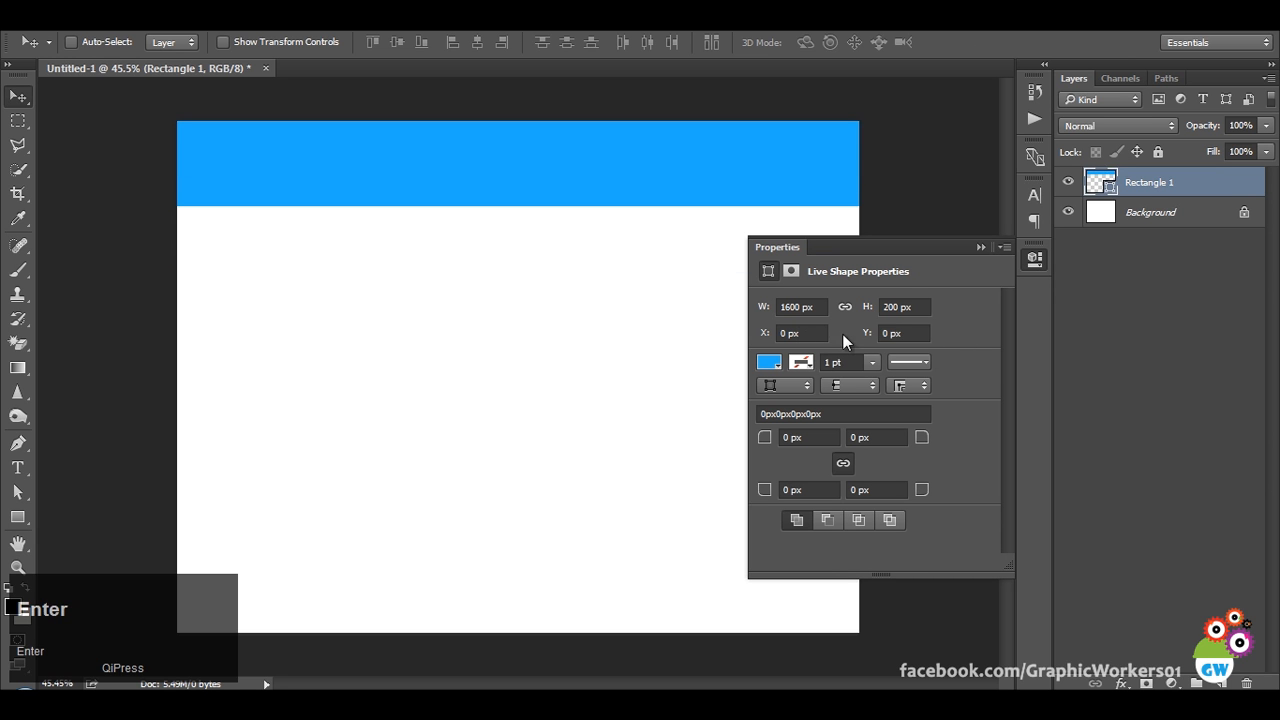
pyautogui.click(981, 247)
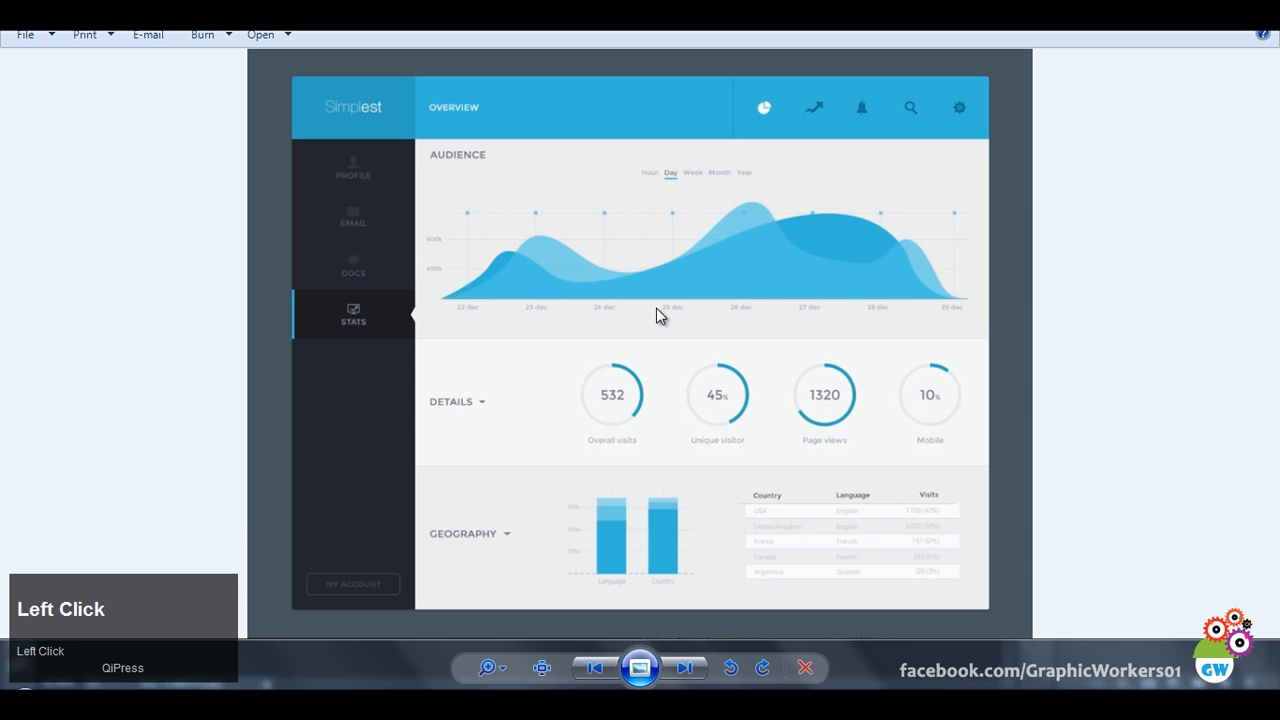
# Open the reference image details.jpg from the photo viewer in Photoshop.
pyautogui.rightClick(808, 204)
pyautogui.click(845, 218)
pyautogui.click(1100, 257)
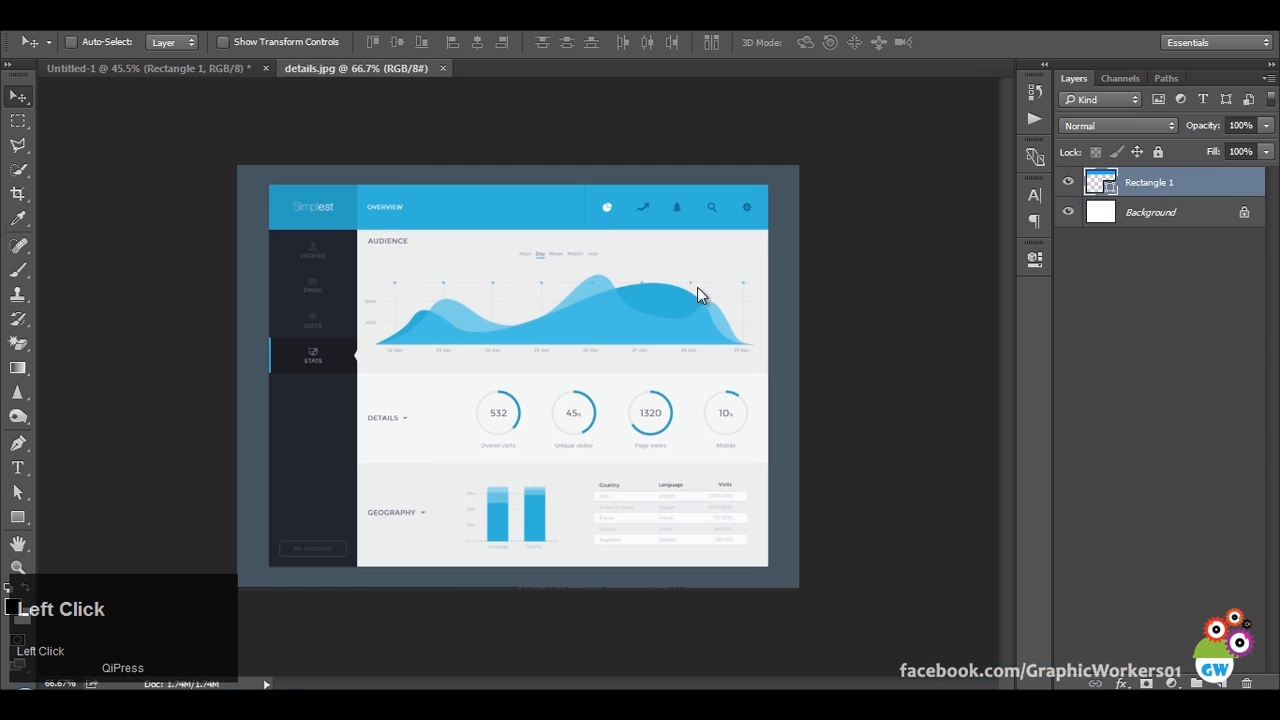
# Sample the reference header's blue and the darker blue of its logo block into the two working colours.
pyautogui.click(12, 604)
pyautogui.click(571, 207)
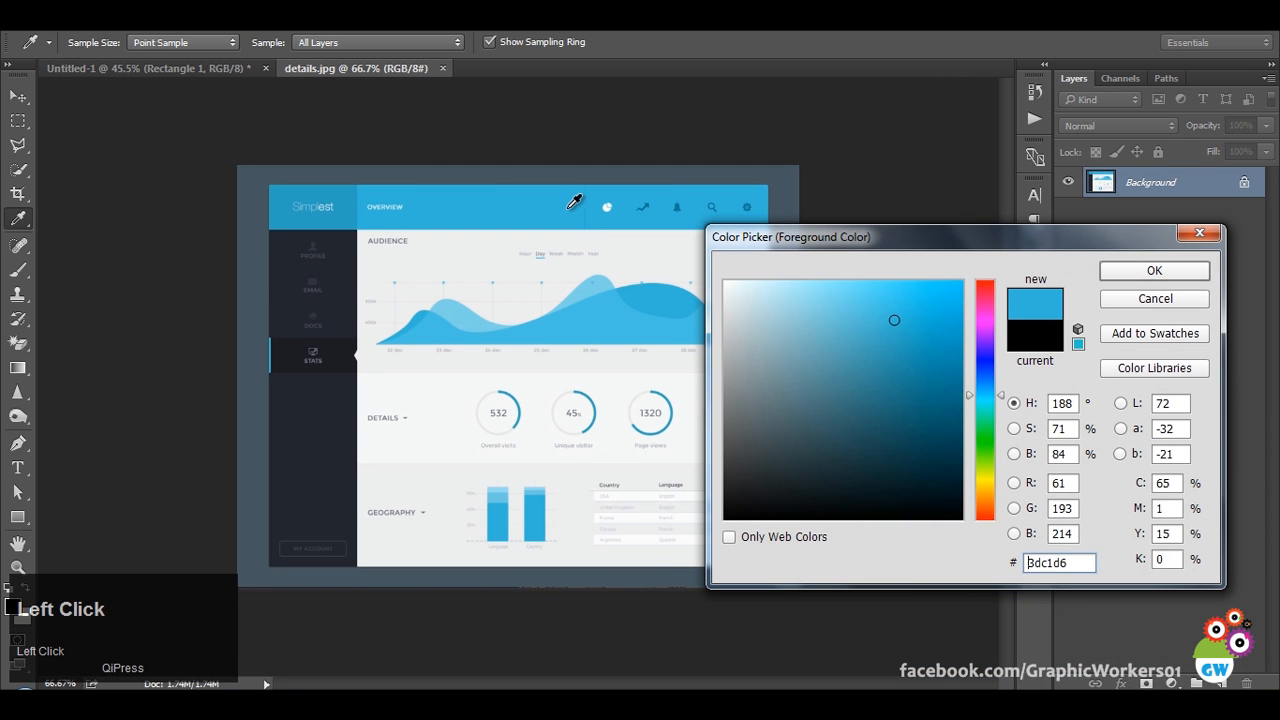
pyautogui.click(1152, 271)
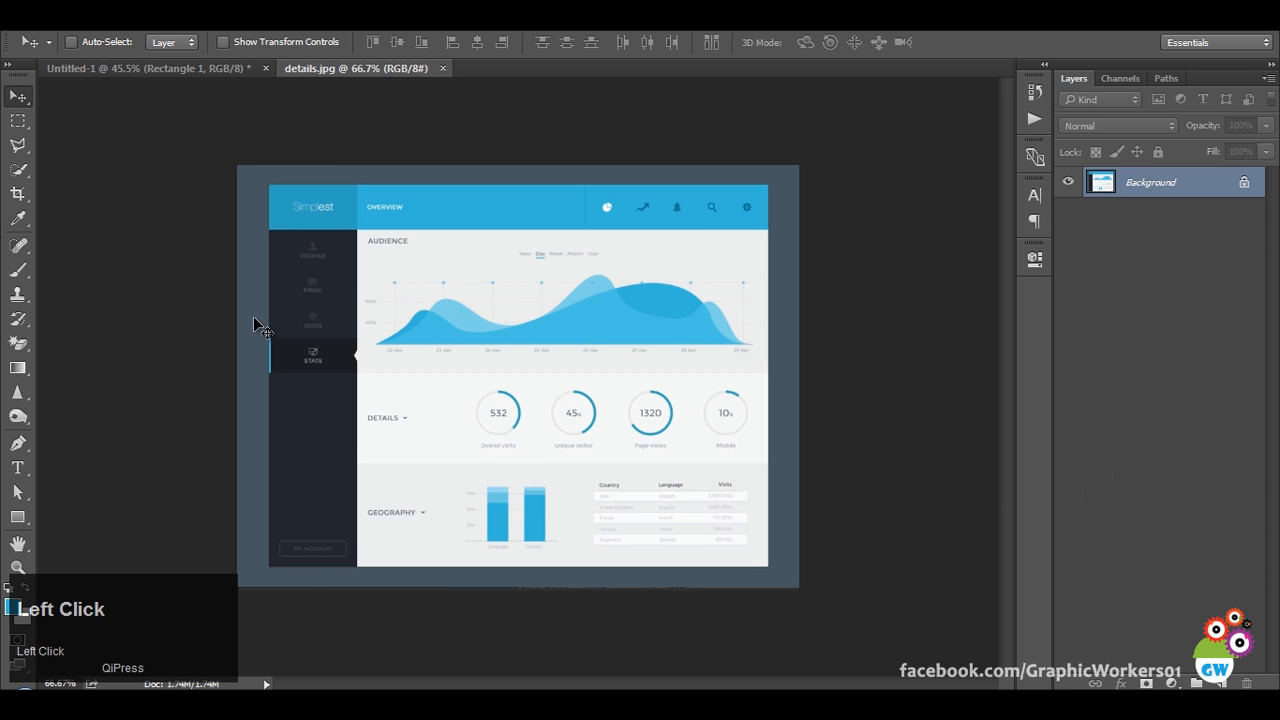
pyautogui.press('x')
pyautogui.press('b')
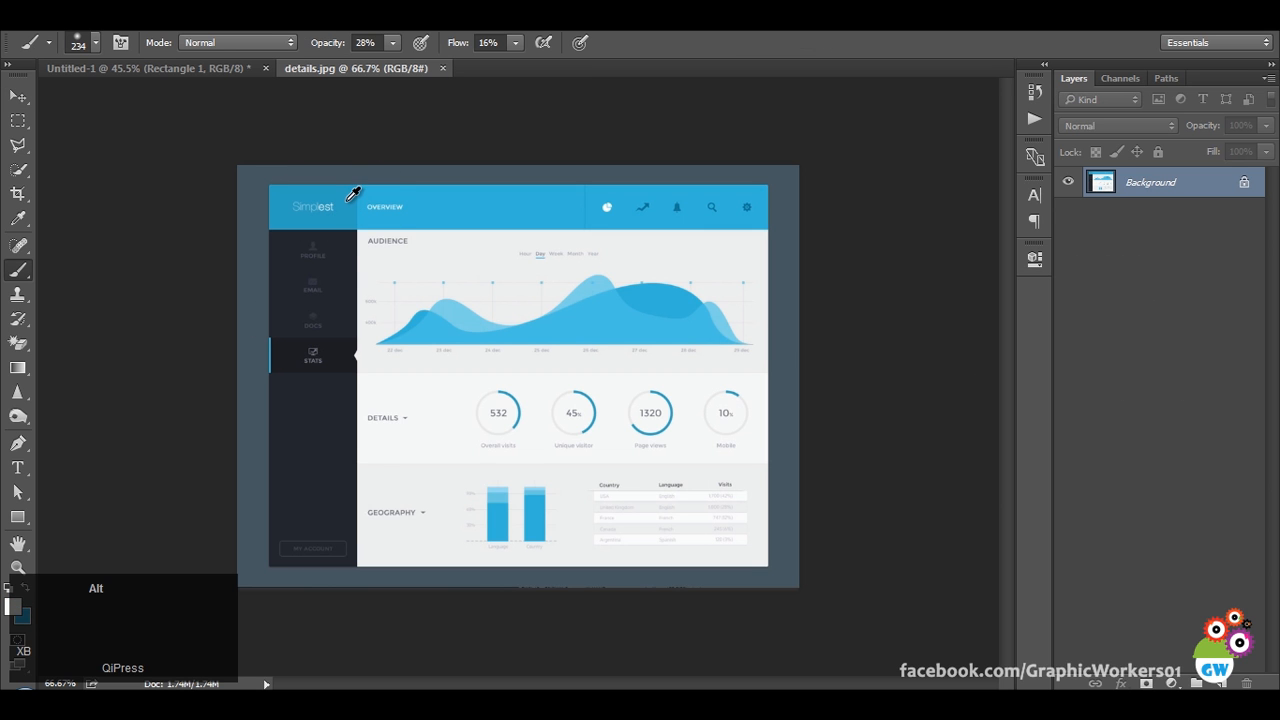
pyautogui.keyDown('alt'); pyautogui.click(352, 190); pyautogui.keyUp('alt')
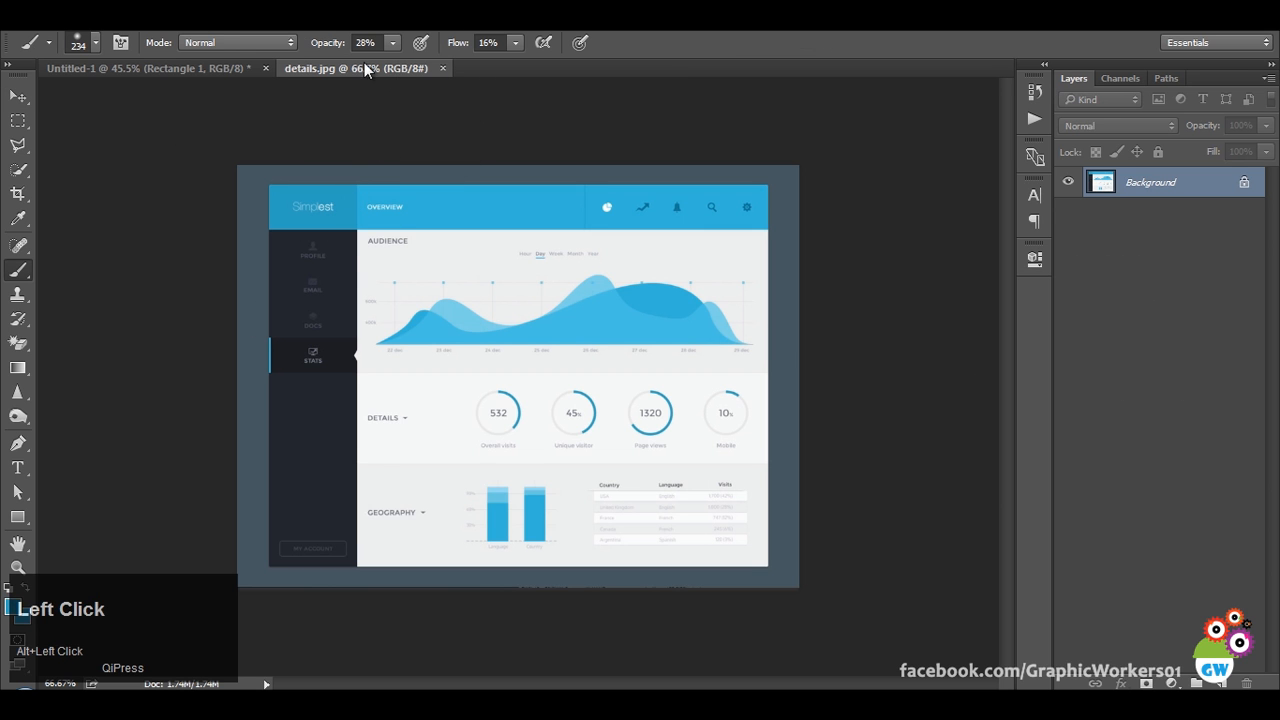
# Return to the Untitled-1 document and recolour Rectangle 1 with the lighter blue sampled from the reference header.
pyautogui.click(169, 69)
pyautogui.click(25, 99)
pyautogui.keyDown('alt'); pyautogui.rightClick(590, 173); pyautogui.keyUp('alt')
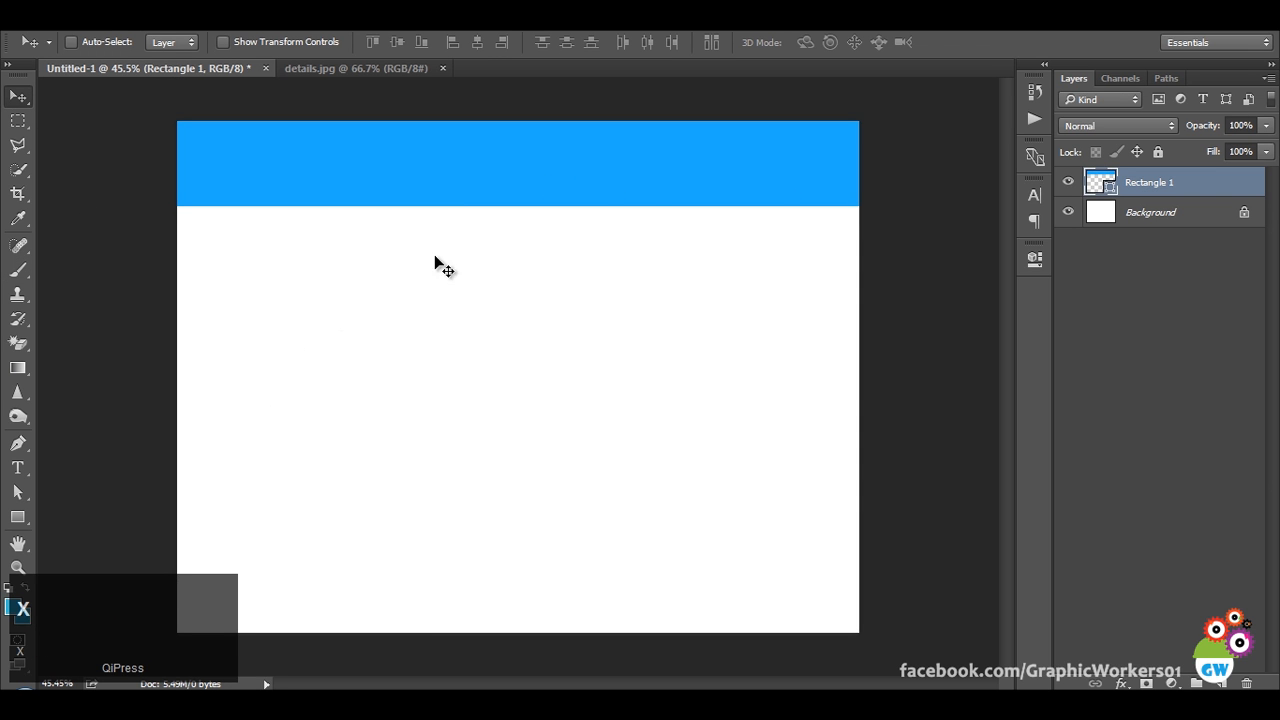
pyautogui.click(1109, 187)
pyautogui.doubleClick(1109, 187)
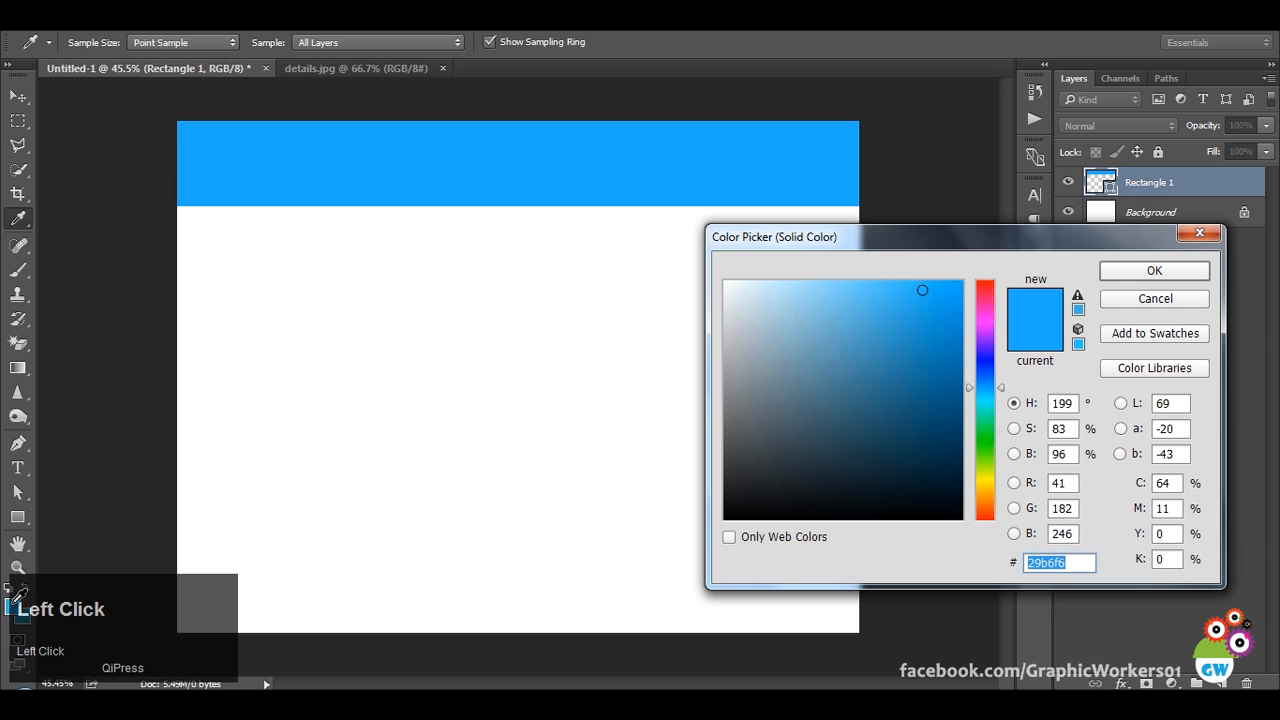
pyautogui.click(10, 606)
pyautogui.click(1114, 274)
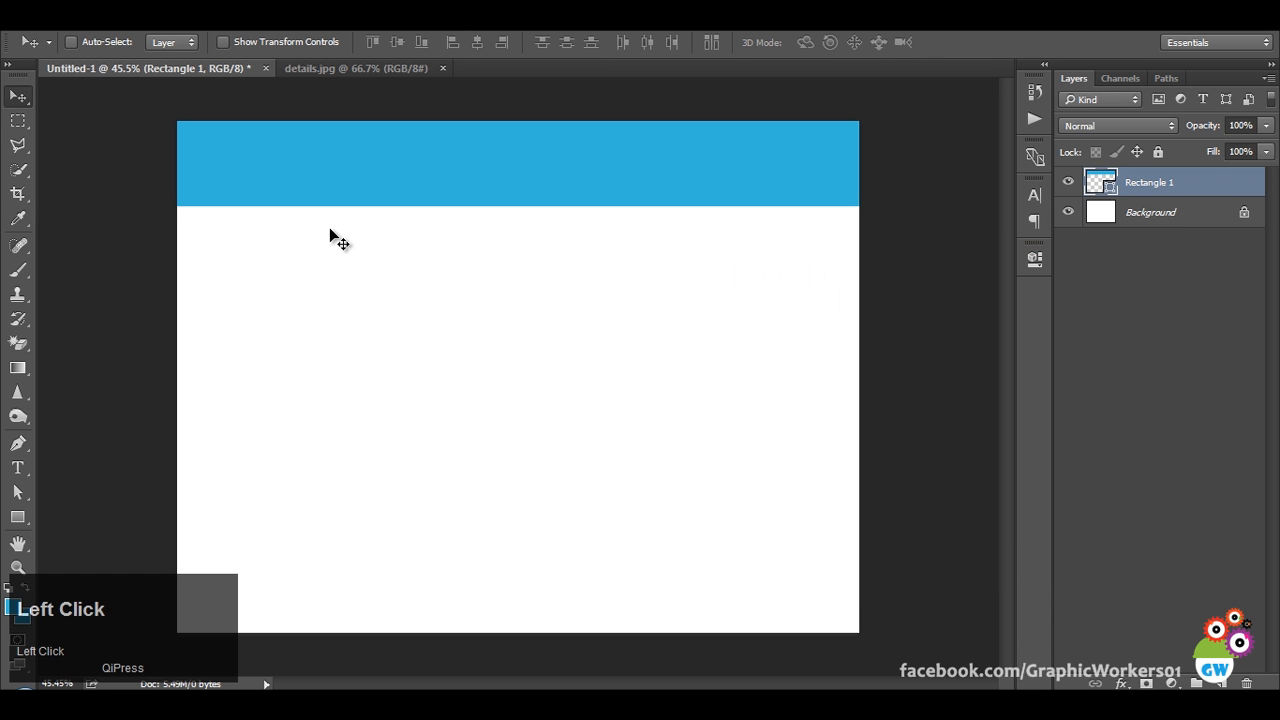
# Duplicate the Rectangle 1 header layer.
pyautogui.click(1132, 193)
pyautogui.hotkey('ctrl', 'j')
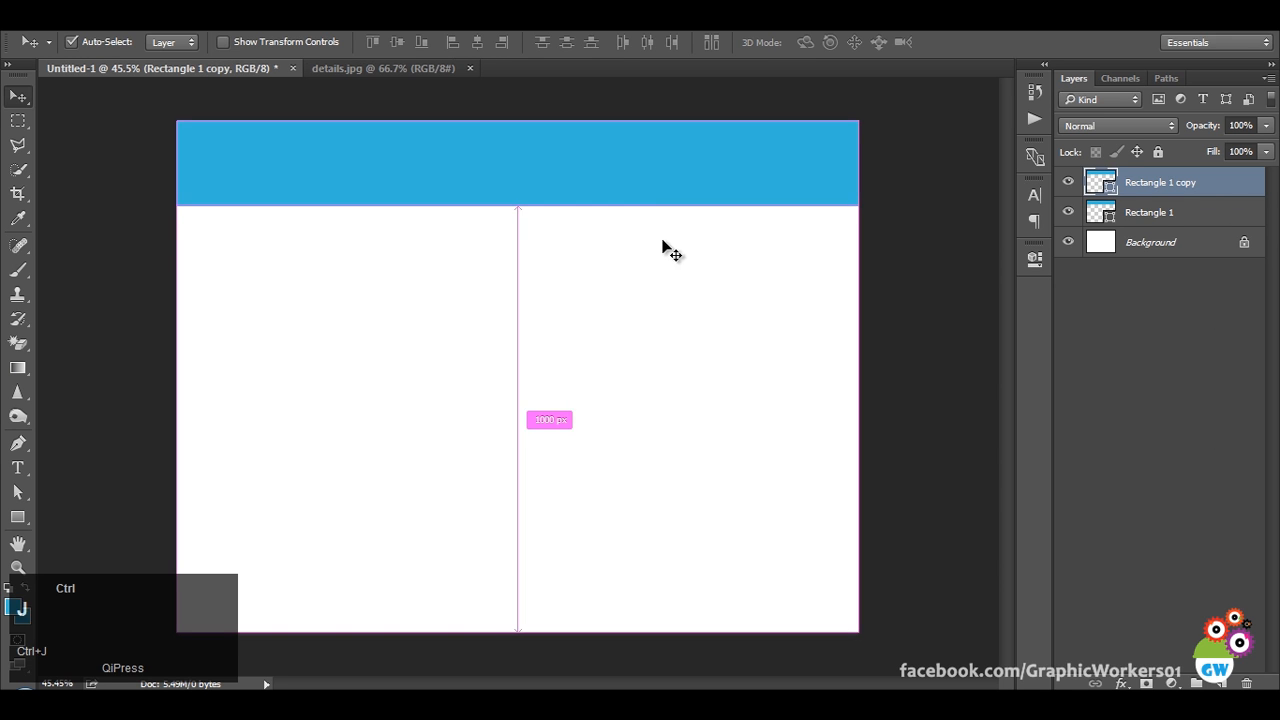
pyautogui.hotkey('ctrl', 't')
pyautogui.moveTo(863, 165); pyautogui.dragTo(364, 165)
pyautogui.click(406, 72)
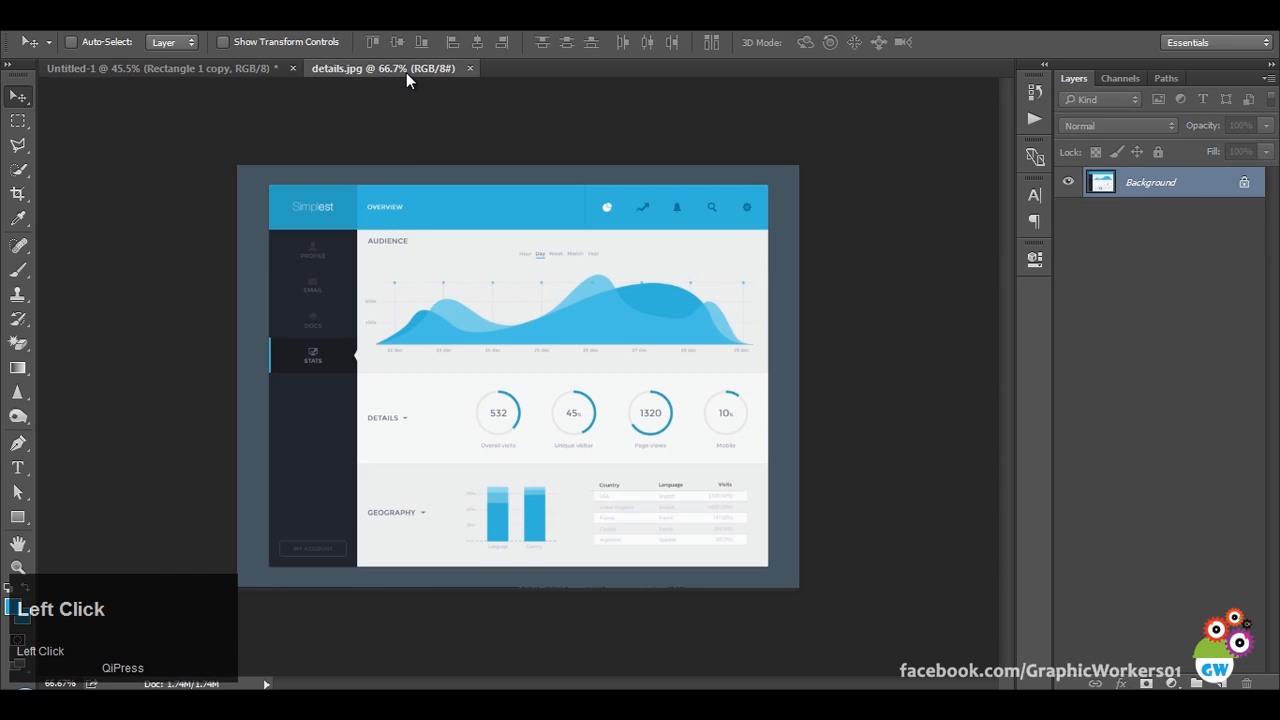
pyautogui.click(240, 71)
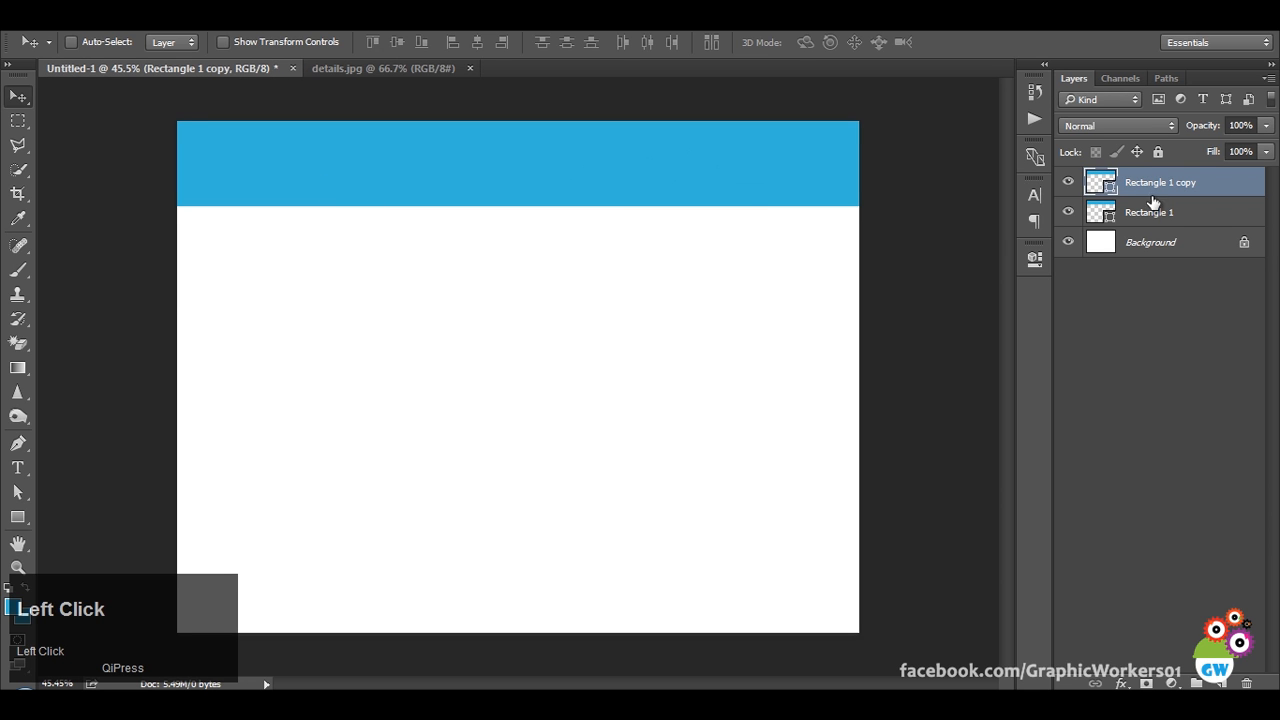
# Narrow the duplicated rectangle to about the left quarter of the header and fill it with the sampled darker blue.
pyautogui.hotkey('ctrl', 't')
pyautogui.moveTo(858, 165); pyautogui.dragTo(363, 168)
pyautogui.press('Return')
pyautogui.doubleClick(1104, 181)
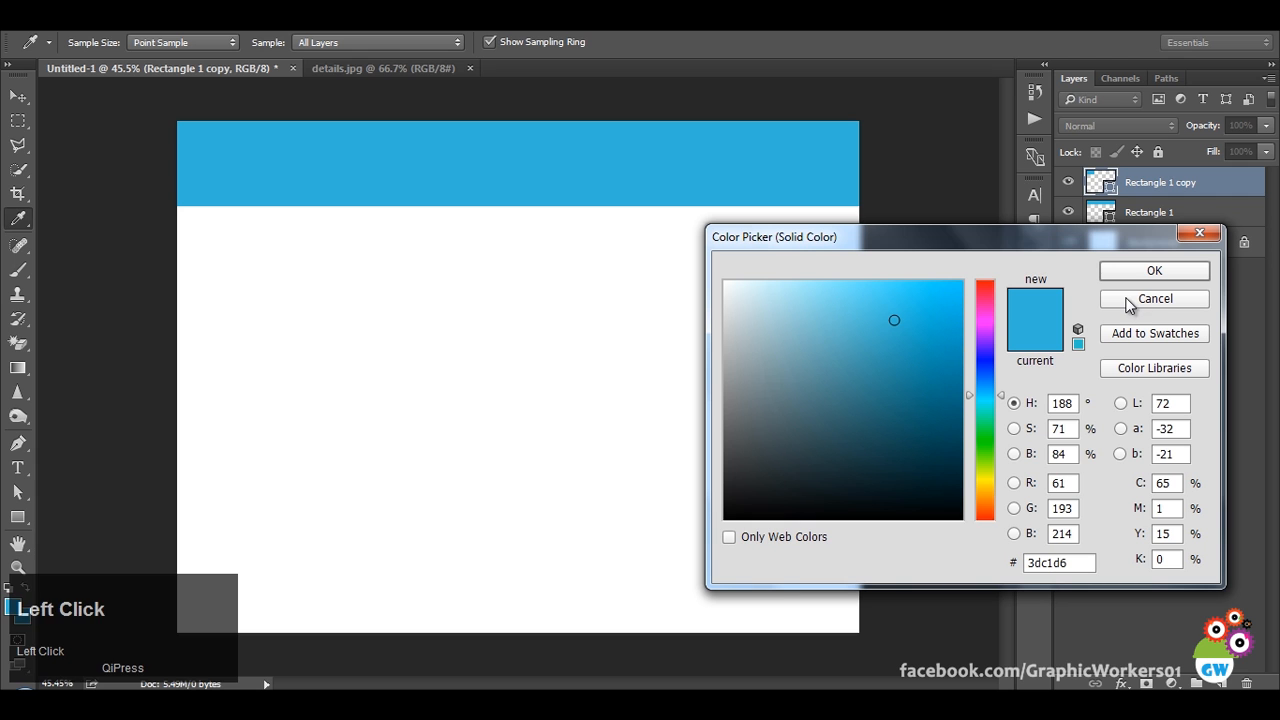
pyautogui.click(23, 622)
pyautogui.click(1142, 273)
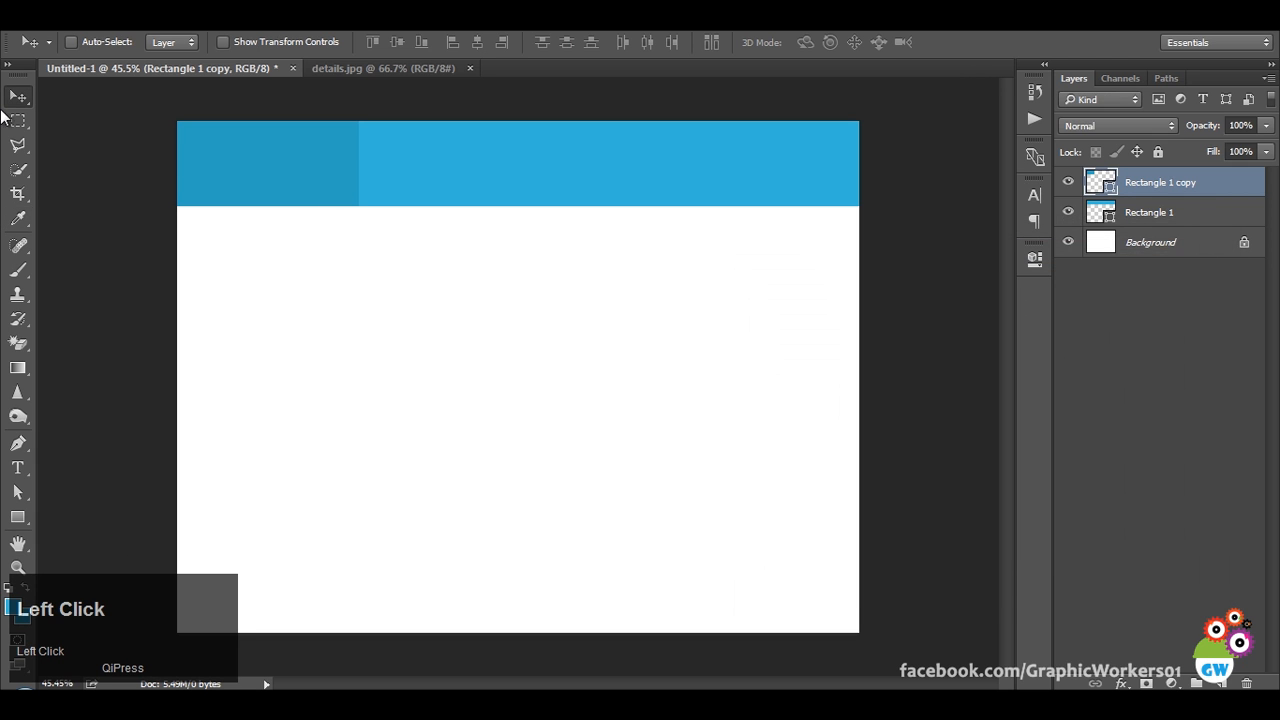
# Check the reference header's proportions, then reduce the height of both header rectangles together to about three quarters.
pyautogui.click(400, 64)
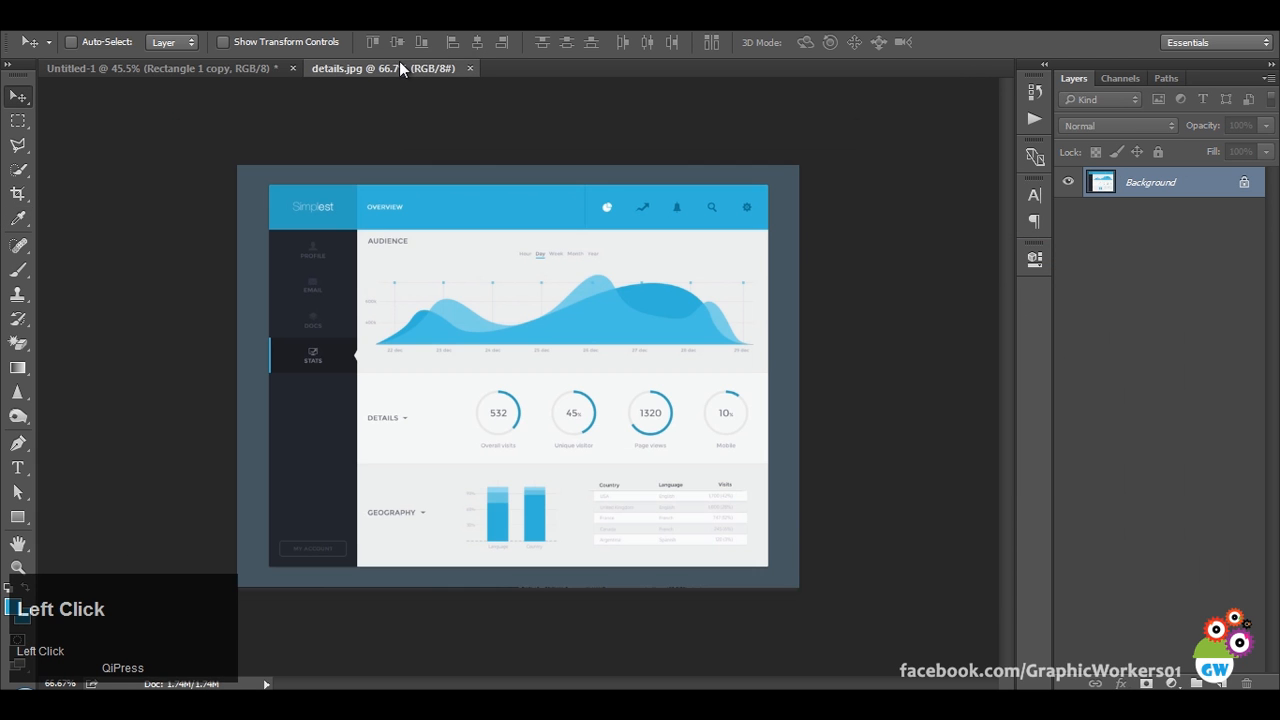
pyautogui.click(141, 69)
pyautogui.keyDown('shift'); pyautogui.click(1123, 214); pyautogui.keyUp('shift')
pyautogui.hotkey('ctrl', 't')
pyautogui.moveTo(515, 207); pyautogui.dragTo(539, 186)
pyautogui.click(852, 42)
# Consult the details.jpg header again and add the text "Overview" as a new text layer in Untitled-1.
pyautogui.click(286, 70)
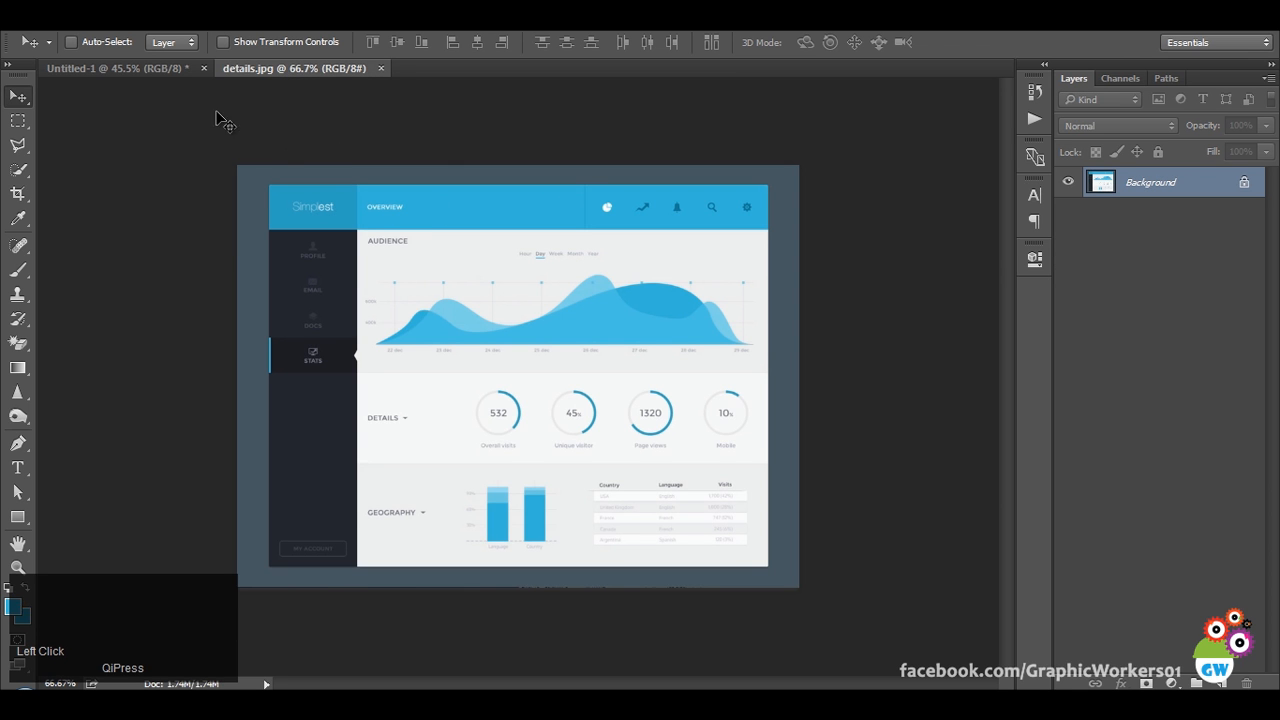
pyautogui.click(185, 69)
pyautogui.click(17, 467)
pyautogui.click(389, 375)
pyautogui.write('Overview')
# Set the whole Overview text in Verdana Regular.
pyautogui.hotkey('ctrl', 'a')
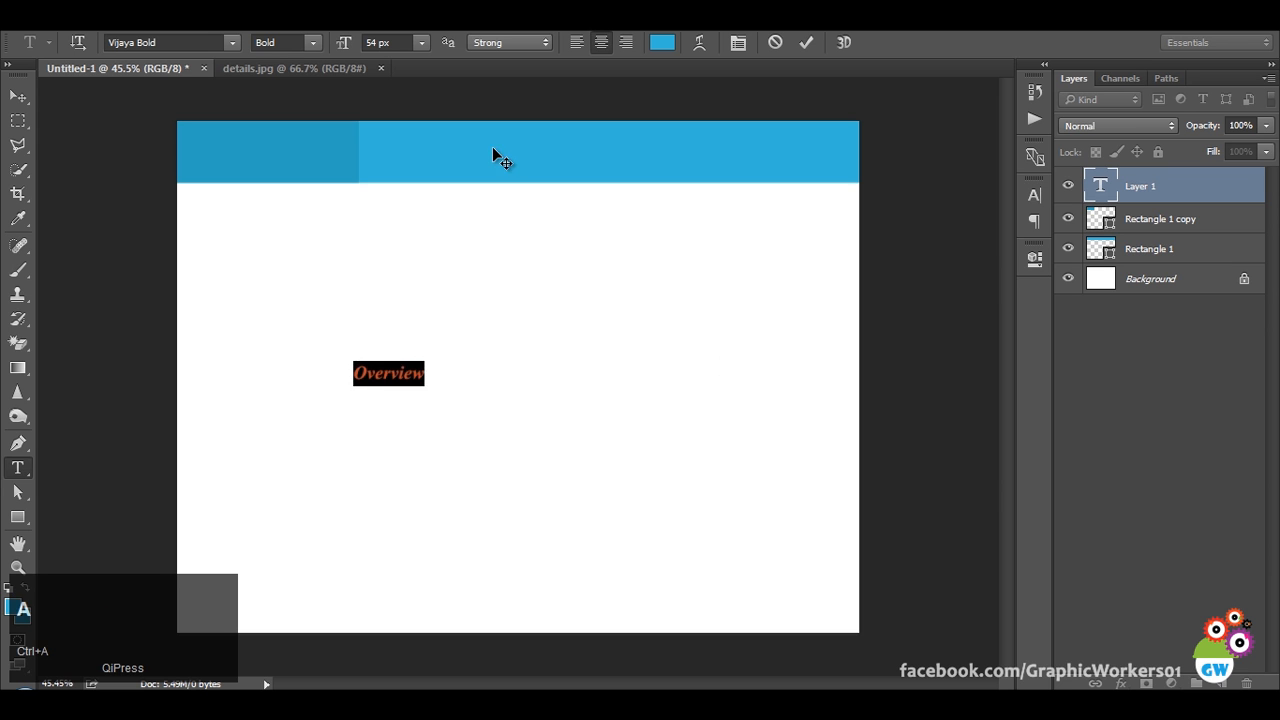
pyautogui.click(174, 42)
pyautogui.write('v')
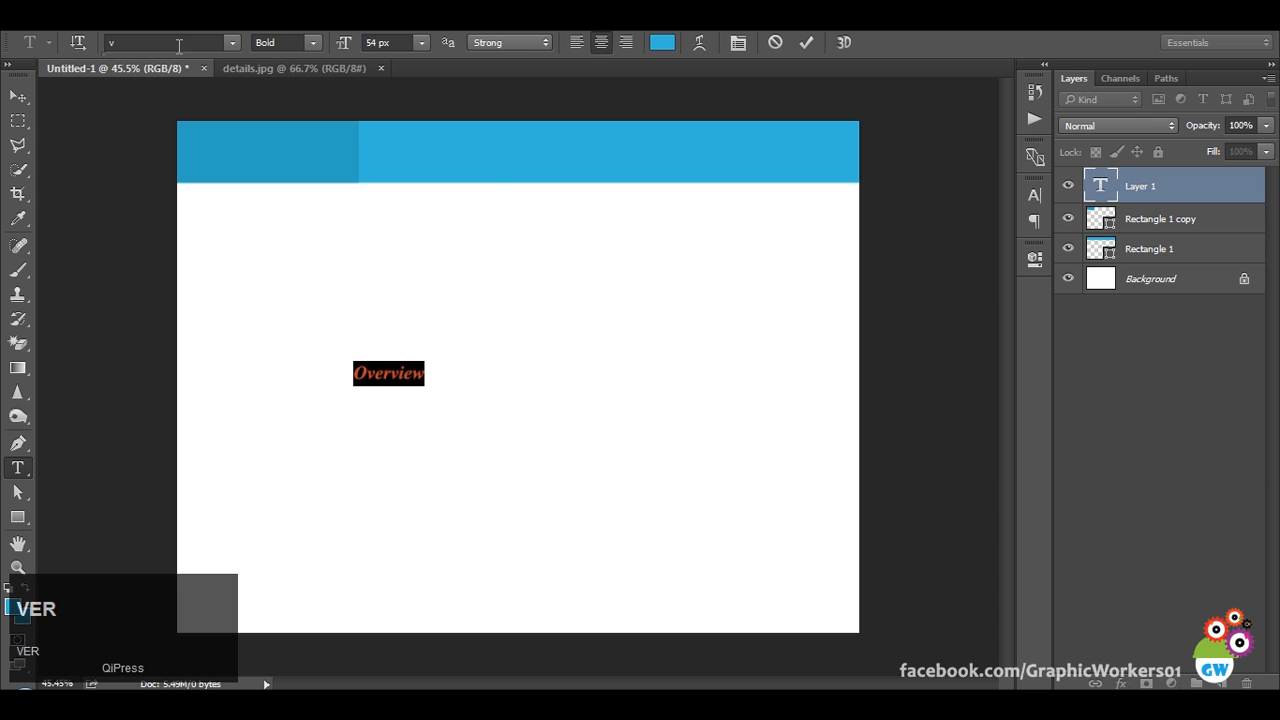
pyautogui.write('er')
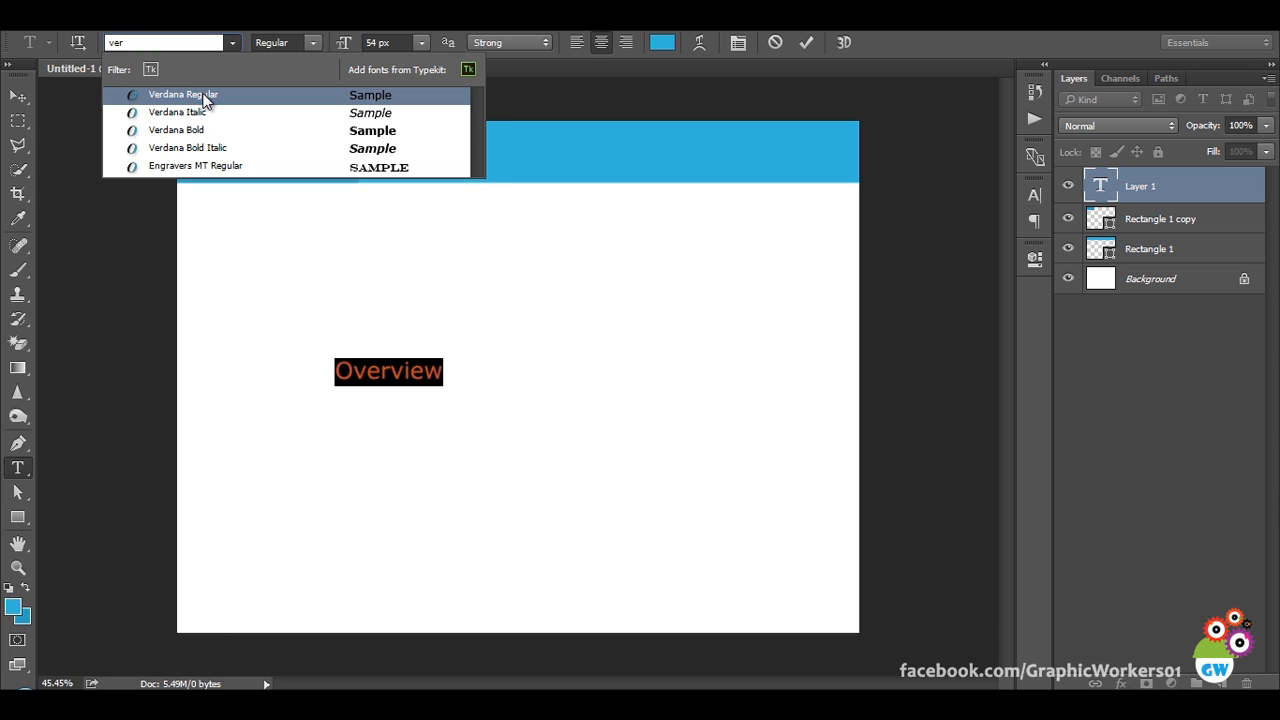
pyautogui.click(203, 97)
# Recolour the Overview text a pale greyish blue.
pyautogui.click(650, 42)
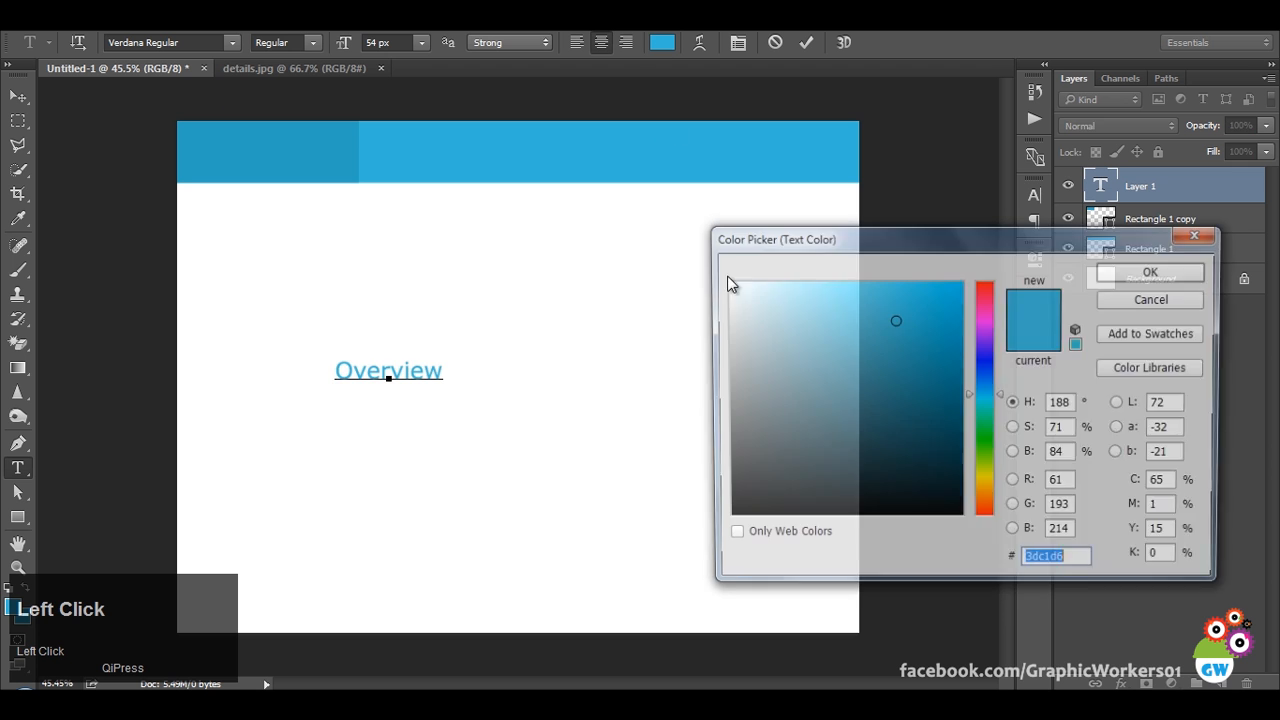
pyautogui.click(634, 210)
pyautogui.click(1156, 270)
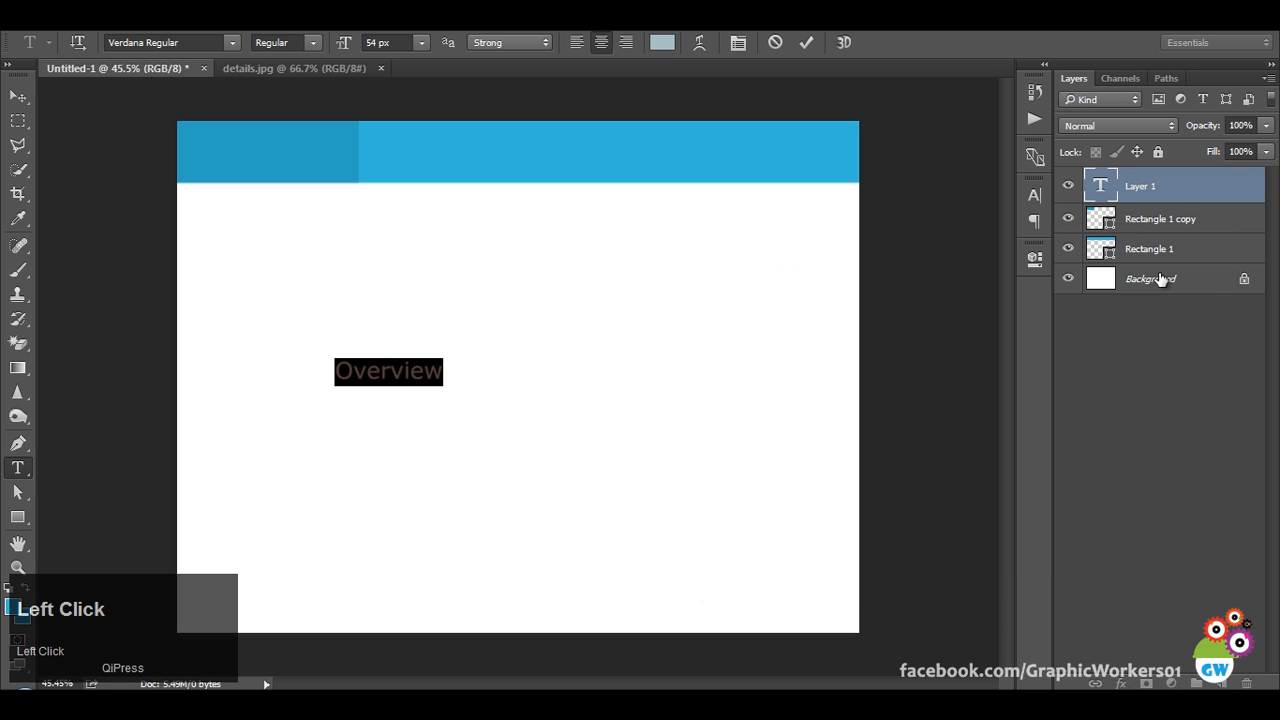
# Move the Overview text into the header beside the darker block and colour it white (ffffff).
pyautogui.click(17, 96)
pyautogui.moveTo(432, 486); pyautogui.dragTo(491, 274)
pyautogui.press('t')
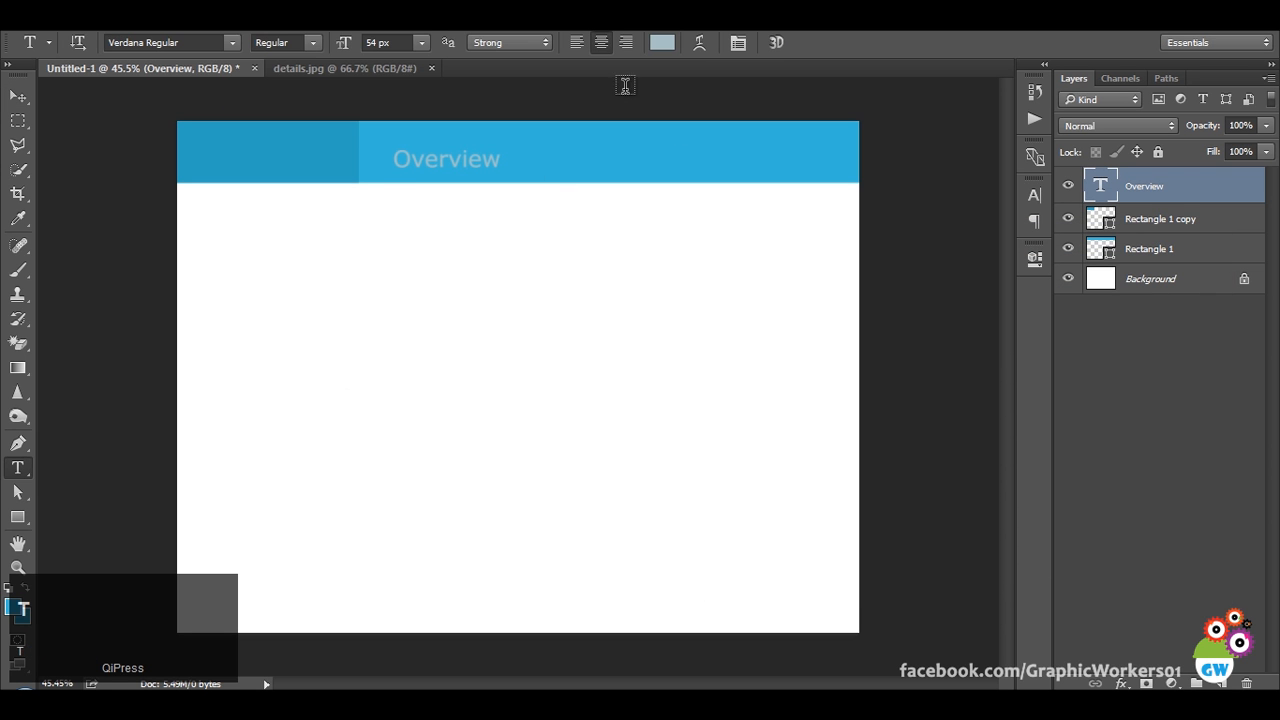
pyautogui.click(662, 42)
pyautogui.click(726, 283)
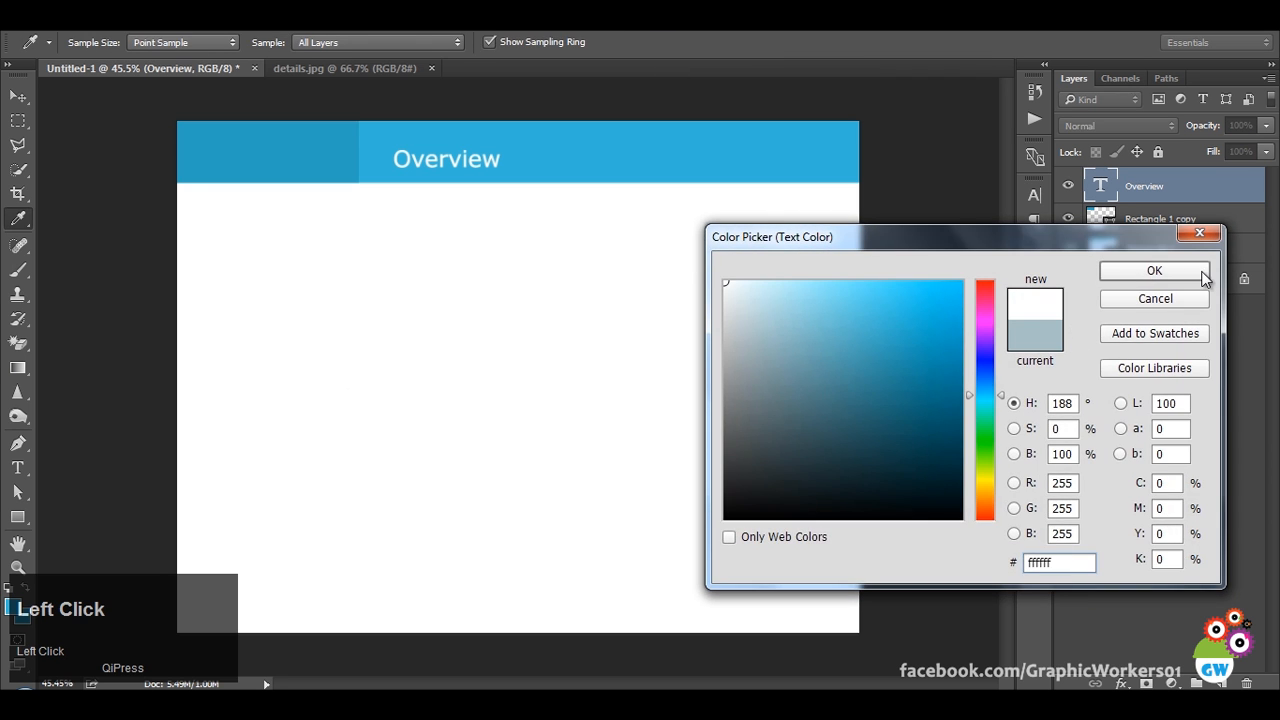
pyautogui.click(1155, 271)
# Set the Overview text size to 28 px and move it closer to the darker block, vertically centred in the header.
pyautogui.press('ctrl')
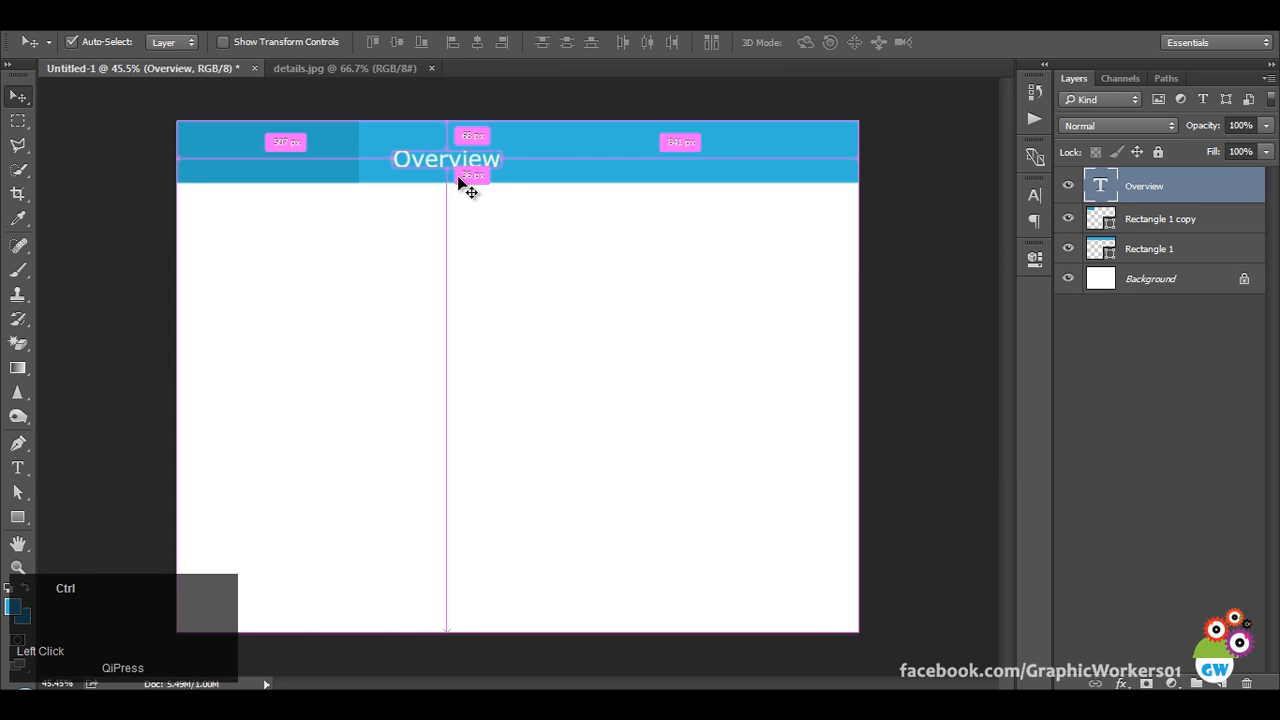
pyautogui.click(336, 42)
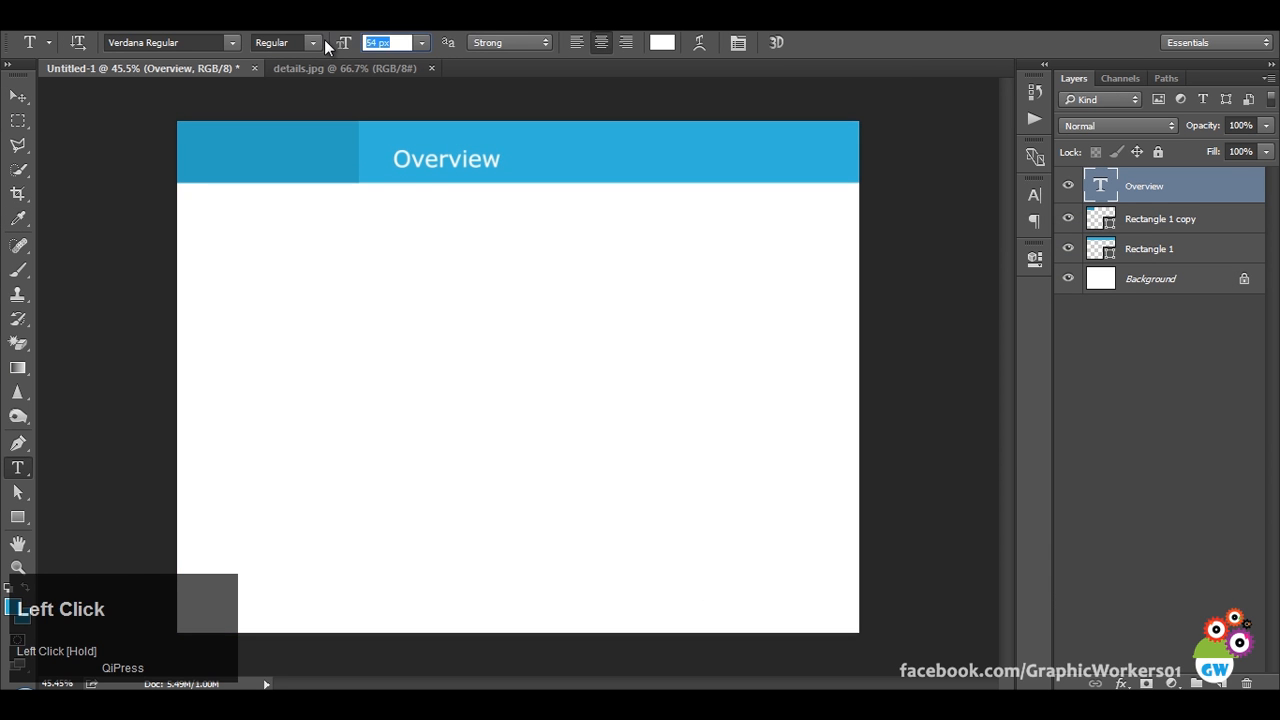
pyautogui.write('28')
pyautogui.press('Return')
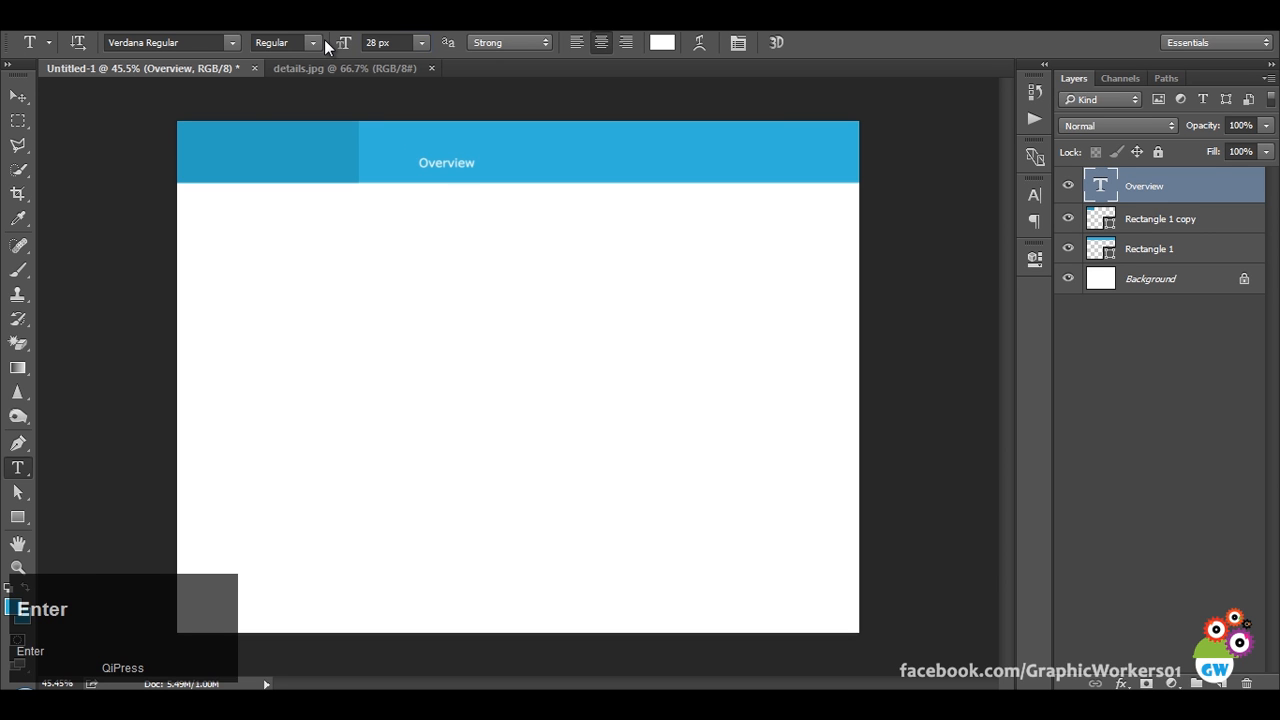
pyautogui.click(18, 95)
pyautogui.moveTo(560, 262); pyautogui.dragTo(527, 253)
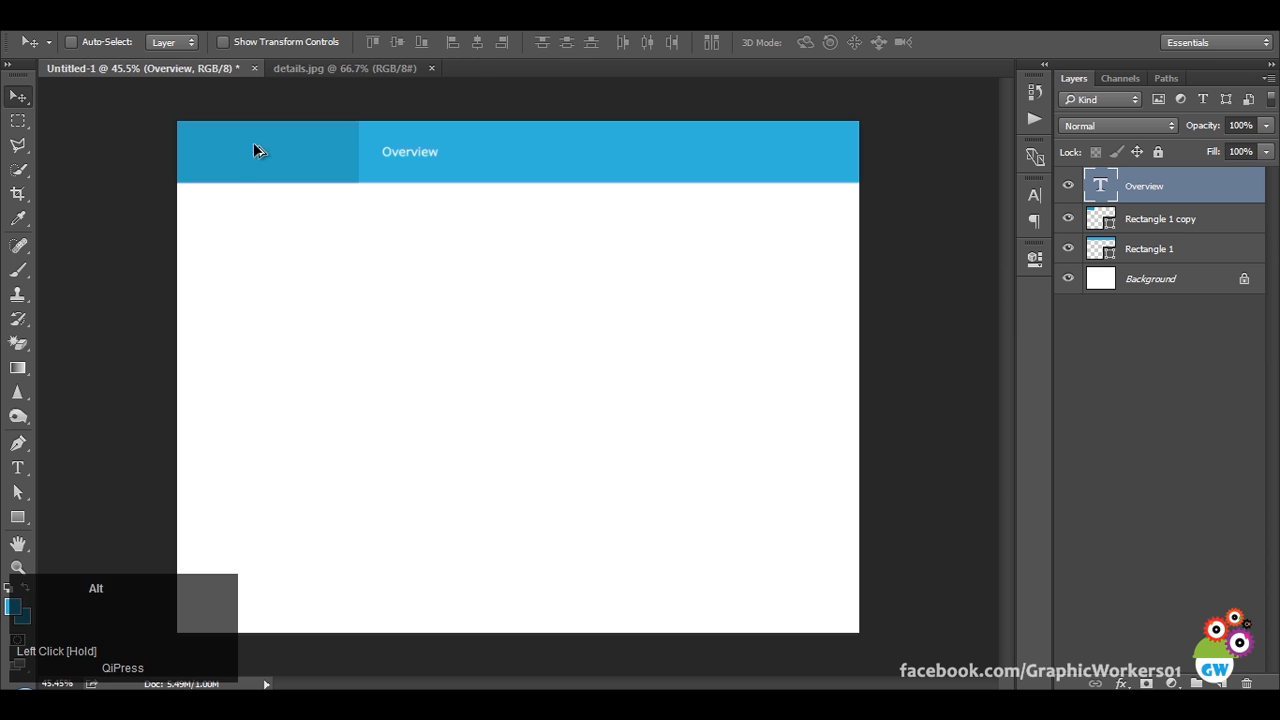
# Narrow the darker logo block slightly from its inner edge and shift the Overview text over to sit beside it.
pyautogui.keyDown('alt'); pyautogui.rightClick(272, 153); pyautogui.keyUp('alt')
pyautogui.hotkey('ctrl', 't')
pyautogui.moveTo(357, 152); pyautogui.dragTo(335, 152)
pyautogui.press('Return')
pyautogui.keyDown('alt'); pyautogui.rightClick(386, 152); pyautogui.keyUp('alt')
pyautogui.moveTo(506, 160); pyautogui.dragTo(386, 172)
# Duplicate the Overview text onto the darker logo block and replace the copy's wording with "GraphicWorkers".
pyautogui.hotkey('ctrl', 'j')
pyautogui.press('t')
pyautogui.click(243, 172)
pyautogui.press('Escape')
pyautogui.click(245, 149)
pyautogui.hotkey('ctrl', 'a')
pyautogui.write('RraphicW')
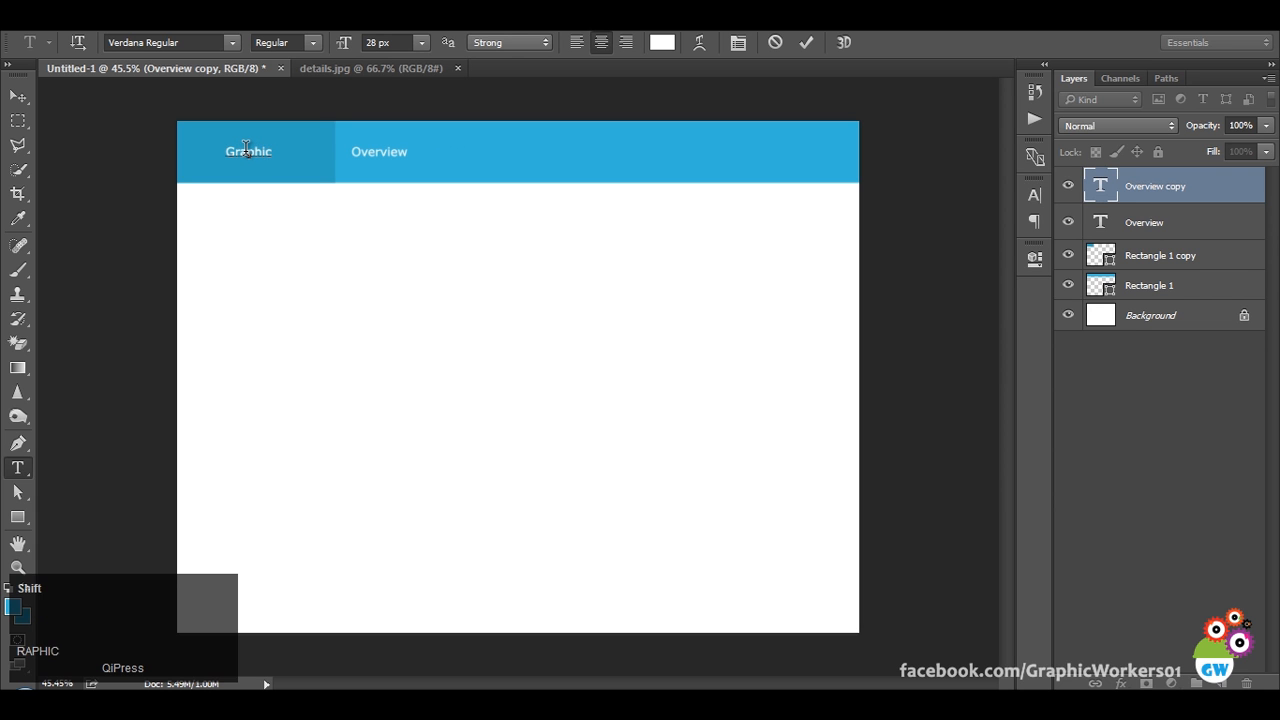
pyautogui.write('orkers')
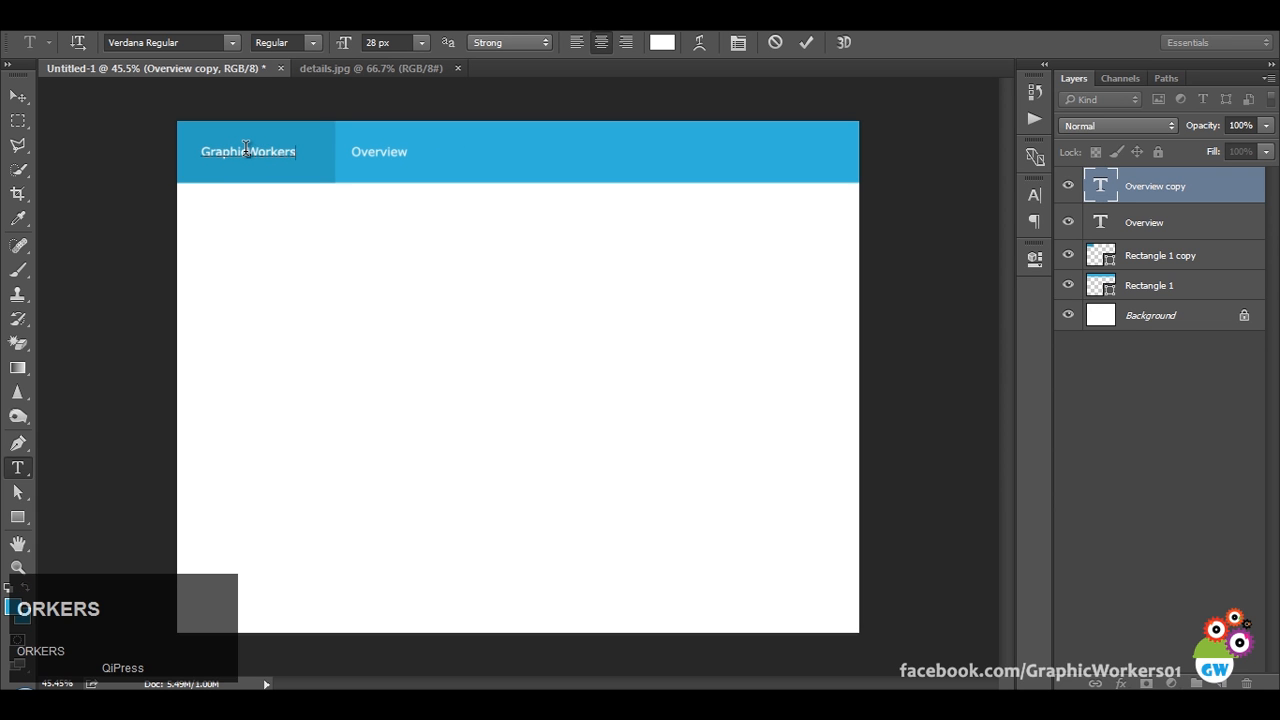
# Enlarge the capital W and G of the GraphicWorkers logo text to 32 px.
pyautogui.moveTo(258, 151); pyautogui.dragTo(247, 151)
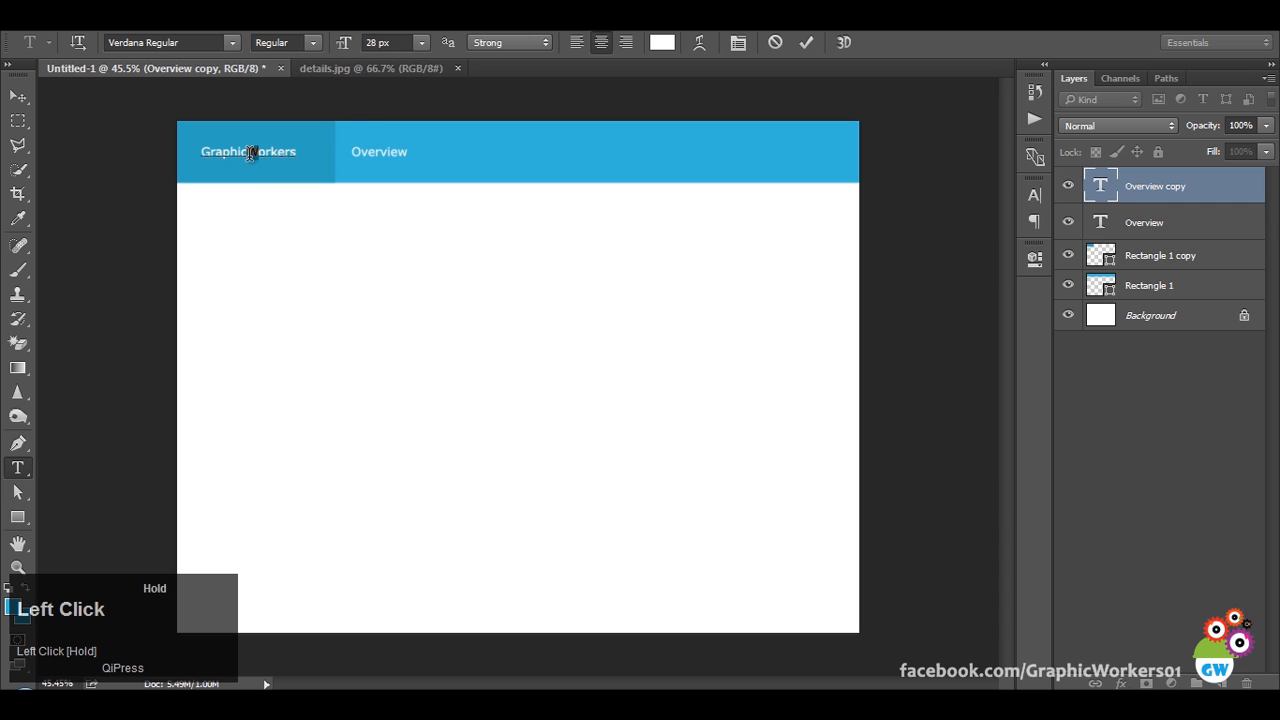
pyautogui.scroll(4, 405, 42)
pyautogui.press('Return')
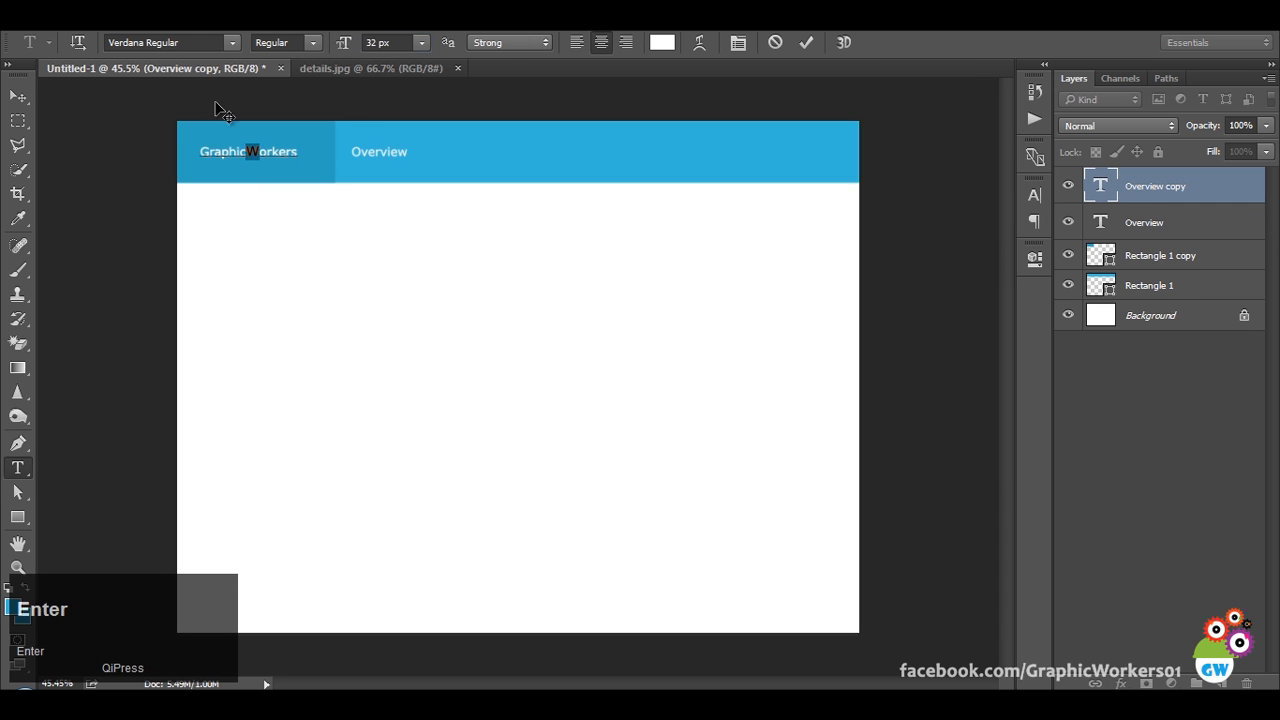
pyautogui.moveTo(208, 151); pyautogui.dragTo(200, 151)
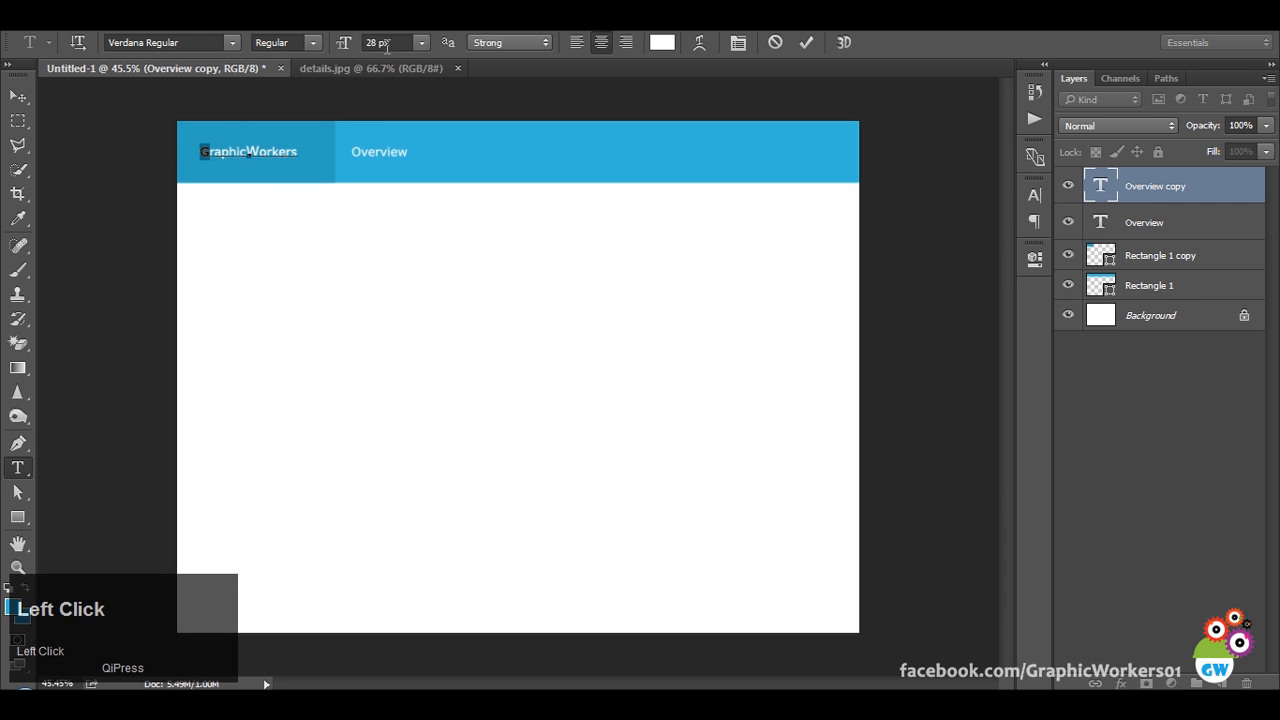
pyautogui.scroll(2, 388, 43)
pyautogui.scroll(1, 388, 43)
pyautogui.press('Return')
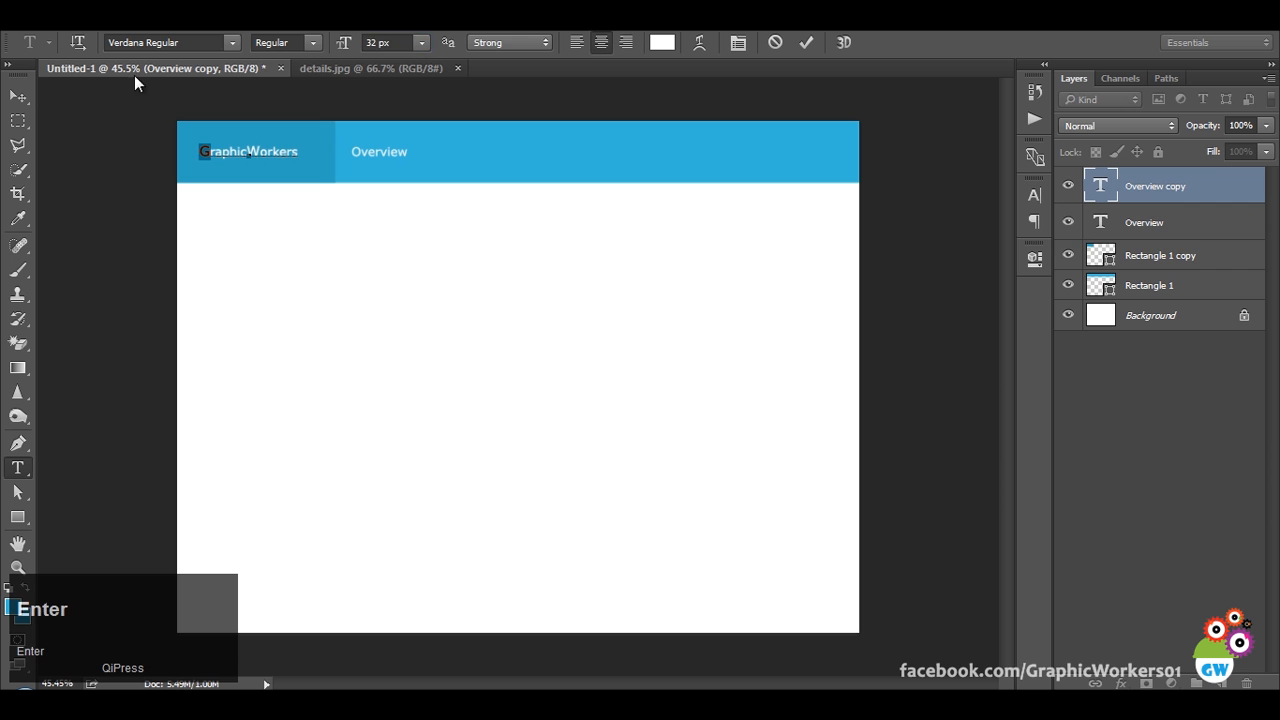
pyautogui.click(19, 94)
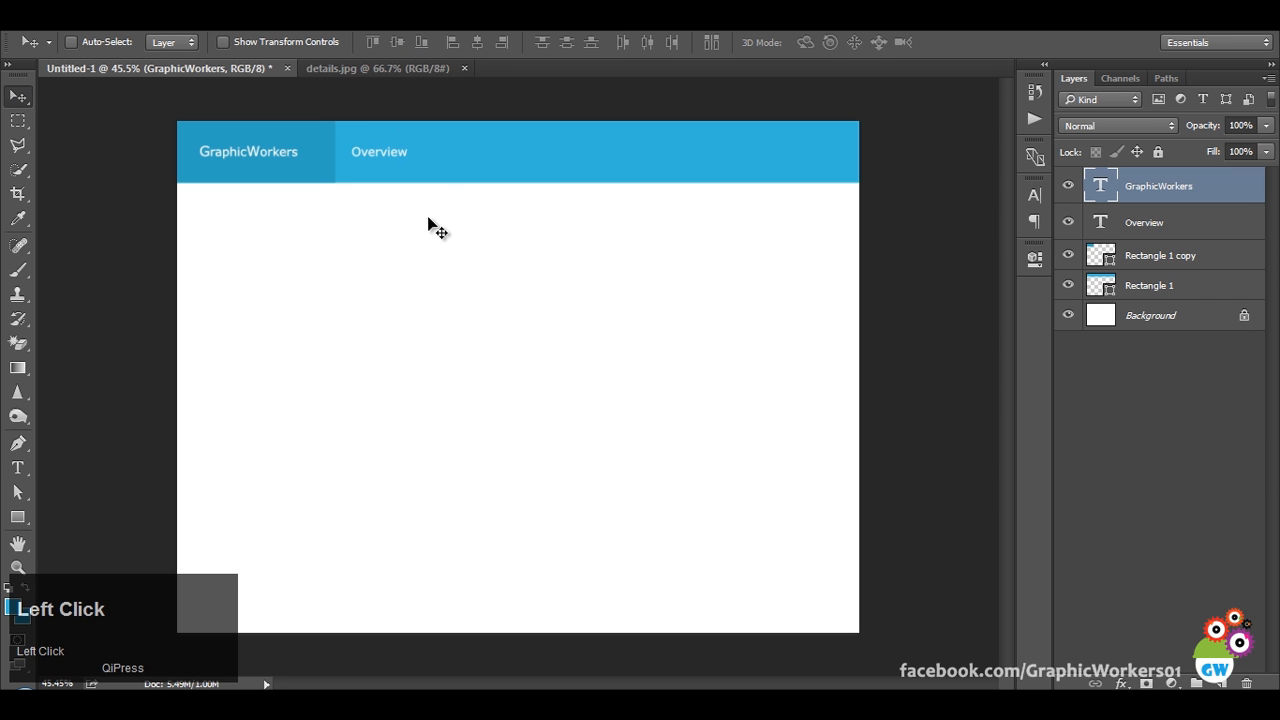
# Reduce the GraphicWorkers text layer's opacity to 73%, comparing it with the logo in details.jpg.
pyautogui.click(327, 67)
pyautogui.click(181, 67)
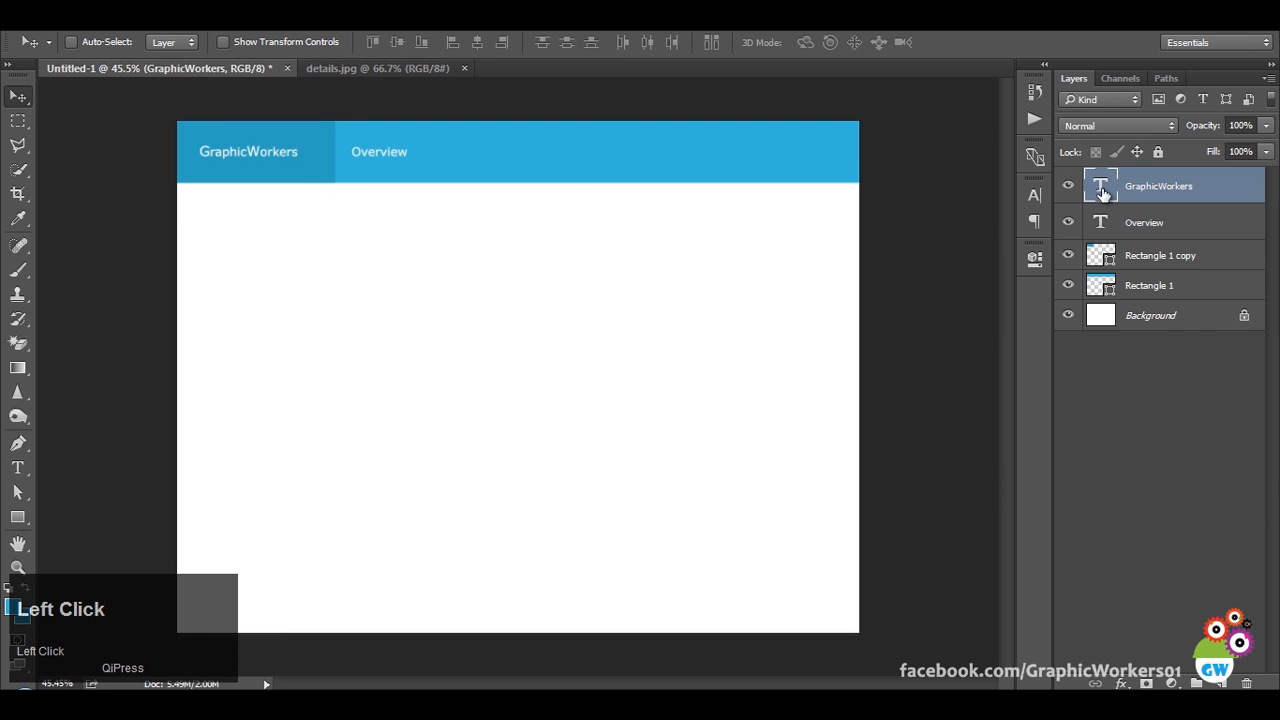
pyautogui.moveTo(1190, 133); pyautogui.dragTo(1167, 137)
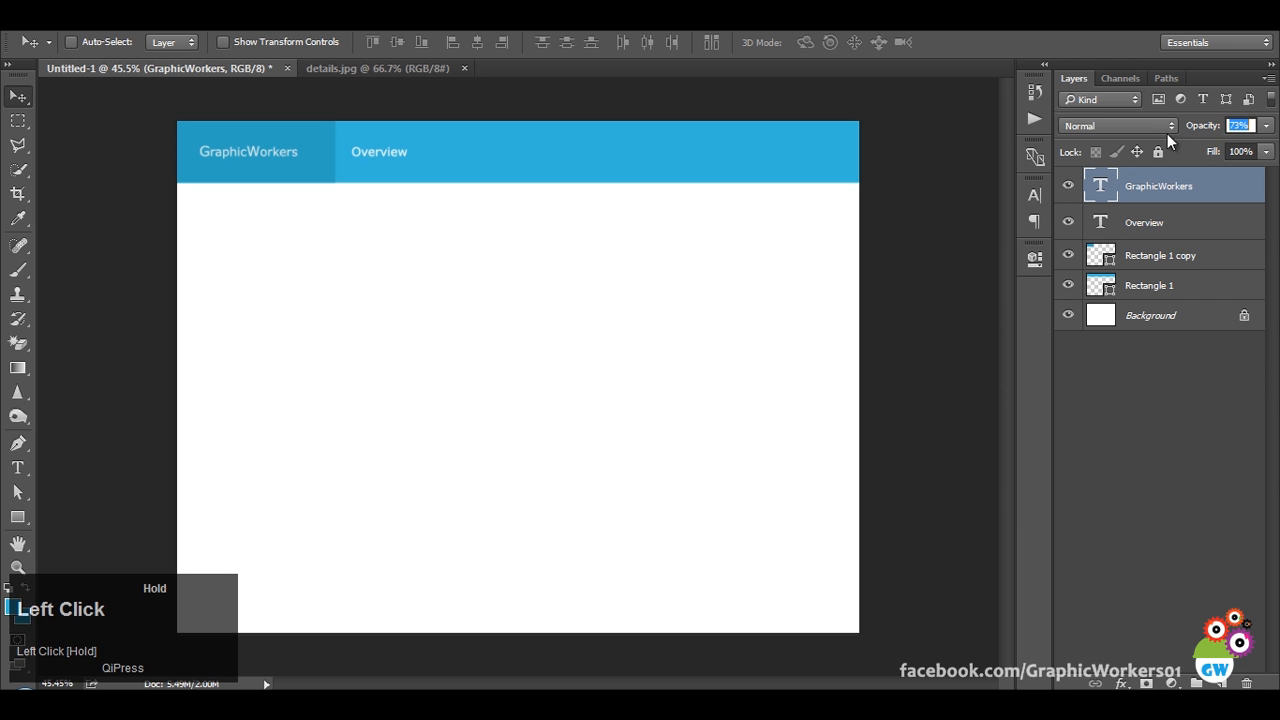
pyautogui.click(402, 70)
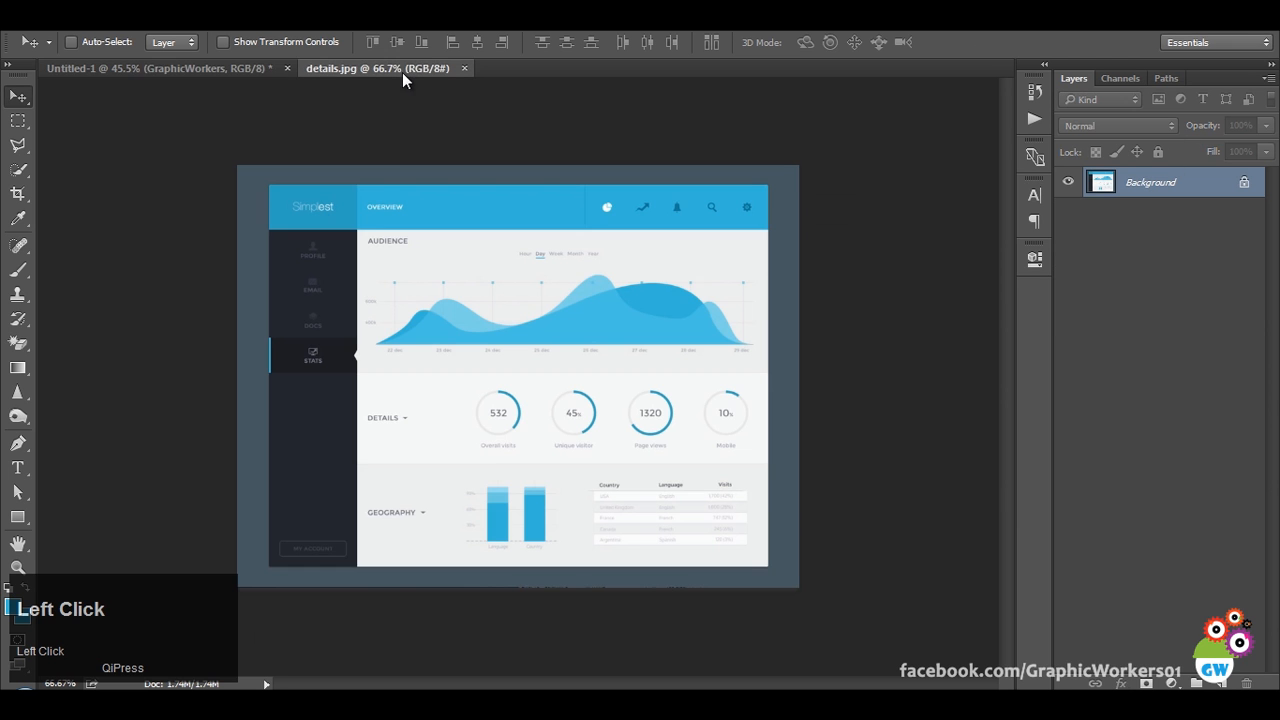
pyautogui.click(133, 66)
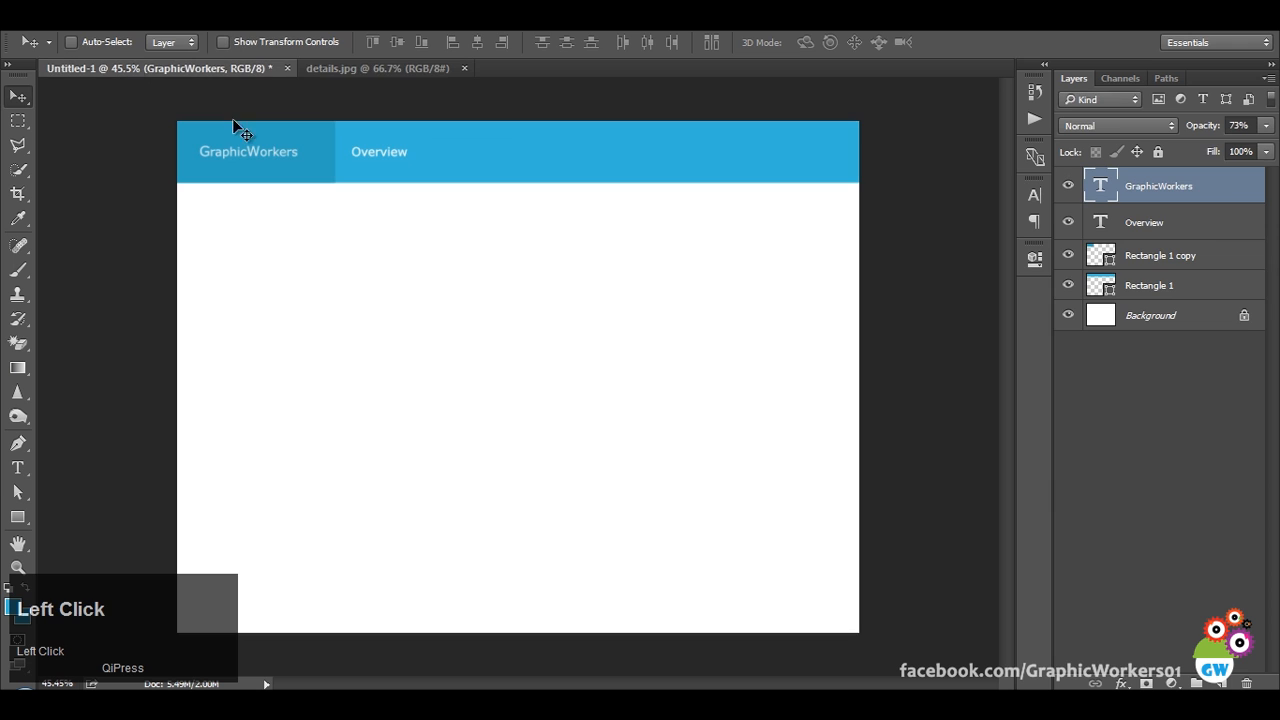
# Check which font styles are available for the GraphicWorkers text.
pyautogui.keyDown('alt'); pyautogui.rightClick(288, 158); pyautogui.keyUp('alt')
pyautogui.press('t')
pyautogui.click(310, 43)
pyautogui.click(307, 41)
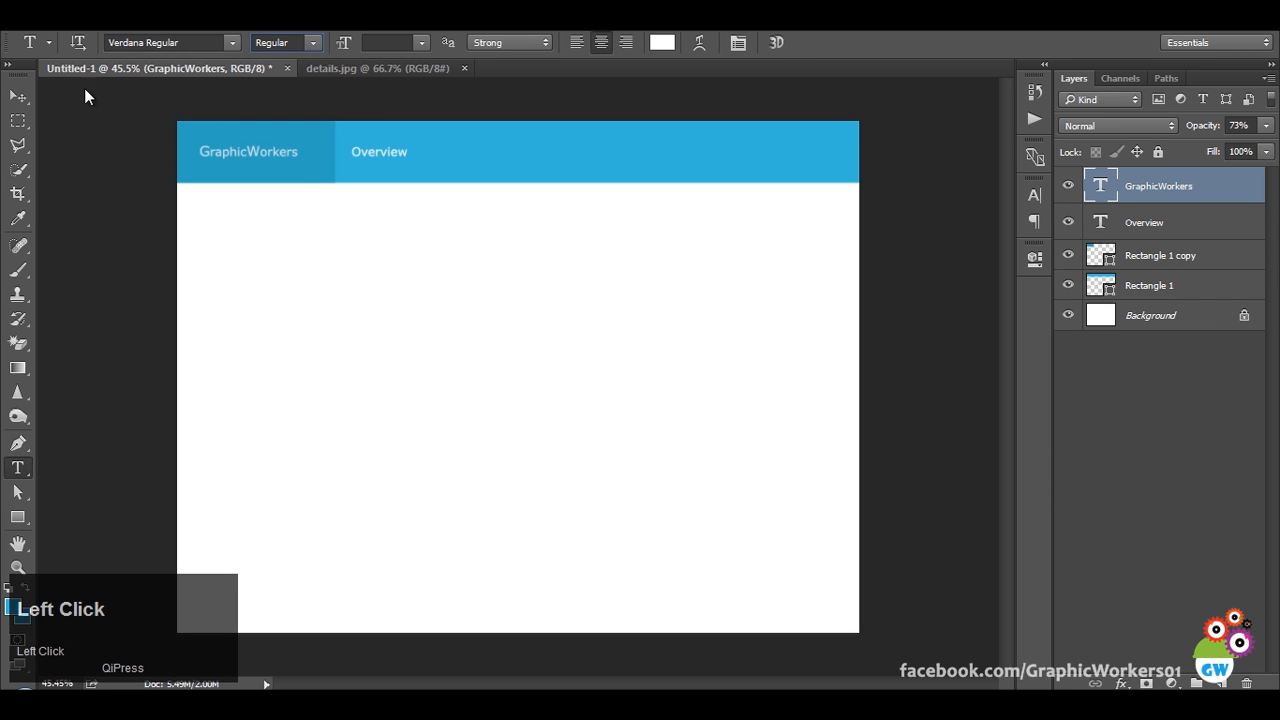
pyautogui.click(18, 96)
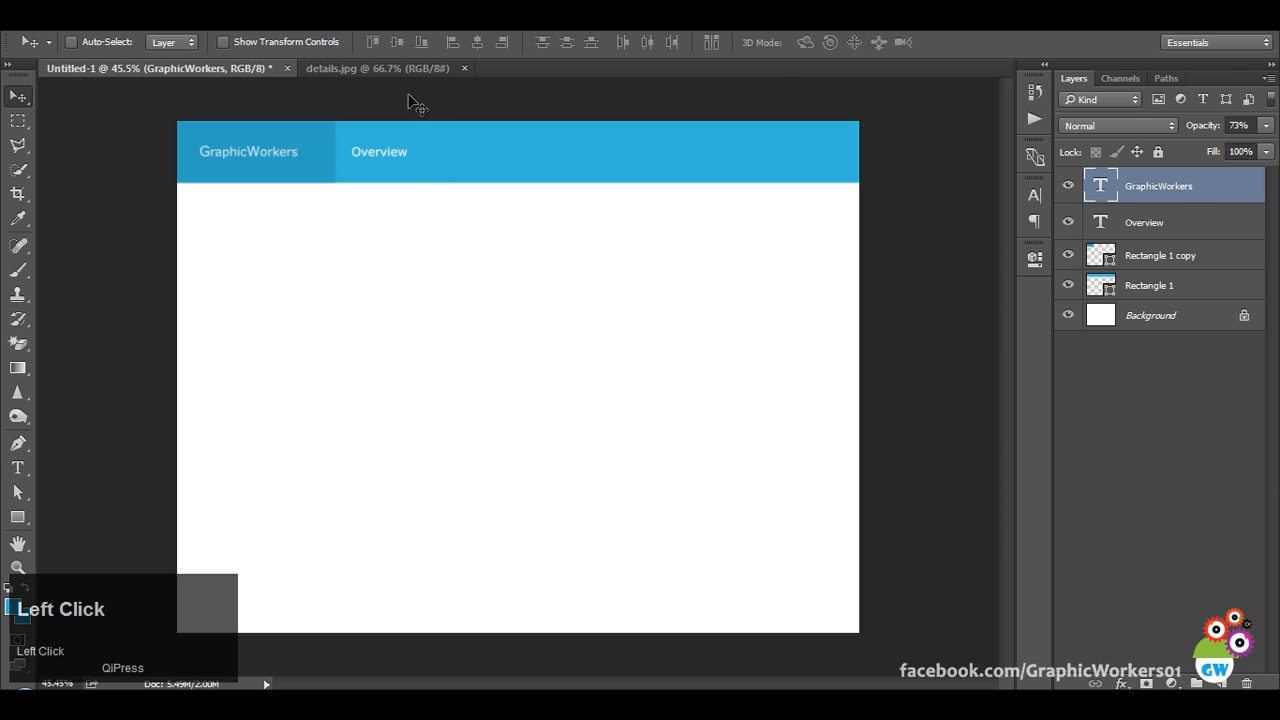
# Compare the new header's logo and title with an enlarged view of the details.jpg header.
pyautogui.click(396, 70)
pyautogui.click(171, 66)
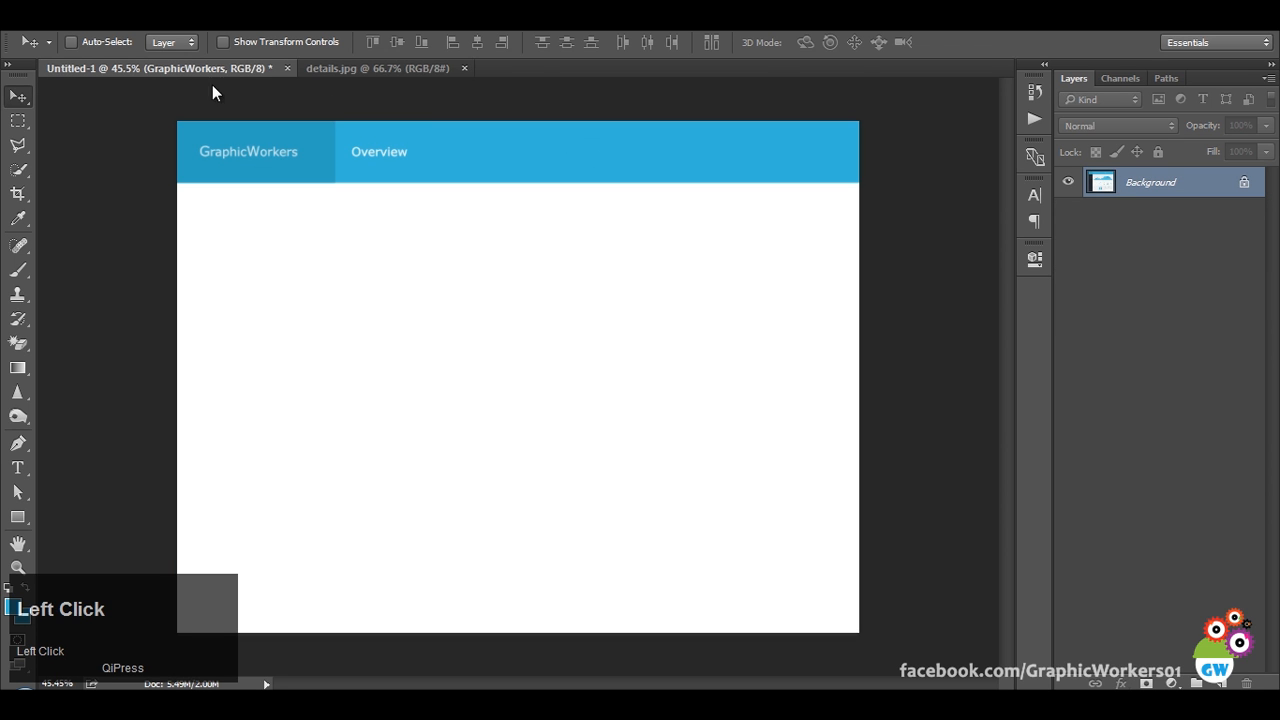
pyautogui.click(378, 67)
pyautogui.scroll(3, 498, 251)
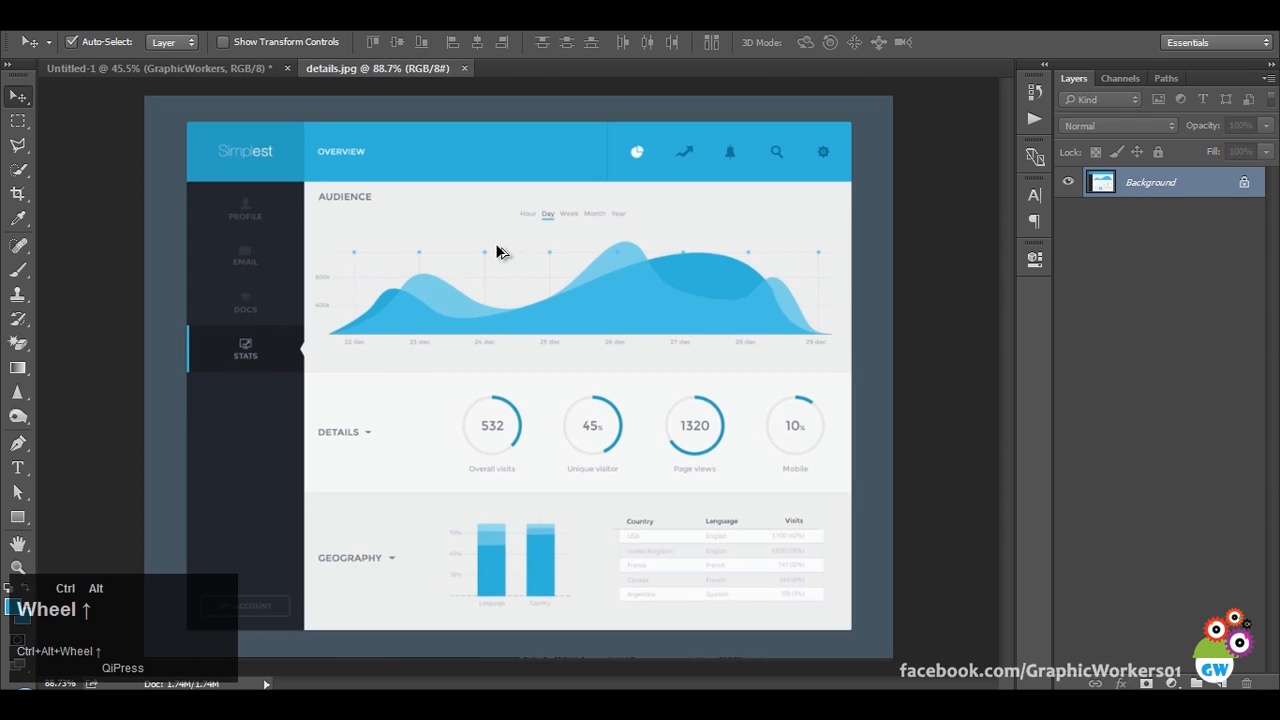
pyautogui.click(261, 69)
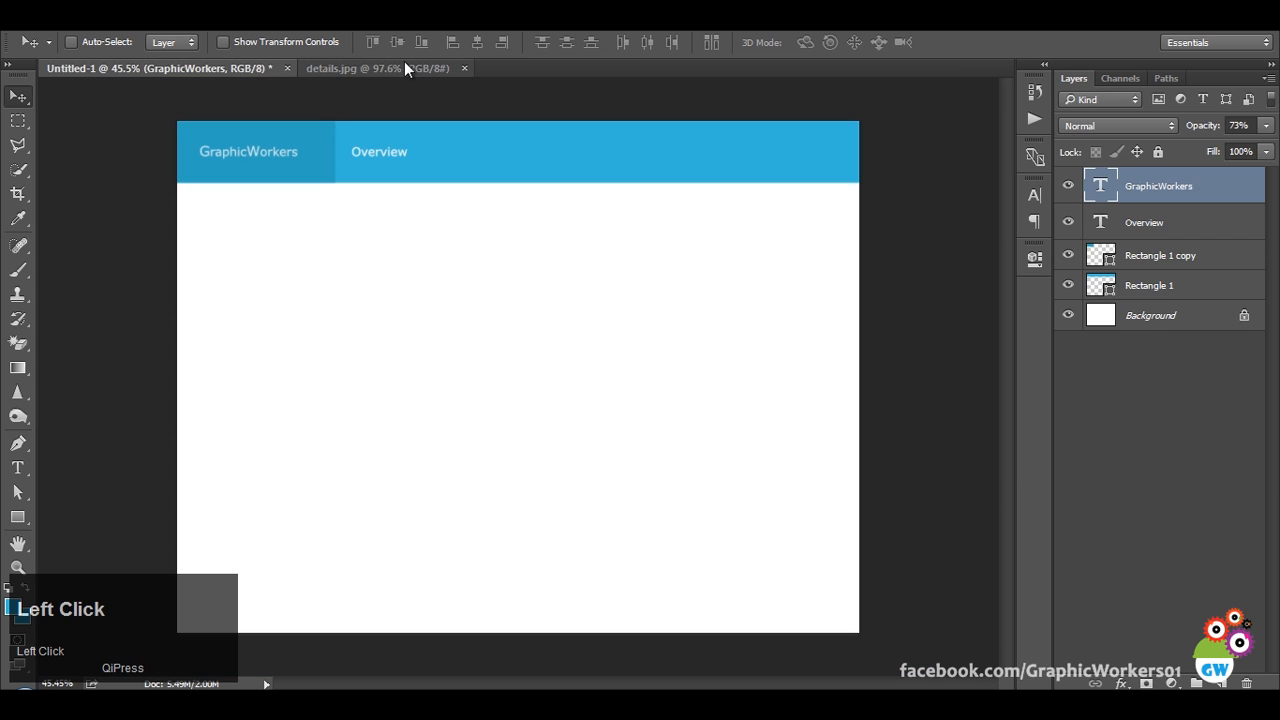
pyautogui.click(401, 66)
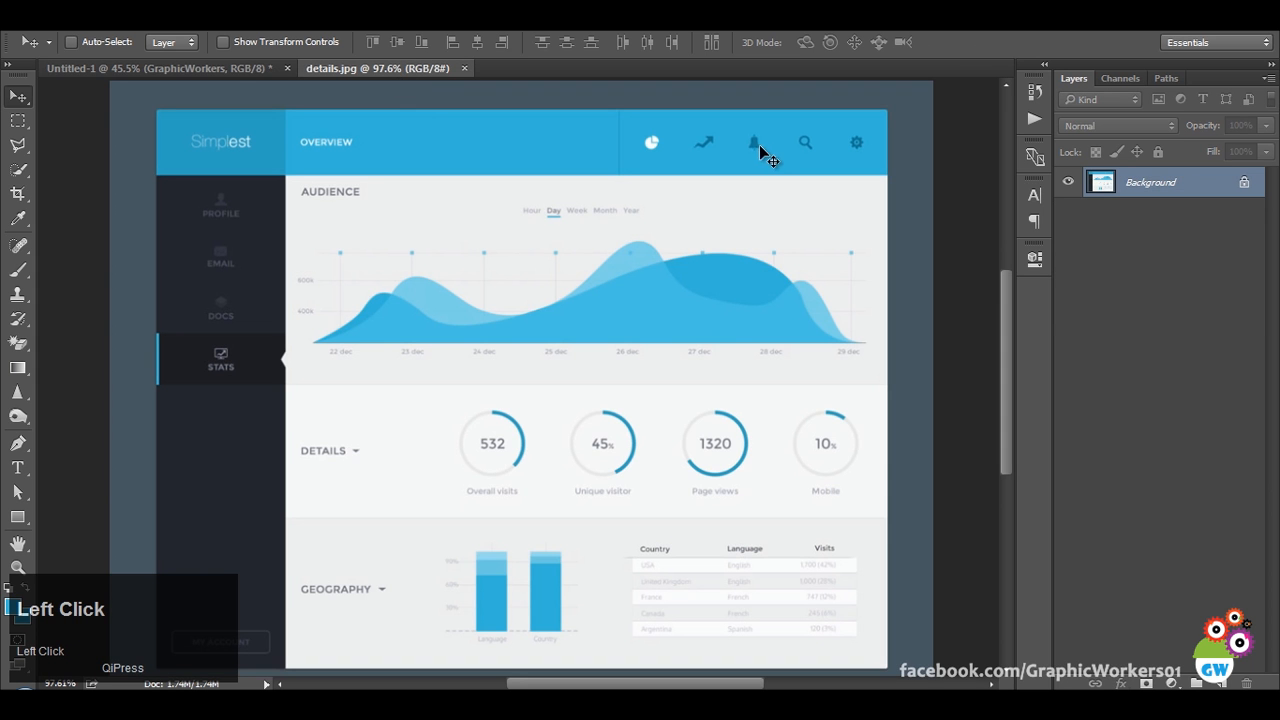
# Set the Overview title in Untitled-1 to All Caps at 24 px.
pyautogui.click(163, 67)
pyautogui.keyDown('alt'); pyautogui.rightClick(403, 158); pyautogui.keyUp('alt')
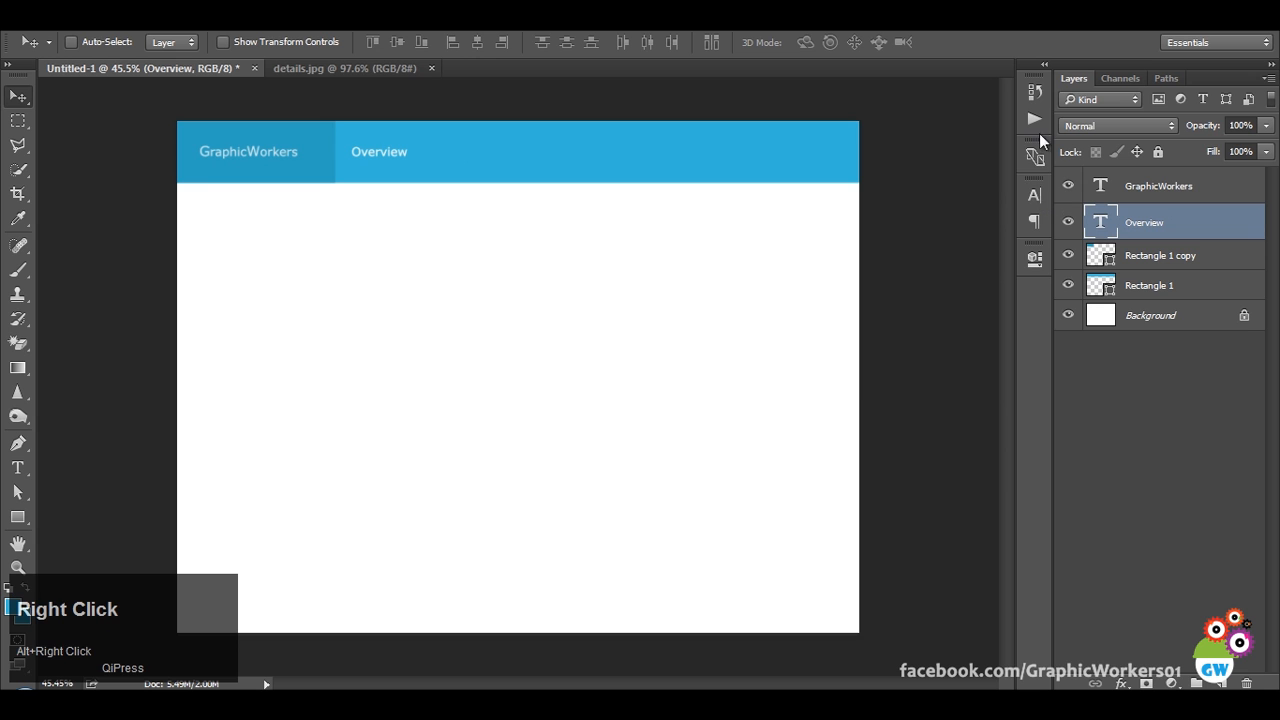
pyautogui.click(1037, 195)
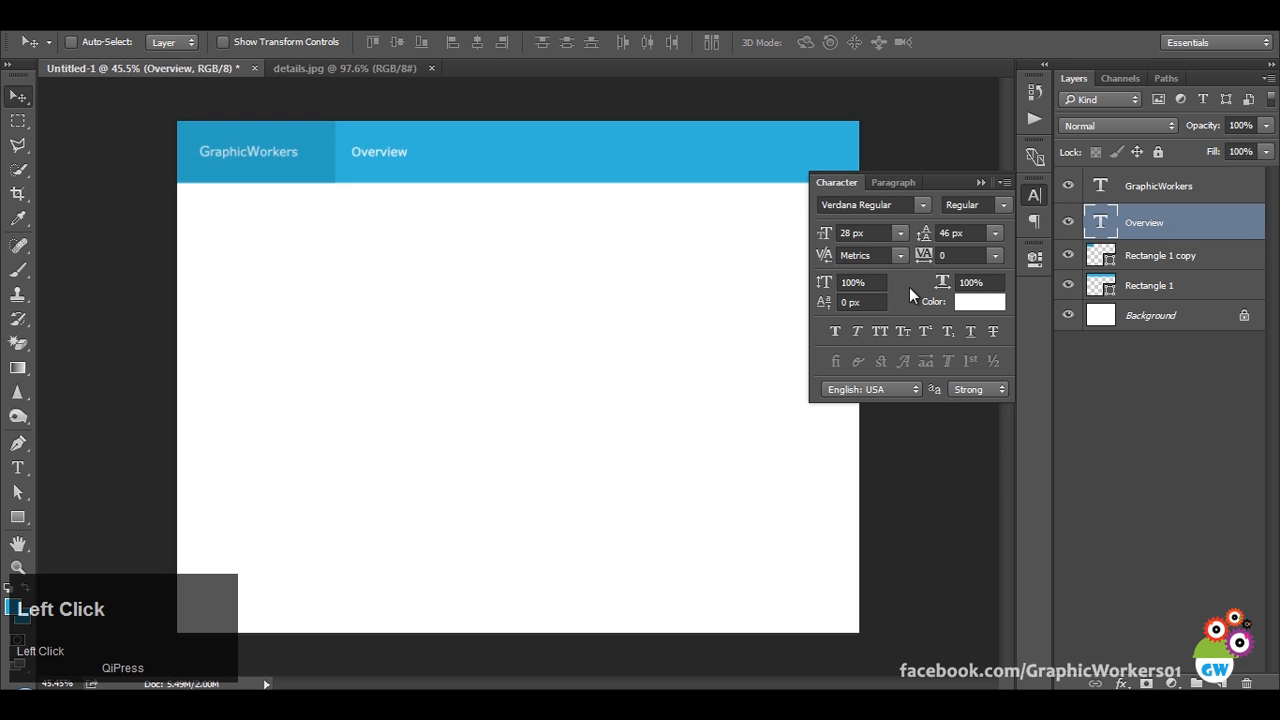
pyautogui.click(881, 334)
pyautogui.scroll(-3, 886, 233)
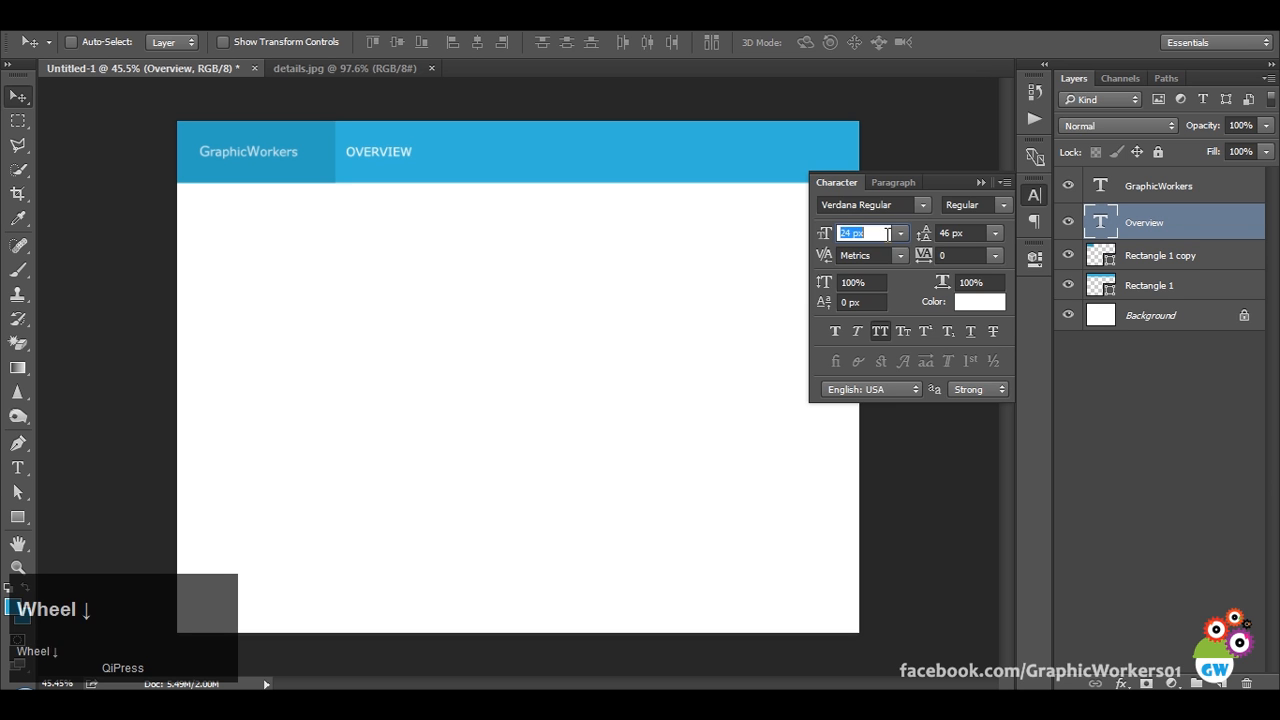
pyautogui.scroll(-1, 886, 233)
pyautogui.press('Return')
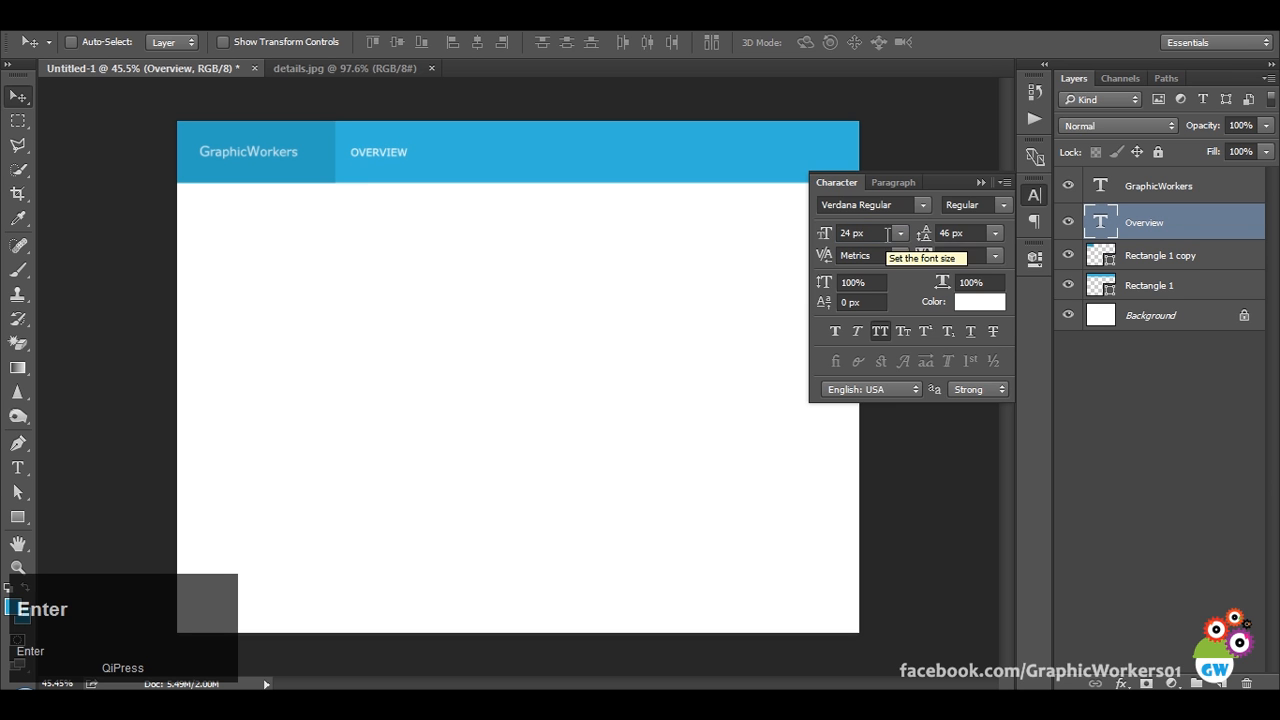
# Adjust the Overview title's position in the header and check the reference header in details.jpg.
pyautogui.click(992, 186)
pyautogui.moveTo(425, 155); pyautogui.dragTo(447, 162)
pyautogui.click(361, 70)
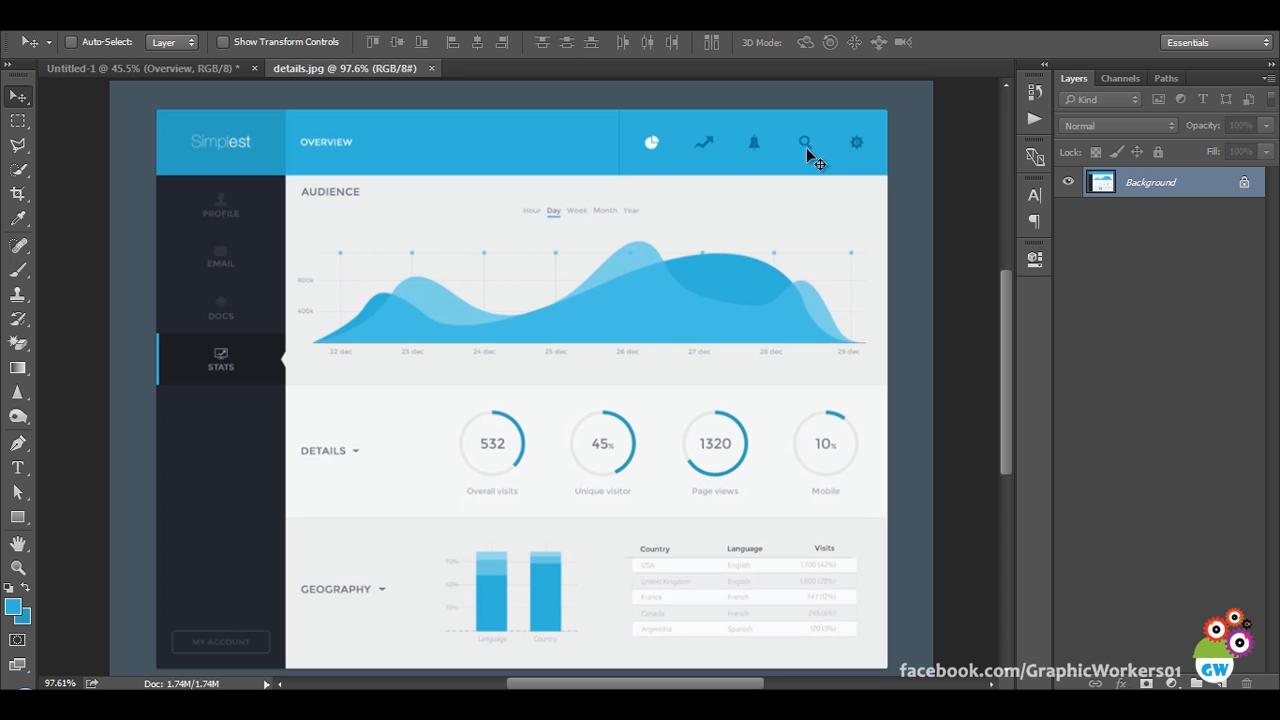
# Switch to the browser and search Iconfinder for pie chart icons, limiting the results to free ones.
pyautogui.click(205, 652)
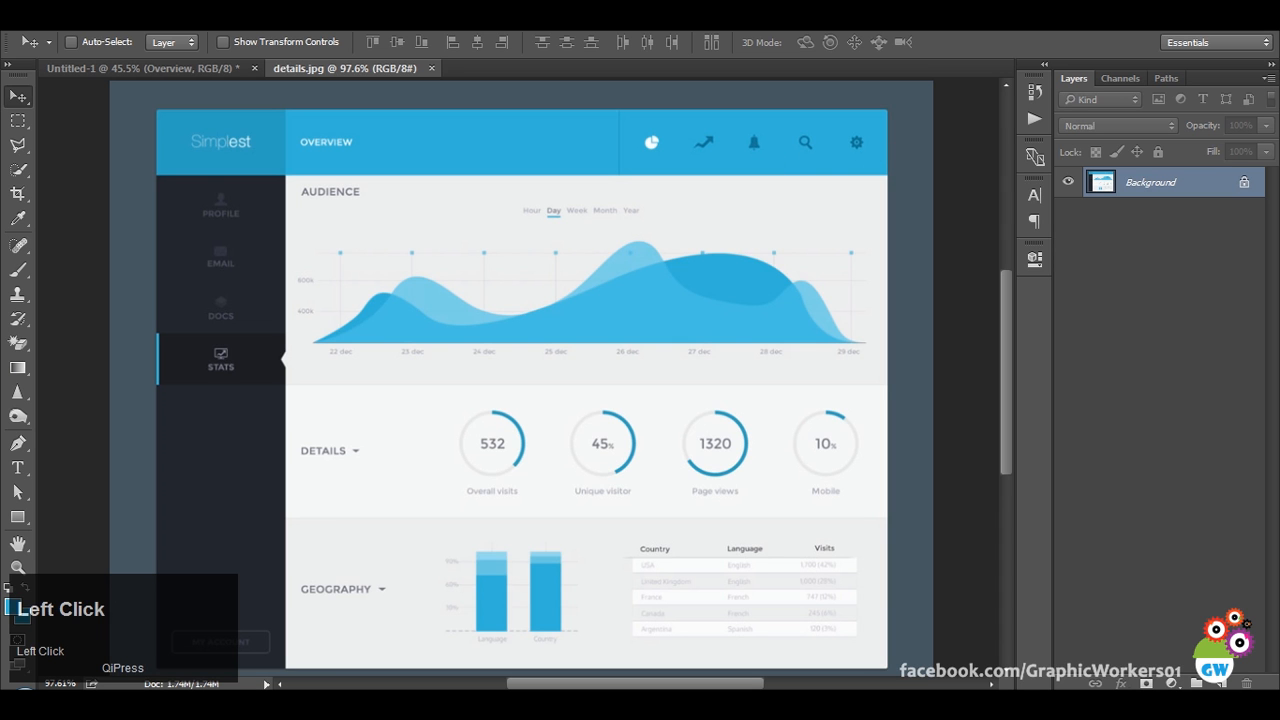
pyautogui.press('Return')
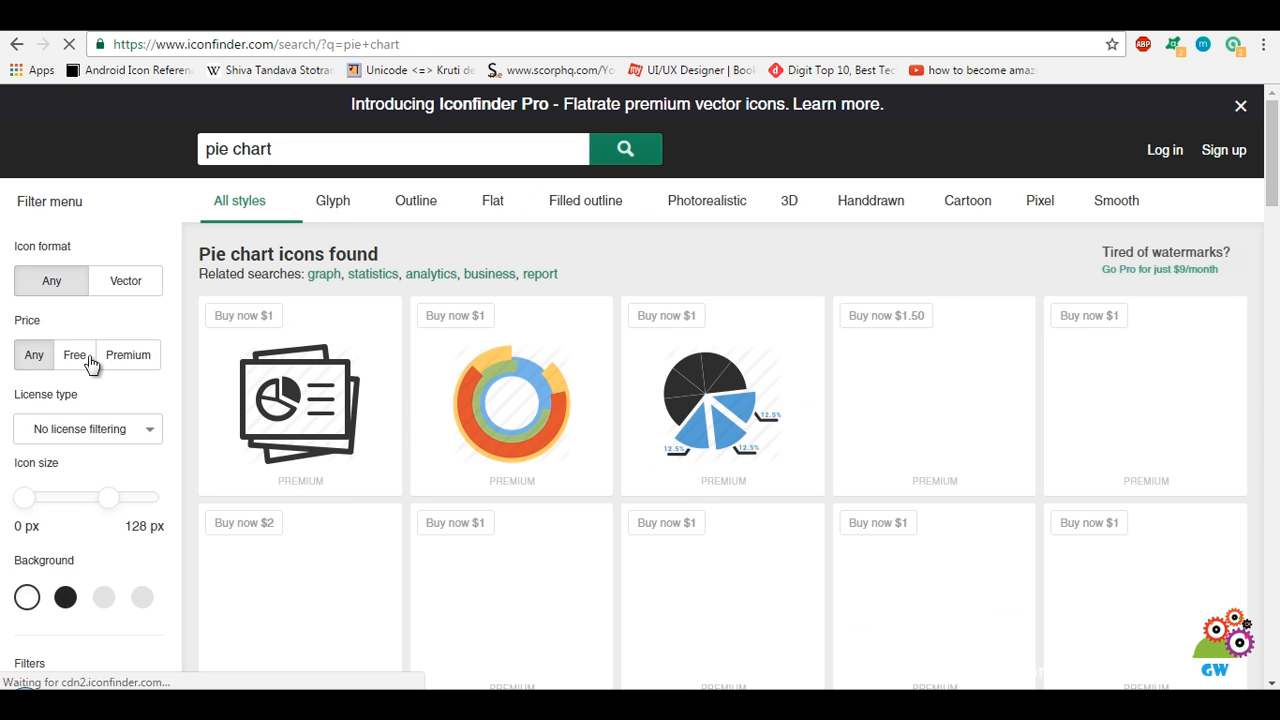
pyautogui.click(80, 358)
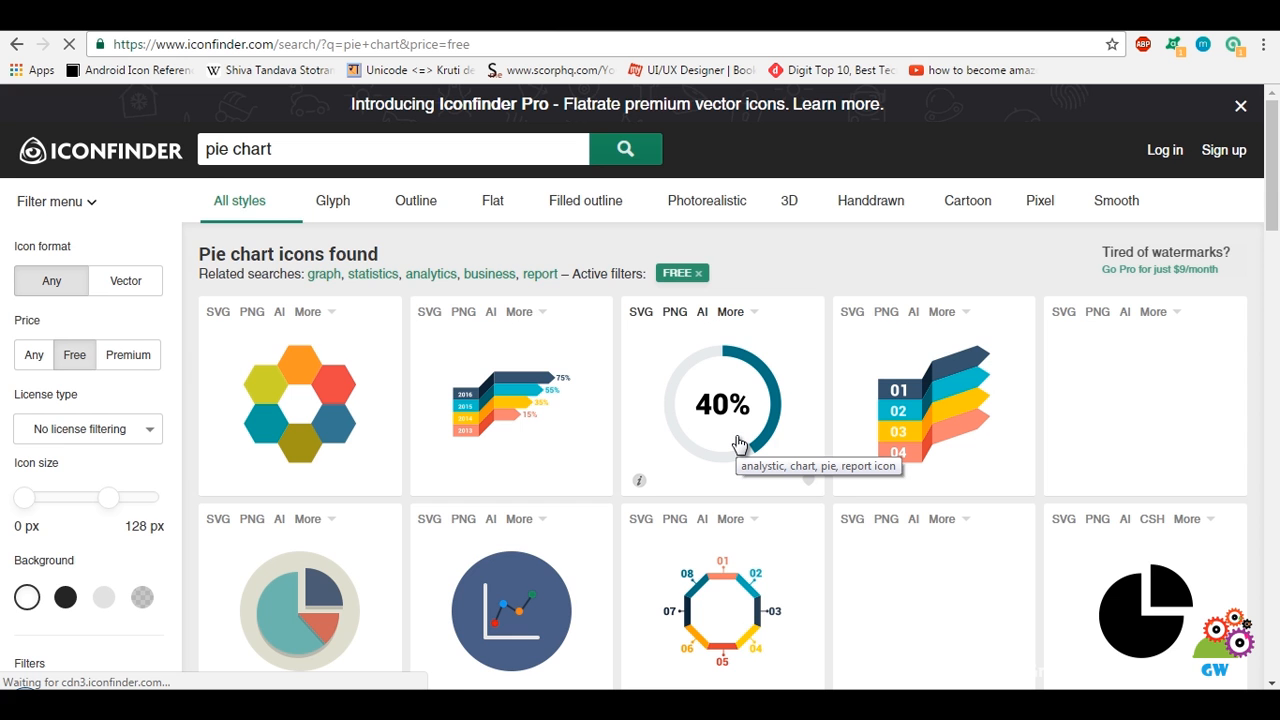
# Open the solid black pie chart icon with the separated quarter slice and download it as a 512 × 512 PNG.
pyautogui.scroll(-2, 738, 443)
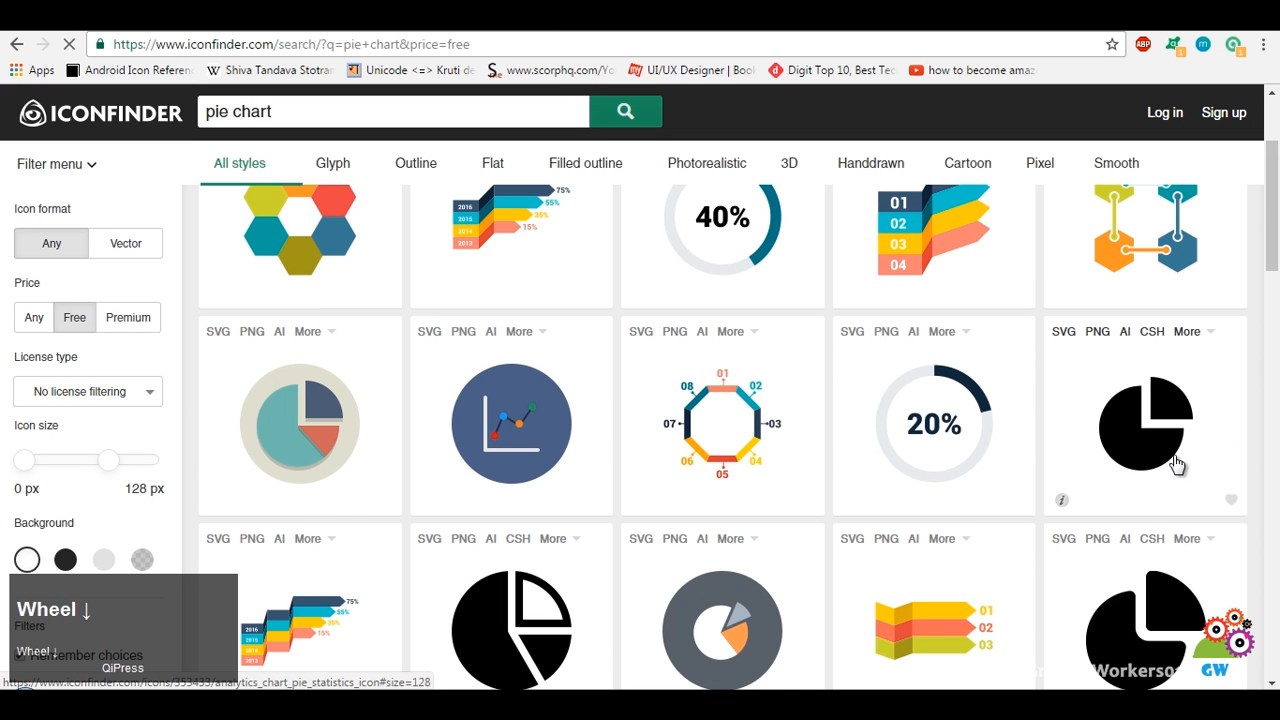
pyautogui.middleClick(1155, 457)
pyautogui.click(1155, 457)
pyautogui.click(1254, 443)
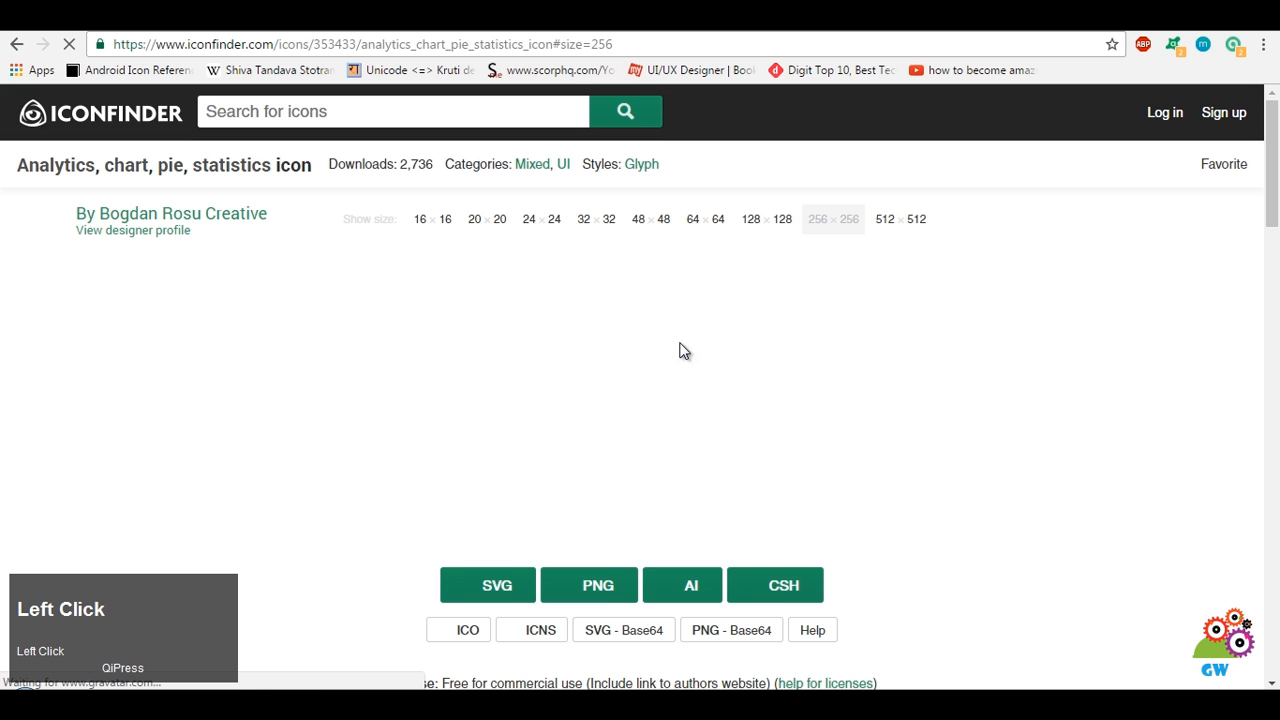
pyautogui.click(900, 218)
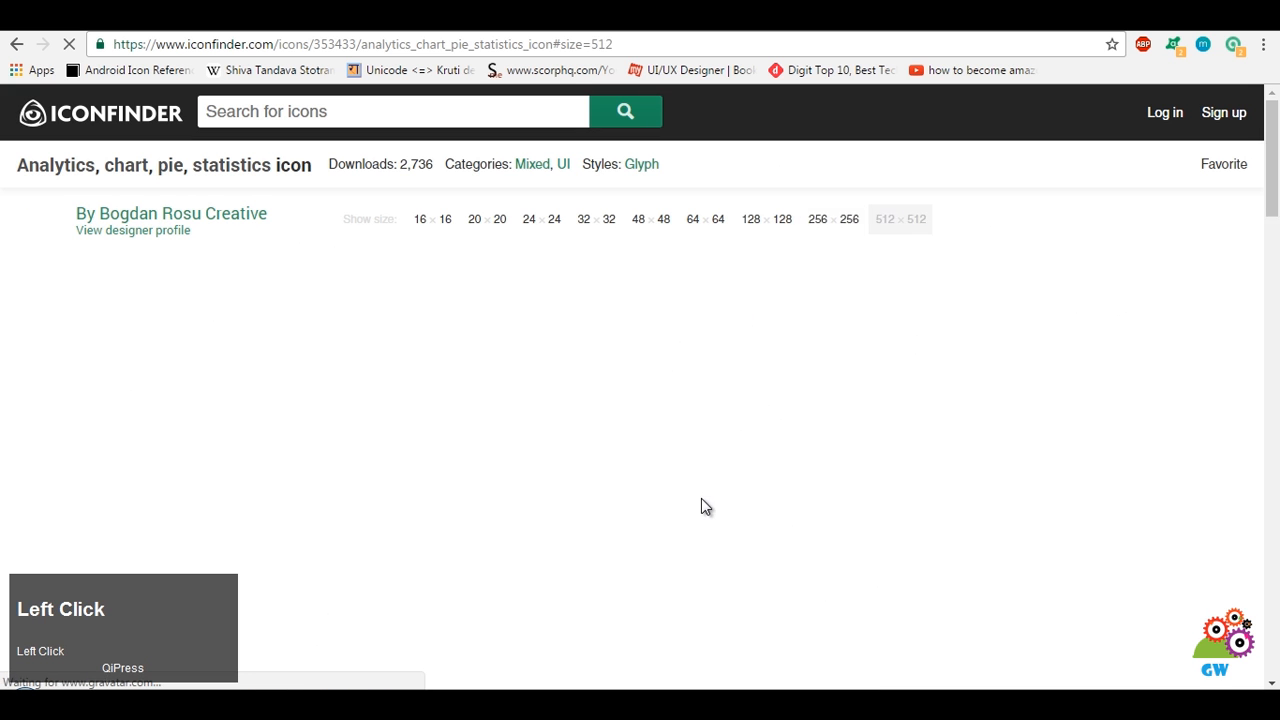
pyautogui.scroll(-3, 636, 538)
pyautogui.click(590, 550)
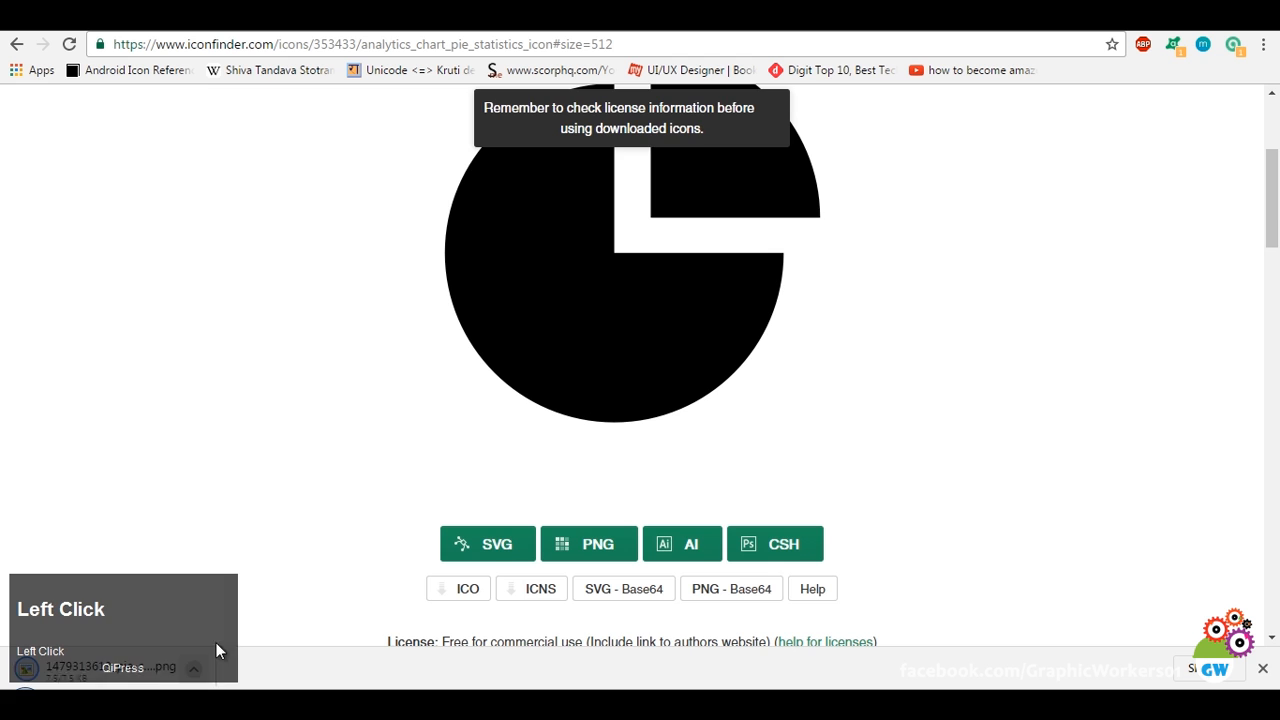
# Show the downloaded pie-chart.png in its folder, cut it, and close the Downloads window.
pyautogui.click(195, 669)
pyautogui.click(234, 610)
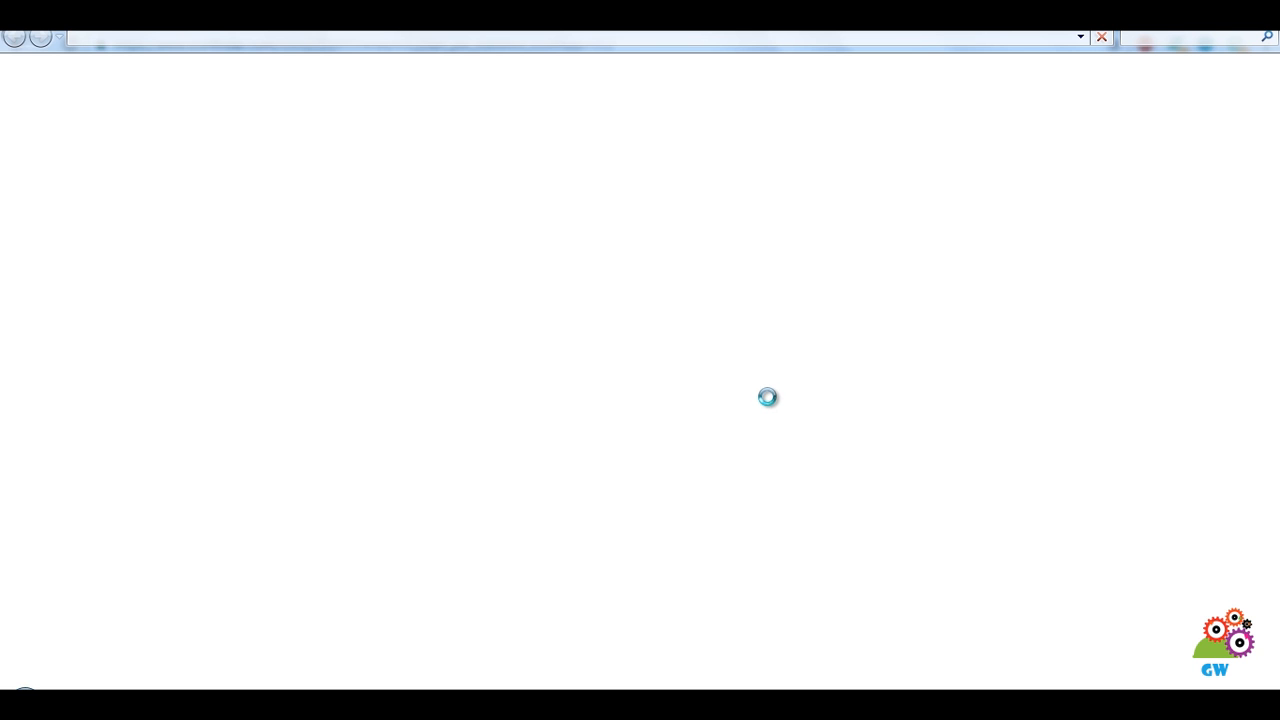
pyautogui.hotkey('ctrl', 'x')
pyautogui.click(1246, 29)
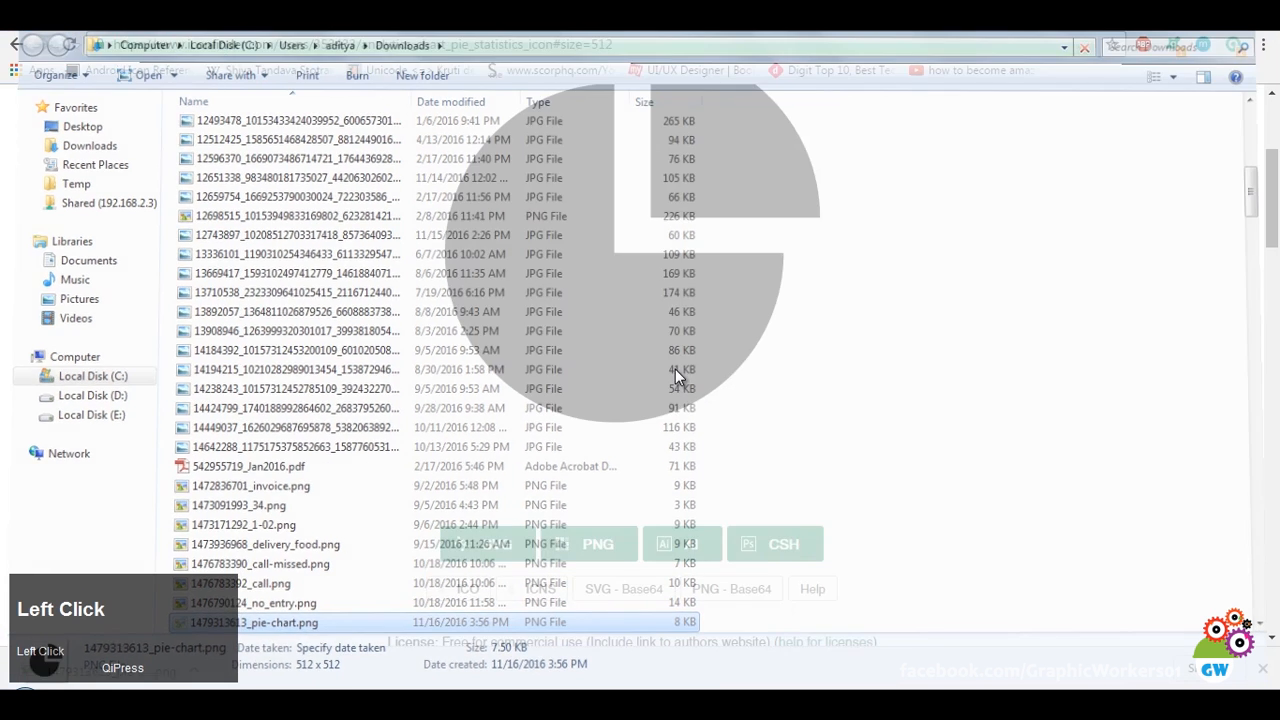
# Create a Resources folder inside 22-Analytics Dashboard UI Design and paste the cut pie chart PNG into it.
pyautogui.moveTo(226, 700)
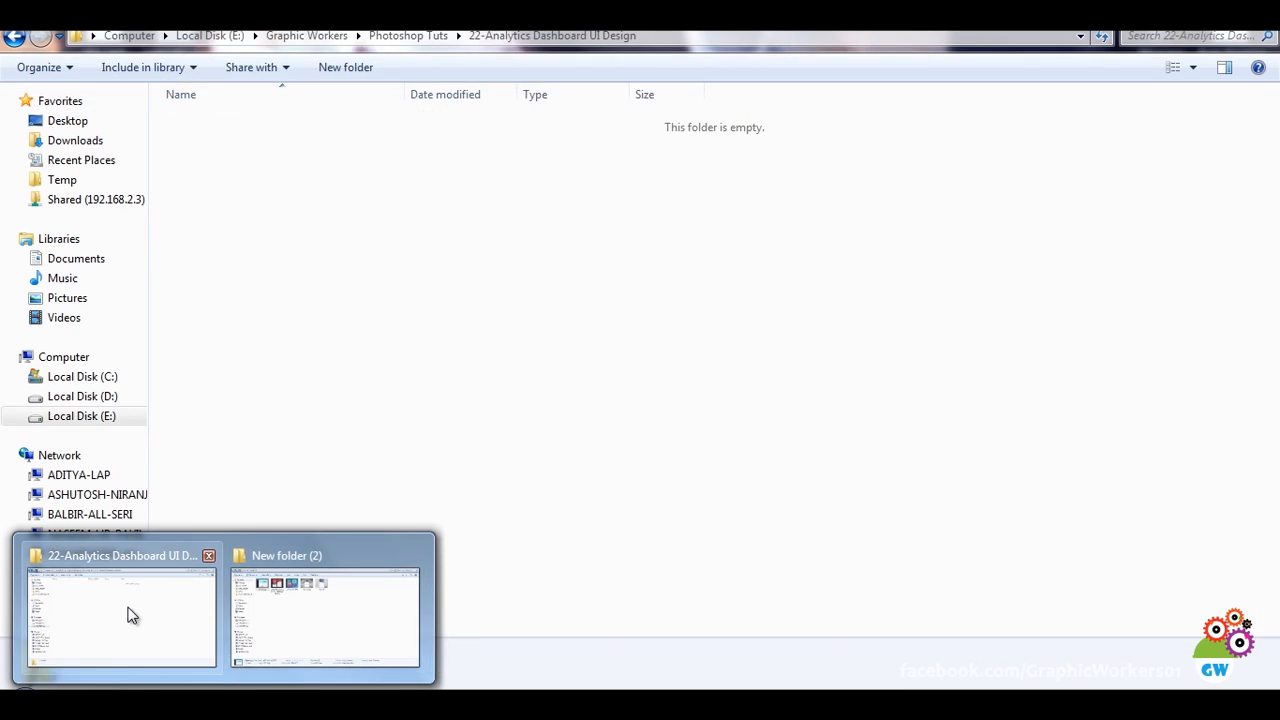
pyautogui.click(130, 614)
pyautogui.hotkey('ctrl', 'shift', 'n')
pyautogui.write('Resources')
pyautogui.press('Return')
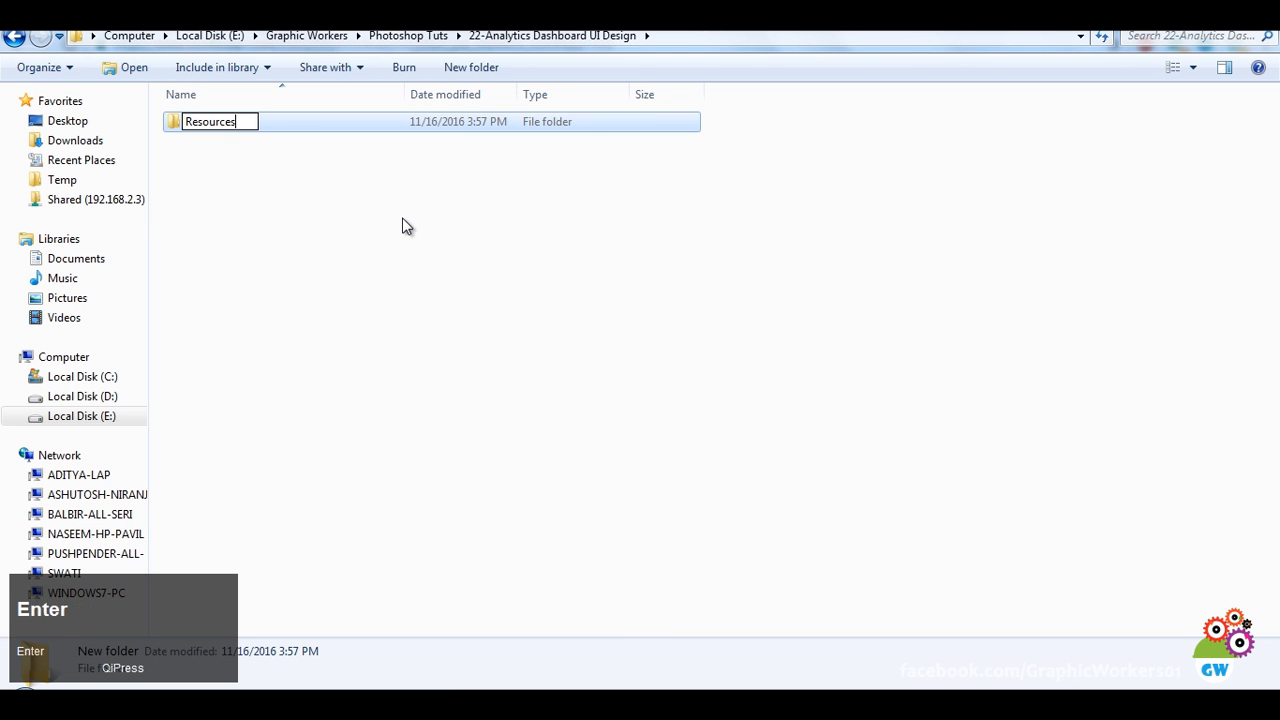
pyautogui.press('Return')
pyautogui.hotkey('ctrl', 'v')
# Return to Iconfinder in the browser and search for growth icons, limiting the results to free ones.
pyautogui.click(310, 703)
pyautogui.click(310, 703)
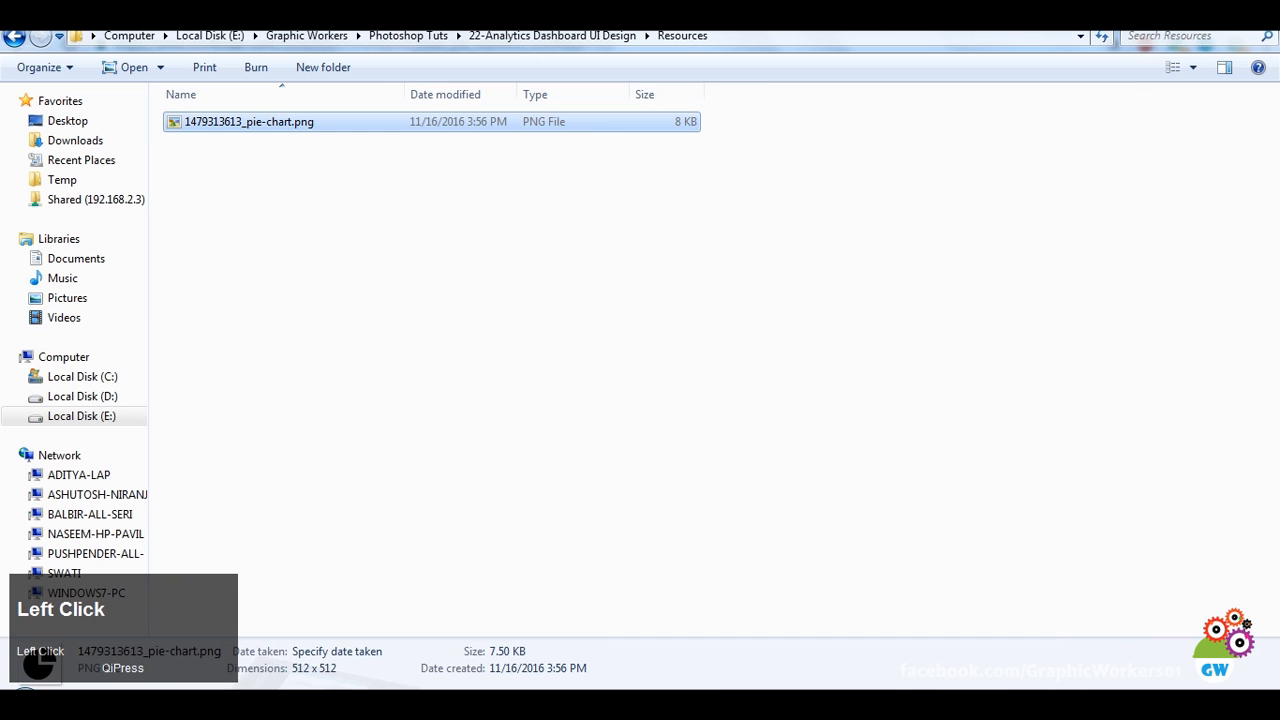
pyautogui.click(255, 703)
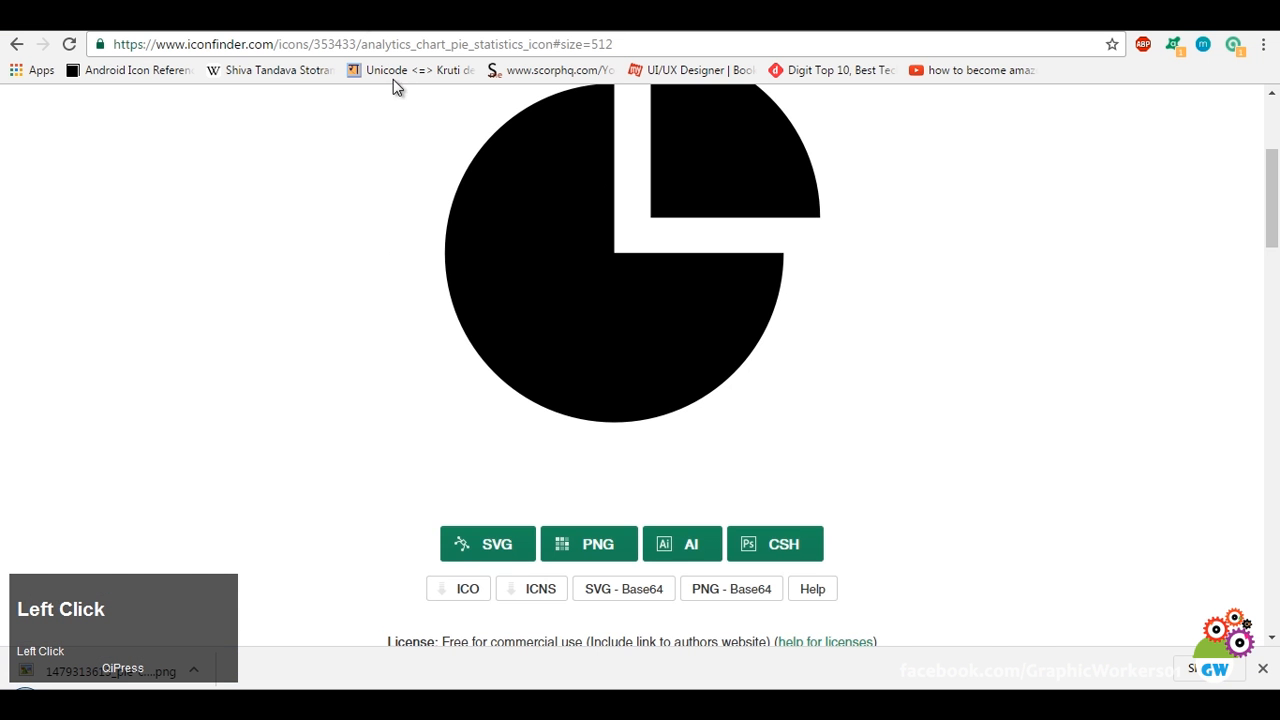
pyautogui.click(340, 16)
pyautogui.scroll(2, 449, 225)
pyautogui.tripleClick(362, 155)
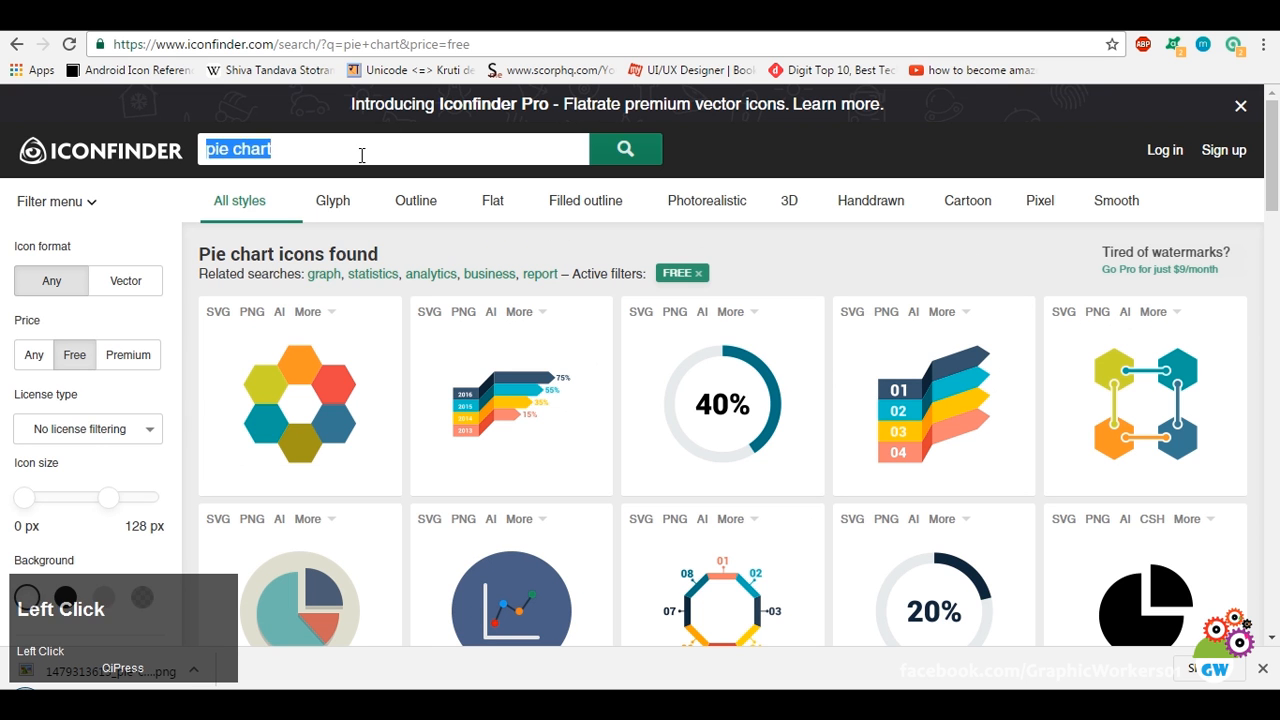
pyautogui.write('growth')
pyautogui.press('Return')
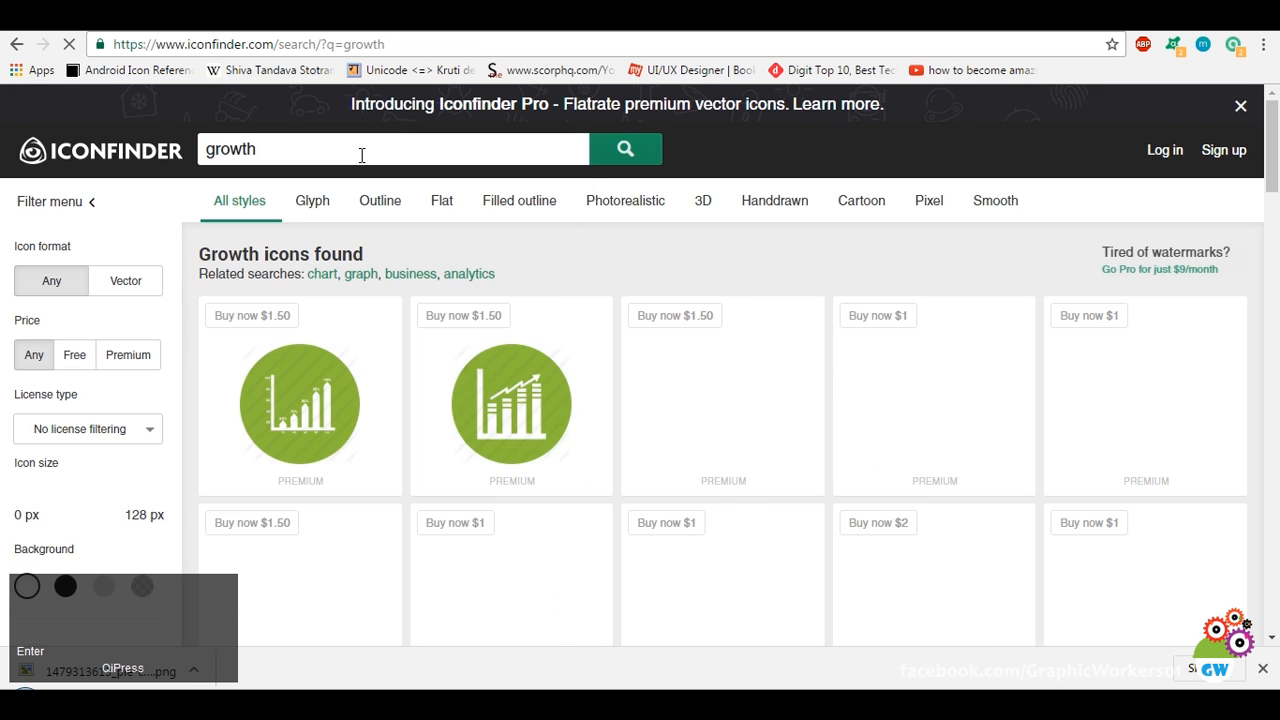
pyautogui.click(80, 358)
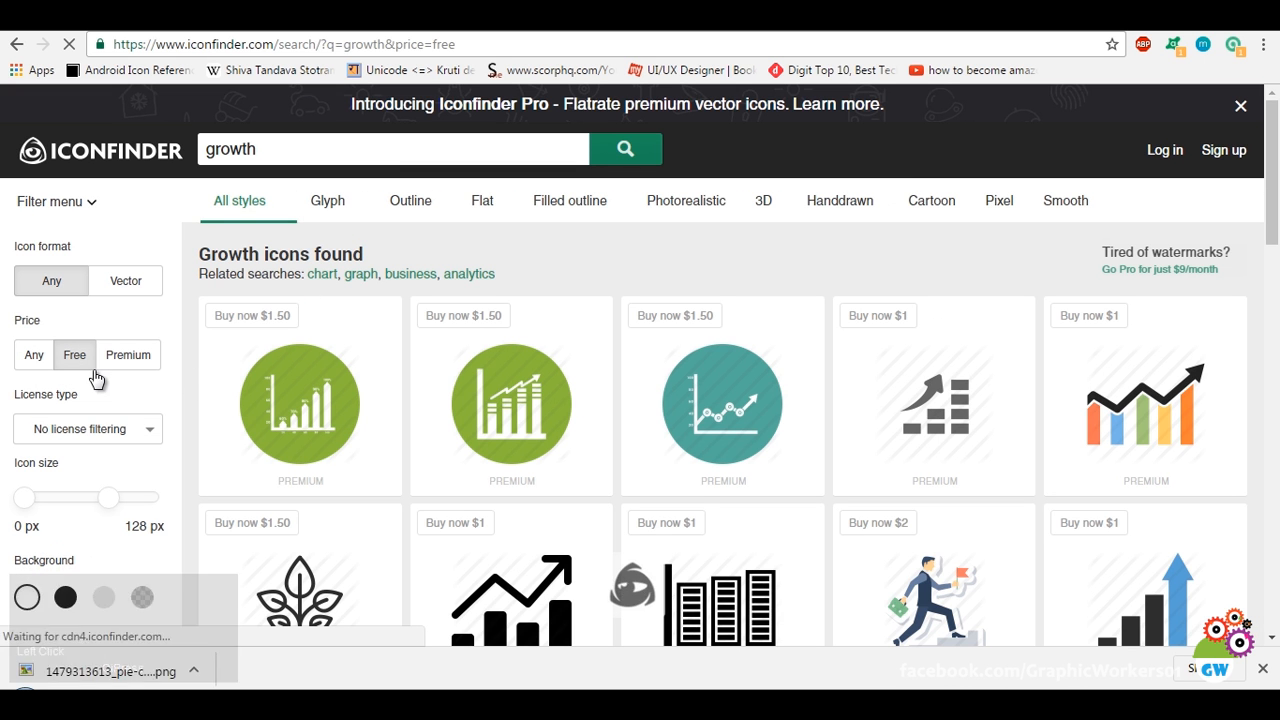
# Look through the free growth icons for one matching the trend arrow in the details.jpg header.
pyautogui.scroll(-2, 500, 390)
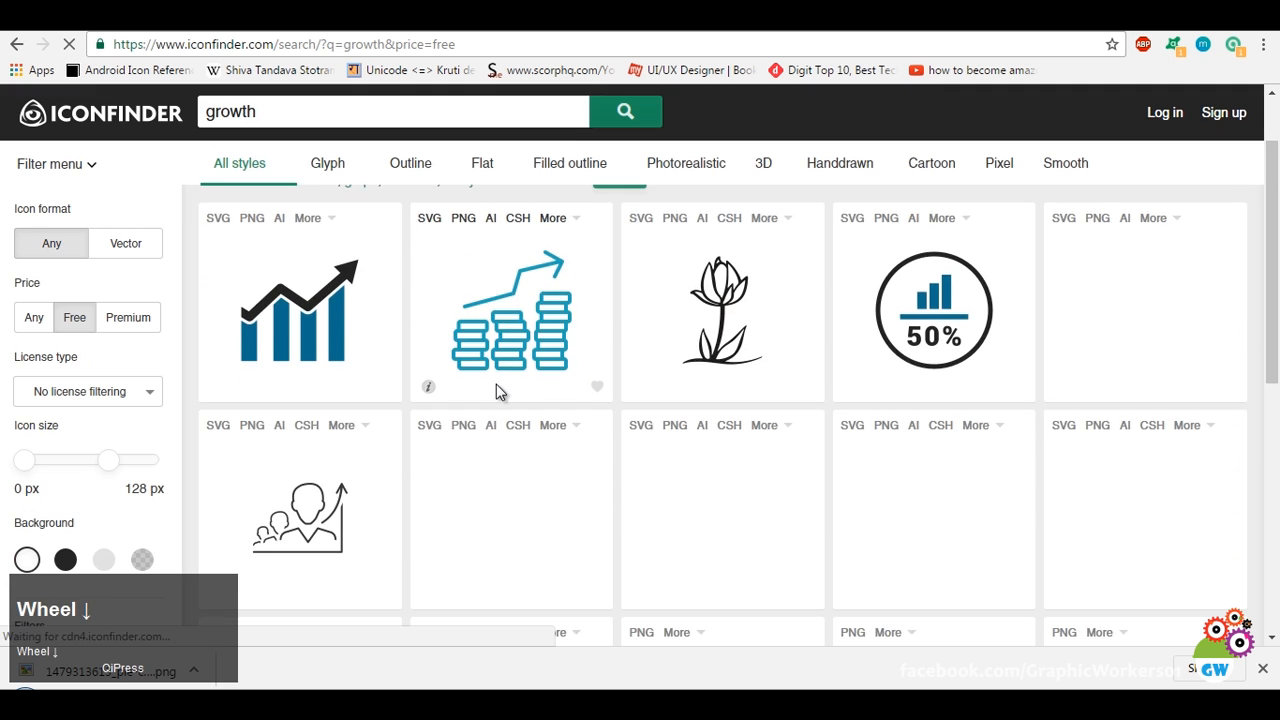
pyautogui.scroll(-2, 500, 392)
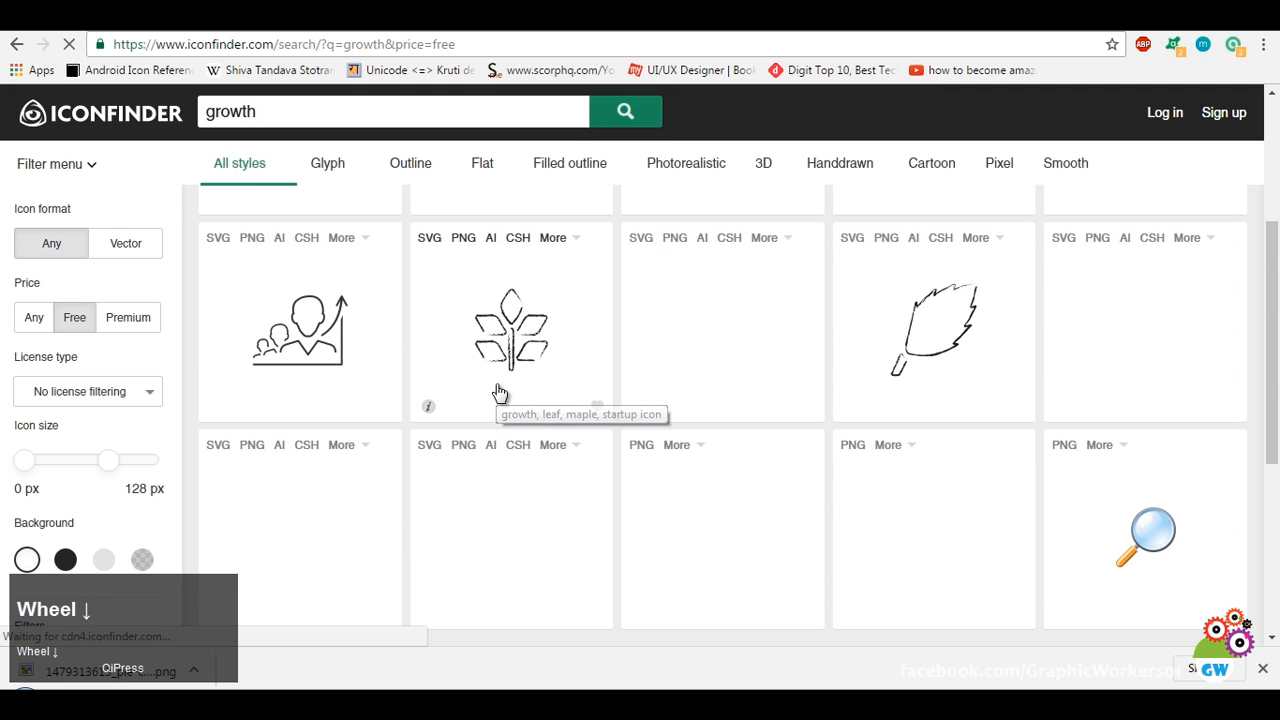
pyautogui.scroll(1, 500, 392)
pyautogui.scroll(3, 498, 388)
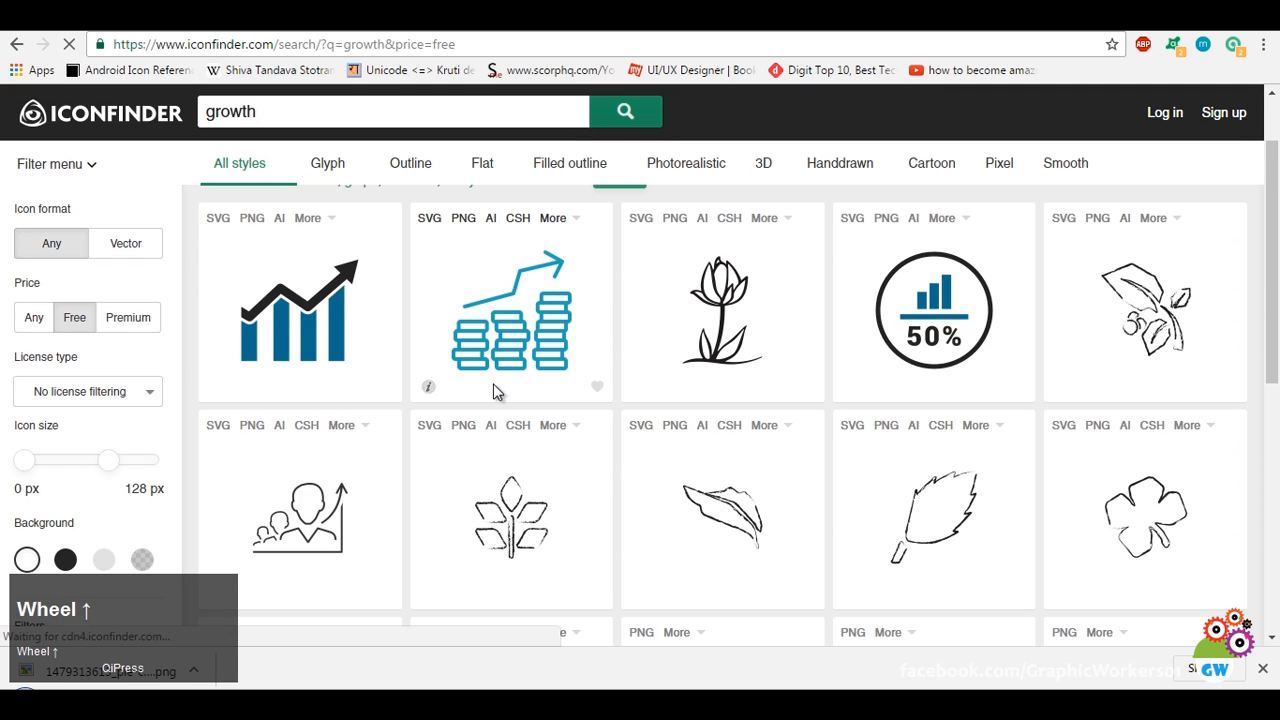
pyautogui.click(300, 704)
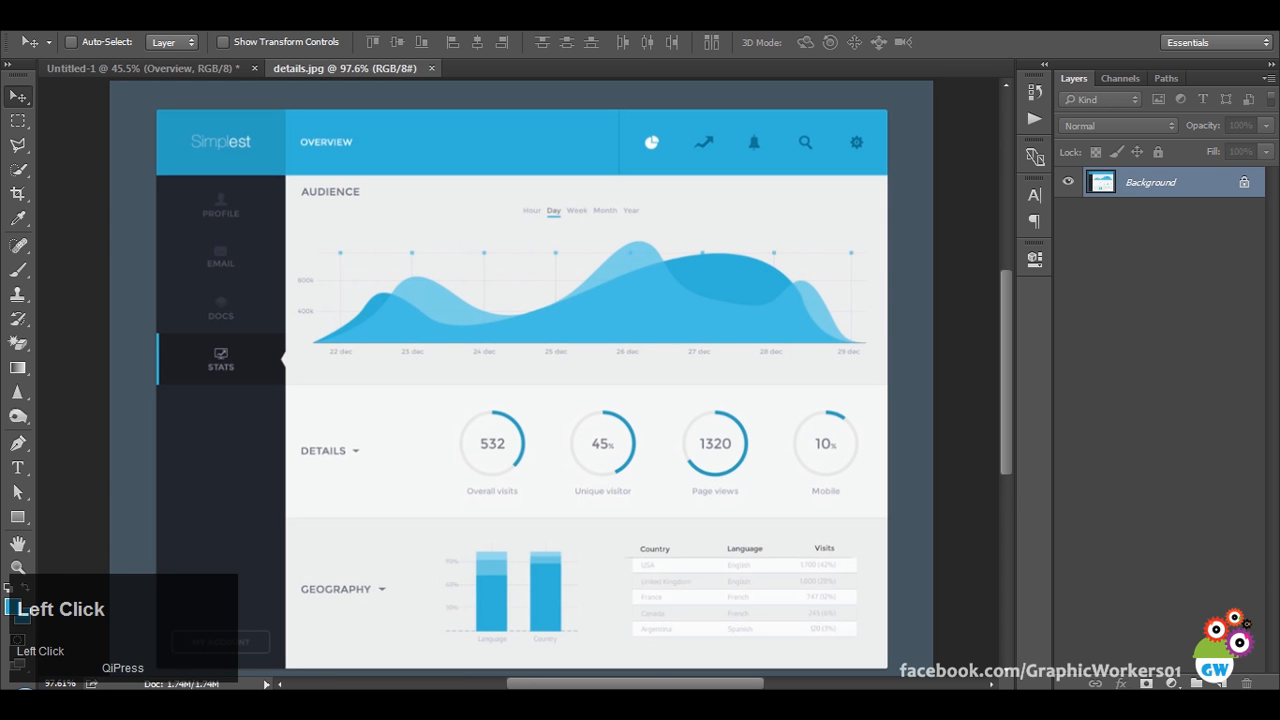
pyautogui.click(300, 704)
pyautogui.scroll(-10, 350, 514)
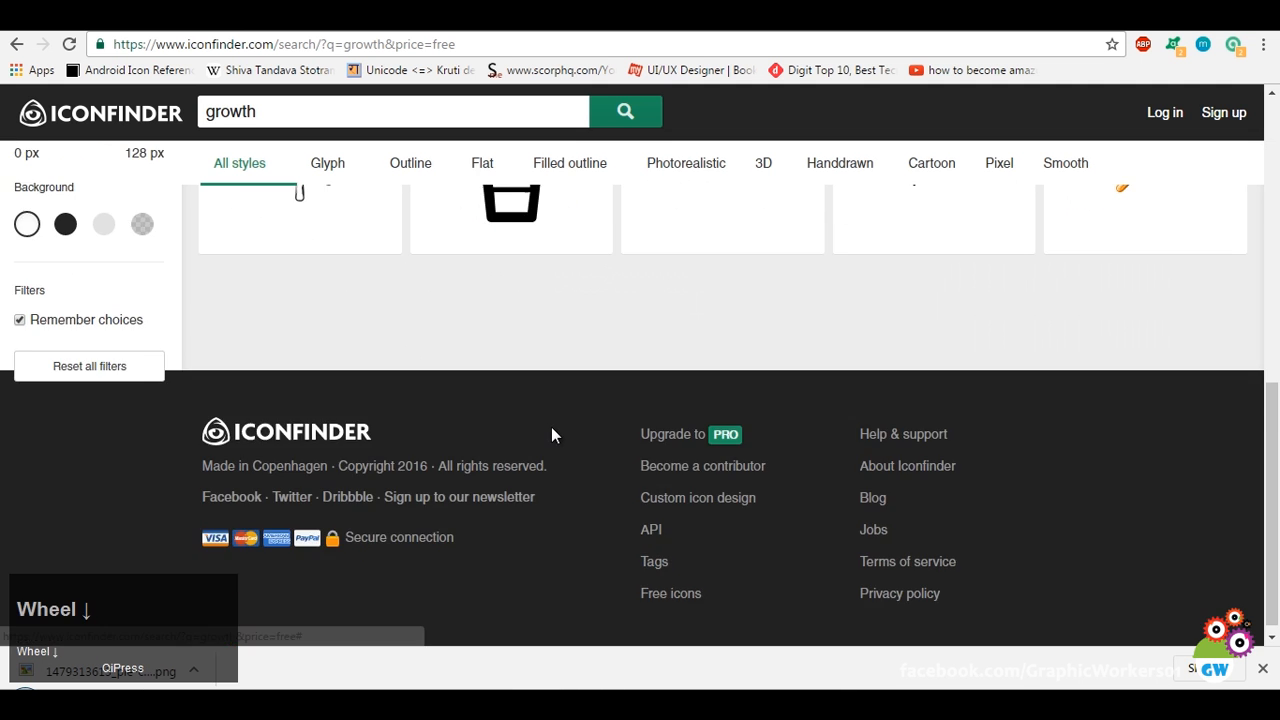
pyautogui.scroll(12, 551, 427)
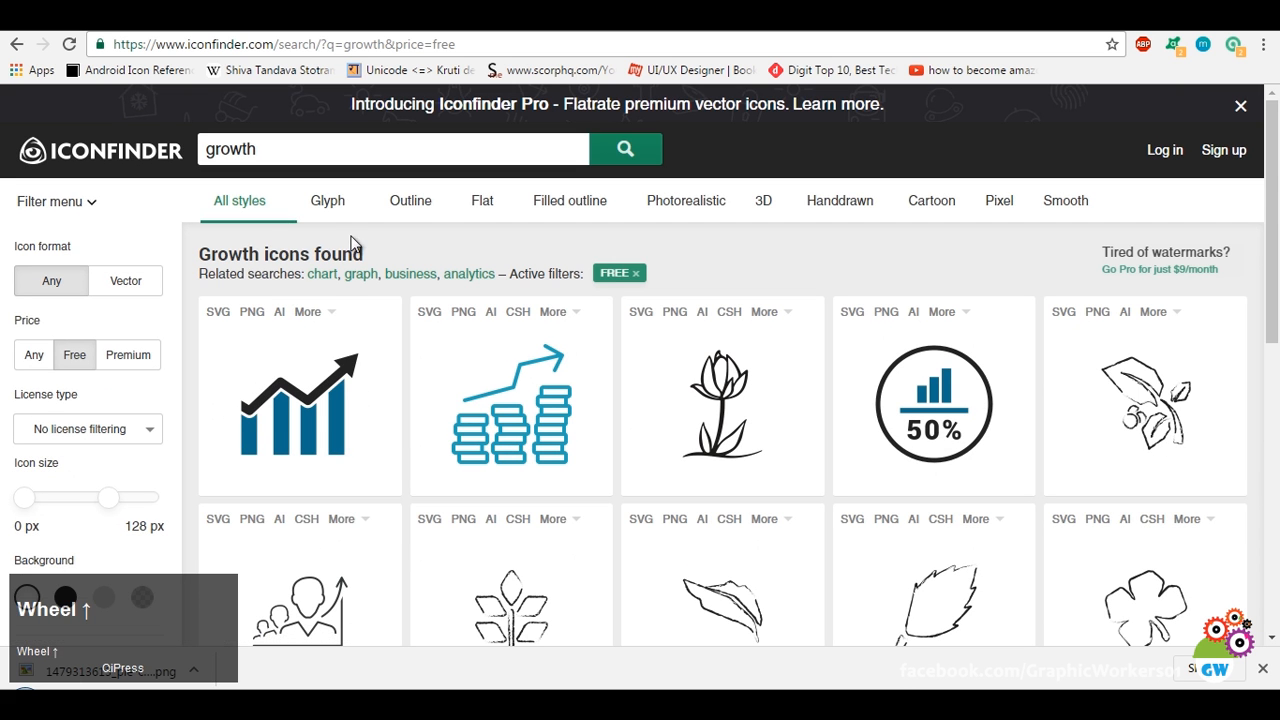
# In details.jpg, draw a zigzag trend-line shape with the Pen tool just below the header's trend arrow icon.
pyautogui.click(300, 704)
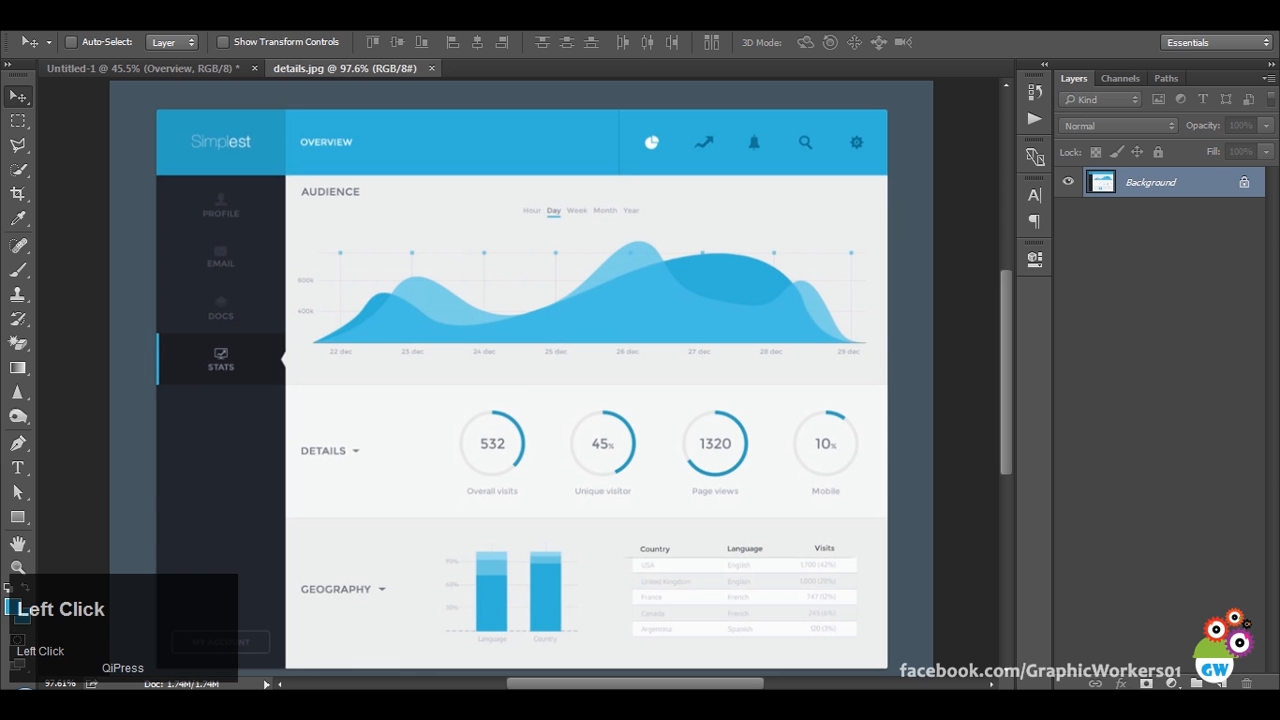
pyautogui.scroll(8, 726, 120)
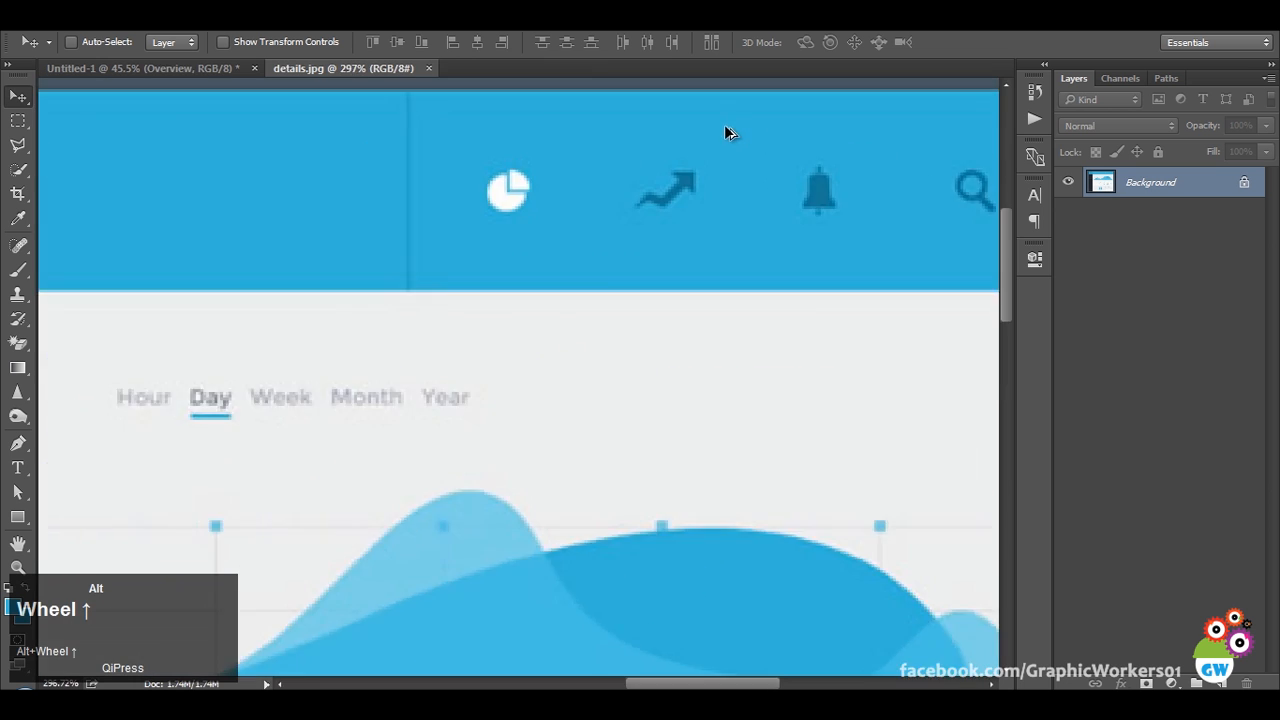
pyautogui.scroll(-5, 570, 337)
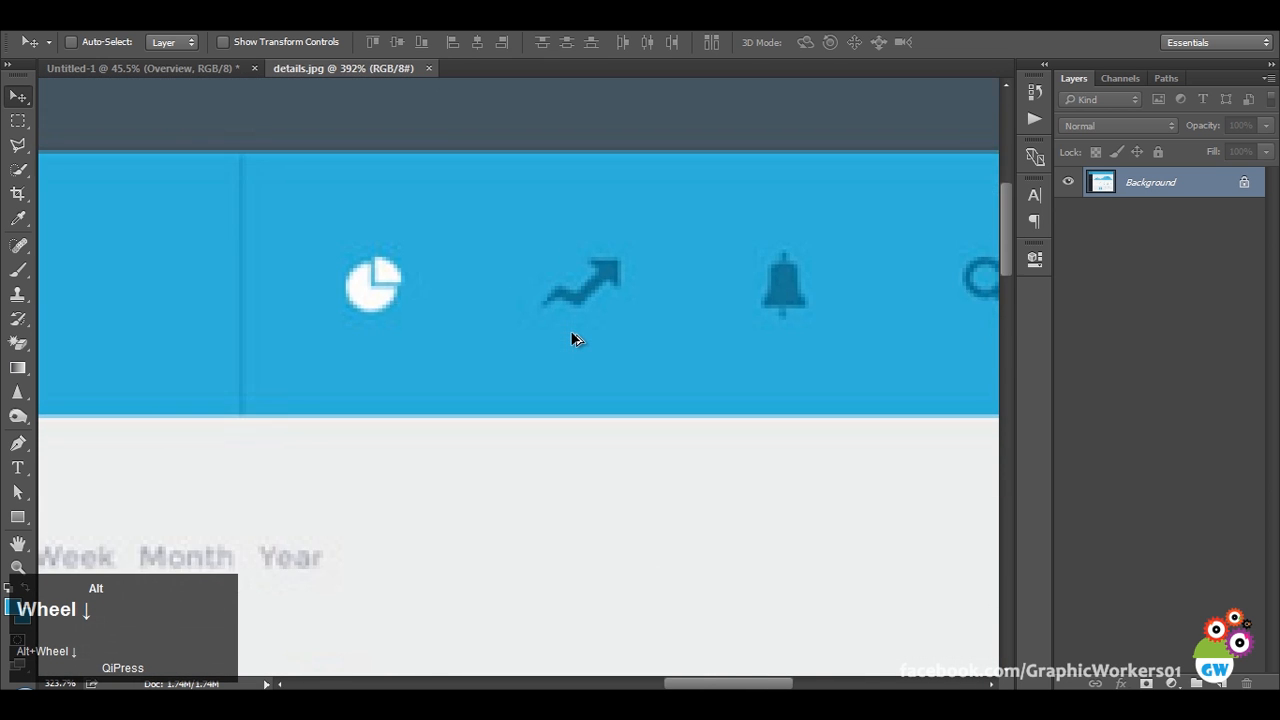
pyautogui.click(18, 443)
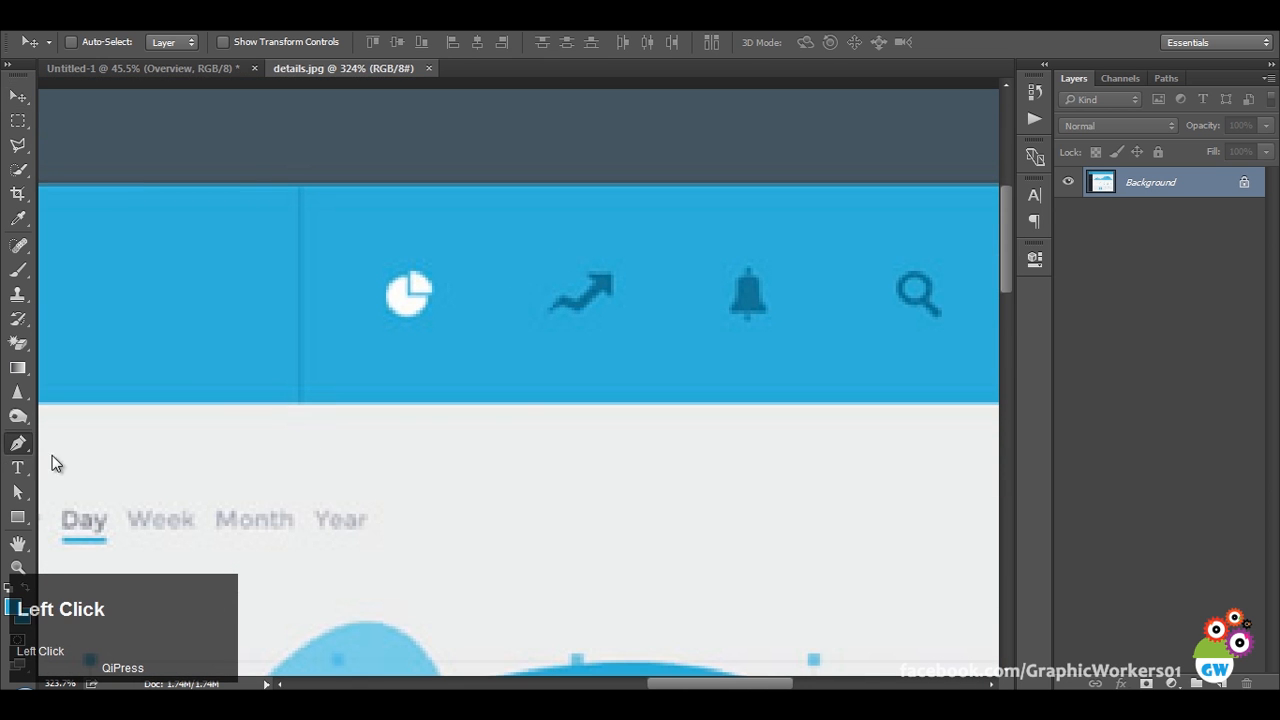
pyautogui.click(548, 354)
pyautogui.click(568, 331)
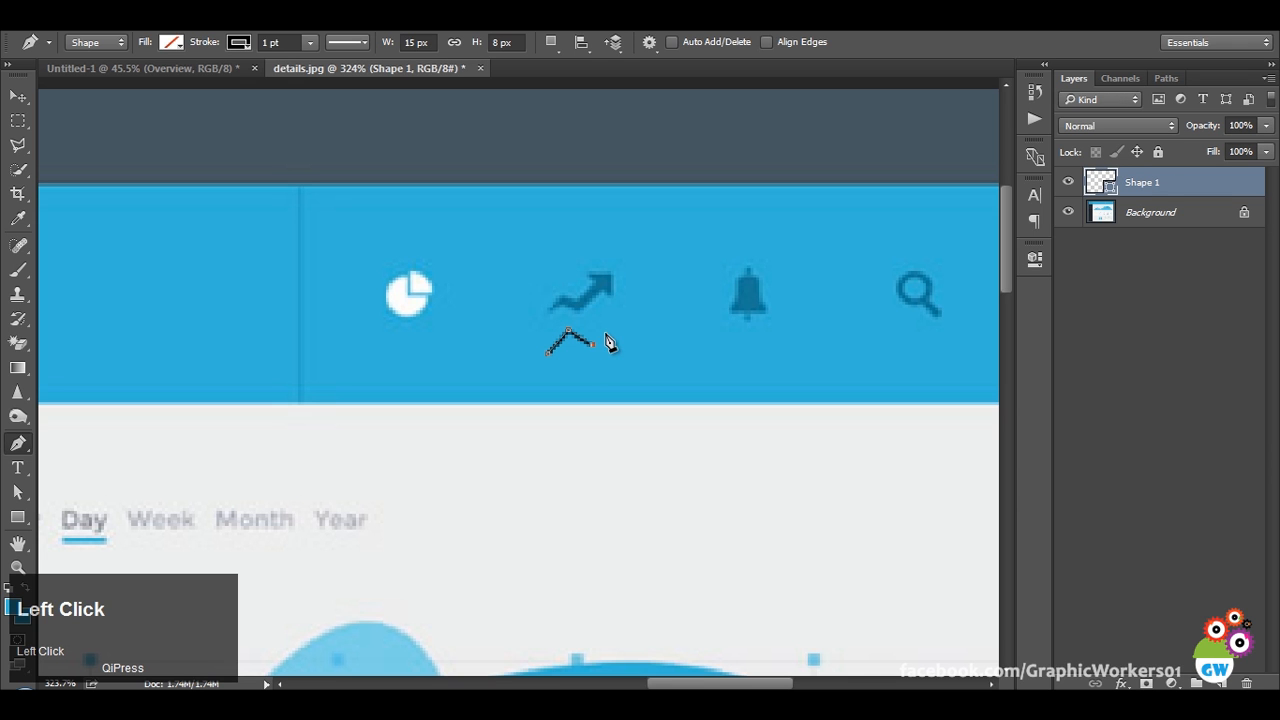
pyautogui.click(623, 334)
pyautogui.click(595, 359)
pyautogui.click(571, 344)
# Adjust the zigzag shape's anchor points so it is about 24 × 11 px.
pyautogui.moveTo(621, 336); pyautogui.dragTo(592, 348)
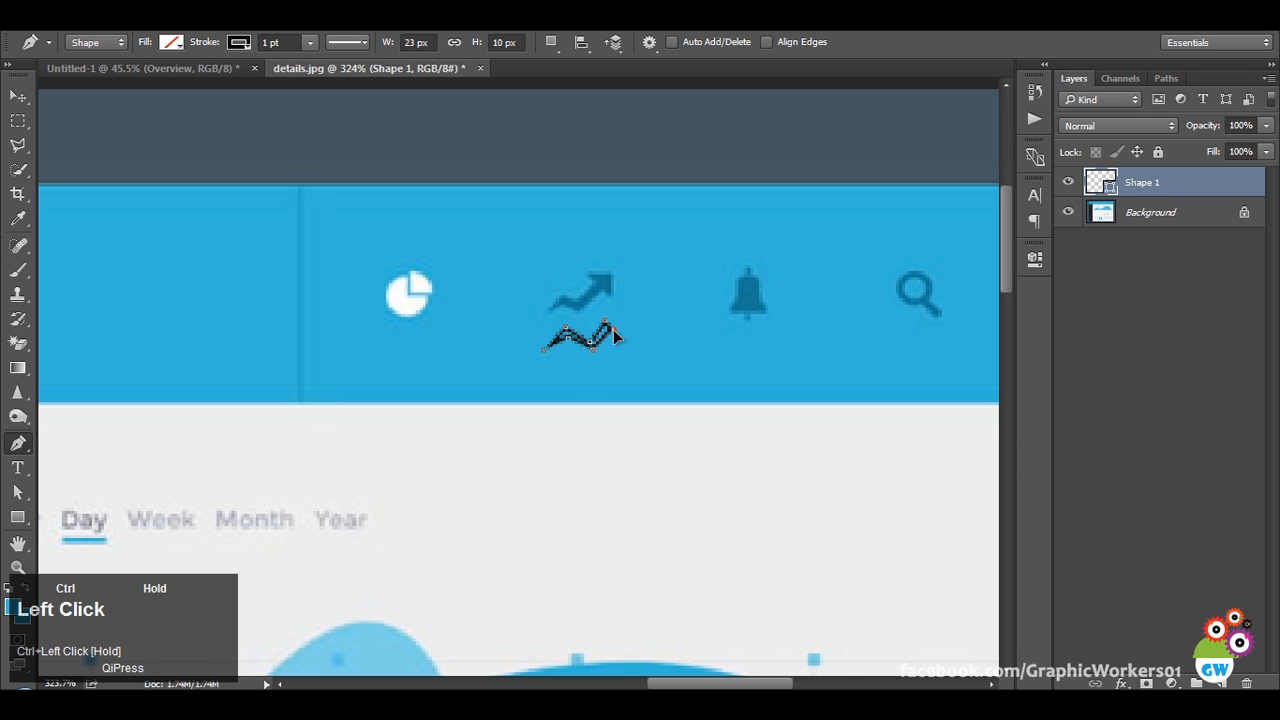
pyautogui.moveTo(614, 330); pyautogui.dragTo(616, 328)
pyautogui.moveTo(588, 355); pyautogui.dragTo(590, 354)
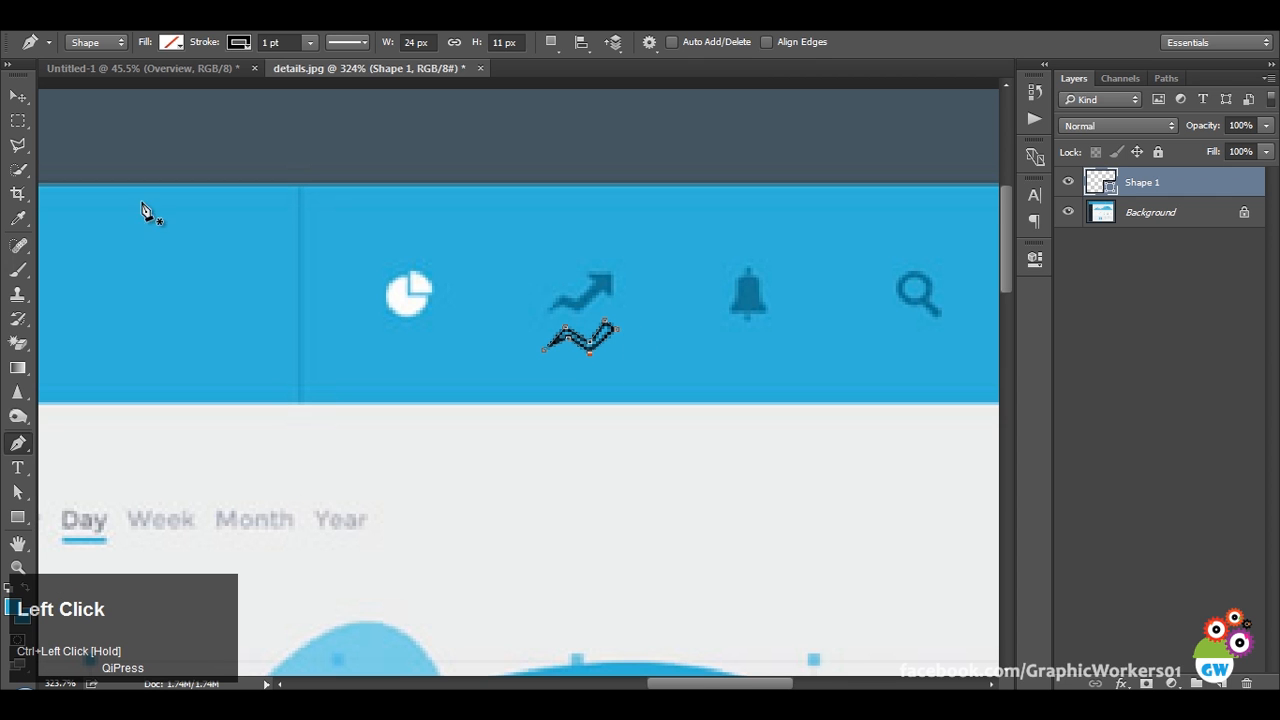
# Draw a triangle custom shape about 6 × 5 px on its own layer near the zigzag's upper end.
pyautogui.click(21, 100)
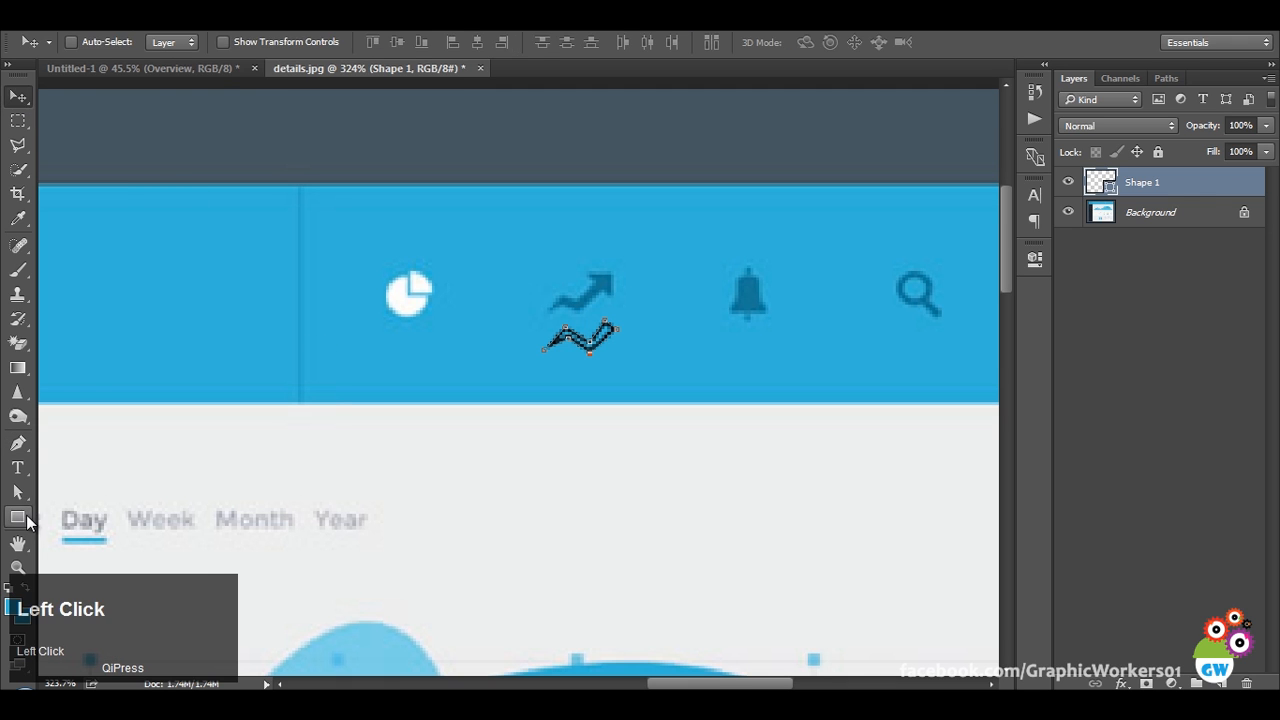
pyautogui.rightClick(18, 517)
pyautogui.click(110, 600)
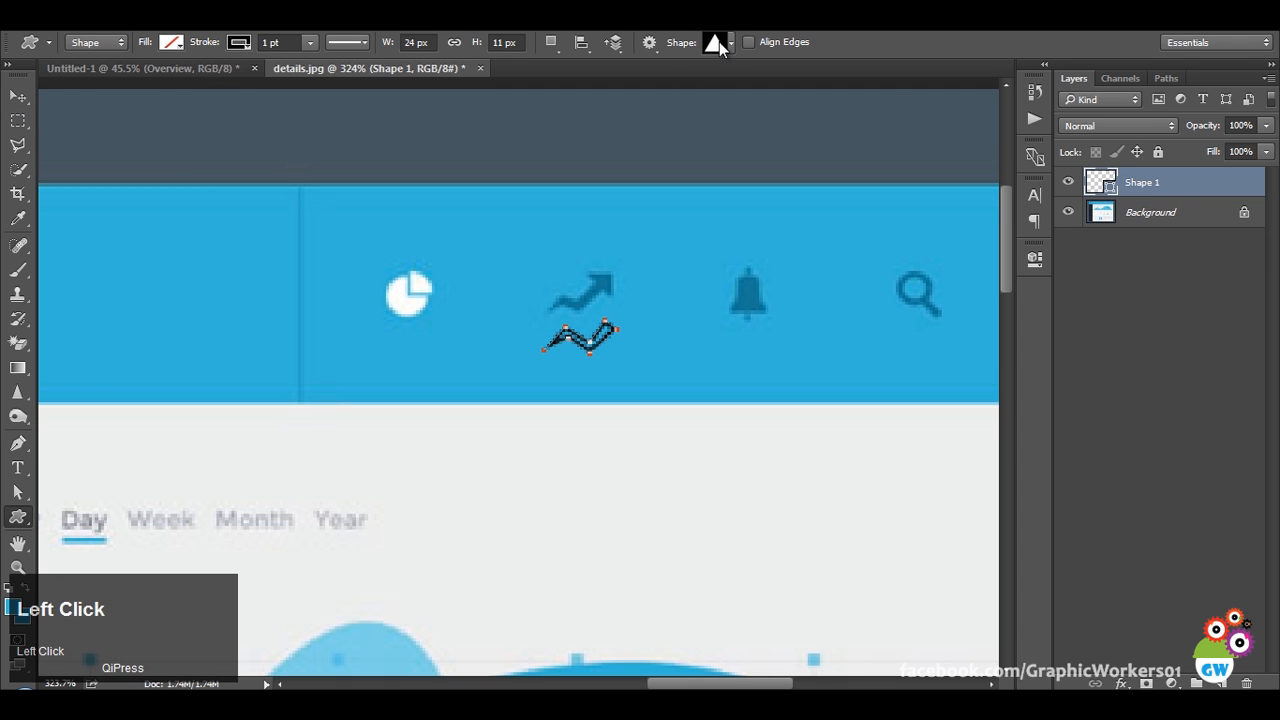
pyautogui.moveTo(632, 300); pyautogui.dragTo(656, 327)
pyautogui.hotkey('ctrl', 'z')
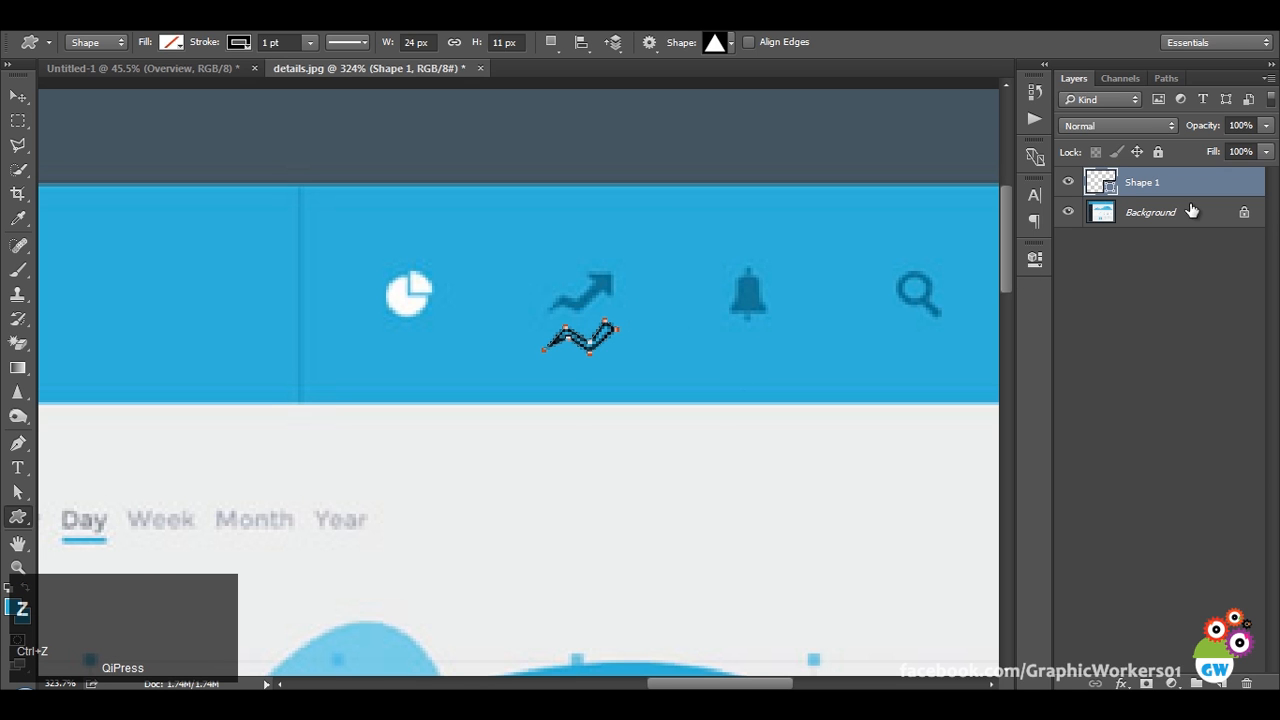
pyautogui.click(1191, 212)
pyautogui.moveTo(623, 313); pyautogui.dragTo(635, 326)
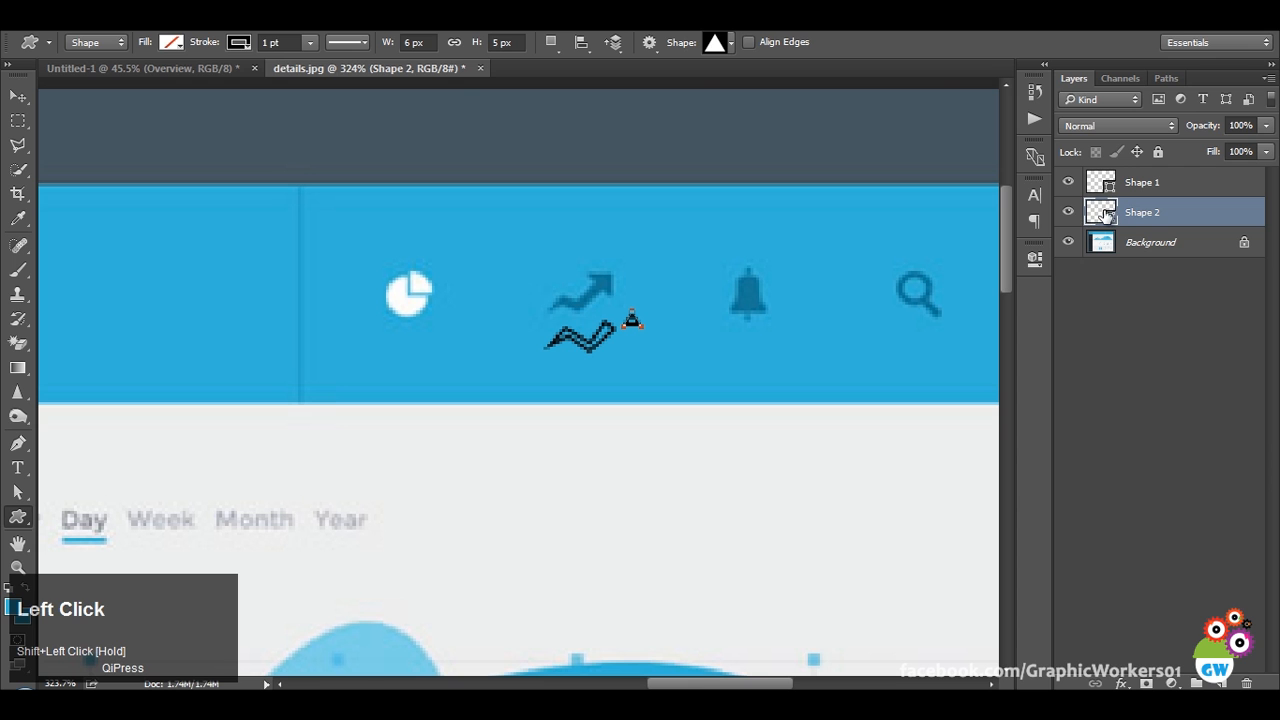
# Remove the triangle shape's stroke and fill it with the dark blue sampled from the reference trend arrow.
pyautogui.click(236, 43)
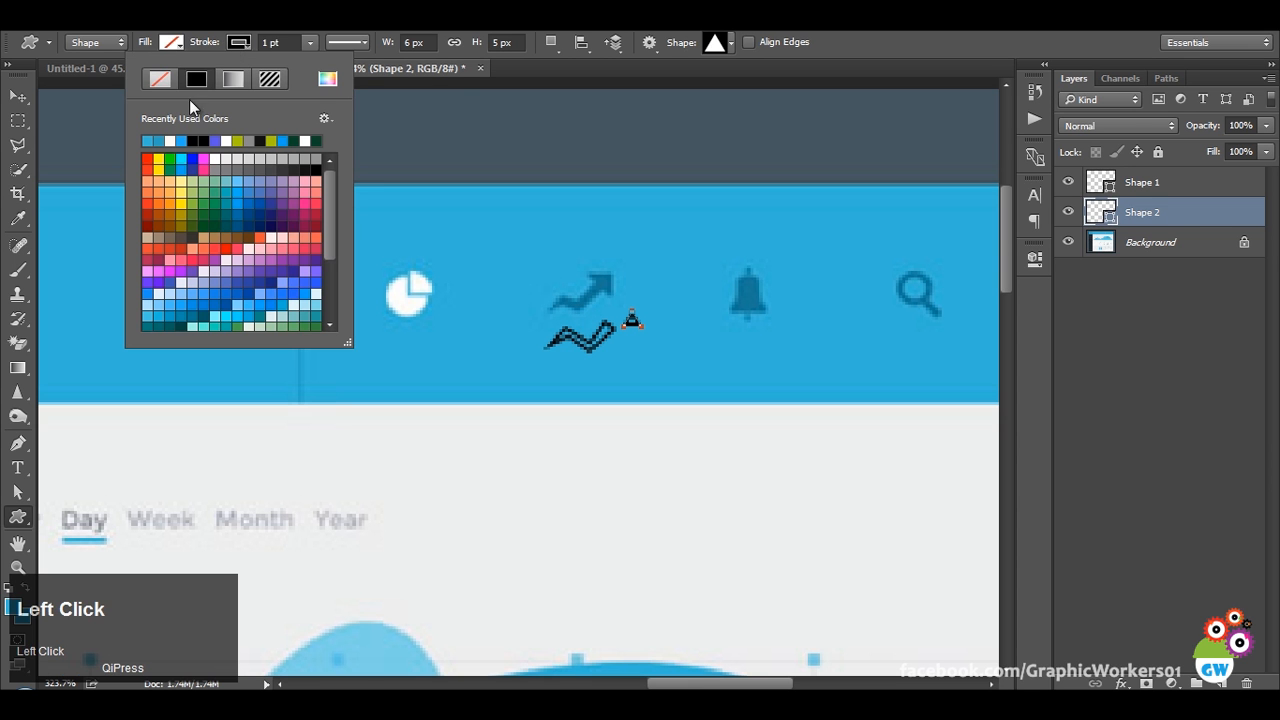
pyautogui.click(160, 80)
pyautogui.click(238, 42)
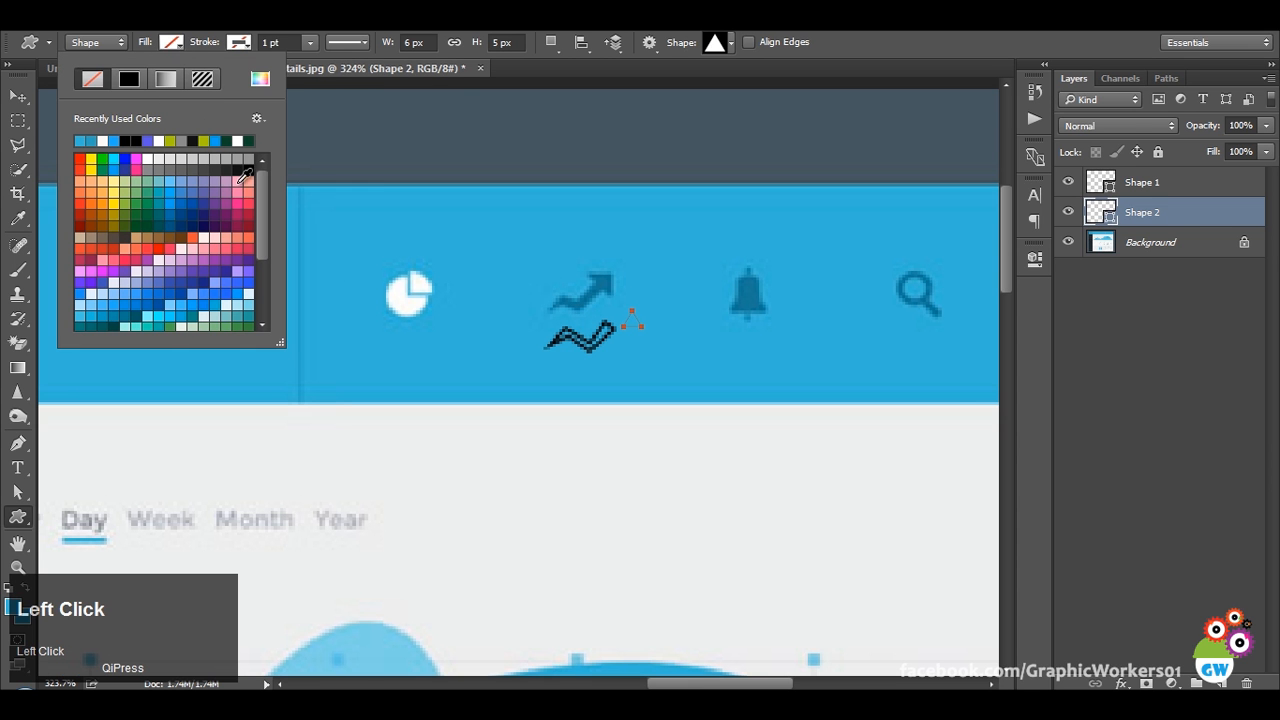
pyautogui.click(259, 78)
pyautogui.click(606, 280)
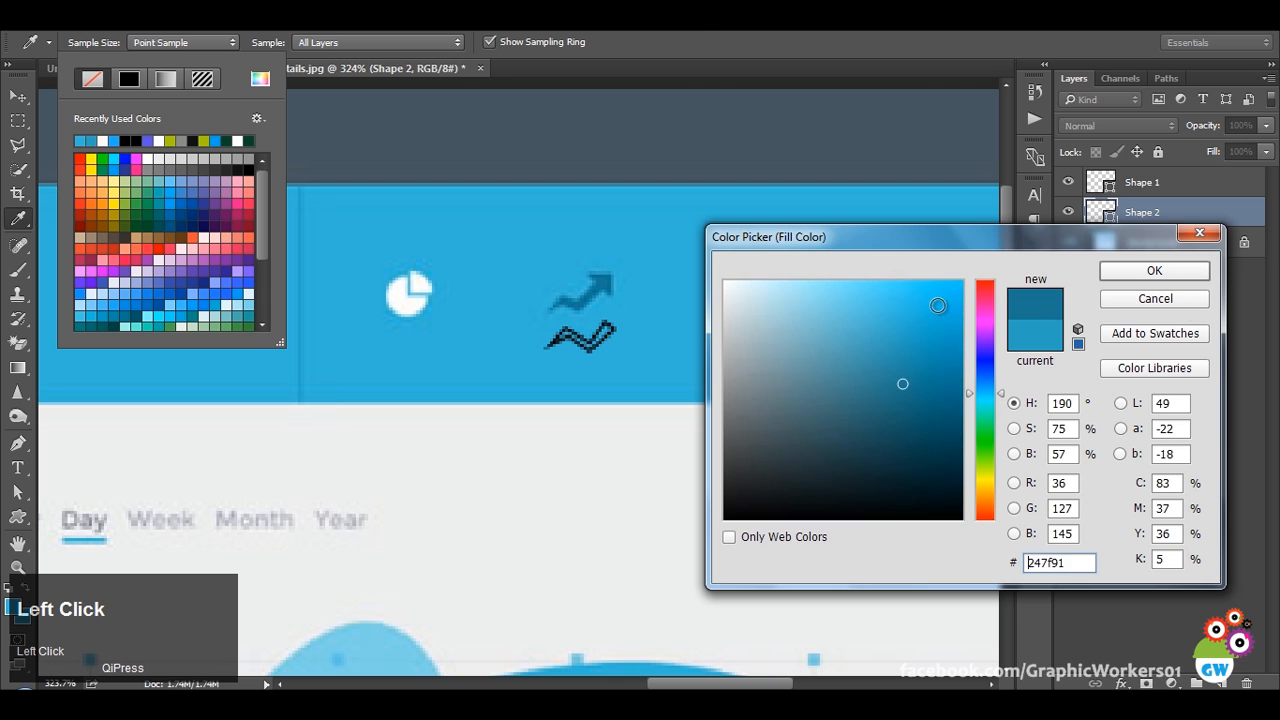
pyautogui.click(1163, 282)
# Remove the zigzag shape's stroke and fill it with the same recently used dark blue.
pyautogui.click(1140, 184)
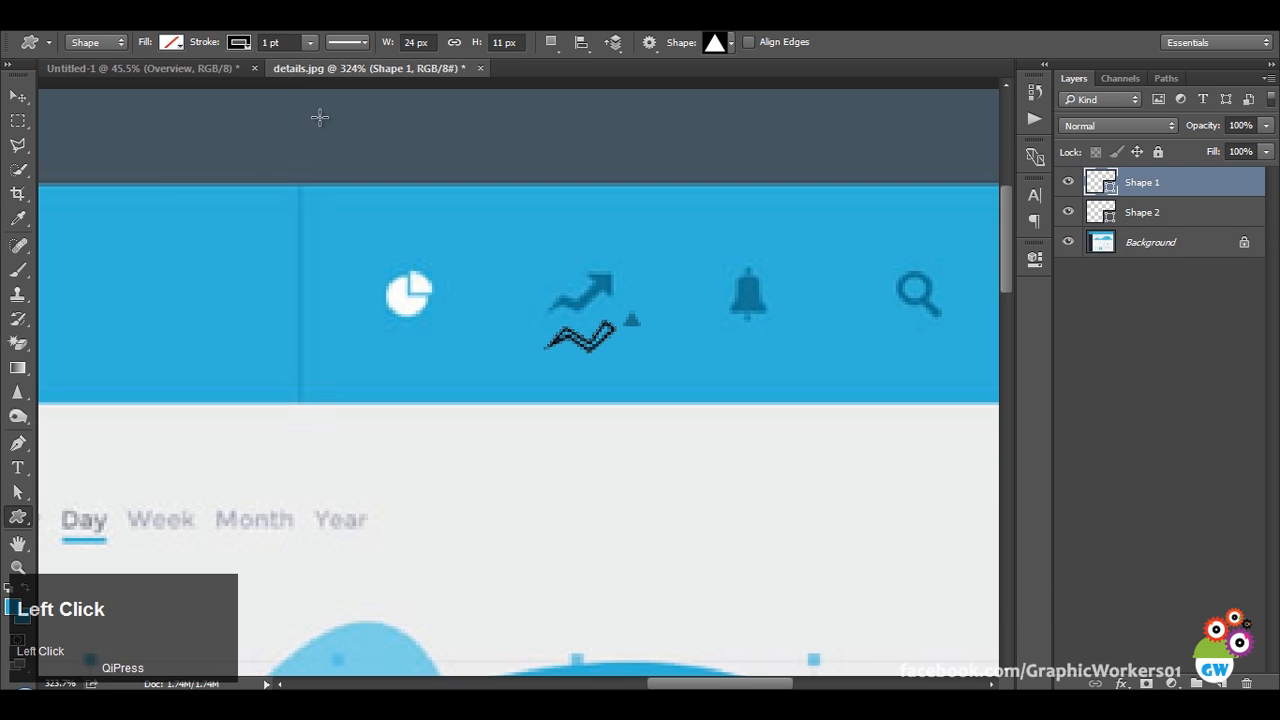
pyautogui.click(241, 44)
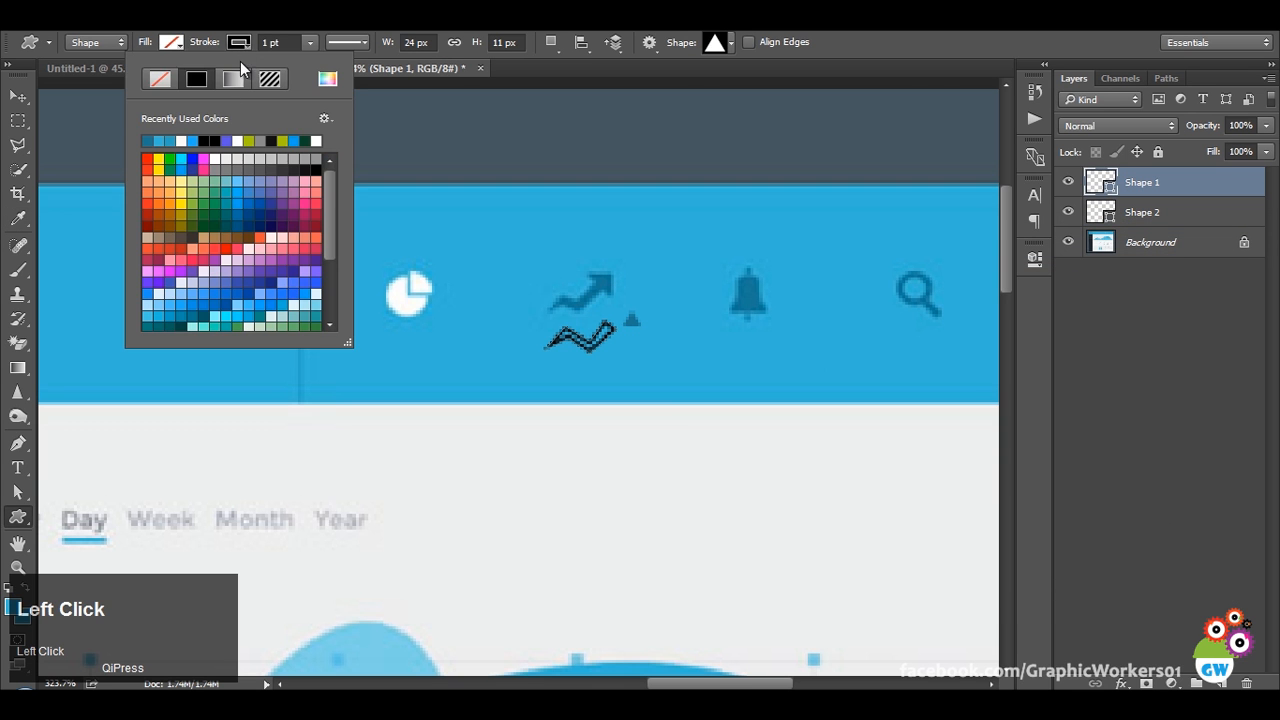
pyautogui.click(160, 84)
pyautogui.click(171, 42)
pyautogui.doubleClick(86, 137)
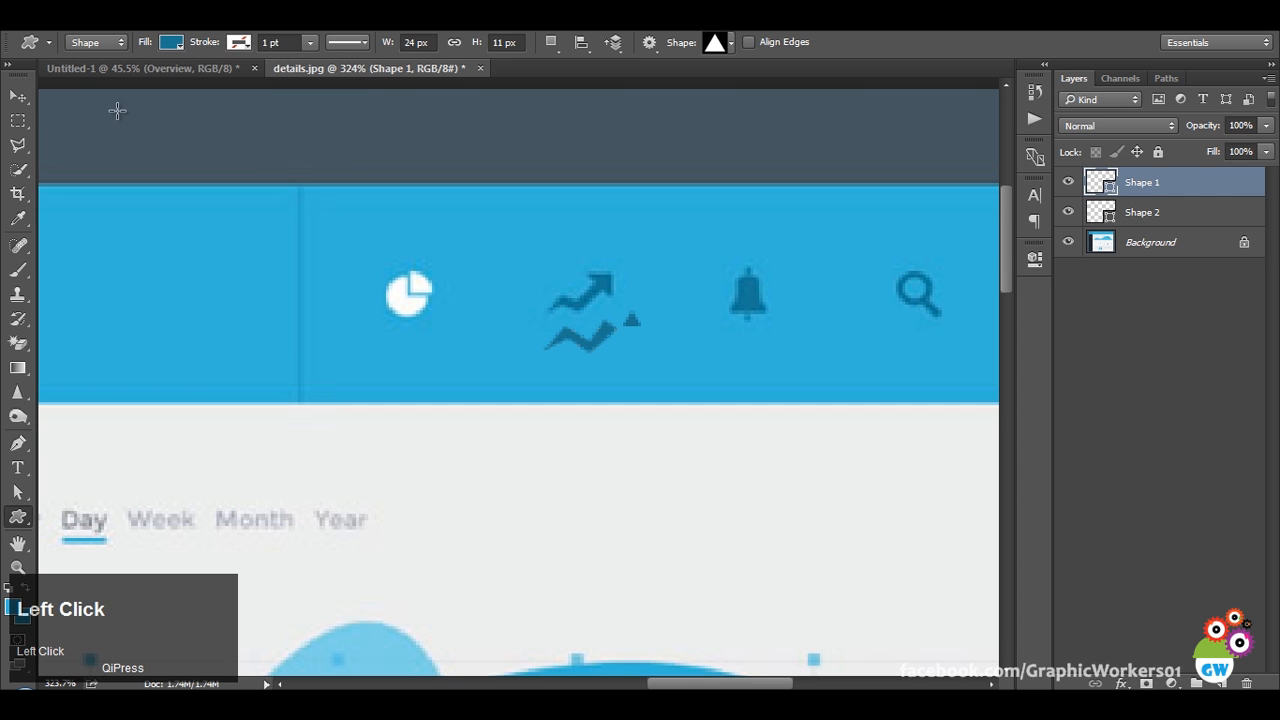
# Move, rotate and scale the triangle so it forms an arrowhead on the zigzag's upper end.
pyautogui.click(18, 96)
pyautogui.click(1190, 212)
pyautogui.moveTo(710, 336); pyautogui.dragTo(606, 330)
pyautogui.hotkey('ctrl', 't')
pyautogui.scroll(4, 627, 330)
pyautogui.scroll(2, 627, 330)
pyautogui.moveTo(626, 391); pyautogui.dragTo(632, 393)
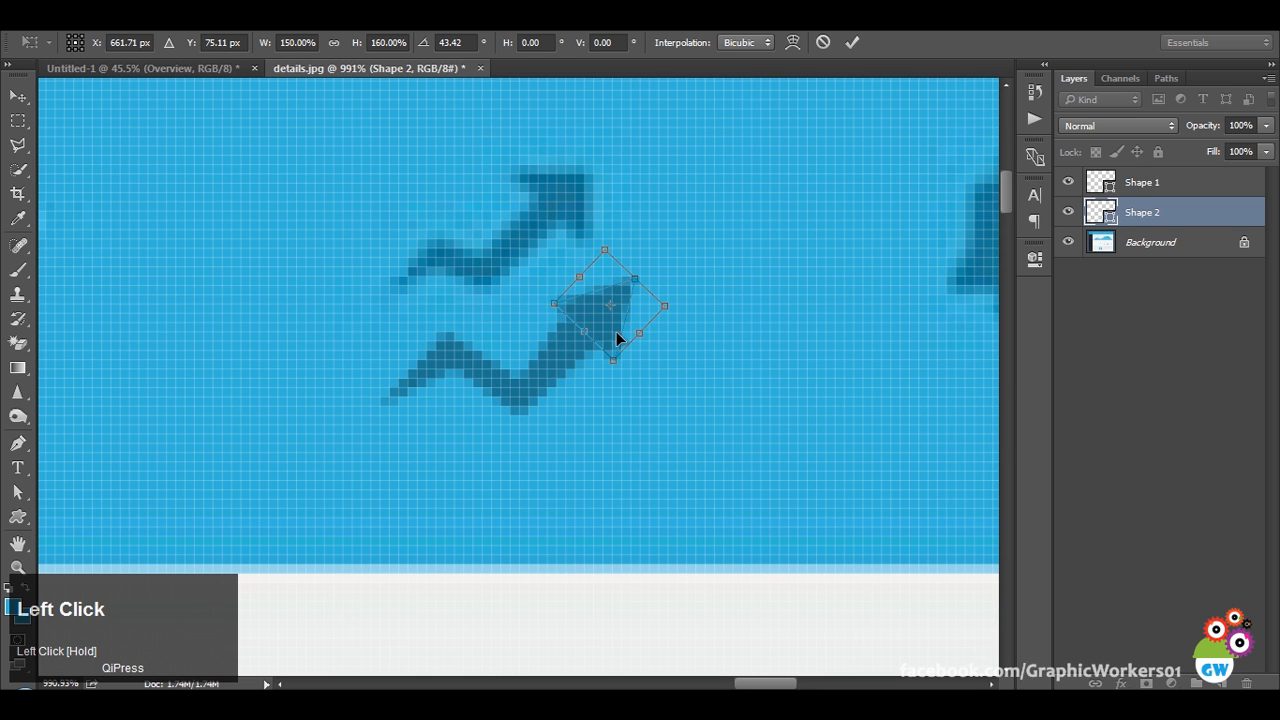
pyautogui.moveTo(612, 325); pyautogui.dragTo(608, 321)
pyautogui.moveTo(632, 275); pyautogui.dragTo(614, 284)
pyautogui.press('Return')
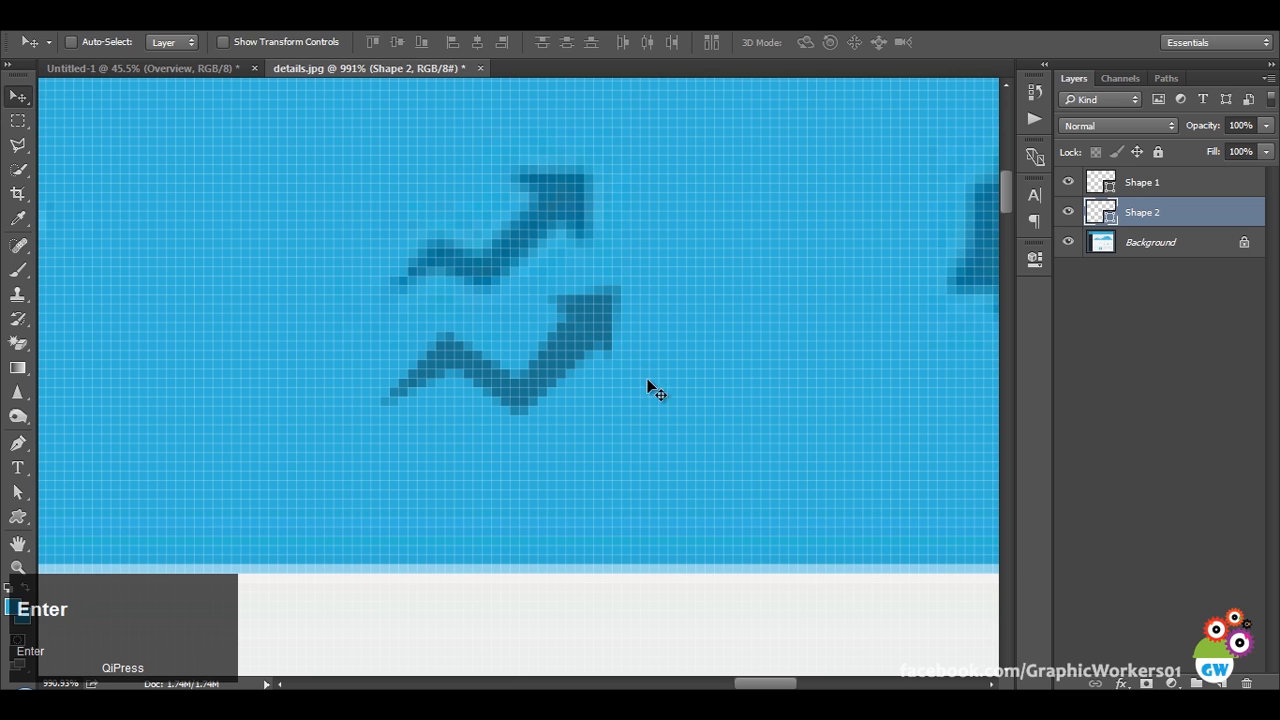
# Enlarge the triangular arrowhead slightly and nudge it to line up with the end of the zigzag.
pyautogui.hotkey('ctrl', 't')
pyautogui.moveTo(620, 352); pyautogui.dragTo(640, 366)
pyautogui.press('Return')
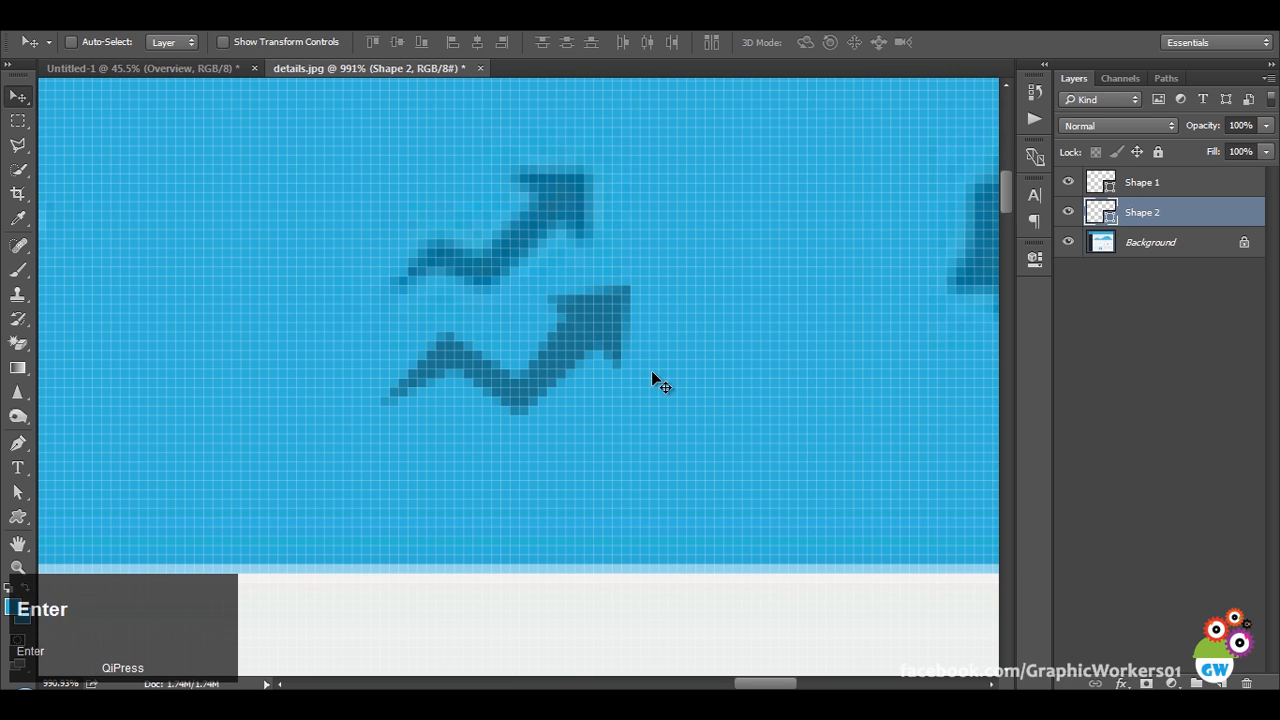
pyautogui.press('Left')
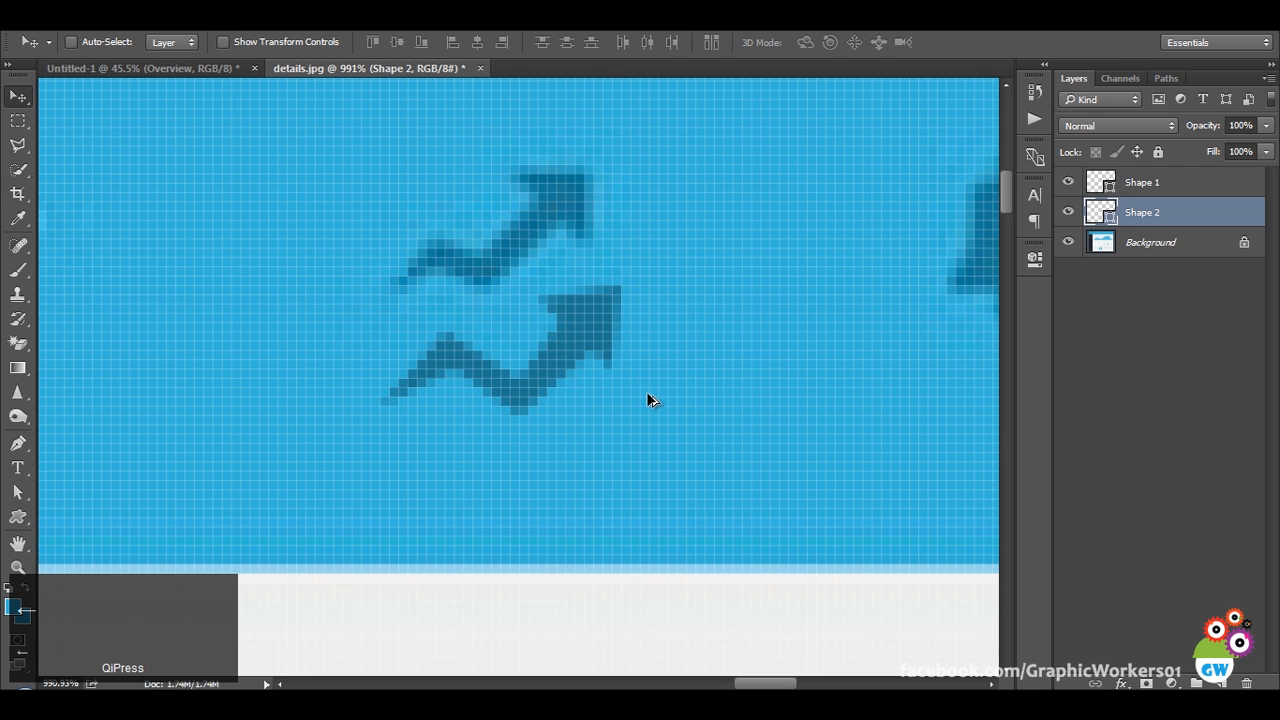
pyautogui.keyDown('ctrl'); pyautogui.keyDown('alt'); pyautogui.scroll(-5, 650, 385); pyautogui.keyUp('alt'); pyautogui.keyUp('ctrl')
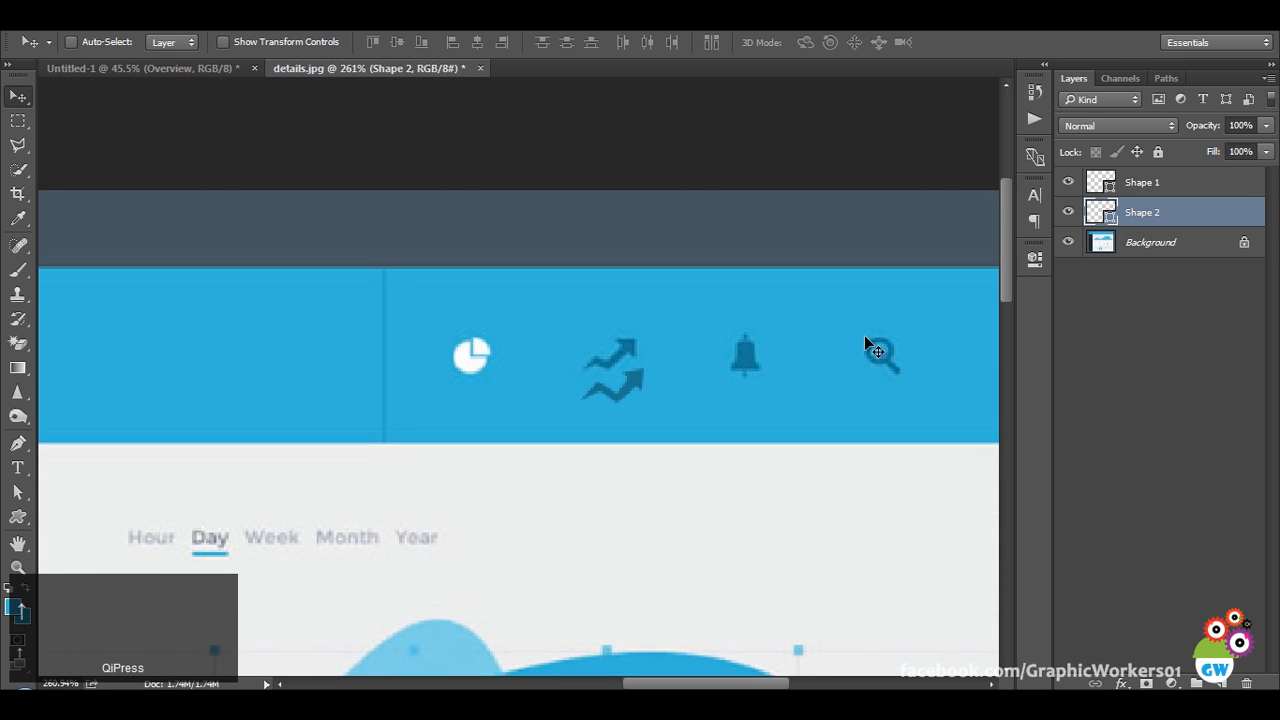
pyautogui.hotkey('ctrl', 't')
pyautogui.moveTo(694, 434); pyautogui.dragTo(703, 431)
pyautogui.press('Return')
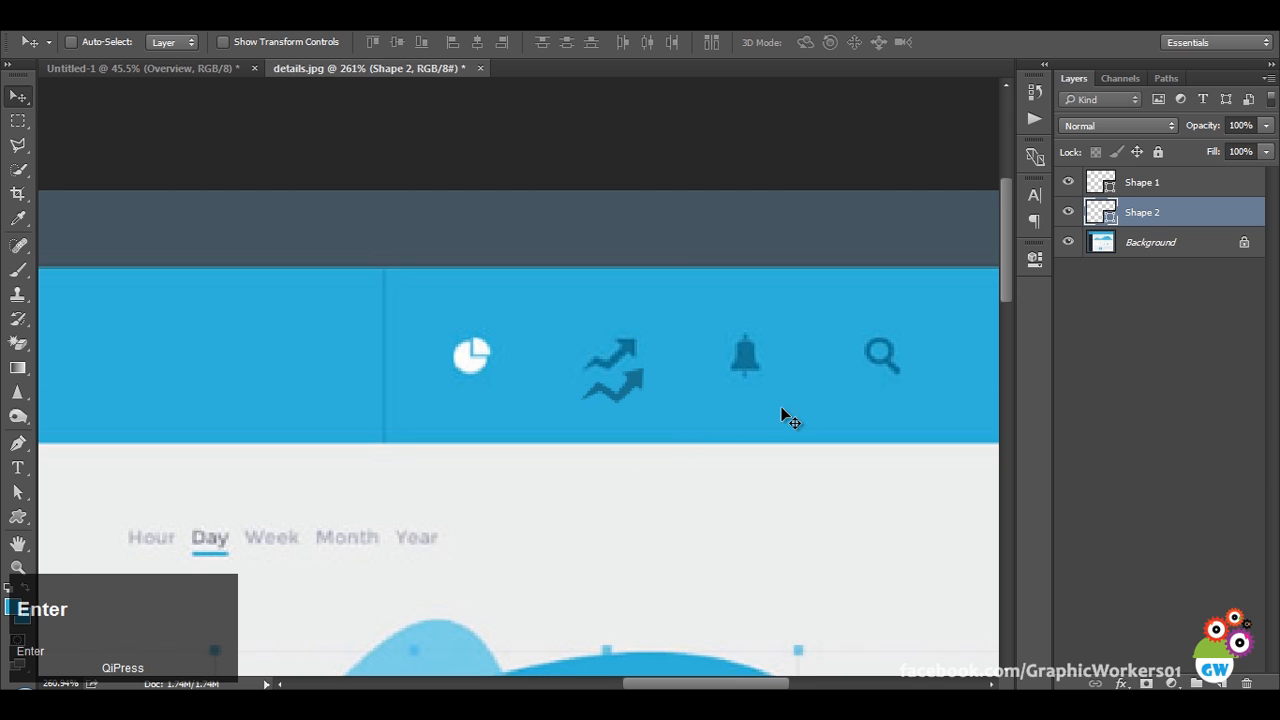
# Duplicate the Shape 1 and Shape 2 layers into Untitled-1 and move the arrow onto the empty part of its blue header.
pyautogui.keyDown('ctrl'); pyautogui.click(1182, 190); pyautogui.keyUp('ctrl')
pyautogui.rightClick(1196, 212)
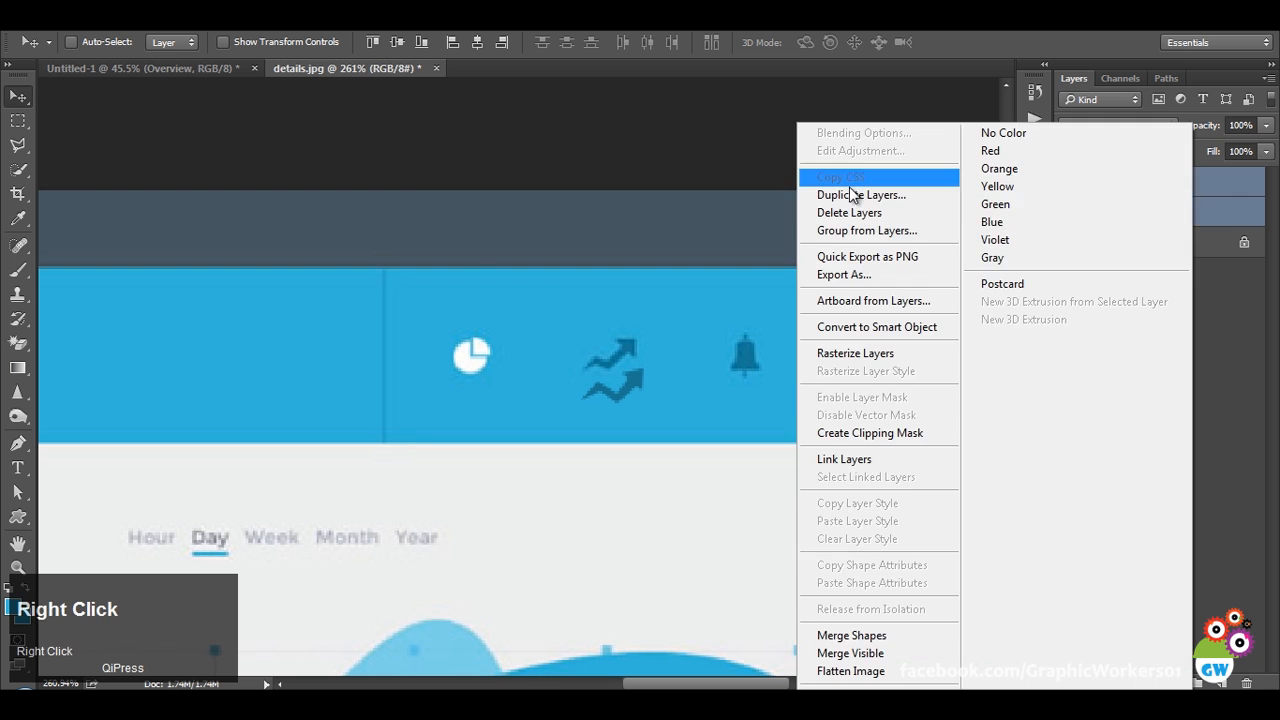
pyautogui.click(849, 175)
pyautogui.click(672, 309)
pyautogui.click(658, 317)
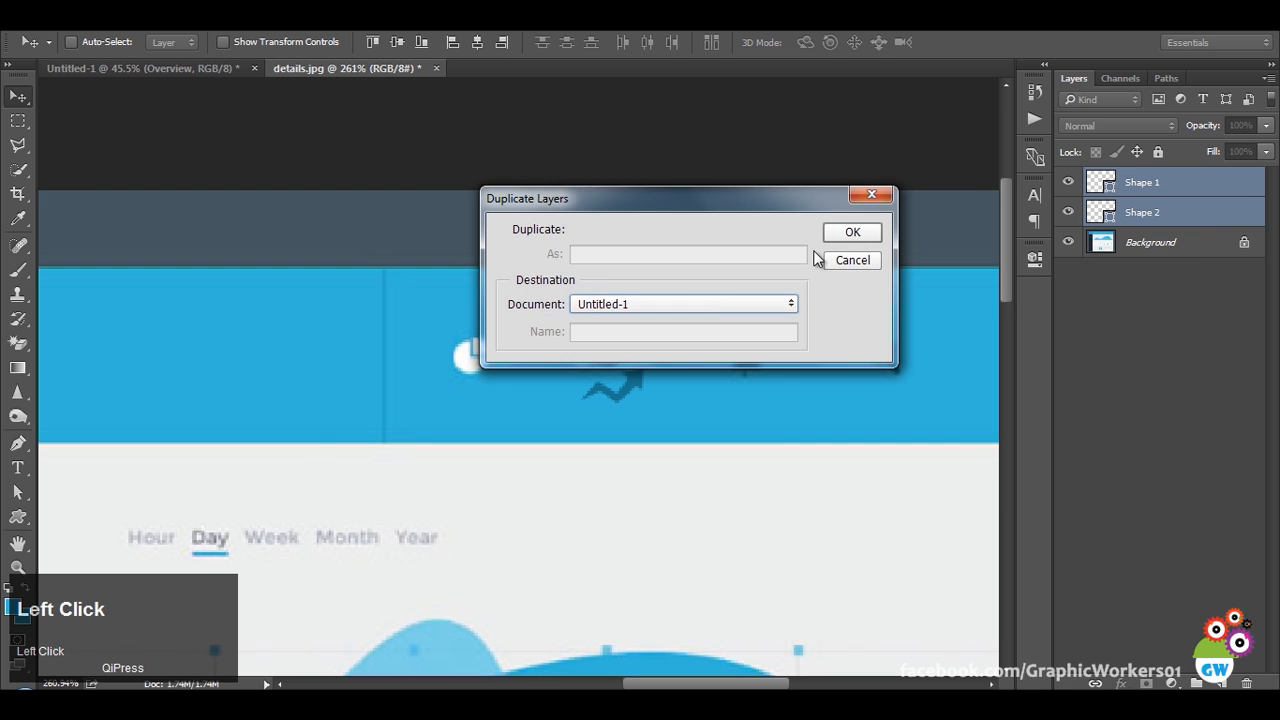
pyautogui.click(840, 233)
pyautogui.click(70, 73)
pyautogui.moveTo(440, 216); pyautogui.dragTo(663, 237)
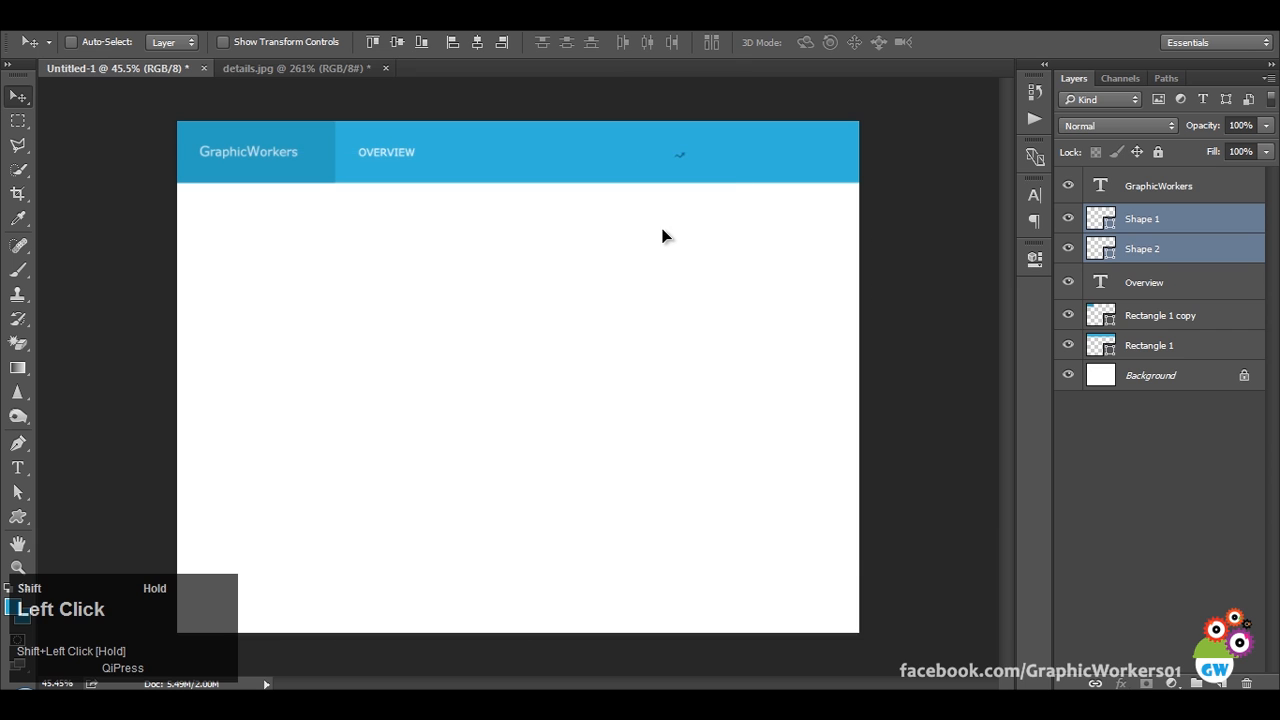
# Delete the Shape 1 and Shape 2 layers from details.jpg.
pyautogui.click(309, 66)
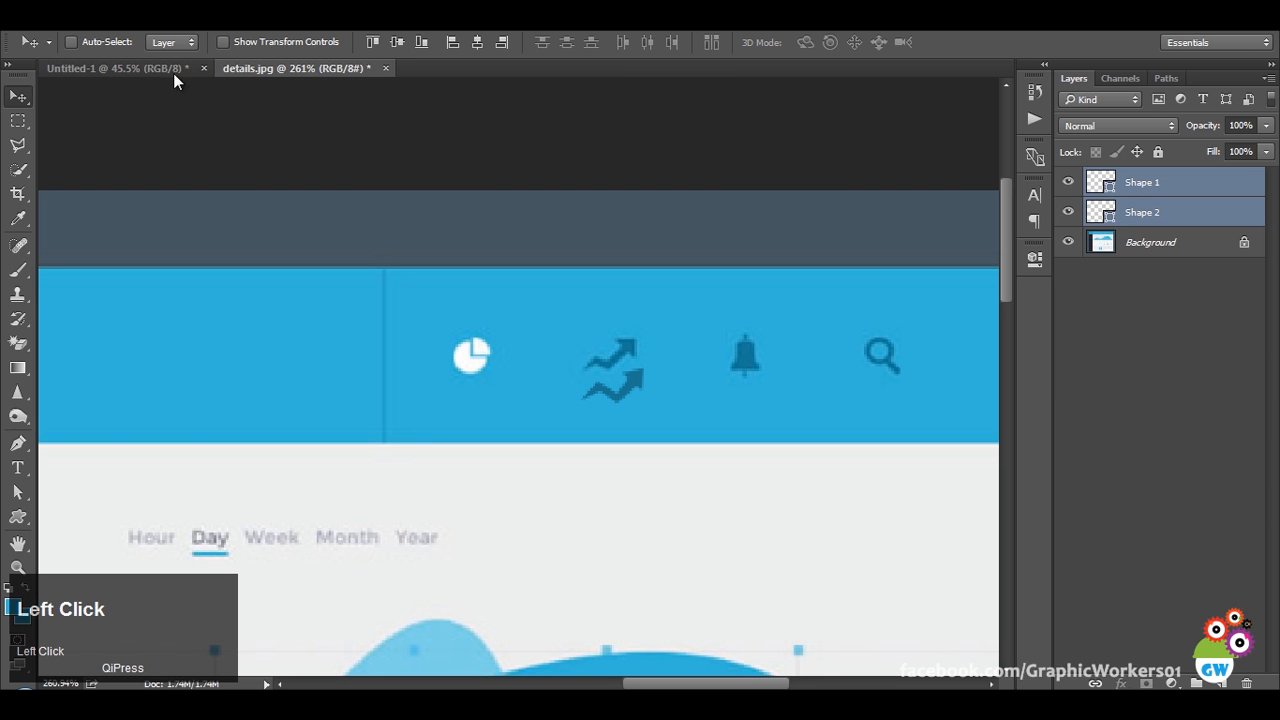
pyautogui.click(76, 72)
pyautogui.click(295, 68)
pyautogui.scroll(-3, 490, 410)
pyautogui.scroll(-2, 495, 413)
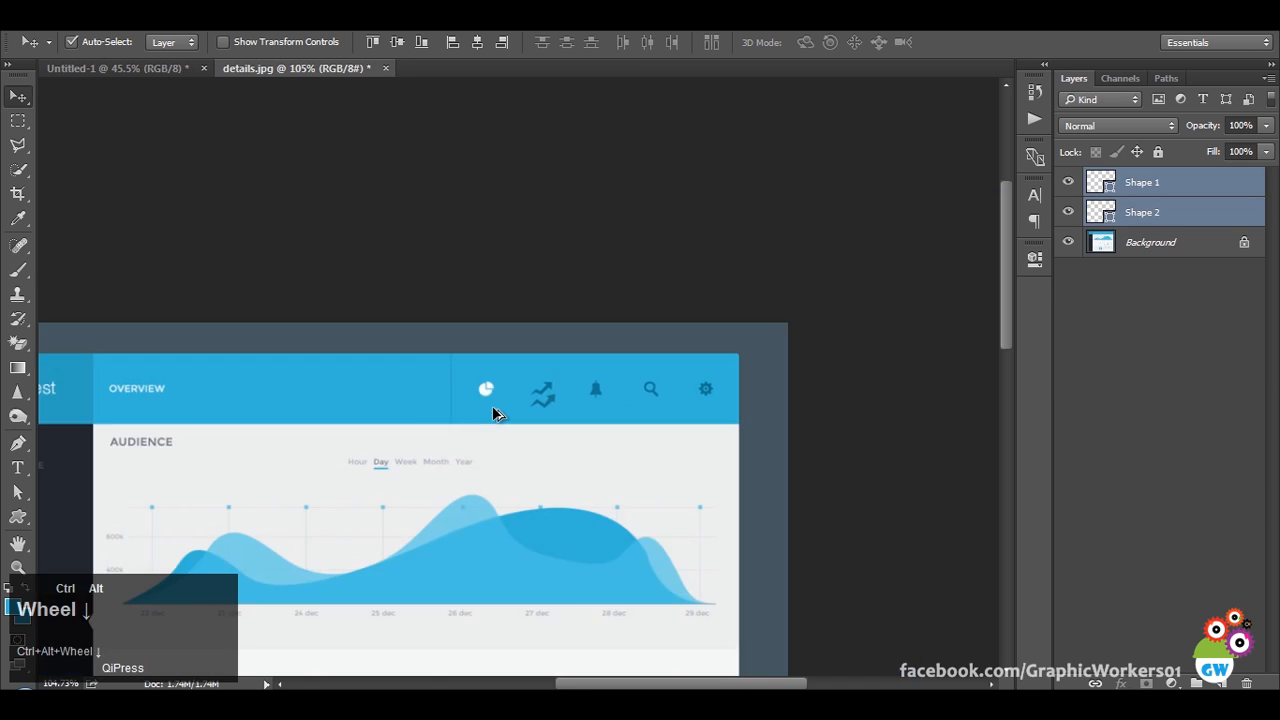
pyautogui.scroll(1, 495, 413)
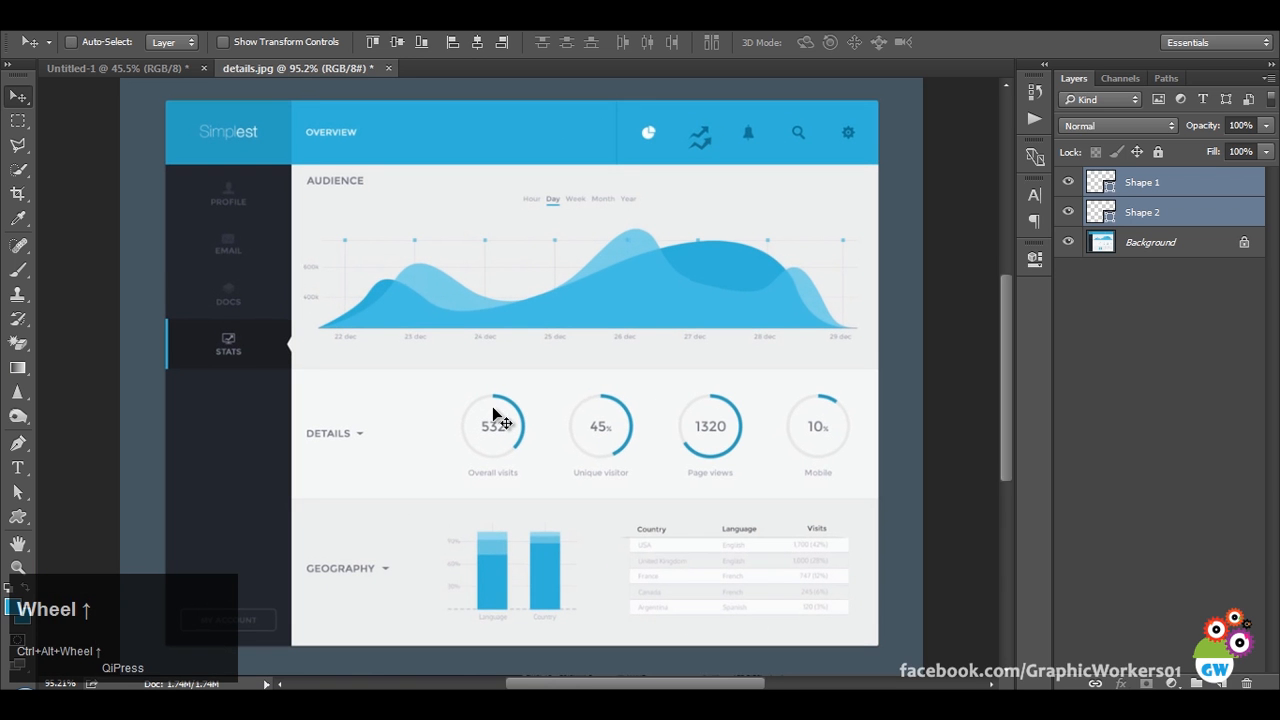
pyautogui.press('Delete')
# In Untitled-1, enlarge the trend arrow and fine-tune its size within the header.
pyautogui.click(149, 66)
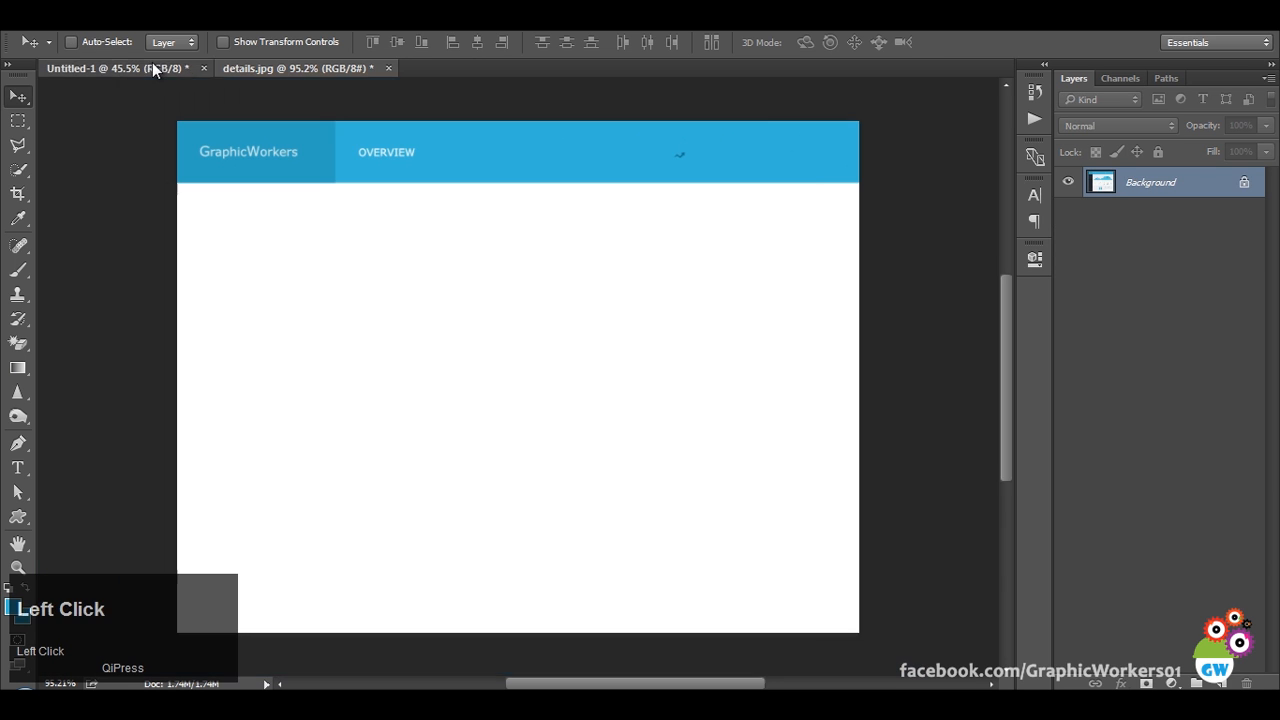
pyautogui.moveTo(689, 156); pyautogui.dragTo(700, 169)
pyautogui.press('Return')
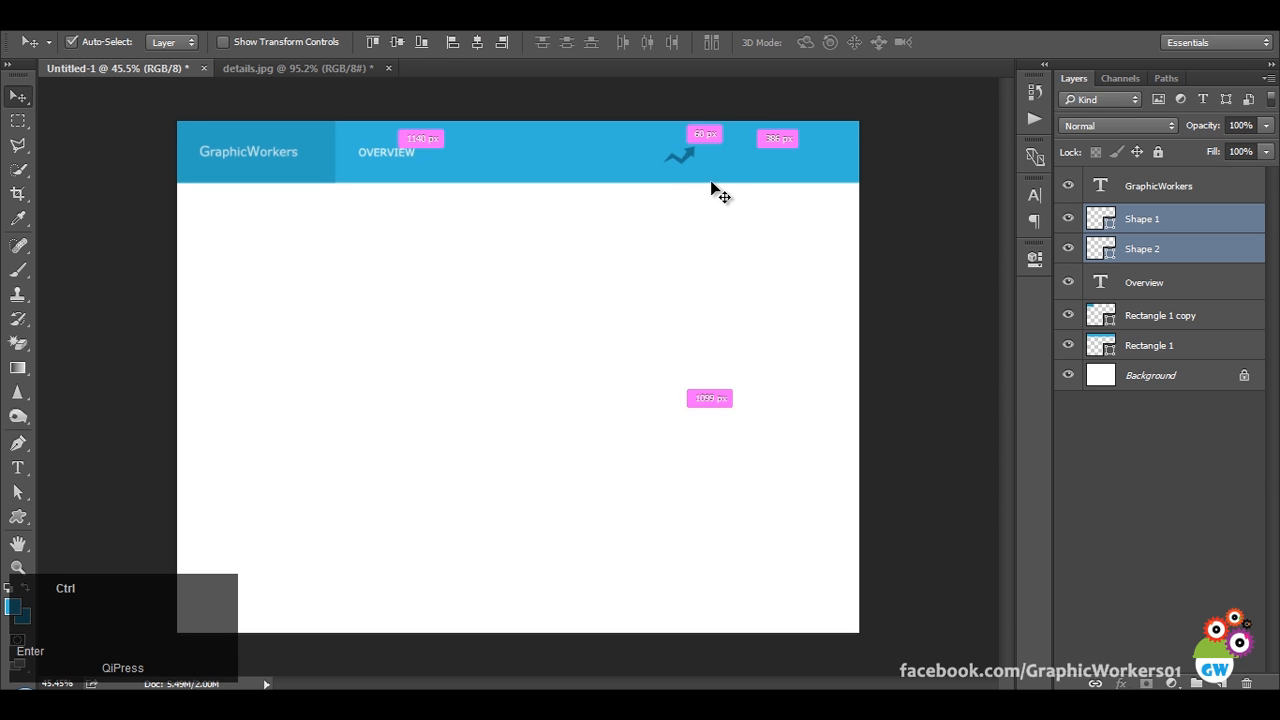
pyautogui.hotkey('ctrl', 't')
pyautogui.scroll(5, 717, 160)
pyautogui.moveTo(723, 143); pyautogui.dragTo(709, 134)
pyautogui.press('Return')
pyautogui.scroll(-3, 729, 200)
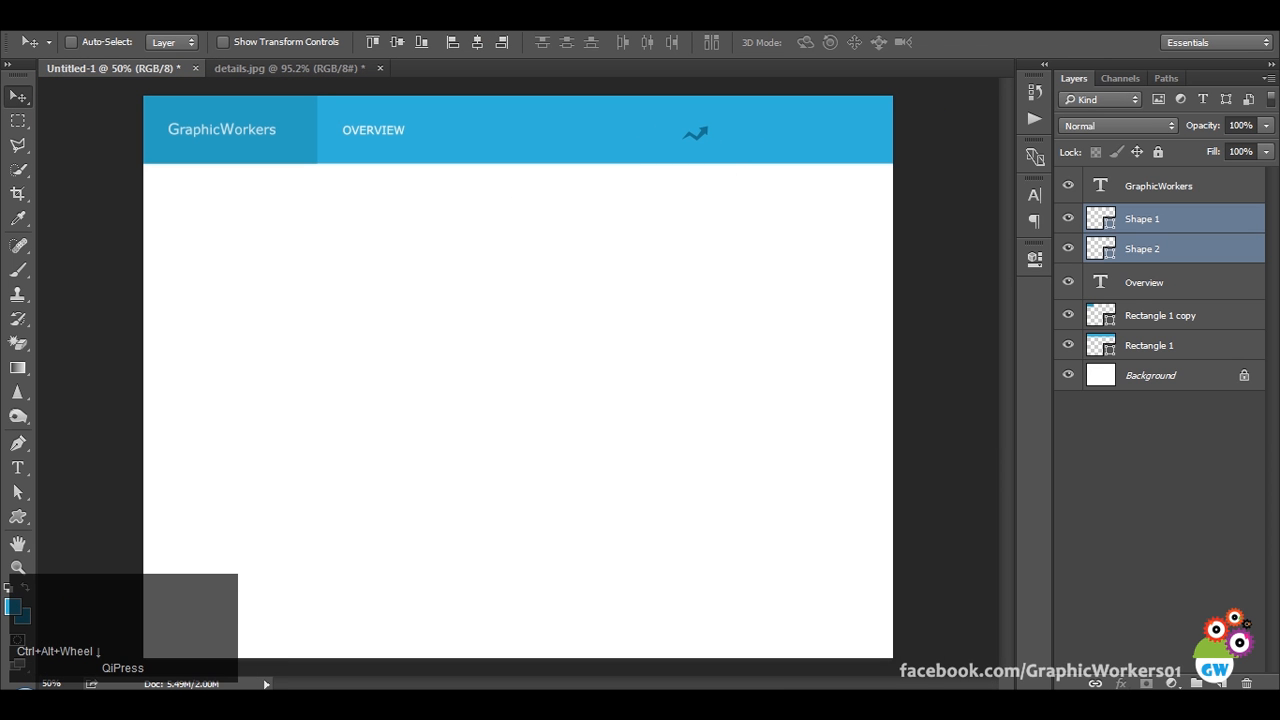
pyautogui.click(218, 703)
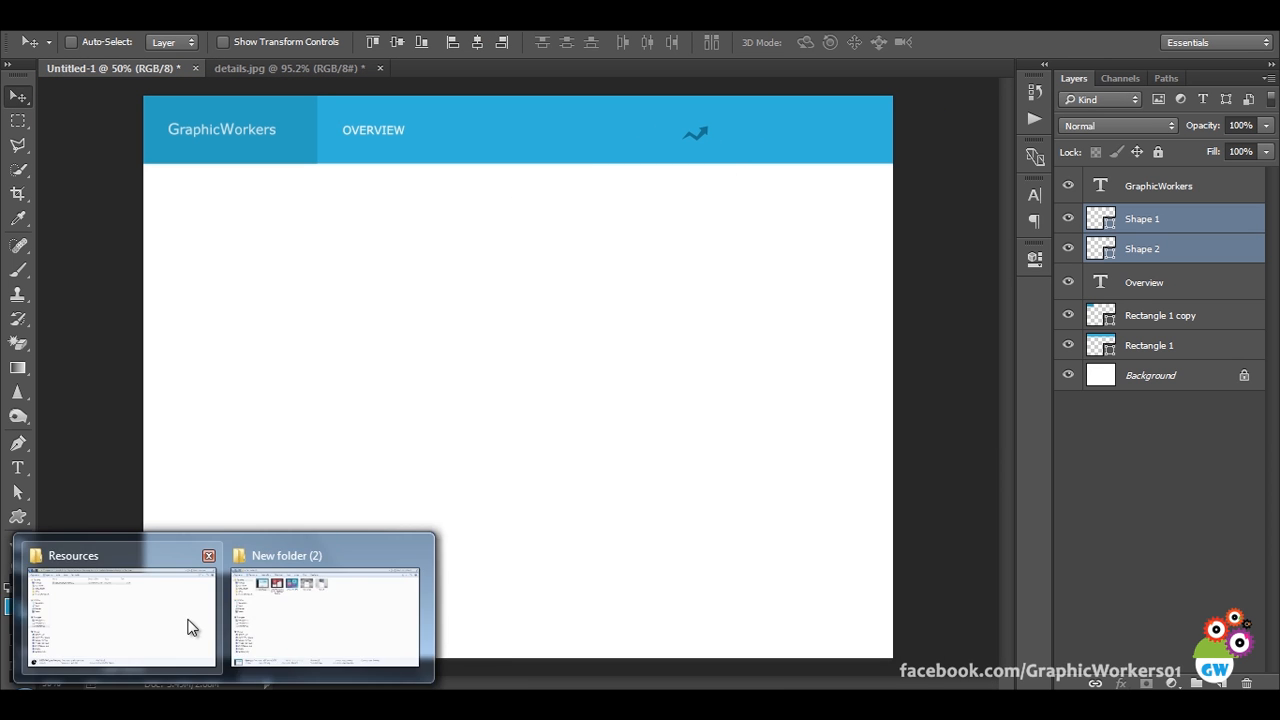
pyautogui.moveTo(187, 625)
pyautogui.moveTo(287, 119); pyautogui.dragTo(666, 197)
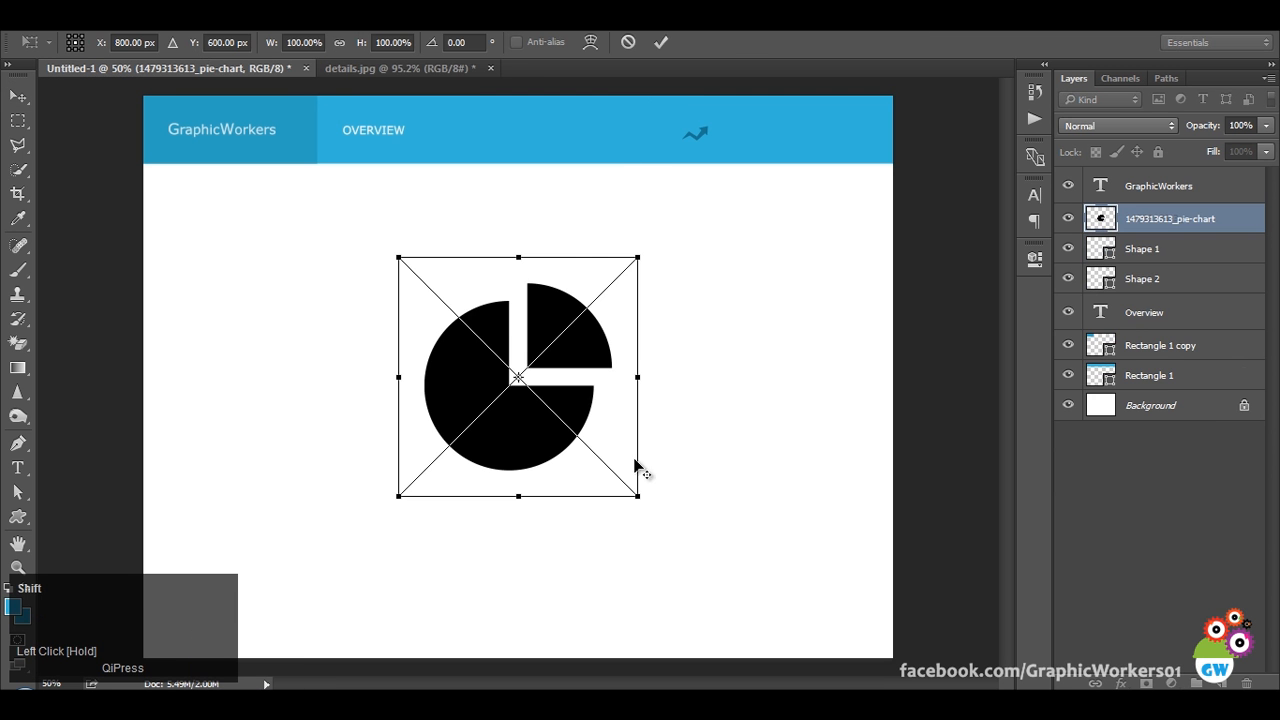
pyautogui.moveTo(637, 496); pyautogui.dragTo(717, 309)
pyautogui.scroll(4, 757, 134)
pyautogui.hotkey('ctrl', 't')
pyautogui.press('Return')
pyautogui.moveTo(811, 286); pyautogui.dragTo(551, 258)
pyautogui.click(431, 68)
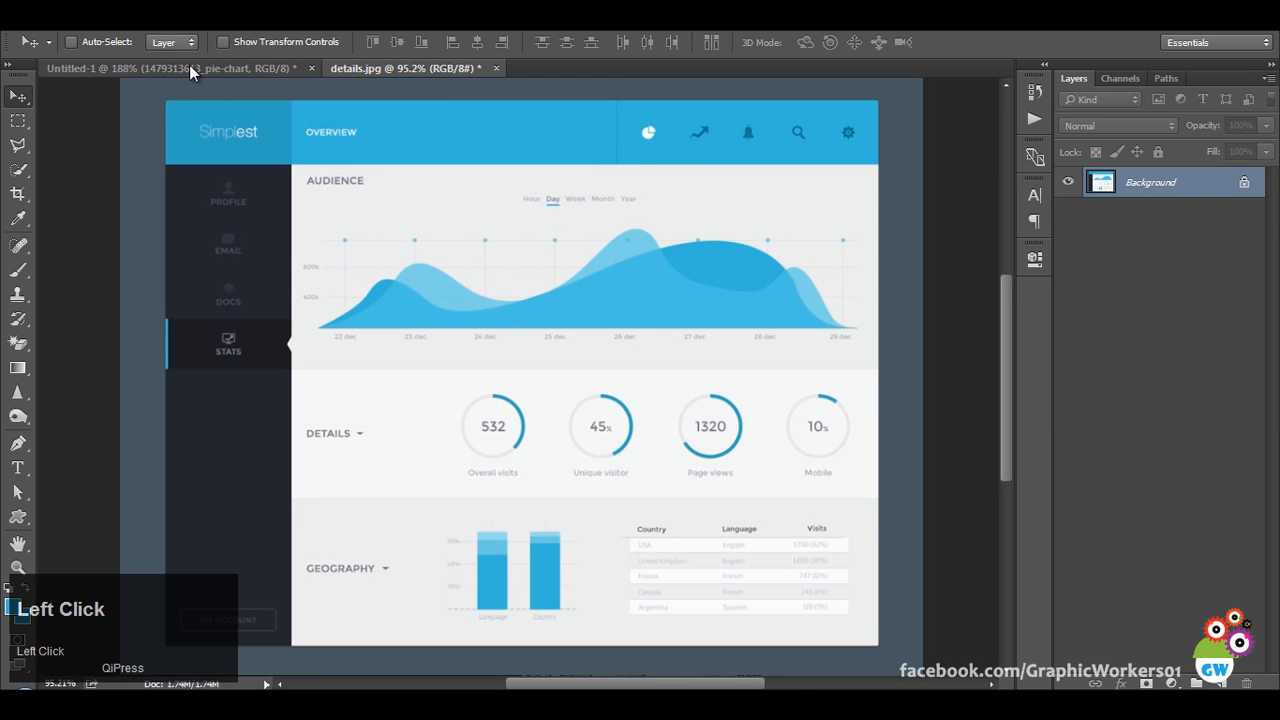
pyautogui.click(191, 68)
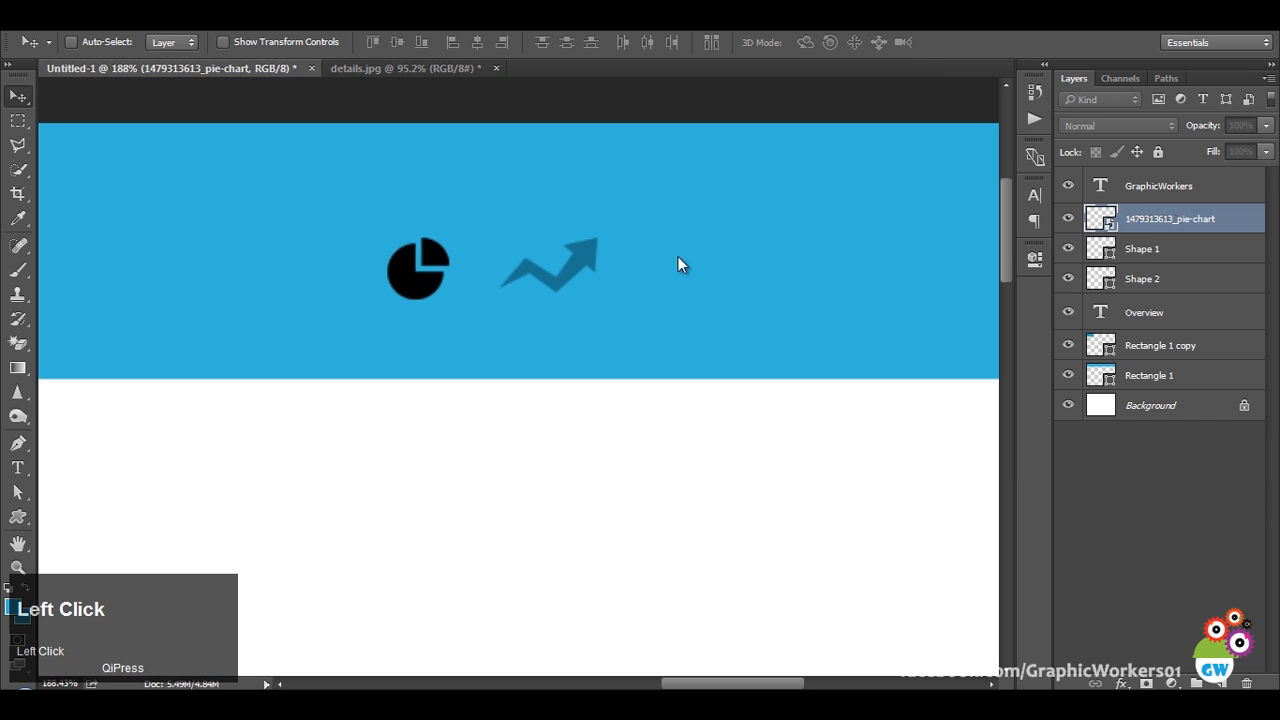
# Apply a white Color Overlay at 100% opacity to the pie-chart icon and enlarge the icon slightly.
pyautogui.click(1122, 683)
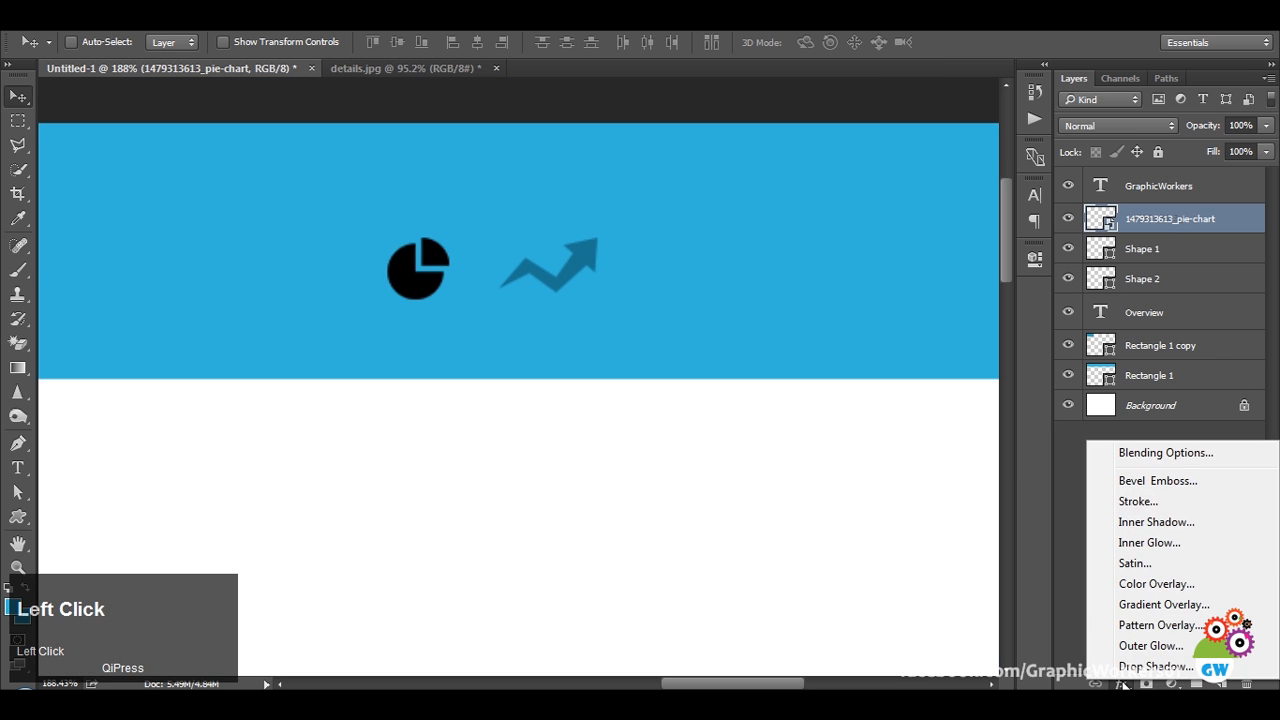
pyautogui.click(1174, 592)
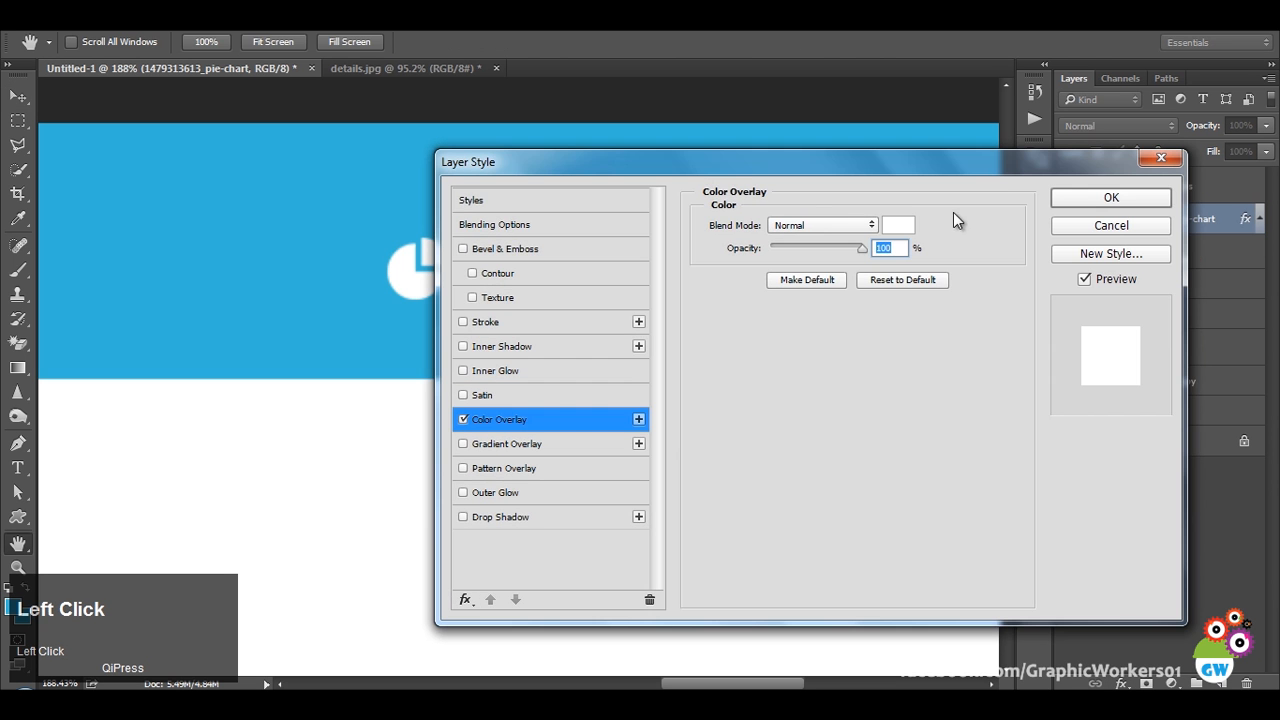
pyautogui.click(1111, 199)
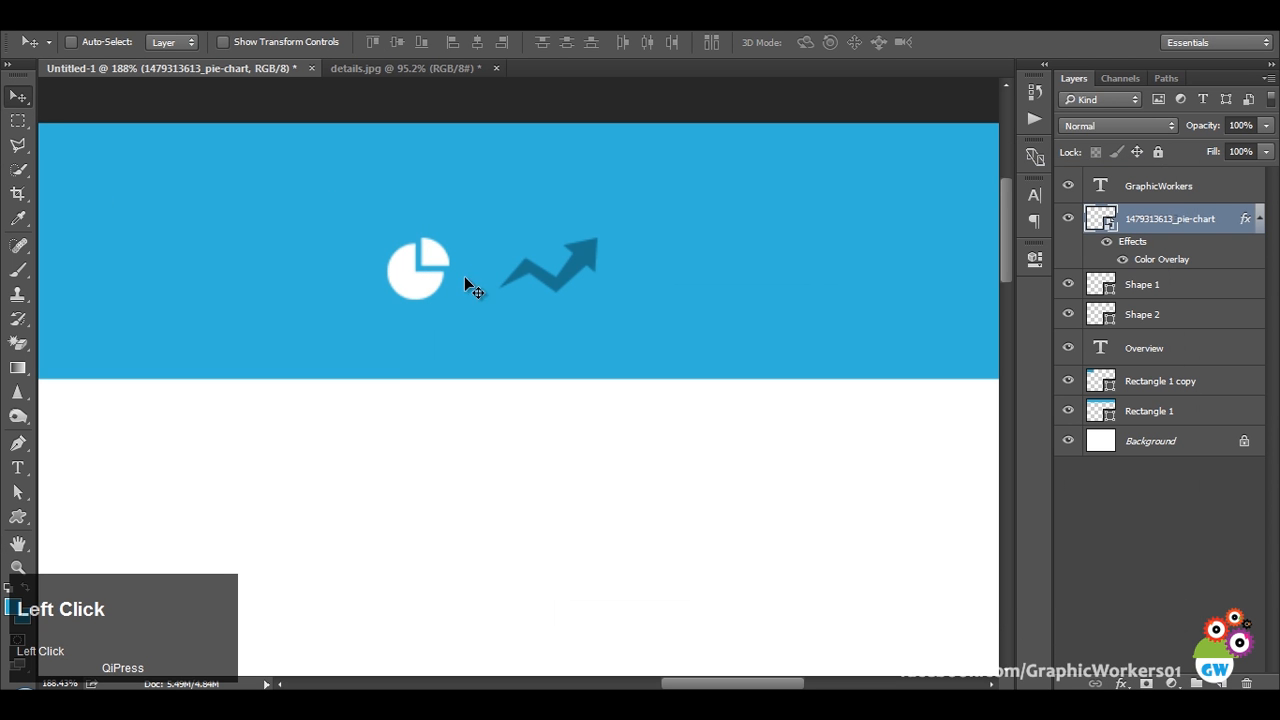
pyautogui.hotkey('ctrl', 't')
pyautogui.moveTo(455, 303); pyautogui.dragTo(467, 316)
pyautogui.click(660, 42)
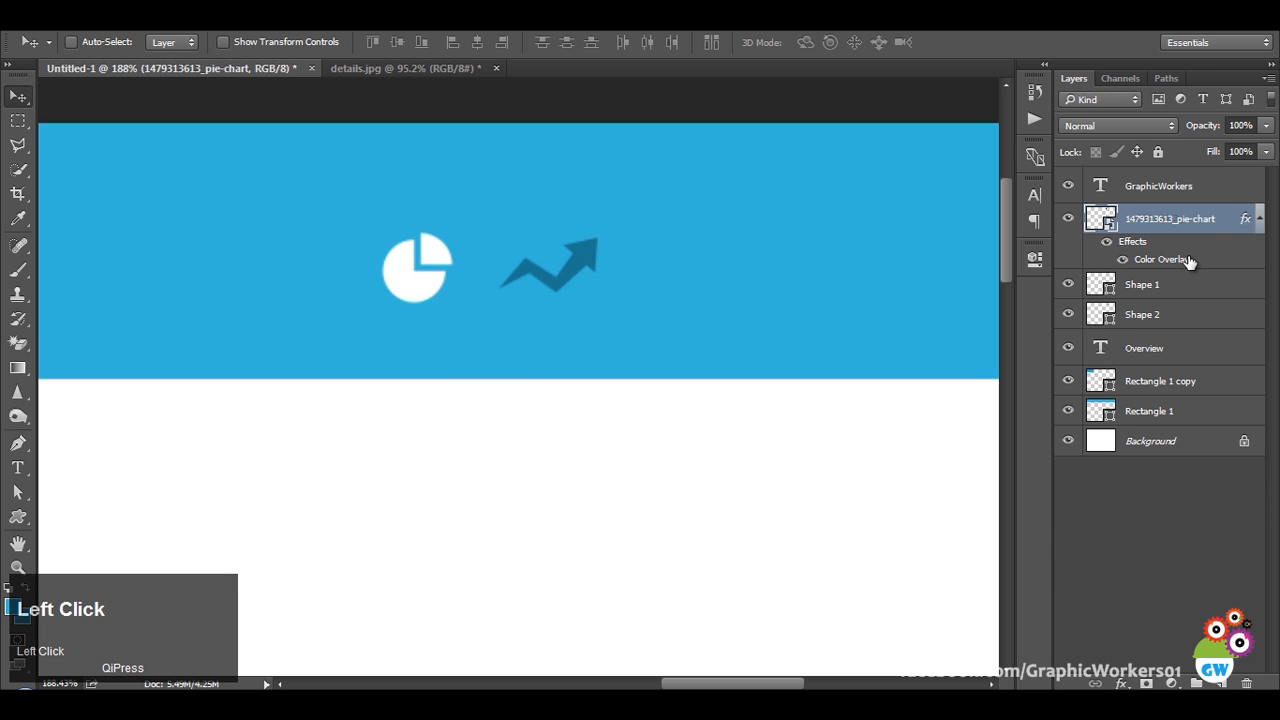
# Scale both trend arrow shapes together about their center to roughly 93%.
pyautogui.click(1165, 285)
pyautogui.keyDown('shift'); pyautogui.click(1167, 314); pyautogui.keyUp('shift')
pyautogui.hotkey('ctrl', 't')
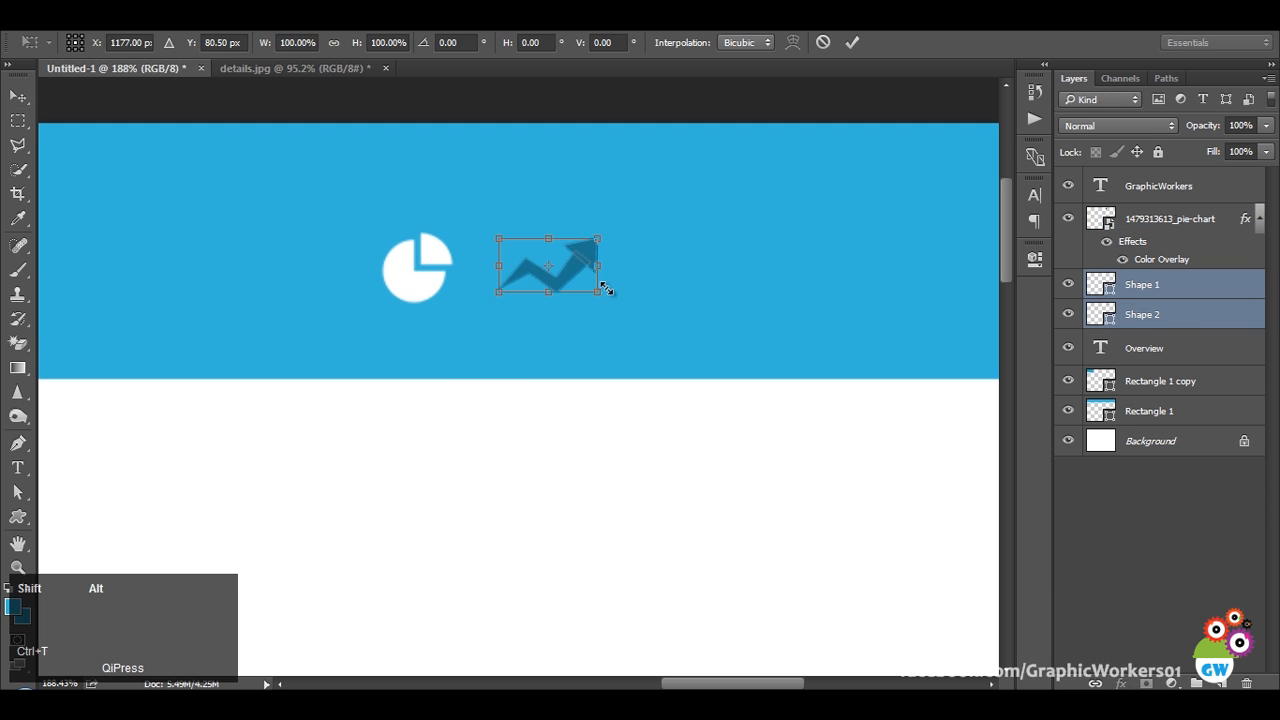
pyautogui.moveTo(600, 288); pyautogui.dragTo(595, 286)
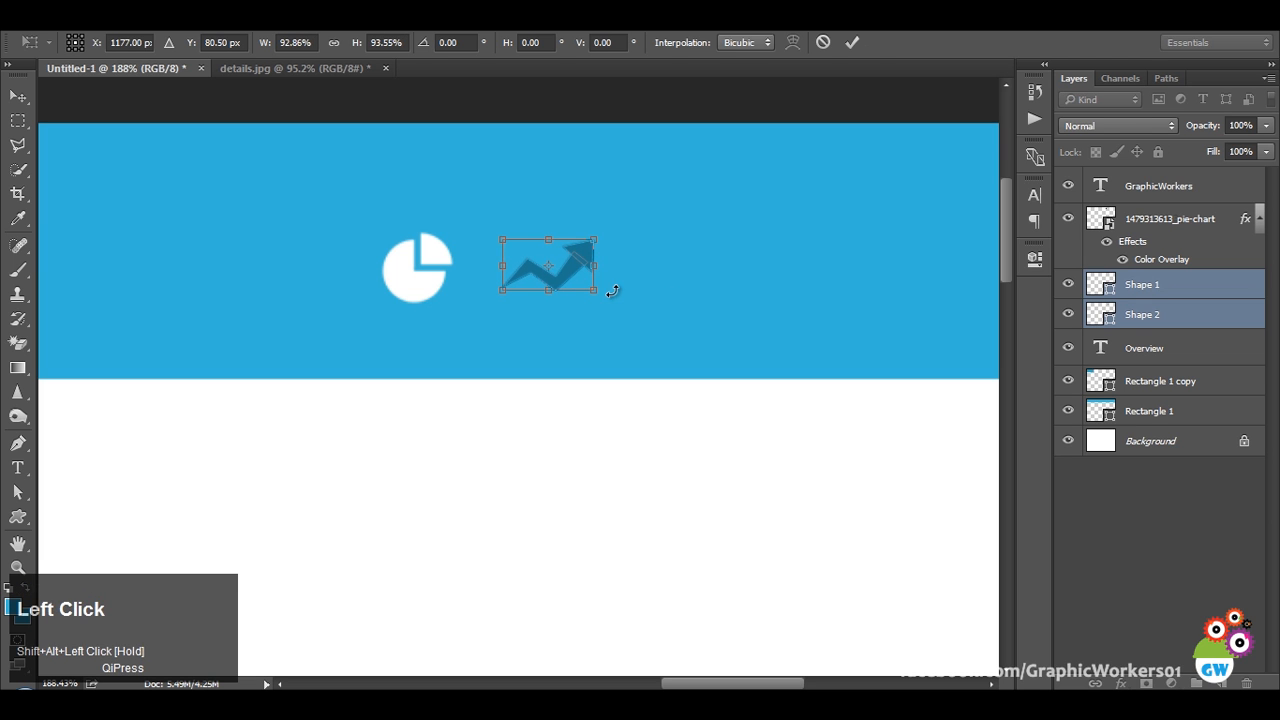
pyautogui.press('Return')
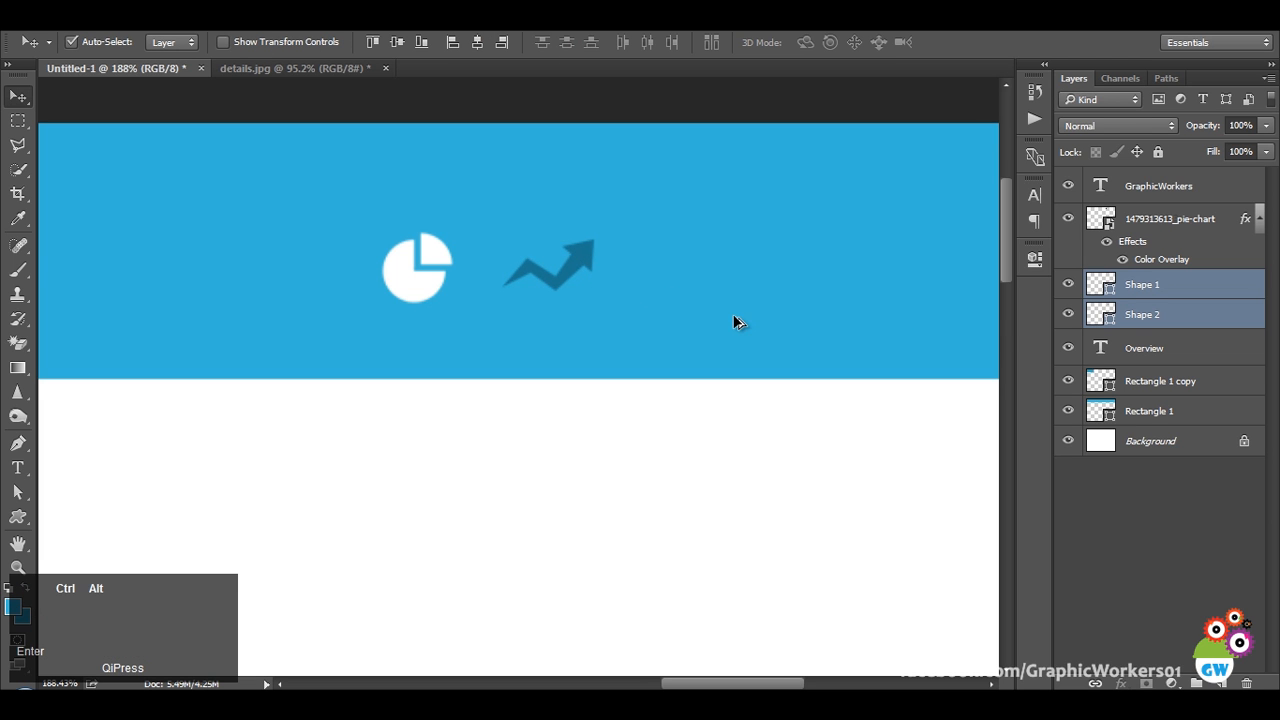
# Compare the size and spacing of the header icons in Untitled-1 with those in details.jpg.
pyautogui.scroll(-5, 734, 320)
pyautogui.scroll(2, 650, 240)
pyautogui.scroll(-1, 650, 244)
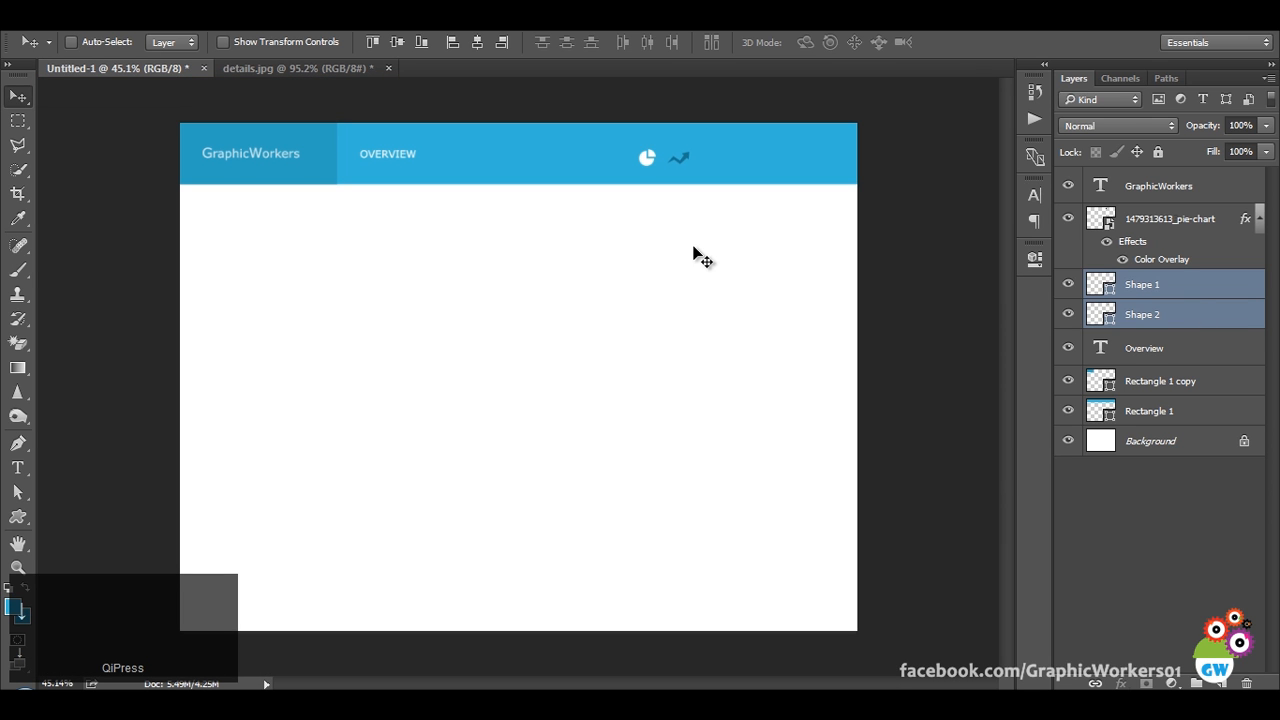
pyautogui.click(296, 68)
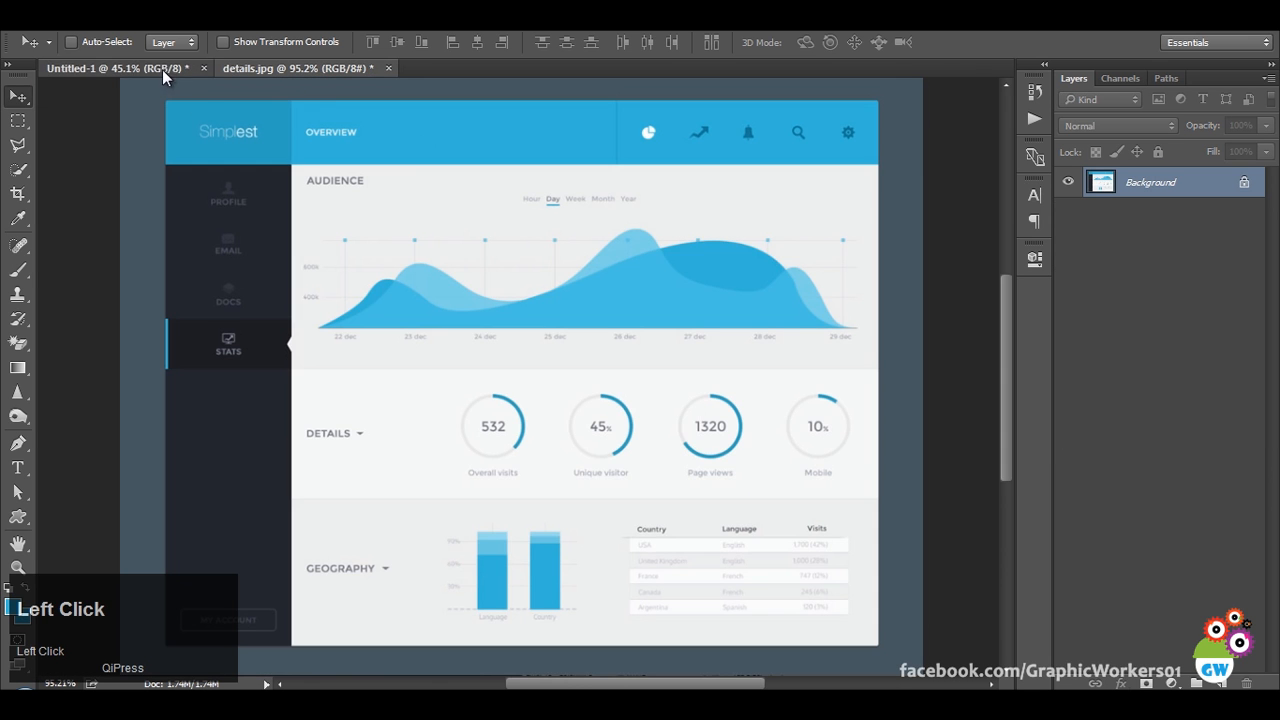
pyautogui.click(162, 69)
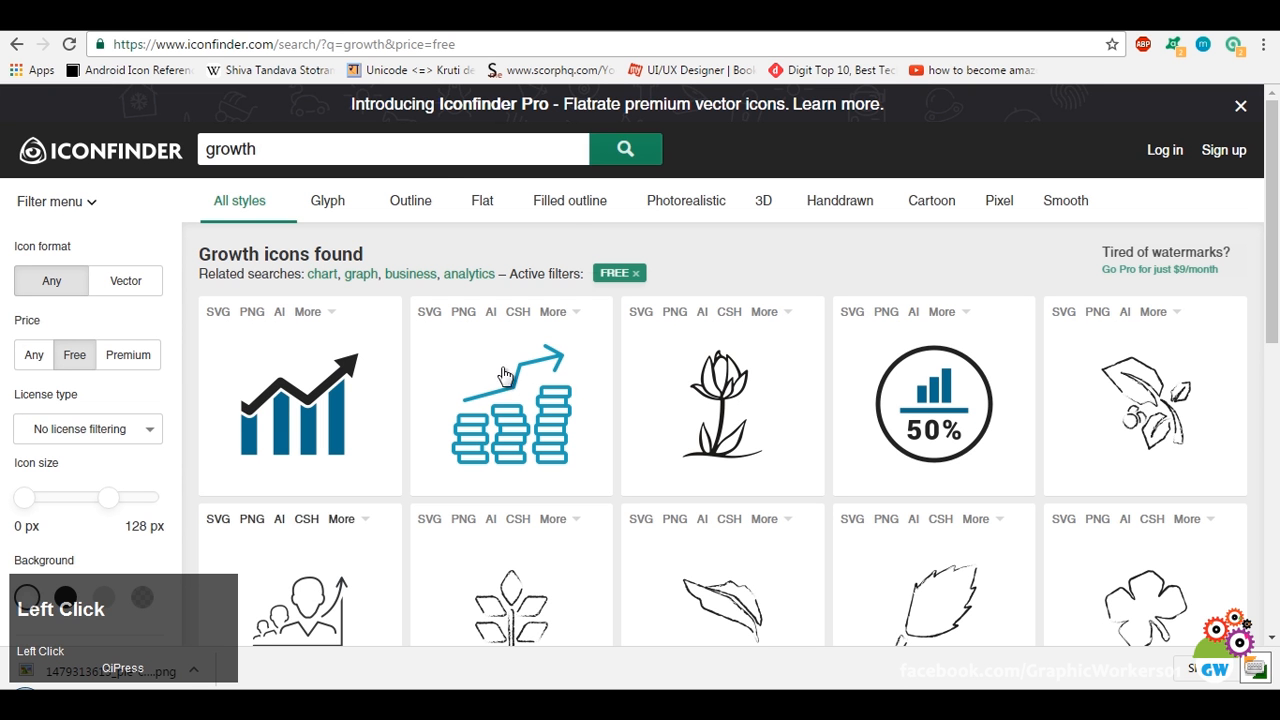
# Search Iconfinder for "bell", limit the results to free icons and open the solid black alarm bell icon.
pyautogui.write('bell')
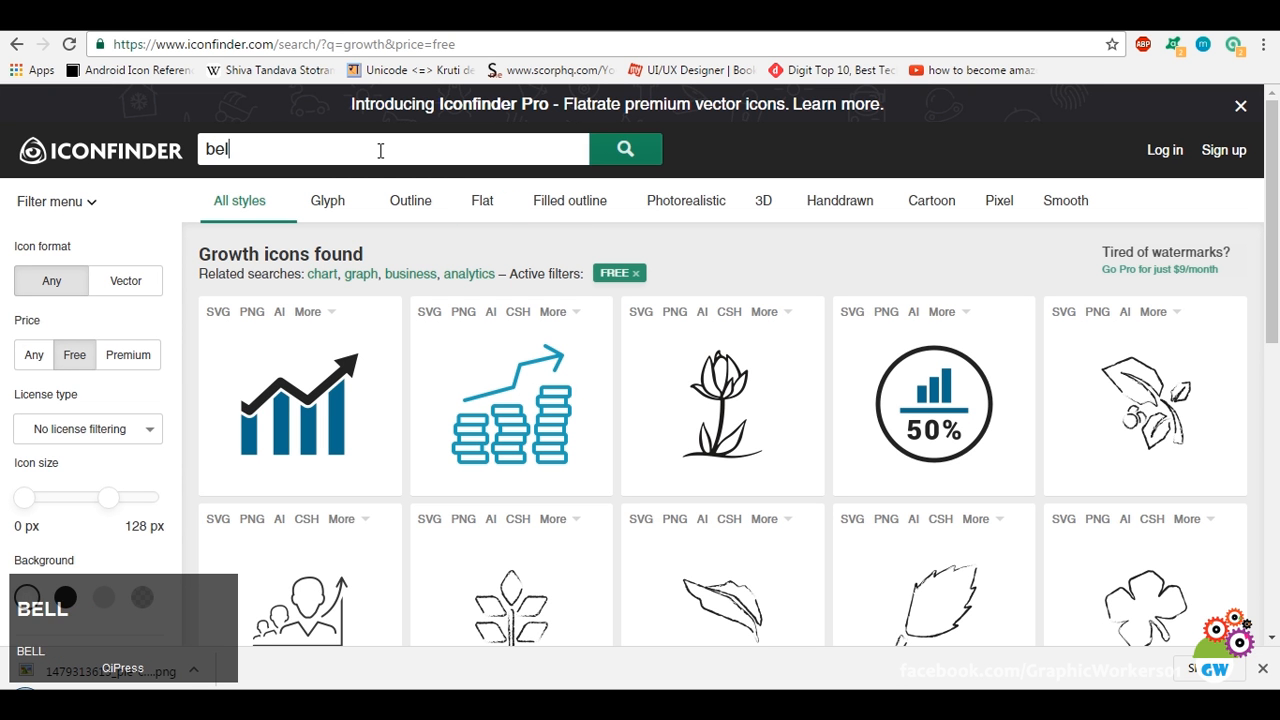
pyautogui.press('Return')
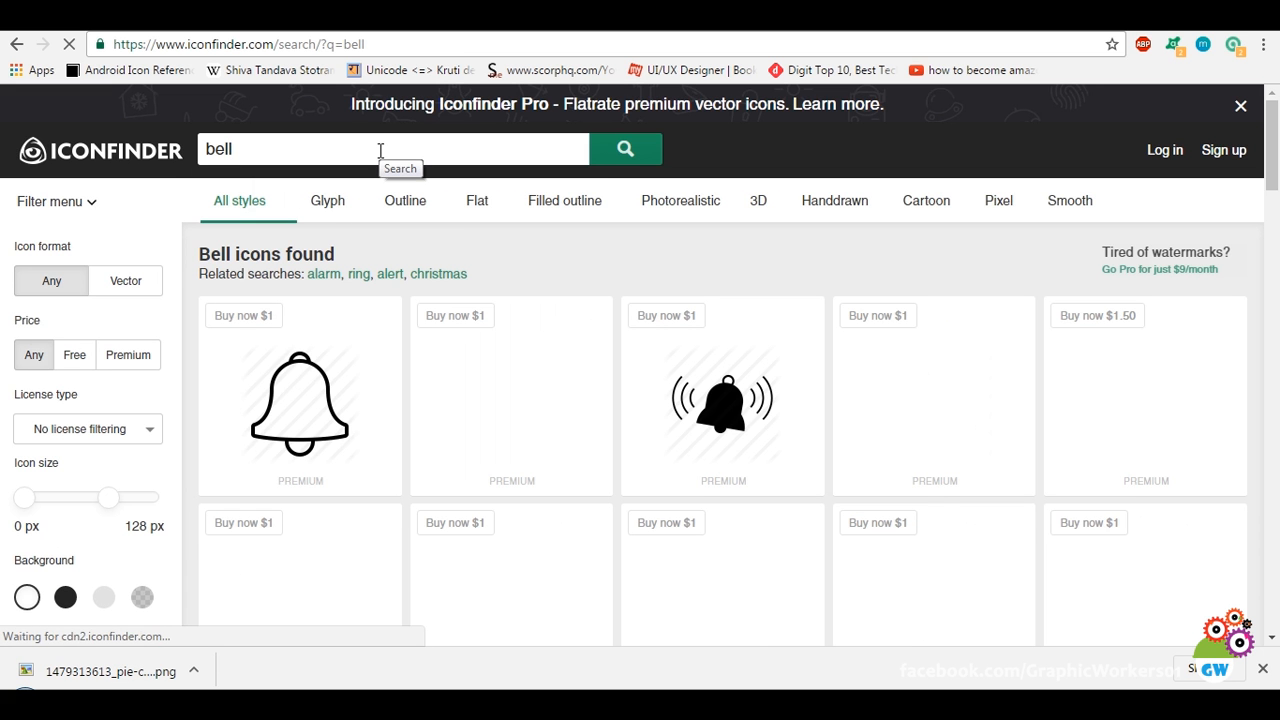
pyautogui.click(76, 356)
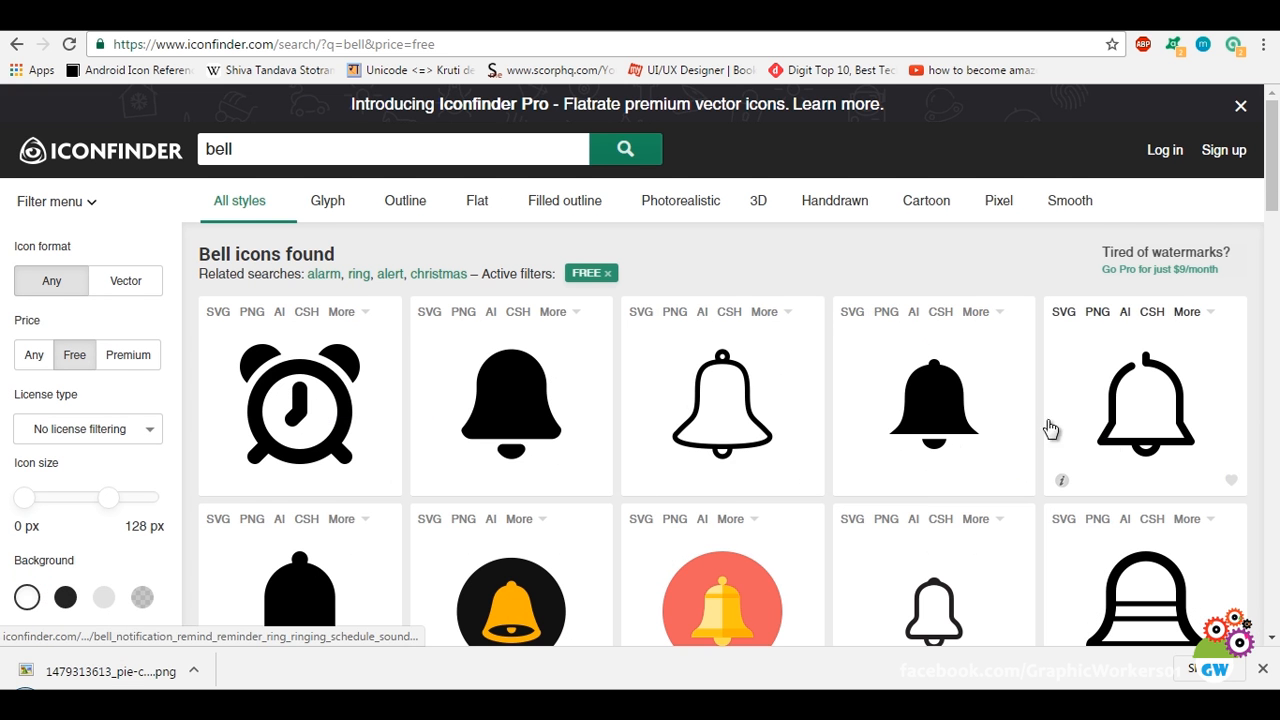
pyautogui.scroll(-3, 1050, 425)
pyautogui.middleClick(280, 354)
pyautogui.click(280, 354)
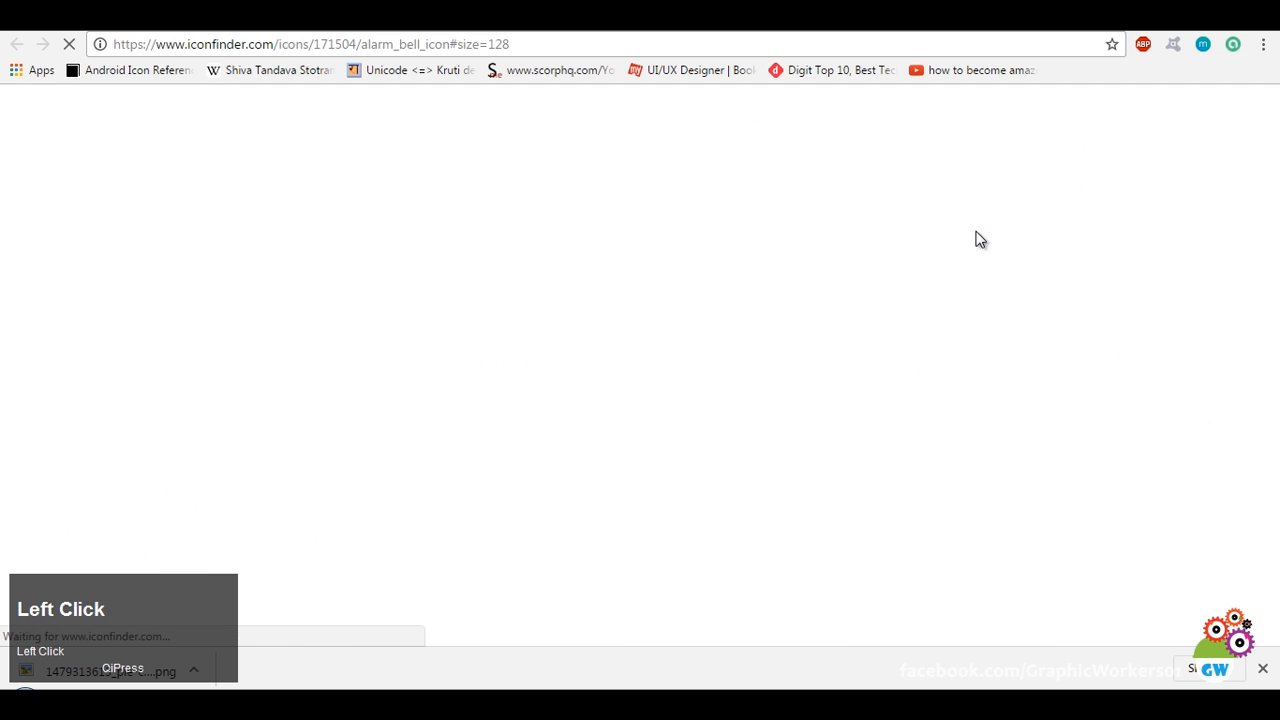
pyautogui.scroll(-3, 814, 429)
pyautogui.click(668, 450)
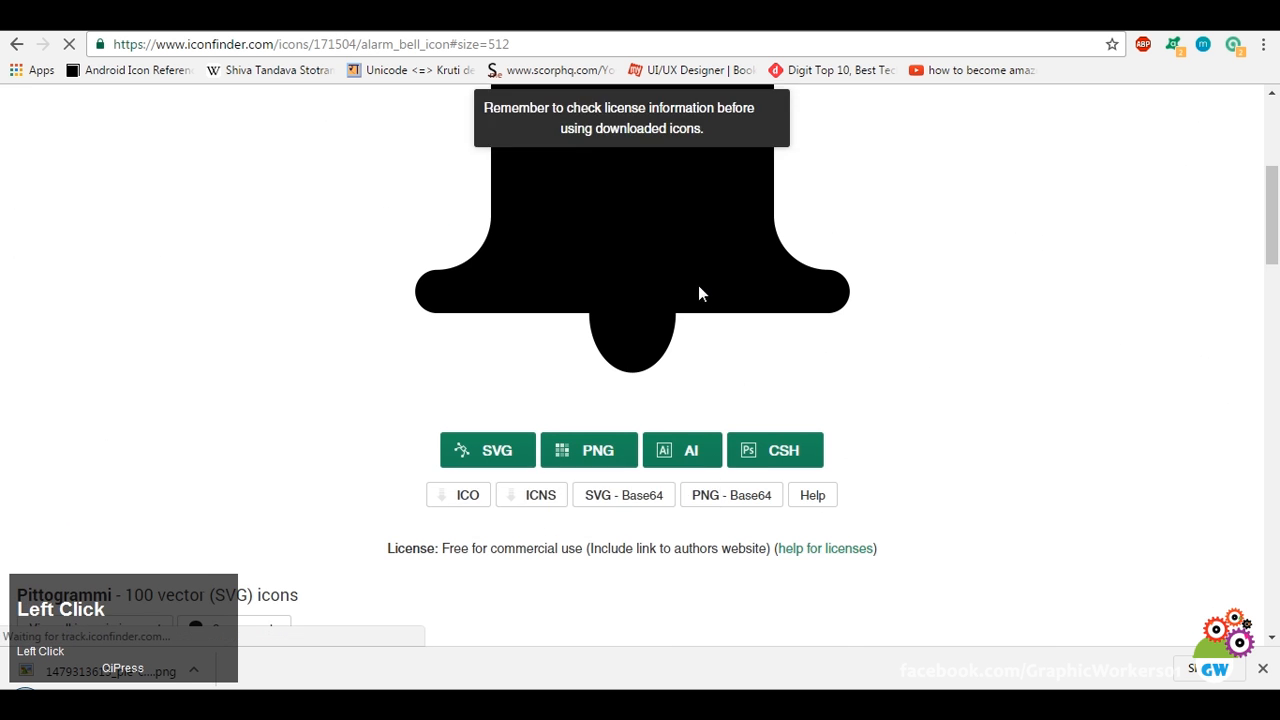
pyautogui.click(192, 669)
pyautogui.click(228, 606)
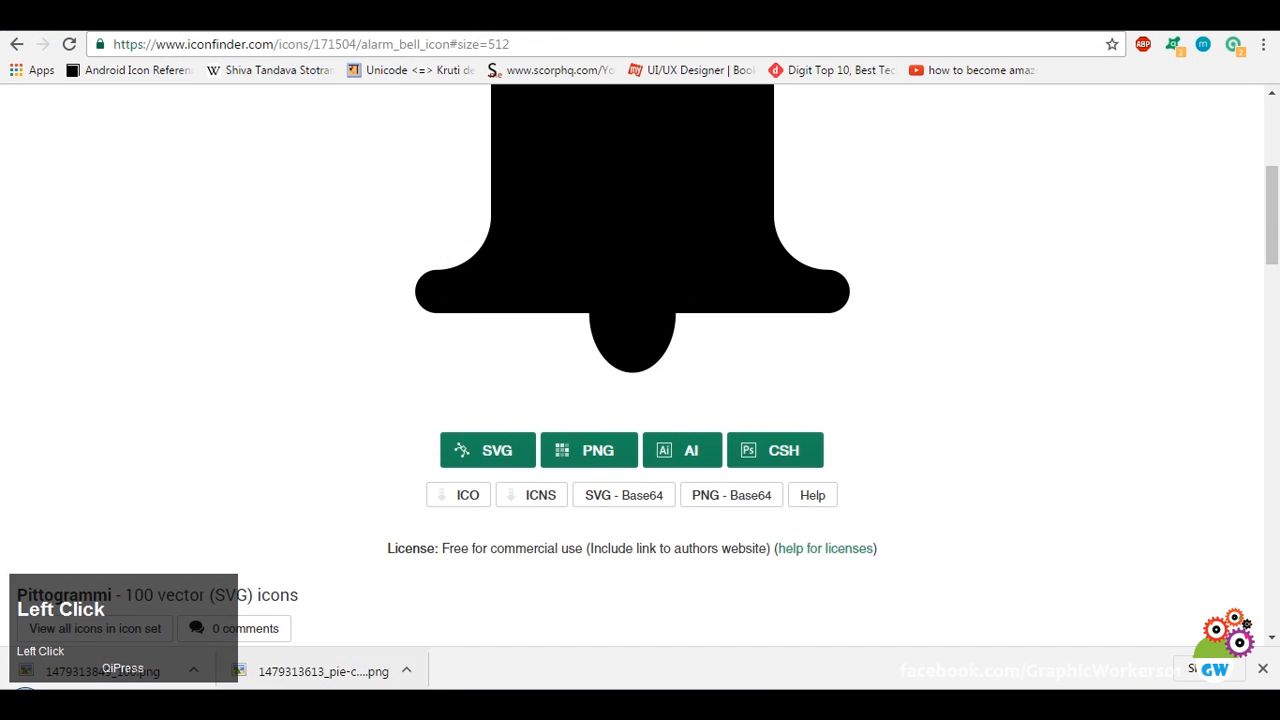
pyautogui.click(140, 620)
pyautogui.hotkey('ctrl', 'v')
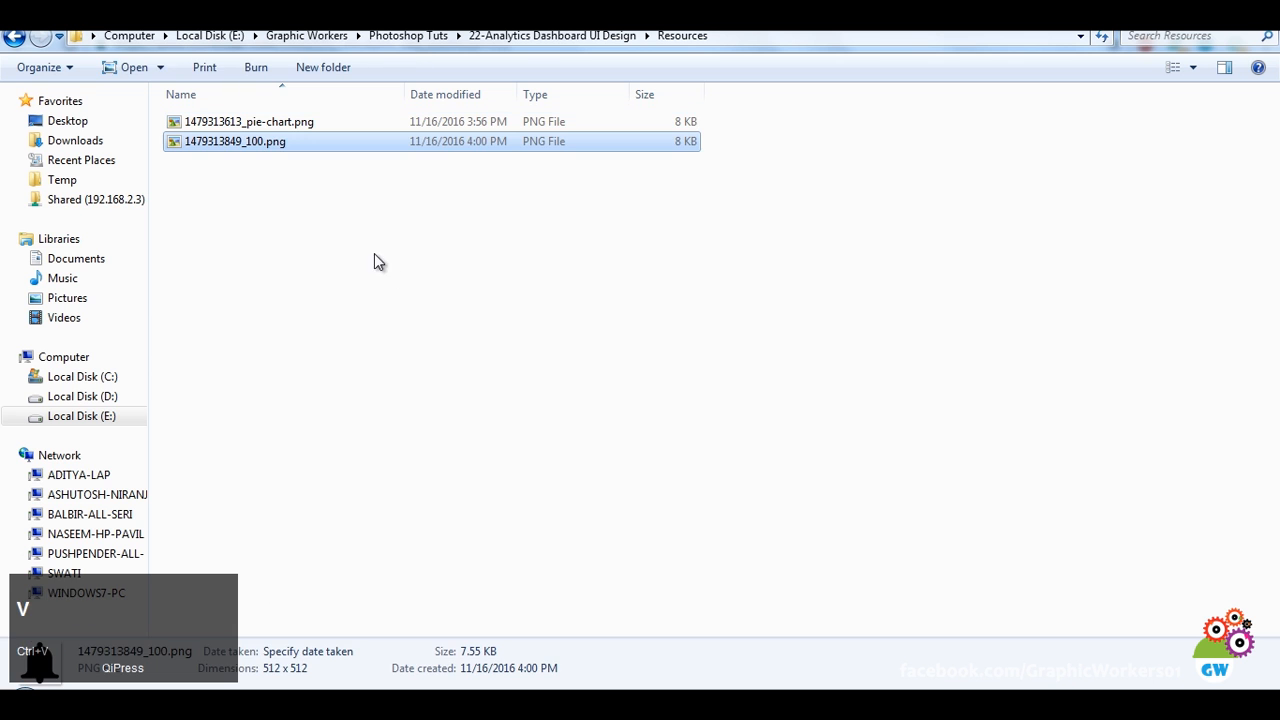
pyautogui.moveTo(226, 145); pyautogui.dragTo(280, 679)
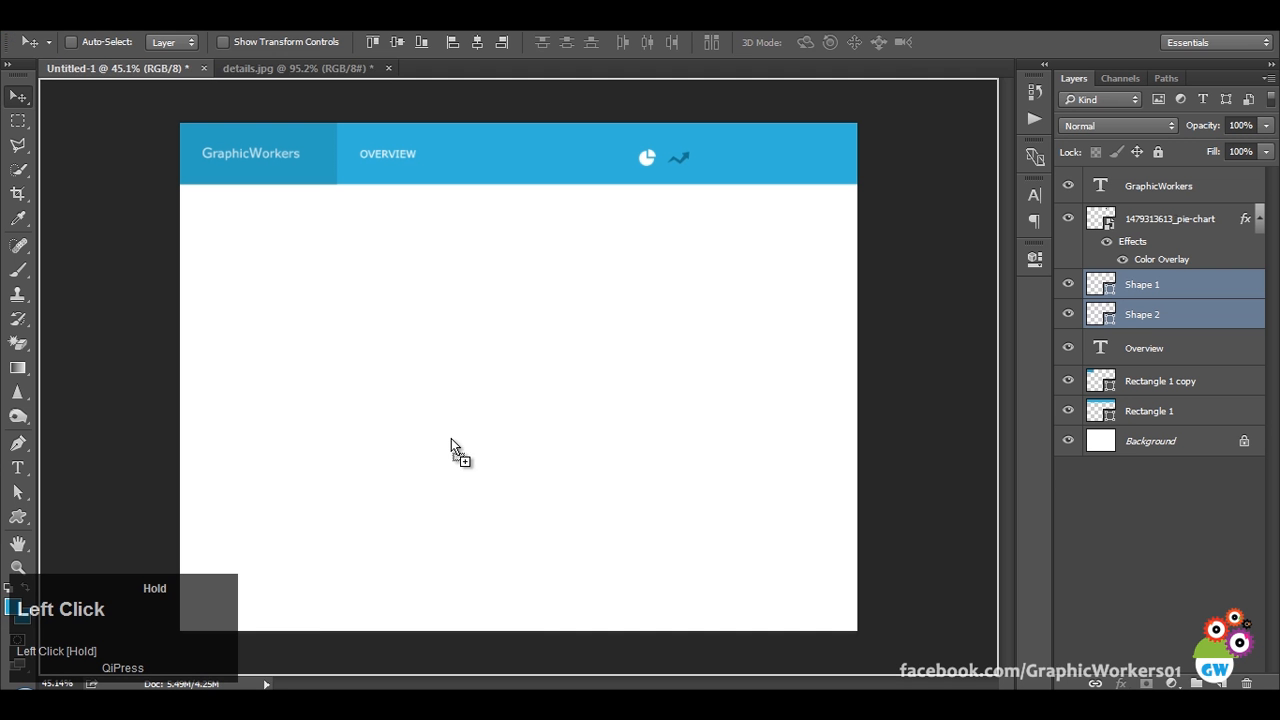
pyautogui.moveTo(703, 175); pyautogui.dragTo(703, 175)
pyautogui.moveTo(627, 487); pyautogui.dragTo(556, 382)
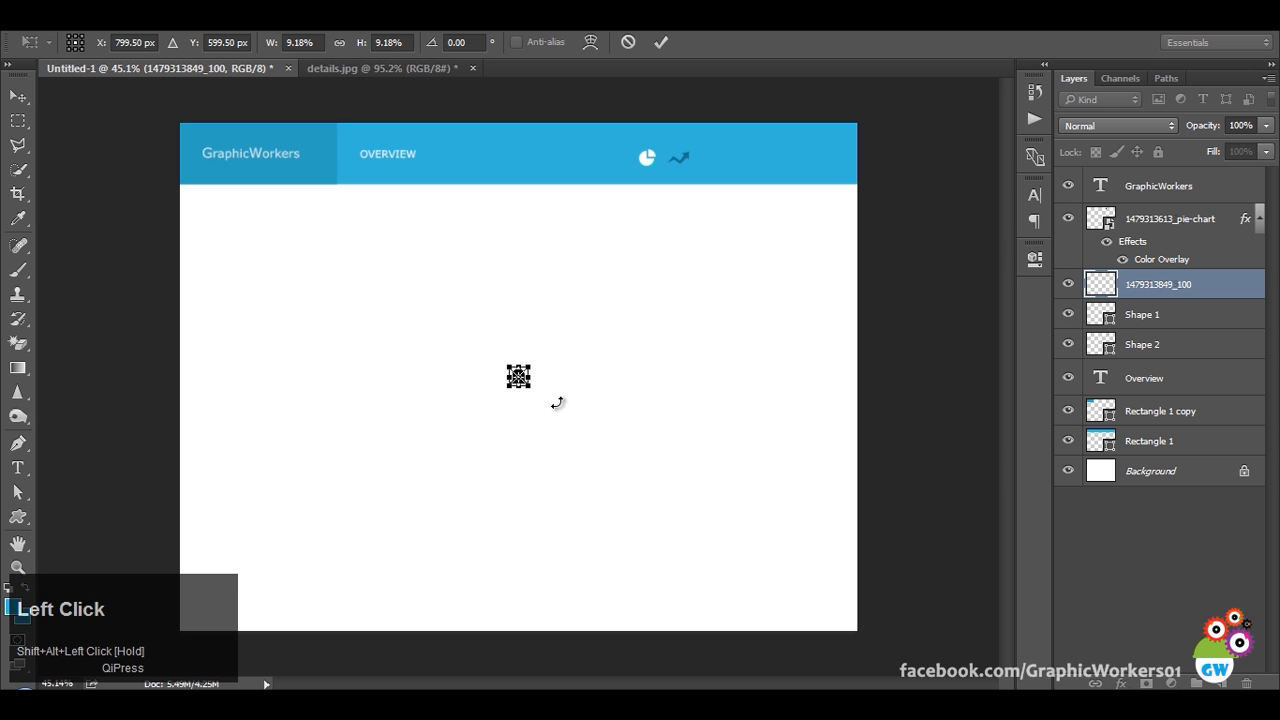
pyautogui.hotkey('shift', 'Up')
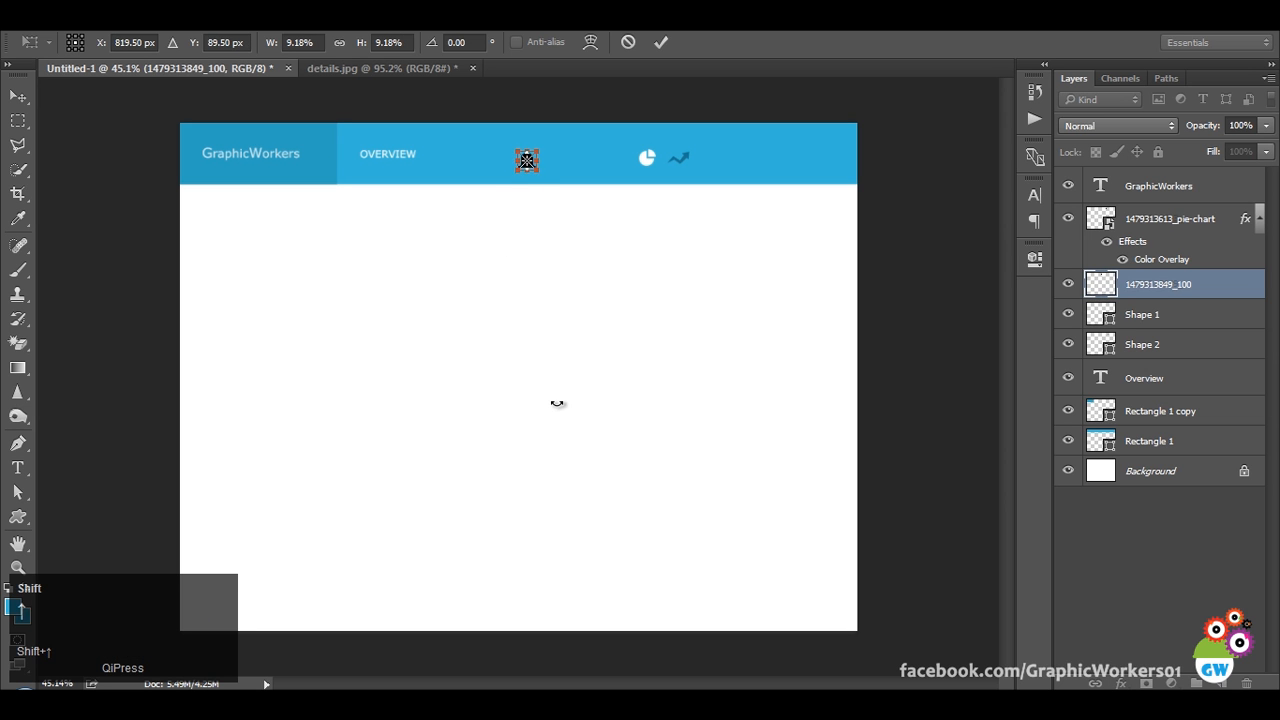
pyautogui.scroll(4, 562, 152)
pyautogui.moveTo(603, 310); pyautogui.dragTo(416, 593)
pyautogui.moveTo(287, 402); pyautogui.dragTo(745, 435)
pyautogui.press('Return')
# Check the icon spacing in details.jpg and move the bell slightly farther from the trend arrow.
pyautogui.scroll(-3, 875, 438)
pyautogui.click(394, 70)
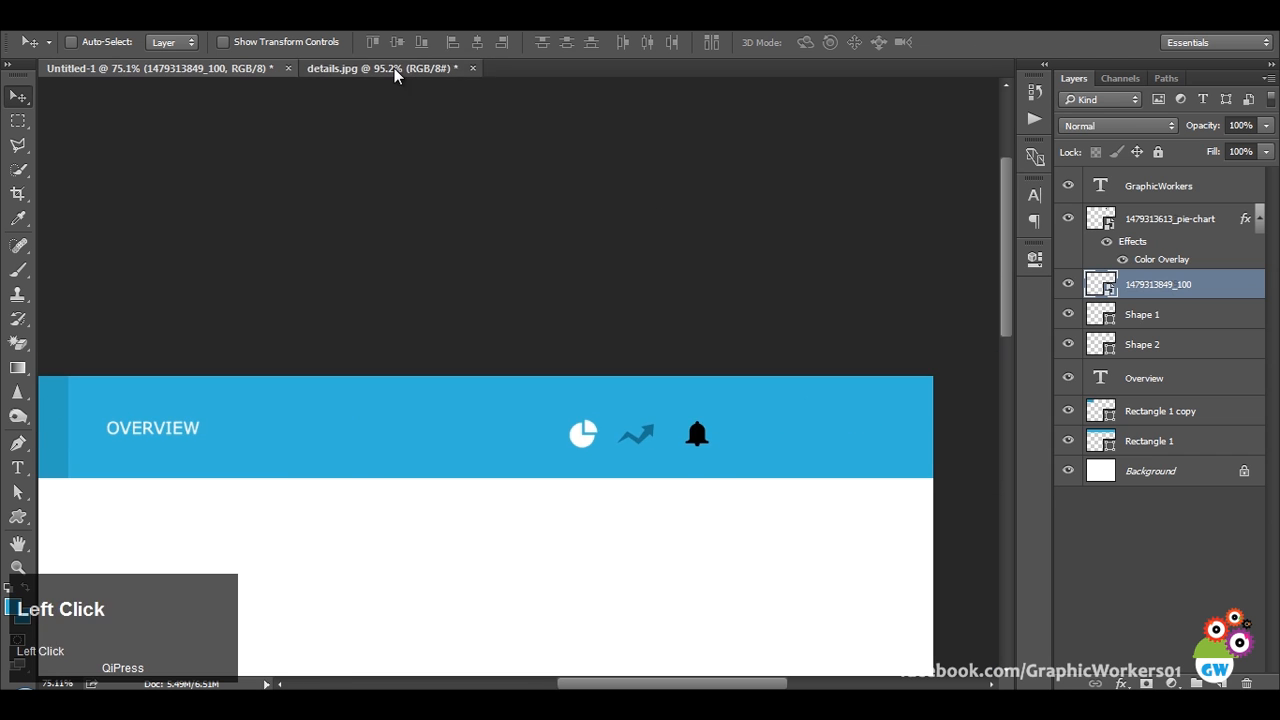
pyautogui.click(130, 73)
pyautogui.moveTo(776, 431); pyautogui.dragTo(786, 431)
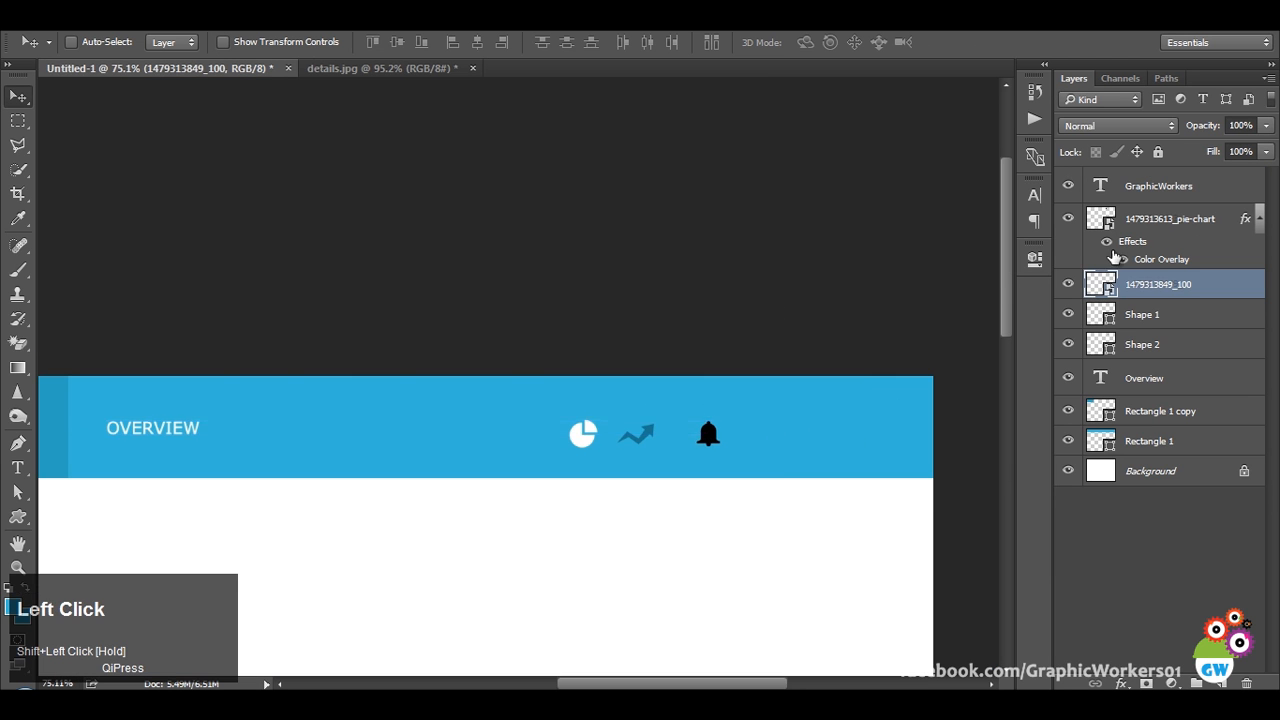
# Copy the pie-chart's Color Overlay to the bell layer and change its color to the dark blue sampled from the trend arrow.
pyautogui.moveTo(1146, 249); pyautogui.dragTo(1165, 290)
pyautogui.doubleClick(1163, 327)
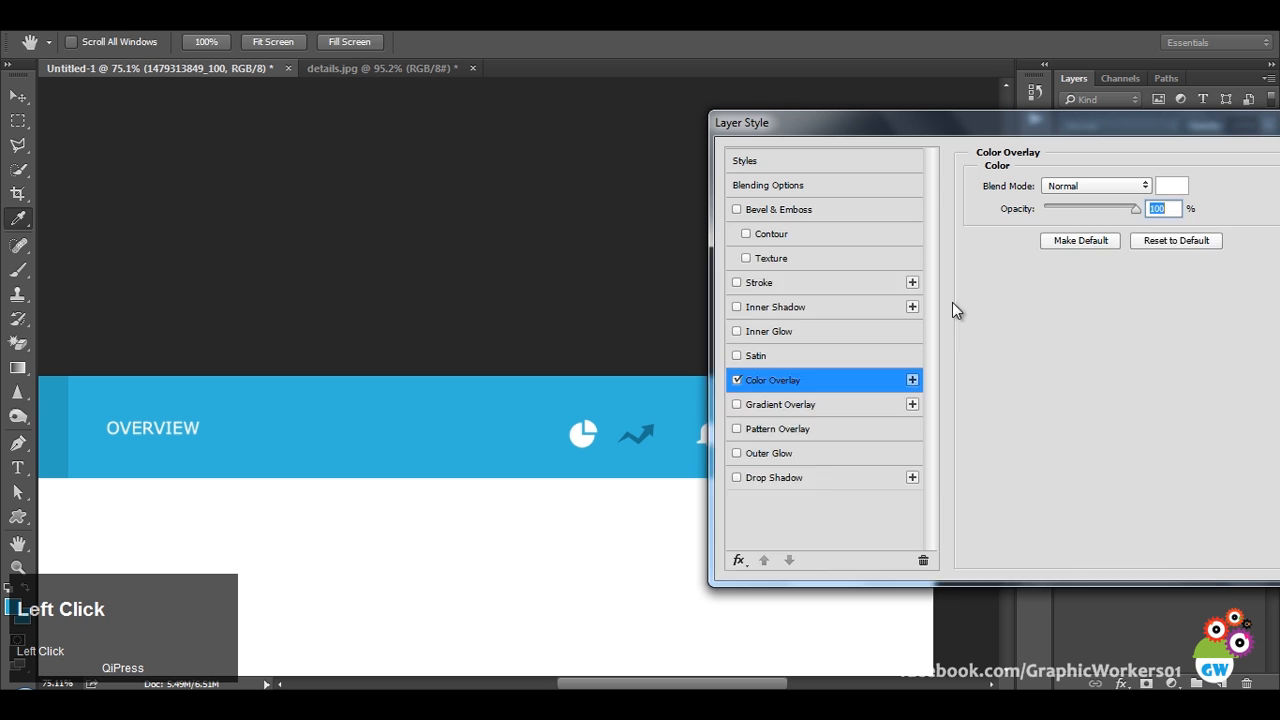
pyautogui.click(1171, 185)
pyautogui.click(638, 432)
pyautogui.click(1180, 272)
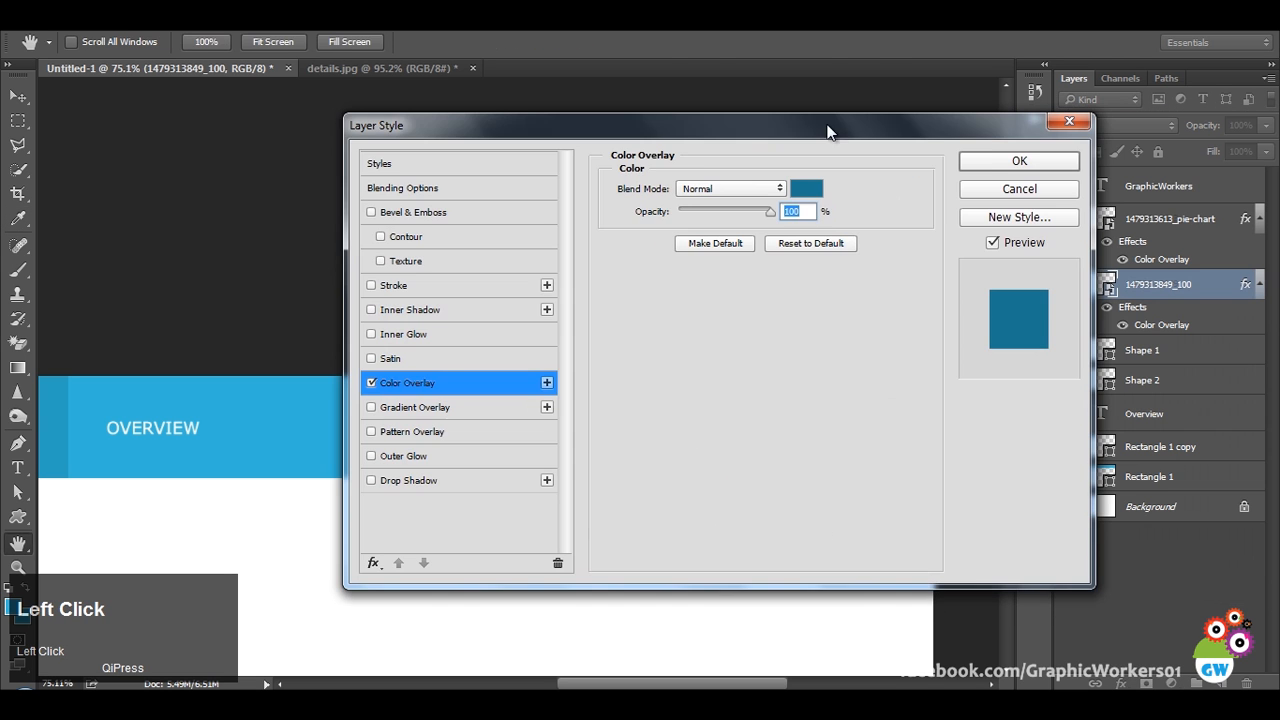
pyautogui.click(996, 157)
# Move both trend arrow shapes midway between the pie chart and the bell, and group them.
pyautogui.scroll(3, 726, 451)
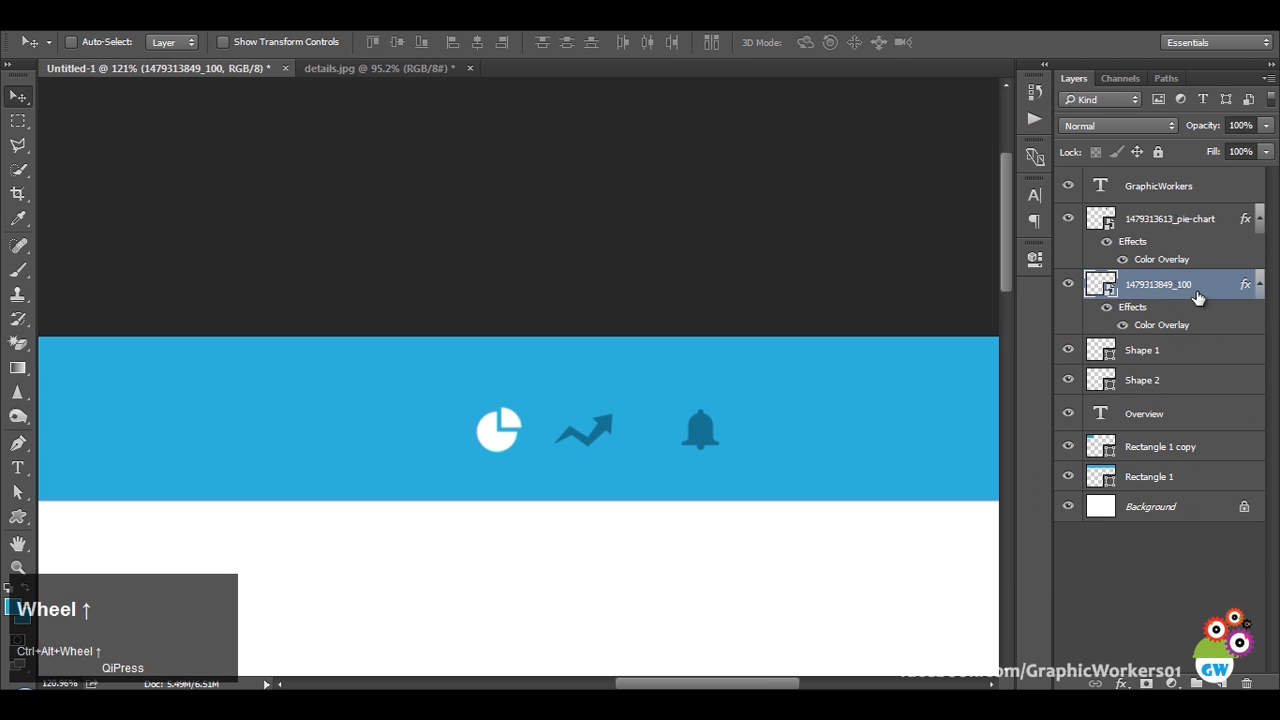
pyautogui.click(1160, 357)
pyautogui.keyDown('ctrl'); pyautogui.click(1150, 380); pyautogui.keyUp('ctrl')
pyautogui.moveTo(737, 422); pyautogui.dragTo(752, 420)
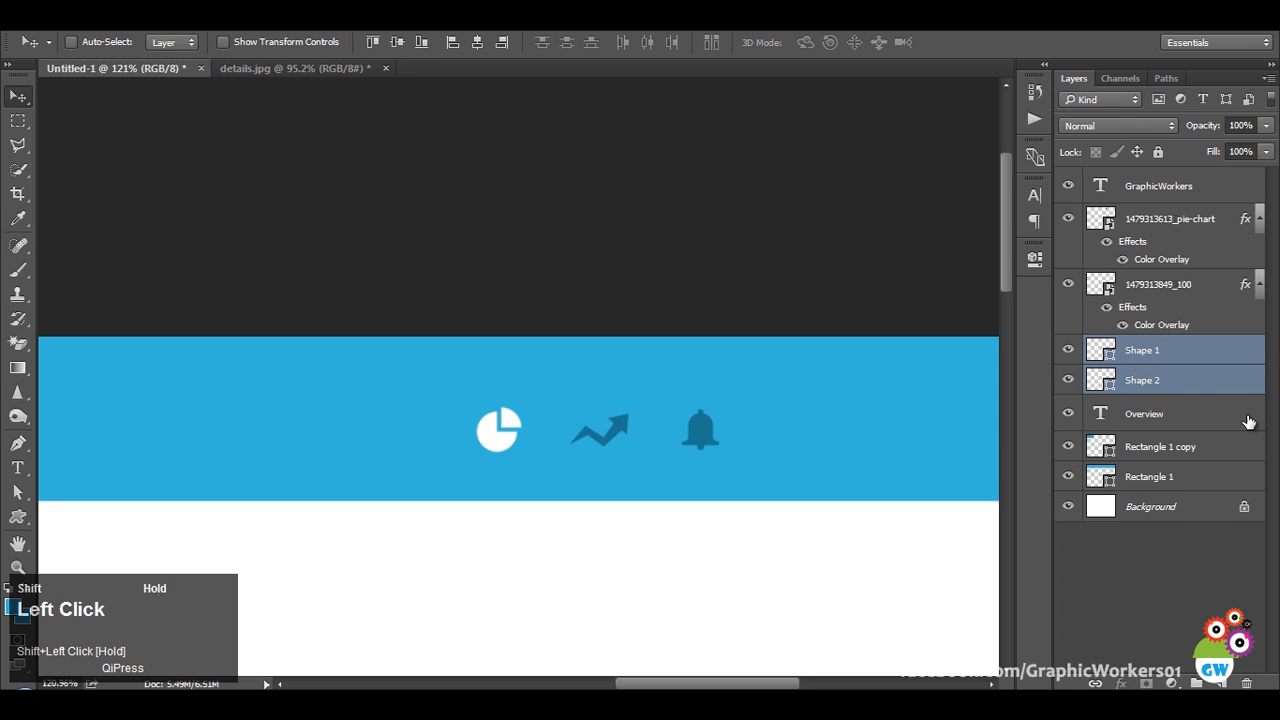
pyautogui.hotkey('ctrl', 'g')
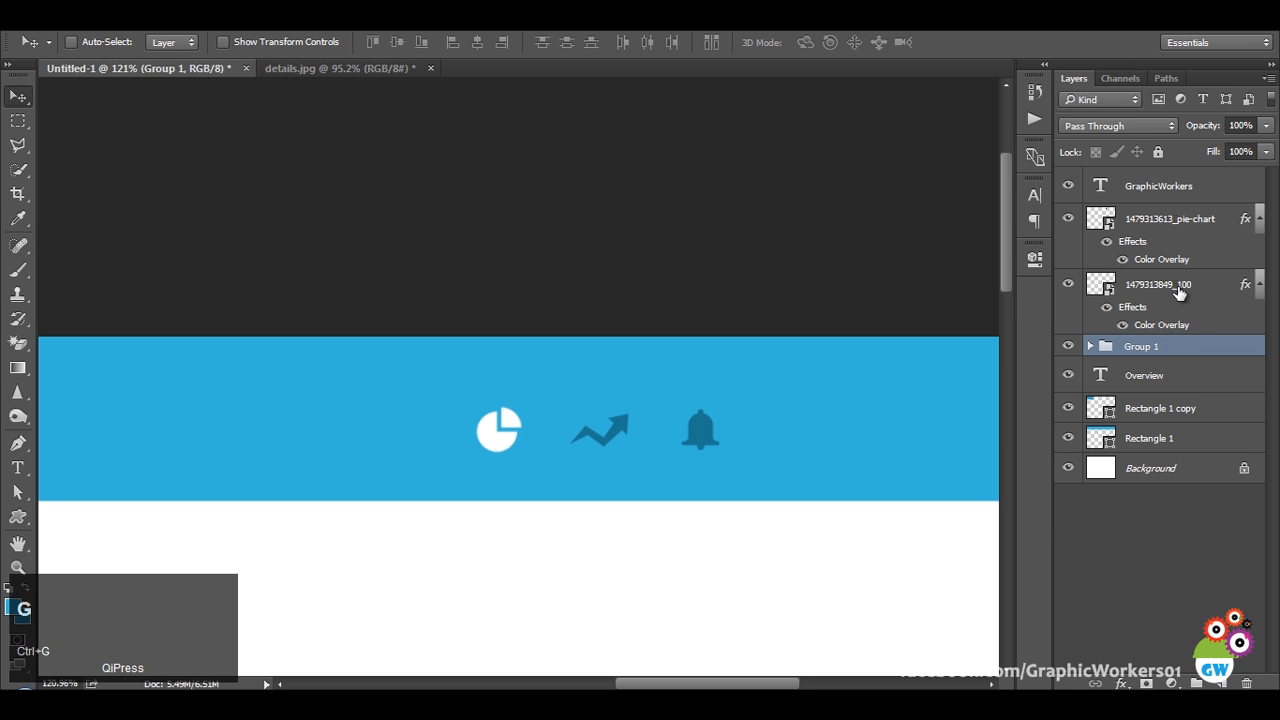
# Distribute the pie chart, trend arrow group and bell evenly by their horizontal centers, and compare the header with details.jpg.
pyautogui.keyDown('ctrl'); pyautogui.click(1182, 300); pyautogui.keyUp('ctrl')
pyautogui.keyDown('ctrl'); pyautogui.click(1118, 222); pyautogui.keyUp('ctrl')
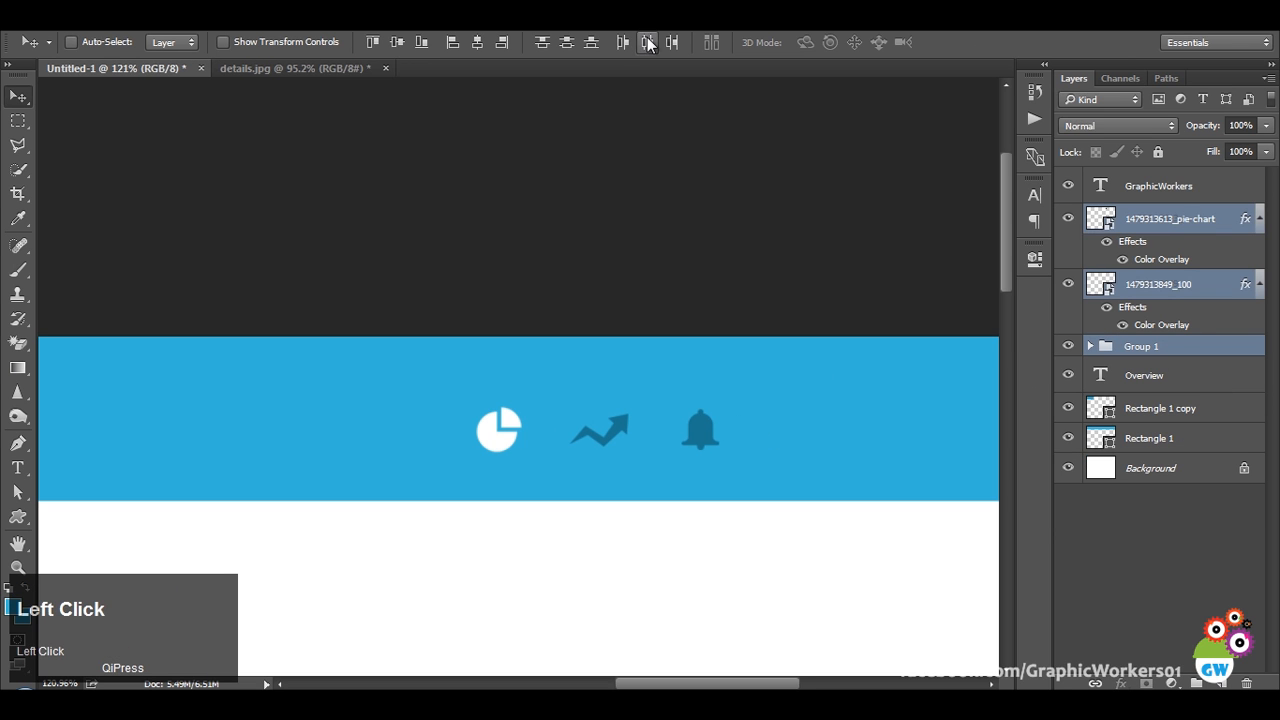
pyautogui.keyDown('ctrl'); pyautogui.keyDown('alt'); pyautogui.scroll(-3, 713, 392); pyautogui.keyUp('alt'); pyautogui.keyUp('ctrl')
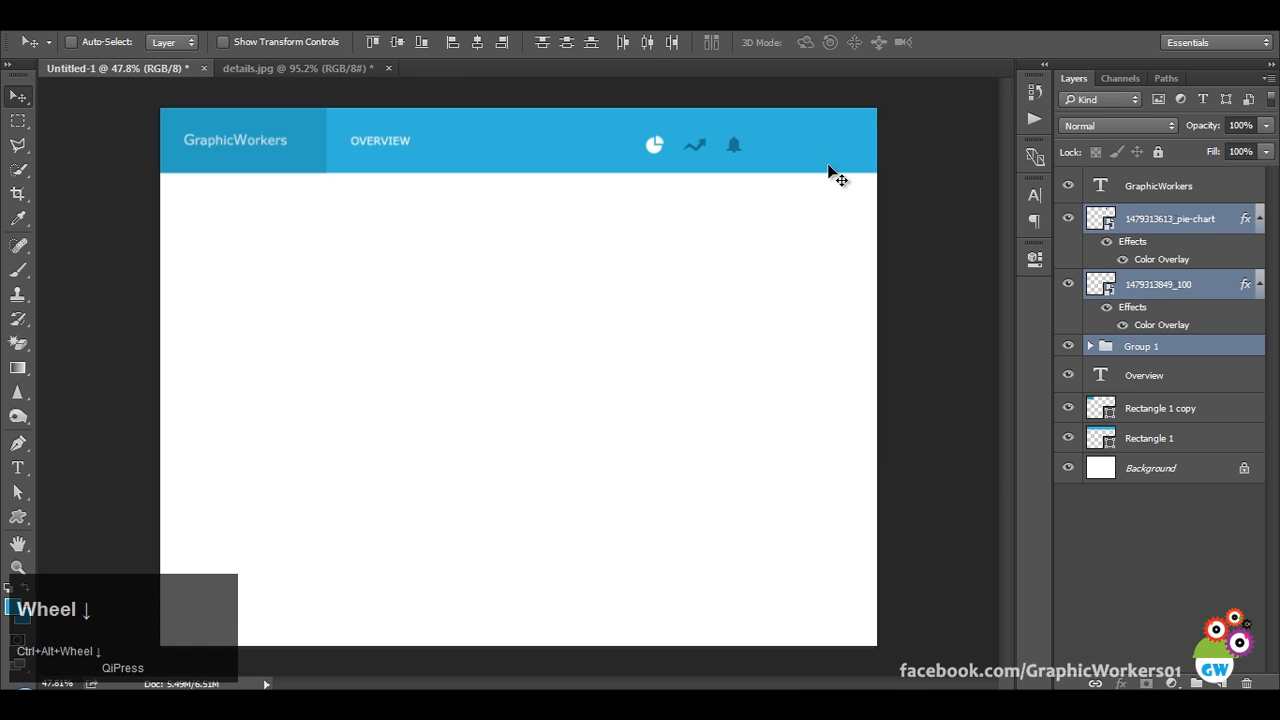
pyautogui.click(267, 68)
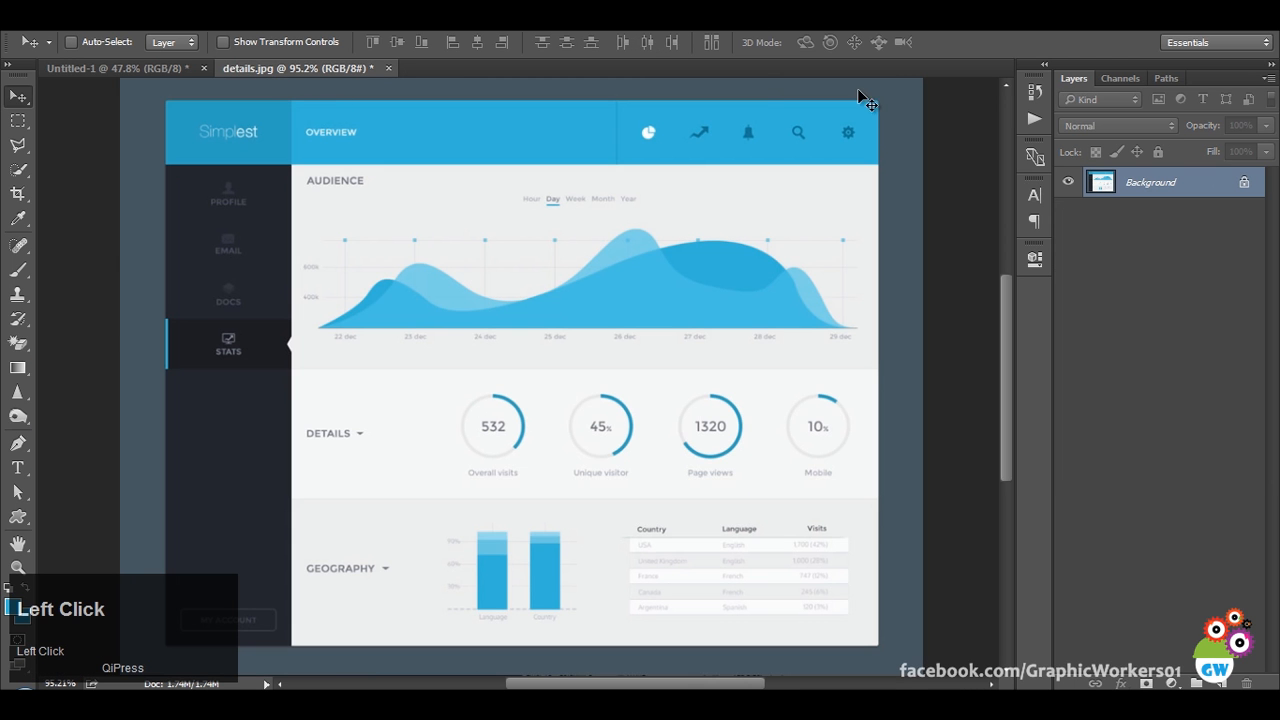
pyautogui.click(117, 66)
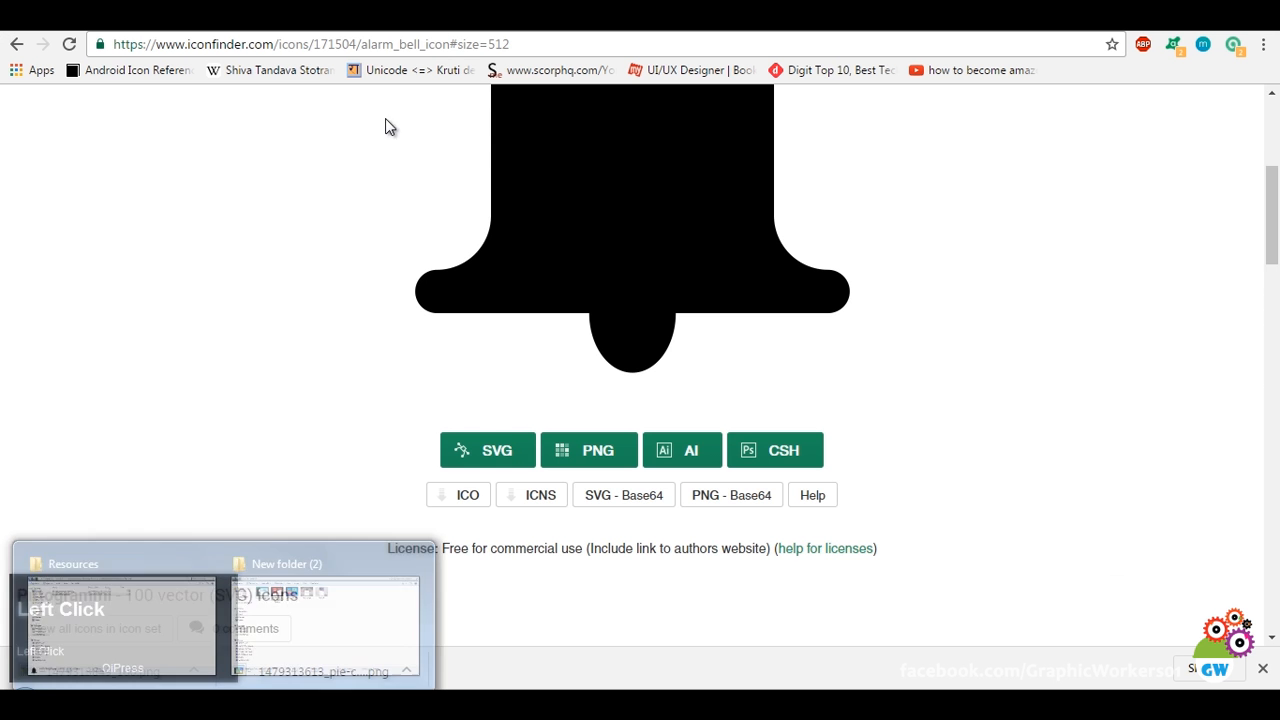
# Switch to Iconfinder, search for "search" and limit the results to free icons.
pyautogui.scroll(3, 386, 126)
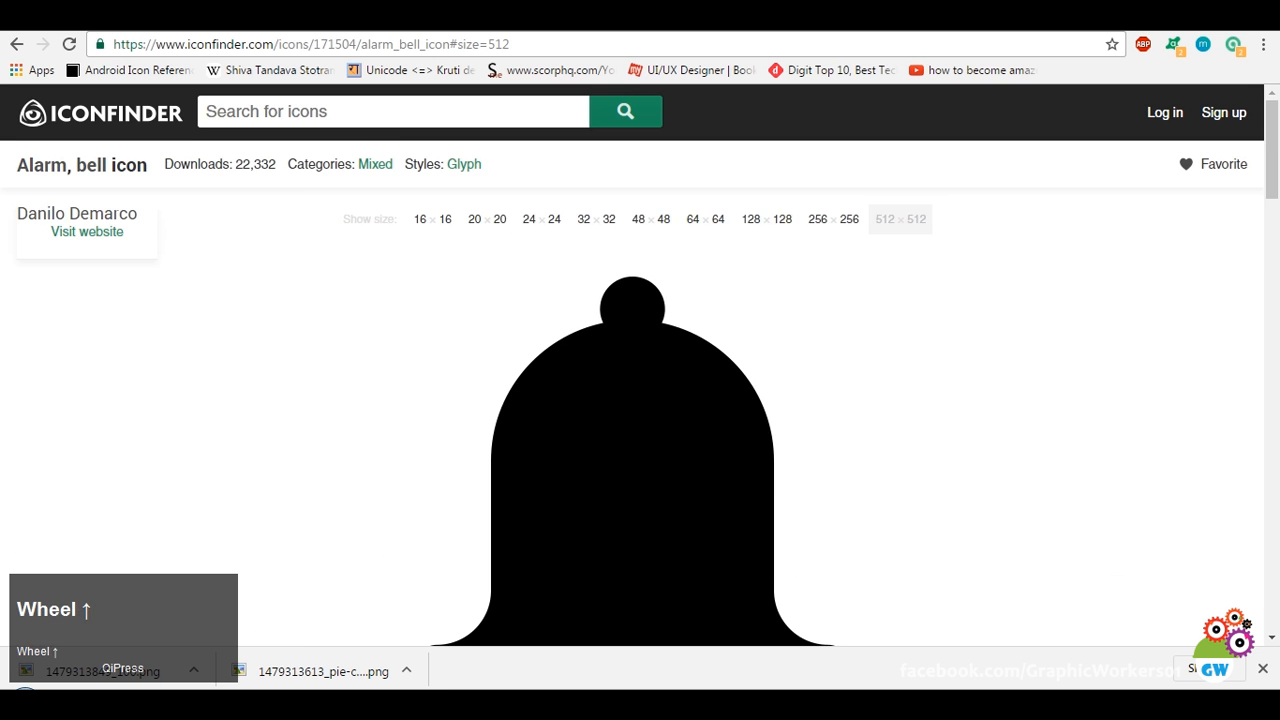
pyautogui.click(316, 117)
pyautogui.write('search')
pyautogui.press('Return')
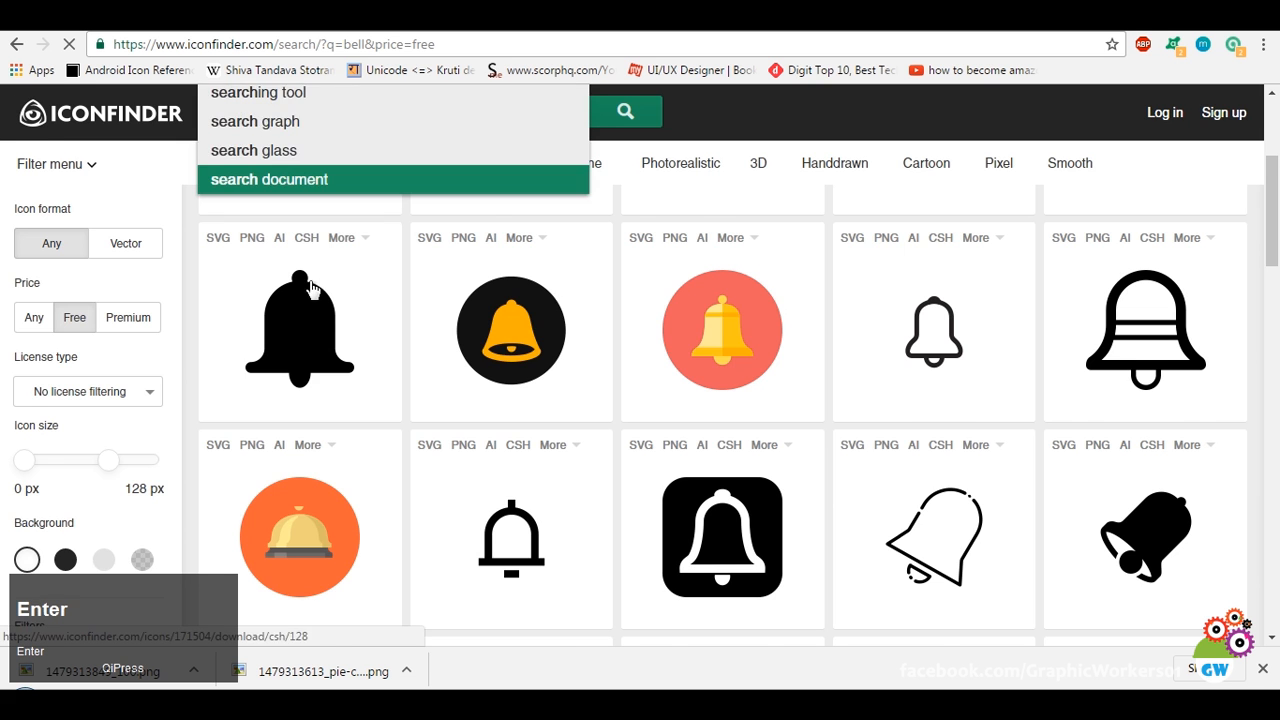
pyautogui.scroll(2, 350, 335)
pyautogui.click(625, 150)
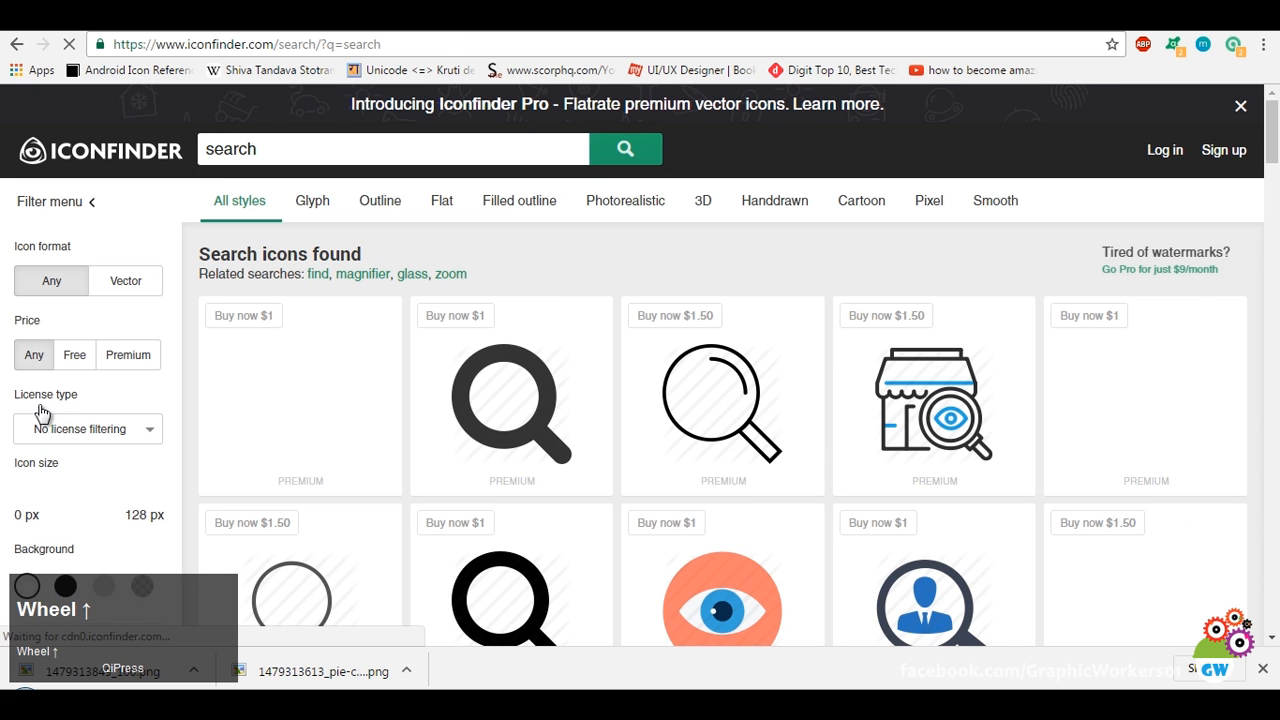
pyautogui.click(72, 360)
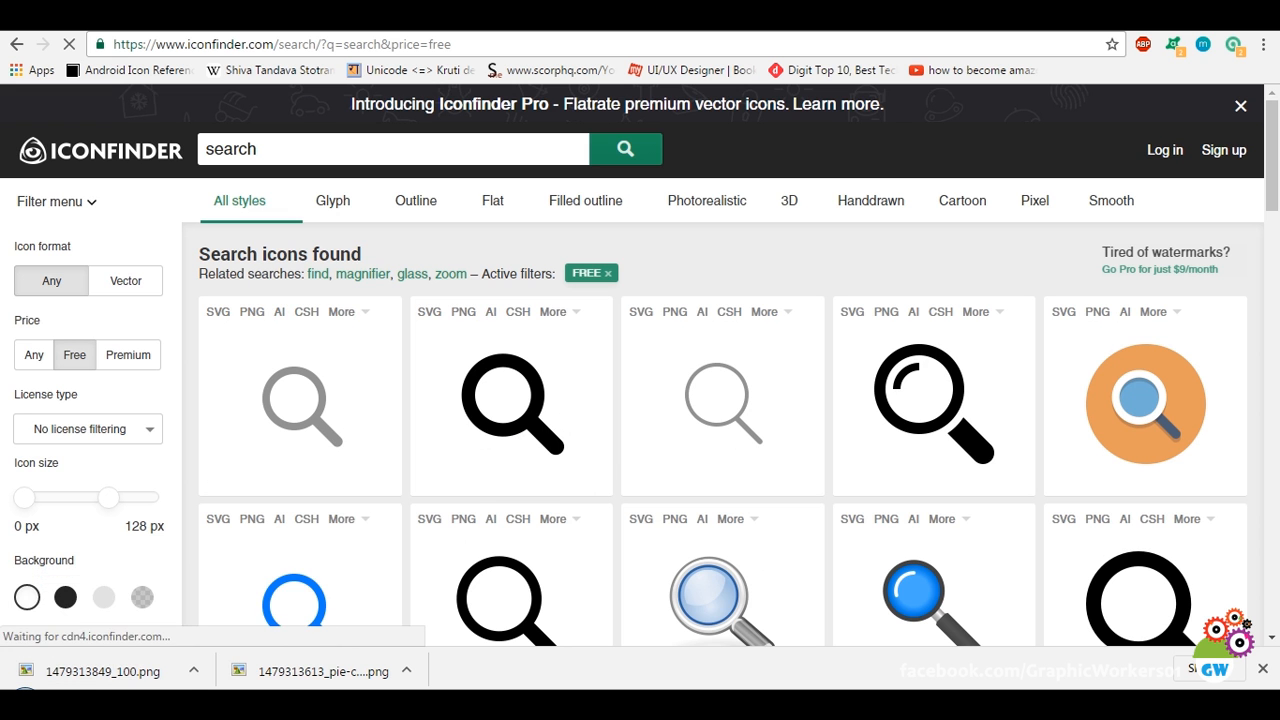
# Open the bold black magnifying glass icon and compare its style with the search icon in details.jpg.
pyautogui.click(505, 437)
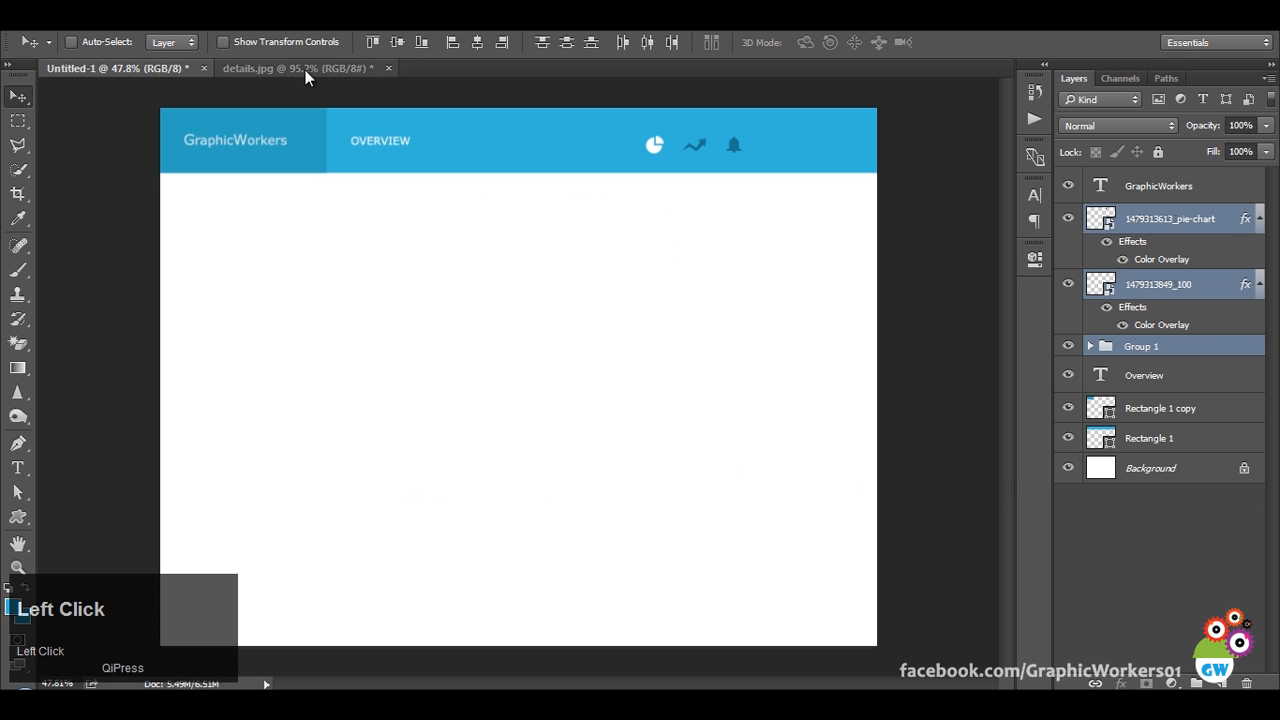
pyautogui.click(305, 70)
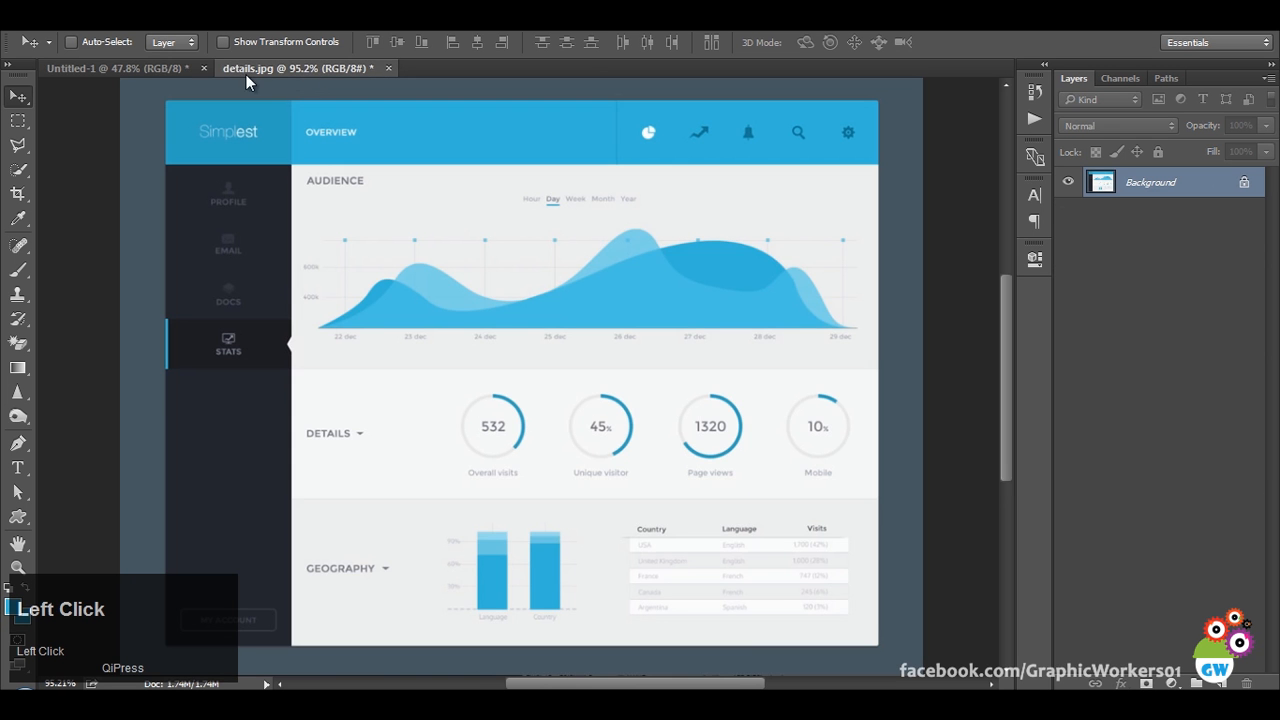
pyautogui.click(135, 72)
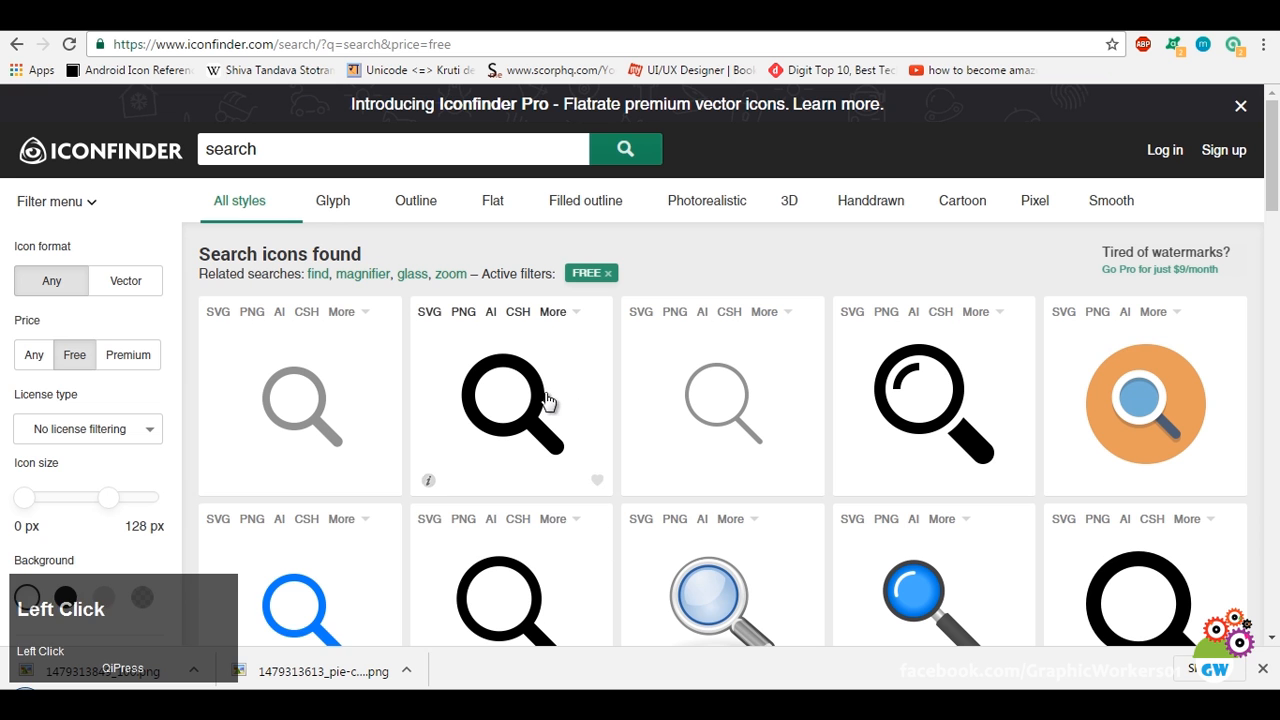
# Search Iconfinder for "settings" from the icon results page.
pyautogui.click(302, 148)
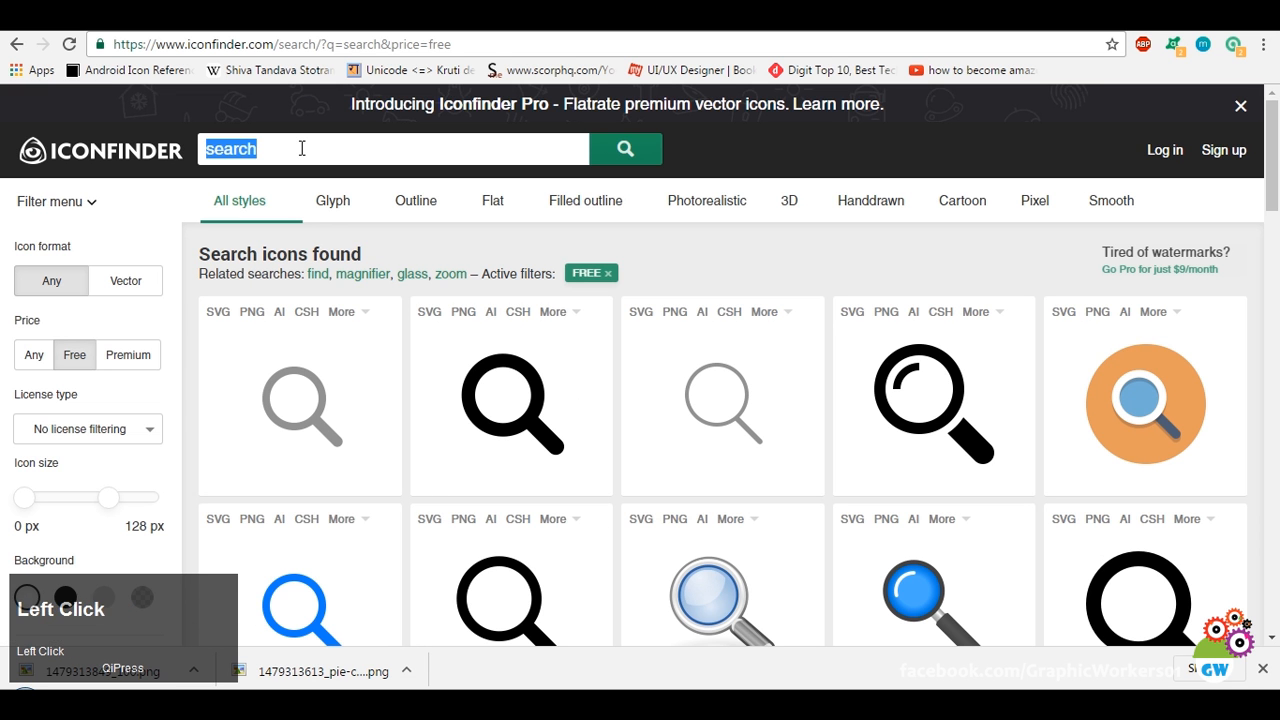
pyautogui.write('settin')
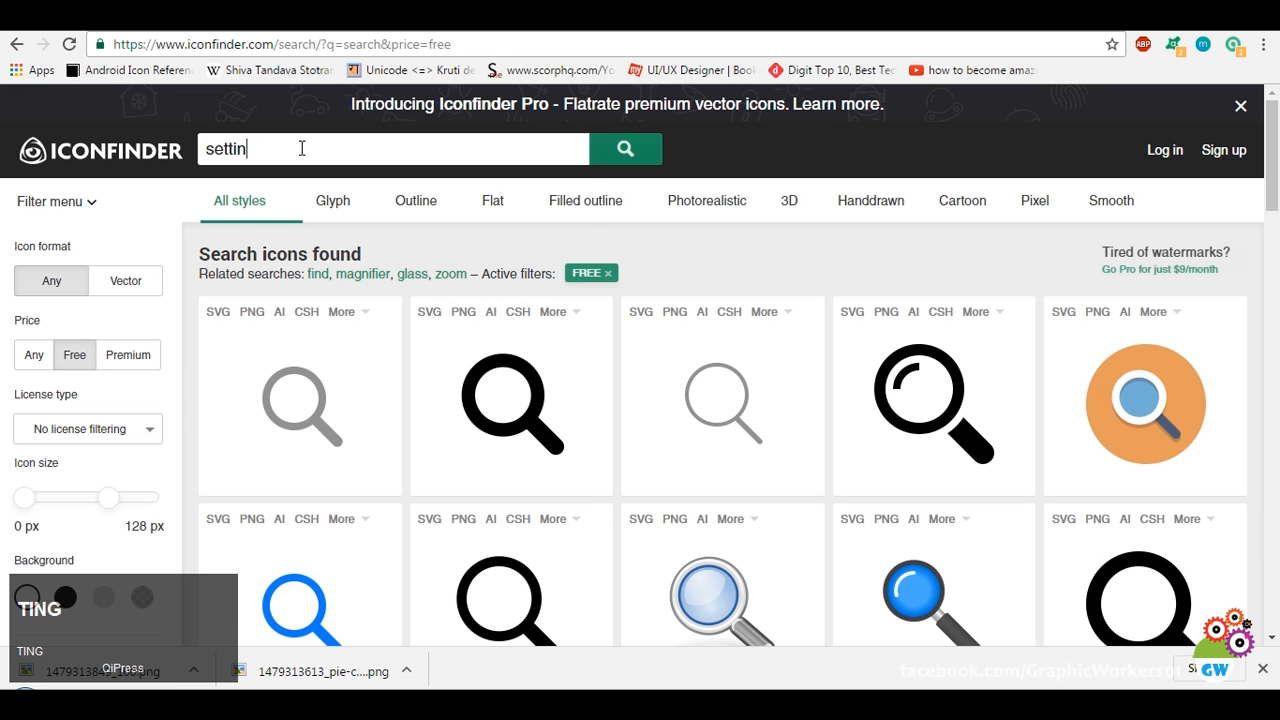
pyautogui.write('gs')
pyautogui.press('Return')
# Download the black magnifying glass icon from its Iconfinder page as a 512 × 512 PNG.
pyautogui.click(302, 148)
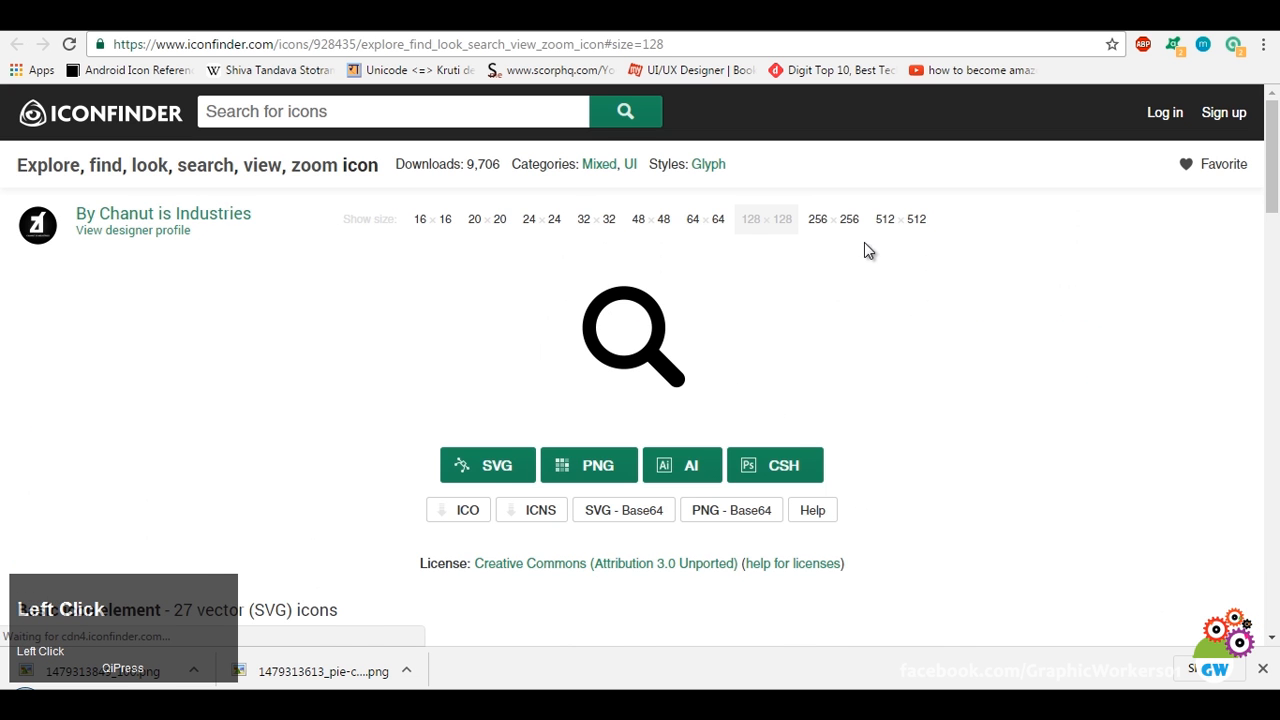
pyautogui.click(912, 222)
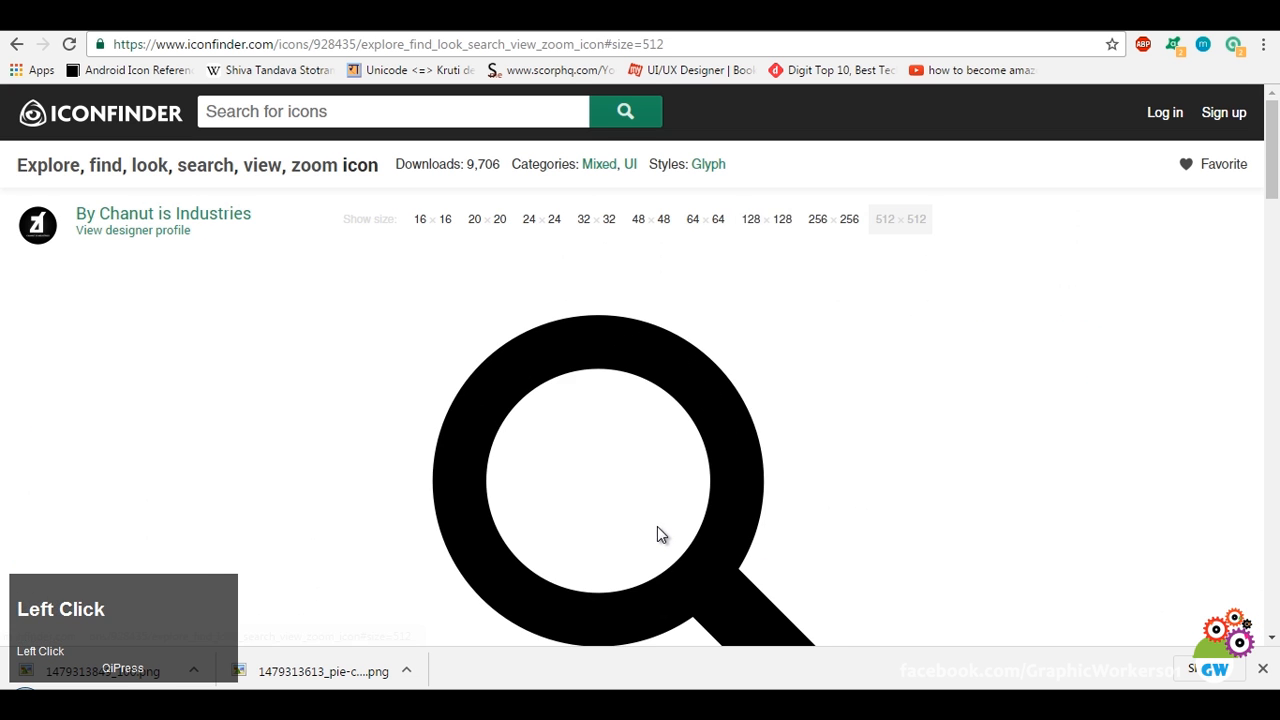
pyautogui.scroll(-3, 657, 526)
pyautogui.click(818, 456)
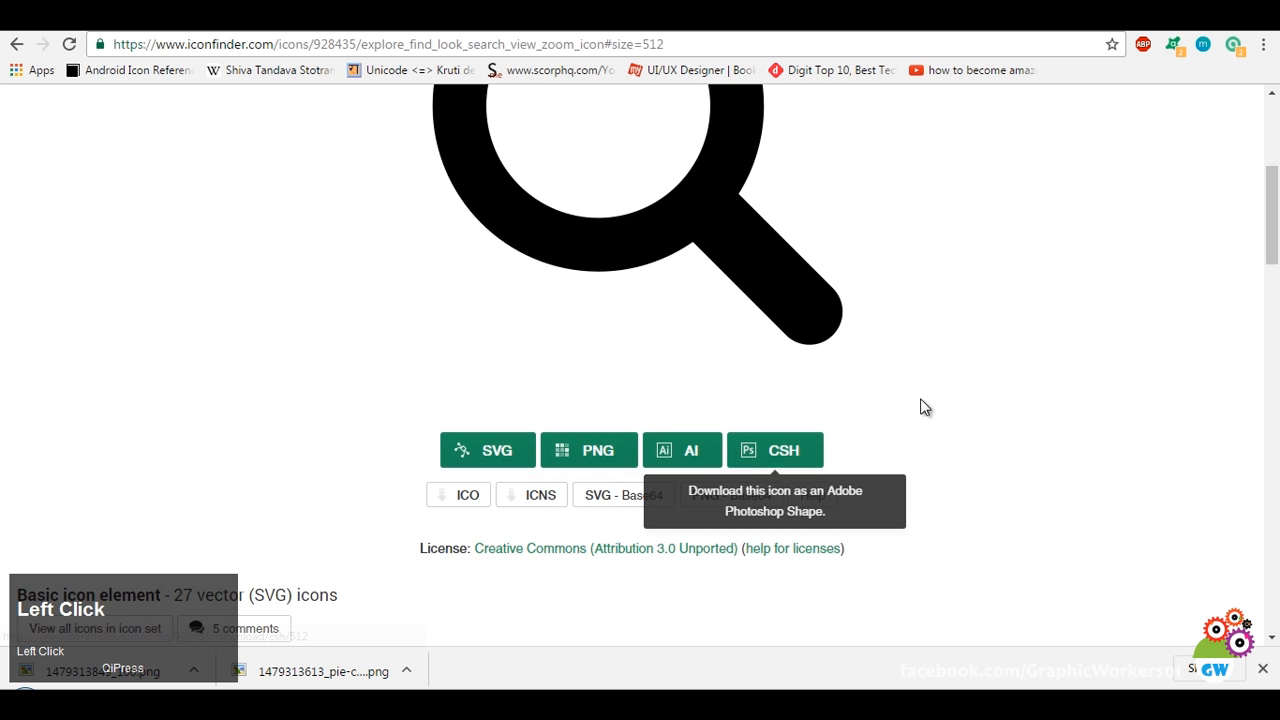
pyautogui.scroll(4, 848, 419)
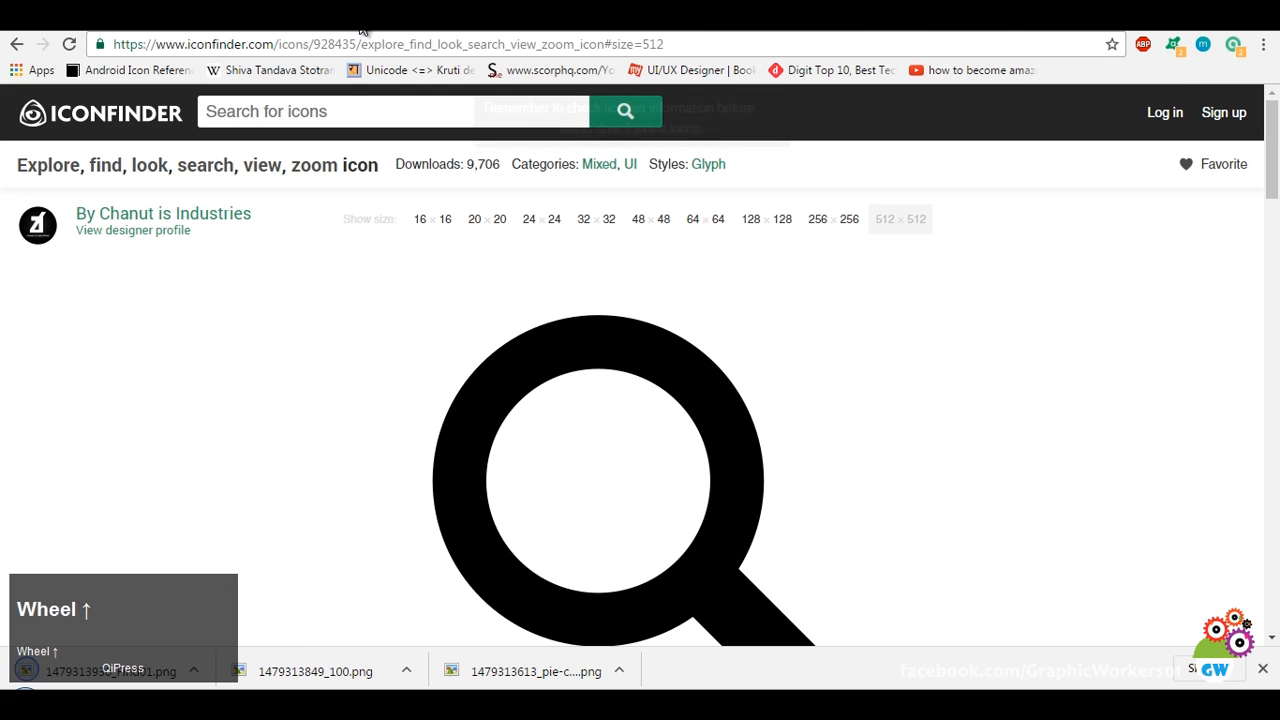
# Show the downloaded magnifying glass PNG in its folder and move it into the project's Resources folder.
pyautogui.click(197, 672)
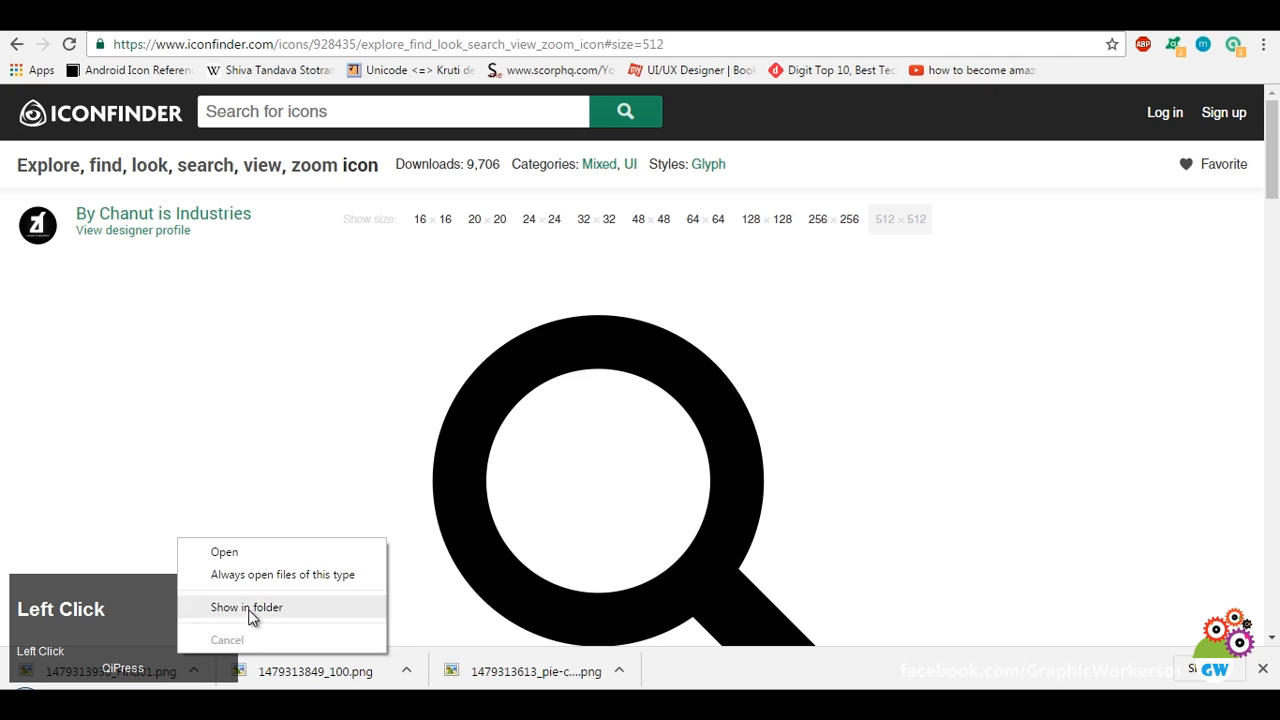
pyautogui.click(249, 607)
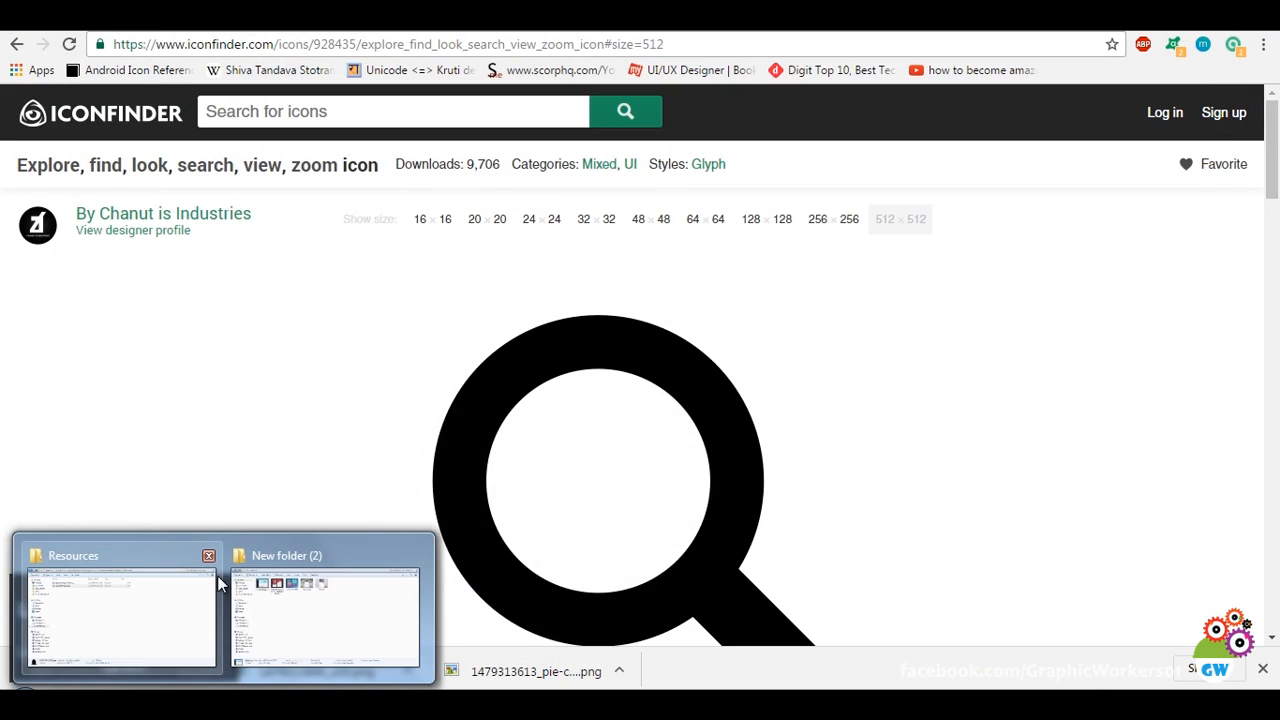
pyautogui.click(171, 586)
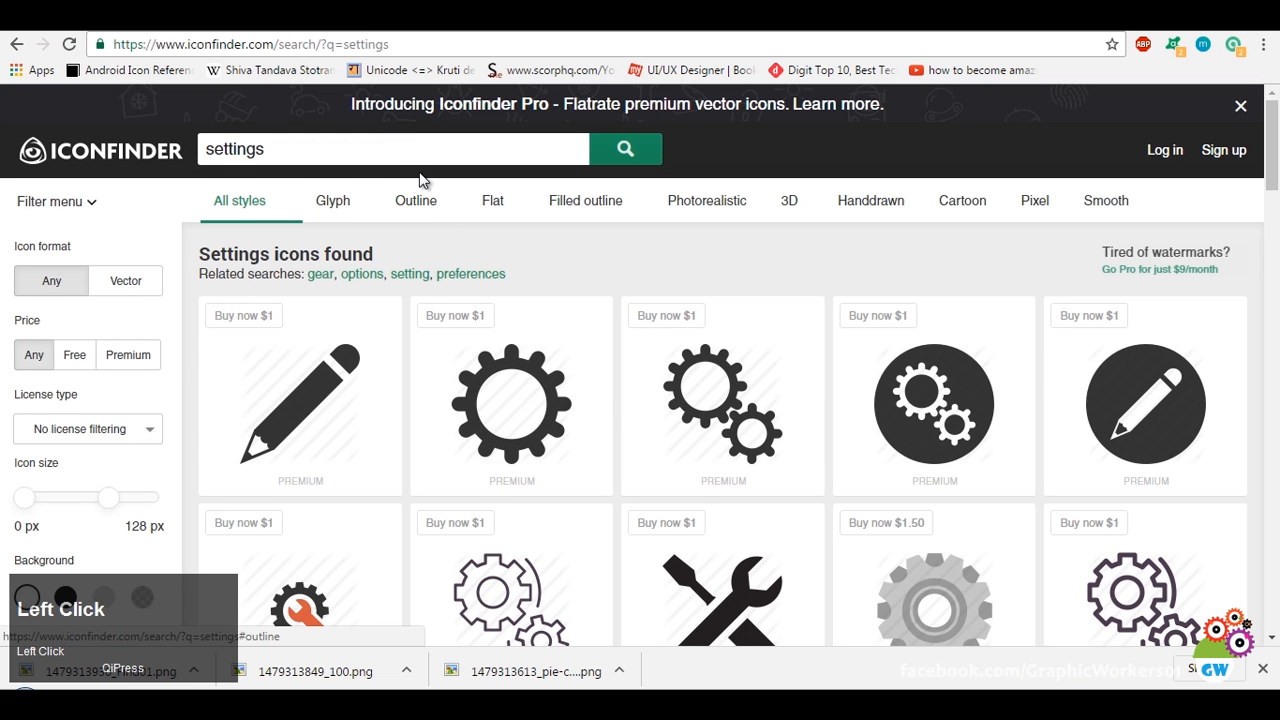
# Limit the "settings" results to free icons and open the solid black six-tooth gear icon.
pyautogui.scroll(-1, 306, 443)
pyautogui.click(75, 320)
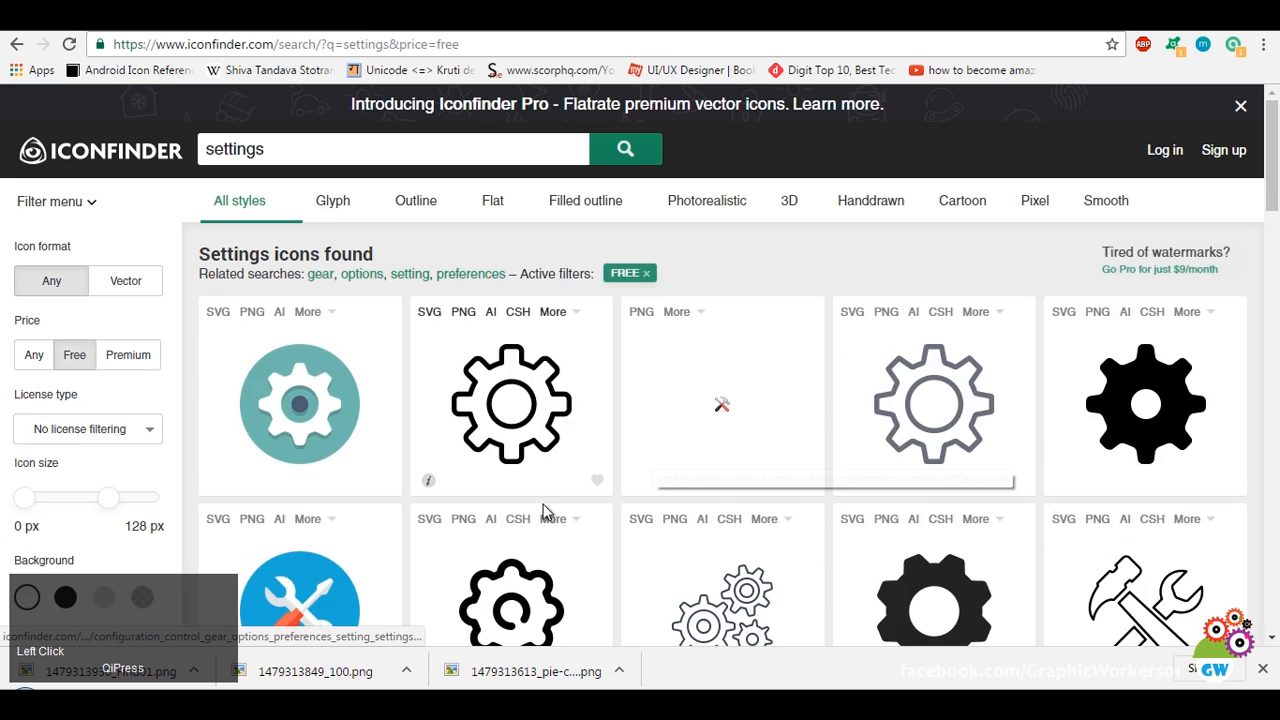
pyautogui.scroll(-2, 521, 497)
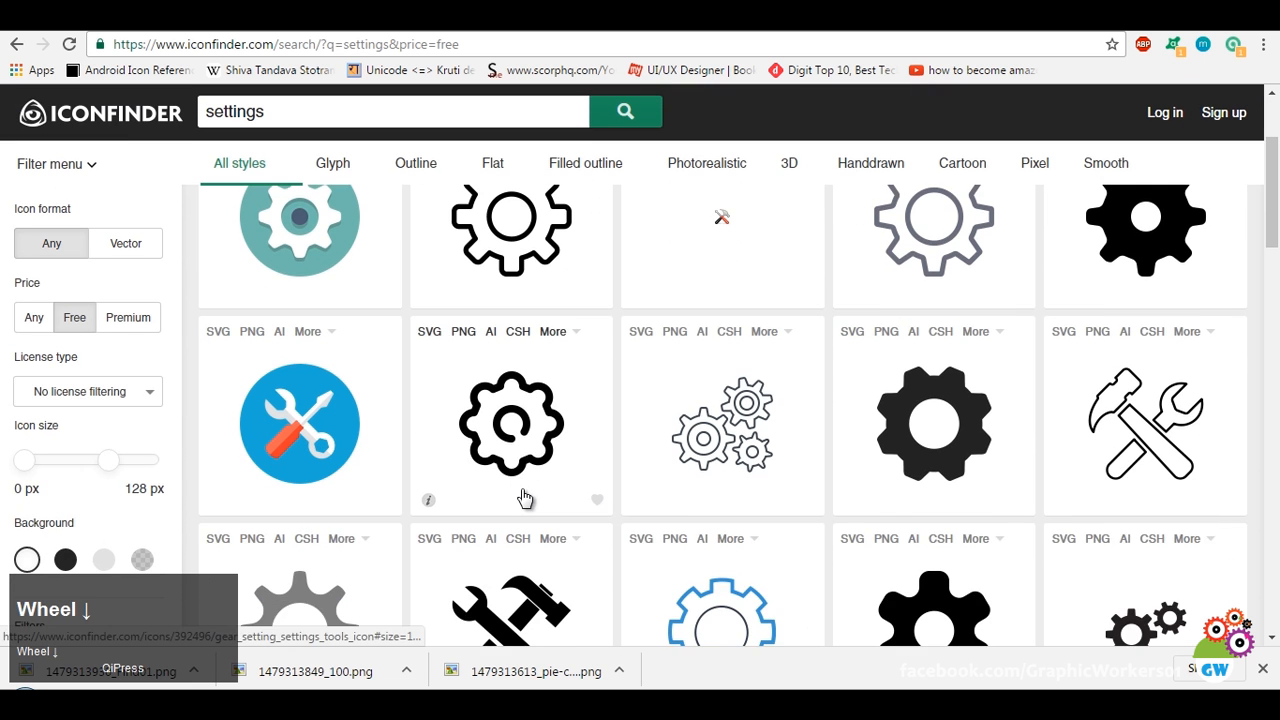
pyautogui.scroll(-3, 523, 500)
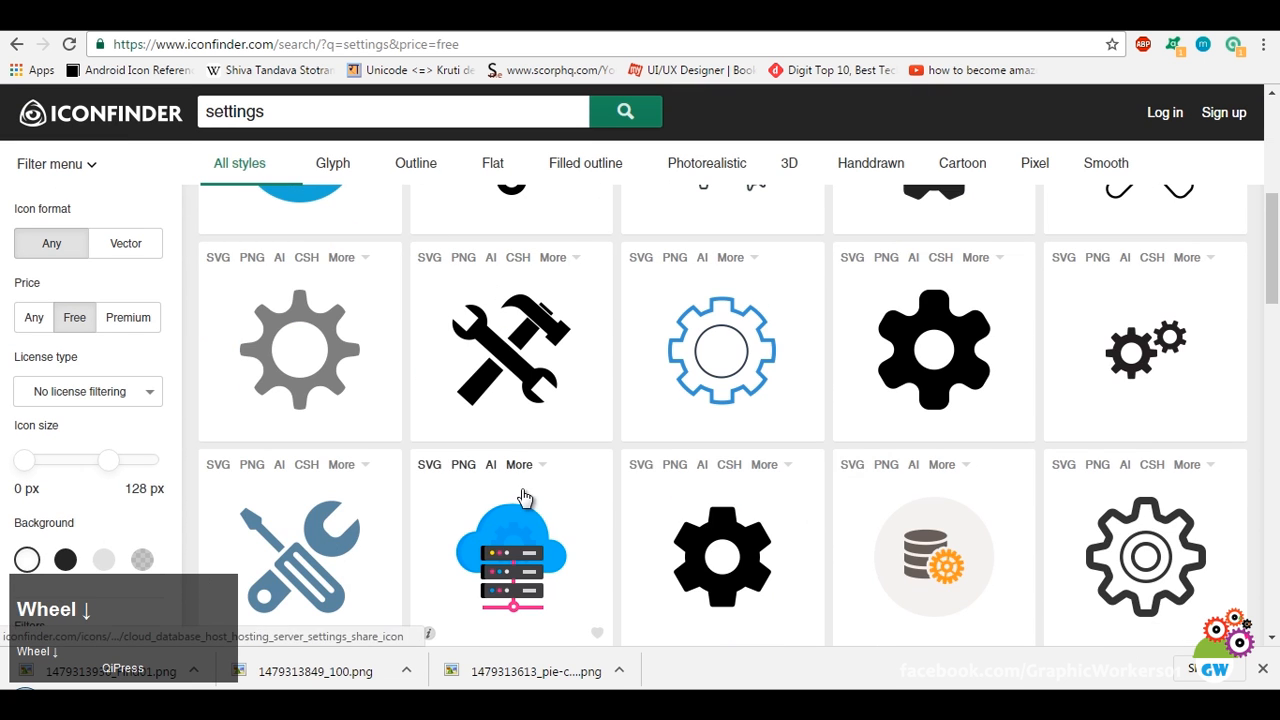
pyautogui.click(963, 403)
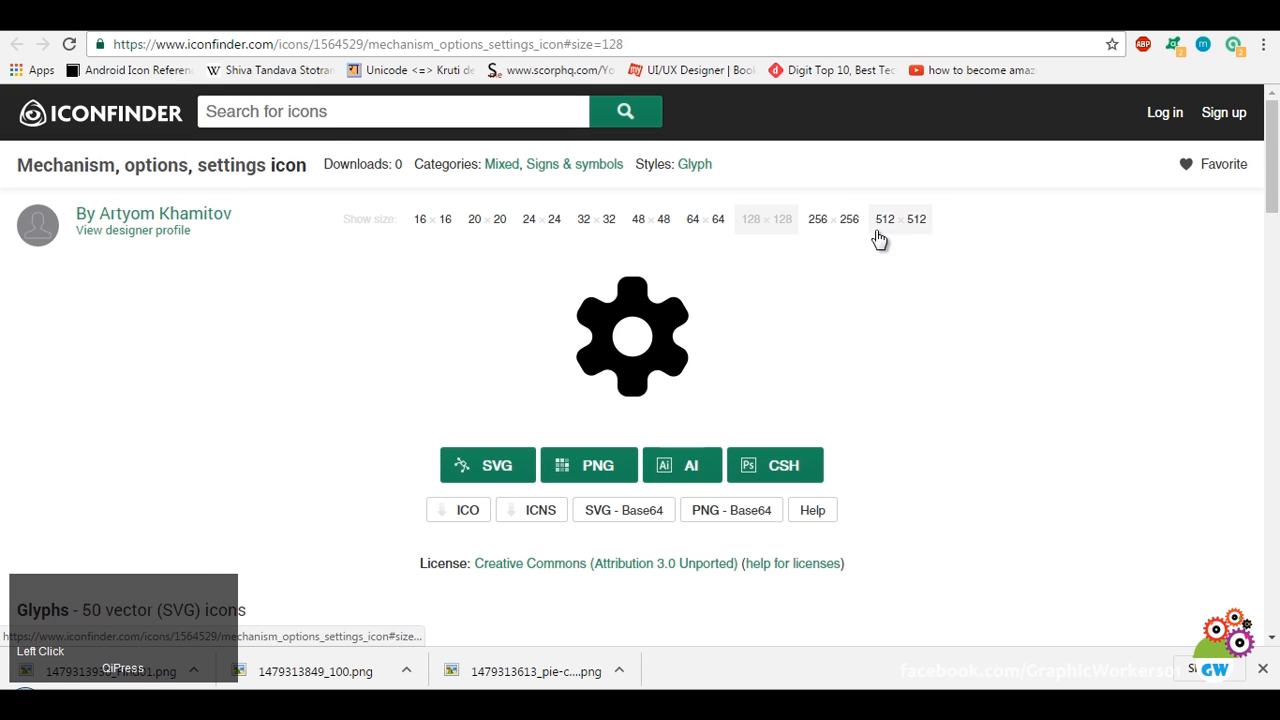
# Show the gear icon at 512 × 512 and download it as a PNG.
pyautogui.click(886, 220)
pyautogui.scroll(-2, 690, 480)
pyautogui.scroll(-1, 674, 535)
pyautogui.click(620, 540)
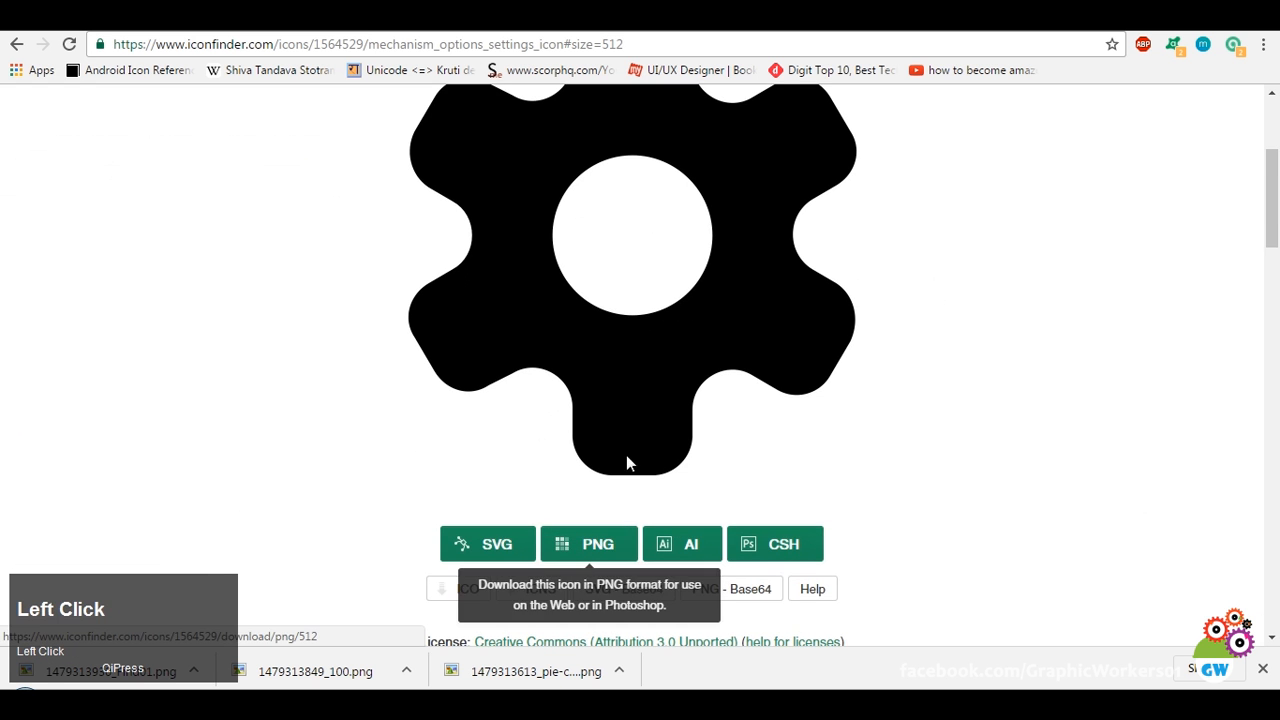
# Cut the downloaded gear PNG from its folder and paste it into the project's Resources folder.
pyautogui.click(200, 671)
pyautogui.click(243, 609)
pyautogui.hotkey('ctrl', 'x')
pyautogui.click(1256, 10)
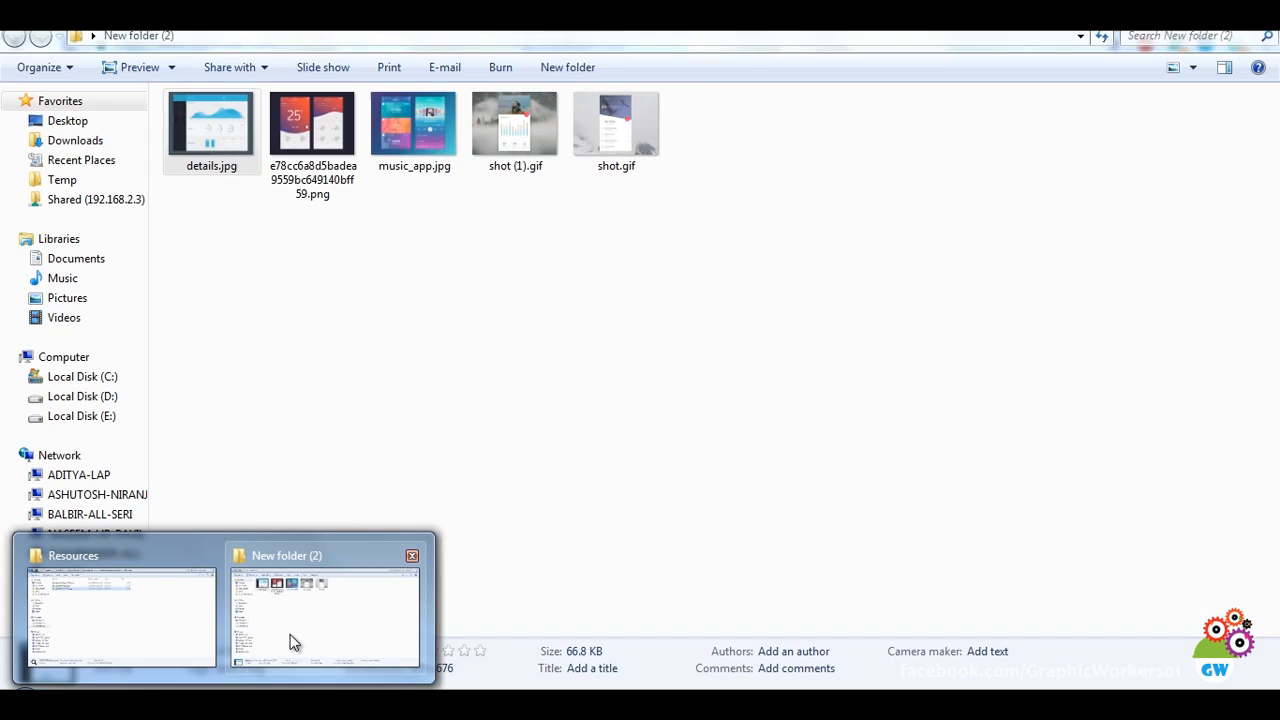
pyautogui.click(114, 614)
pyautogui.hotkey('ctrl', 'v')
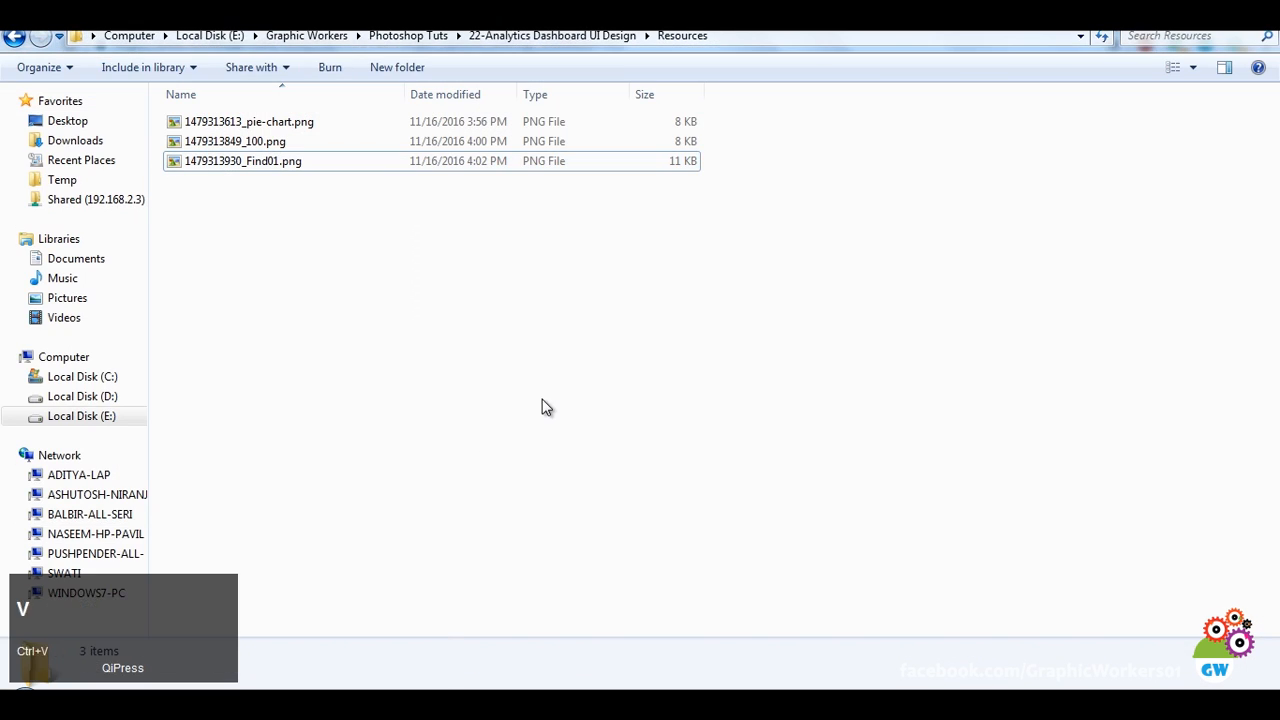
# Switch to Photoshop, place the gear and magnifying glass PNGs in the dashboard document, and scale the gear to 13.87%.
pyautogui.moveTo(259, 240); pyautogui.dragTo(241, 712)
pyautogui.moveTo(241, 665); pyautogui.dragTo(543, 454)
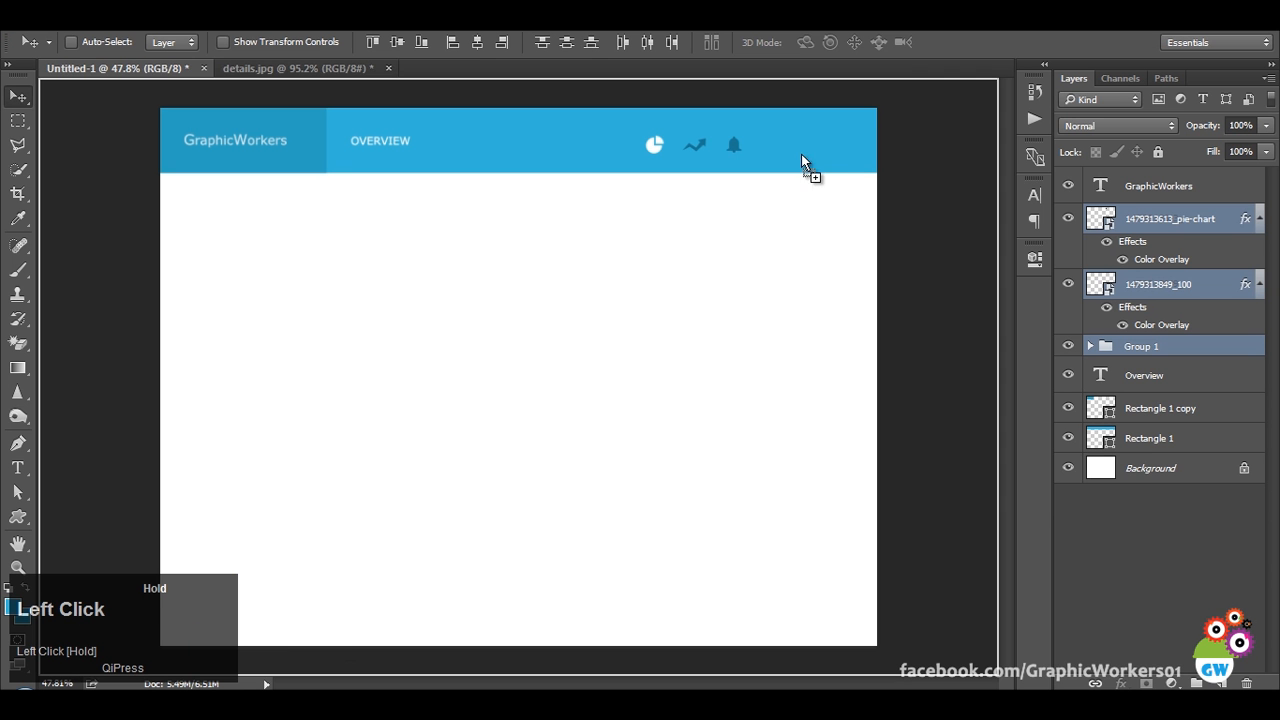
pyautogui.moveTo(793, 163); pyautogui.dragTo(798, 153)
pyautogui.moveTo(636, 489); pyautogui.dragTo(566, 371)
pyautogui.scroll(3, 531, 379)
pyautogui.scroll(3, 531, 380)
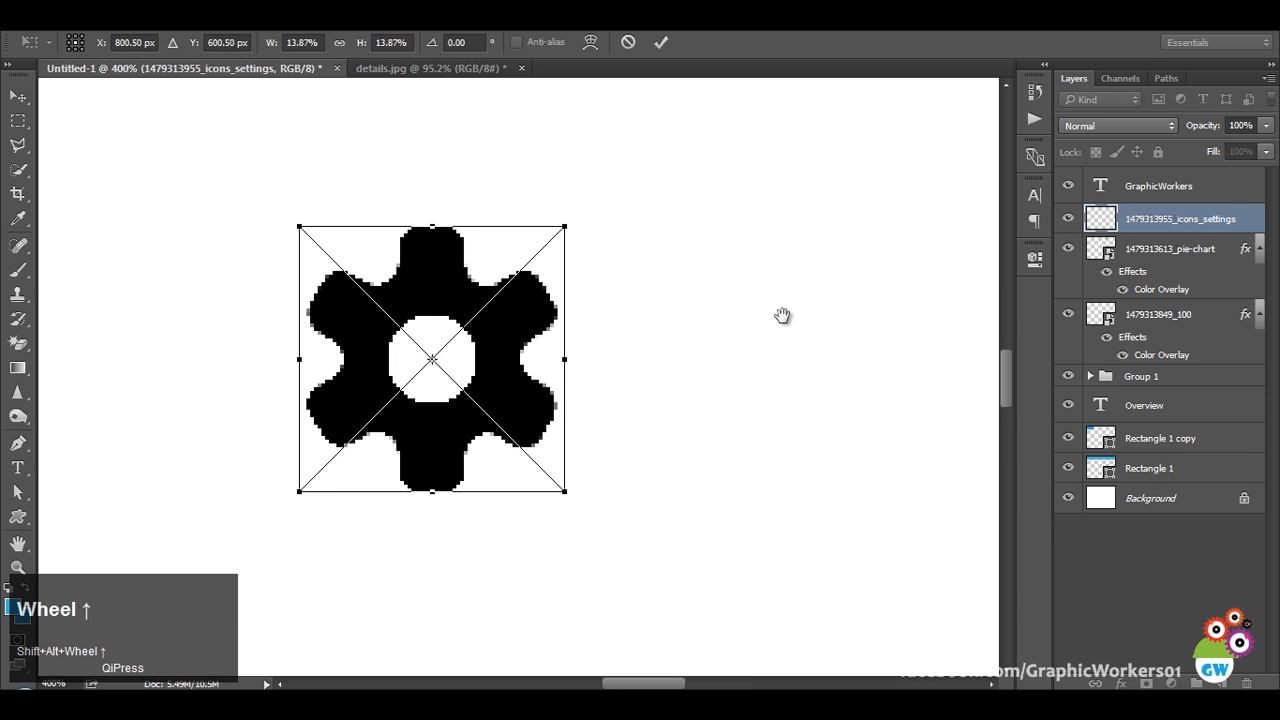
# Move the gear onto the blue header over the bell, shrink it to match the other icons, and commit the placement.
pyautogui.moveTo(849, 275); pyautogui.dragTo(689, 600)
pyautogui.scroll(-8, 680, 587)
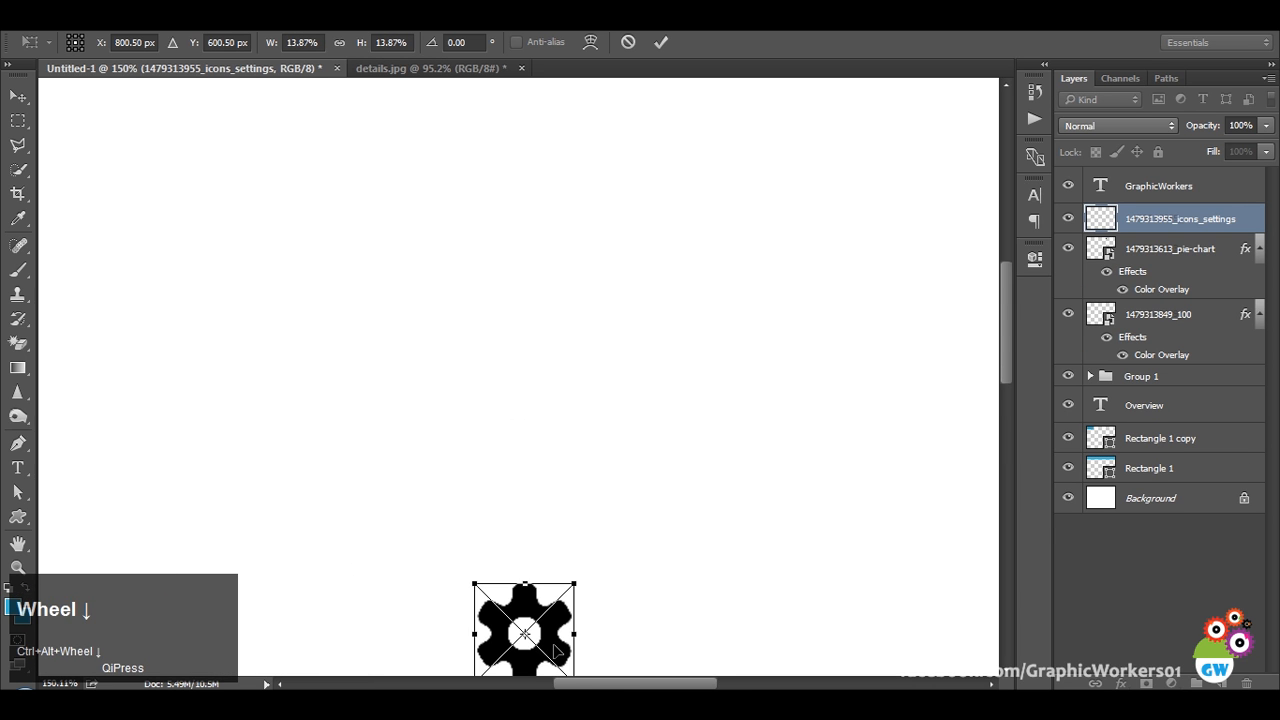
pyautogui.moveTo(555, 647); pyautogui.dragTo(978, 397)
pyautogui.moveTo(842, 482); pyautogui.dragTo(586, 523)
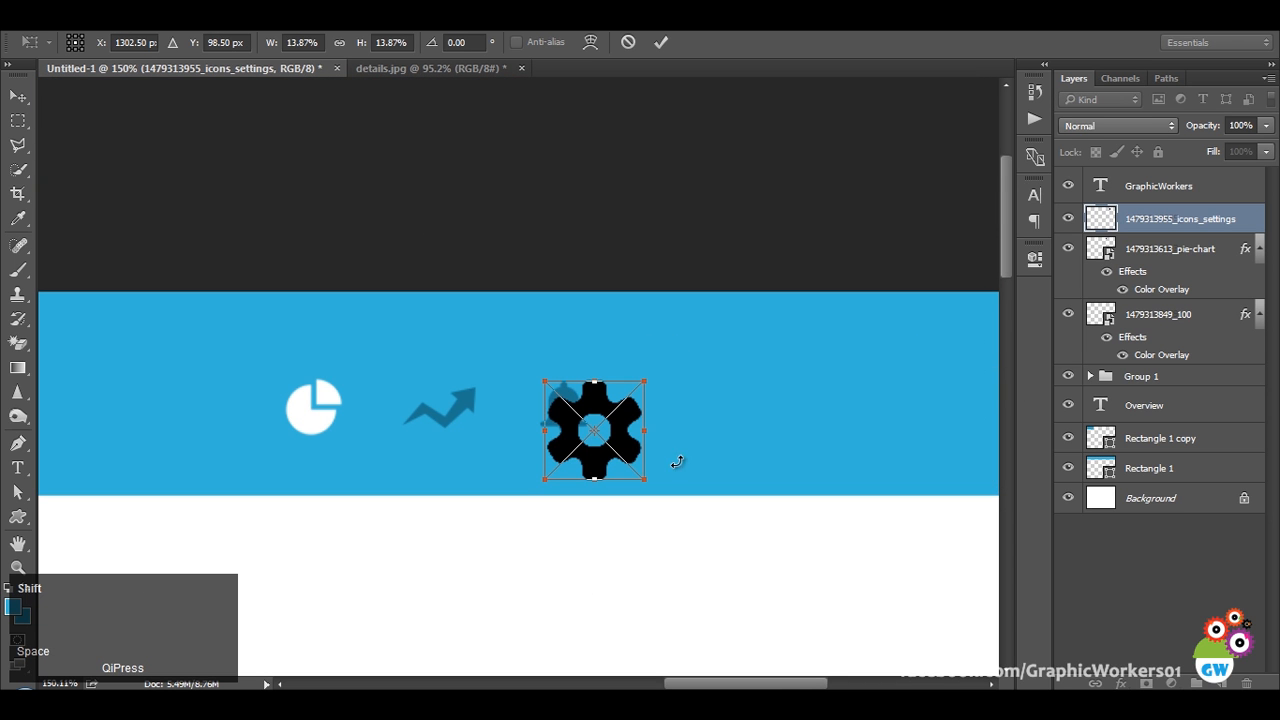
pyautogui.moveTo(650, 473); pyautogui.dragTo(616, 421)
pyautogui.press('Return')
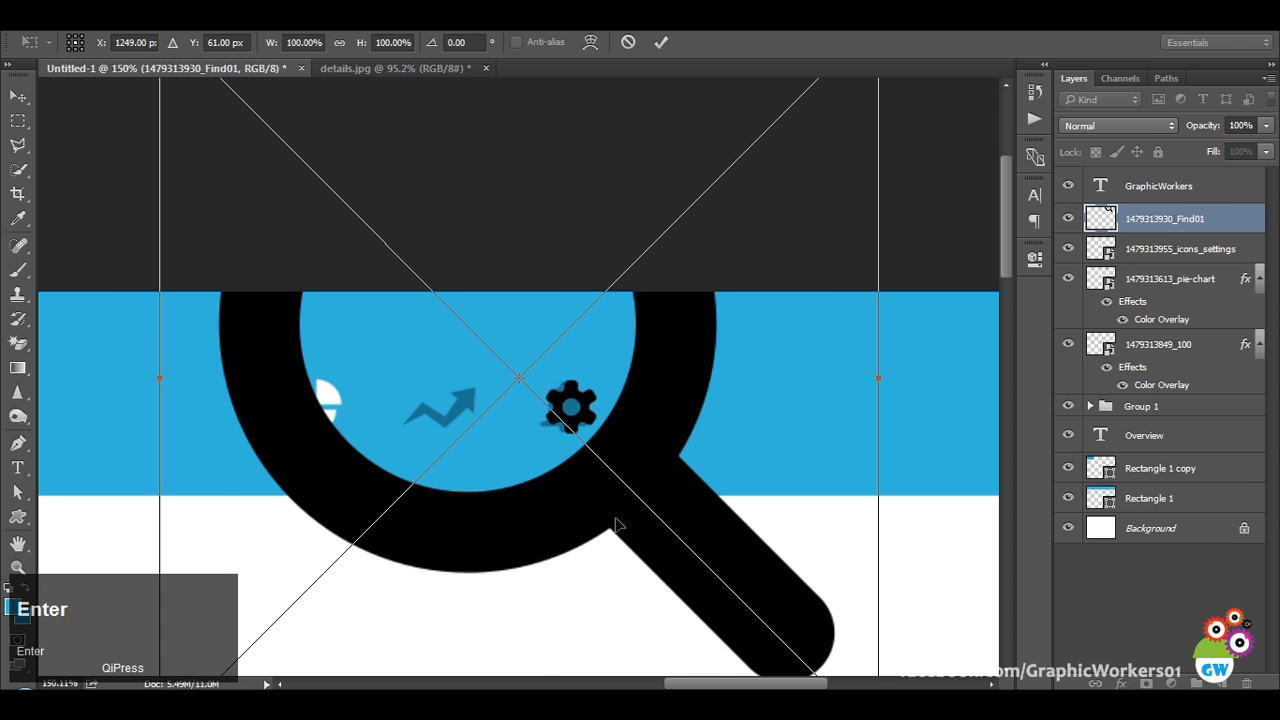
# Shrink the magnifying glass to header-icon size beside the bell and move the gear to the far side of it.
pyautogui.scroll(-3, 859, 661)
pyautogui.moveTo(867, 637); pyautogui.dragTo(703, 474)
pyautogui.scroll(4, 644, 430)
pyautogui.click(661, 42)
pyautogui.scroll(-4, 768, 469)
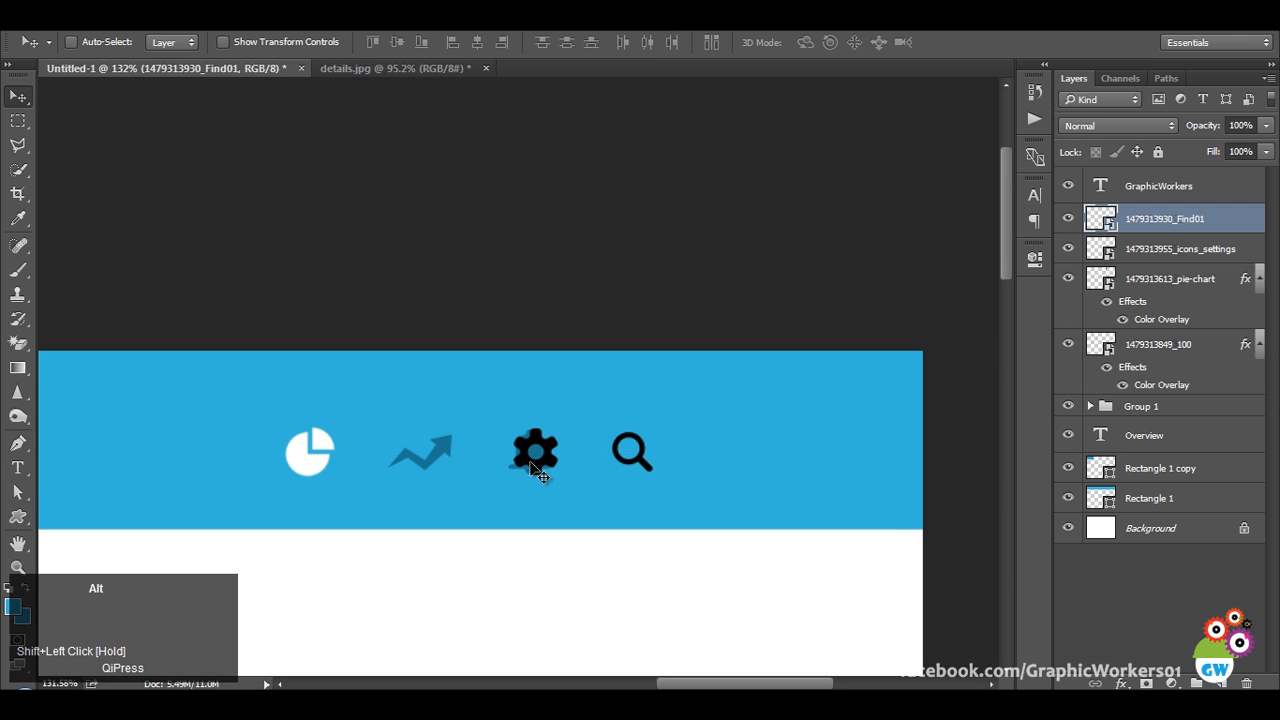
pyautogui.moveTo(548, 467); pyautogui.dragTo(779, 481)
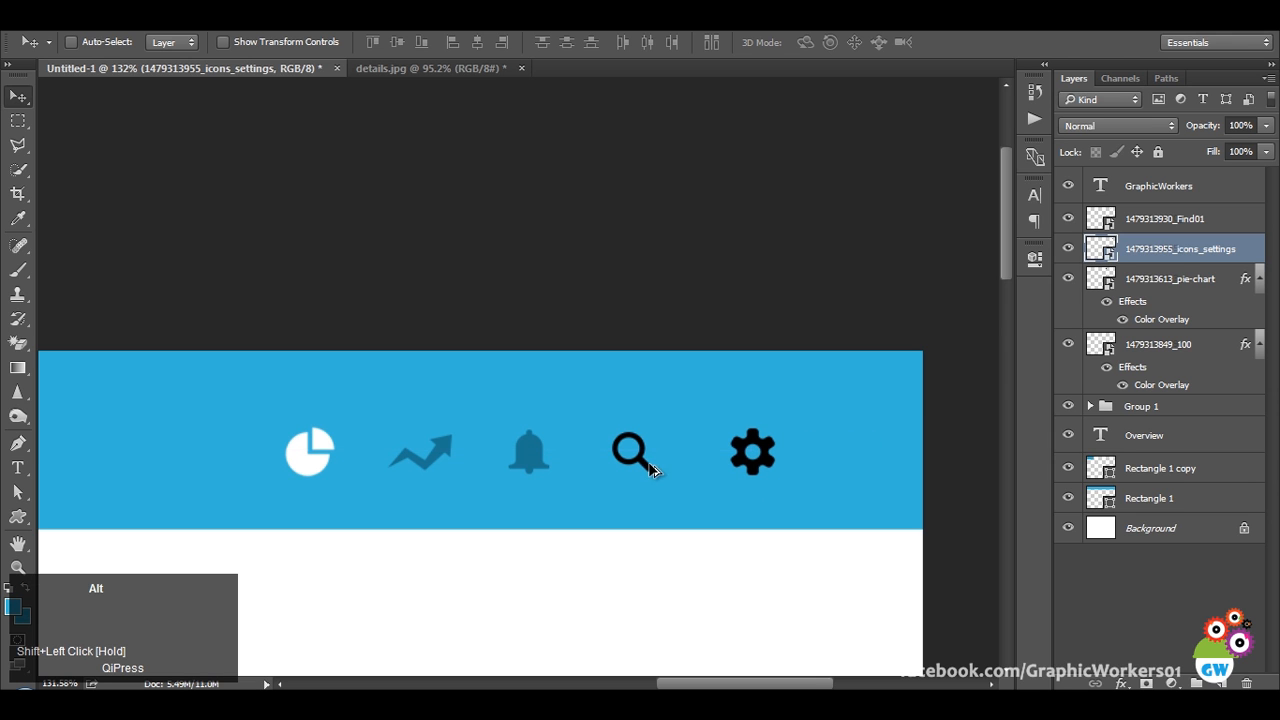
# Rename the gear icon's layer to "settings-icon".
pyautogui.doubleClick(1150, 250)
pyautogui.write('setting')
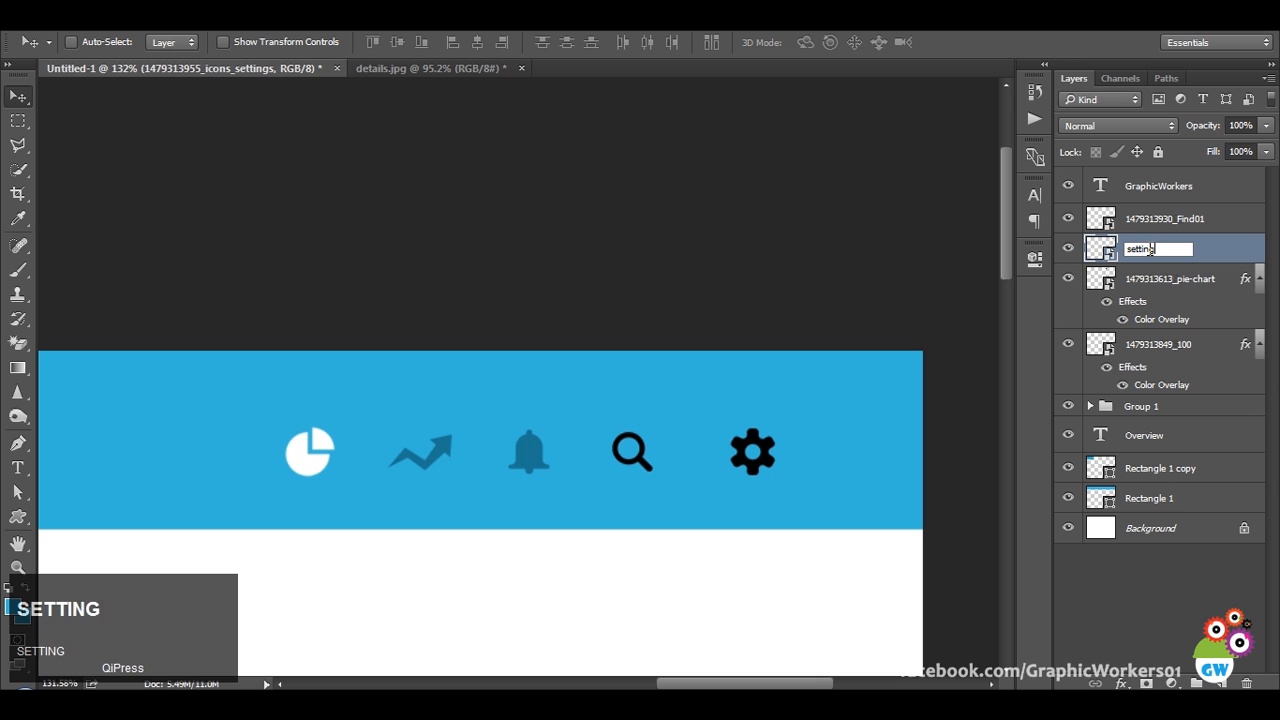
pyautogui.write('s-icon')
pyautogui.press('Return')
# Rename the pie chart icon's layer to "pie-chart-icon".
pyautogui.click(1153, 282)
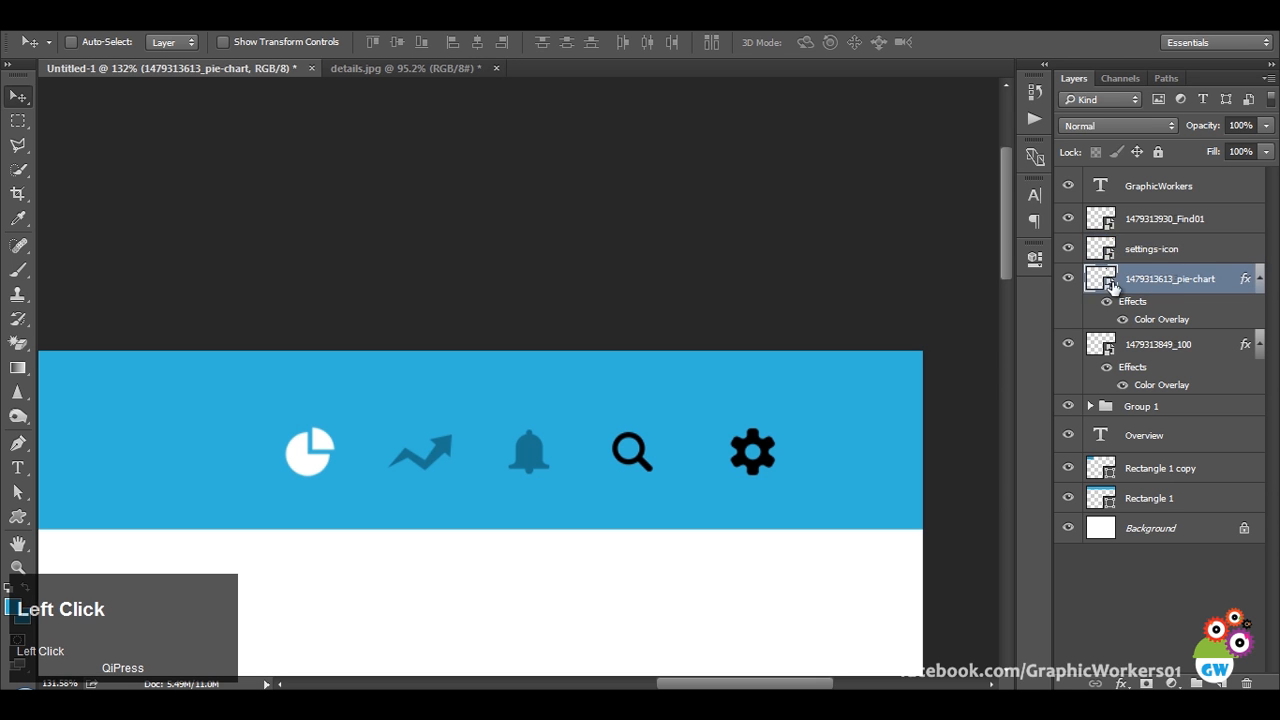
pyautogui.doubleClick(1168, 280)
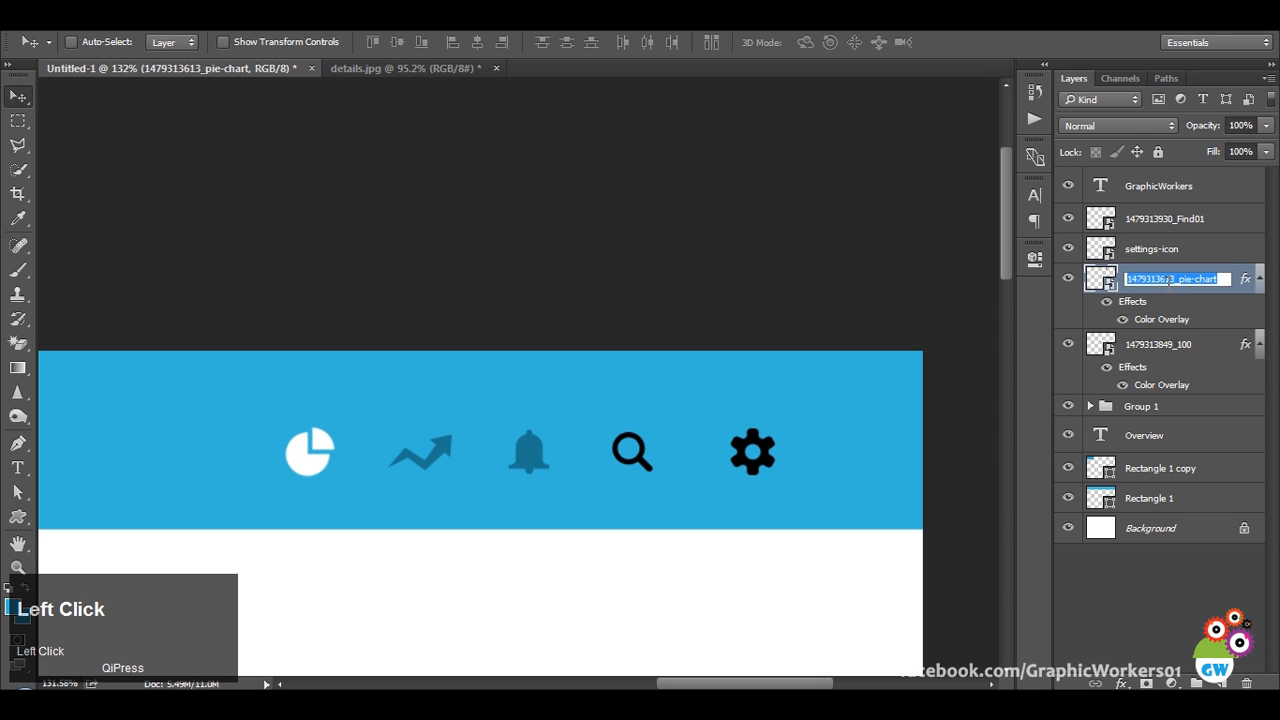
pyautogui.write('P')
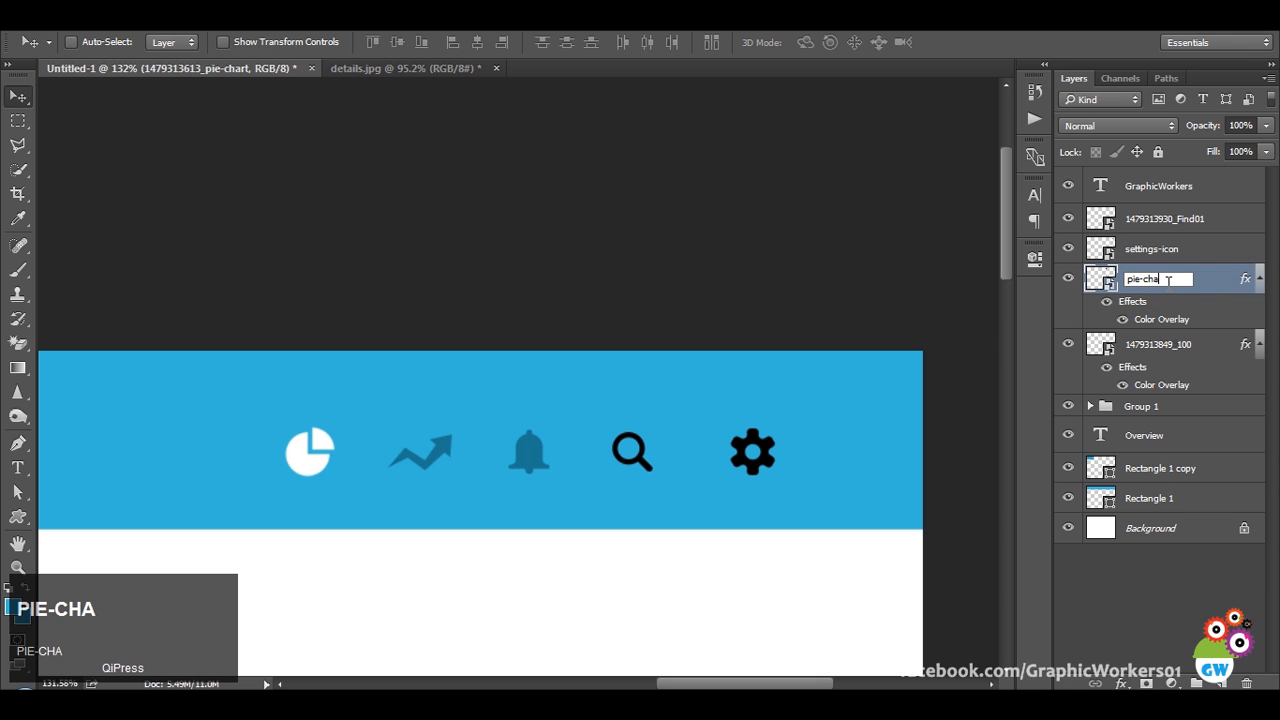
pyautogui.write('ie-chart-icon')
pyautogui.press('Return')
# Identify the bell icon's layer in the header and rename it to "notification".
pyautogui.click(1158, 346)
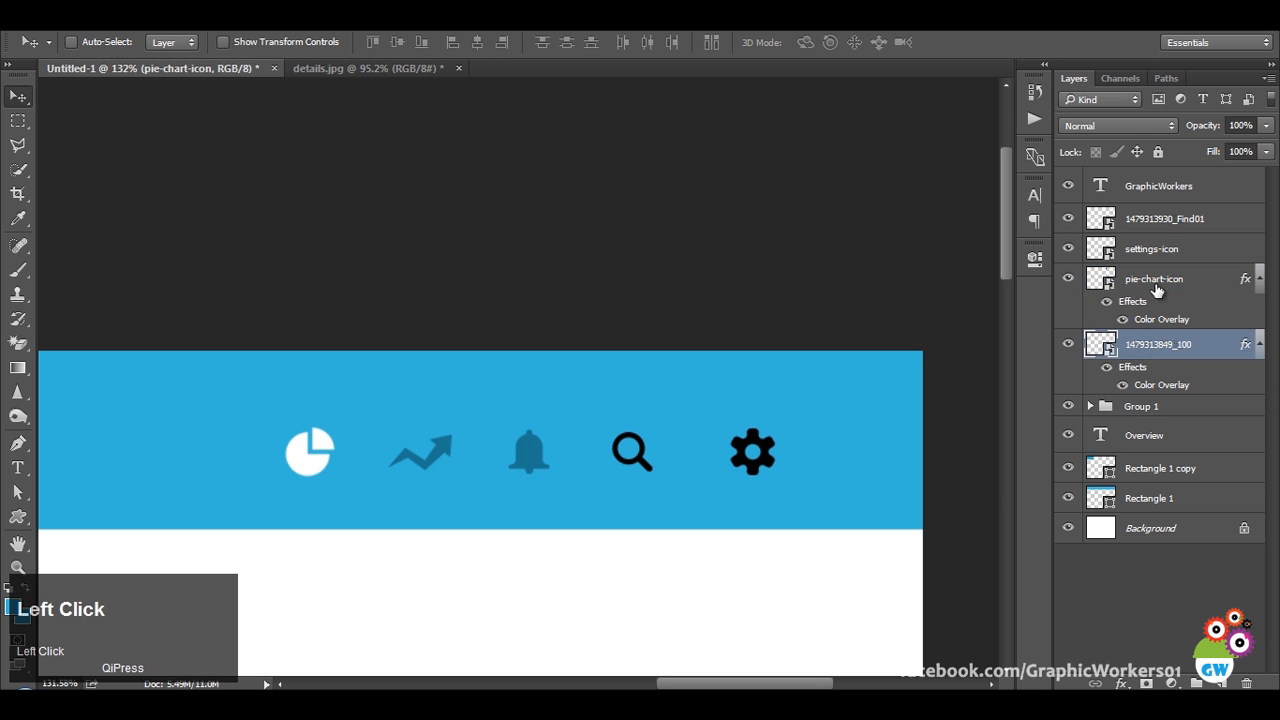
pyautogui.click(1068, 345)
pyautogui.doubleClick(1165, 345)
pyautogui.write('notification')
pyautogui.press('Return')
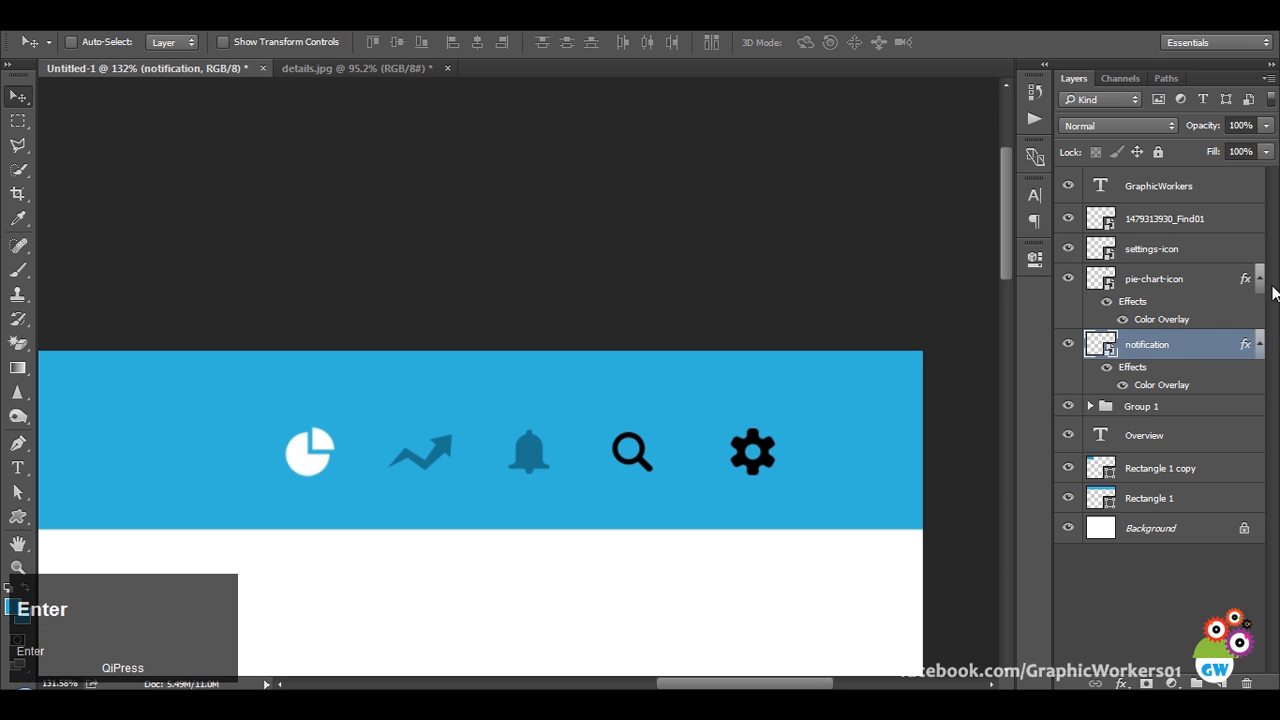
# Copy the notification layer's Color Overlay effect to the settings-icon and magnifying glass layers.
pyautogui.click(1068, 344)
pyautogui.click(1068, 344)
pyautogui.keyDown('alt'); pyautogui.click(1133, 370); pyautogui.keyUp('alt')
pyautogui.moveTo(1133, 373); pyautogui.dragTo(1170, 250)
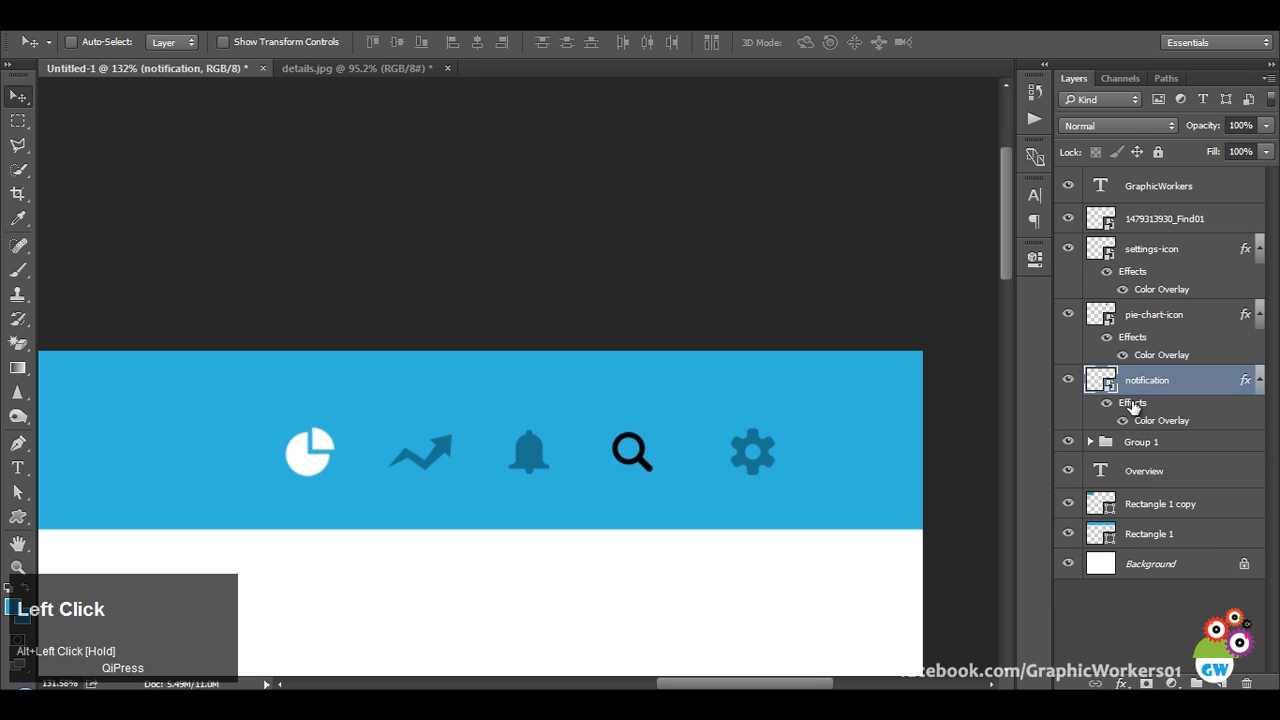
pyautogui.moveTo(1133, 413); pyautogui.dragTo(1150, 222)
# Rename the magnifying glass layer to "search-icon".
pyautogui.doubleClick(1149, 219)
pyautogui.write('search-icon')
pyautogui.press('Return')
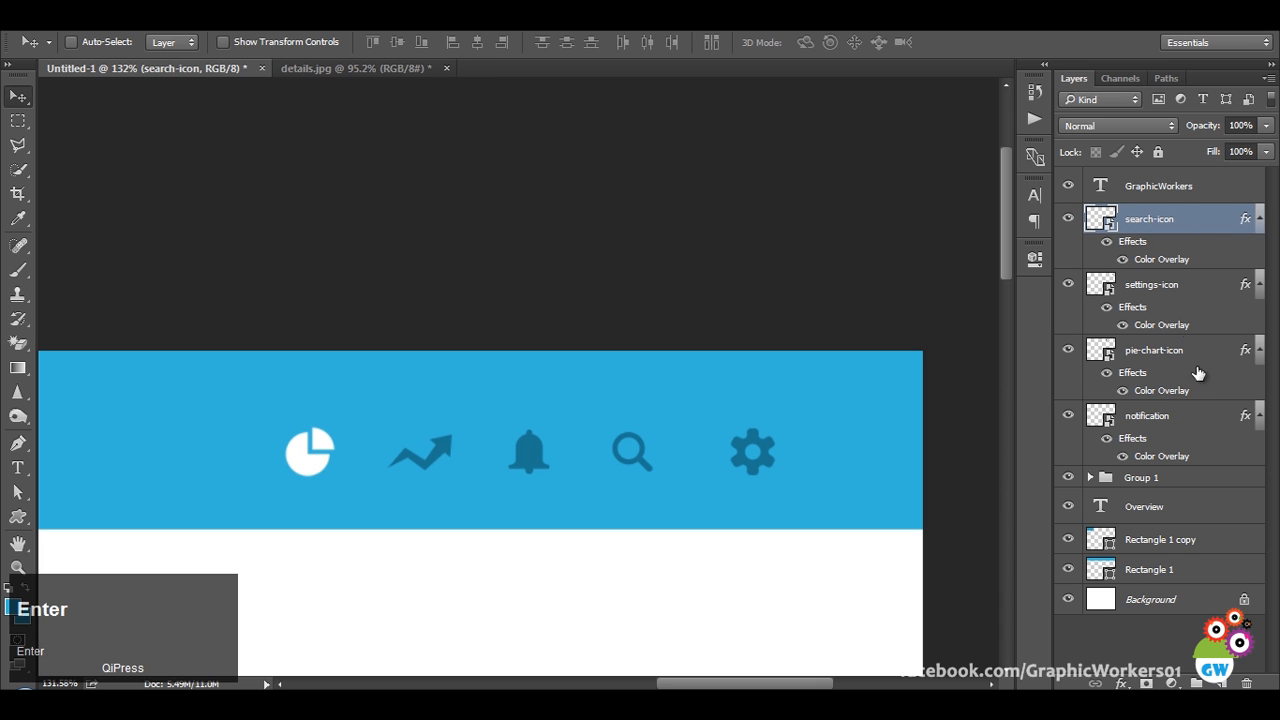
# Identify Group 1 by toggling its visibility and rename the trend arrow group to "growth".
pyautogui.click(1068, 479)
pyautogui.click(1068, 479)
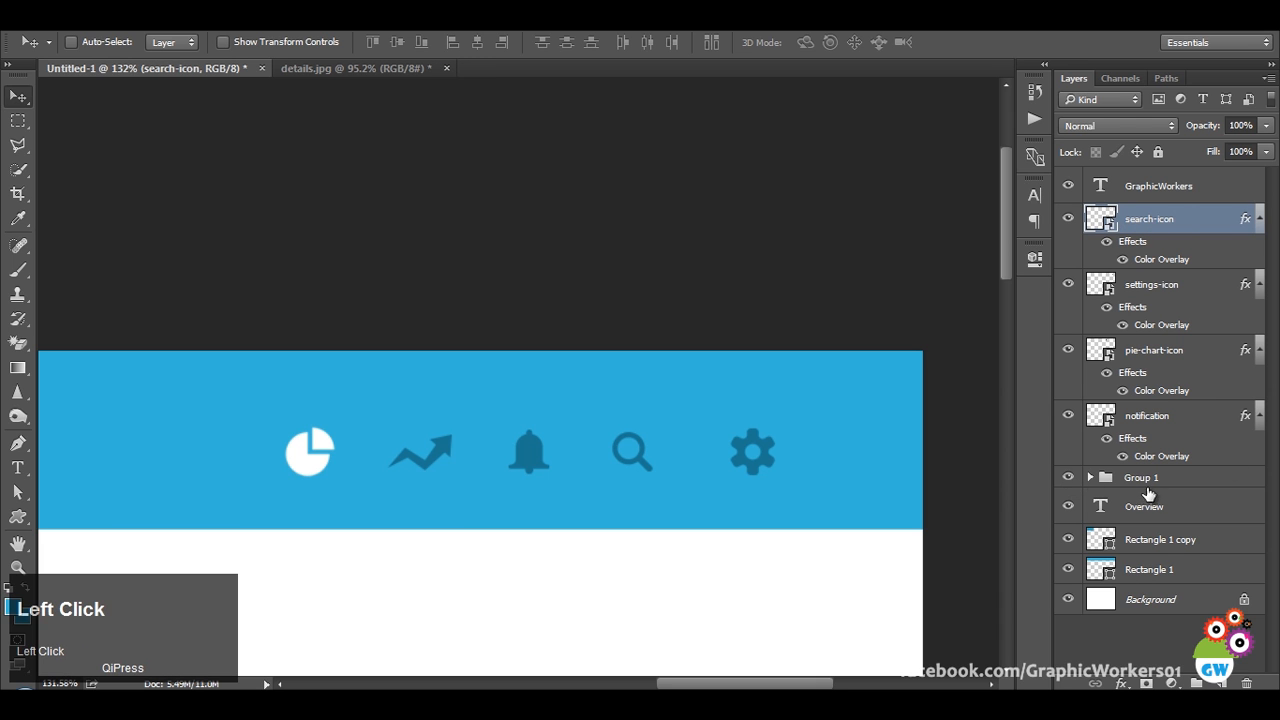
pyautogui.doubleClick(1145, 478)
pyautogui.write('gr')
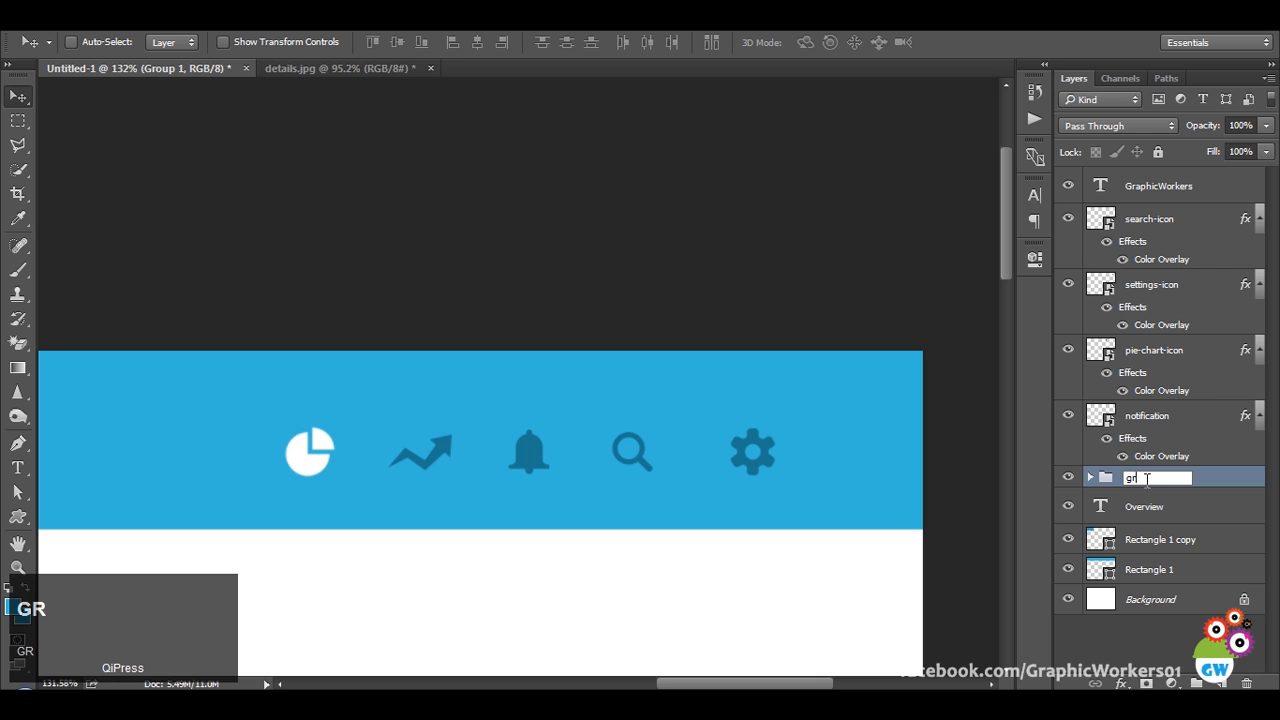
pyautogui.write('owth')
pyautogui.press('Return')
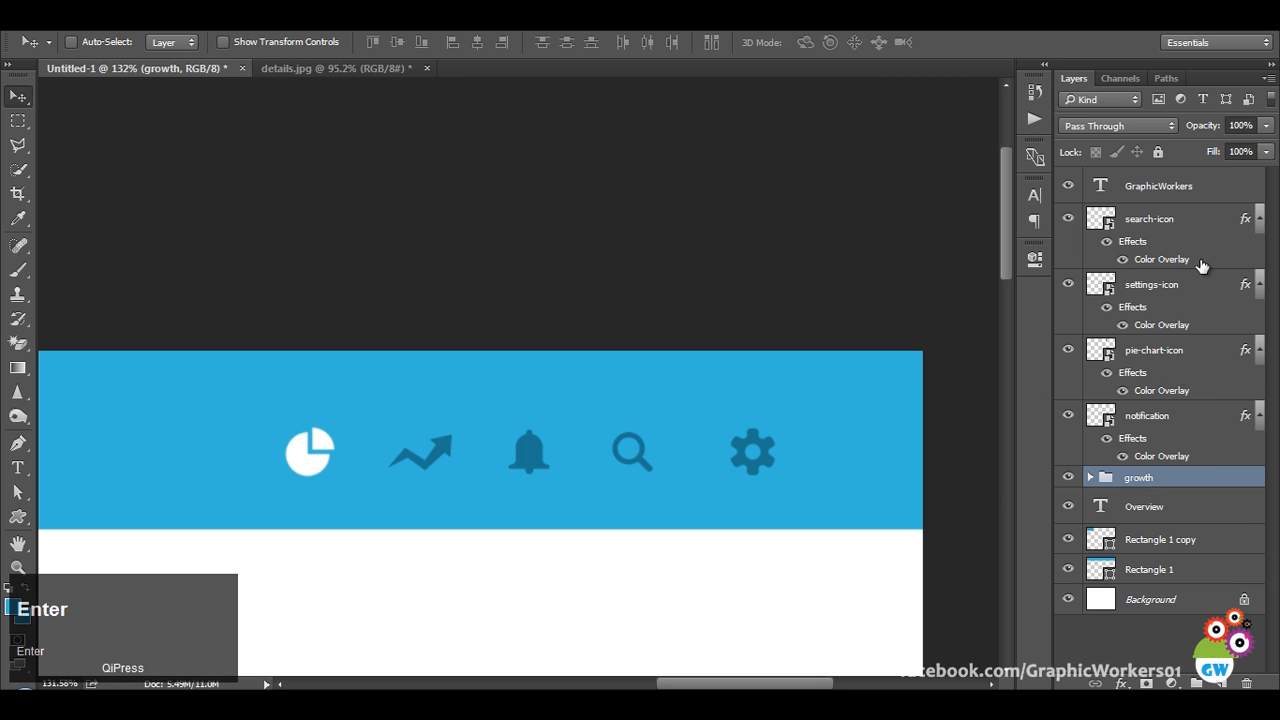
# Collapse the effects lists of the search-icon, settings-icon, pie-chart-icon and notification layers.
pyautogui.click(1259, 218)
pyautogui.click(1230, 250)
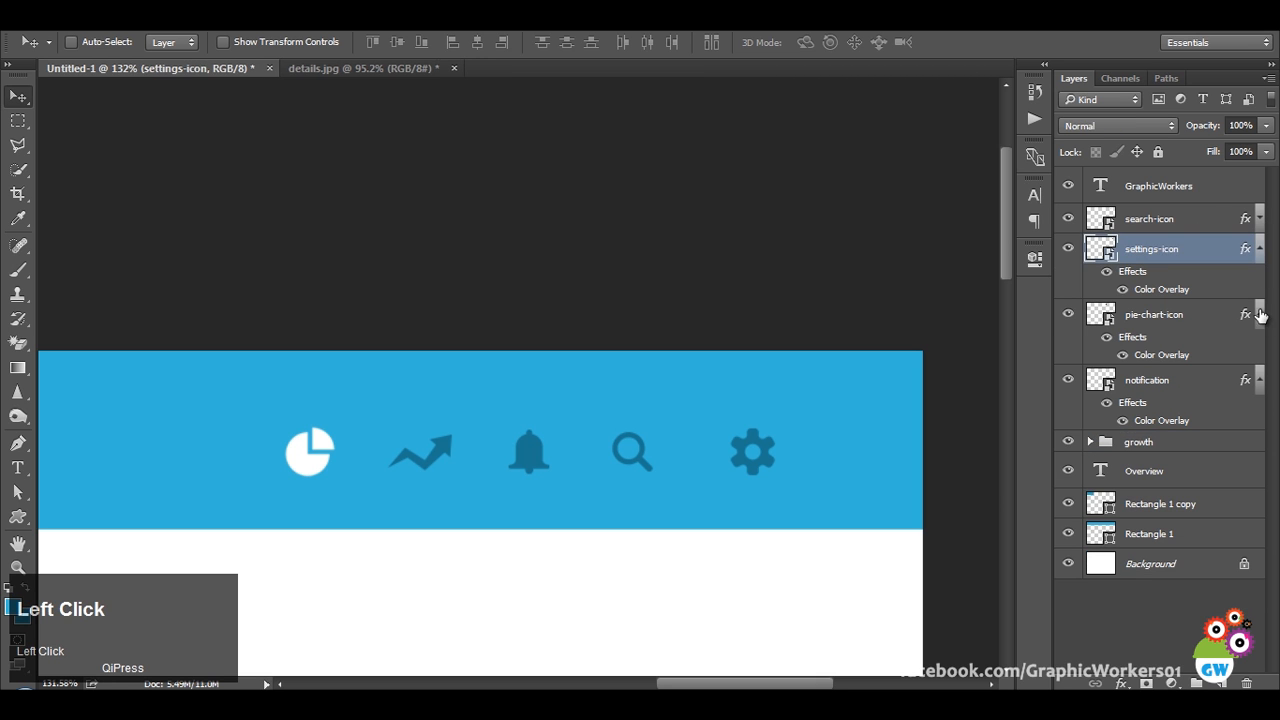
pyautogui.click(1259, 314)
pyautogui.click(1260, 343)
pyautogui.click(1260, 249)
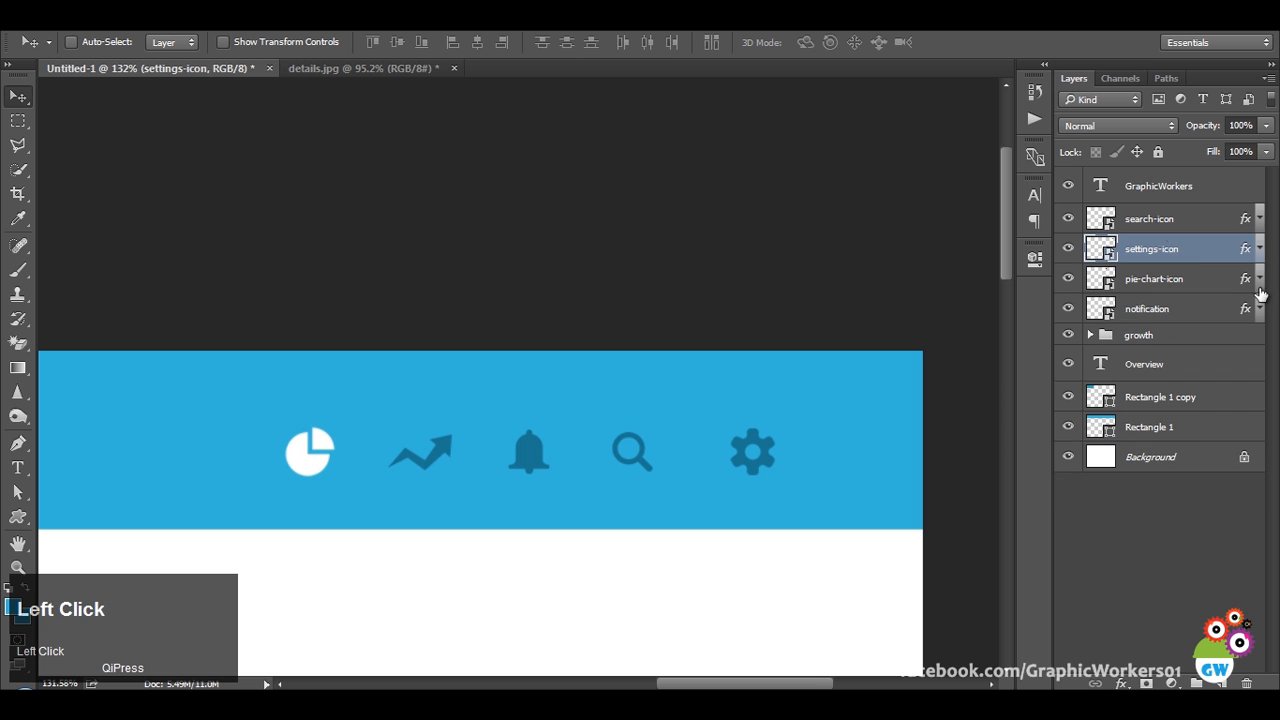
# Scale the search, settings, pie chart, notification and growth header icons down together proportionally.
pyautogui.click(1166, 224)
pyautogui.keyDown('shift'); pyautogui.click(1163, 336); pyautogui.keyUp('shift')
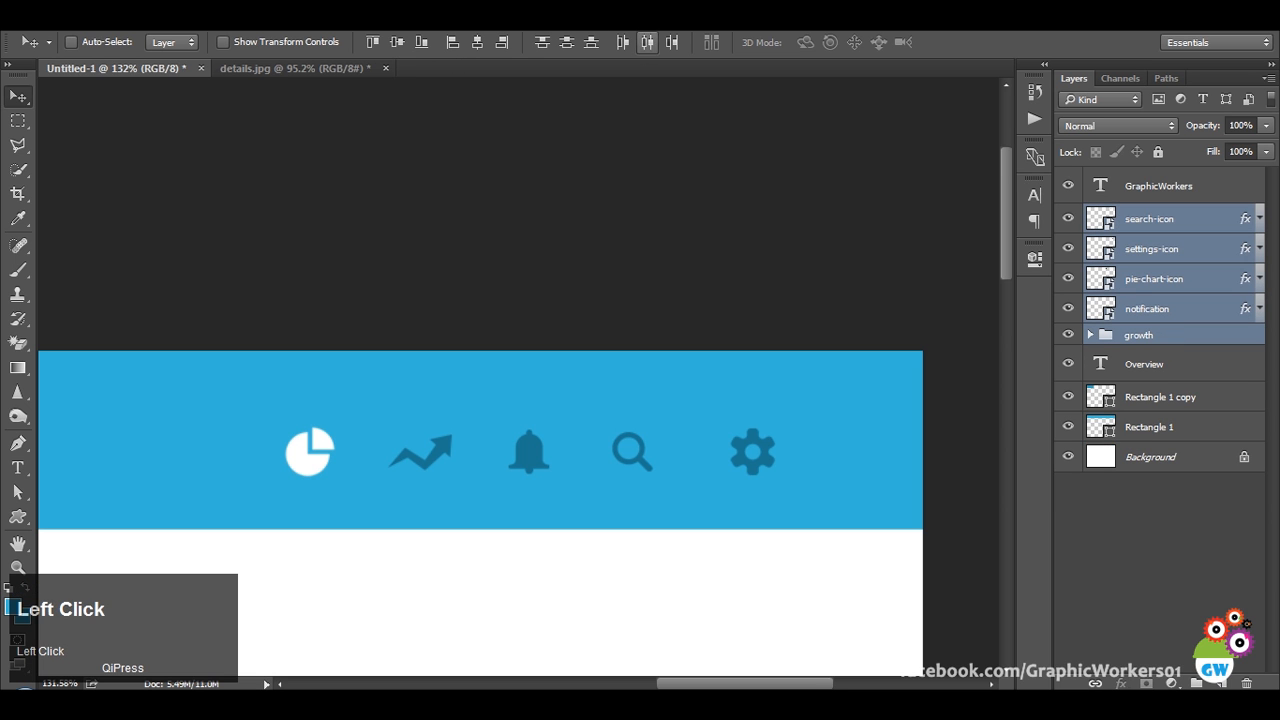
pyautogui.scroll(-3, 720, 348)
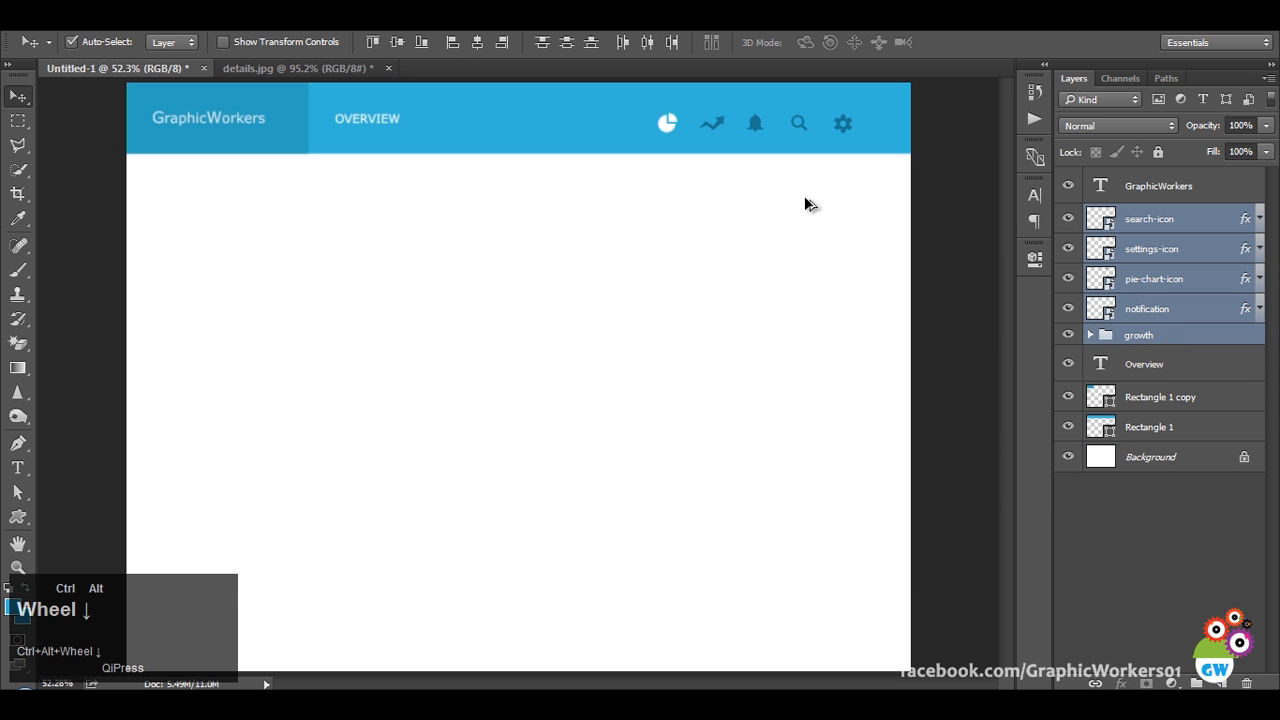
pyautogui.hotkey('ctrl', 't')
pyautogui.scroll(2, 830, 124)
pyautogui.keyDown('alt'); pyautogui.keyDown('shift'); pyautogui.click(857, 139); pyautogui.keyUp('shift'); pyautogui.keyUp('alt')
pyautogui.moveTo(859, 140); pyautogui.dragTo(836, 138)
pyautogui.click(853, 43)
# Widen the icon row by moving the settings icon further right and the pie chart icon slightly left.
pyautogui.click(1170, 222)
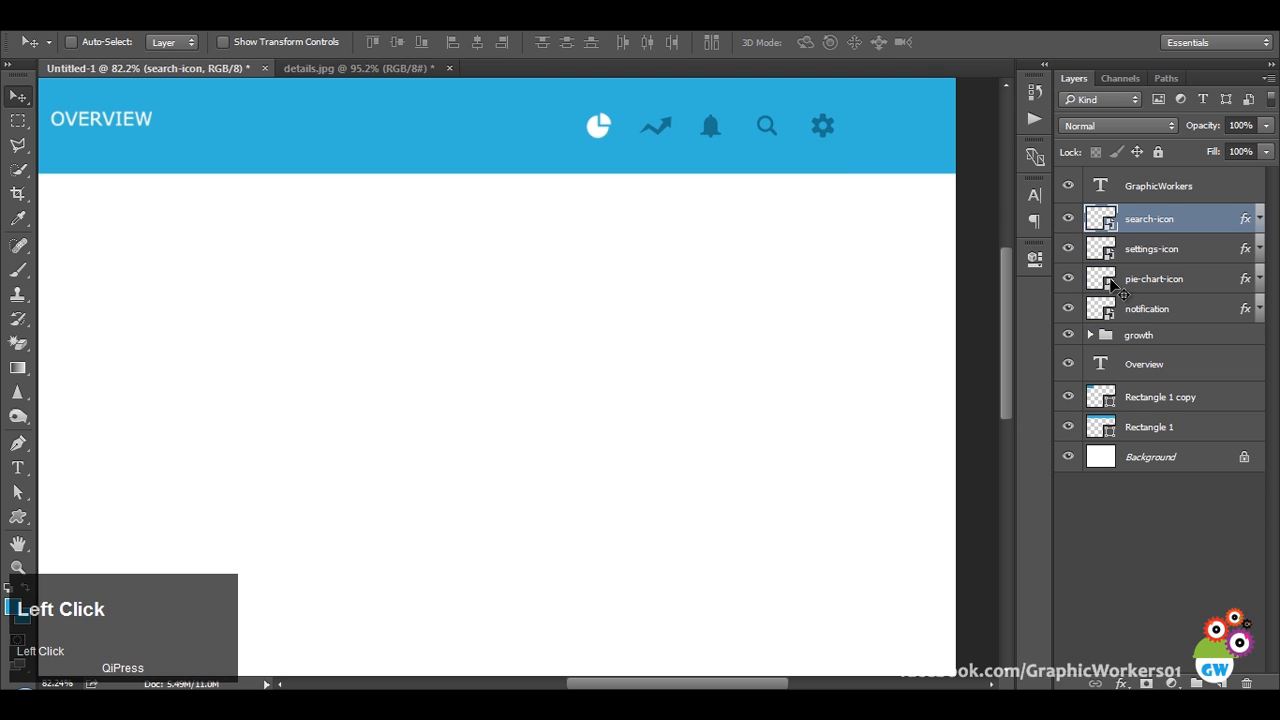
pyautogui.click(1182, 258)
pyautogui.moveTo(820, 223); pyautogui.dragTo(856, 227)
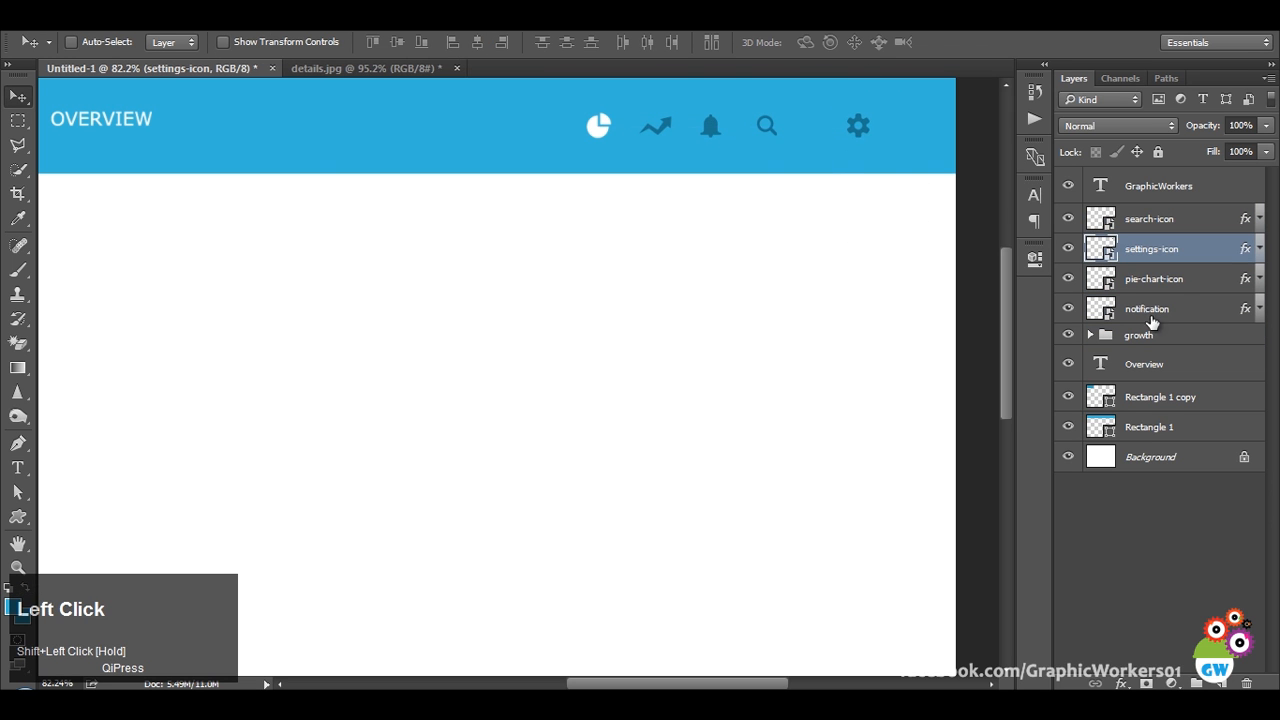
pyautogui.click(1177, 290)
pyautogui.moveTo(774, 264); pyautogui.dragTo(764, 263)
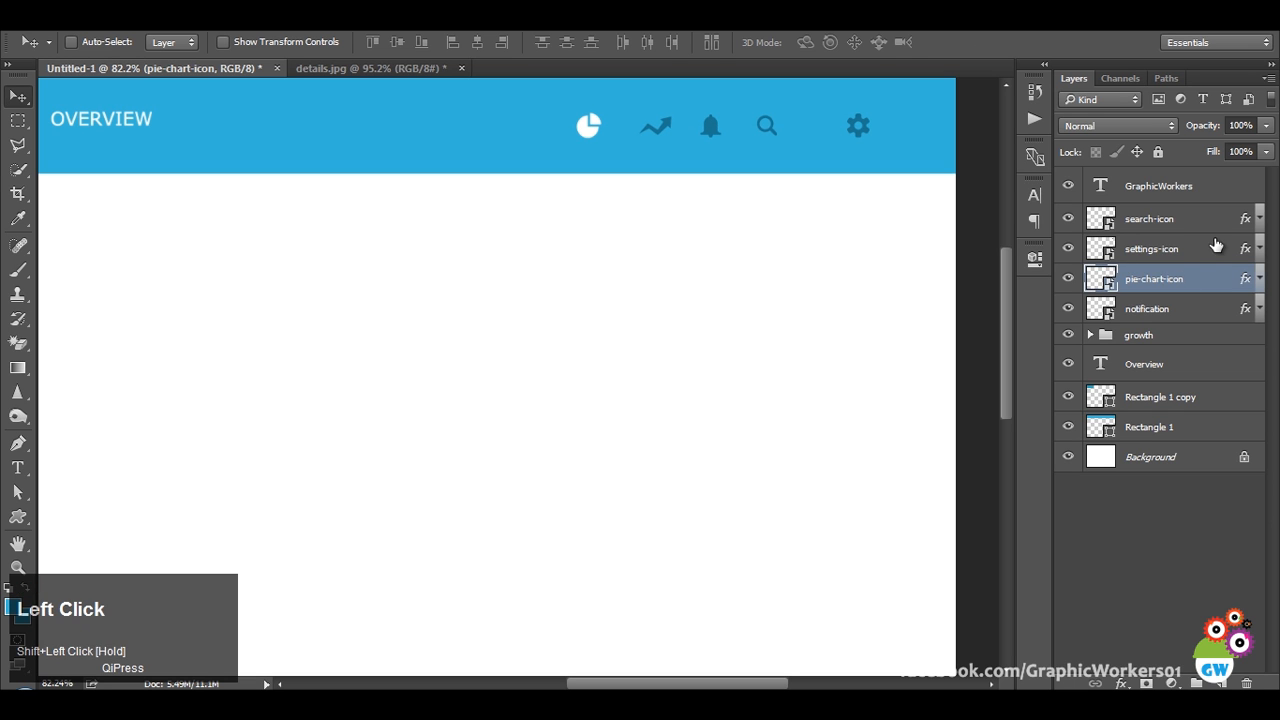
# Distribute the five header icons evenly in the horizontal direction and shift them slightly up to centre them in the header.
pyautogui.click(1188, 222)
pyautogui.keyDown('shift'); pyautogui.click(1160, 335); pyautogui.keyUp('shift')
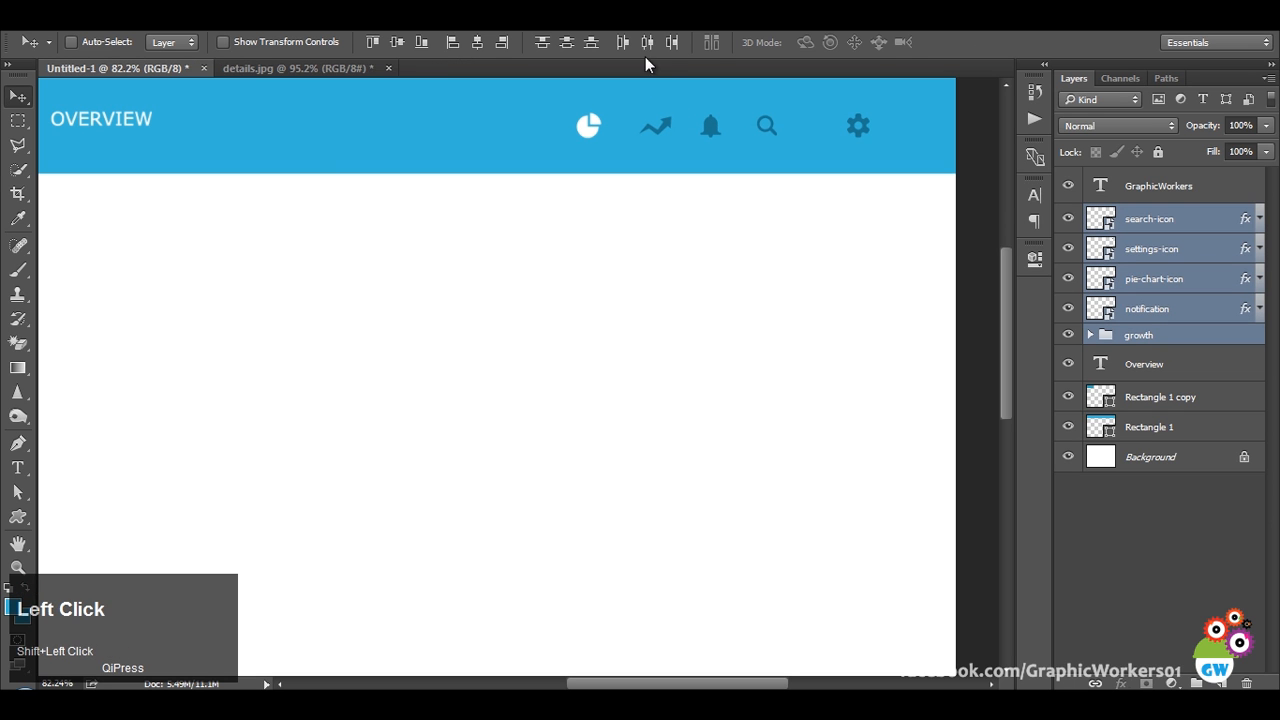
pyautogui.scroll(-4, 777, 297)
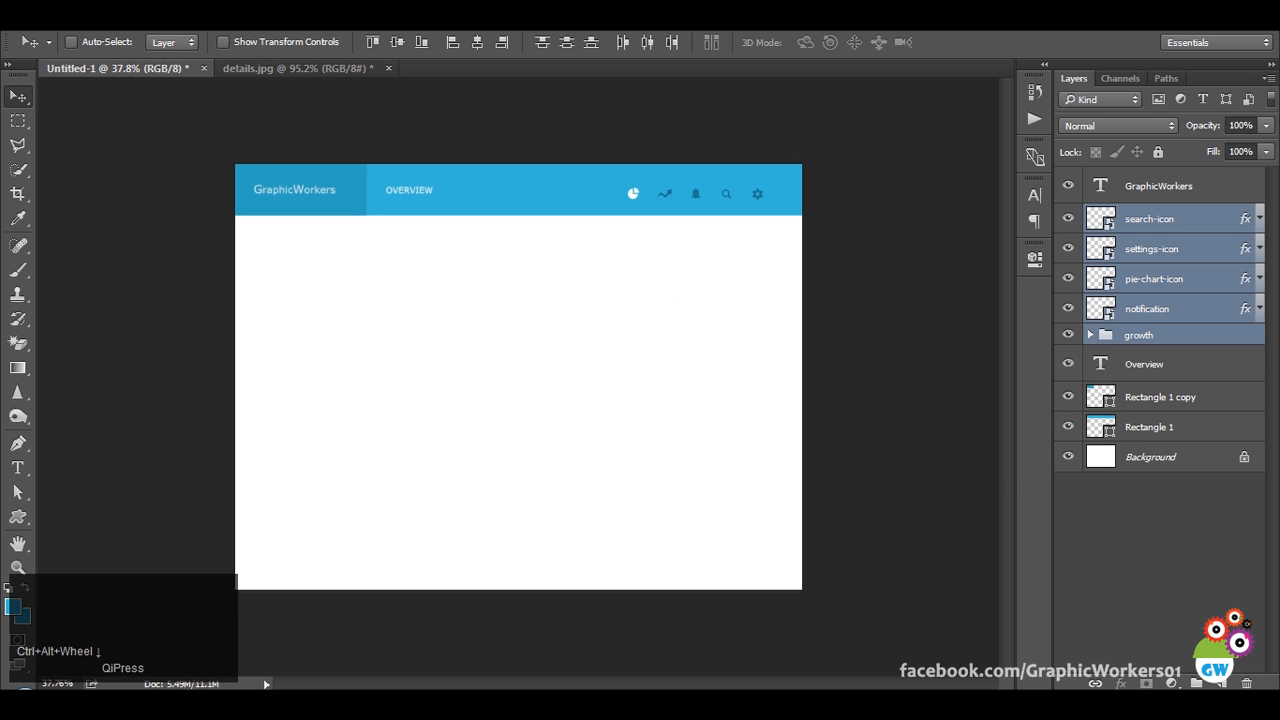
pyautogui.click(293, 71)
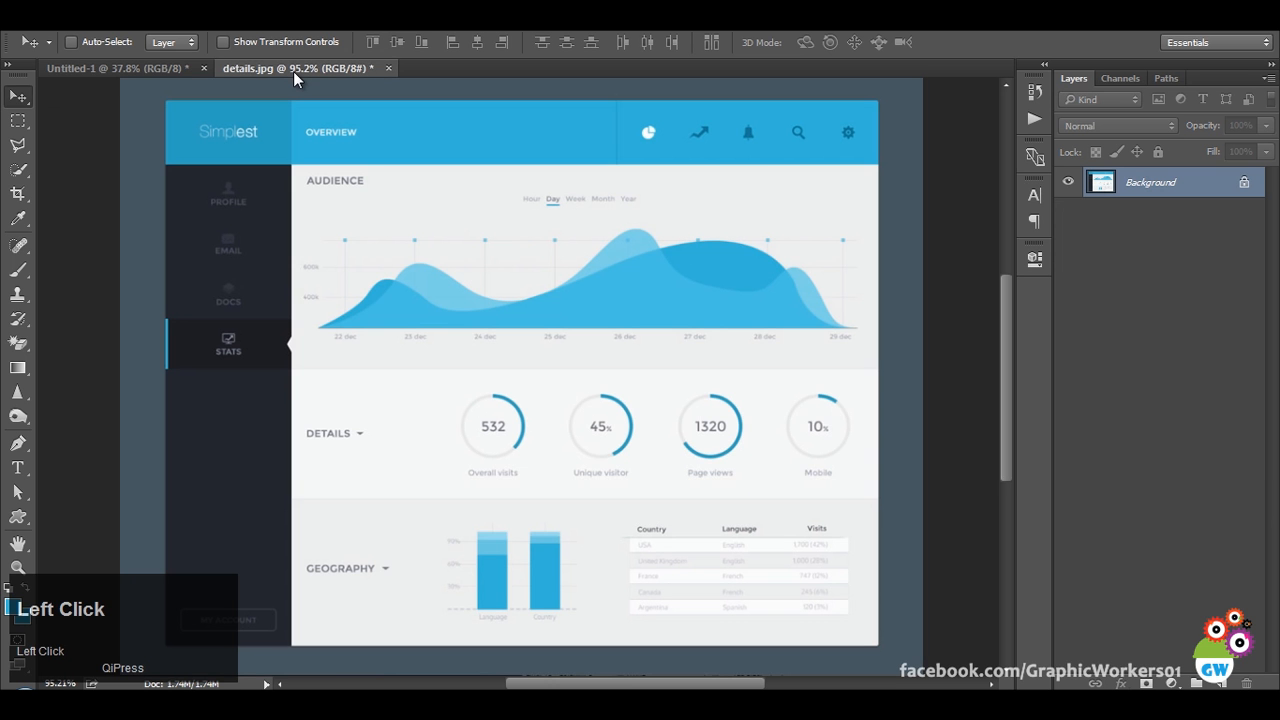
pyautogui.click(98, 68)
pyautogui.moveTo(751, 236); pyautogui.dragTo(749, 227)
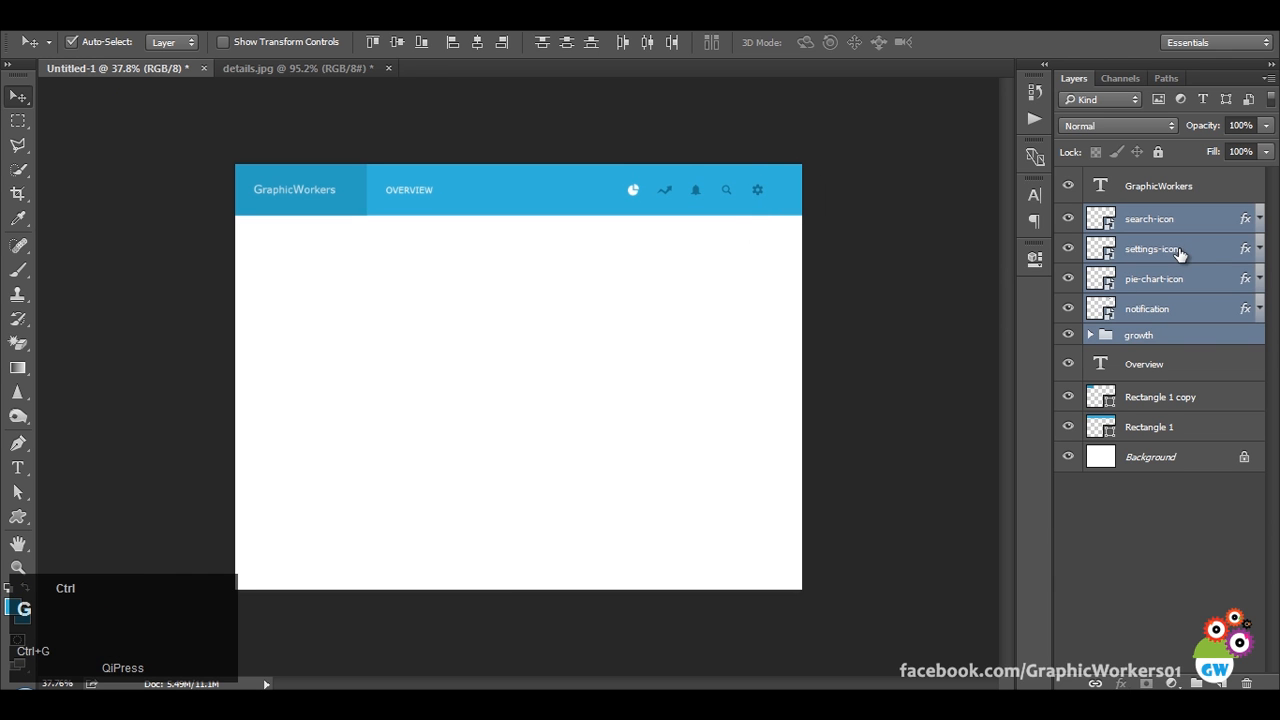
# Group the five icon layers and name the group "Header Icons".
pyautogui.hotkey('ctrl', 'g')
pyautogui.doubleClick(1146, 216)
pyautogui.write('Header I')
pyautogui.press('Return')
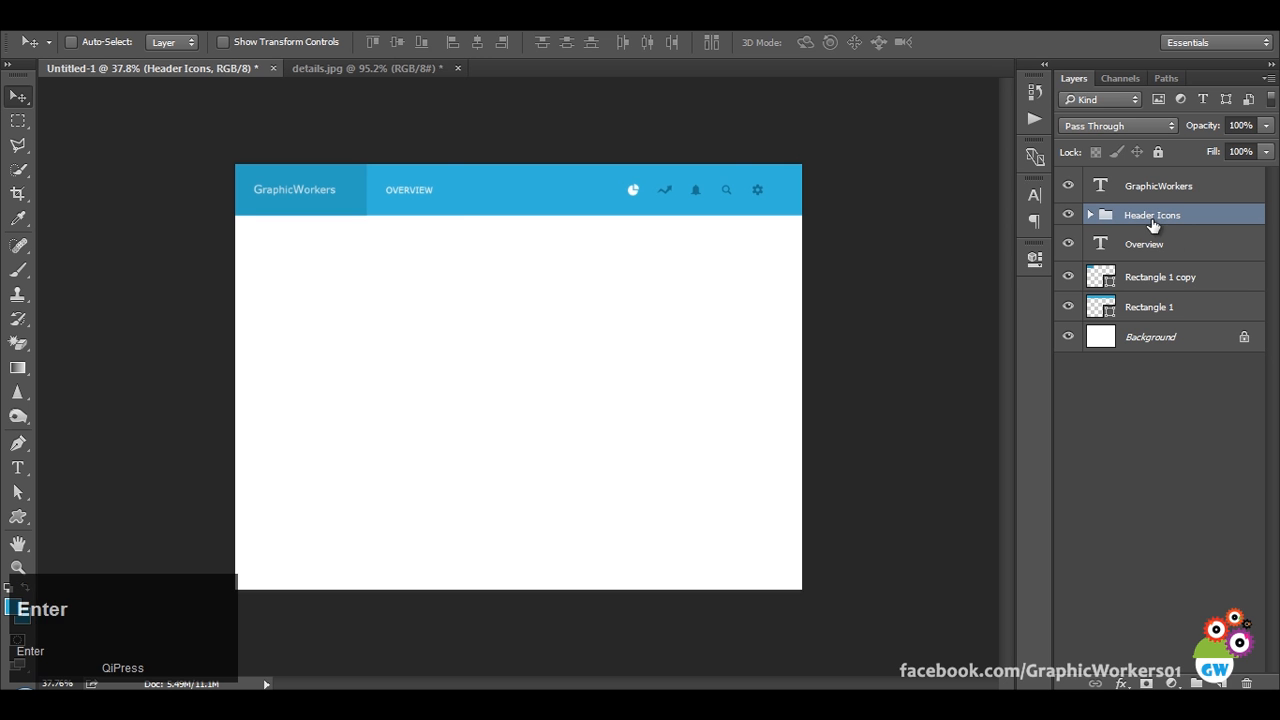
# Check the header divider in details.jpg and duplicate the full-width blue header rectangle layer in Untitled-1.
pyautogui.scroll(4, 456, 216)
pyautogui.moveTo(698, 238); pyautogui.dragTo(705, 296)
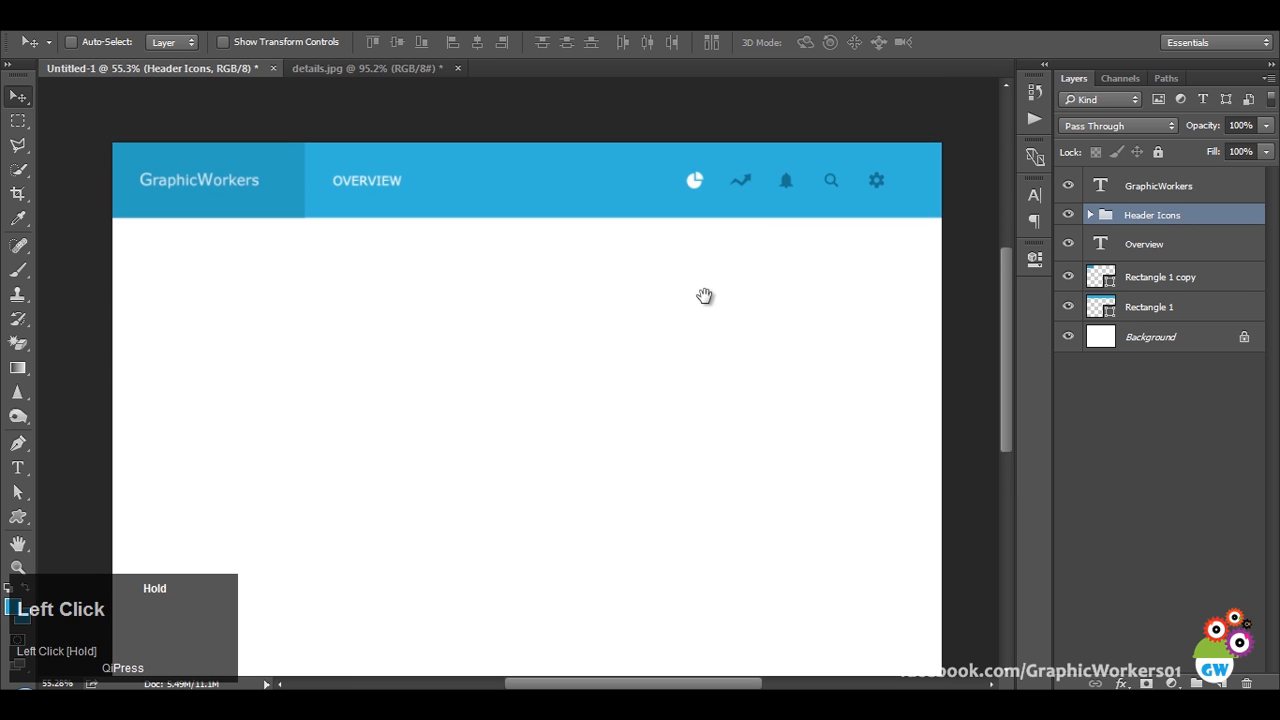
pyautogui.click(385, 70)
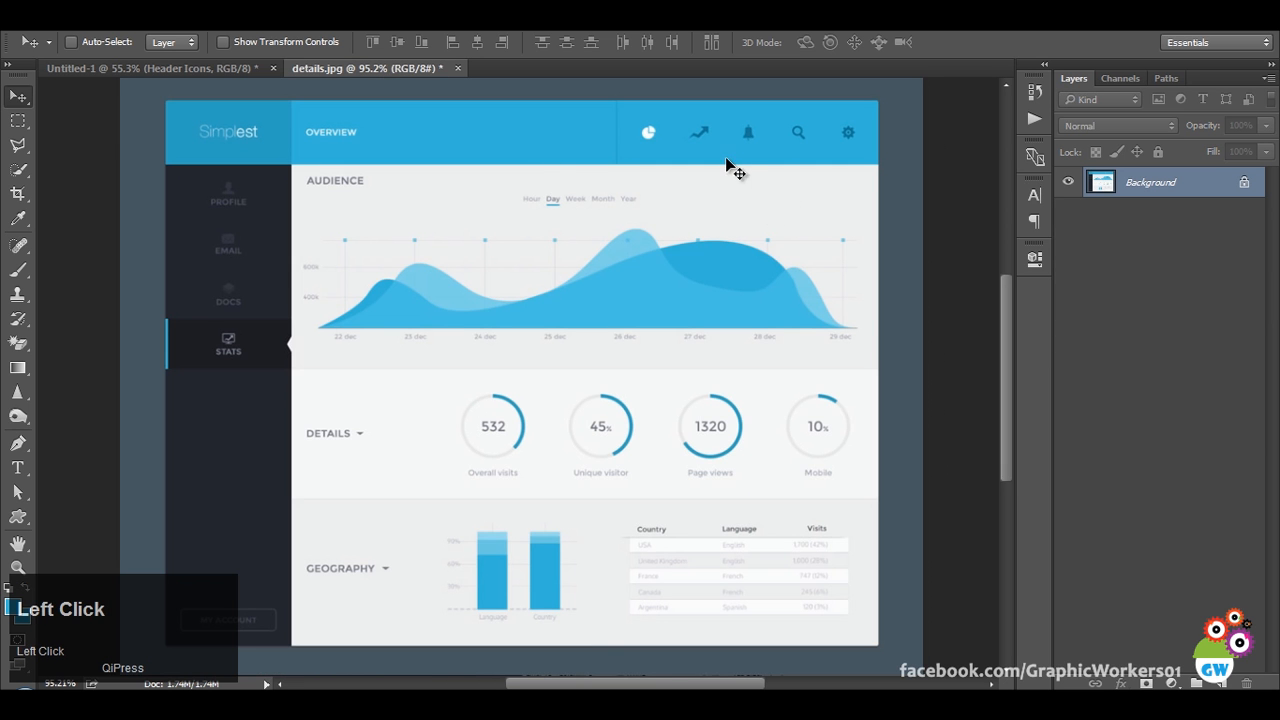
pyautogui.click(232, 71)
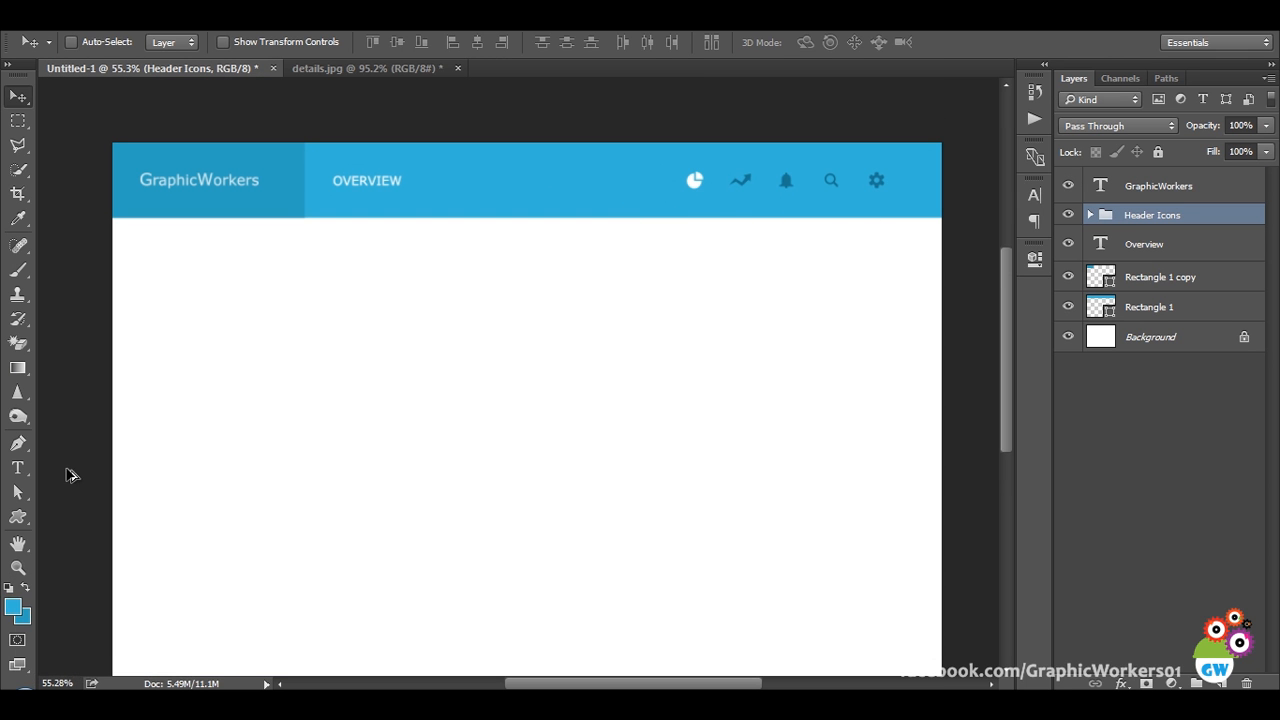
pyautogui.keyDown('alt'); pyautogui.rightClick(580, 187); pyautogui.keyUp('alt')
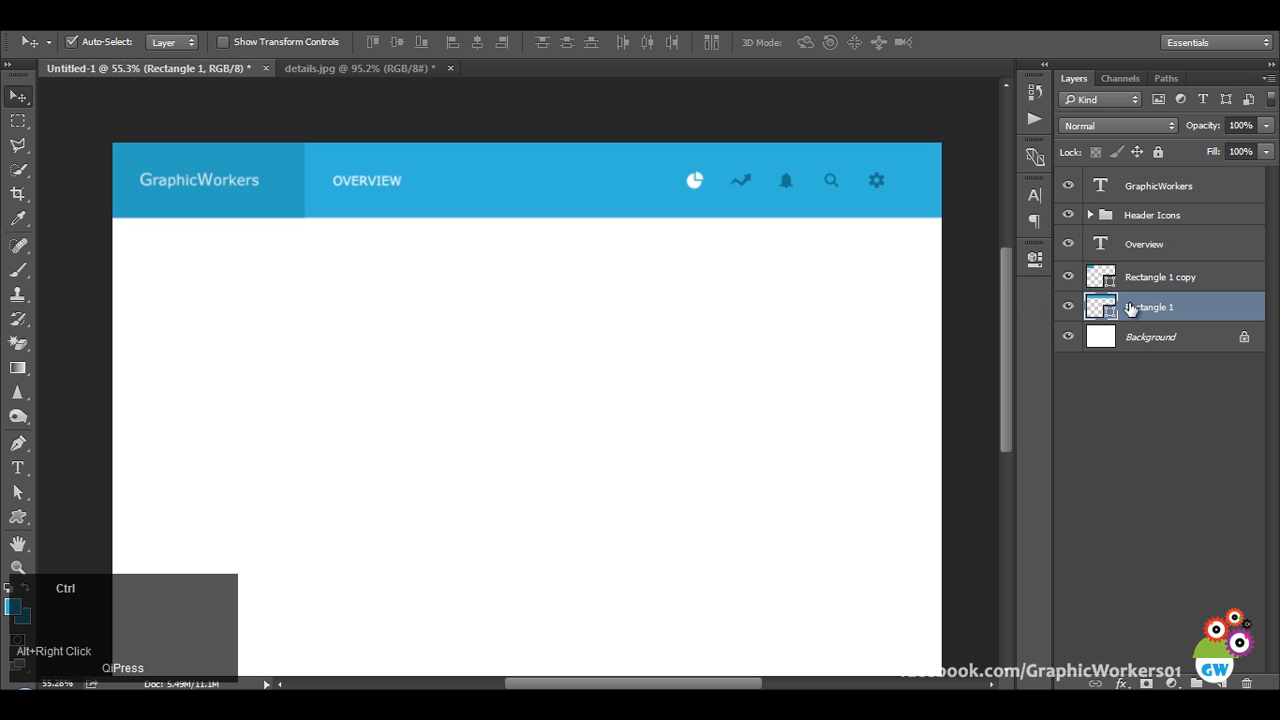
pyautogui.hotkey('ctrl', 'j')
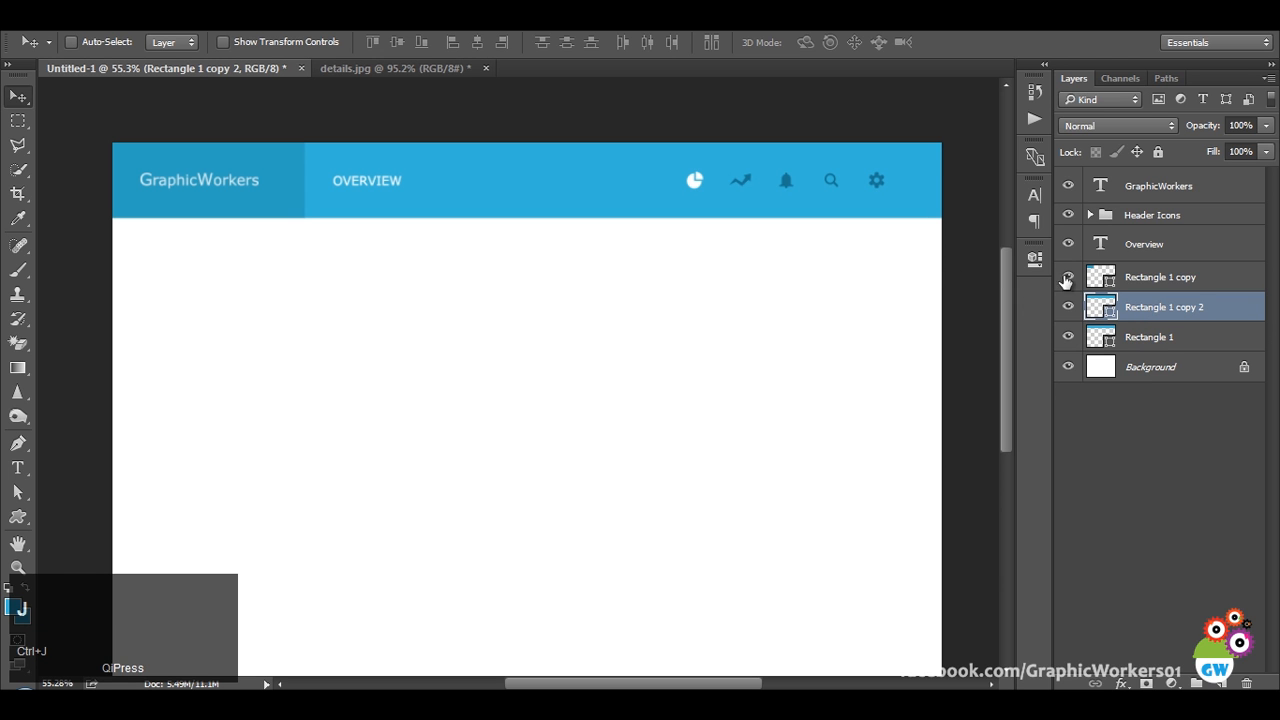
# Set the duplicated rectangle's width to 2 px and fill it with the recently used dark blue.
pyautogui.click(1035, 197)
pyautogui.click(1035, 197)
pyautogui.click(1033, 259)
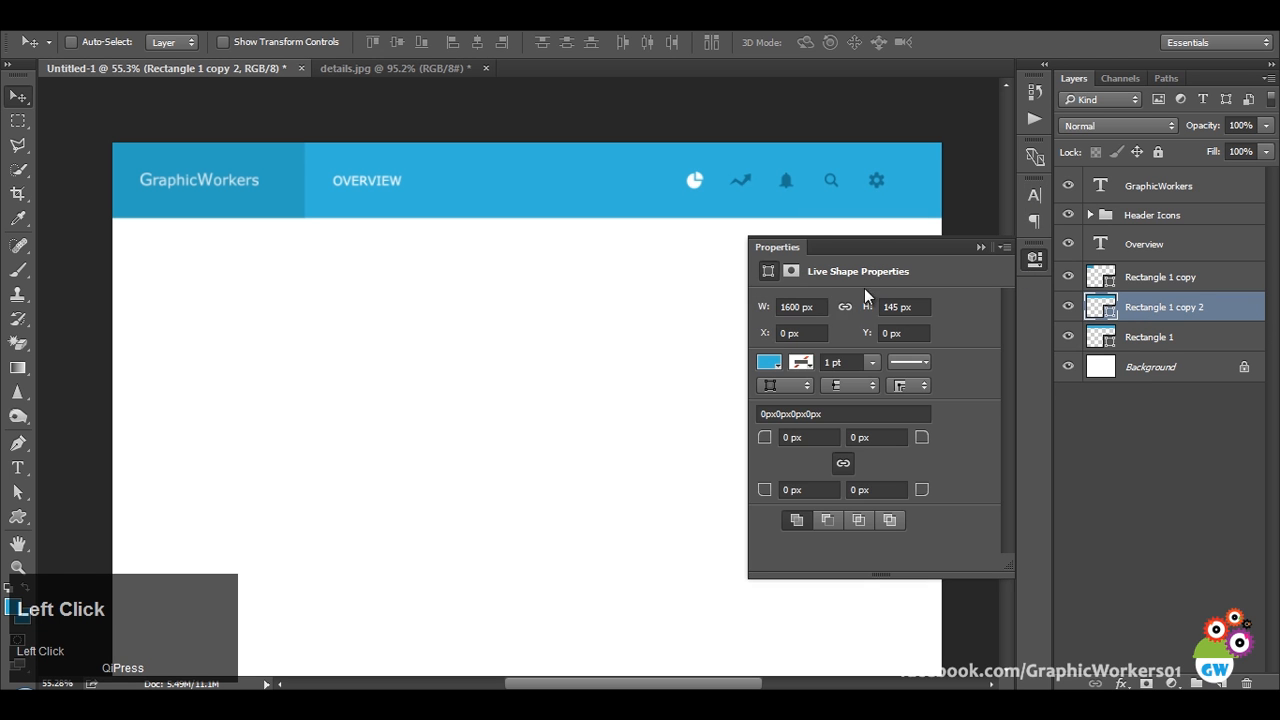
pyautogui.click(817, 308)
pyautogui.write('2')
pyautogui.press('Return')
pyautogui.click(779, 361)
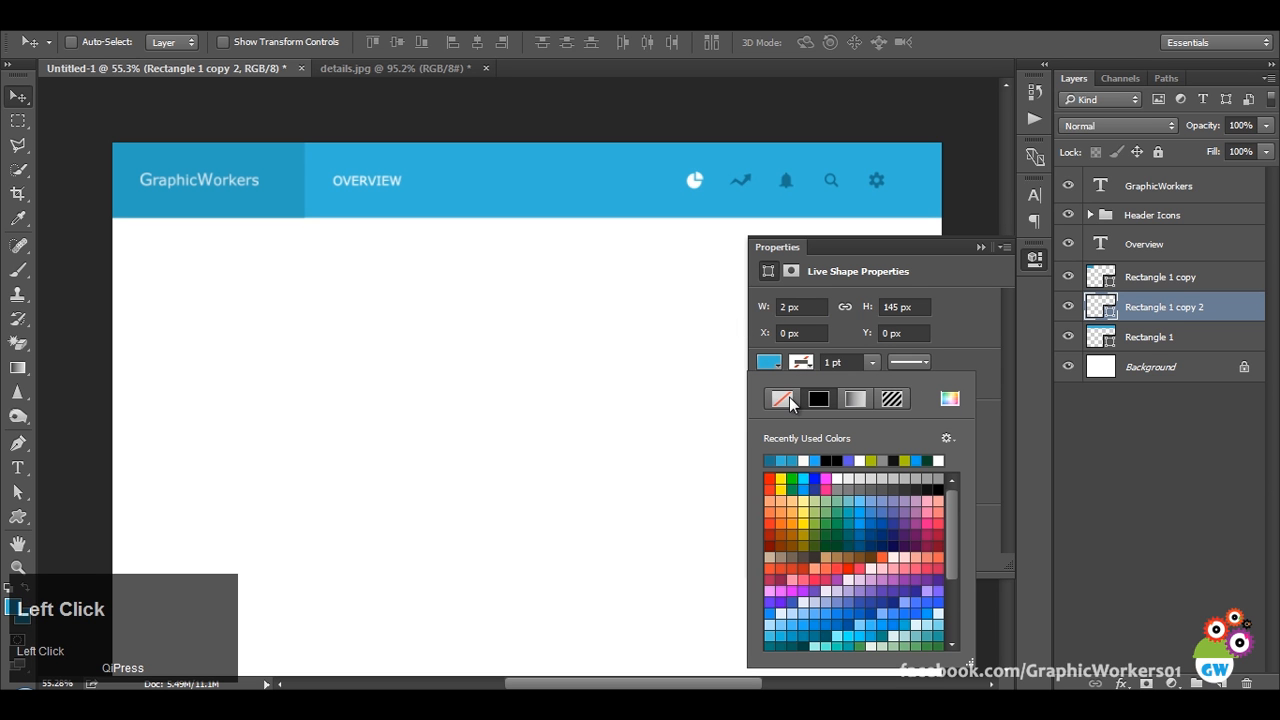
pyautogui.click(771, 461)
pyautogui.click(981, 247)
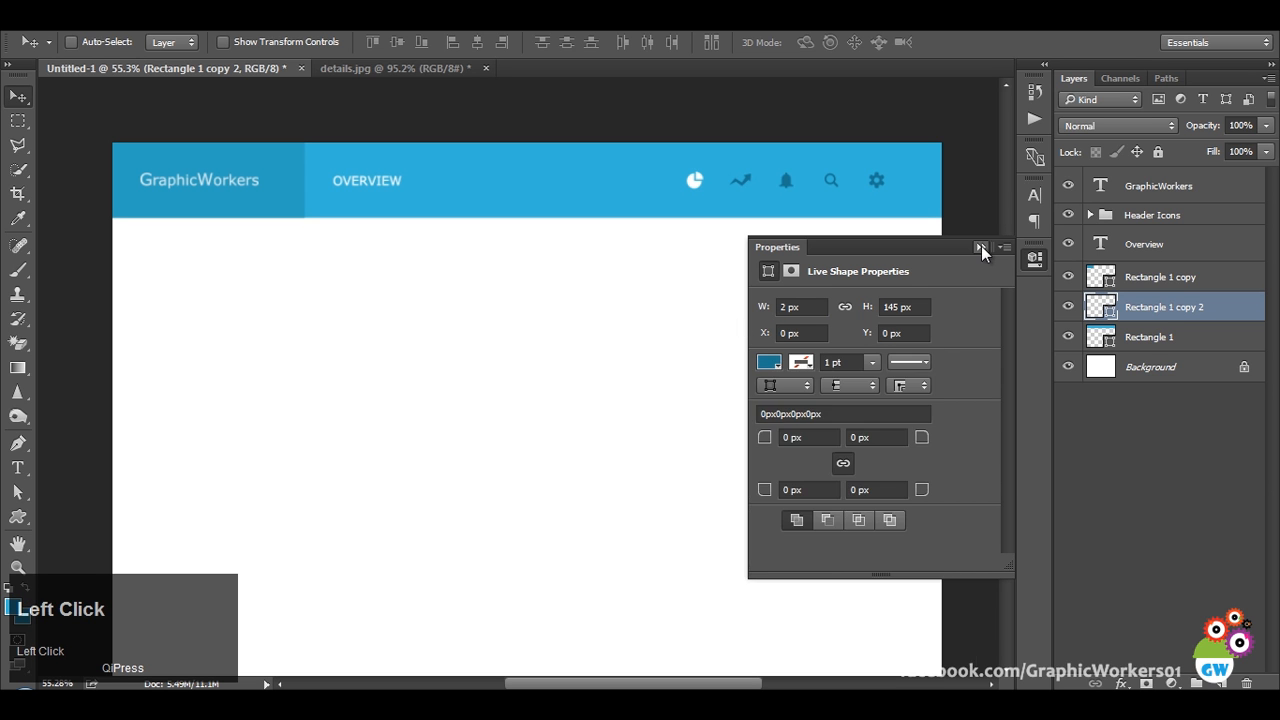
# Move the thin divider horizontally across the header to just left of the pie chart icon, comparing its place with details.jpg.
pyautogui.moveTo(14, 77); pyautogui.dragTo(25, 98)
pyautogui.moveTo(344, 253); pyautogui.dragTo(787, 253)
pyautogui.moveTo(614, 330); pyautogui.dragTo(640, 330)
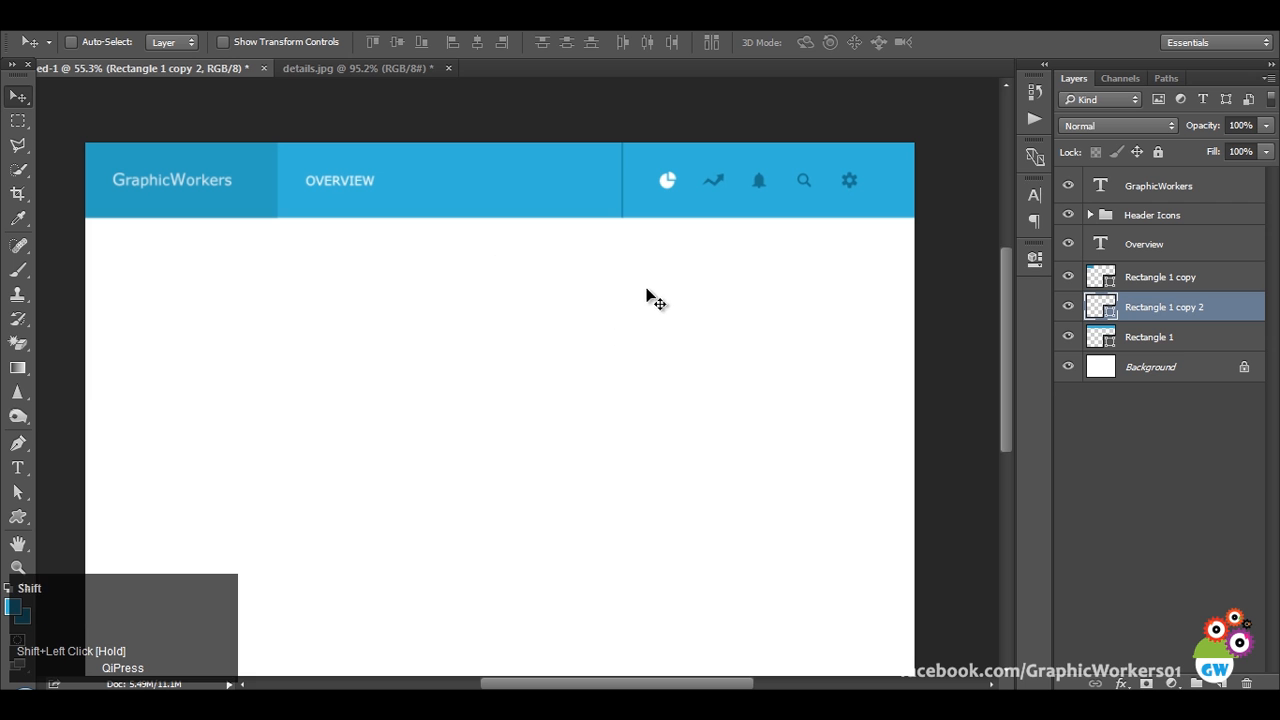
pyautogui.moveTo(15, 76); pyautogui.dragTo(1, 97)
pyautogui.click(411, 68)
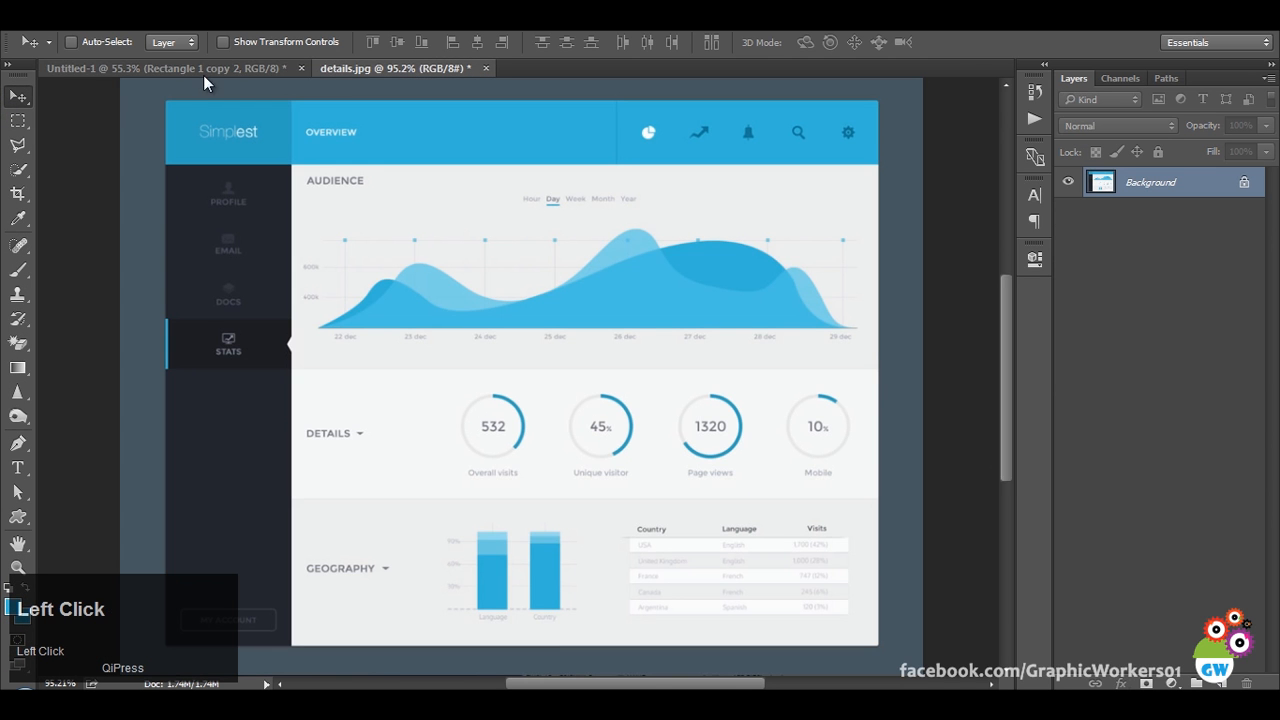
pyautogui.click(147, 66)
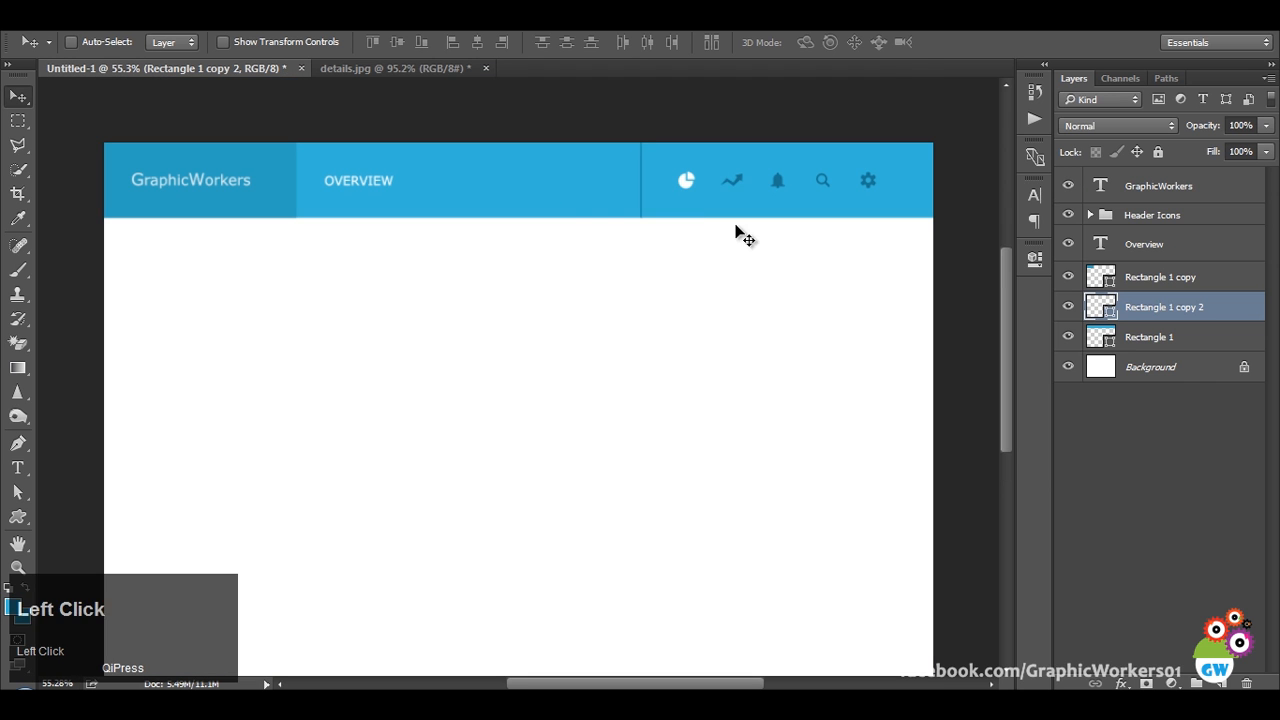
pyautogui.moveTo(694, 238); pyautogui.dragTo(688, 232)
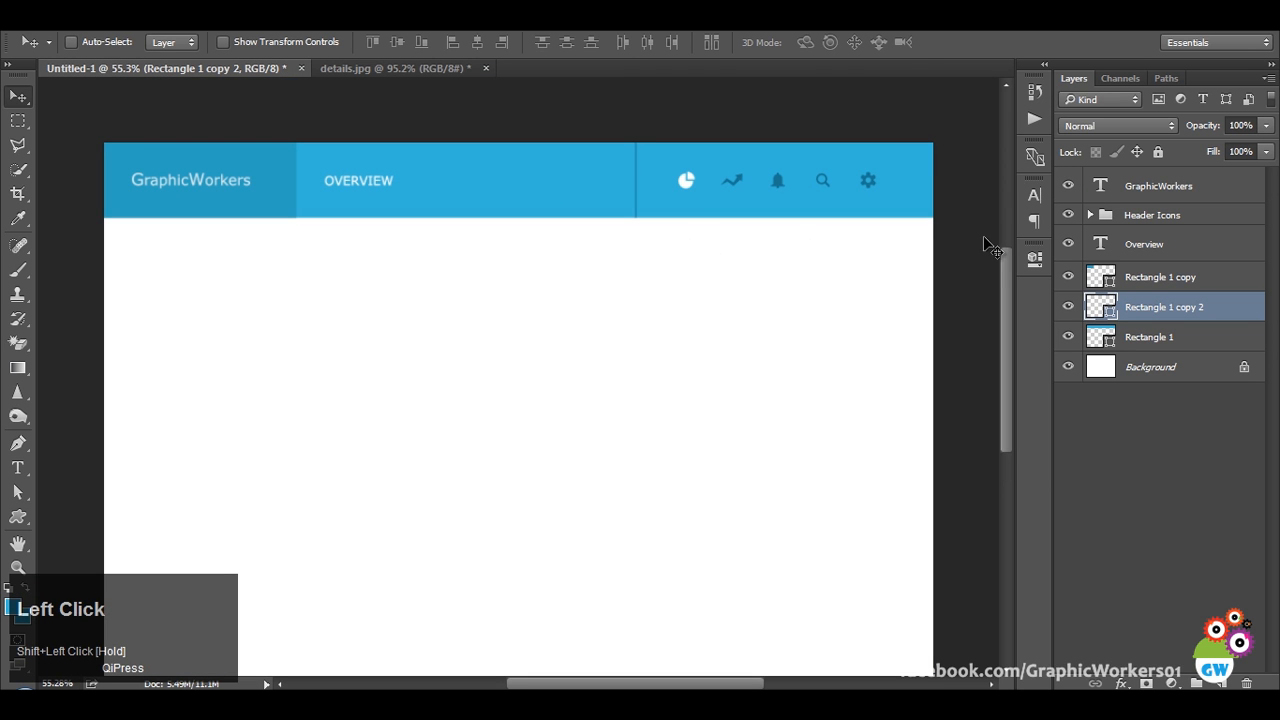
# Lower the divider layer's opacity to 26% and move the divider slightly further left of the icons.
pyautogui.moveTo(1200, 126); pyautogui.dragTo(1097, 131)
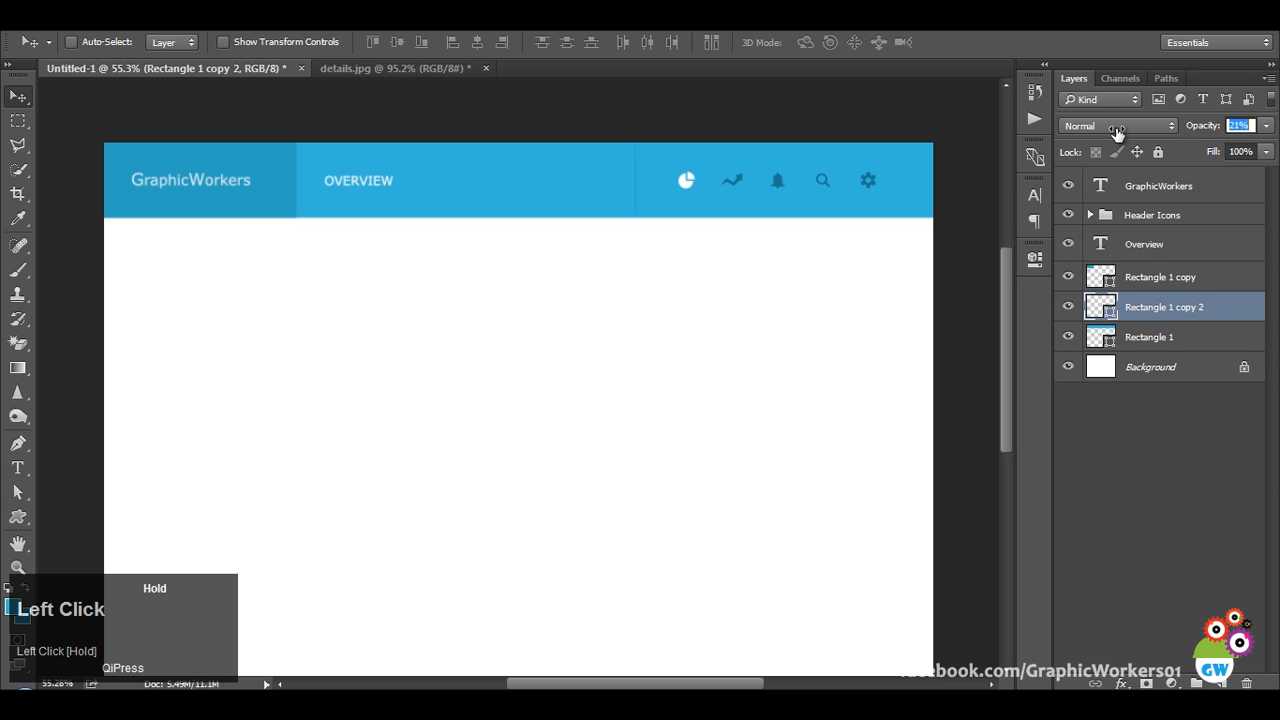
pyautogui.click(1112, 450)
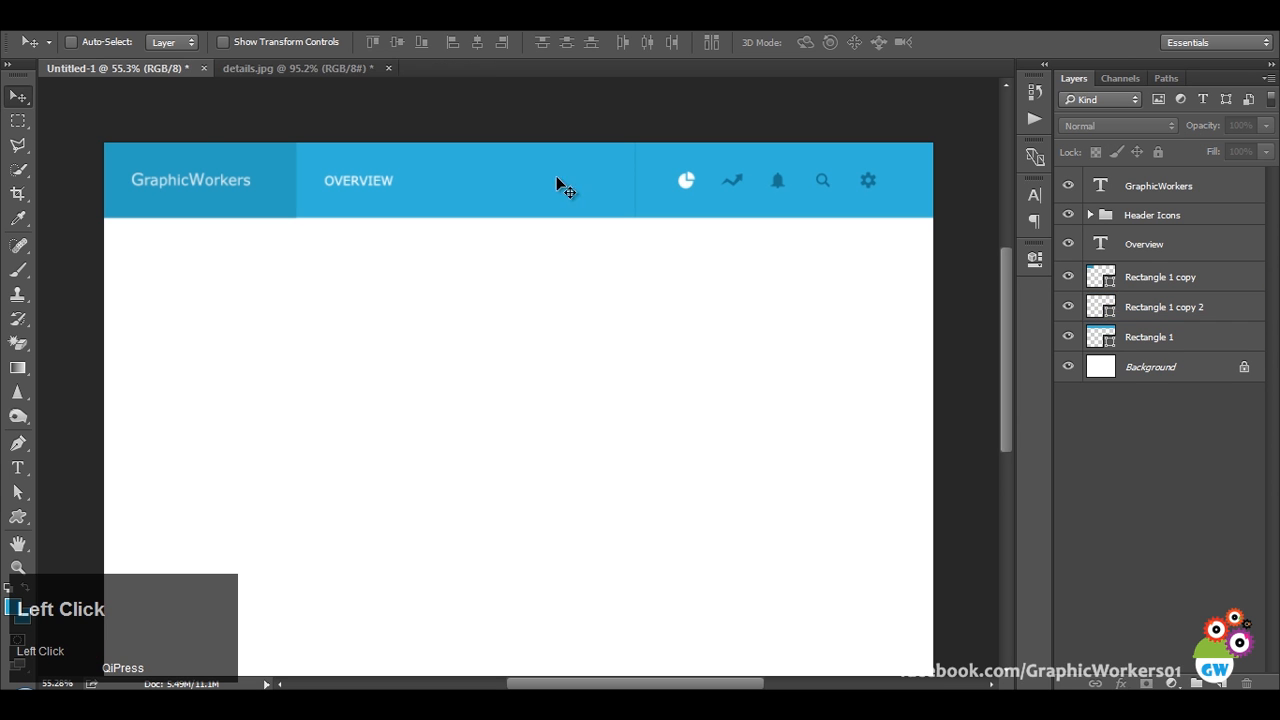
pyautogui.click(320, 70)
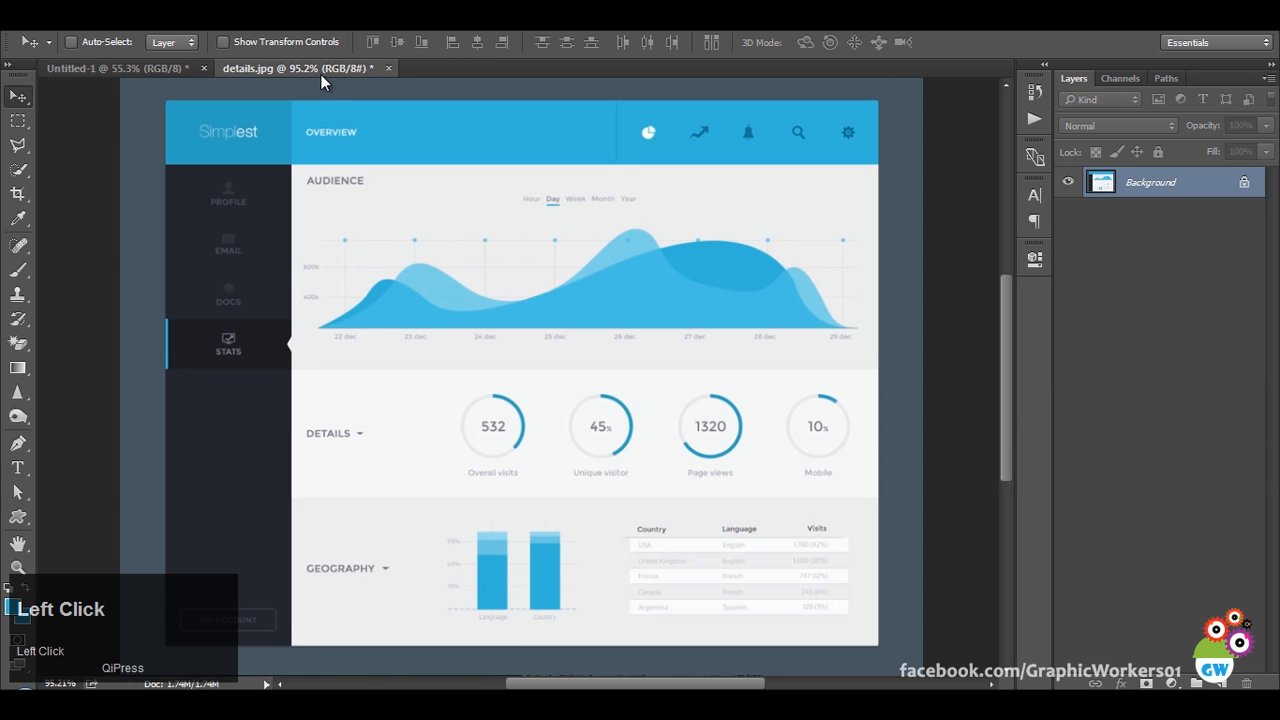
pyautogui.click(126, 66)
pyautogui.click(671, 272)
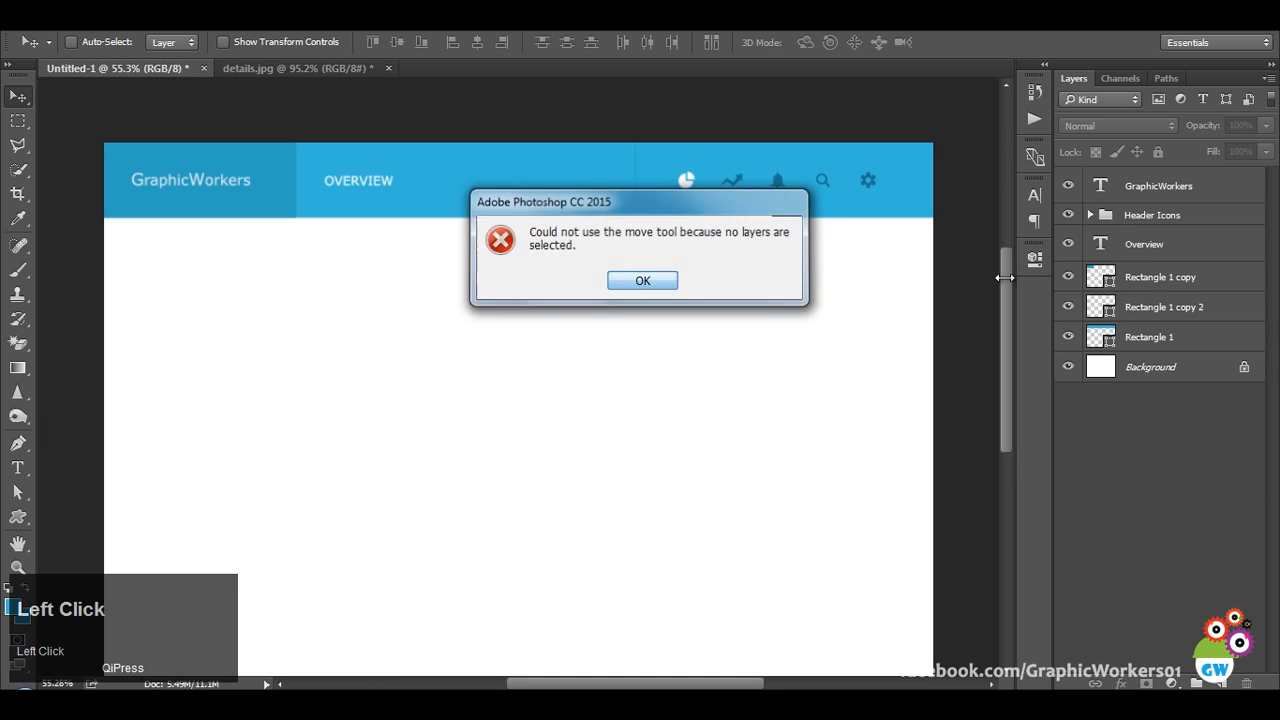
pyautogui.click(661, 280)
pyautogui.click(1155, 310)
pyautogui.moveTo(808, 314); pyautogui.dragTo(742, 312)
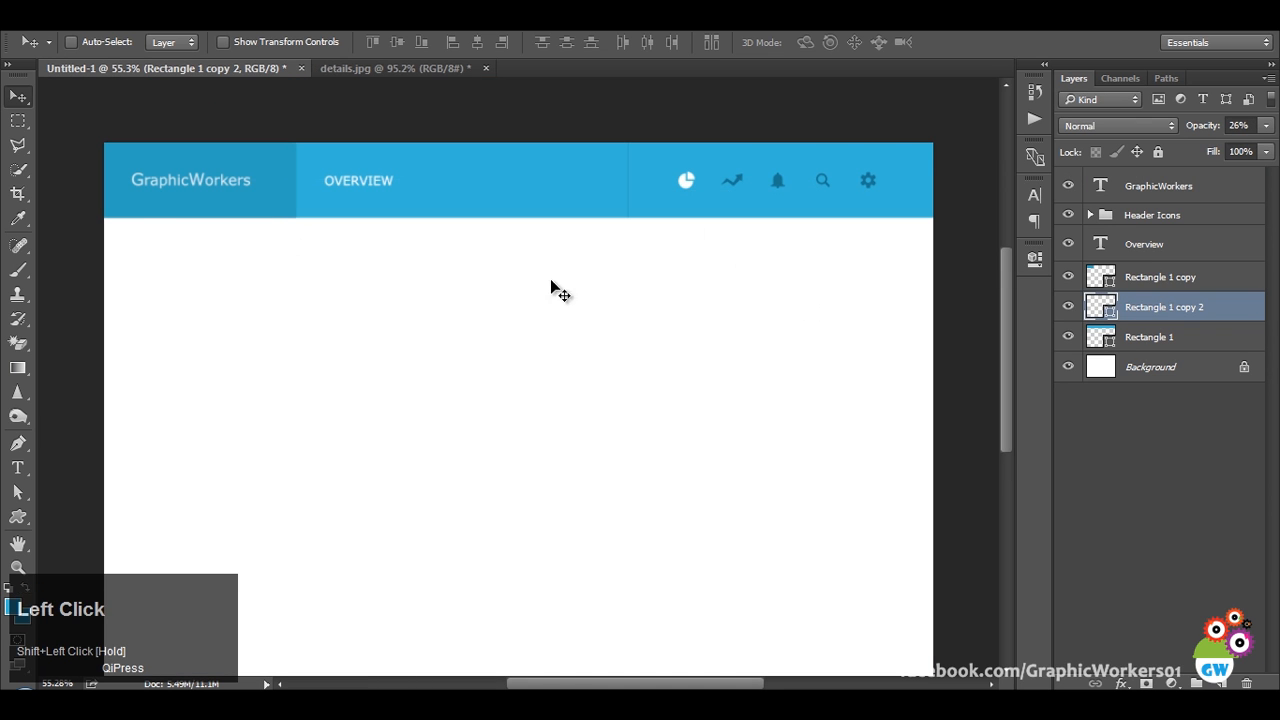
# Scale the GraphicWorkers logo text down proportionally about its centre to about 89%.
pyautogui.keyDown('alt'); pyautogui.rightClick(277, 211); pyautogui.keyUp('alt')
pyautogui.scroll(-1, 408, 220)
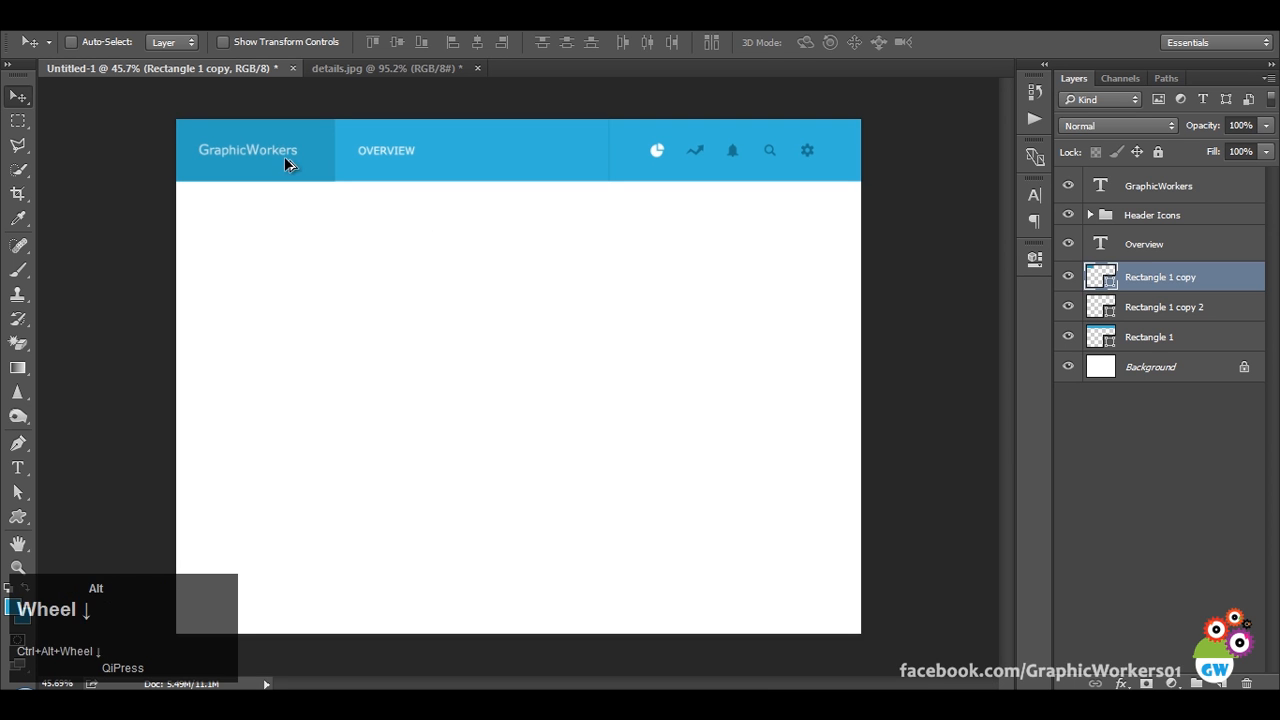
pyautogui.keyDown('alt'); pyautogui.rightClick(286, 165); pyautogui.keyUp('alt')
pyautogui.hotkey('ctrl', 't')
pyautogui.moveTo(295, 161); pyautogui.dragTo(288, 163)
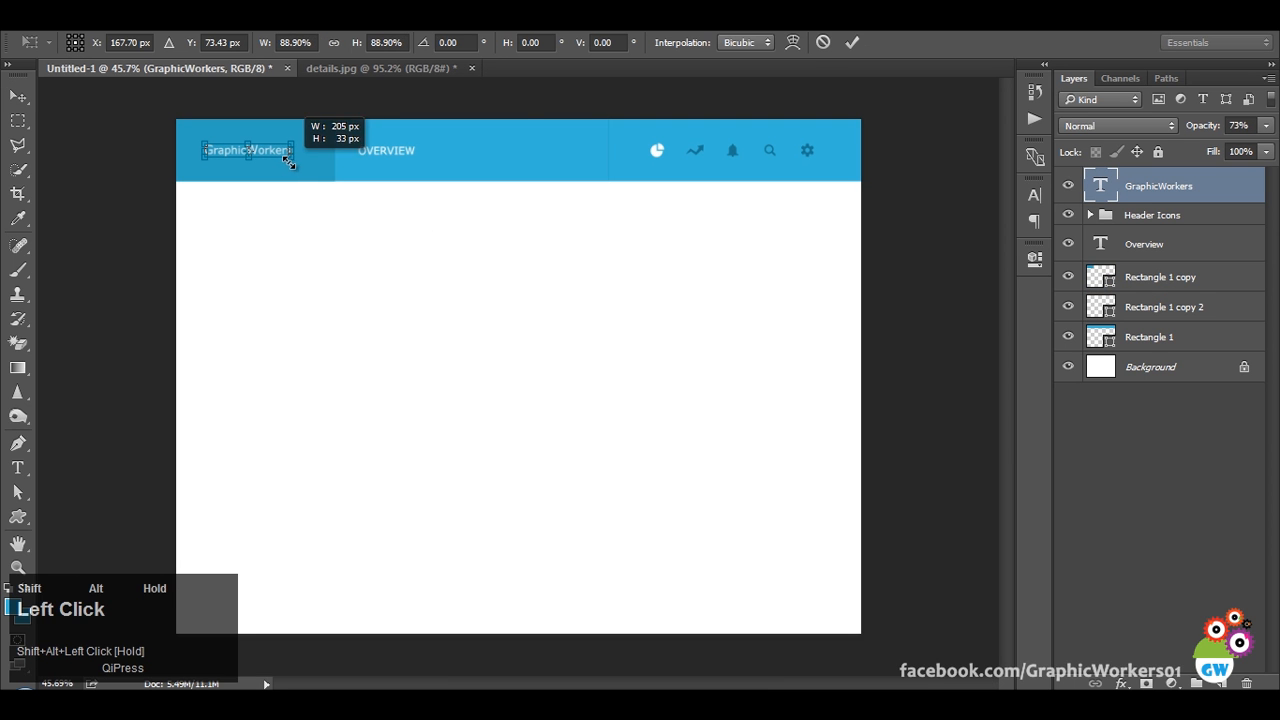
pyautogui.click(848, 44)
# Reduce the OVERVIEW text's font size, trying 20 px before setting it to 21 px, and return to the Move tool.
pyautogui.keyDown('alt'); pyautogui.rightClick(405, 155); pyautogui.keyUp('alt')
pyautogui.press('t')
pyautogui.click(400, 42)
pyautogui.scroll(-1, 398, 43)
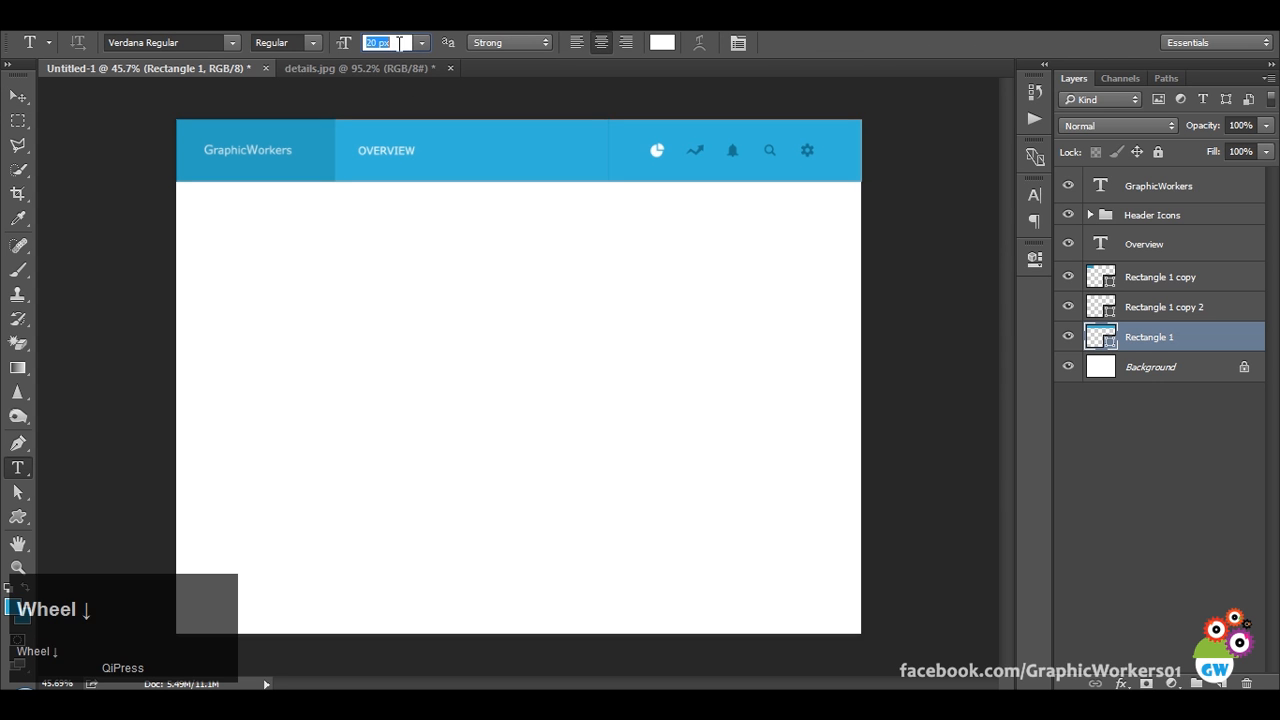
pyautogui.press('Return')
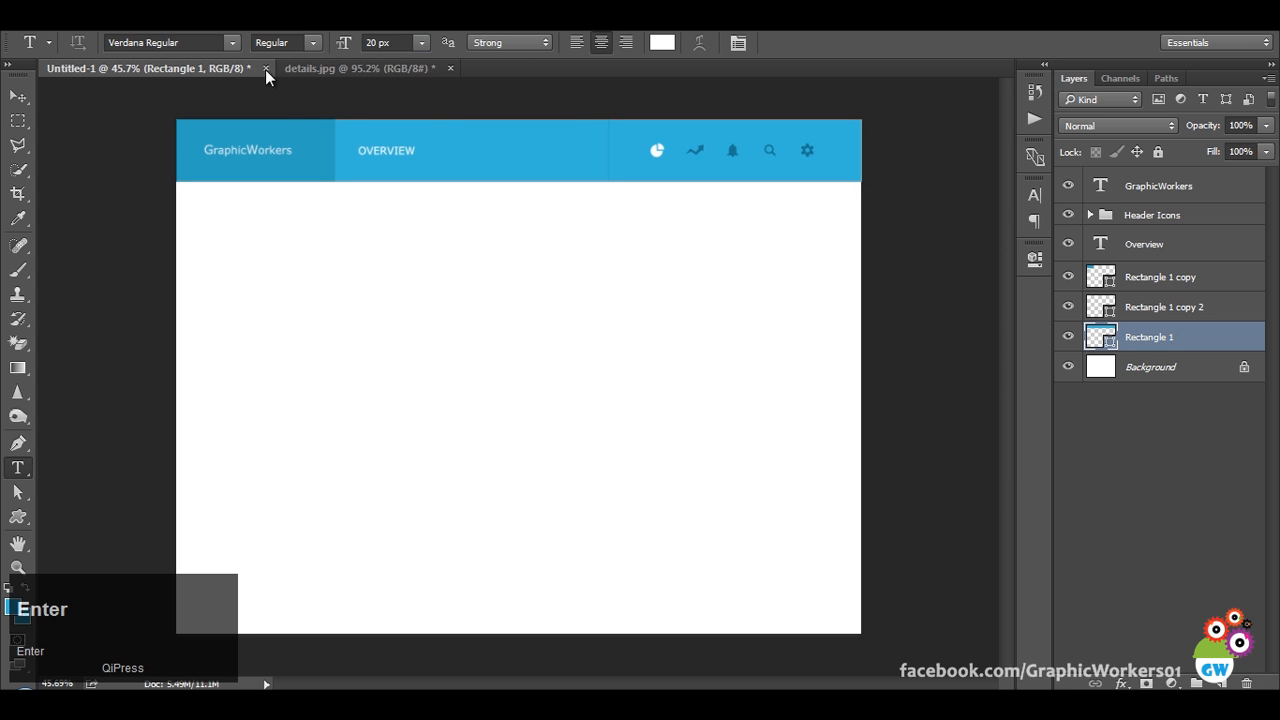
pyautogui.click(1150, 244)
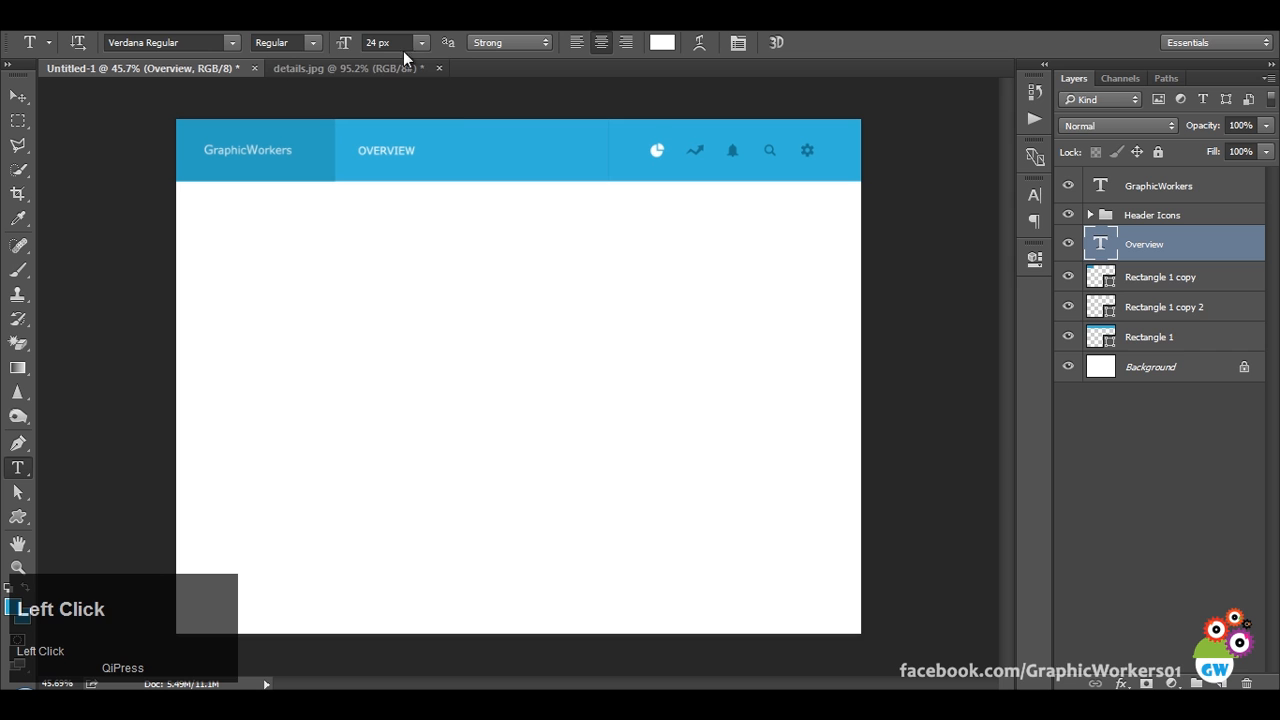
pyautogui.write('20')
pyautogui.press('Return')
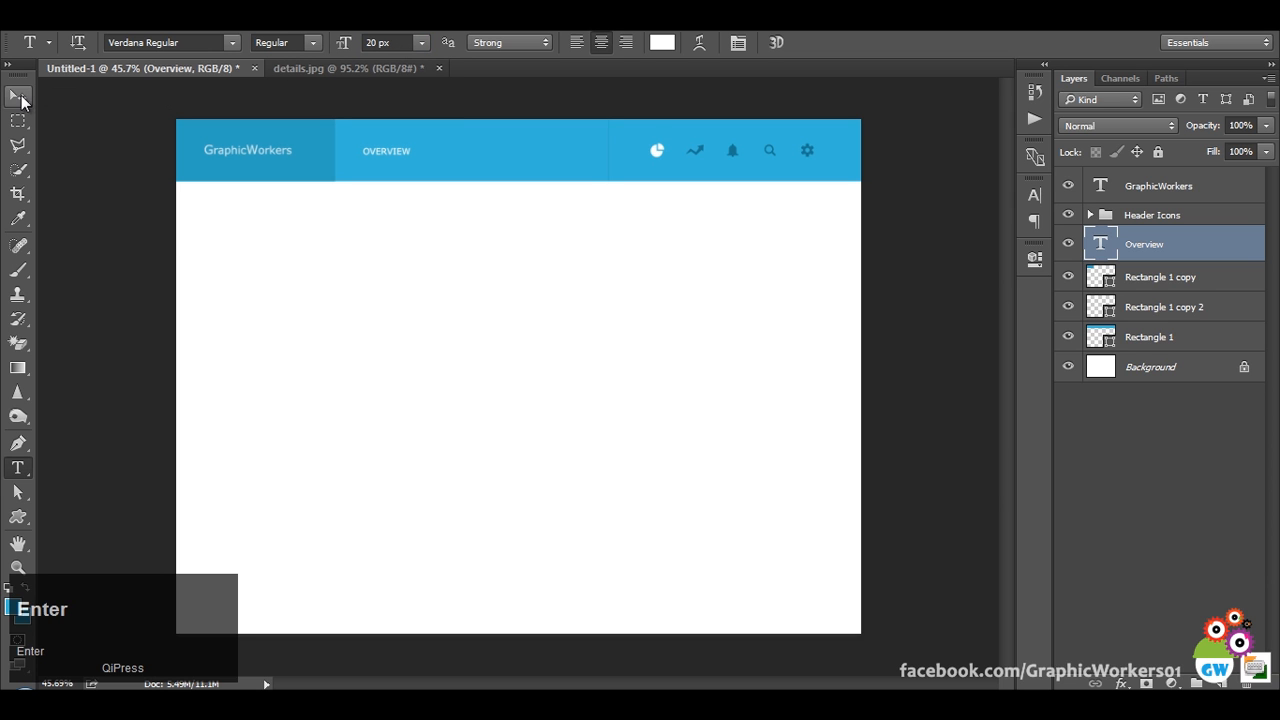
pyautogui.click(399, 42)
pyautogui.scroll(1, 399, 40)
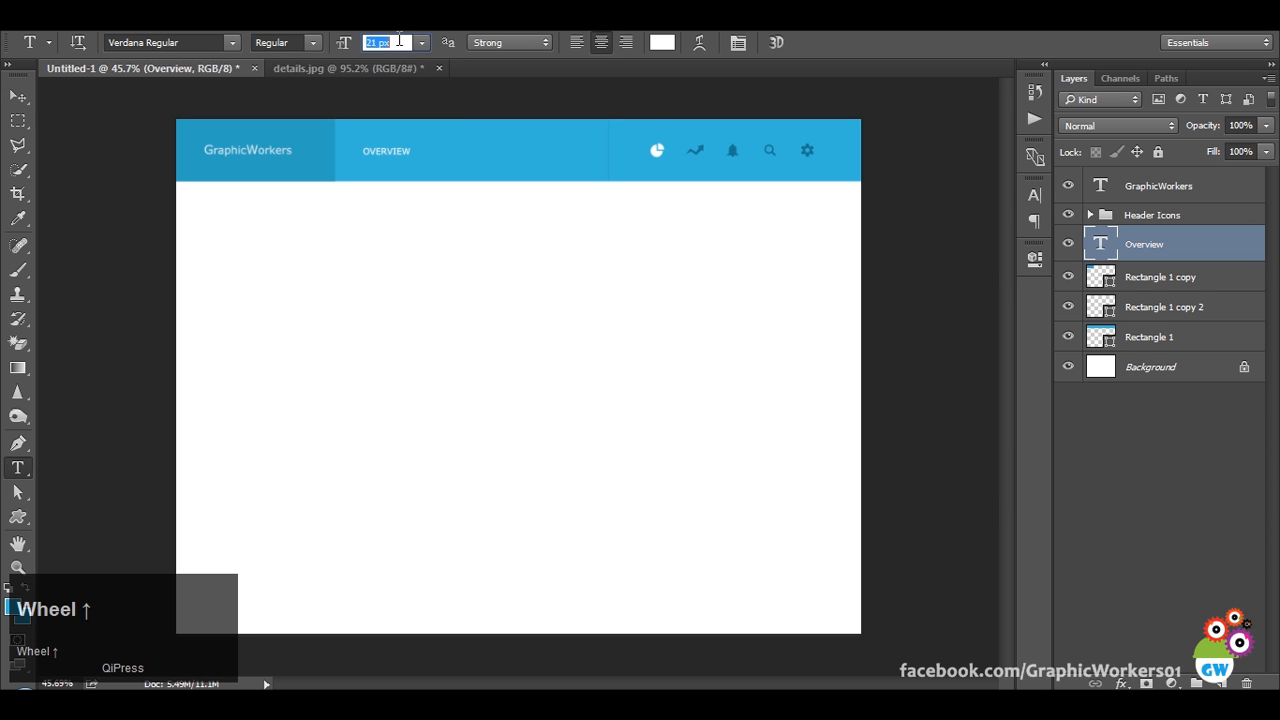
pyautogui.press('Return')
pyautogui.click(17, 95)
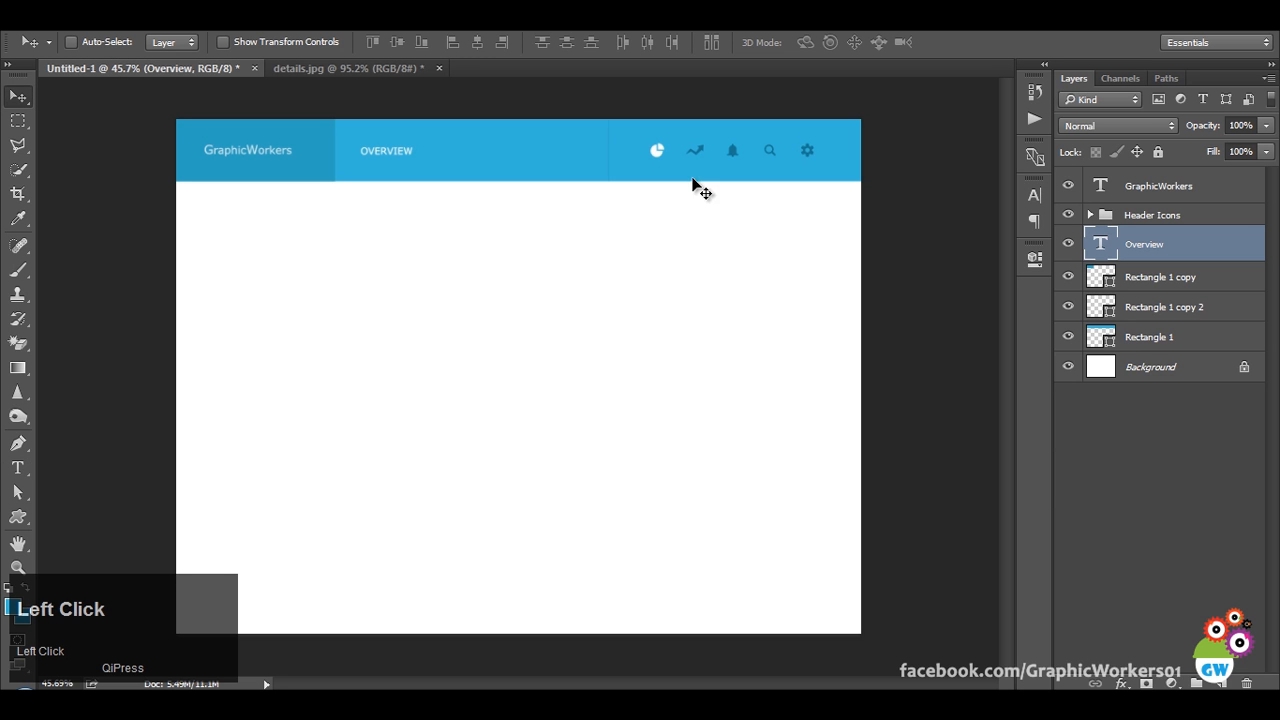
# Shift the Header Icons group slightly to the right within the header.
pyautogui.click(1197, 218)
pyautogui.moveTo(726, 303); pyautogui.dragTo(726, 297)
# Sample the dark sidebar colour and the darker STATS row colour from details.jpg into the two colour swatches.
pyautogui.click(341, 63)
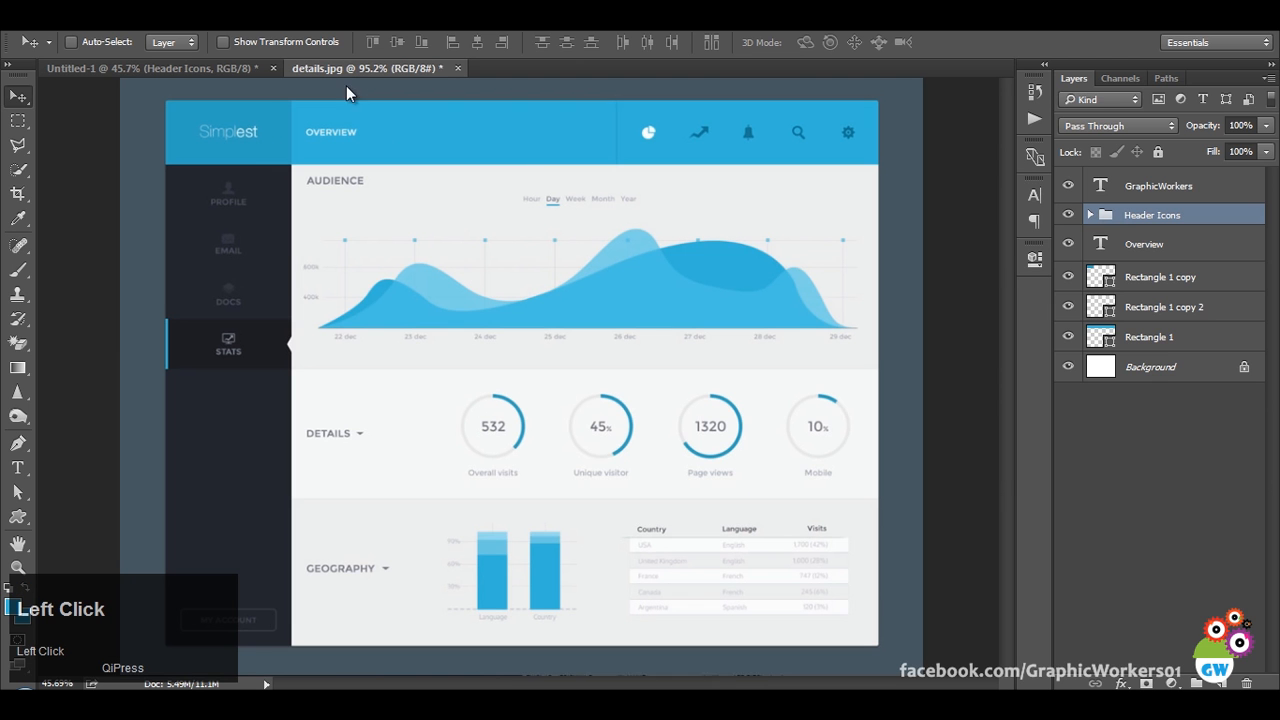
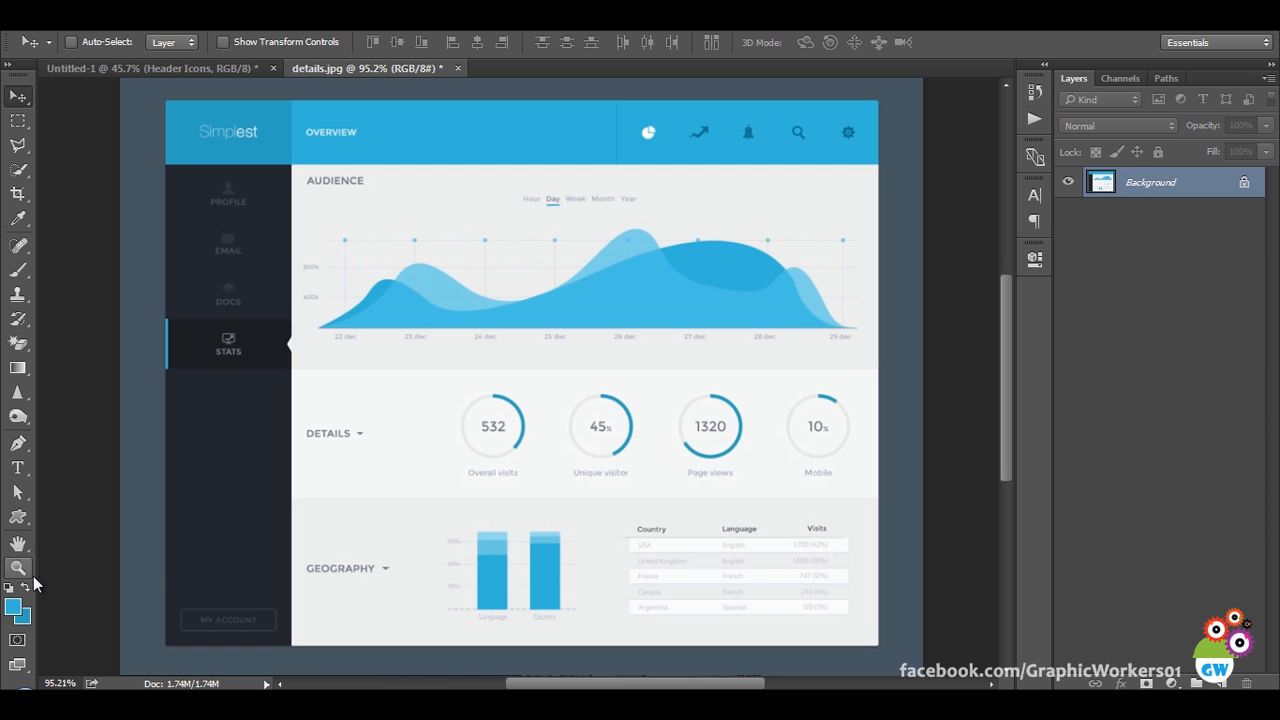
pyautogui.press('b')
pyautogui.keyDown('alt'); pyautogui.click(215, 475); pyautogui.keyUp('alt')
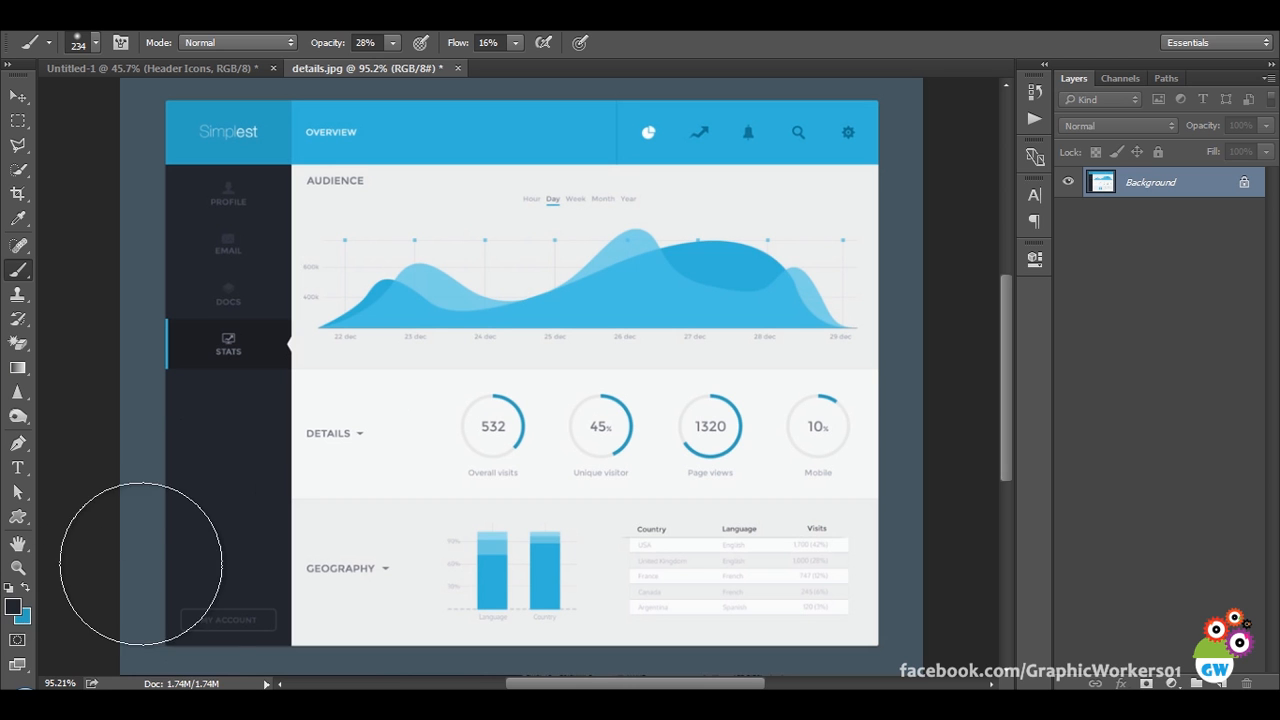
pyautogui.press('x')
pyautogui.keyDown('alt'); pyautogui.click(275, 328); pyautogui.keyUp('alt')
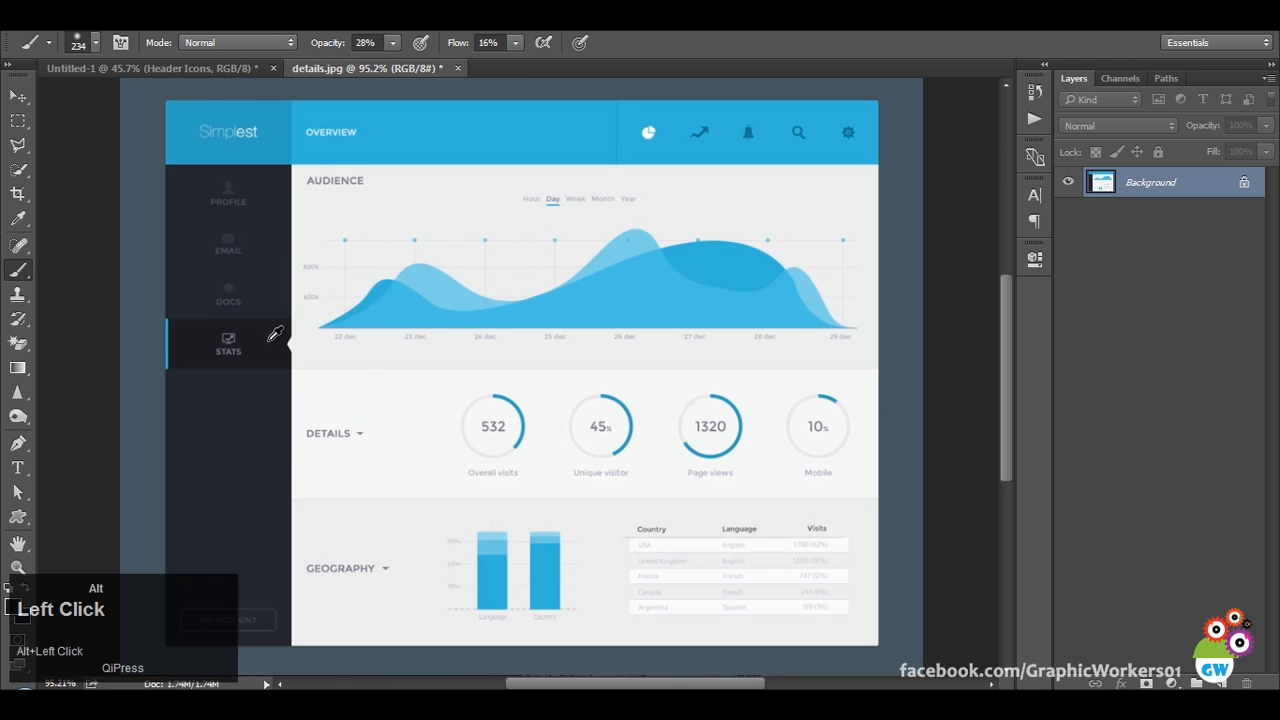
pyautogui.click(350, 68)
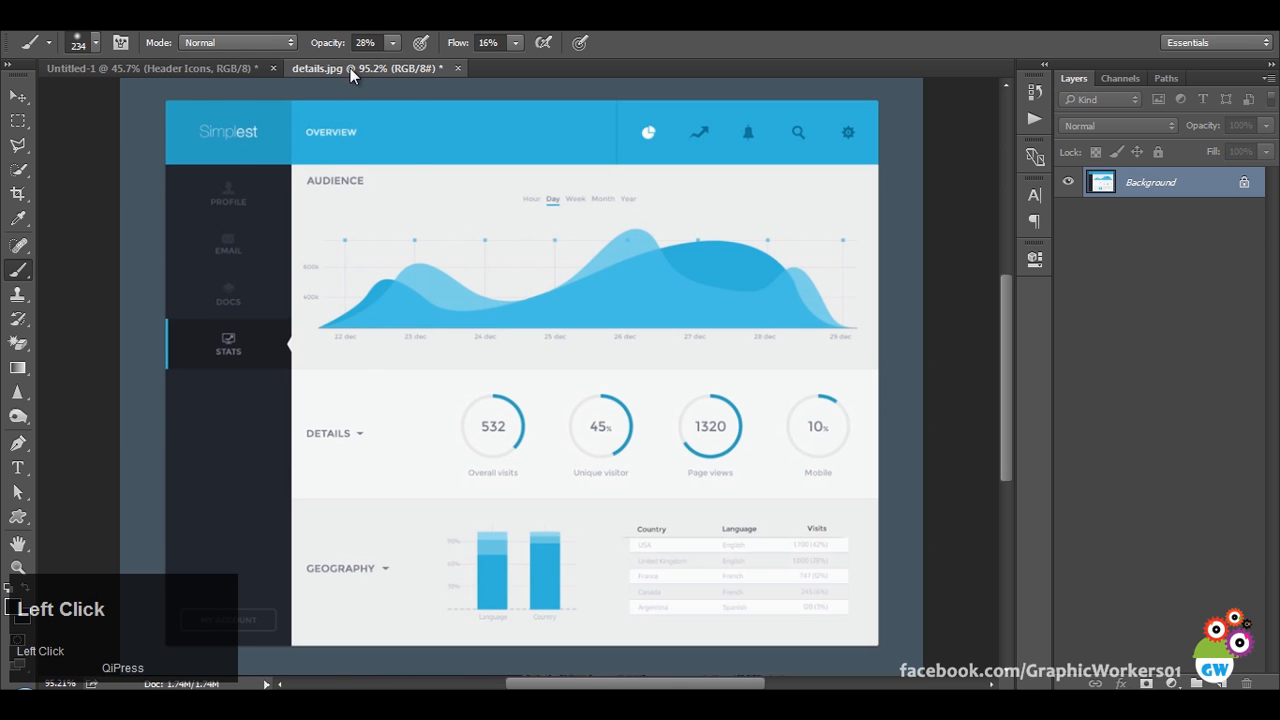
# In Untitled-1, narrow the darker rectangle behind the GraphicWorkers logo from its right edge to about 327 px wide.
pyautogui.click(217, 70)
pyautogui.press('v')
pyautogui.keyDown('alt'); pyautogui.rightClick(313, 169); pyautogui.keyUp('alt')
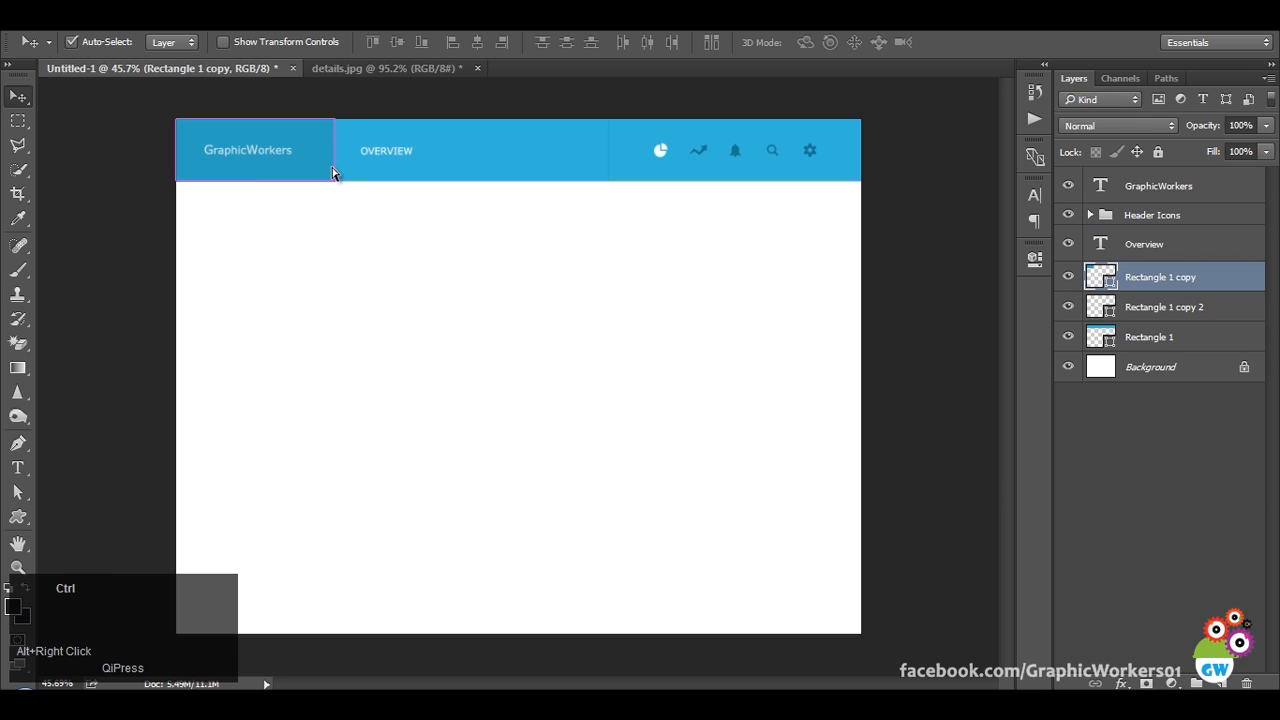
pyautogui.hotkey('ctrl', 't')
pyautogui.moveTo(336, 158); pyautogui.dragTo(316, 158)
pyautogui.press('Return')
# Move the GraphicWorkers text slightly left to centre it in the narrowed block, and move the OVERVIEW text left beside that block.
pyautogui.keyDown('alt'); pyautogui.rightClick(272, 155); pyautogui.keyUp('alt')
pyautogui.keyDown('shift'); pyautogui.click(300, 160); pyautogui.keyUp('shift')
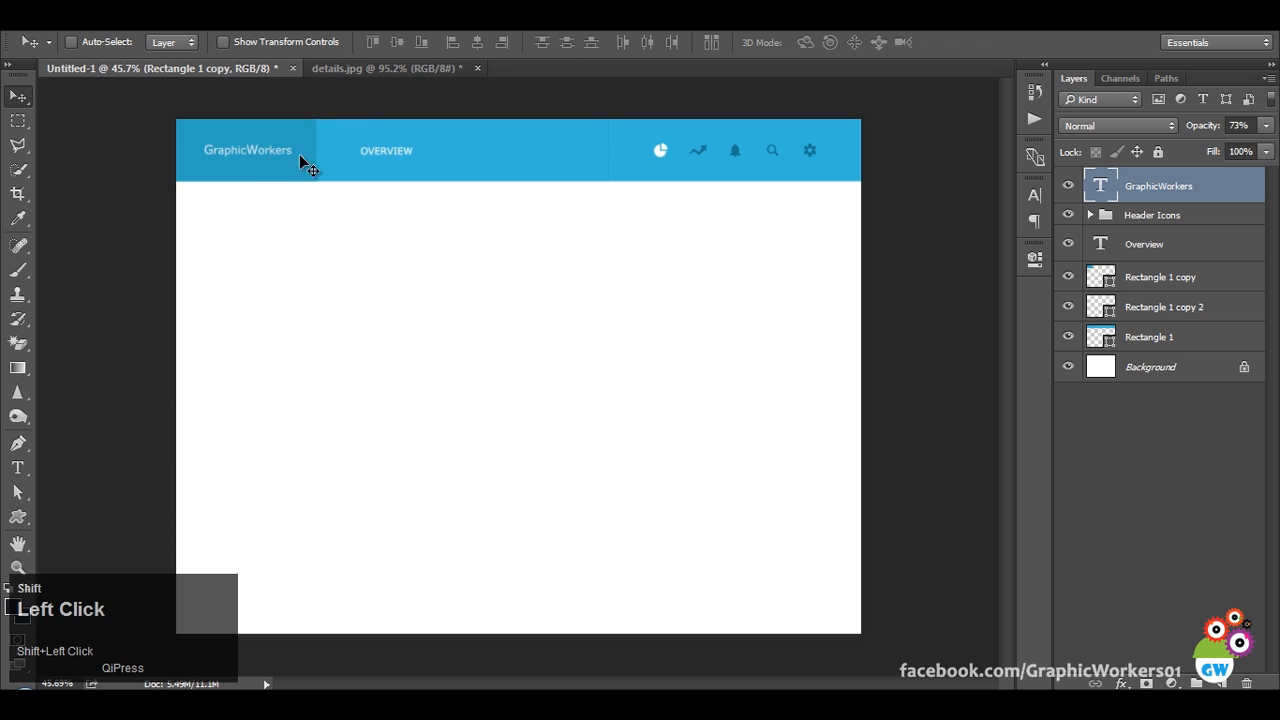
pyautogui.keyDown('shift'); pyautogui.click(294, 158); pyautogui.keyUp('shift')
pyautogui.moveTo(294, 157); pyautogui.dragTo(292, 160)
pyautogui.keyDown('alt'); pyautogui.rightClick(395, 160); pyautogui.keyUp('alt')
pyautogui.moveTo(409, 157); pyautogui.dragTo(375, 149)
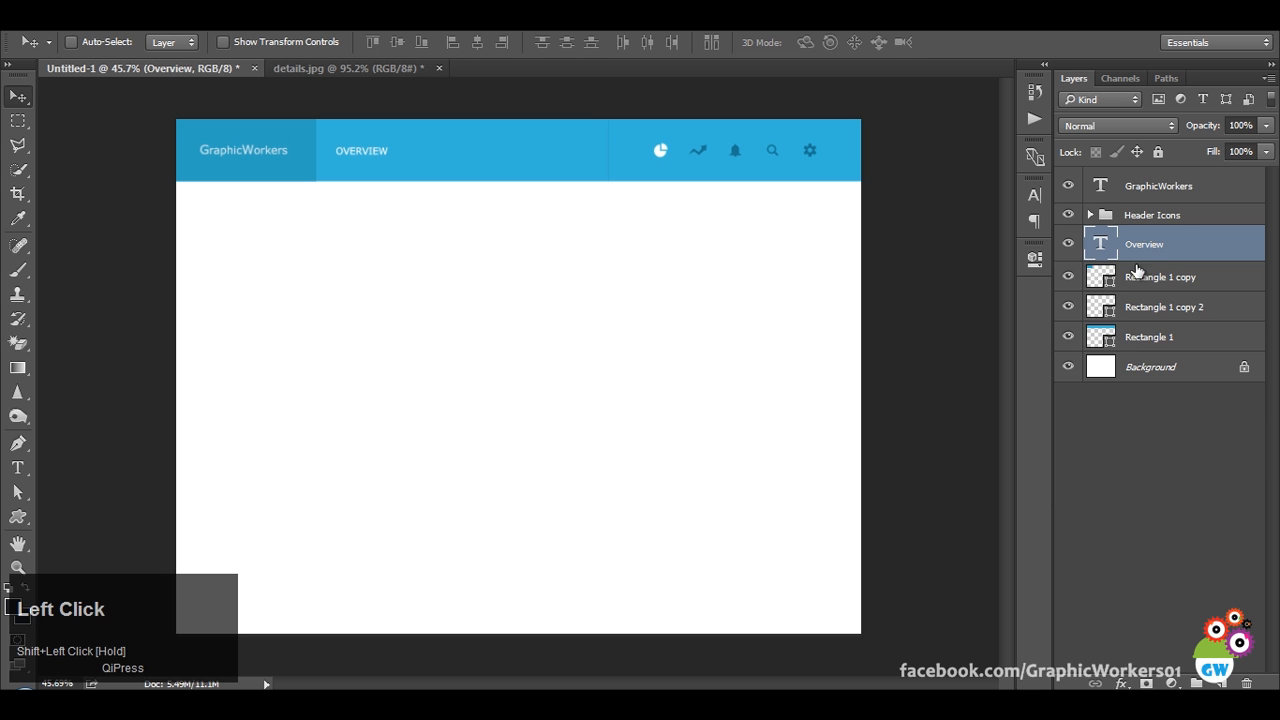
# Group all layers above the Background and name the group Header.
pyautogui.click(1172, 337)
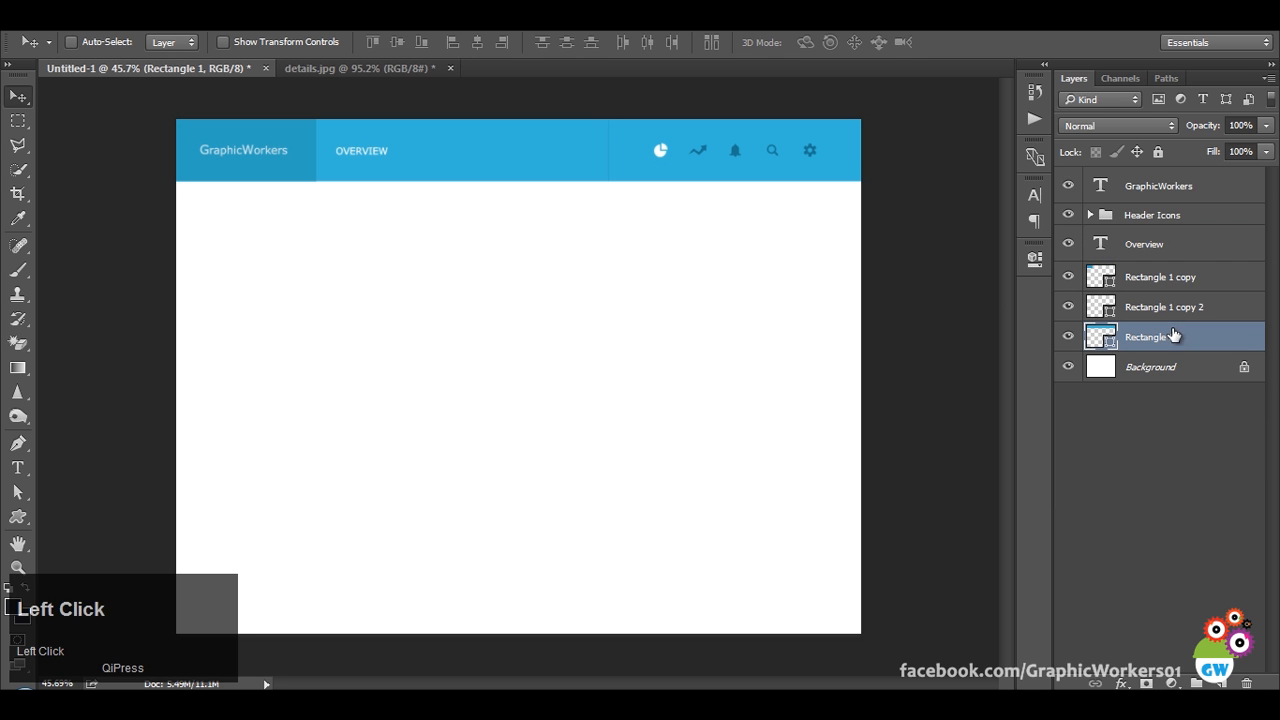
pyautogui.keyDown('shift'); pyautogui.click(1200, 187); pyautogui.keyUp('shift')
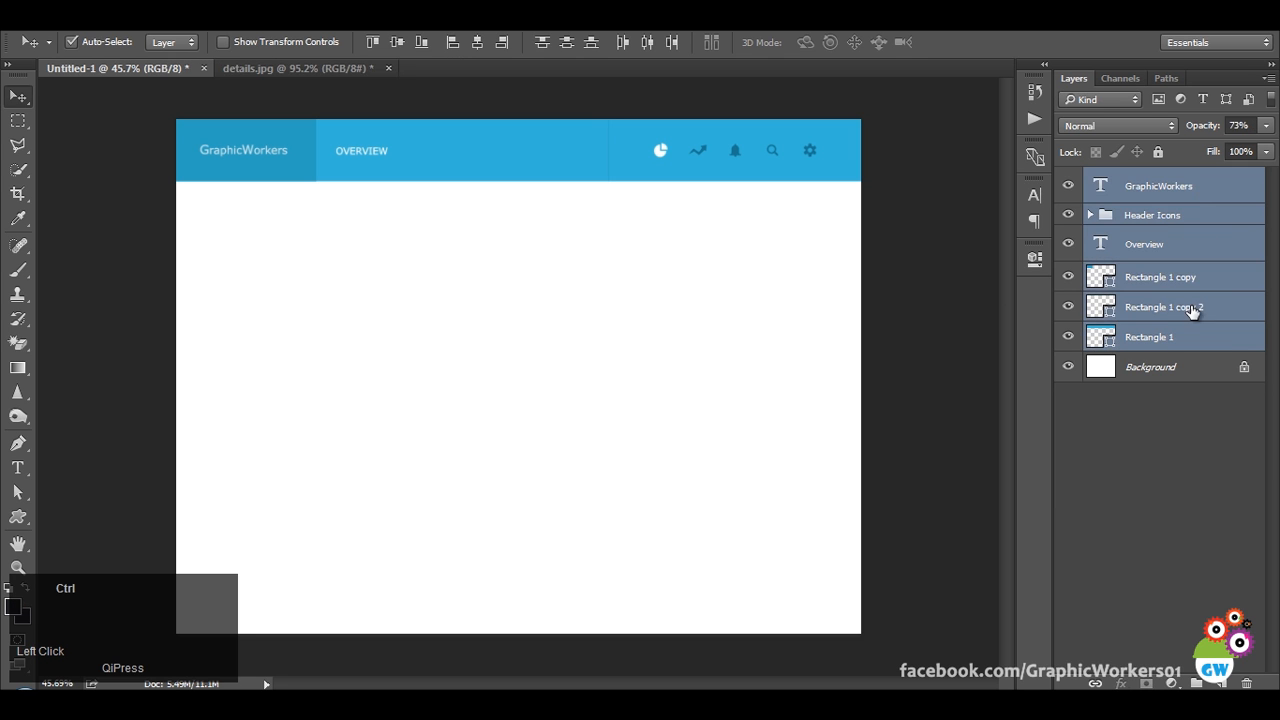
pyautogui.hotkey('ctrl', 'g')
pyautogui.click(1069, 179)
pyautogui.click(1069, 179)
pyautogui.doubleClick(1156, 180)
pyautogui.write('Header')
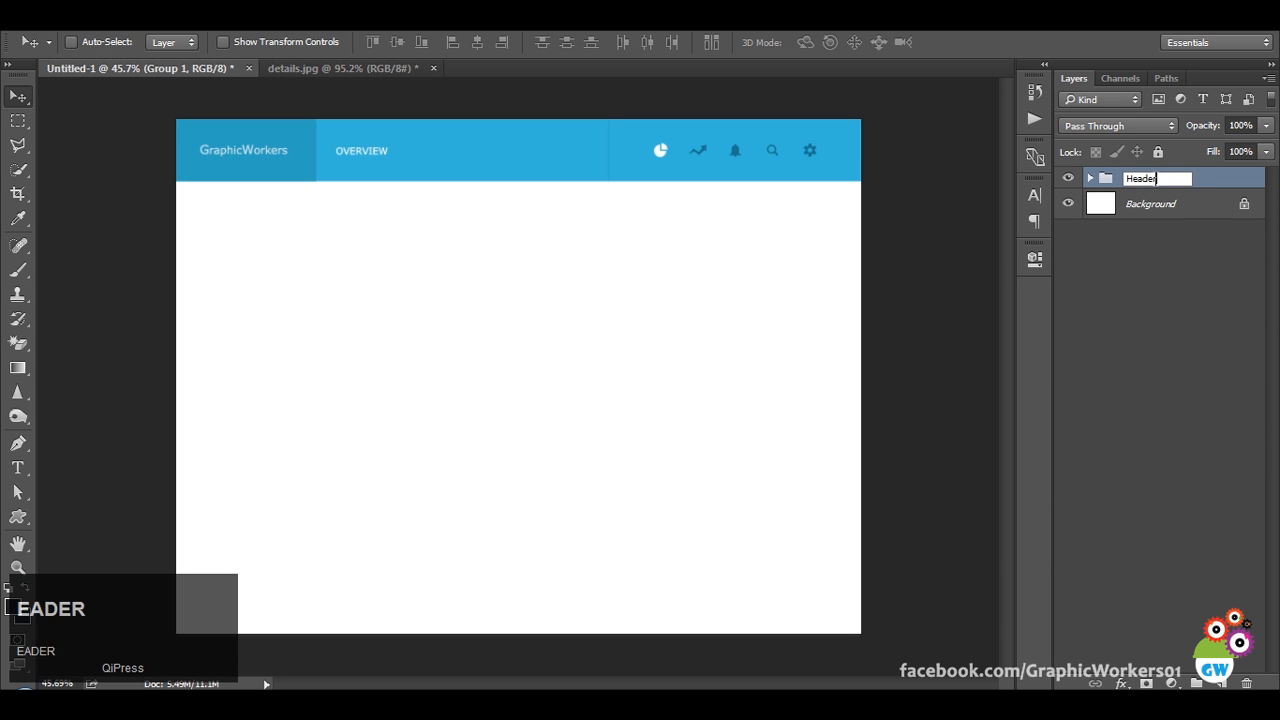
pyautogui.press('Return')
# Duplicate the logo block's rectangle out of the Header group and place the copy directly beneath the original block.
pyautogui.click(1091, 179)
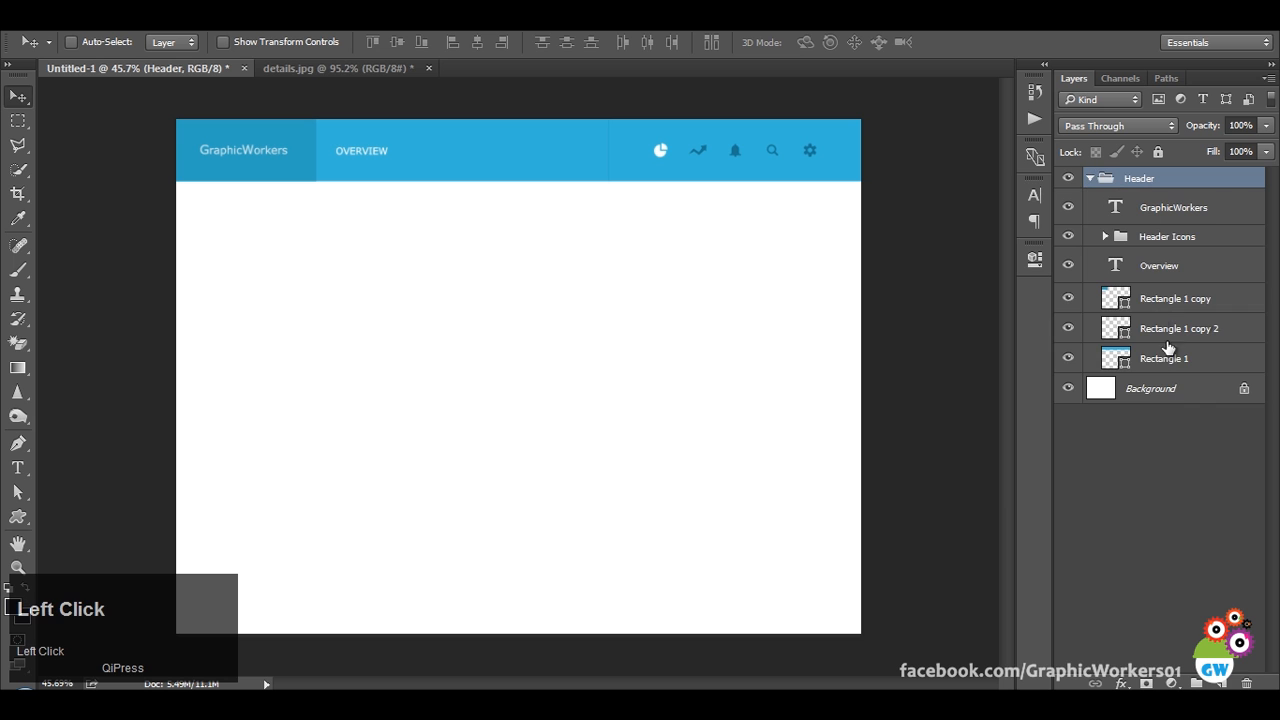
pyautogui.moveTo(1177, 312); pyautogui.dragTo(1127, 190)
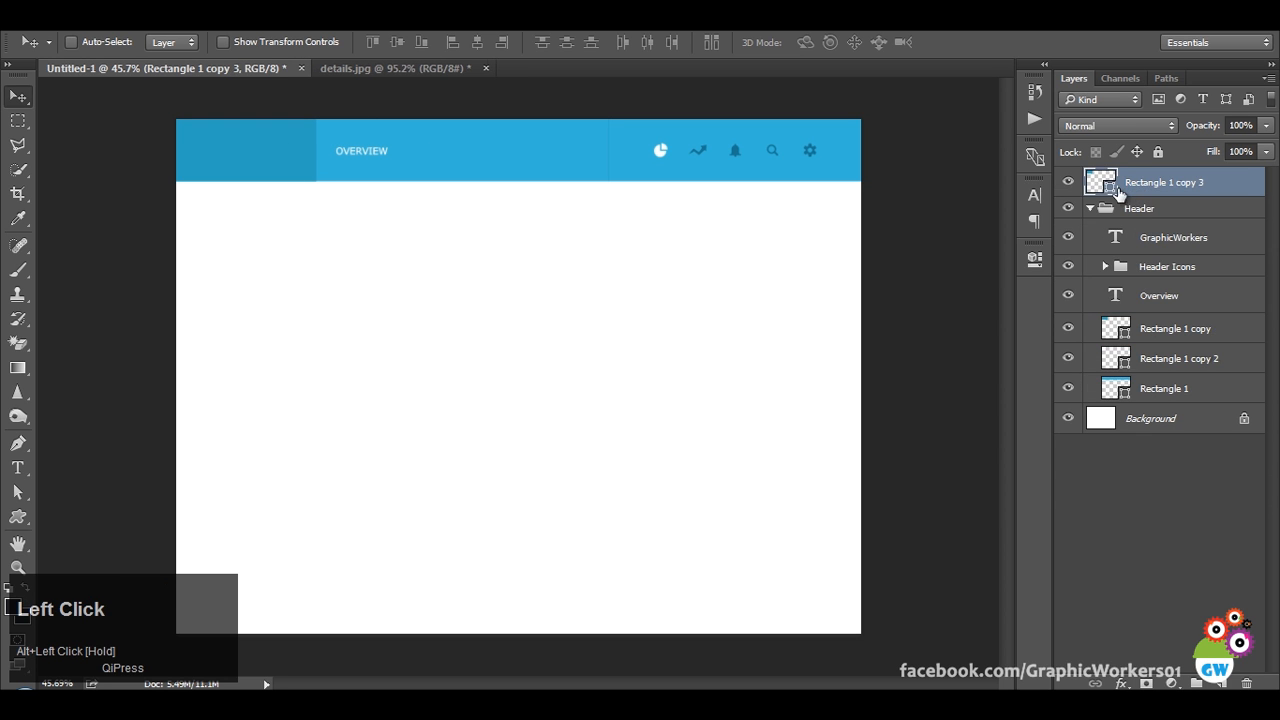
pyautogui.click(1091, 208)
pyautogui.moveTo(354, 220); pyautogui.dragTo(351, 285)
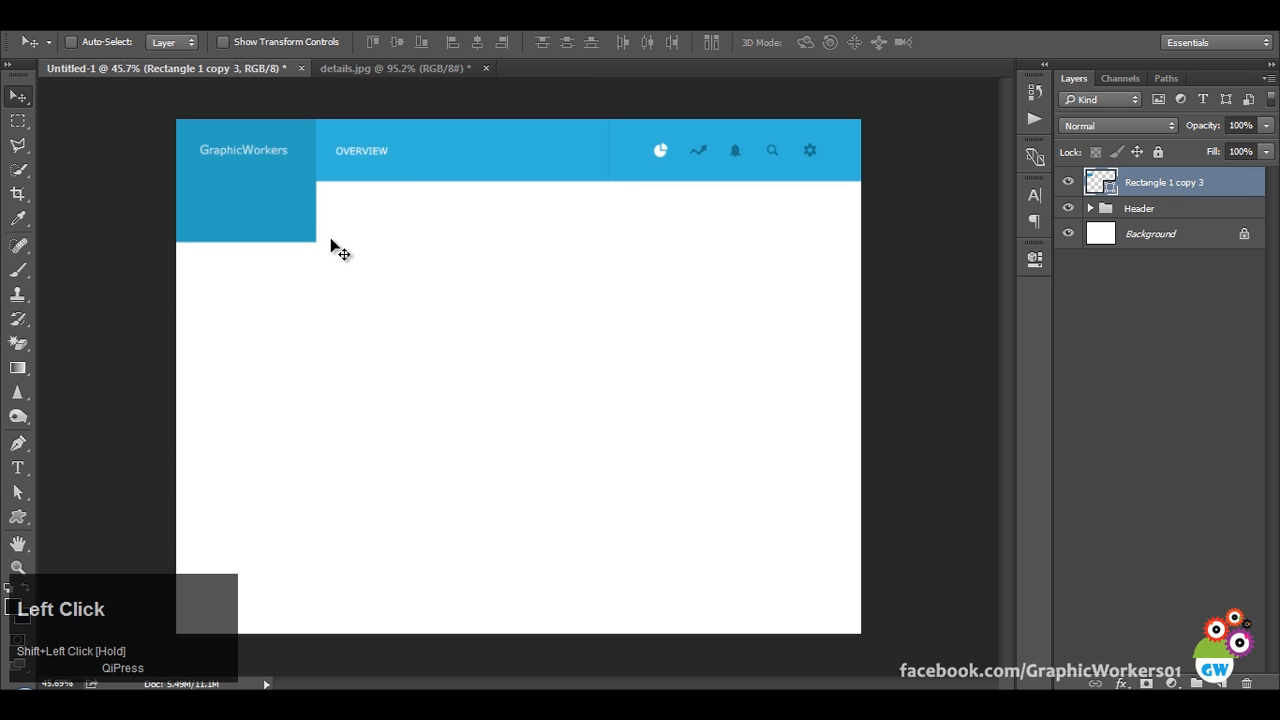
pyautogui.press('Down')
pyautogui.press('Down')
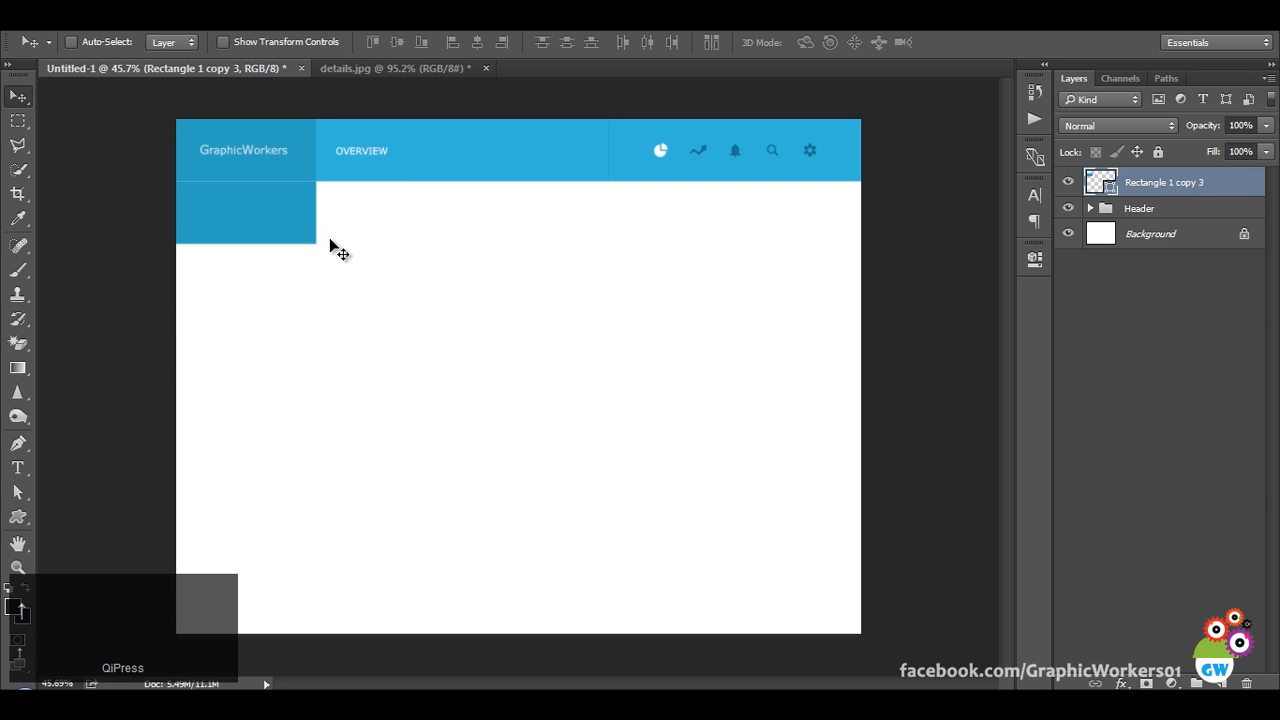
# Put the copied rectangle into a new group named Body-Side-Menu.
pyautogui.hotkey('ctrl', 'g')
pyautogui.doubleClick(1155, 180)
pyautogui.write('B')
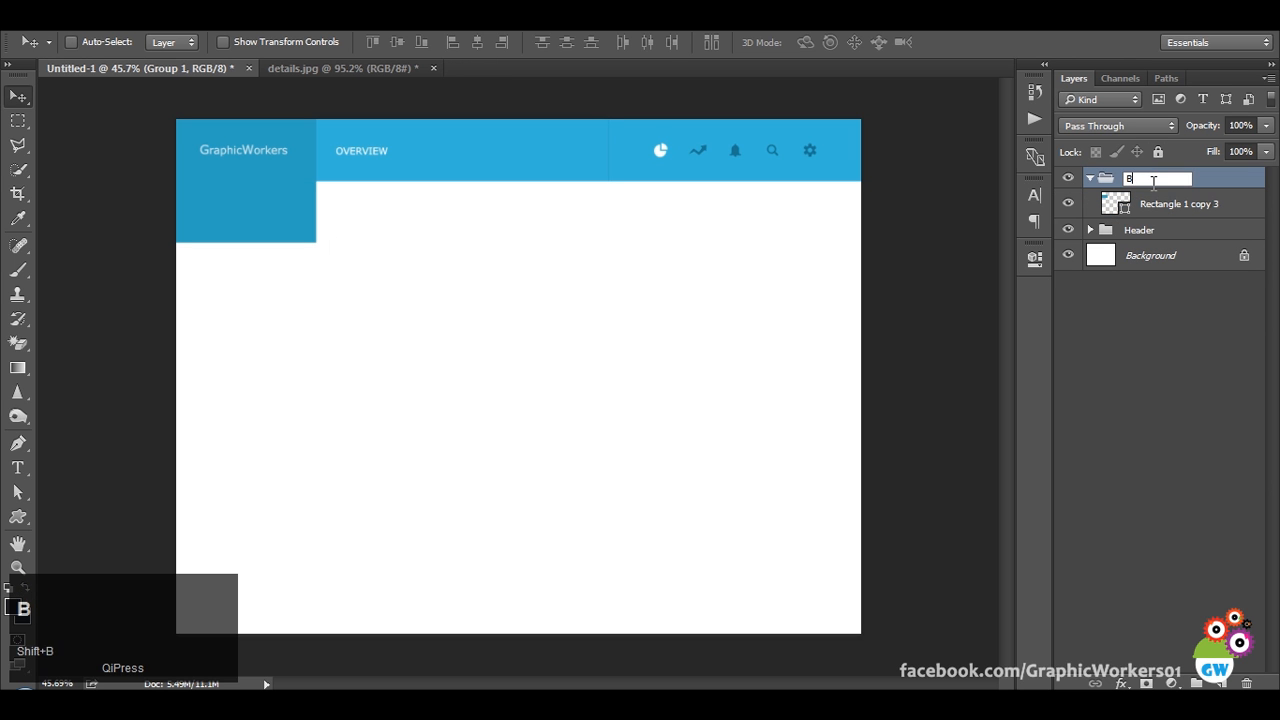
pyautogui.write('ody-Side')
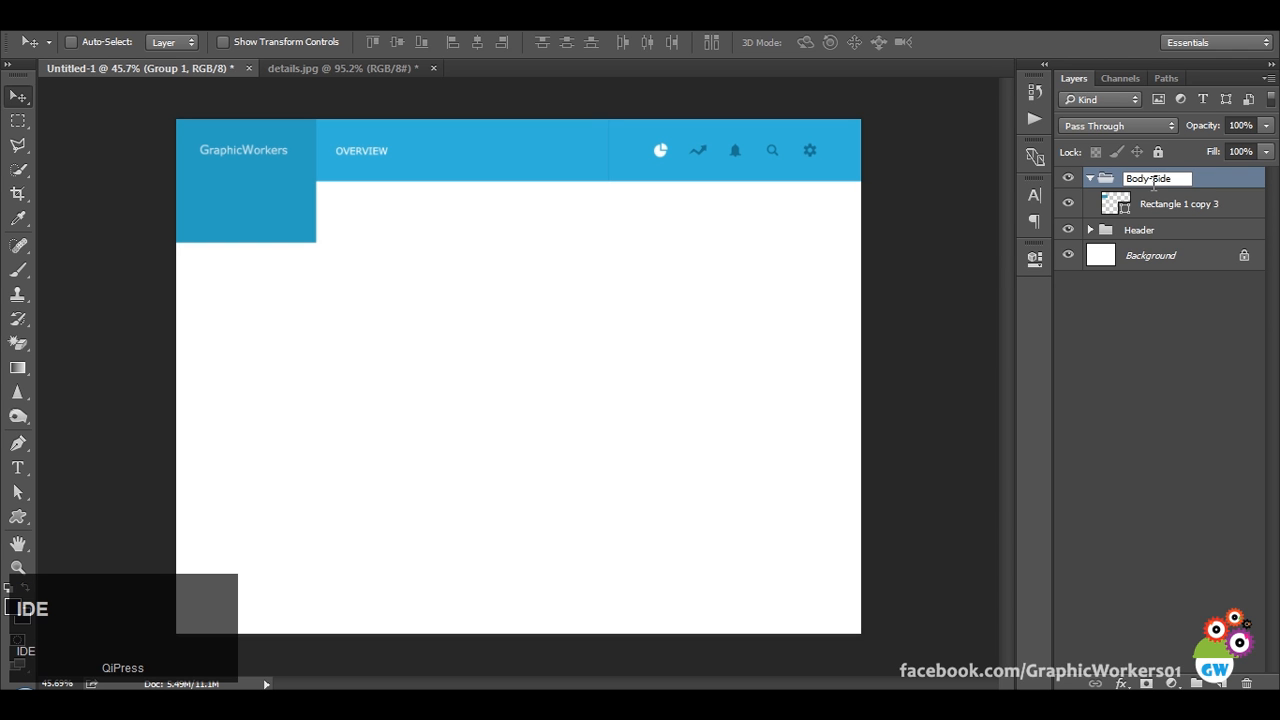
pyautogui.write('-Menu')
pyautogui.press('Return')
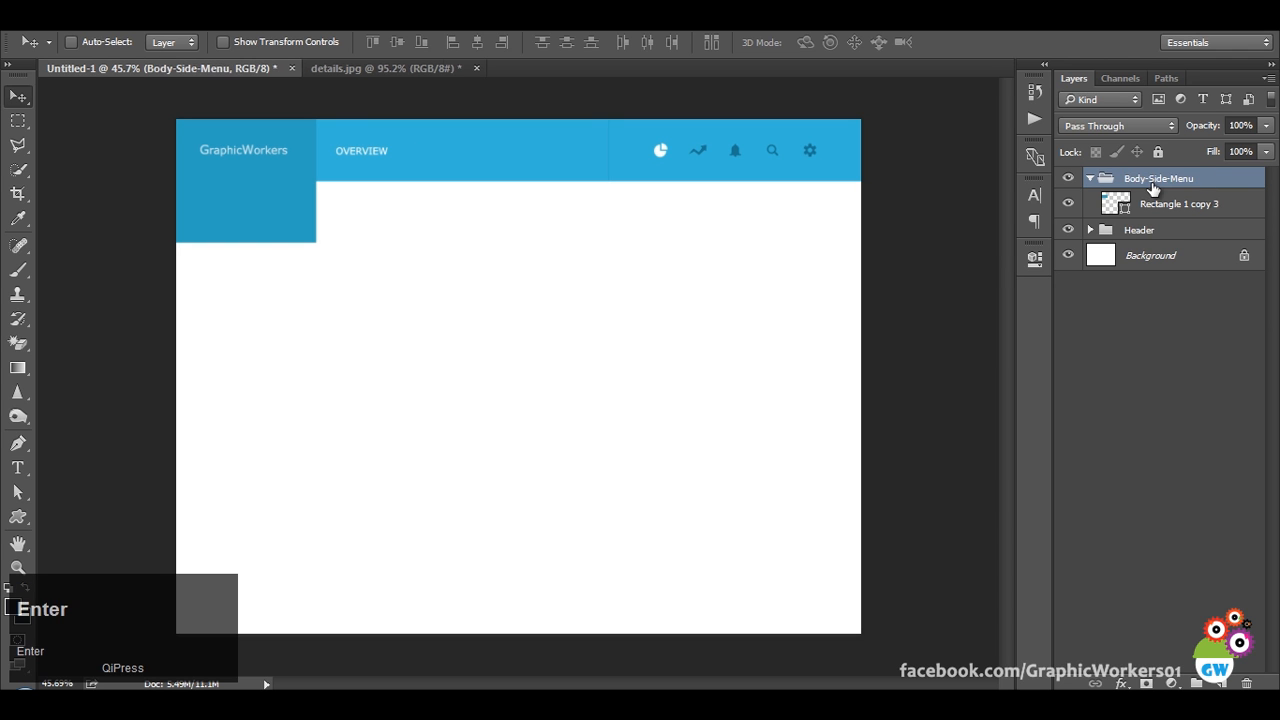
# Stretch the rectangle in Body-Side-Menu down to the canvas's bottom to form the sidebar.
pyautogui.click(1172, 206)
pyautogui.hotkey('ctrl', 't')
pyautogui.moveTo(249, 252); pyautogui.dragTo(259, 632)
pyautogui.press('Return')
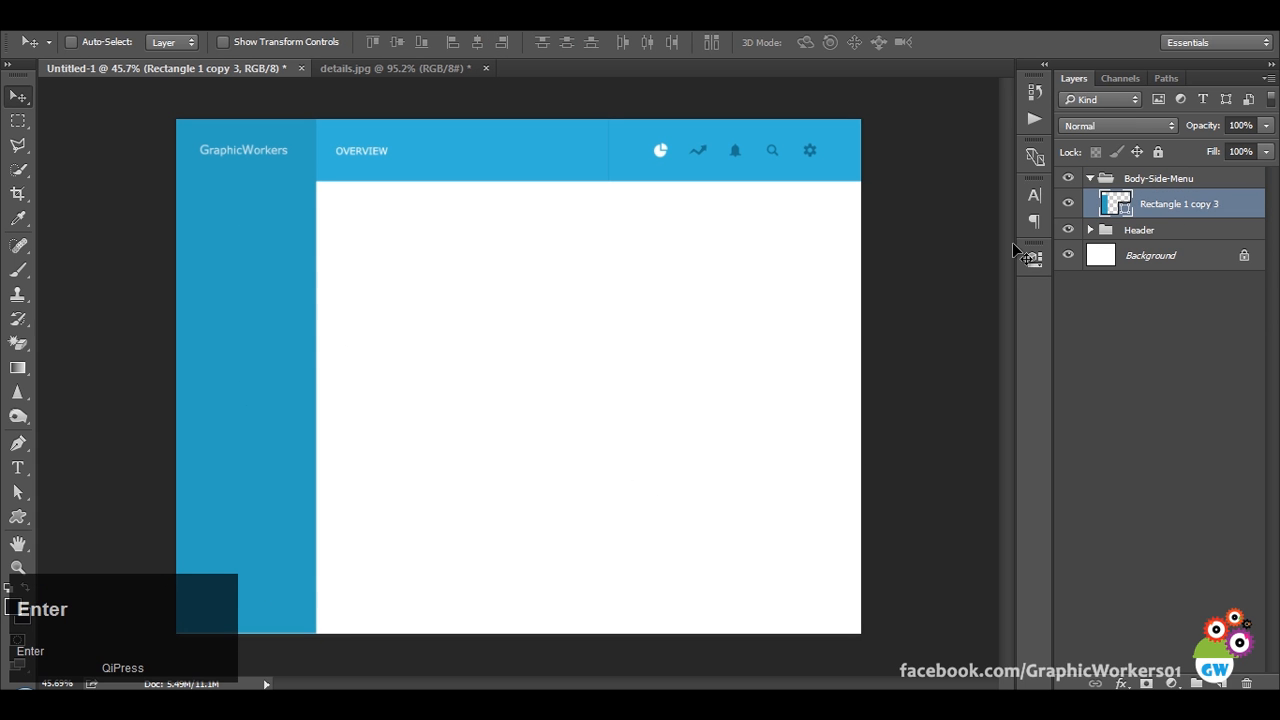
# Fill the sidebar rectangle with the dark navy colour sampled from details.jpg.
pyautogui.doubleClick(1112, 206)
pyautogui.click(1151, 297)
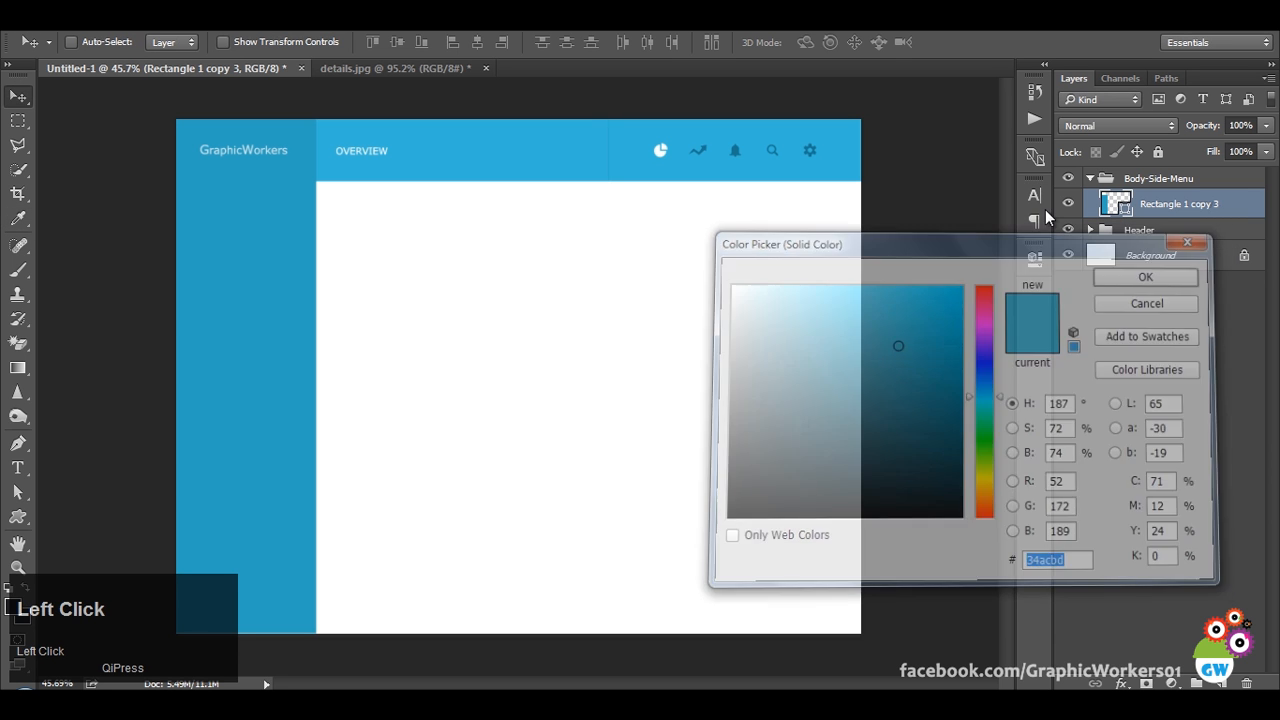
pyautogui.click(1033, 266)
pyautogui.click(783, 365)
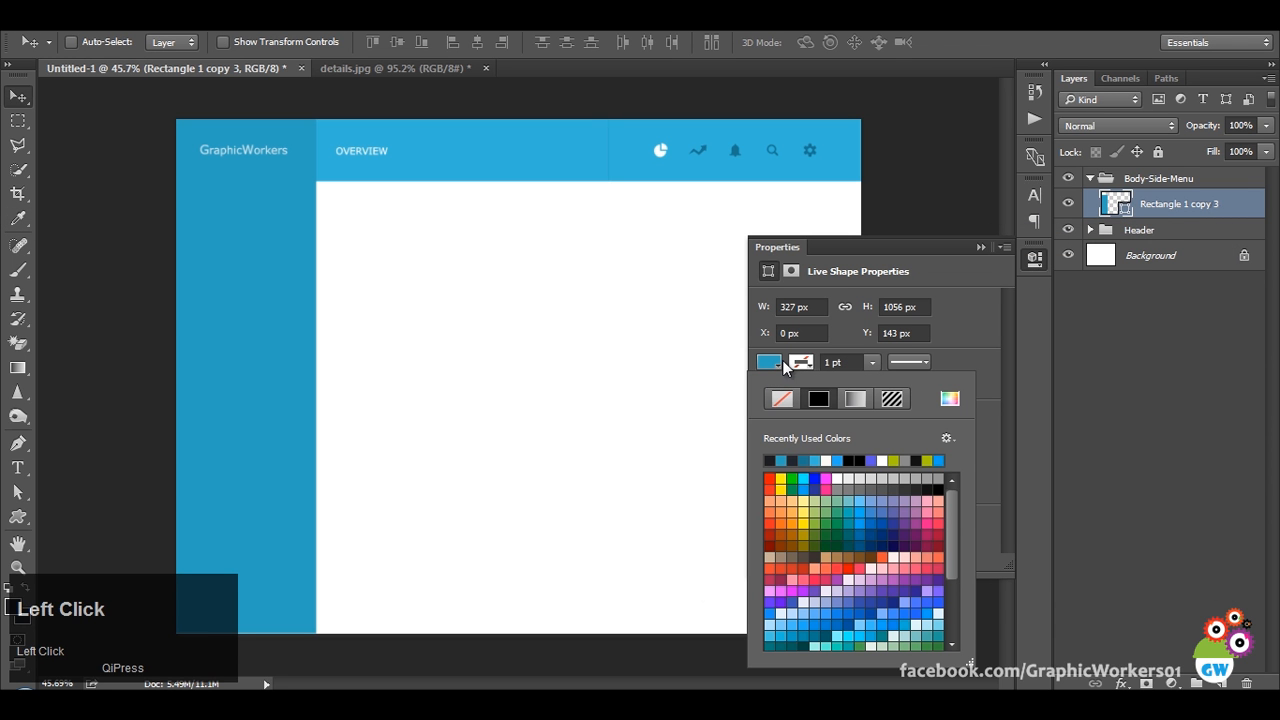
pyautogui.click(792, 460)
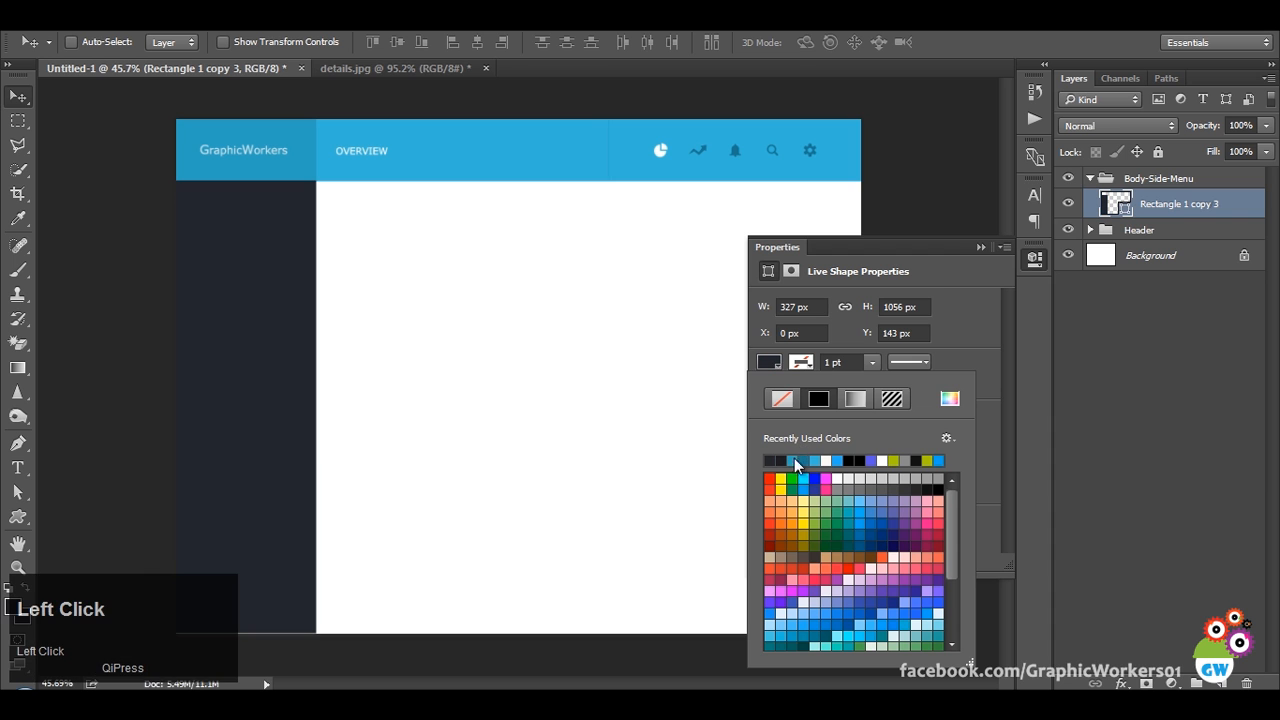
pyautogui.click(979, 248)
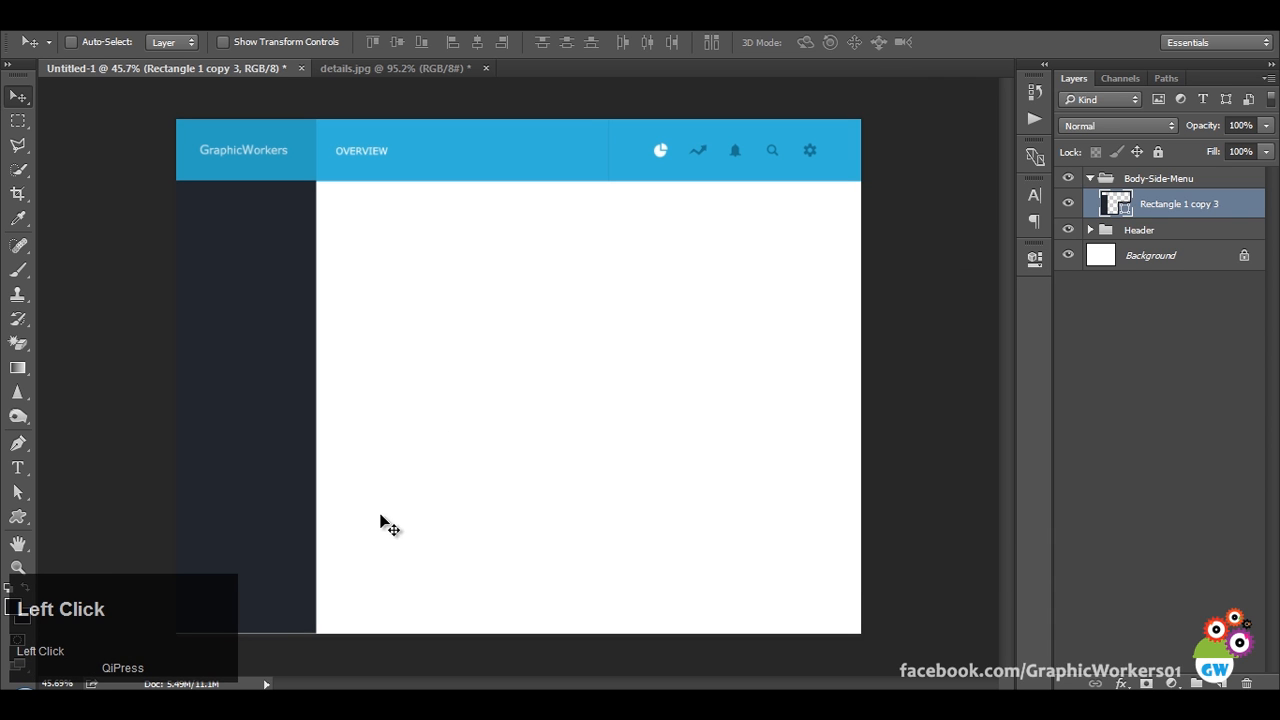
# Change the area around the canvas to light gray and extend the sidebar's lower edge to meet the canvas edge exactly.
pyautogui.rightClick(906, 337)
pyautogui.click(960, 425)
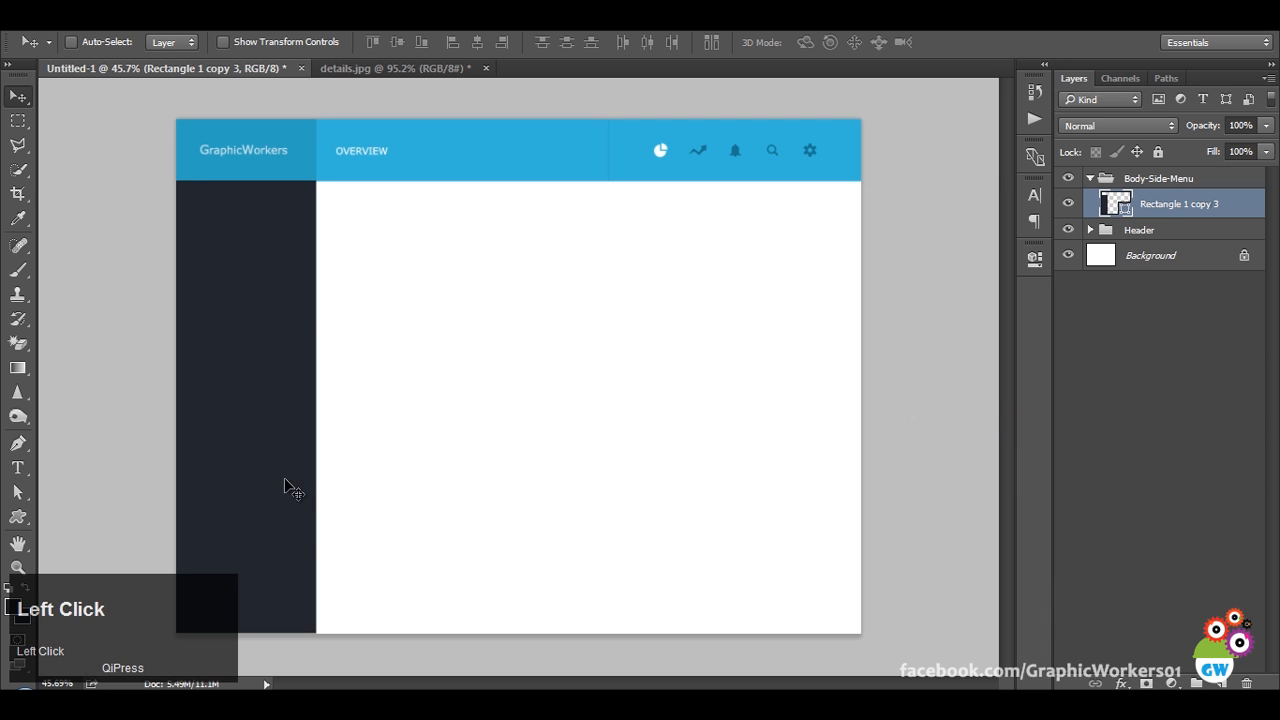
pyautogui.keyDown('alt'); pyautogui.rightClick(287, 528); pyautogui.keyUp('alt')
pyautogui.scroll(6, 286, 630)
pyautogui.moveTo(294, 645); pyautogui.dragTo(423, 417)
pyautogui.hotkey('ctrl', 't')
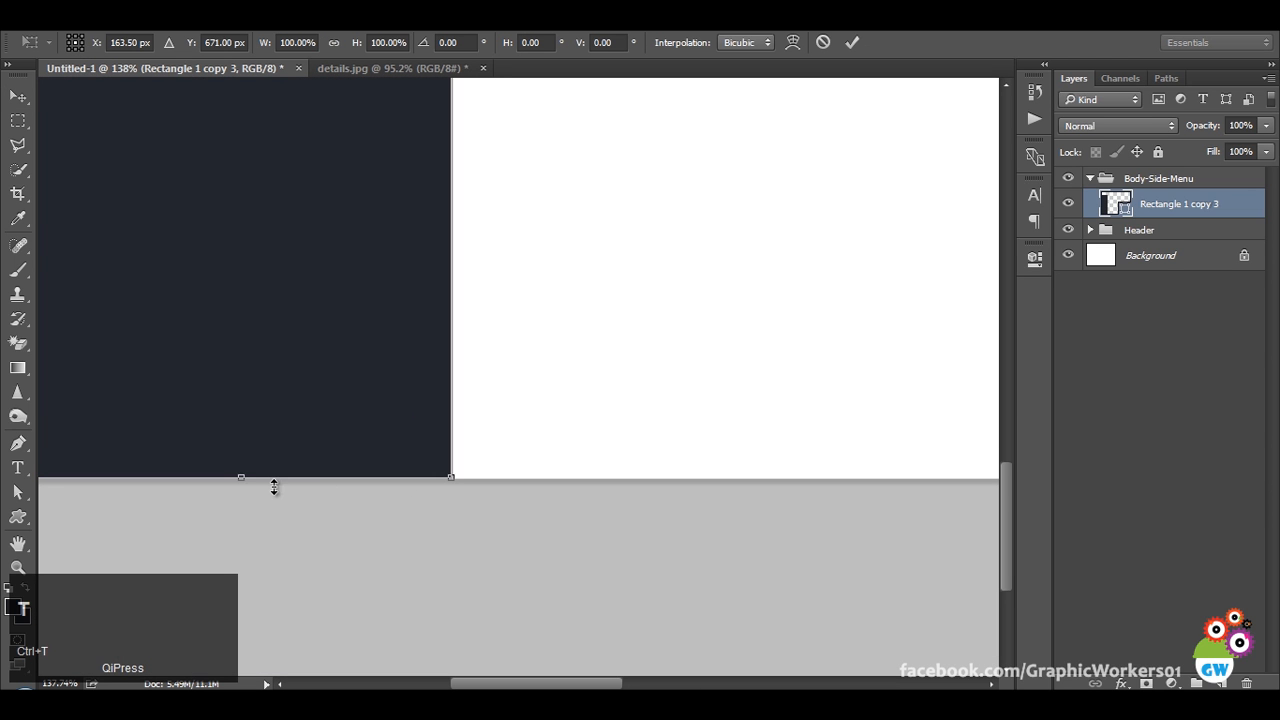
pyautogui.moveTo(243, 479); pyautogui.dragTo(245, 481)
pyautogui.press('Return')
pyautogui.keyDown('ctrl'); pyautogui.keyDown('alt'); pyautogui.scroll(-5, 462, 470); pyautogui.keyUp('alt'); pyautogui.keyUp('ctrl')
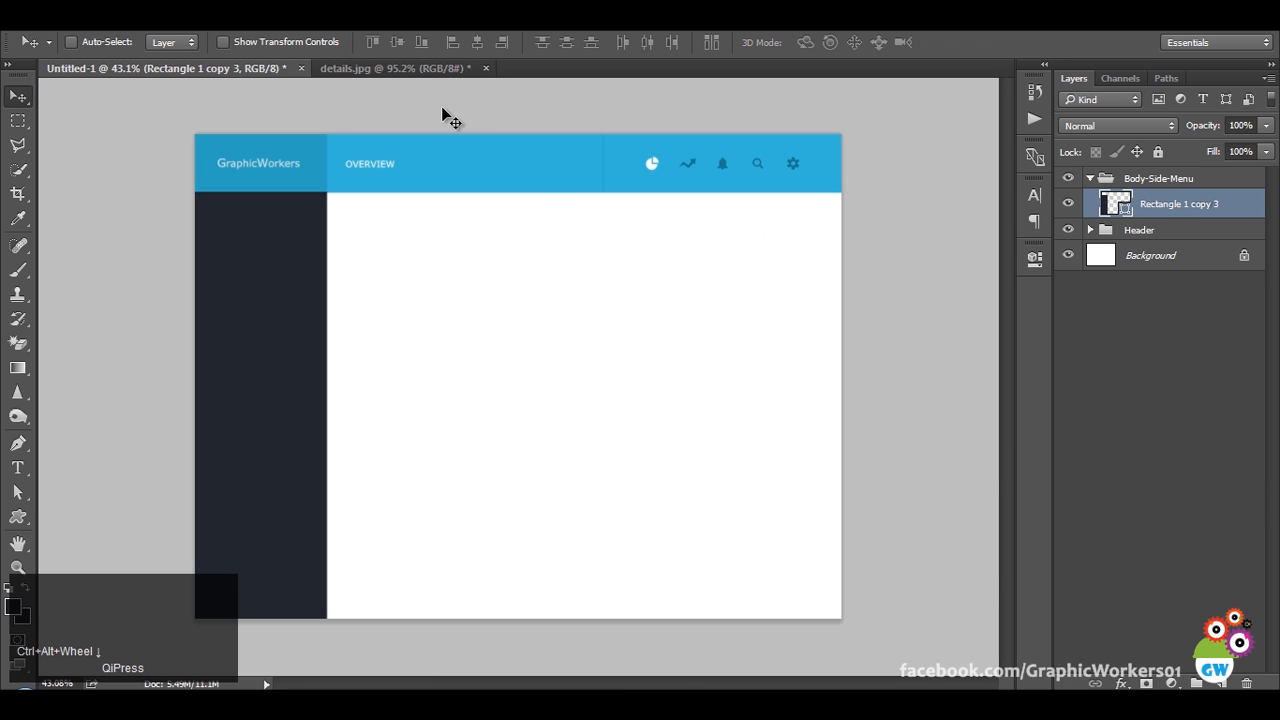
# After checking details.jpg, duplicate the sidebar rectangle and shorten the copy from below to a 120 px high row under the header.
pyautogui.click(405, 69)
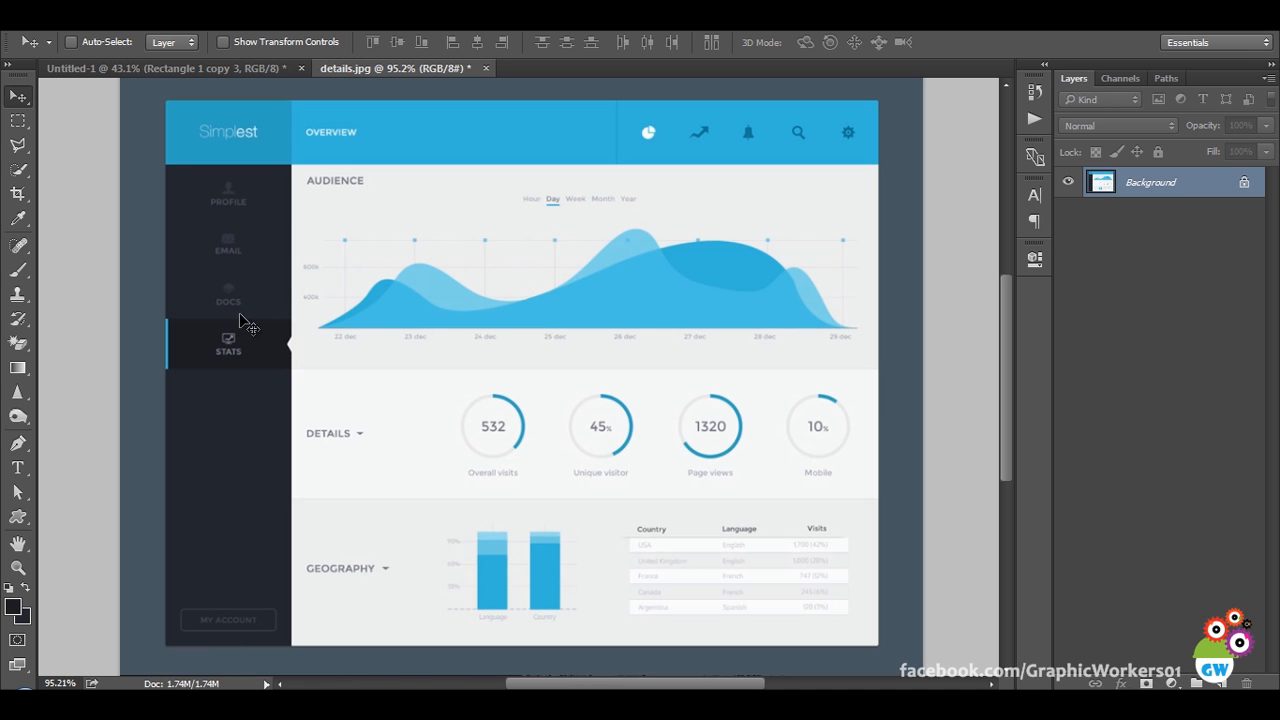
pyautogui.click(150, 67)
pyautogui.keyDown('alt'); pyautogui.rightClick(296, 379); pyautogui.keyUp('alt')
pyautogui.press('ctrl')
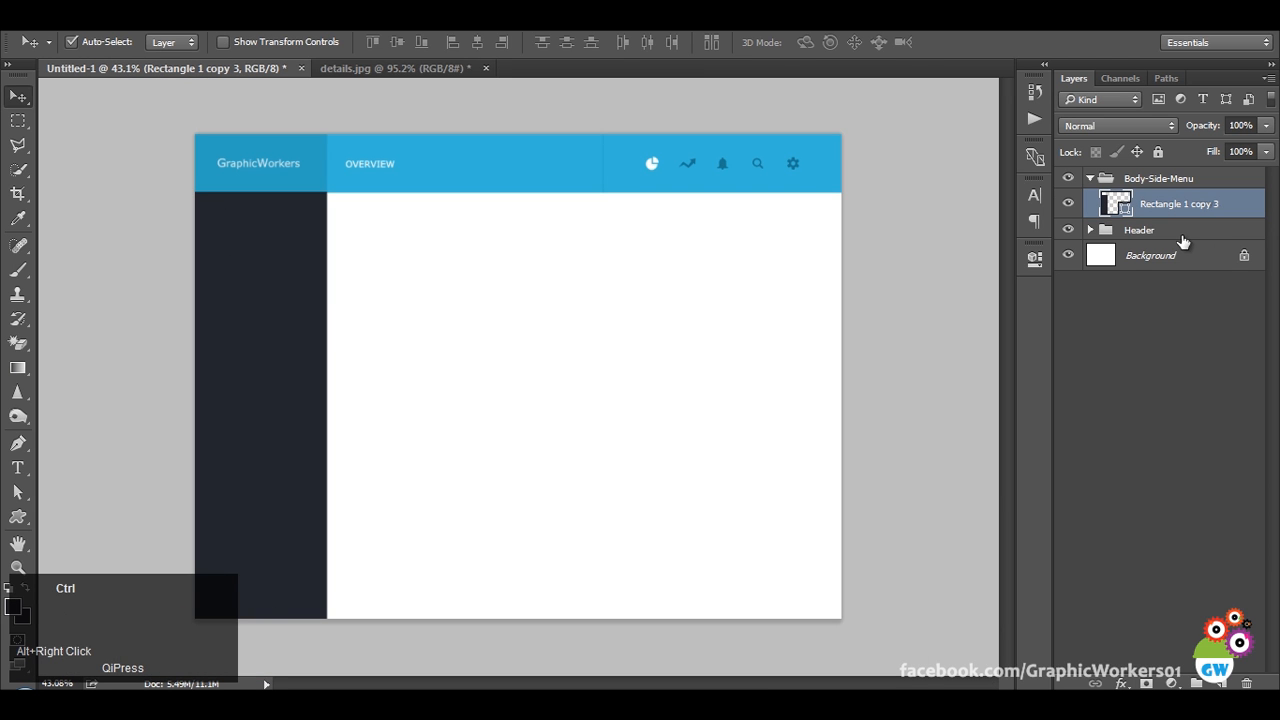
pyautogui.hotkey('ctrl', 'j')
pyautogui.hotkey('ctrl', 't')
pyautogui.moveTo(262, 617); pyautogui.dragTo(294, 242)
pyautogui.press('Return')
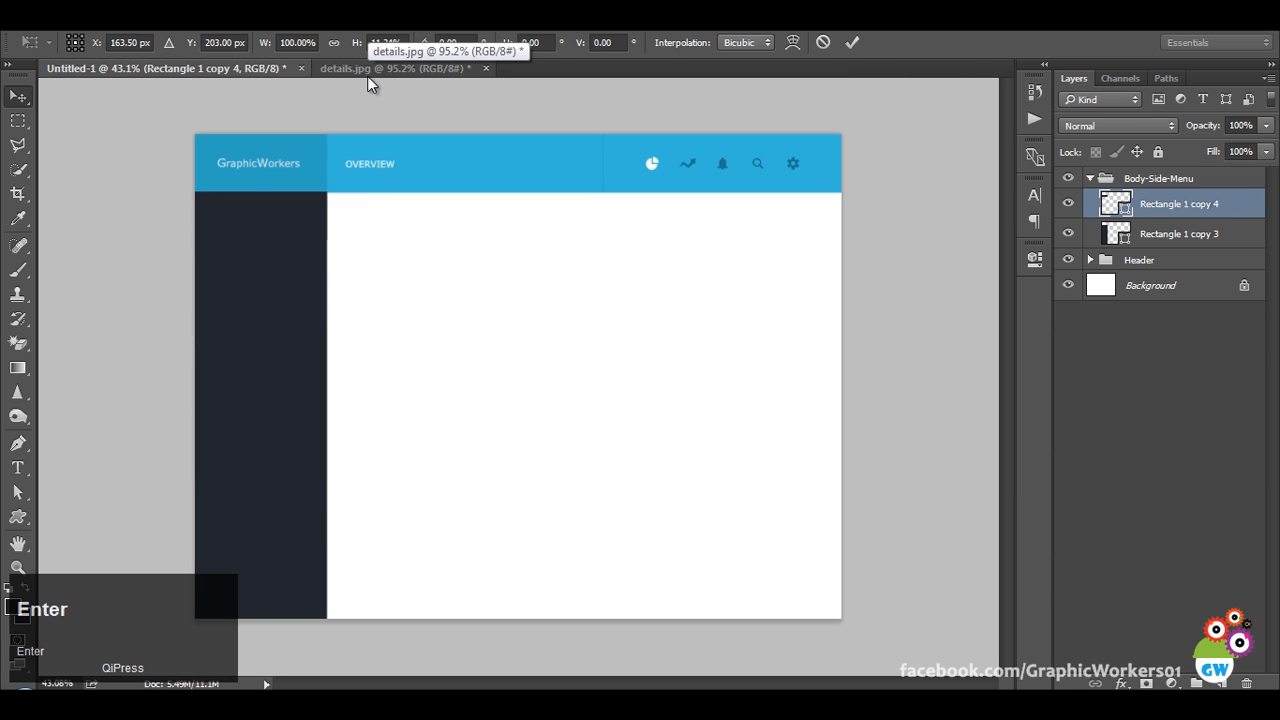
# Fill the 120 px high row with the near-black colour sampled from the STATS row.
pyautogui.click(1035, 258)
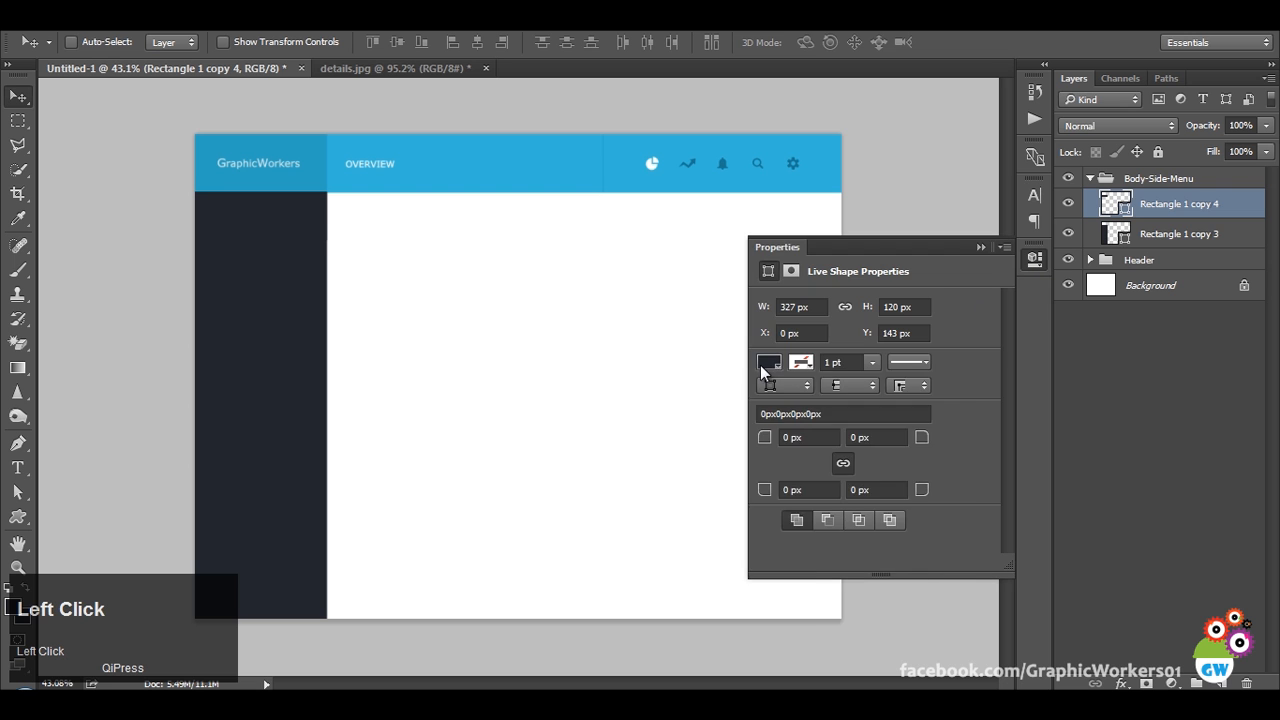
pyautogui.click(767, 364)
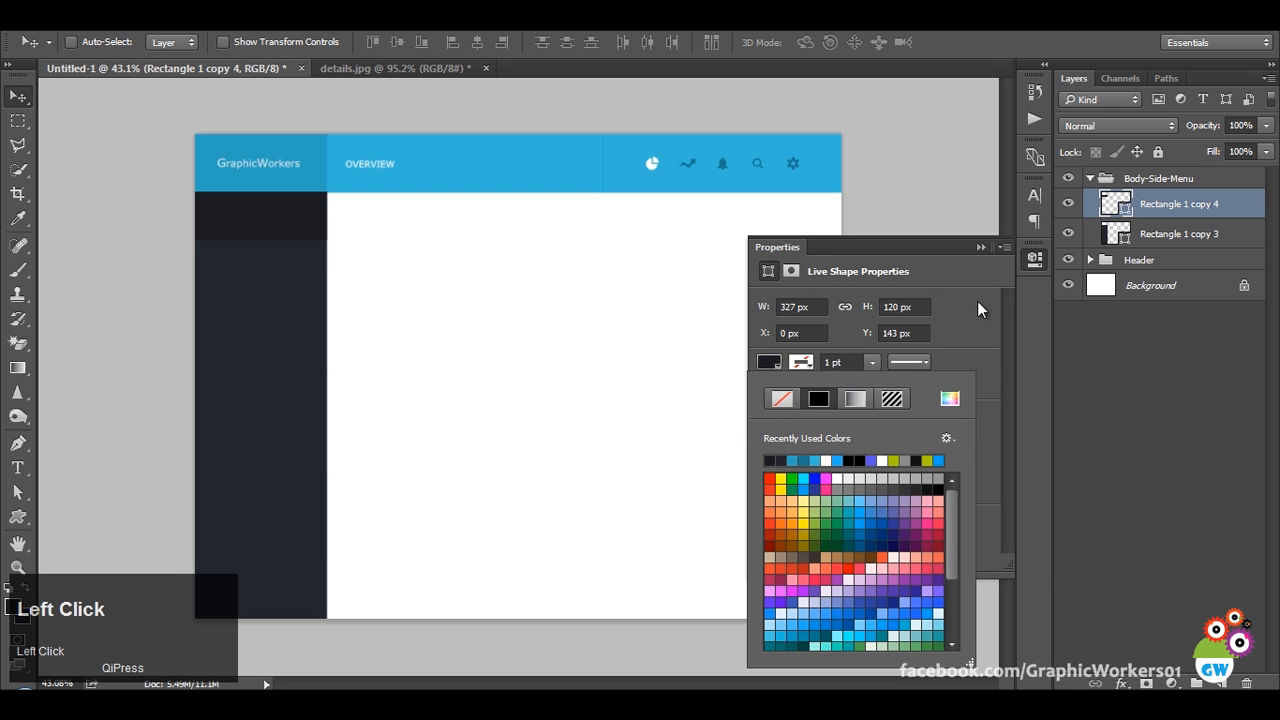
pyautogui.click(982, 247)
# Move the near-black row down the sidebar and compare its place with the STATS row in details.jpg.
pyautogui.moveTo(386, 306); pyautogui.dragTo(451, 434)
pyautogui.click(392, 70)
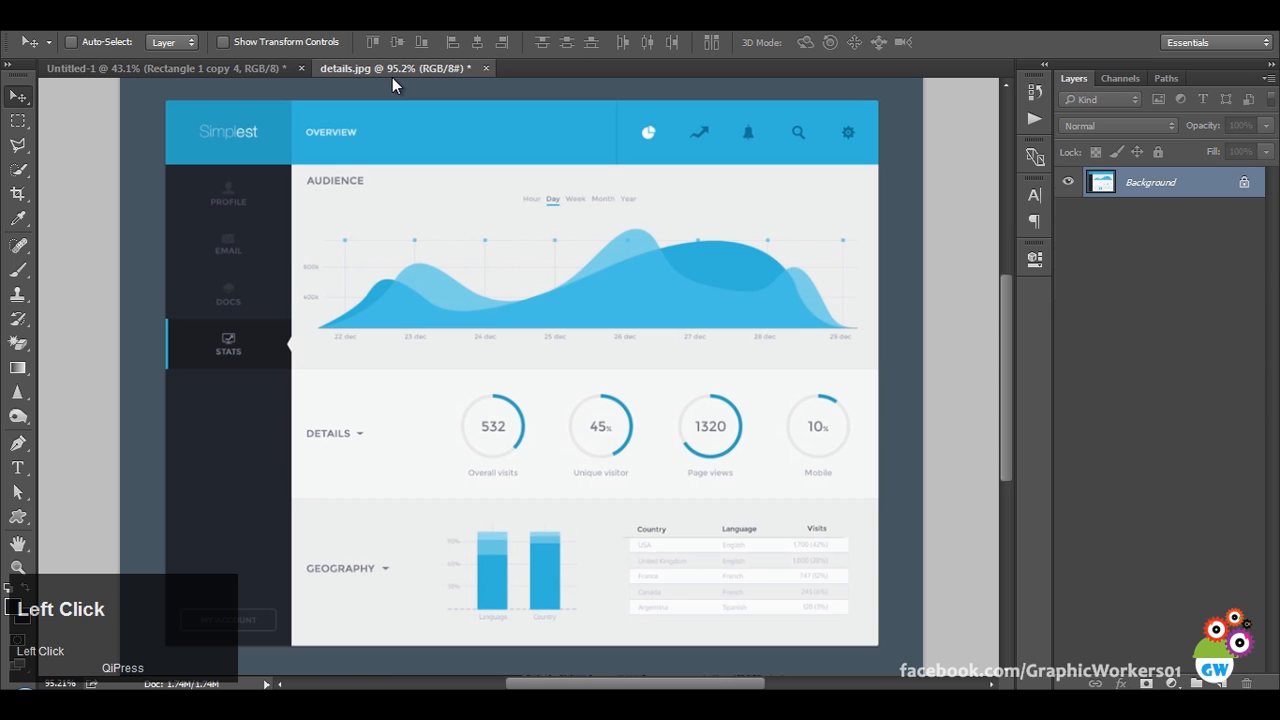
pyautogui.click(216, 73)
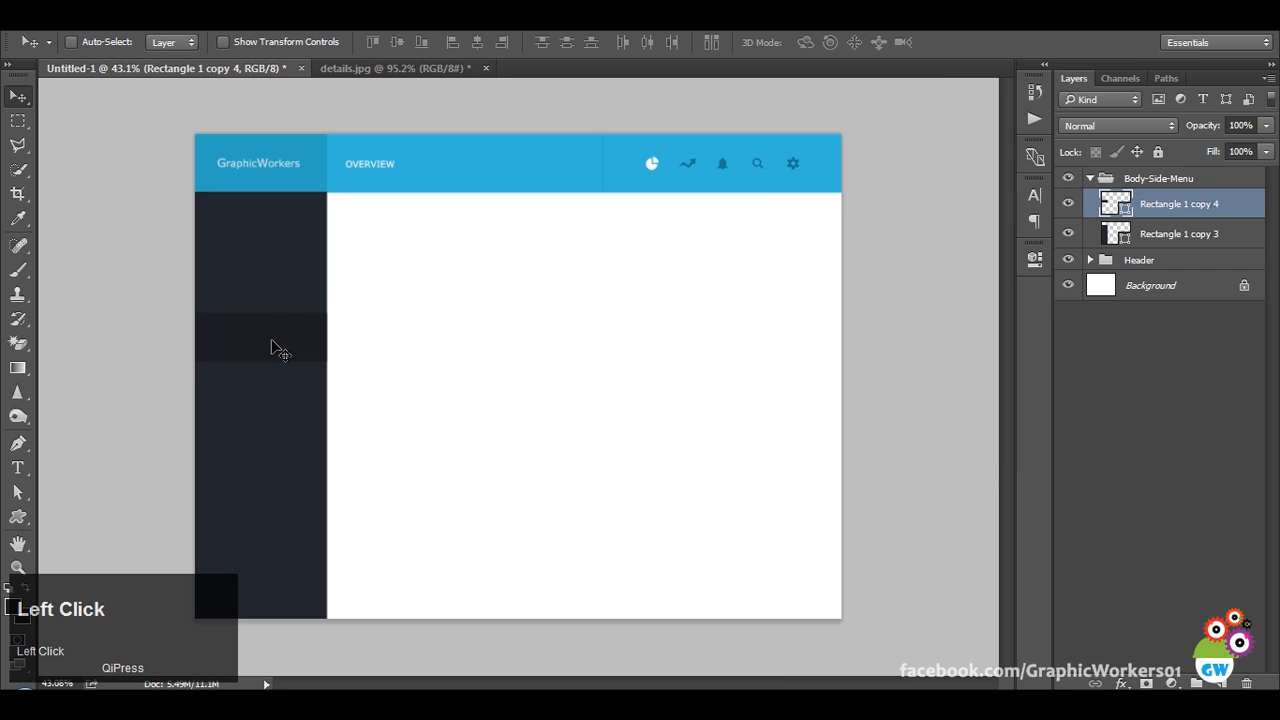
# Duplicate the near-black active row and narrow the copy into a thin vertical strip along the row's left edge.
pyautogui.keyDown('ctrl'); pyautogui.keyDown('alt'); pyautogui.scroll(3, 254, 346); pyautogui.keyUp('alt'); pyautogui.keyUp('ctrl')
pyautogui.moveTo(282, 316); pyautogui.dragTo(364, 314)
pyautogui.hotkey('ctrl', 'j')
pyautogui.hotkey('ctrl', 't')
pyautogui.press('Return')
# Recolour the thin strip on the active row with the bright blue sampled from the header.
pyautogui.scroll(-3, 423, 363)
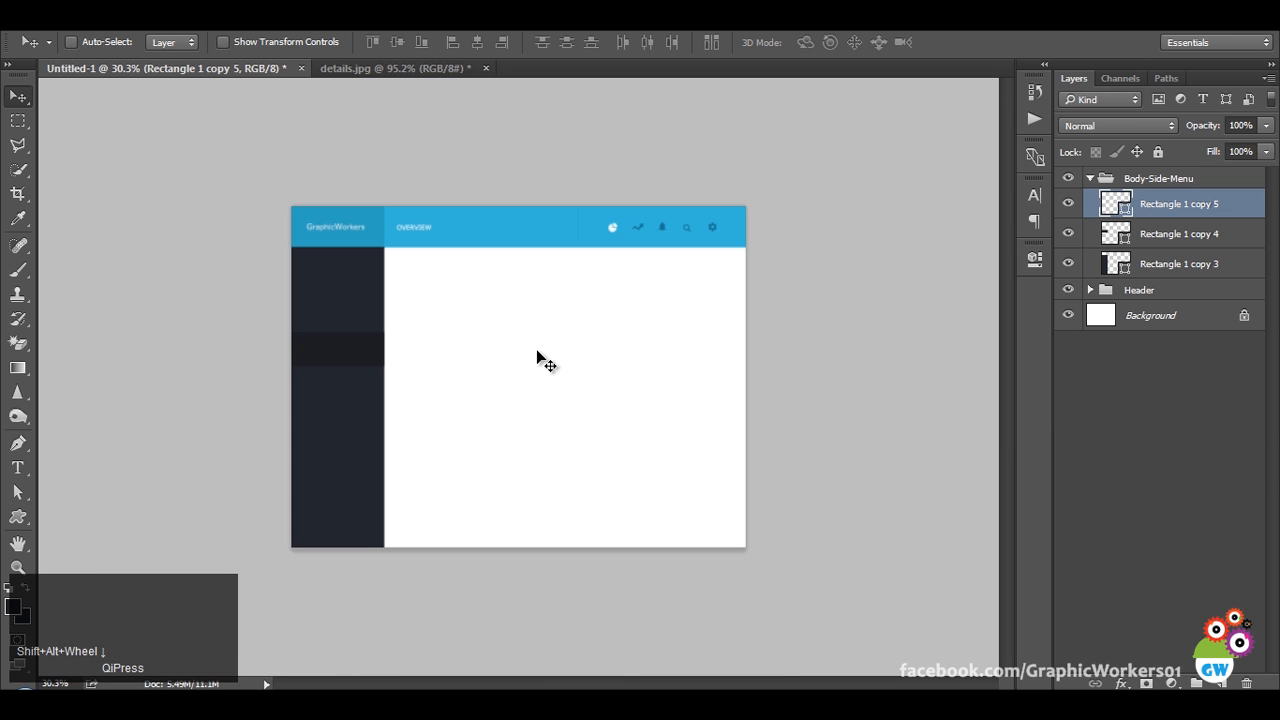
pyautogui.scroll(1, 323, 343)
pyautogui.doubleClick(1116, 204)
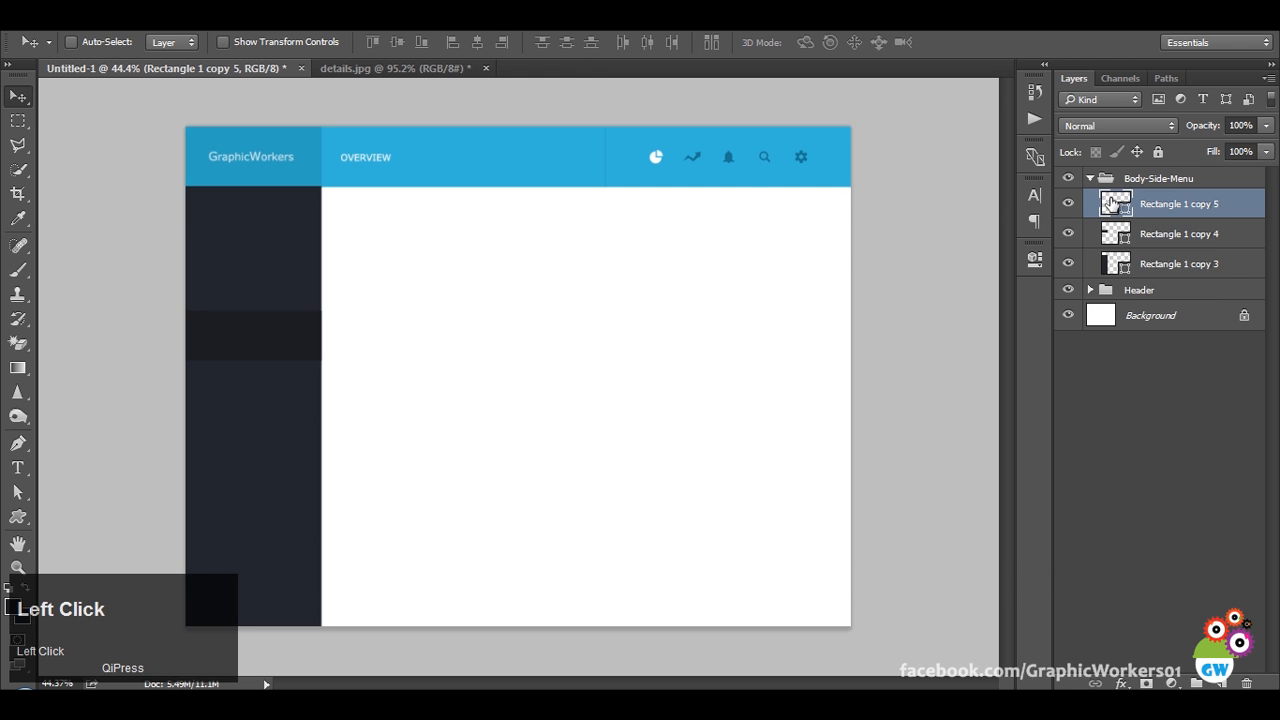
pyautogui.click(606, 166)
# Move the near-black row and its blue strip together slightly further down the sidebar.
pyautogui.click(1154, 270)
pyautogui.keyDown('shift'); pyautogui.click(1190, 236); pyautogui.keyUp('shift')
pyautogui.moveTo(623, 343); pyautogui.dragTo(621, 357)
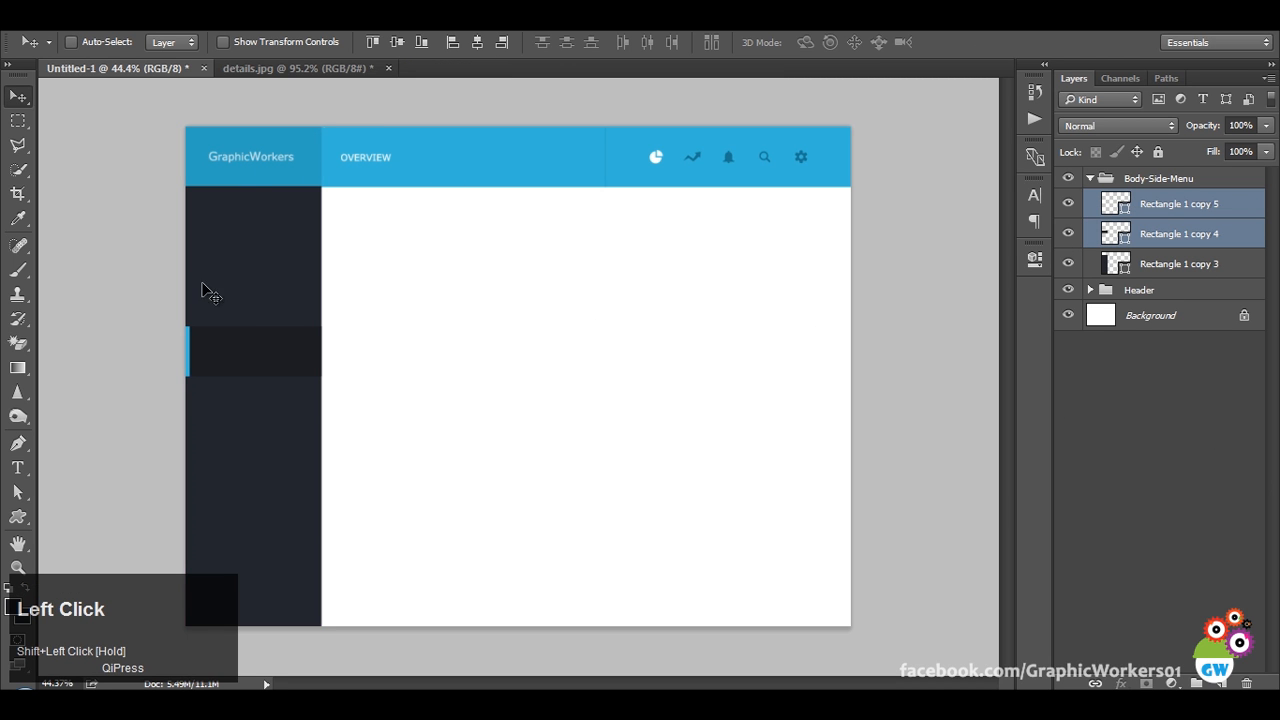
# After checking details.jpg, add a white 22 px Verdana label reading PROFILE near the sidebar's upper end.
pyautogui.click(17, 467)
pyautogui.click(259, 70)
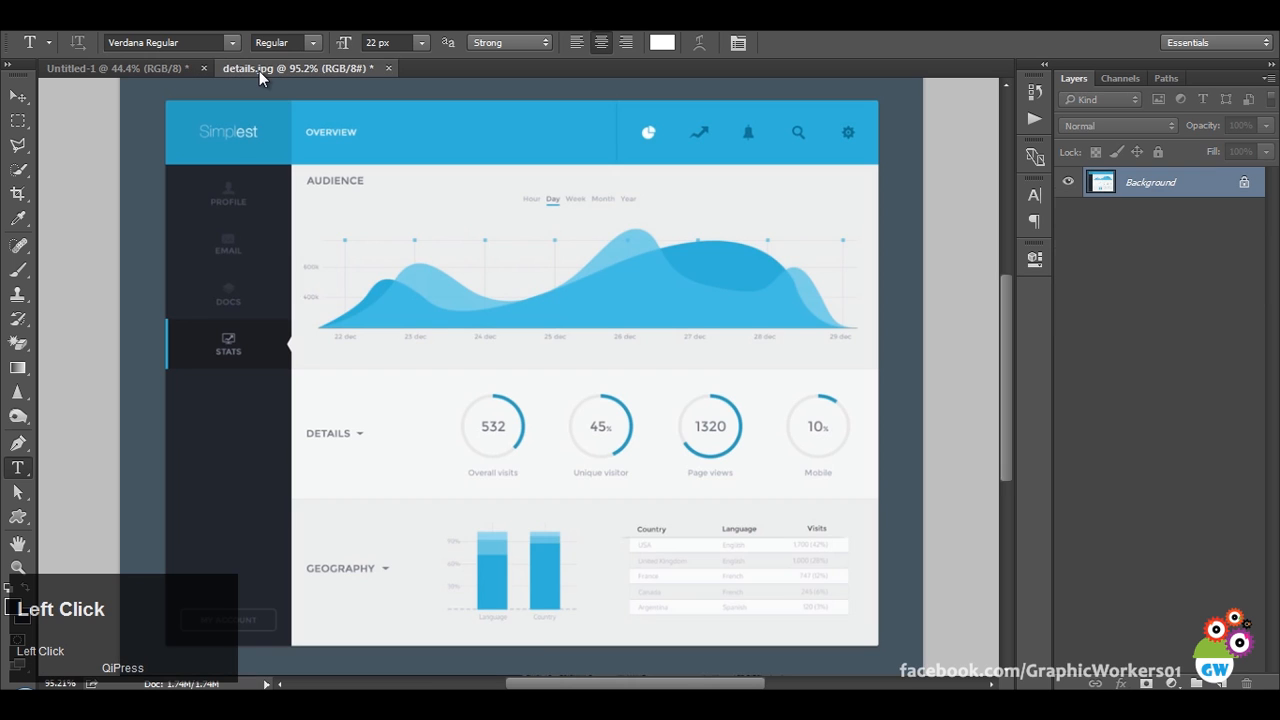
pyautogui.click(117, 67)
pyautogui.click(256, 208)
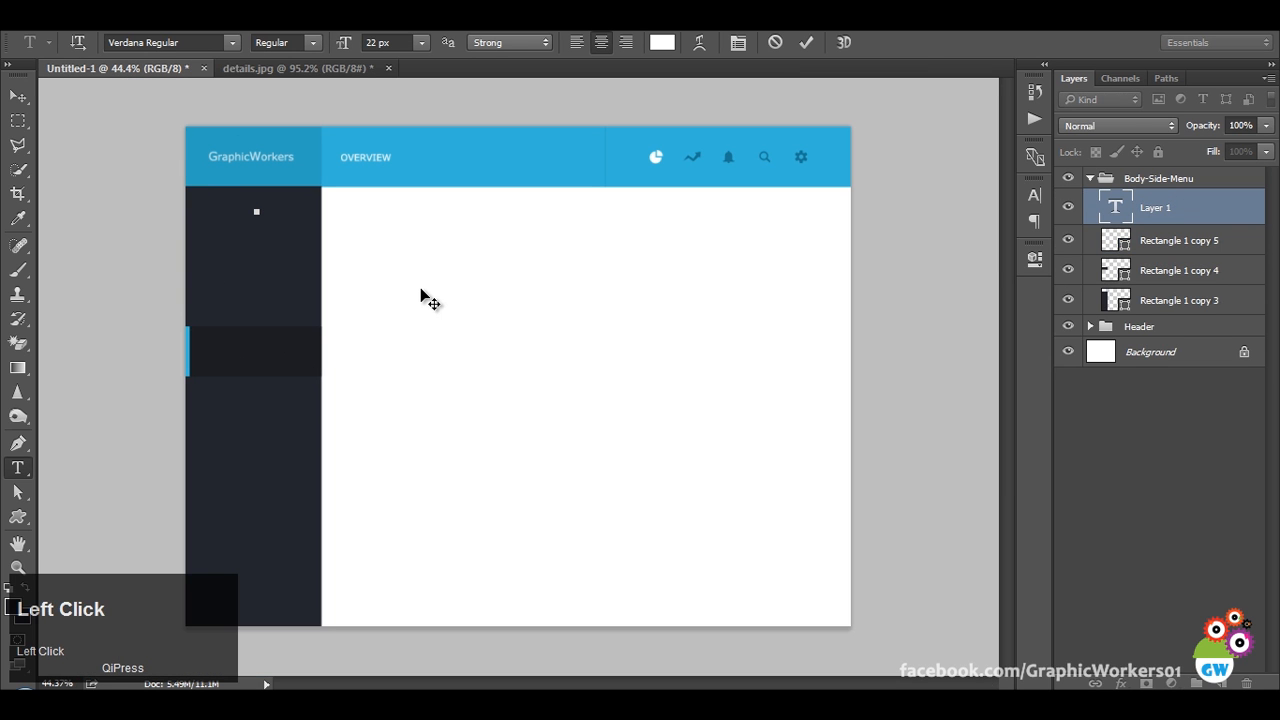
pyautogui.press('capslock')
pyautogui.write('PROFILE')
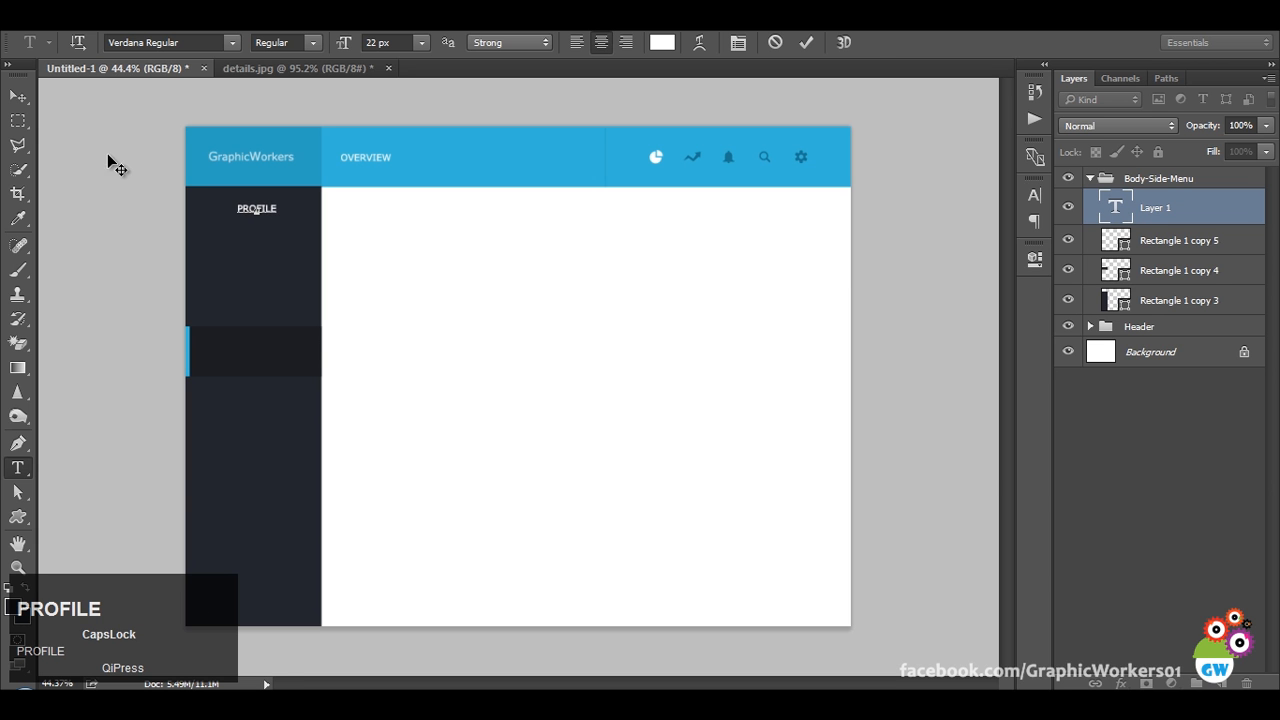
pyautogui.click(18, 96)
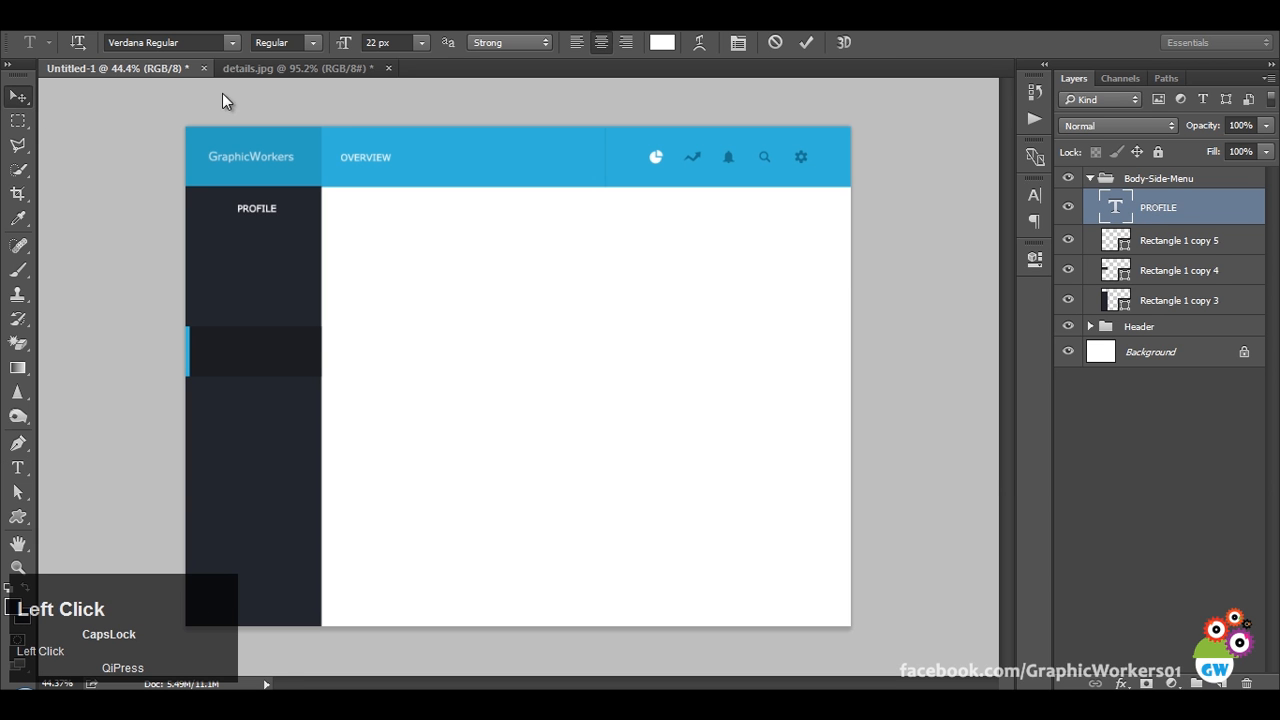
# Compare the PROFILE label with details.jpg and set its font size to 18 px.
pyautogui.click(310, 70)
pyautogui.click(145, 71)
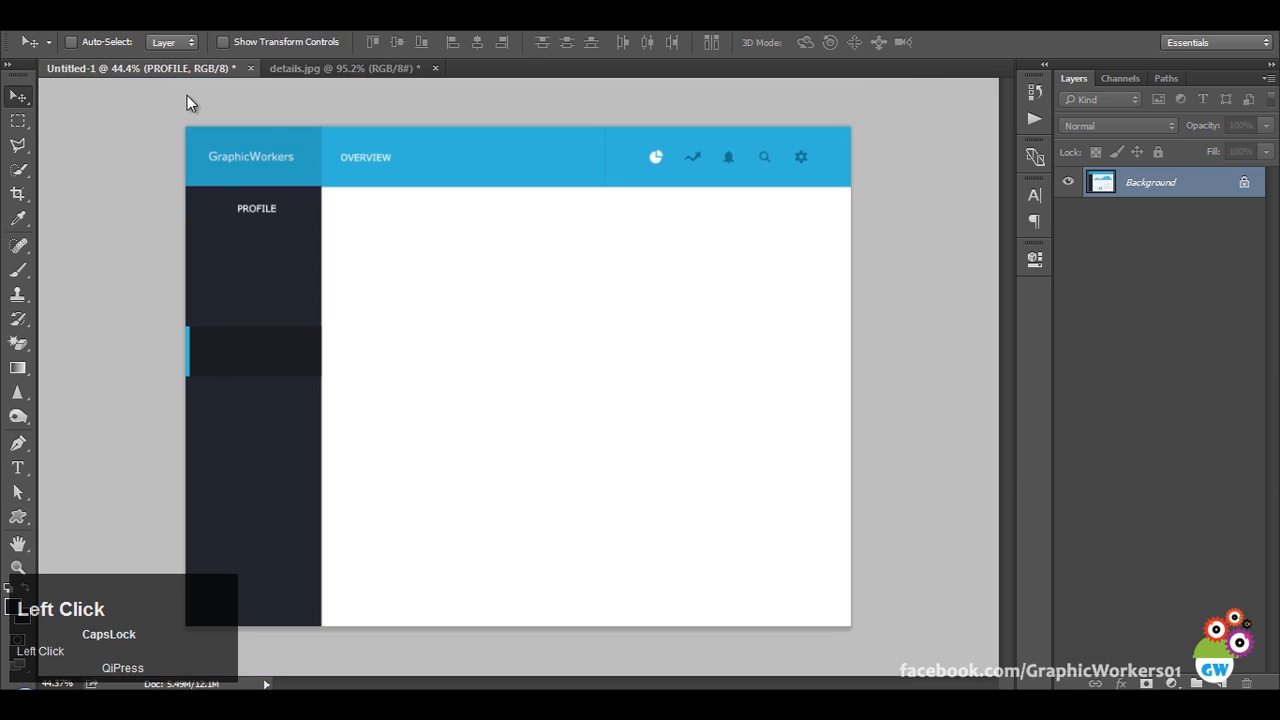
pyautogui.press('t')
pyautogui.click(404, 43)
pyautogui.scroll(-1, 404, 44)
pyautogui.press('Return')
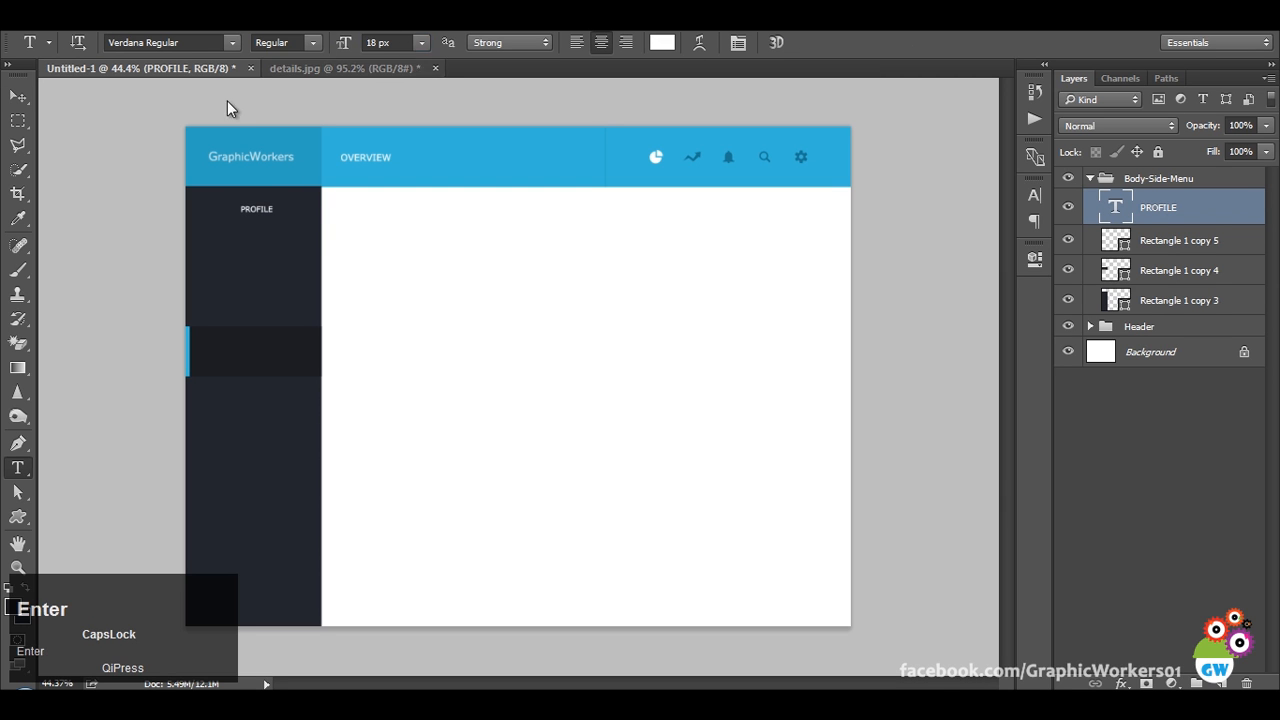
# Move the PROFILE label down about 41 px and centre it horizontally on the sidebar rectangle.
pyautogui.click(18, 96)
pyautogui.moveTo(237, 240); pyautogui.dragTo(237, 258)
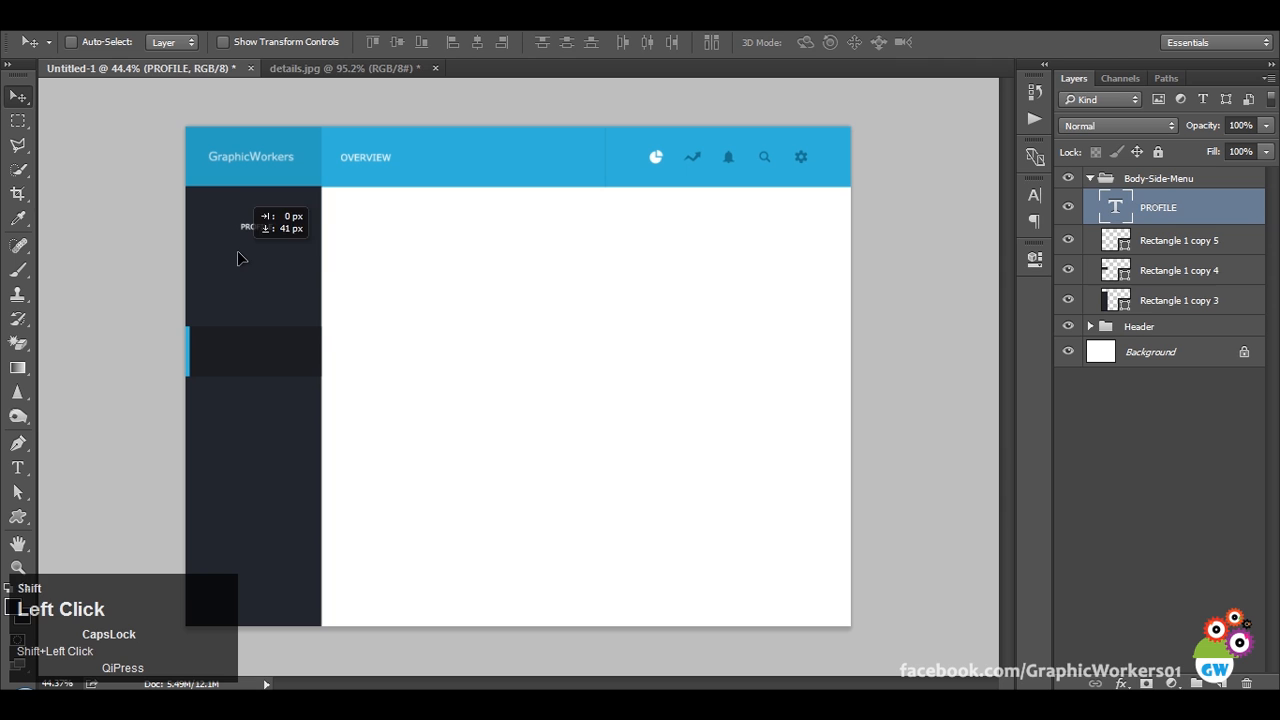
pyautogui.keyDown('ctrl'); pyautogui.keyDown('alt'); pyautogui.keyDown('shift'); pyautogui.rightClick(302, 253); pyautogui.keyUp('shift'); pyautogui.keyUp('alt'); pyautogui.keyUp('ctrl')
pyautogui.click(478, 43)
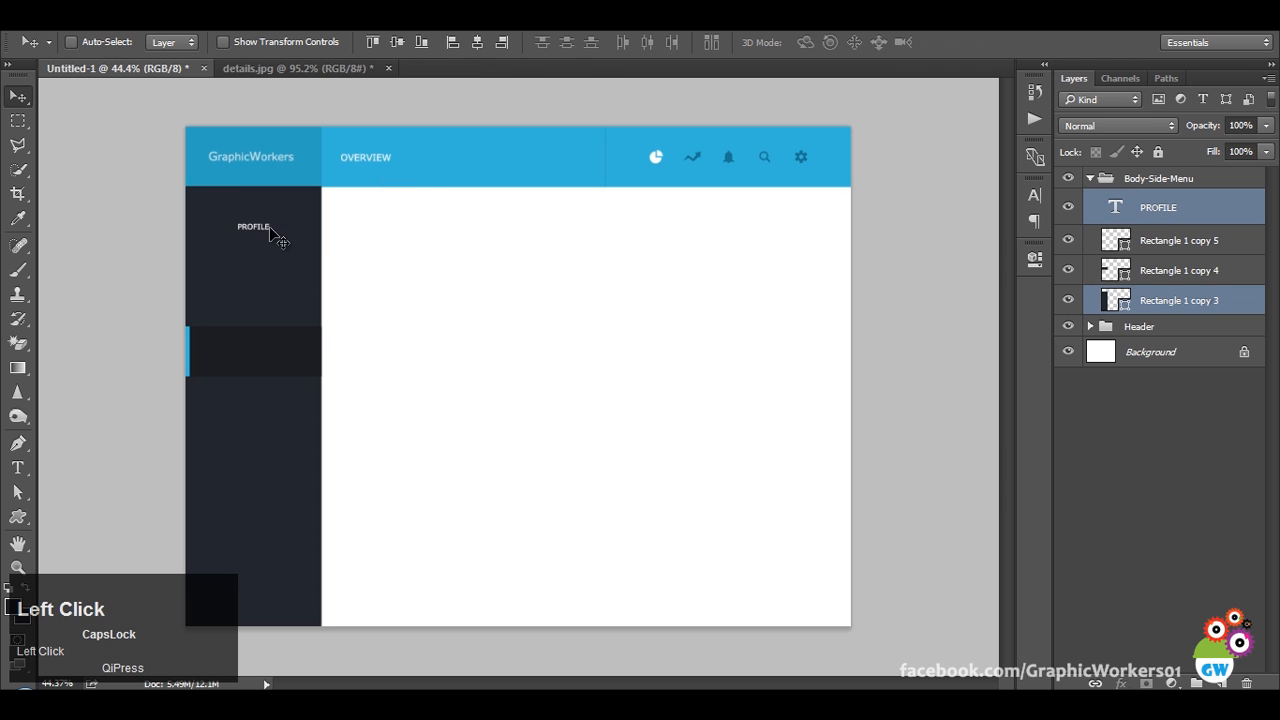
# Shift the PROFILE label a little further down, leaving room for an icon above it.
pyautogui.press('t')
pyautogui.click(18, 96)
pyautogui.keyDown('shift'); pyautogui.moveTo(300, 243); pyautogui.dragTo(285, 257); pyautogui.keyUp('shift')
pyautogui.hotkey('ctrl', 'z')
pyautogui.keyDown('alt'); pyautogui.rightClick(266, 229); pyautogui.keyUp('alt')
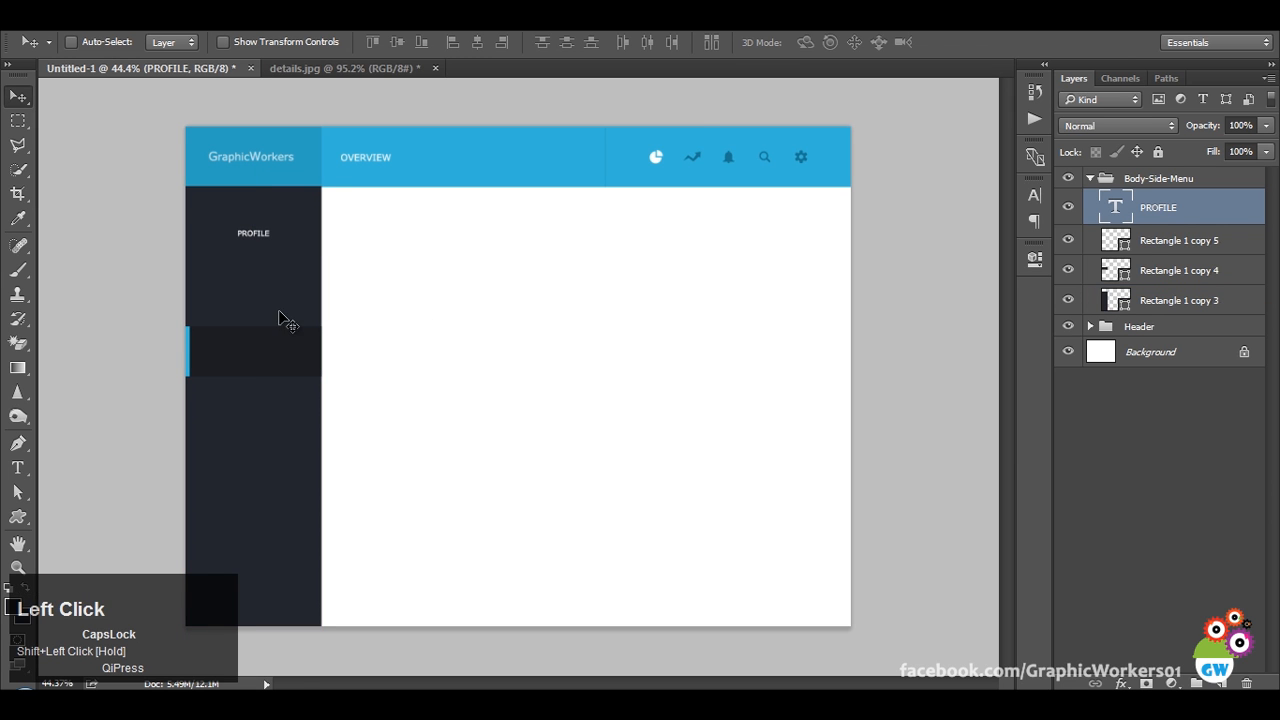
# Duplicate the PROFILE label for the other menu items, reword the copies as EMAIL, DOCS and STATS, and hide them.
pyautogui.scroll(2, 283, 318)
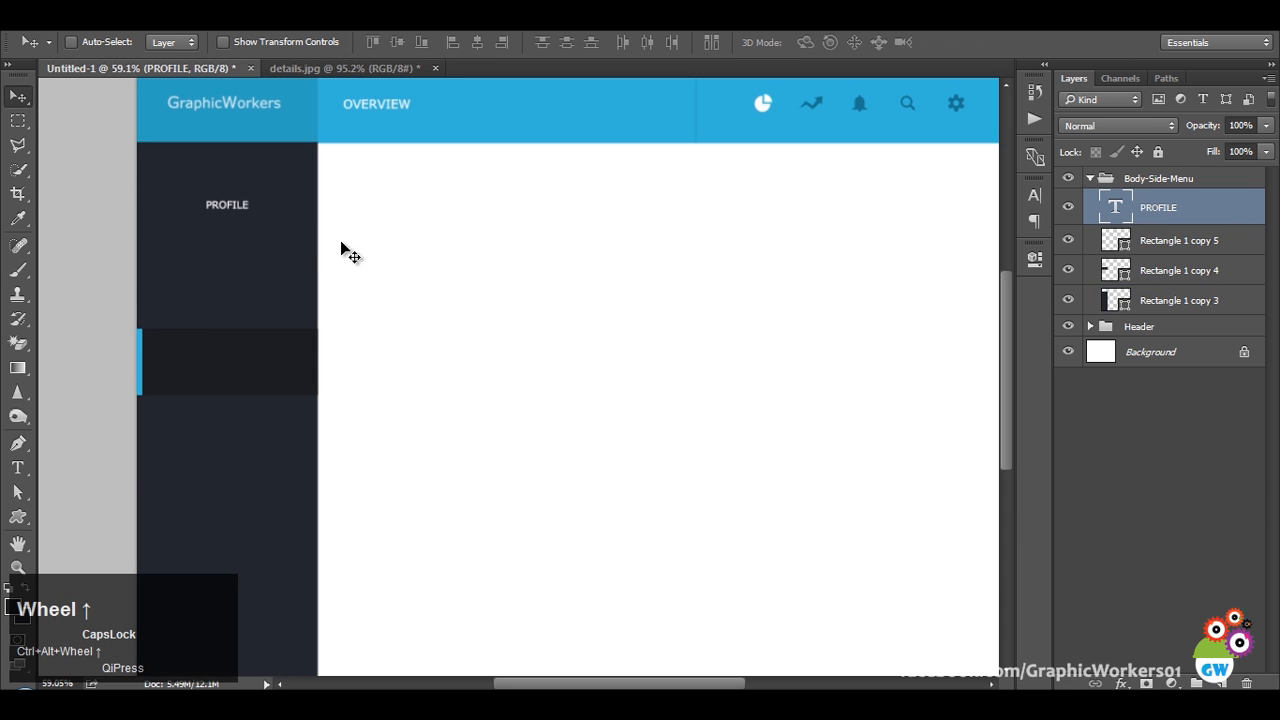
pyautogui.hotkey('ctrl', 'j')
pyautogui.keyDown('shift'); pyautogui.moveTo(335, 232); pyautogui.dragTo(329, 257); pyautogui.keyUp('shift')
pyautogui.press('t')
pyautogui.click(227, 231)
pyautogui.hotkey('ctrl', 'a')
pyautogui.write('EMA')
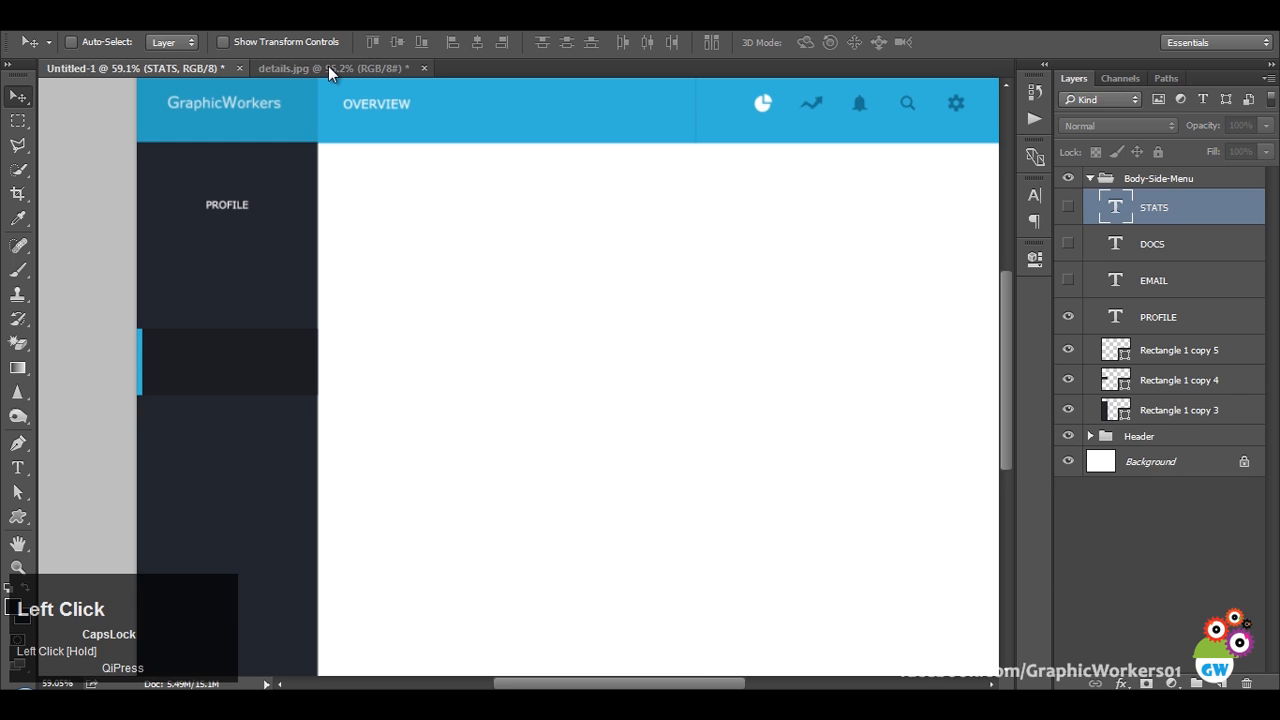
# Check the menu icons in details.jpg, switch to Iconfinder in the browser and search for free USER icons.
pyautogui.click(327, 66)
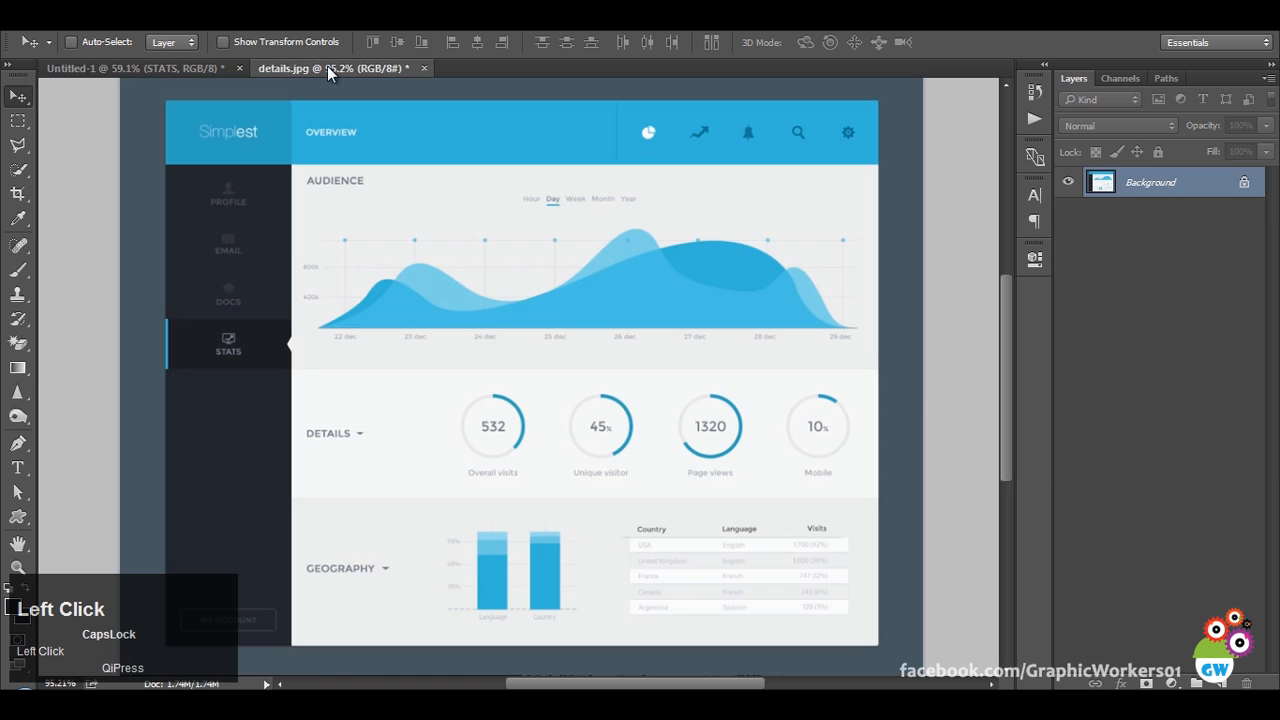
pyautogui.click(193, 68)
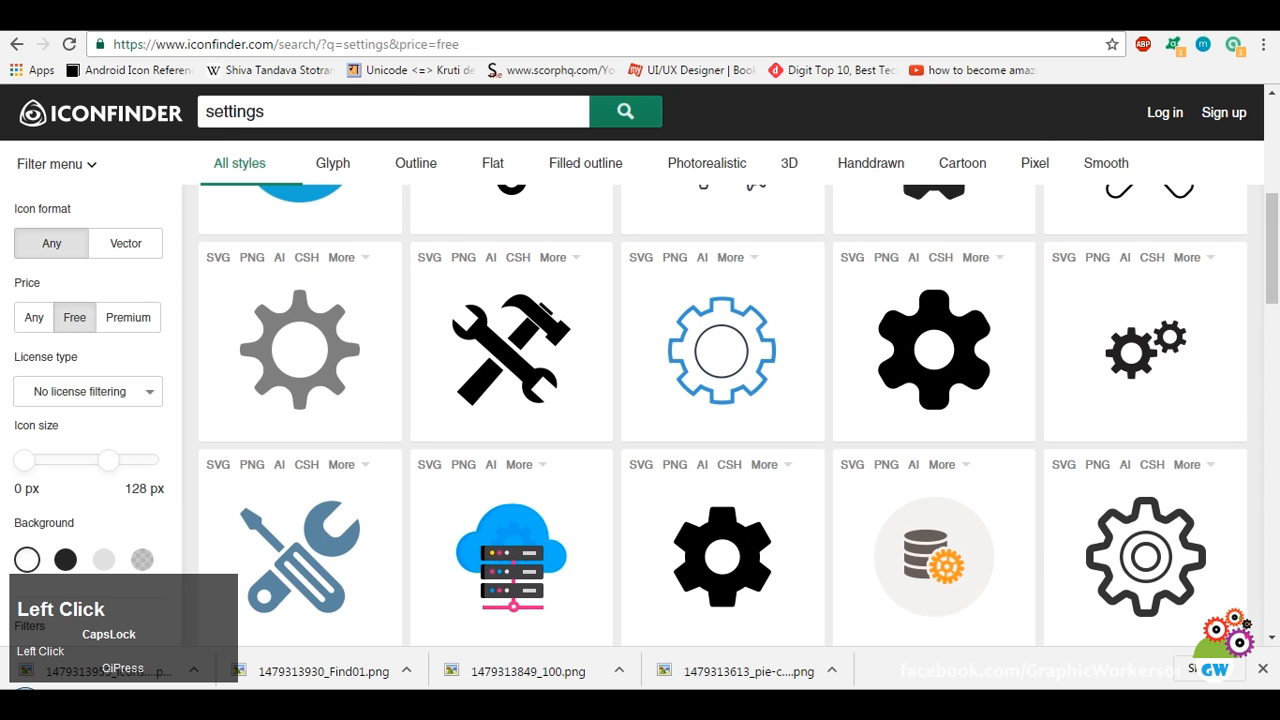
pyautogui.scroll(5, 431, 240)
pyautogui.click(419, 135)
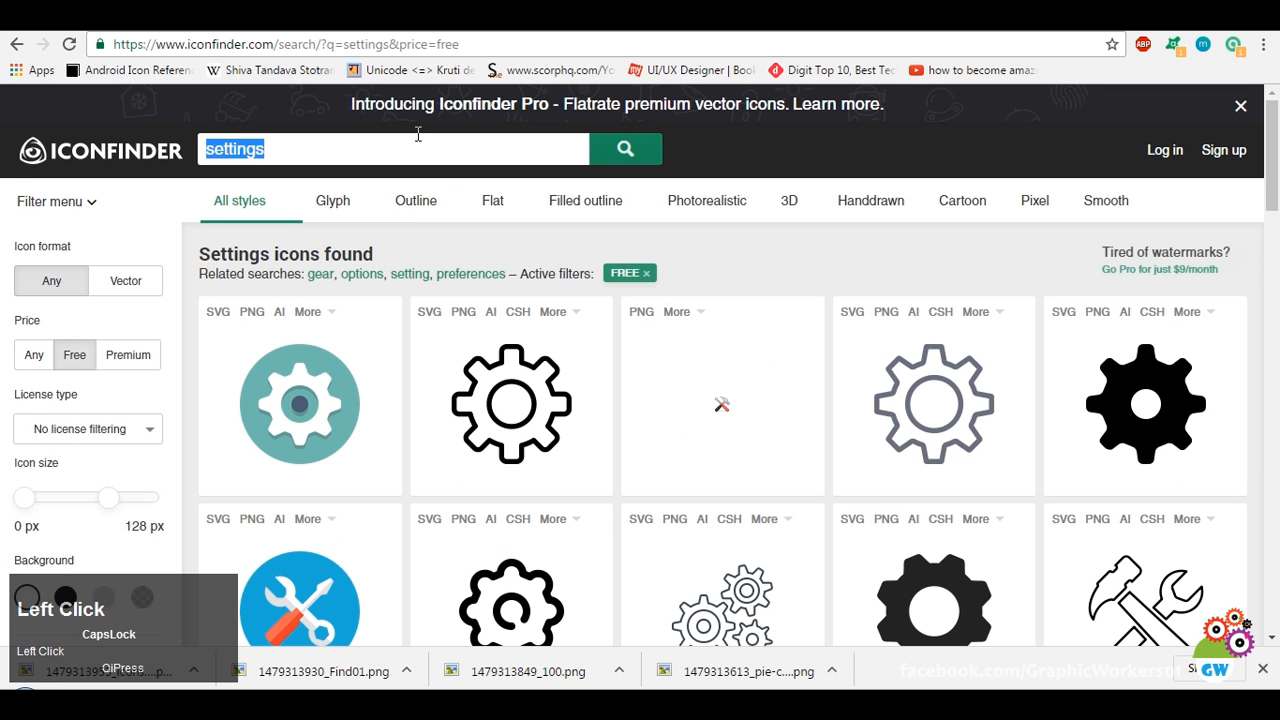
pyautogui.write('USER')
pyautogui.press('Return')
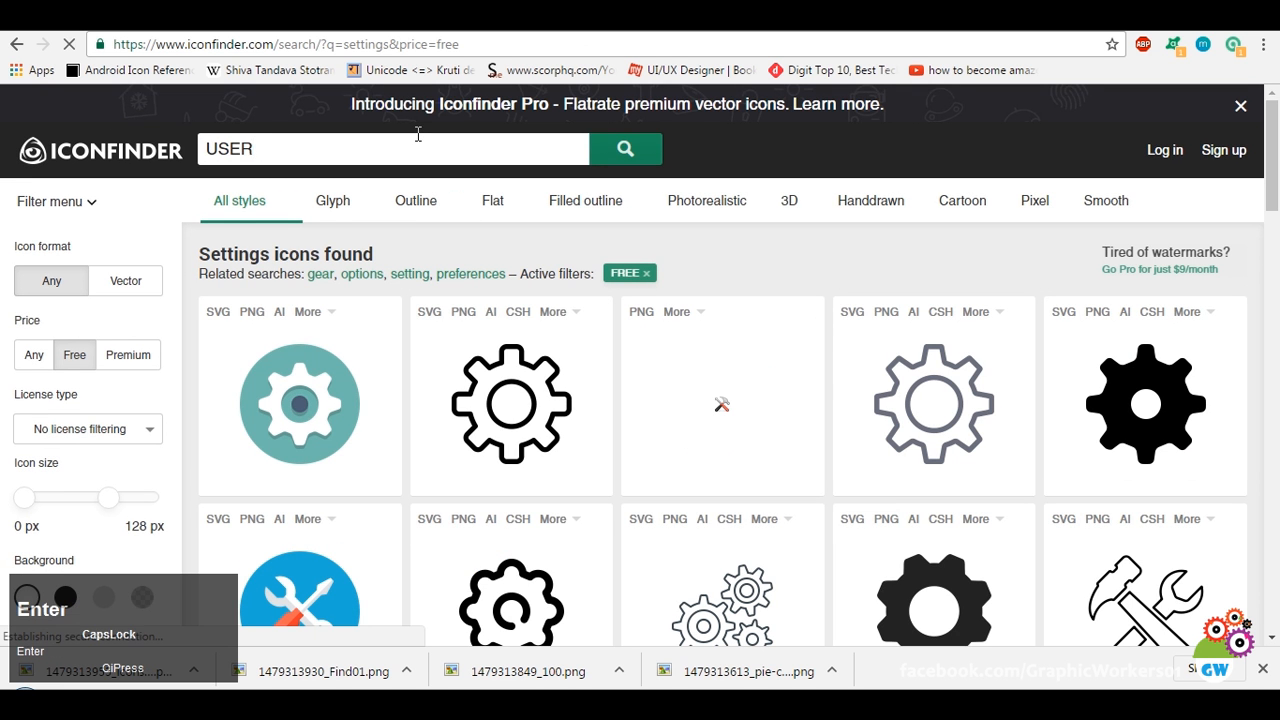
pyautogui.press('capslock')
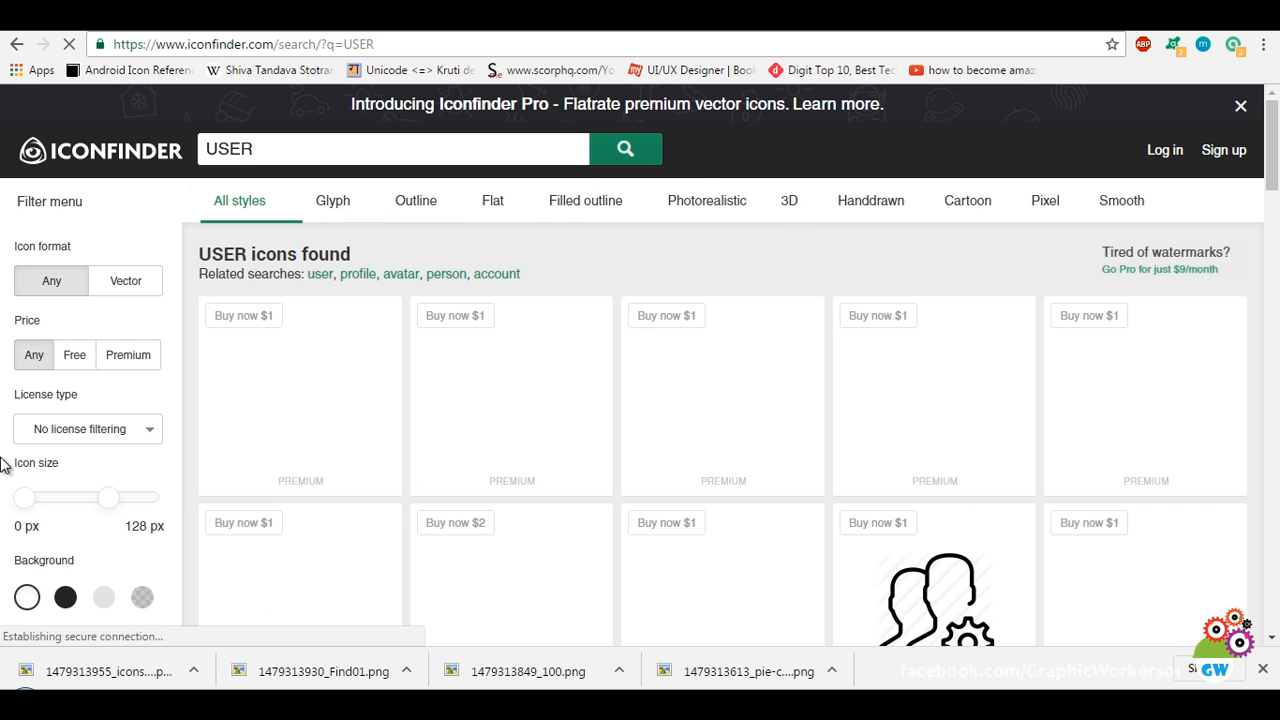
pyautogui.click(74, 355)
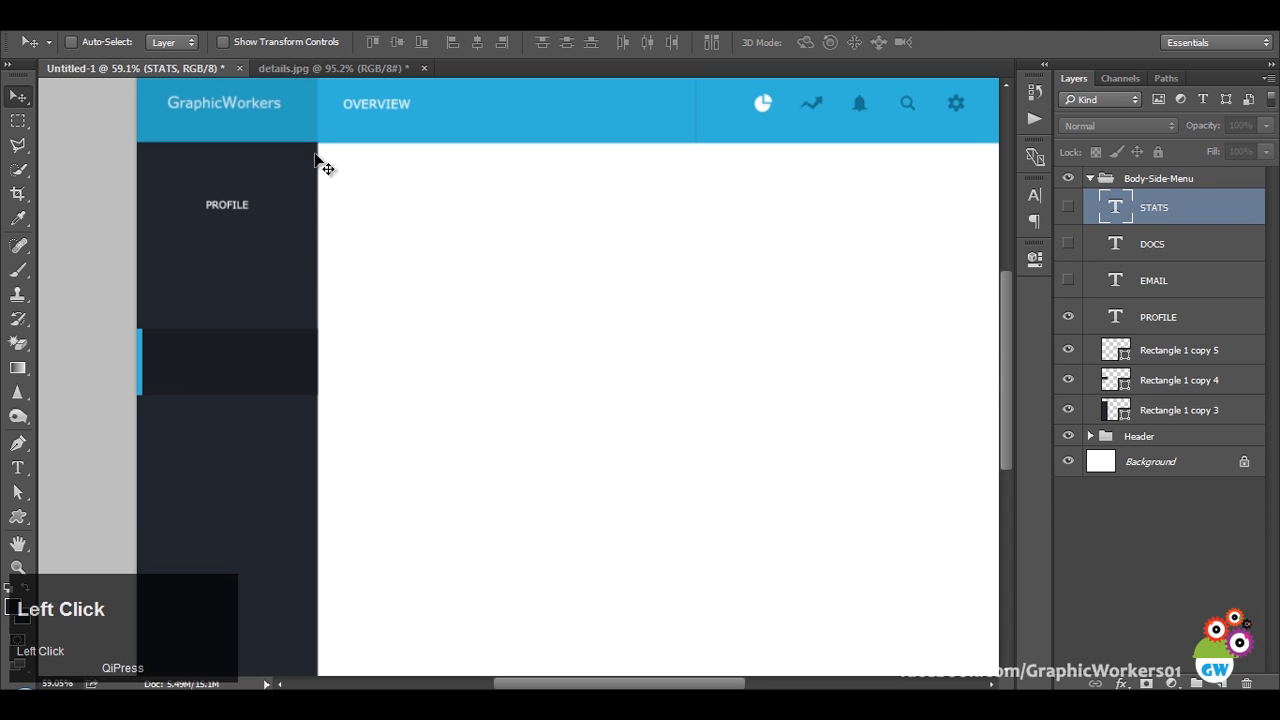
# Compare the results with the PROFILE icon in details.jpg and open the black male user icon in a new tab.
pyautogui.click(330, 70)
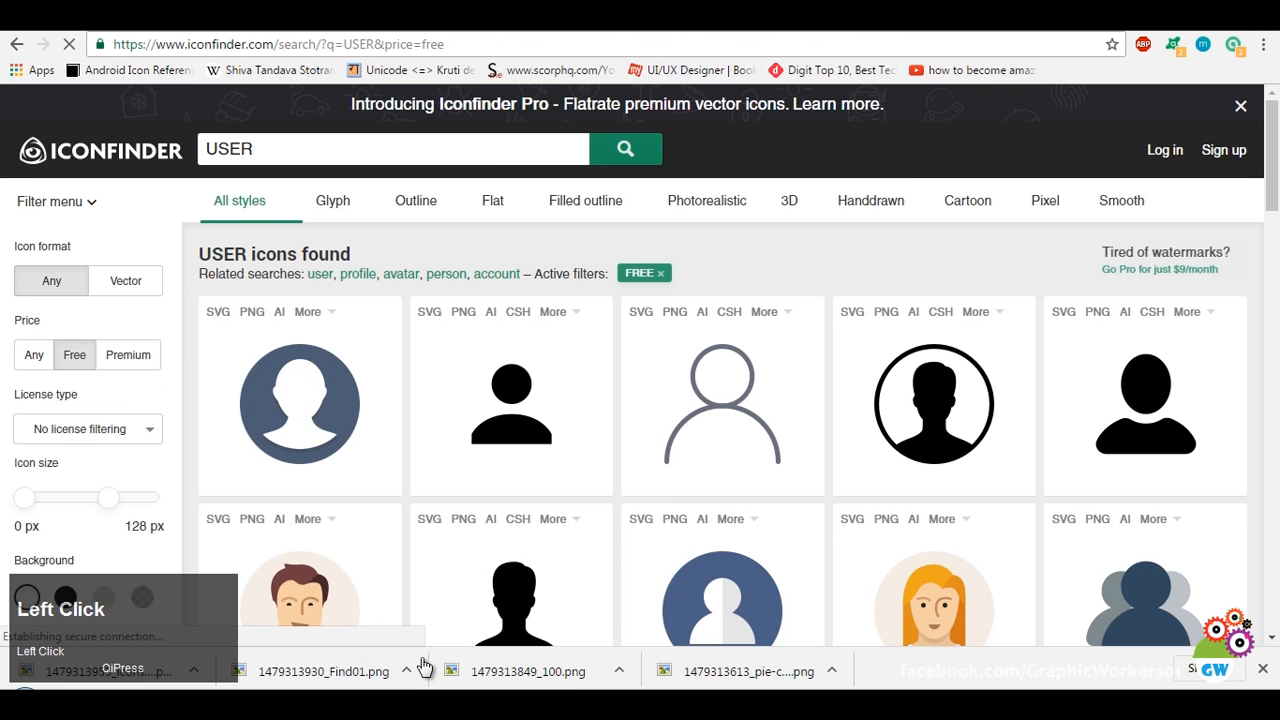
pyautogui.scroll(-3, 937, 470)
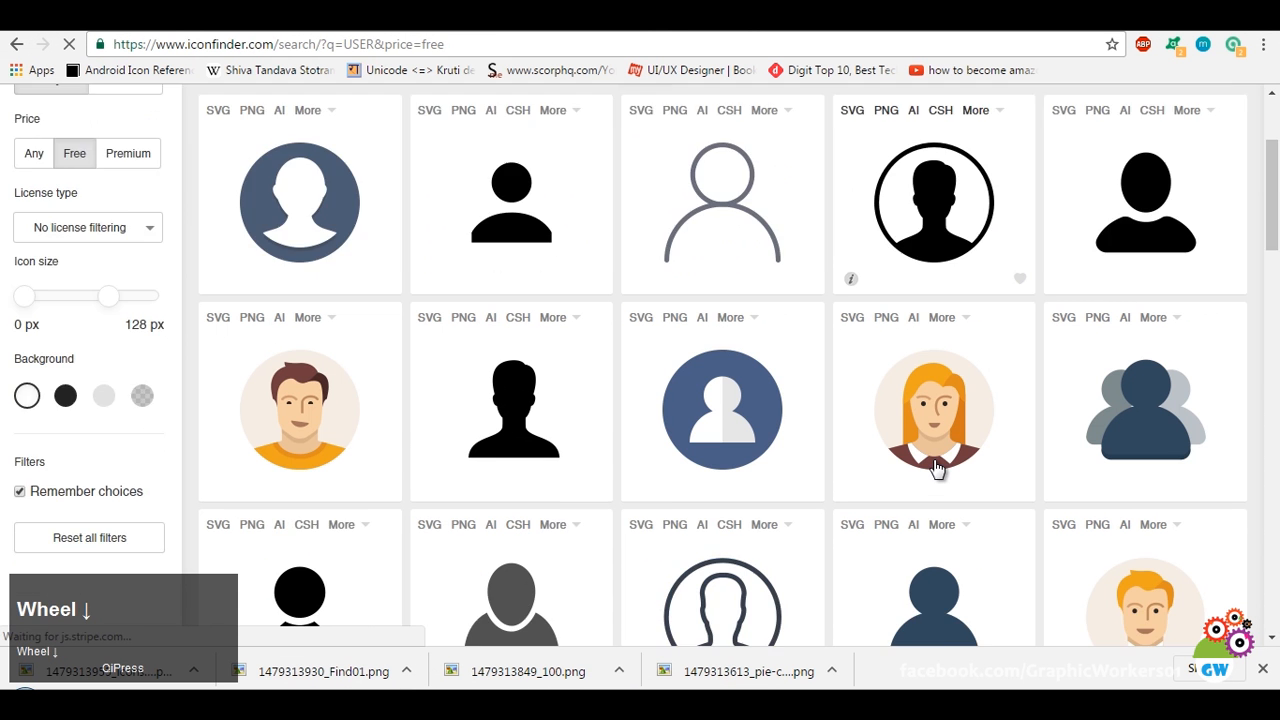
pyautogui.middleClick(525, 383)
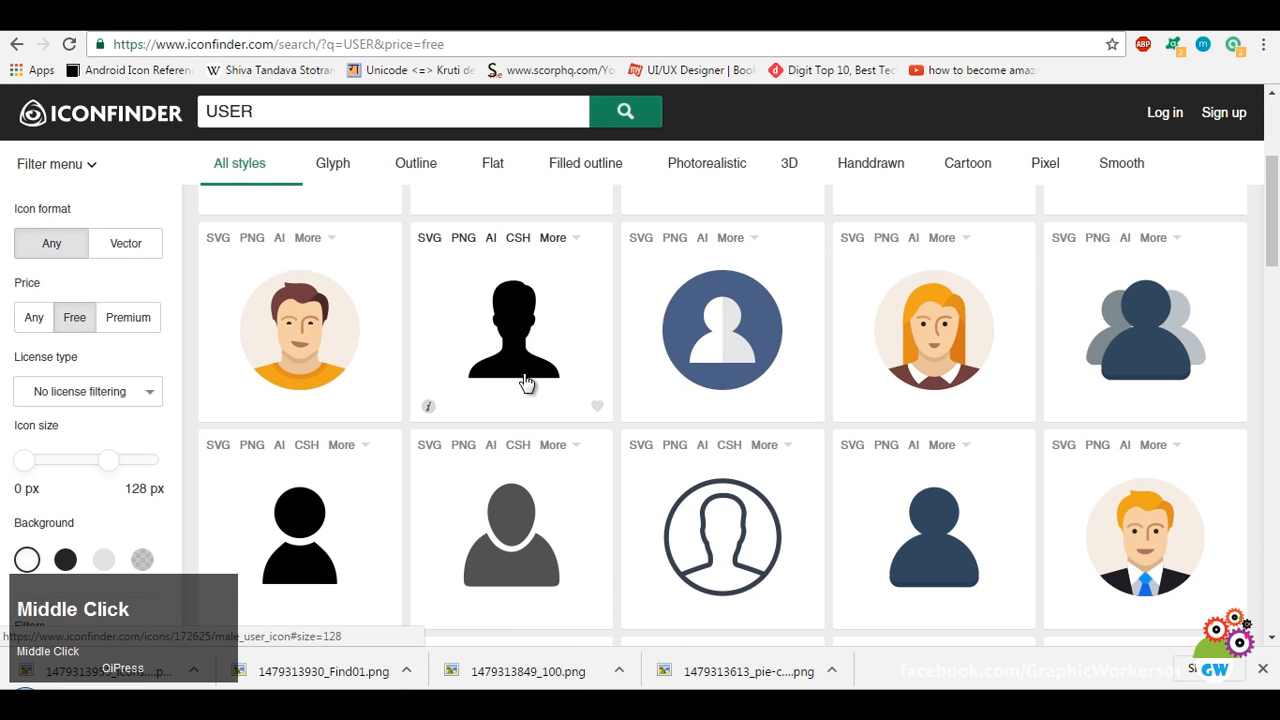
pyautogui.scroll(3, 527, 381)
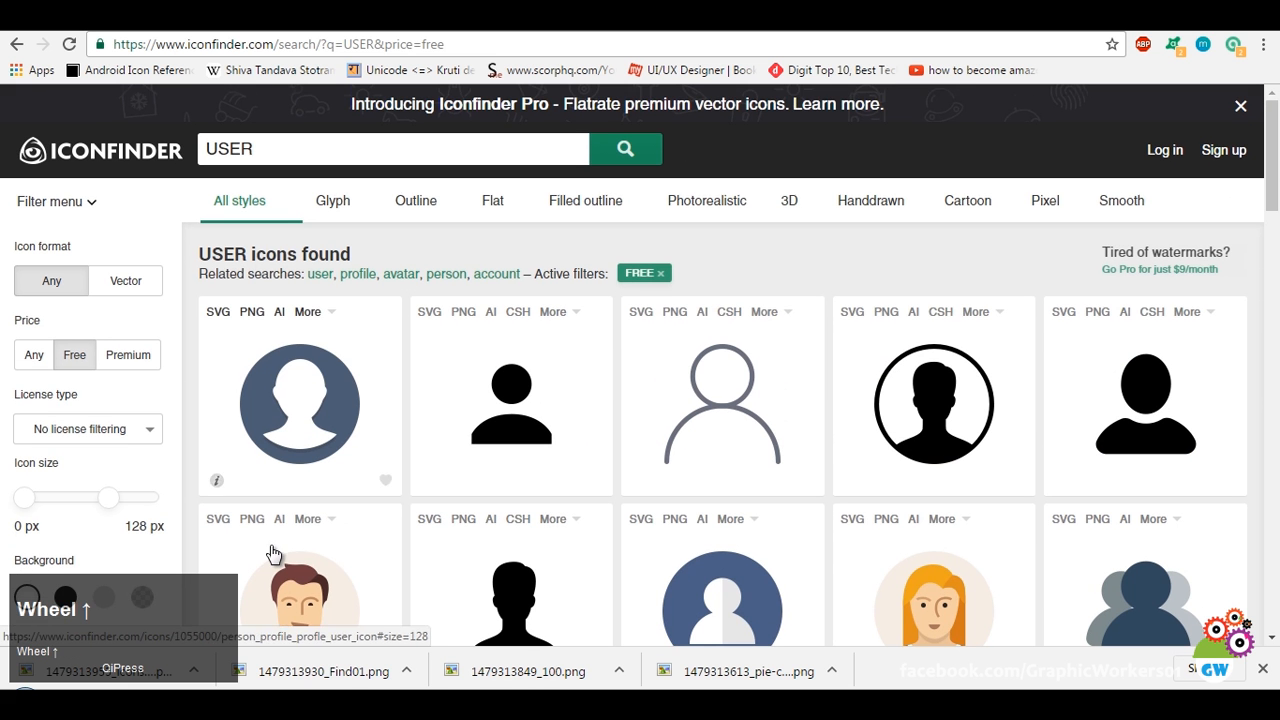
# Check the EMAIL icon in details.jpg and search Iconfinder for mail icons.
pyautogui.moveTo(247, 700)
pyautogui.click(240, 645)
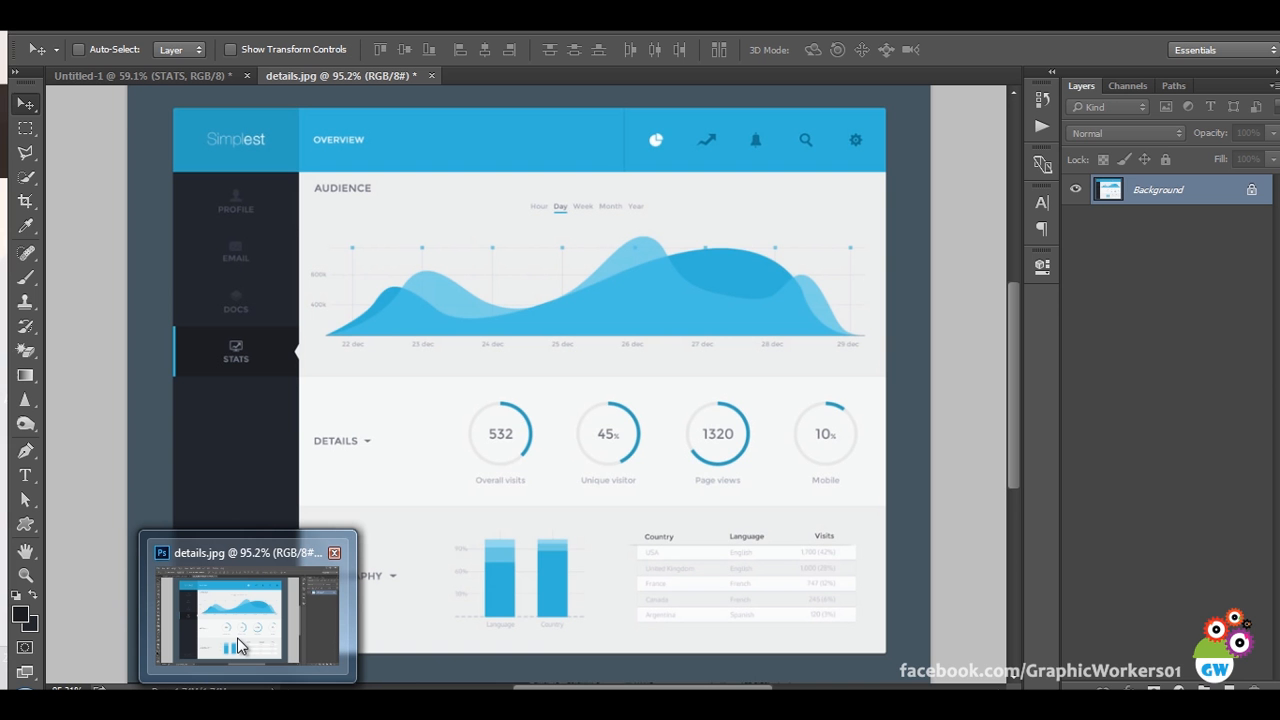
pyautogui.click(296, 148)
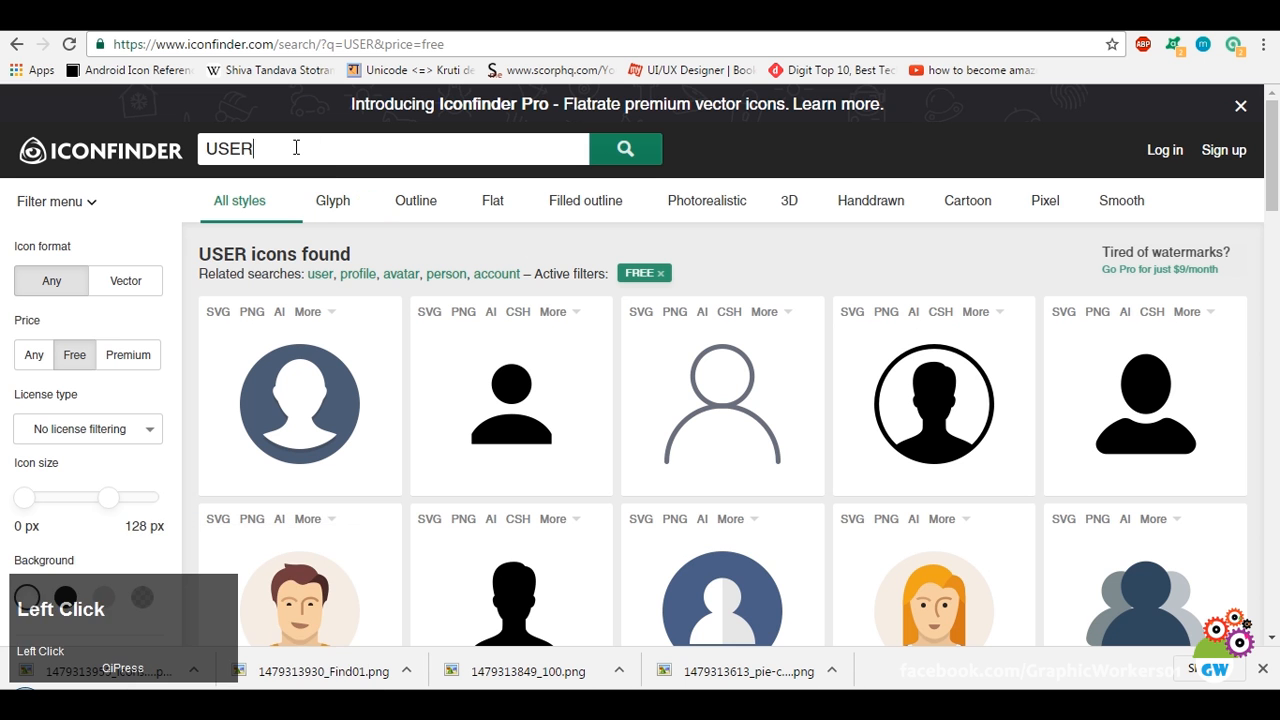
pyautogui.write('mail')
pyautogui.press('Return')
# Download the male user icon as a 512 × 512 PNG.
pyautogui.click(294, 148)
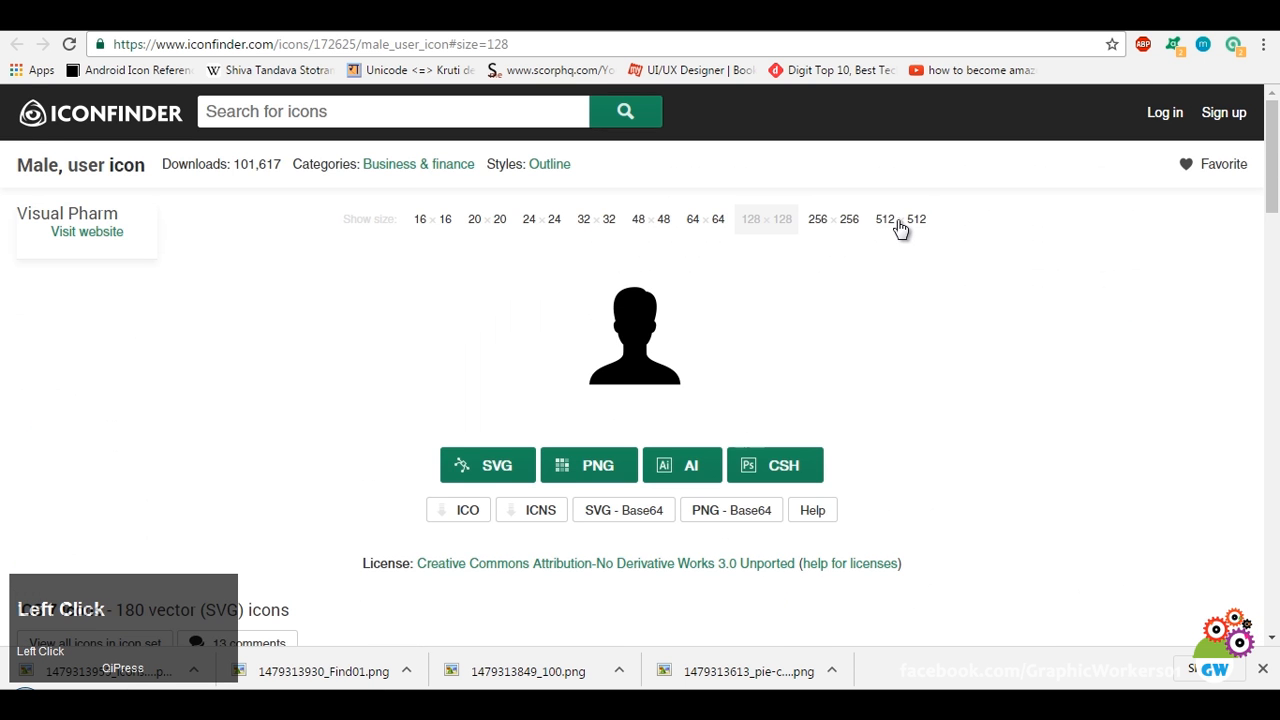
pyautogui.click(898, 224)
pyautogui.scroll(-3, 649, 469)
pyautogui.click(594, 543)
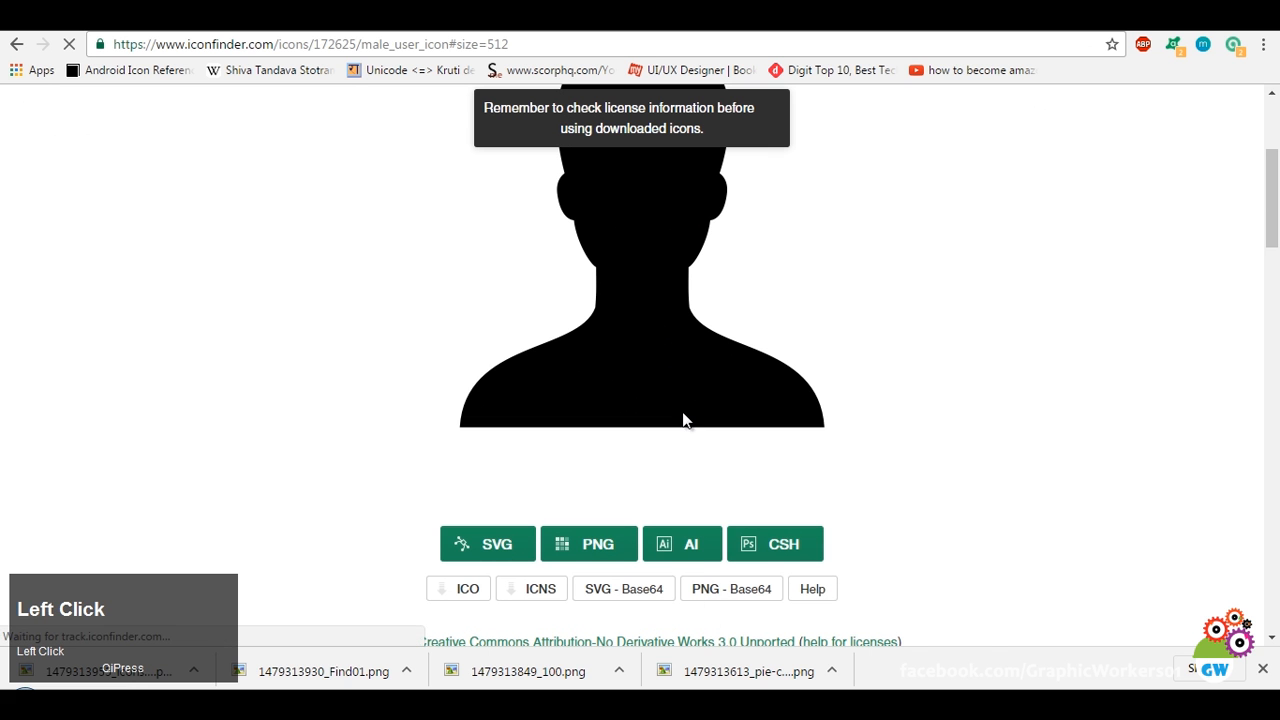
# Copy the downloaded user_male PNG into the project's Resources folder.
pyautogui.click(194, 671)
pyautogui.click(222, 606)
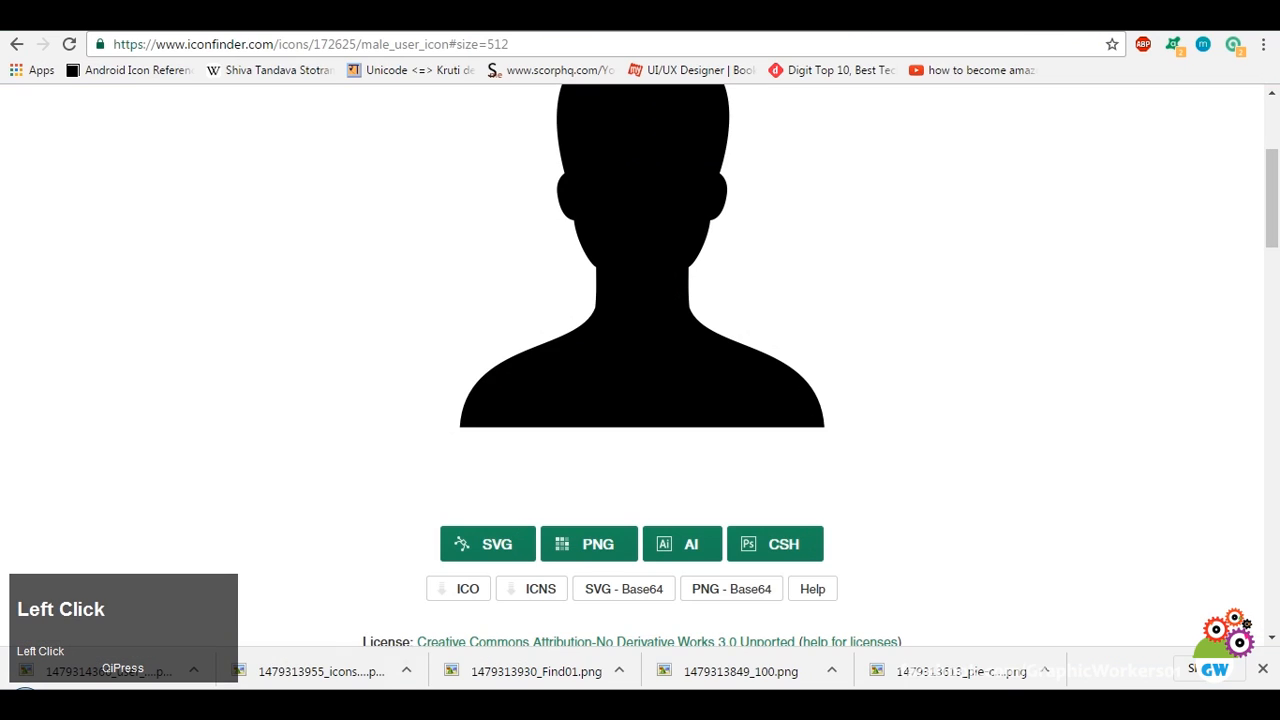
pyautogui.click(165, 703)
pyautogui.click(160, 645)
pyautogui.click(412, 399)
pyautogui.hotkey('ctrl', 'v')
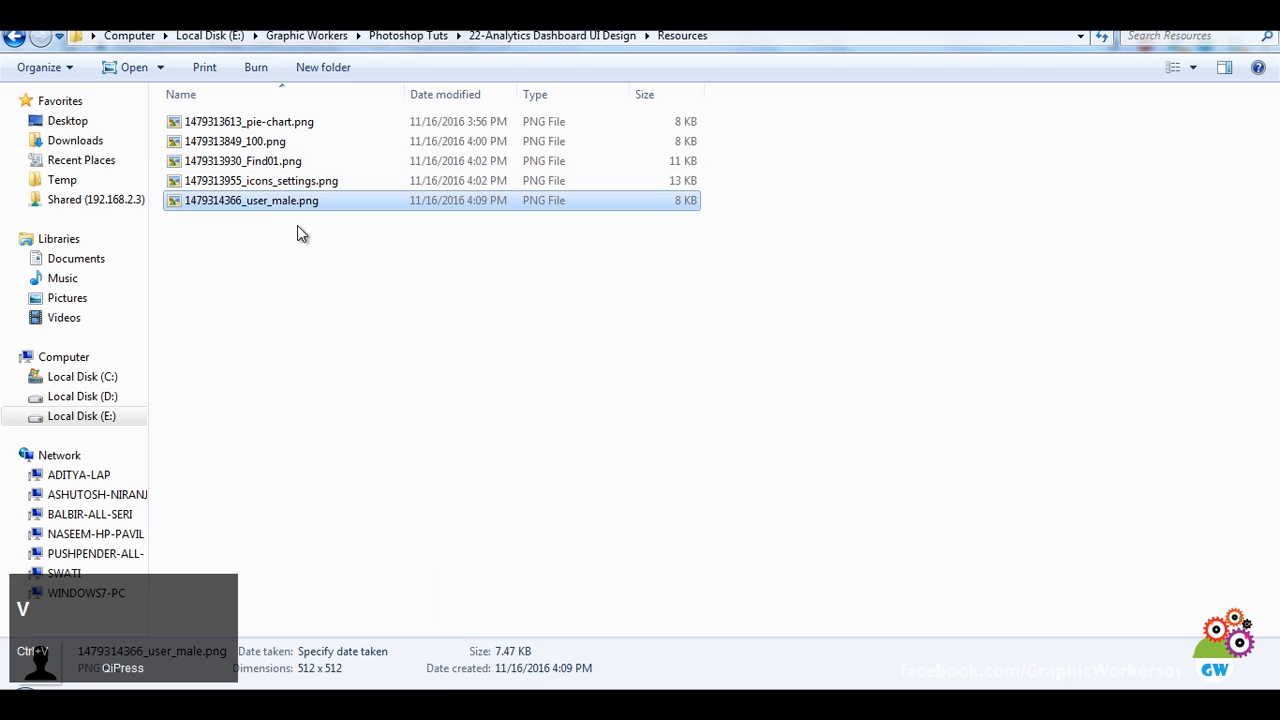
# Place the user_male PNG from the Resources folder into the Photoshop dashboard, scaled down to icon size above the PROFILE label.
pyautogui.moveTo(269, 203)
pyautogui.mouseDown()
pyautogui.moveTo(232, 682)
pyautogui.moveTo(247, 688)
pyautogui.moveTo(258, 686)
pyautogui.moveTo(280, 200)
pyautogui.mouseUp()
pyautogui.moveTo(252, 145); pyautogui.dragTo(234, 237)
pyautogui.moveTo(227, 184); pyautogui.dragTo(291, 300)
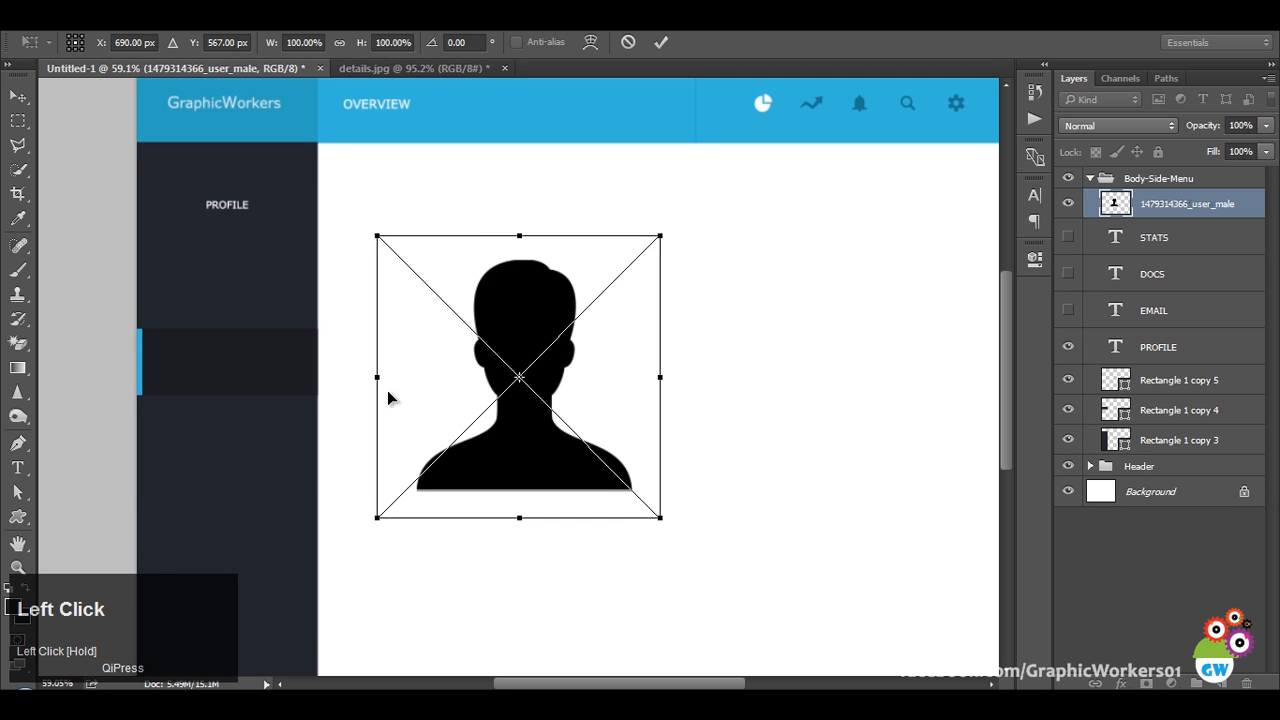
pyautogui.moveTo(651, 523); pyautogui.dragTo(534, 392)
pyautogui.press('Return')
pyautogui.moveTo(584, 458); pyautogui.dragTo(294, 264)
# Compare the size and spacing of the PROFILE icon and label with the enlarged details.jpg reference.
pyautogui.click(388, 73)
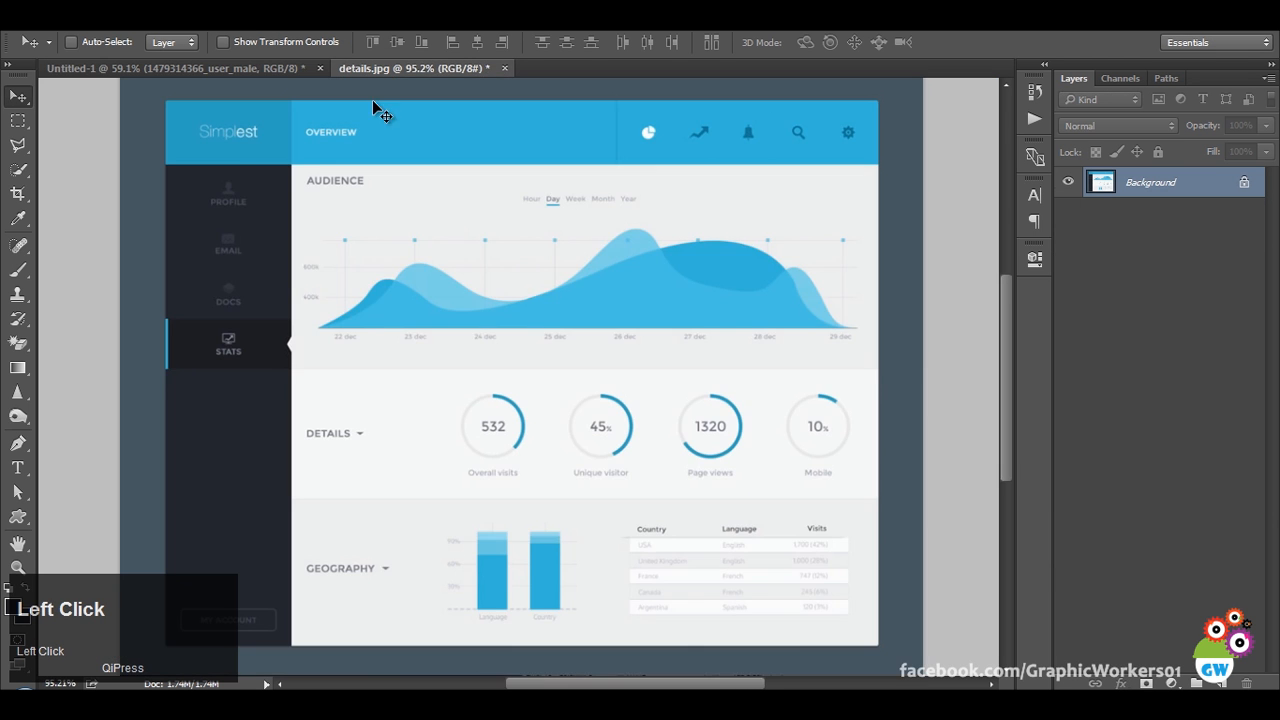
pyautogui.scroll(5, 405, 298)
pyautogui.press('space')
pyautogui.moveTo(405, 298); pyautogui.dragTo(536, 506)
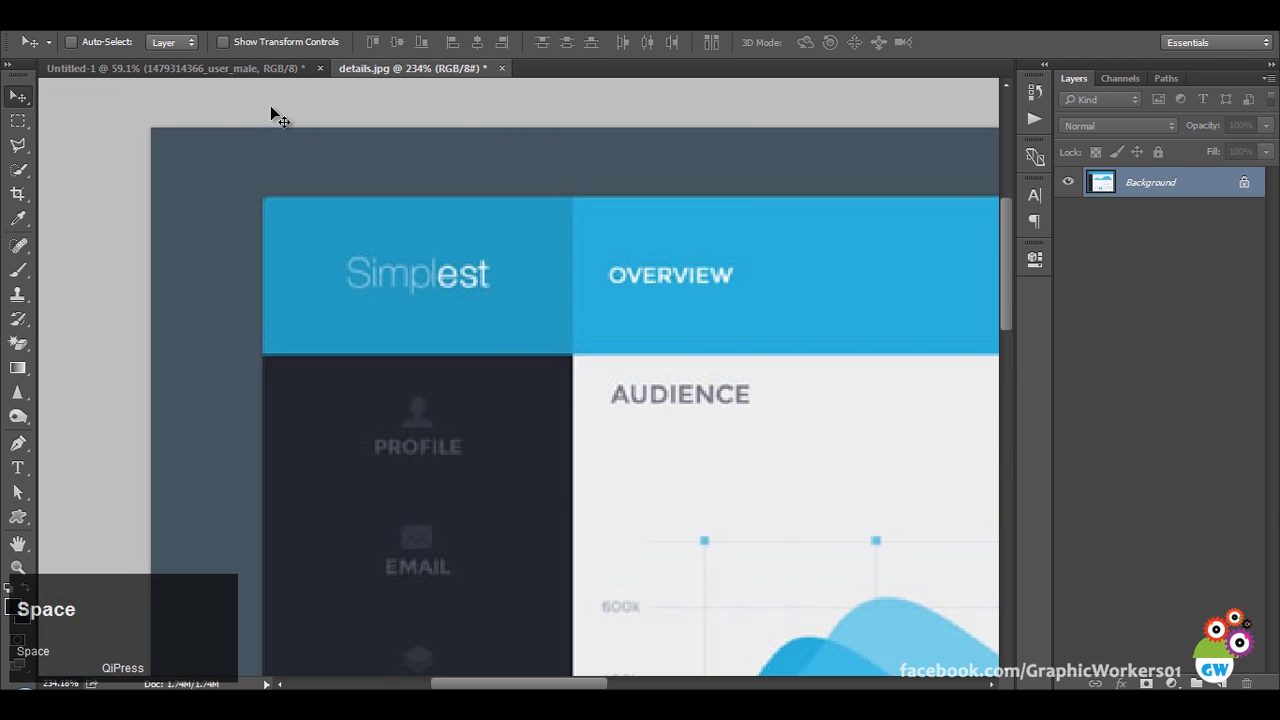
pyautogui.click(245, 67)
pyautogui.scroll(5, 300, 240)
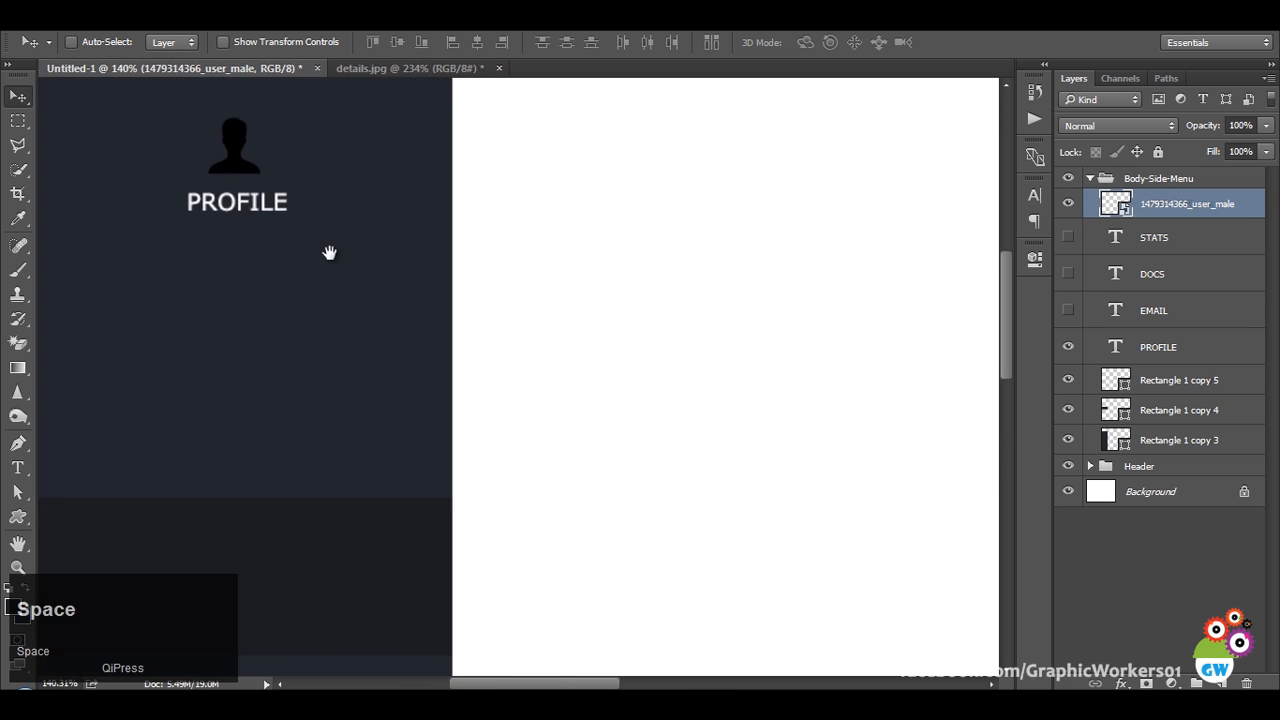
pyautogui.press('space')
pyautogui.moveTo(320, 260); pyautogui.dragTo(523, 486)
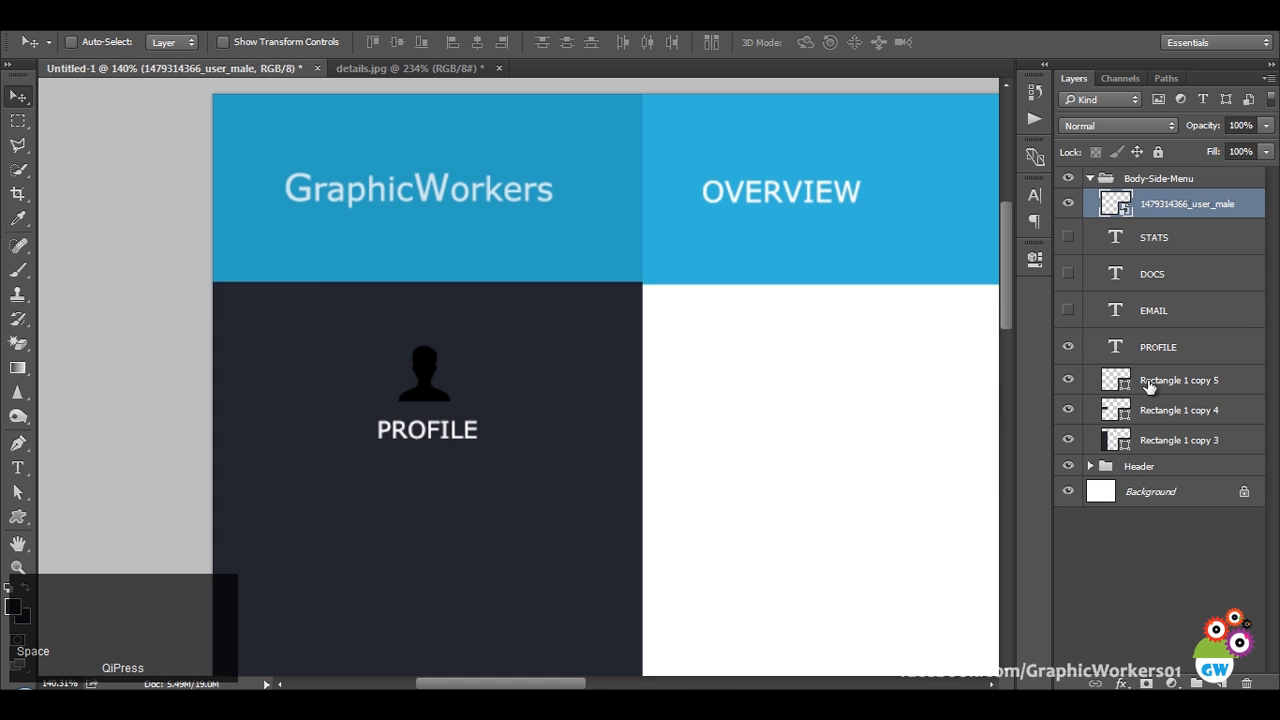
# Add a Color Overlay in dark grey #44464e to the user_male icon layer.
pyautogui.click(1121, 683)
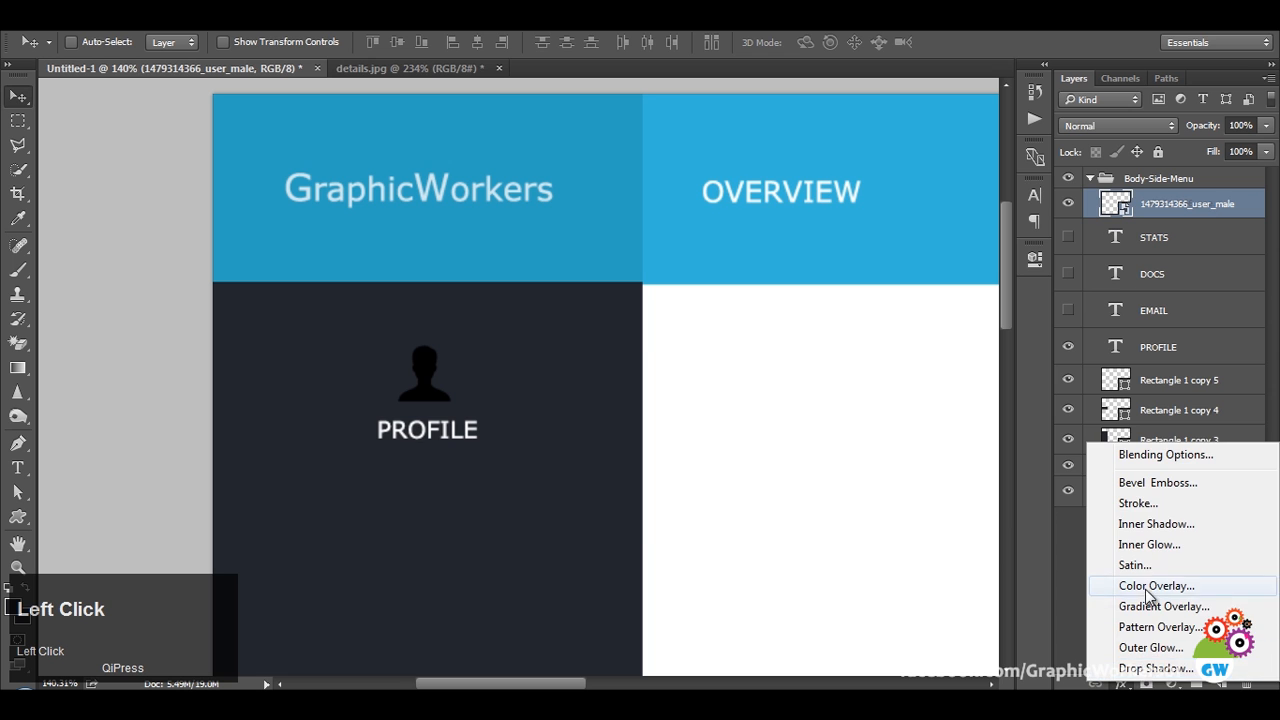
pyautogui.click(1150, 585)
pyautogui.click(806, 189)
pyautogui.click(295, 364)
pyautogui.click(1155, 298)
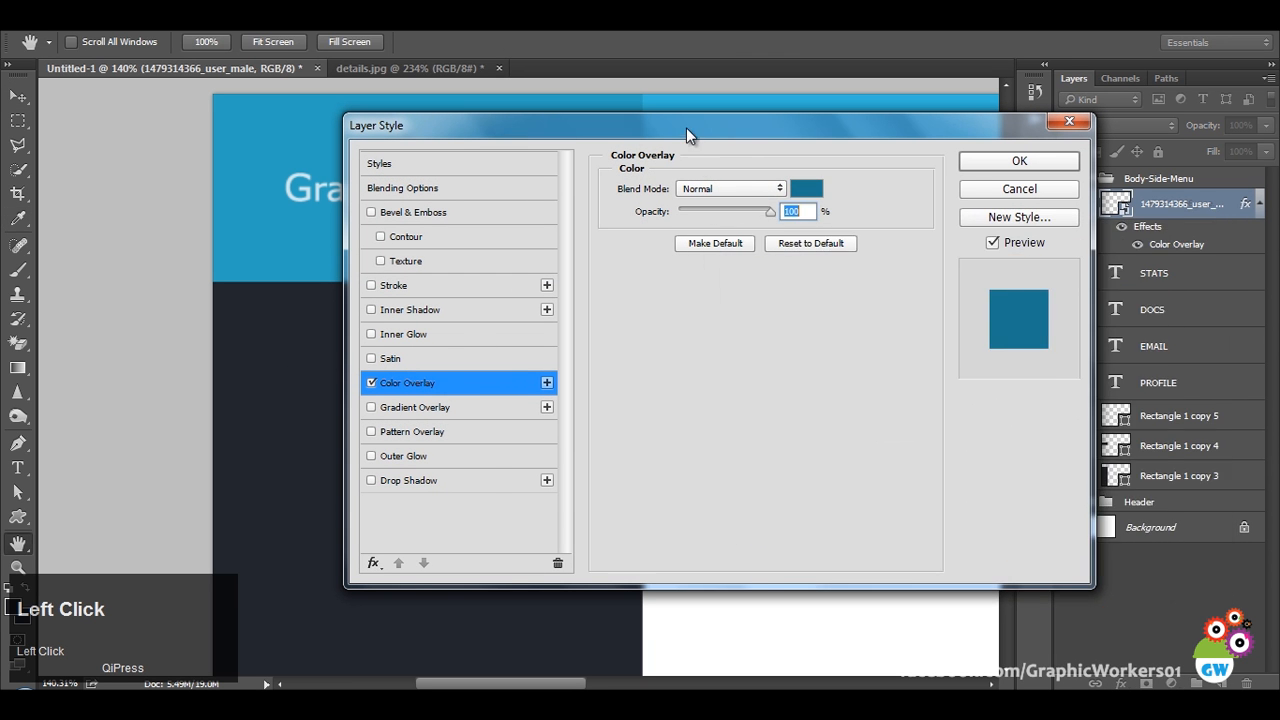
pyautogui.moveTo(700, 129); pyautogui.dragTo(1032, 131)
pyautogui.click(1124, 189)
pyautogui.click(523, 374)
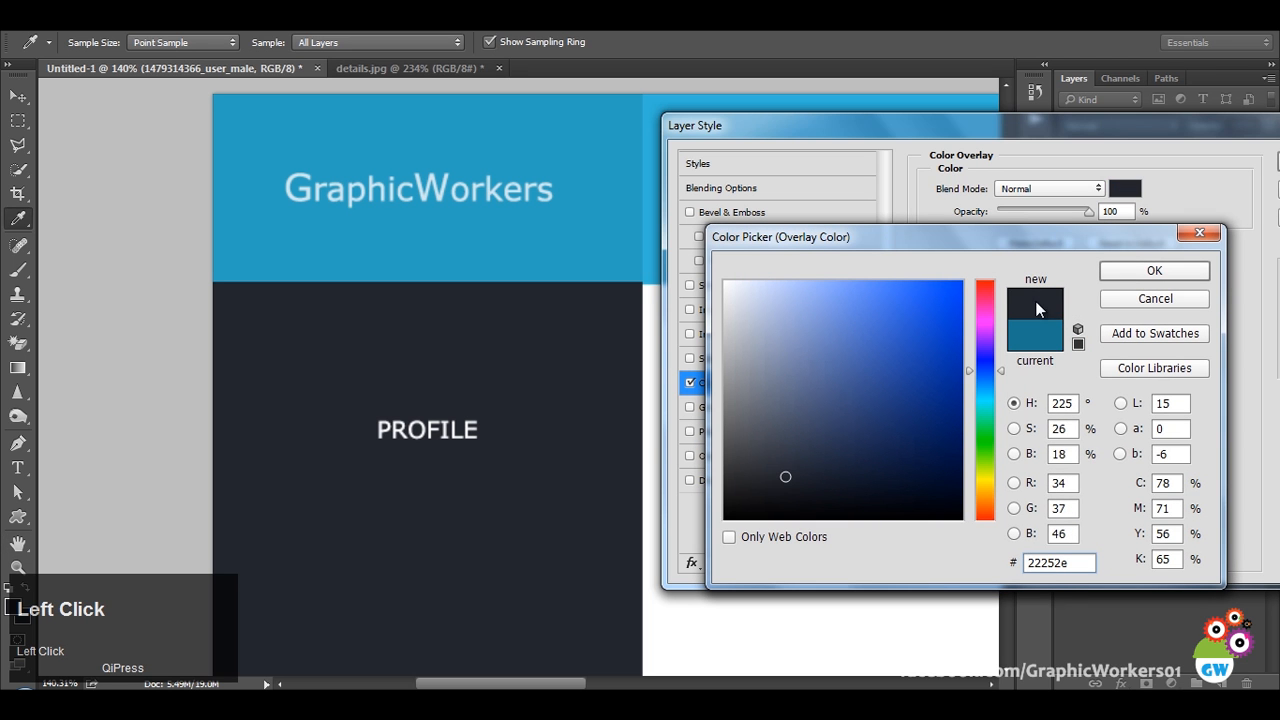
pyautogui.click(748, 436)
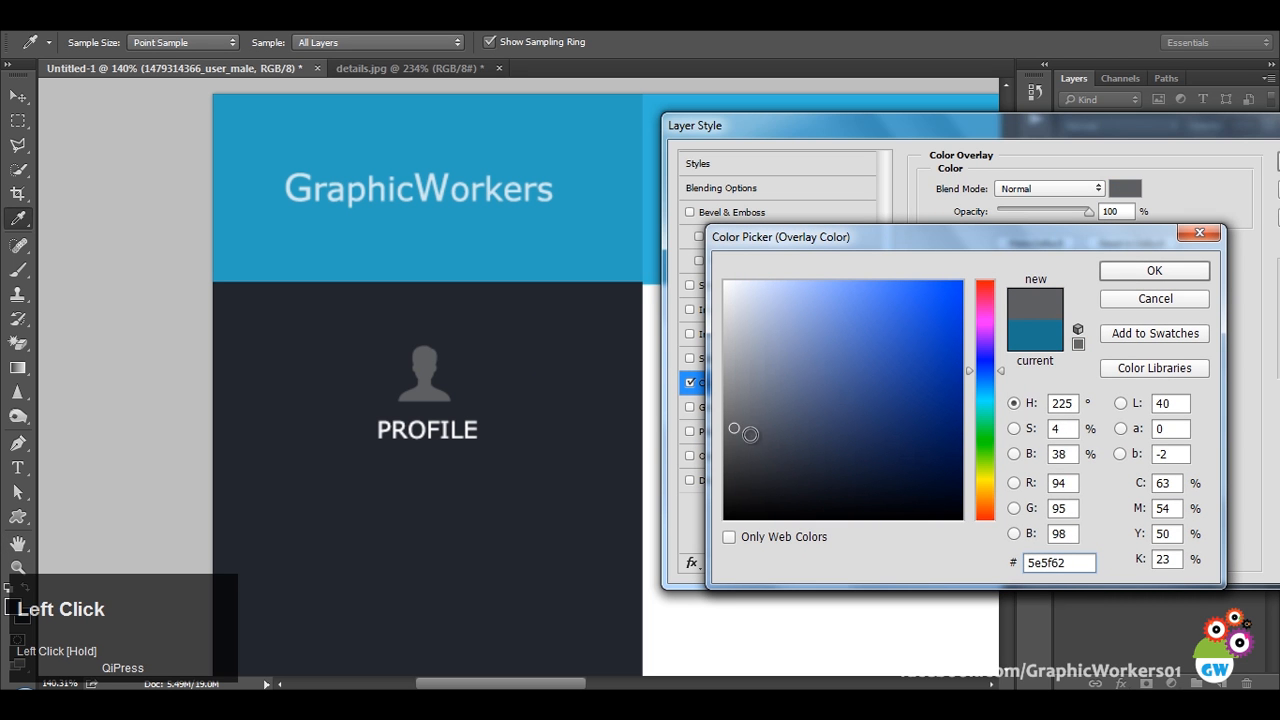
pyautogui.moveTo(737, 432)
pyautogui.mouseDown()
pyautogui.moveTo(766, 451)
pyautogui.moveTo(743, 449)
pyautogui.moveTo(755, 446)
pyautogui.mouseUp()
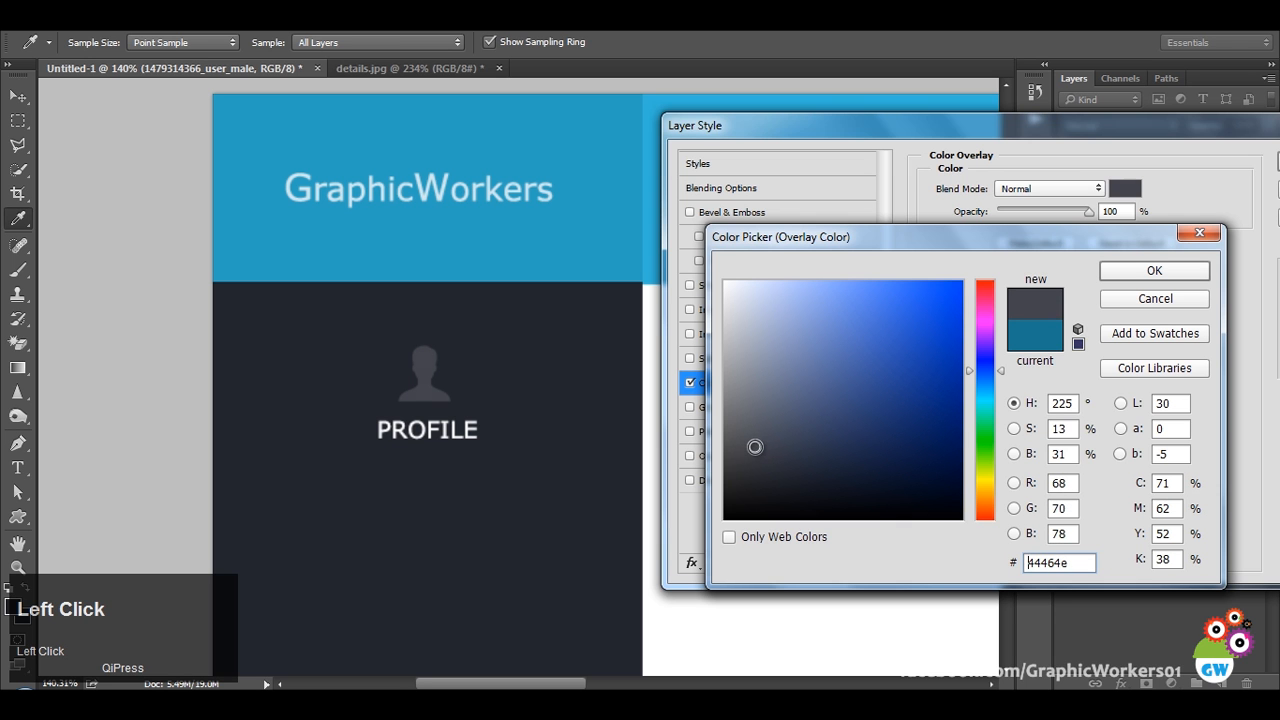
pyautogui.click(1118, 274)
pyautogui.moveTo(1145, 131); pyautogui.dragTo(693, 177)
pyautogui.click(889, 207)
# Center the user icon horizontally on the dark side menu background rectangle.
pyautogui.keyDown('ctrl'); pyautogui.keyDown('alt'); pyautogui.keyDown('shift'); pyautogui.rightClick(648, 384); pyautogui.keyUp('shift'); pyautogui.keyUp('alt'); pyautogui.keyUp('ctrl')
pyautogui.keyDown('ctrl'); pyautogui.keyDown('alt'); pyautogui.keyDown('shift'); pyautogui.rightClick(503, 403); pyautogui.keyUp('shift'); pyautogui.keyUp('alt'); pyautogui.keyUp('ctrl')
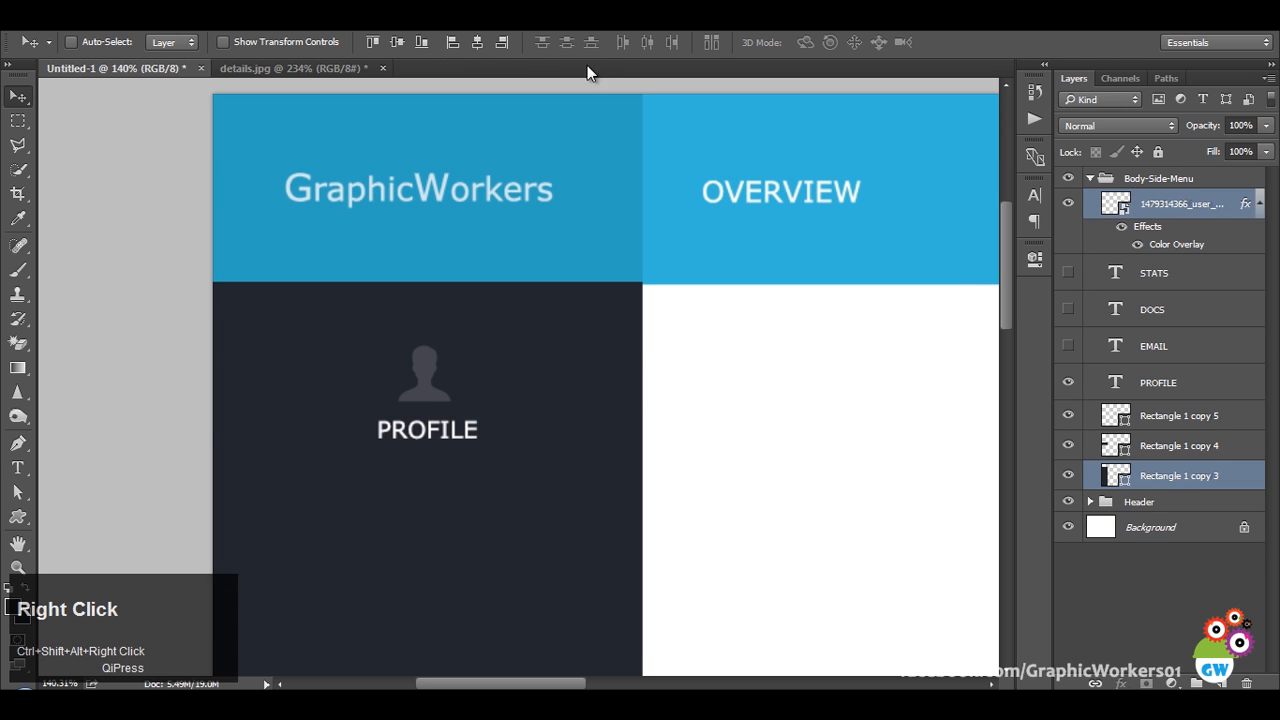
pyautogui.click(479, 46)
pyautogui.keyDown('ctrl'); pyautogui.keyDown('alt'); pyautogui.rightClick(438, 378); pyautogui.keyUp('alt'); pyautogui.keyUp('ctrl')
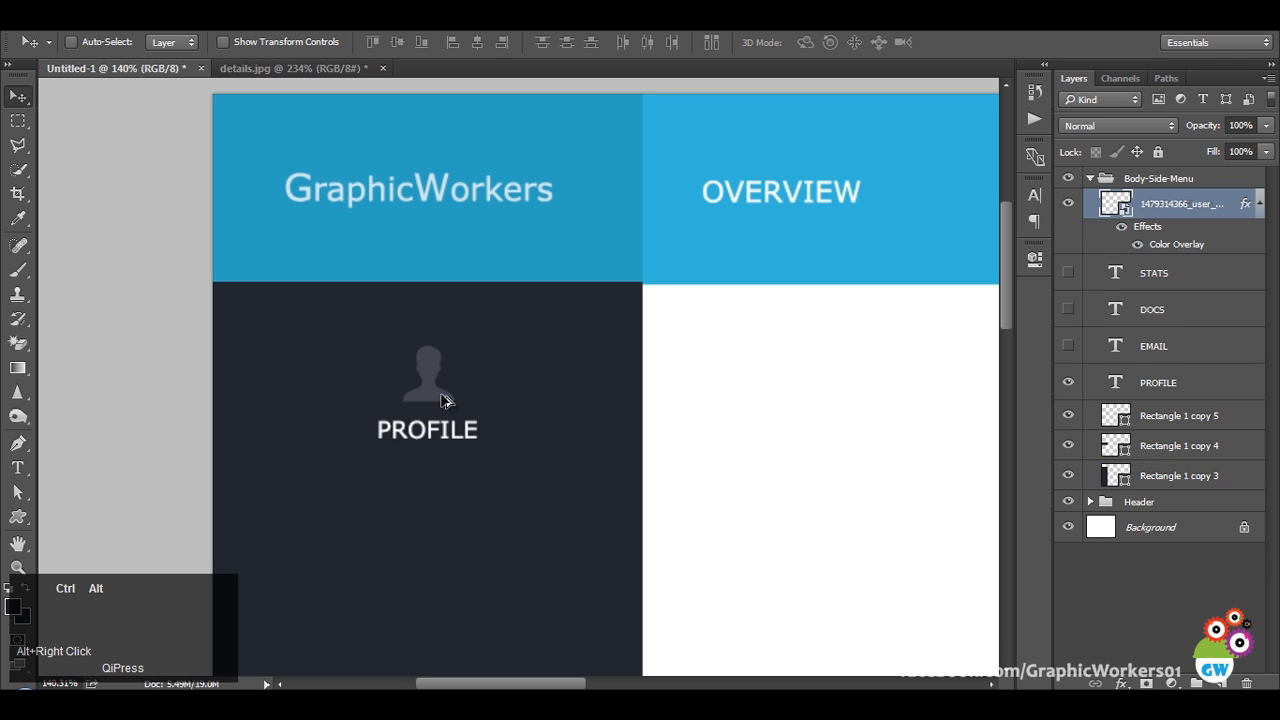
# Recolor the PROFILE, EMAIL, DOCS and STATS labels with the grey #44464e sampled from the user icon.
pyautogui.keyDown('ctrl'); pyautogui.keyDown('alt'); pyautogui.rightClick(450, 431); pyautogui.keyUp('alt'); pyautogui.keyUp('ctrl')
pyautogui.keyDown('ctrl'); pyautogui.keyDown('alt'); pyautogui.rightClick(484, 432); pyautogui.keyUp('alt'); pyautogui.keyUp('ctrl')
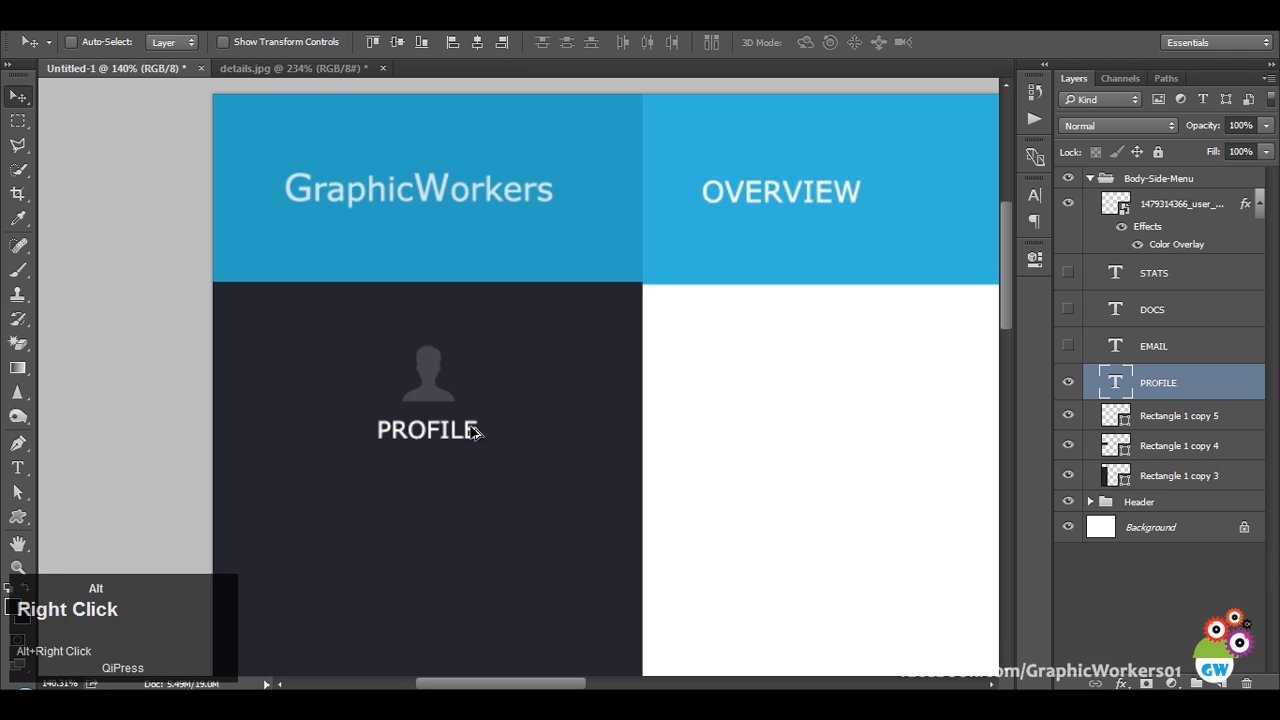
pyautogui.press('t')
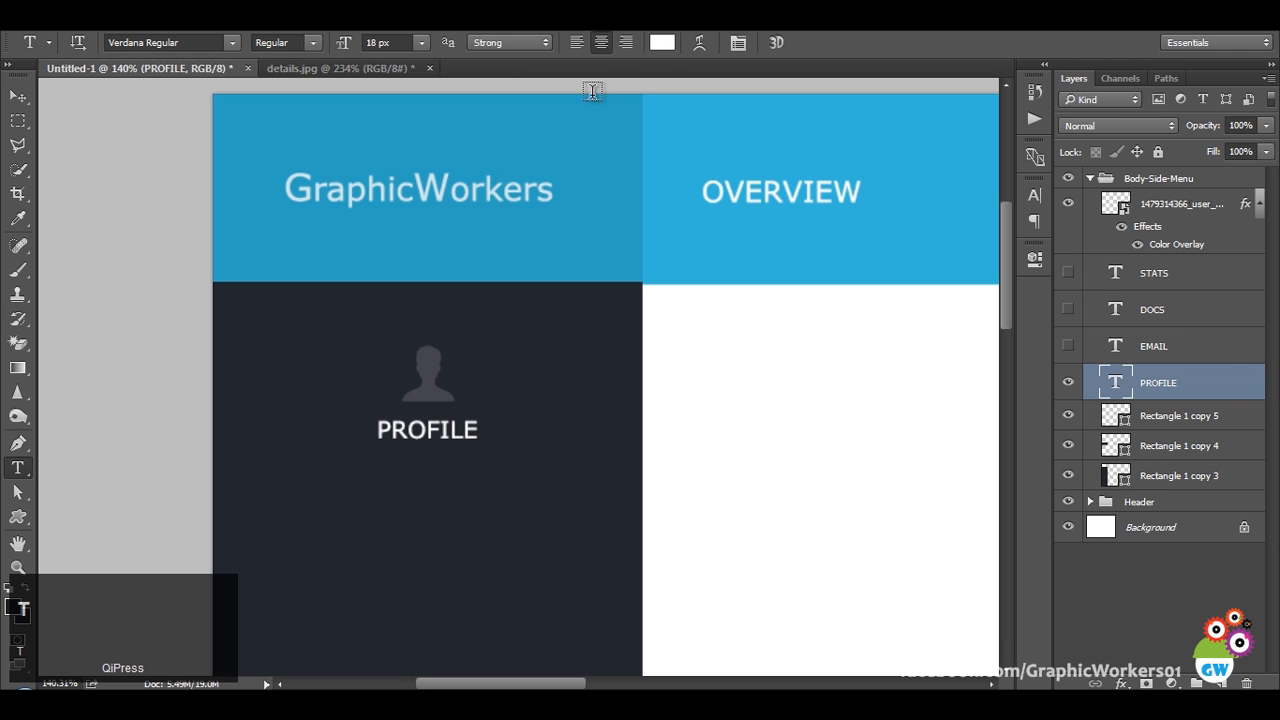
pyautogui.keyDown('shift'); pyautogui.click(1180, 273); pyautogui.keyUp('shift')
pyautogui.click(662, 43)
pyautogui.click(428, 365)
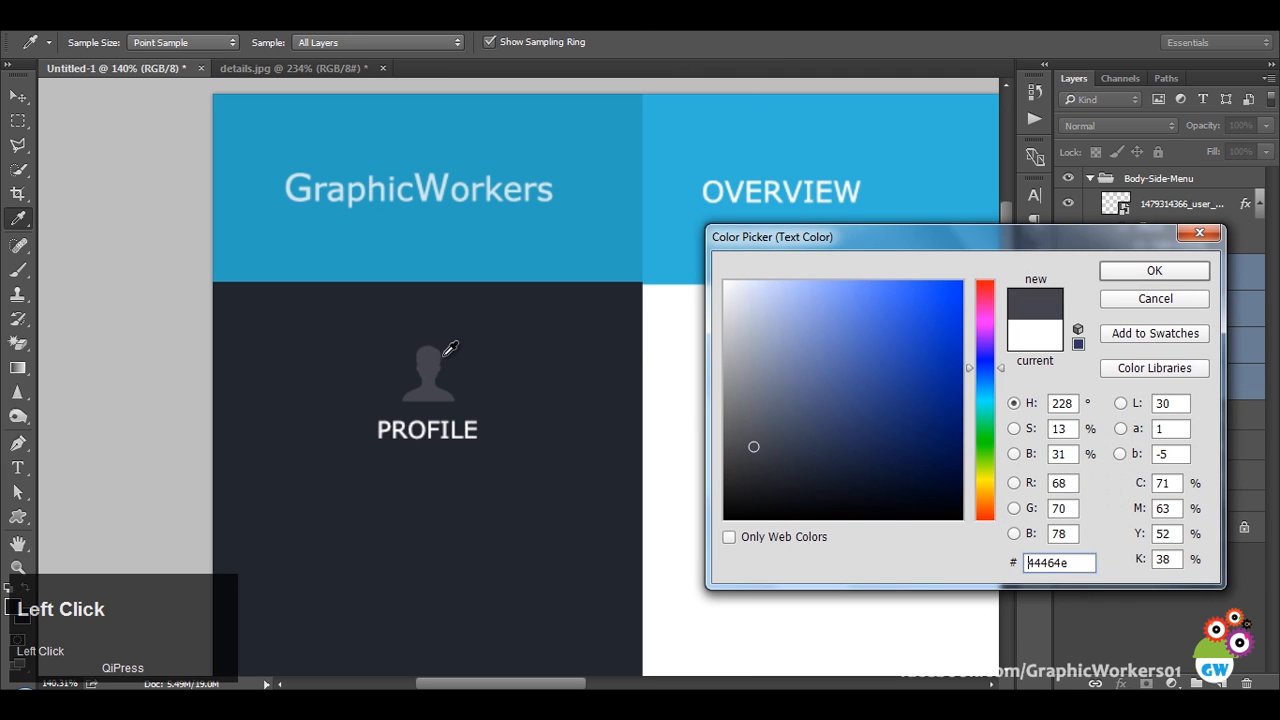
pyautogui.click(1176, 276)
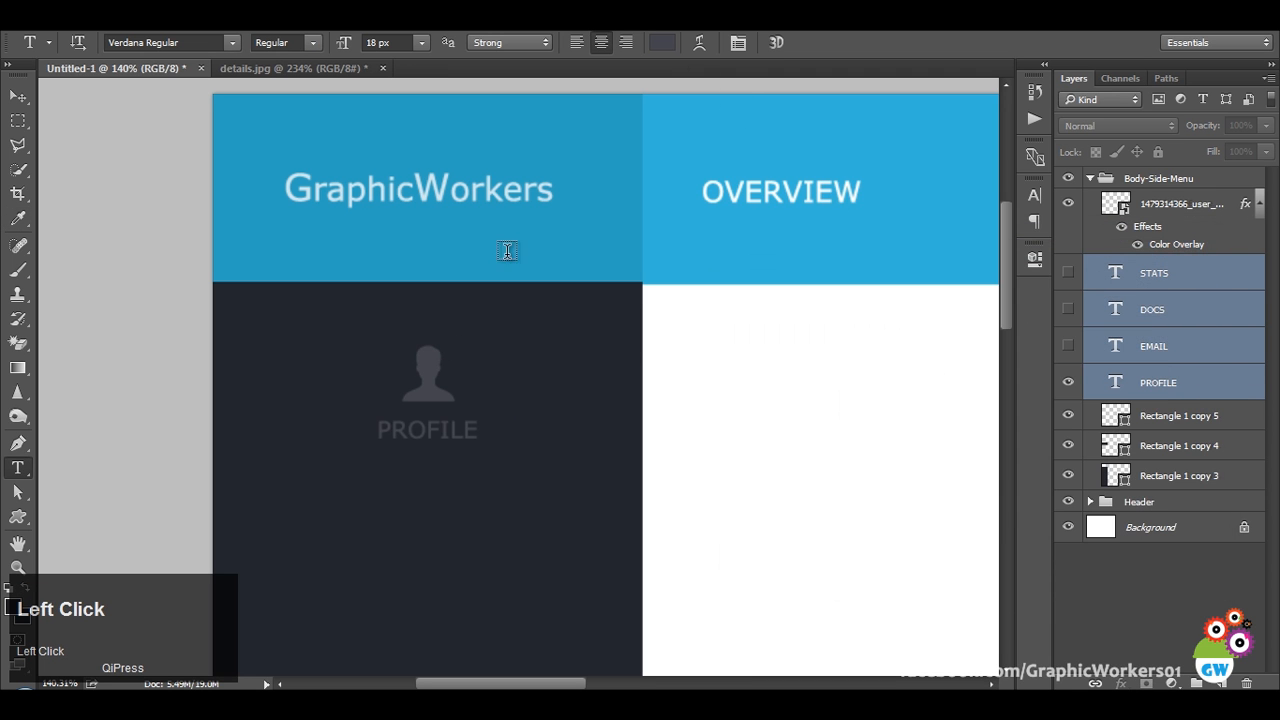
pyautogui.click(18, 95)
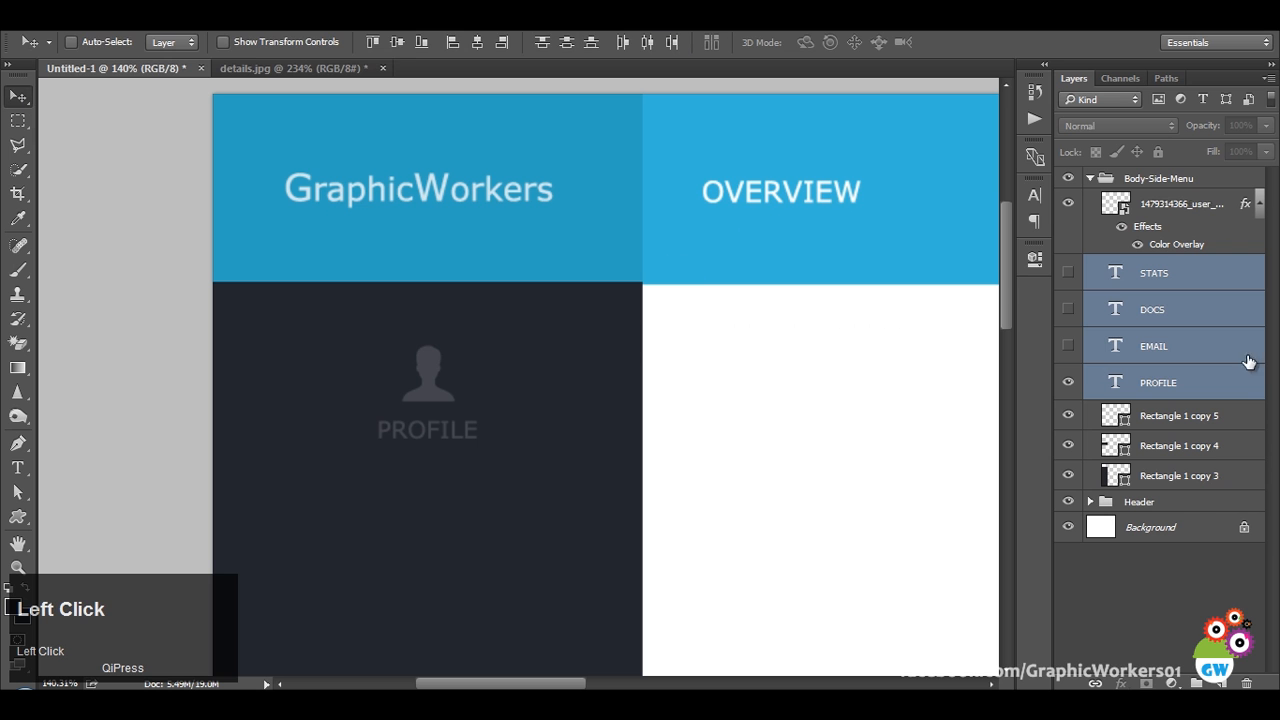
# Set the text color of the PROFILE, EMAIL, DOCS and STATS labels to the lighter grey #54565e.
pyautogui.click(1165, 387)
pyautogui.keyDown('shift'); pyautogui.click(1160, 273); pyautogui.keyUp('shift')
pyautogui.press('t')
pyautogui.click(662, 42)
pyautogui.moveTo(753, 449); pyautogui.dragTo(748, 432)
pyautogui.click(1122, 274)
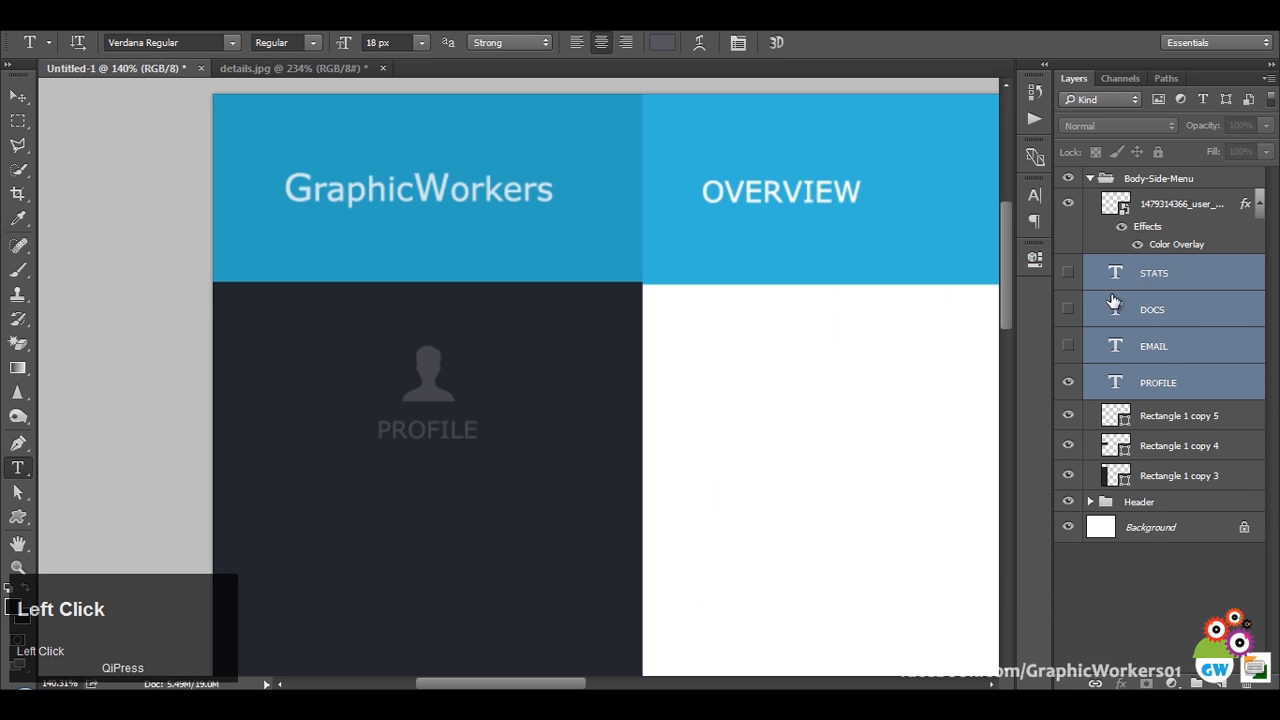
# Copy the labels' color code #54565e and apply it to the user icon's Color Overlay.
pyautogui.click(662, 42)
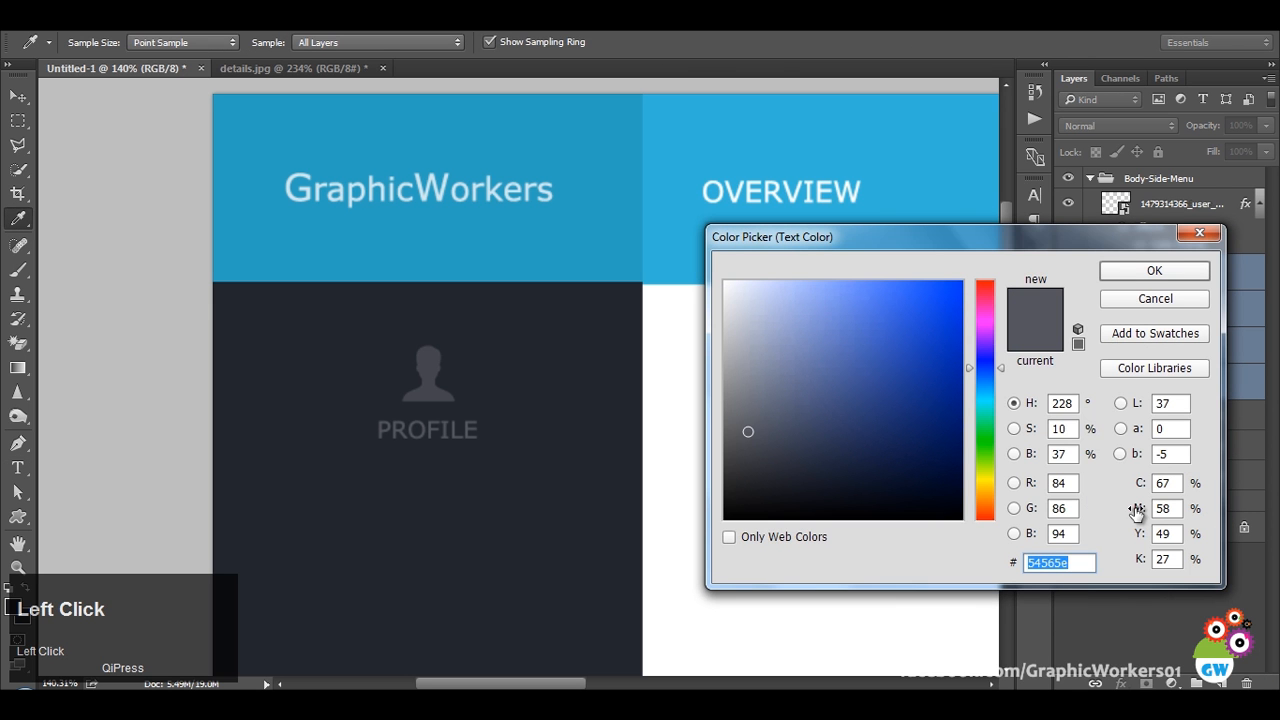
pyautogui.hotkey('ctrl', 'c')
pyautogui.click(1155, 300)
pyautogui.press('v')
pyautogui.keyDown('alt'); pyautogui.rightClick(440, 371); pyautogui.keyUp('alt')
pyautogui.doubleClick(1178, 245)
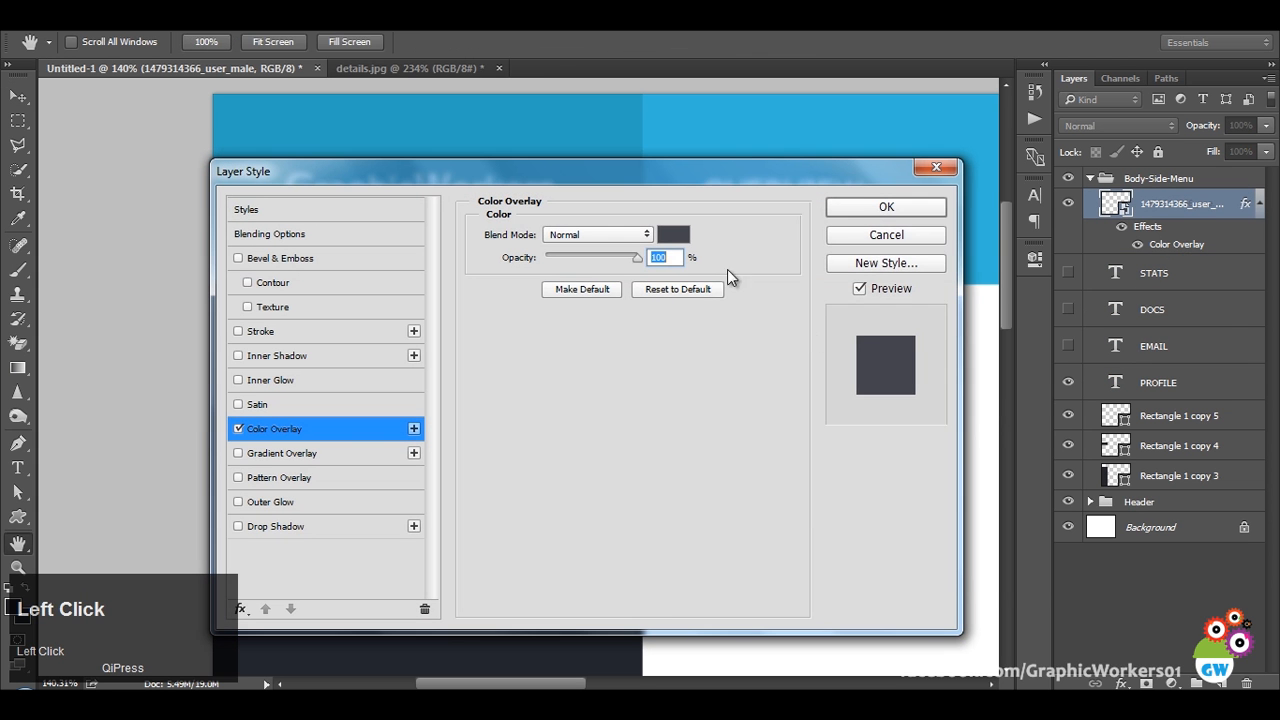
pyautogui.click(673, 234)
pyautogui.hotkey('ctrl', 'v')
pyautogui.click(1155, 272)
pyautogui.click(886, 207)
# Reduce the font size of the PROFILE label slightly.
pyautogui.scroll(-1, 648, 395)
pyautogui.scroll(-2, 522, 336)
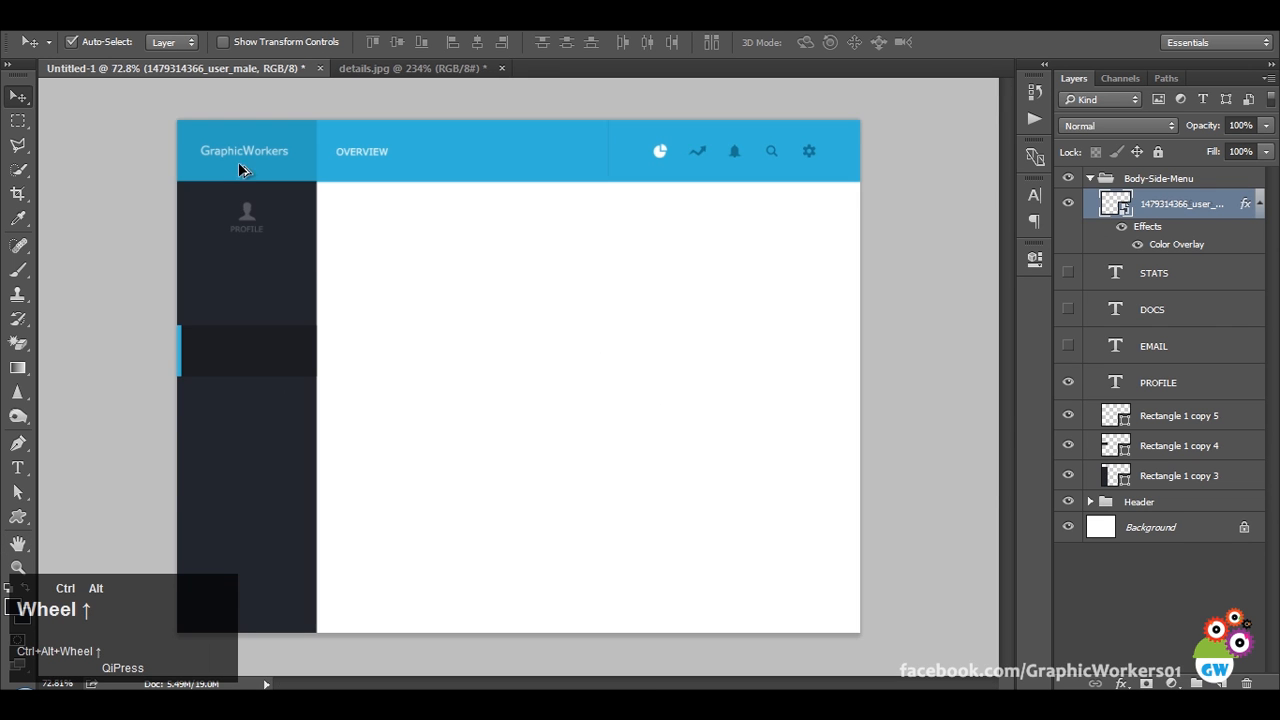
pyautogui.scroll(4, 260, 271)
pyautogui.keyDown('alt'); pyautogui.rightClick(275, 302); pyautogui.keyUp('alt')
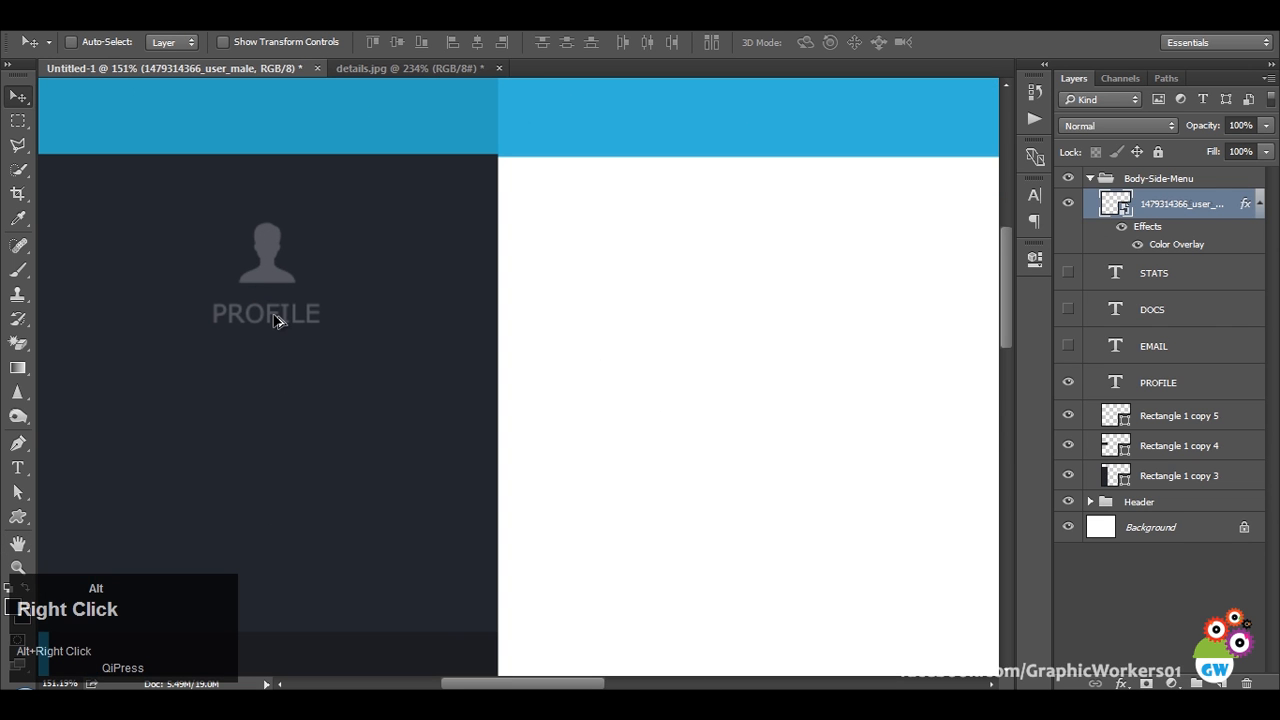
pyautogui.press('t')
pyautogui.click(400, 42)
pyautogui.scroll(-1, 404, 42)
pyautogui.press('Return')
pyautogui.click(18, 95)
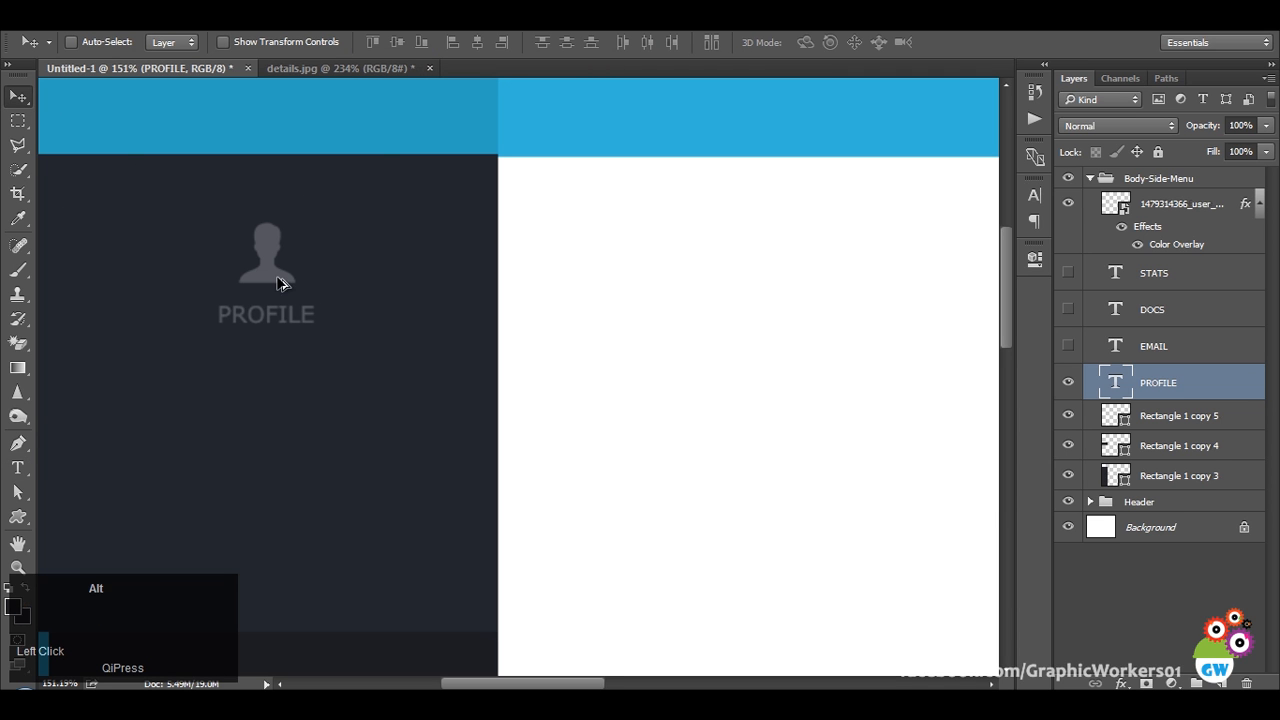
# Scale the user icon down proportionally, checking it against details.jpg, and place it just above the PROFILE label.
pyautogui.keyDown('alt'); pyautogui.rightClick(273, 270); pyautogui.keyUp('alt')
pyautogui.keyDown('shift'); pyautogui.moveTo(318, 247); pyautogui.dragTo(318, 258); pyautogui.keyUp('shift')
pyautogui.click(395, 67)
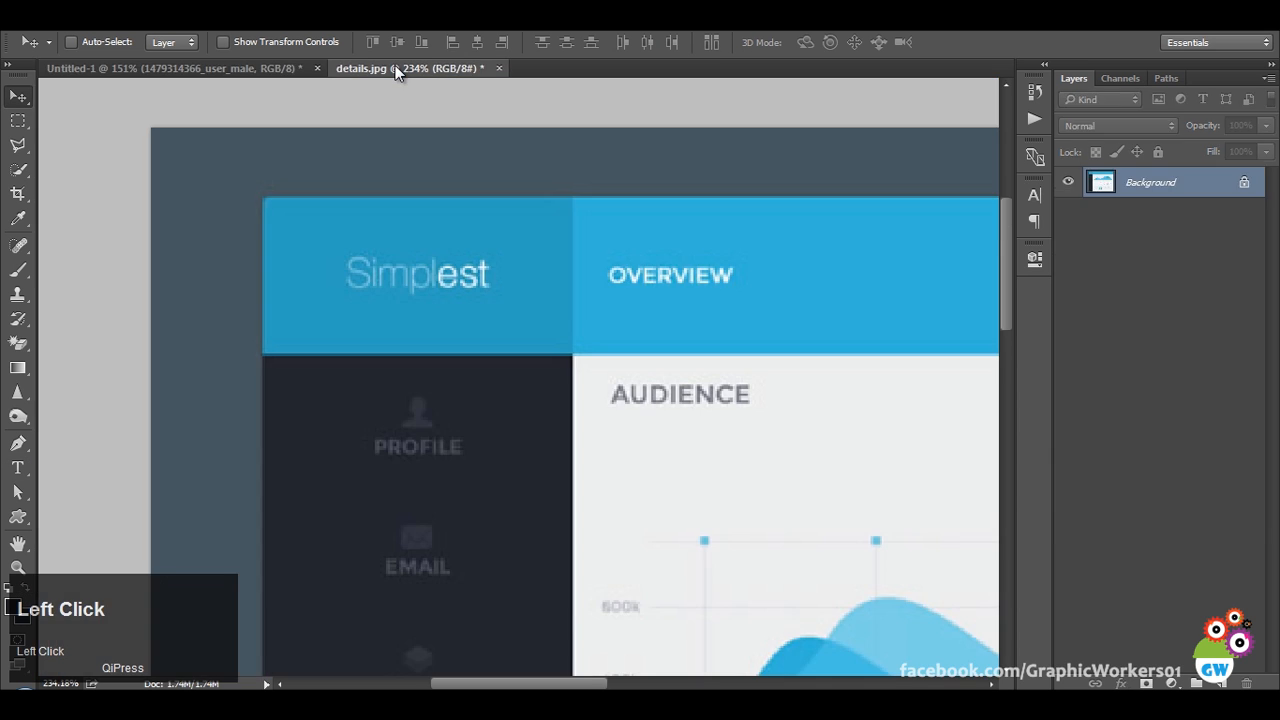
pyautogui.click(205, 68)
pyautogui.hotkey('ctrl', 't')
pyautogui.keyDown('alt'); pyautogui.keyDown('shift'); pyautogui.moveTo(309, 303); pyautogui.dragTo(290, 287); pyautogui.keyUp('shift'); pyautogui.keyUp('alt')
pyautogui.press('Return')
pyautogui.keyDown('shift'); pyautogui.moveTo(380, 285); pyautogui.dragTo(379, 293); pyautogui.keyUp('shift')
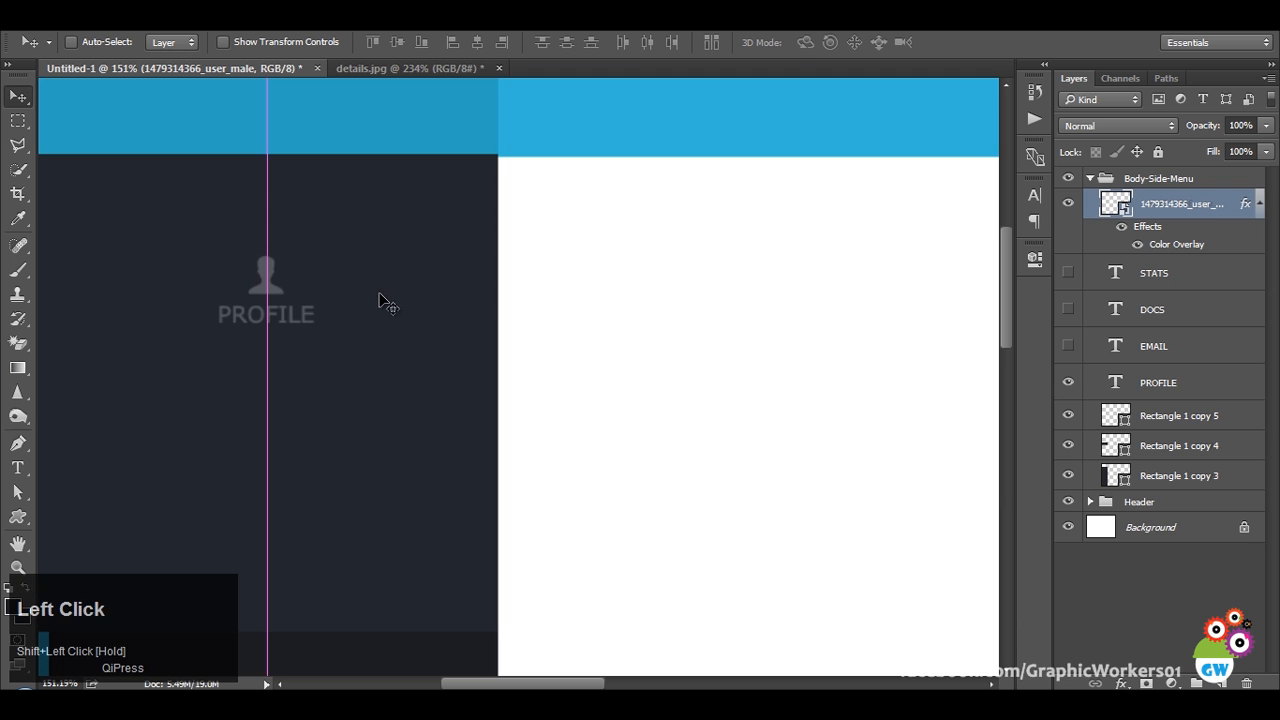
# Enlarge the user icon slightly from its center to a scale of about 7.81%.
pyautogui.scroll(-5, 380, 298)
pyautogui.scroll(2, 236, 207)
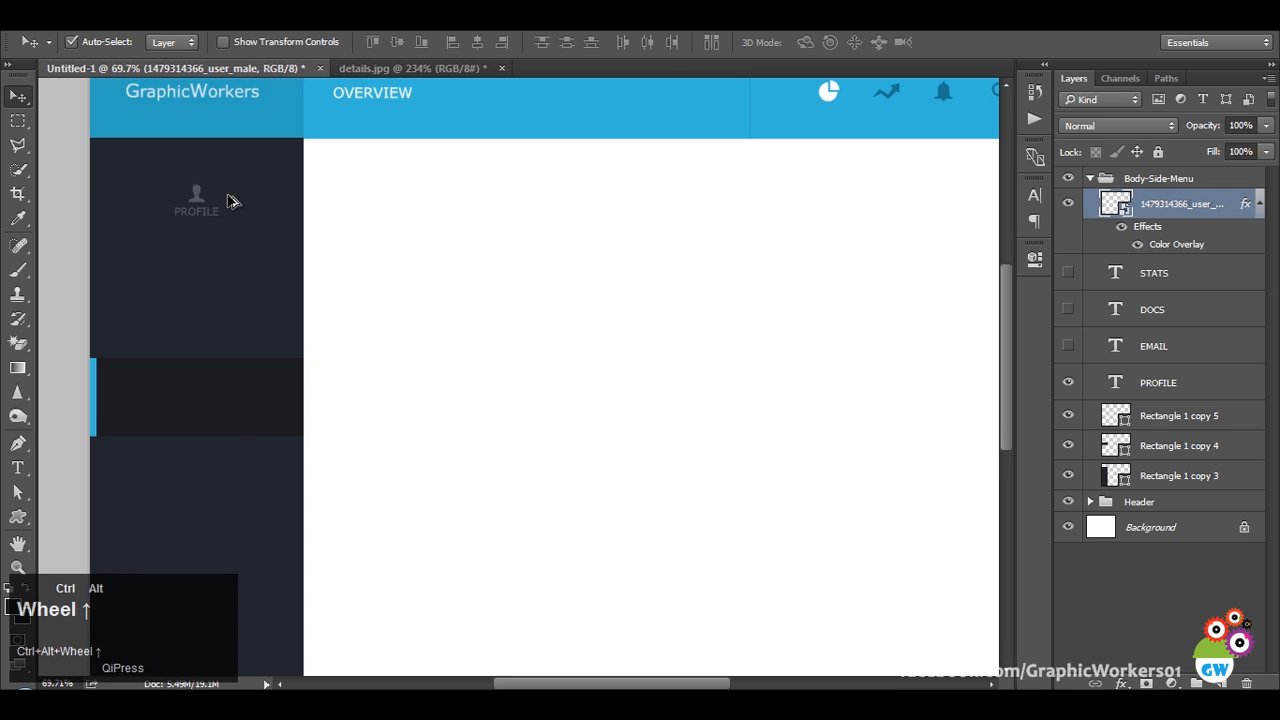
pyautogui.hotkey('ctrl', 't')
pyautogui.scroll(3, 200, 185)
pyautogui.scroll(2, 197, 182)
pyautogui.keyDown('alt'); pyautogui.keyDown('shift'); pyautogui.moveTo(224, 191); pyautogui.dragTo(232, 190); pyautogui.keyUp('shift'); pyautogui.keyUp('alt')
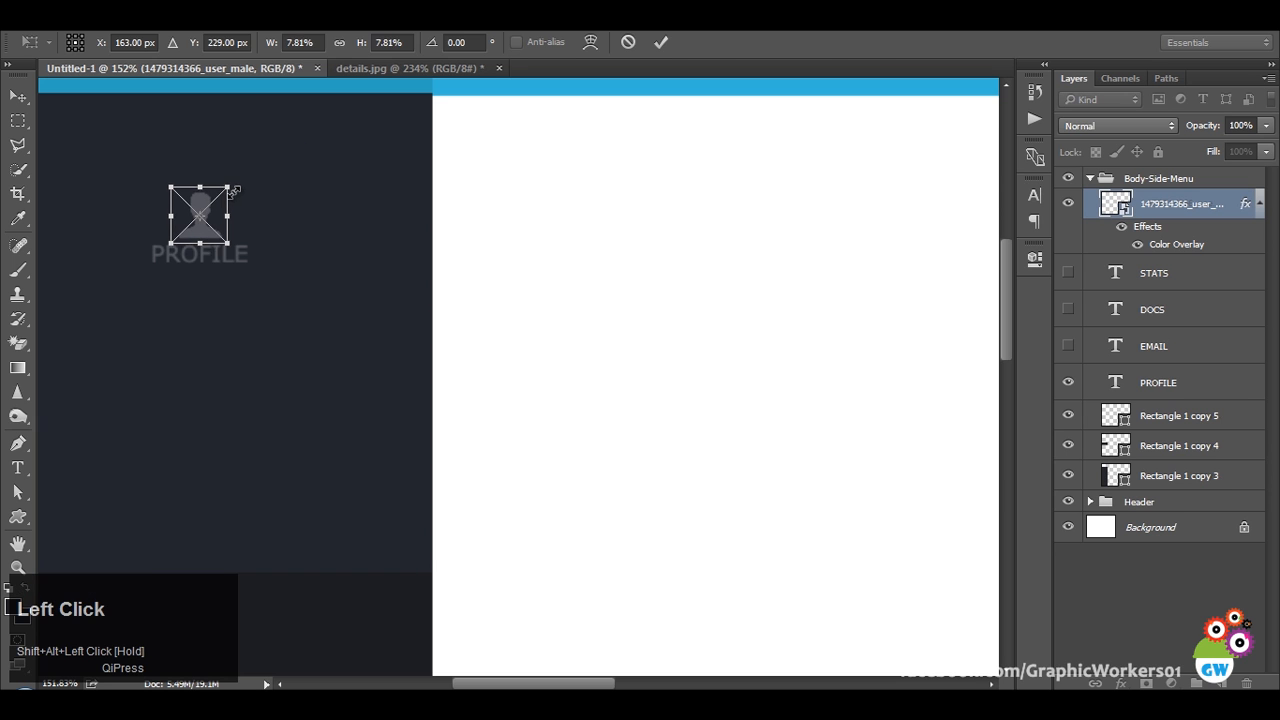
pyautogui.press('Return')
# Compare the PROFILE icon and label with the side menu in the details.jpg reference at different zoom levels.
pyautogui.scroll(-3, 447, 290)
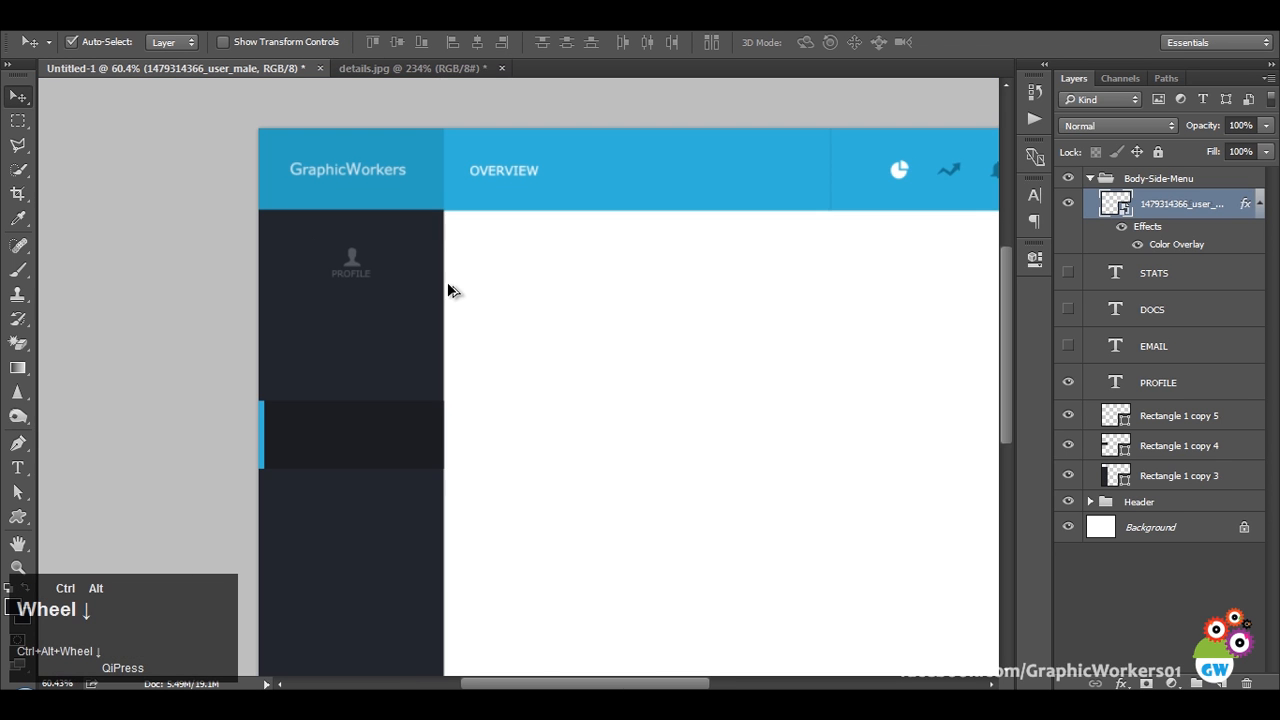
pyautogui.click(423, 66)
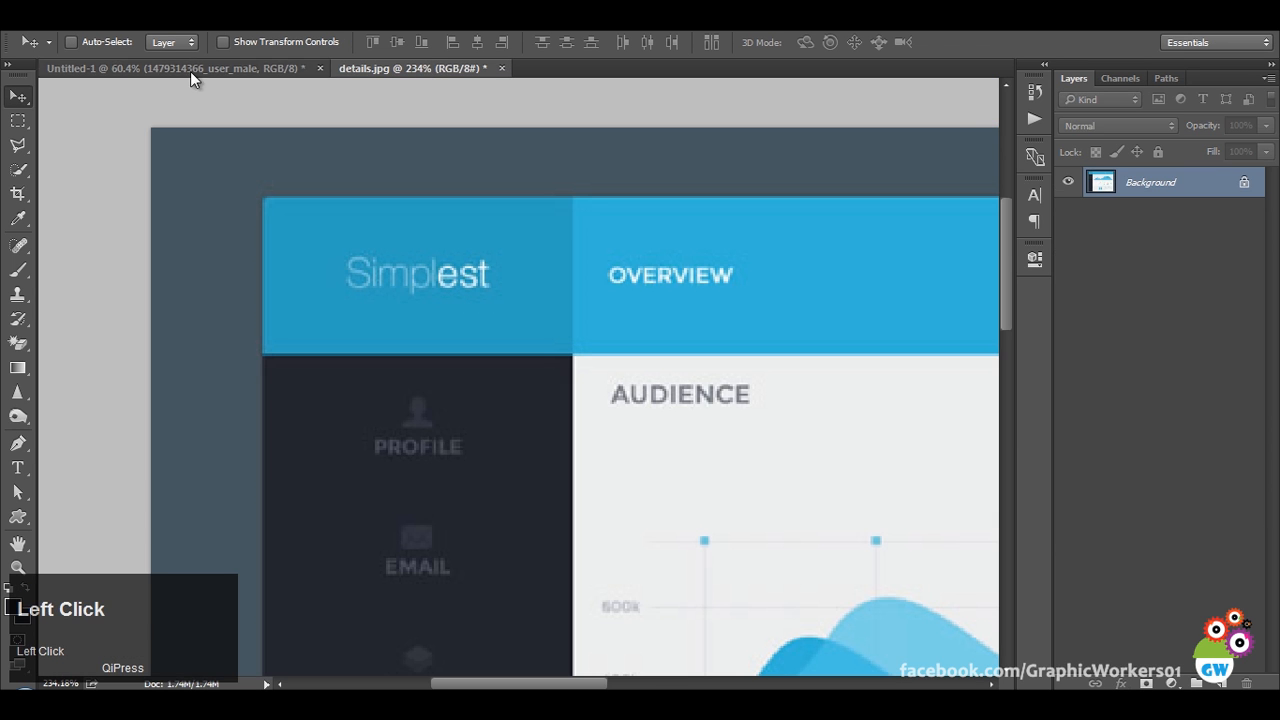
pyautogui.click(197, 74)
pyautogui.scroll(-2, 489, 352)
pyautogui.scroll(1, 267, 260)
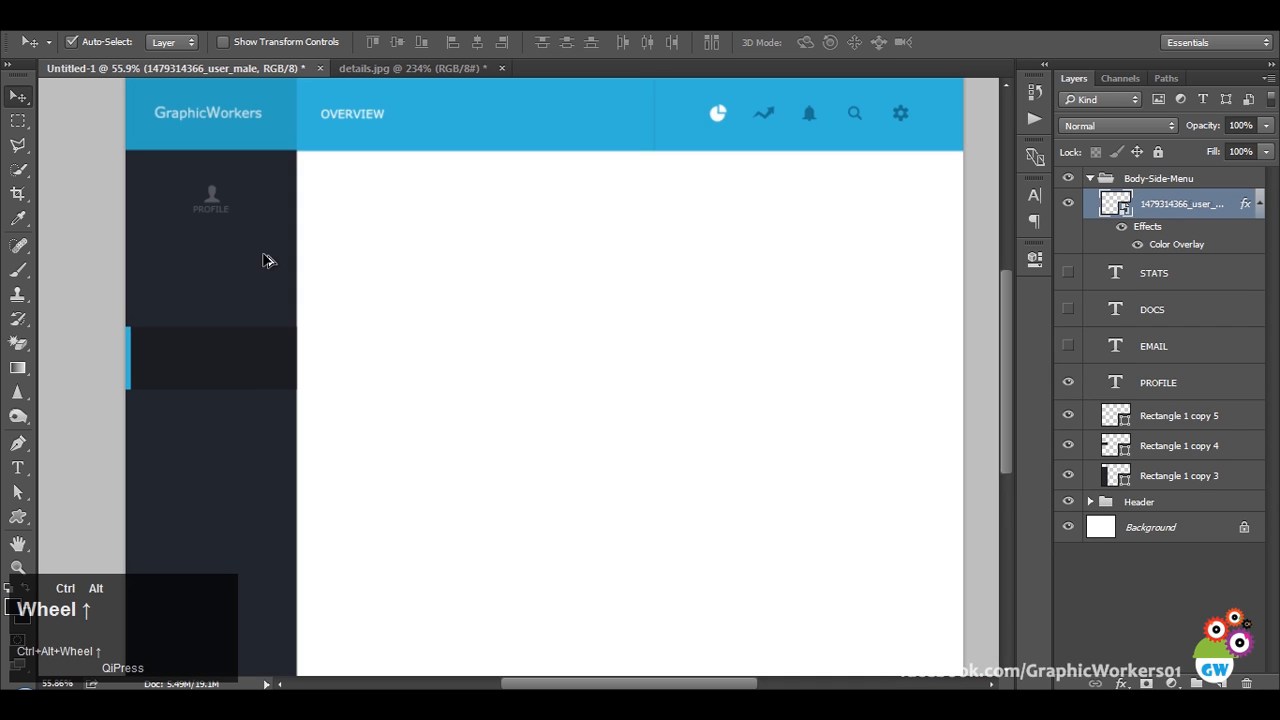
pyautogui.scroll(1, 224, 231)
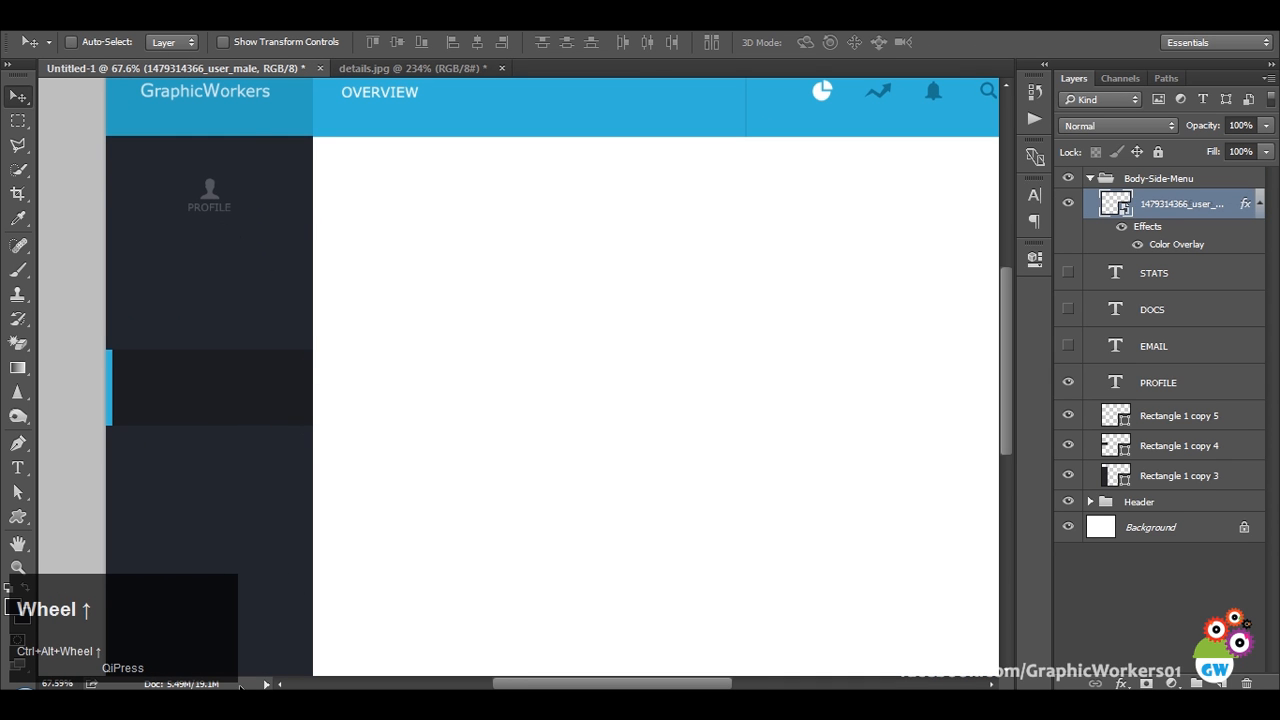
pyautogui.click(398, 66)
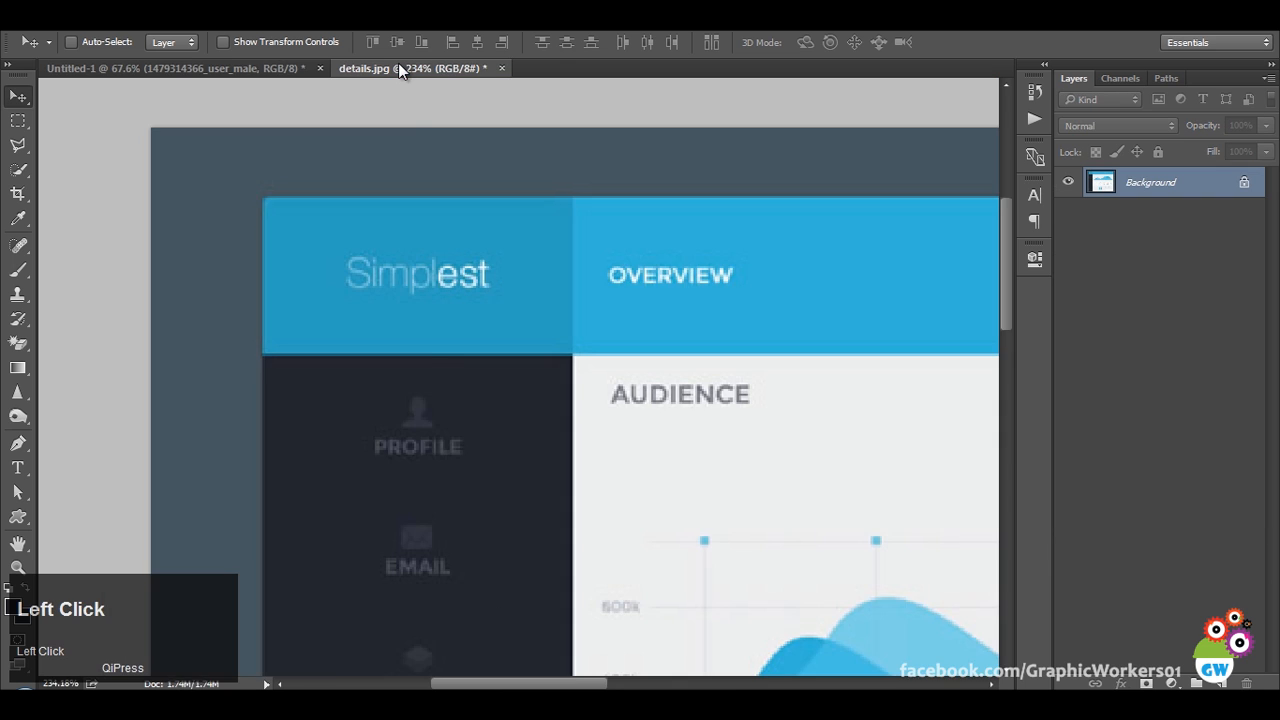
pyautogui.scroll(-2, 434, 360)
pyautogui.scroll(2, 250, 269)
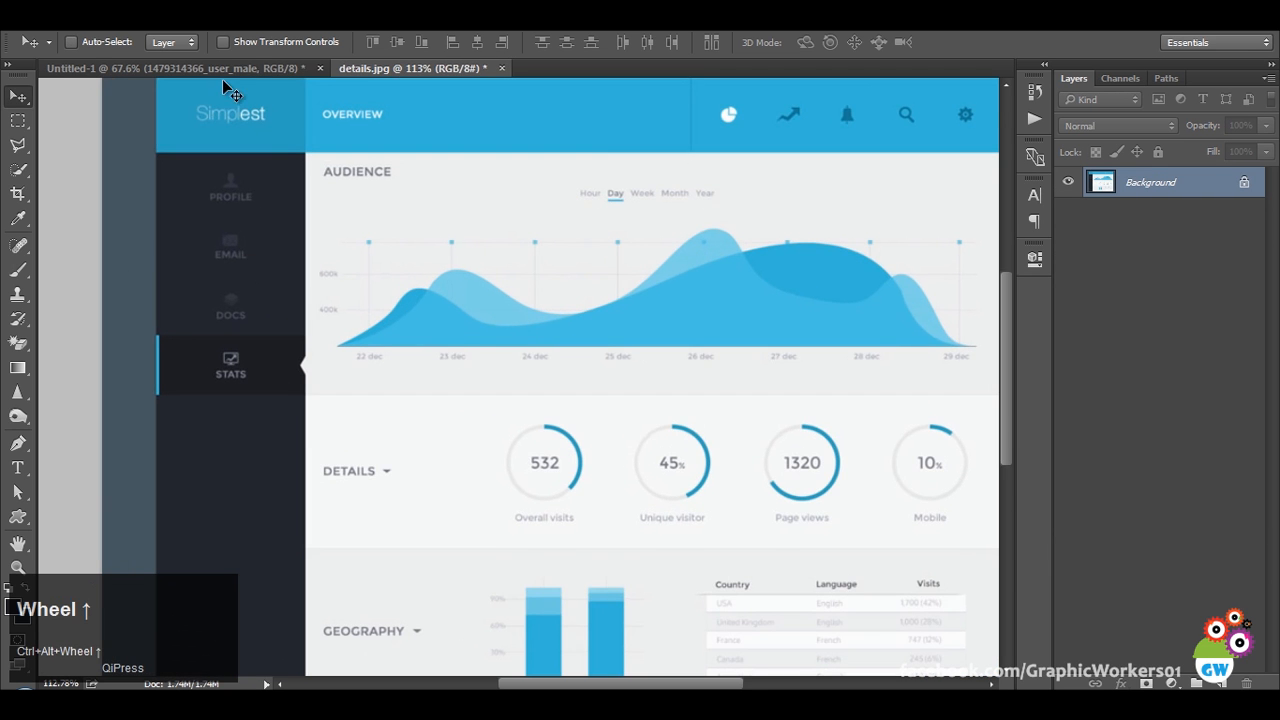
pyautogui.click(262, 68)
# Duplicate the dark highlight rectangle above the icon layer, place the copy directly below the header, and set its opacity to 27%.
pyautogui.keyDown('alt'); pyautogui.rightClick(276, 403); pyautogui.keyUp('alt')
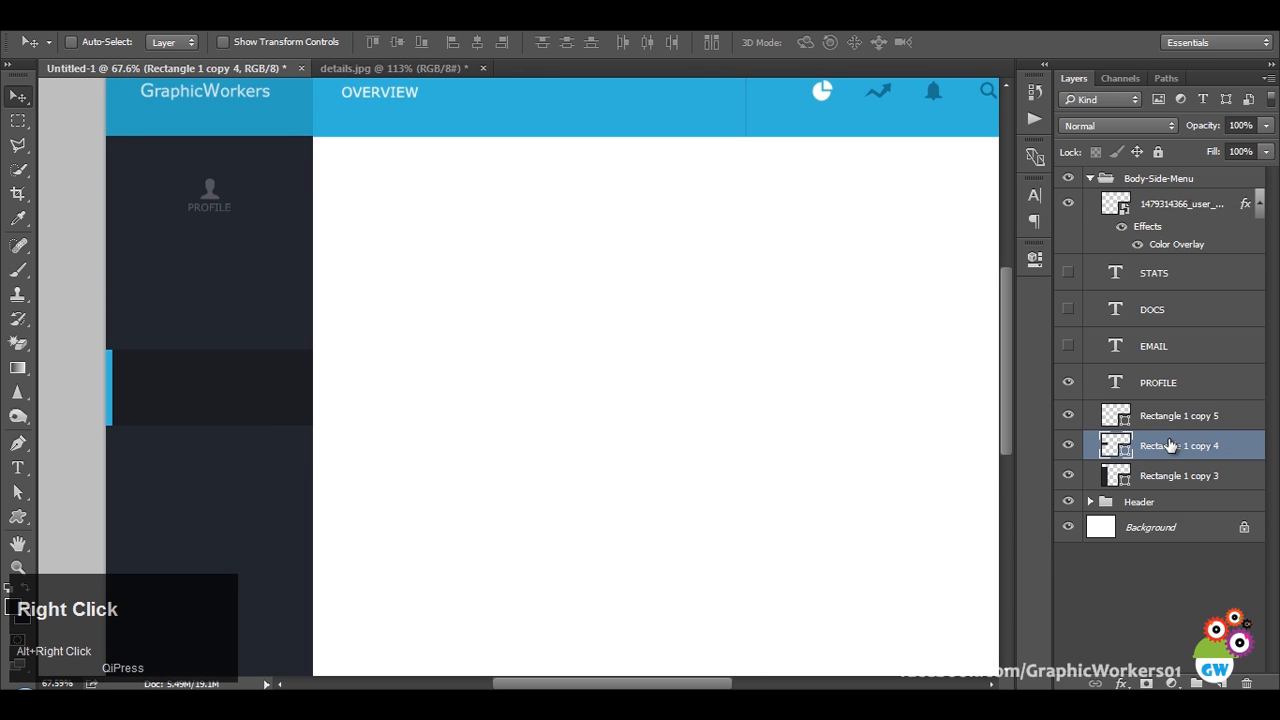
pyautogui.keyDown('alt'); pyautogui.moveTo(1170, 448); pyautogui.dragTo(1170, 192); pyautogui.keyUp('alt')
pyautogui.keyDown('shift'); pyautogui.moveTo(308, 393); pyautogui.dragTo(326, 182); pyautogui.keyUp('shift')
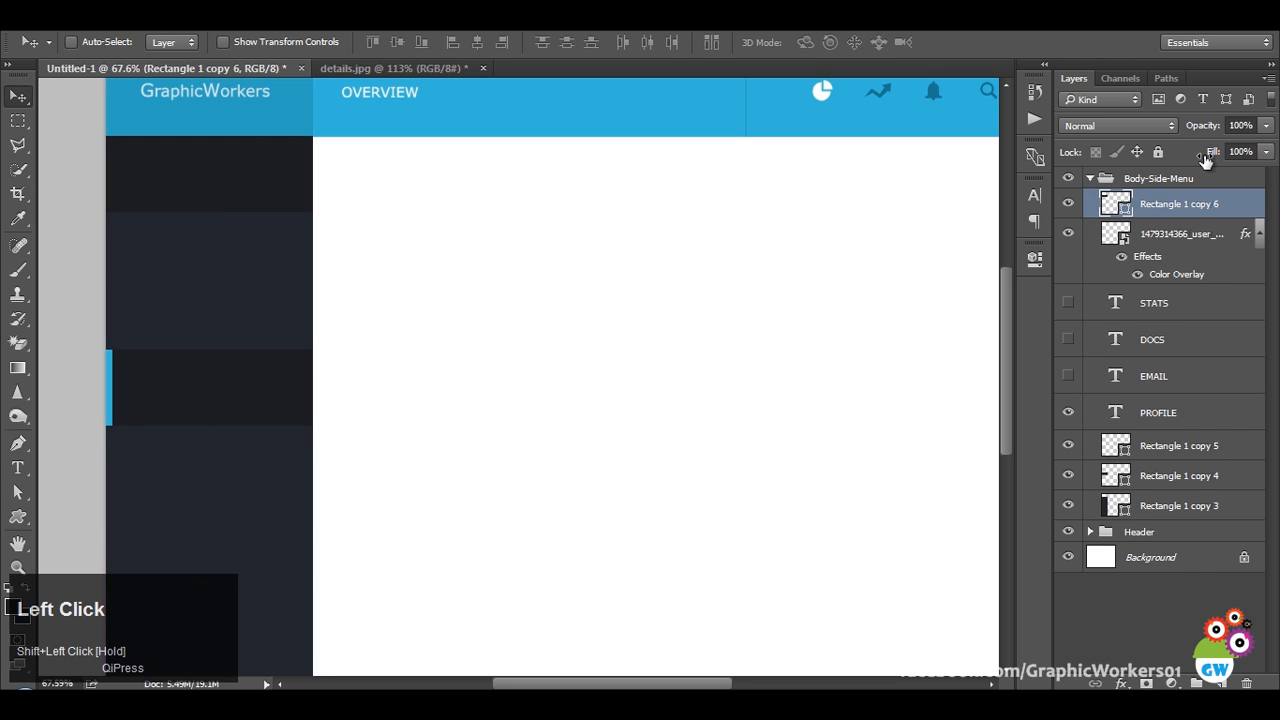
pyautogui.moveTo(1199, 135); pyautogui.dragTo(1090, 150)
# Identify the user icon layer by toggling its visibility and rename it profile-icon.
pyautogui.keyDown('alt'); pyautogui.scroll(5, 157, 194); pyautogui.keyUp('alt')
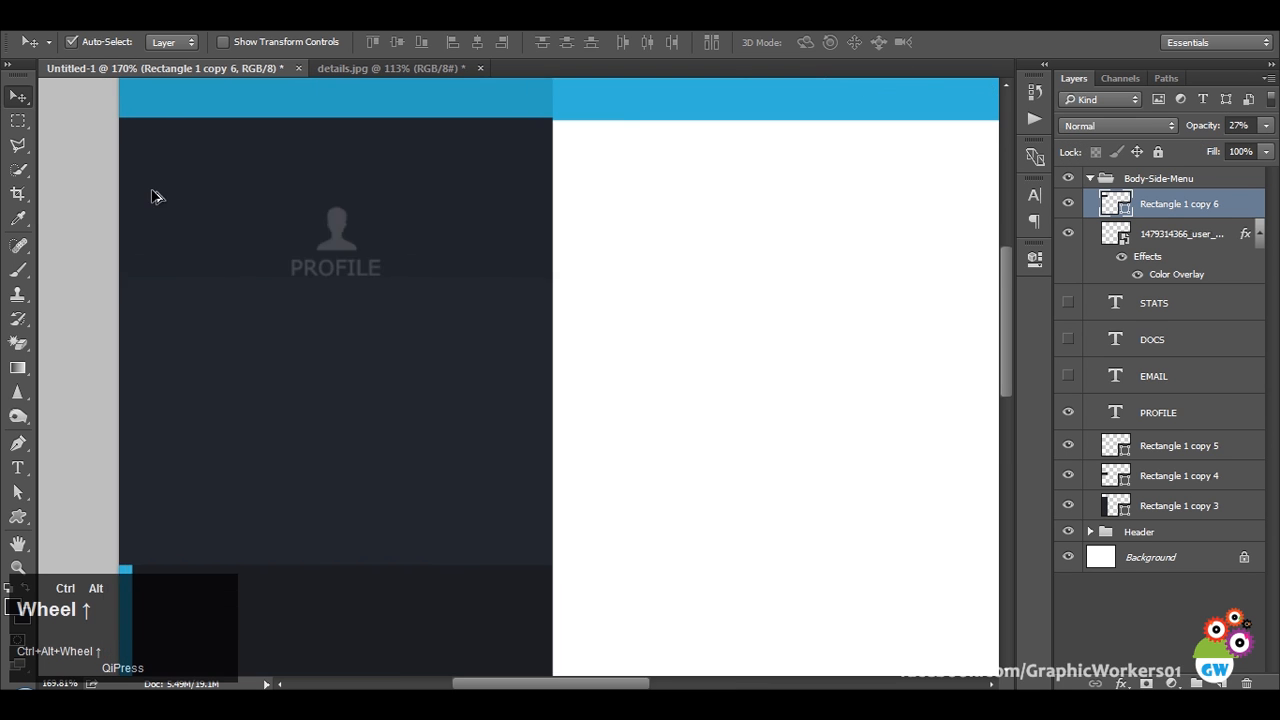
pyautogui.press('space')
pyautogui.moveTo(794, 294); pyautogui.dragTo(815, 467)
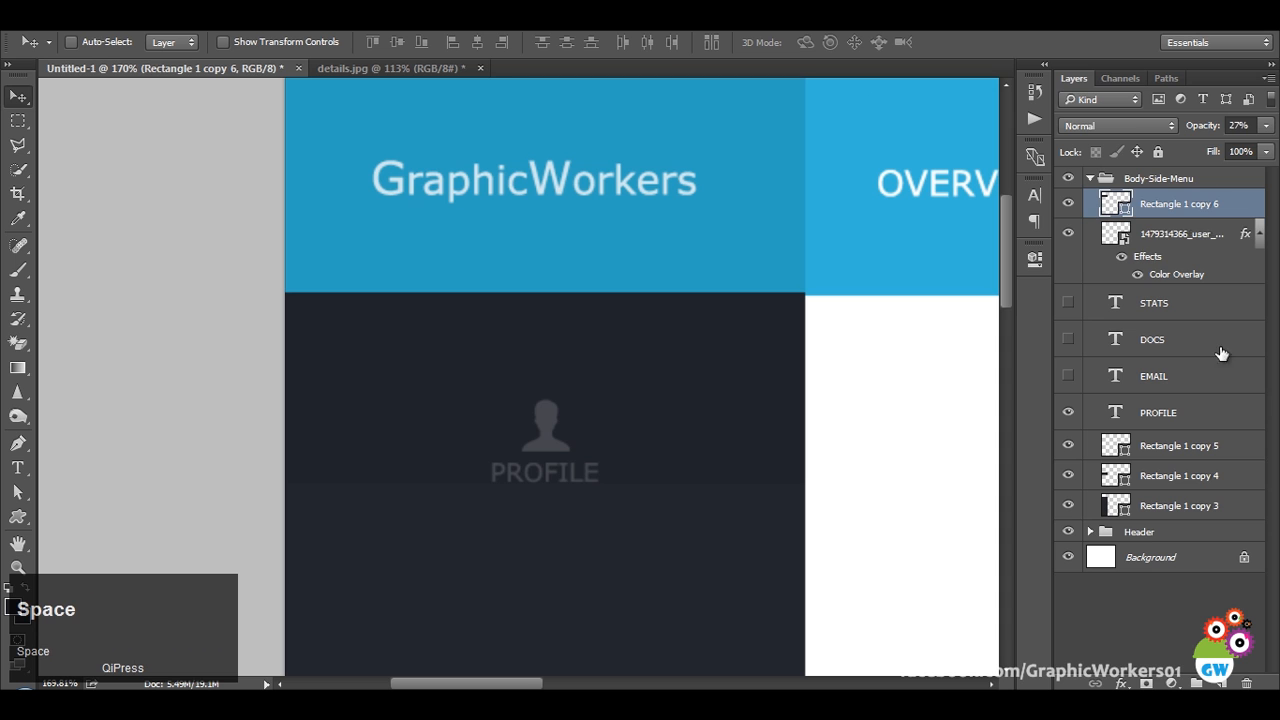
pyautogui.click(1167, 235)
pyautogui.click(1069, 234)
pyautogui.click(1069, 234)
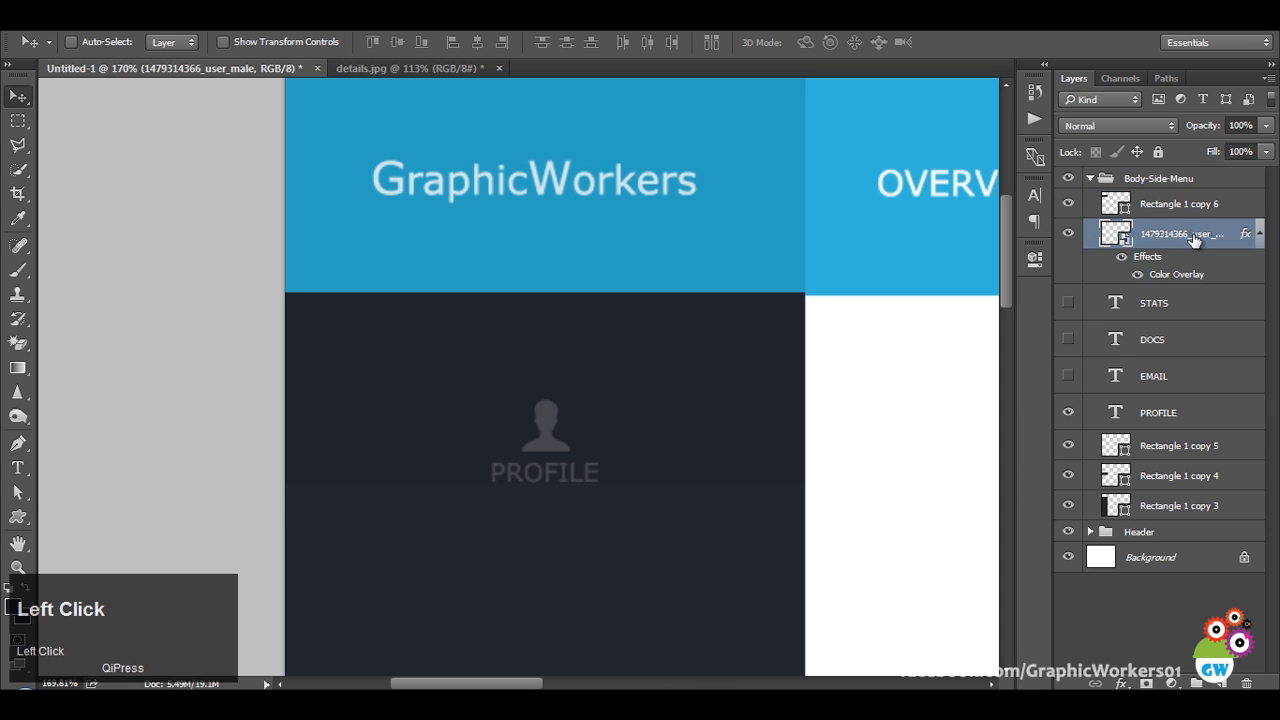
pyautogui.doubleClick(1181, 235)
pyautogui.write('profi')
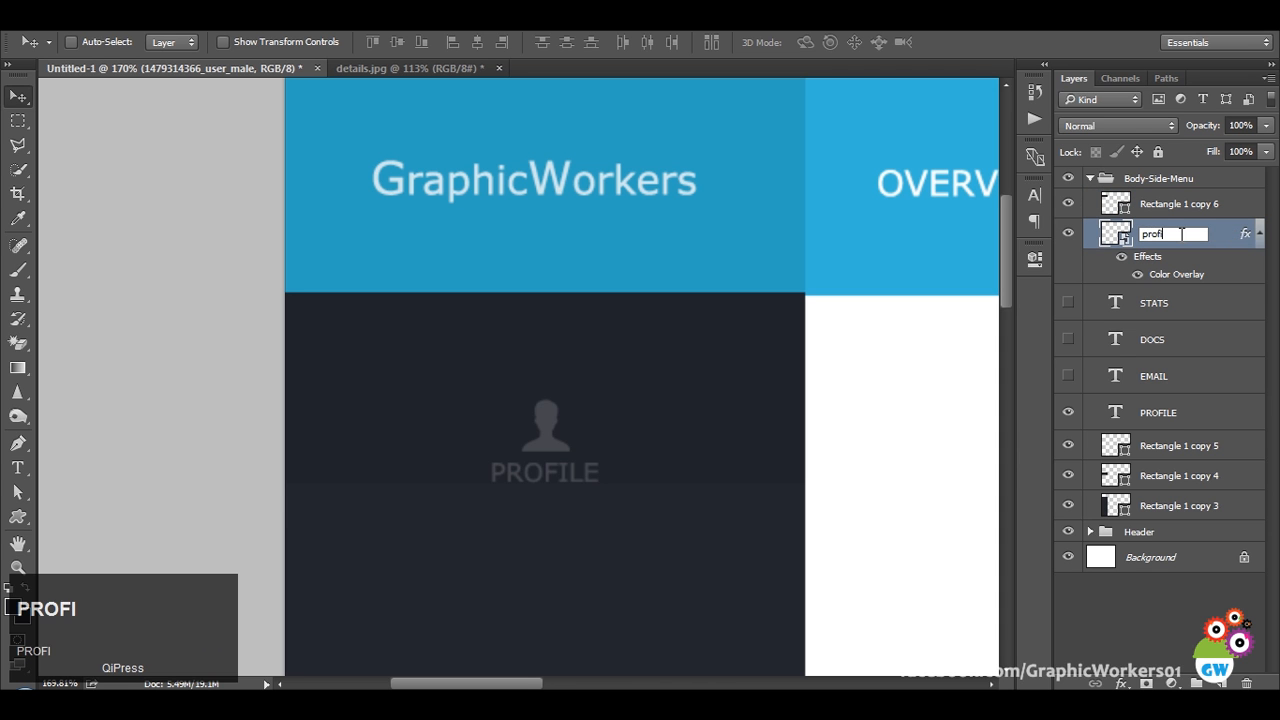
pyautogui.write('le-icon')
pyautogui.press('Return')
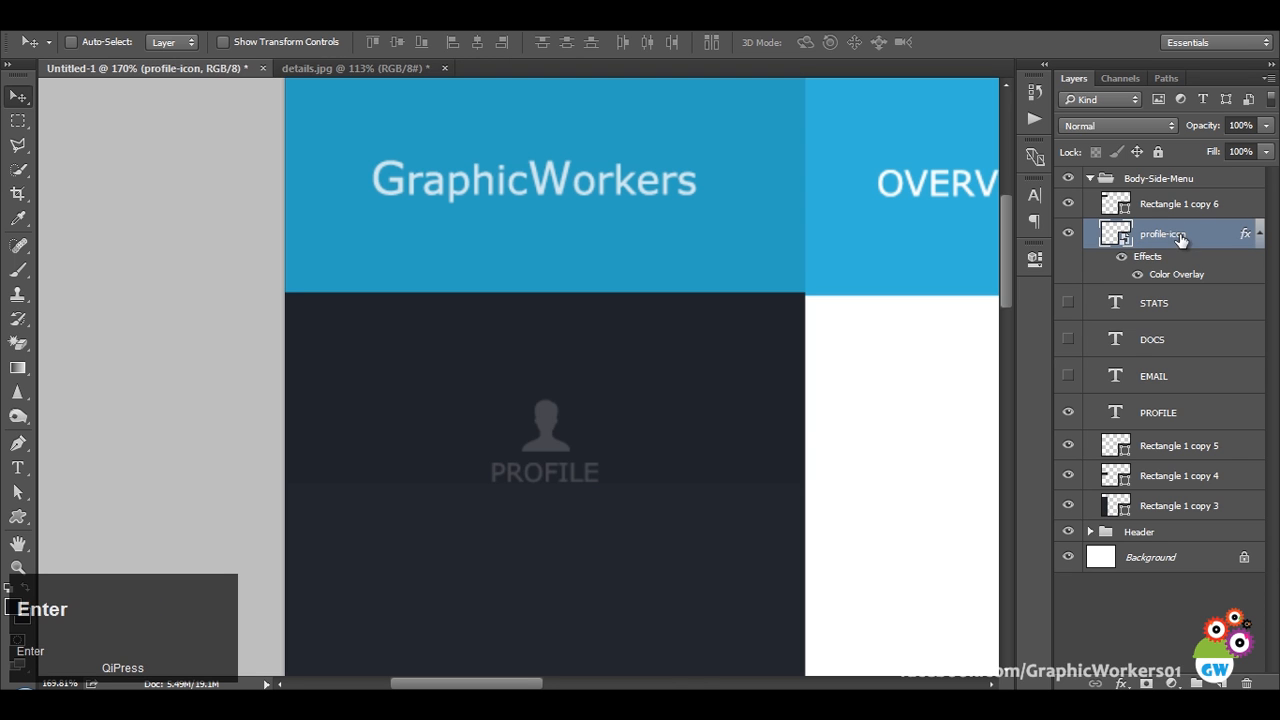
# Move the profile icon and PROFILE label up together, and place a duplicate of the 27% opacity highlight rectangle directly below the first.
pyautogui.keyDown('ctrl'); pyautogui.click(1200, 414); pyautogui.keyUp('ctrl')
pyautogui.moveTo(651, 452); pyautogui.dragTo(648, 384)
pyautogui.click(1185, 204)
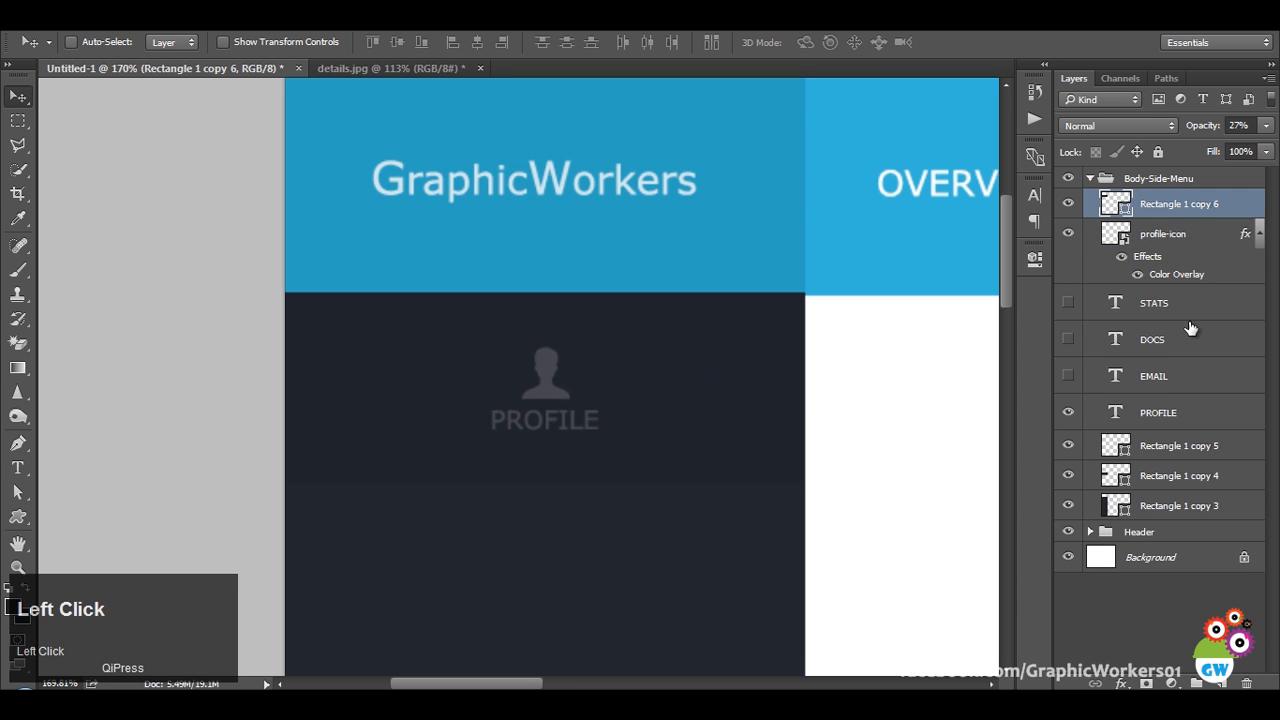
pyautogui.hotkey('ctrl', 'j')
pyautogui.moveTo(680, 306); pyautogui.dragTo(674, 512)
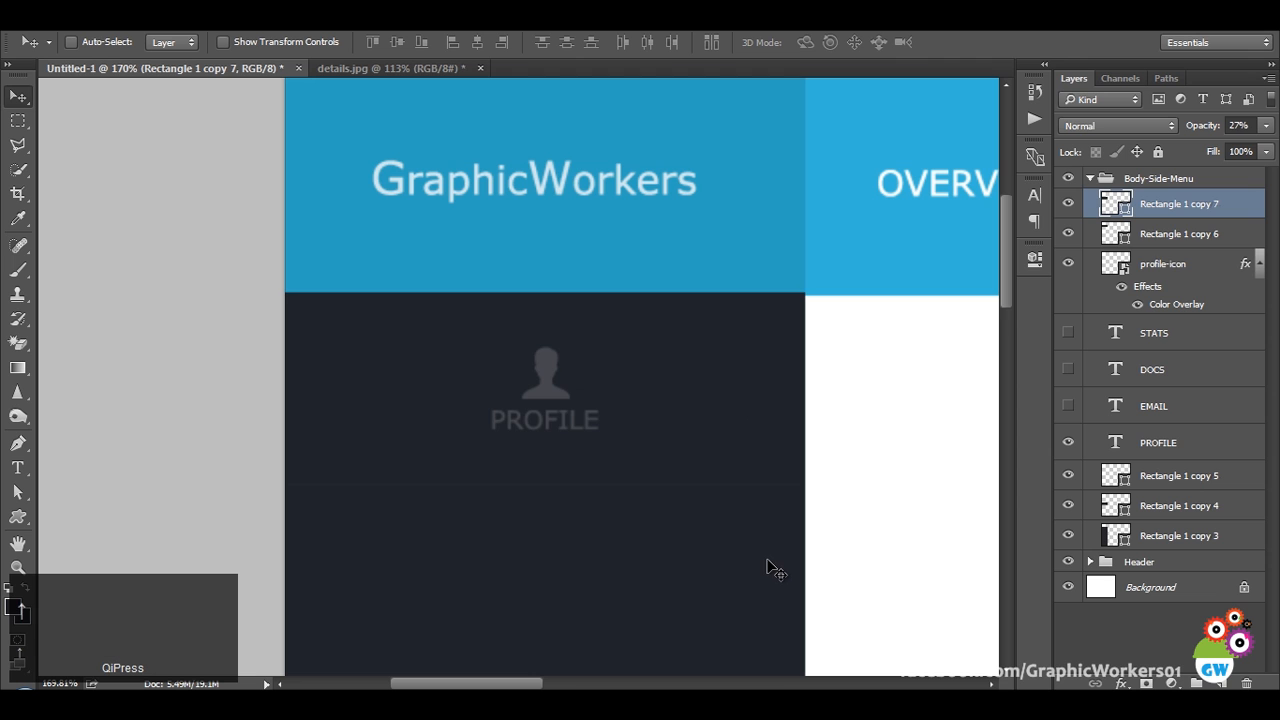
# Show the EMAIL label and move it straight down into the lower part of the second menu block.
pyautogui.scroll(-3, 765, 570)
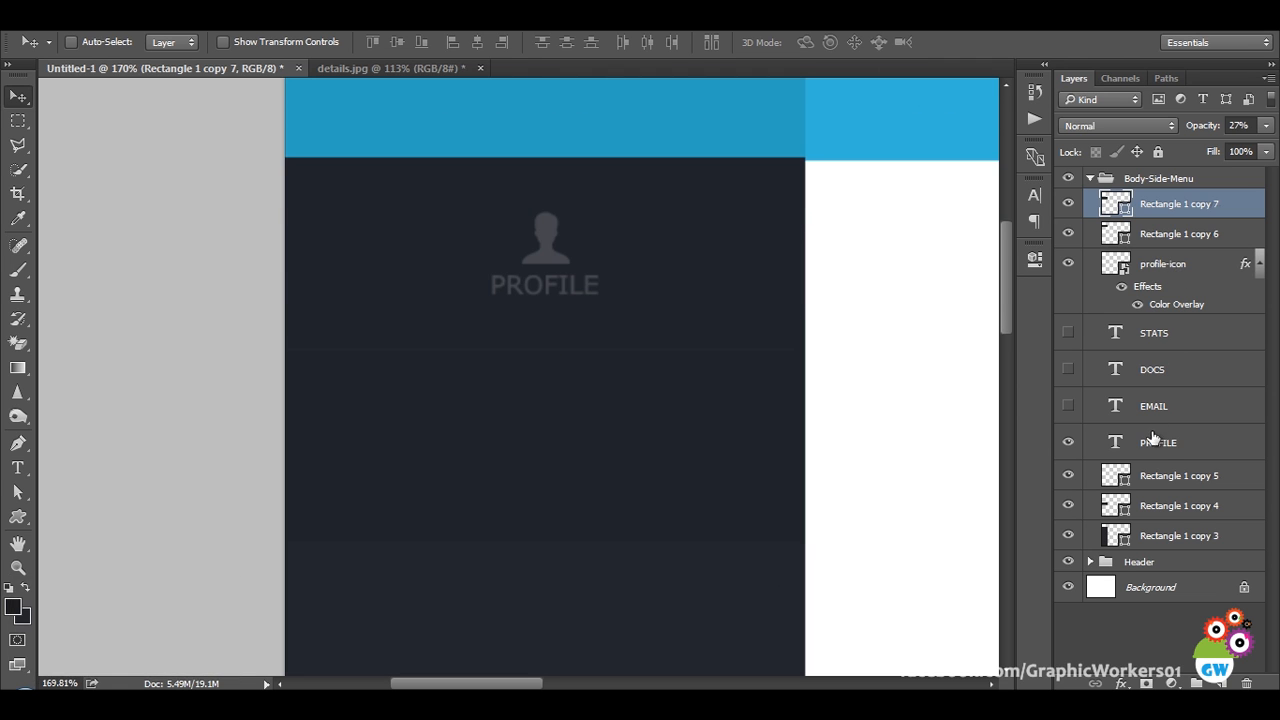
pyautogui.click(1068, 406)
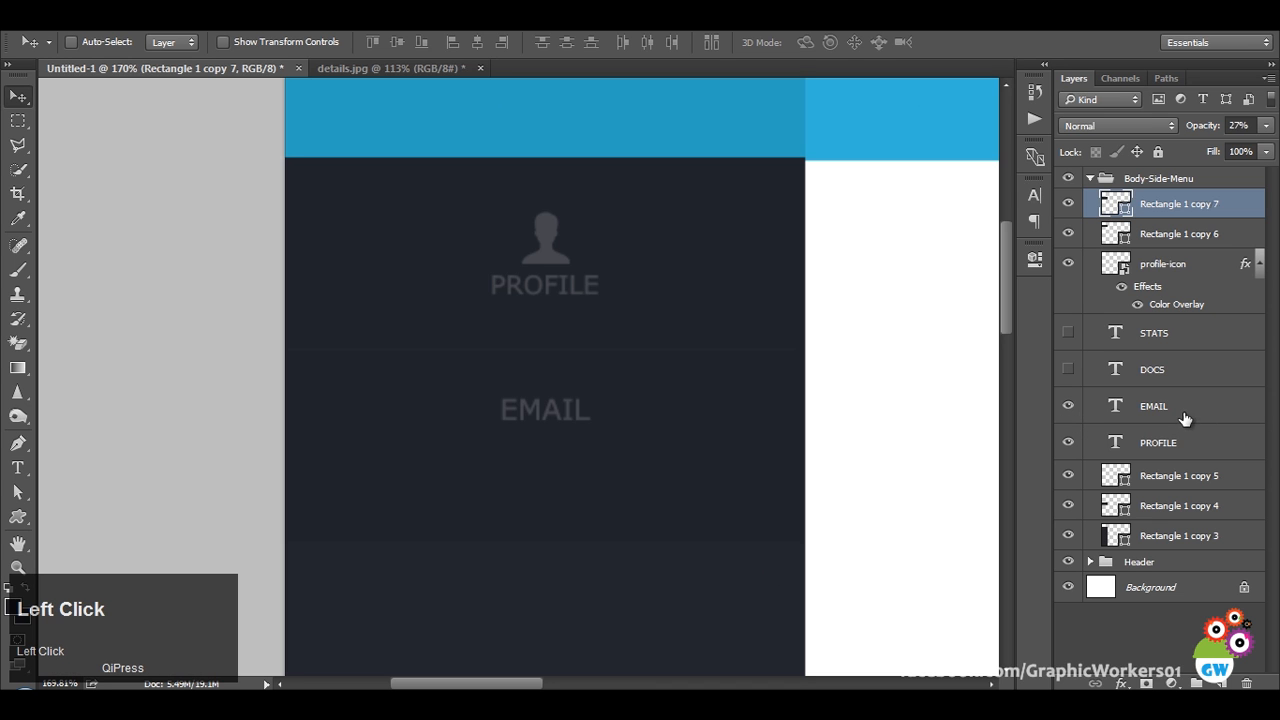
pyautogui.click(1184, 416)
pyautogui.moveTo(654, 400); pyautogui.dragTo(645, 471)
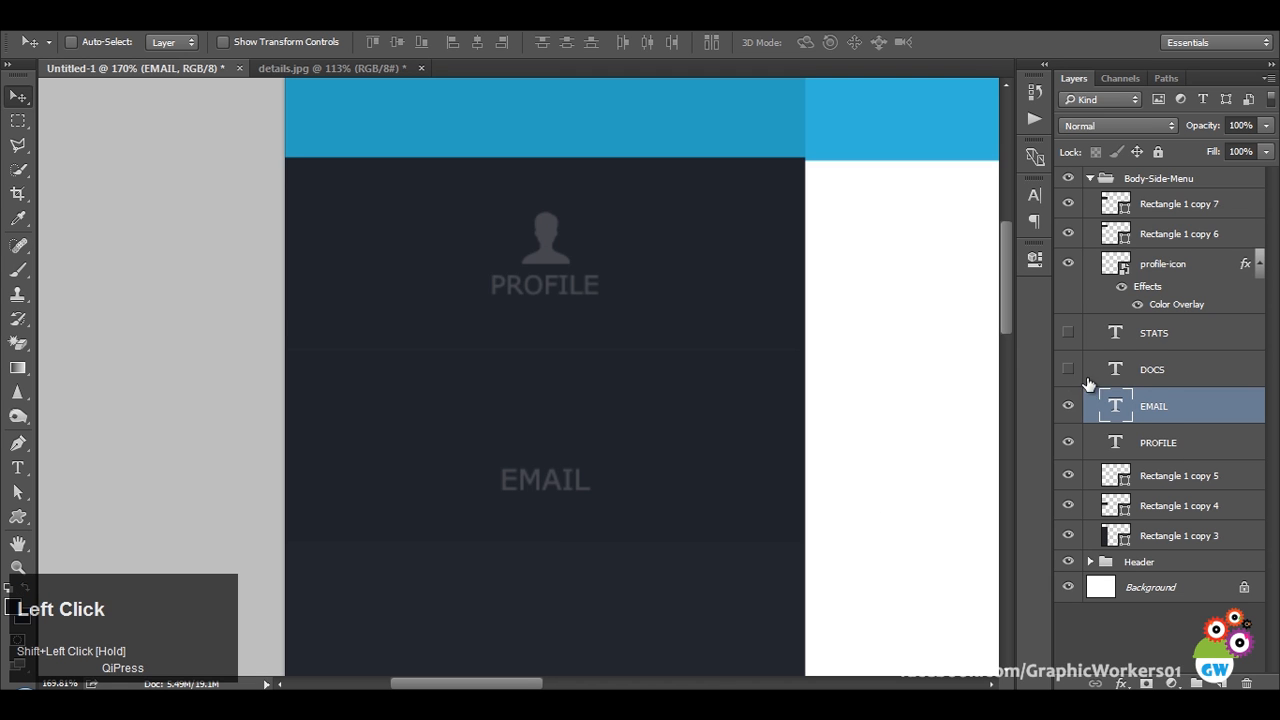
# Duplicate the second highlight rectangle and place the copy directly below it as the third menu block.
pyautogui.click(1160, 178)
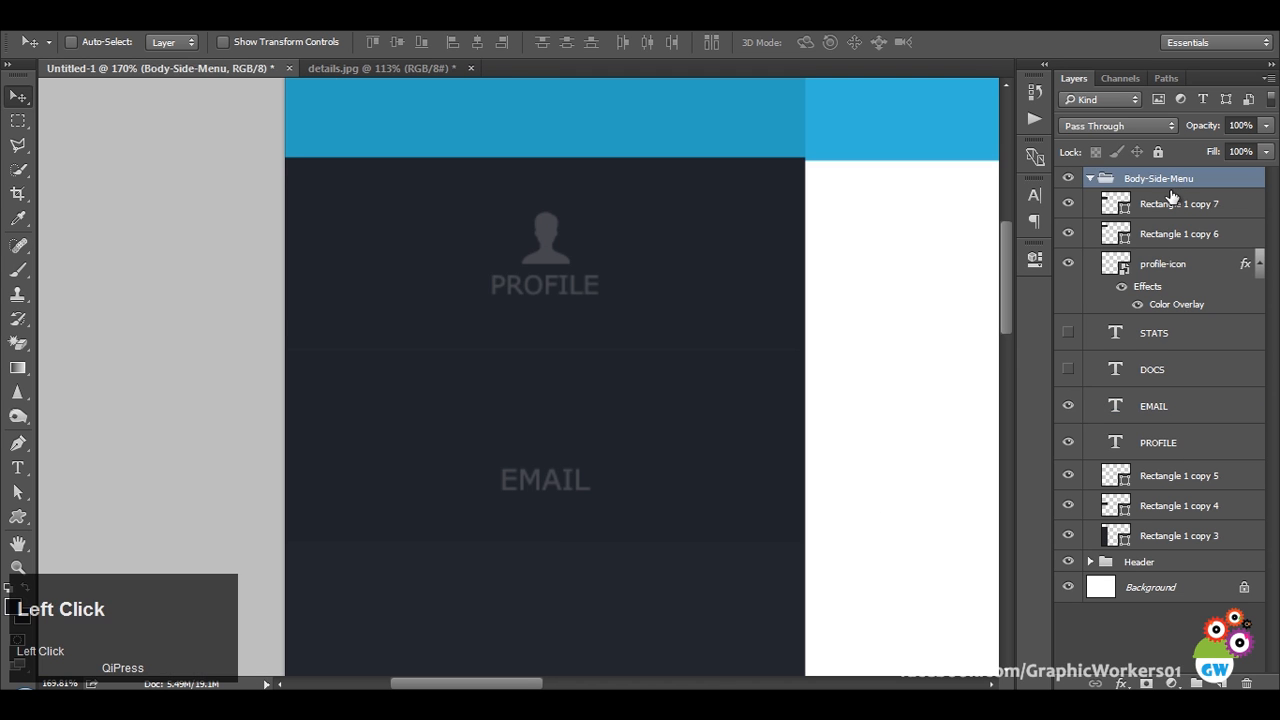
pyautogui.click(1172, 206)
pyautogui.scroll(-1, 705, 420)
pyautogui.scroll(-1, 705, 420)
pyautogui.press('ctrl')
pyautogui.moveTo(719, 374); pyautogui.dragTo(707, 515)
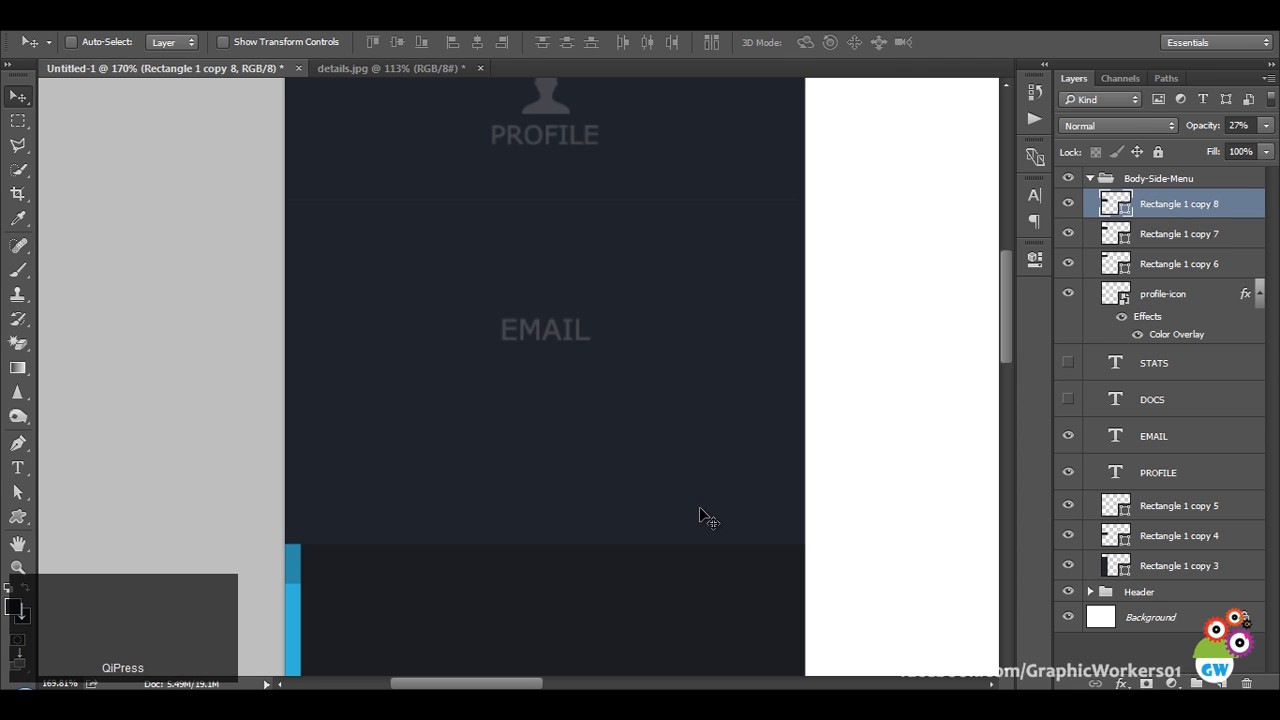
# Show the DOCS label and move it down into the third menu block.
pyautogui.click(1068, 399)
pyautogui.click(1190, 400)
pyautogui.moveTo(846, 366); pyautogui.dragTo(718, 449)
# Move the Rectangle 1 copy 5 layer directly under Rectangle 1 copy 8, and try shifting both rectangles down together.
pyautogui.keyDown('alt'); pyautogui.rightClick(700, 574); pyautogui.keyUp('alt')
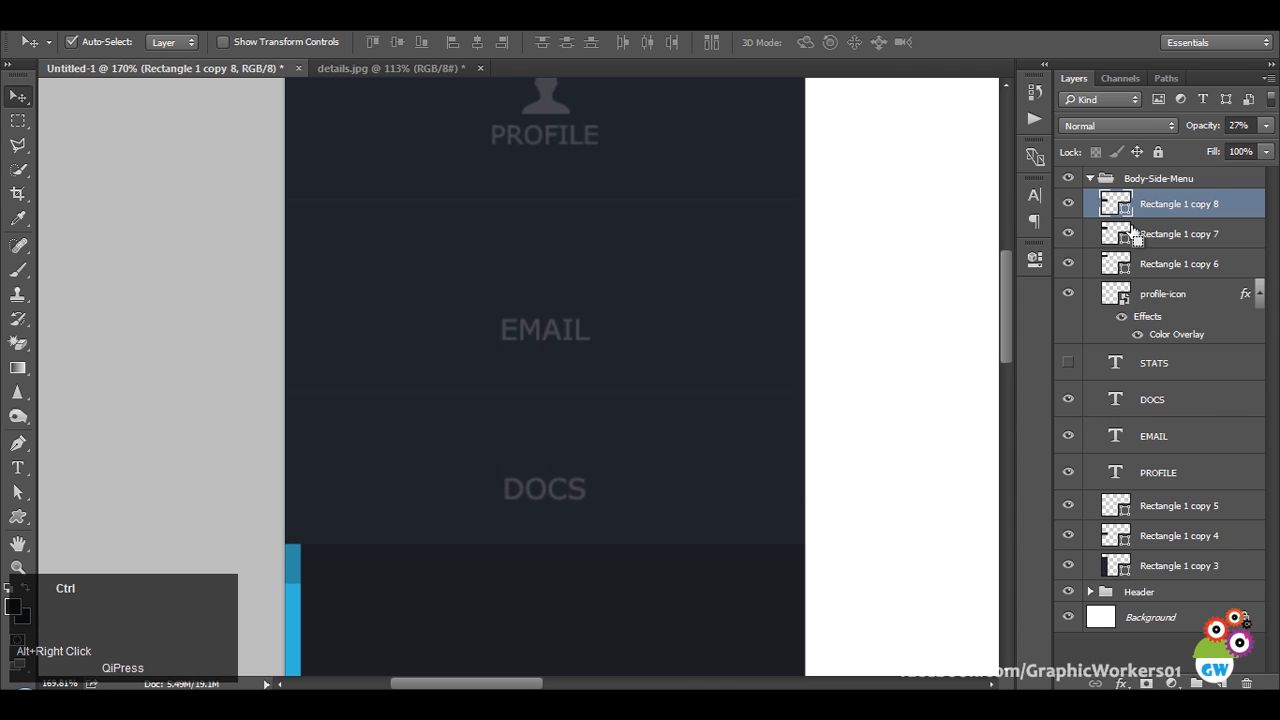
pyautogui.click(1076, 514)
pyautogui.click(1076, 514)
pyautogui.keyDown('ctrl'); pyautogui.click(1186, 517); pyautogui.keyUp('ctrl')
pyautogui.moveTo(1192, 512); pyautogui.dragTo(1193, 227)
pyautogui.keyDown('shift'); pyautogui.moveTo(640, 430); pyautogui.dragTo(628, 477); pyautogui.keyUp('shift')
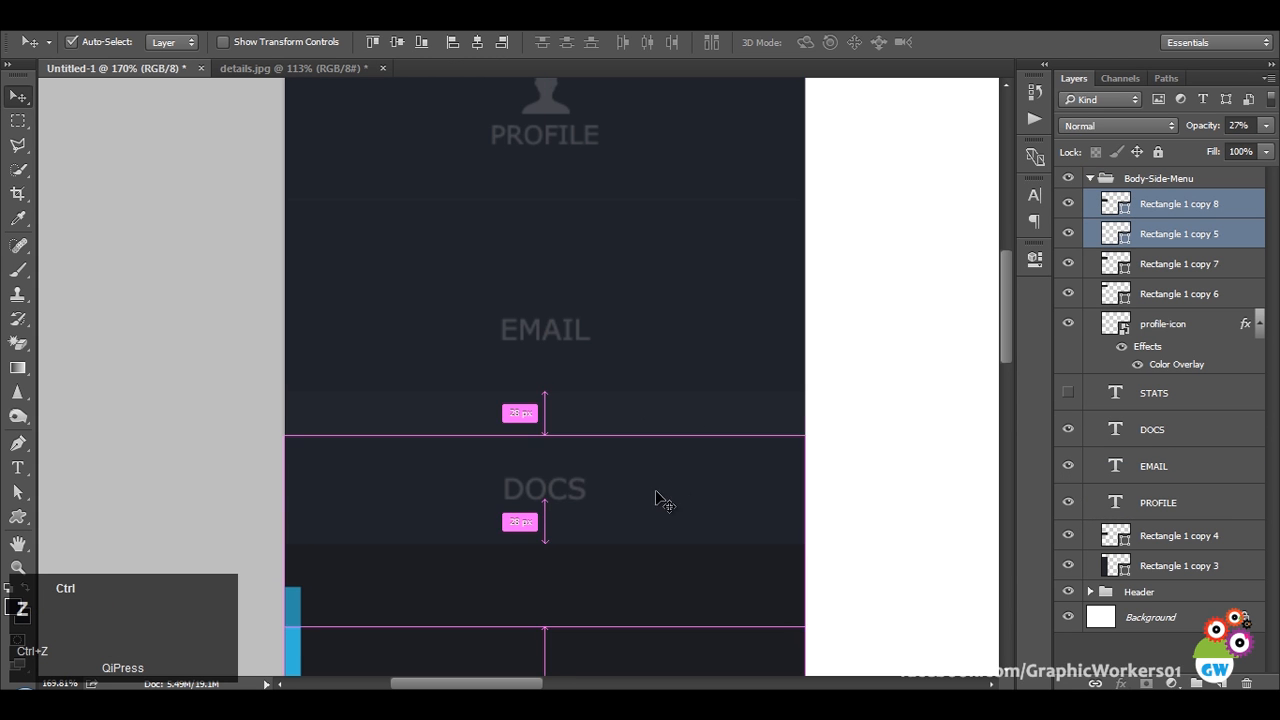
pyautogui.hotkey('ctrl', 'z')
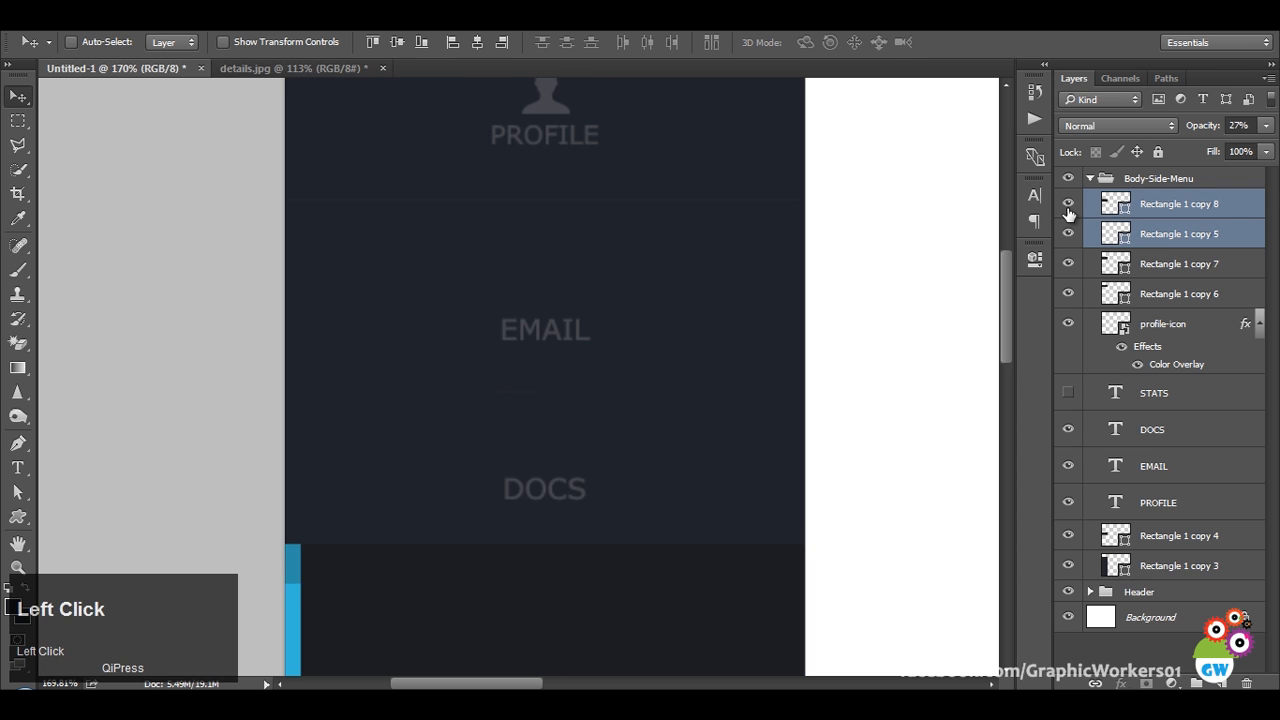
# Select only Rectangle 1 copy 5 and toggle the visibility of the menu layers to identify the active item's dark rectangle.
pyautogui.keyDown('ctrl'); pyautogui.click(1203, 207); pyautogui.keyUp('ctrl')
pyautogui.click(1059, 242)
pyautogui.click(1059, 242)
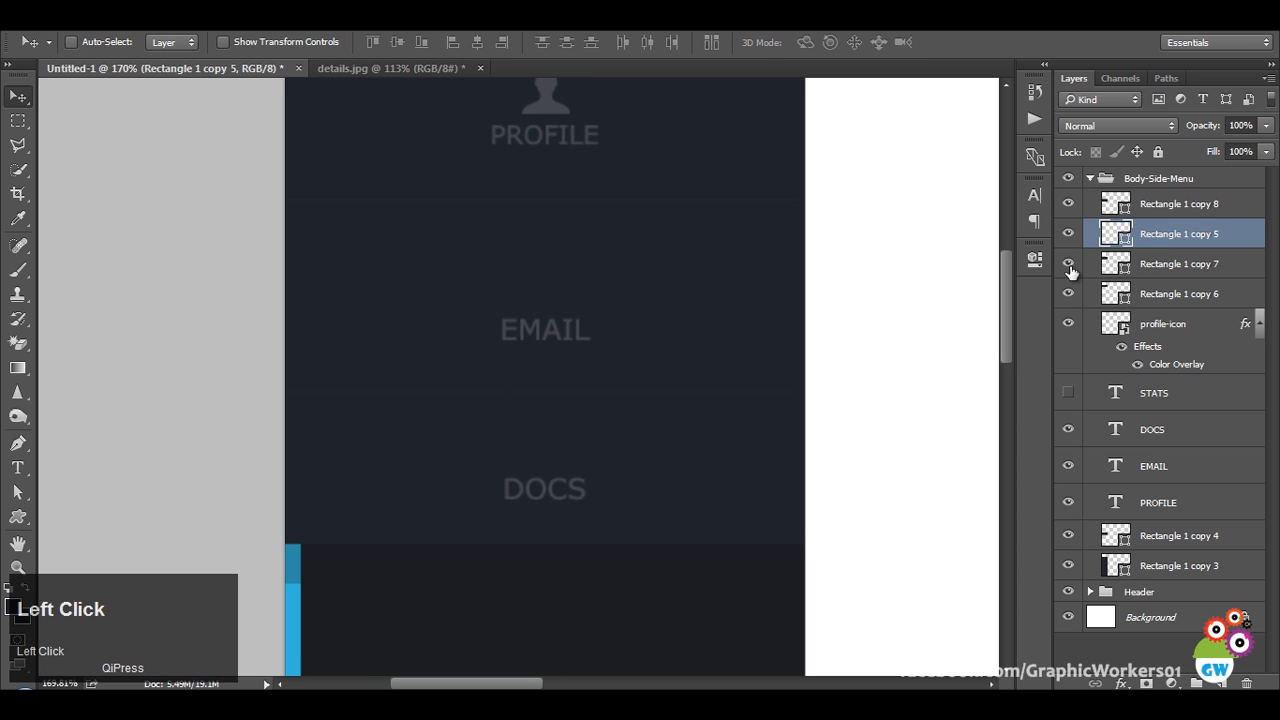
pyautogui.click(1068, 266)
pyautogui.click(1067, 324)
pyautogui.click(1068, 323)
pyautogui.click(1068, 535)
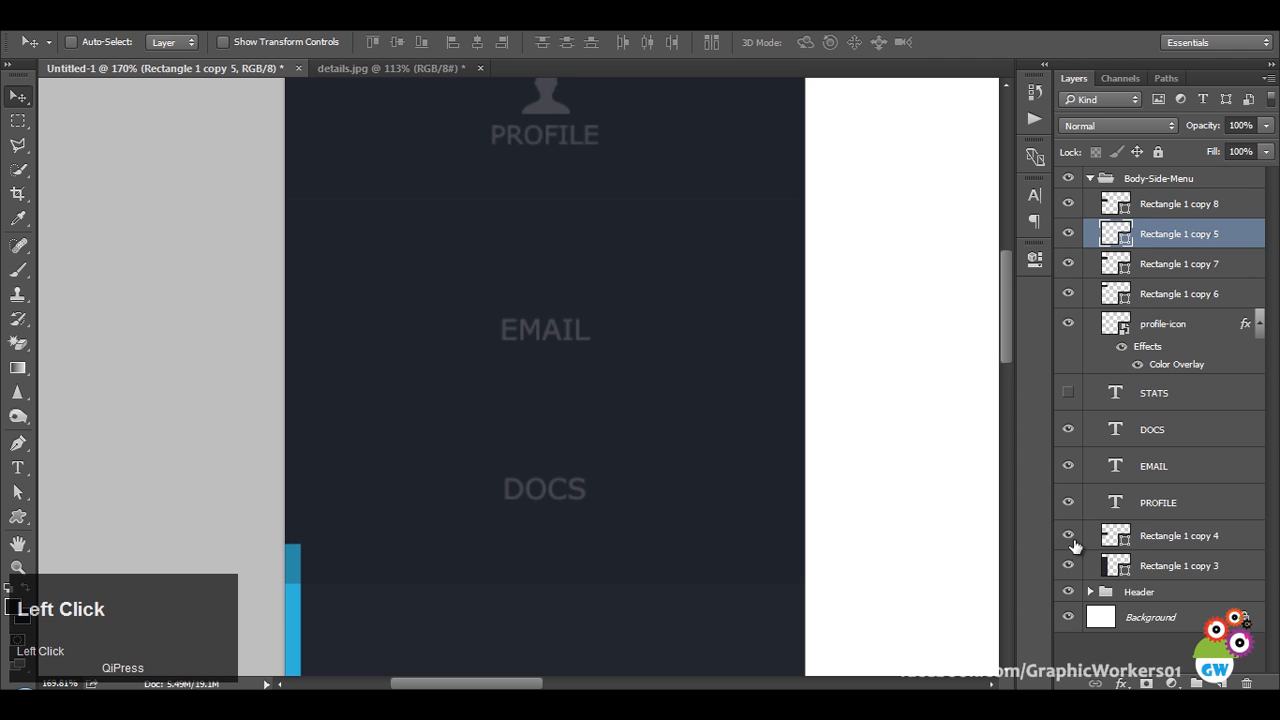
# Bring Rectangle 1 copy 5 and Rectangle 1 copy 4 to the top of Body-Side-Menu and move them down to start below the third block.
pyautogui.keyDown('ctrl'); pyautogui.click(1180, 535); pyautogui.keyUp('ctrl')
pyautogui.moveTo(1186, 534); pyautogui.dragTo(1190, 192)
pyautogui.moveTo(692, 456); pyautogui.dragTo(686, 513)
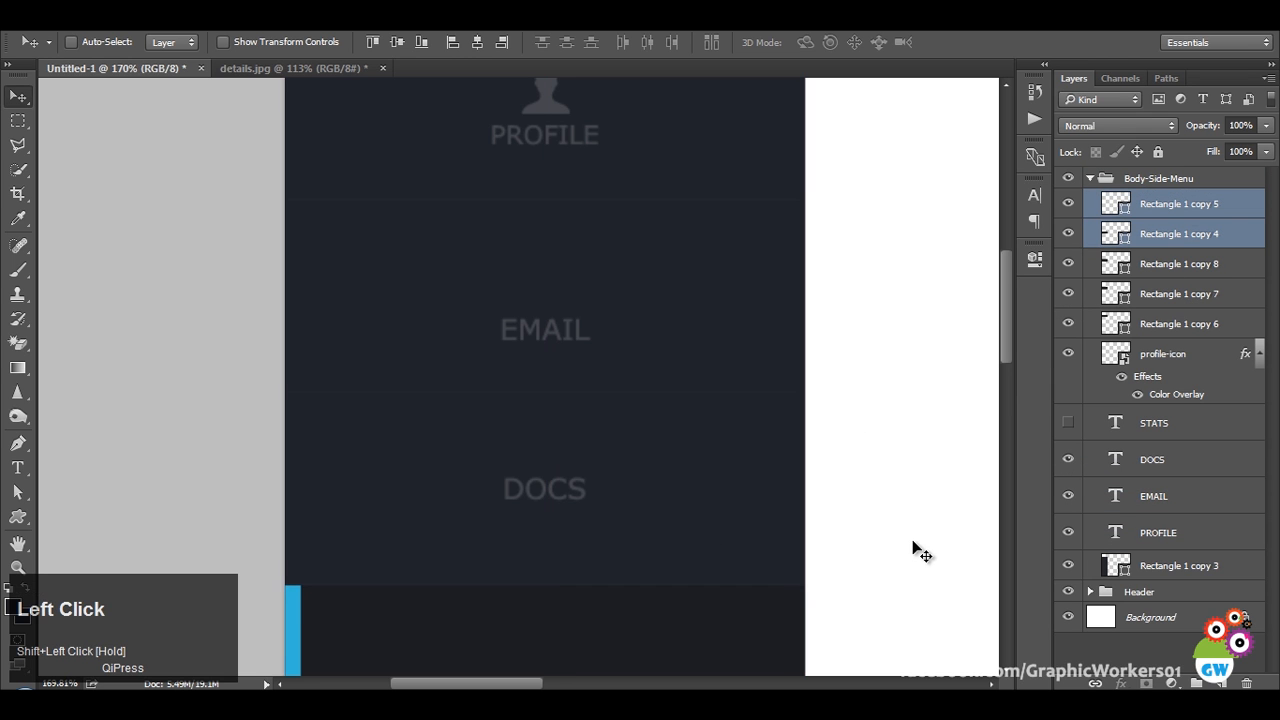
# Move the DOCS label down slightly within its side-menu cell.
pyautogui.scroll(-2, 717, 510)
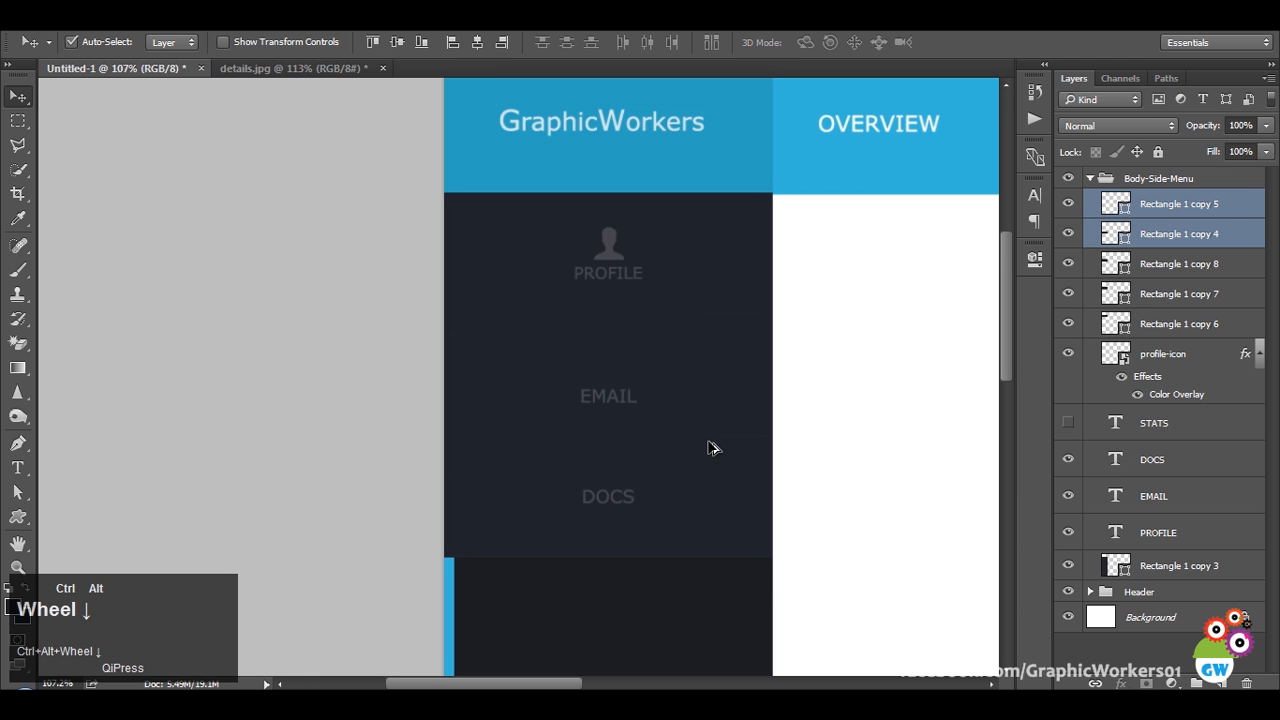
pyautogui.keyDown('alt'); pyautogui.rightClick(632, 498); pyautogui.keyUp('alt')
pyautogui.moveTo(666, 509); pyautogui.dragTo(614, 503)
pyautogui.keyDown('alt'); pyautogui.rightClick(614, 503); pyautogui.keyUp('alt')
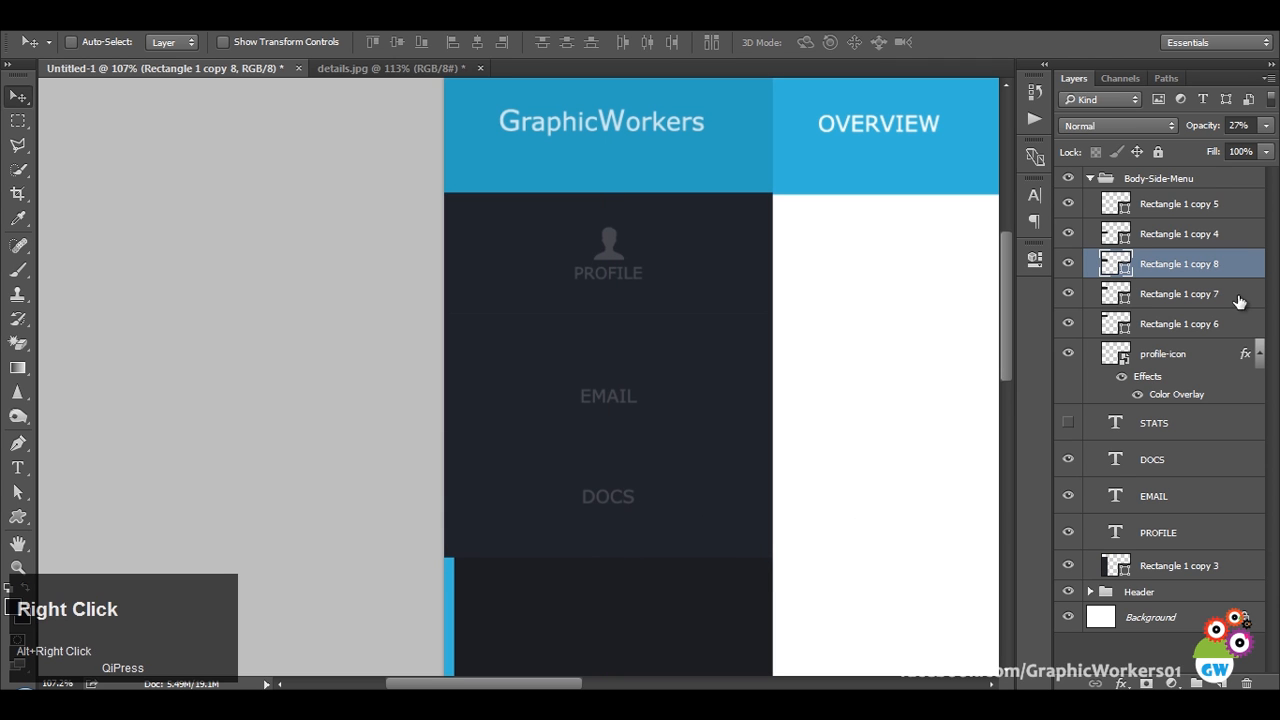
pyautogui.click(1190, 459)
pyautogui.moveTo(766, 480); pyautogui.dragTo(776, 494)
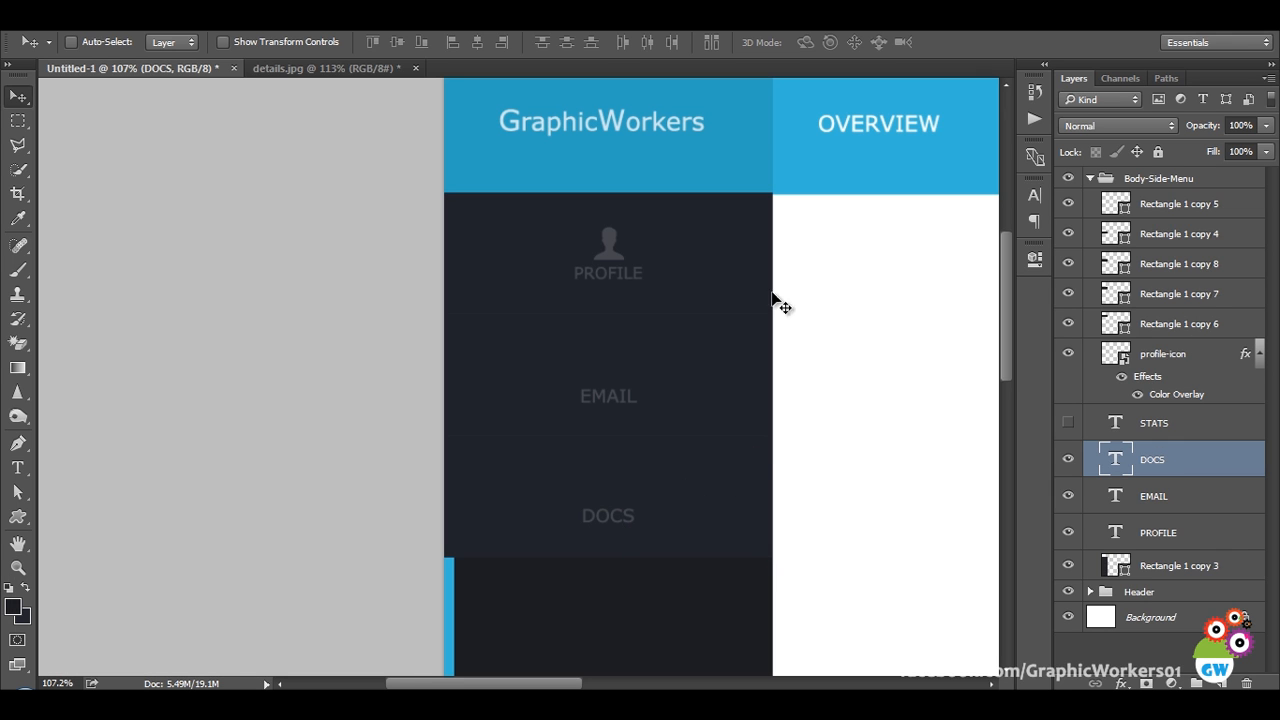
# Group the profile-icon layer with the PROFILE text layer and check the group's contents by toggling its visibility.
pyautogui.keyDown('alt'); pyautogui.rightClick(614, 250); pyautogui.keyUp('alt')
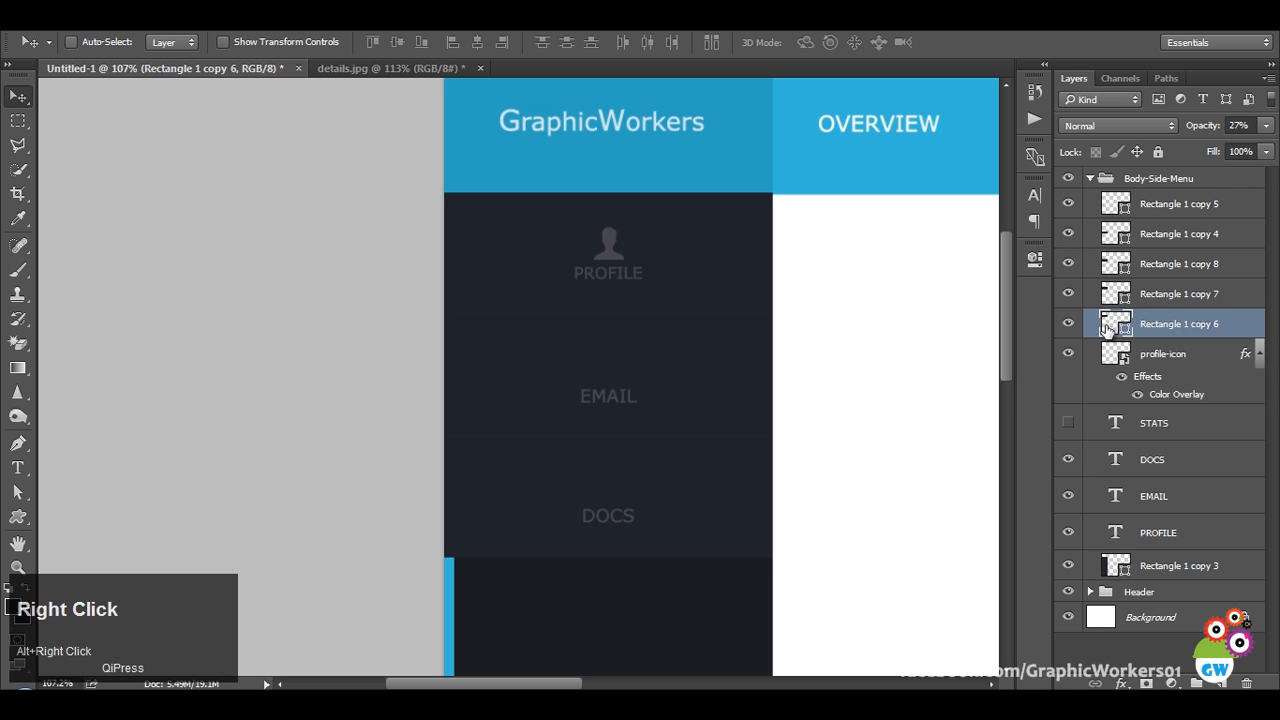
pyautogui.click(1198, 400)
pyautogui.keyDown('ctrl'); pyautogui.click(1198, 523); pyautogui.keyUp('ctrl')
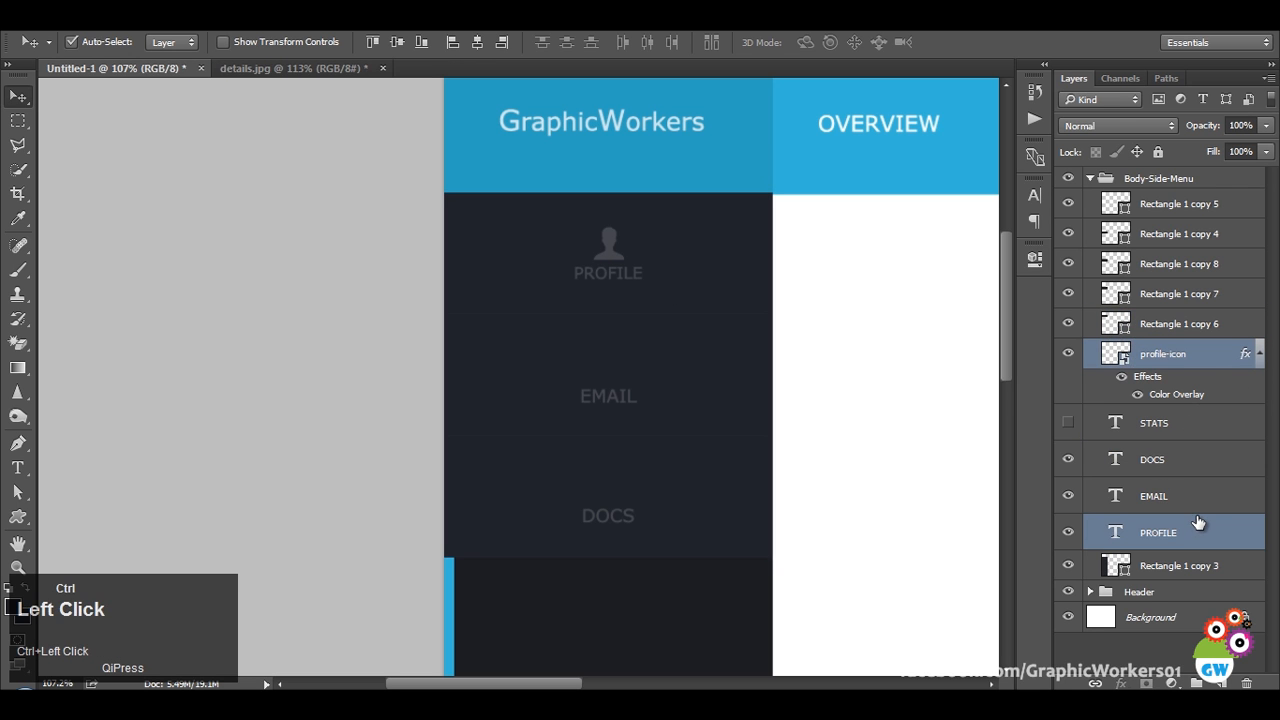
pyautogui.hotkey('ctrl', 'g')
pyautogui.click(1105, 350)
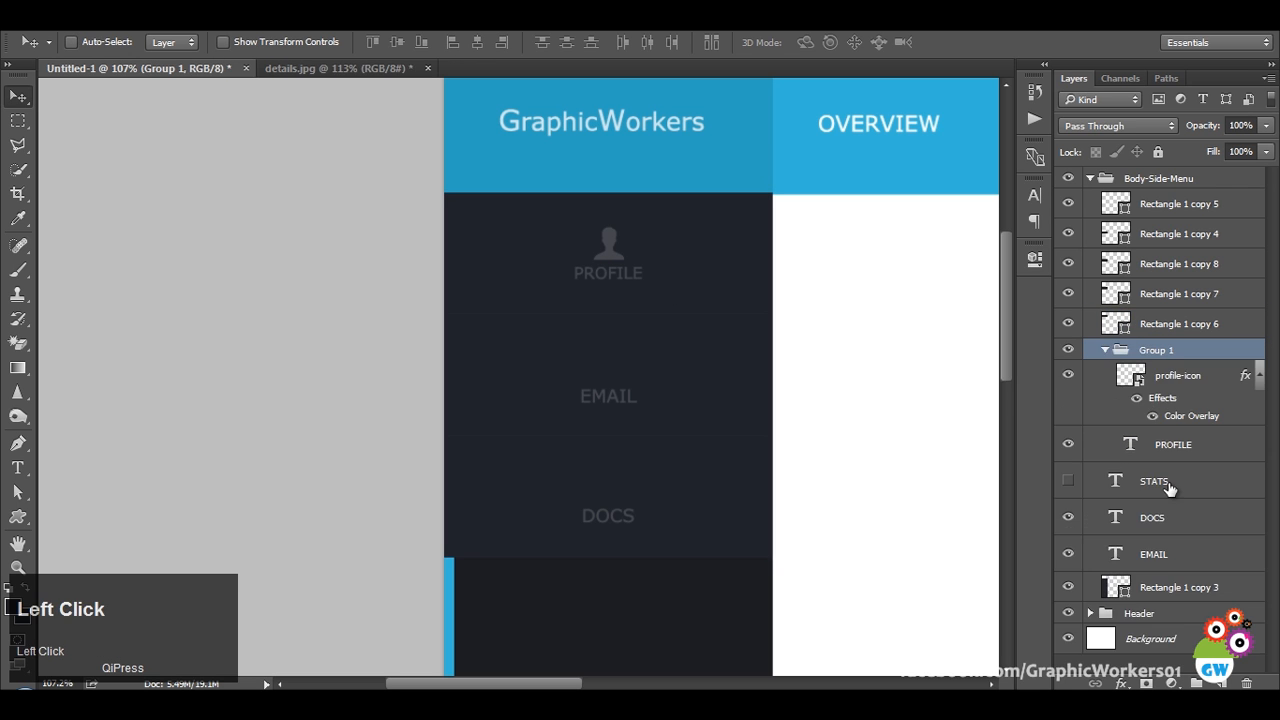
pyautogui.press('space')
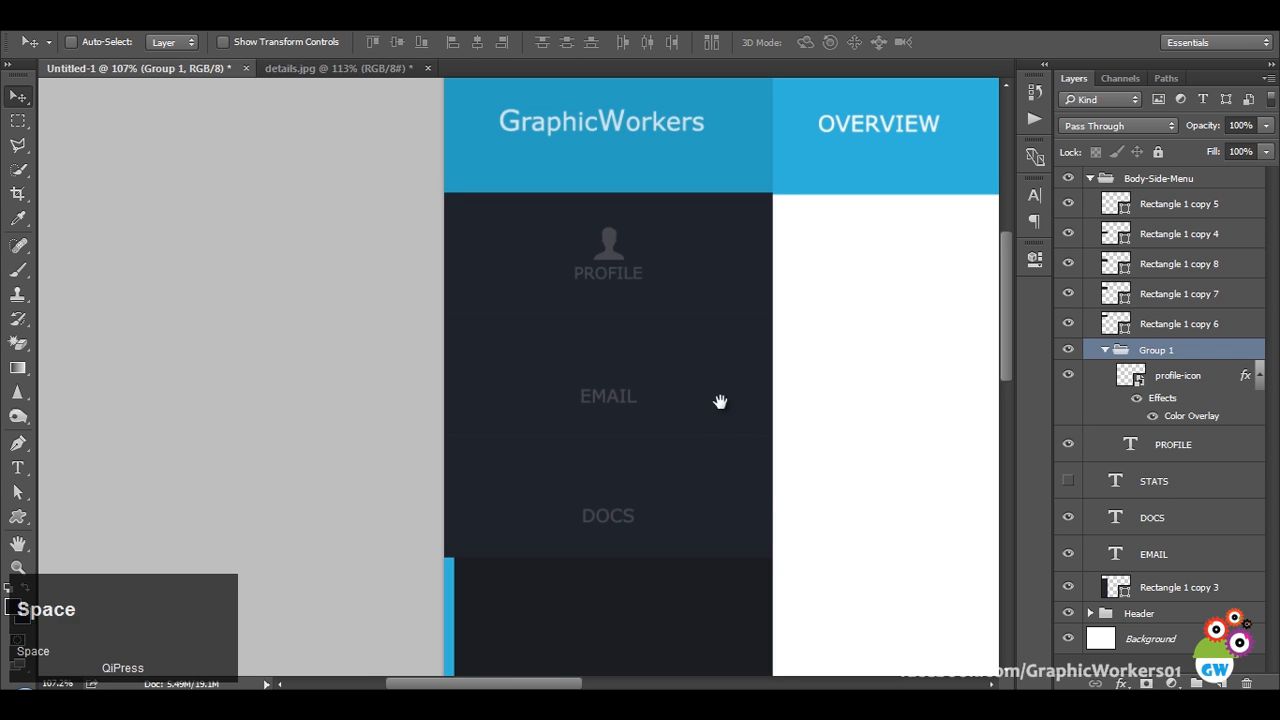
pyautogui.moveTo(709, 406); pyautogui.dragTo(509, 403)
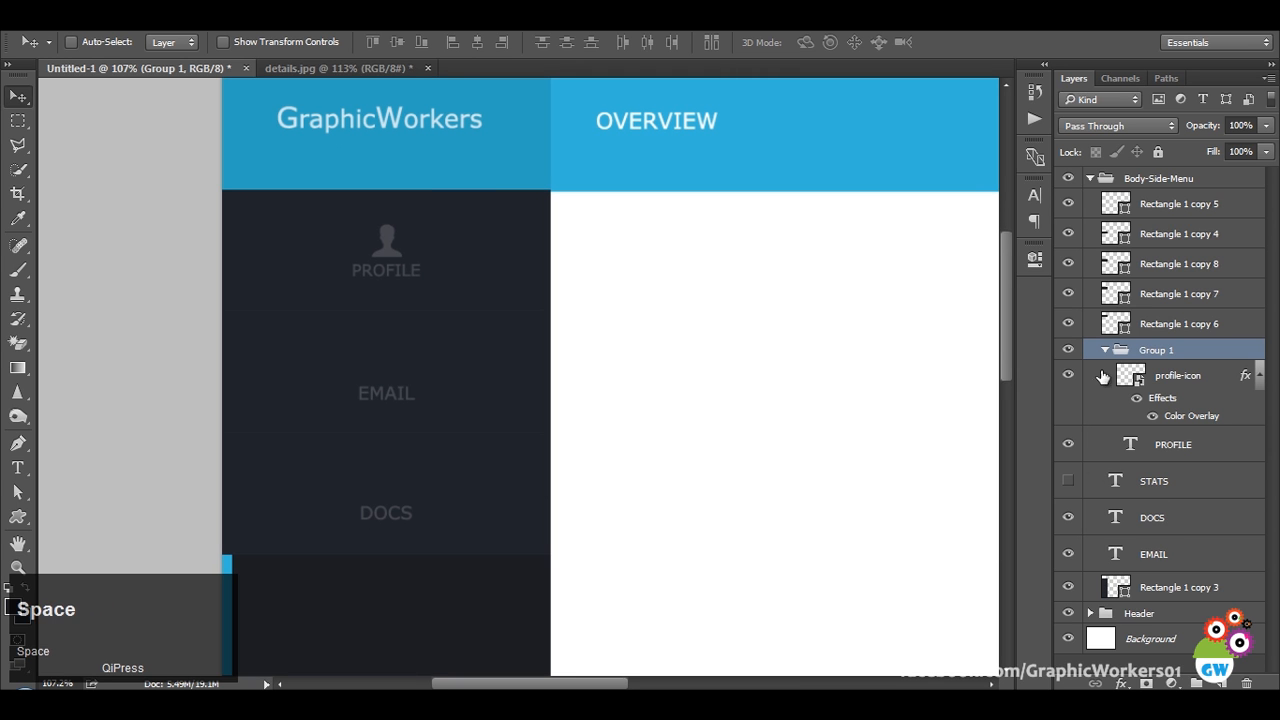
pyautogui.click(1068, 350)
pyautogui.click(1068, 350)
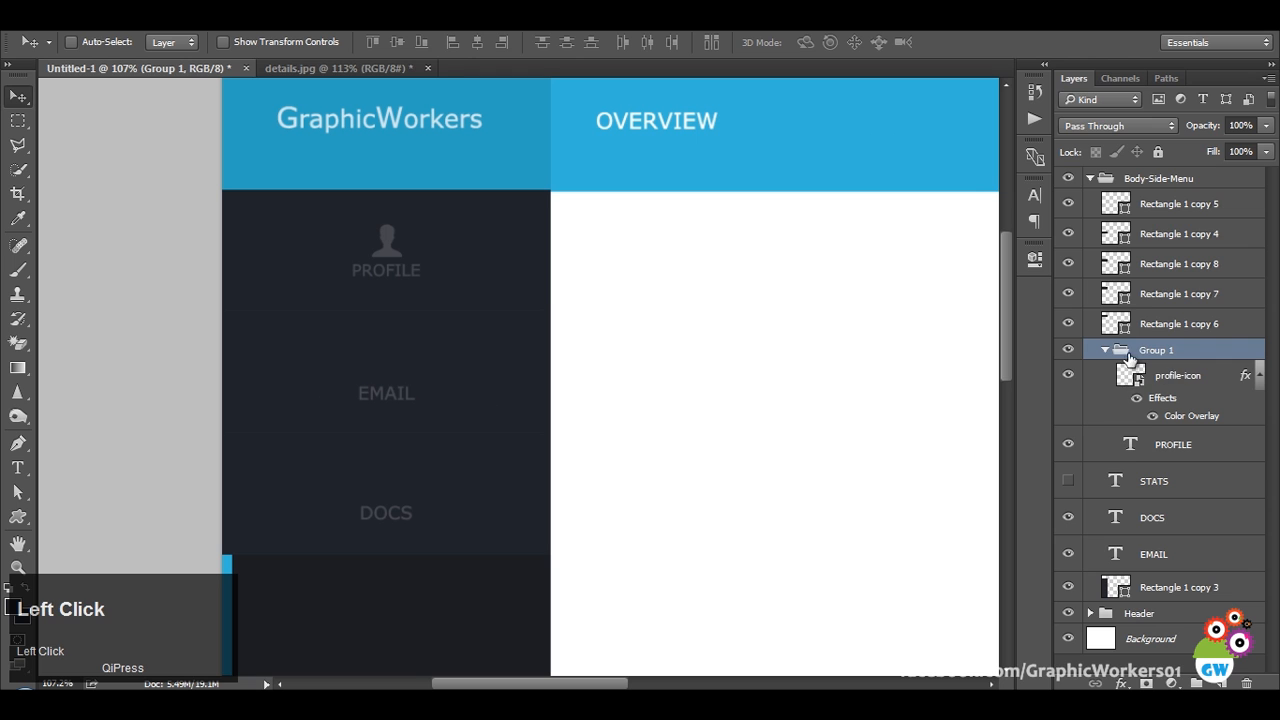
# Rename the new icon-and-label group as profile and collapse it.
pyautogui.doubleClick(1165, 376)
pyautogui.hotkey('ctrl', 'c')
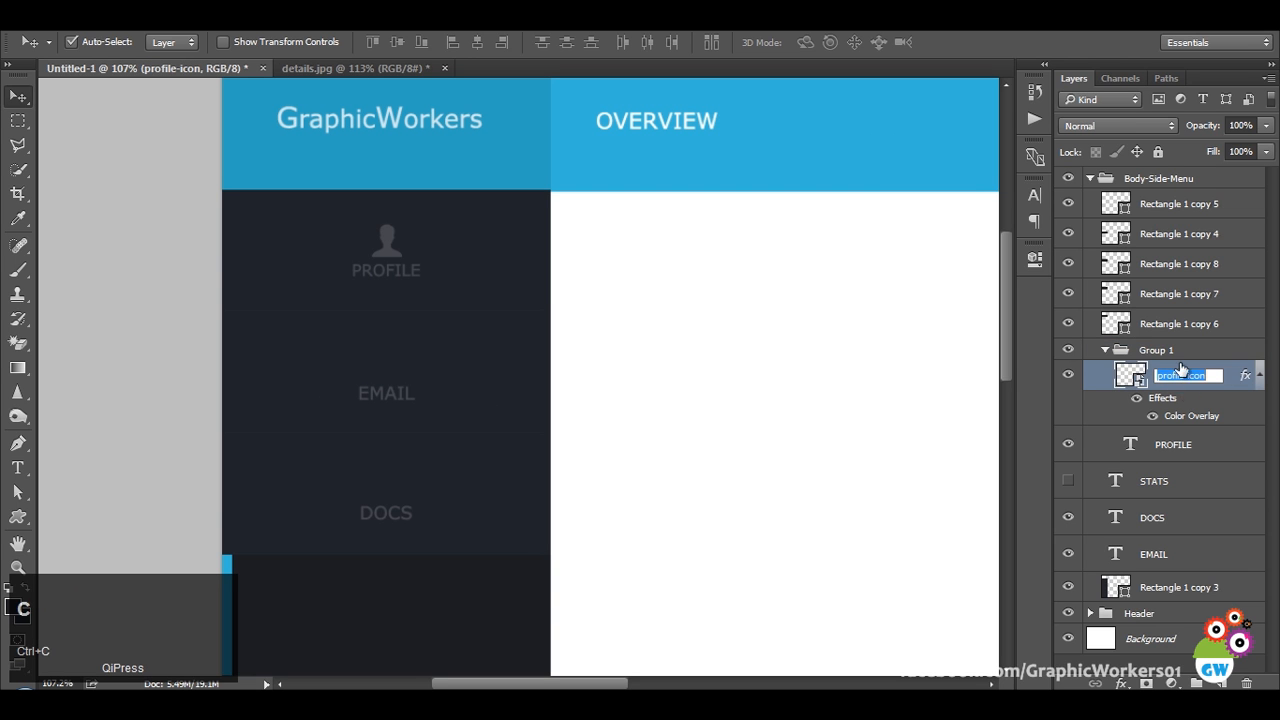
pyautogui.doubleClick(1154, 350)
pyautogui.hotkey('ctrl', 'v')
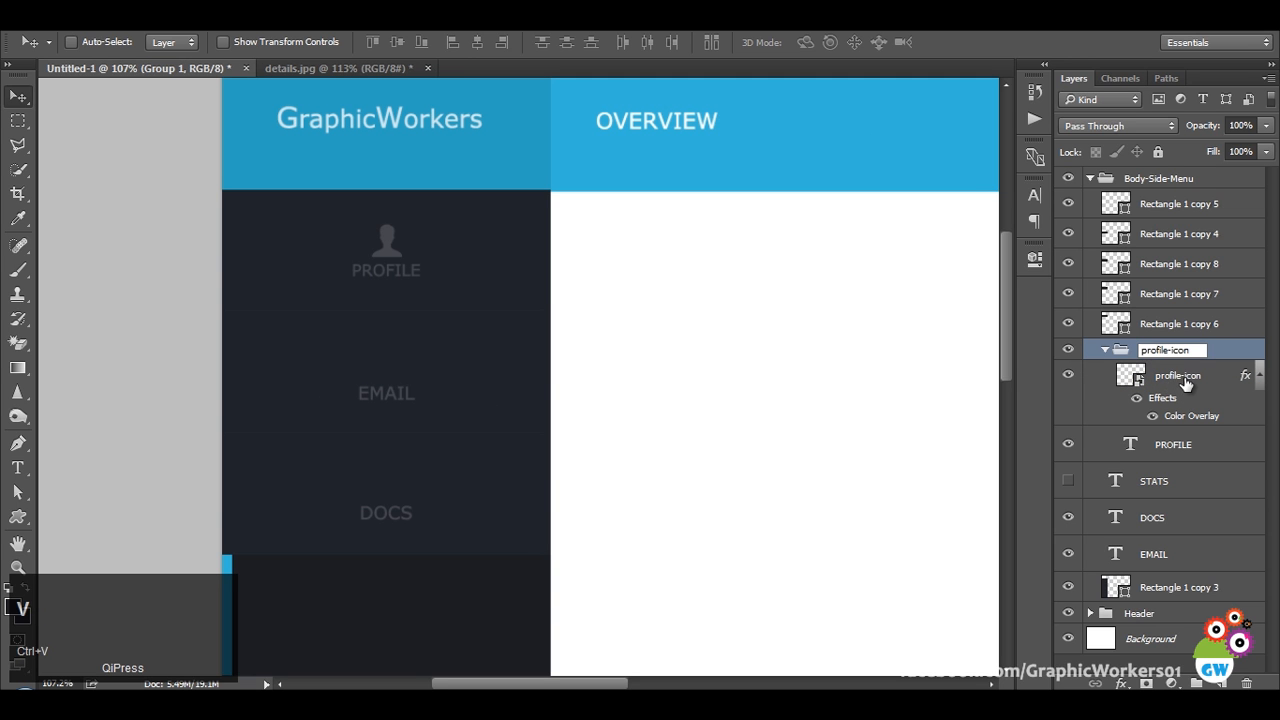
pyautogui.press('BackSpace')
pyautogui.press('Return')
pyautogui.click(1104, 350)
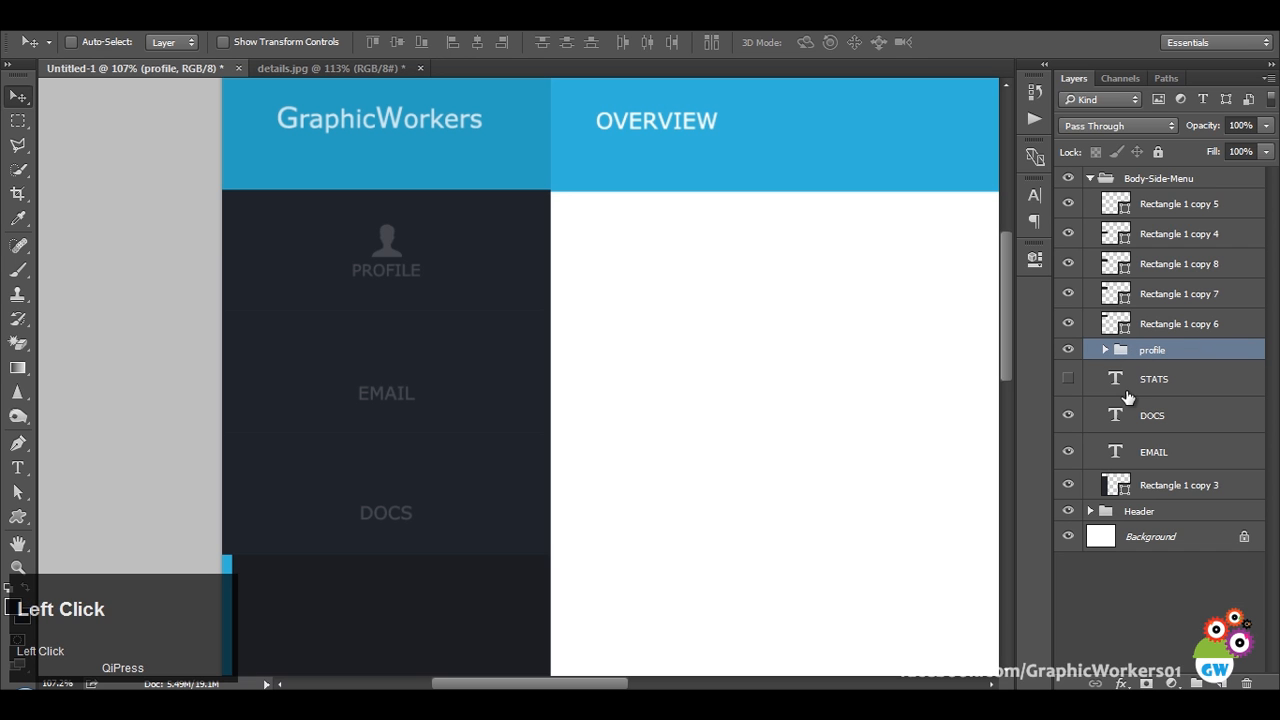
# Align the profile group's vertical centre with its menu cell, Rectangle 1 copy 6.
pyautogui.click(1068, 350)
pyautogui.click(1068, 350)
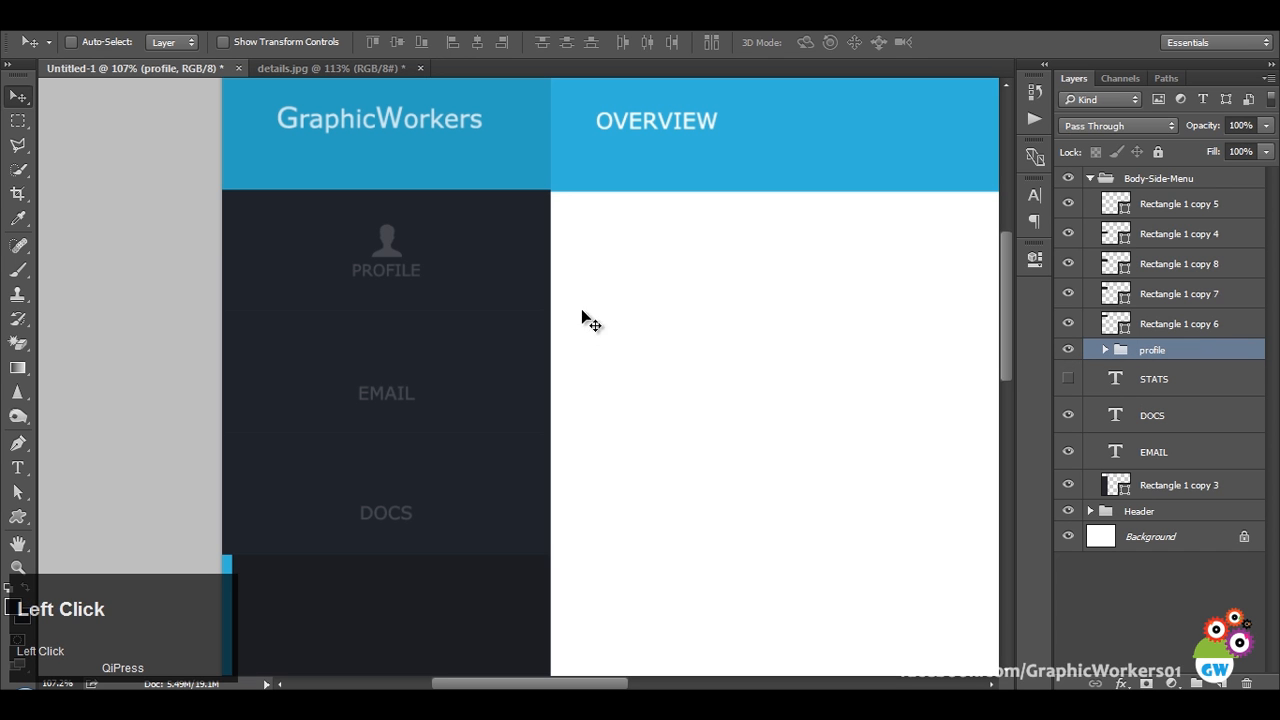
pyautogui.keyDown('ctrl'); pyautogui.keyDown('alt'); pyautogui.keyDown('shift'); pyautogui.rightClick(513, 280); pyautogui.keyUp('shift'); pyautogui.keyUp('alt'); pyautogui.keyUp('ctrl')
pyautogui.click(396, 43)
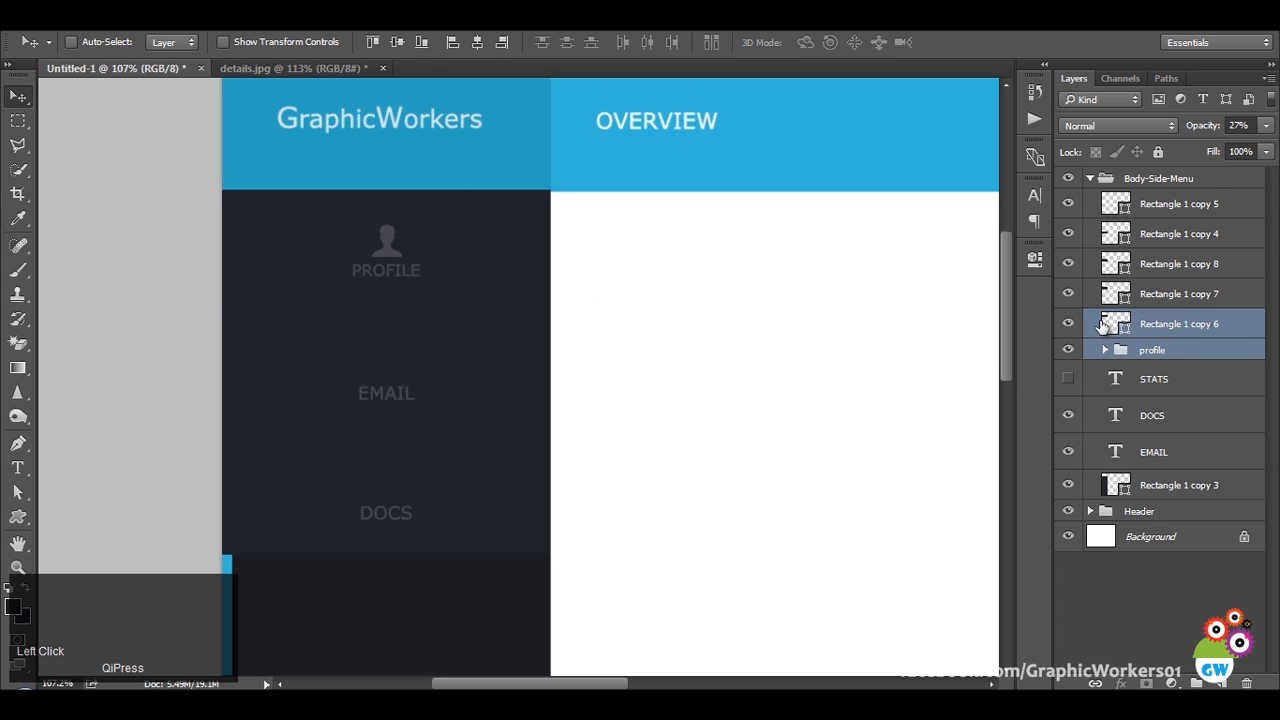
pyautogui.click(1183, 346)
pyautogui.click(1172, 328)
pyautogui.click(1070, 326)
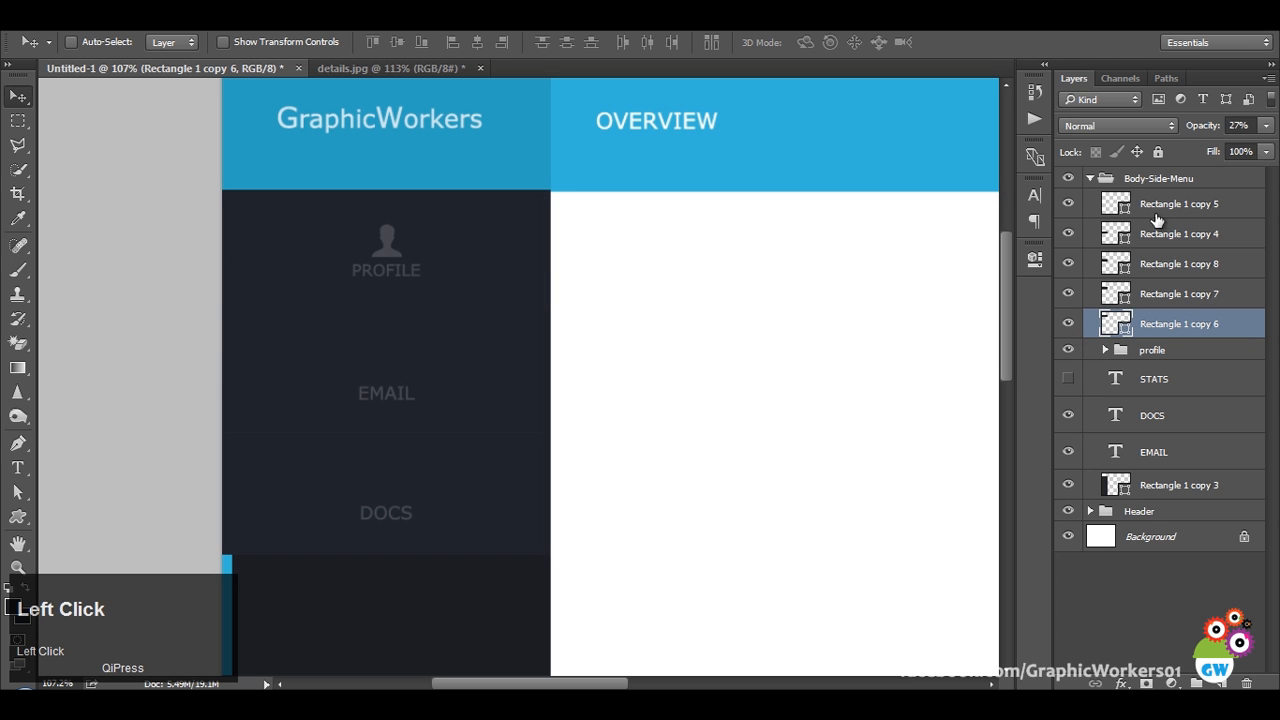
# Select the profile group, then switch to Iconfinder and open the solid black envelope from the free mail icons.
pyautogui.scroll(-3, 583, 467)
pyautogui.press('space')
pyautogui.moveTo(560, 549); pyautogui.dragTo(595, 403)
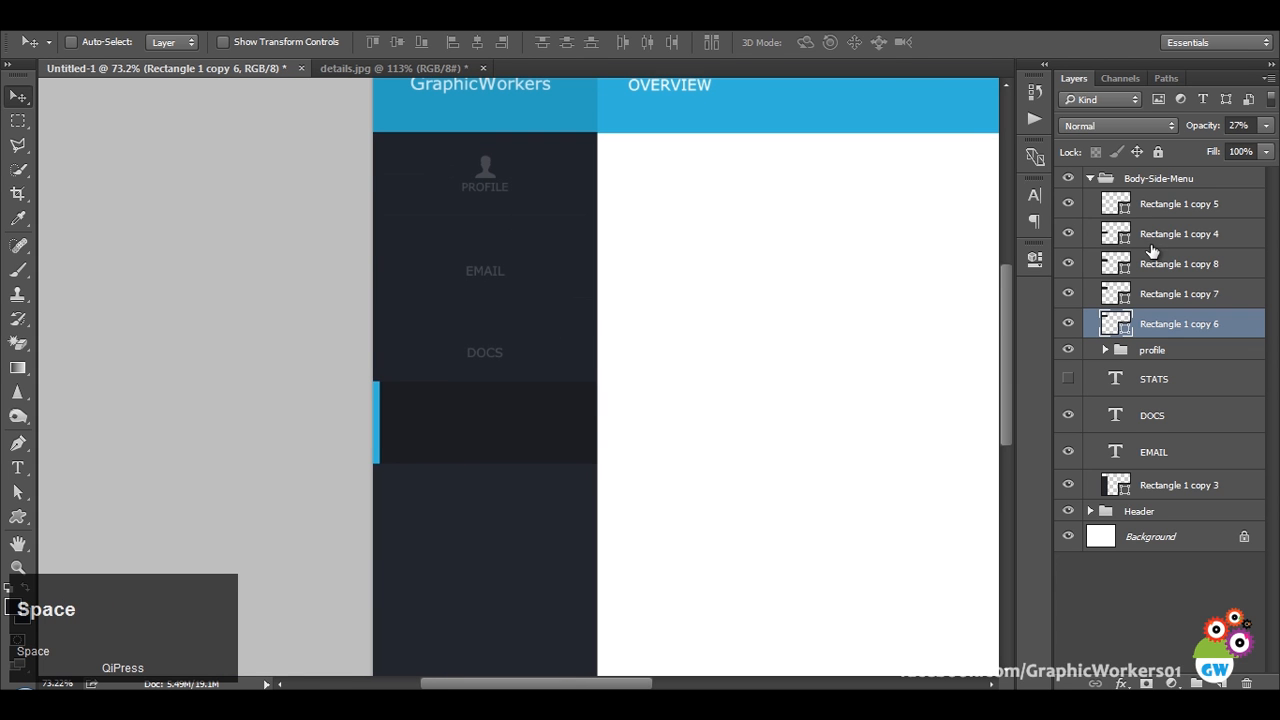
pyautogui.click(1204, 352)
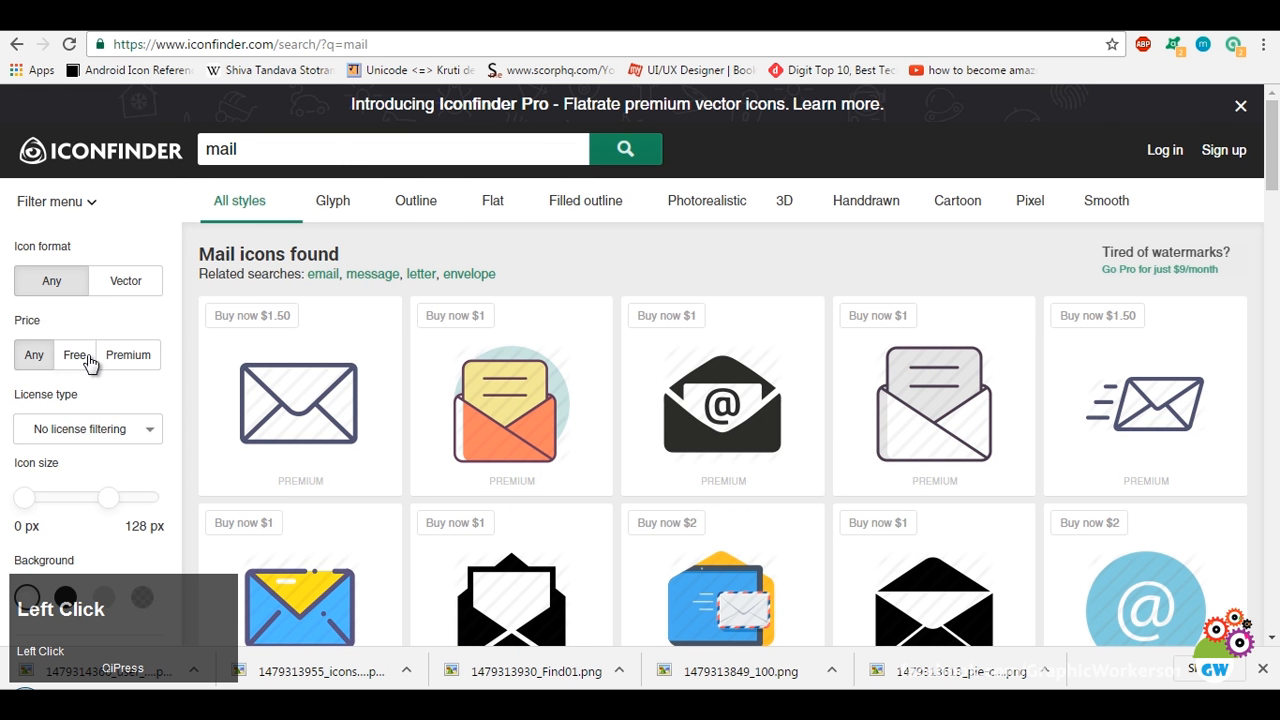
pyautogui.click(88, 362)
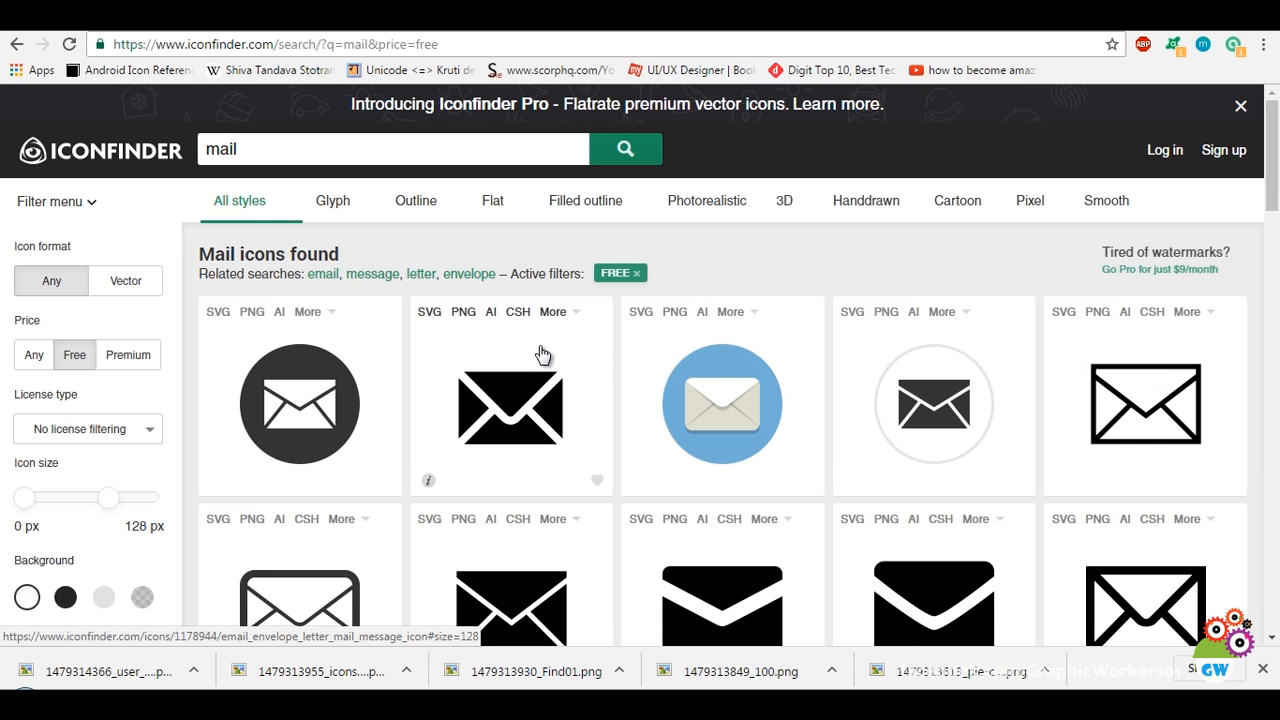
pyautogui.middleClick(540, 413)
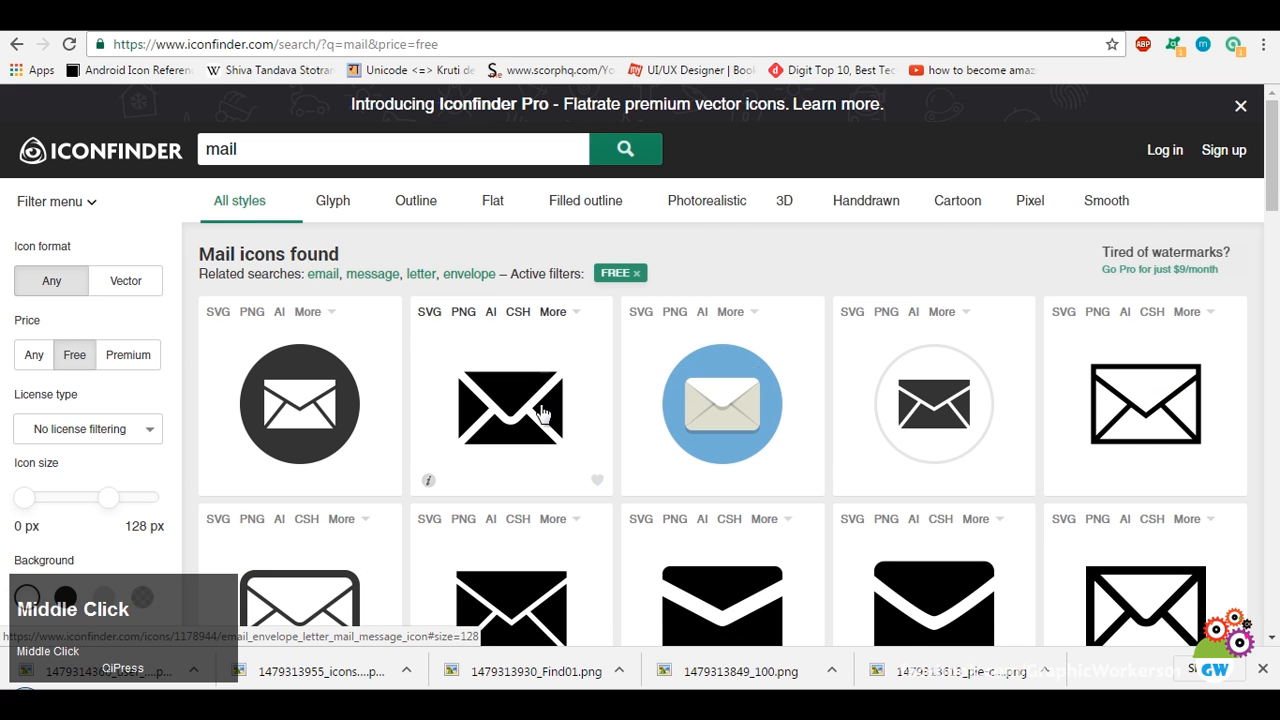
# Search Iconfinder for docs icons limited to free ones, checking the menu icons in the details.jpg reference.
pyautogui.click(257, 150)
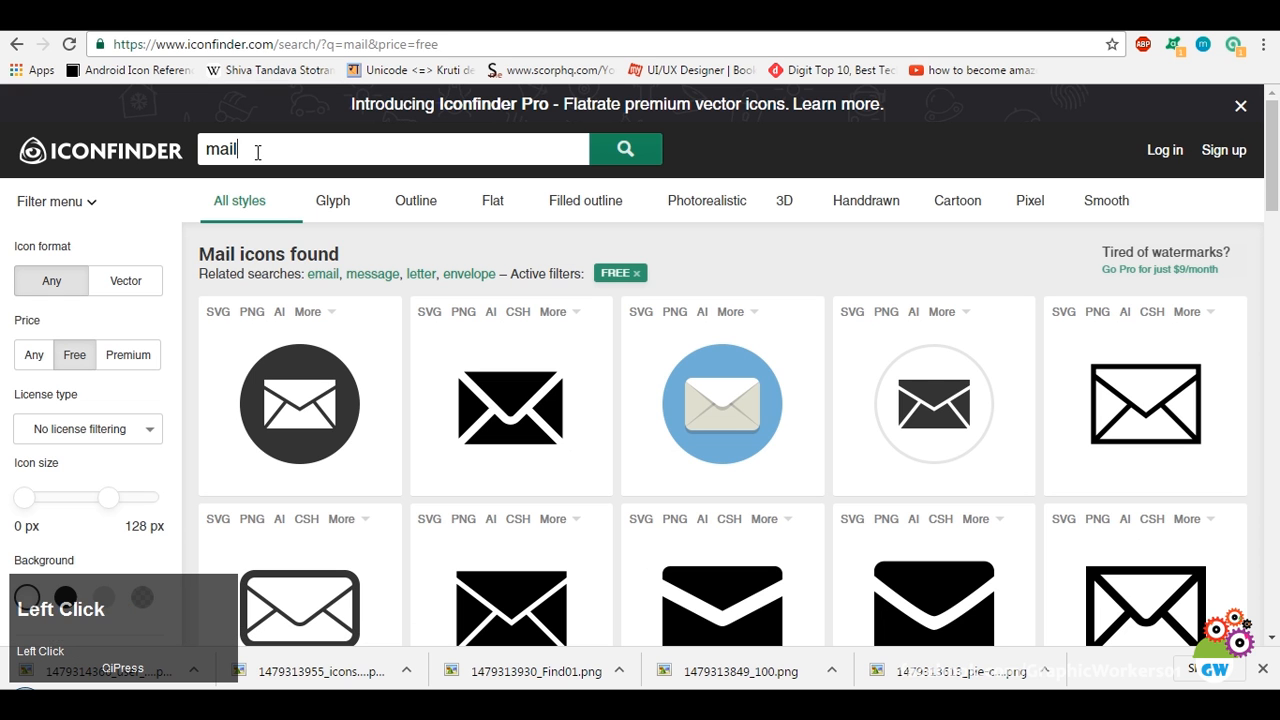
pyautogui.write('docs')
pyautogui.press('Return')
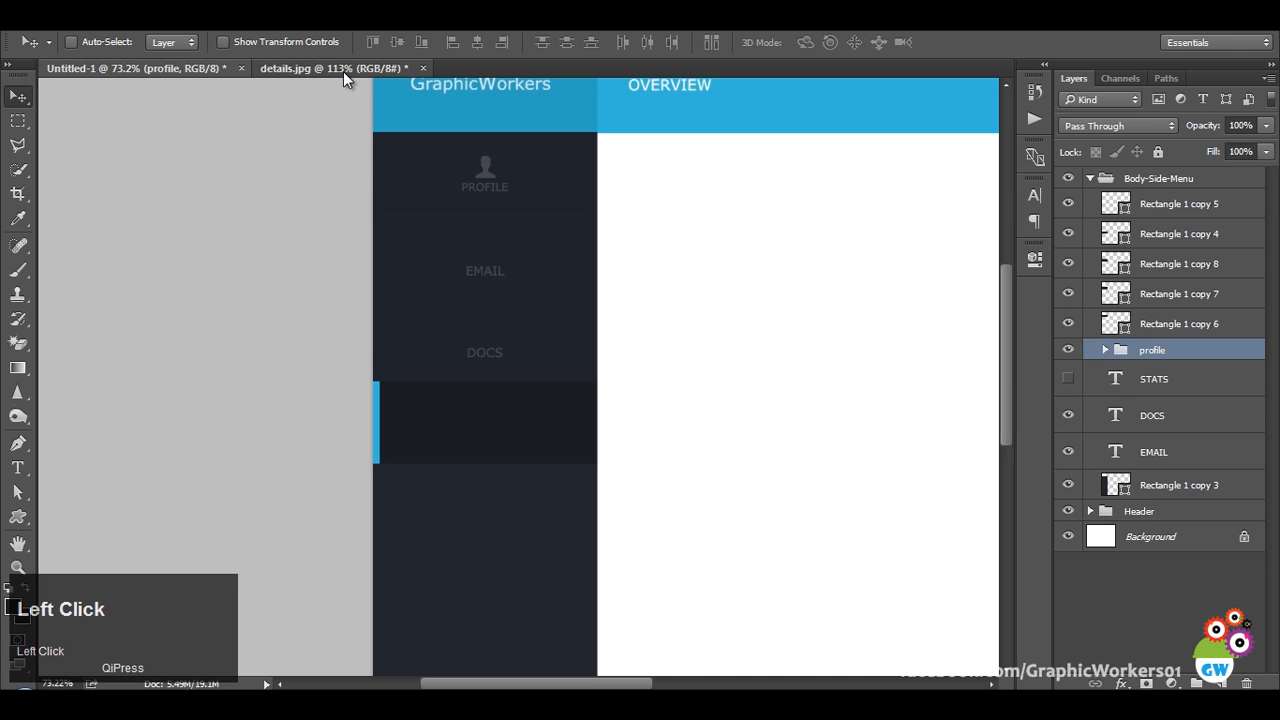
pyautogui.click(343, 71)
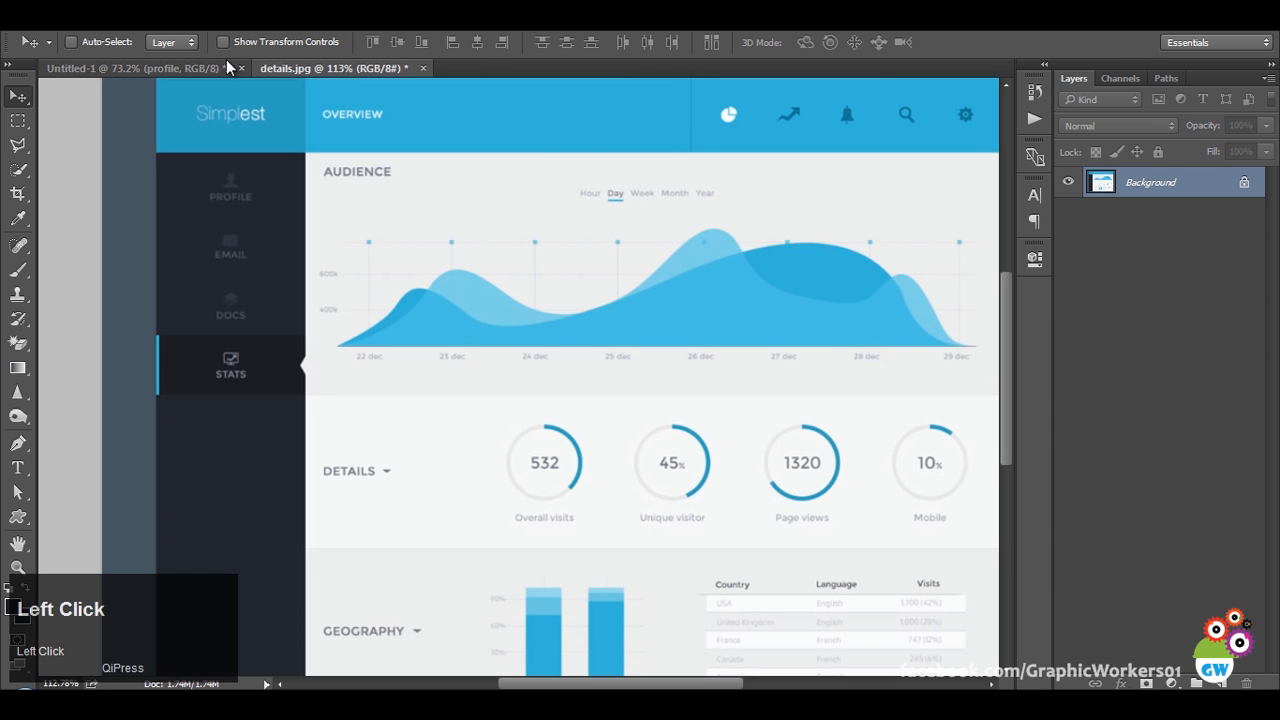
pyautogui.click(168, 67)
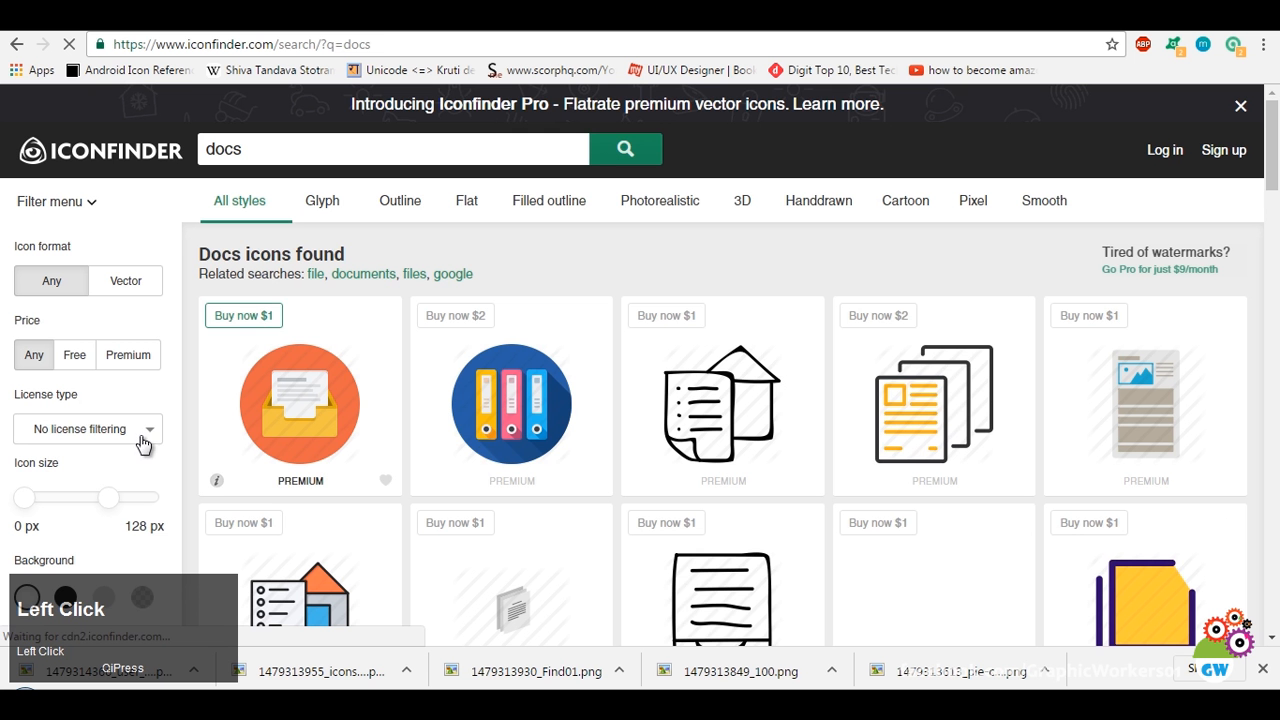
pyautogui.click(76, 354)
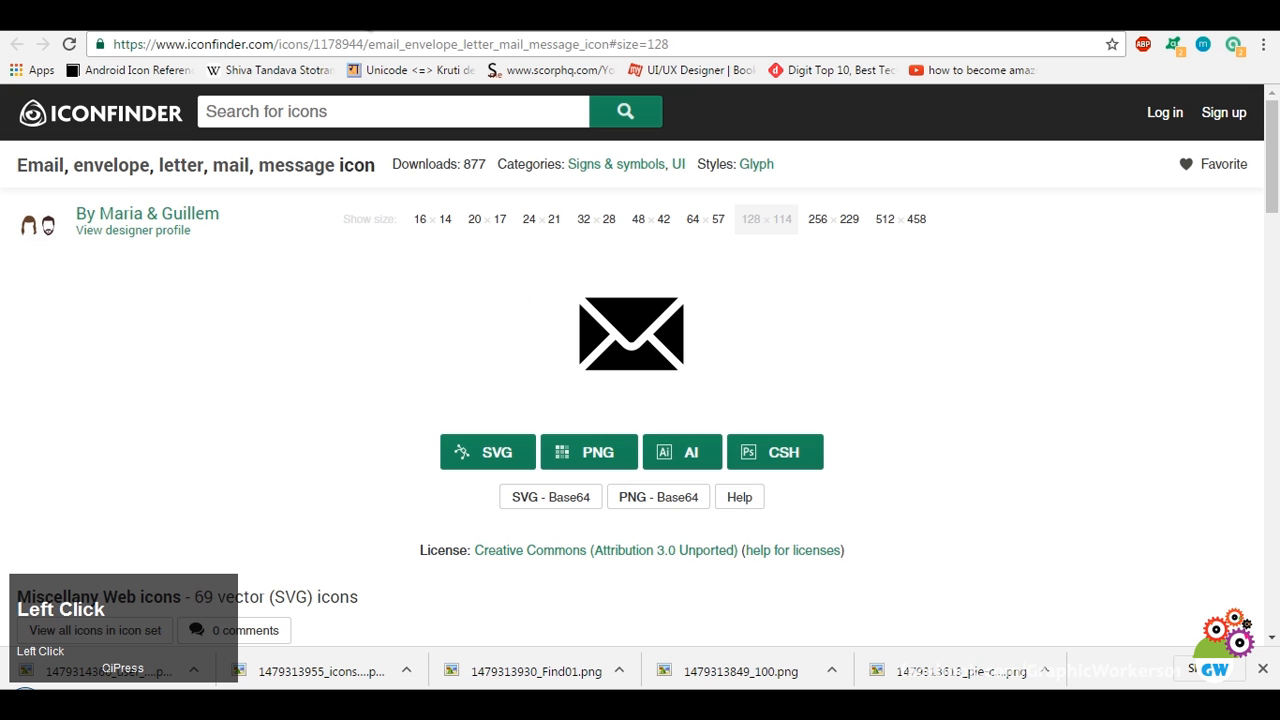
# Download the black envelope icon as a PNG at 512 × 458.
pyautogui.click(898, 224)
pyautogui.scroll(-4, 786, 423)
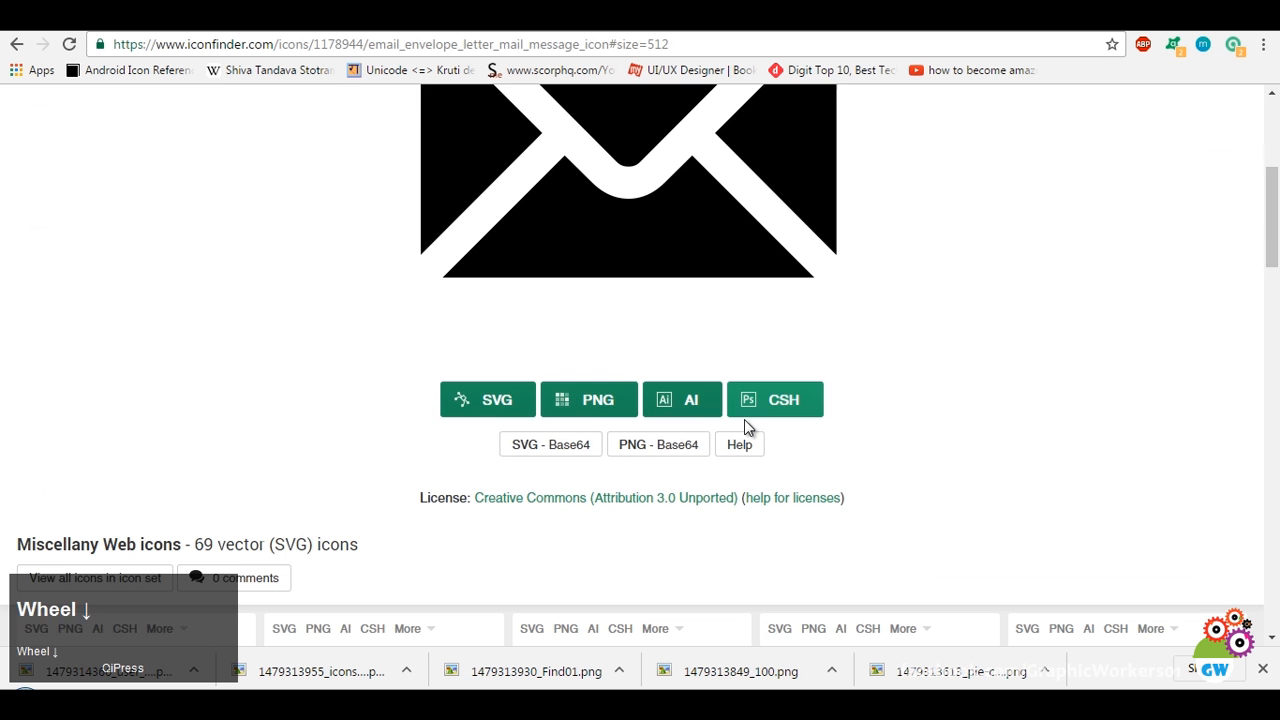
pyautogui.click(581, 410)
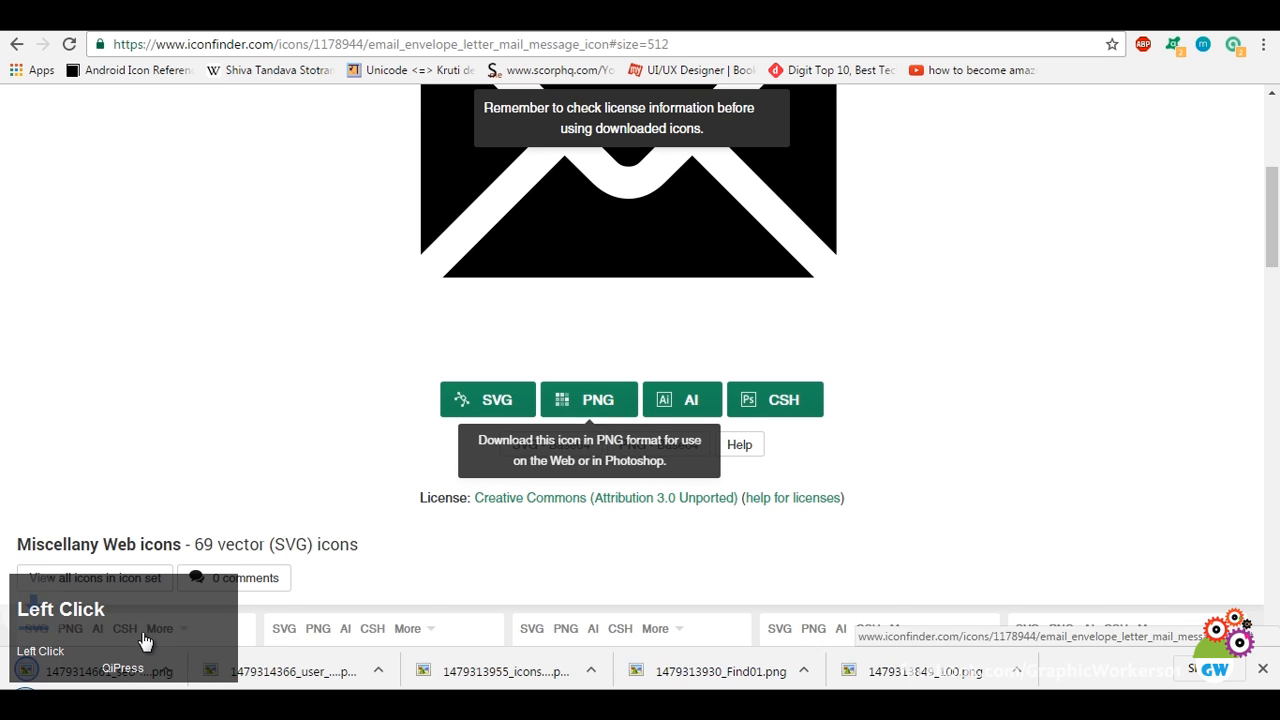
# Copy the downloaded envelope PNG into the 22-Analytics Dashboard UI Design project's Resources folder.
pyautogui.click(193, 669)
pyautogui.click(233, 609)
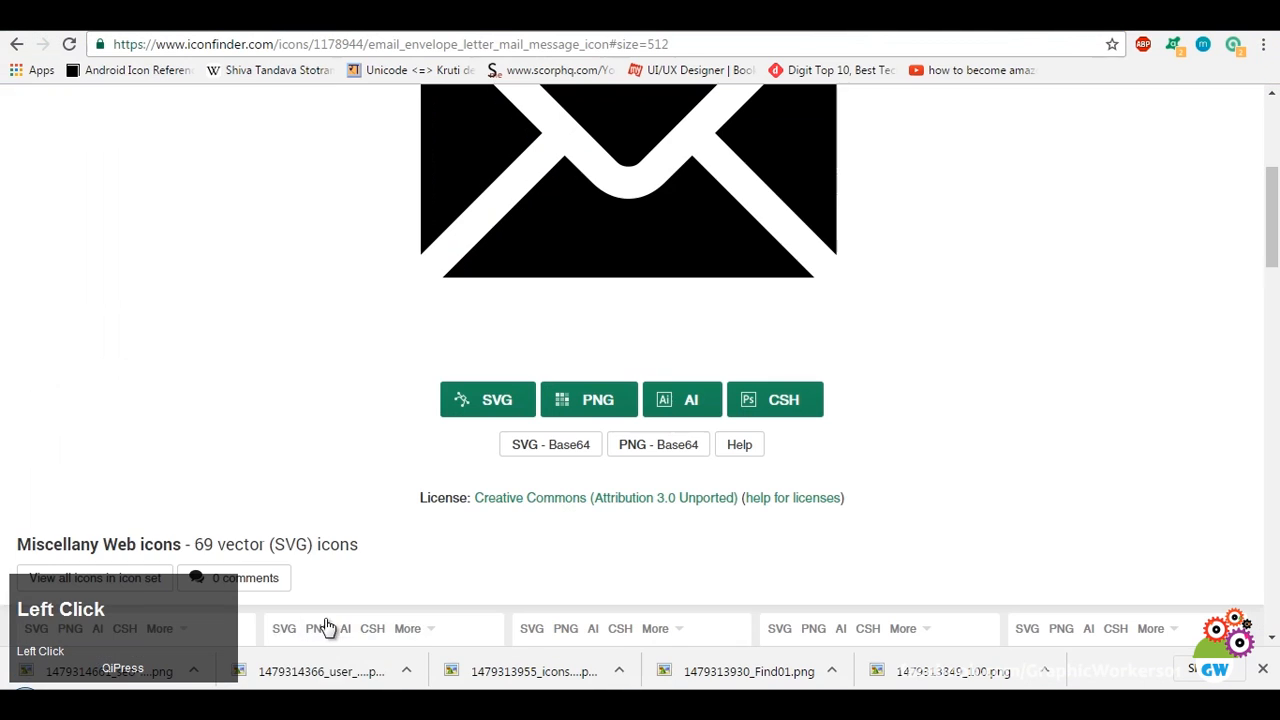
pyautogui.click(183, 614)
pyautogui.hotkey('ctrl', 'v')
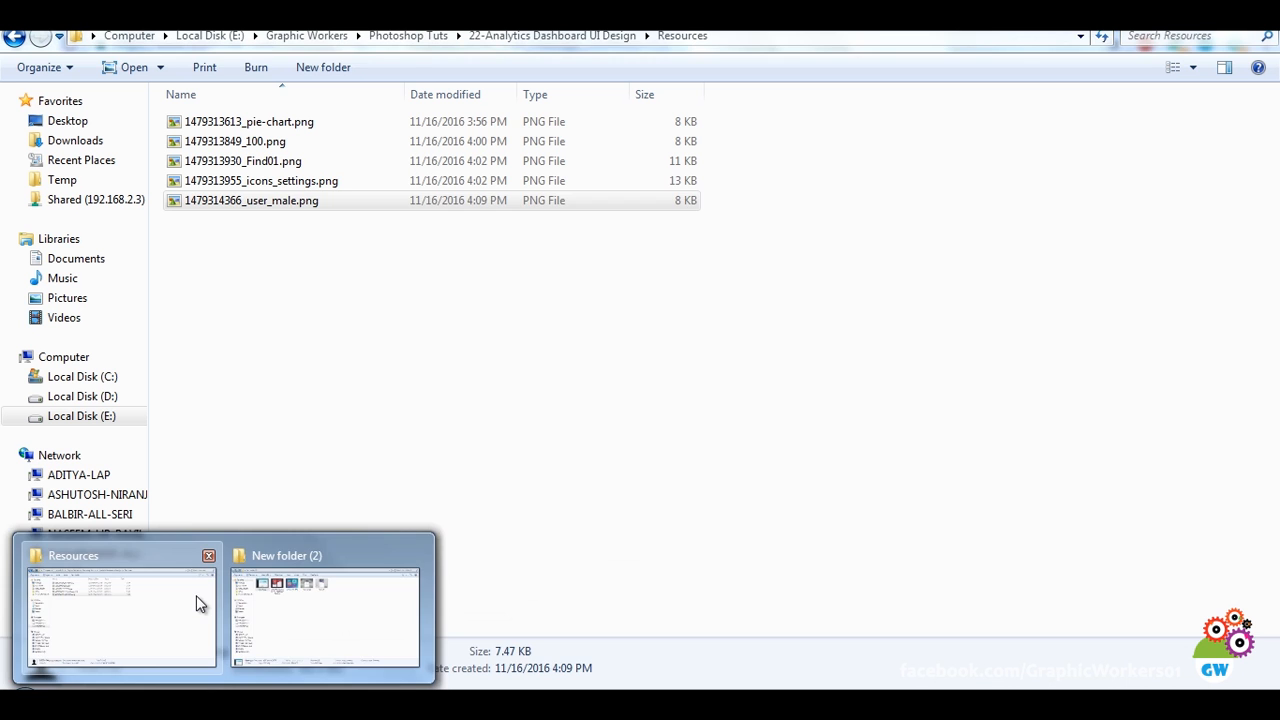
# Place the envelope PNG into the Untitled-1 Photoshop document, scaled to about 10.55% wide and 10.70% high.
pyautogui.moveTo(257, 216); pyautogui.dragTo(515, 325)
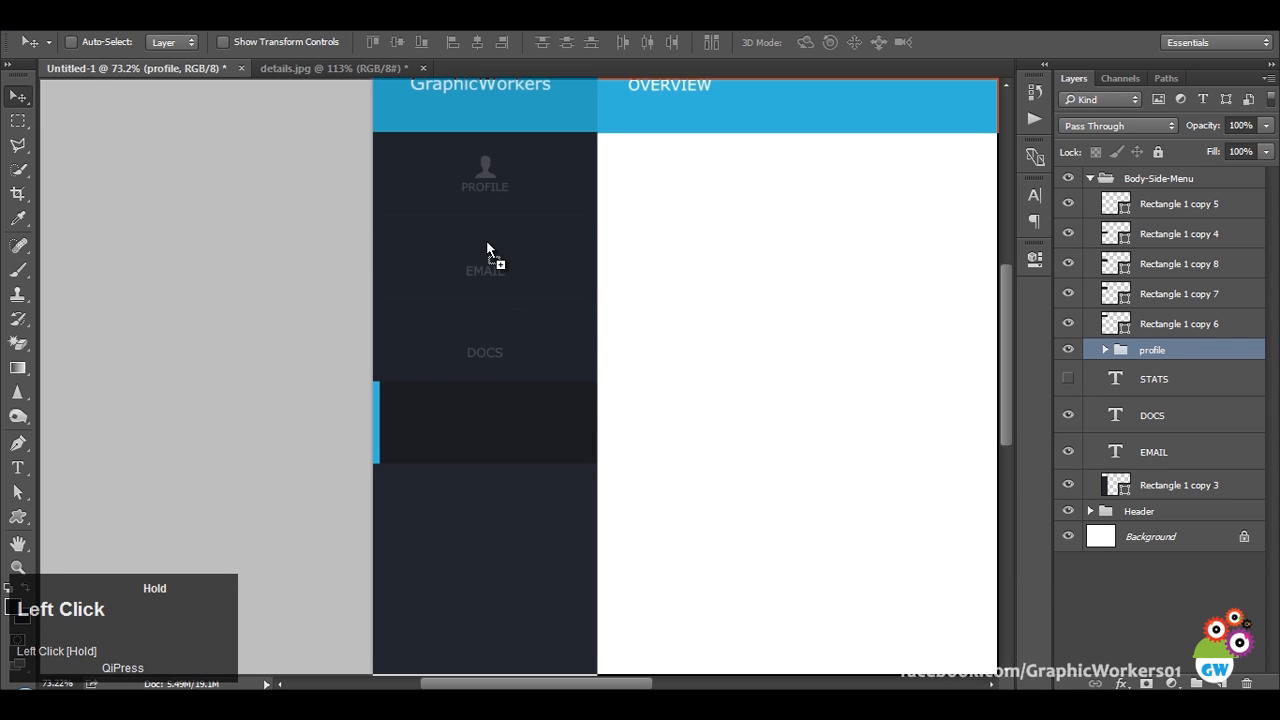
pyautogui.moveTo(488, 252); pyautogui.dragTo(490, 255)
pyautogui.moveTo(691, 523); pyautogui.dragTo(527, 164)
pyautogui.scroll(5, 521, 184)
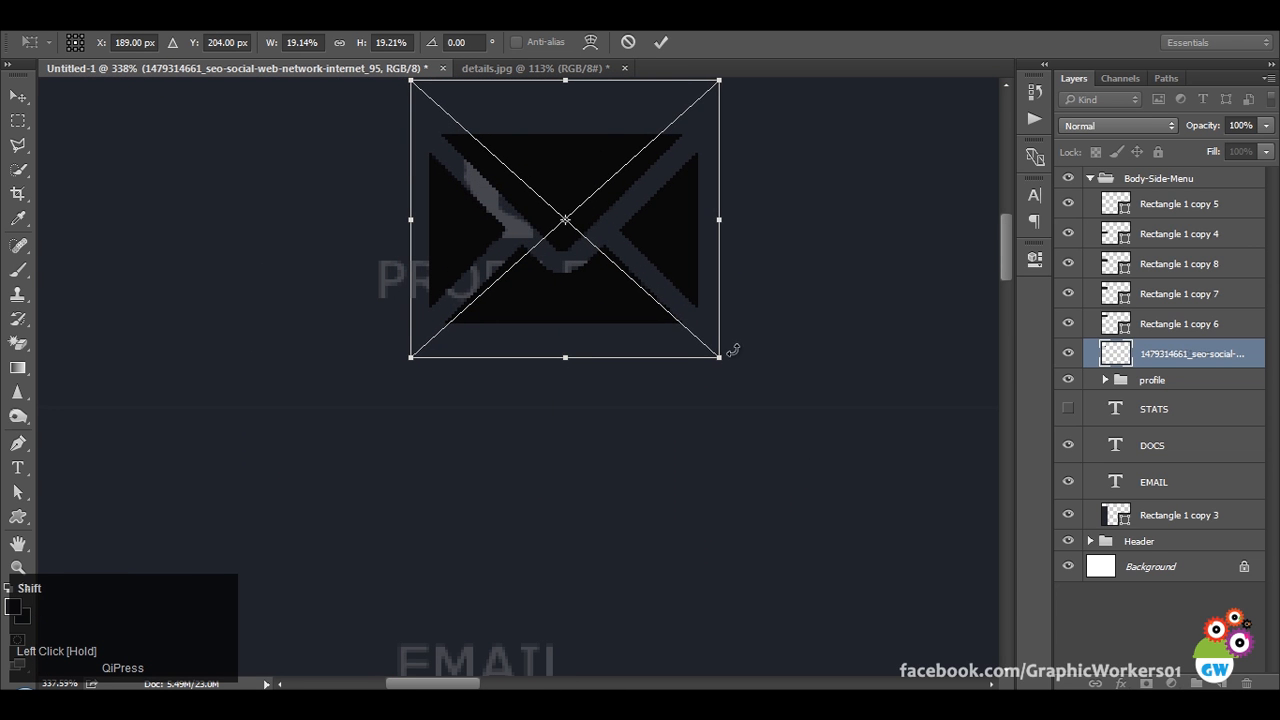
pyautogui.moveTo(724, 362); pyautogui.dragTo(628, 245)
pyautogui.moveTo(614, 84); pyautogui.dragTo(590, 104)
pyautogui.moveTo(576, 262); pyautogui.dragTo(573, 256)
pyautogui.click(661, 42)
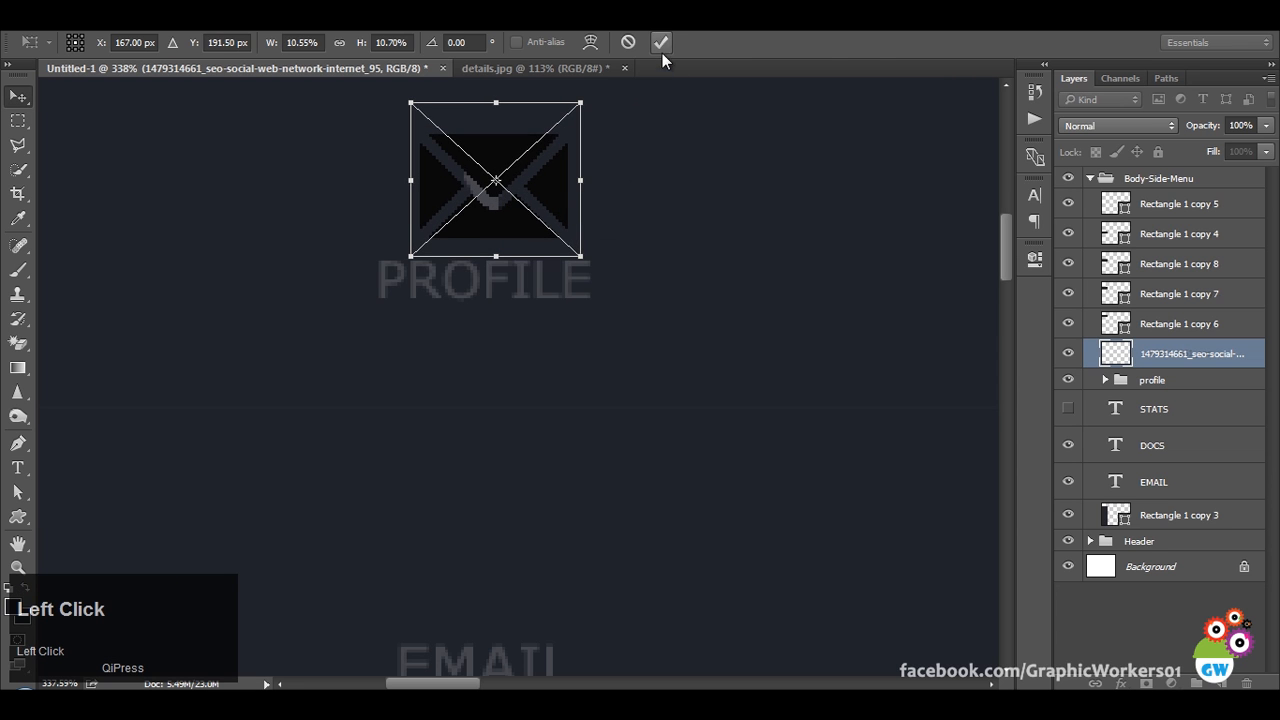
# Move the envelope icon above the EMAIL label and centre it horizontally on the side-menu background rectangle.
pyautogui.moveTo(712, 224); pyautogui.dragTo(680, 270)
pyautogui.scroll(-3, 700, 577)
pyautogui.scroll(-6, 700, 577)
pyautogui.keyDown('ctrl'); pyautogui.keyDown('alt'); pyautogui.keyDown('shift'); pyautogui.rightClick(657, 494); pyautogui.keyUp('shift'); pyautogui.keyUp('alt'); pyautogui.keyUp('ctrl')
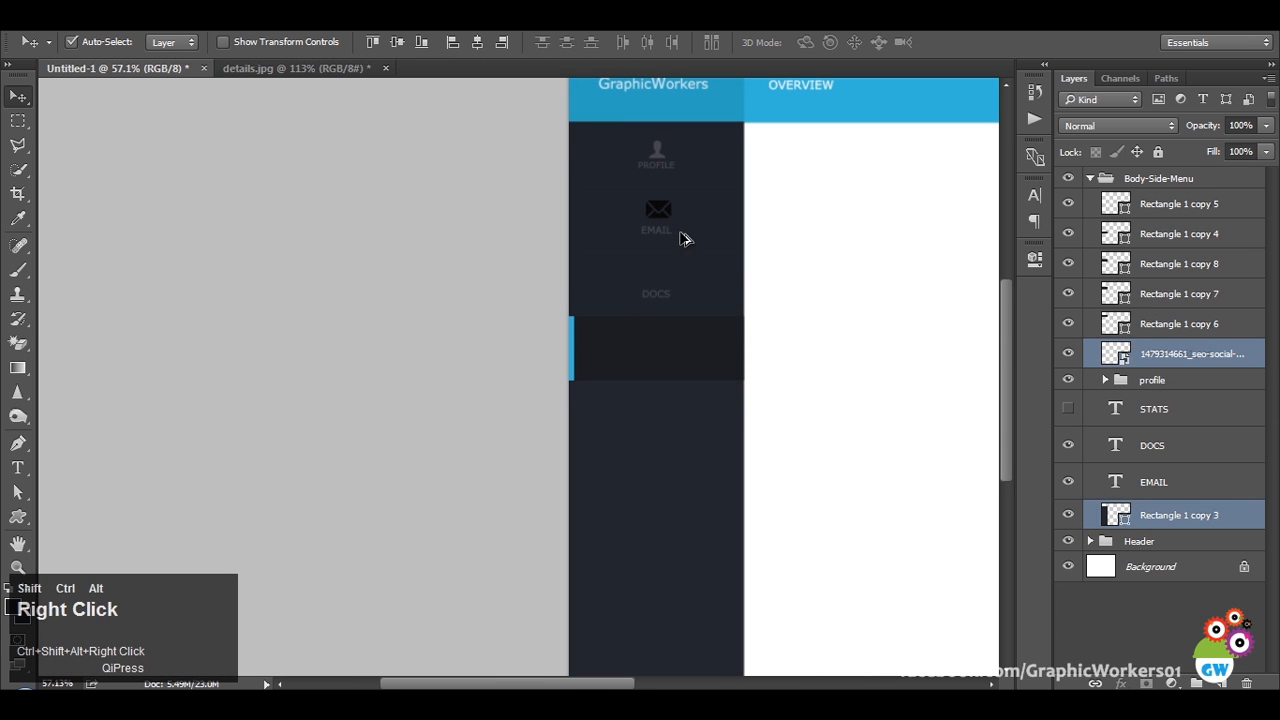
pyautogui.click(477, 42)
pyautogui.scroll(4, 679, 150)
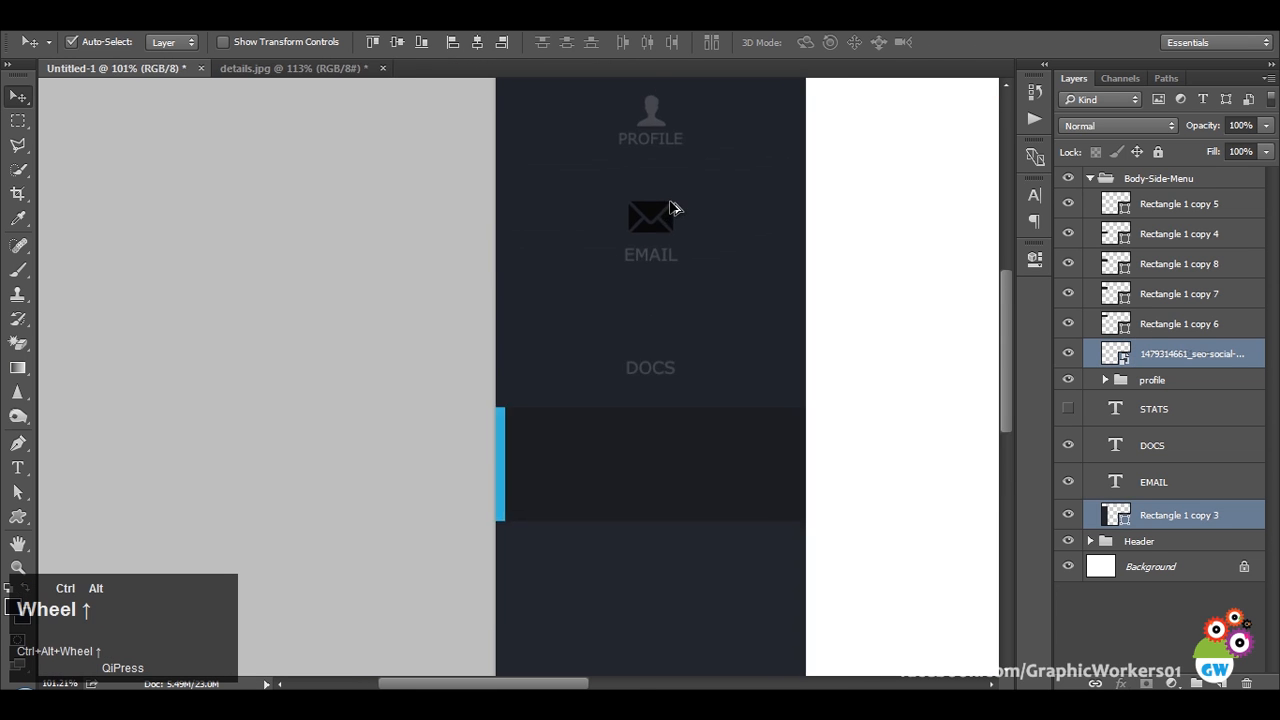
pyautogui.keyDown('ctrl'); pyautogui.click(680, 250); pyautogui.keyUp('ctrl')
pyautogui.hotkey('ctrl', 't')
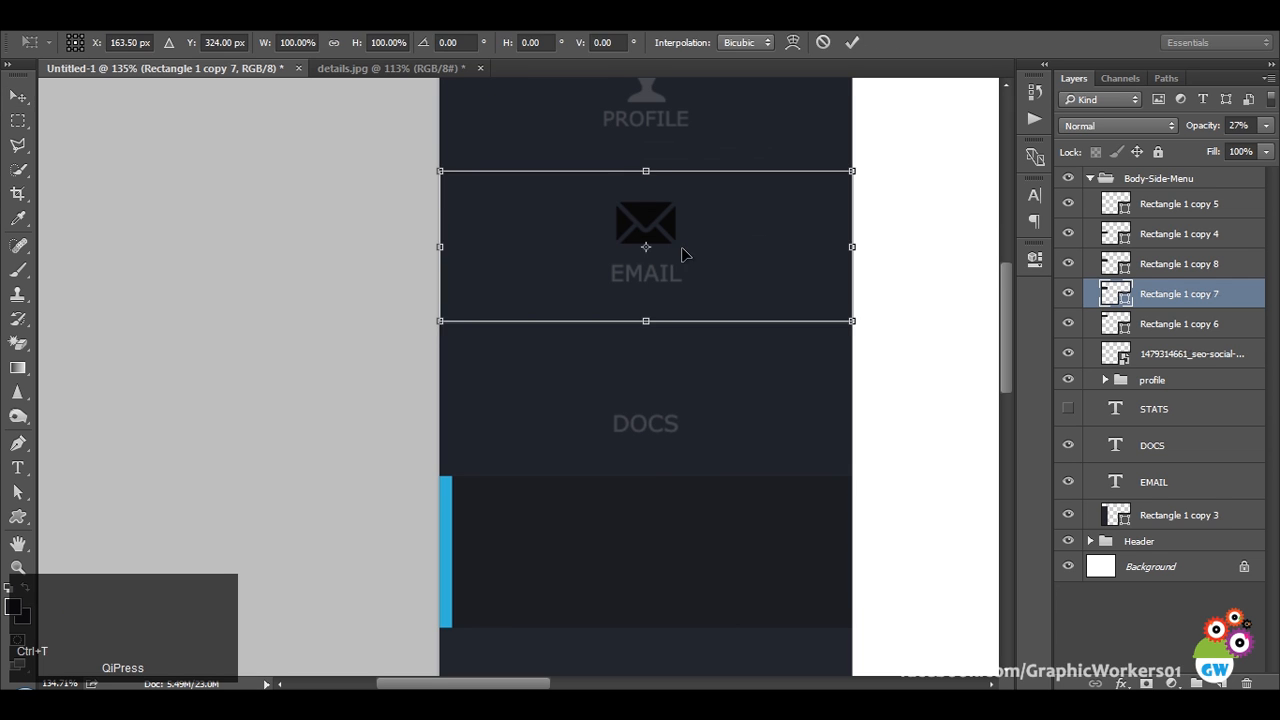
pyautogui.press('Escape')
# Scale the envelope icon down and position it just above the EMAIL label.
pyautogui.click(1165, 356)
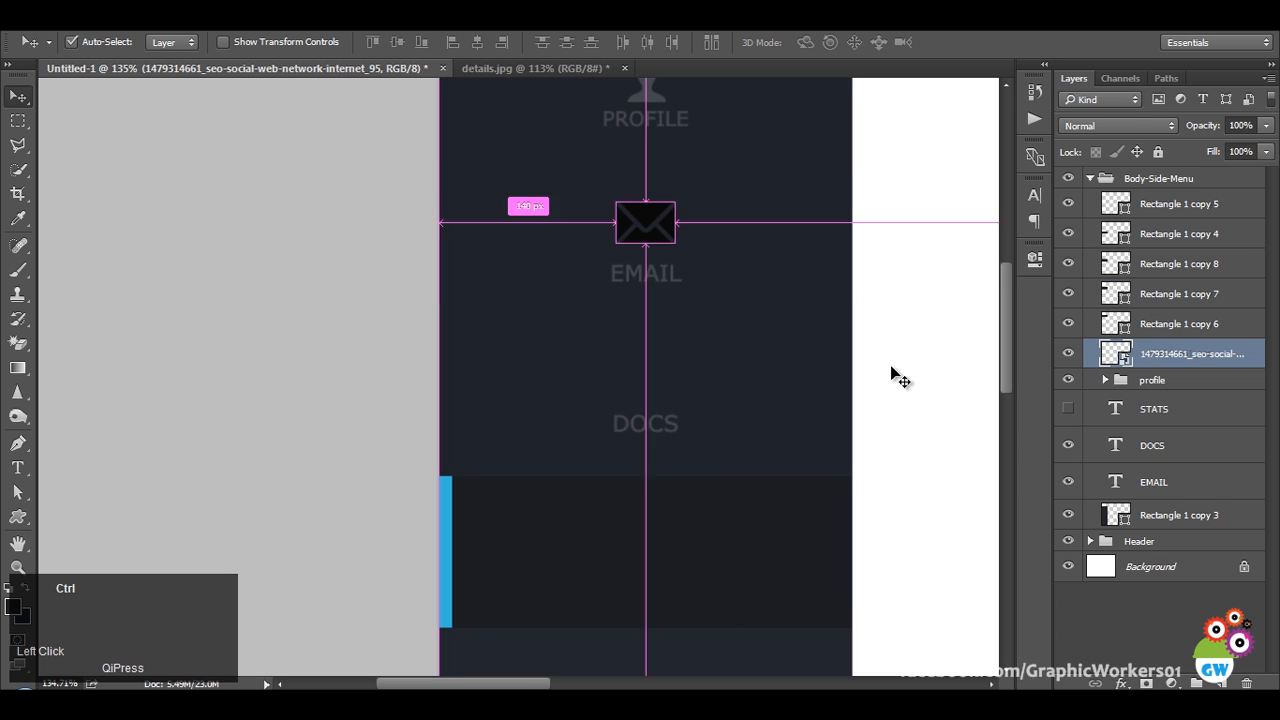
pyautogui.hotkey('ctrl', 't')
pyautogui.moveTo(676, 244); pyautogui.dragTo(573, 384)
pyautogui.press('Return')
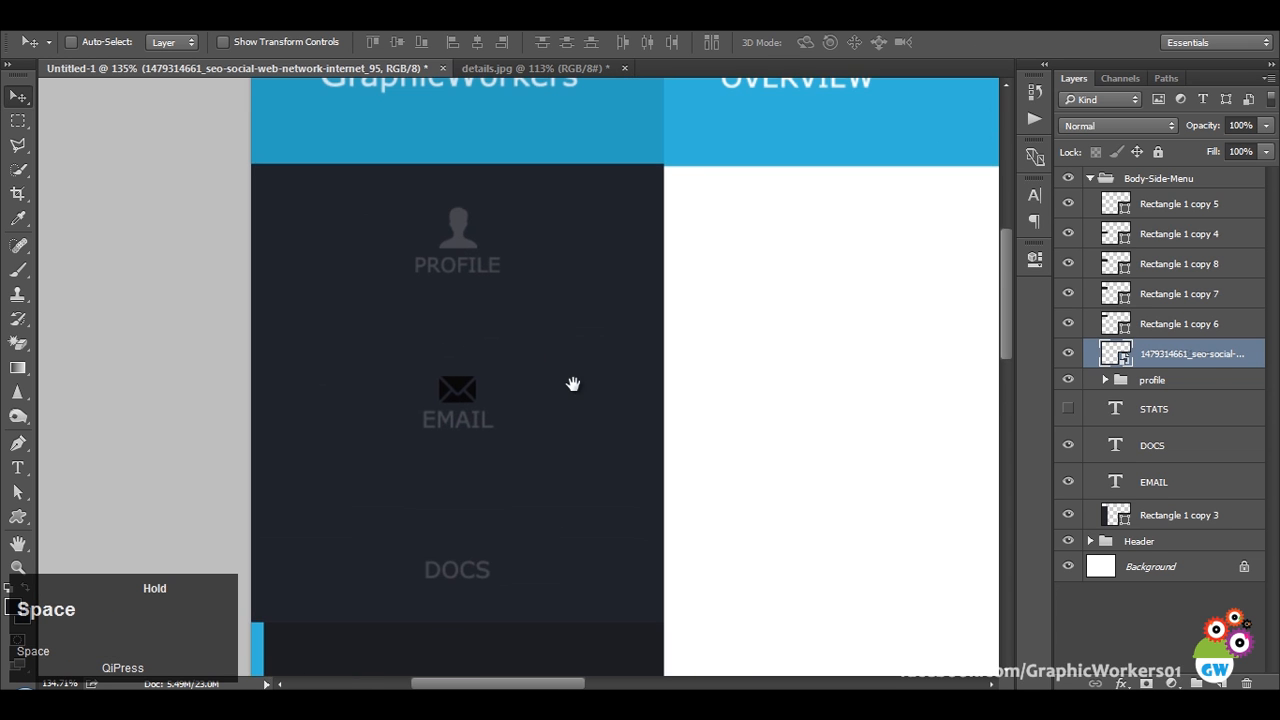
# Copy the profile icon's Color Overlay effect to the envelope icon layer and rename that layer Email-Icon.
pyautogui.click(1105, 380)
pyautogui.keyDown('alt'); pyautogui.moveTo(1162, 428); pyautogui.dragTo(1167, 368); pyautogui.keyUp('alt')
pyautogui.doubleClick(1166, 355)
pyautogui.write('Email')
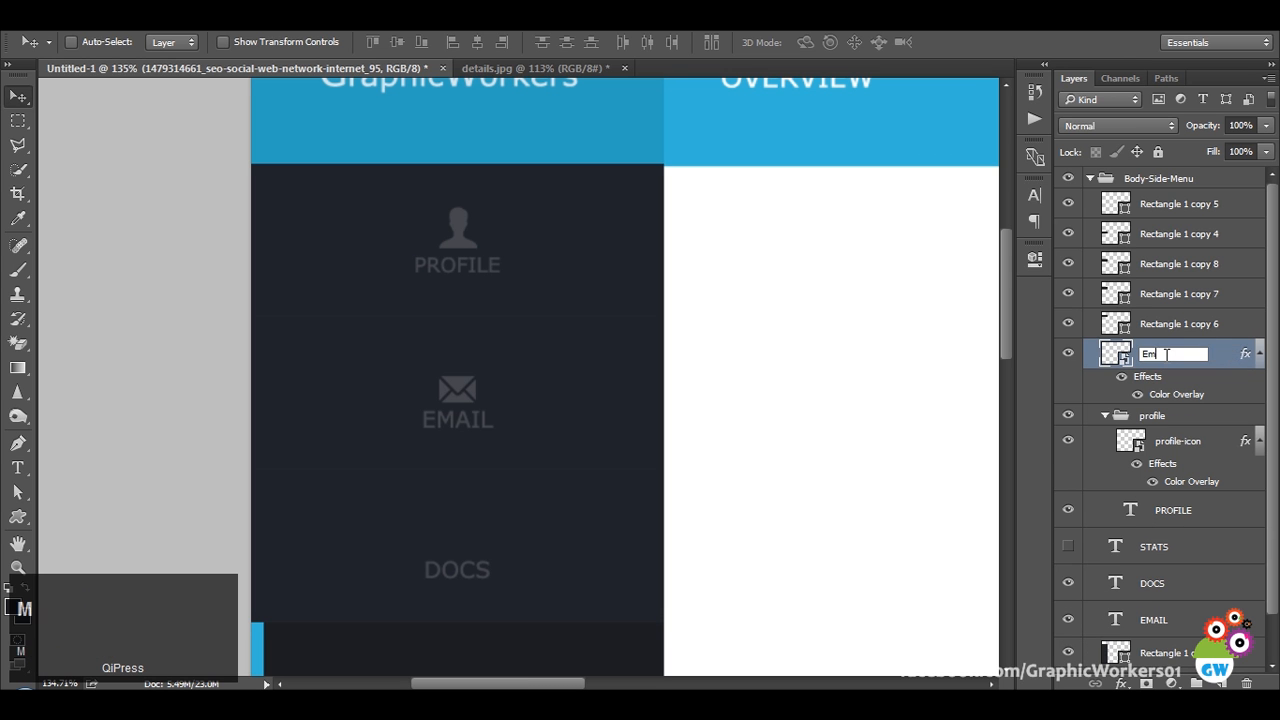
pyautogui.press('shift')
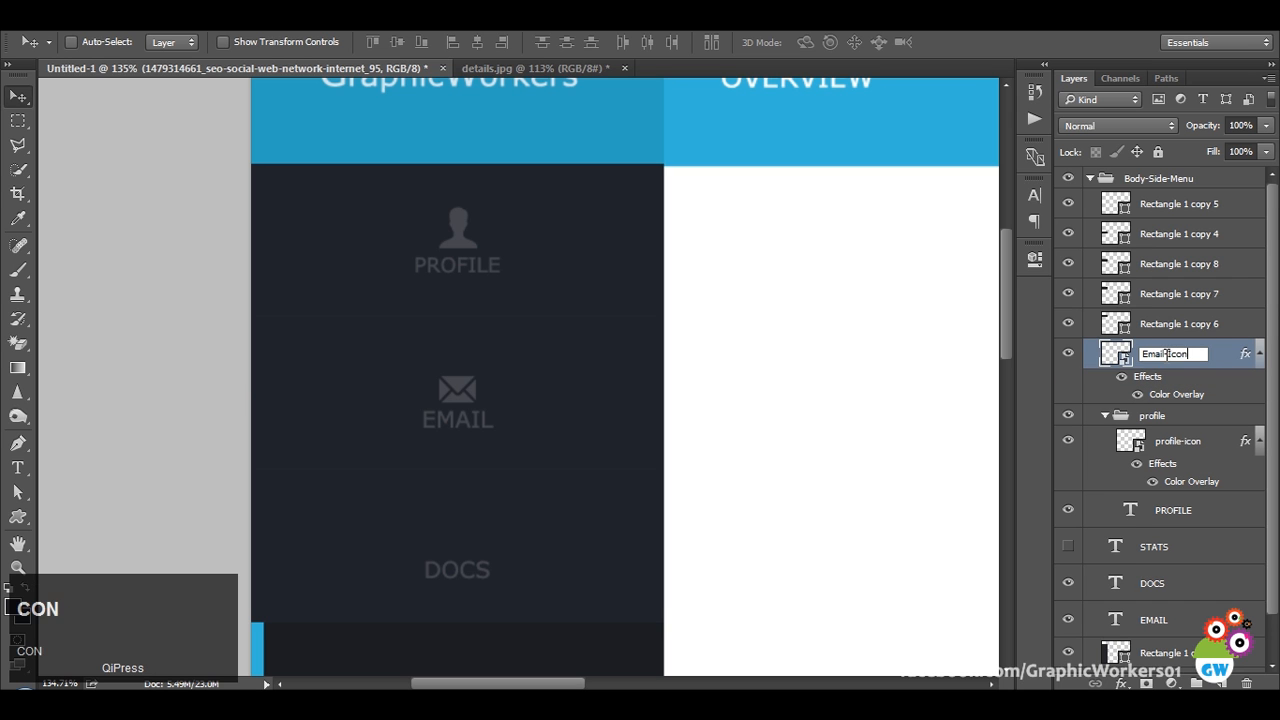
pyautogui.write('-Icon')
pyautogui.press('Return')
# Group the Email-Icon layer with the EMAIL text layer and name the group Email.
pyautogui.keyDown('ctrl'); pyautogui.click(1170, 620); pyautogui.keyUp('ctrl')
pyautogui.hotkey('ctrl', 'g')
pyautogui.doubleClick(1162, 350)
pyautogui.write('Em')
pyautogui.press('Return')
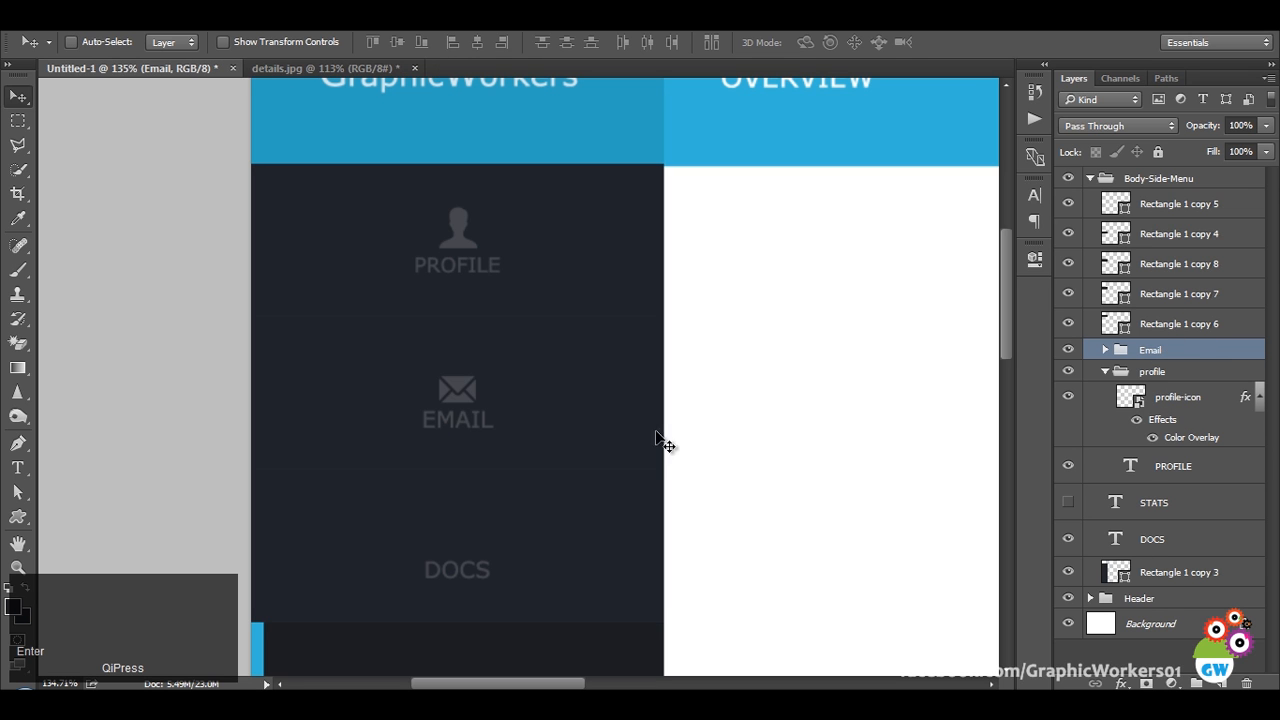
# Centre the Email group vertically on its background rectangle, Rectangle 1 copy 7.
pyautogui.keyDown('ctrl'); pyautogui.keyDown('alt'); pyautogui.keyDown('shift'); pyautogui.rightClick(585, 428); pyautogui.keyUp('shift'); pyautogui.keyUp('alt'); pyautogui.keyUp('ctrl')
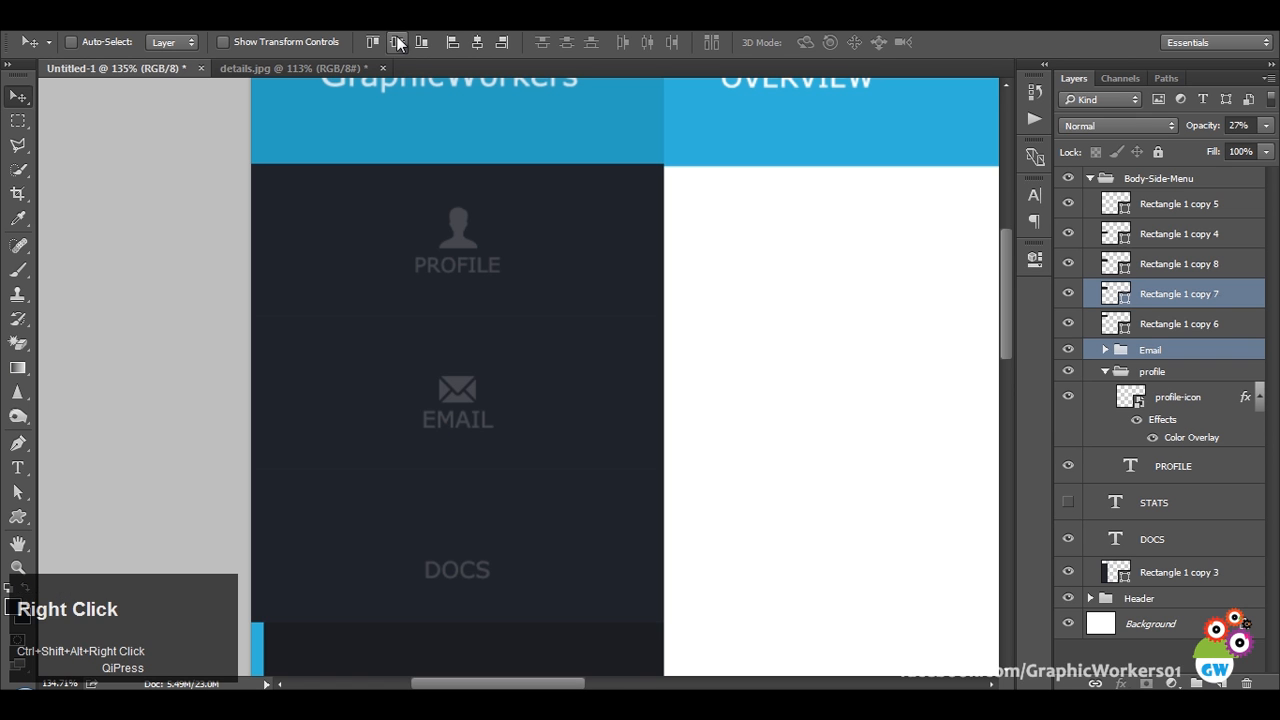
pyautogui.click(397, 42)
pyautogui.scroll(-4, 586, 360)
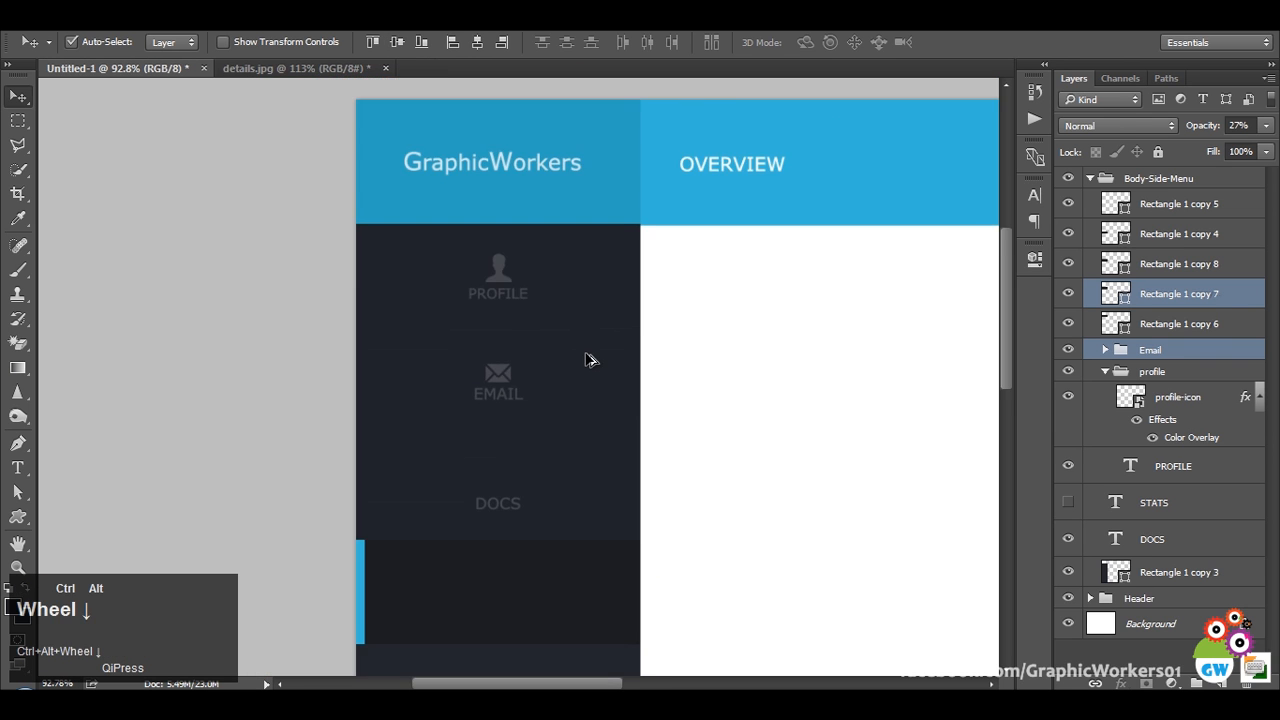
# Using the STATS notch in details.jpg as reference, draw a custom-shape triangle about 29 × 25 px at the STATS row's right edge in Untitled-1.
pyautogui.click(336, 360)
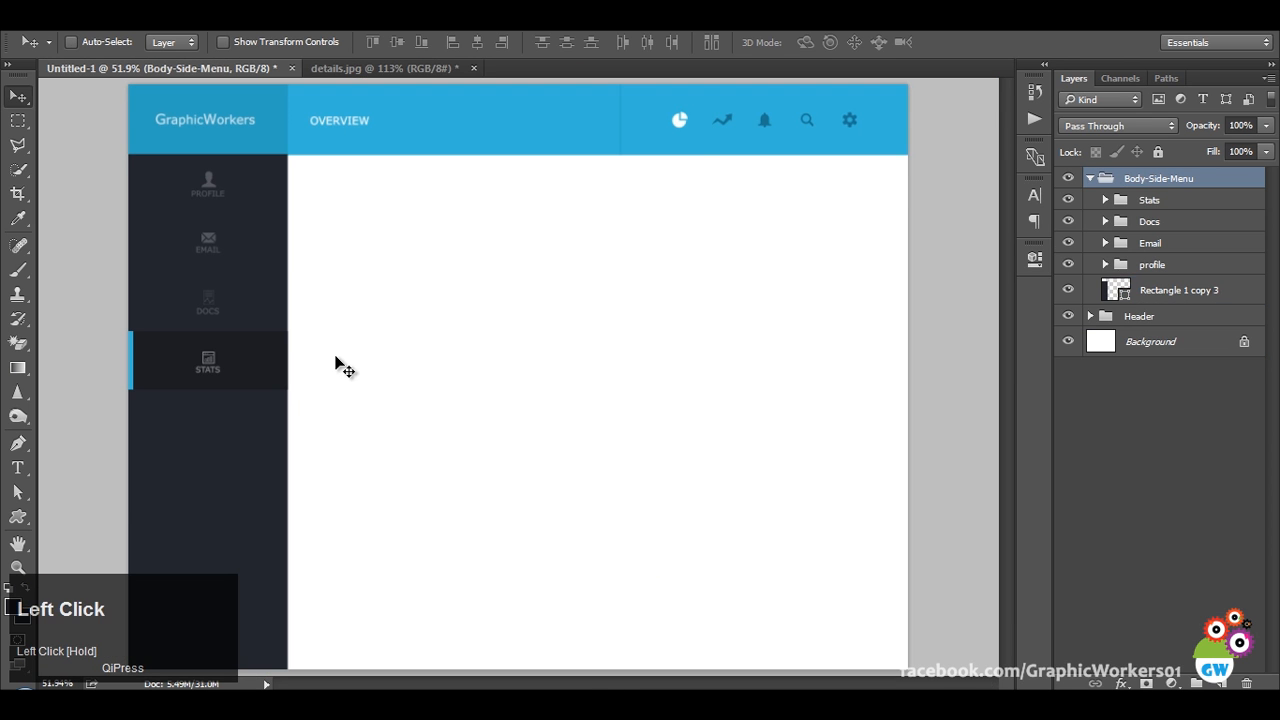
pyautogui.scroll(-3, 336, 362)
pyautogui.scroll(1, 336, 340)
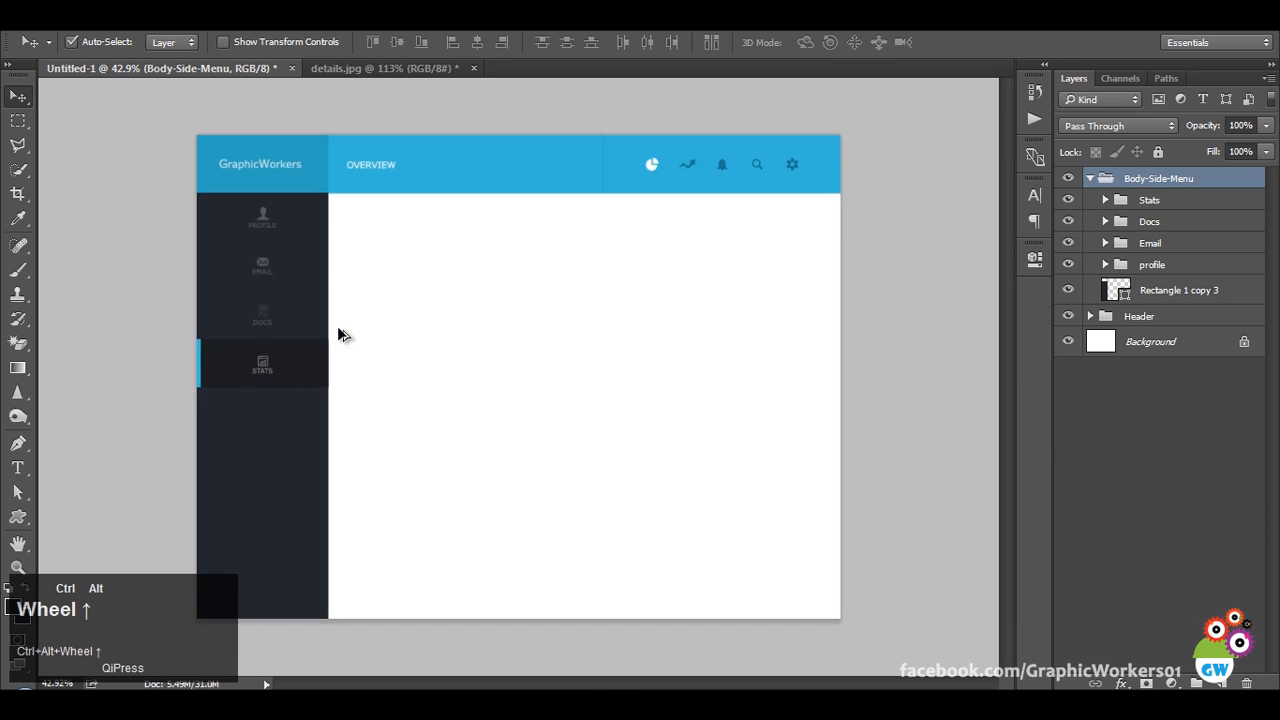
pyautogui.click(393, 72)
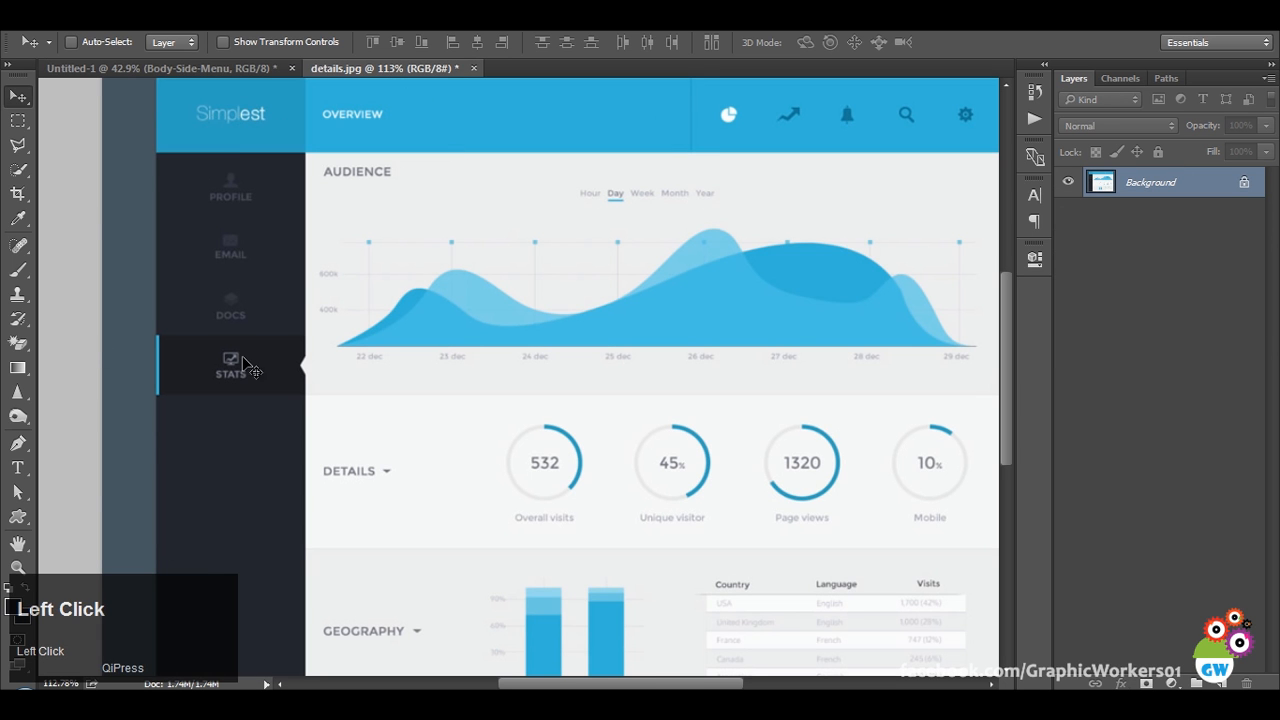
pyautogui.scroll(3, 320, 395)
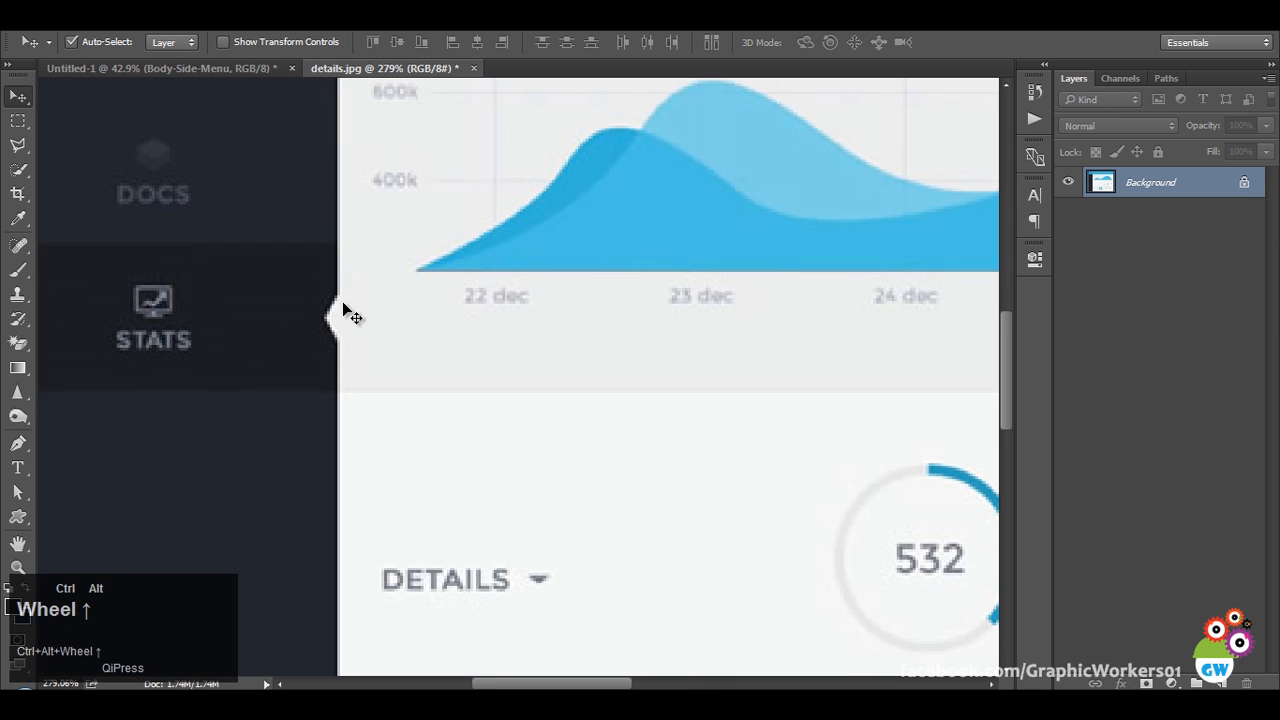
pyautogui.scroll(-3, 340, 350)
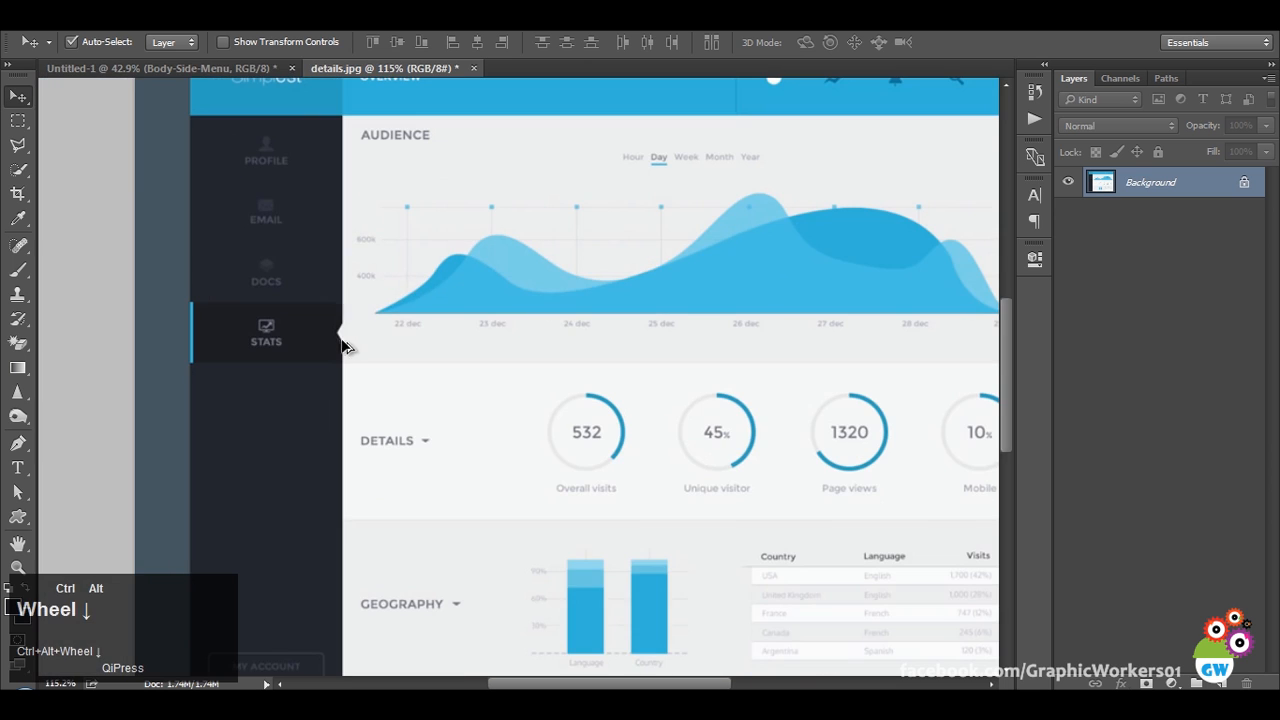
pyautogui.click(262, 68)
pyautogui.scroll(3, 292, 436)
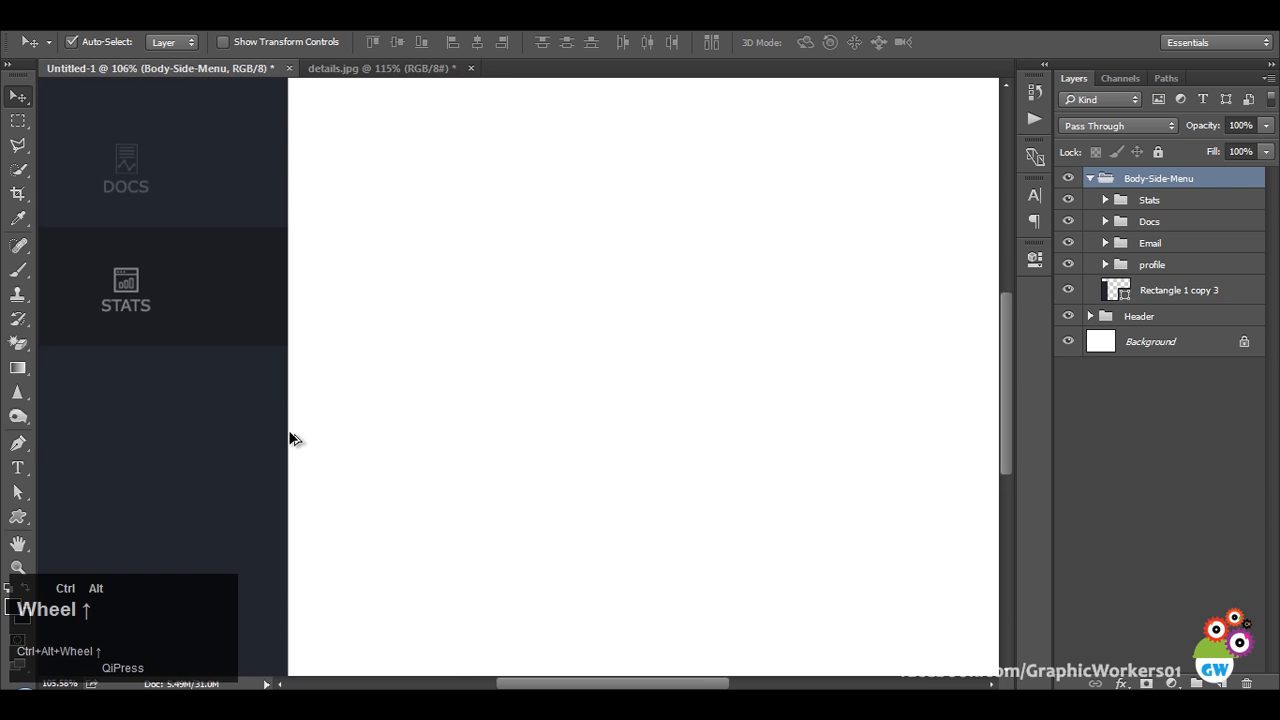
pyautogui.moveTo(351, 349); pyautogui.dragTo(572, 414)
pyautogui.rightClick(22, 515)
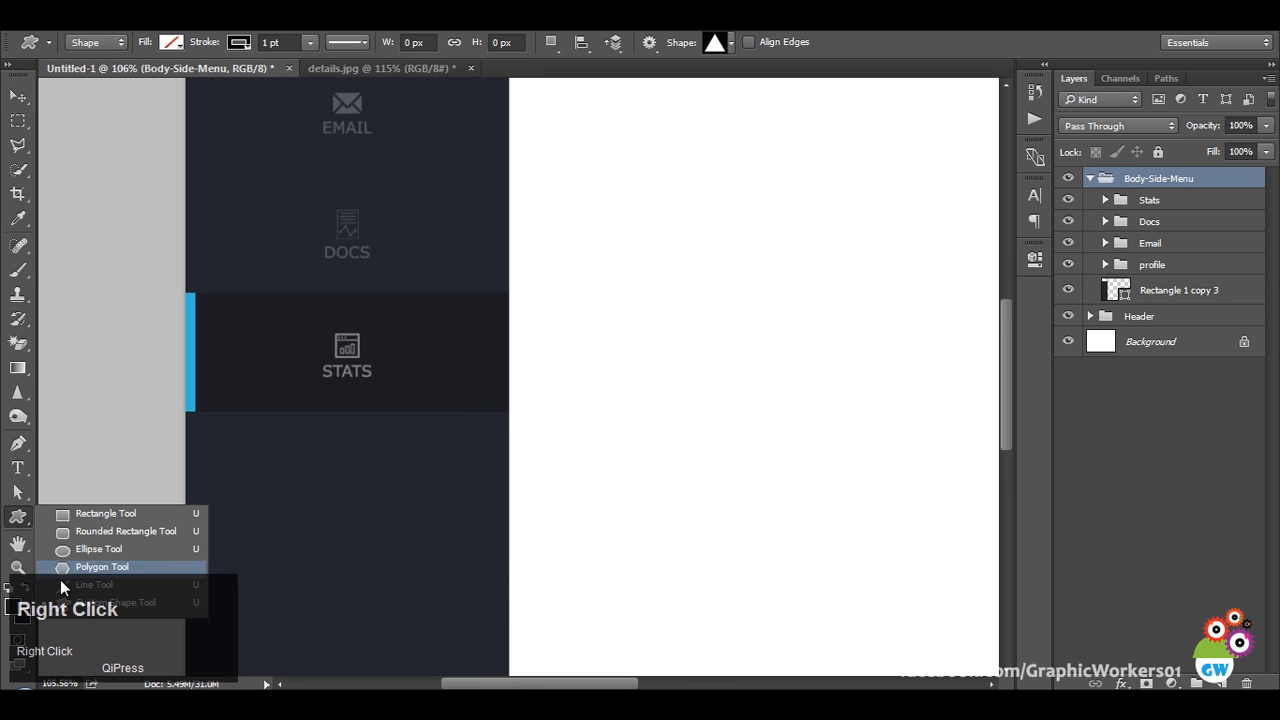
pyautogui.click(79, 585)
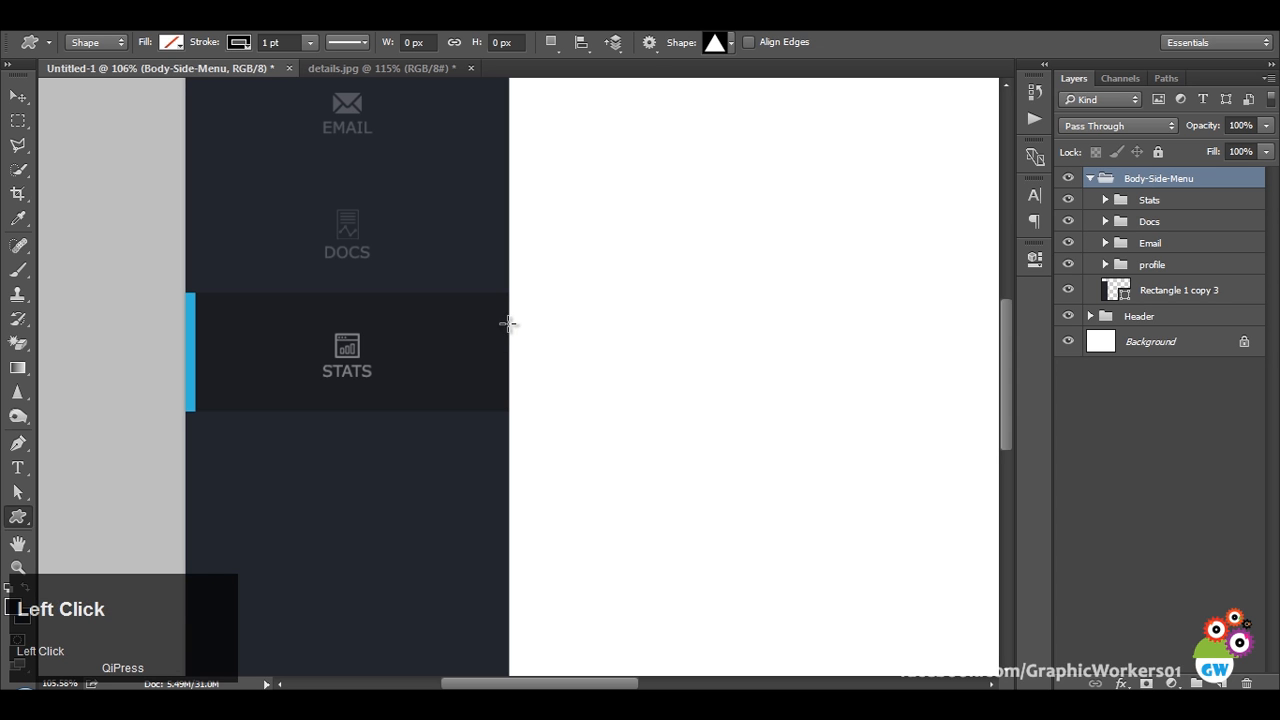
pyautogui.moveTo(509, 323); pyautogui.dragTo(483, 377)
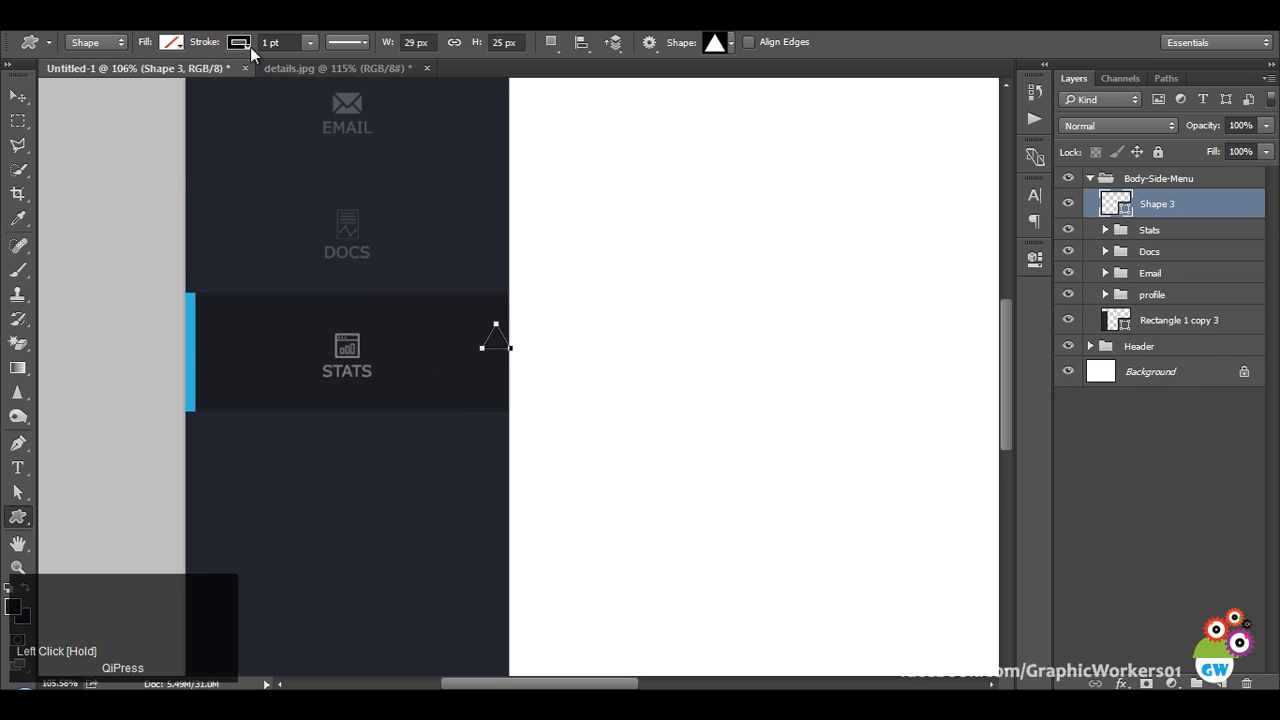
# Remove the triangle's stroke and fill it with a light grey swatch.
pyautogui.click(171, 42)
pyautogui.click(171, 45)
pyautogui.click(171, 45)
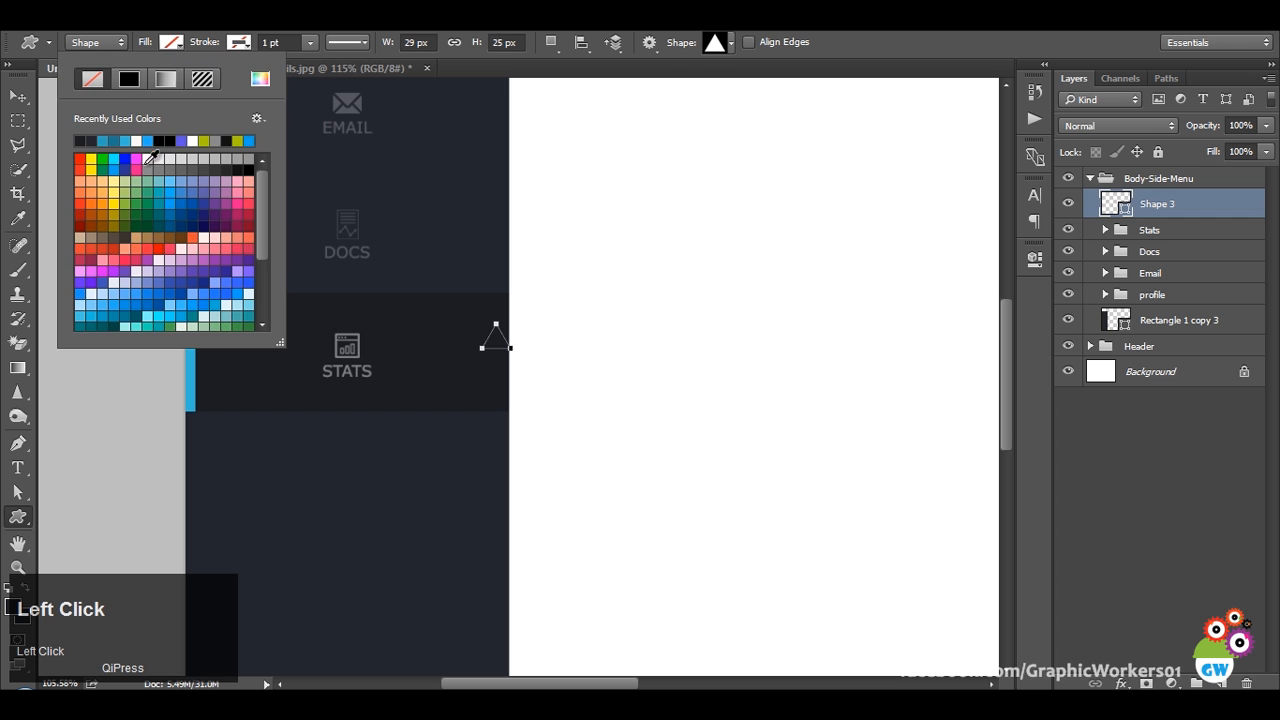
pyautogui.doubleClick(171, 159)
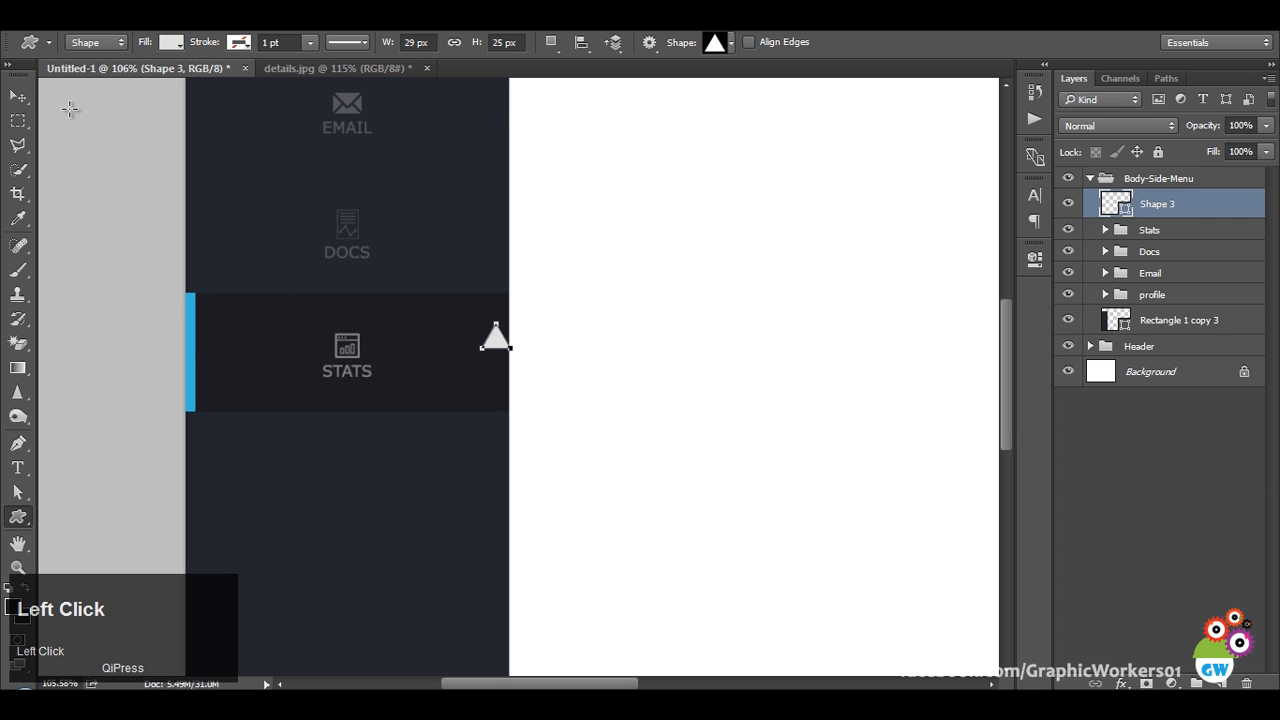
# Rotate the triangle to point left and resize it to about 12 × 29 px, flush with the side menu's right edge.
pyautogui.click(19, 98)
pyautogui.hotkey('ctrl', 't')
pyautogui.moveTo(503, 363); pyautogui.dragTo(540, 332)
pyautogui.press('Return')
pyautogui.moveTo(497, 398); pyautogui.dragTo(500, 417)
pyautogui.hotkey('ctrl', 't')
pyautogui.moveTo(487, 350); pyautogui.dragTo(497, 348)
pyautogui.press('Return')
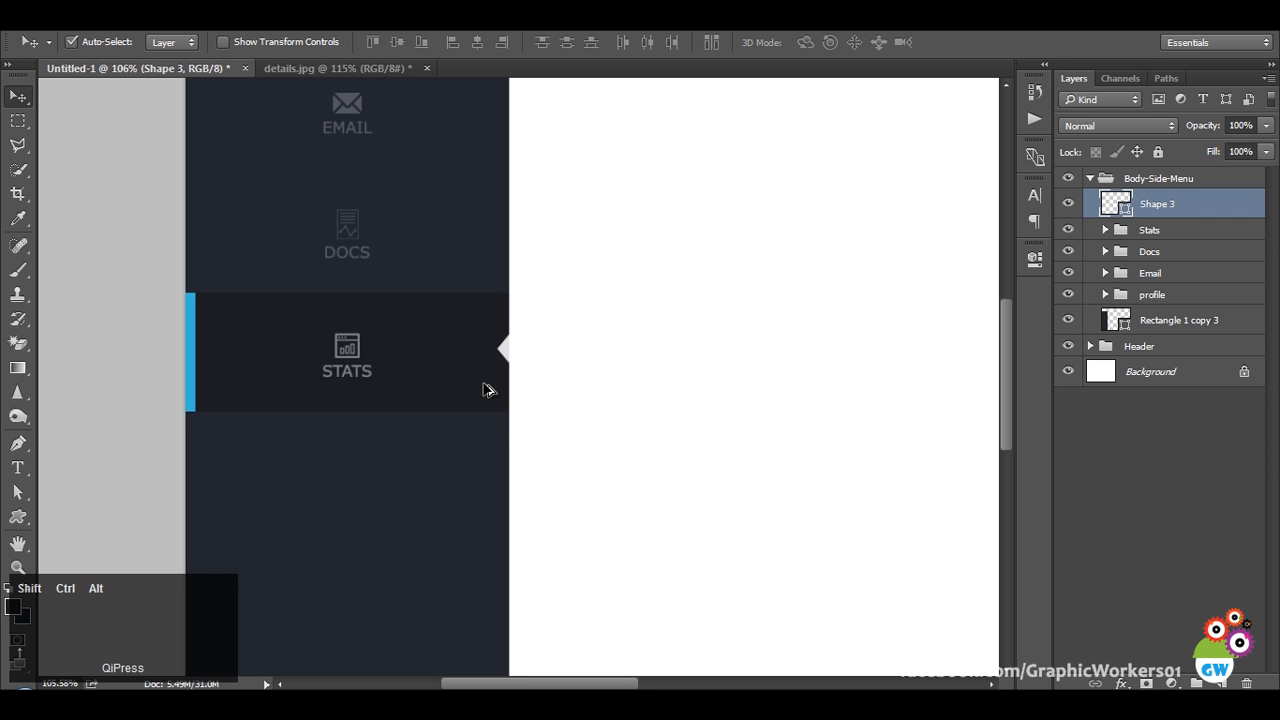
# Centre the triangle vertically on the STATS row's background rectangle.
pyautogui.keyDown('ctrl'); pyautogui.keyDown('alt'); pyautogui.keyDown('shift'); pyautogui.rightClick(486, 386); pyautogui.keyUp('shift'); pyautogui.keyUp('alt'); pyautogui.keyUp('ctrl')
pyautogui.click(391, 48)
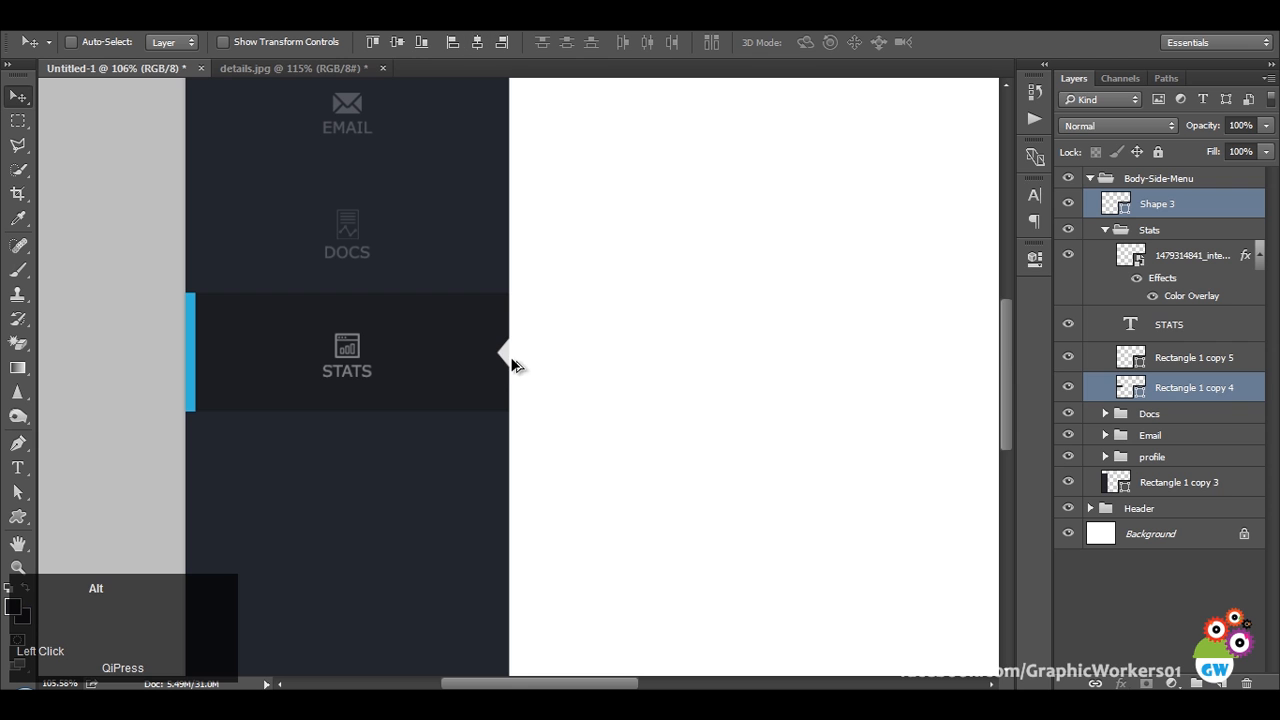
pyautogui.keyDown('alt'); pyautogui.rightClick(507, 357); pyautogui.keyUp('alt')
# Sample the light backgrounds of the AUDIENCE and DETAILS sections in details.jpg as the foreground and background colours.
pyautogui.click(390, 68)
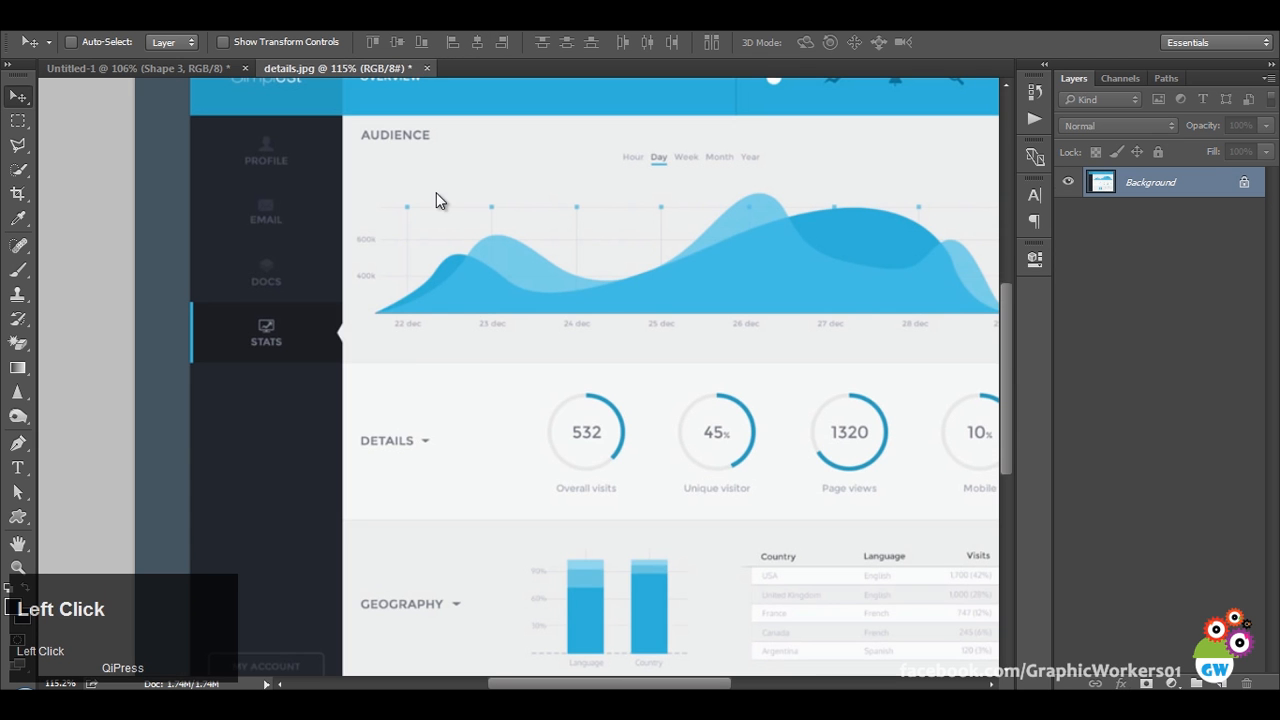
pyautogui.keyDown('ctrl'); pyautogui.keyDown('alt'); pyautogui.scroll(-2, 428, 364); pyautogui.keyUp('alt'); pyautogui.keyUp('ctrl')
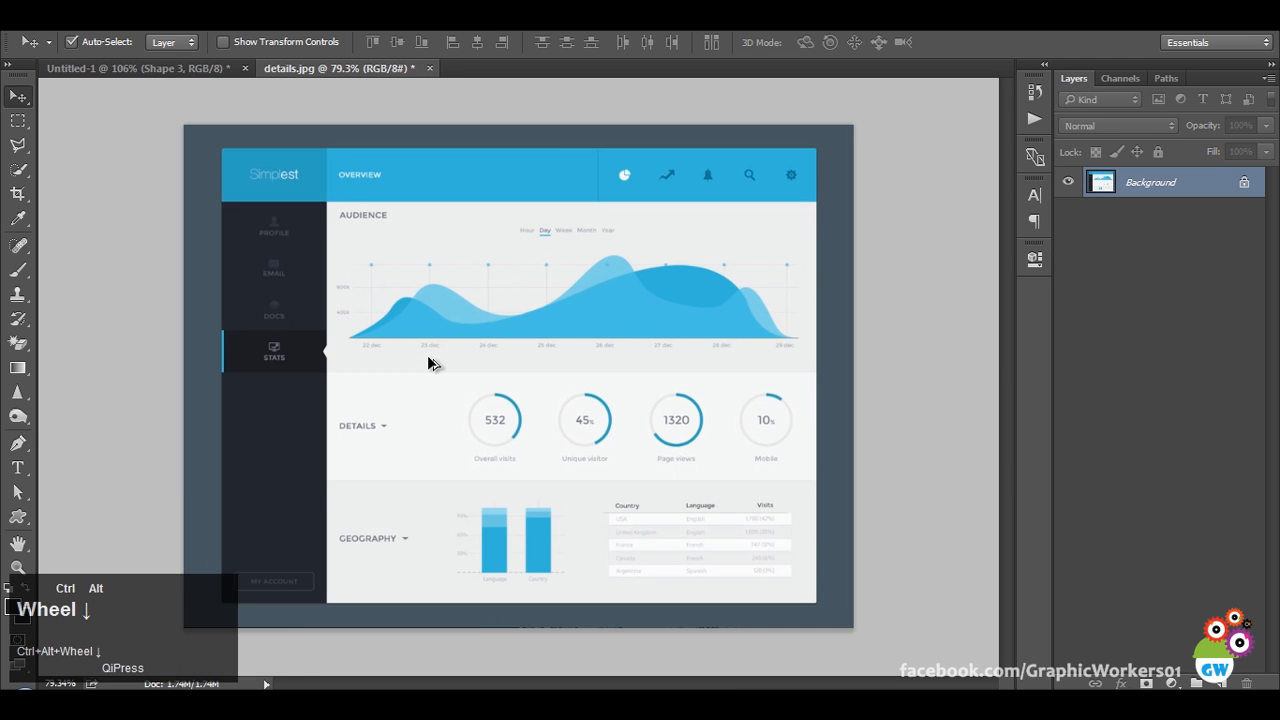
pyautogui.keyDown('ctrl'); pyautogui.keyDown('alt'); pyautogui.scroll(2, 369, 330); pyautogui.keyUp('alt'); pyautogui.keyUp('ctrl')
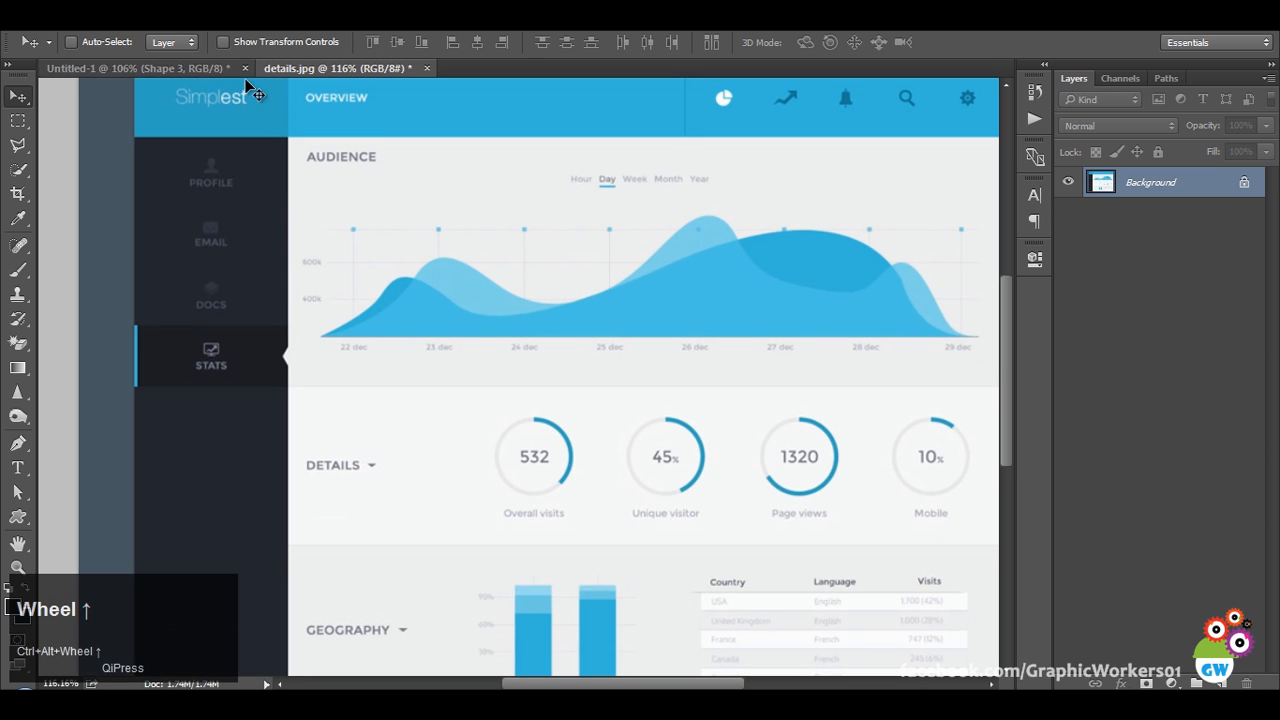
pyautogui.press('b')
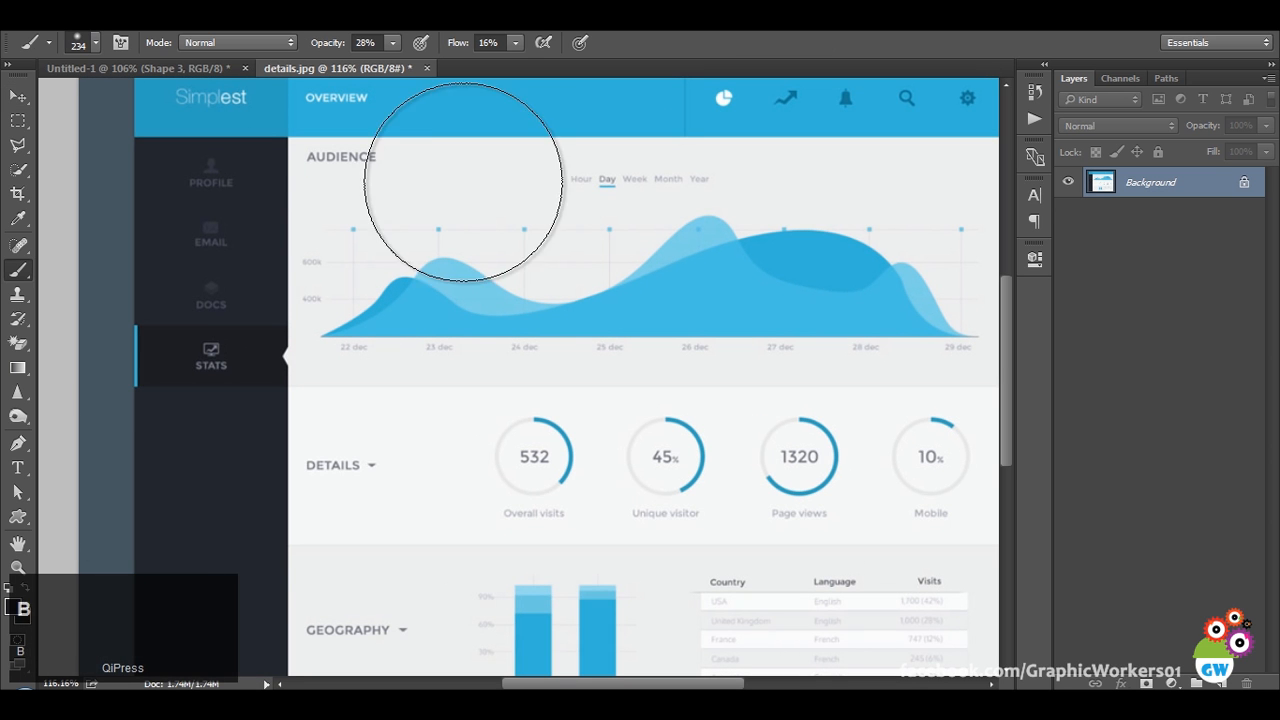
pyautogui.keyDown('alt'); pyautogui.click(420, 302); pyautogui.keyUp('alt')
pyautogui.press('x')
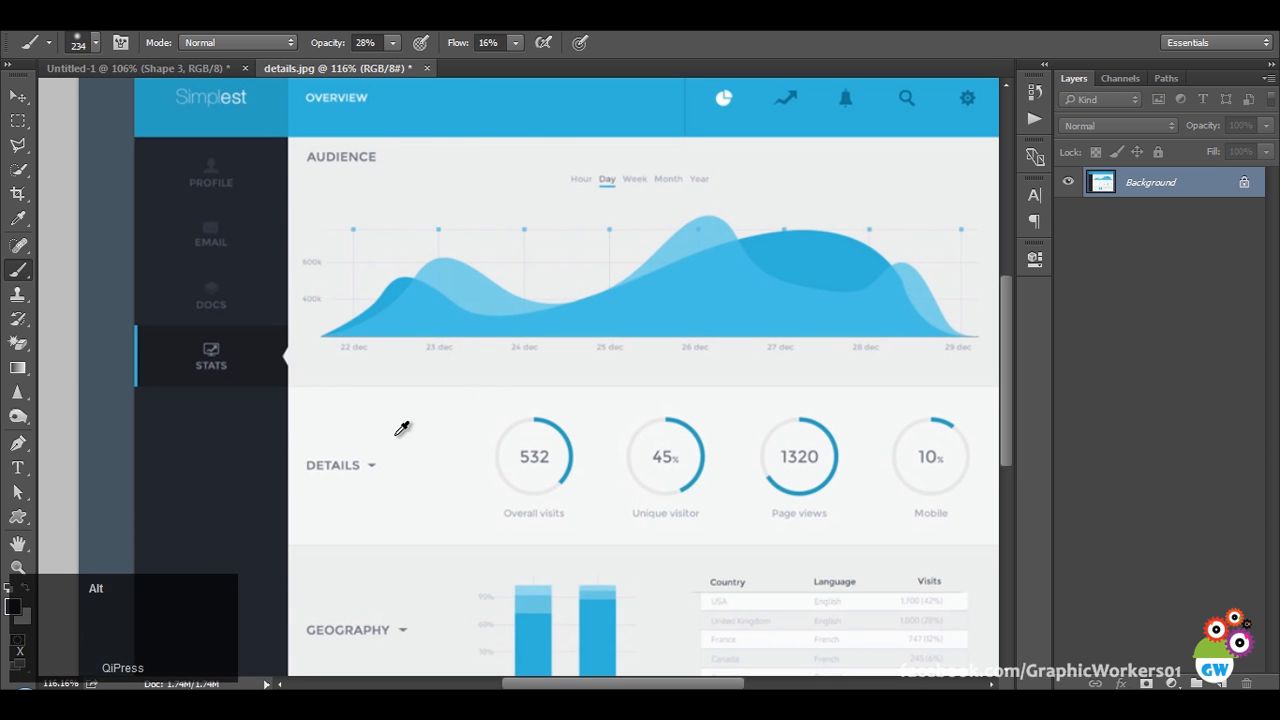
pyautogui.keyDown('alt'); pyautogui.click(391, 420); pyautogui.keyUp('alt')
pyautogui.press('x')
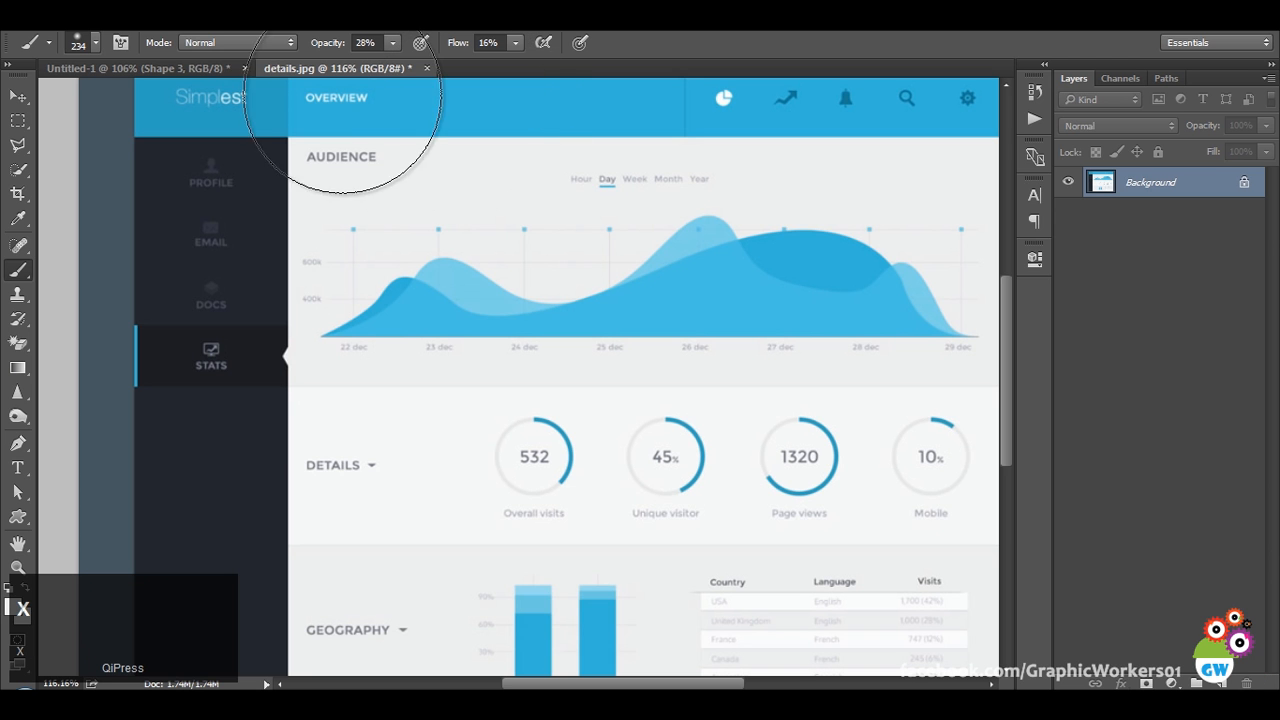
# Recolour the Shape 3 triangle in Untitled-1 with the sampled light grey #edefee.
pyautogui.click(150, 68)
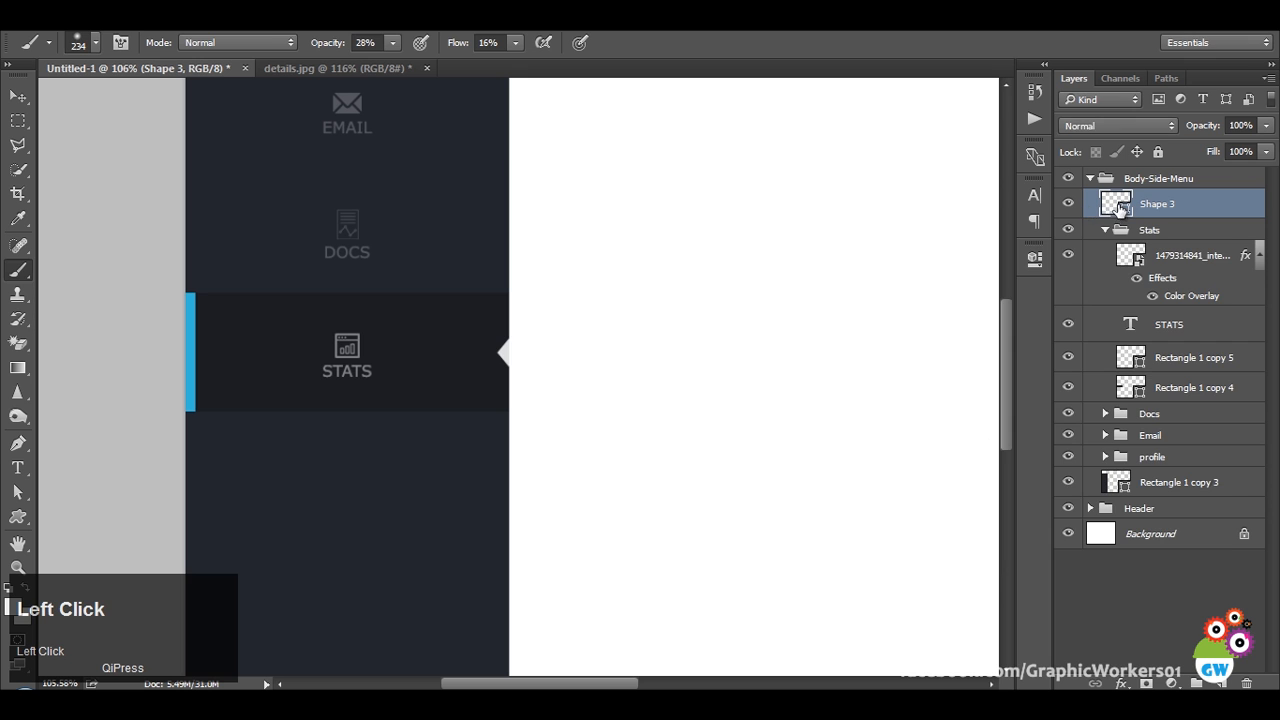
pyautogui.doubleClick(1116, 203)
pyautogui.click(16, 603)
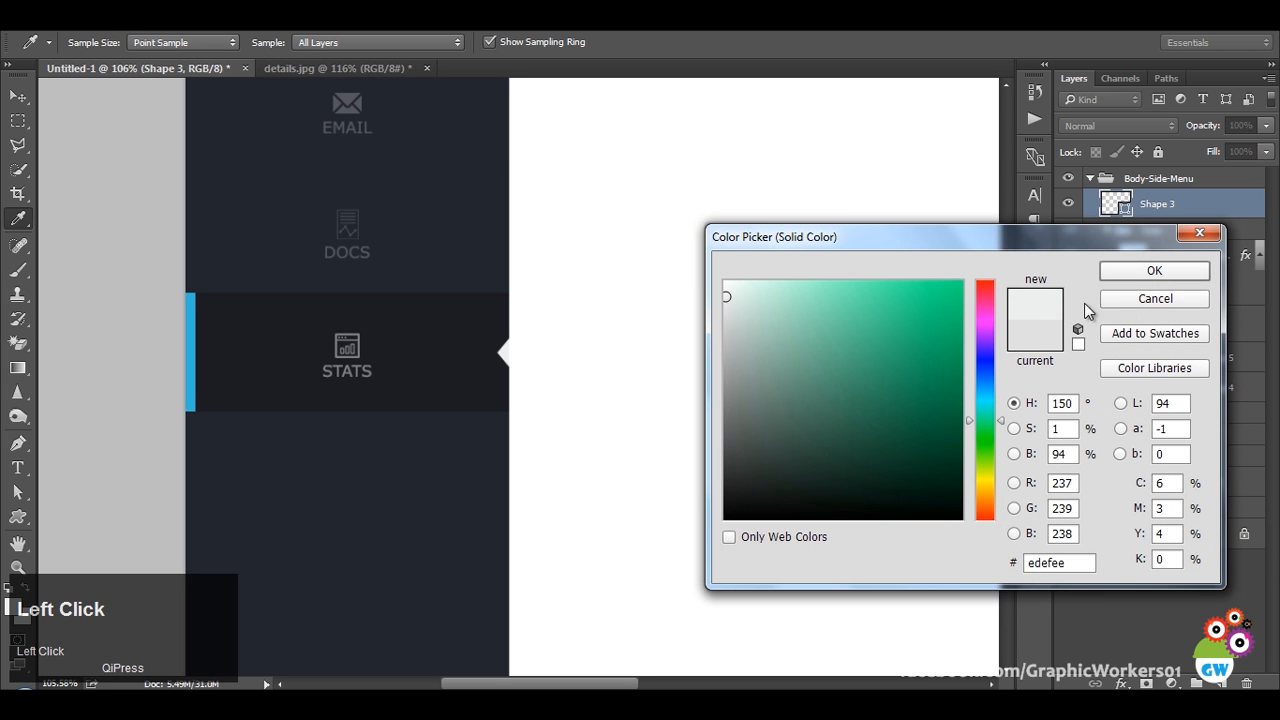
pyautogui.click(1128, 280)
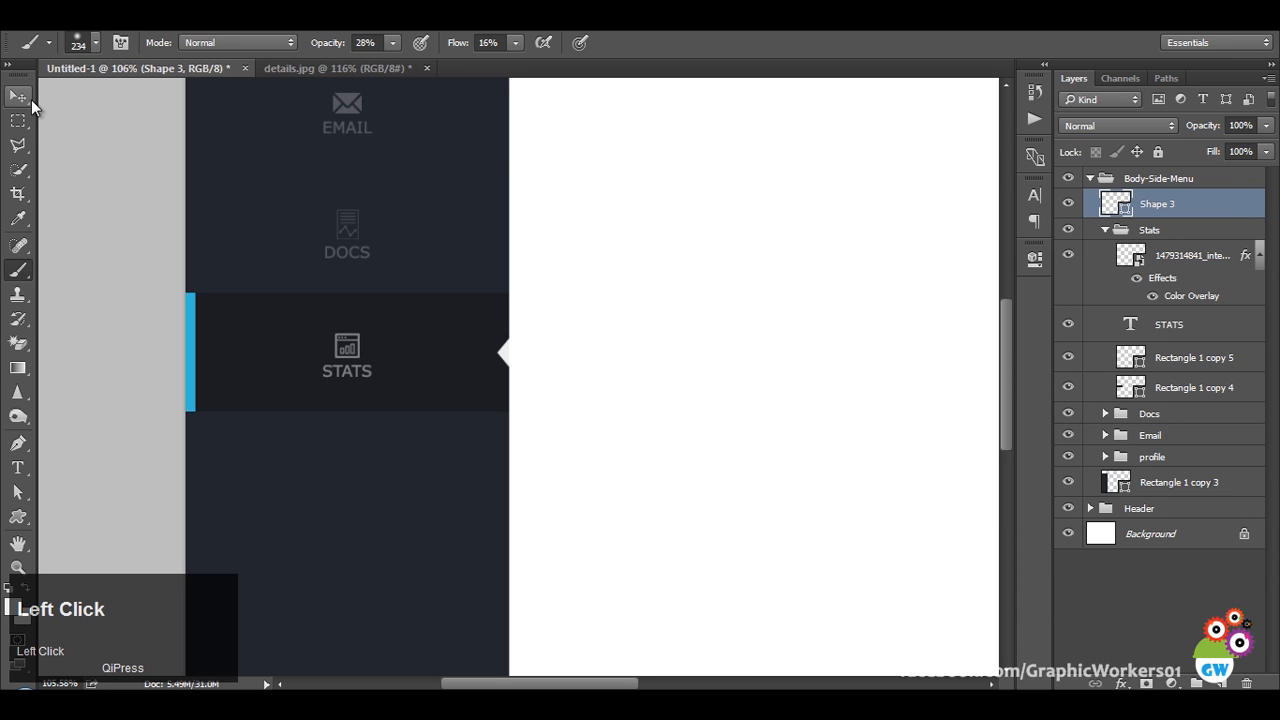
pyautogui.click(18, 96)
pyautogui.scroll(-4, 643, 426)
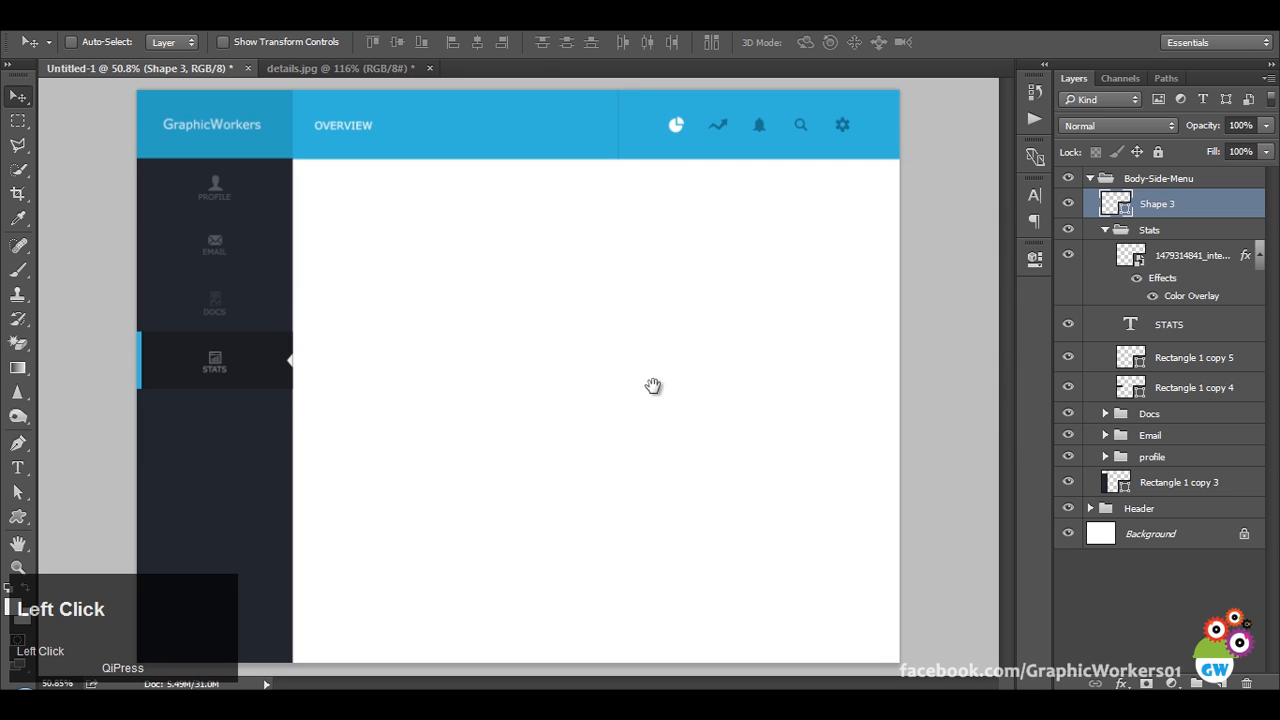
# Collapse the Stats and Body-Side-Menu layer groups.
pyautogui.press('space')
pyautogui.click(17, 518)
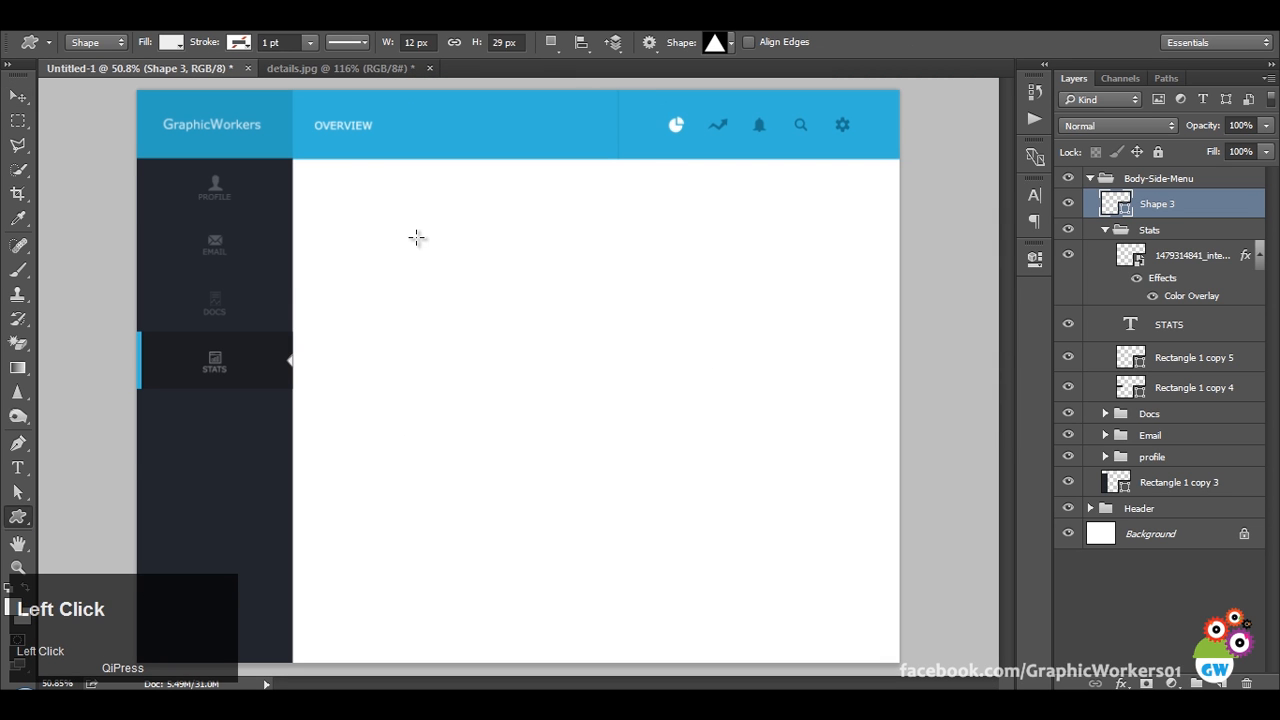
pyautogui.click(1106, 231)
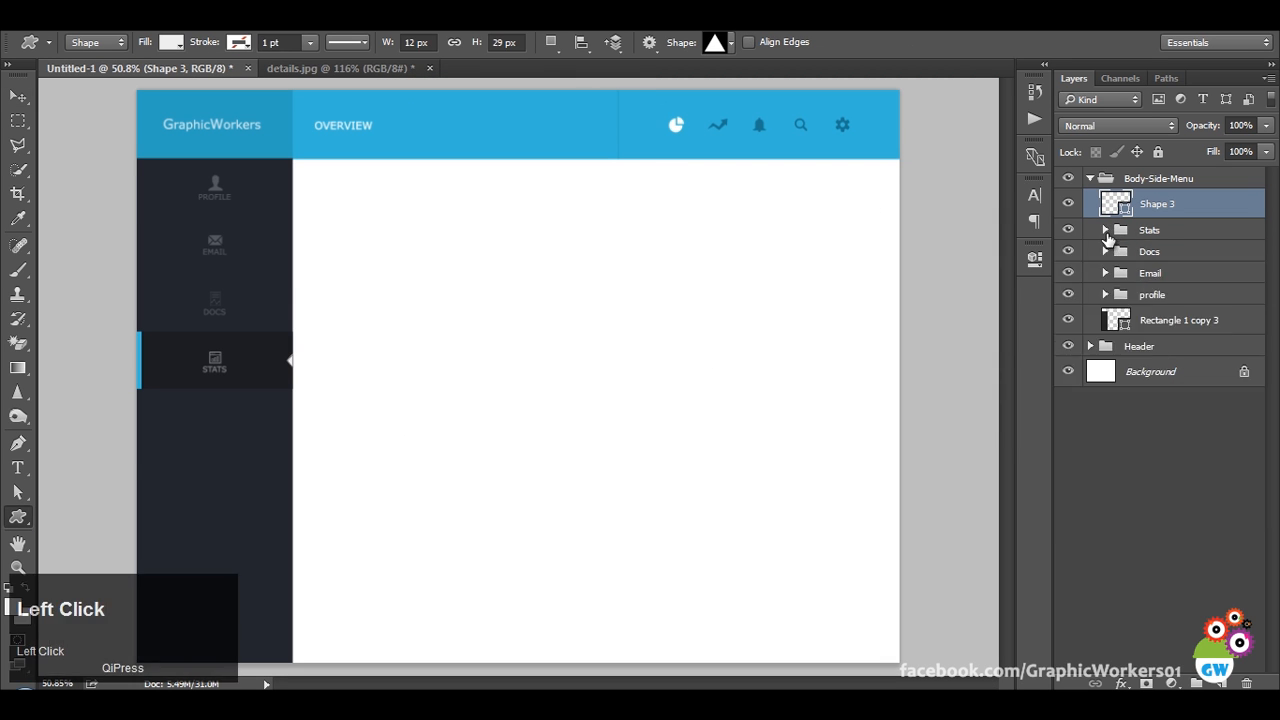
pyautogui.moveTo(1126, 207)
pyautogui.mouseDown()
pyautogui.moveTo(1139, 163)
pyautogui.moveTo(1138, 198)
pyautogui.mouseUp()
pyautogui.click(1090, 179)
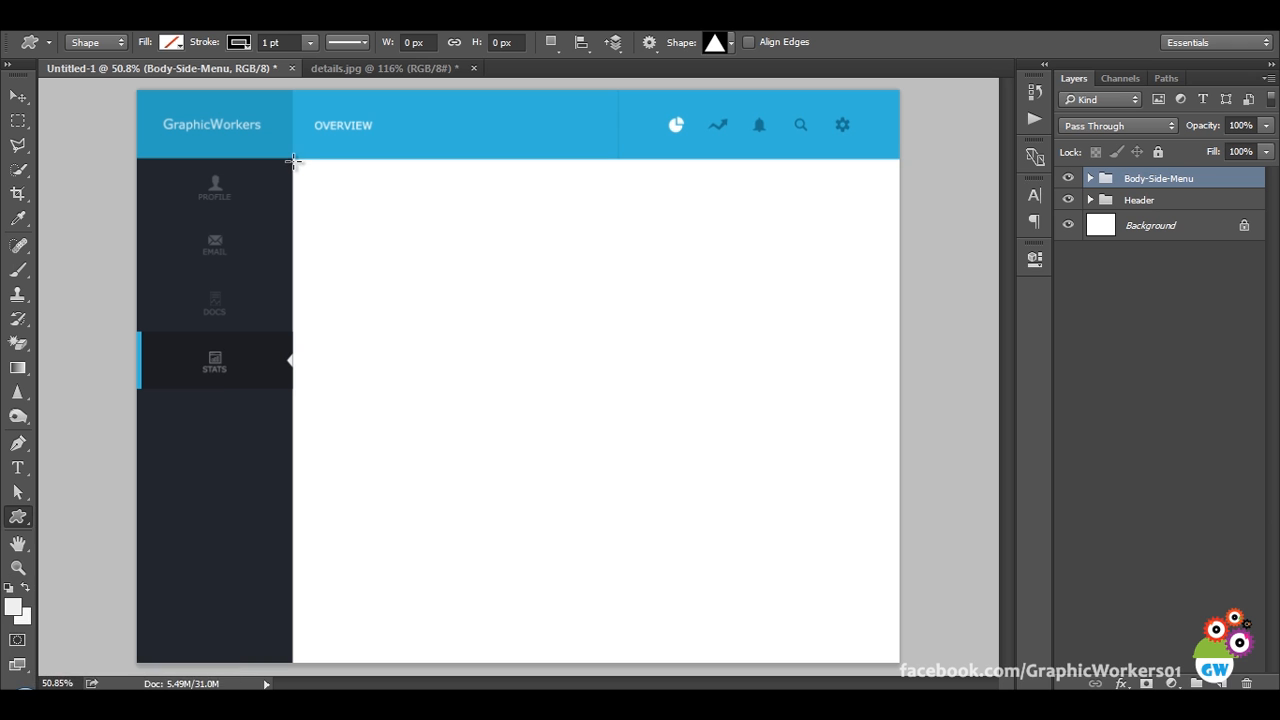
# Draw a rectangle about 1276 × 466 px directly below the header, from the side menu to the canvas's right edge.
pyautogui.moveTo(292, 159); pyautogui.dragTo(582, 347)
pyautogui.hotkey('ctrl', 'z')
pyautogui.rightClick(18, 517)
pyautogui.click(82, 516)
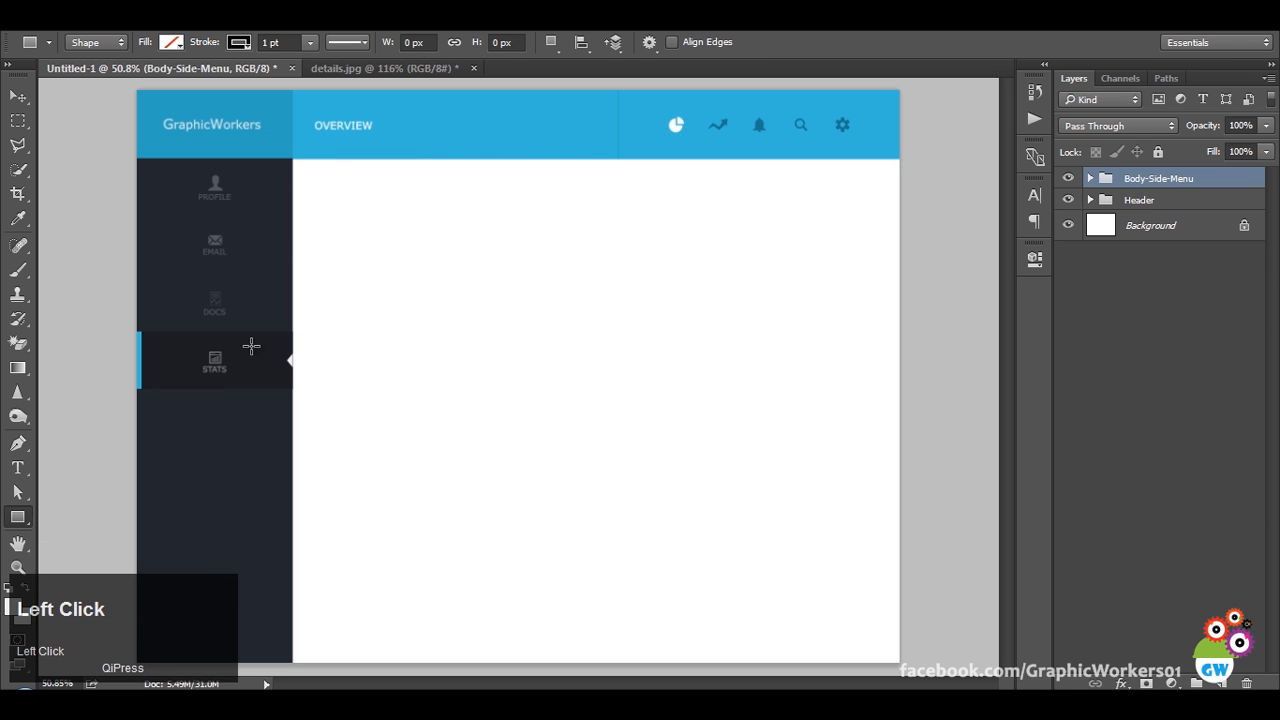
pyautogui.moveTo(292, 159); pyautogui.dragTo(899, 380)
# Remove the stroke from Rectangle 2 and fill it with the most recently used light grey.
pyautogui.click(803, 362)
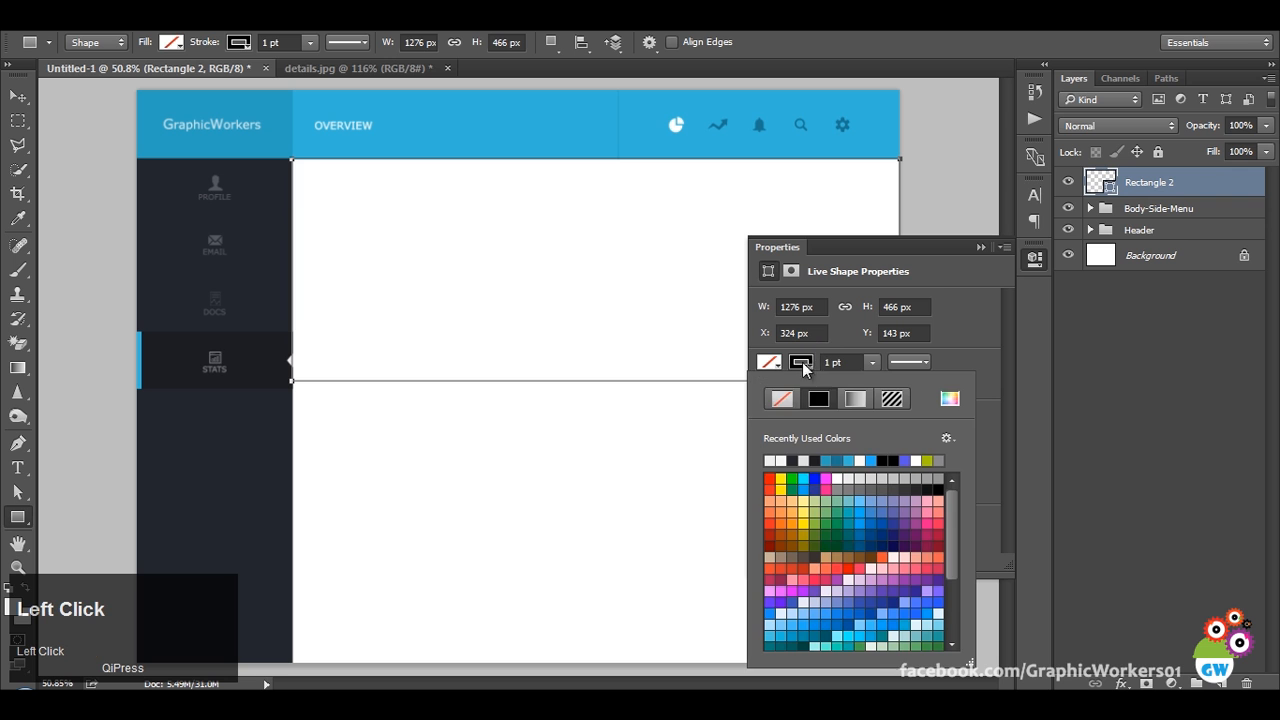
pyautogui.click(781, 404)
pyautogui.click(775, 364)
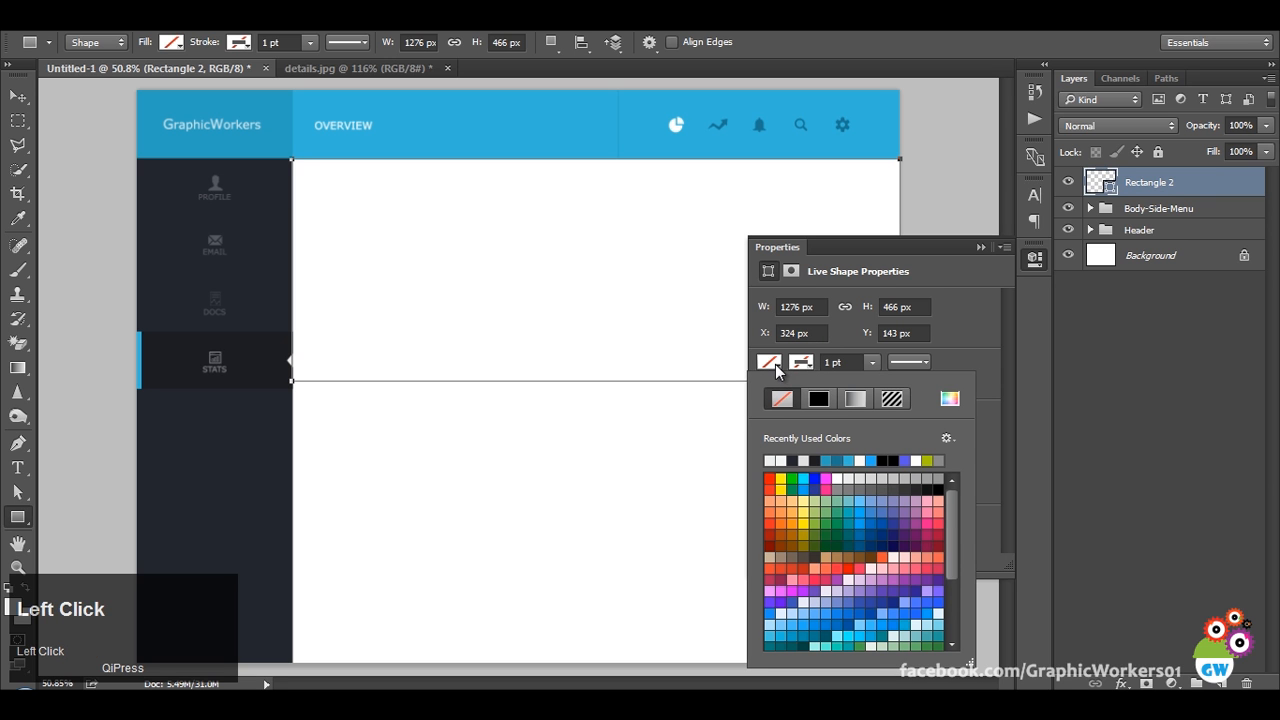
pyautogui.click(770, 460)
pyautogui.click(937, 324)
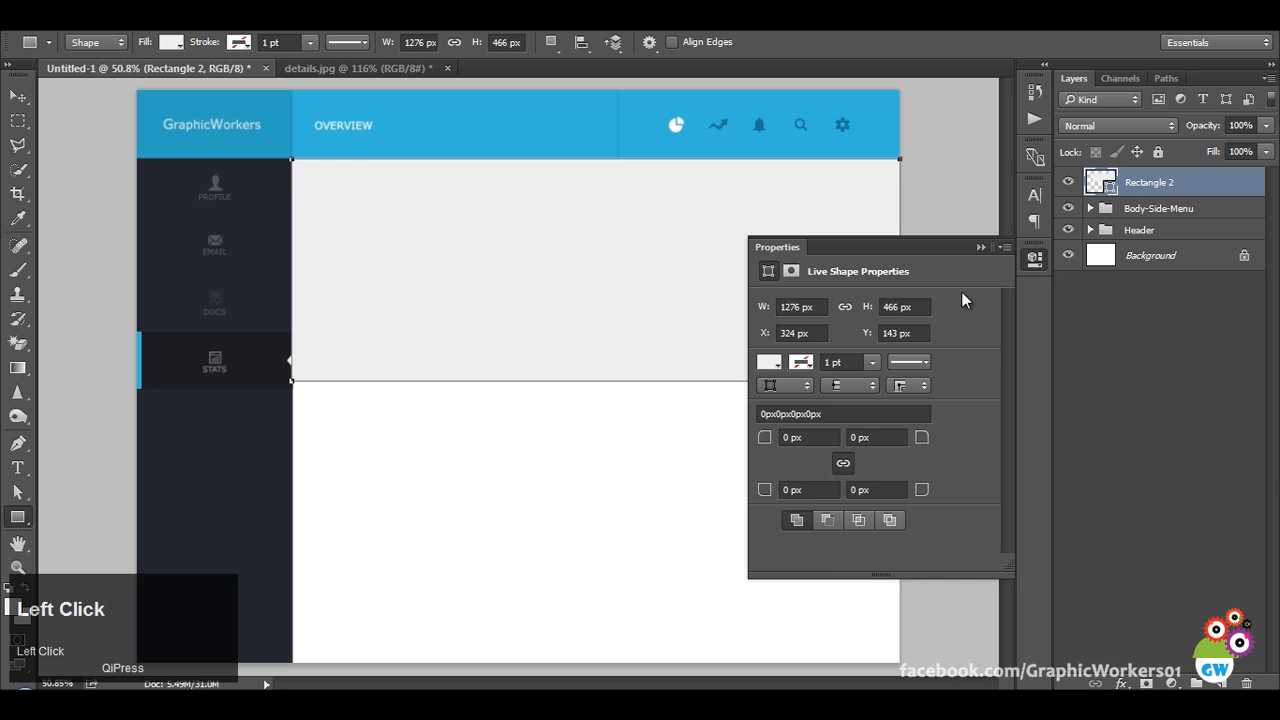
pyautogui.click(979, 247)
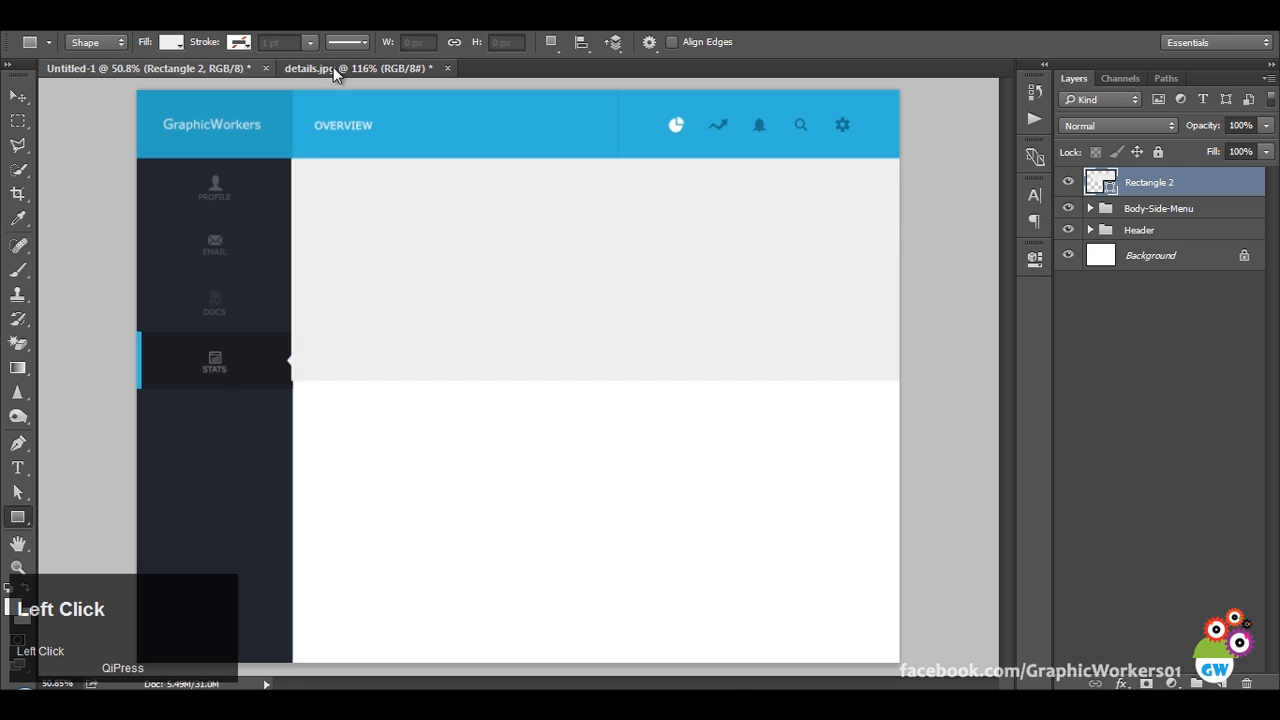
pyautogui.click(334, 66)
pyautogui.click(165, 68)
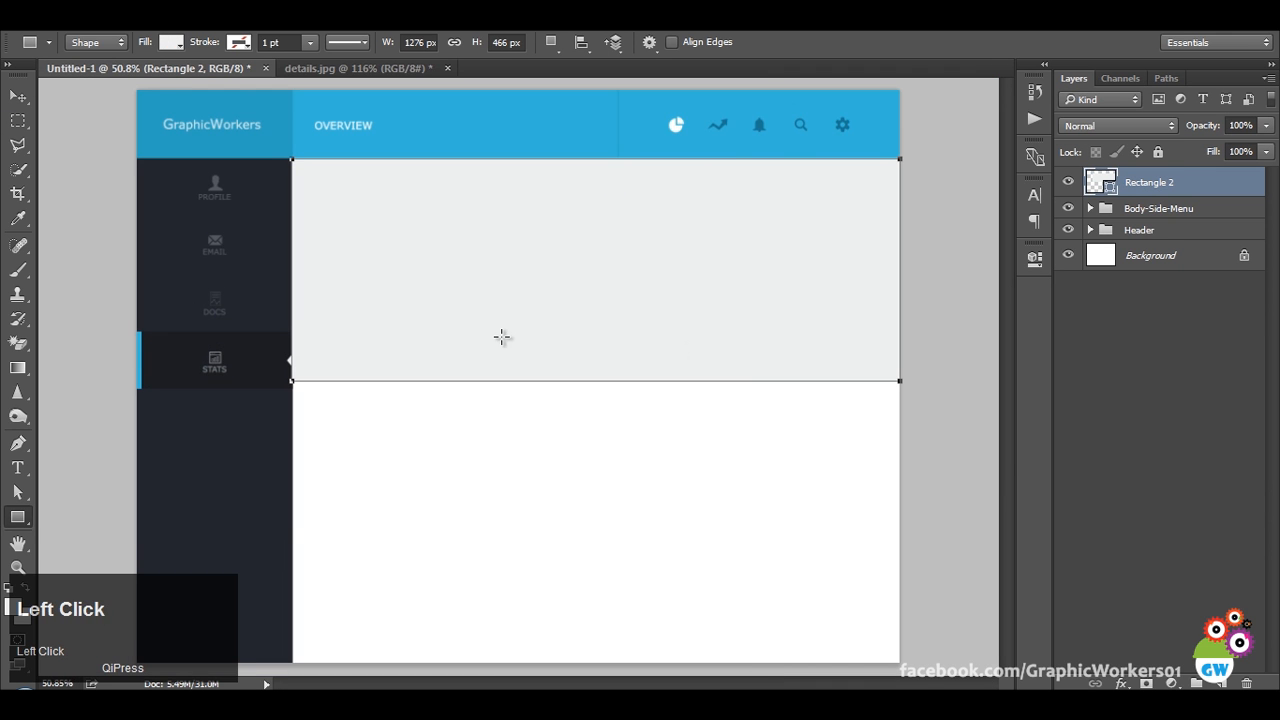
# Nudge Rectangle 2 to the right by 3 px so its left edge meets the side menu's edge.
pyautogui.scroll(2, 527, 340)
pyautogui.scroll(-1, 742, 345)
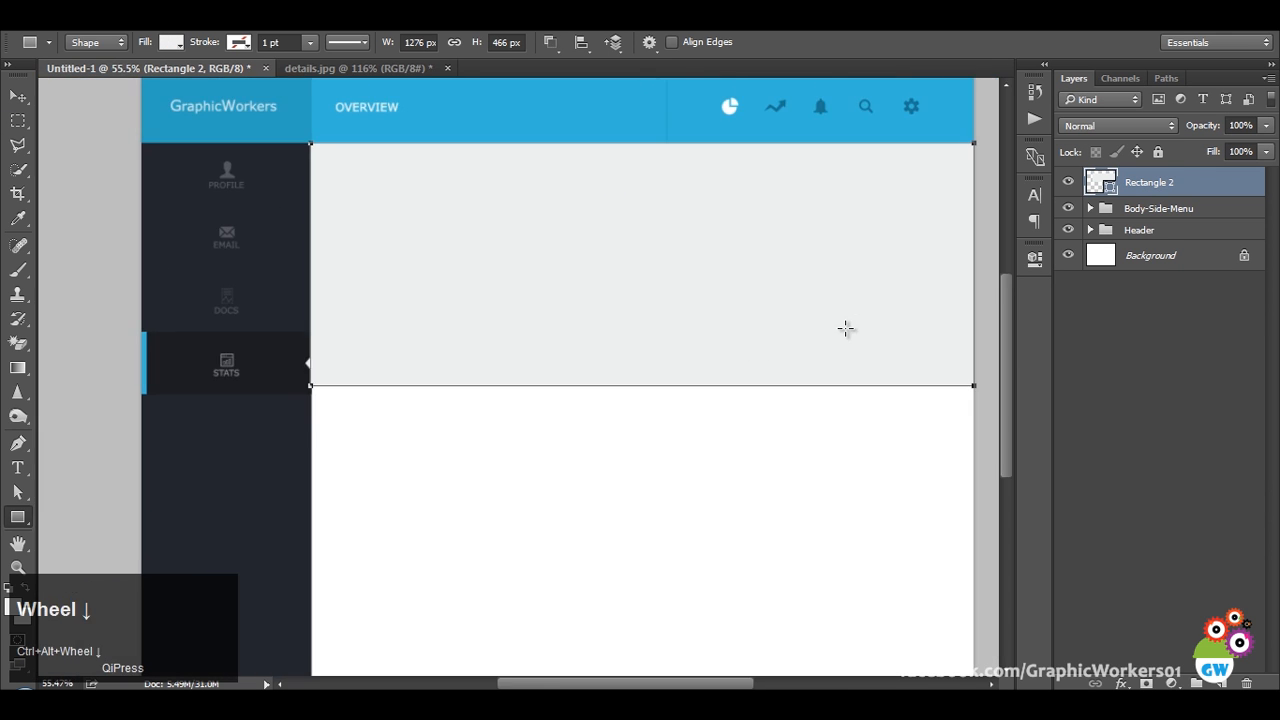
pyautogui.click(17, 97)
pyautogui.scroll(5, 320, 214)
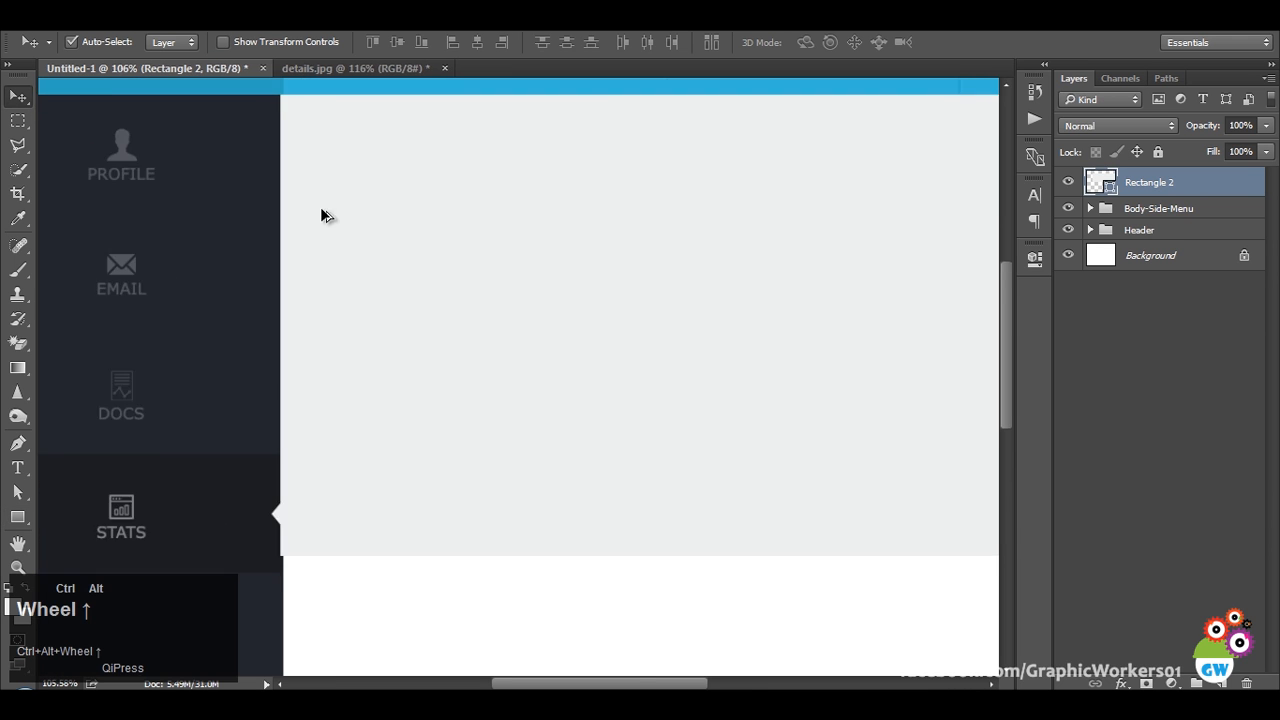
pyautogui.press('Right')
pyautogui.press('Right')
pyautogui.press('Right')
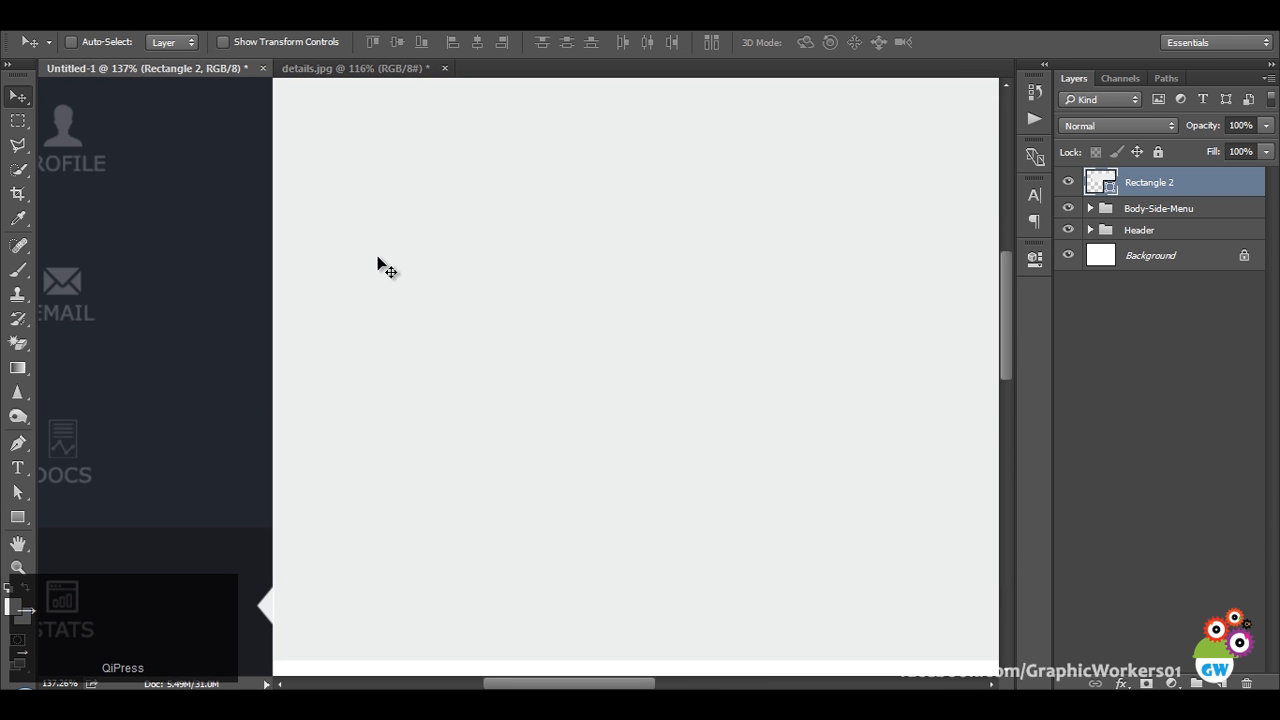
# Trim Rectangle 2's right side to line up with the canvas's right edge.
pyautogui.moveTo(716, 307); pyautogui.dragTo(177, 354)
pyautogui.moveTo(925, 370); pyautogui.dragTo(497, 386)
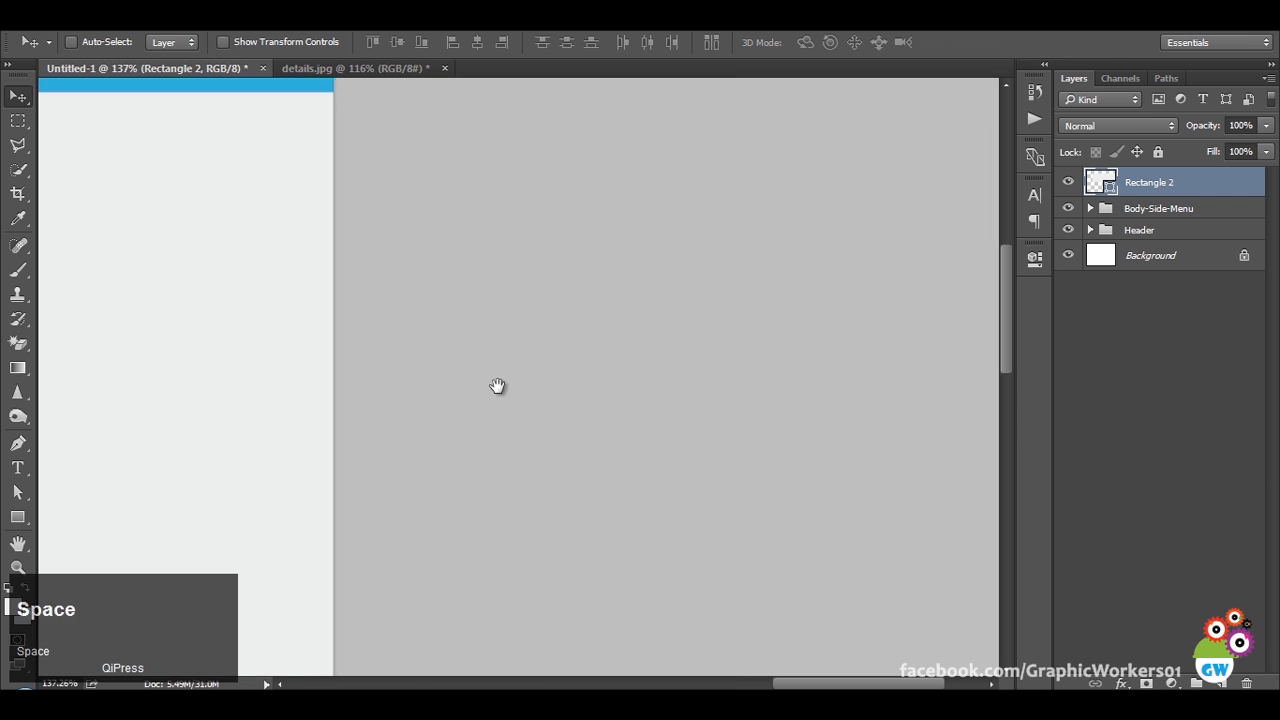
pyautogui.hotkey('ctrl', 't')
pyautogui.moveTo(335, 395); pyautogui.dragTo(333, 395)
pyautogui.press('Return')
# Extend Rectangle 2 downward until its bottom edge lines up with the bottom of the STATS menu item.
pyautogui.moveTo(231, 364); pyautogui.dragTo(580, 300)
pyautogui.moveTo(150, 409); pyautogui.dragTo(320, 329)
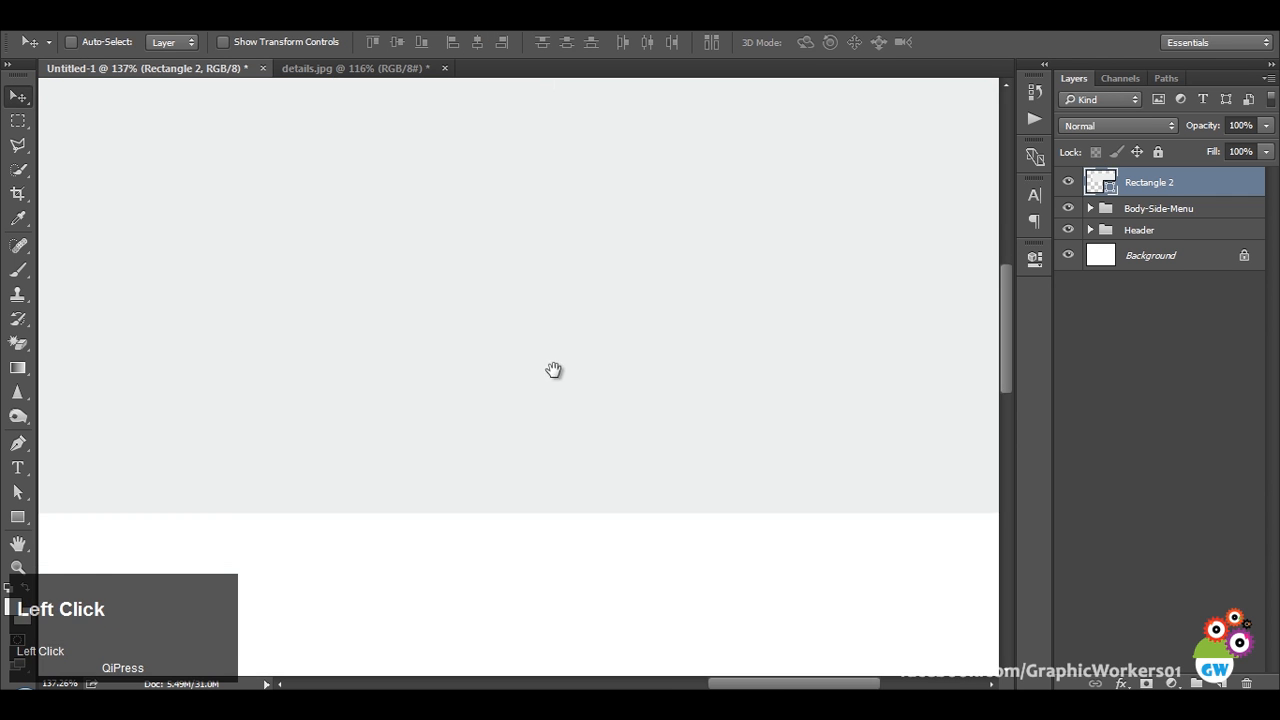
pyautogui.hotkey('ctrl', 't')
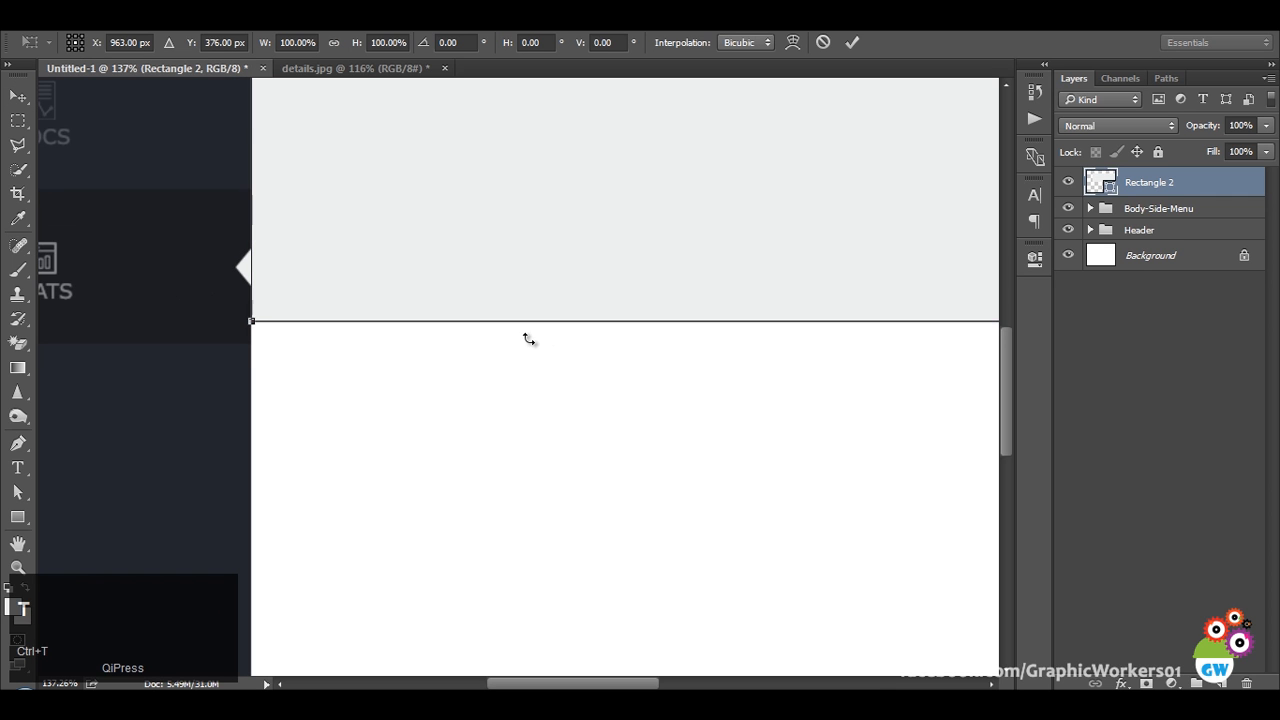
pyautogui.moveTo(550, 322); pyautogui.dragTo(551, 344)
pyautogui.press('Return')
# Compare the side menu spacing and AUDIENCE panel proportions with details.jpg.
pyautogui.scroll(-5, 549, 360)
pyautogui.scroll(1, 512, 372)
pyautogui.scroll(1, 512, 378)
pyautogui.click(323, 72)
pyautogui.scroll(-1, 407, 287)
pyautogui.scroll(-2, 405, 286)
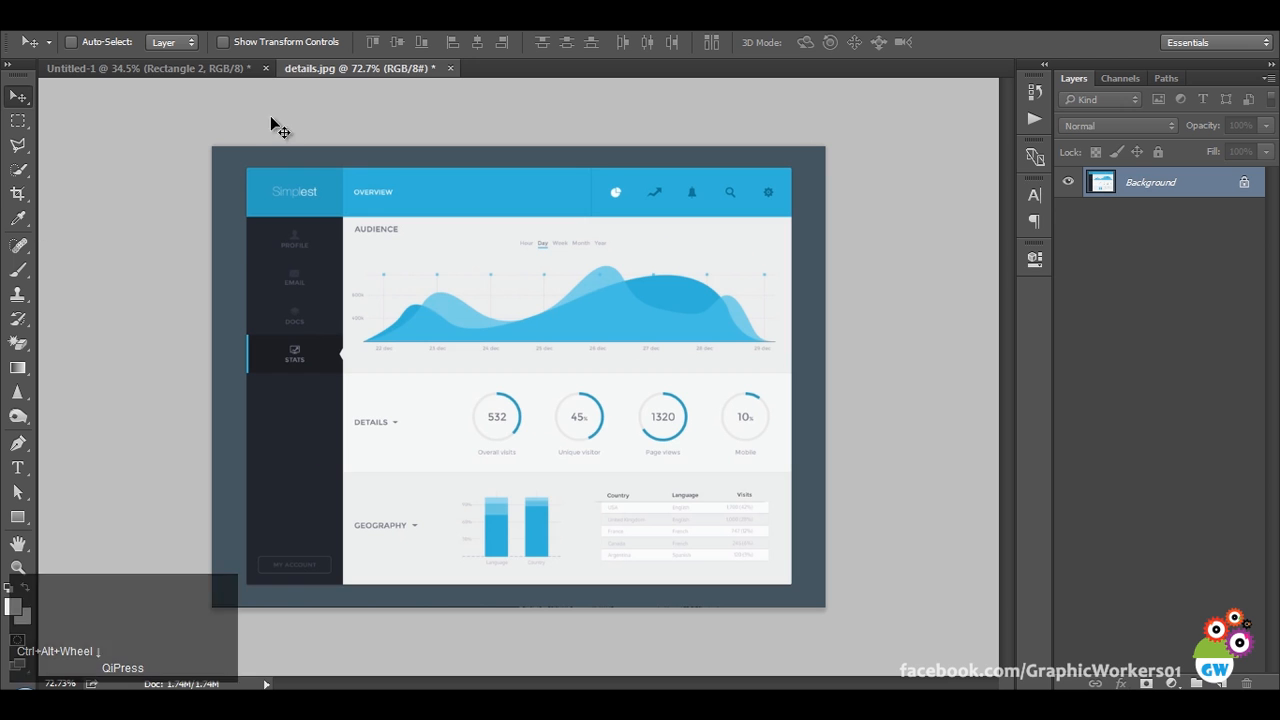
pyautogui.click(208, 71)
# Move the Docs group up in the side menu, closer to the EMAIL item.
pyautogui.scroll(2, 282, 291)
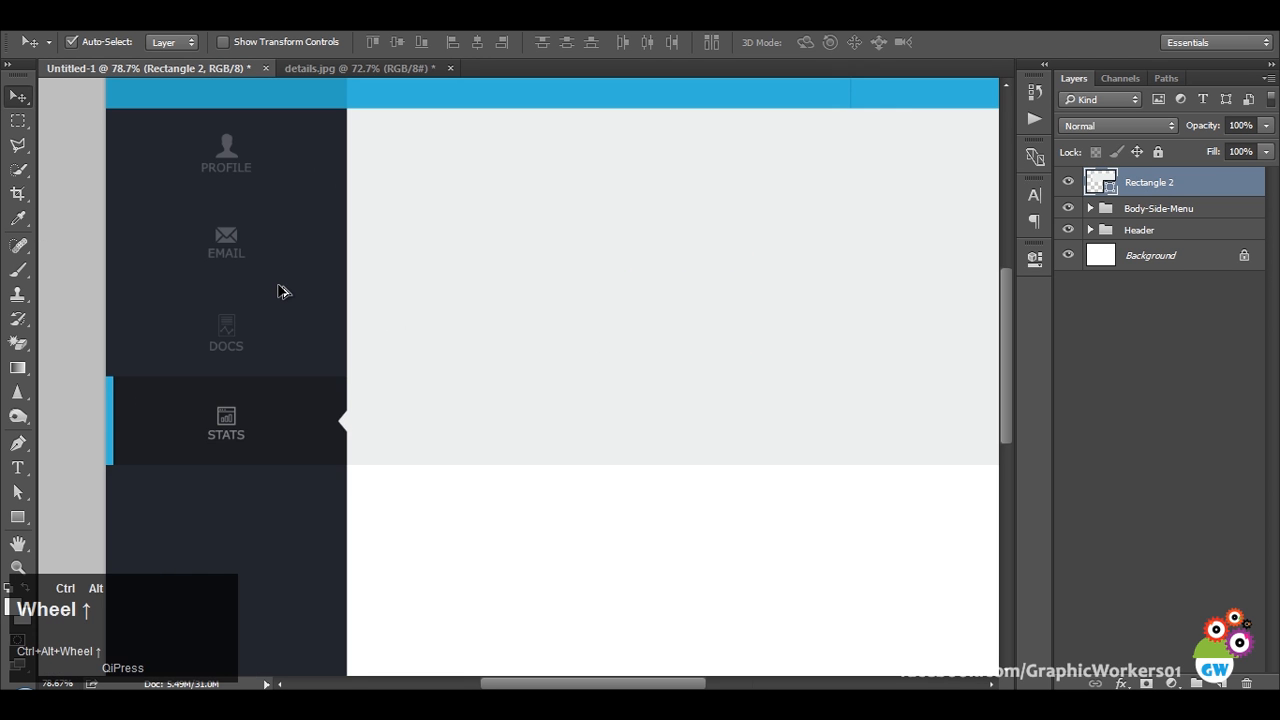
pyautogui.scroll(1, 263, 246)
pyautogui.moveTo(311, 234); pyautogui.dragTo(409, 346)
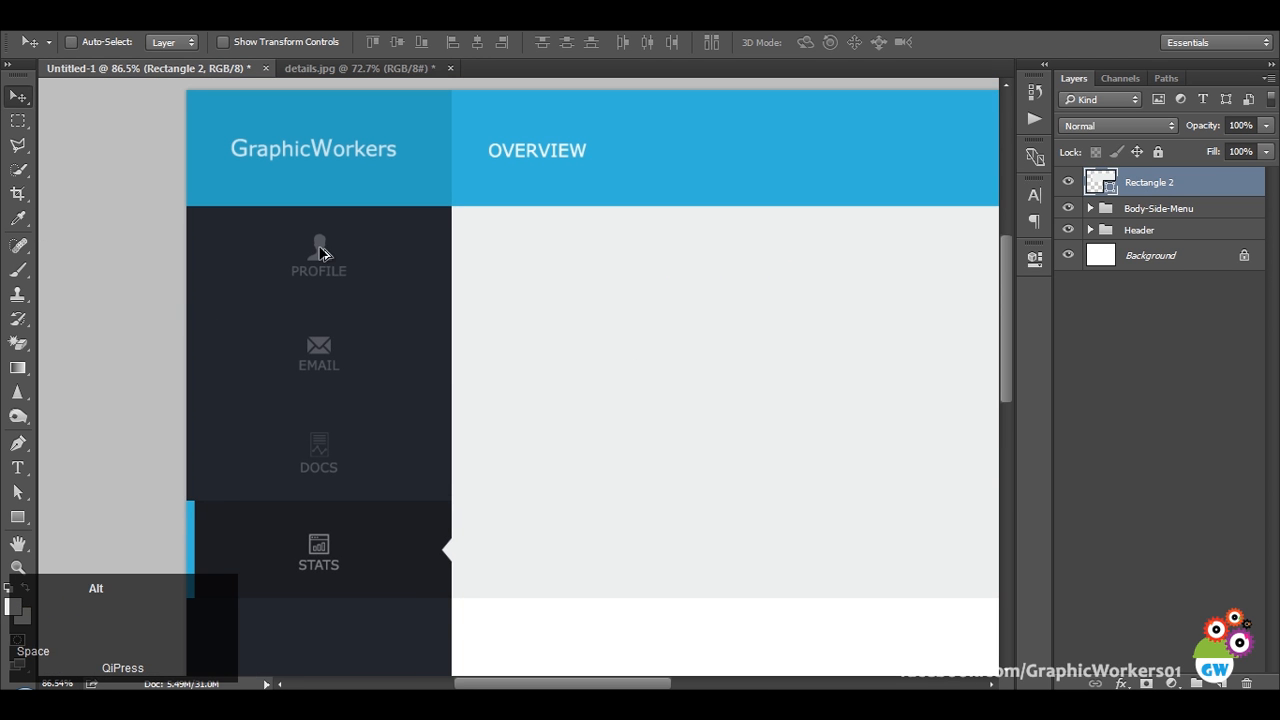
pyautogui.keyDown('alt'); pyautogui.rightClick(322, 270); pyautogui.keyUp('alt')
pyautogui.click(1105, 324)
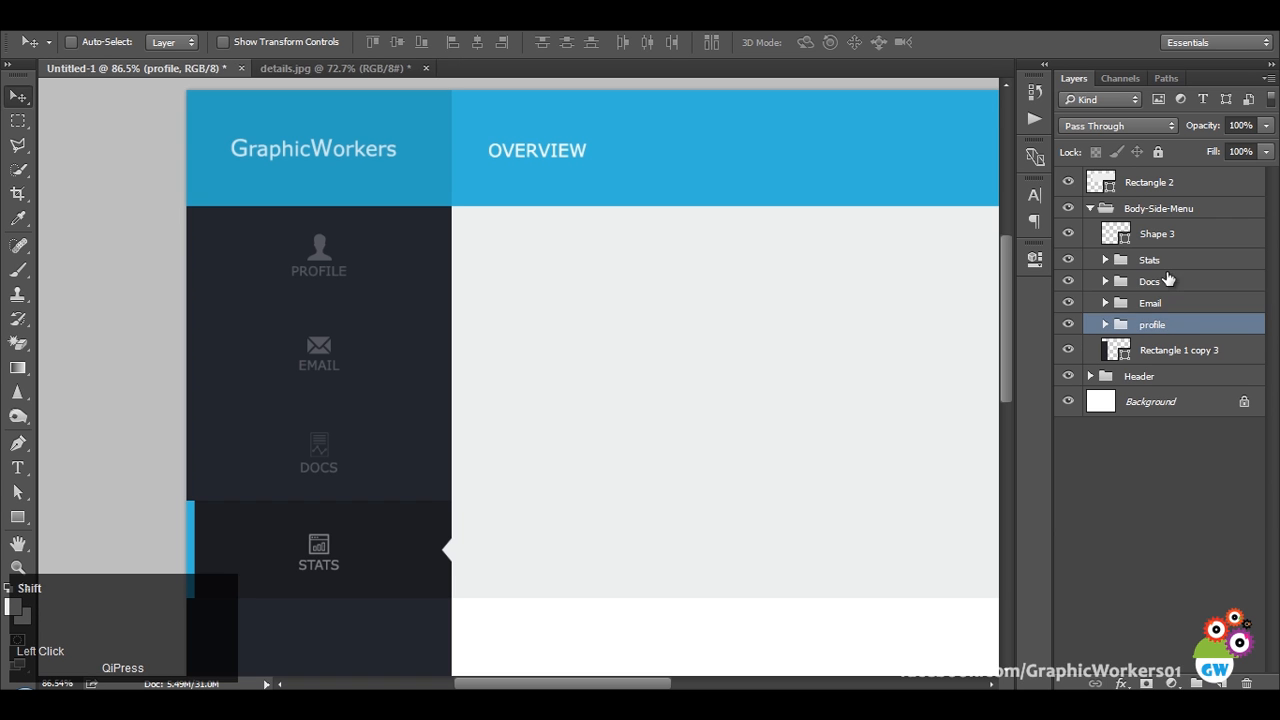
pyautogui.keyDown('shift'); pyautogui.click(1150, 260); pyautogui.keyUp('shift')
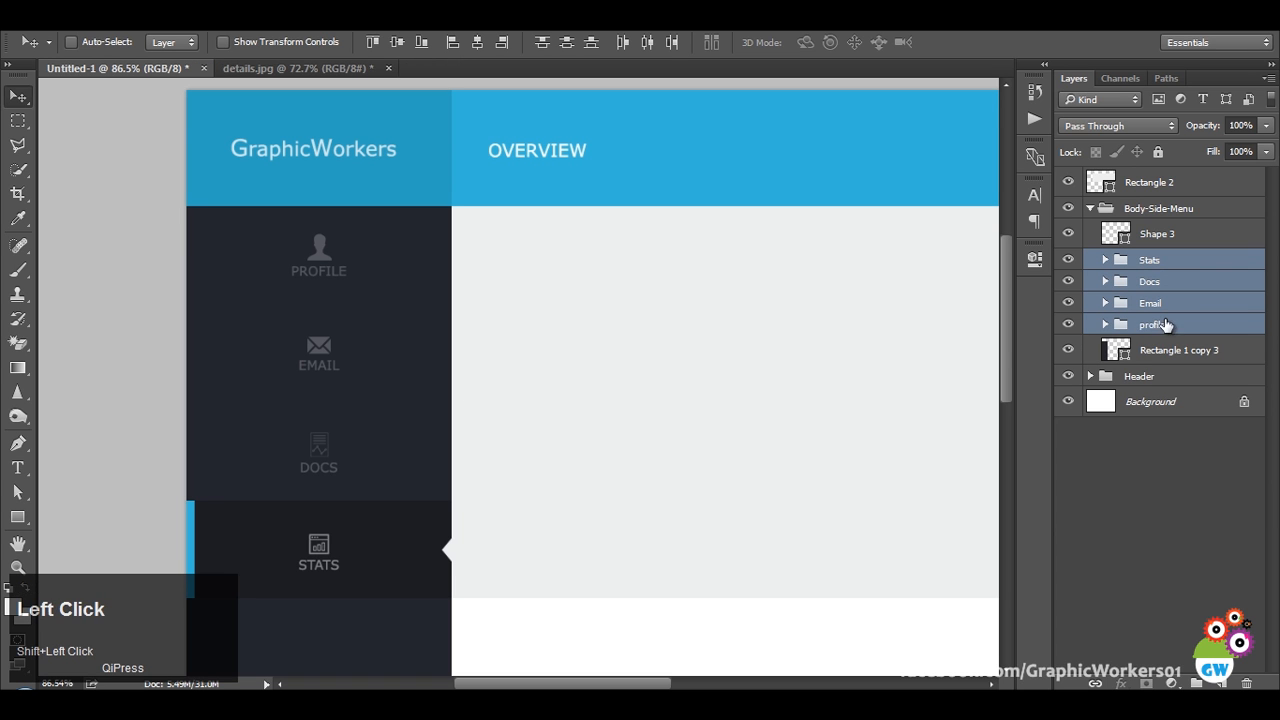
pyautogui.click(1155, 262)
pyautogui.click(1150, 283)
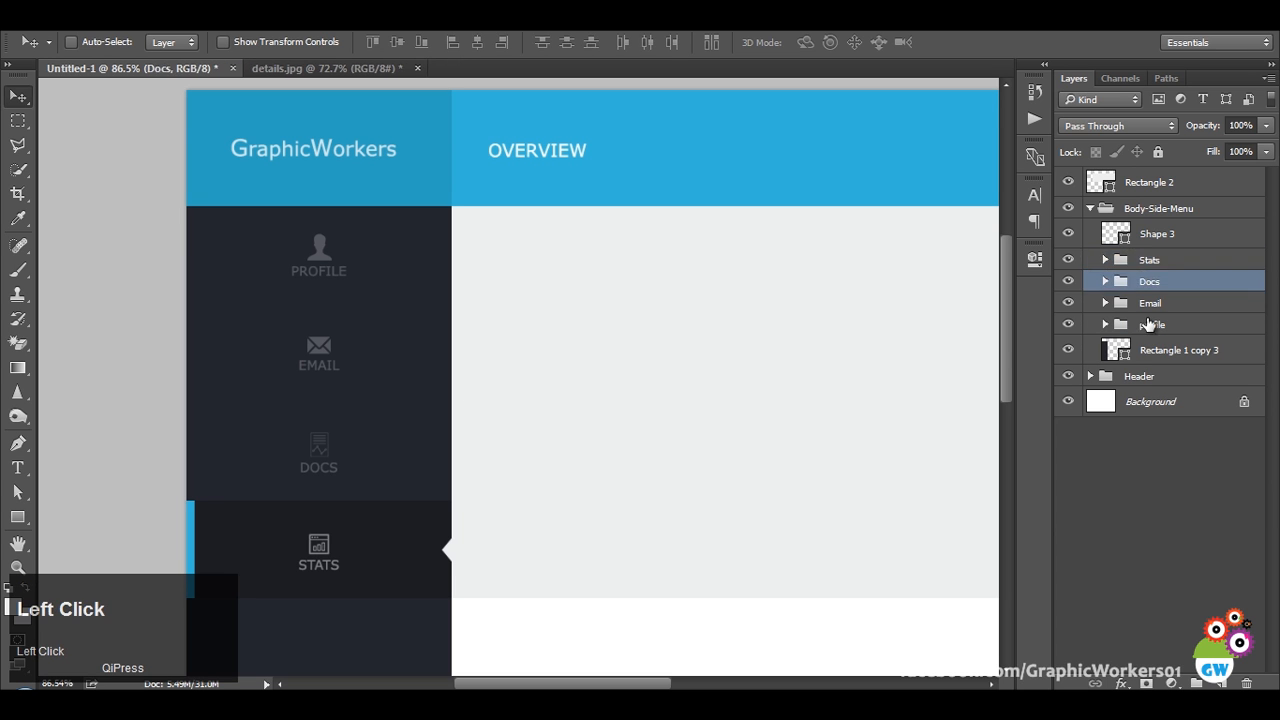
pyautogui.keyDown('shift'); pyautogui.click(1150, 324); pyautogui.keyUp('shift')
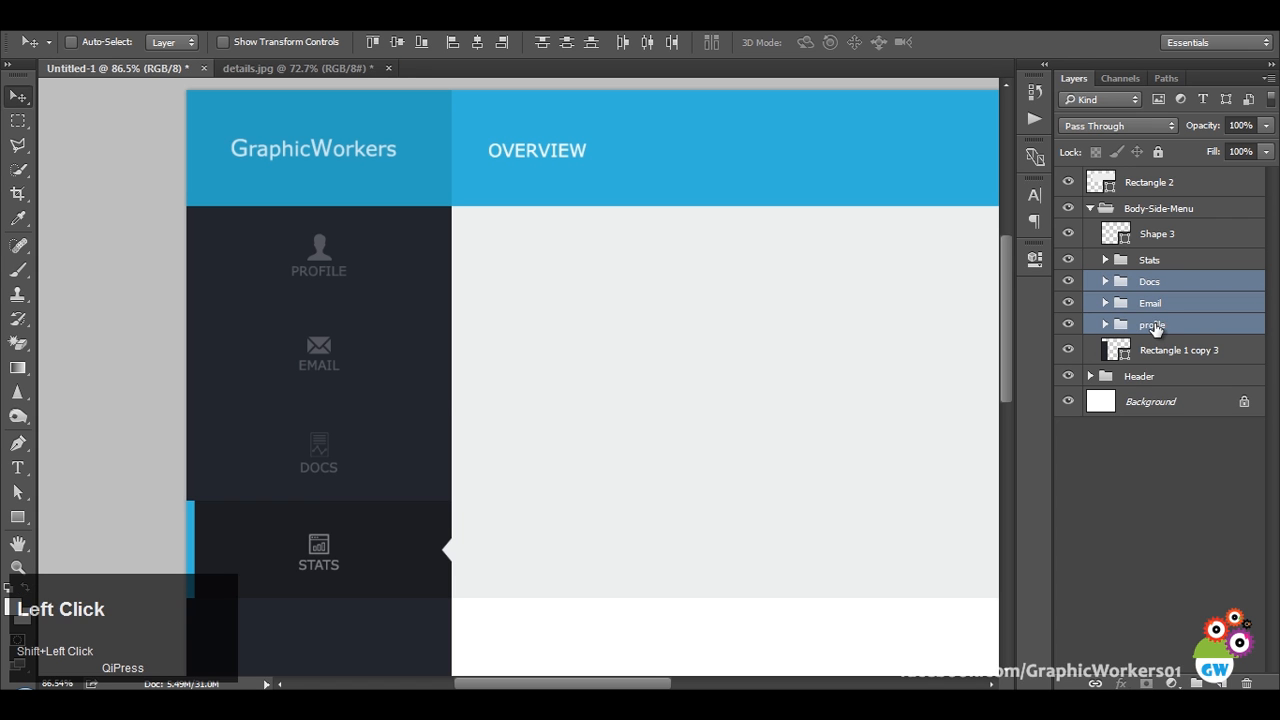
pyautogui.click(1150, 281)
pyautogui.keyDown('shift'); pyautogui.moveTo(440, 445); pyautogui.dragTo(395, 420); pyautogui.keyUp('shift')
# Distribute the Docs, Email and profile groups evenly by their vertical centres.
pyautogui.keyDown('shift'); pyautogui.click(1200, 324); pyautogui.keyUp('shift')
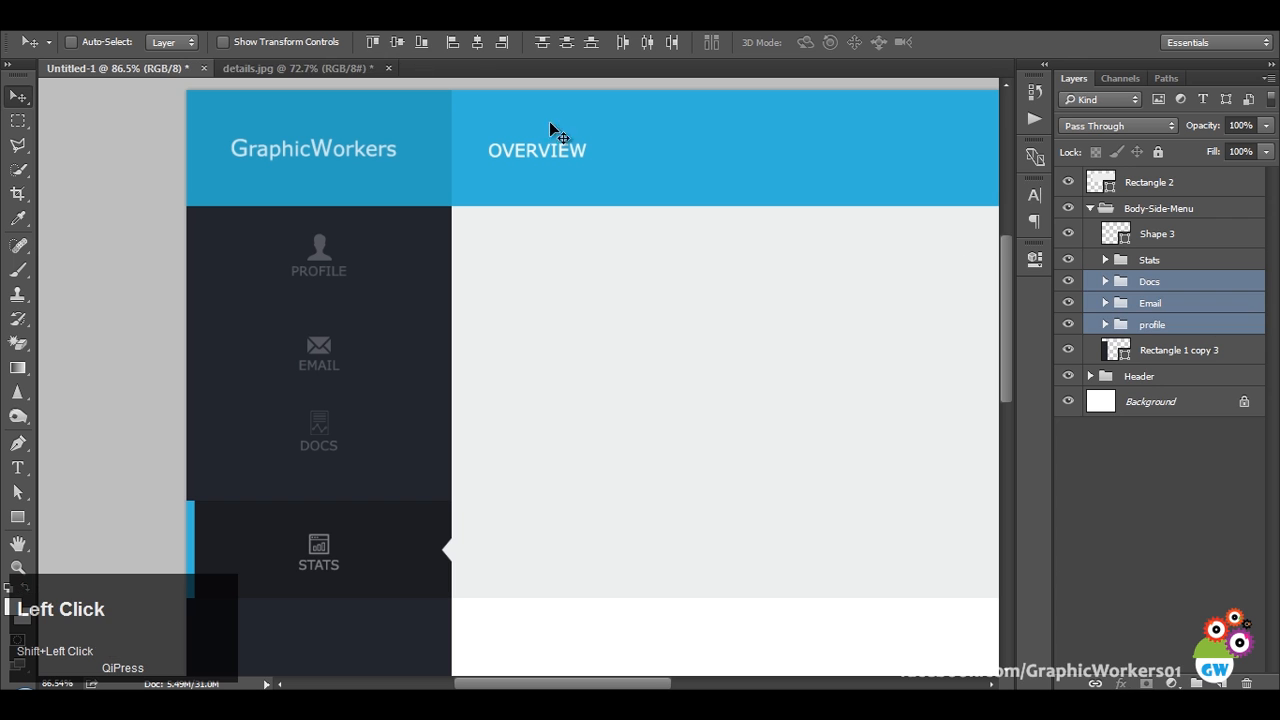
pyautogui.click(397, 43)
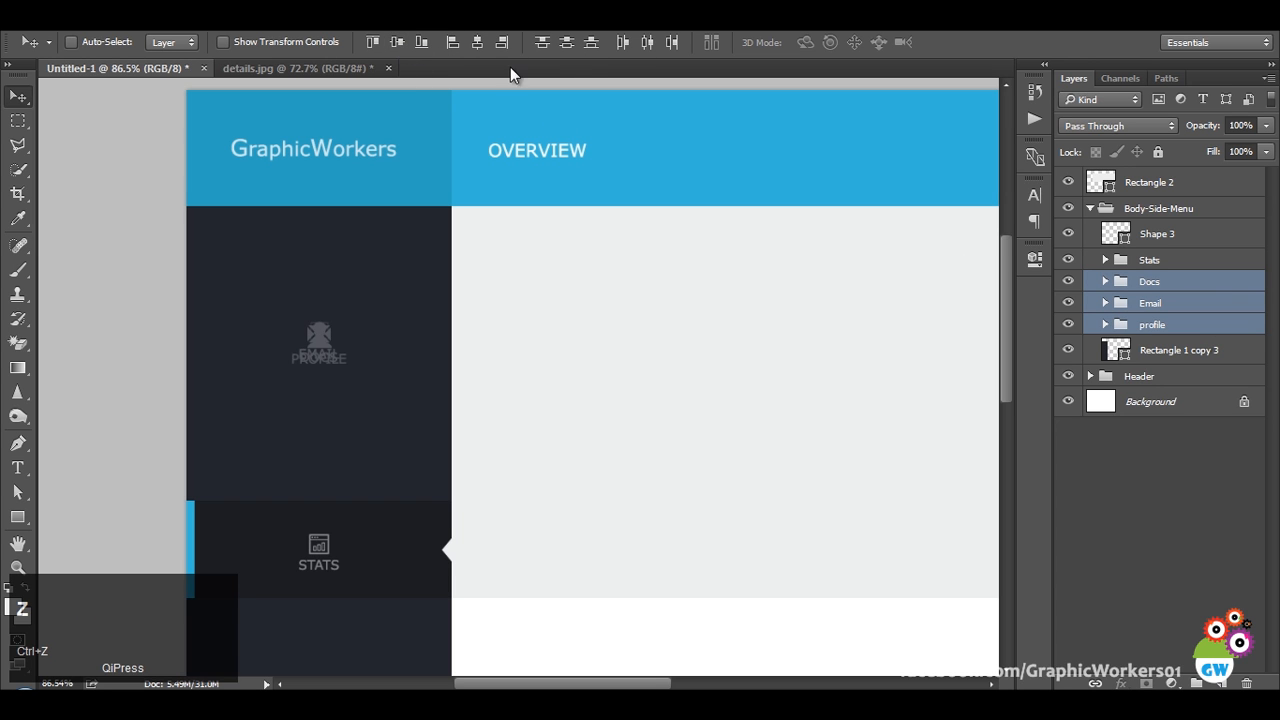
pyautogui.hotkey('ctrl', 'z')
pyautogui.click(567, 43)
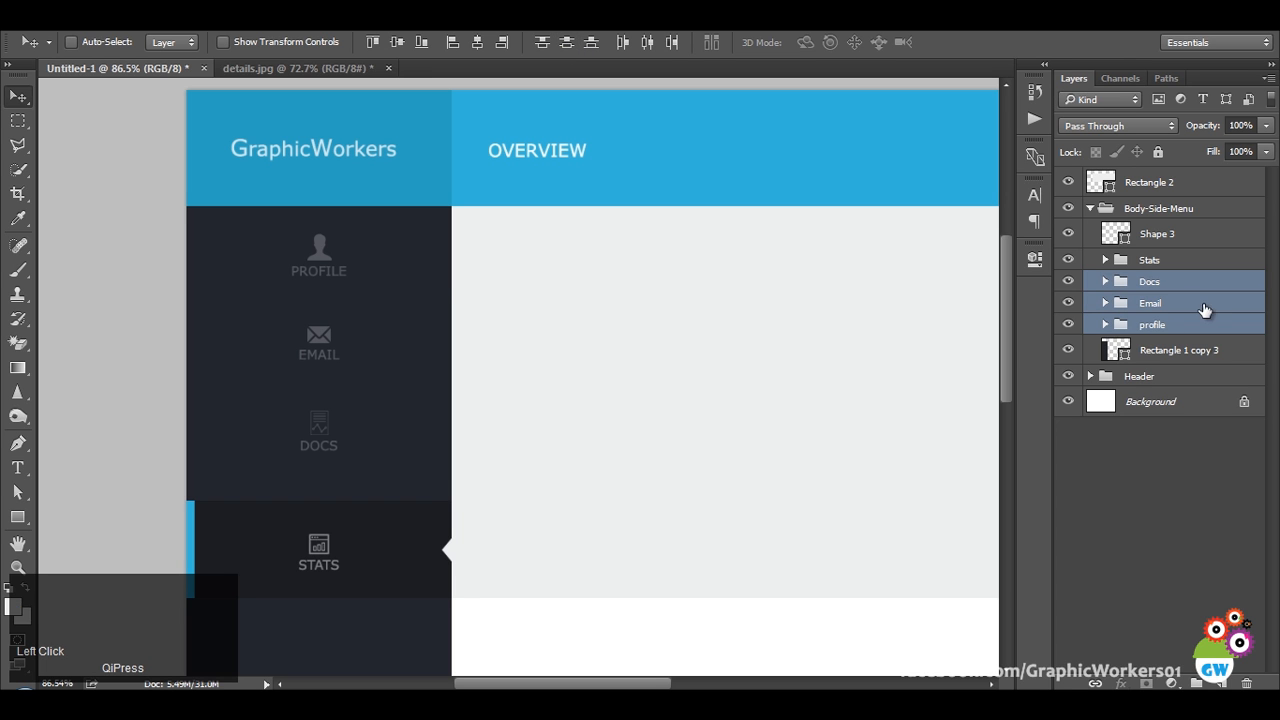
# Move the Stats group together with the Shape 3 pointer straight up, closer to the DOCS item.
pyautogui.click(1185, 262)
pyautogui.moveTo(386, 540); pyautogui.dragTo(419, 531)
pyautogui.keyDown('ctrl'); pyautogui.keyDown('alt'); pyautogui.keyDown('shift'); pyautogui.rightClick(447, 556); pyautogui.keyUp('shift'); pyautogui.keyUp('alt'); pyautogui.keyUp('ctrl')
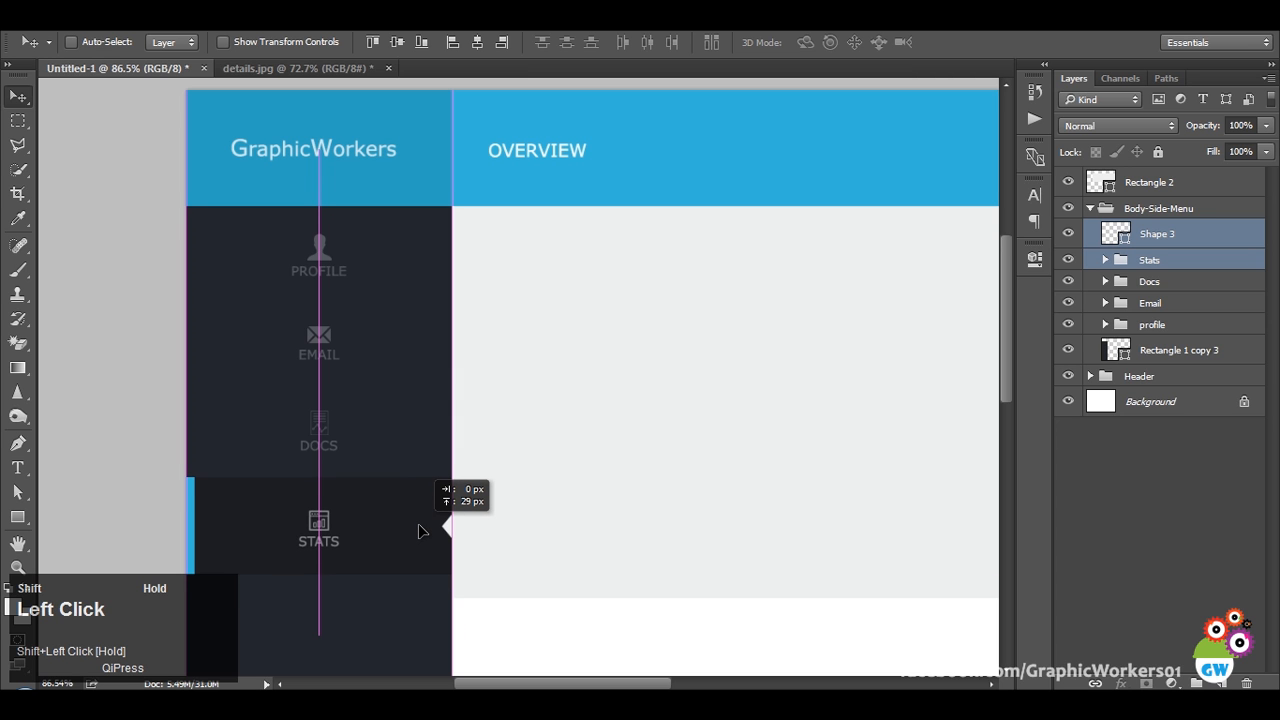
pyautogui.moveTo(418, 530); pyautogui.dragTo(424, 527)
# Shorten Rectangle 2 from its bottom edge to about the bottom of the moved STATS item.
pyautogui.keyDown('alt'); pyautogui.rightClick(652, 556); pyautogui.keyUp('alt')
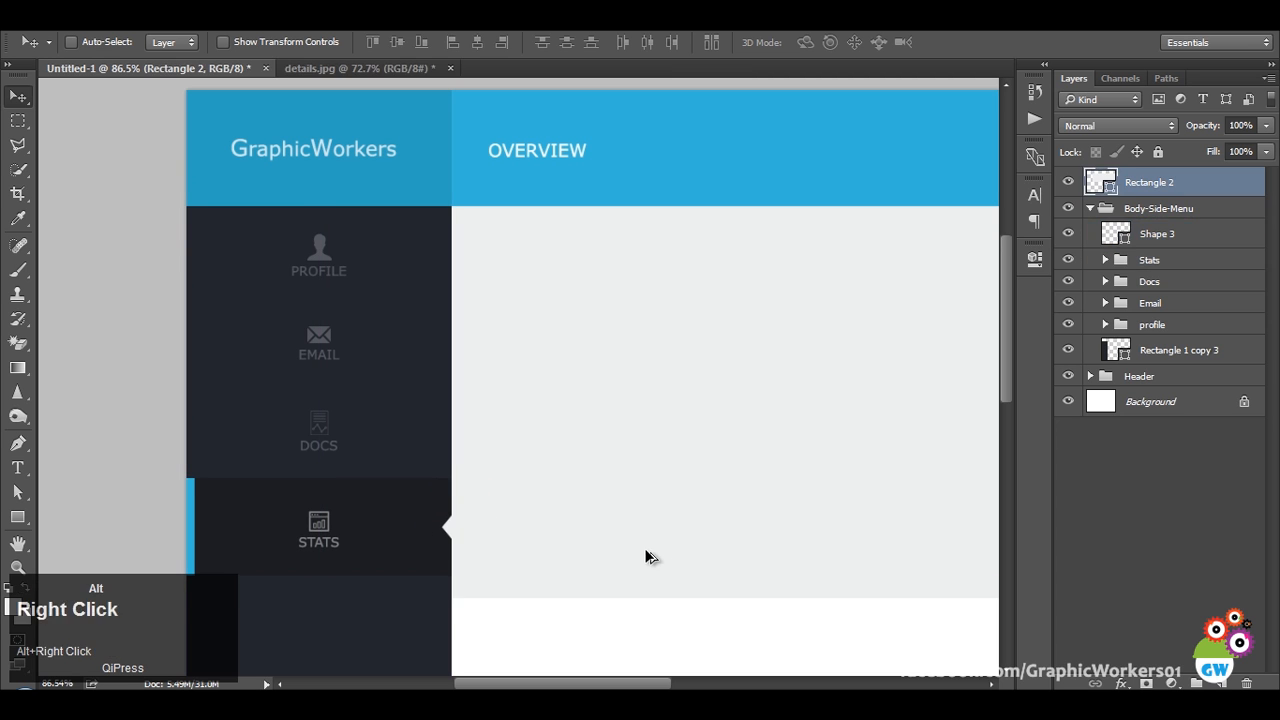
pyautogui.hotkey('ctrl', 't')
pyautogui.moveTo(968, 597); pyautogui.dragTo(966, 571)
pyautogui.press('Return')
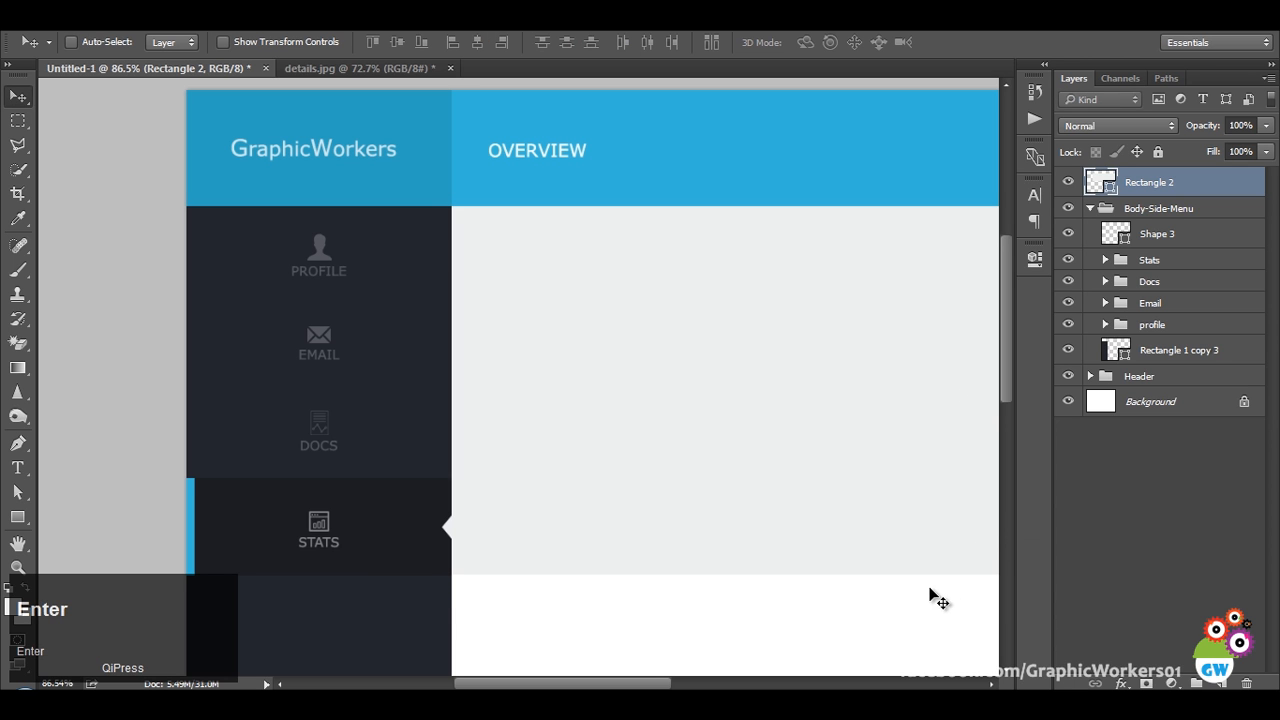
pyautogui.moveTo(866, 551); pyautogui.dragTo(685, 420)
# Fine-tune Rectangle 2's bottom edge to meet the STATS item's lower edge exactly.
pyautogui.scroll(5, 234, 471)
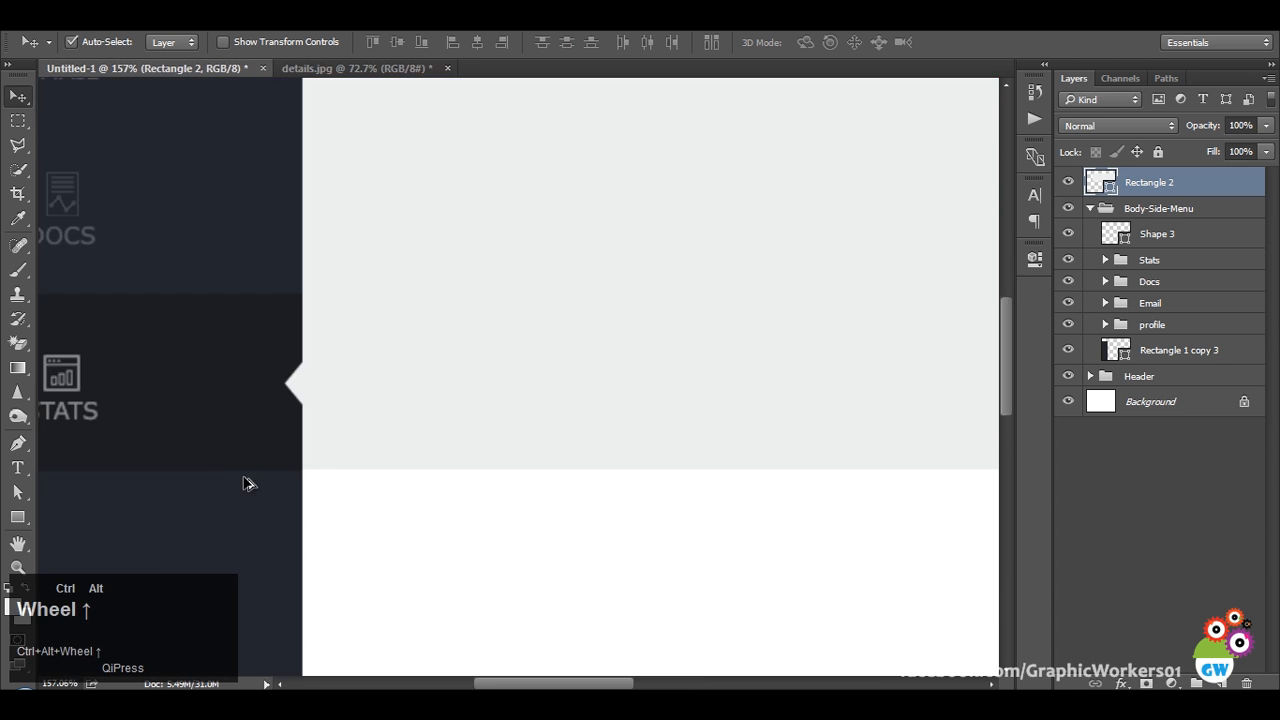
pyautogui.hotkey('ctrl', 't')
pyautogui.click(920, 466)
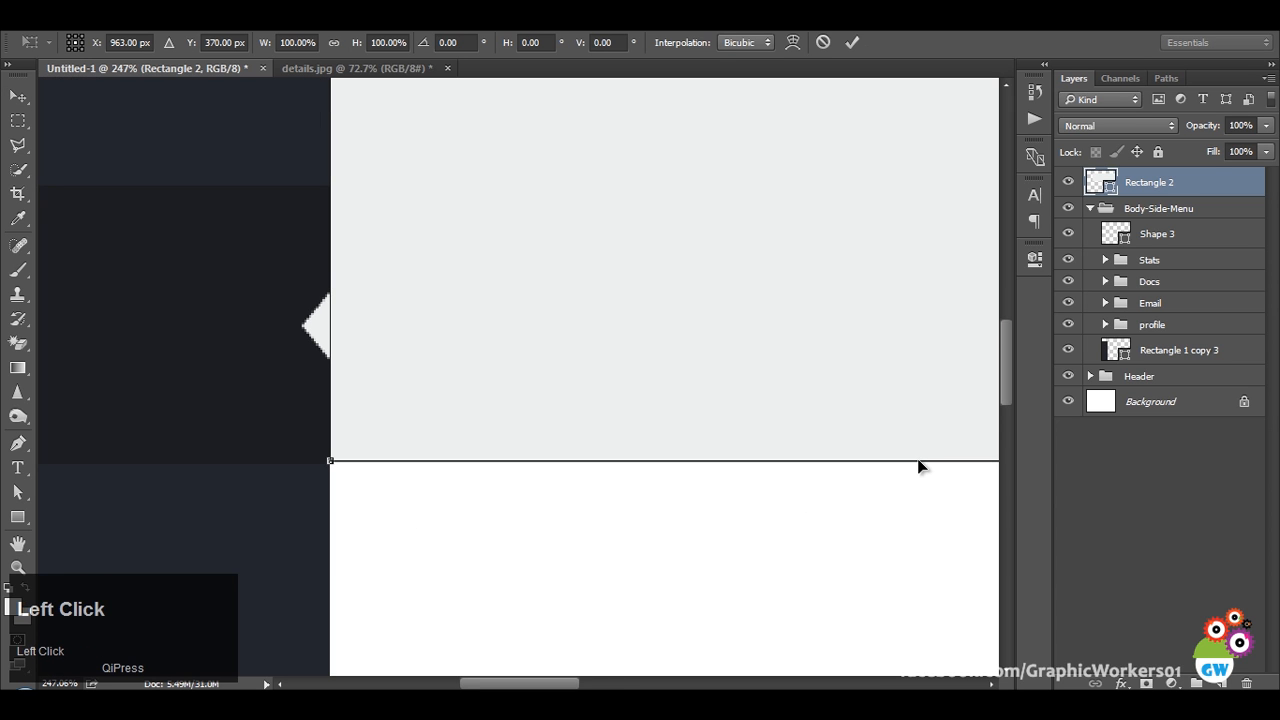
pyautogui.moveTo(916, 470); pyautogui.dragTo(908, 463)
pyautogui.press('Return')
# Check the panel's lower edge against the STATS item and the overall dashboard layout.
pyautogui.scroll(-5, 806, 466)
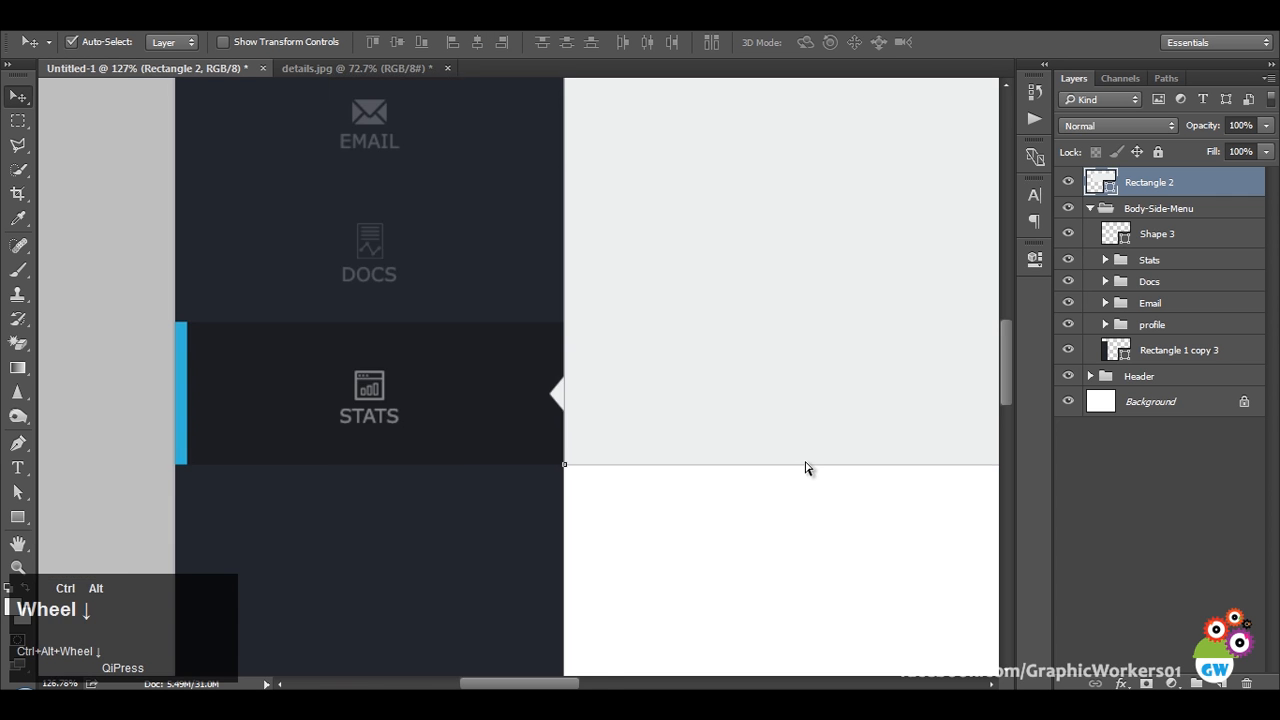
pyautogui.scroll(-2, 806, 466)
pyautogui.click(952, 393)
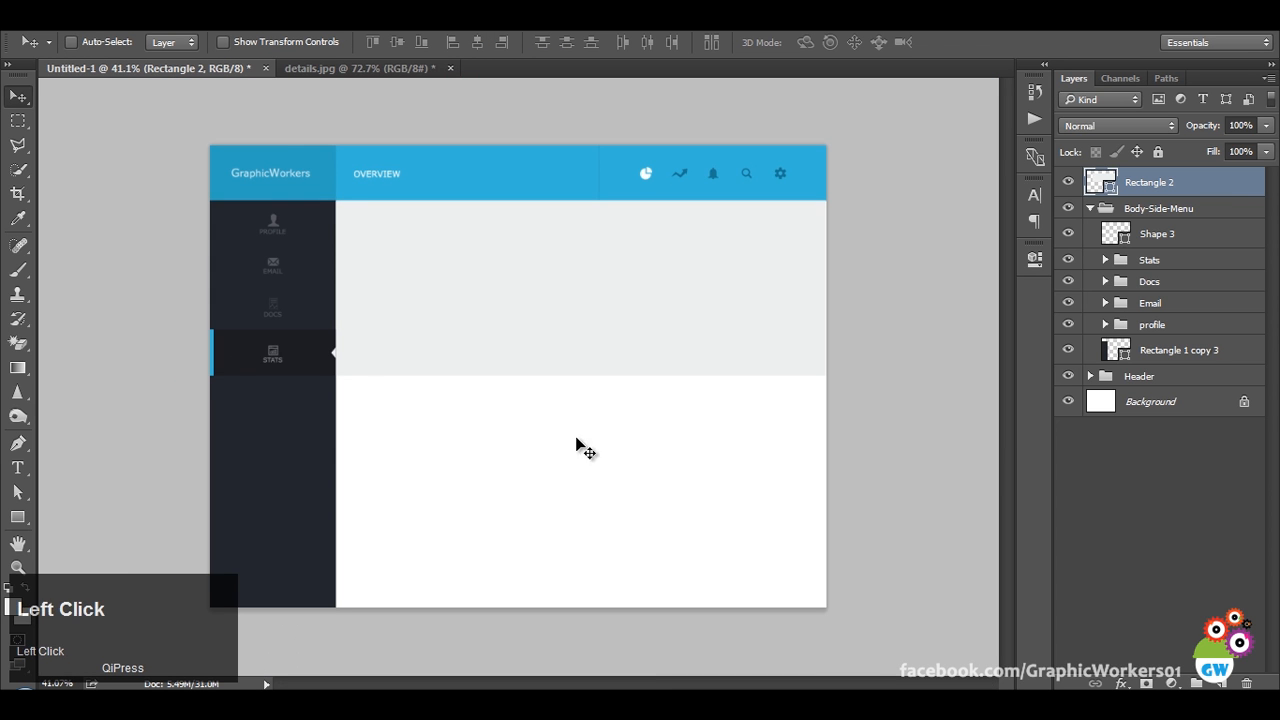
pyautogui.scroll(5, 357, 363)
pyautogui.scroll(-4, 335, 404)
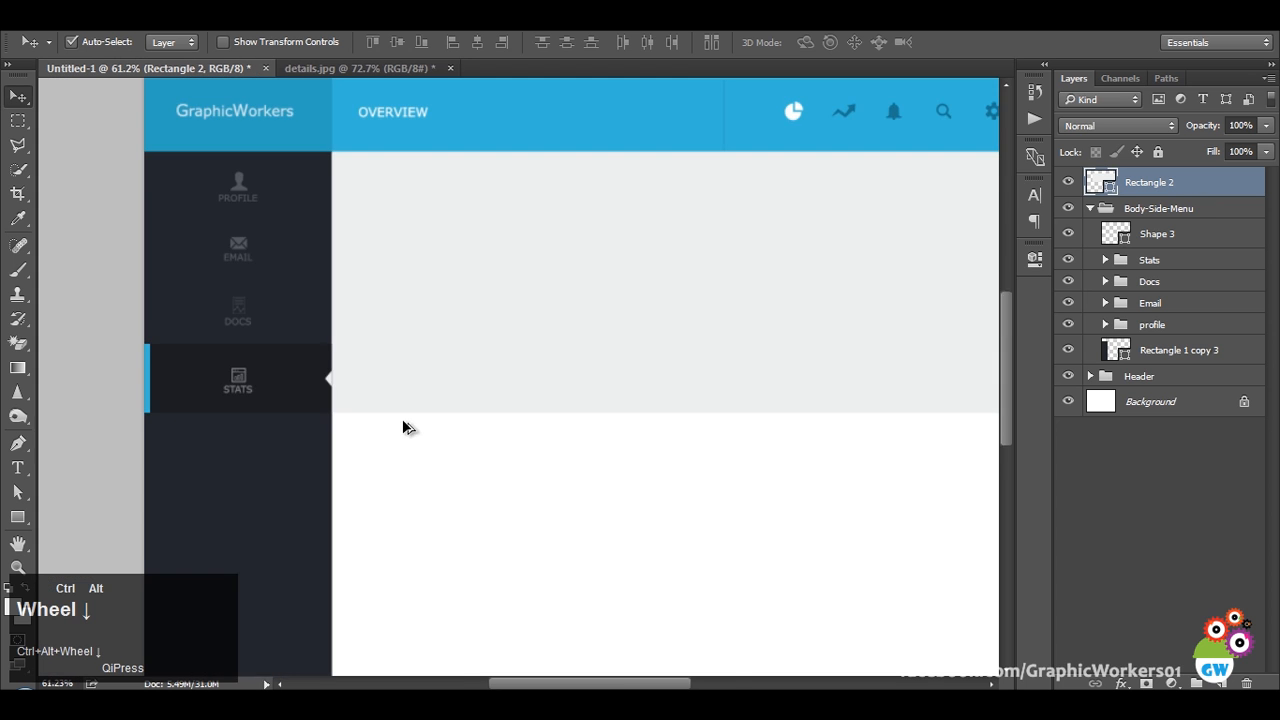
pyautogui.scroll(1, 543, 405)
pyautogui.click(543, 397)
pyautogui.press('space')
pyautogui.scroll(1, 423, 520)
pyautogui.scroll(-2, 423, 520)
pyautogui.scroll(1, 363, 368)
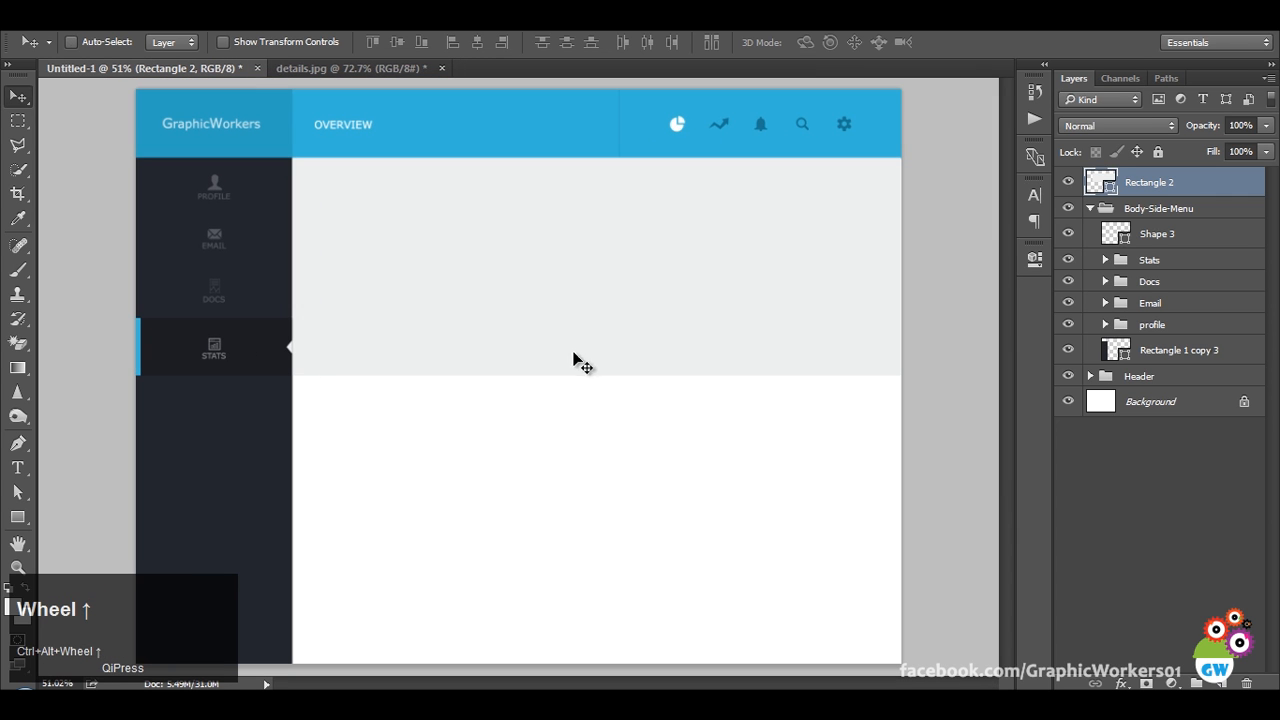
# Duplicate Rectangle 2 straight down, leaving a narrow white gap between the original and the copy.
pyautogui.click(1167, 487)
pyautogui.keyDown('alt'); pyautogui.rightClick(625, 373); pyautogui.keyUp('alt')
pyautogui.hotkey('ctrl', 't')
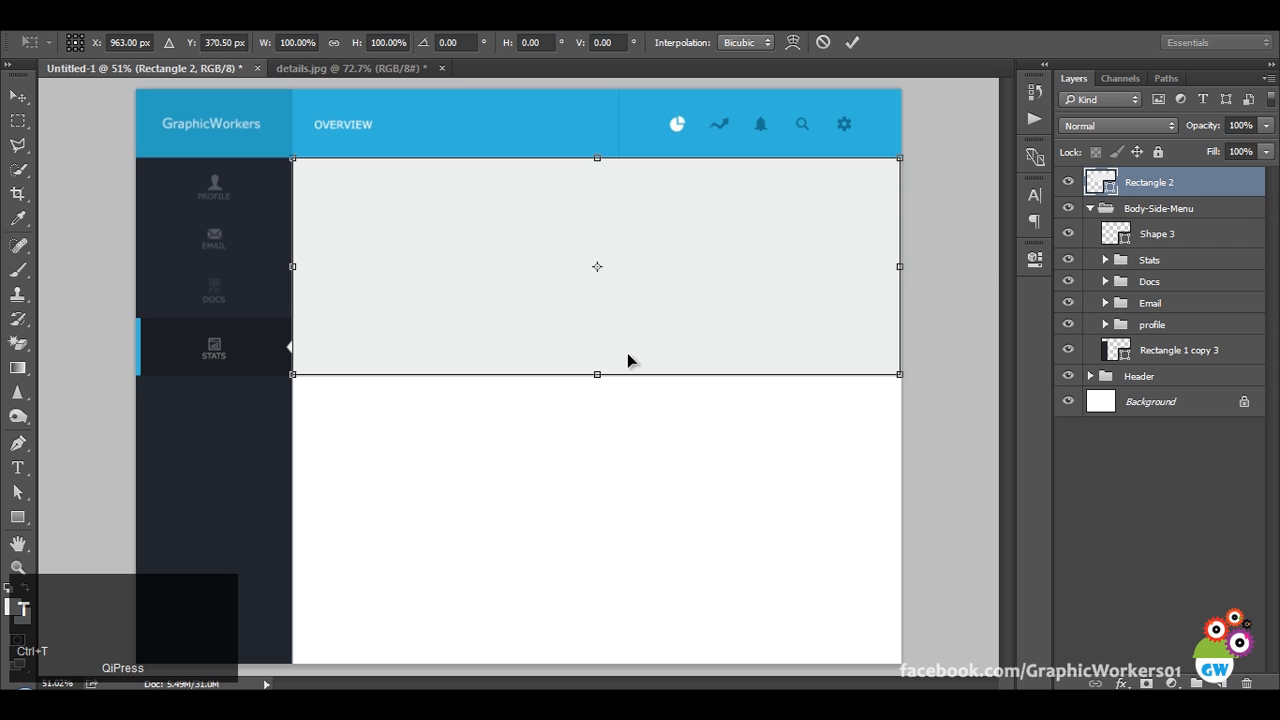
pyautogui.press('Escape')
pyautogui.moveTo(688, 272); pyautogui.dragTo(687, 506)
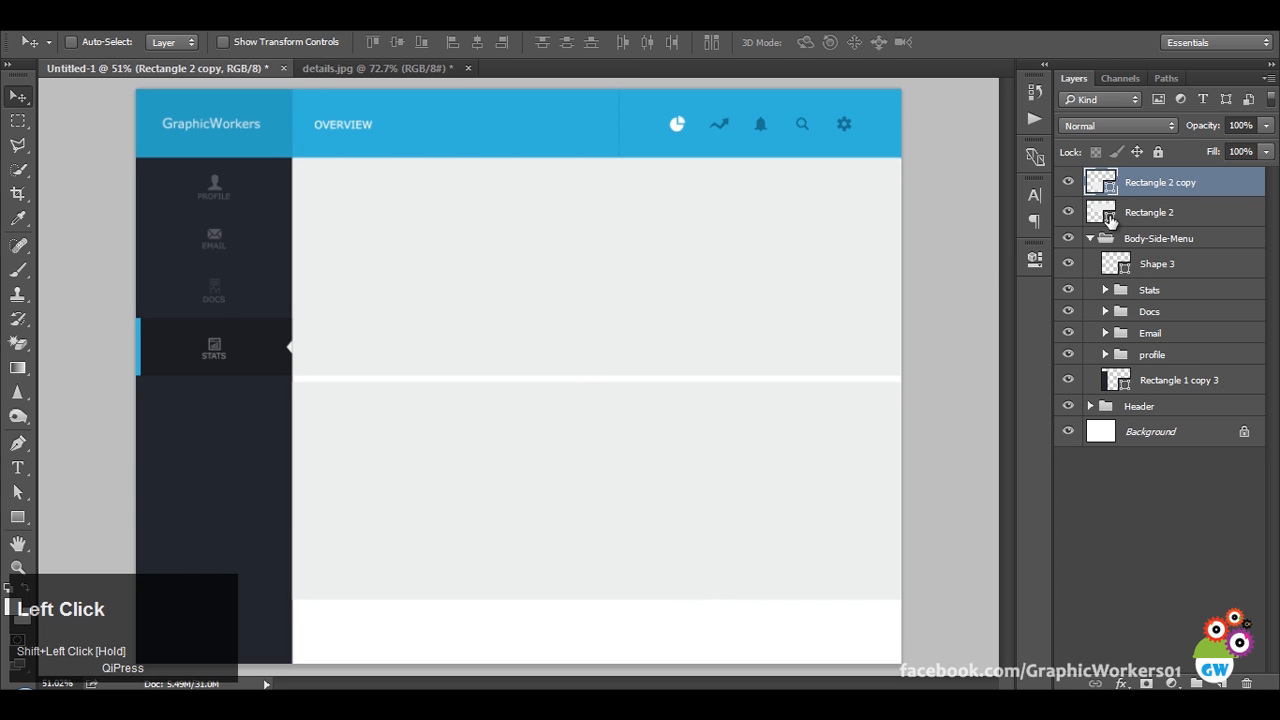
# Set the fill colour of Rectangle 2 copy to #f6f8f7.
pyautogui.doubleClick(1101, 184)
pyautogui.write('f6f8f7')
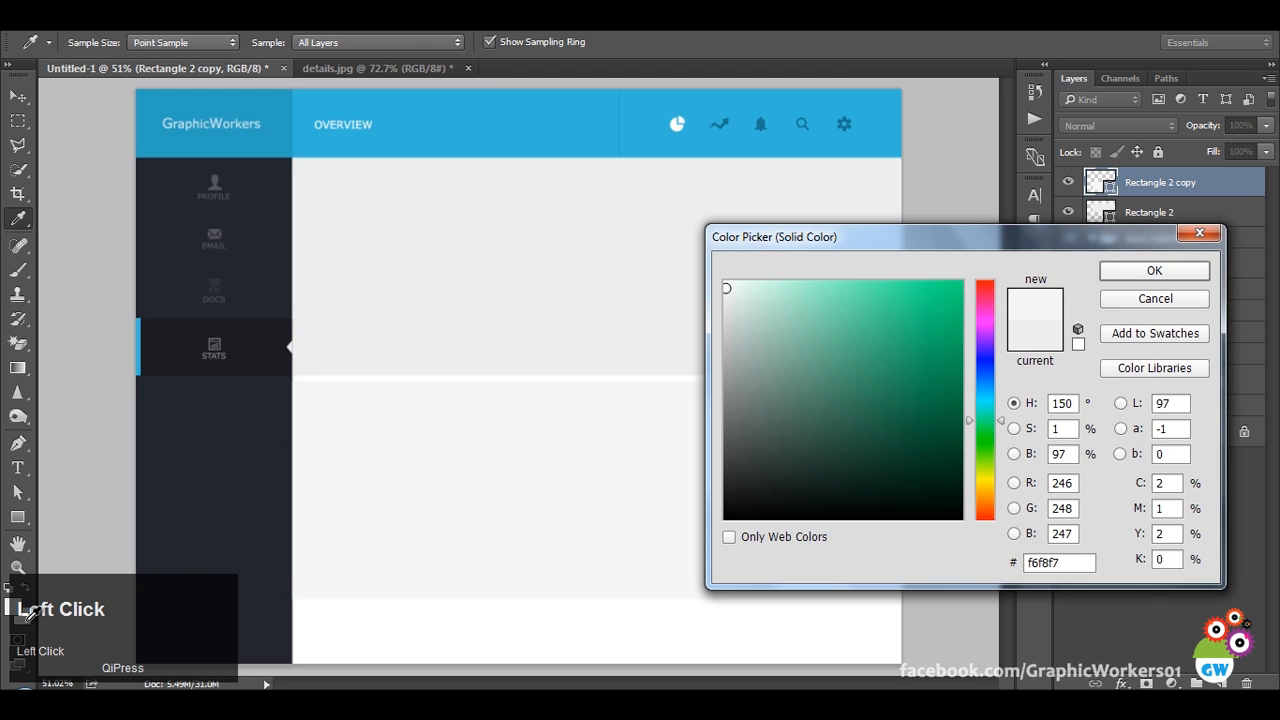
pyautogui.click(1153, 276)
# Transform Rectangle 2 copy so its upper edge meets Rectangle 2 and its height shrinks to about 59%.
pyautogui.hotkey('ctrl', 't')
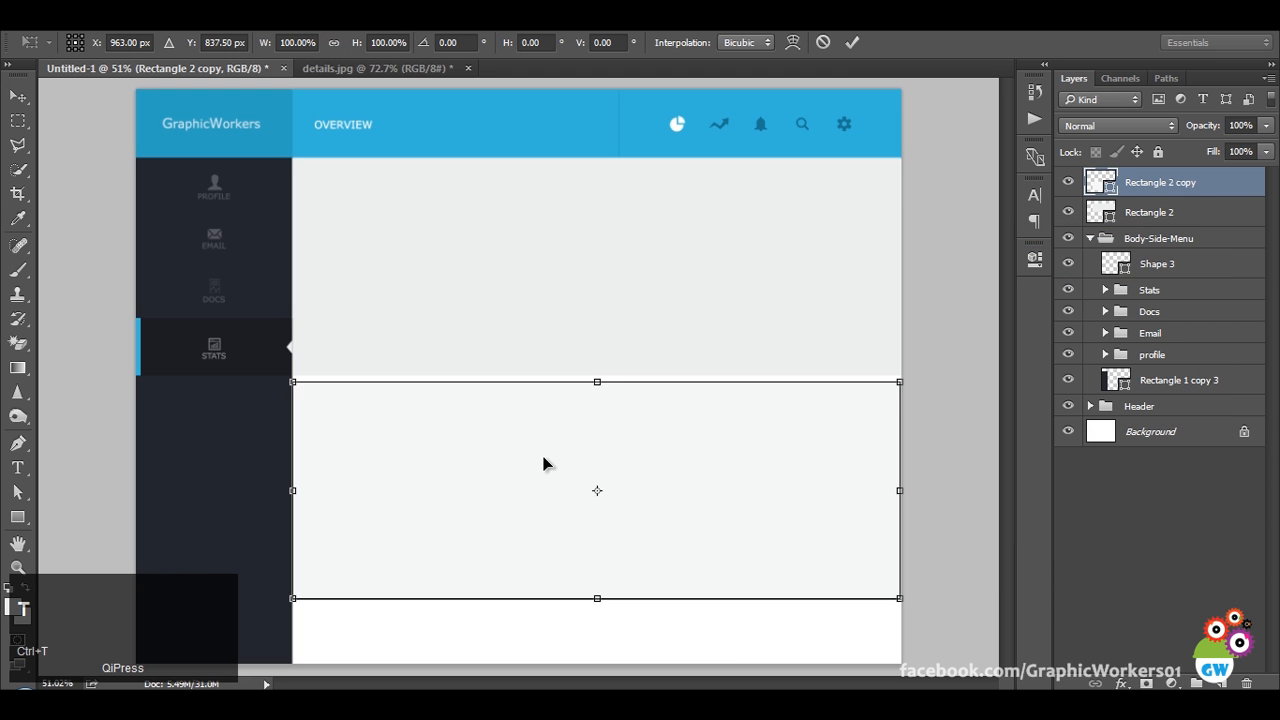
pyautogui.moveTo(597, 381); pyautogui.dragTo(597, 377)
pyautogui.moveTo(596, 604); pyautogui.dragTo(617, 508)
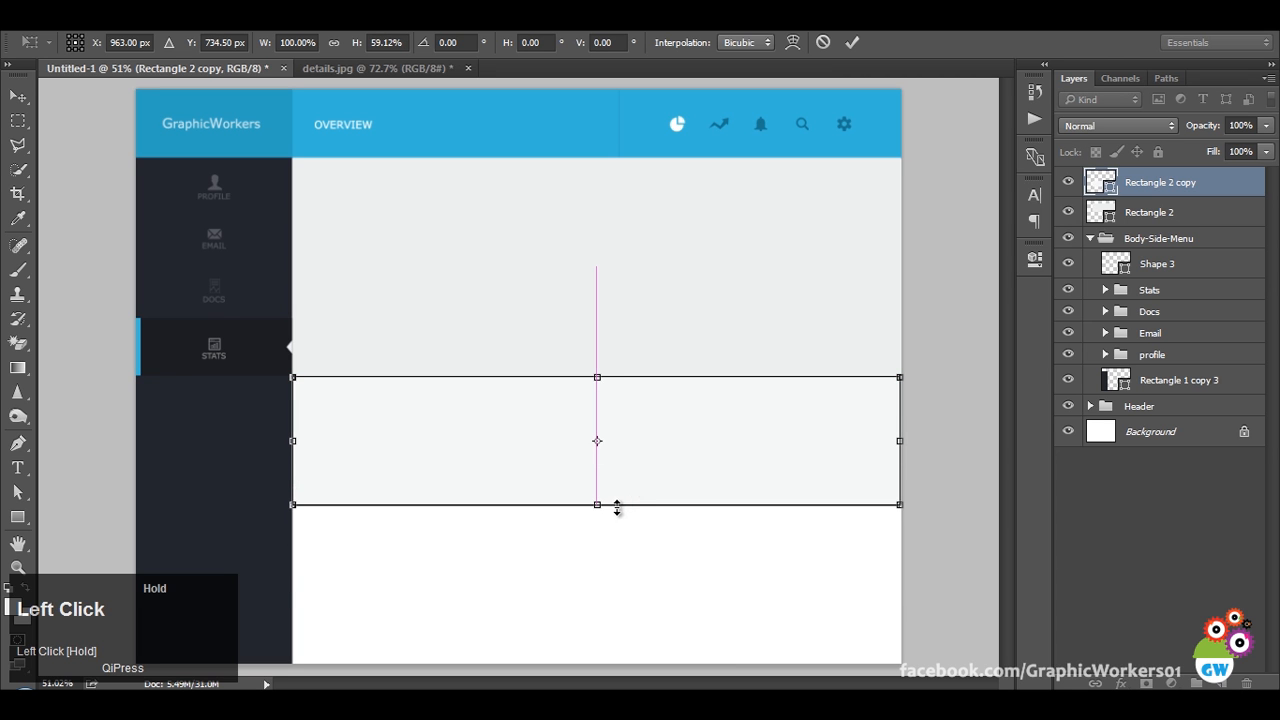
pyautogui.click(852, 43)
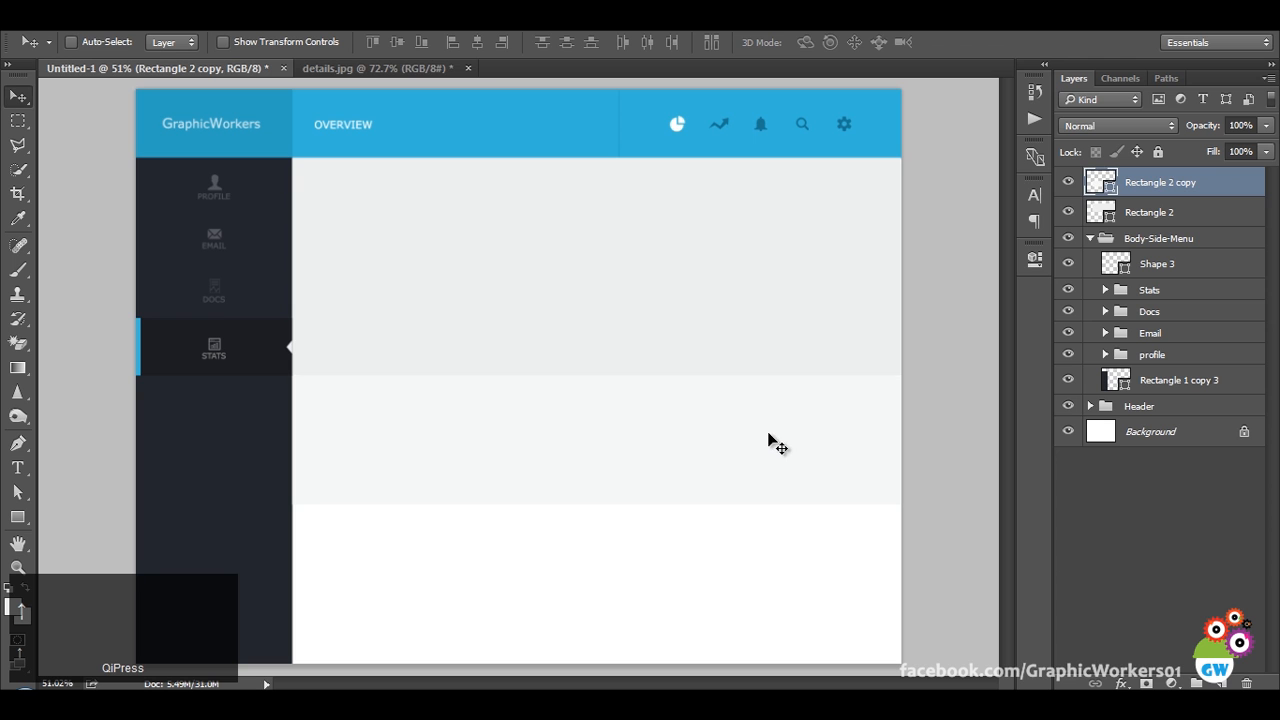
# Duplicate Rectangle 2 and place the copy directly below the light panel, covering the remaining content area down to the canvas edge.
pyautogui.click(1160, 212)
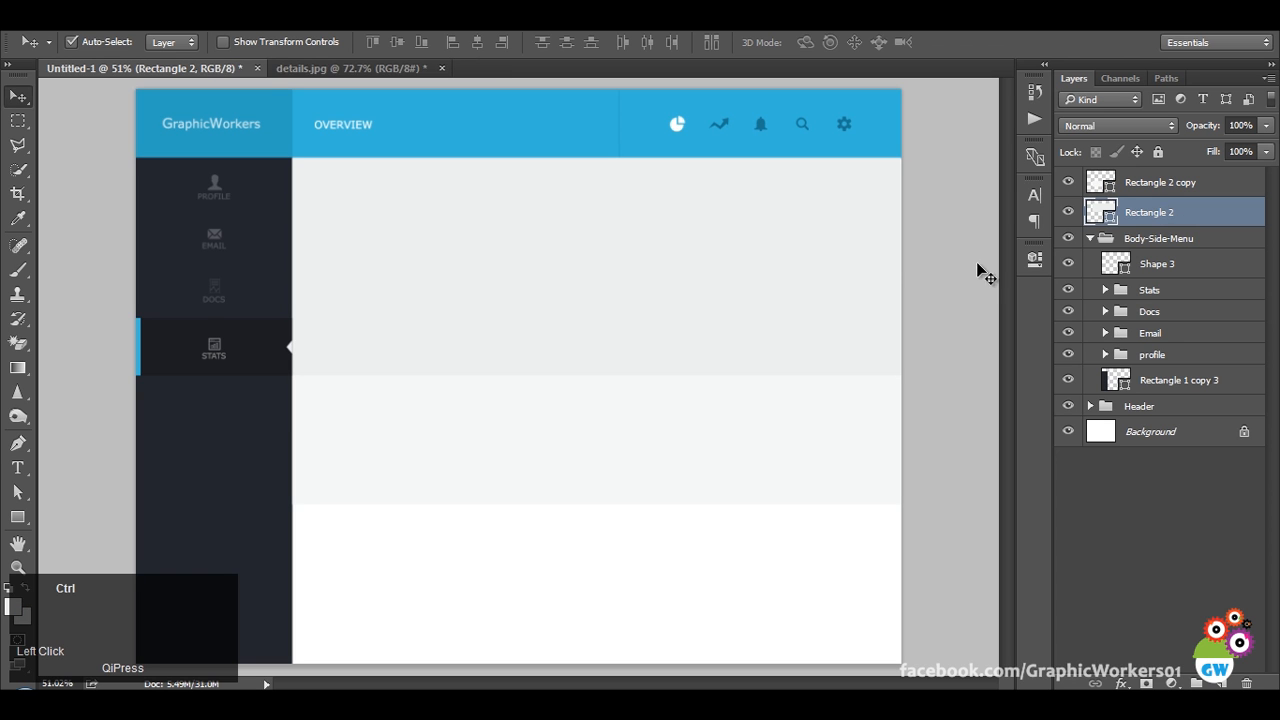
pyautogui.hotkey('ctrl', 'j')
pyautogui.moveTo(643, 290); pyautogui.dragTo(628, 612)
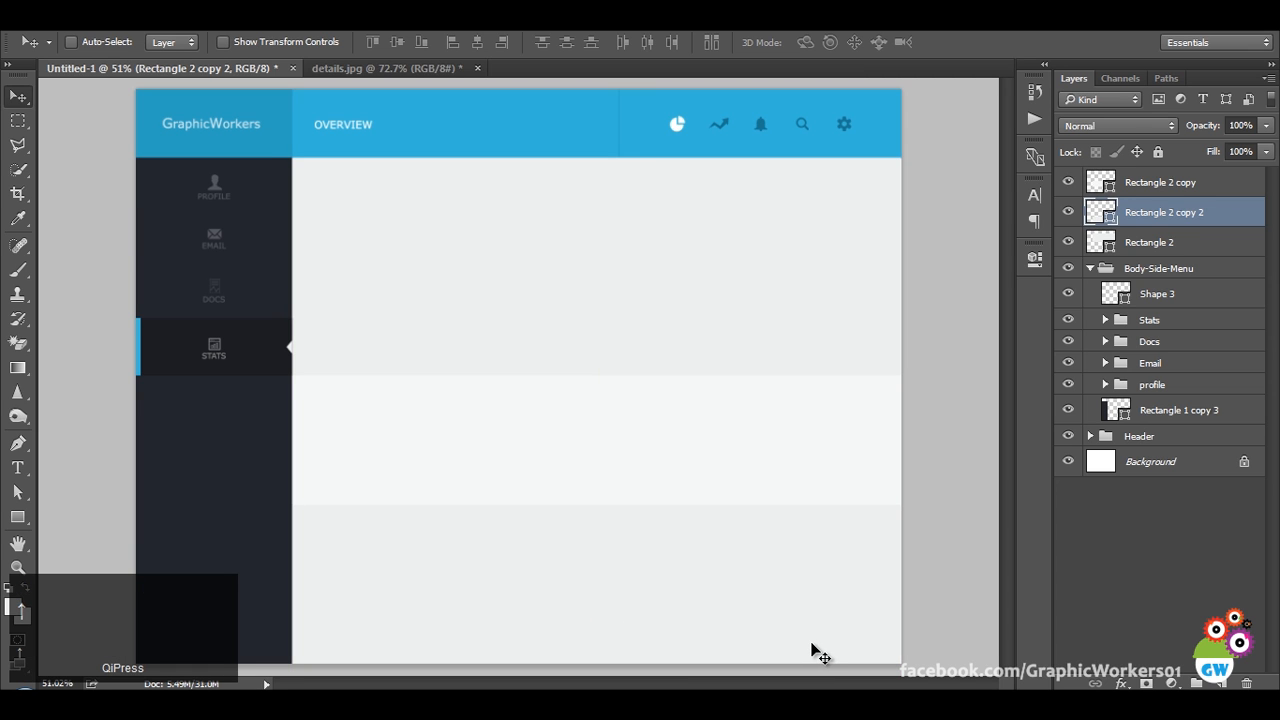
pyautogui.hotkey('ctrl', 't')
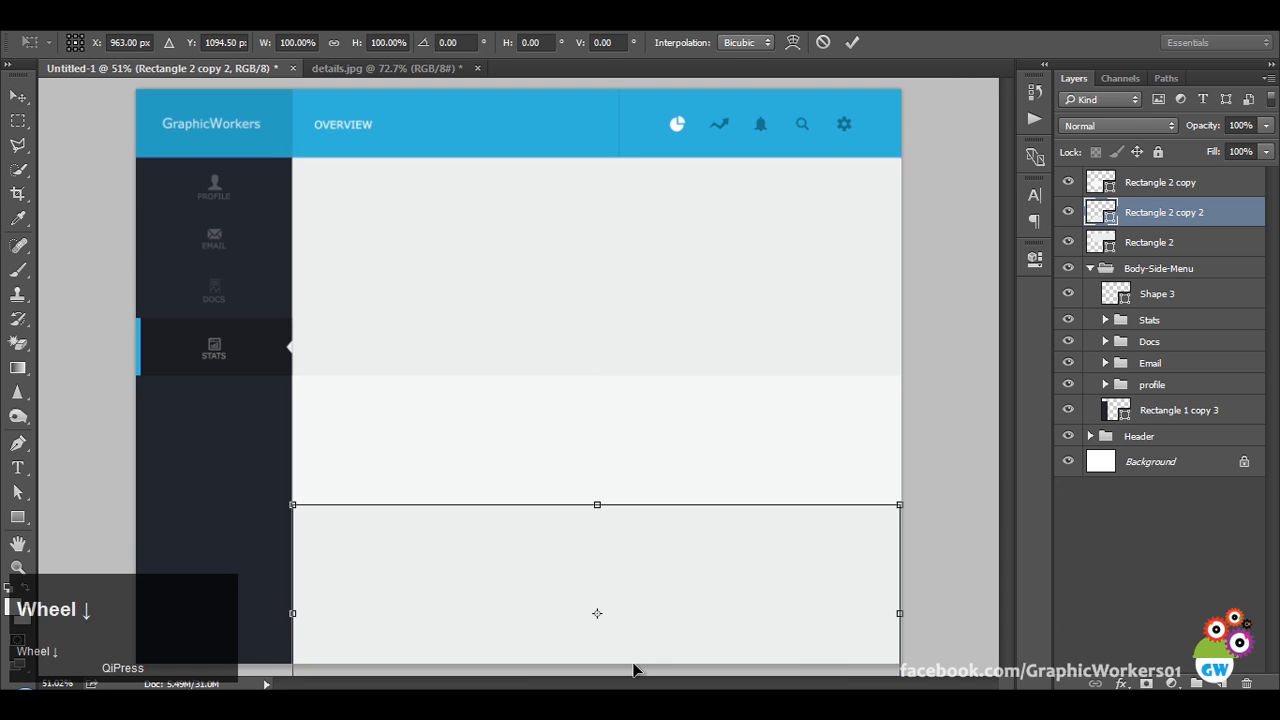
pyautogui.scroll(3, 634, 668)
pyautogui.moveTo(643, 625); pyautogui.dragTo(692, 305)
pyautogui.moveTo(619, 443); pyautogui.dragTo(637, 346)
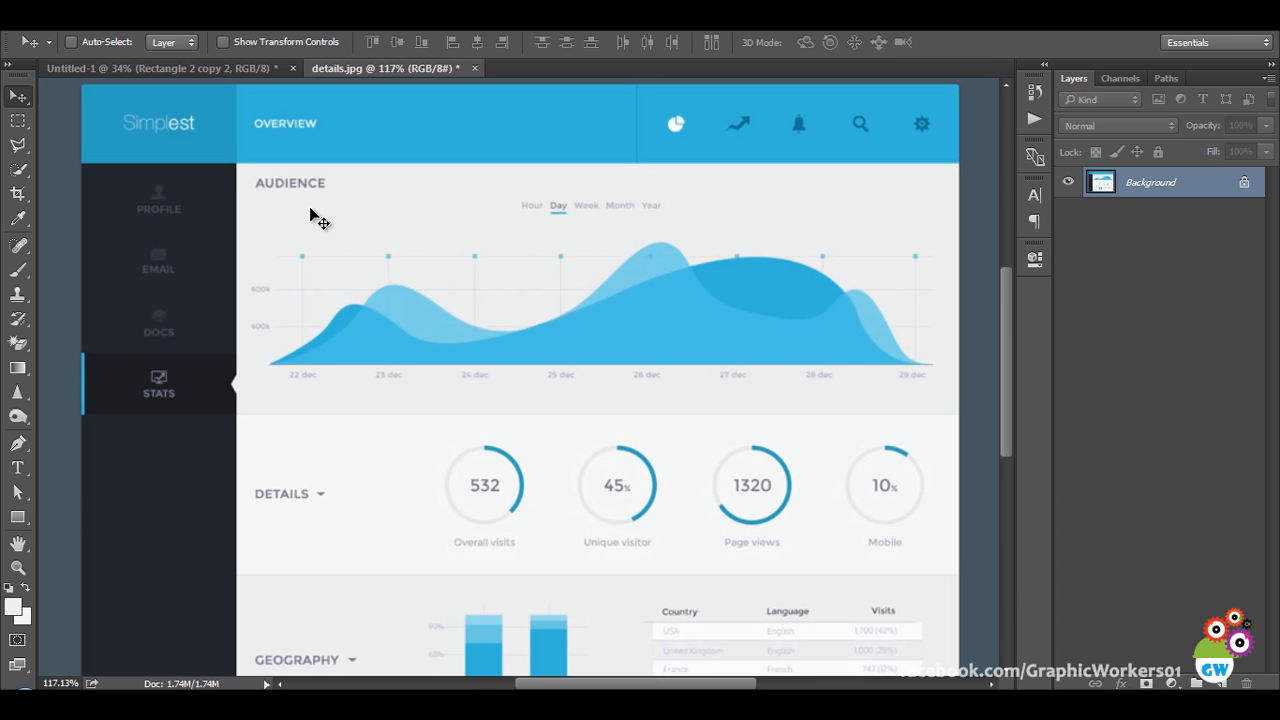
# Group the three content panel rectangles above Body-Side-Menu and name the group Body.
pyautogui.click(154, 67)
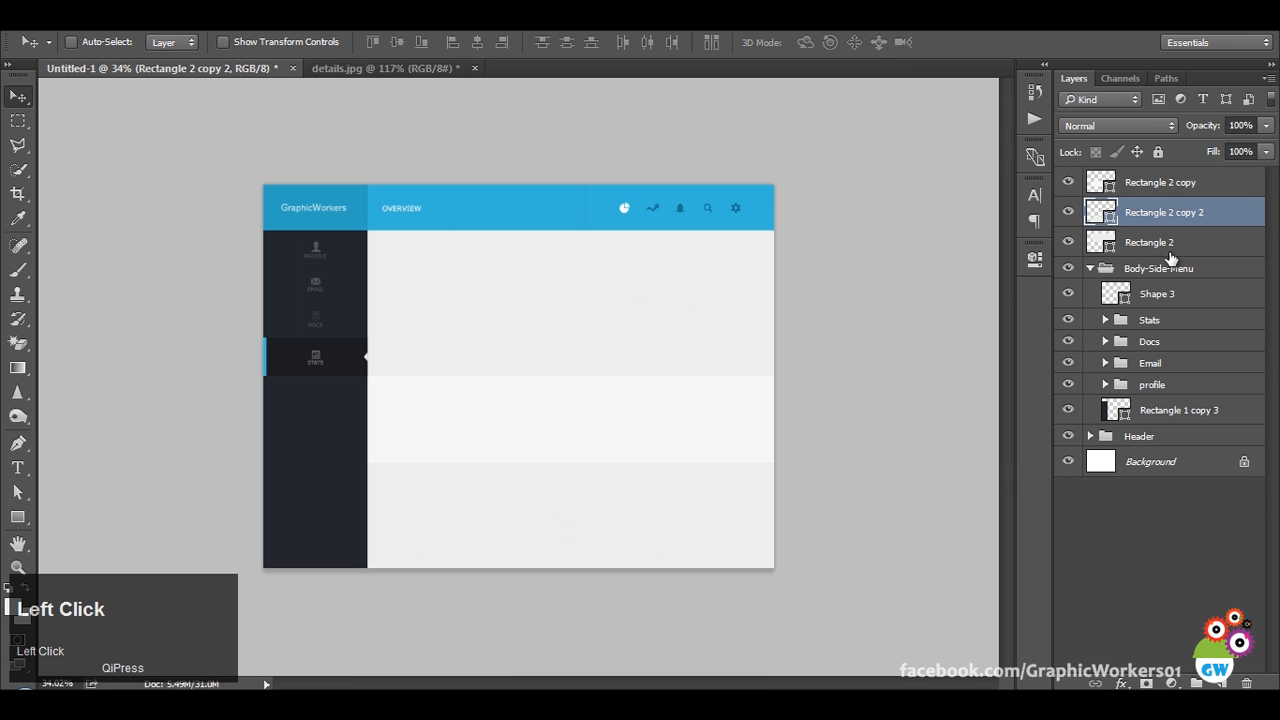
pyautogui.click(1090, 268)
pyautogui.click(1182, 270)
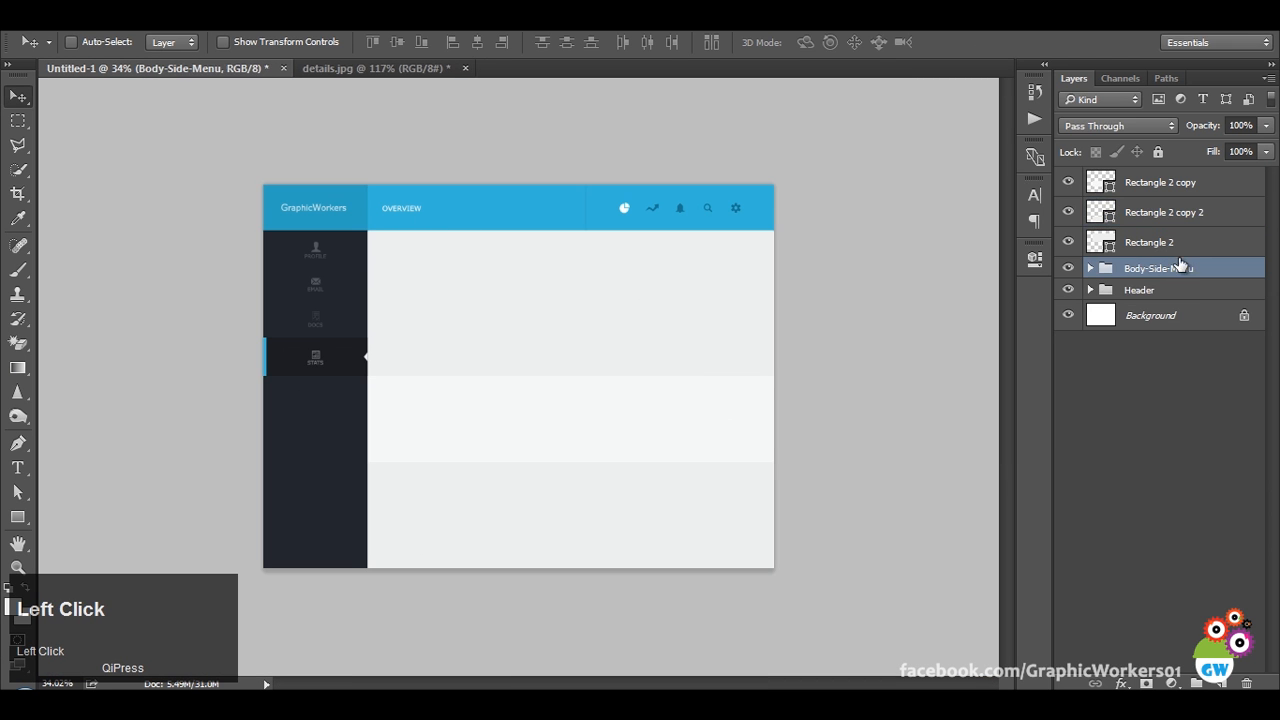
pyautogui.click(1173, 245)
pyautogui.keyDown('shift'); pyautogui.click(1140, 182); pyautogui.keyUp('shift')
pyautogui.hotkey('ctrl', 'g')
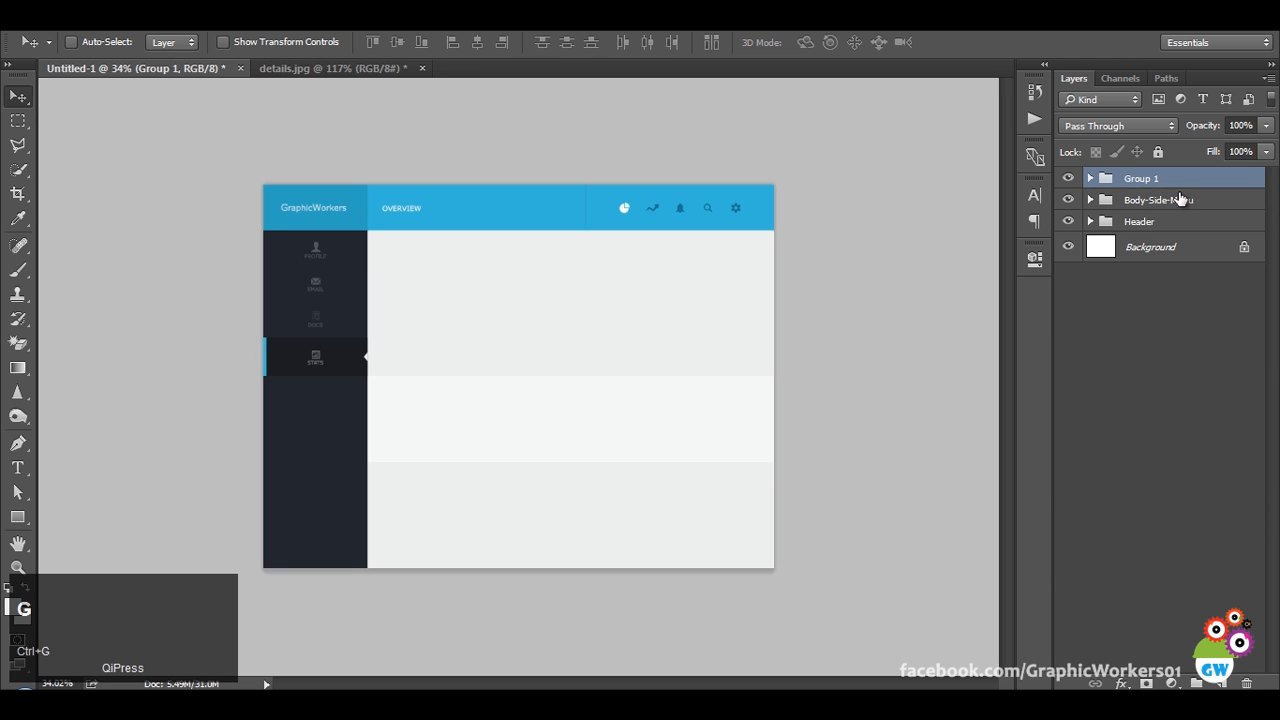
pyautogui.doubleClick(1140, 179)
pyautogui.write('Body')
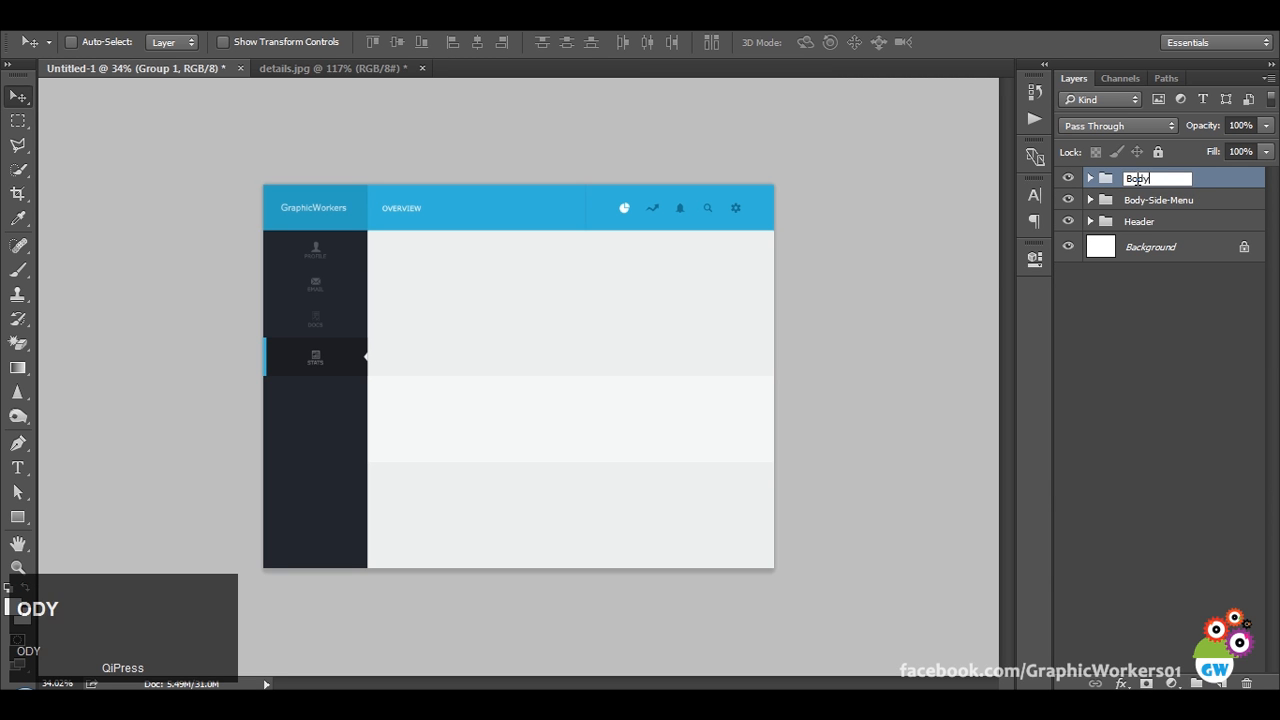
pyautogui.press('Return')
# Add the text AUDIENCE inside the Body group, near the upper-left corner of the first content panel.
pyautogui.click(1090, 178)
pyautogui.click(1150, 207)
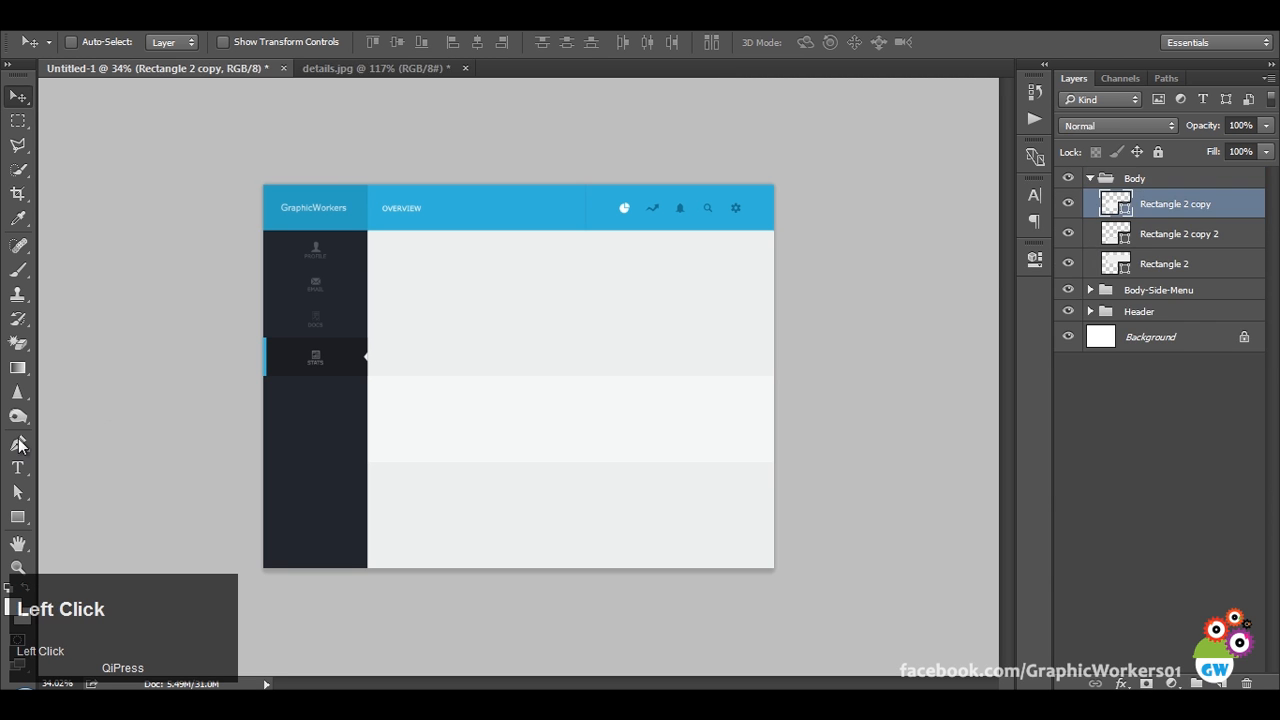
pyautogui.click(17, 467)
pyautogui.scroll(3, 410, 240)
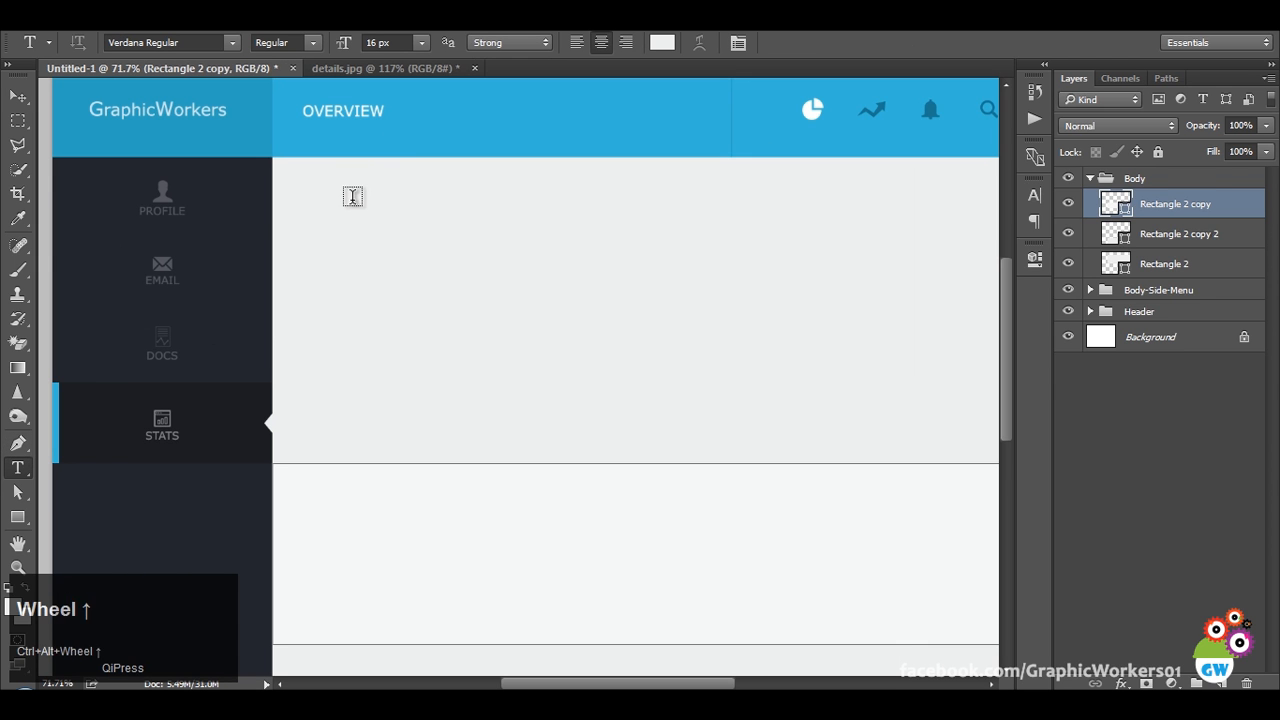
pyautogui.click(338, 192)
pyautogui.press('capslock')
pyautogui.write('AUDIENCE')
# Set the AUDIENCE text colour to the grey #606060.
pyautogui.hotkey('ctrl', 'a')
pyautogui.click(673, 44)
pyautogui.click(262, 218)
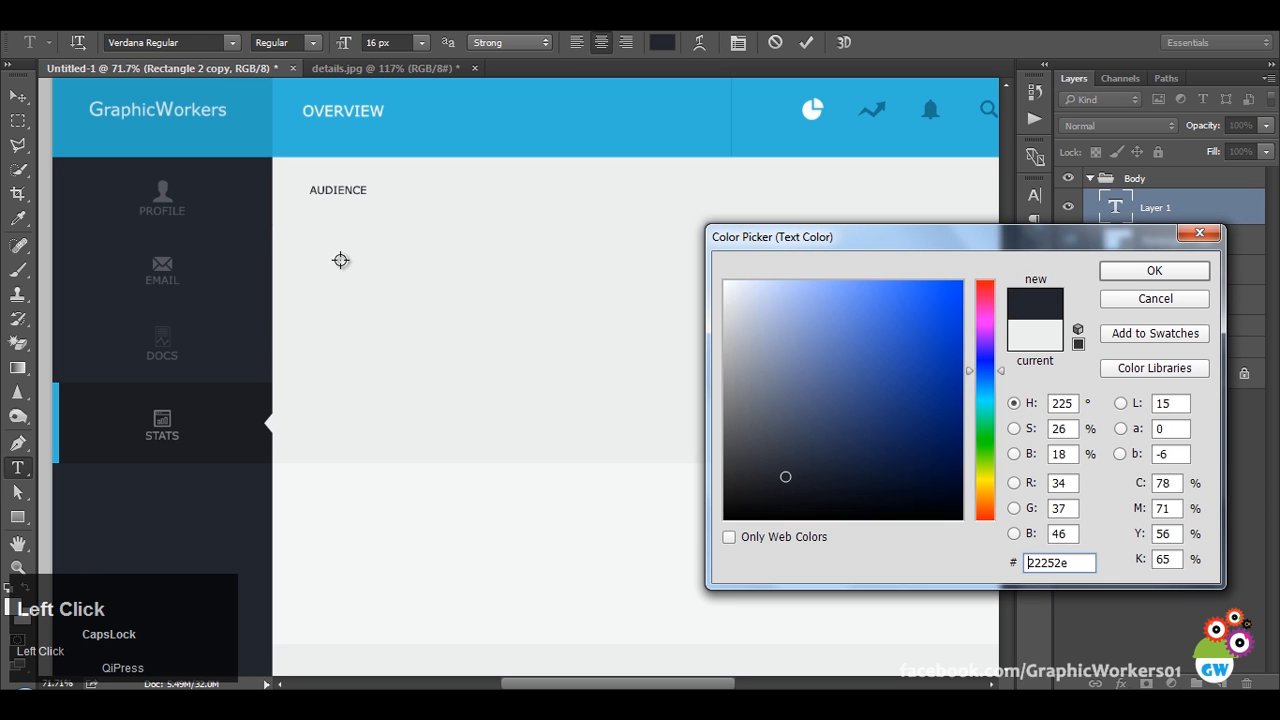
pyautogui.moveTo(788, 472); pyautogui.dragTo(728, 432)
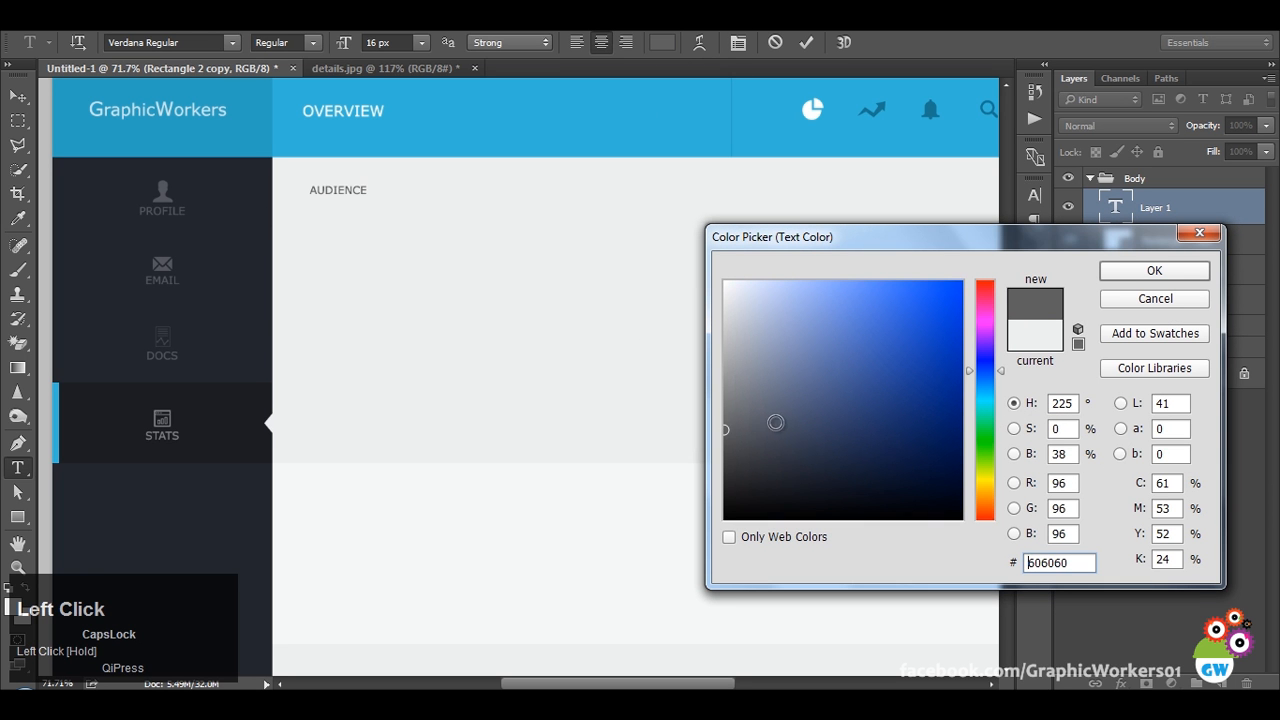
pyautogui.click(1138, 274)
# Compare the heading with details.jpg and set the AUDIENCE text size to 22 px.
pyautogui.click(374, 66)
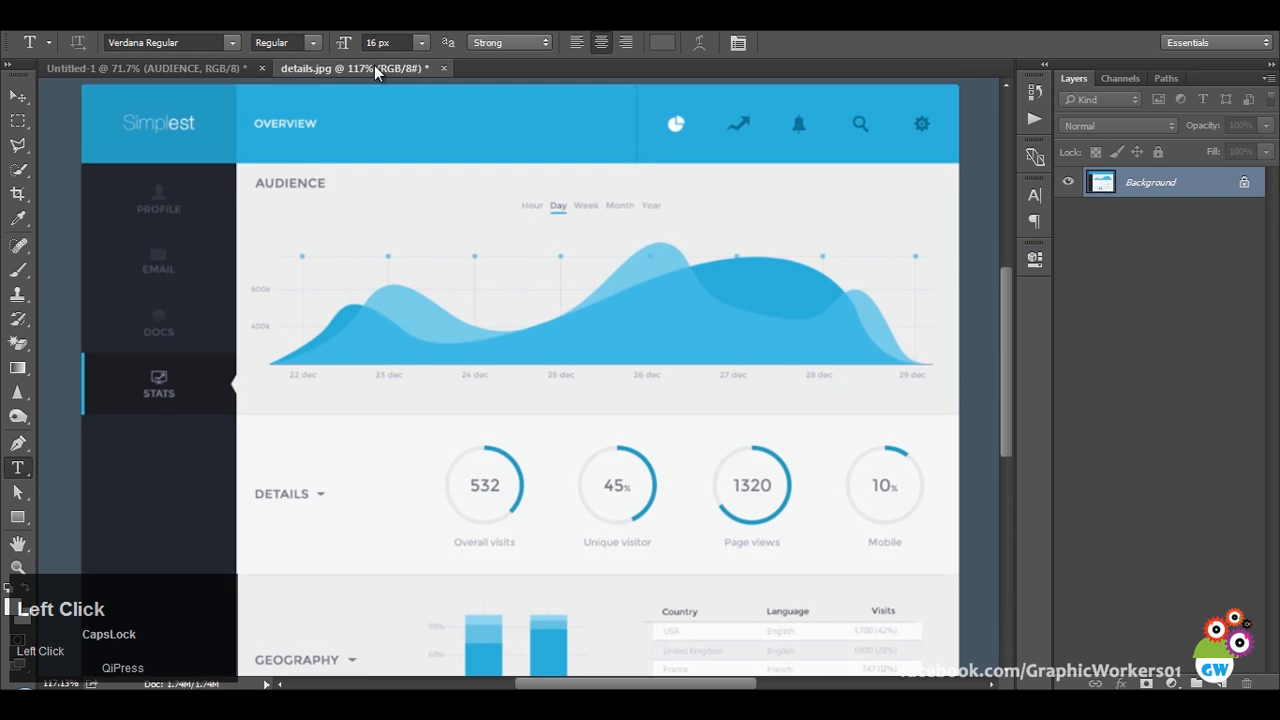
pyautogui.click(144, 72)
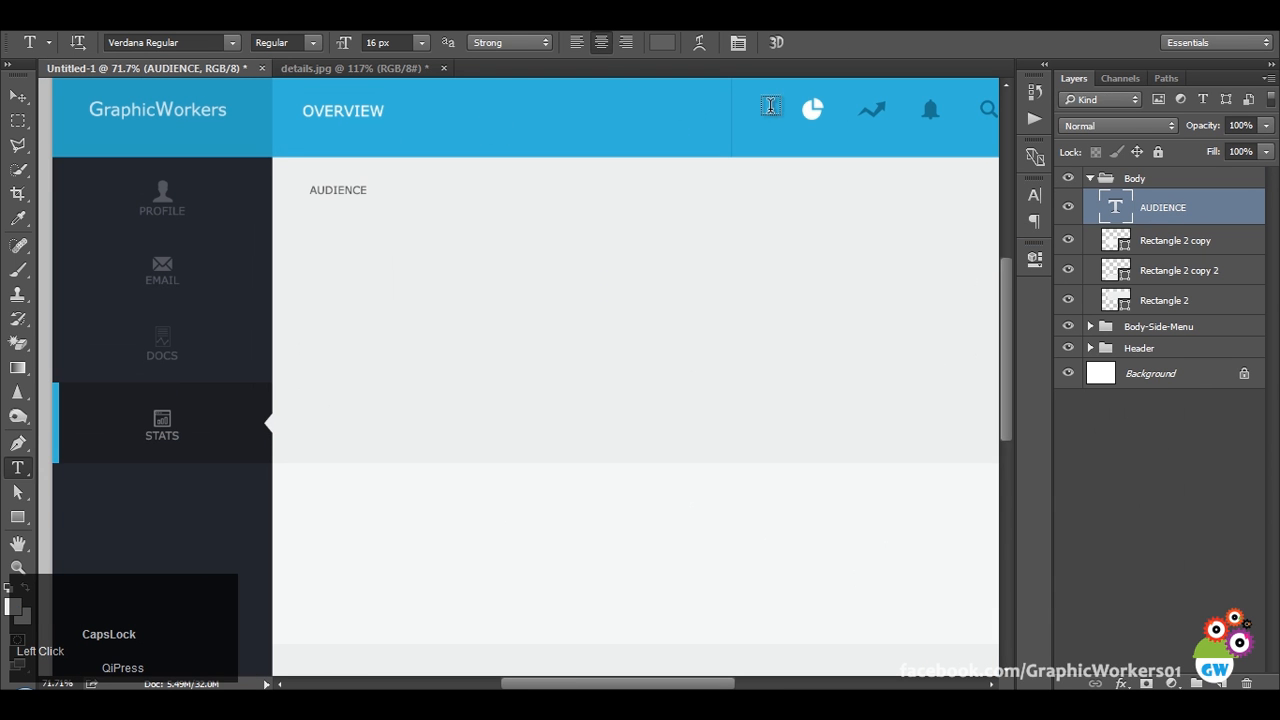
pyautogui.scroll(5, 396, 43)
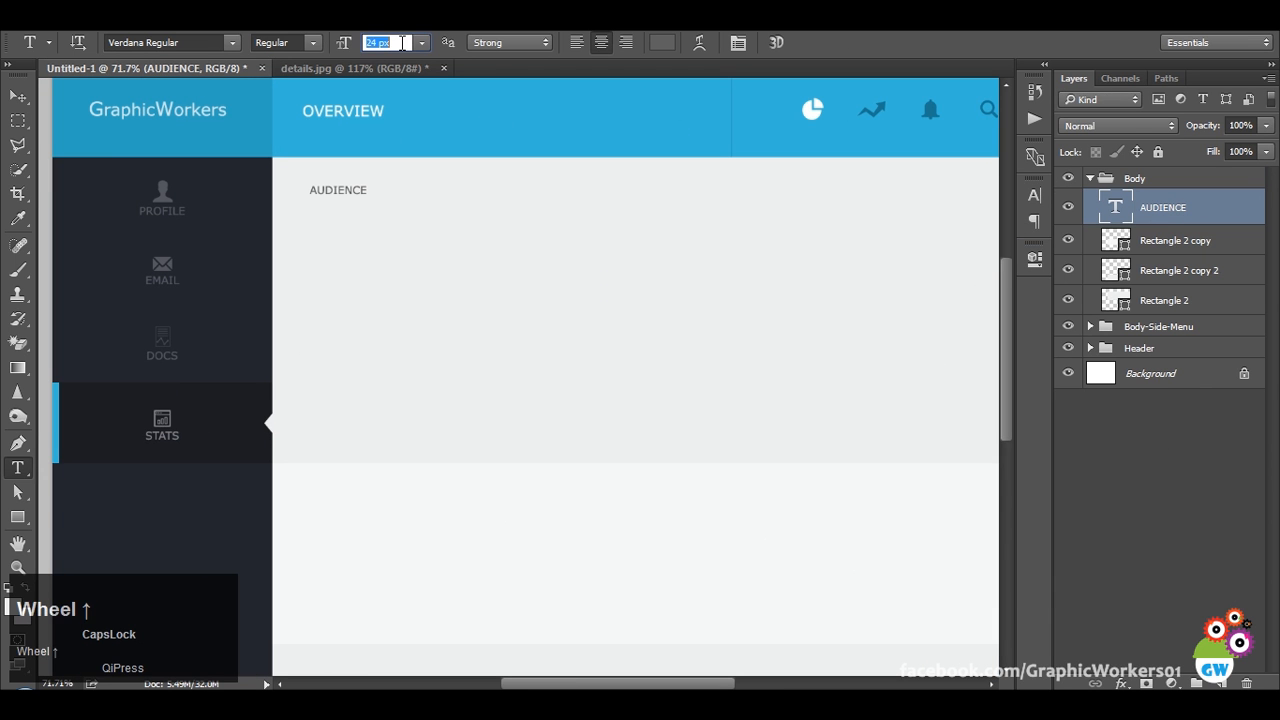
pyautogui.press('Return')
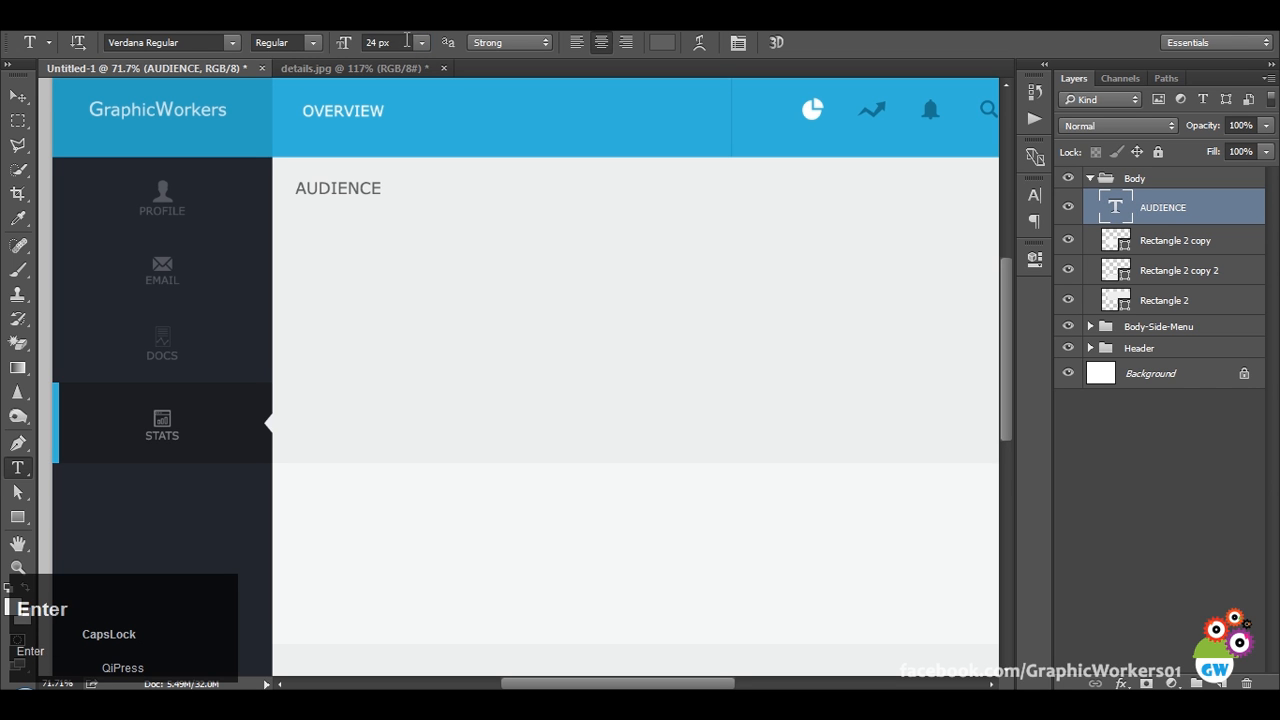
pyautogui.scroll(-1, 406, 41)
pyautogui.press('Return')
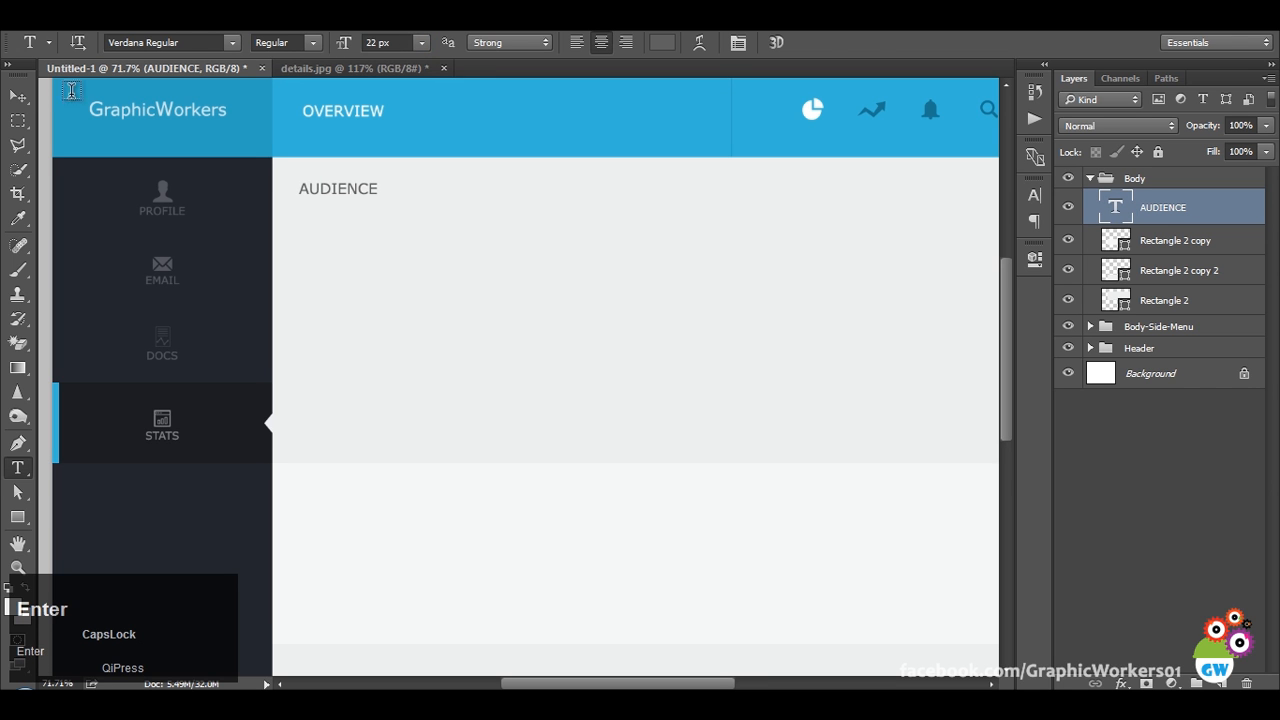
# Move the AUDIENCE heading so it lines up under OVERVIEW, checking its placement against details.jpg.
pyautogui.click(16, 96)
pyautogui.click(337, 63)
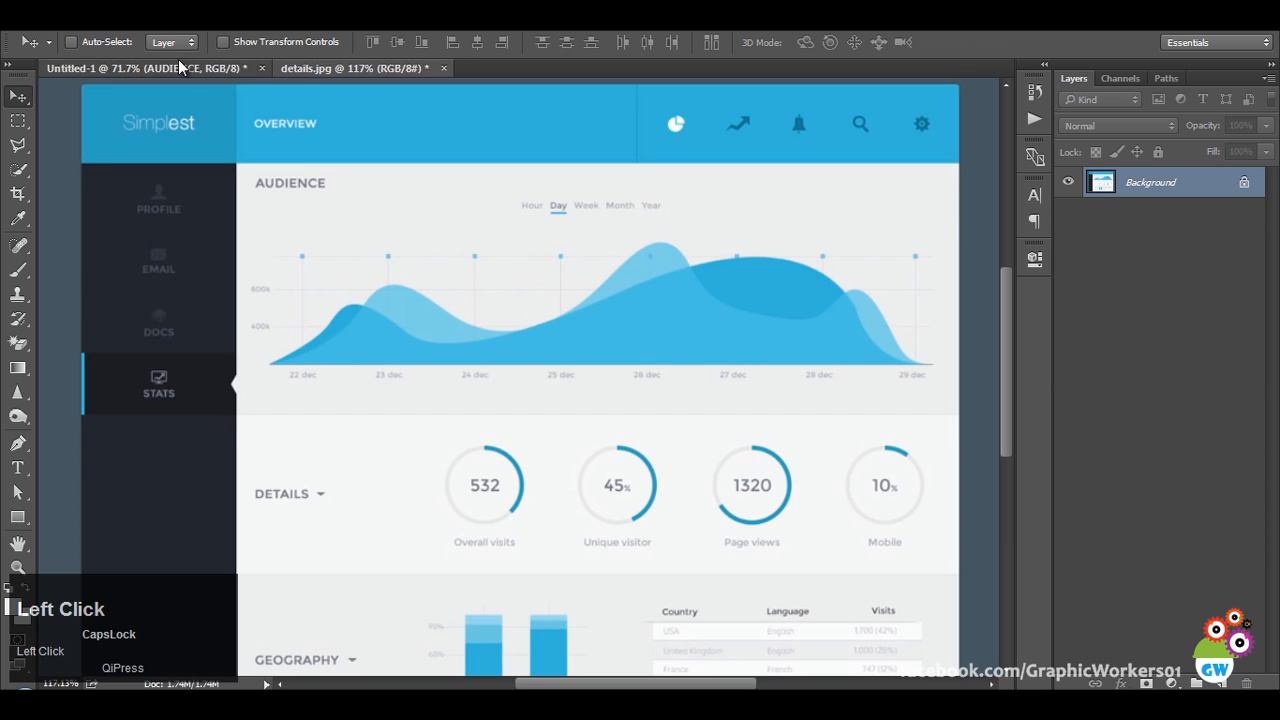
pyautogui.click(180, 67)
pyautogui.moveTo(400, 182); pyautogui.dragTo(408, 200)
pyautogui.press('space')
pyautogui.moveTo(489, 246); pyautogui.dragTo(398, 308)
pyautogui.click(352, 63)
pyautogui.click(190, 67)
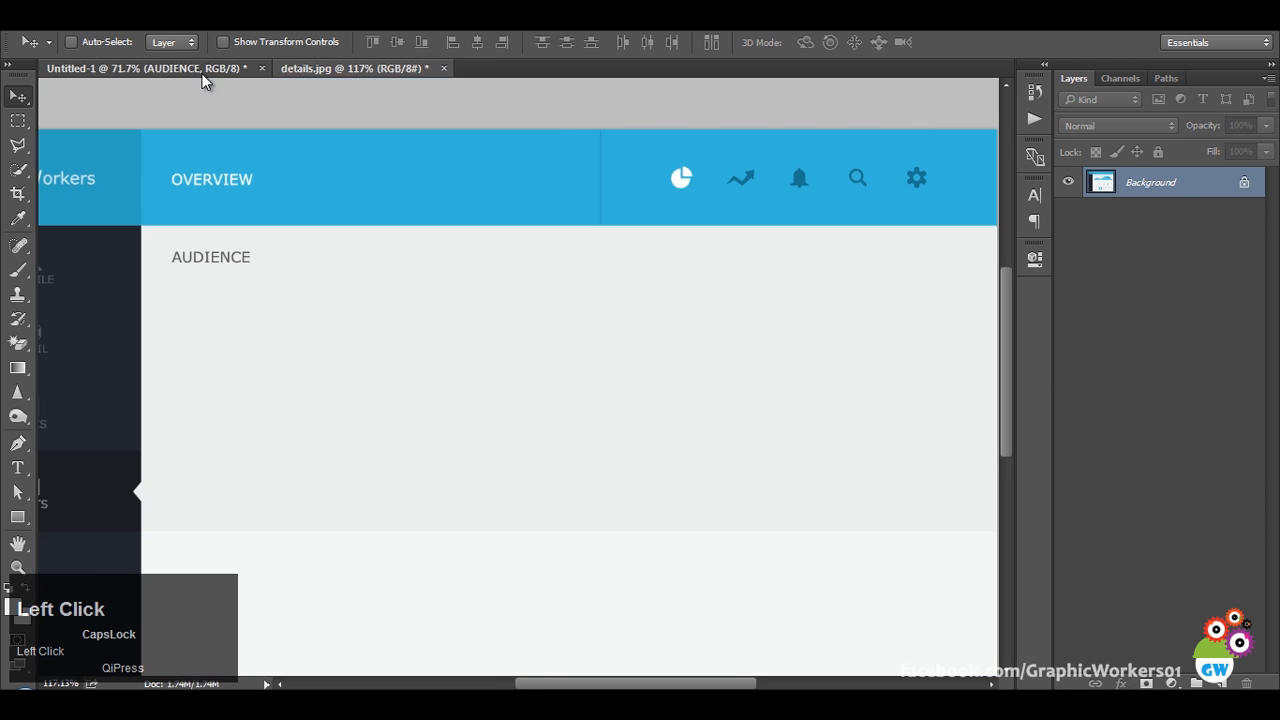
# Apply faux bold to the AUDIENCE heading and shift it slightly to realign its left edge with OVERVIEW.
pyautogui.click(1034, 195)
pyautogui.click(835, 331)
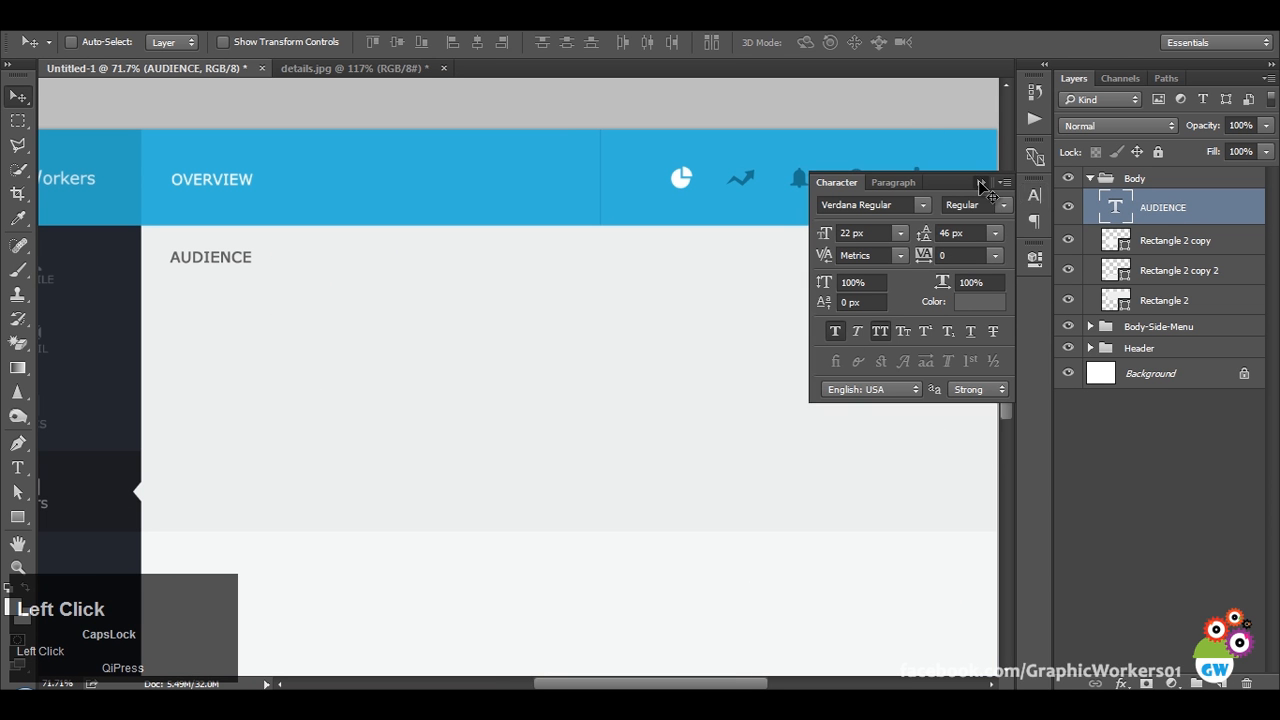
pyautogui.click(979, 182)
pyautogui.moveTo(348, 270)
pyautogui.mouseDown()
pyautogui.moveTo(365, 268)
pyautogui.moveTo(356, 274)
pyautogui.mouseUp()
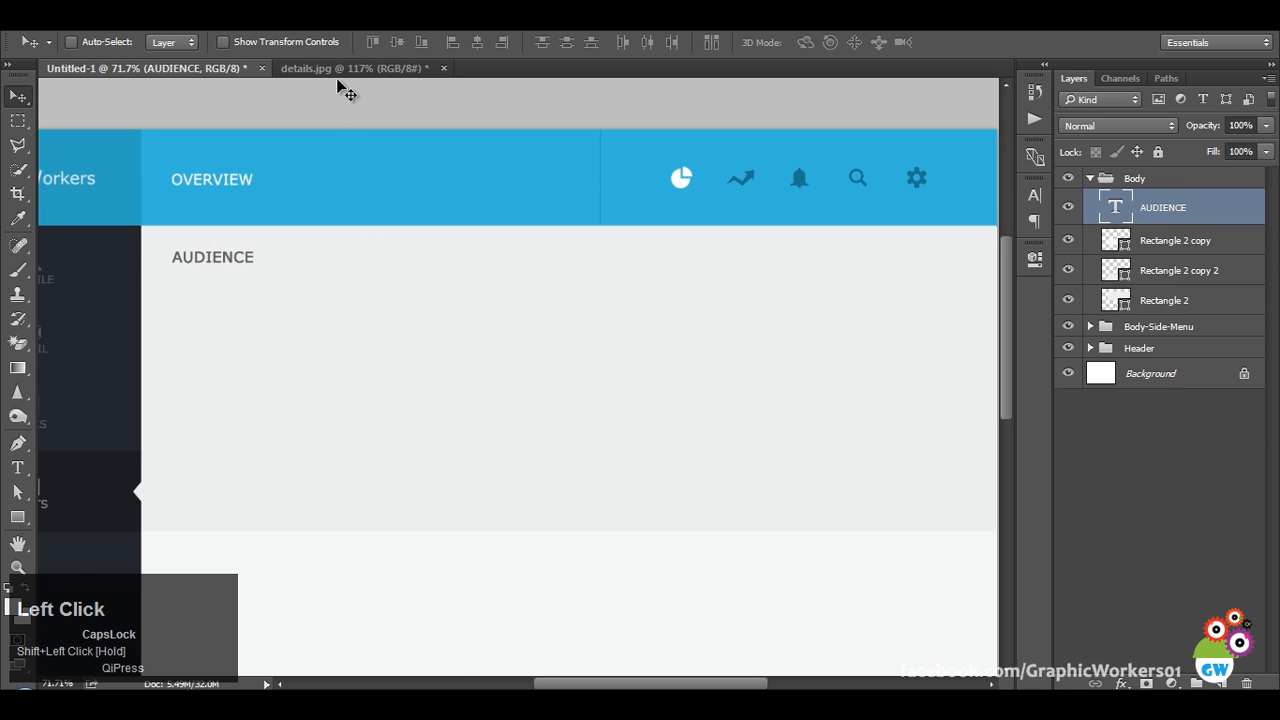
# After checking details.jpg, duplicate Rectangle 2 and move the copy directly beneath the AUDIENCE text in the layer stack.
pyautogui.click(340, 70)
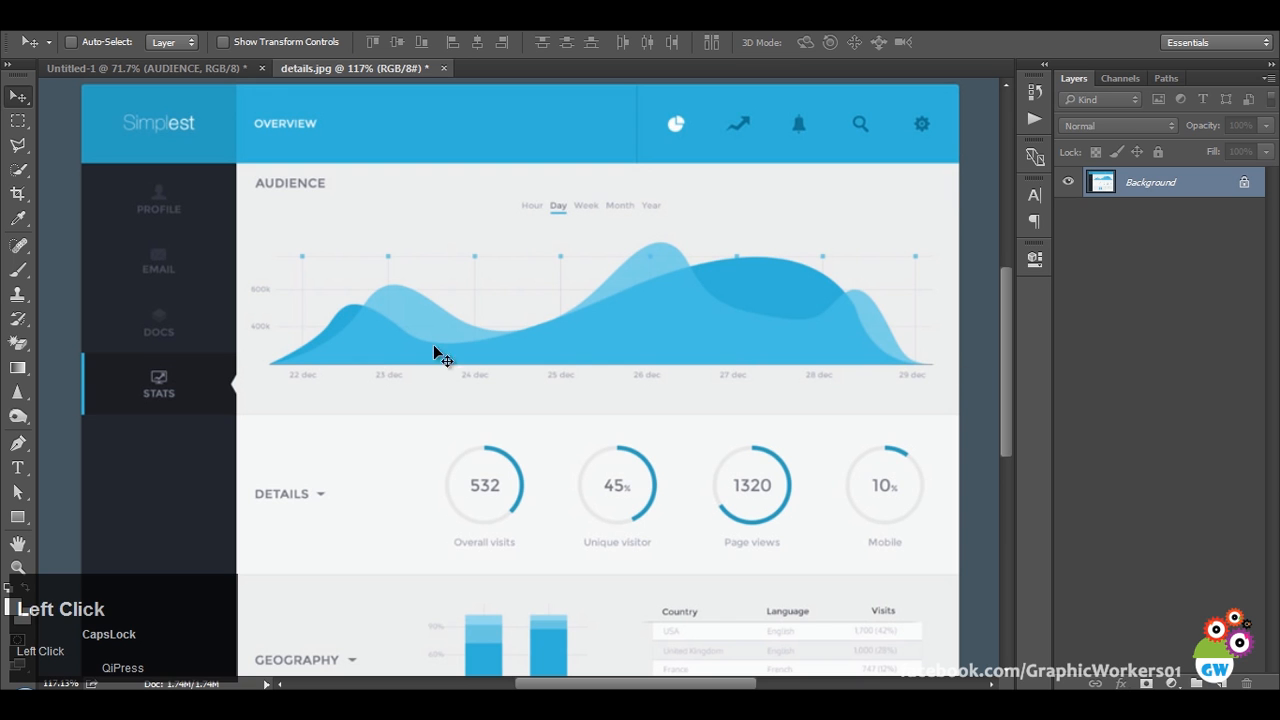
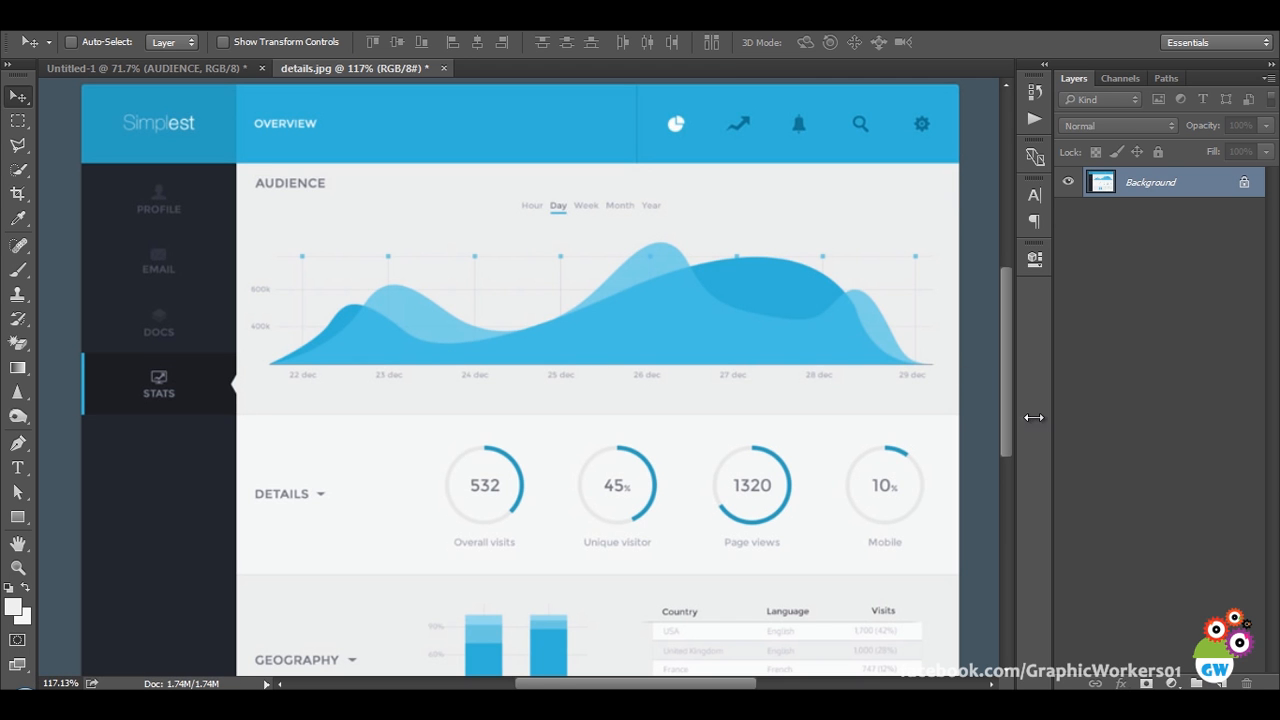
pyautogui.click(212, 72)
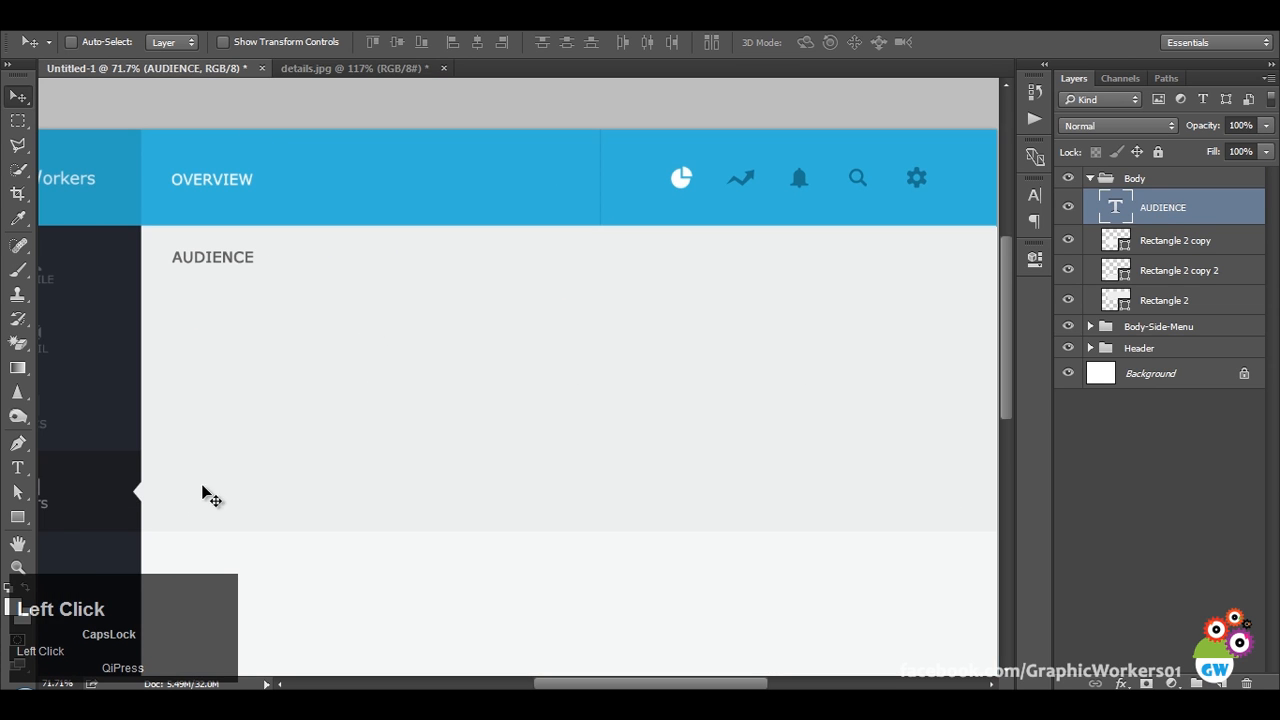
pyautogui.keyDown('alt'); pyautogui.rightClick(291, 460); pyautogui.keyUp('alt')
pyautogui.click(377, 70)
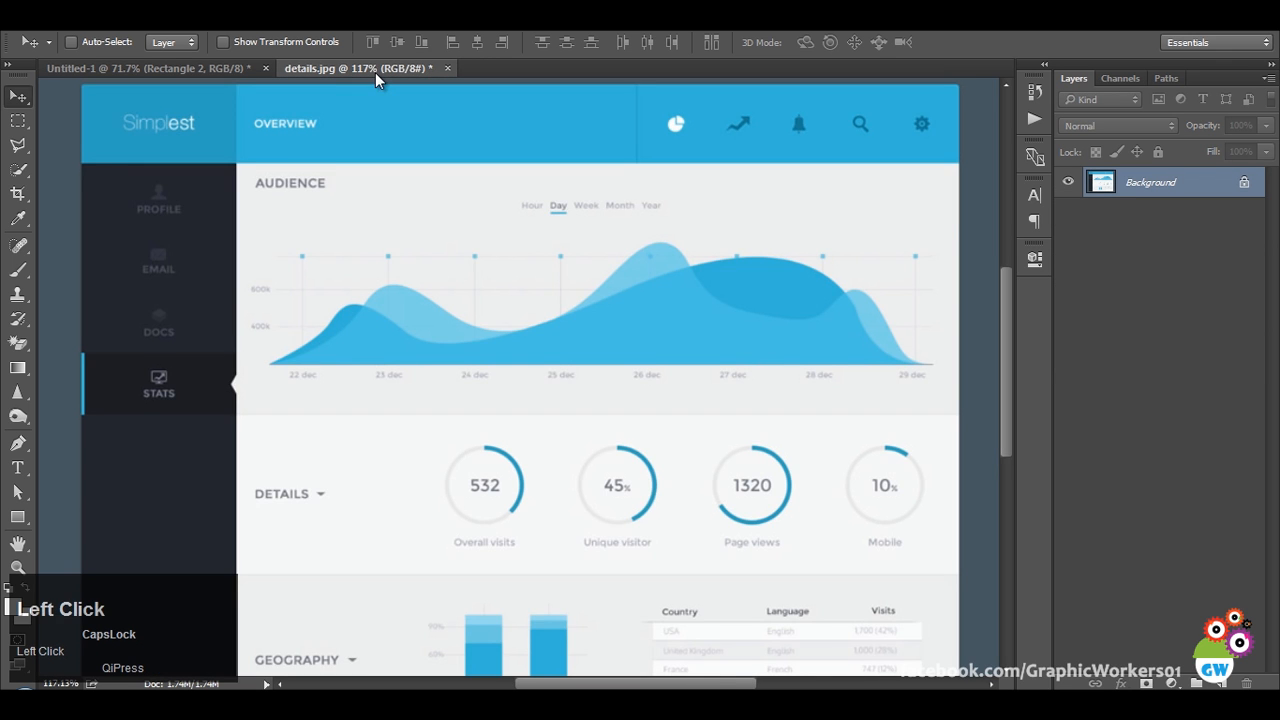
pyautogui.keyDown('ctrl'); pyautogui.keyDown('alt'); pyautogui.scroll(-1, 462, 248); pyautogui.keyUp('alt'); pyautogui.keyUp('ctrl')
pyautogui.click(180, 68)
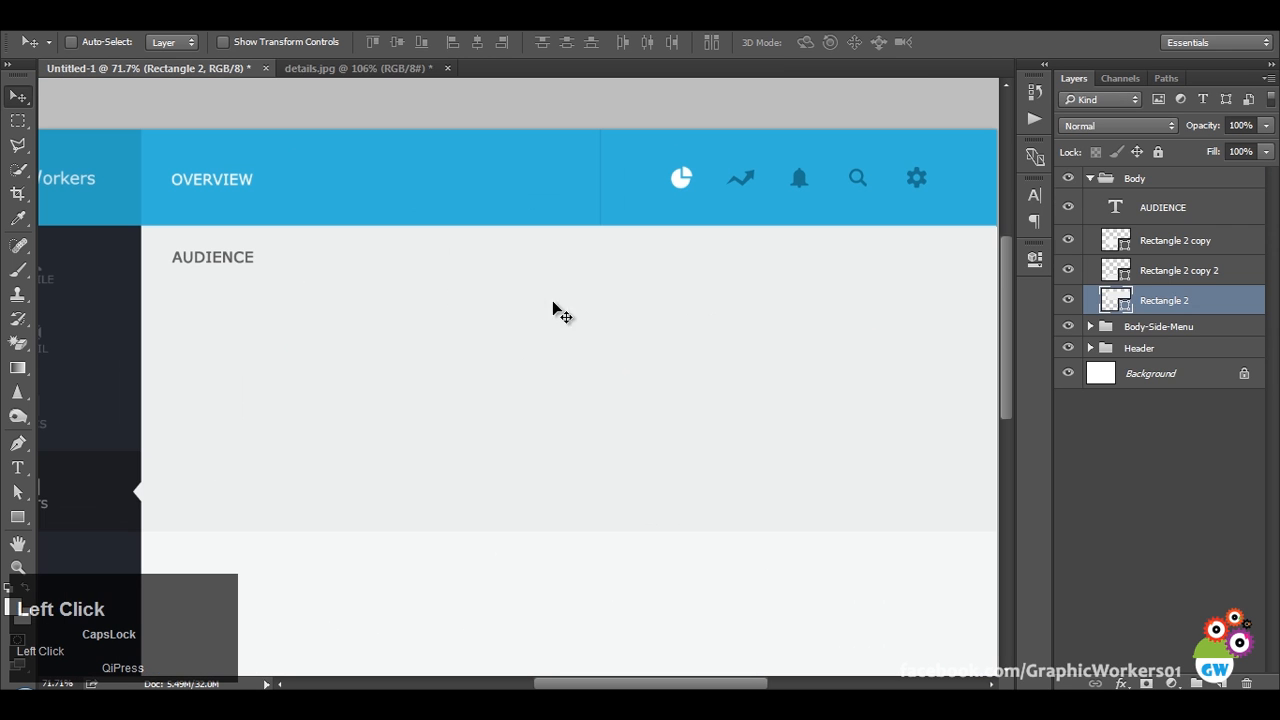
pyautogui.hotkey('ctrl', 'j')
pyautogui.moveTo(1165, 298); pyautogui.dragTo(1166, 236)
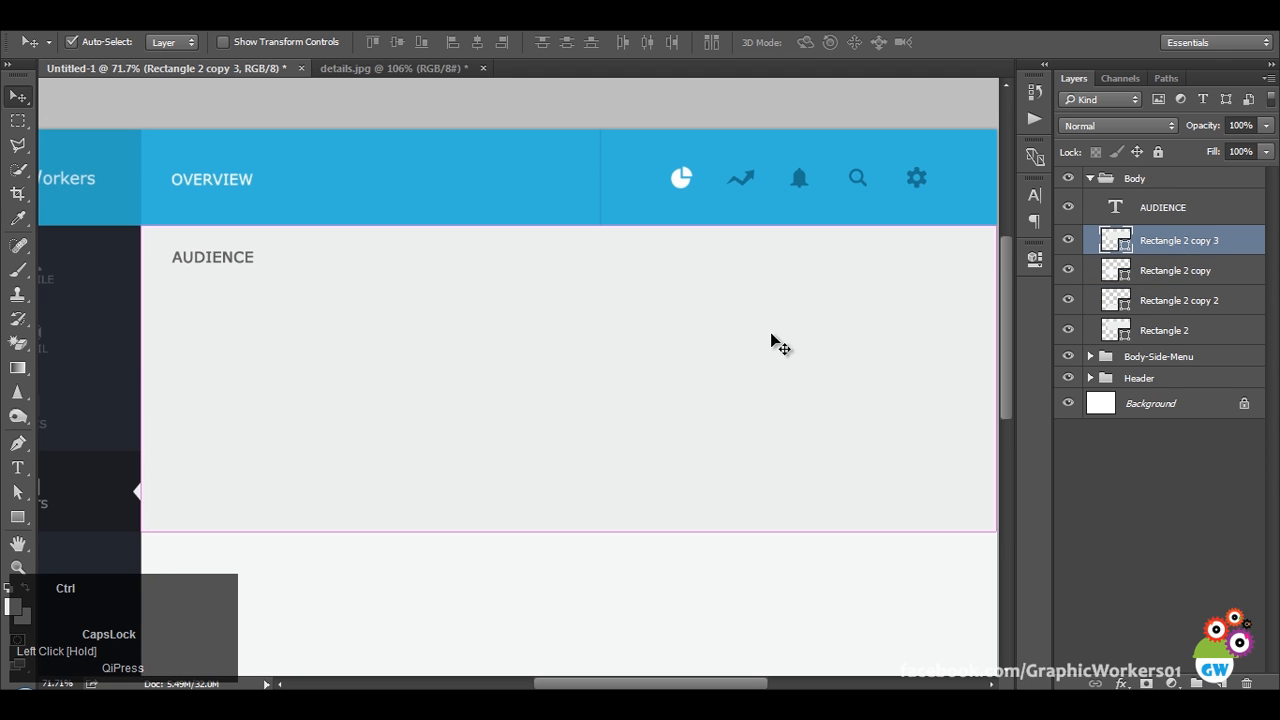
# Fill the newest Rectangle 2 duplicate with the dark colour sampled from the side menu background.
pyautogui.doubleClick(1096, 240)
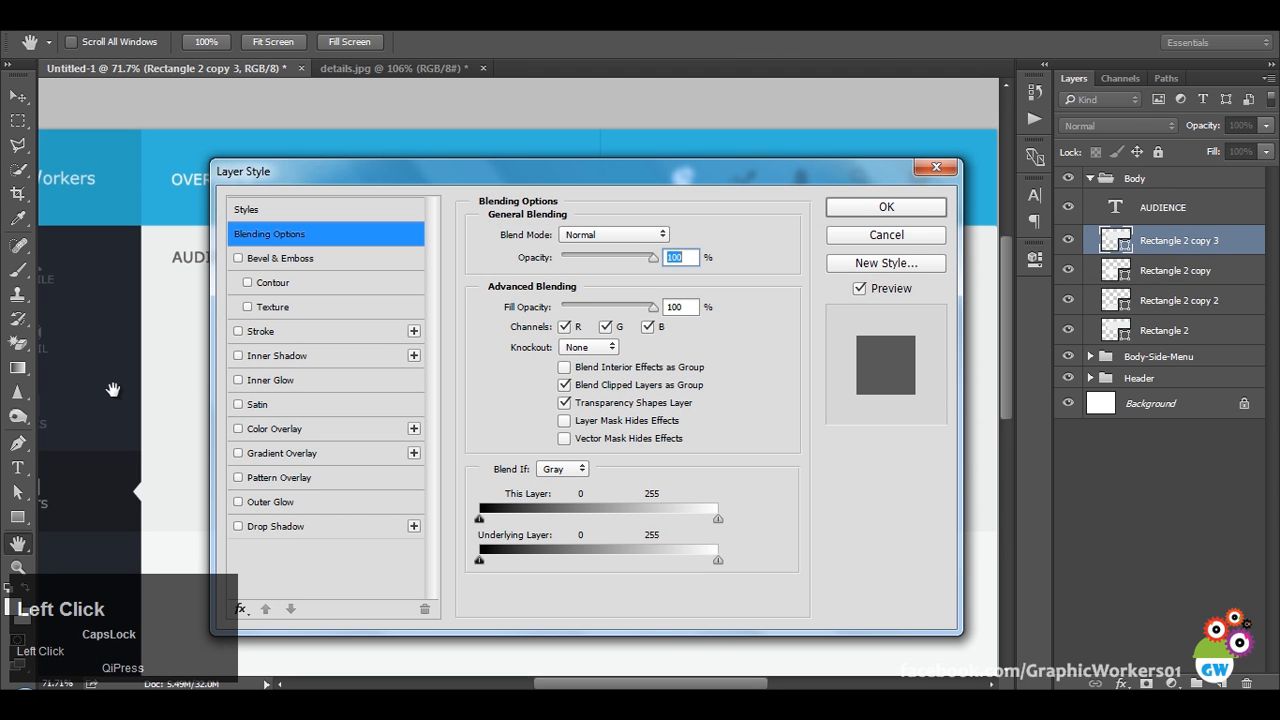
pyautogui.click(922, 237)
pyautogui.doubleClick(1112, 240)
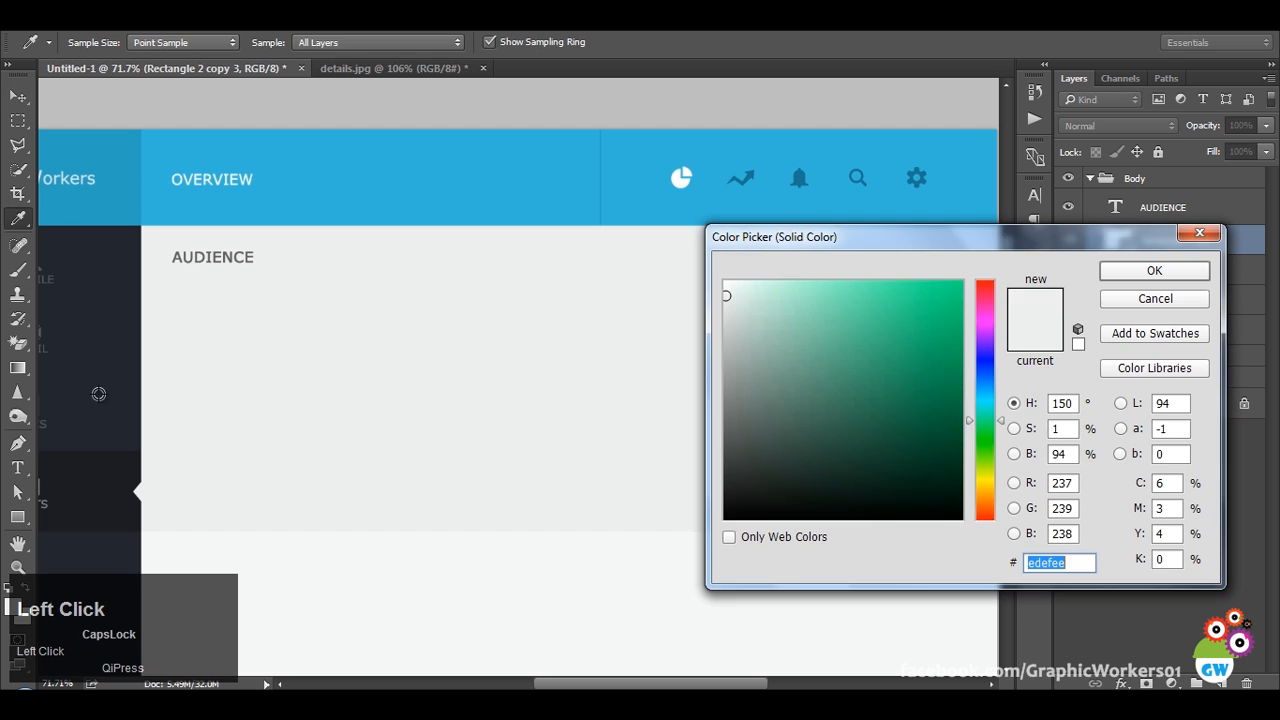
pyautogui.click(50, 416)
pyautogui.click(1138, 277)
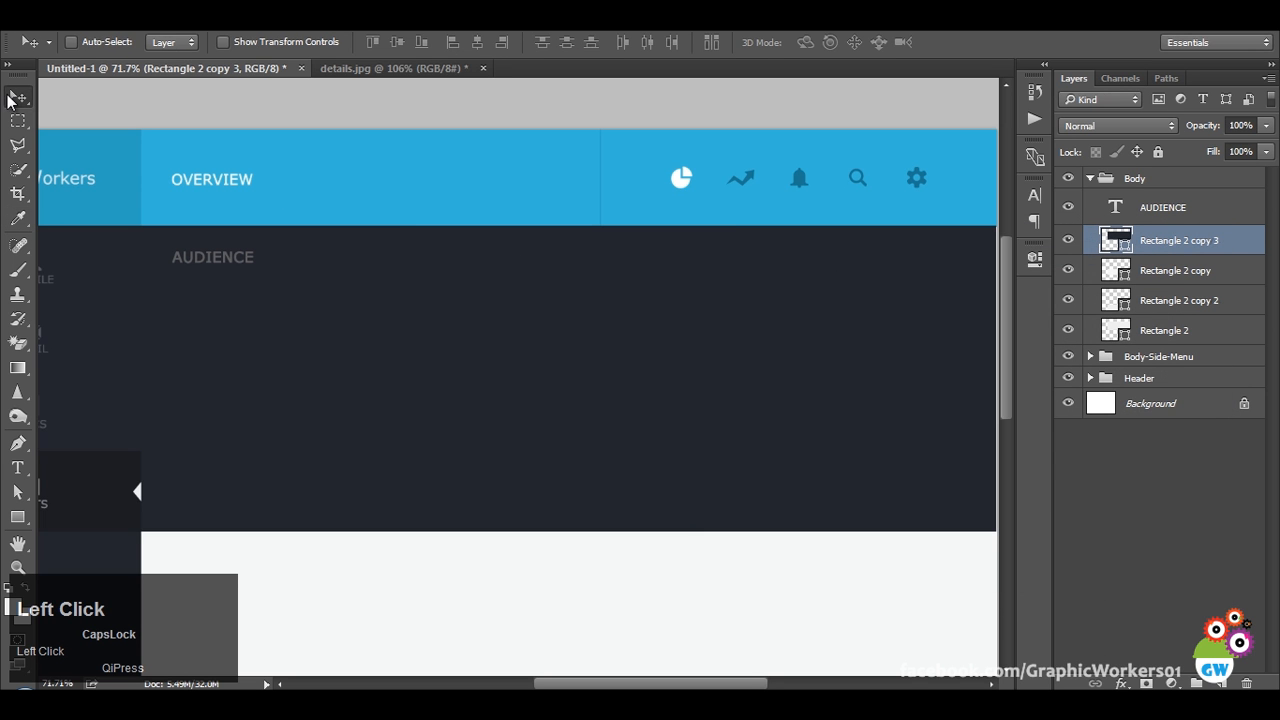
# Flatten the dark rectangle into a thin horizontal line below AUDIENCE and shift its left edge into line with the heading.
pyautogui.hotkey('ctrl', 't')
pyautogui.moveTo(565, 227); pyautogui.dragTo(568, 435)
pyautogui.moveTo(568, 531); pyautogui.dragTo(582, 496)
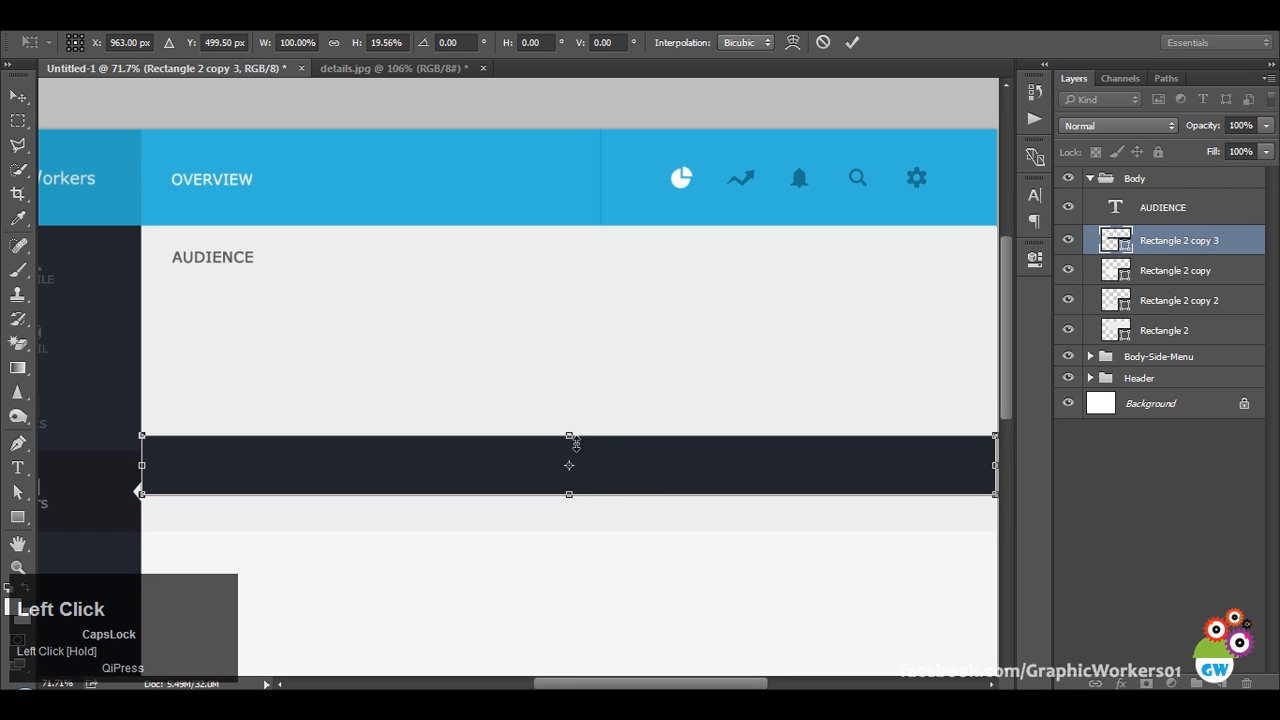
pyautogui.moveTo(569, 442); pyautogui.dragTo(570, 498)
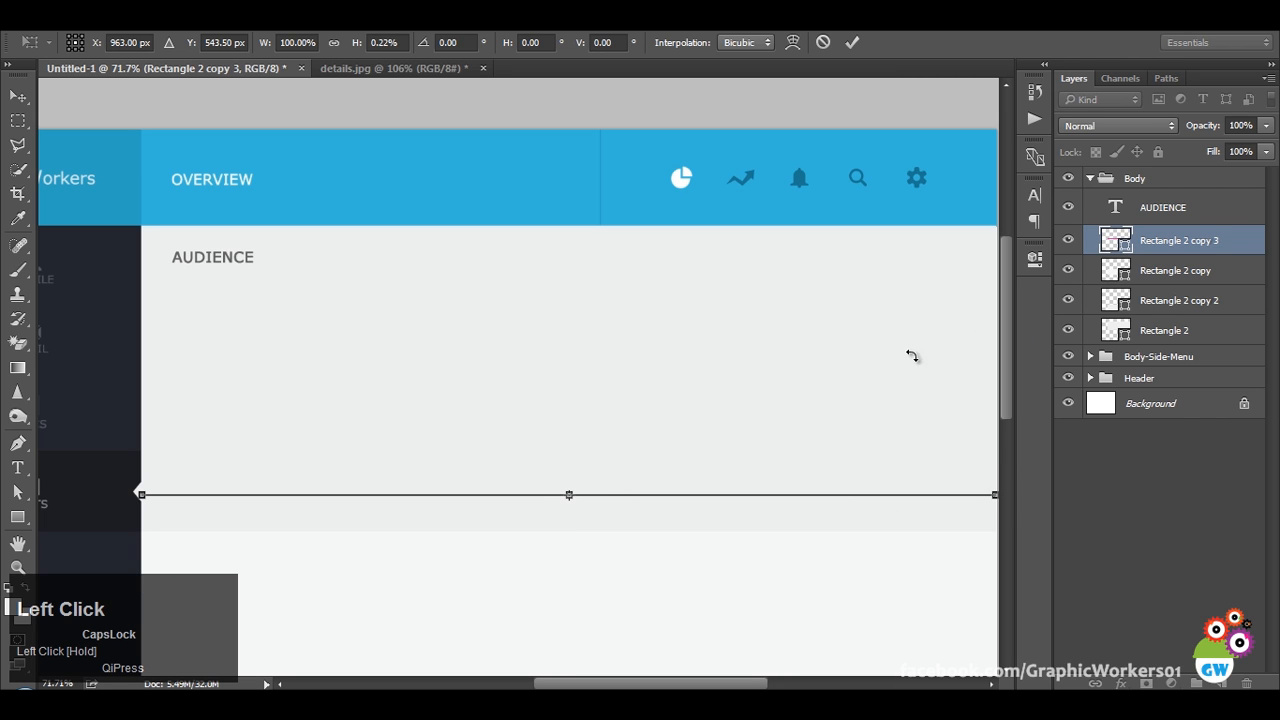
pyautogui.press('Return')
pyautogui.moveTo(405, 452); pyautogui.dragTo(434, 456)
pyautogui.moveTo(958, 466); pyautogui.dragTo(843, 449)
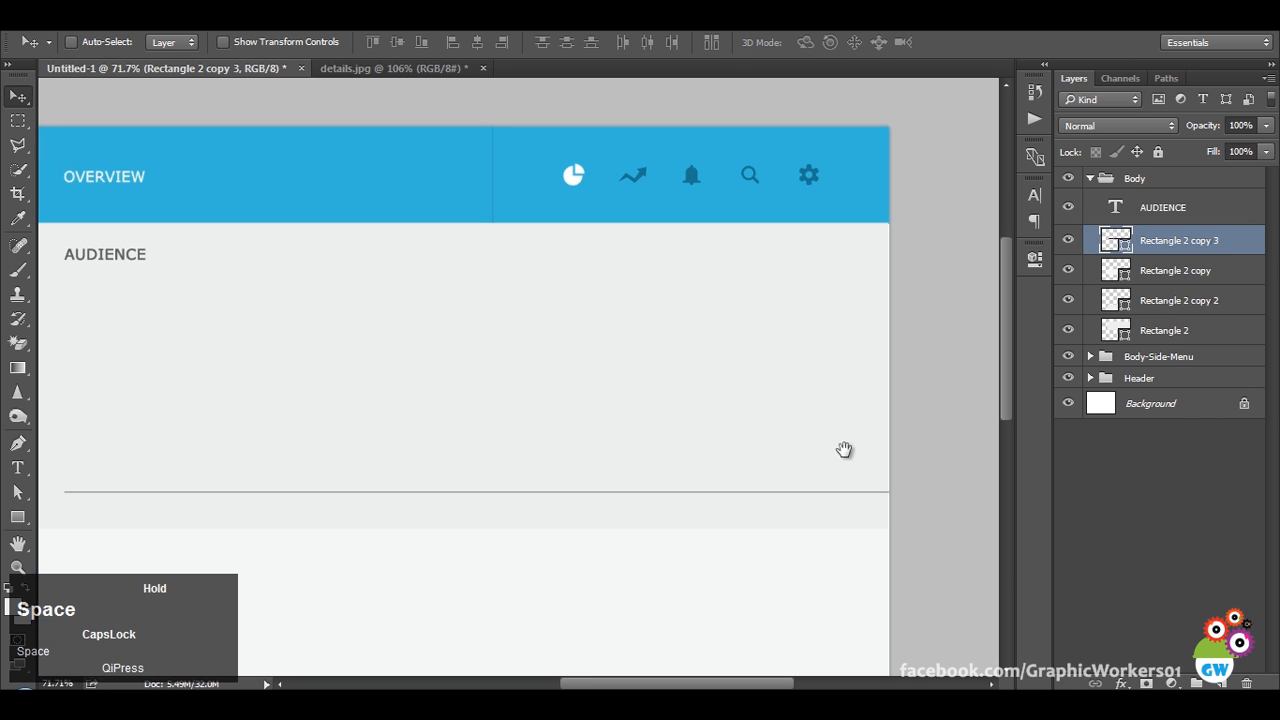
# Set the horizontal line's width to 1160 px.
pyautogui.click(1035, 258)
pyautogui.click(800, 307)
pyautogui.click(984, 247)
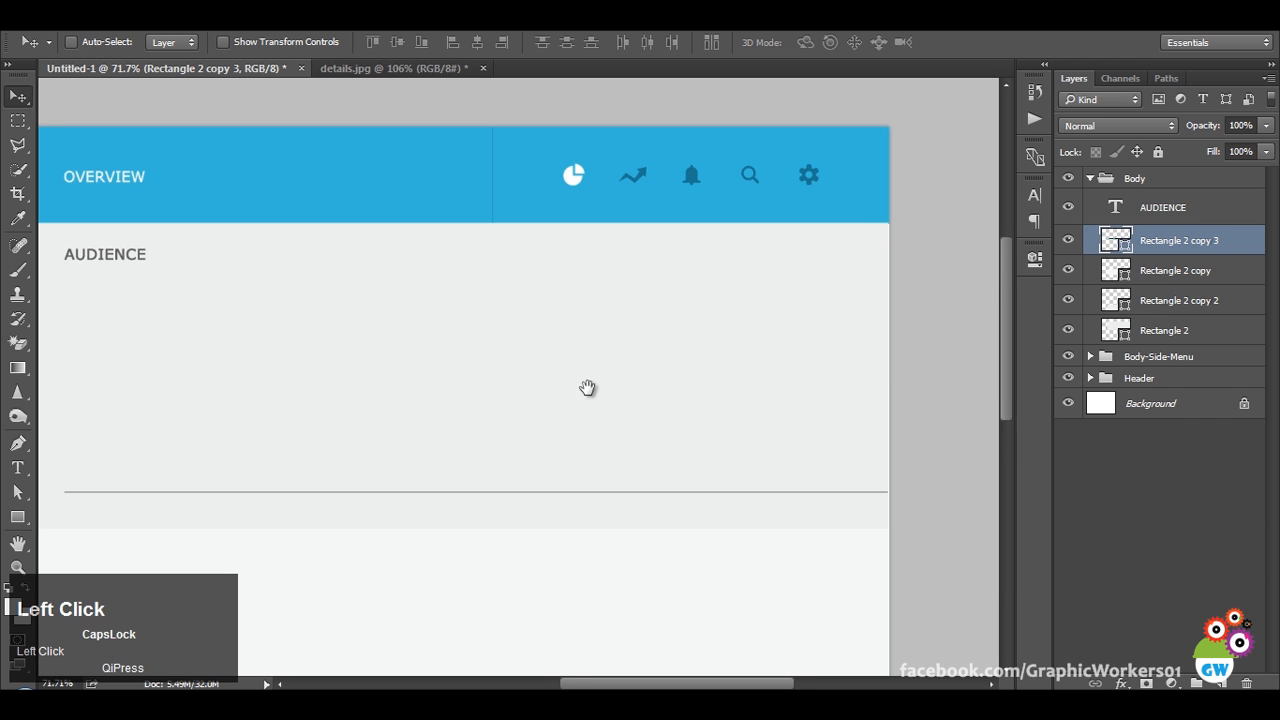
pyautogui.moveTo(600, 386); pyautogui.dragTo(660, 360)
pyautogui.scroll(-2, 663, 362)
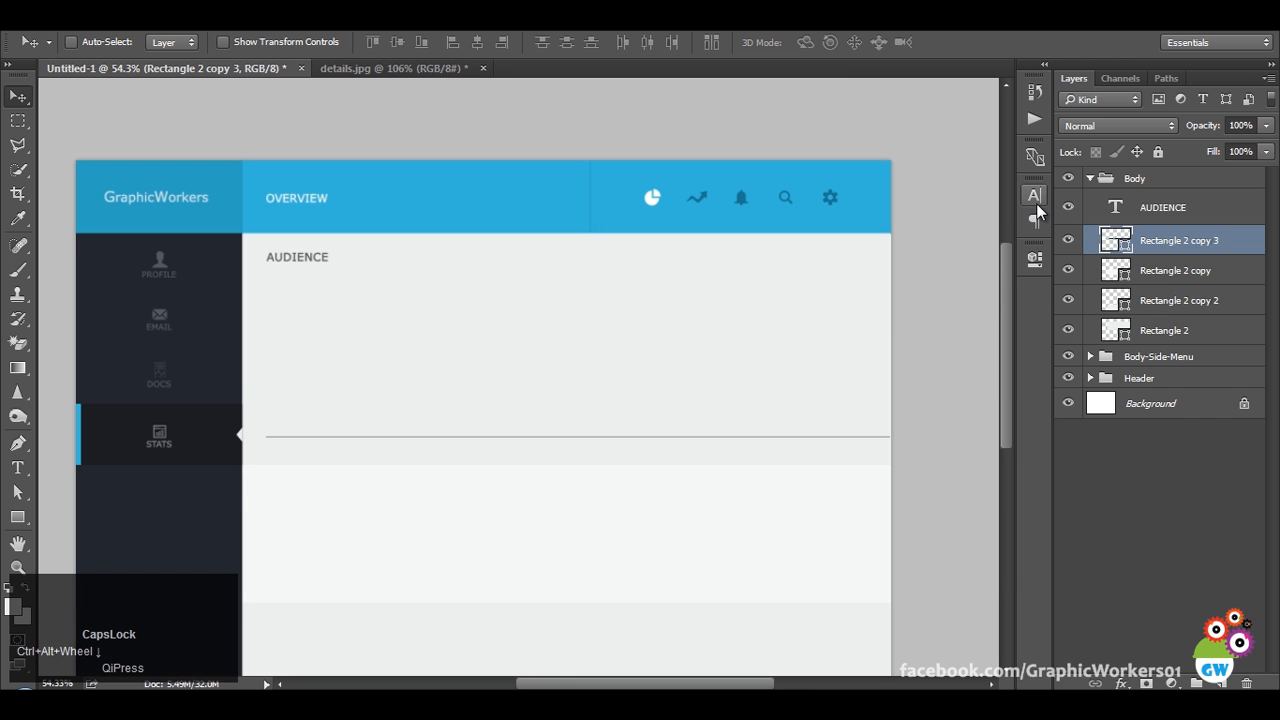
pyautogui.click(1035, 258)
pyautogui.press('space')
pyautogui.moveTo(675, 341); pyautogui.dragTo(503, 437)
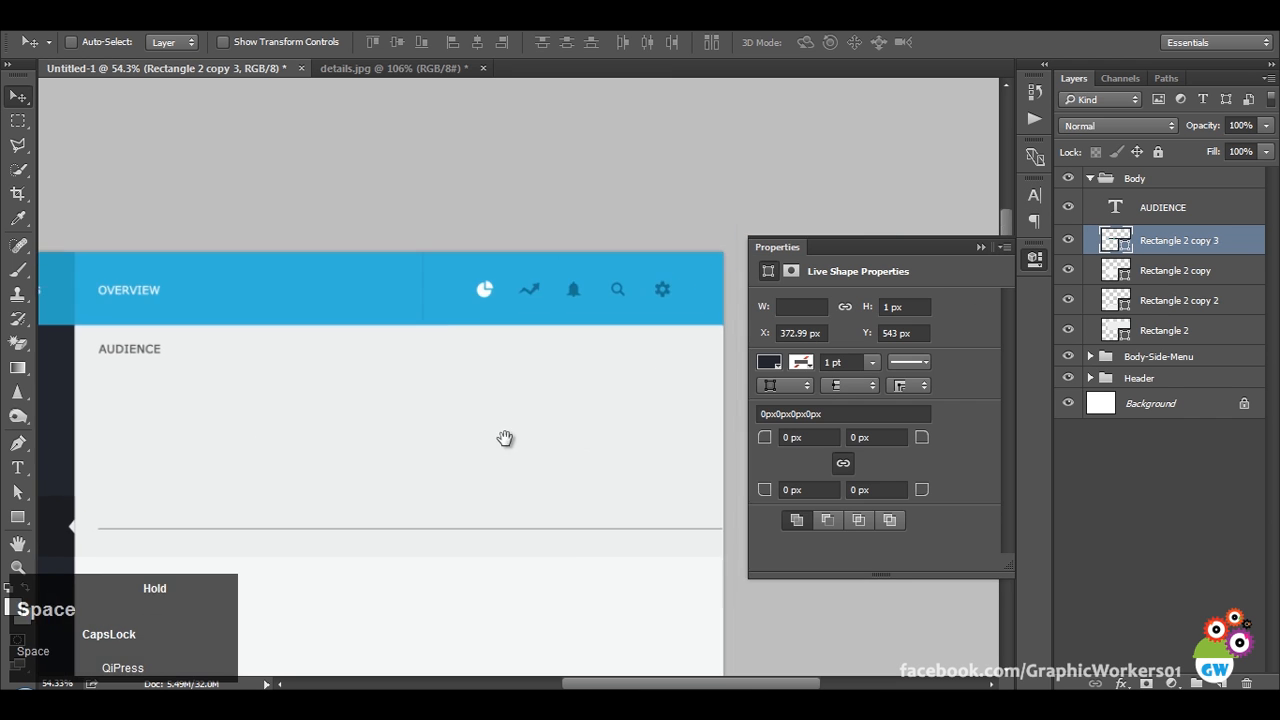
pyautogui.moveTo(805, 314); pyautogui.dragTo(752, 316)
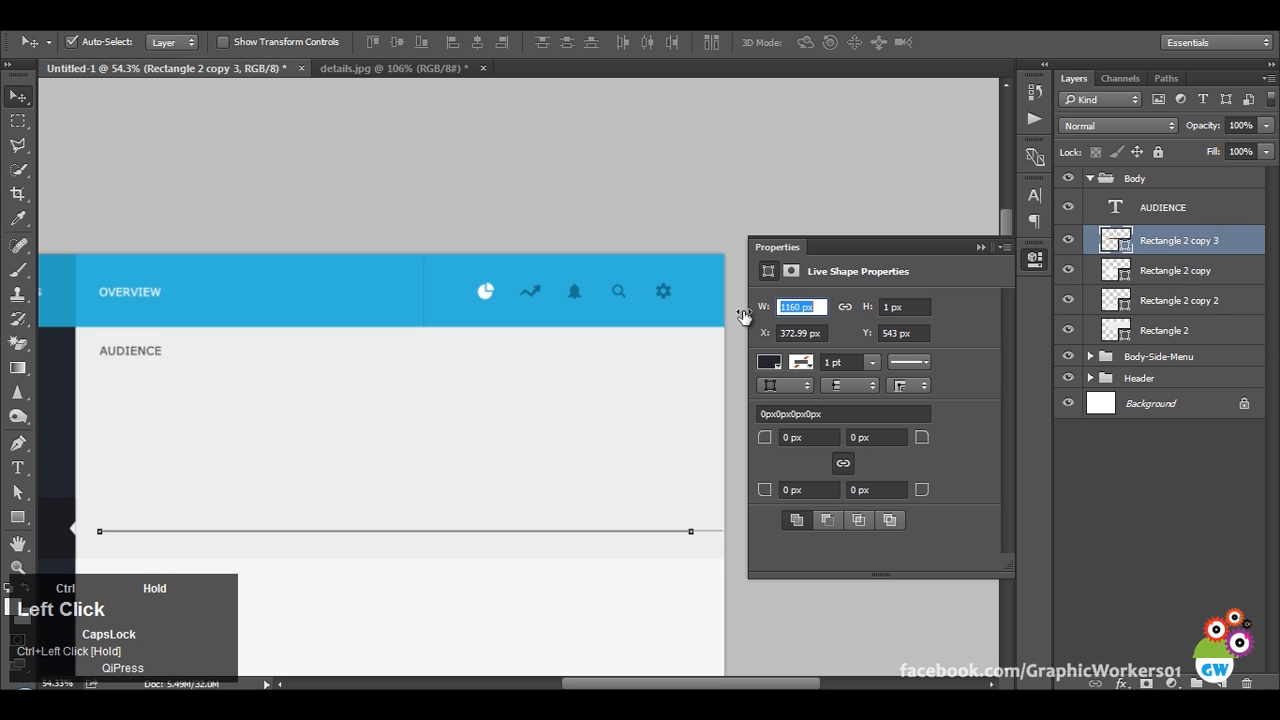
pyautogui.click(980, 247)
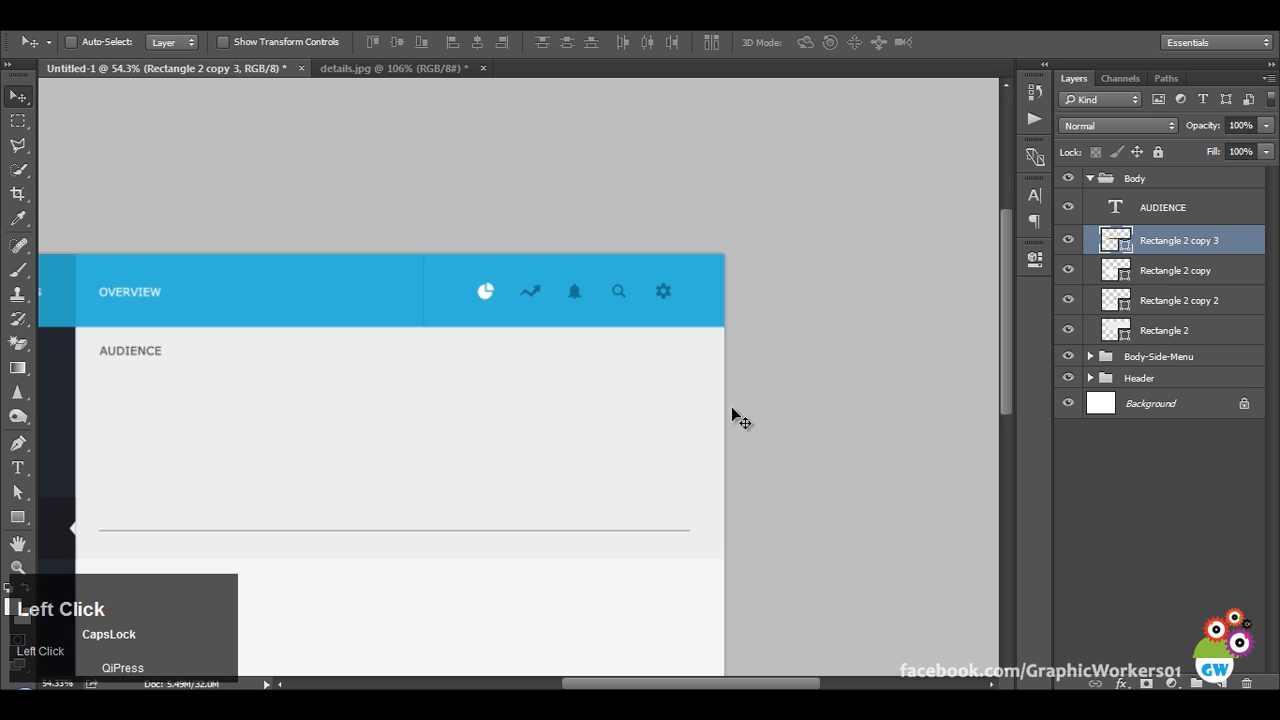
# Select Rectangle 2 together with the 1160 px line and align their horizontal centers.
pyautogui.keyDown('ctrl'); pyautogui.keyDown('alt'); pyautogui.keyDown('shift'); pyautogui.rightClick(681, 451); pyautogui.keyUp('shift'); pyautogui.keyUp('alt'); pyautogui.keyUp('ctrl')
pyautogui.click(477, 43)
pyautogui.moveTo(455, 393); pyautogui.dragTo(669, 306)
pyautogui.scroll(2, 701, 425)
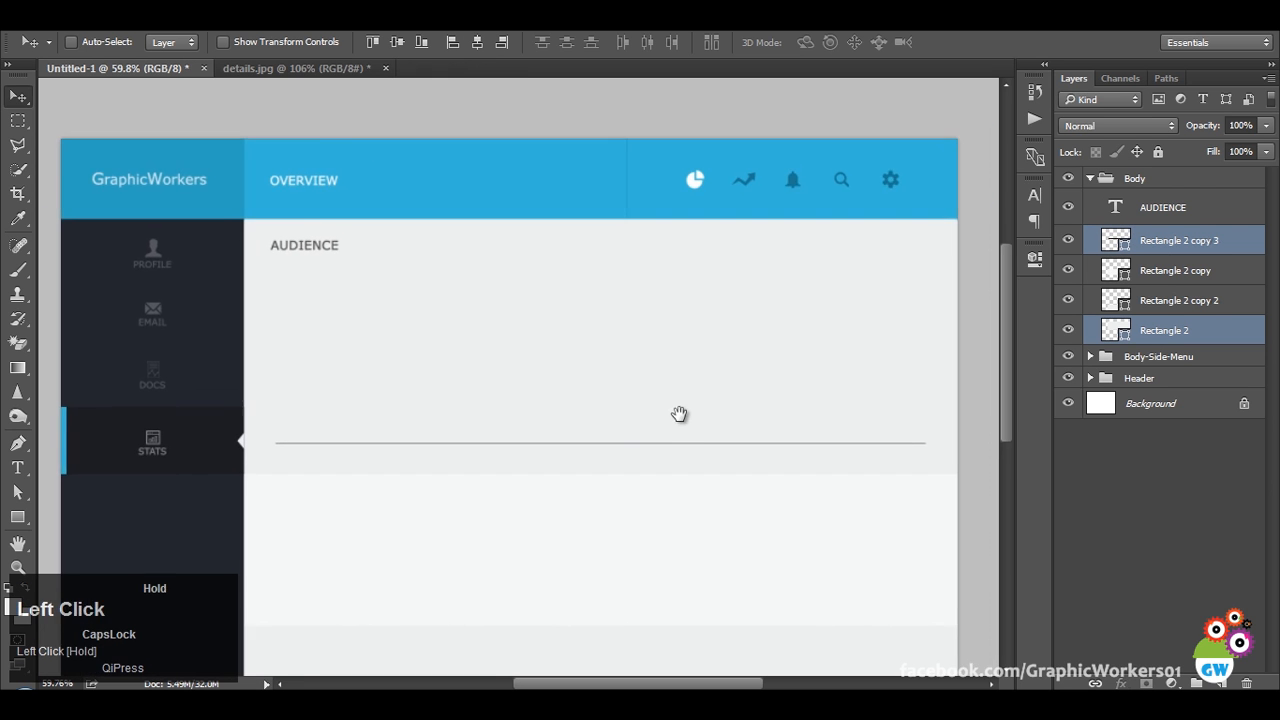
pyautogui.scroll(2, 679, 420)
# Move the line layer up within the AUDIENCE panel, comparing its height with the chart baseline in details.jpg.
pyautogui.click(286, 71)
pyautogui.click(90, 68)
pyautogui.moveTo(566, 322)
pyautogui.mouseDown()
pyautogui.moveTo(566, 339)
pyautogui.moveTo(565, 327)
pyautogui.mouseUp()
pyautogui.hotkey('ctrl', 'z')
pyautogui.click(1197, 246)
pyautogui.moveTo(638, 404); pyautogui.dragTo(638, 379)
pyautogui.click(347, 72)
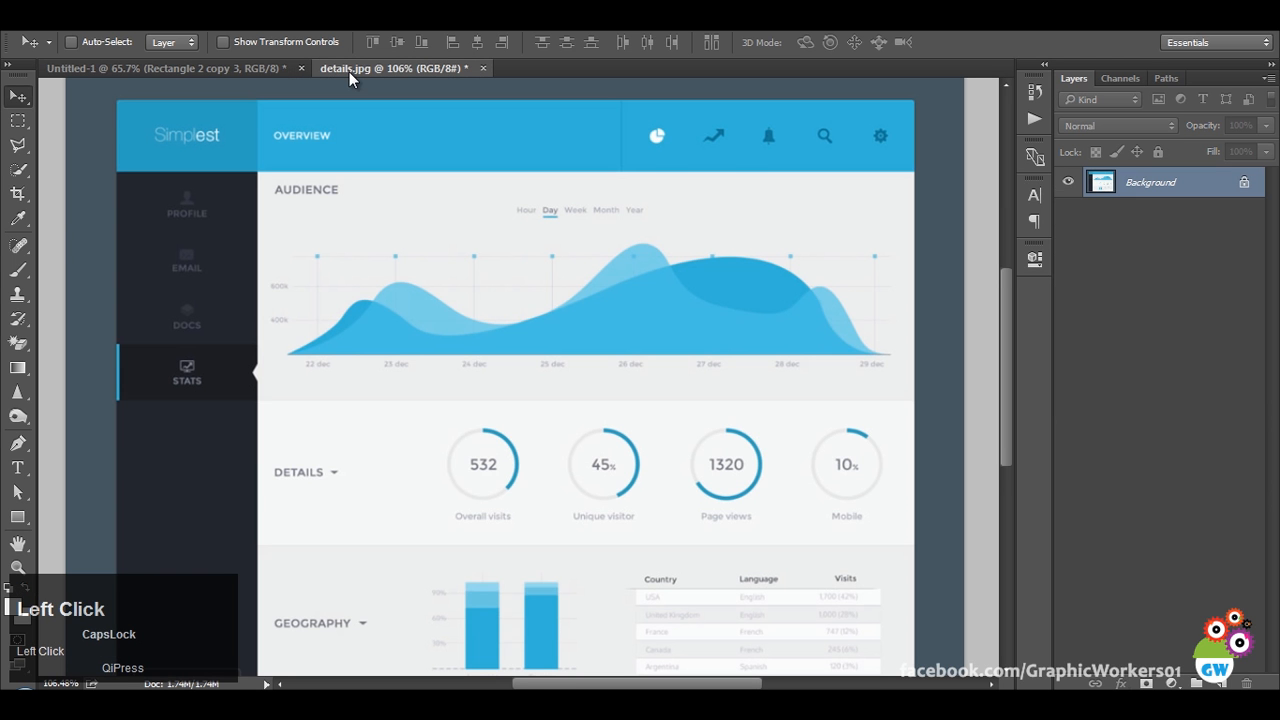
pyautogui.click(216, 66)
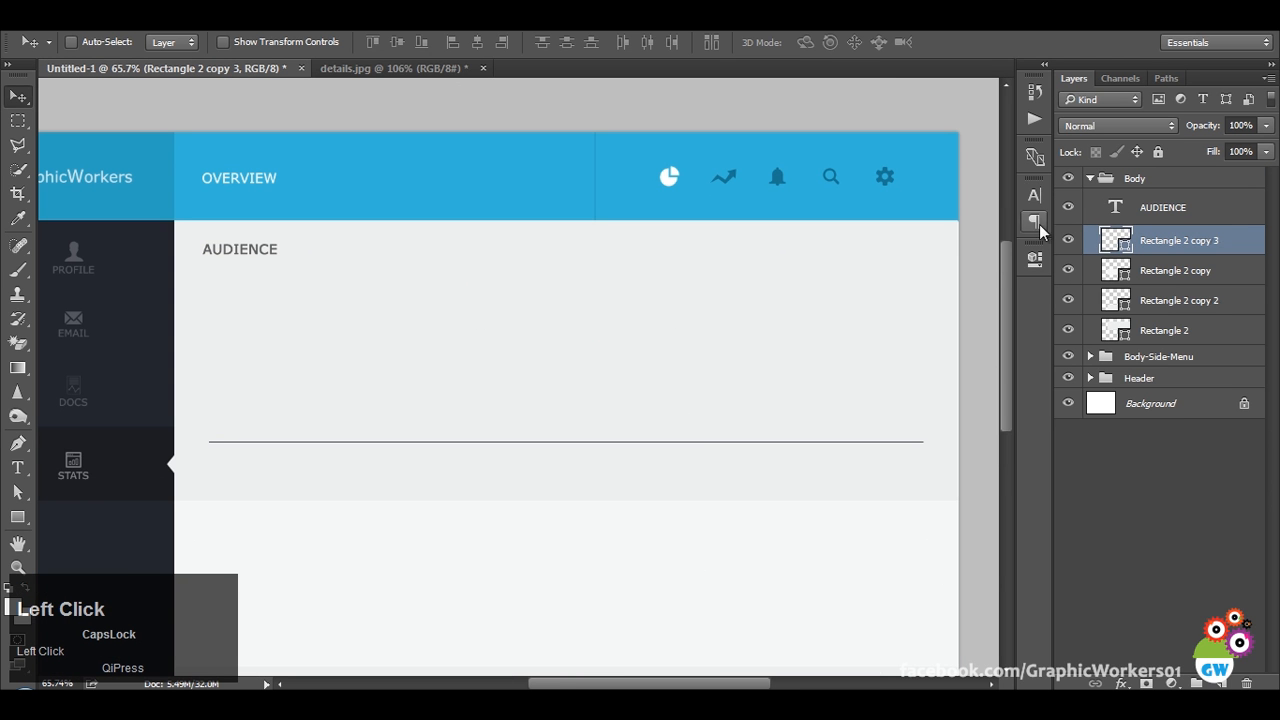
# Set the line's width to 1000 px and align its horizontal center with Rectangle 2.
pyautogui.click(1034, 258)
pyautogui.write('1000')
pyautogui.press('Return')
pyautogui.click(981, 247)
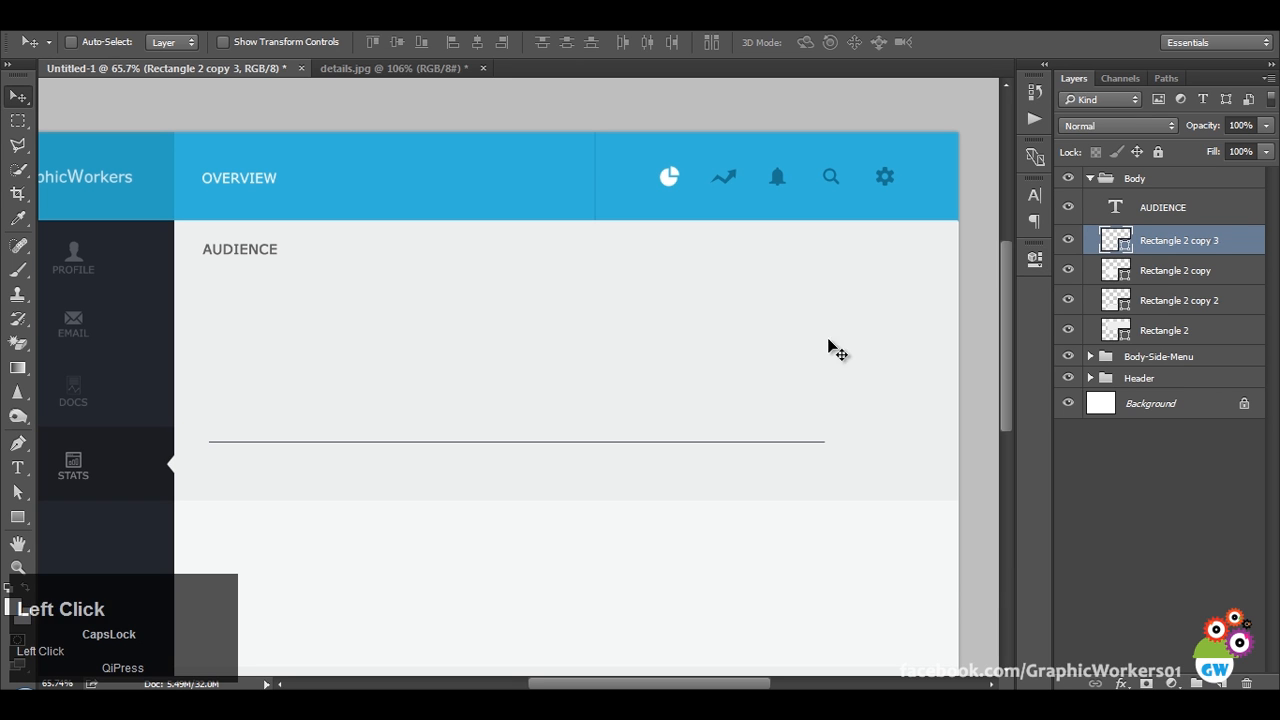
pyautogui.keyDown('ctrl'); pyautogui.keyDown('alt'); pyautogui.keyDown('shift'); pyautogui.rightClick(821, 347); pyautogui.keyUp('shift'); pyautogui.keyUp('alt'); pyautogui.keyUp('ctrl')
pyautogui.click(476, 43)
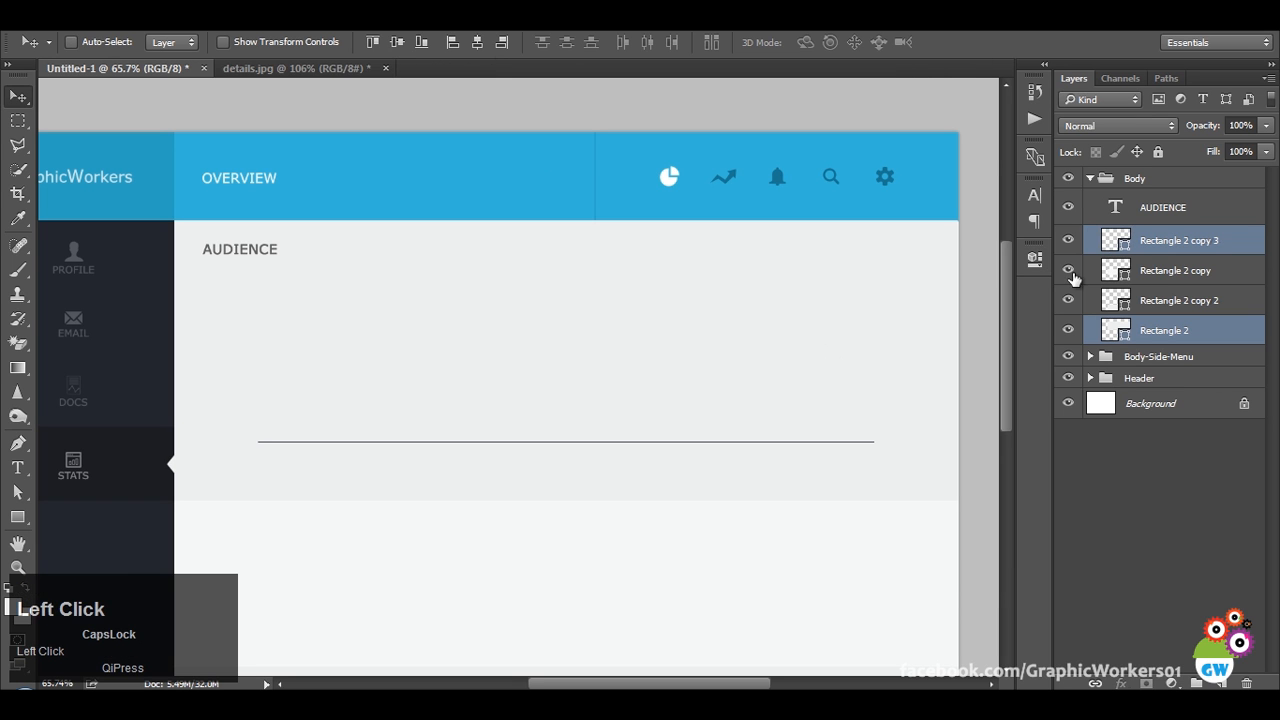
# Change the fill of the Rectangle 2 copy 3 line to a lighter slate grey.
pyautogui.click(1113, 243)
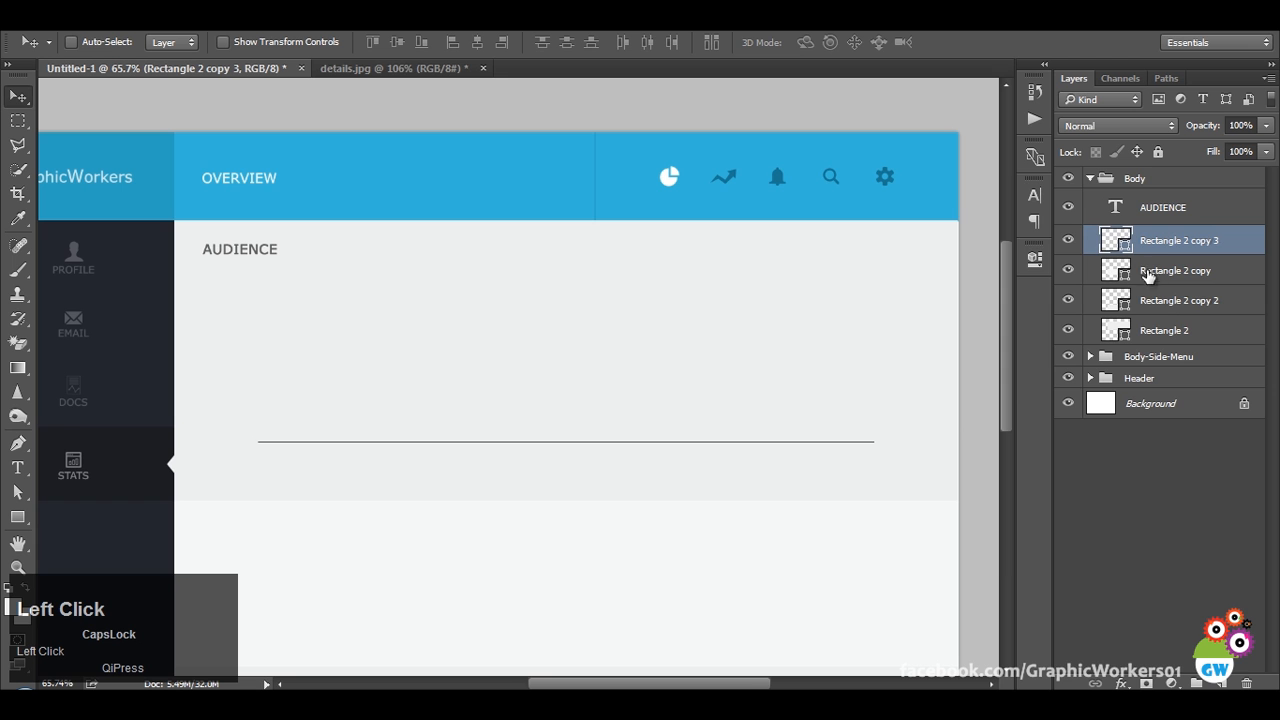
pyautogui.click(1035, 258)
pyautogui.click(769, 363)
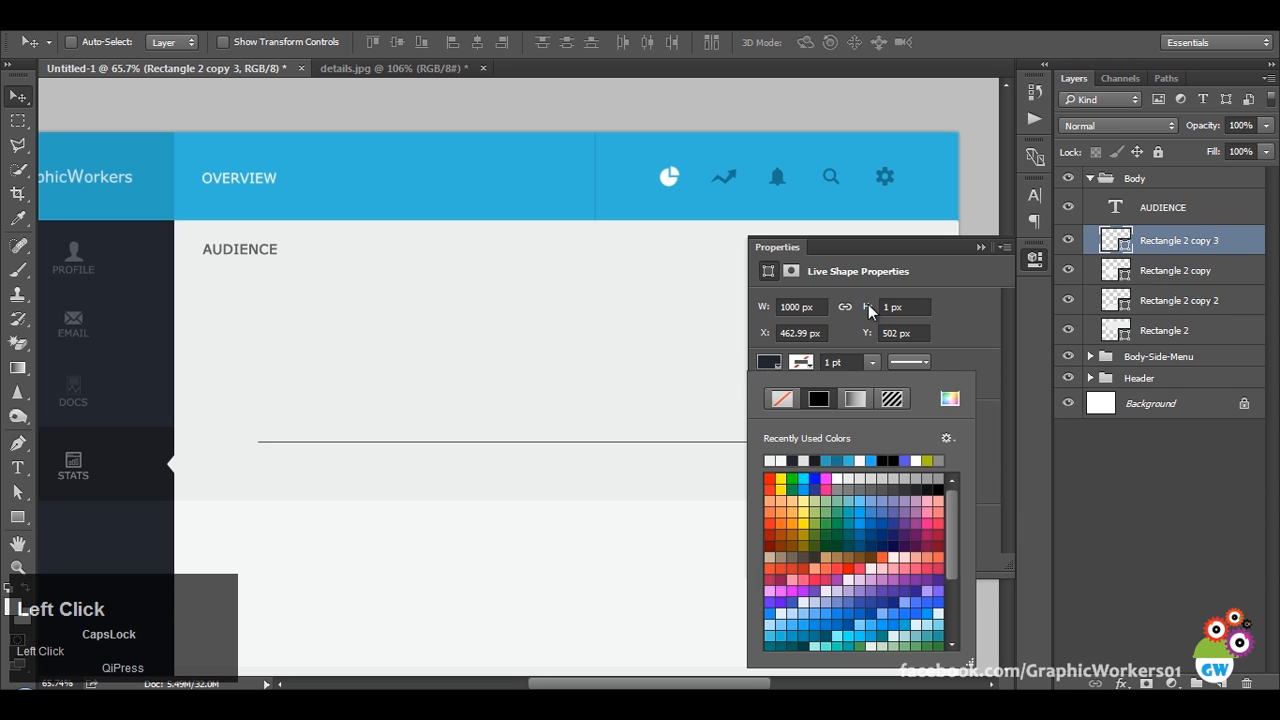
pyautogui.click(949, 399)
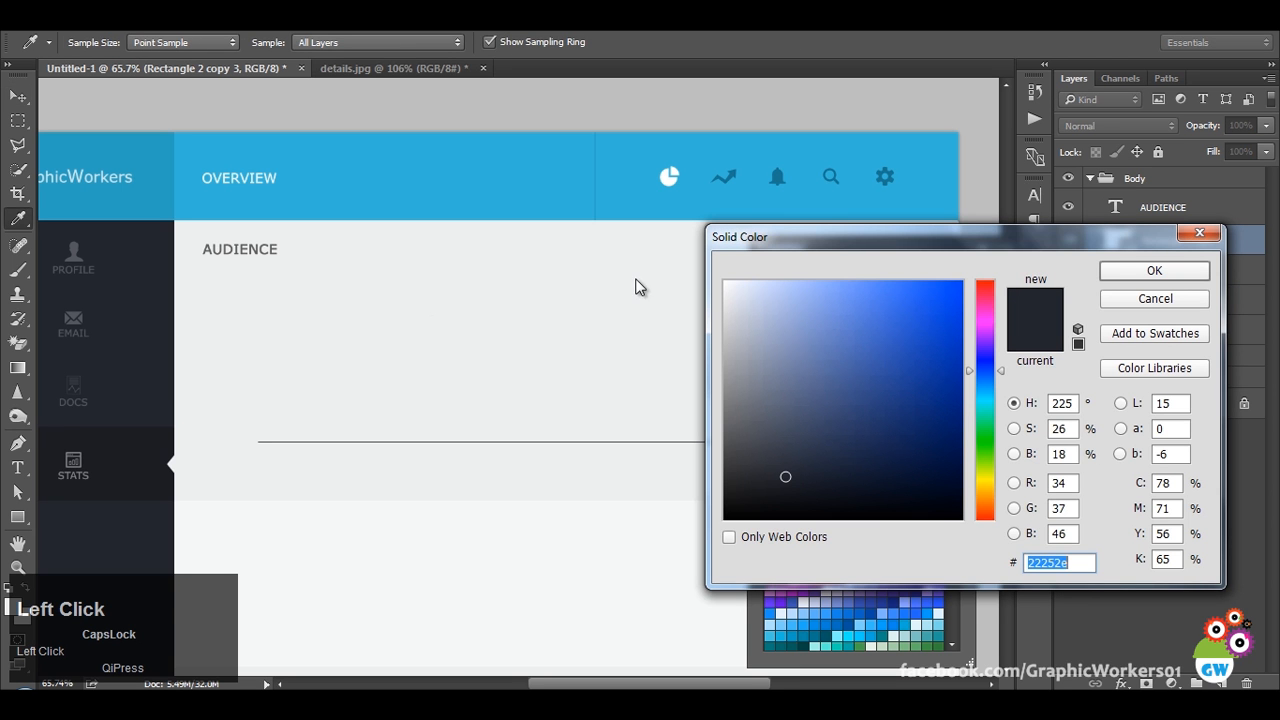
pyautogui.moveTo(802, 471)
pyautogui.mouseDown()
pyautogui.moveTo(757, 449)
pyautogui.moveTo(752, 421)
pyautogui.mouseUp()
pyautogui.click(1174, 281)
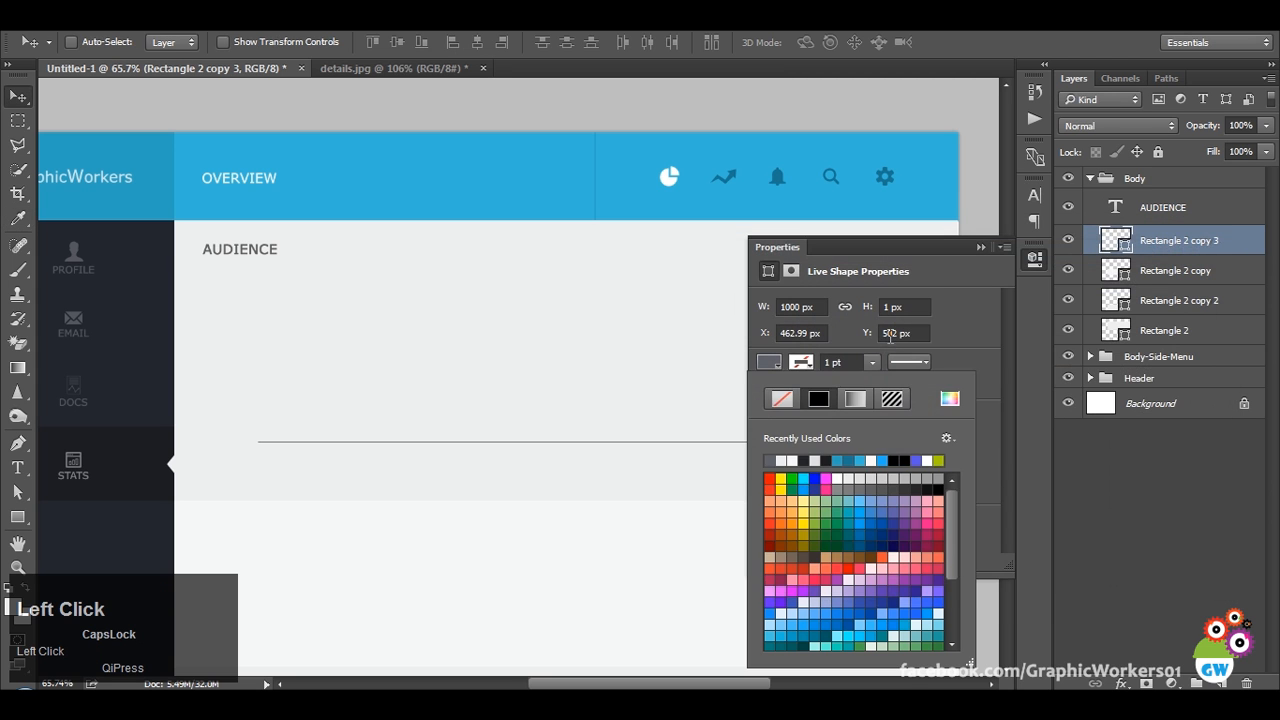
pyautogui.click(980, 300)
pyautogui.click(976, 247)
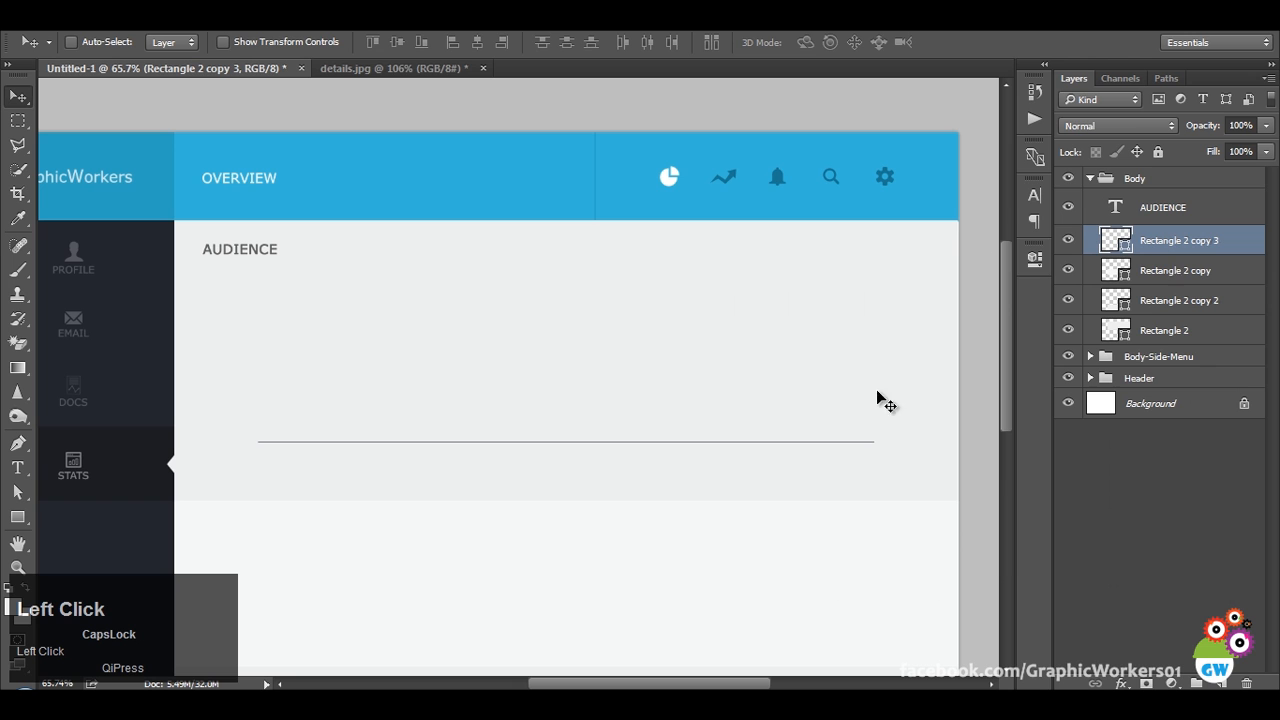
# Set the Rectangle 2 copy 3 line's height to 2 px.
pyautogui.click(1036, 257)
pyautogui.click(905, 306)
pyautogui.write('2')
pyautogui.press('Return')
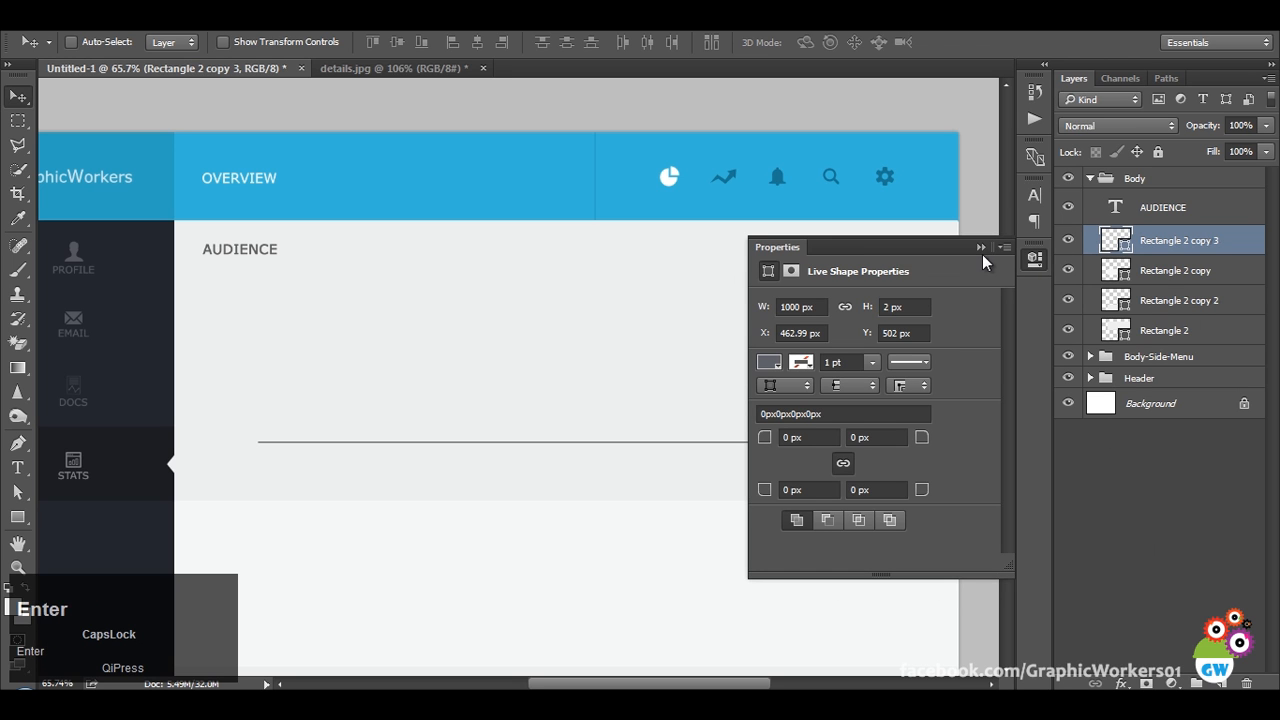
pyautogui.click(981, 248)
# Switch to the details.jpg reference and activate the Pen tool in Shape mode.
pyautogui.click(1163, 507)
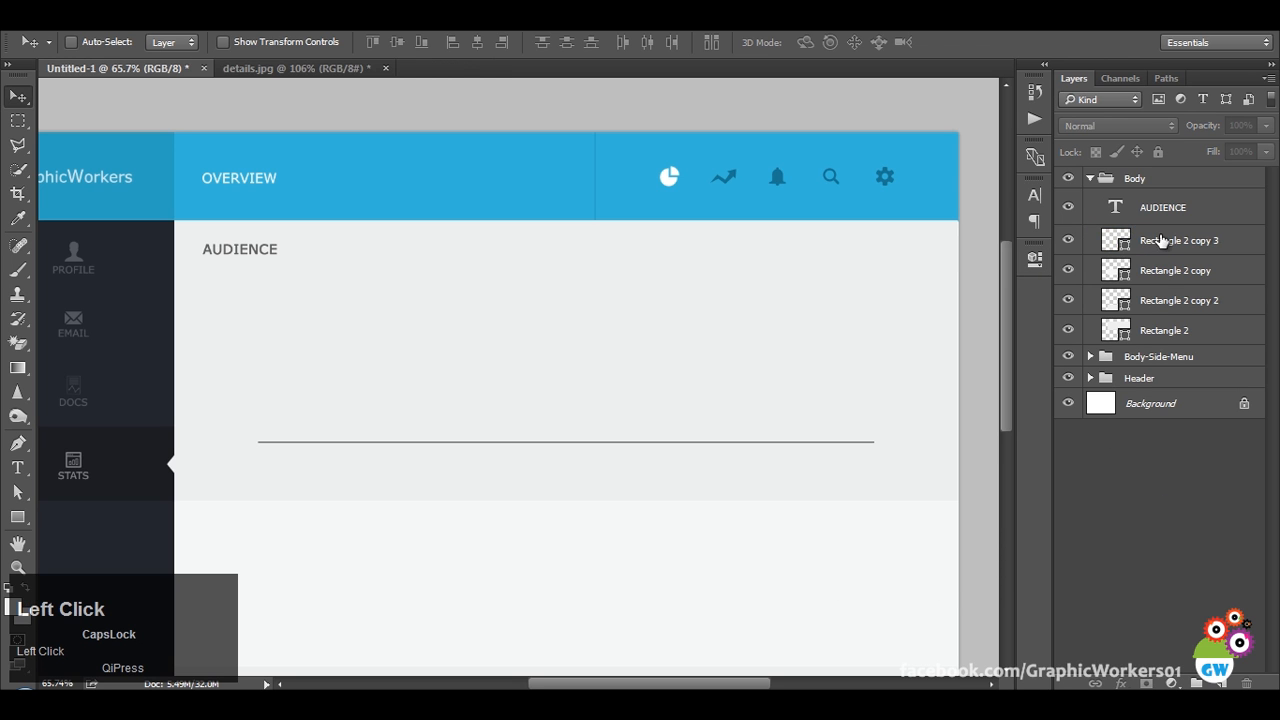
pyautogui.click(1157, 249)
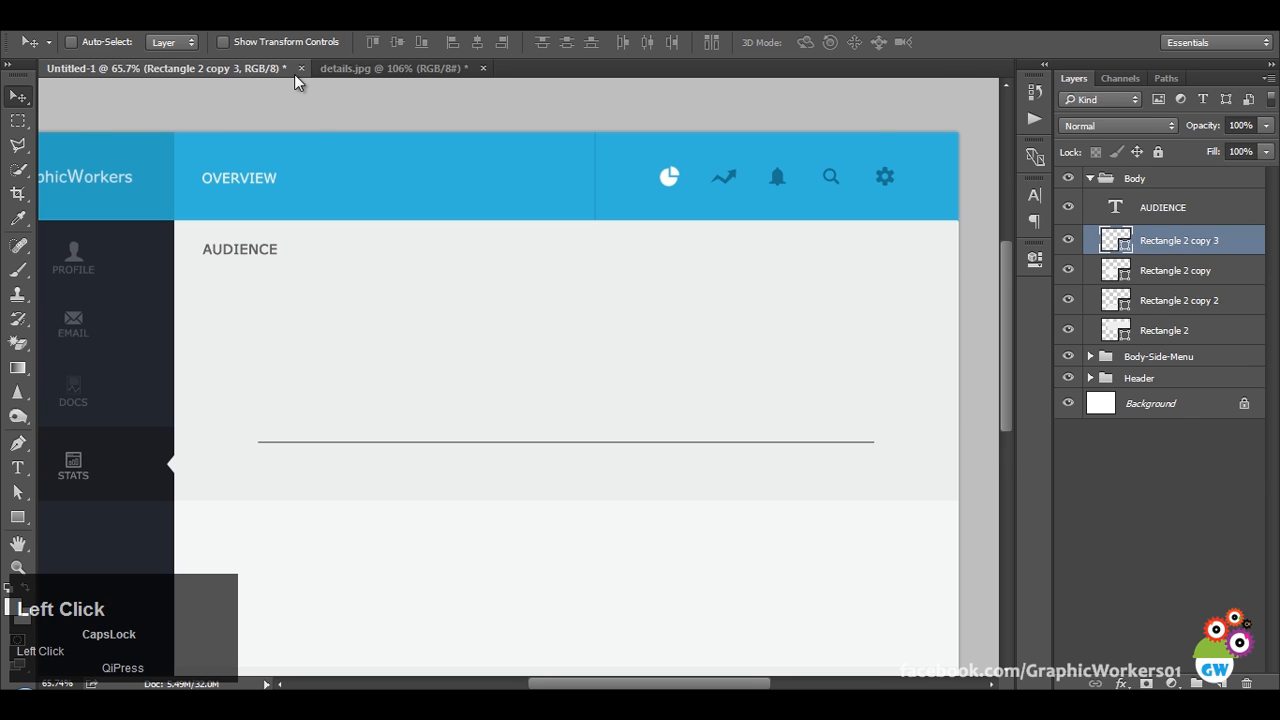
pyautogui.click(363, 66)
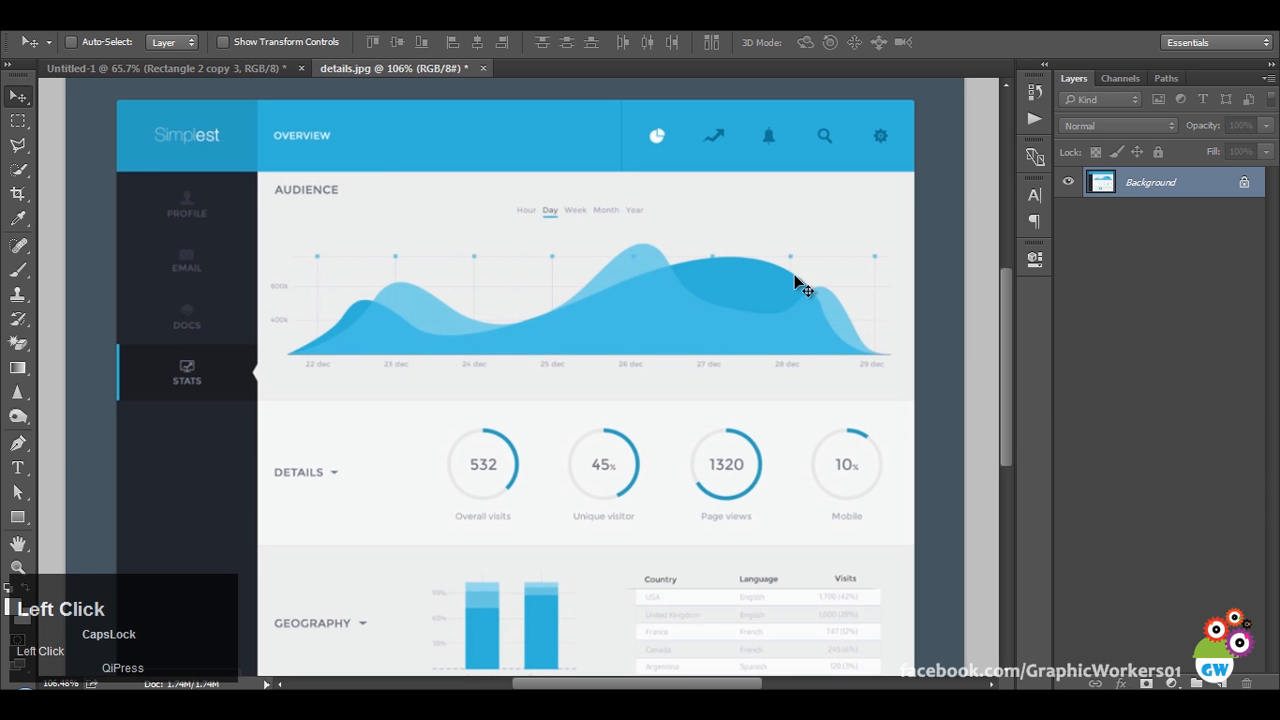
pyautogui.click(17, 444)
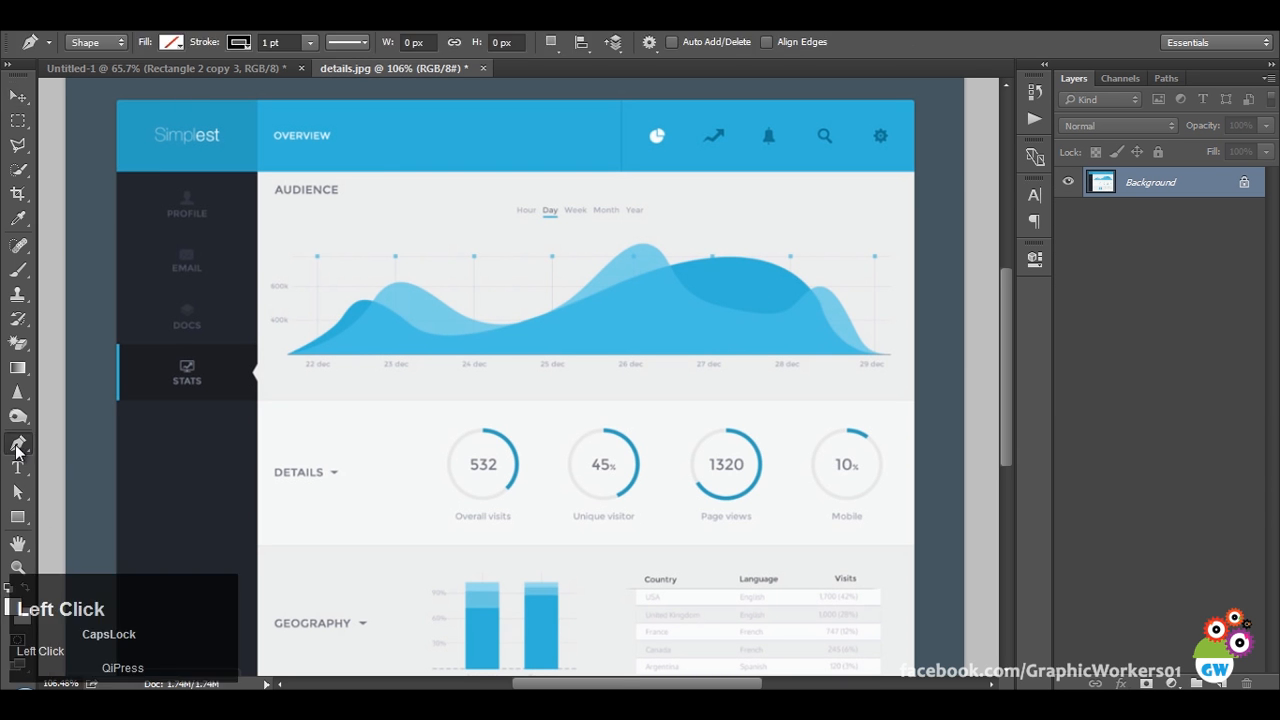
pyautogui.click(297, 357)
pyautogui.keyDown('ctrl'); pyautogui.keyDown('alt'); pyautogui.scroll(4, 377, 335); pyautogui.keyUp('alt'); pyautogui.keyUp('ctrl')
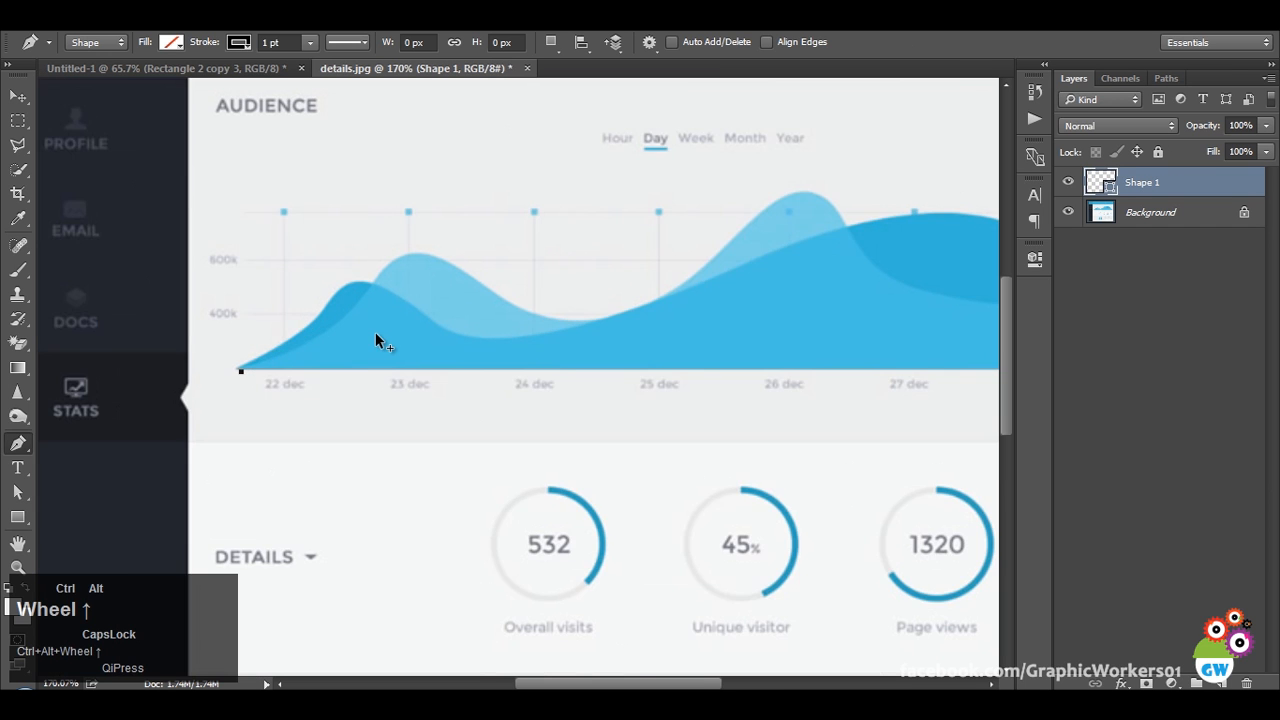
pyautogui.moveTo(428, 229)
pyautogui.mouseDown()
pyautogui.moveTo(475, 243)
pyautogui.moveTo(474, 172)
pyautogui.moveTo(410, 156)
pyautogui.moveTo(434, 165)
pyautogui.moveTo(416, 248)
pyautogui.mouseUp()
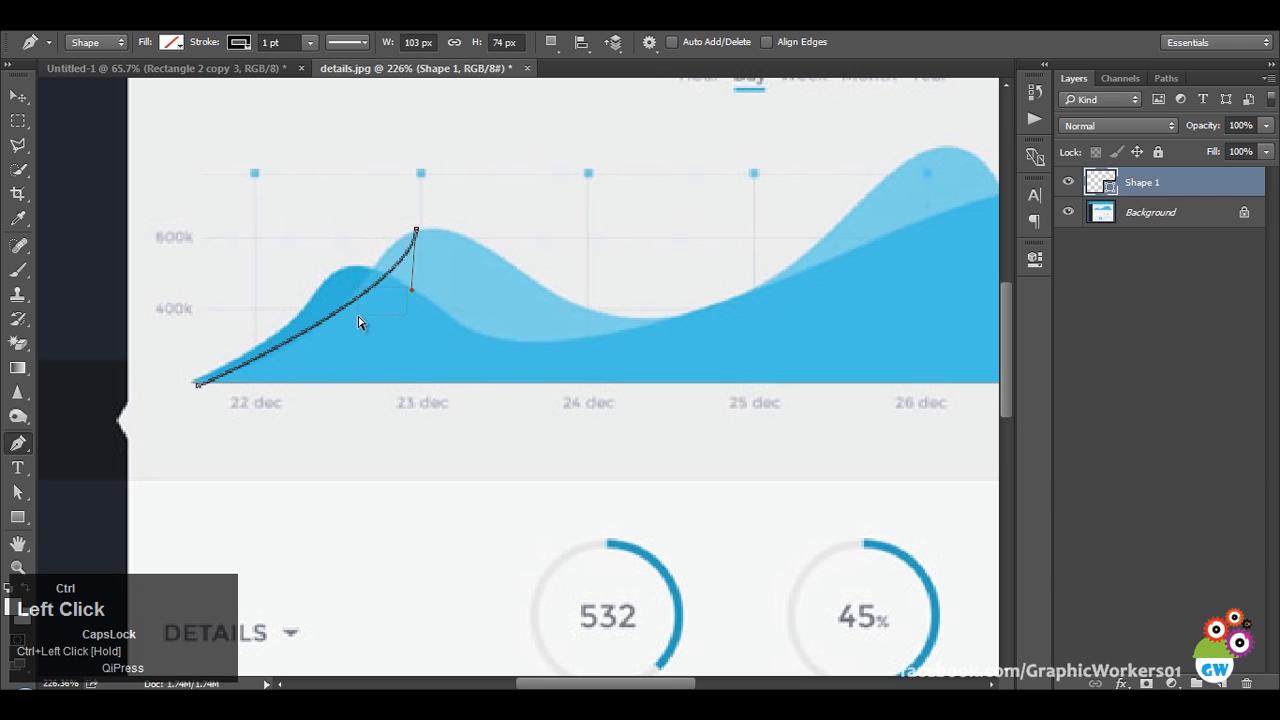
pyautogui.hotkey('ctrl', 'alt', 'z')
pyautogui.hotkey('ctrl', 'alt', 'z')
pyautogui.hotkey('ctrl', 'alt', 'z')
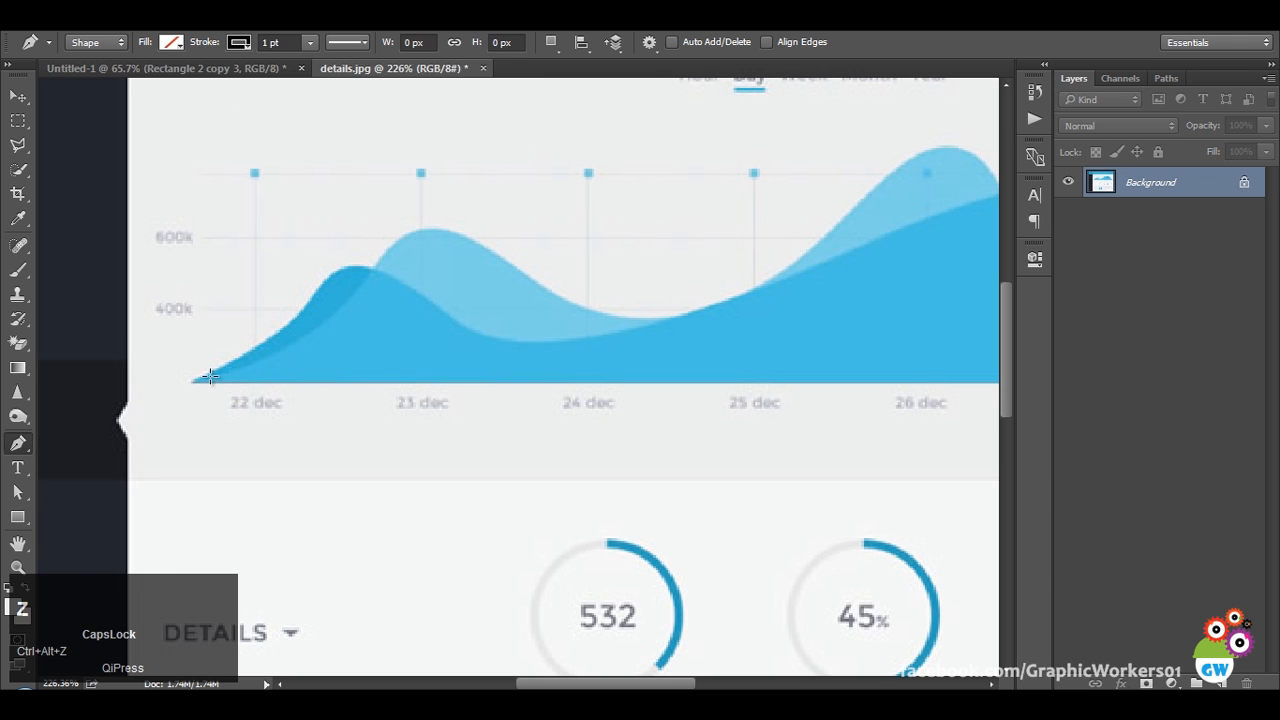
# Trace the light-blue wave with the Pen from its baseline start over the 23 dec peak to the slope near 24 dec.
pyautogui.click(192, 384)
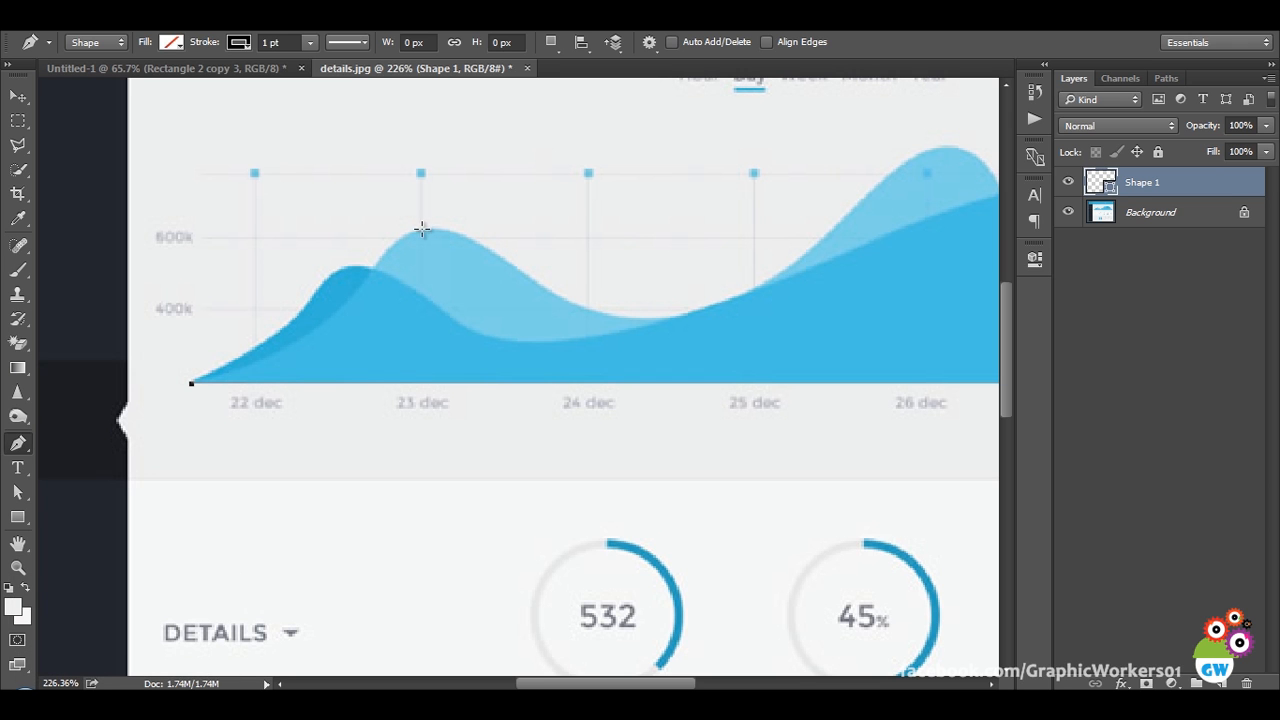
pyautogui.moveTo(414, 231); pyautogui.dragTo(275, 374)
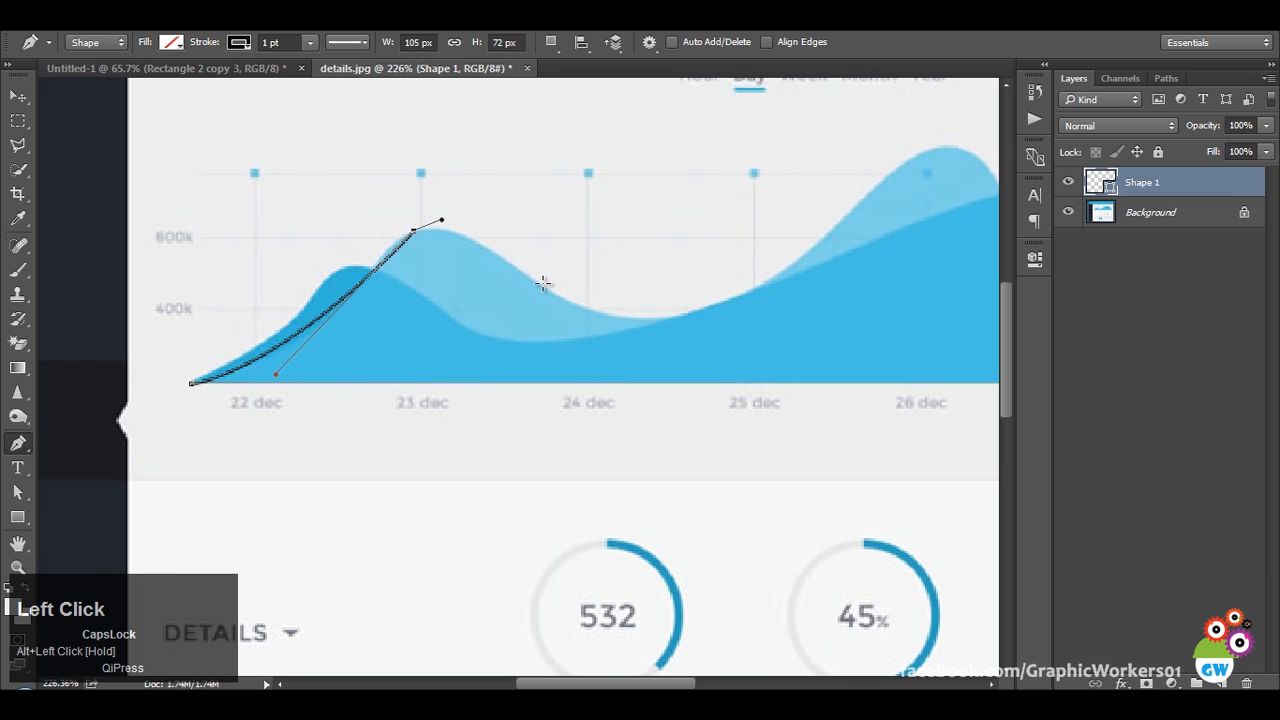
pyautogui.moveTo(592, 312); pyautogui.dragTo(651, 347)
pyautogui.moveTo(415, 234); pyautogui.dragTo(455, 228)
pyautogui.moveTo(191, 384)
pyautogui.mouseDown()
pyautogui.moveTo(189, 397)
pyautogui.moveTo(173, 391)
pyautogui.mouseUp()
pyautogui.hotkey('ctrl', 'z')
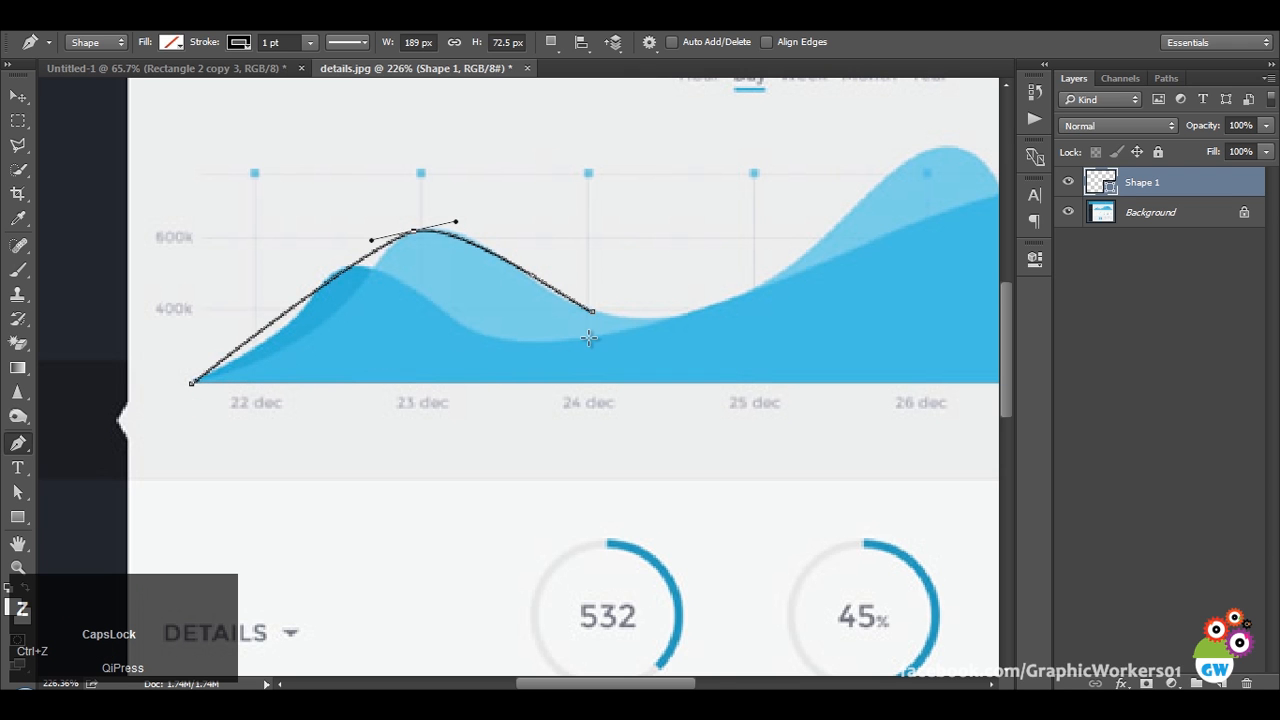
# Continue the wave path through the 26 dec peak, the 27 dec dip and the 28 dec rise down to the baseline at 29 dec.
pyautogui.press('space')
pyautogui.moveTo(815, 278); pyautogui.dragTo(634, 316)
pyautogui.moveTo(720, 198); pyautogui.dragTo(800, 89)
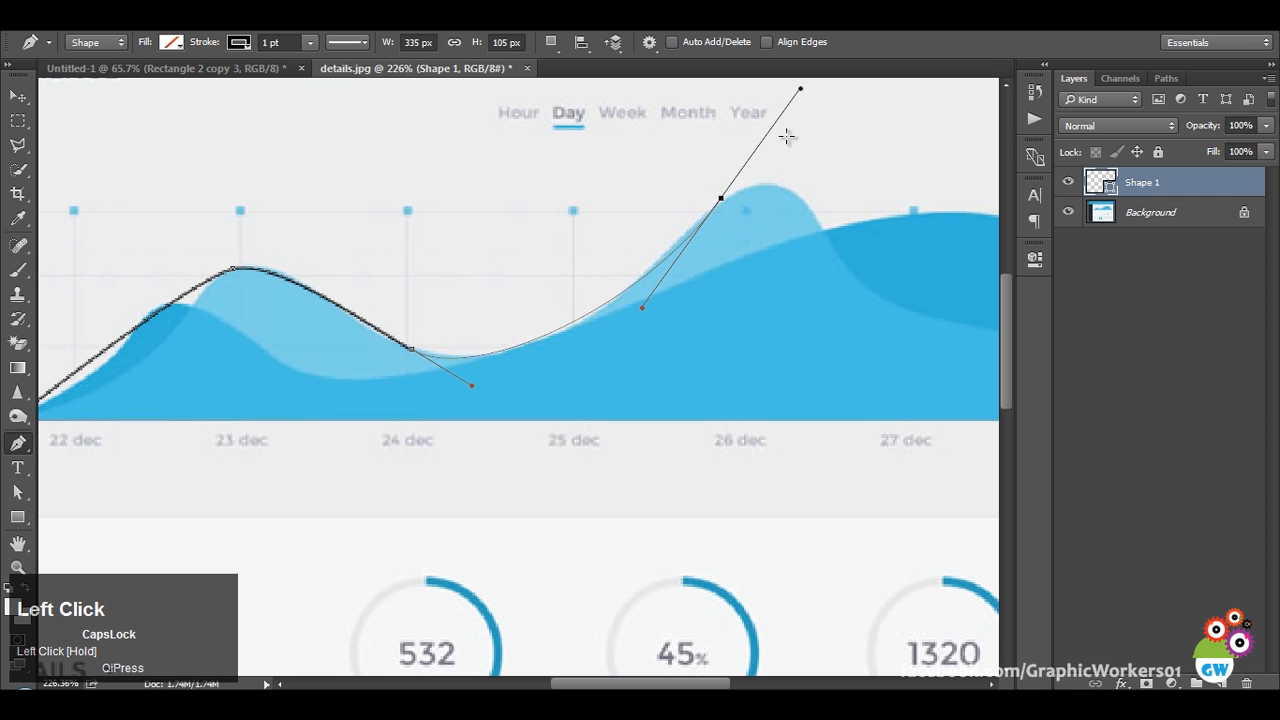
pyautogui.press('space')
pyautogui.moveTo(608, 321); pyautogui.dragTo(449, 354)
pyautogui.moveTo(590, 371); pyautogui.dragTo(629, 407)
pyautogui.moveTo(833, 349); pyautogui.dragTo(882, 258)
pyautogui.moveTo(976, 488); pyautogui.dragTo(859, 513)
# Close the wave path along the baseline at its starting point and convert the 29 dec endpoint to a corner.
pyautogui.moveTo(364, 375); pyautogui.dragTo(881, 400)
pyautogui.moveTo(364, 434); pyautogui.dragTo(551, 403)
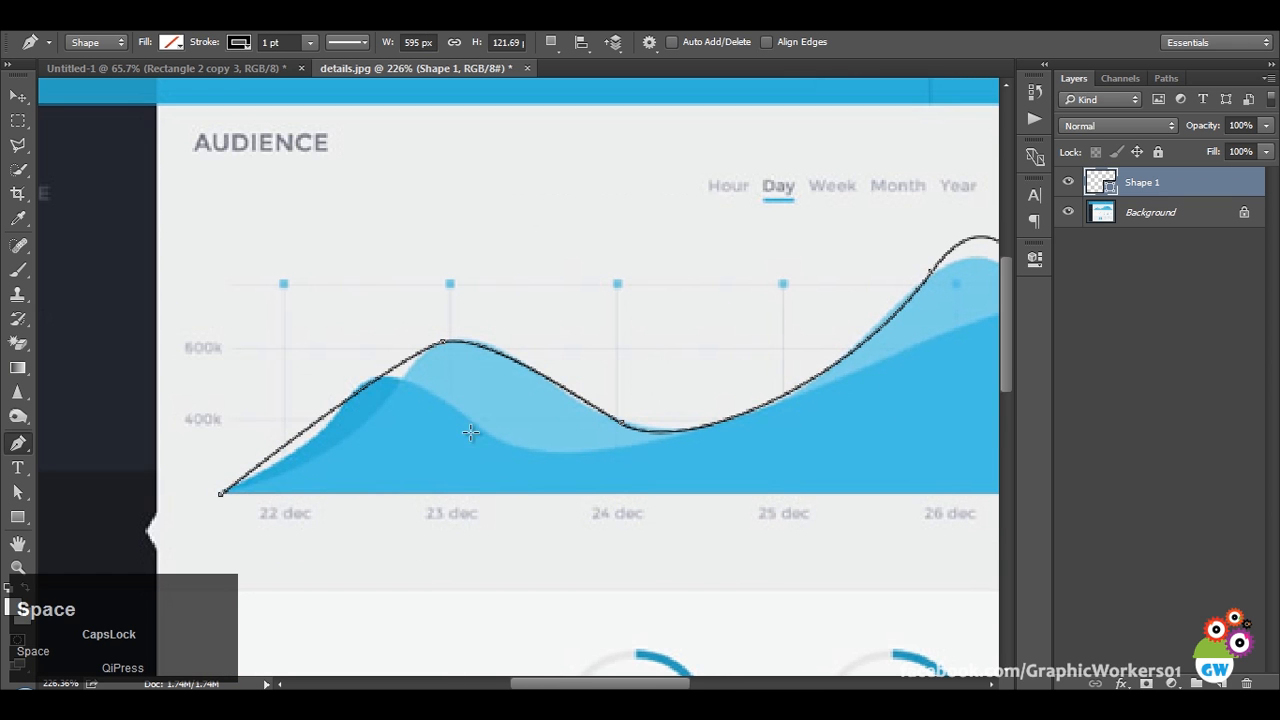
pyautogui.moveTo(762, 452); pyautogui.dragTo(831, 330)
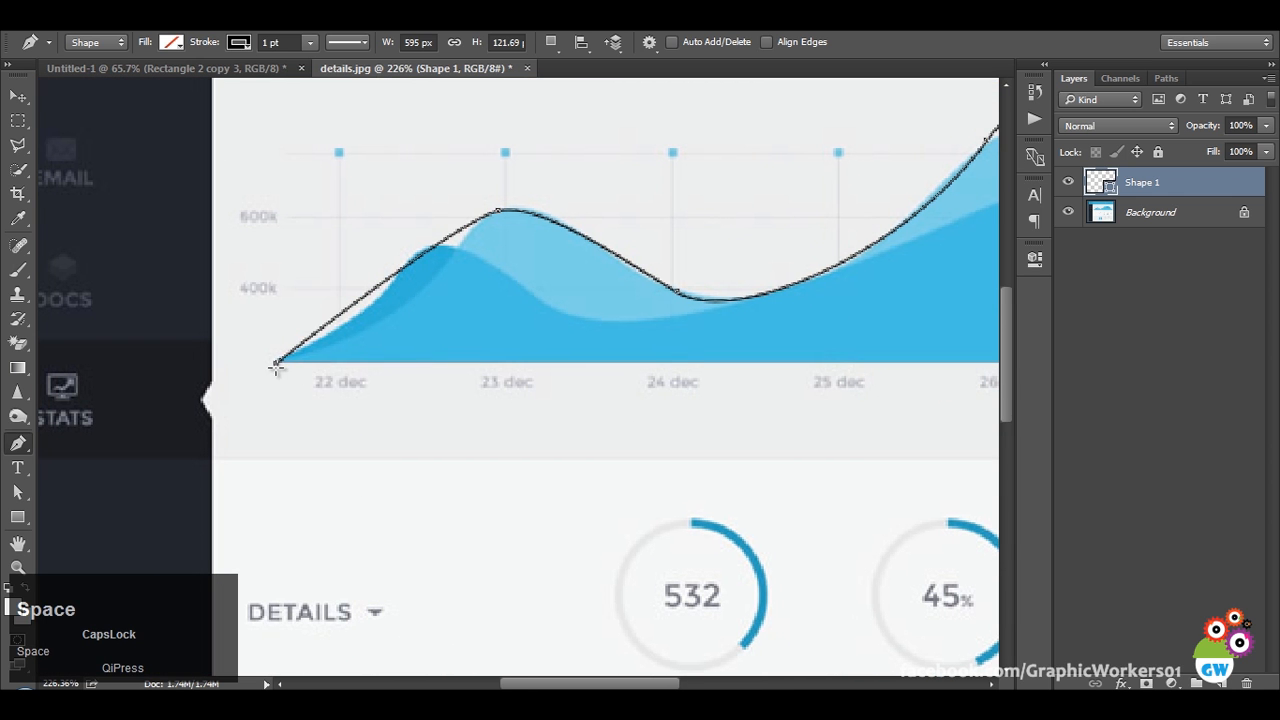
pyautogui.click(275, 364)
pyautogui.moveTo(715, 340); pyautogui.dragTo(66, 350)
pyautogui.keyDown('alt'); pyautogui.click(886, 376); pyautogui.keyUp('alt')
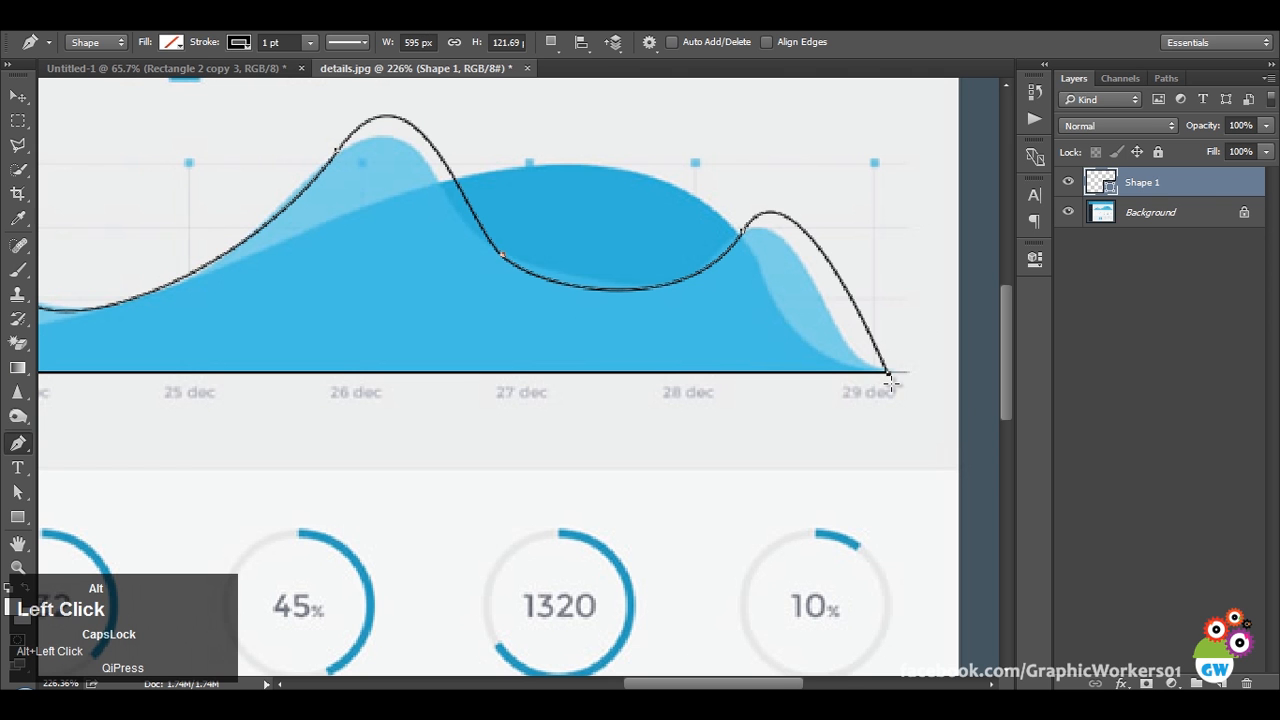
# Reshape the path's opening curve with the starting point's handle so it follows the light-blue wave's rise towards 23 dec.
pyautogui.moveTo(265, 314); pyautogui.dragTo(528, 311)
pyautogui.moveTo(437, 339); pyautogui.dragTo(960, 378)
pyautogui.moveTo(722, 345); pyautogui.dragTo(18, 332)
pyautogui.moveTo(274, 274); pyautogui.dragTo(975, 283)
pyautogui.keyDown('alt'); pyautogui.click(412, 404); pyautogui.keyUp('alt')
pyautogui.moveTo(410, 408); pyautogui.dragTo(497, 360)
pyautogui.moveTo(588, 347); pyautogui.dragTo(605, 347)
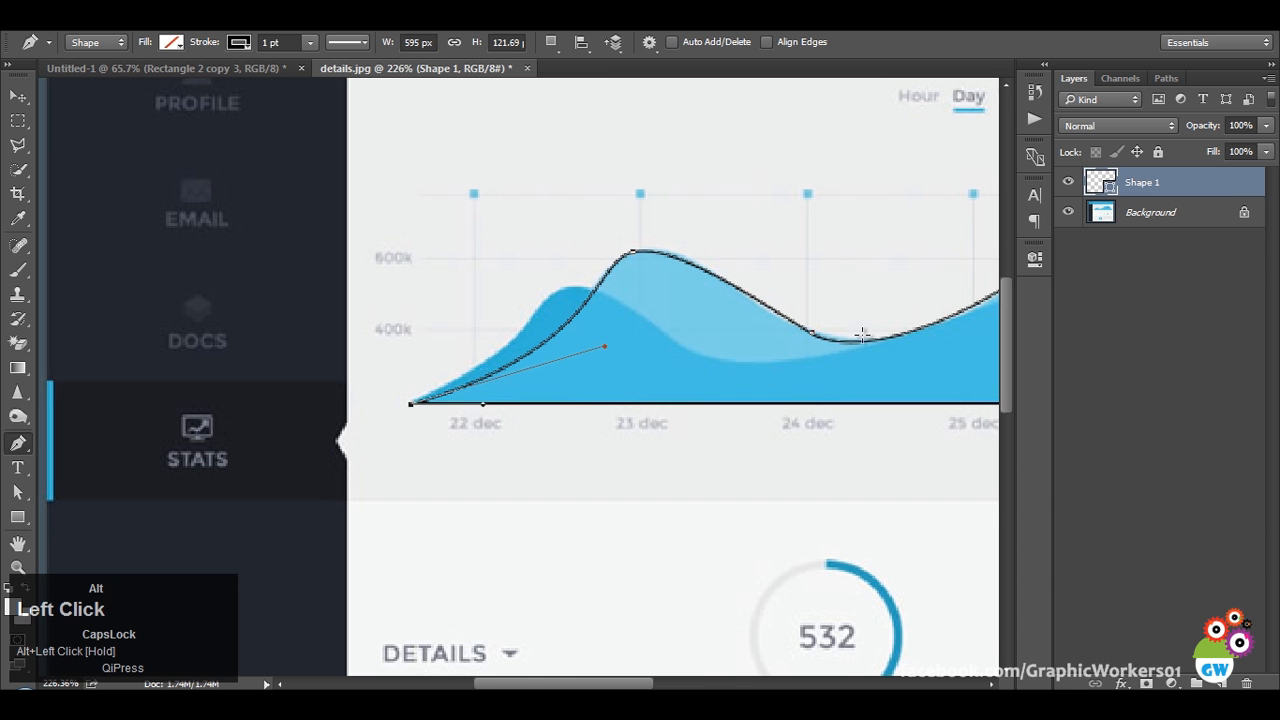
pyautogui.moveTo(800, 317); pyautogui.dragTo(466, 330)
pyautogui.keyDown('ctrl'); pyautogui.keyDown('alt'); pyautogui.scroll(-3, 502, 350); pyautogui.keyUp('alt'); pyautogui.keyUp('ctrl')
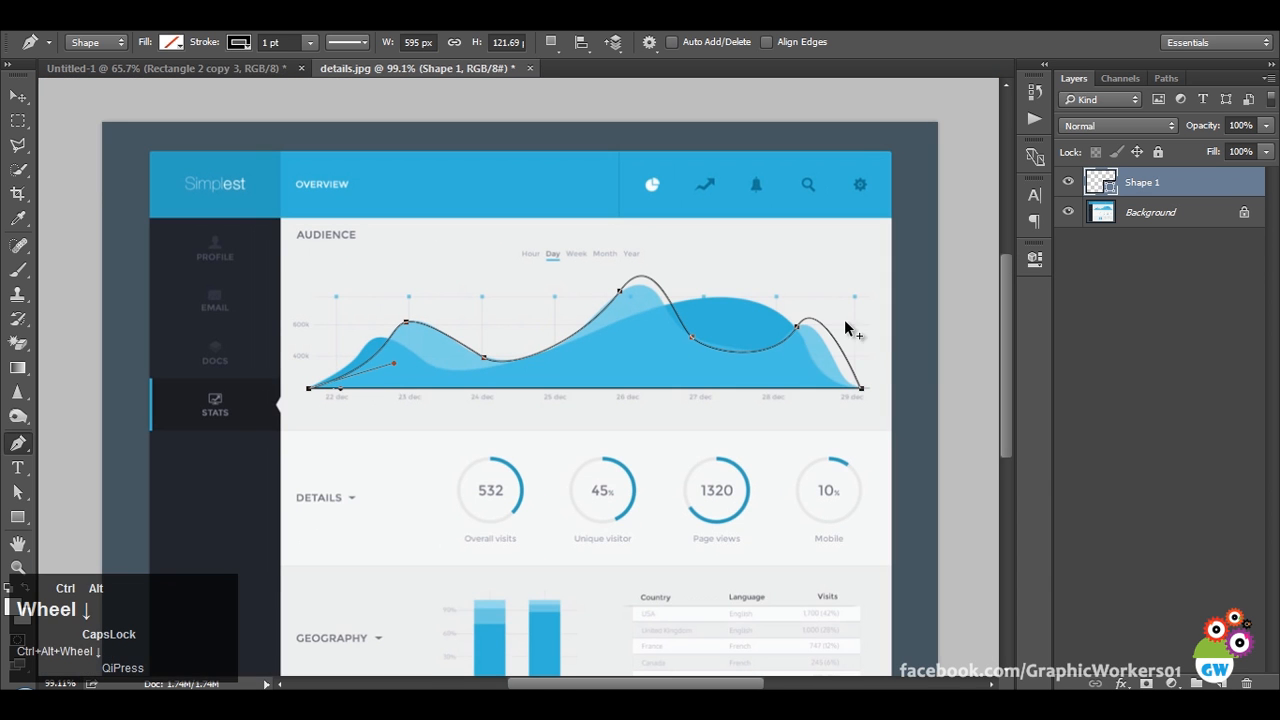
# Hide Shape 1 and start tracing the dark-blue wave with the Pen from the baseline over its first peak to the dip after 23 dec.
pyautogui.scroll(1, 886, 362)
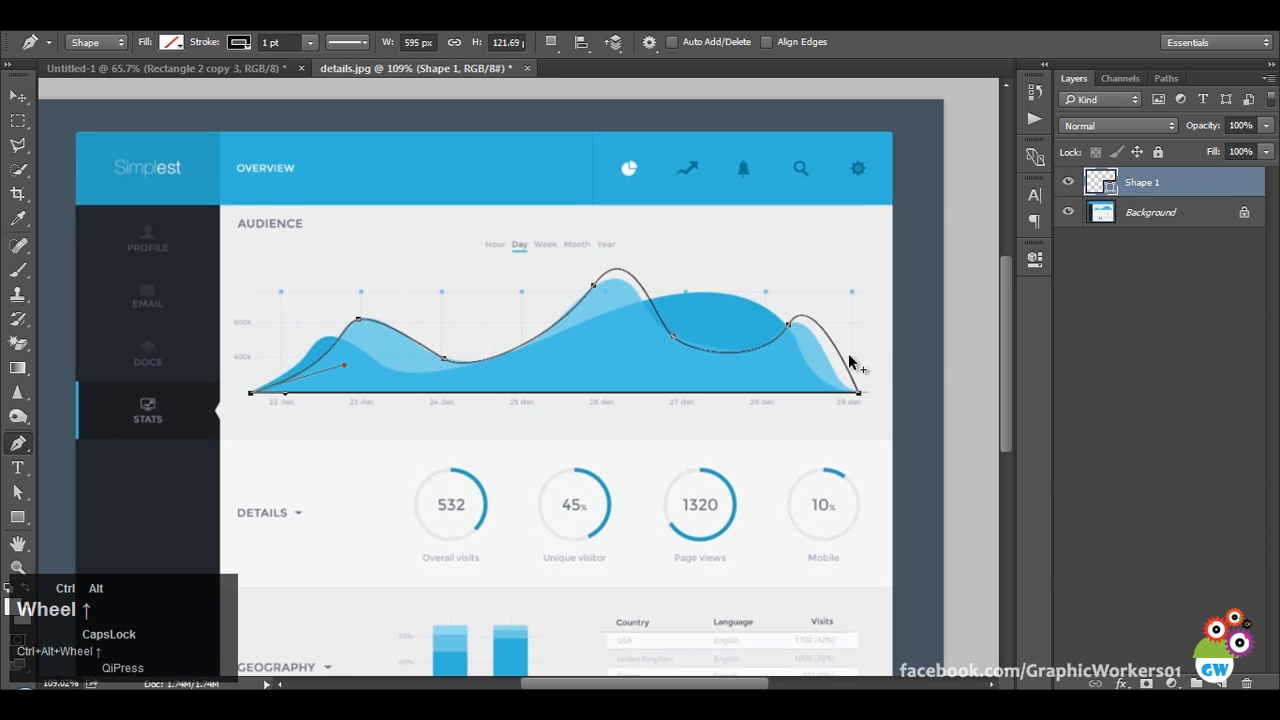
pyautogui.click(1139, 241)
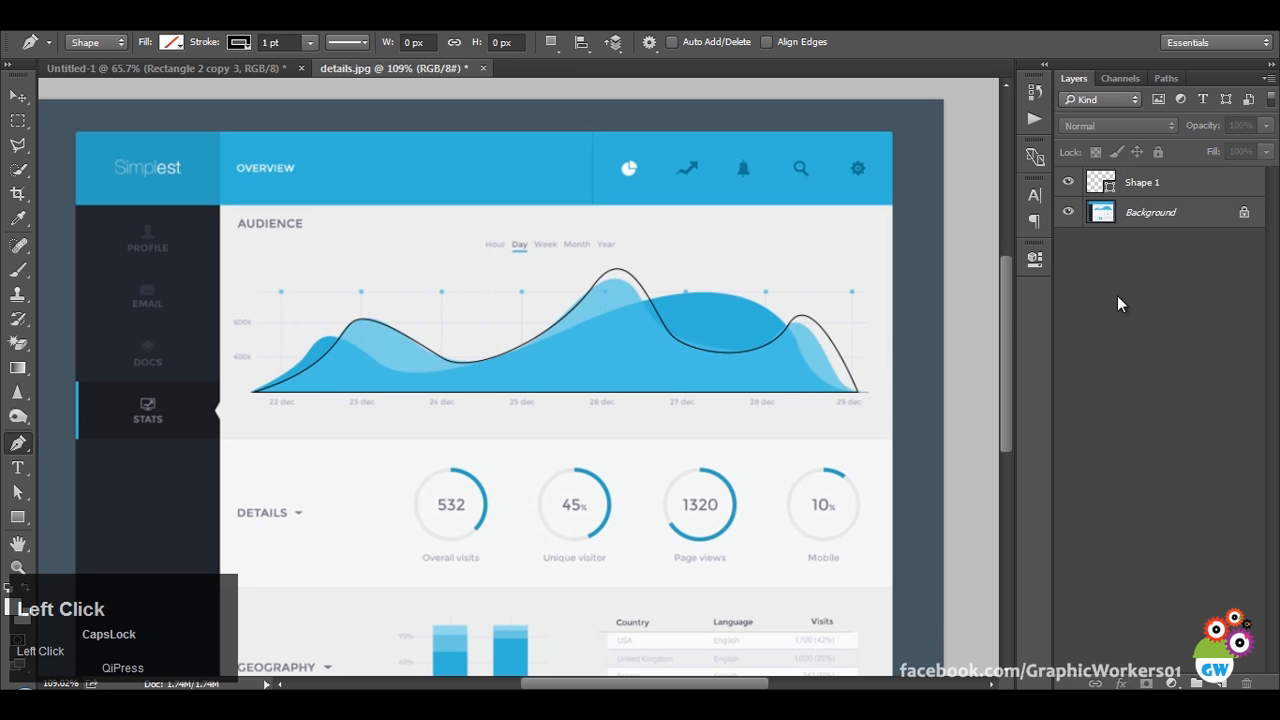
pyautogui.scroll(3, 251, 394)
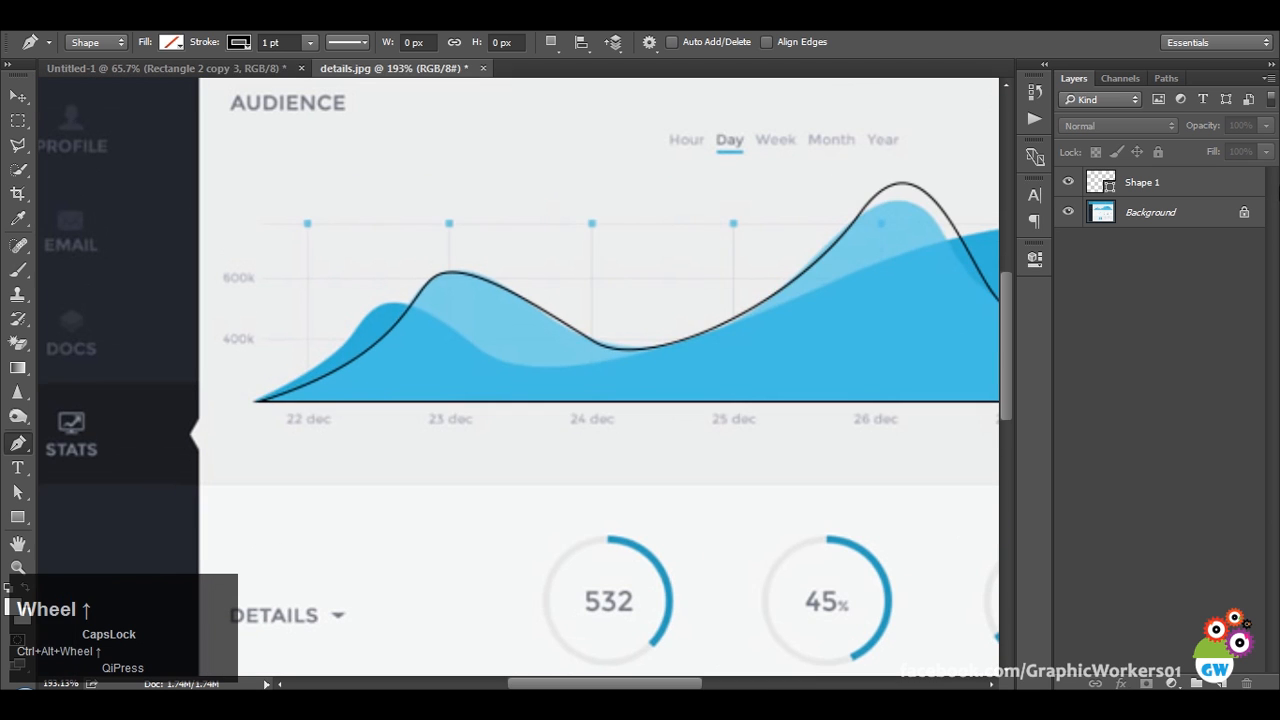
pyautogui.click(1068, 182)
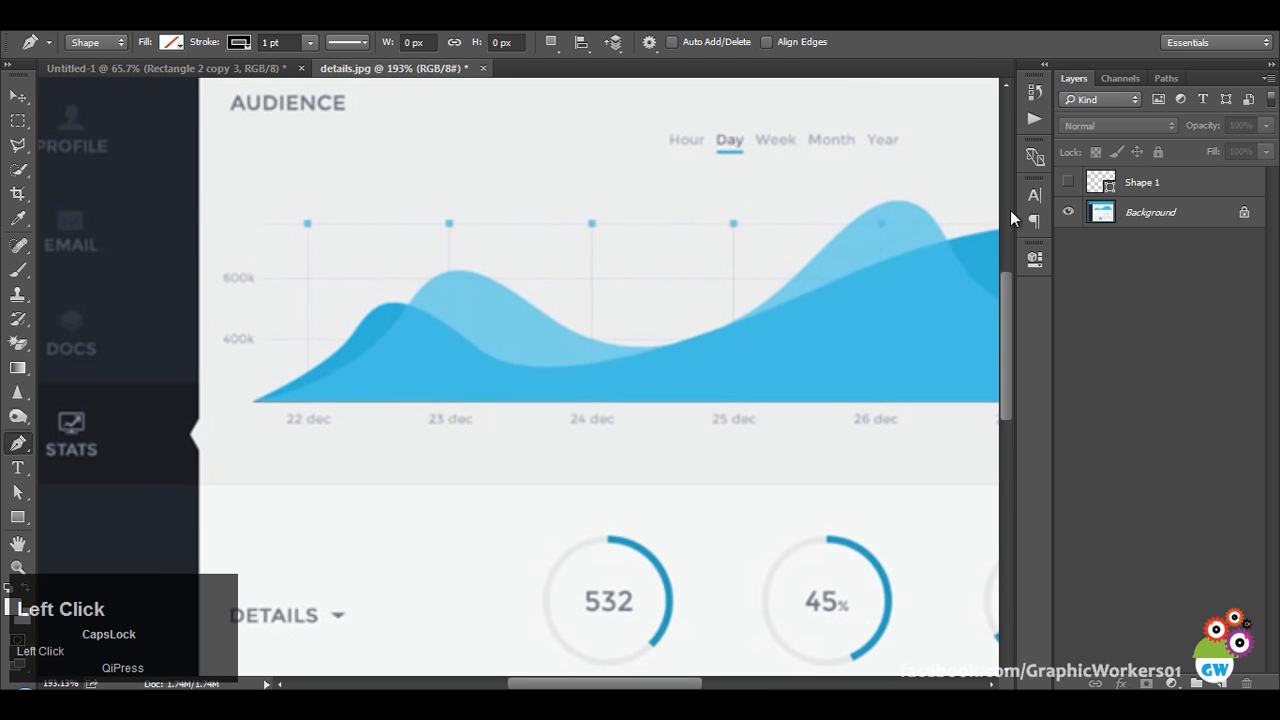
pyautogui.click(252, 401)
pyautogui.moveTo(388, 301); pyautogui.dragTo(467, 221)
pyautogui.moveTo(388, 303); pyautogui.dragTo(378, 302)
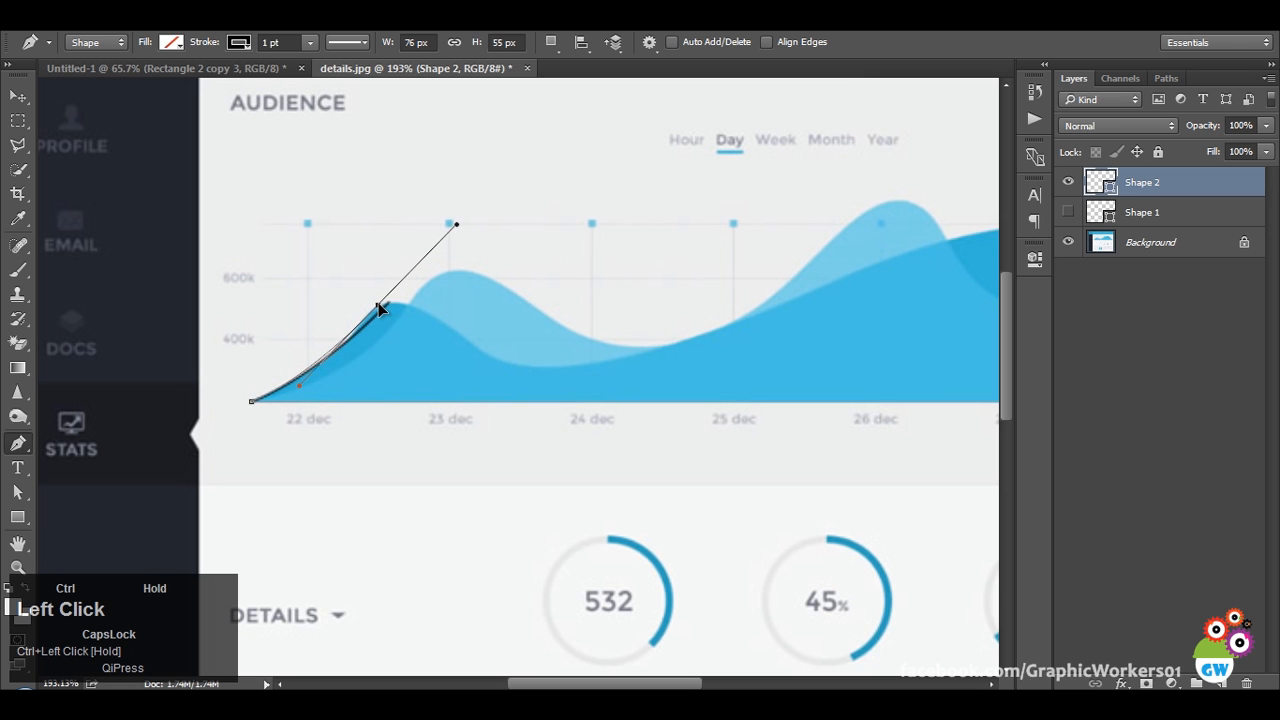
pyautogui.moveTo(512, 366); pyautogui.dragTo(567, 373)
pyautogui.moveTo(378, 305); pyautogui.dragTo(457, 289)
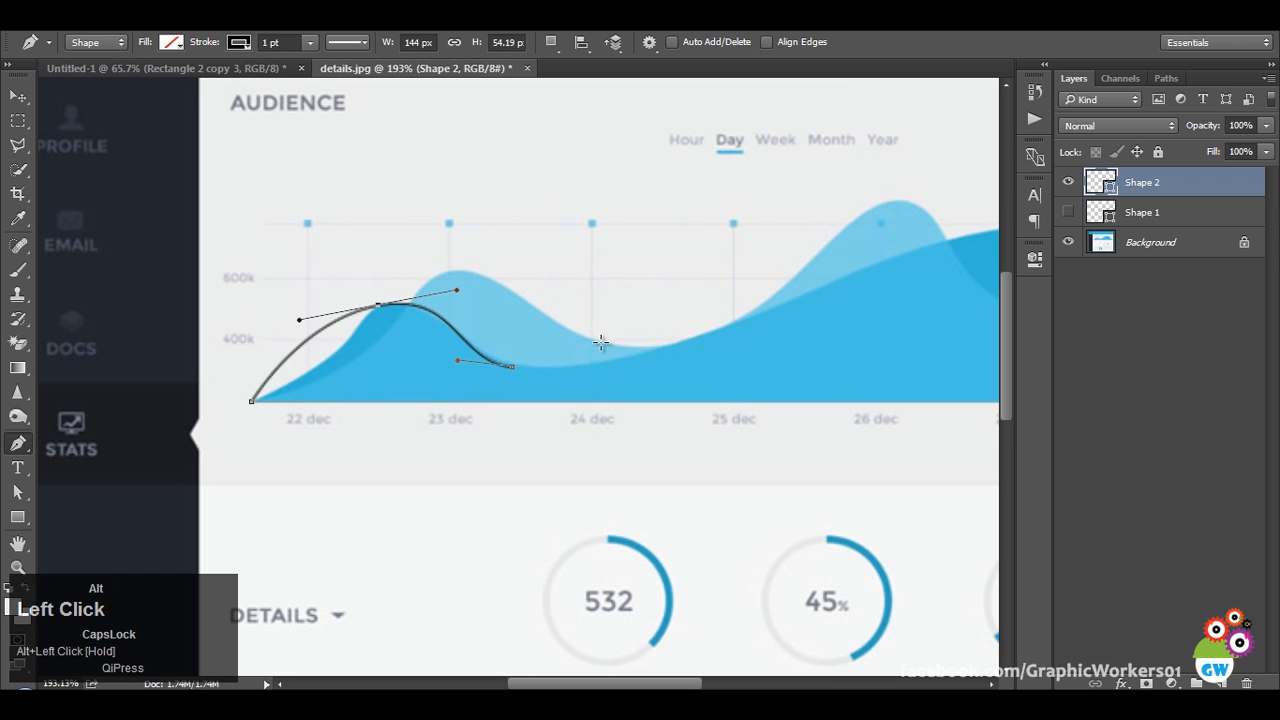
# Continue the dark-blue wave path over its 27 dec peak to the baseline at 29 dec and close it, about 597 px wide and 97 px high.
pyautogui.moveTo(871, 320); pyautogui.dragTo(554, 400)
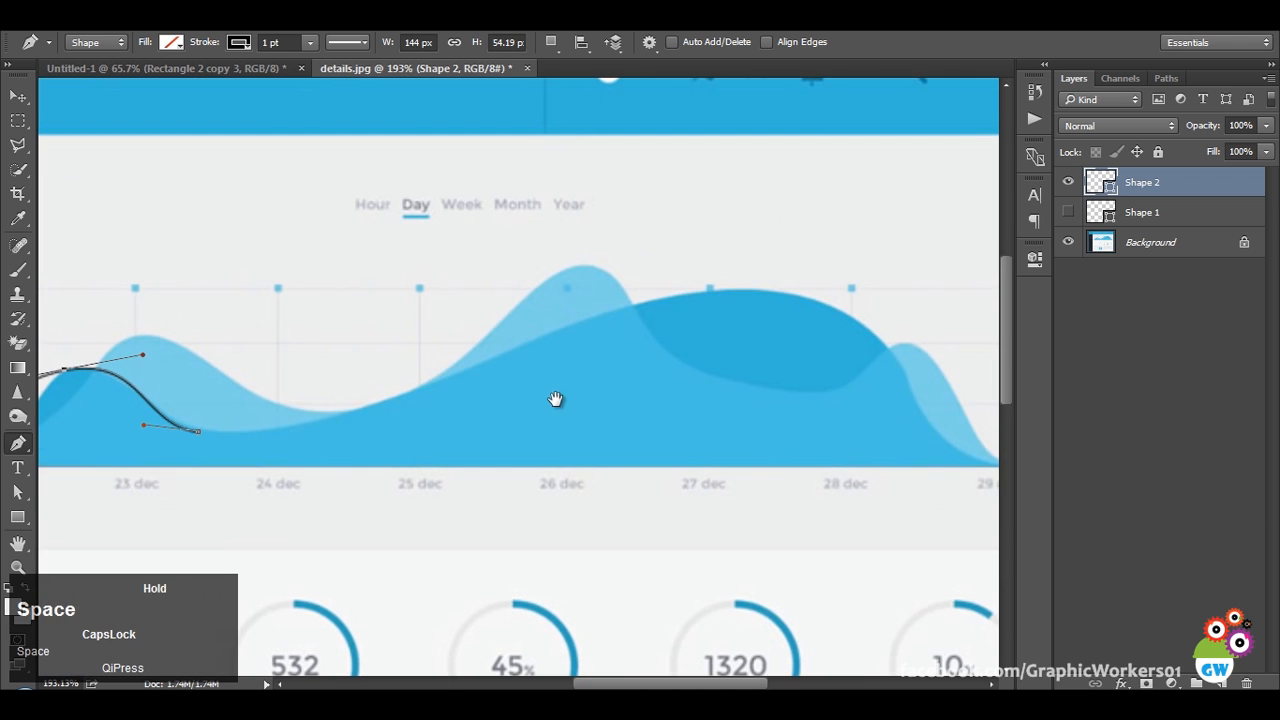
pyautogui.moveTo(765, 291); pyautogui.dragTo(963, 303)
pyautogui.moveTo(819, 406); pyautogui.dragTo(494, 406)
pyautogui.moveTo(693, 466); pyautogui.dragTo(730, 467)
pyautogui.moveTo(351, 466); pyautogui.dragTo(849, 446)
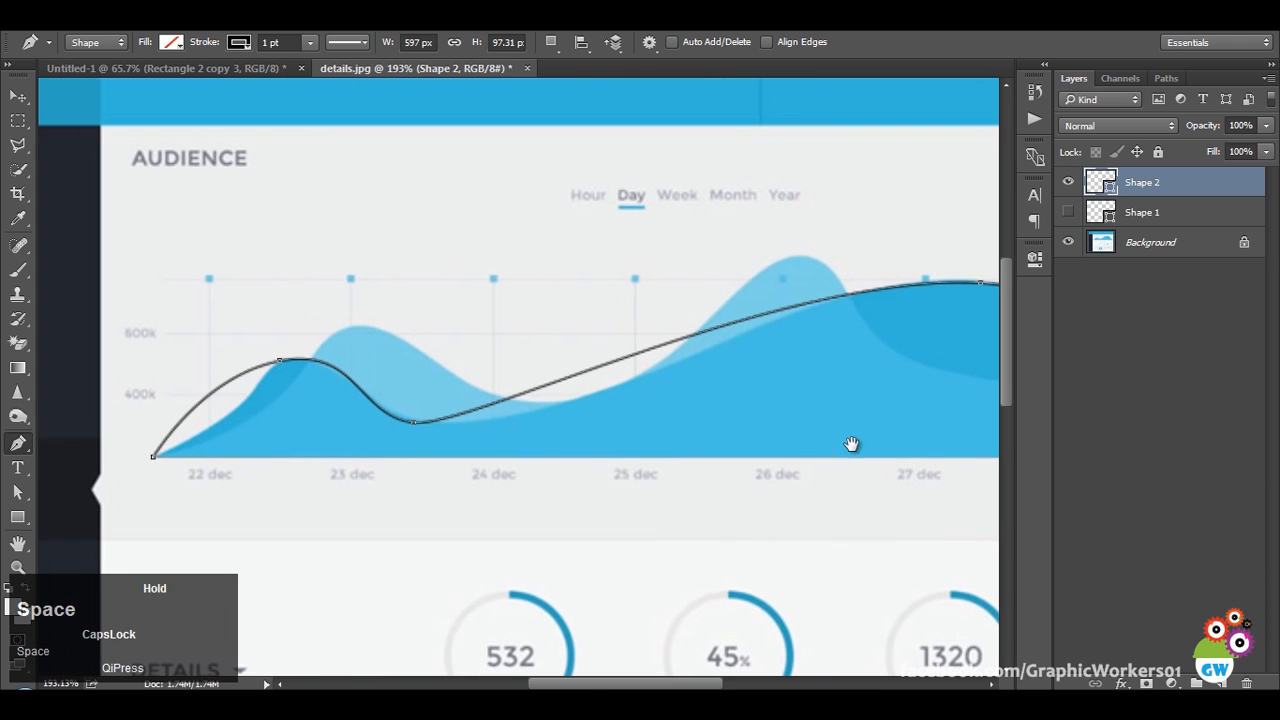
pyautogui.click(152, 460)
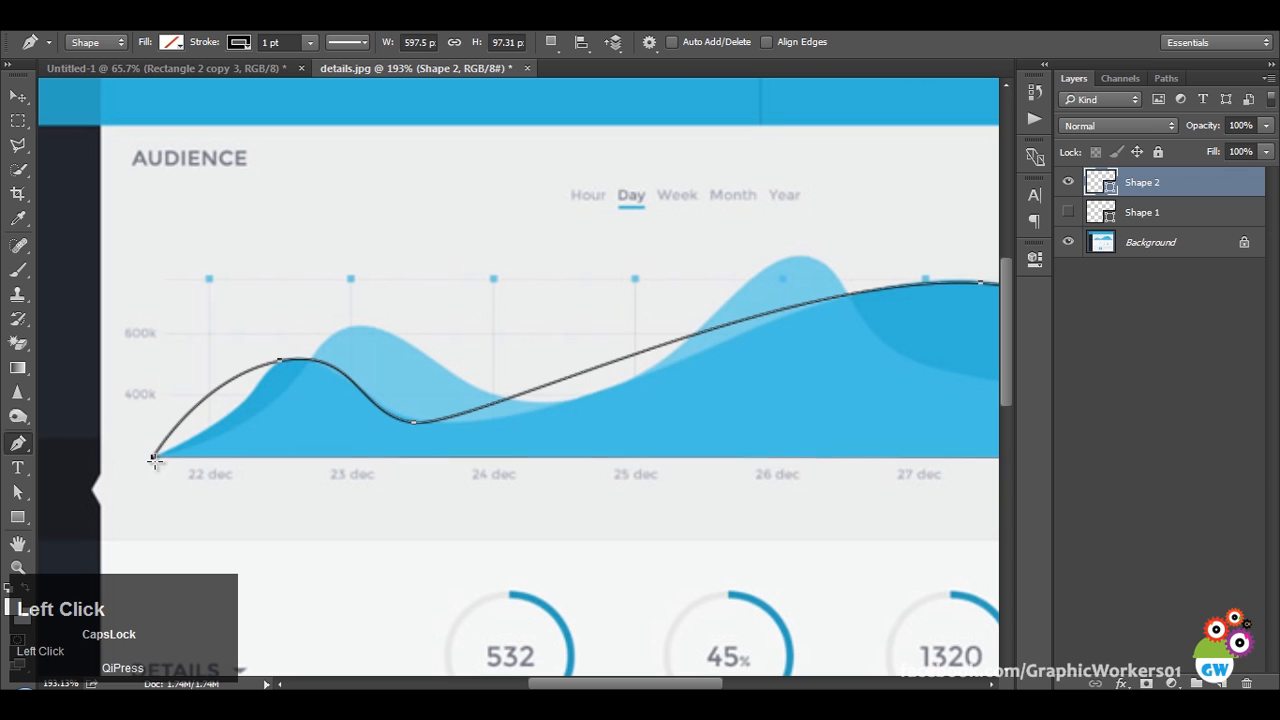
# Adjust the curve handles at the starting point, first peak and dip after 23 dec so the path follows the dark-blue wave.
pyautogui.moveTo(153, 458); pyautogui.dragTo(256, 410)
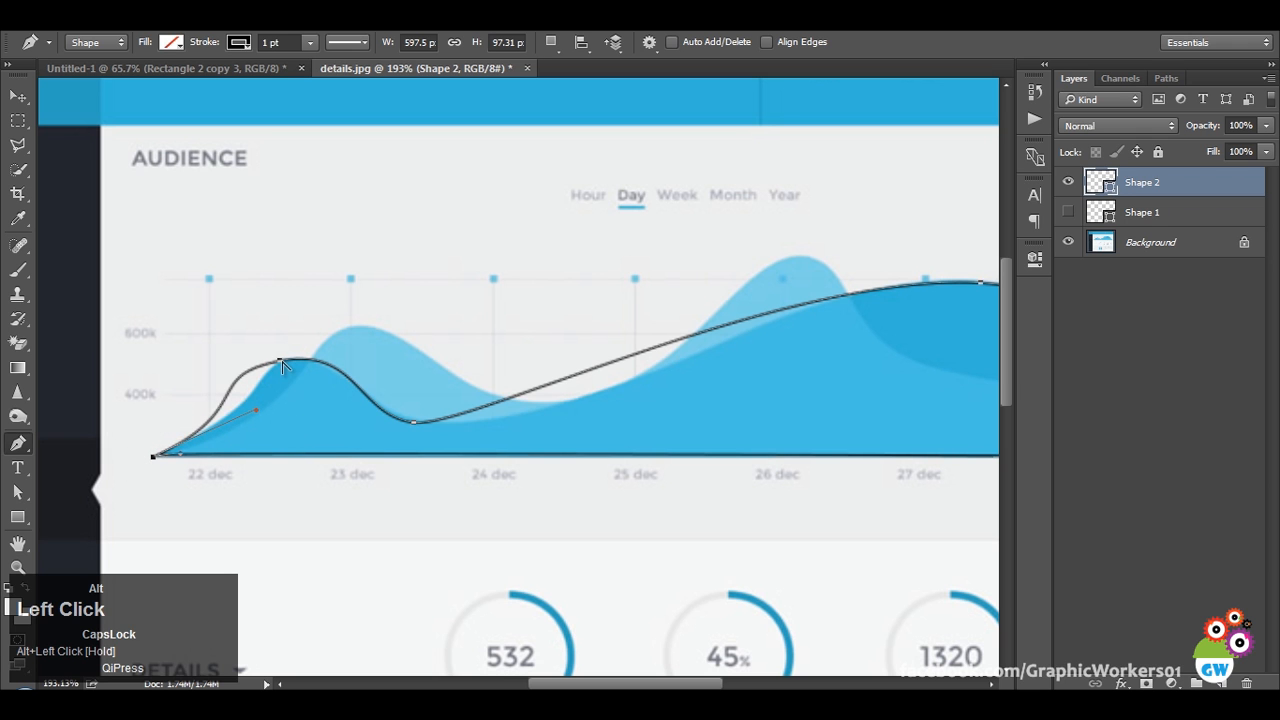
pyautogui.moveTo(322, 357); pyautogui.dragTo(326, 333)
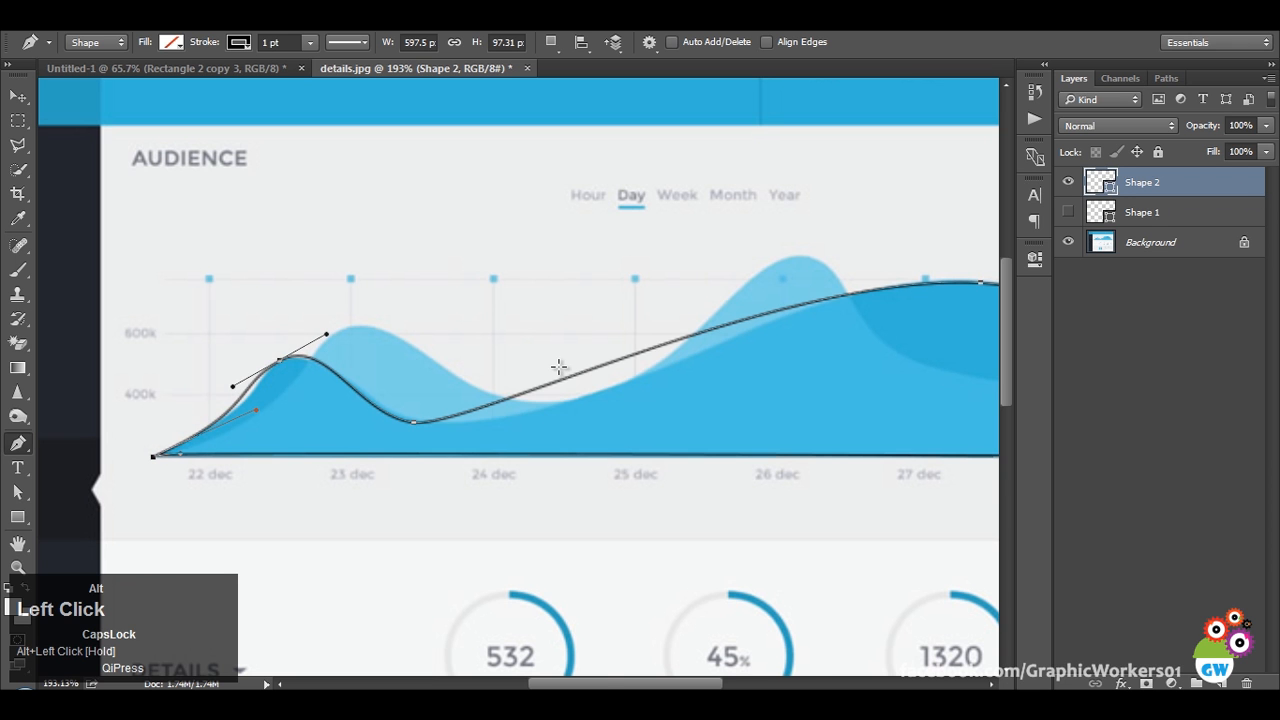
pyautogui.moveTo(774, 357); pyautogui.dragTo(549, 406)
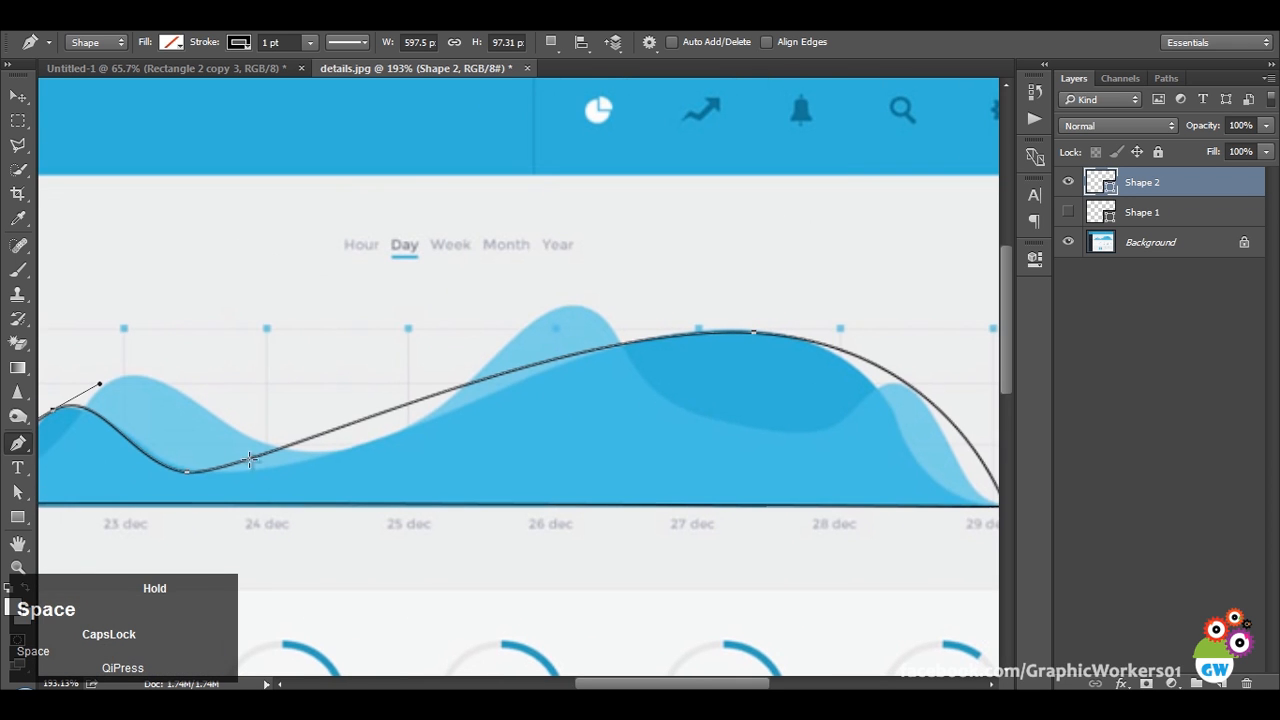
pyautogui.moveTo(191, 475); pyautogui.dragTo(423, 463)
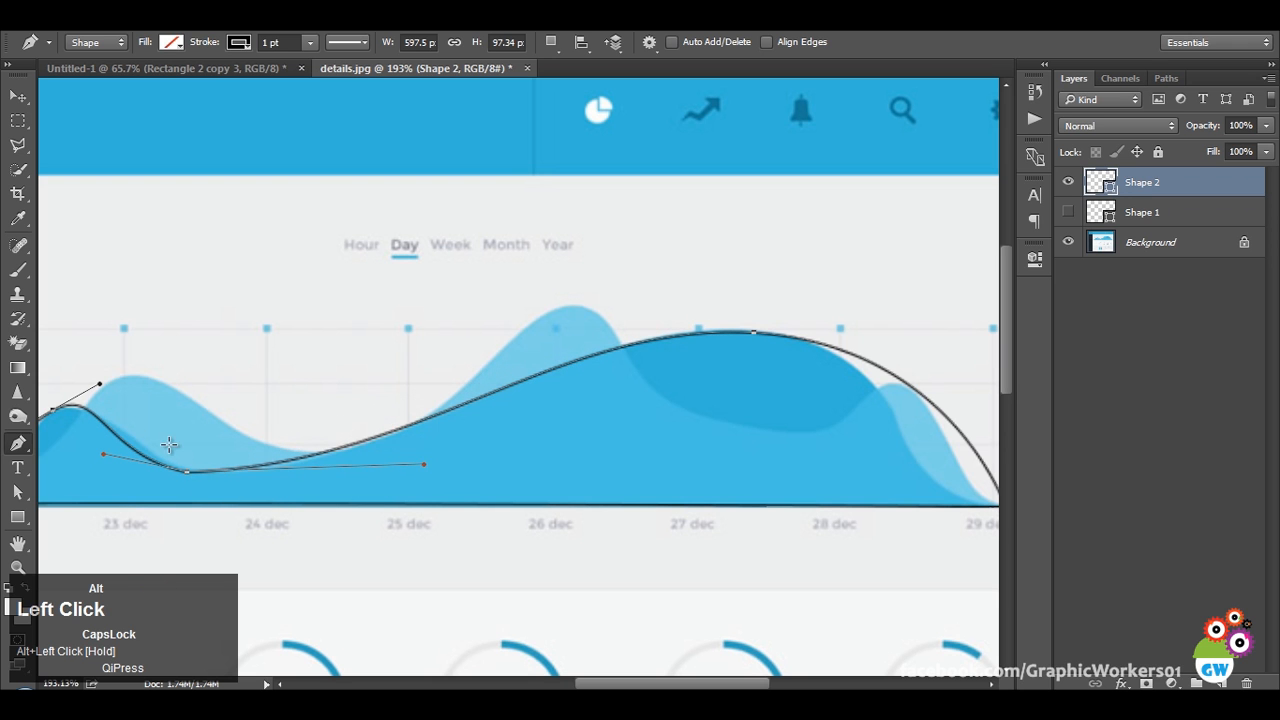
# Align the 29 dec endpoint with the baseline and bend its curve along the dark-blue wave's final slope.
pyautogui.moveTo(858, 393); pyautogui.dragTo(514, 340)
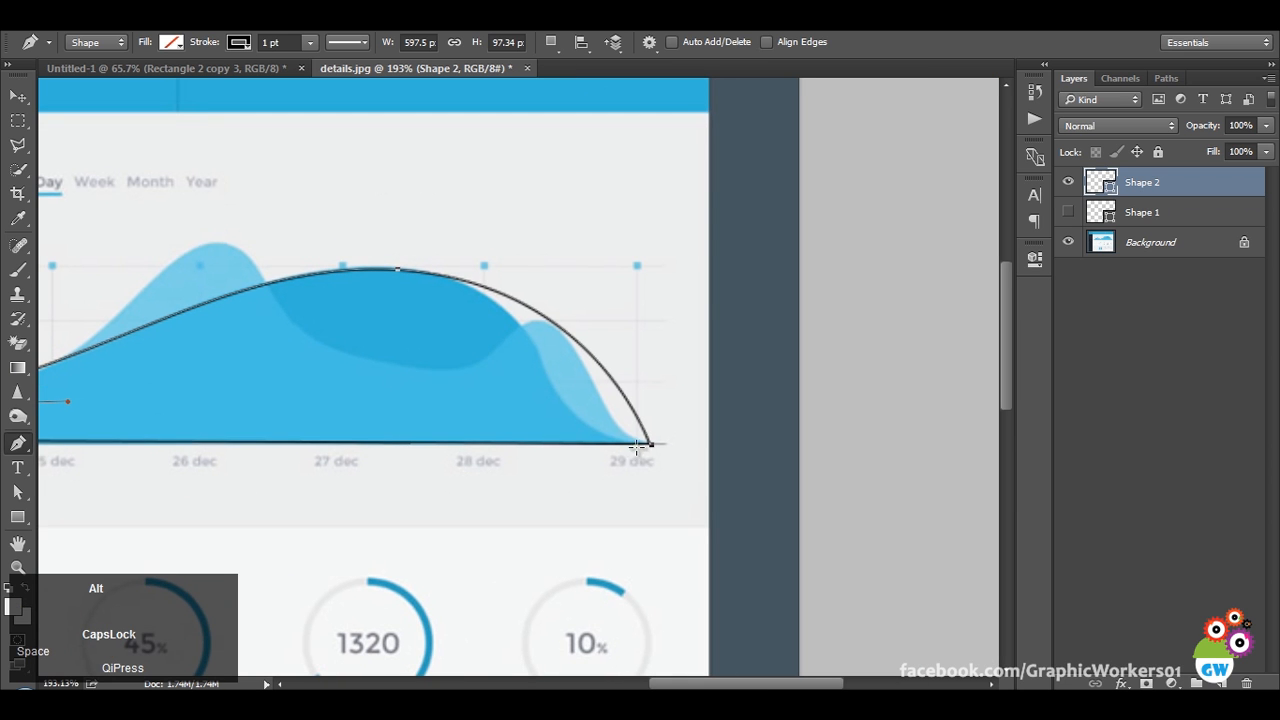
pyautogui.moveTo(650, 443); pyautogui.dragTo(654, 442)
pyautogui.moveTo(658, 450); pyautogui.dragTo(498, 438)
pyautogui.hotkey('ctrl', 'z')
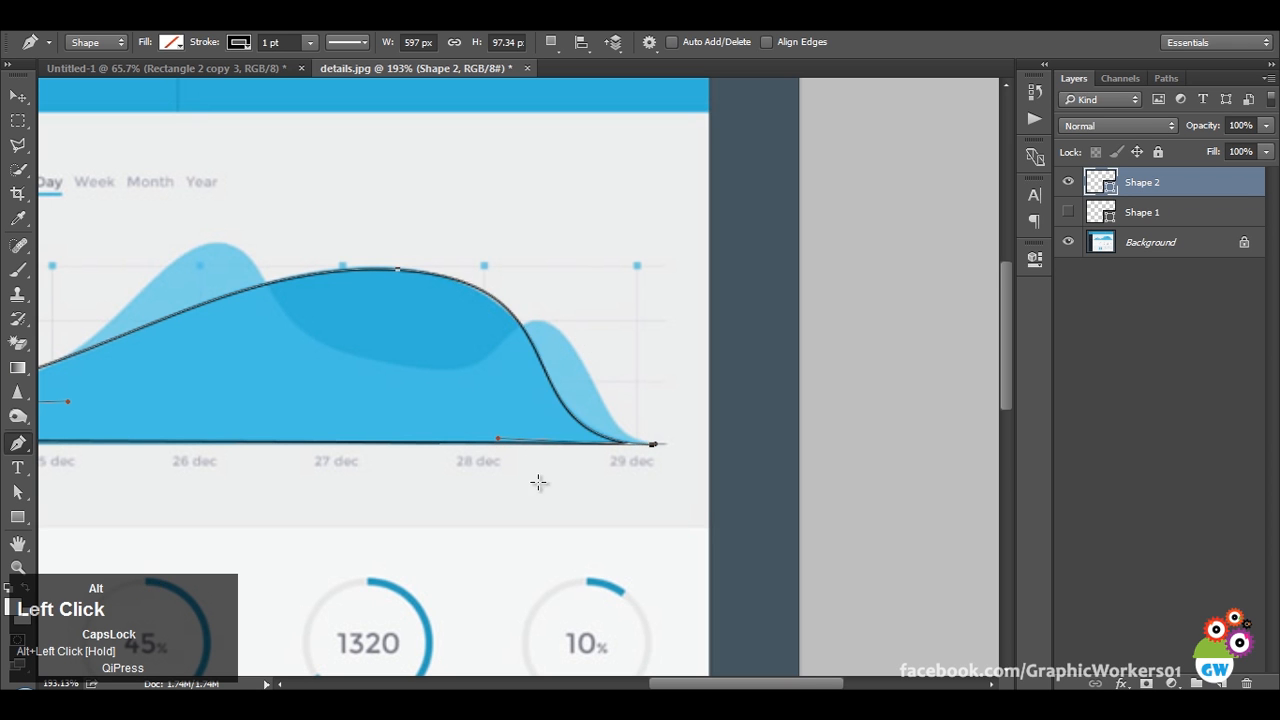
pyautogui.scroll(-4, 502, 482)
pyautogui.scroll(2, 657, 342)
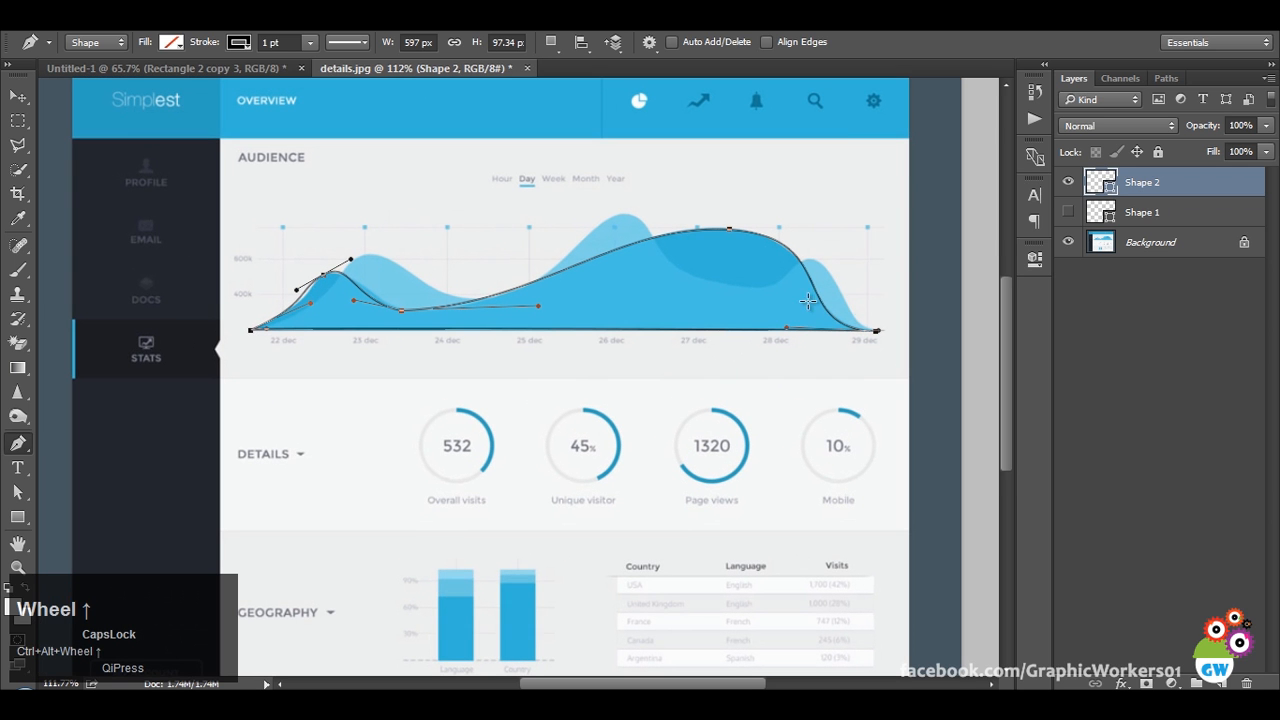
# Remove Shape 2's stroke and fill it with the blue sampled from the AUDIENCE chart's dark wave.
pyautogui.click(18, 96)
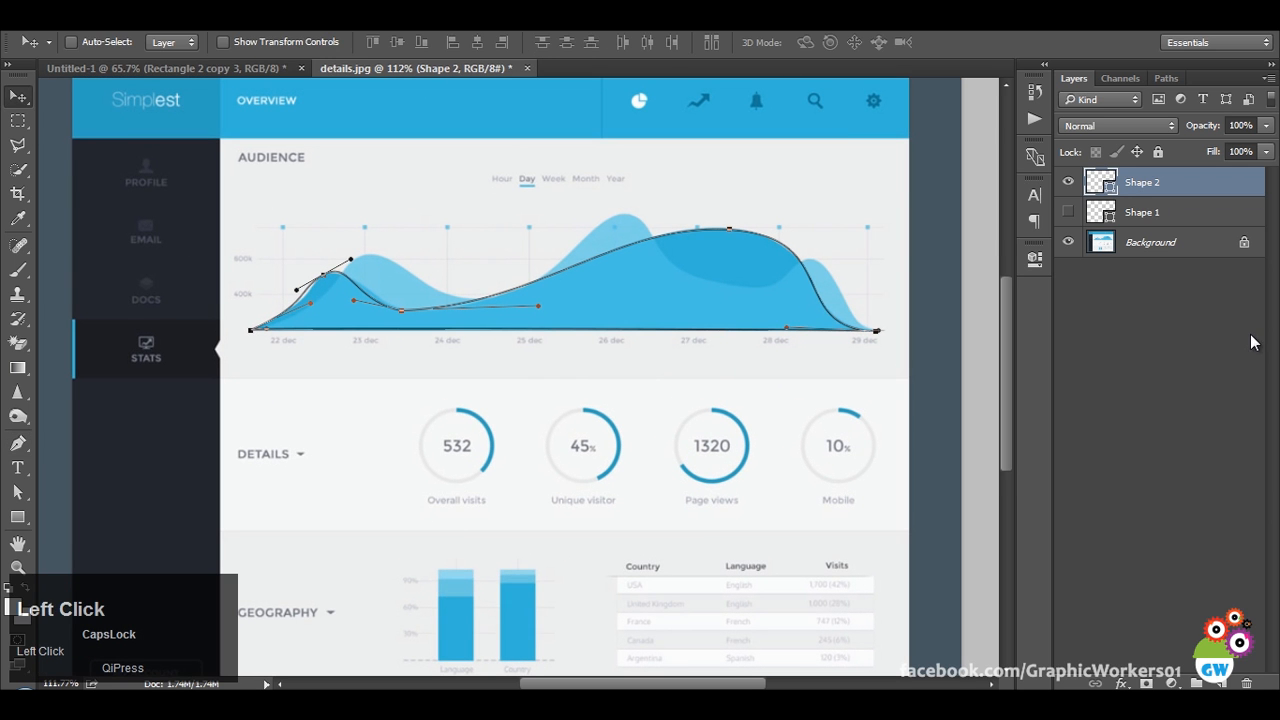
pyautogui.click(1163, 226)
pyautogui.click(1143, 190)
pyautogui.press('u')
pyautogui.click(238, 46)
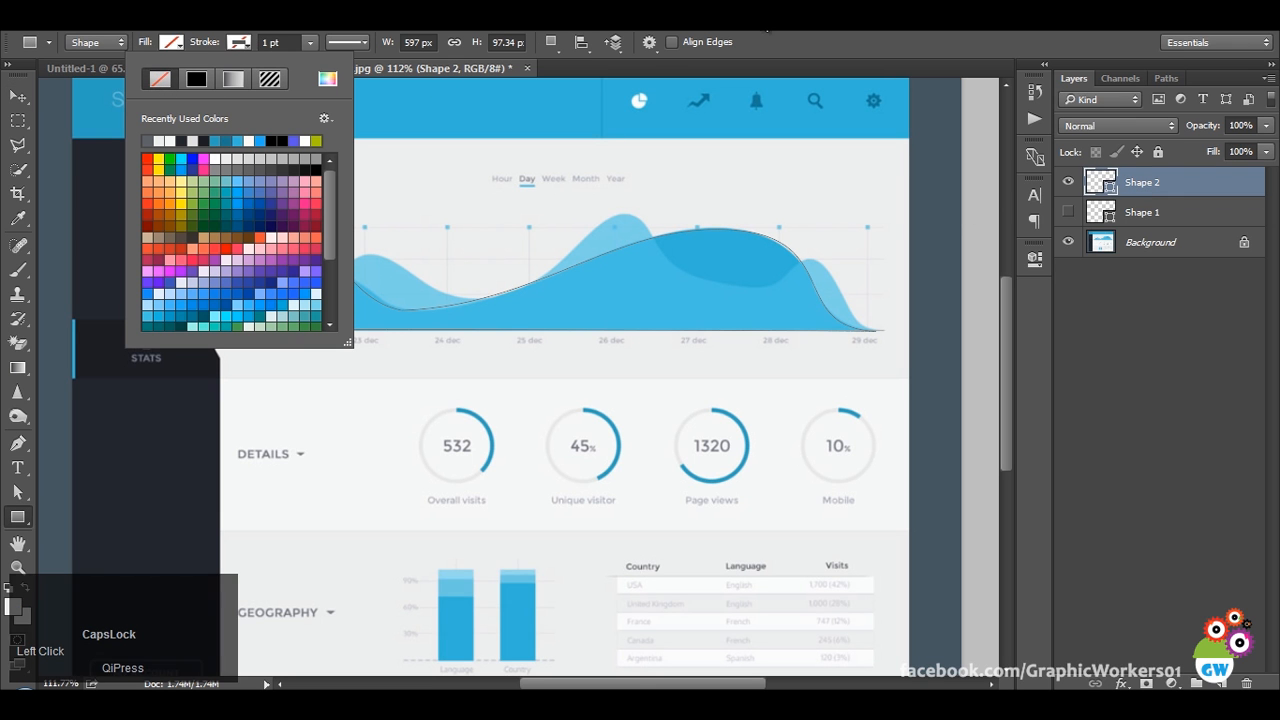
pyautogui.click(617, 49)
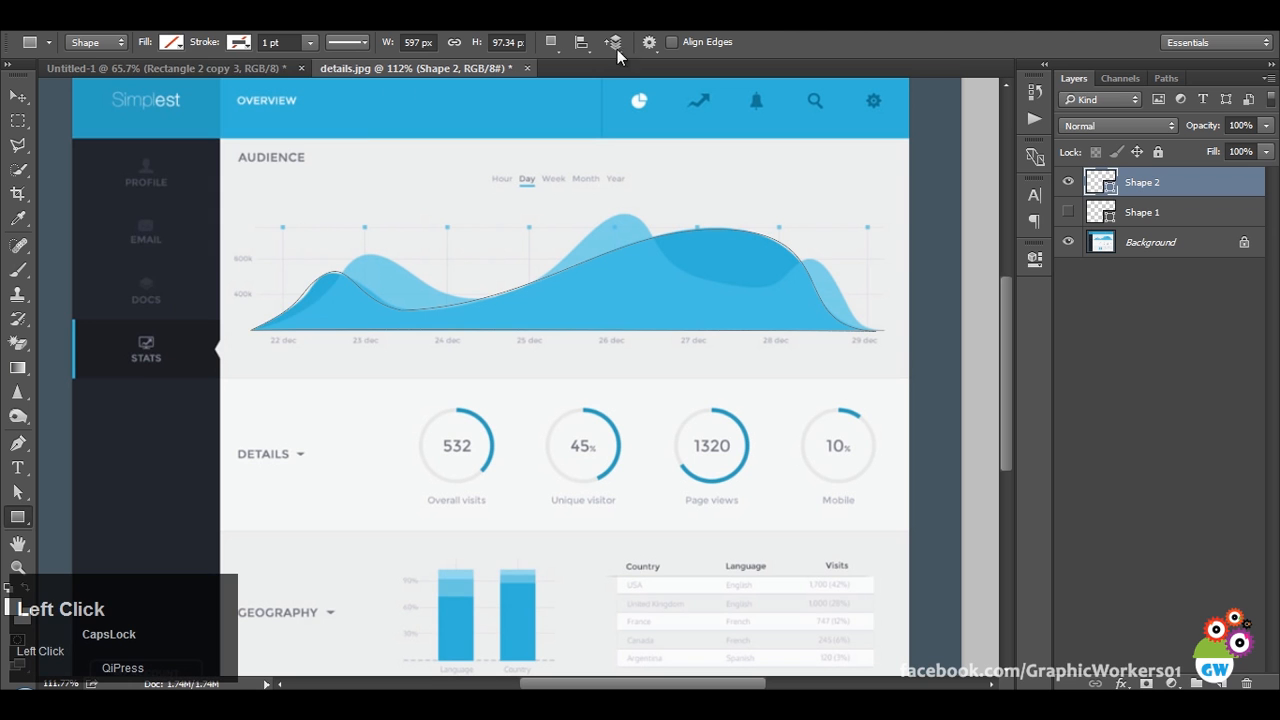
pyautogui.click(171, 46)
pyautogui.click(260, 78)
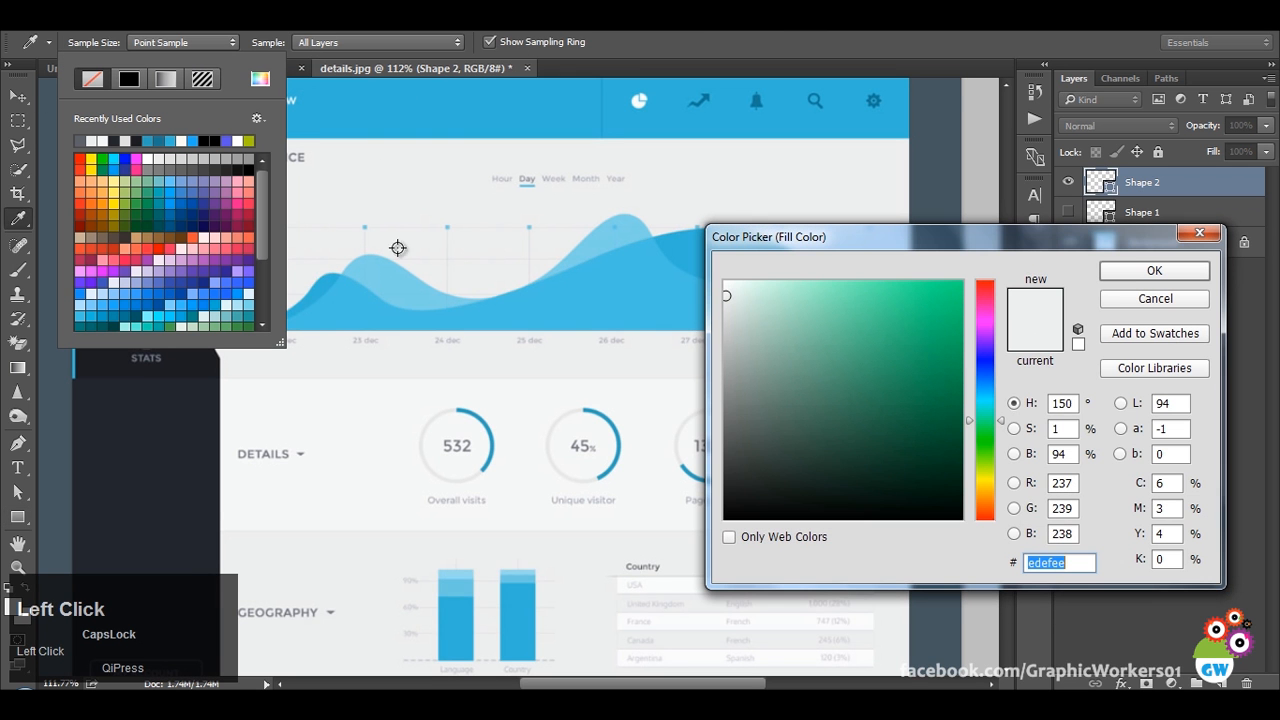
pyautogui.click(666, 254)
pyautogui.click(1102, 276)
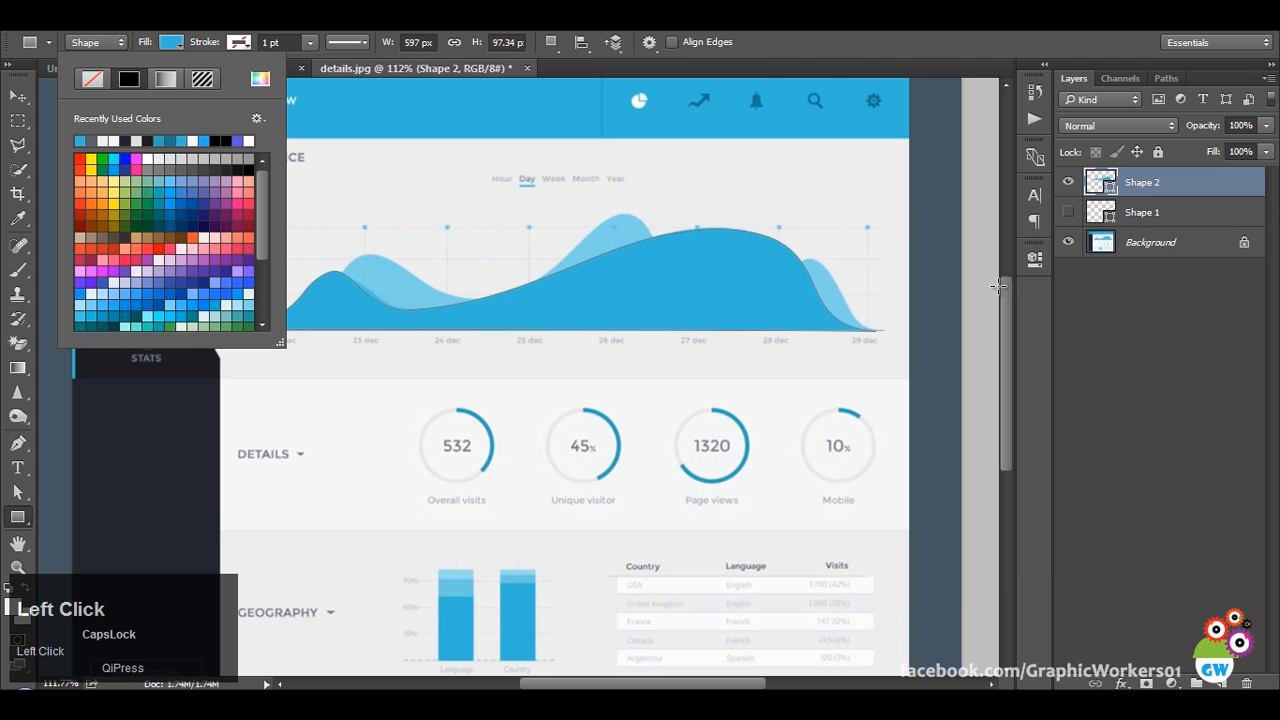
pyautogui.click(1172, 265)
# Move the hidden Shape 1 layer above Shape 2 and show it.
pyautogui.moveTo(1172, 213); pyautogui.dragTo(1165, 182)
pyautogui.click(1069, 182)
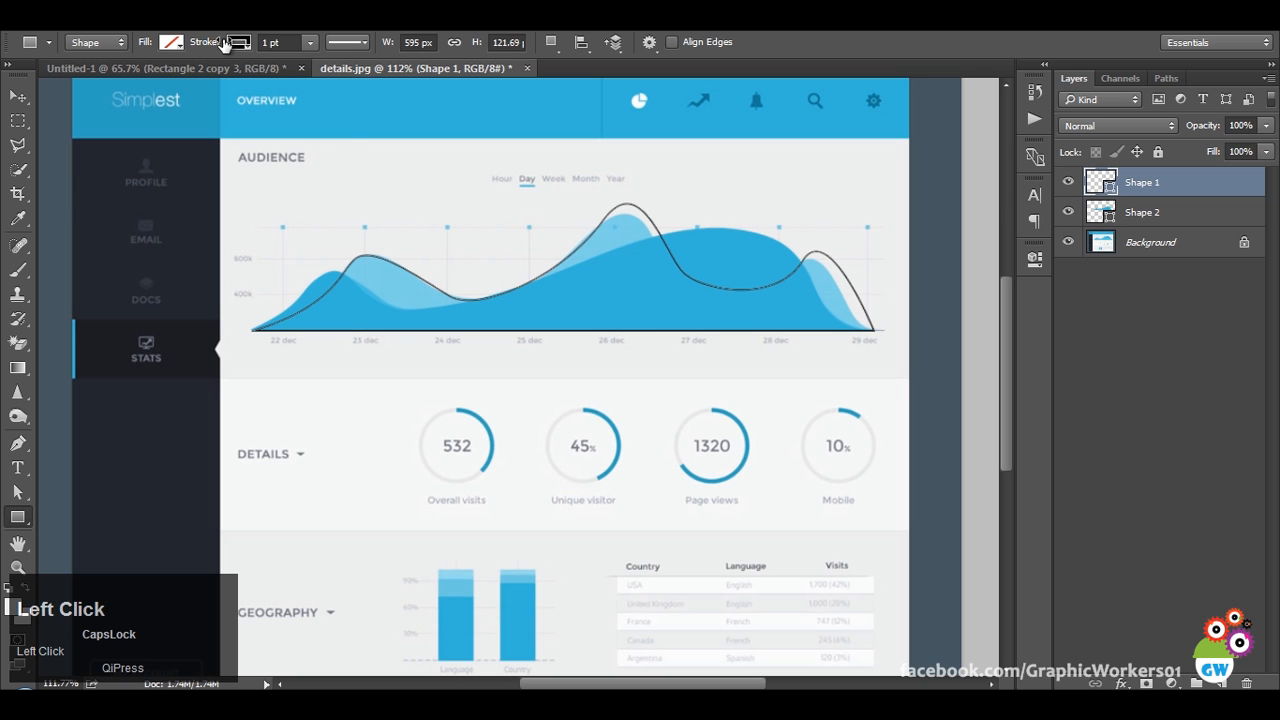
# Give Shape 1 no stroke and the same recently used blue fill, and lower its opacity to 30%.
pyautogui.click(239, 40)
pyautogui.click(164, 82)
pyautogui.click(171, 42)
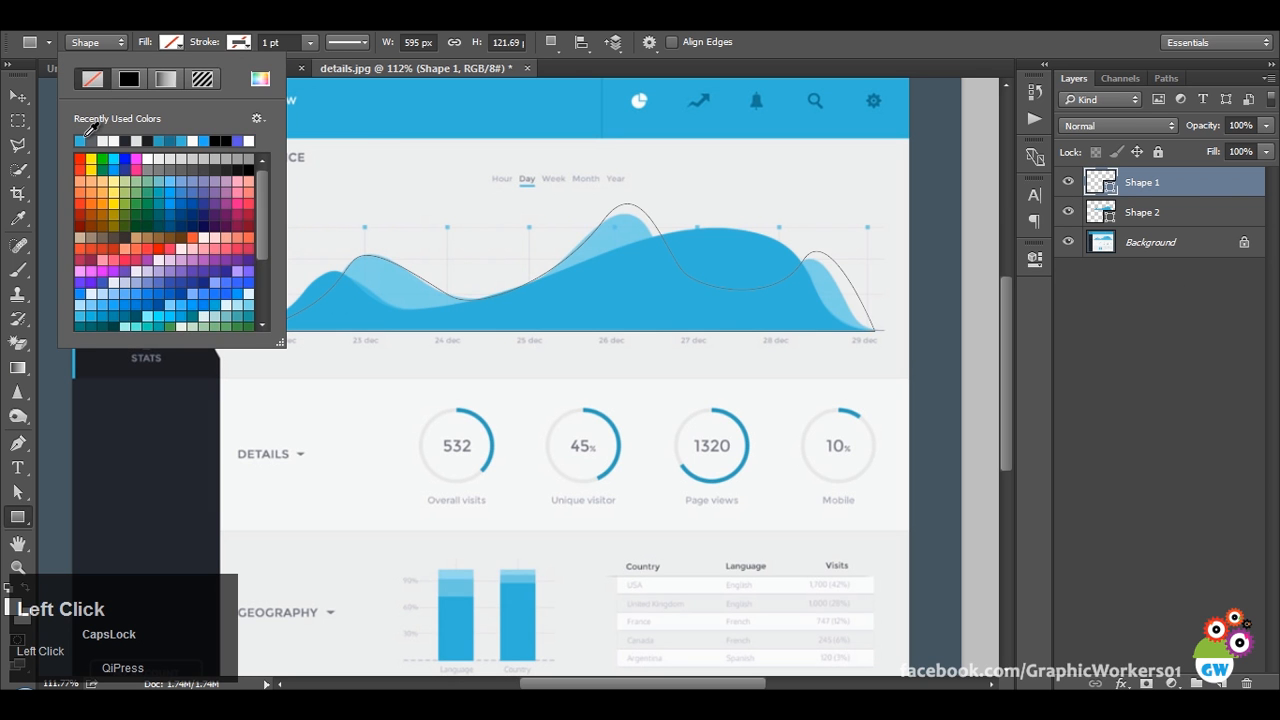
pyautogui.click(84, 140)
pyautogui.click(966, 32)
pyautogui.moveTo(1212, 135); pyautogui.dragTo(1120, 136)
pyautogui.click(1158, 288)
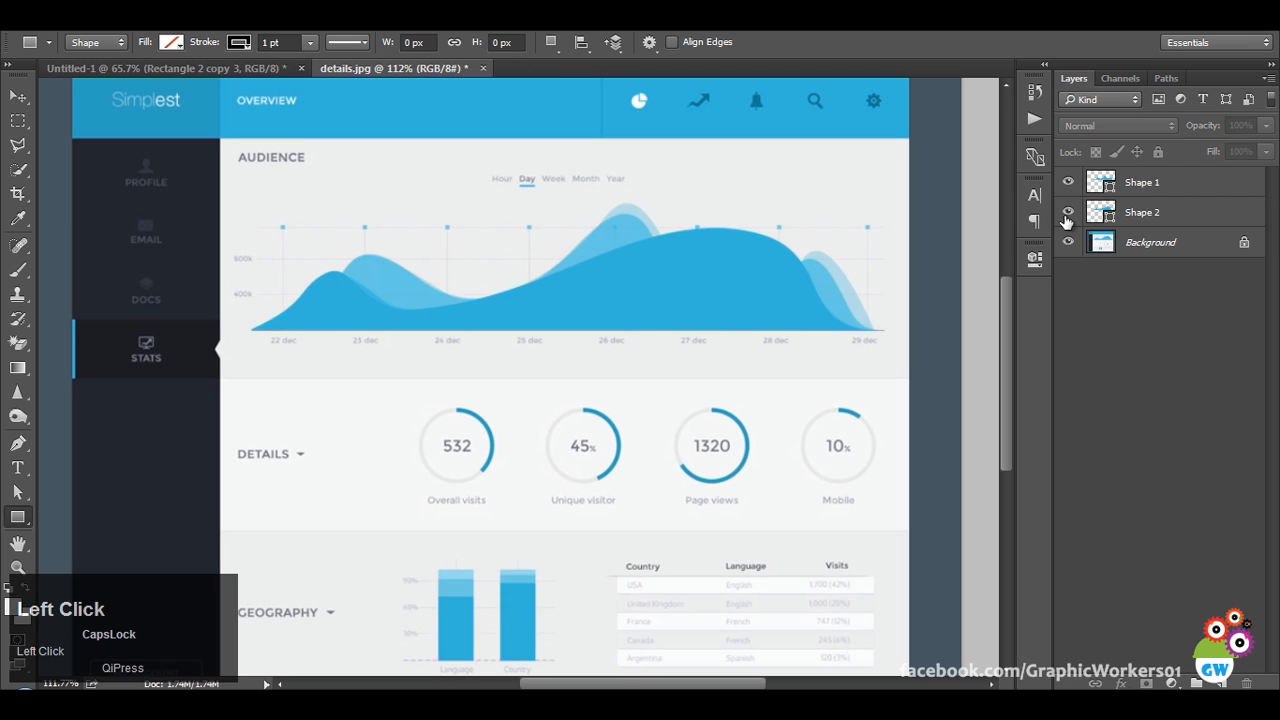
# Compare the two traced wave shapes with the reference chart by toggling the visibility of the layers.
pyautogui.click(1071, 181)
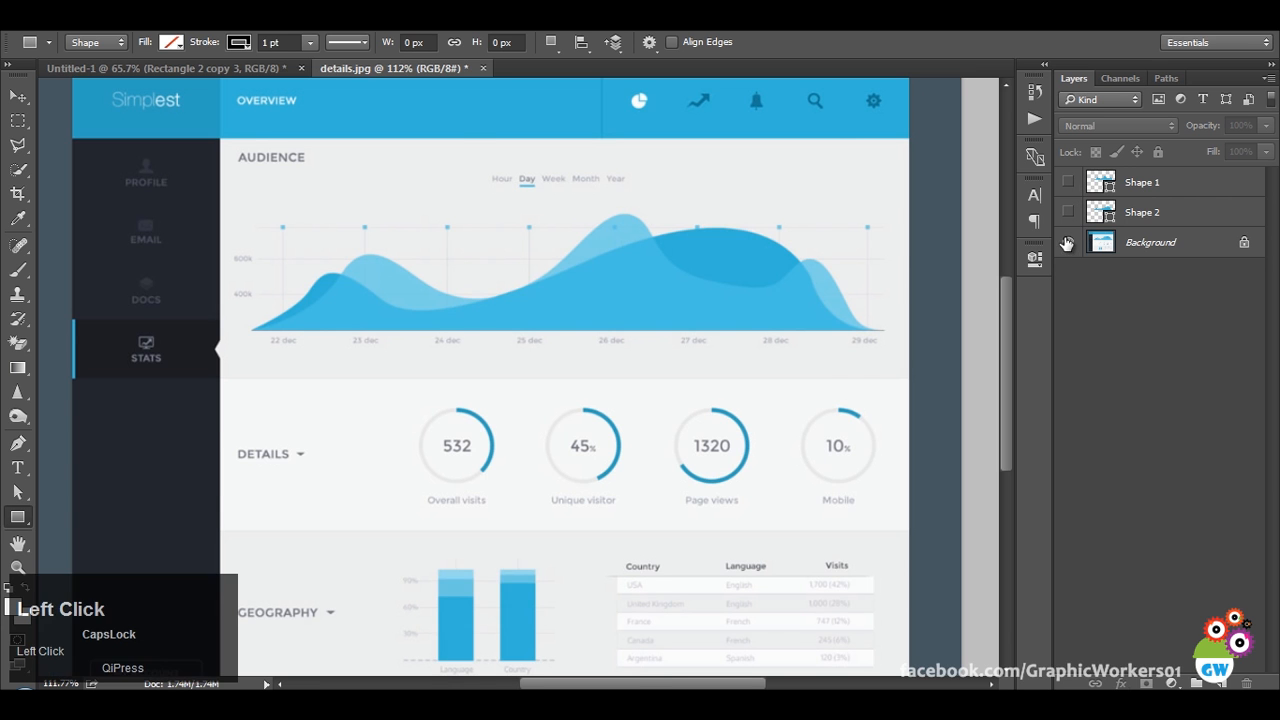
pyautogui.click(1067, 243)
pyautogui.click(1069, 213)
pyautogui.click(1067, 241)
pyautogui.click(1069, 213)
pyautogui.click(1070, 185)
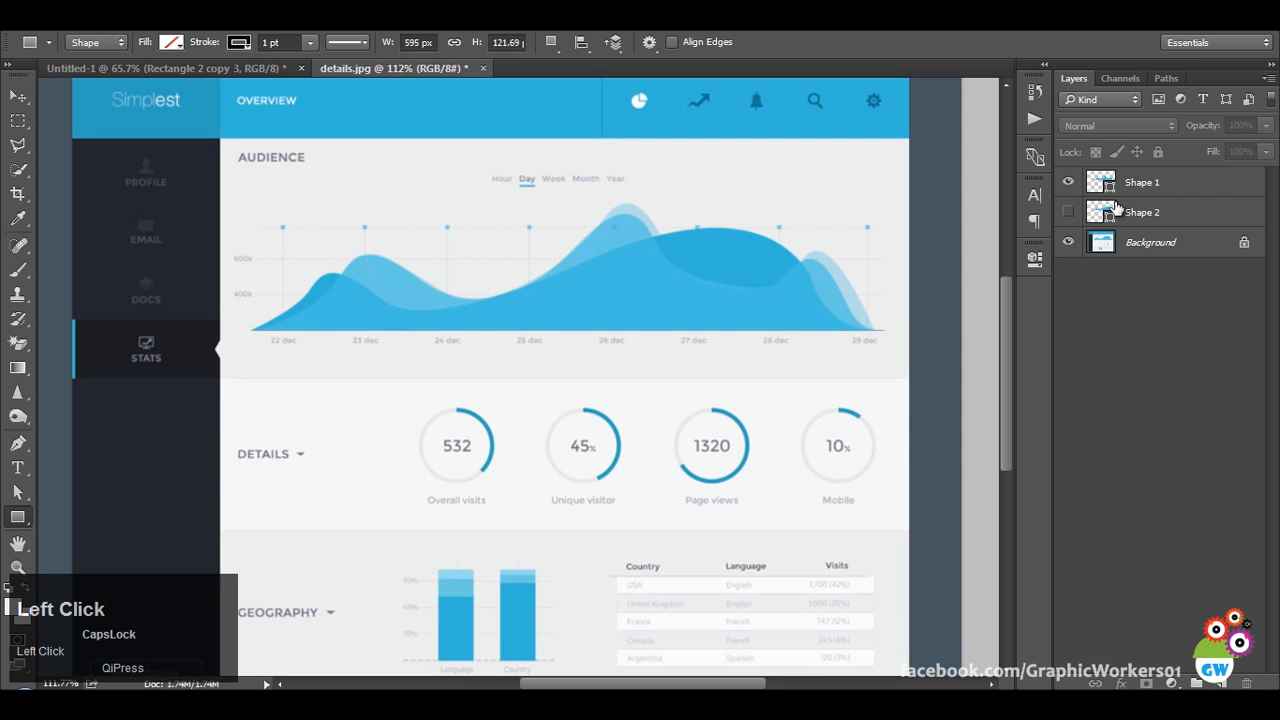
pyautogui.click(1068, 212)
# Duplicate the Shape 1 and Shape 2 layers into the Untitled-1 document and switch to it.
pyautogui.click(1150, 212)
pyautogui.keyDown('ctrl'); pyautogui.click(1140, 183); pyautogui.keyUp('ctrl')
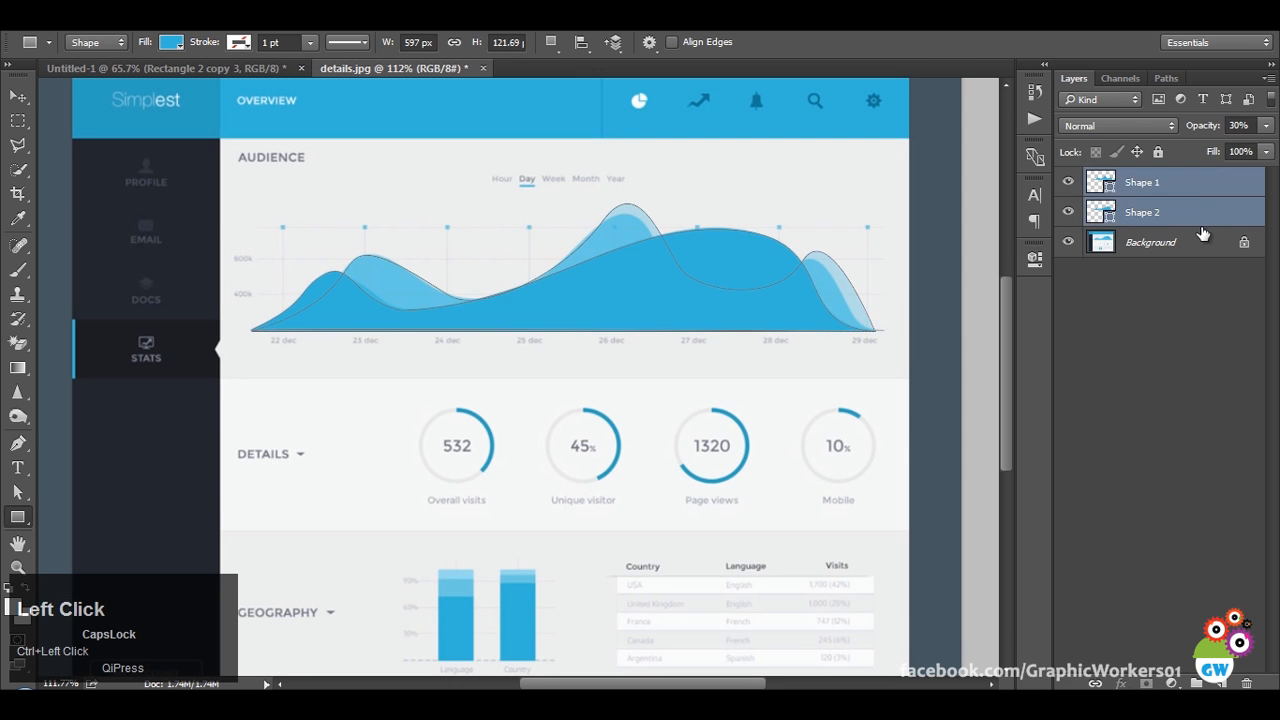
pyautogui.keyDown('ctrl'); pyautogui.click(1190, 245); pyautogui.keyUp('ctrl')
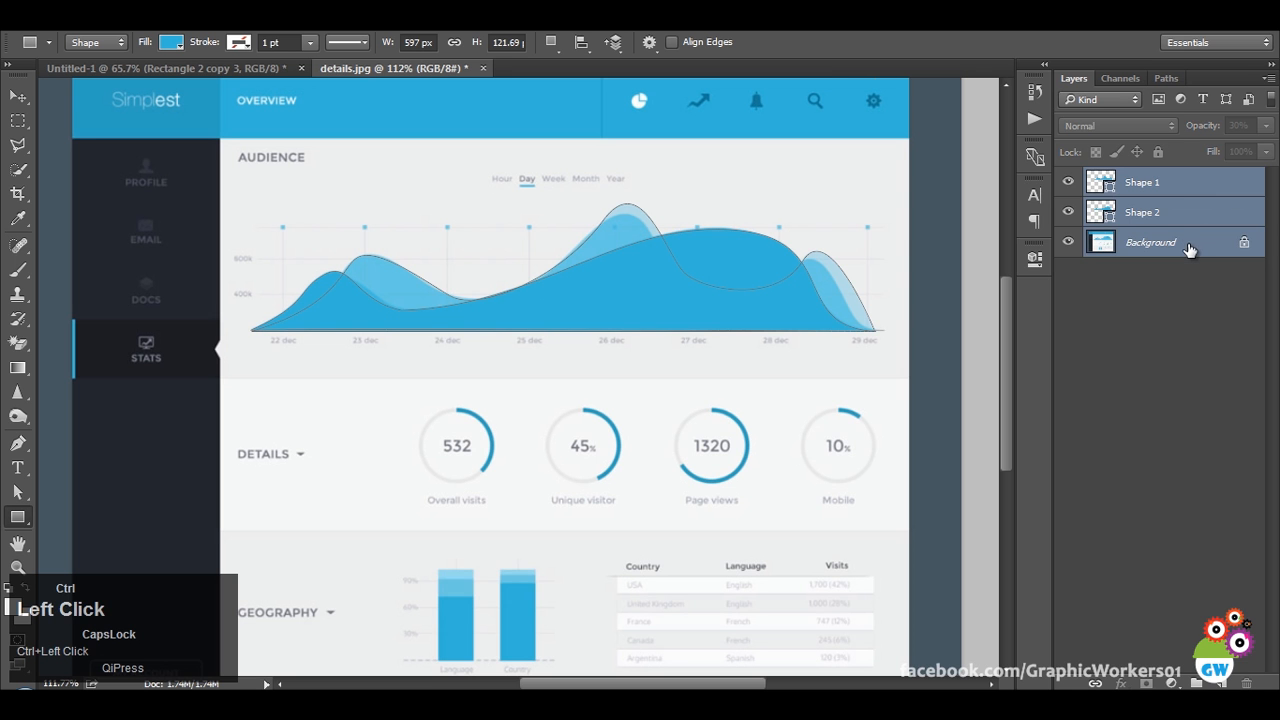
pyautogui.keyDown('ctrl'); pyautogui.click(1180, 245); pyautogui.keyUp('ctrl')
pyautogui.rightClick(1190, 208)
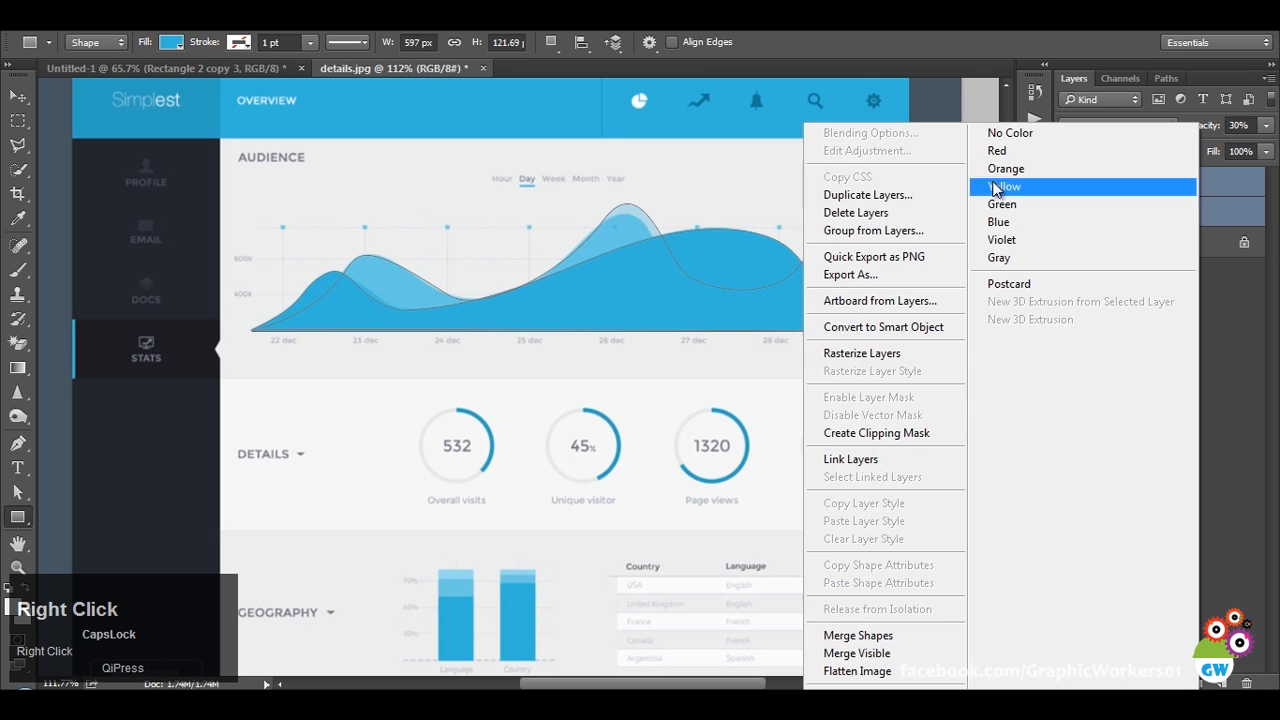
pyautogui.click(850, 194)
pyautogui.click(702, 300)
pyautogui.click(667, 315)
pyautogui.click(852, 233)
pyautogui.click(120, 67)
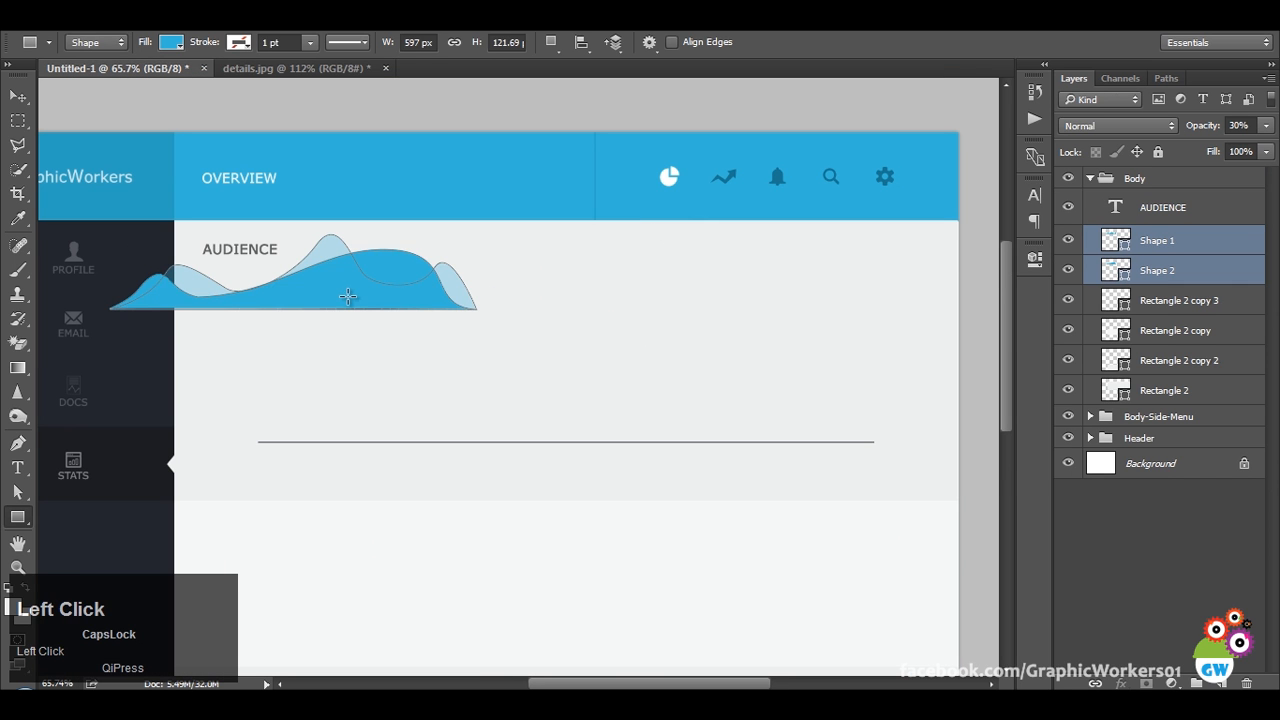
# Place both wave shapes at the start of the AUDIENCE baseline and scale them to span the baseline's full length.
pyautogui.press('v')
pyautogui.moveTo(350, 298); pyautogui.dragTo(499, 437)
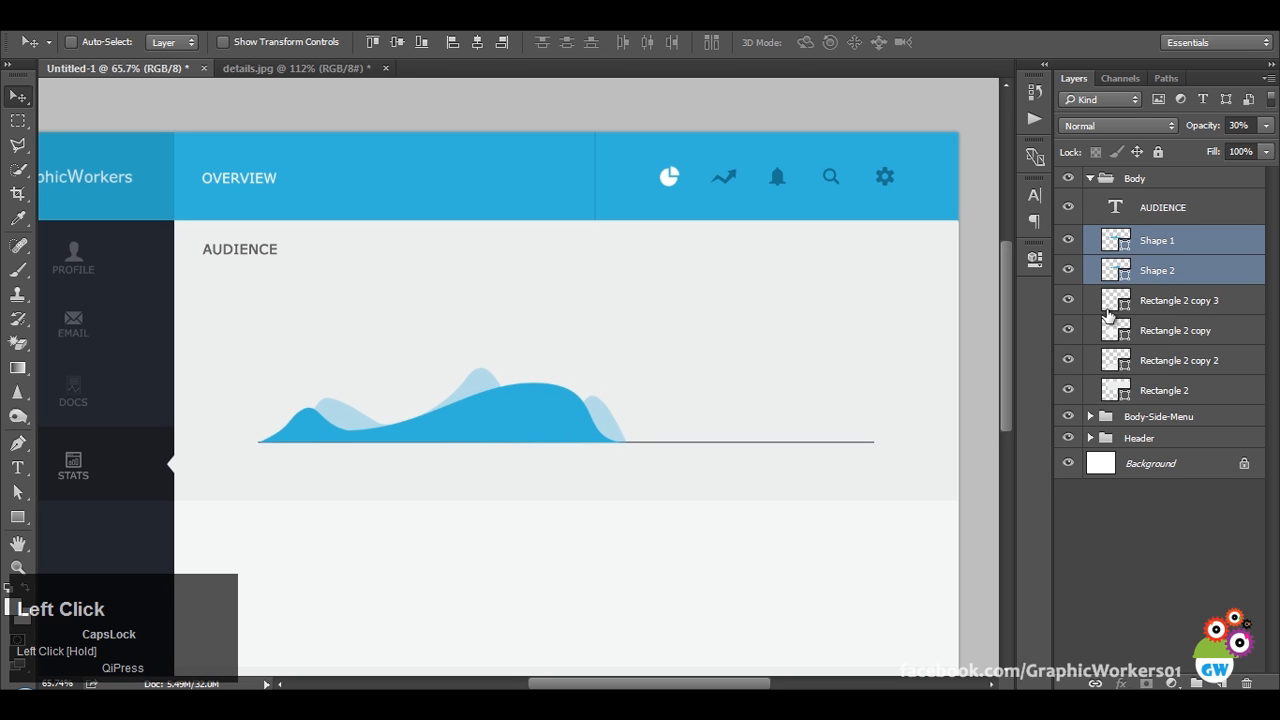
pyautogui.hotkey('ctrl', 't')
pyautogui.moveTo(627, 368); pyautogui.dragTo(878, 330)
pyautogui.click(852, 42)
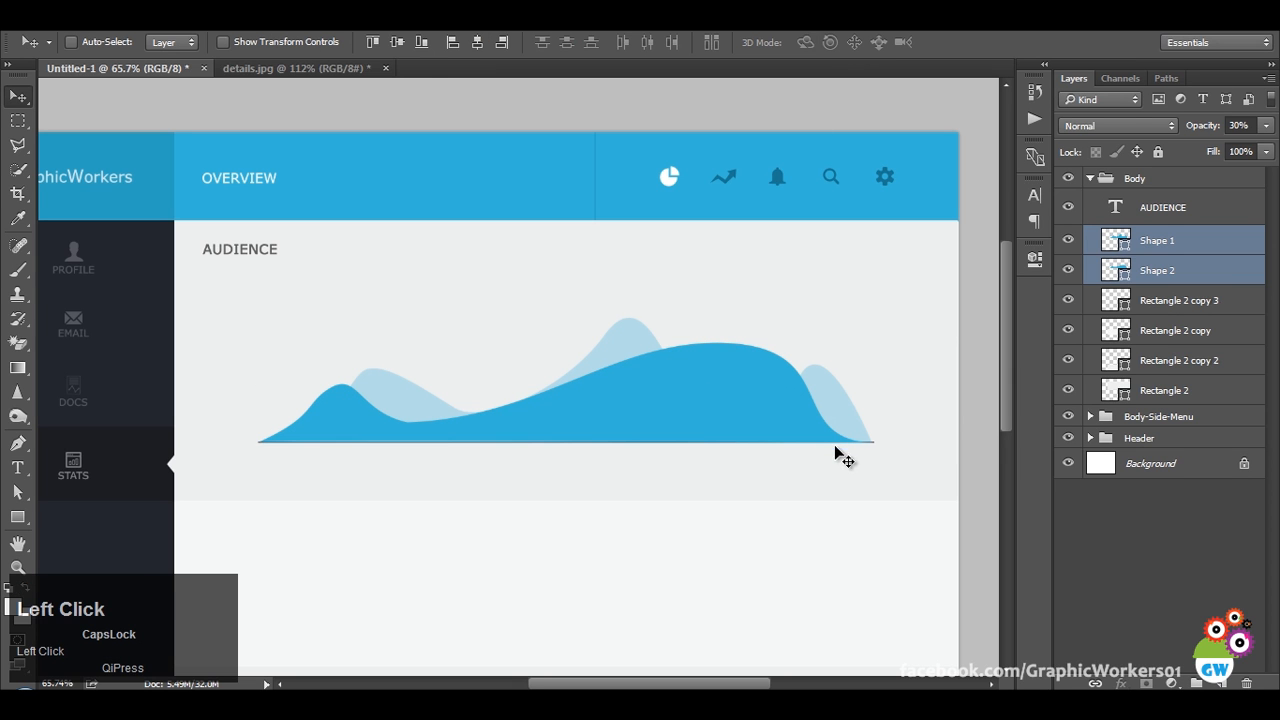
# Lower Shape 2's opacity to 65% and fine-tune Shape 1's opacity so the two waves overlap translucently.
pyautogui.keyDown('alt'); pyautogui.rightClick(748, 411); pyautogui.keyUp('alt')
pyautogui.click(1067, 270)
pyautogui.click(1067, 270)
pyautogui.click(1158, 272)
pyautogui.moveTo(1190, 125)
pyautogui.mouseDown()
pyautogui.moveTo(1146, 130)
pyautogui.moveTo(1168, 135)
pyautogui.mouseUp()
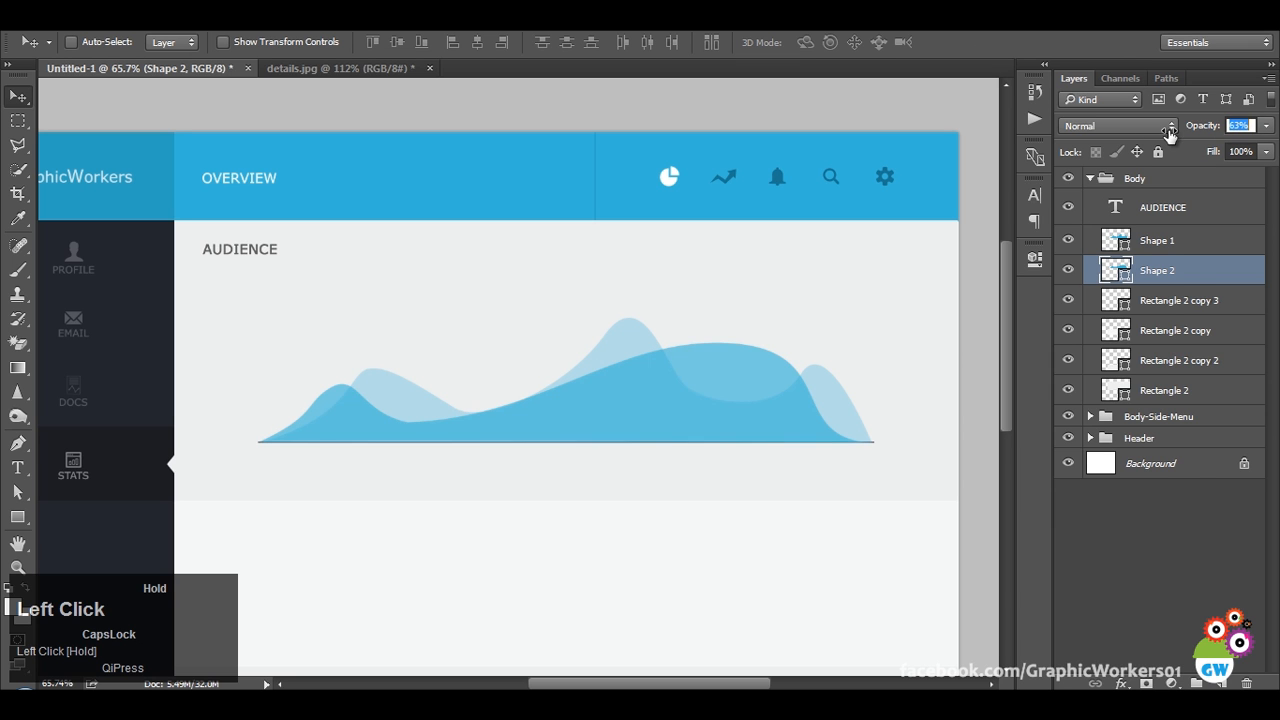
pyautogui.click(1176, 242)
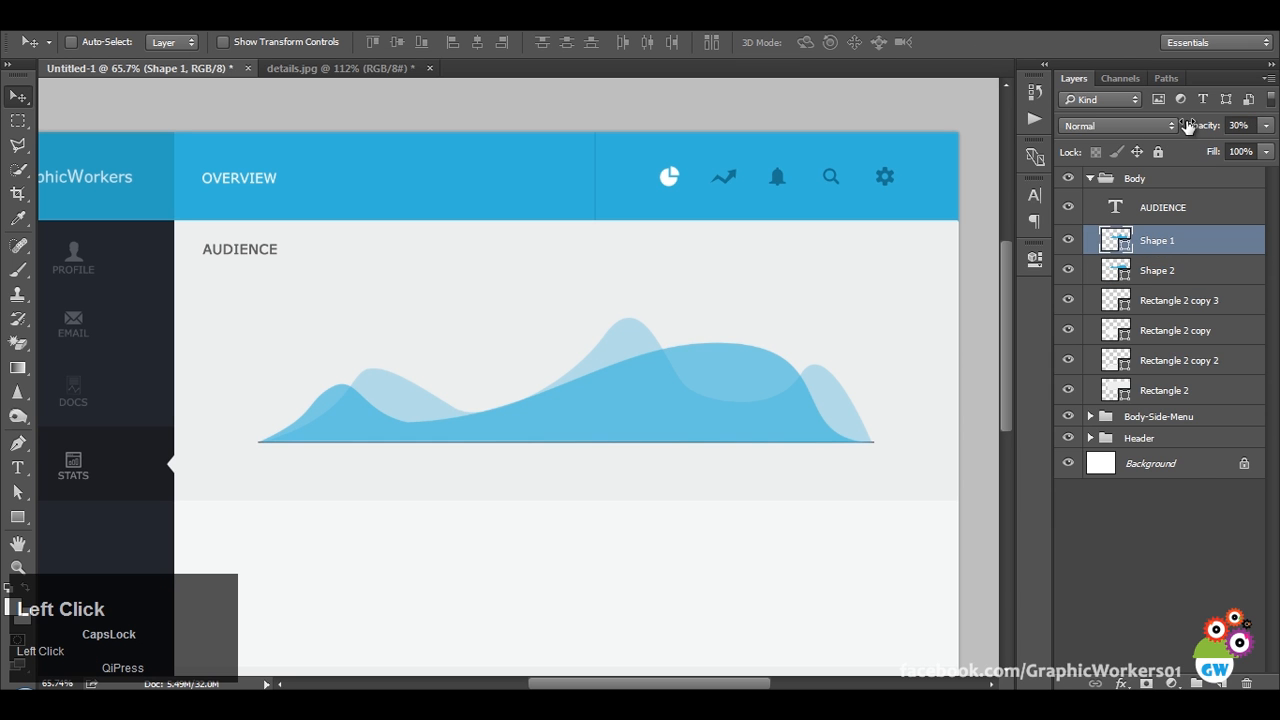
pyautogui.moveTo(1203, 131)
pyautogui.mouseDown()
pyautogui.moveTo(1174, 137)
pyautogui.moveTo(1204, 132)
pyautogui.mouseUp()
pyautogui.click(1160, 270)
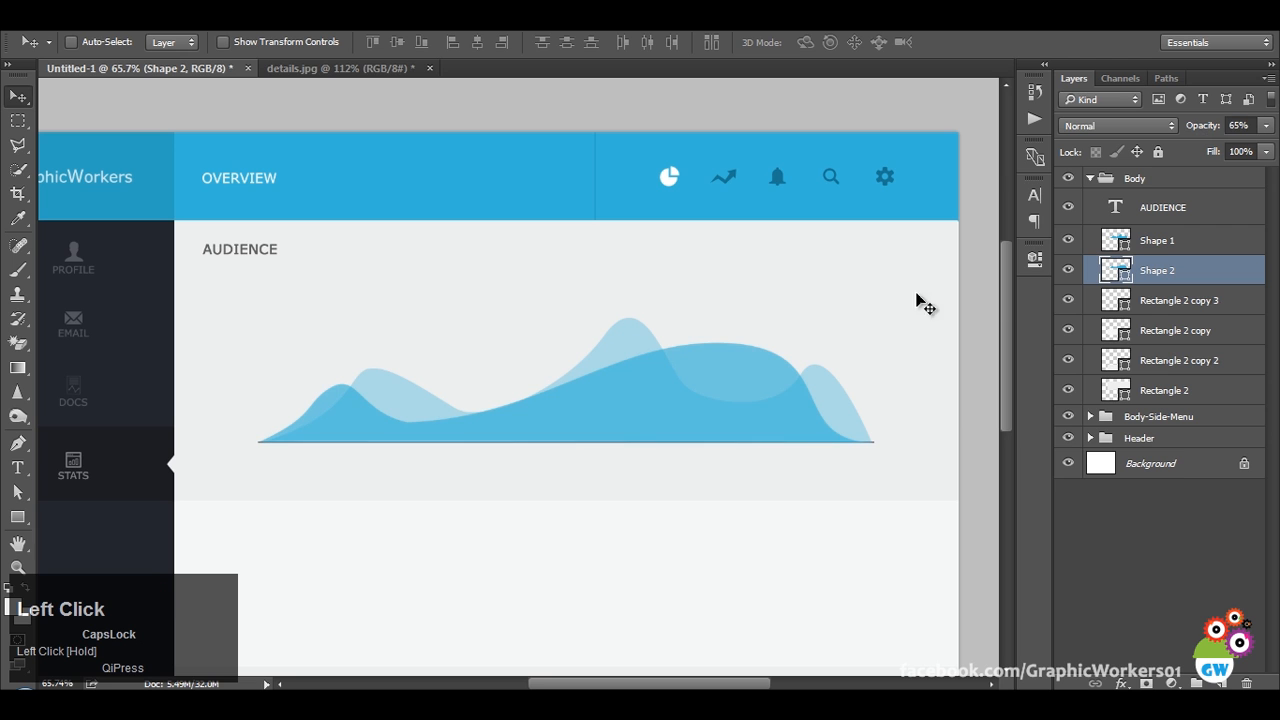
# Duplicate the AUDIENCE baseline, move the copy slightly above it and recolour it grey #a5a5a5.
pyautogui.click(342, 72)
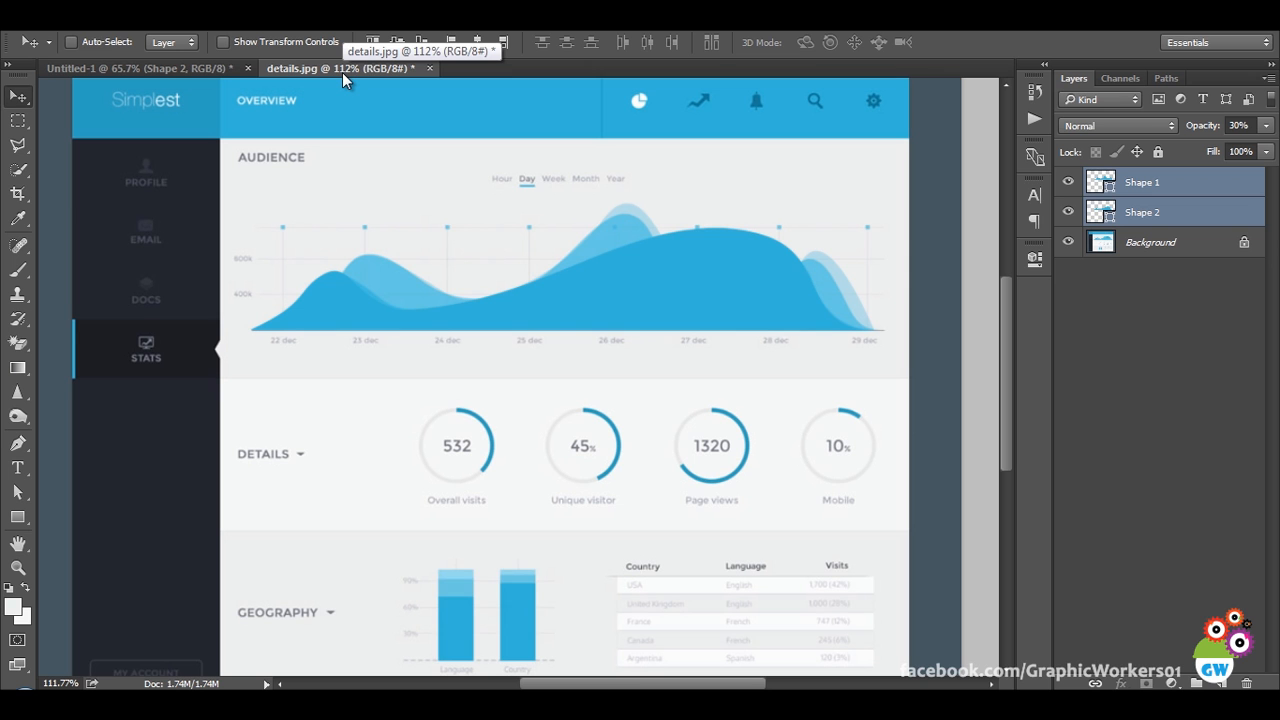
pyautogui.click(182, 68)
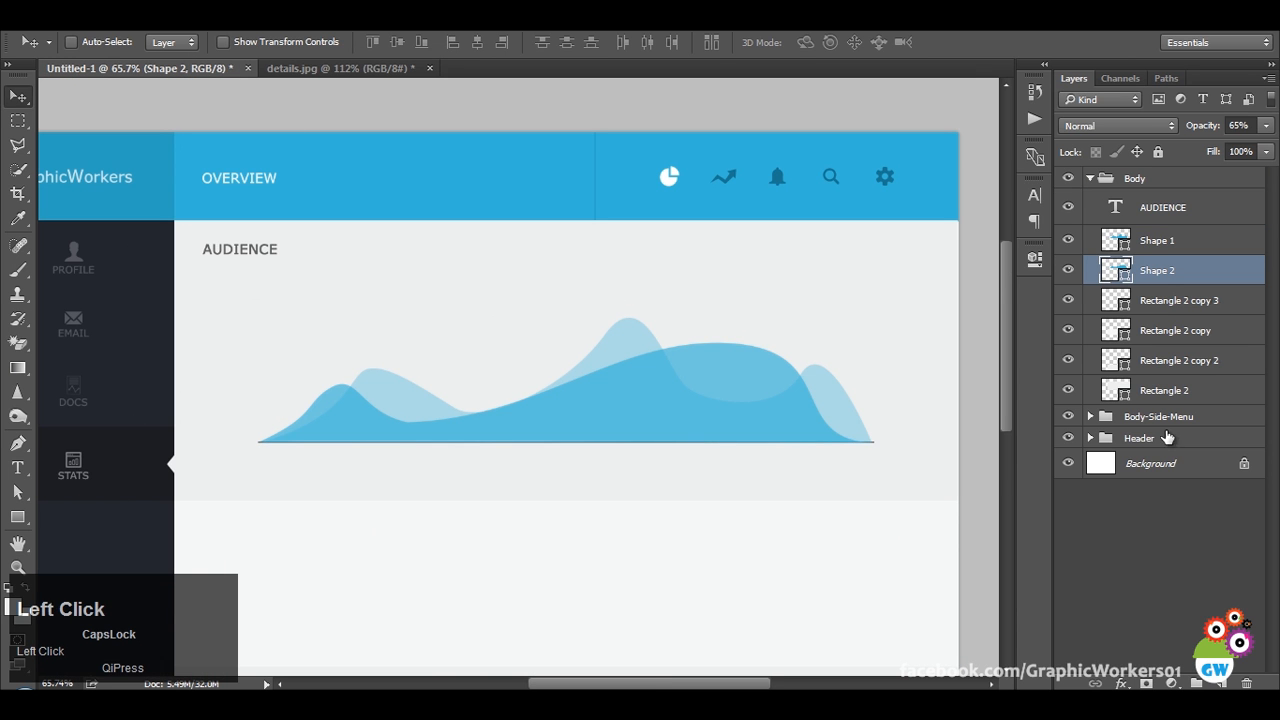
pyautogui.click(1178, 305)
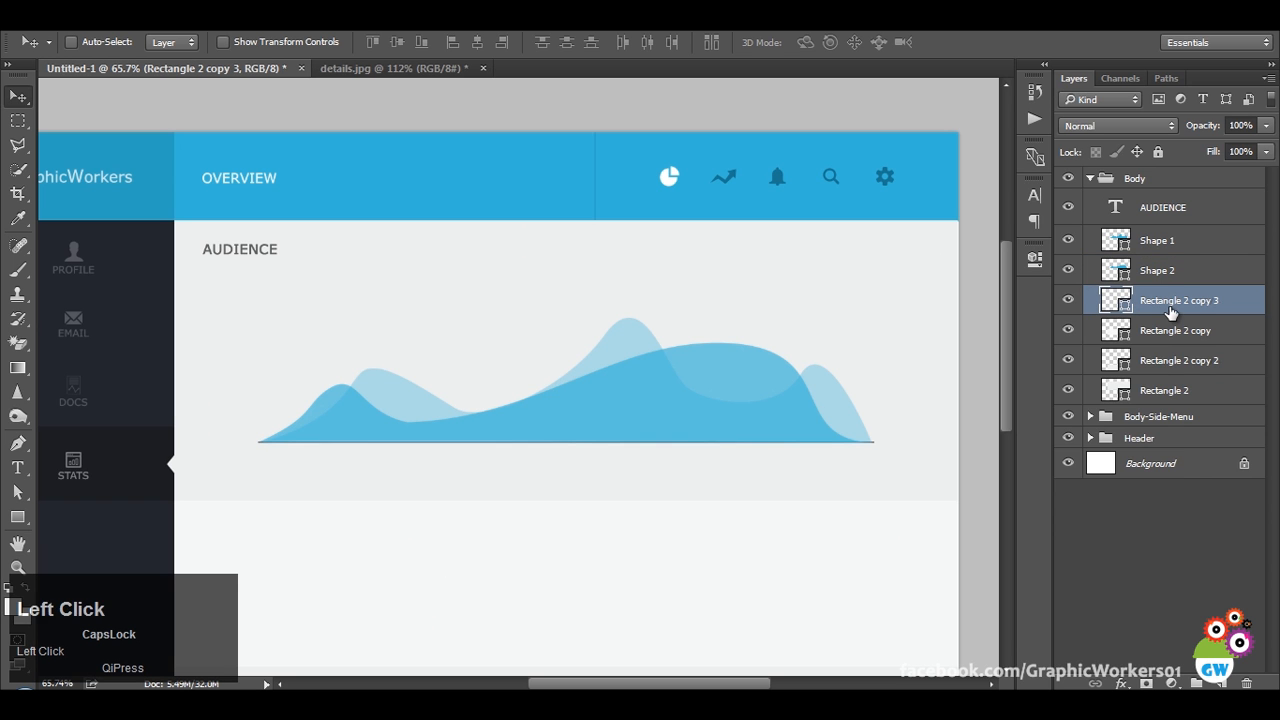
pyautogui.hotkey('ctrl', 'j')
pyautogui.moveTo(831, 375); pyautogui.dragTo(827, 345)
pyautogui.doubleClick(1113, 301)
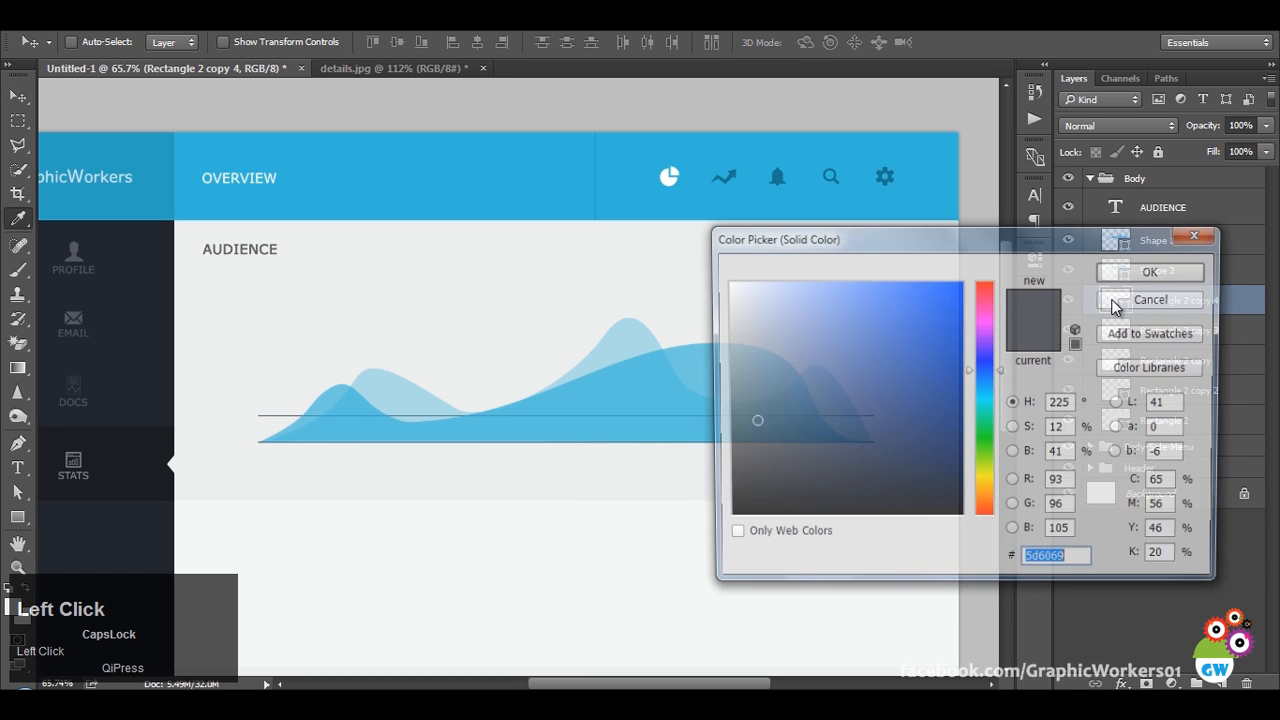
pyautogui.moveTo(755, 424); pyautogui.dragTo(712, 366)
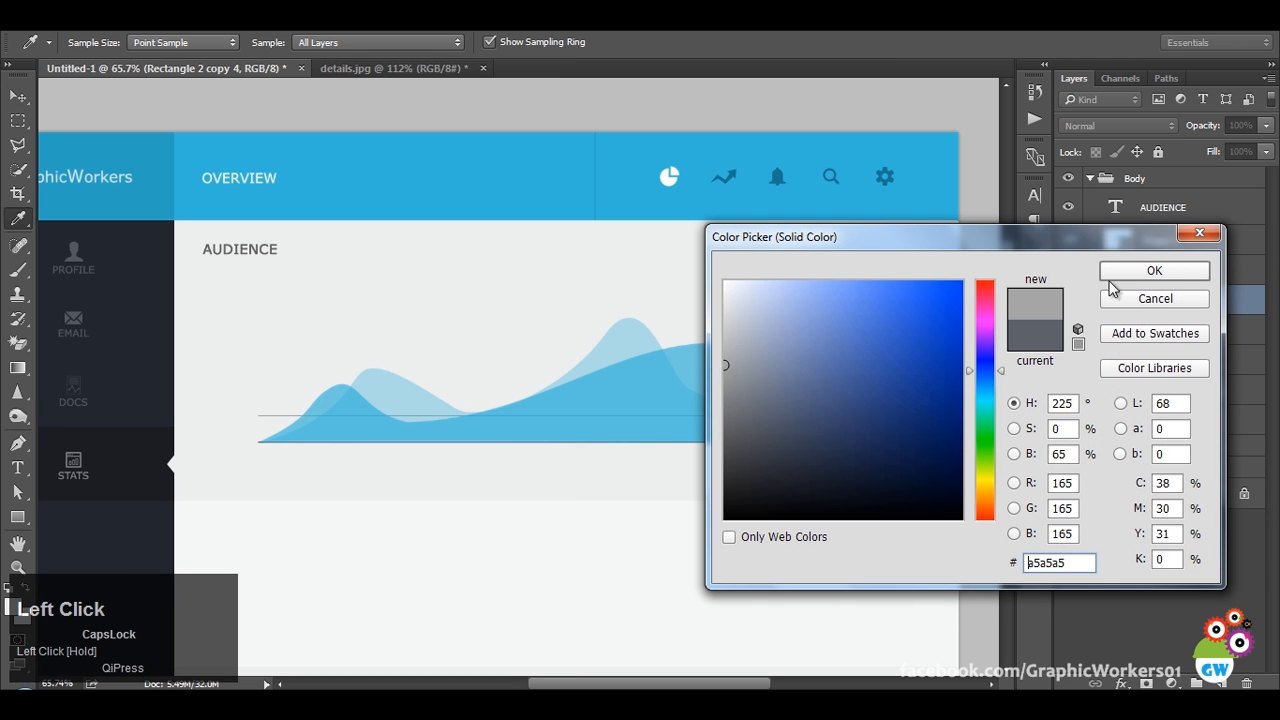
pyautogui.click(1156, 273)
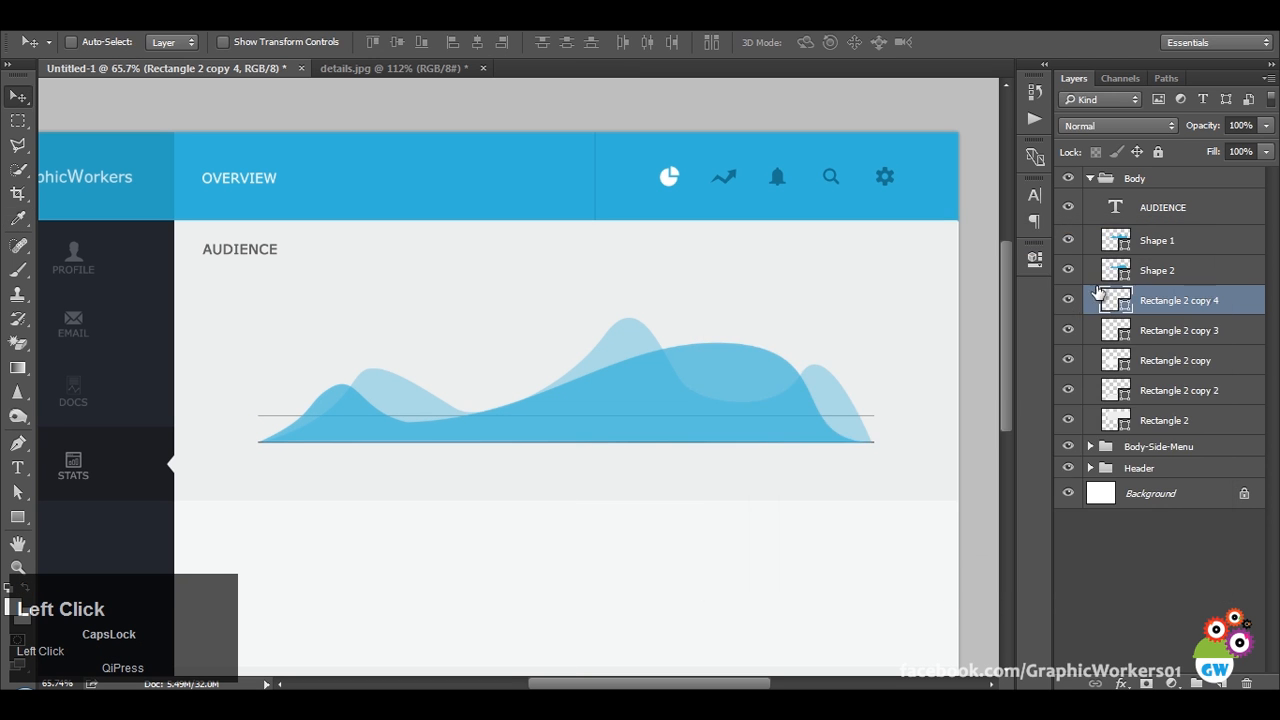
# Set the height of the grey gridline above the baseline to 1 px.
pyautogui.click(1034, 258)
pyautogui.click(921, 305)
pyautogui.scroll(-1, 921, 305)
pyautogui.press('Return')
pyautogui.click(921, 305)
pyautogui.scroll(2, 921, 305)
pyautogui.press('Return')
pyautogui.scroll(-1, 921, 306)
pyautogui.press('Return')
pyautogui.click(1147, 305)
pyautogui.click(980, 248)
# Duplicate the grey gridline twice further up the chart and distribute the three gridlines evenly by their vertical centers.
pyautogui.moveTo(909, 409); pyautogui.dragTo(886, 312)
pyautogui.press('ctrl')
pyautogui.hotkey('ctrl', 'j')
pyautogui.press('ctrl')
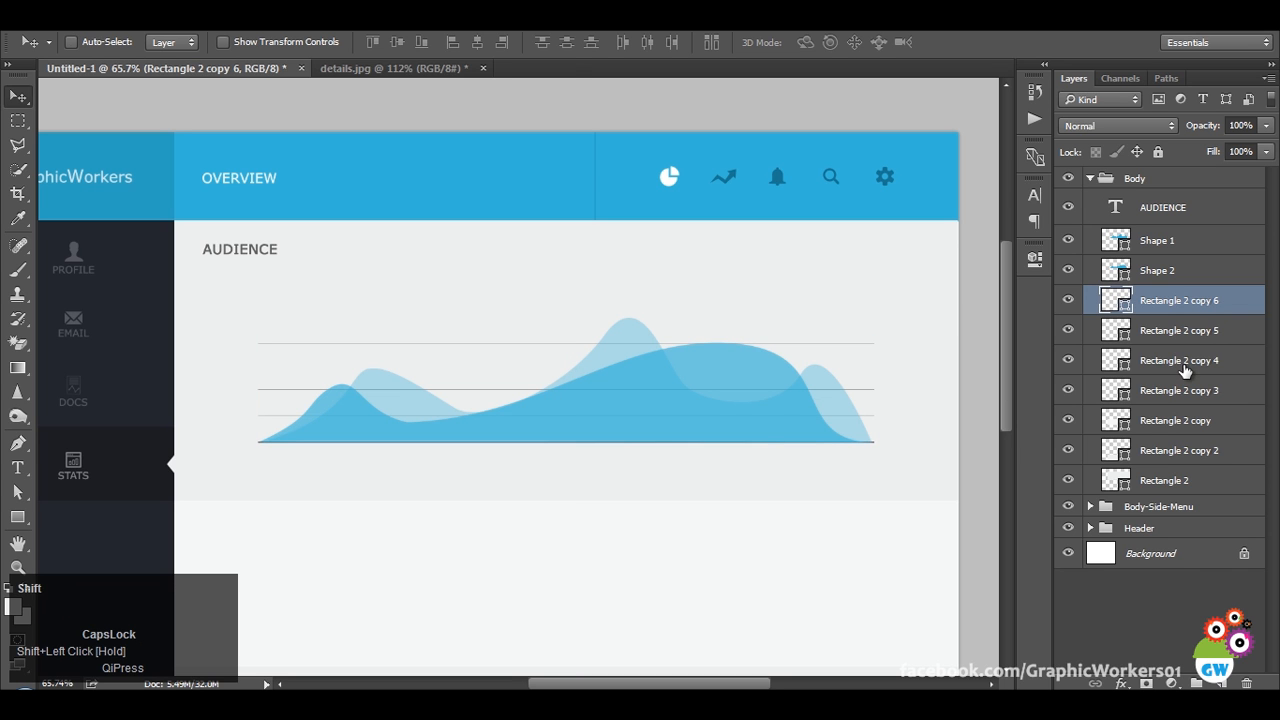
pyautogui.keyDown('shift'); pyautogui.click(1188, 365); pyautogui.keyUp('shift')
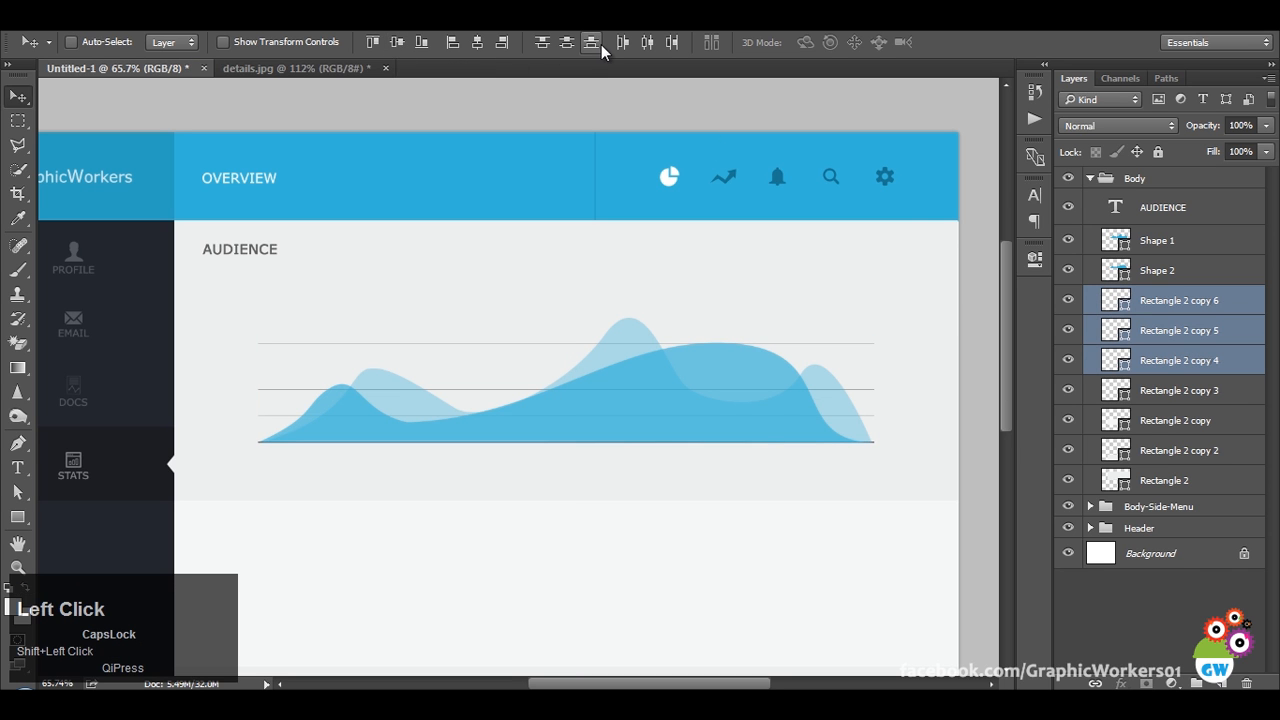
pyautogui.click(567, 45)
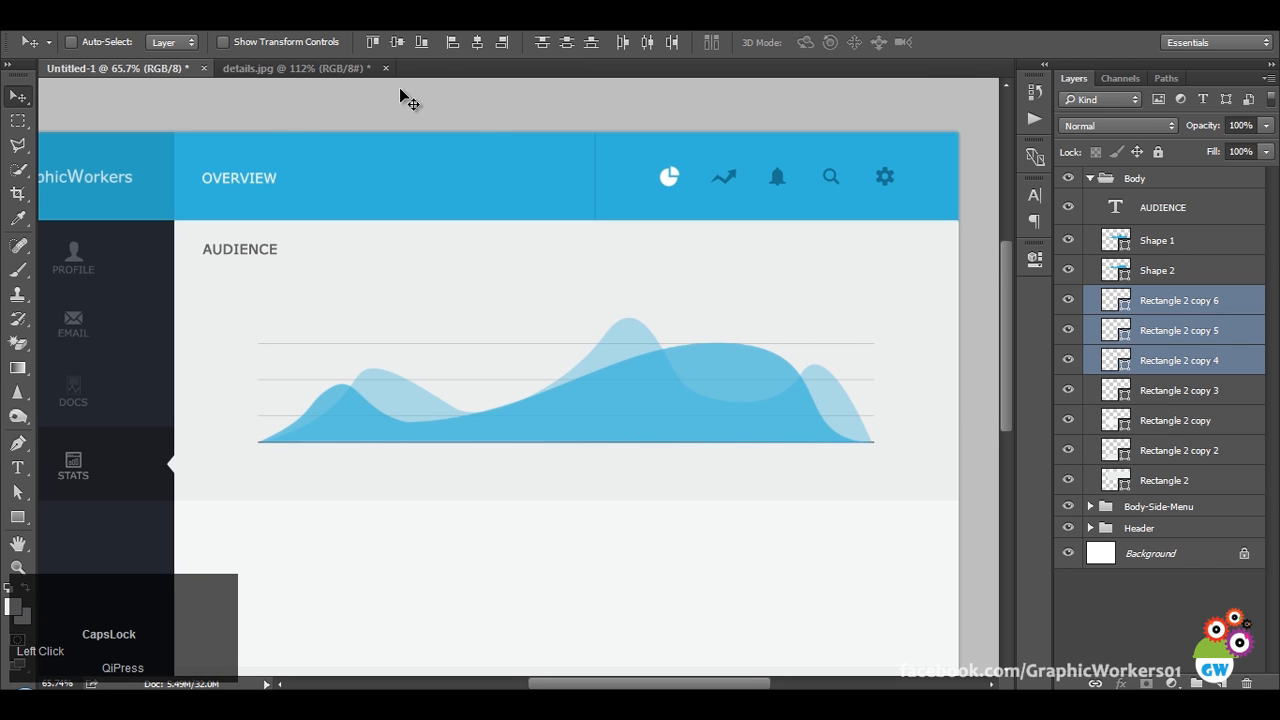
# After checking details.jpg, scale Shape 1 and Shape 2 together to about 94%, keeping them centred and resting on the baseline.
pyautogui.click(345, 68)
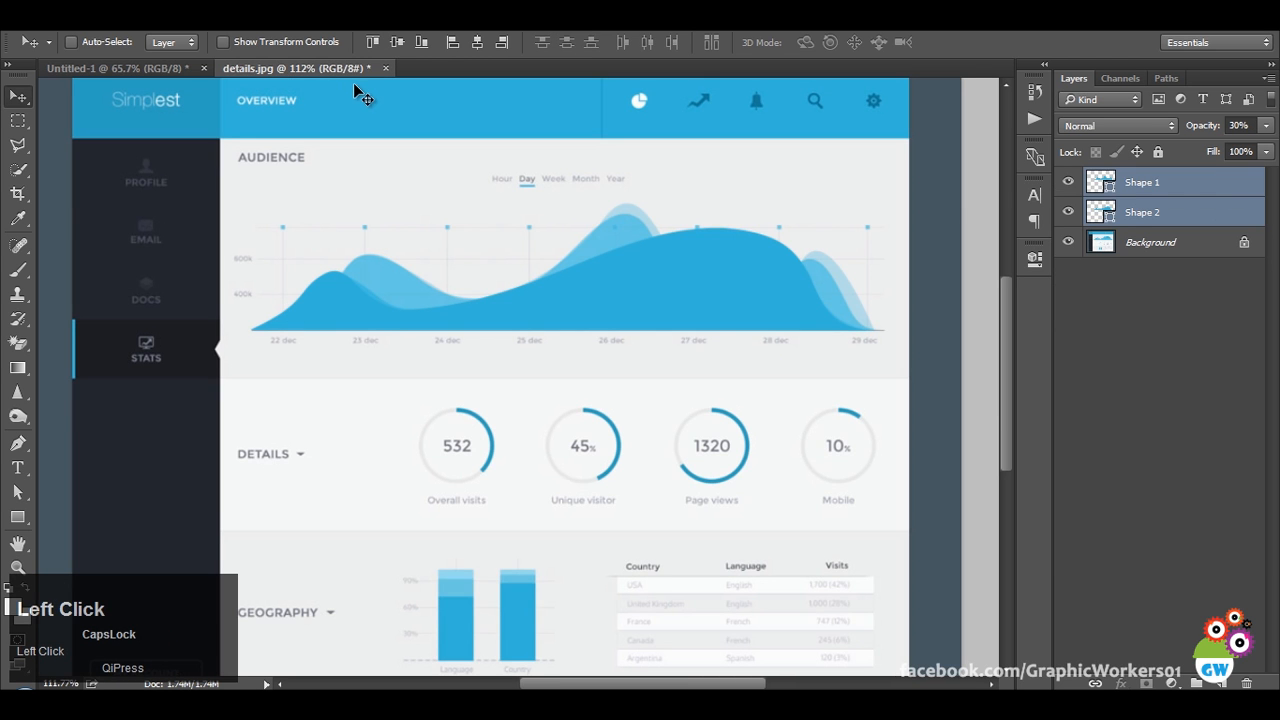
pyautogui.click(182, 68)
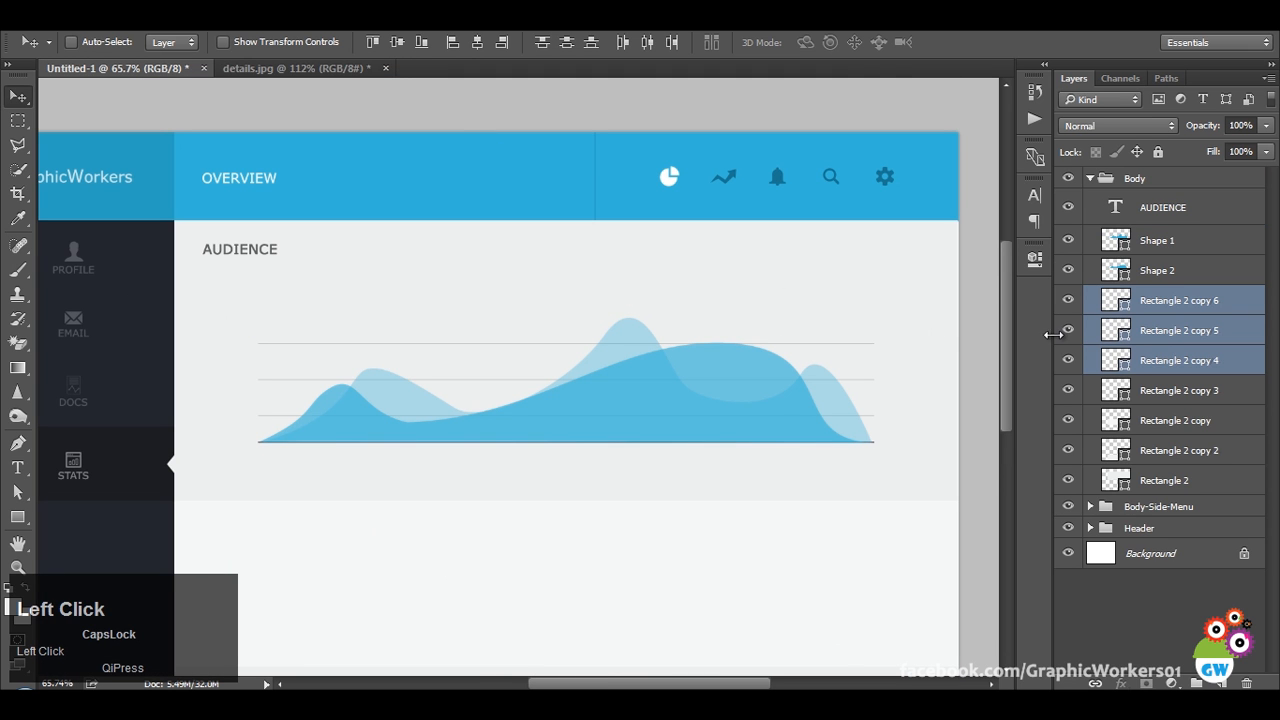
pyautogui.click(1181, 272)
pyautogui.keyDown('ctrl'); pyautogui.click(1165, 244); pyautogui.keyUp('ctrl')
pyautogui.hotkey('ctrl', 't')
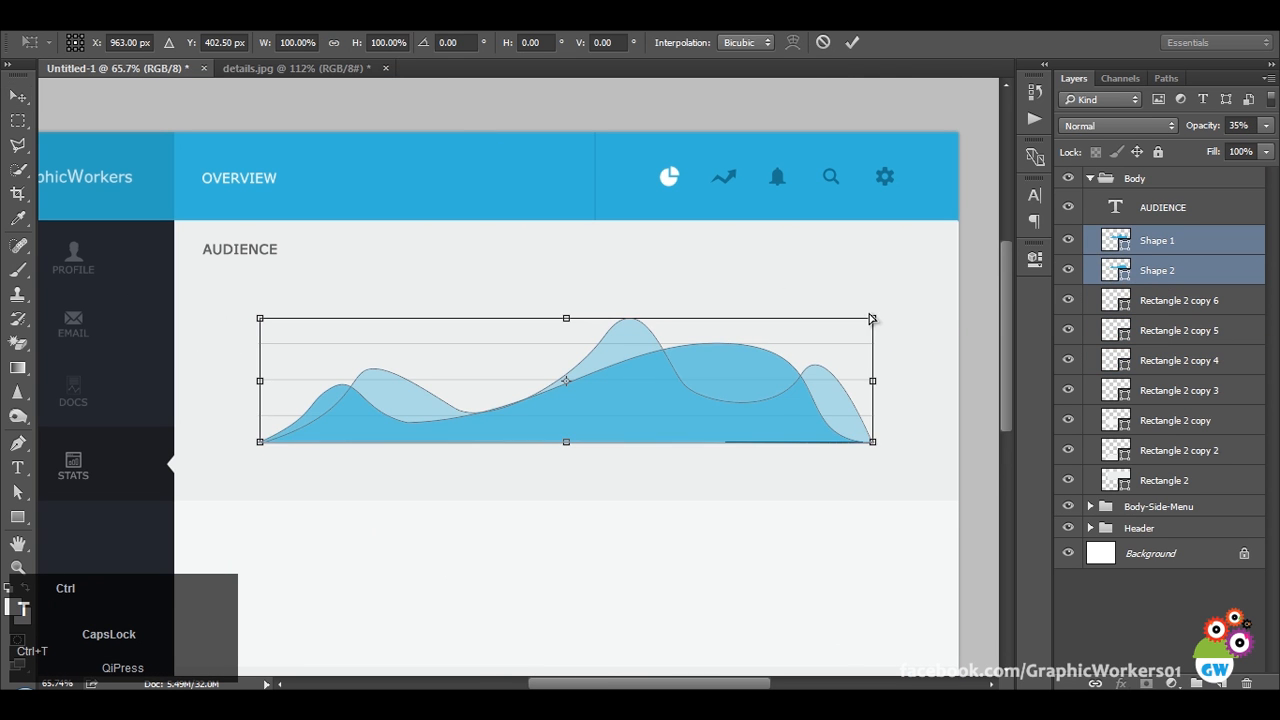
pyautogui.moveTo(868, 318); pyautogui.dragTo(853, 323)
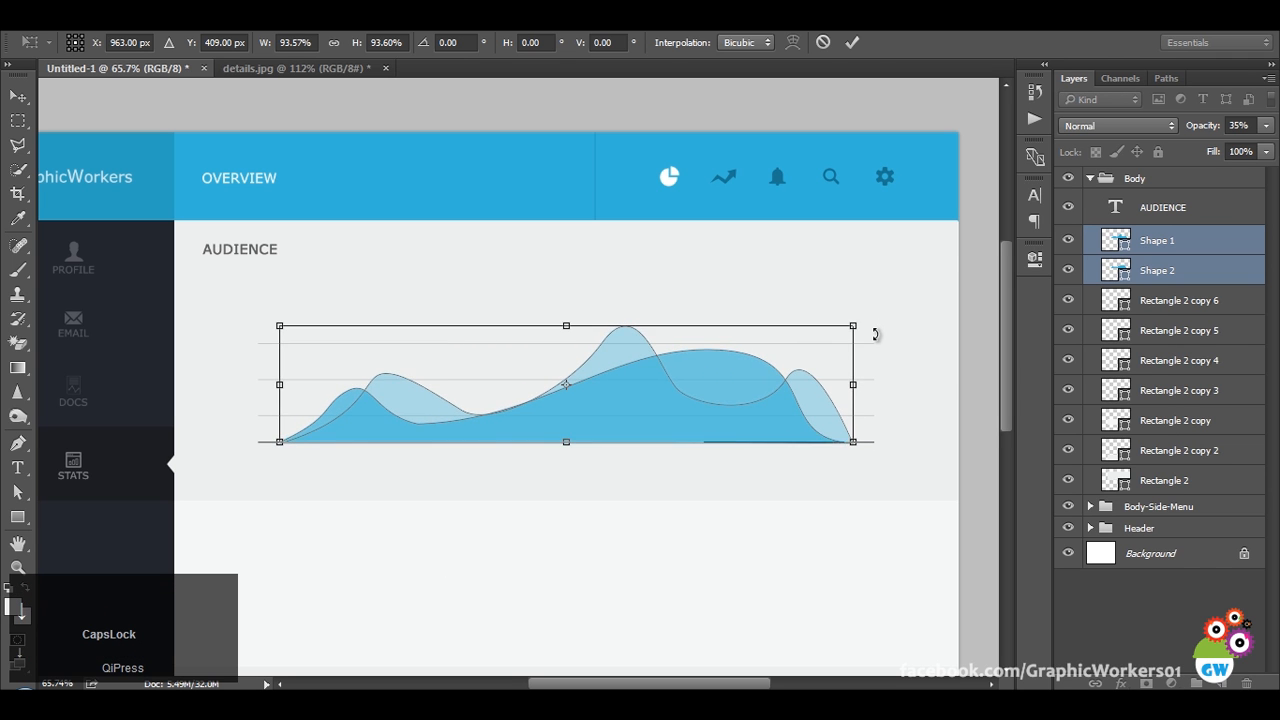
pyautogui.press('Return')
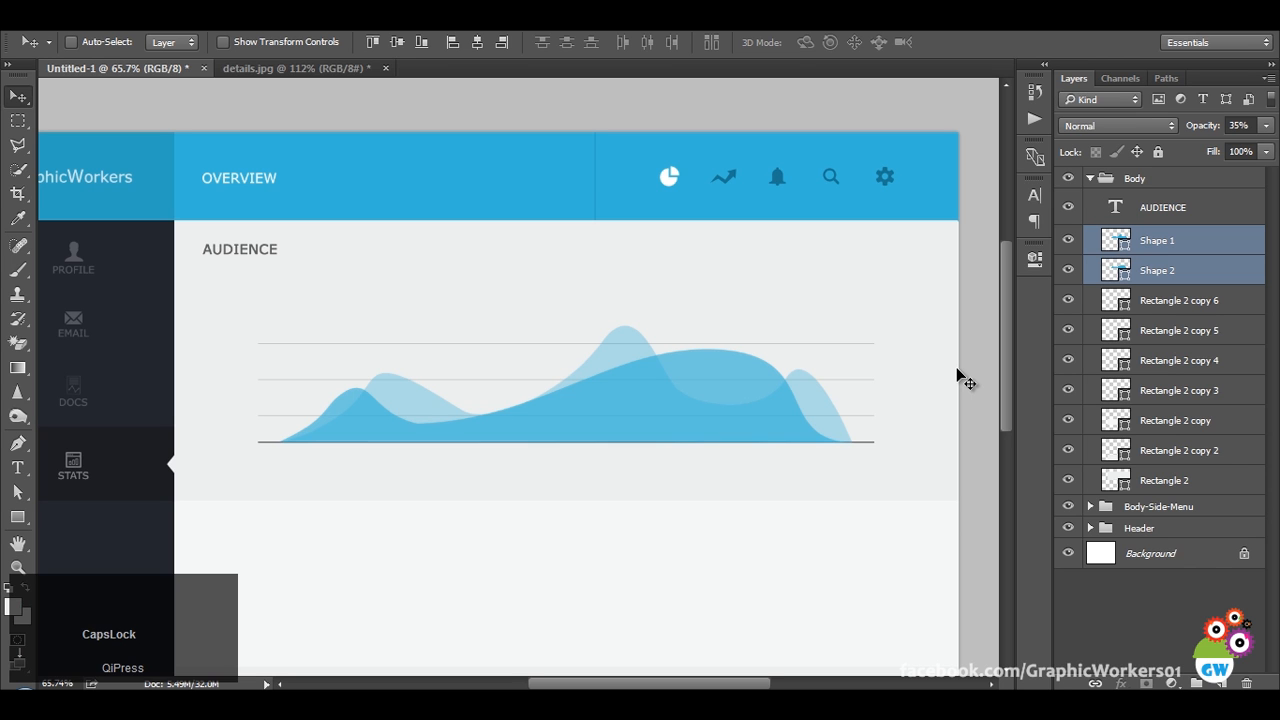
# Lower the topmost gridline slightly and redistribute the three gridlines and the baseline evenly by their vertical centers.
pyautogui.click(1200, 302)
pyautogui.moveTo(861, 341); pyautogui.dragTo(866, 362)
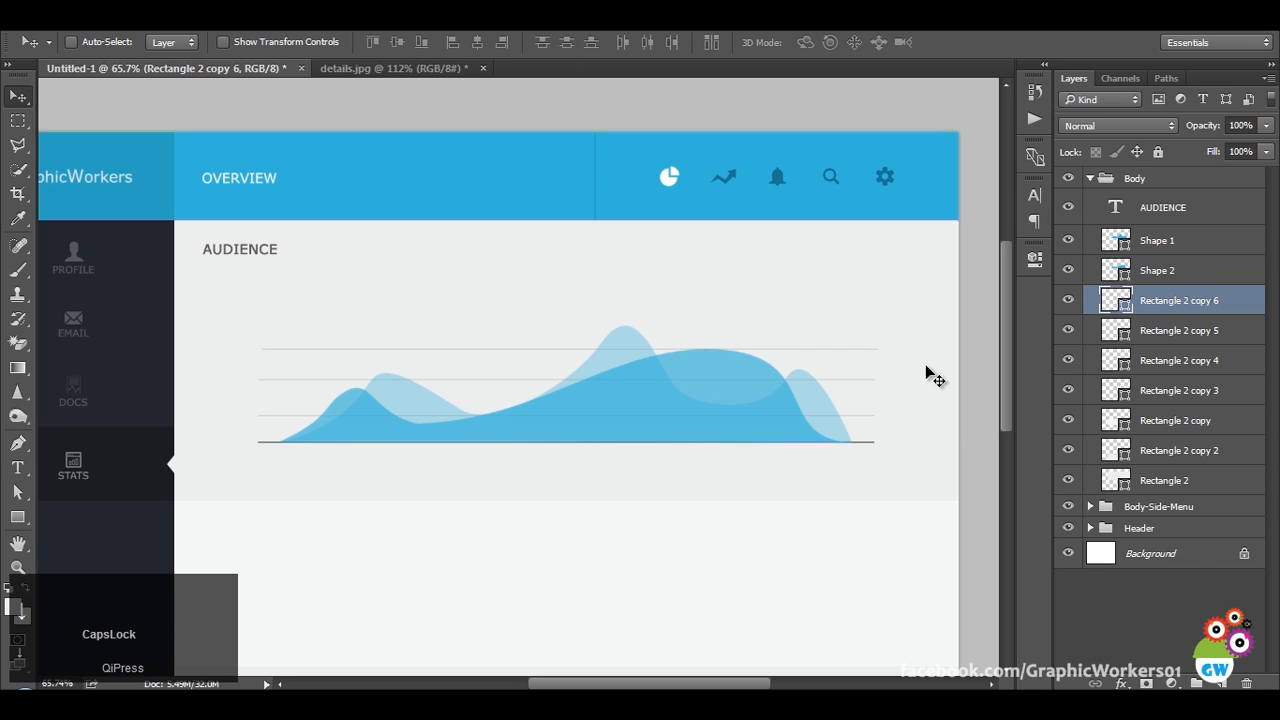
pyautogui.keyDown('shift'); pyautogui.click(1186, 362); pyautogui.keyUp('shift')
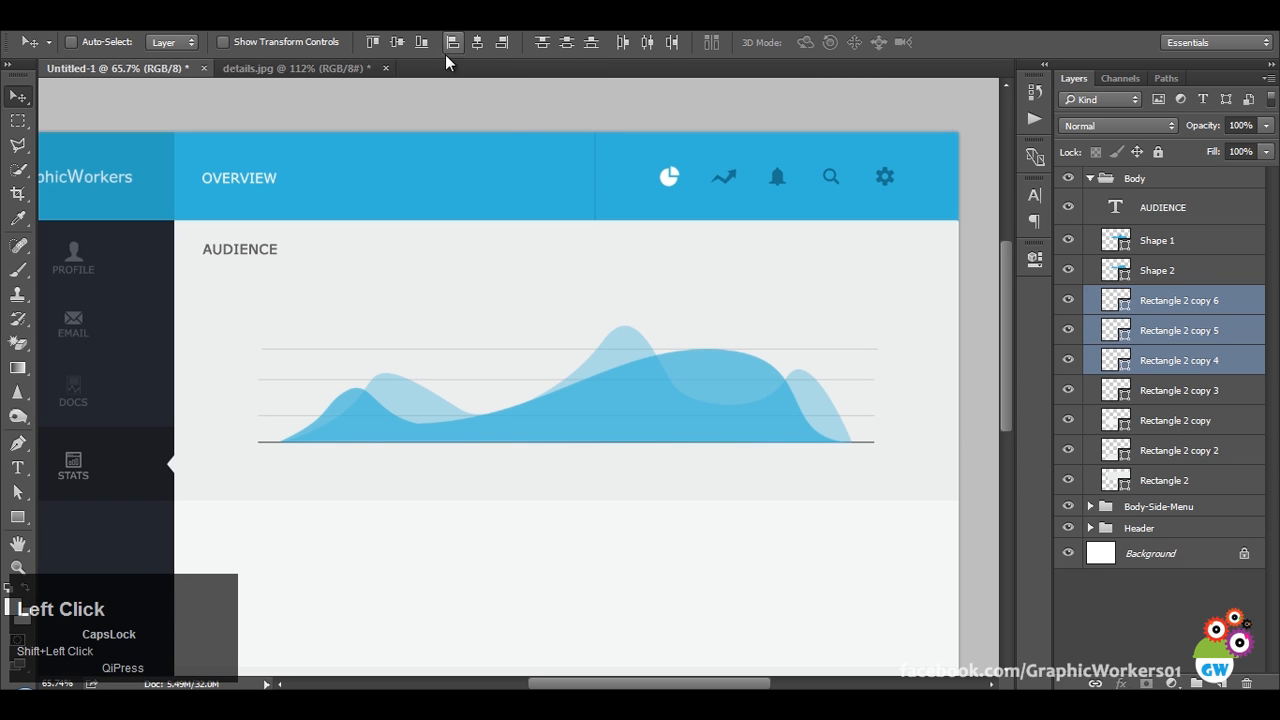
pyautogui.click(563, 46)
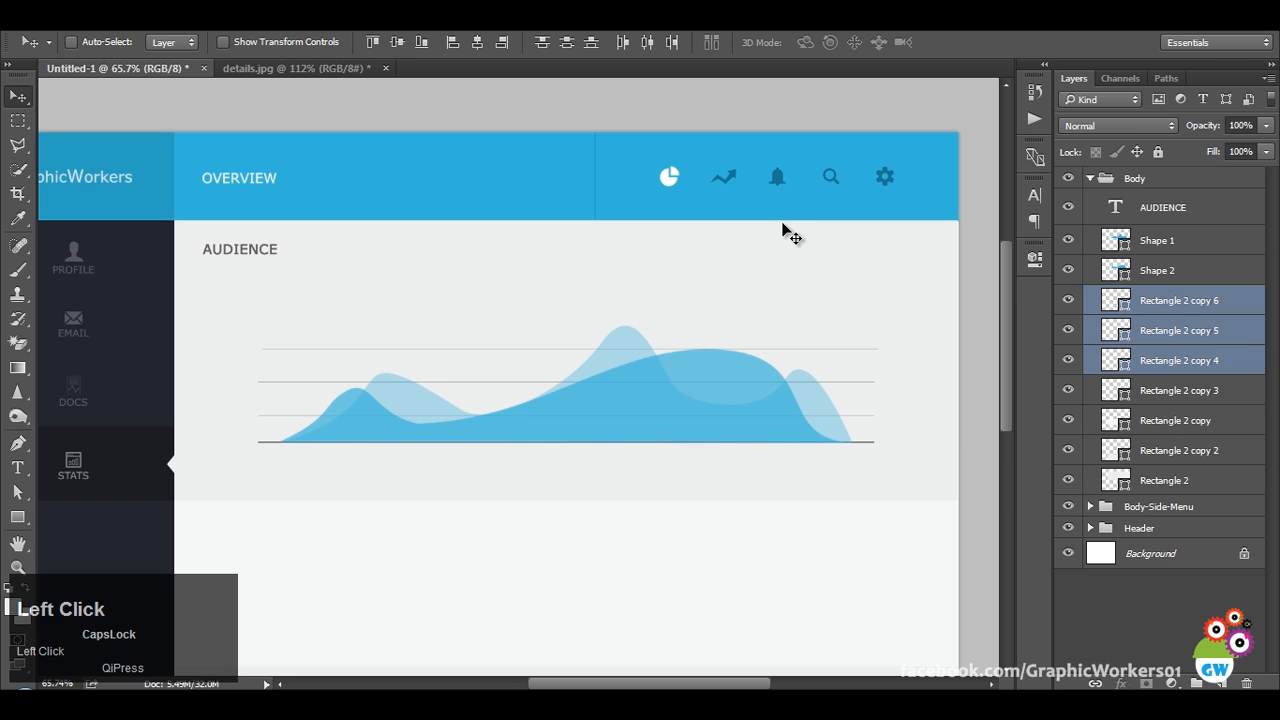
pyautogui.keyDown('ctrl'); pyautogui.click(1200, 385); pyautogui.keyUp('ctrl')
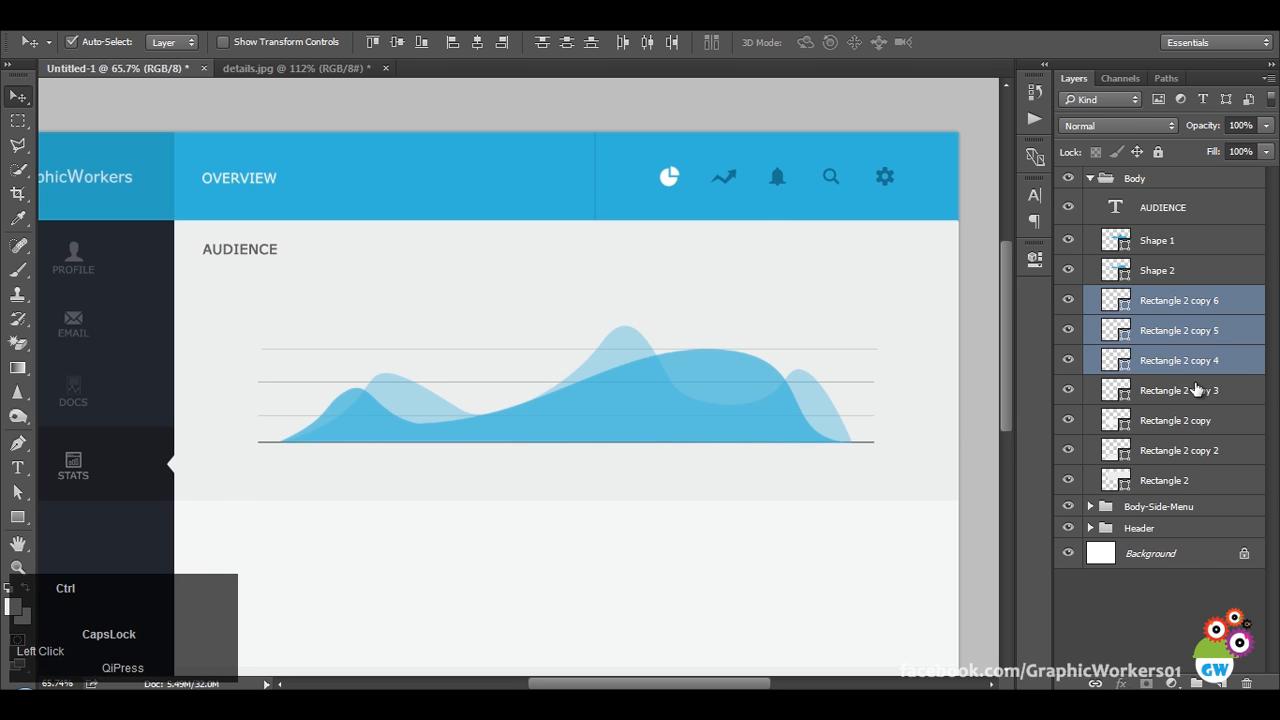
pyautogui.click(568, 43)
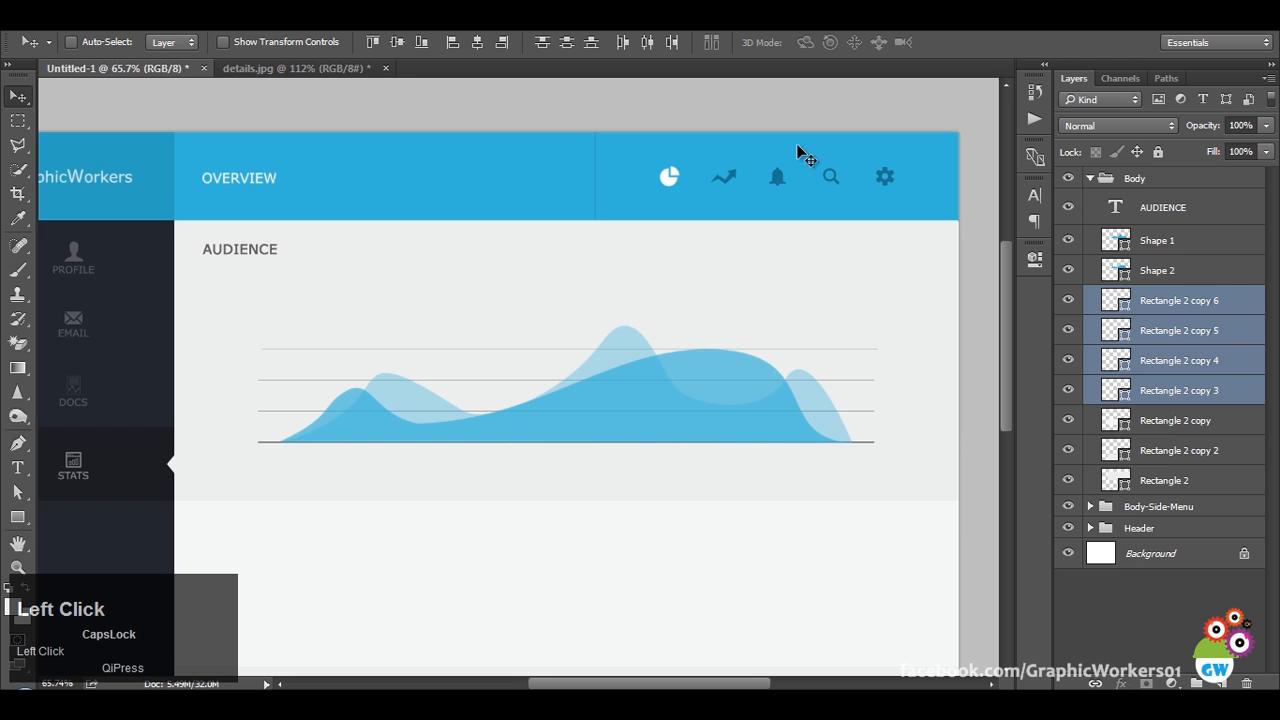
# Compare with details.jpg and lower the opacity of the three grey gridlines to 79%.
pyautogui.click(228, 68)
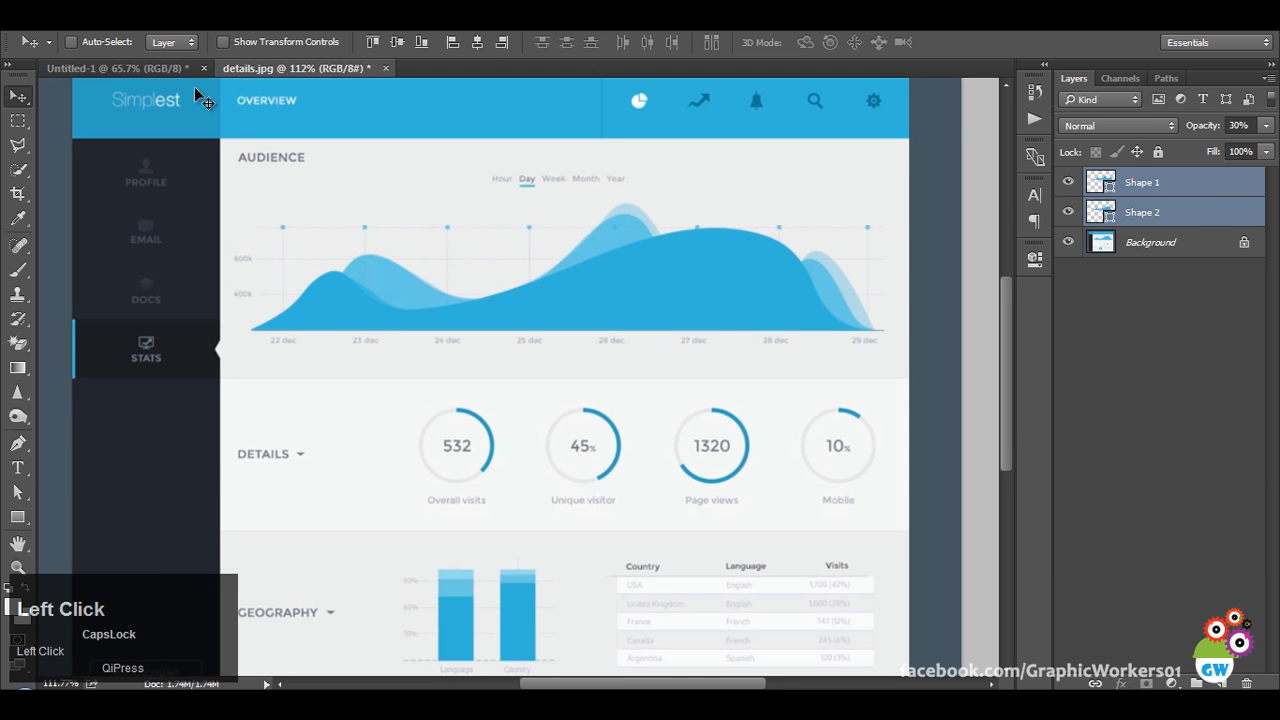
pyautogui.click(156, 69)
pyautogui.click(1180, 305)
pyautogui.keyDown('shift'); pyautogui.click(1180, 360); pyautogui.keyUp('shift')
pyautogui.moveTo(1193, 130); pyautogui.dragTo(1177, 135)
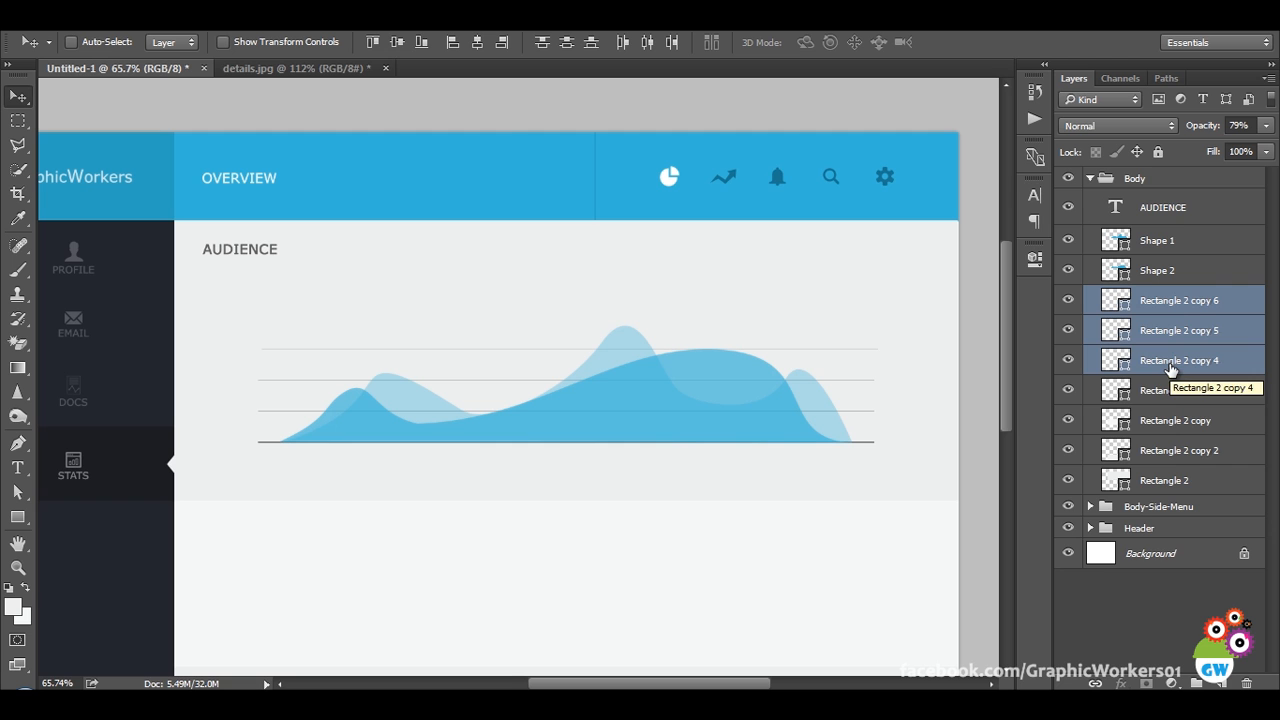
# Hide the traced Shape 1 and Shape 2 in details.jpg to view the original waves, and return to Untitled-1.
pyautogui.click(316, 69)
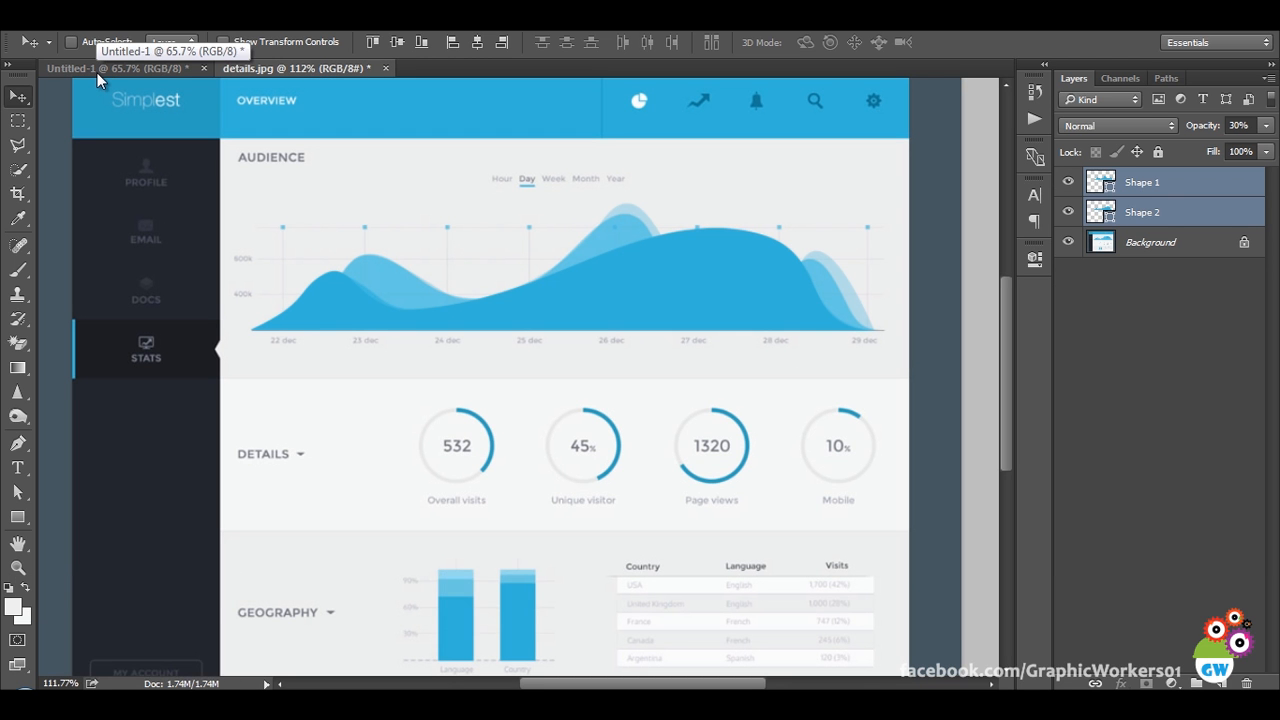
pyautogui.moveTo(1069, 183); pyautogui.dragTo(1068, 212)
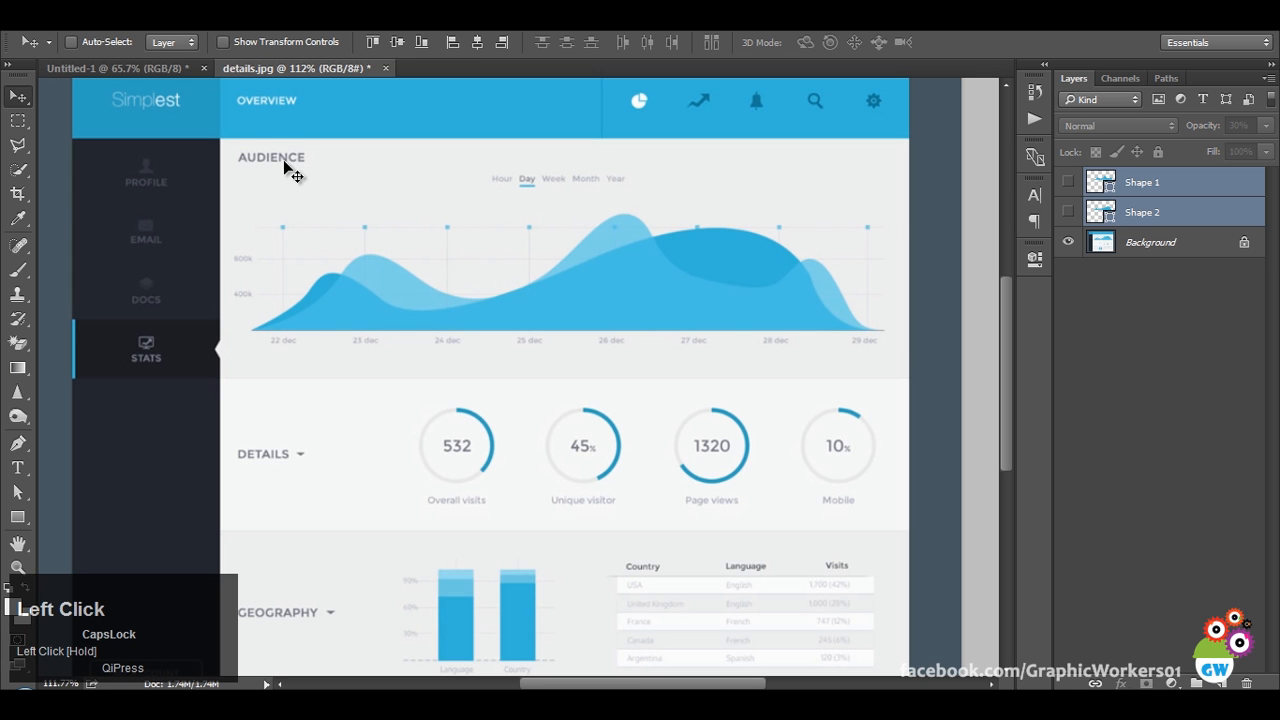
pyautogui.click(117, 68)
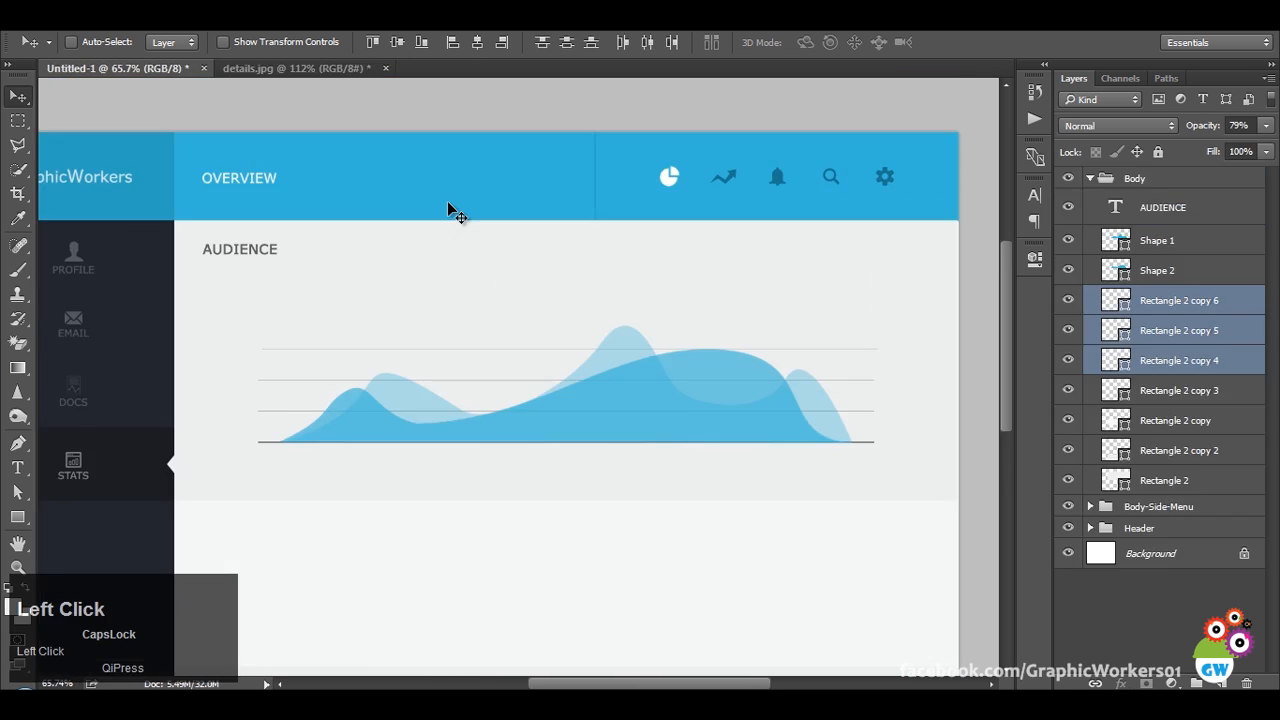
# Identify the Shape 2 wave by toggling its visibility and raise its opacity for a stronger blue.
pyautogui.click(1160, 370)
pyautogui.click(1160, 270)
pyautogui.click(1068, 269)
pyautogui.click(1068, 269)
pyautogui.moveTo(1201, 127)
pyautogui.mouseDown()
pyautogui.moveTo(1221, 130)
pyautogui.moveTo(1204, 130)
pyautogui.mouseUp()
# Recolour the Shape 1 wave light blue #84e5f4 and set its opacity to 47%.
pyautogui.click(1188, 244)
pyautogui.doubleClick(1116, 240)
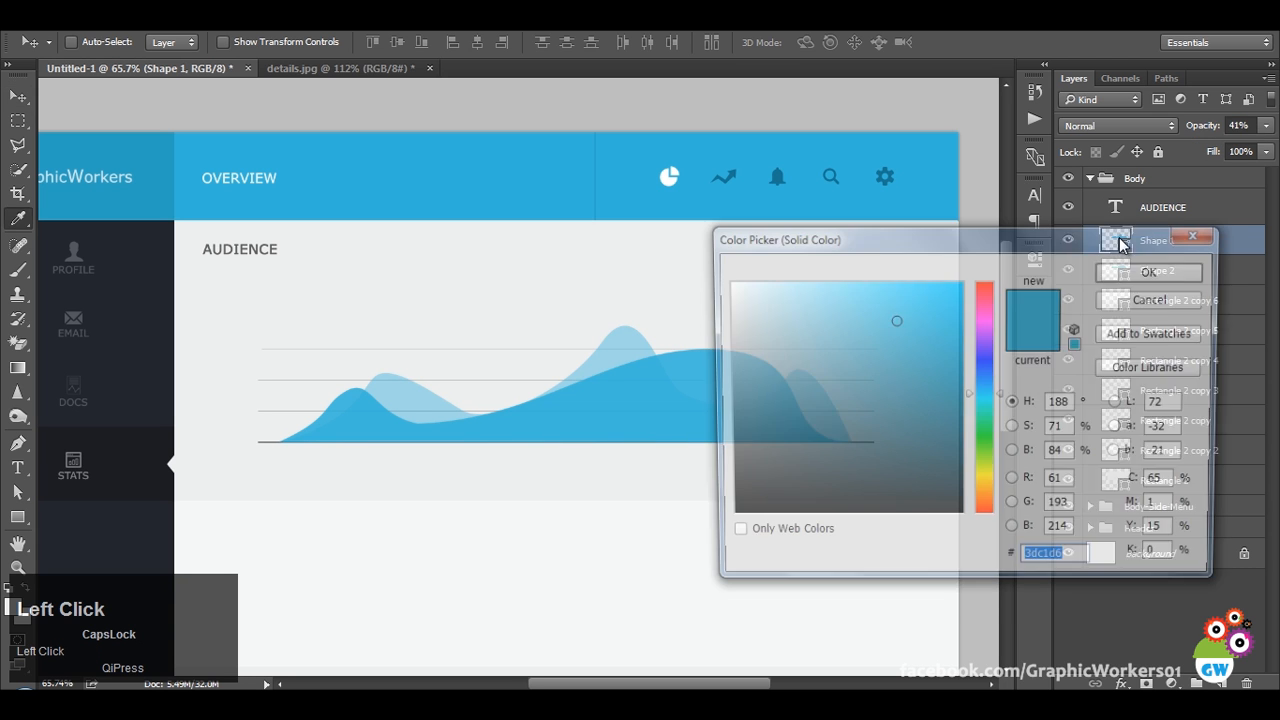
pyautogui.moveTo(887, 318); pyautogui.dragTo(835, 294)
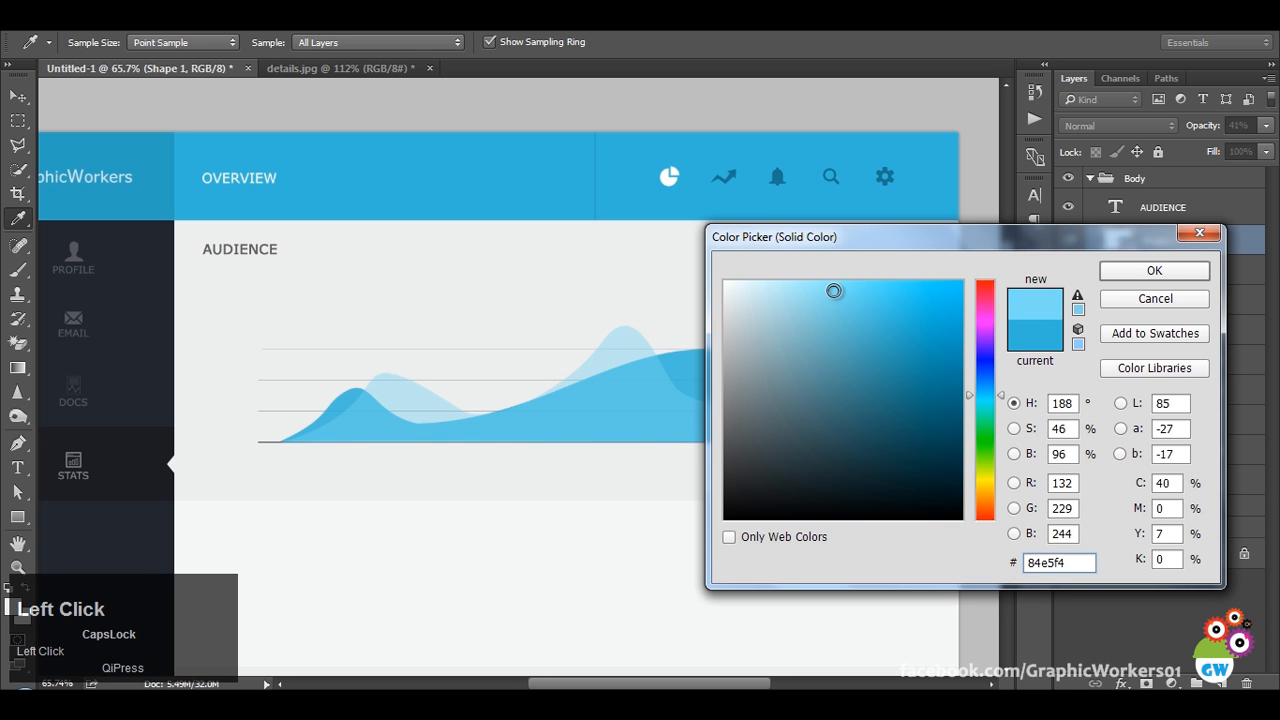
pyautogui.click(1174, 269)
pyautogui.moveTo(1195, 126); pyautogui.dragTo(1203, 127)
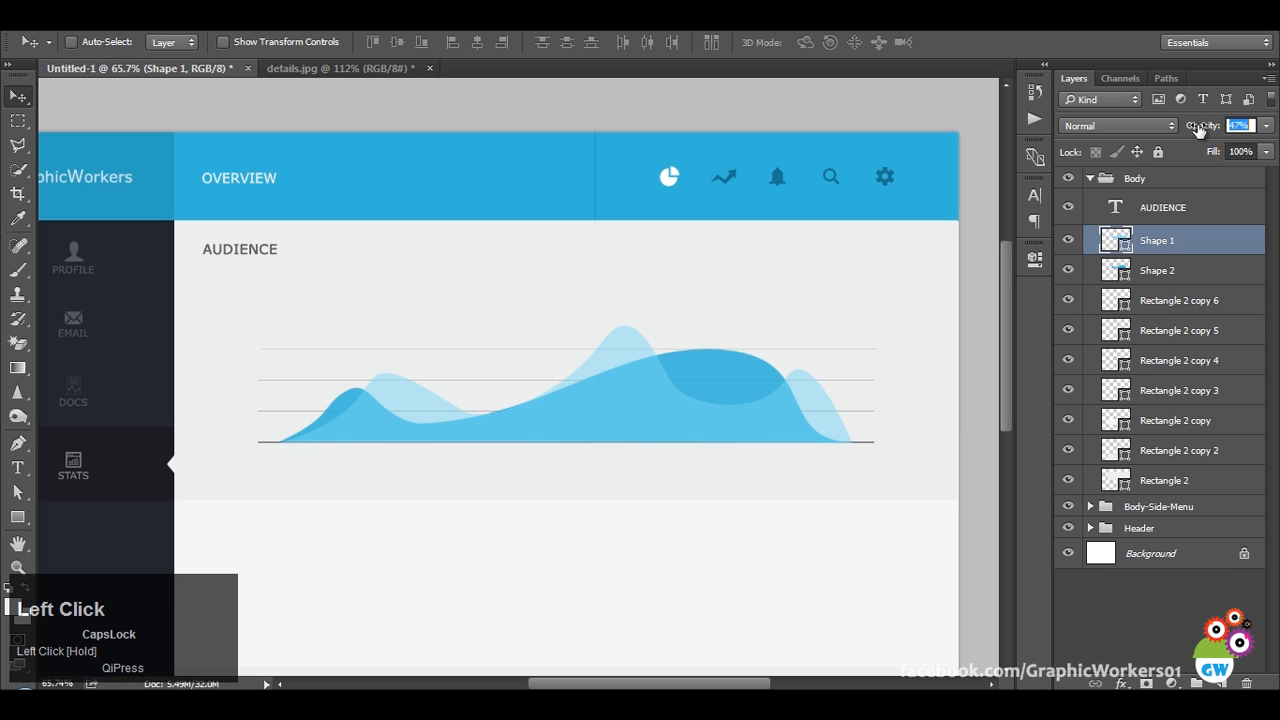
# Lower the opacity of the three grey gridlines to 40% and clear the layer selection.
pyautogui.click(1210, 300)
pyautogui.keyDown('shift'); pyautogui.click(1200, 360); pyautogui.keyUp('shift')
pyautogui.moveTo(1205, 126); pyautogui.dragTo(1171, 133)
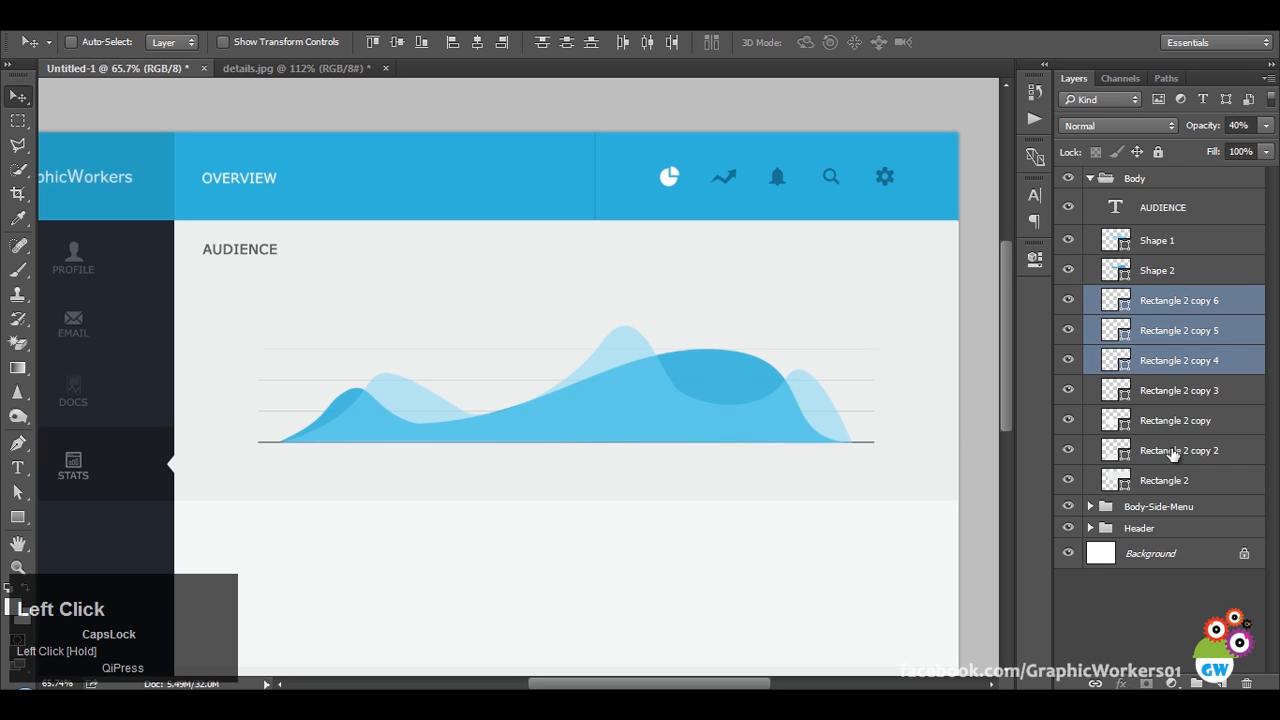
pyautogui.click(1140, 622)
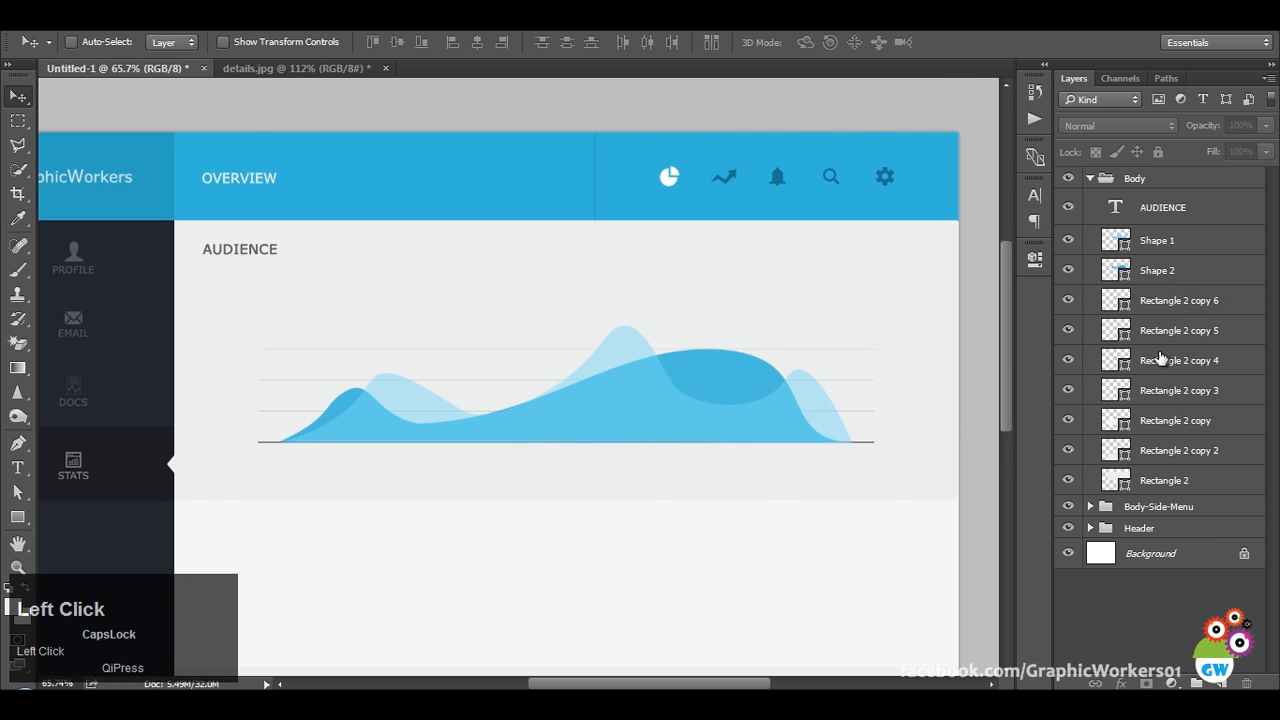
# Check the reference chart in details.jpg, then group the three horizontal gridlines in Untitled-1 and expand the group.
pyautogui.click(272, 68)
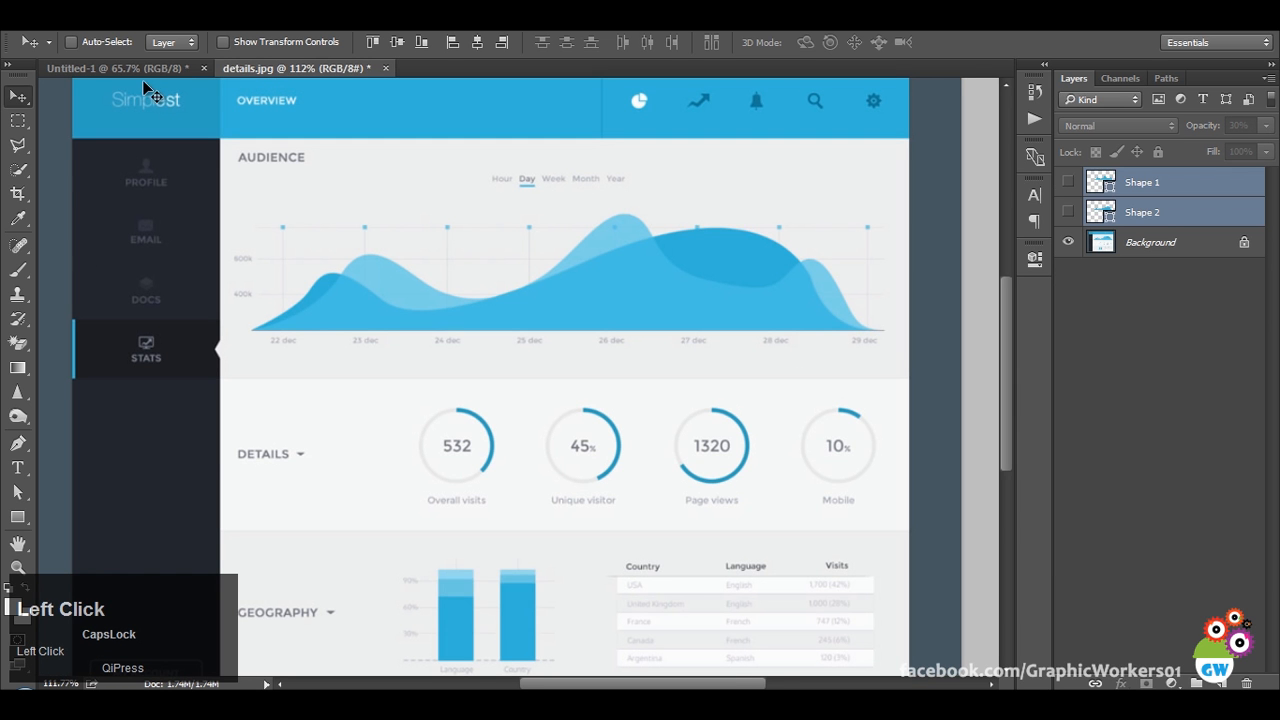
pyautogui.click(117, 68)
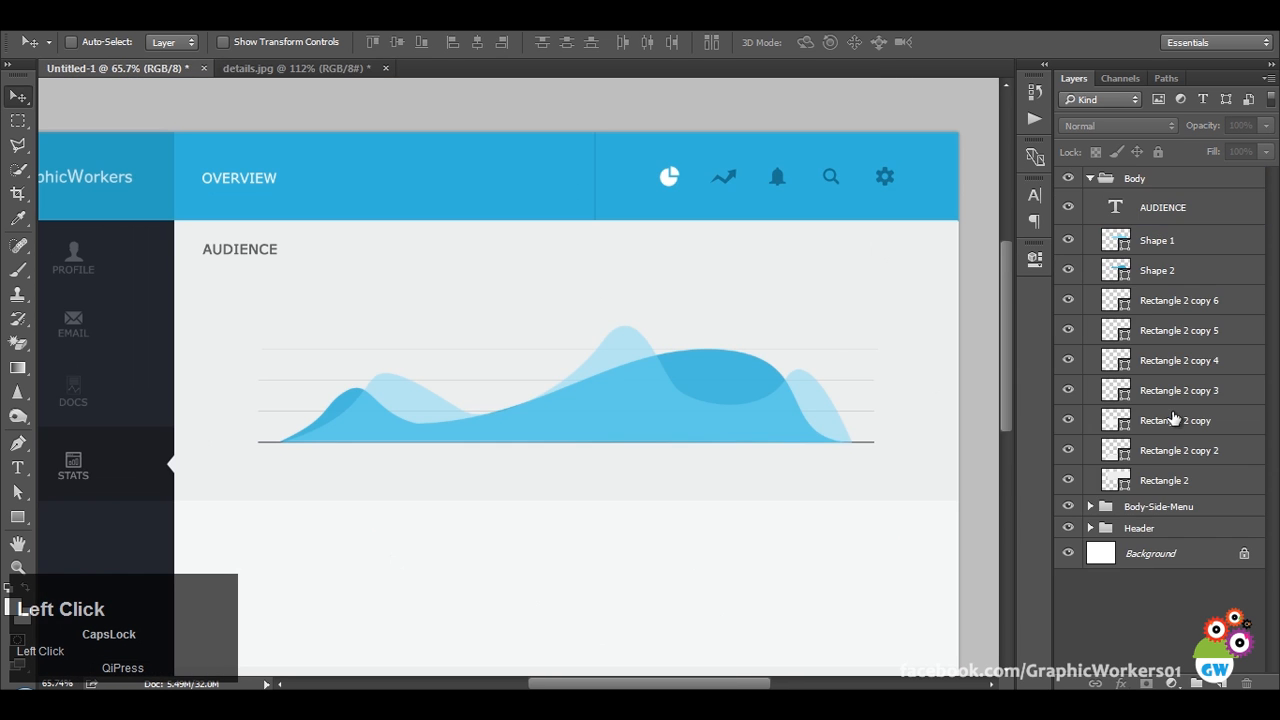
pyautogui.click(1183, 306)
pyautogui.keyDown('shift'); pyautogui.click(1200, 361); pyautogui.keyUp('shift')
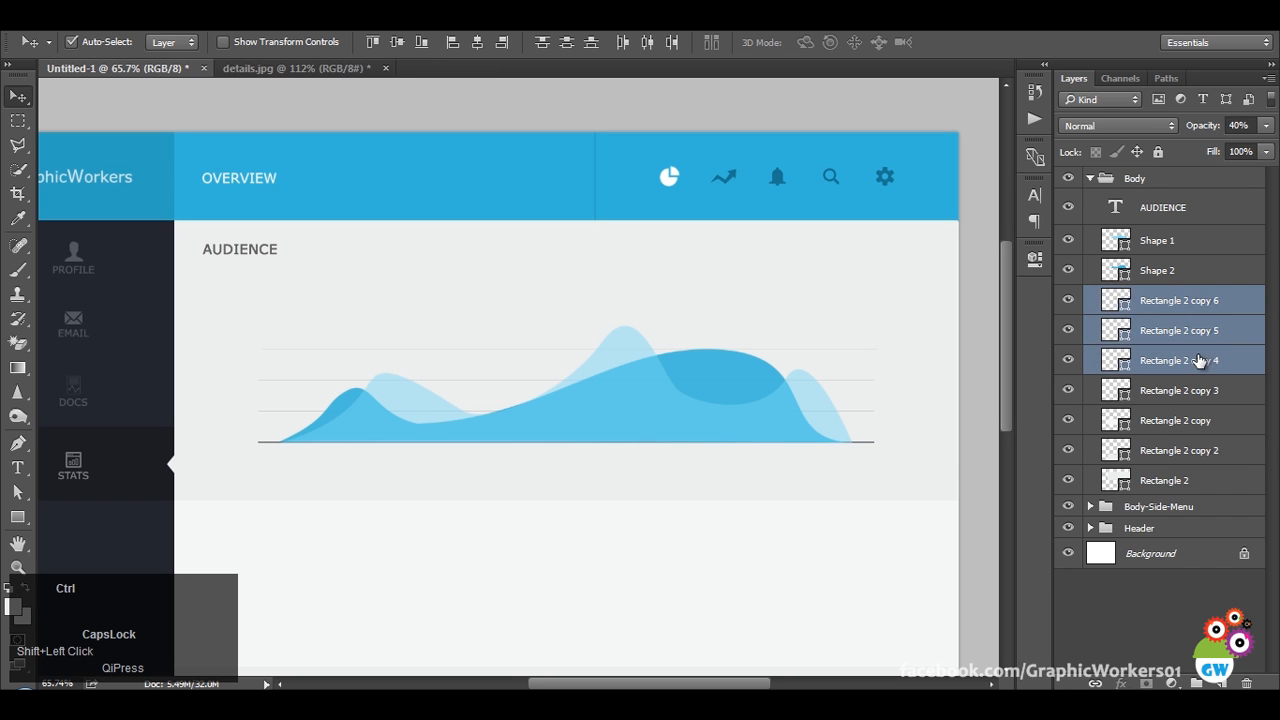
pyautogui.hotkey('ctrl', 'g')
pyautogui.click(1090, 297)
# Duplicate the top horizontal gridline of the AUDIENCE chart and rotate the copy -90° into a vertical line.
pyautogui.click(1160, 322)
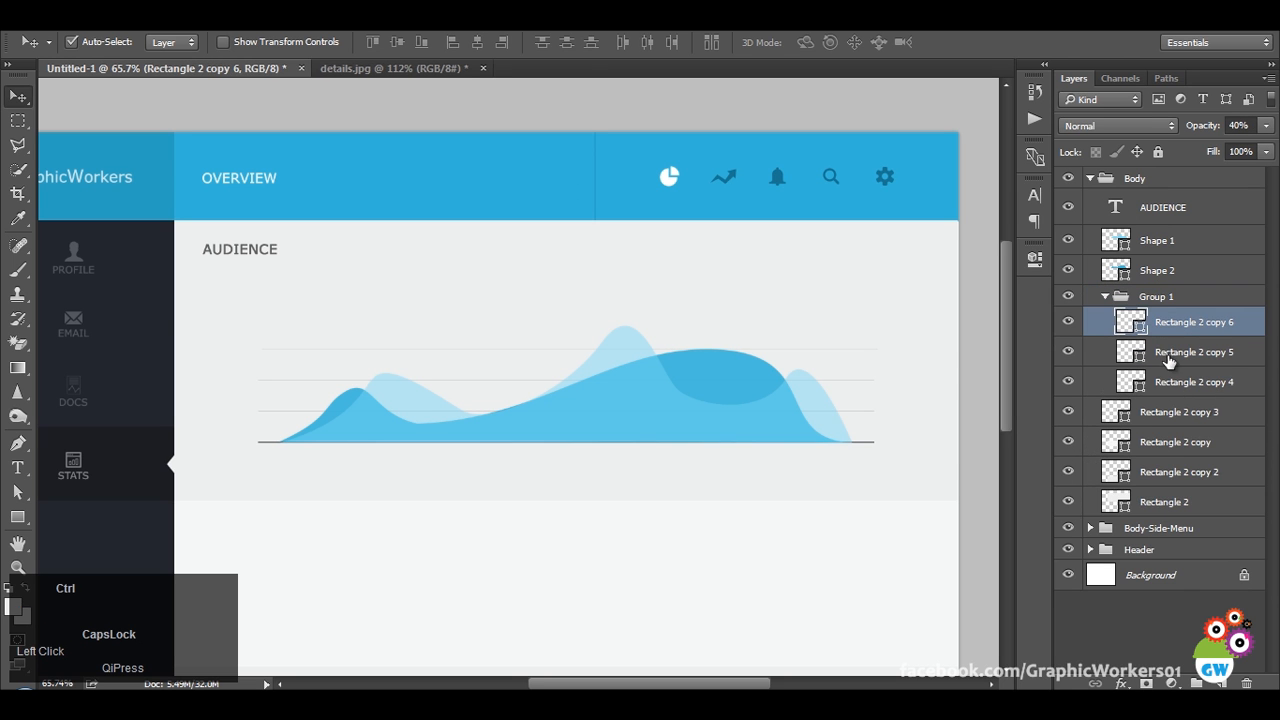
pyautogui.hotkey('ctrl', 'j')
pyautogui.hotkey('ctrl', 't')
pyautogui.moveTo(895, 324); pyautogui.dragTo(546, 187)
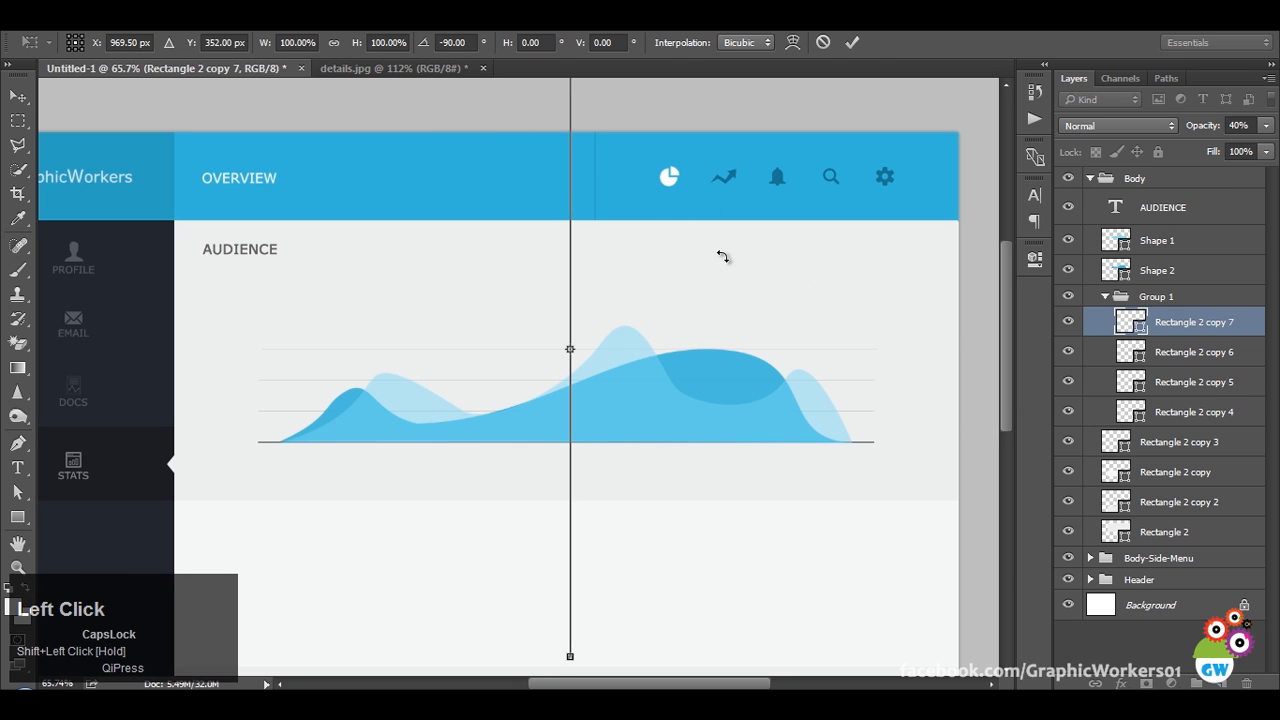
pyautogui.press('Return')
# Set the vertical line's height to 300 px in its live shape properties.
pyautogui.click(1034, 258)
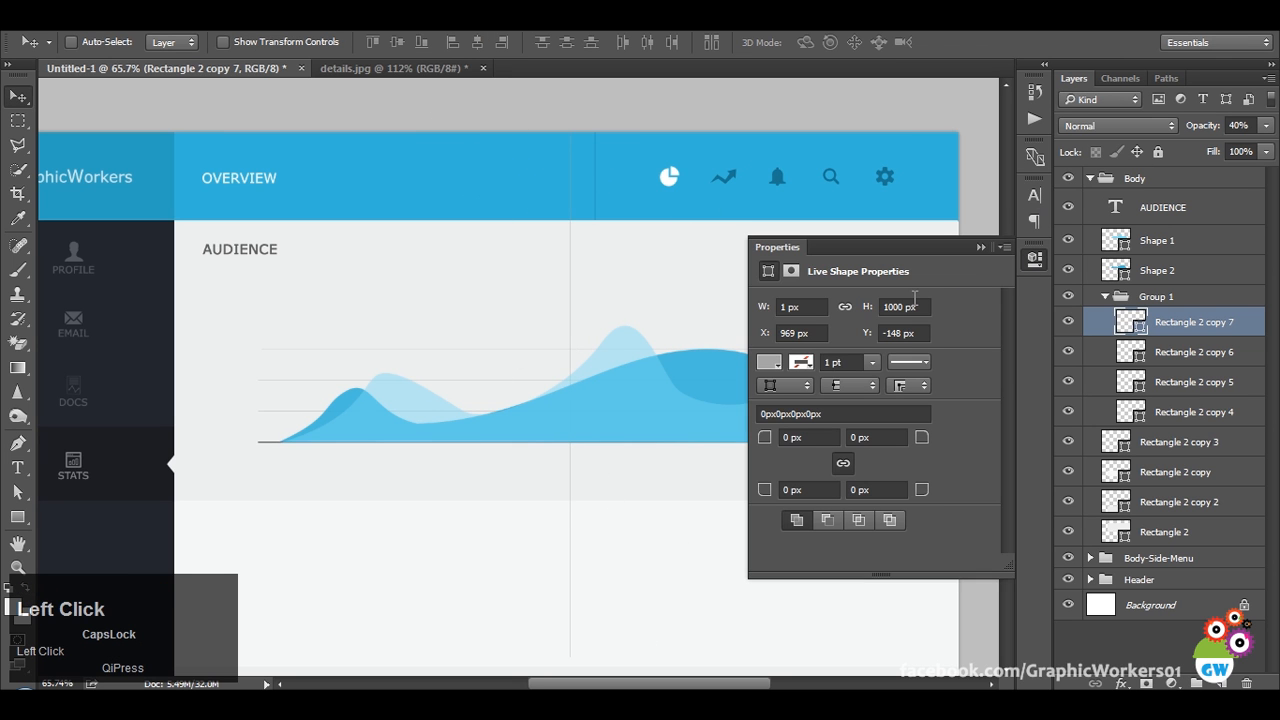
pyautogui.moveTo(904, 309); pyautogui.dragTo(848, 310)
pyautogui.write('300')
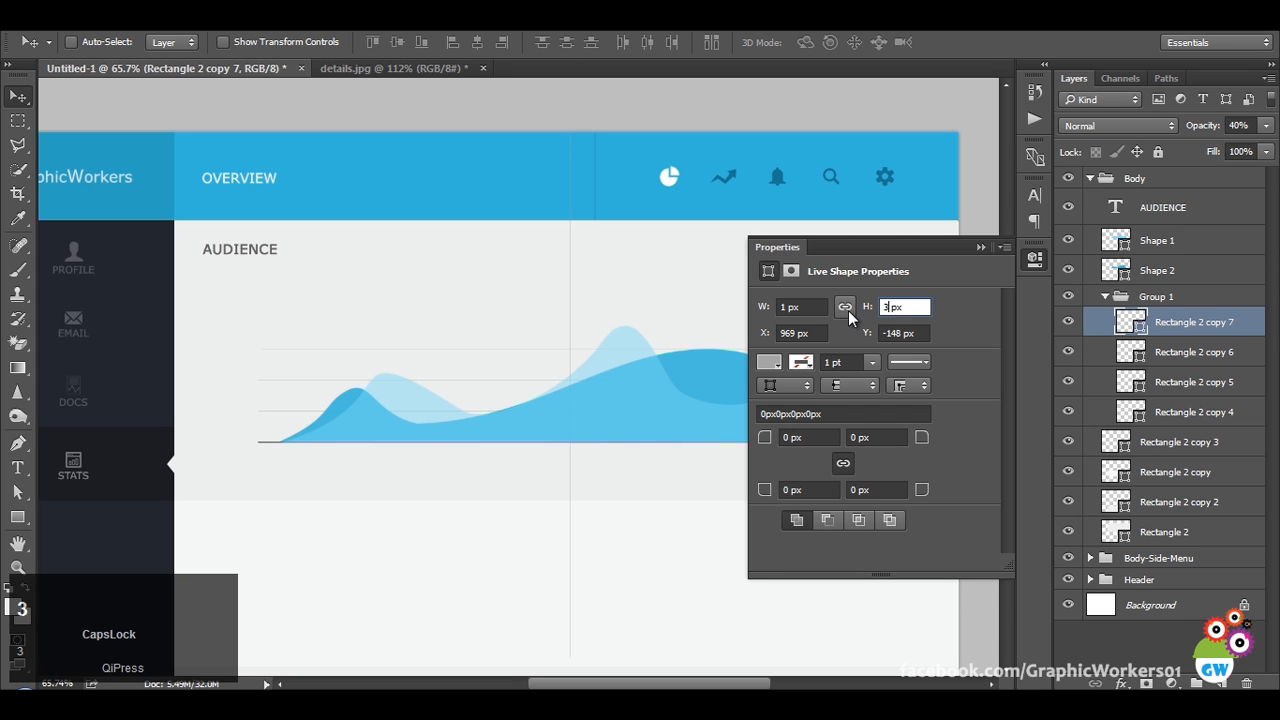
pyautogui.press('Return')
pyautogui.click(980, 247)
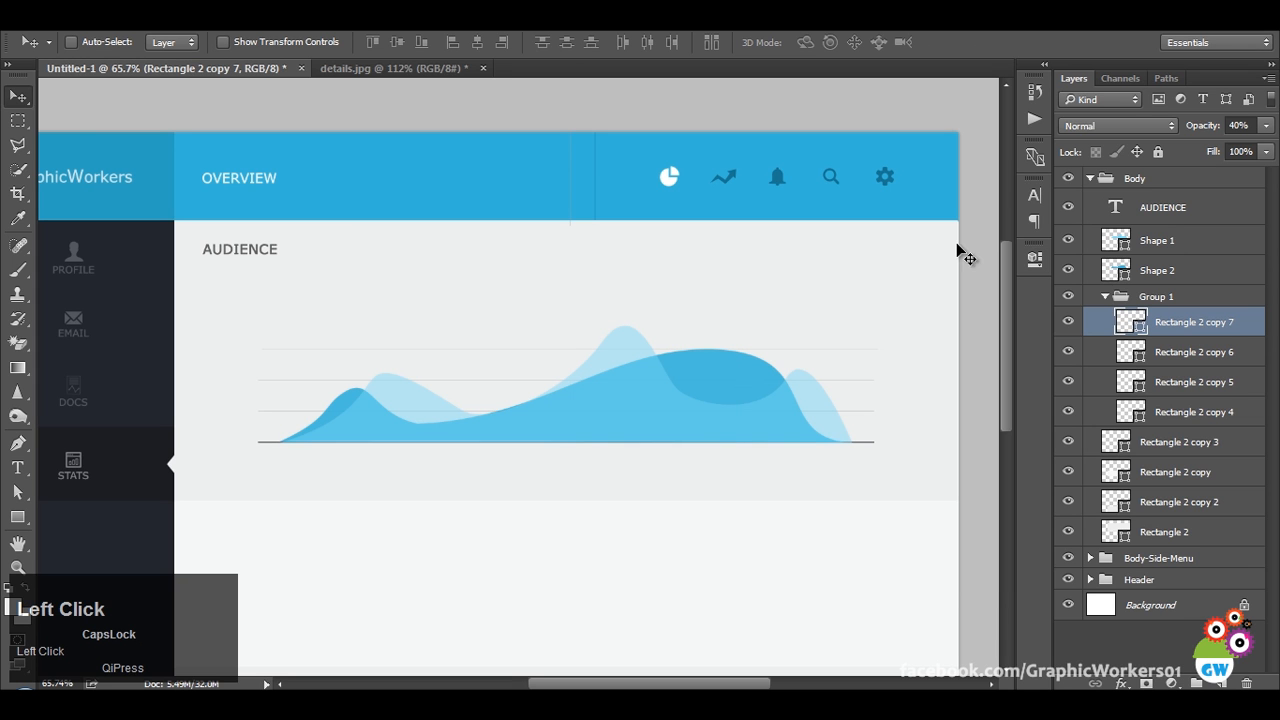
# Move the vertical line near the chart's left end, starting at the top gridline, using details.jpg as reference.
pyautogui.moveTo(606, 270); pyautogui.dragTo(311, 557)
pyautogui.click(416, 68)
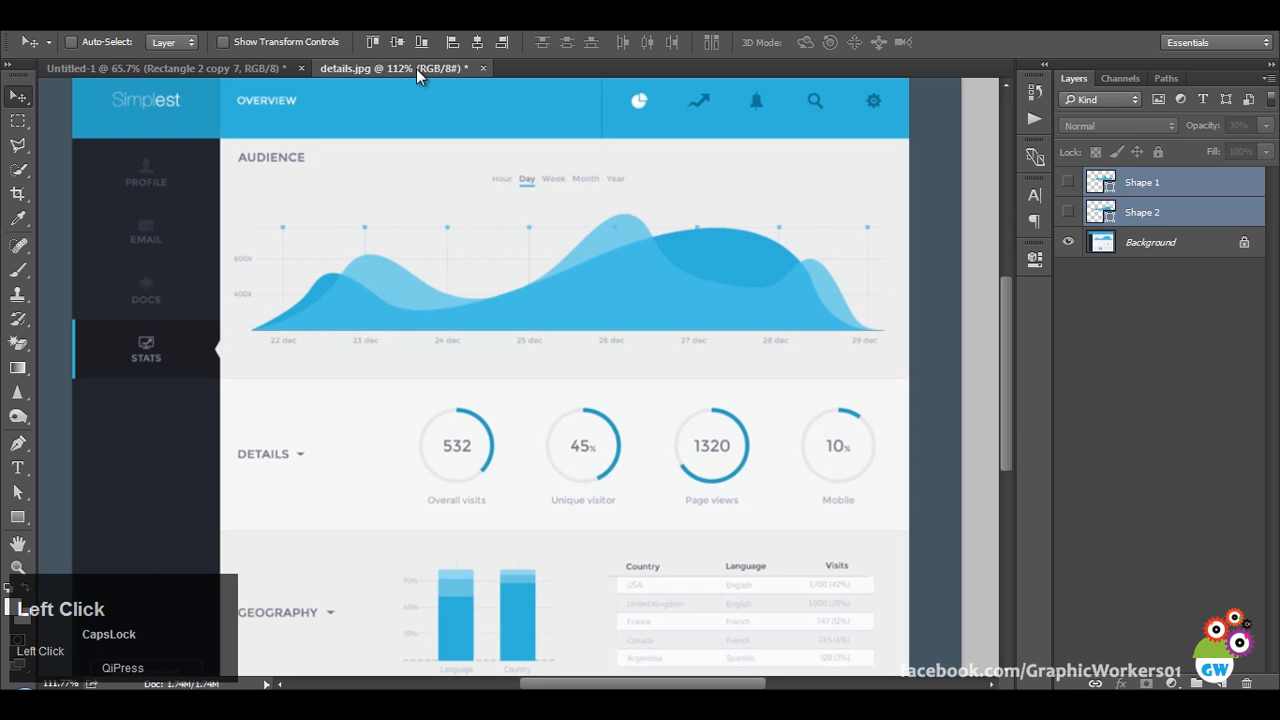
pyautogui.click(186, 68)
pyautogui.moveTo(466, 400); pyautogui.dragTo(440, 451)
pyautogui.click(345, 68)
pyautogui.click(209, 70)
pyautogui.moveTo(357, 319); pyautogui.dragTo(384, 330)
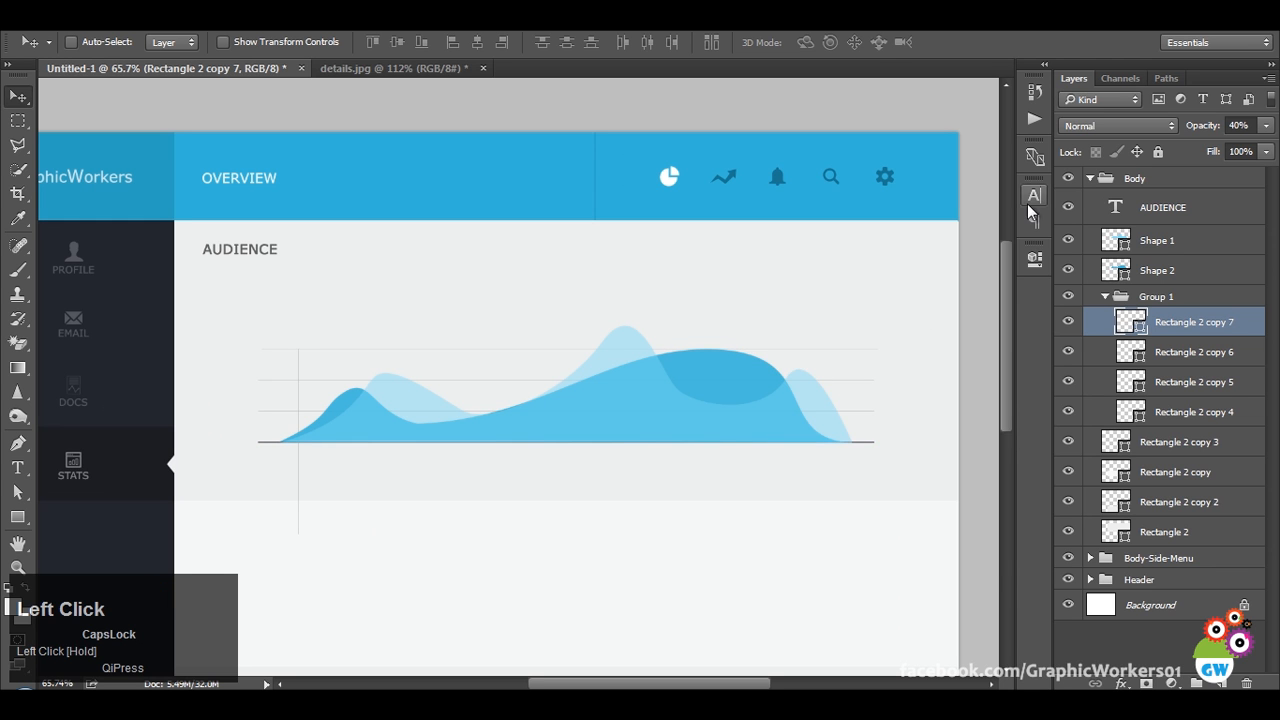
# Shorten the vertical line to a height of 149 px so it ends at the chart's baseline.
pyautogui.click(1031, 266)
pyautogui.moveTo(893, 314); pyautogui.dragTo(756, 331)
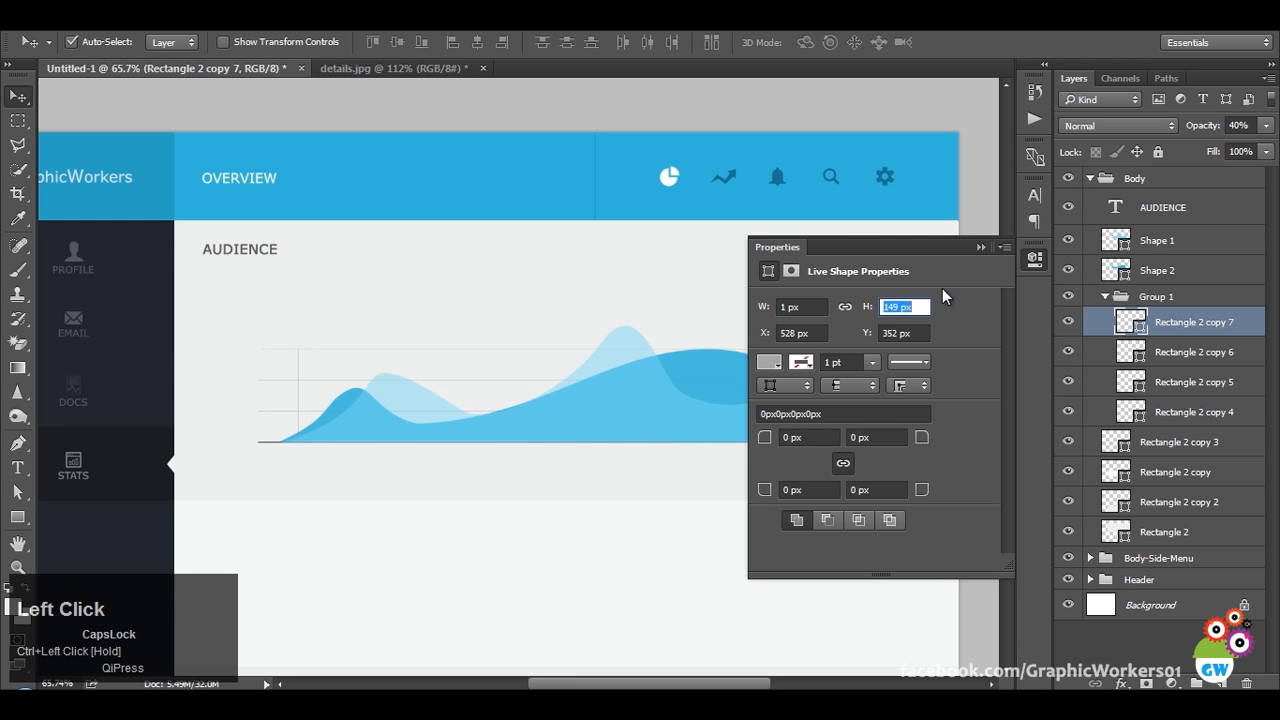
pyautogui.click(977, 245)
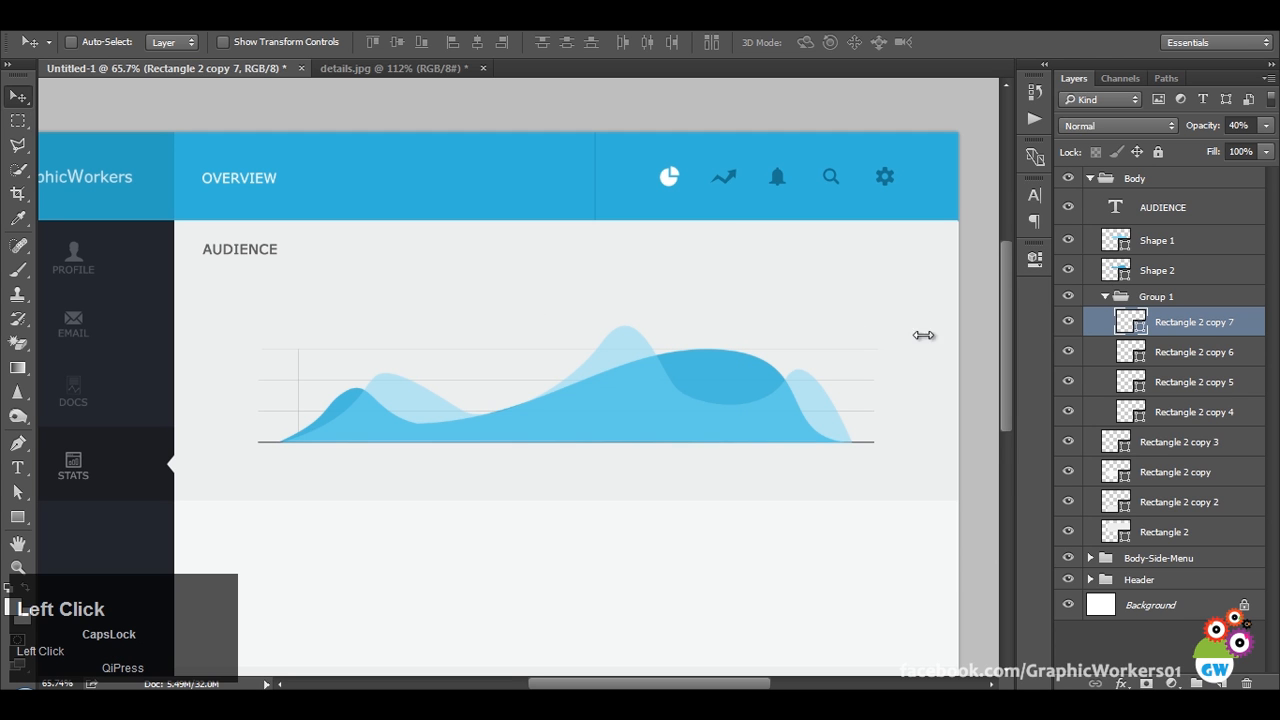
# Duplicate the vertical gridline and space the copies across the chart as in details.jpg.
pyautogui.hotkey('ctrl', 'j')
pyautogui.moveTo(383, 309); pyautogui.dragTo(426, 326)
pyautogui.click(393, 72)
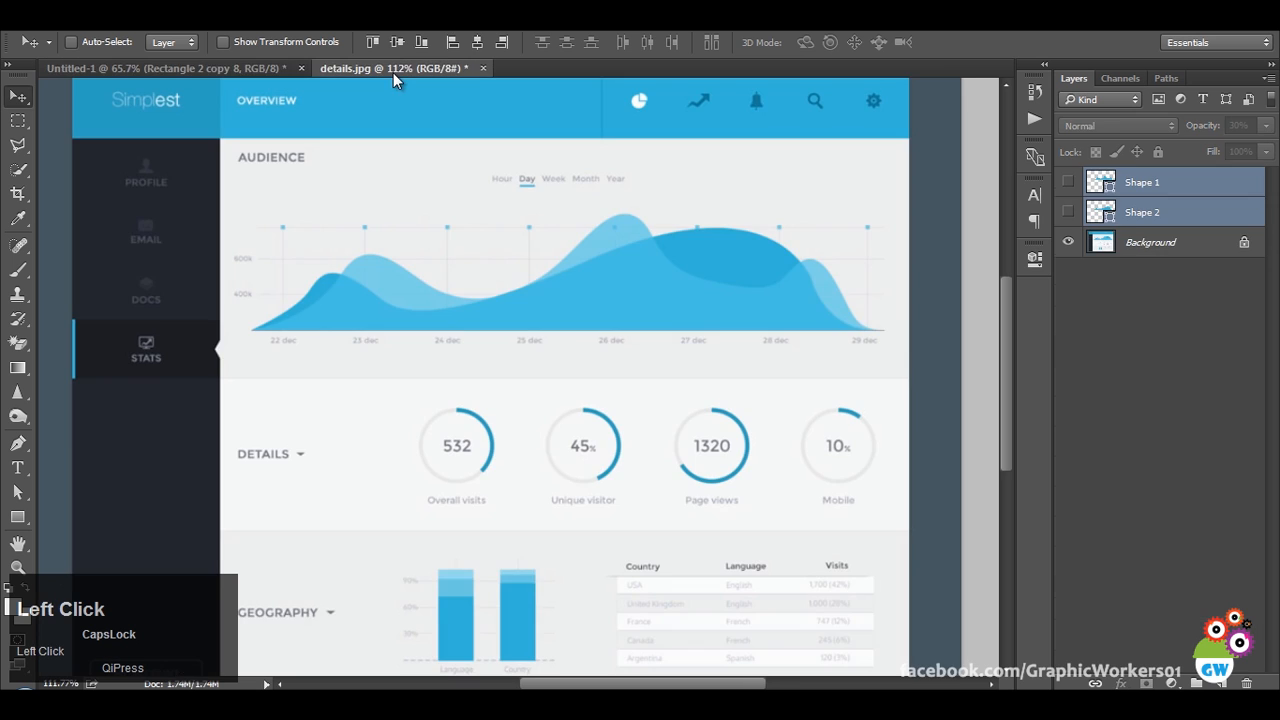
pyautogui.click(197, 69)
pyautogui.moveTo(418, 206); pyautogui.dragTo(447, 229)
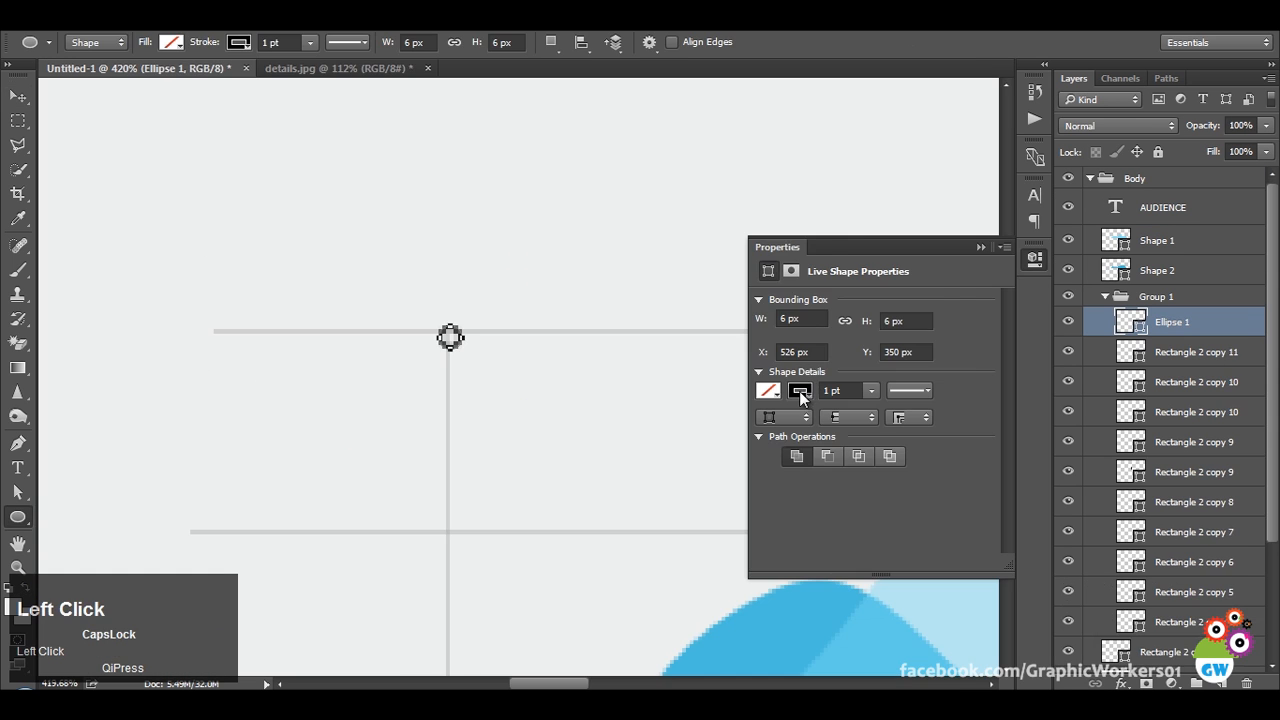
# Remove the stroke from the 6 px circle on the first vertical gridline and fill it with the recent light blue.
pyautogui.click(801, 392)
pyautogui.click(782, 112)
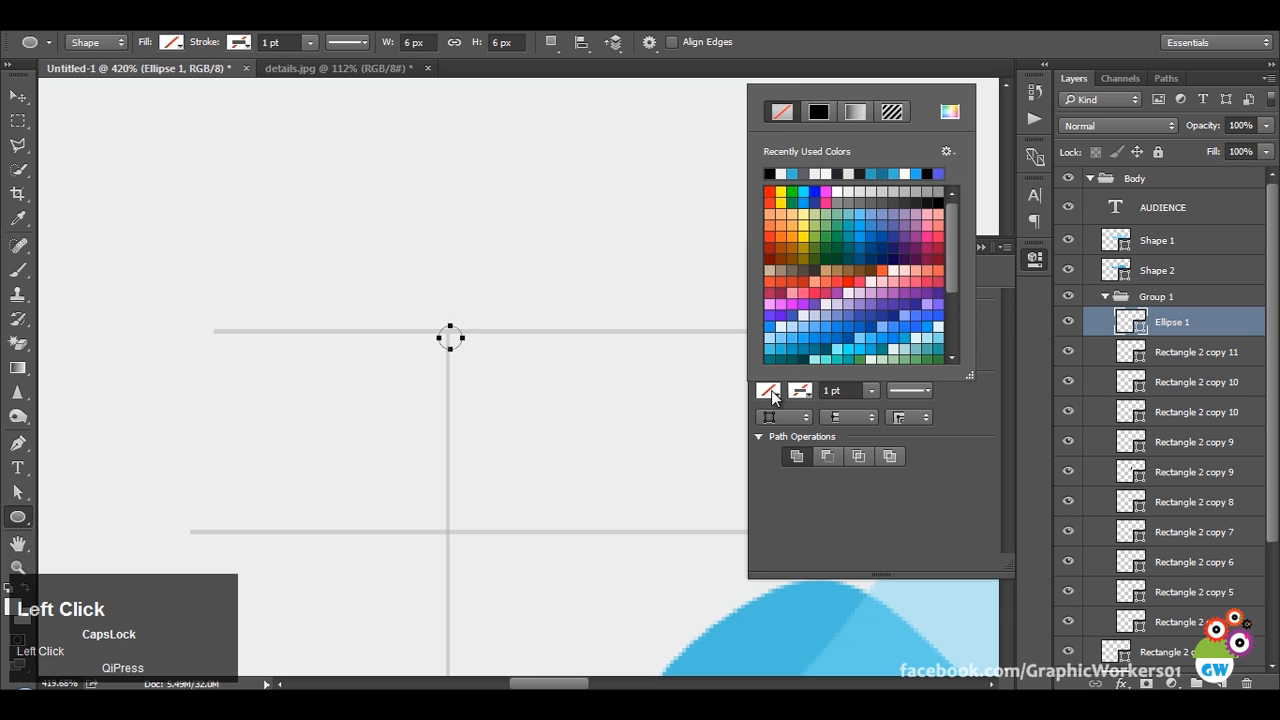
pyautogui.click(791, 172)
pyautogui.click(965, 465)
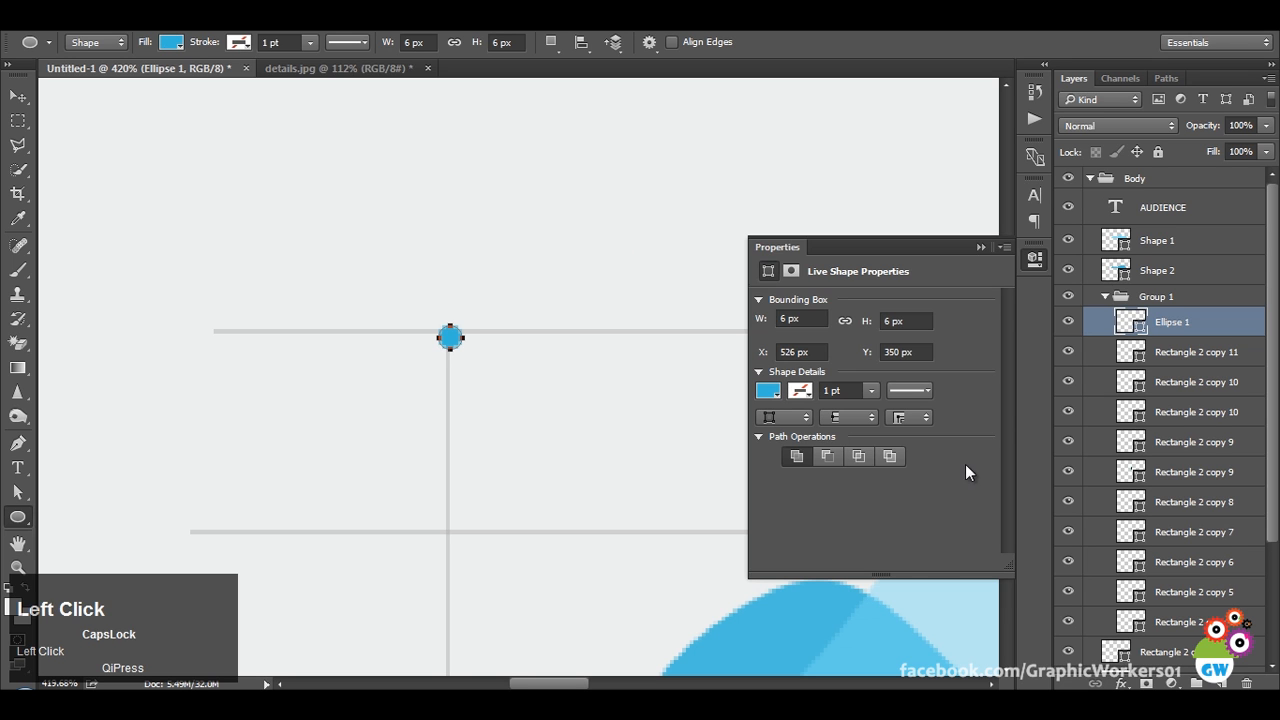
pyautogui.click(983, 247)
# Scale the blue dot to 116.67% and centre it where the first vertical line meets the top gridline.
pyautogui.press('v')
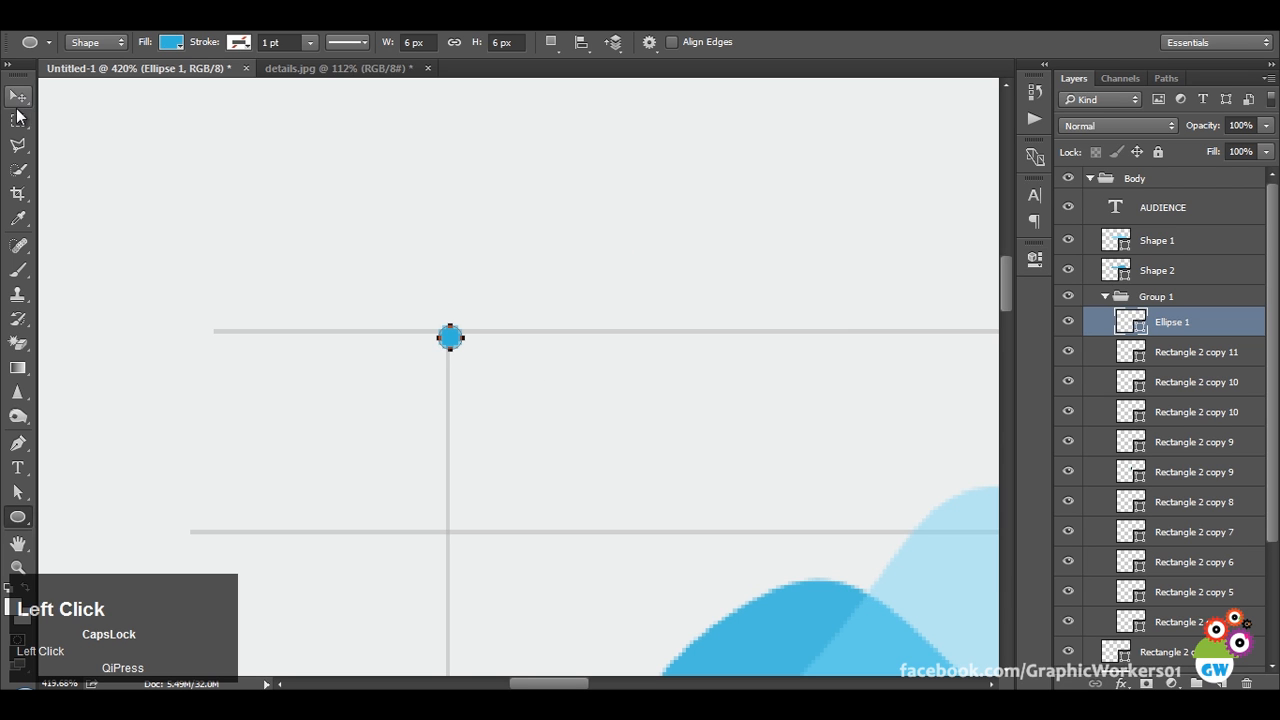
pyautogui.moveTo(566, 480); pyautogui.dragTo(563, 475)
pyautogui.scroll(-3, 563, 480)
pyautogui.scroll(6, 534, 403)
pyautogui.hotkey('ctrl', 't')
pyautogui.moveTo(496, 393); pyautogui.dragTo(510, 408)
pyautogui.hotkey('ctrl', 'z')
pyautogui.press('Return')
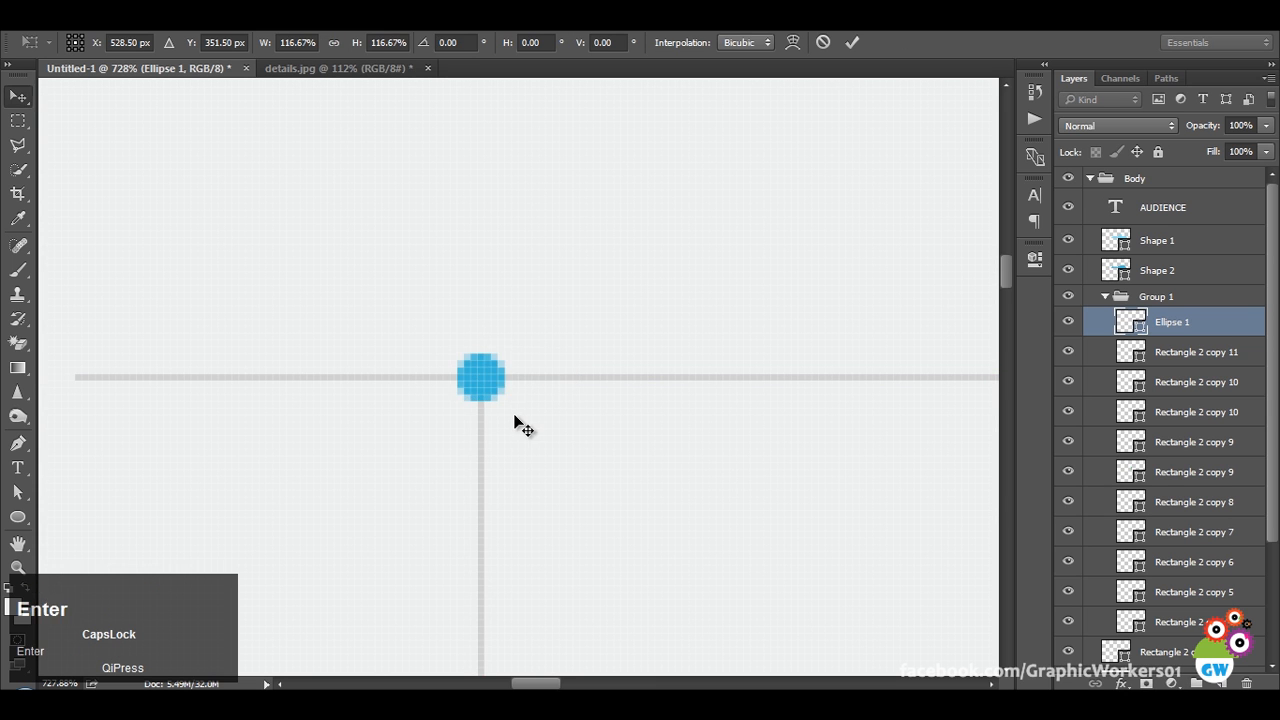
# Copy the blue dot onto the other vertical gridlines along the top line, and group the waves, gridlines and dots.
pyautogui.scroll(-10, 513, 413)
pyautogui.press('space')
pyautogui.moveTo(586, 449); pyautogui.dragTo(611, 514)
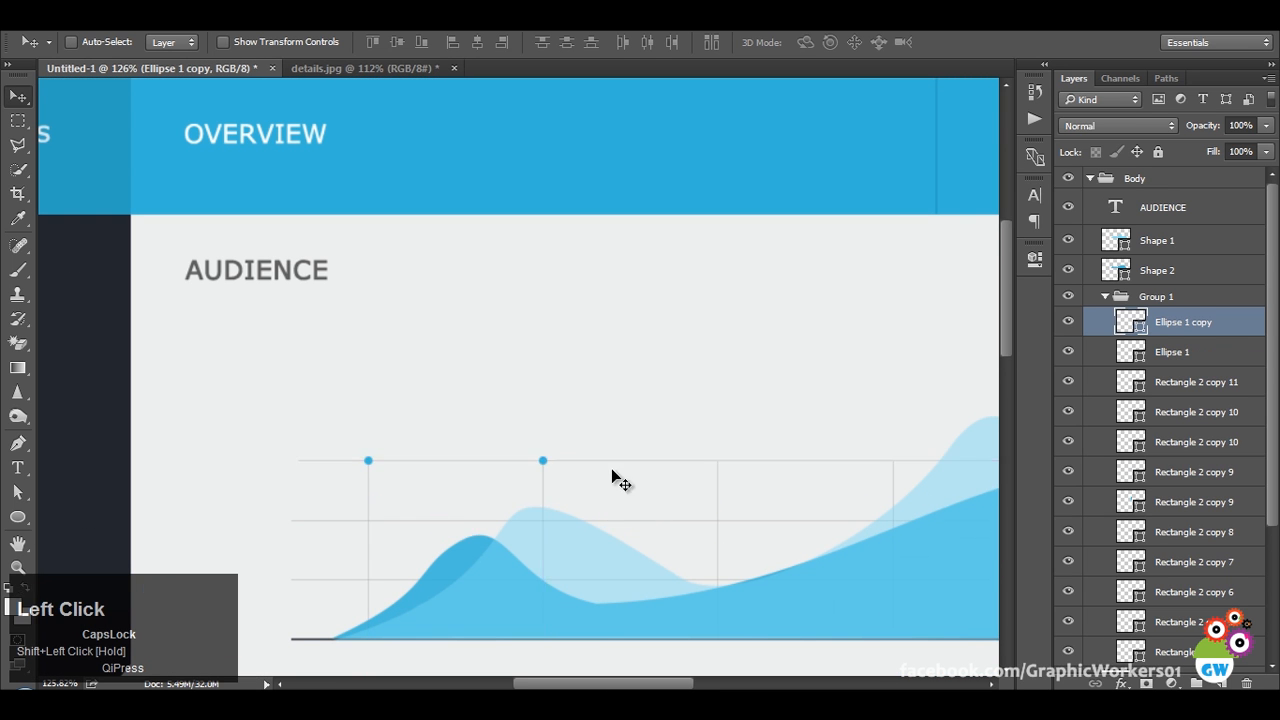
pyautogui.scroll(5, 611, 514)
pyautogui.moveTo(590, 459); pyautogui.dragTo(406, 366)
pyautogui.click(1166, 354)
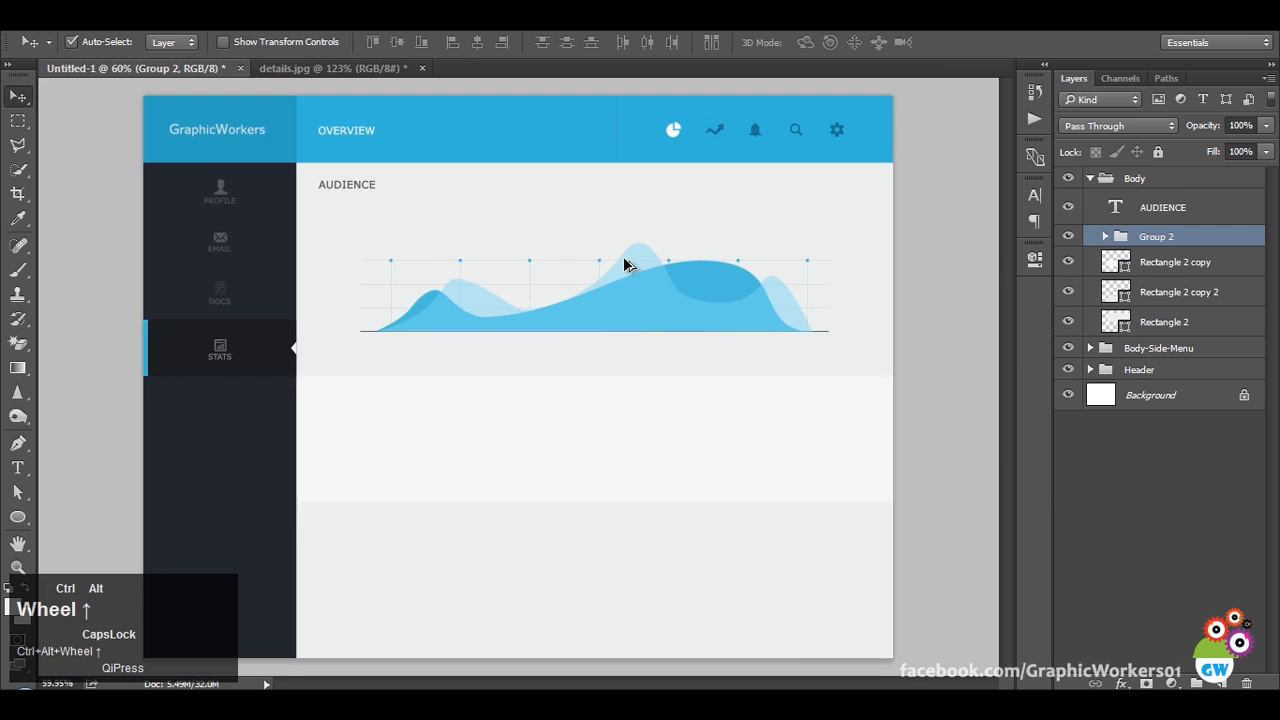
# Check the period labels in details.jpg and add the text "Hour" above the chart in Untitled-1.
pyautogui.scroll(1, 624, 264)
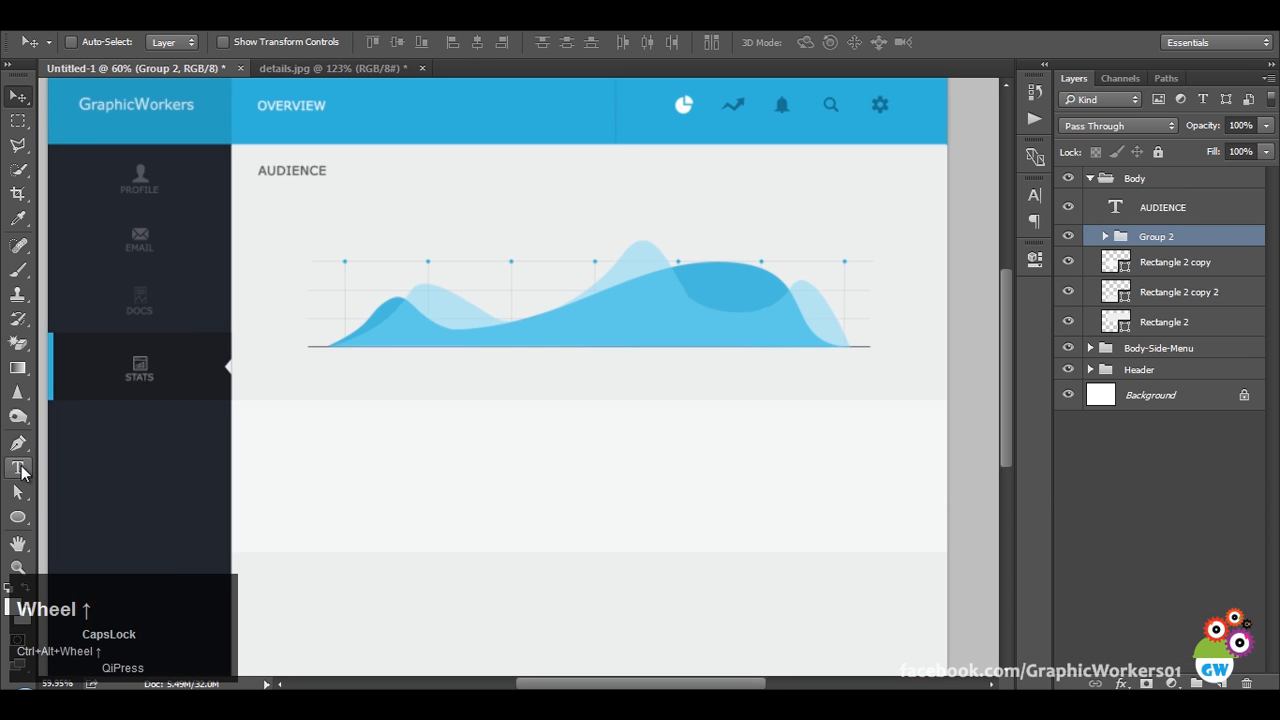
pyautogui.click(19, 468)
pyautogui.click(535, 213)
pyautogui.click(309, 68)
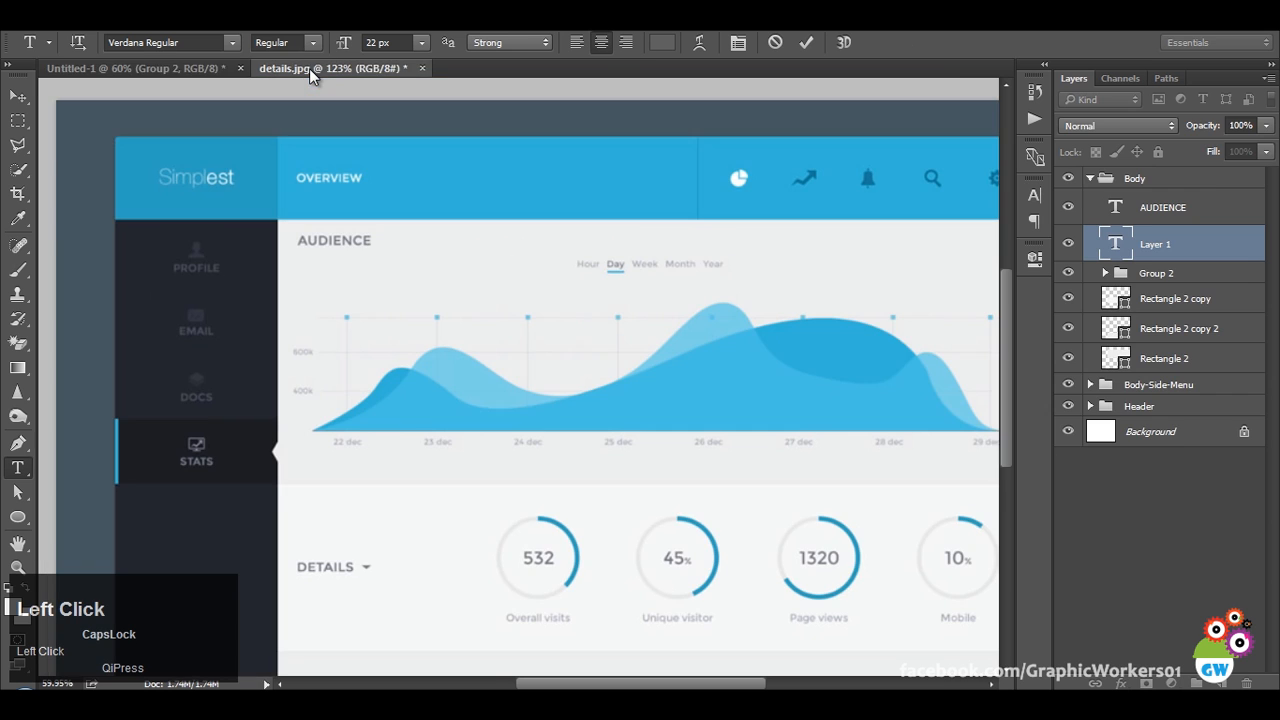
pyautogui.click(146, 69)
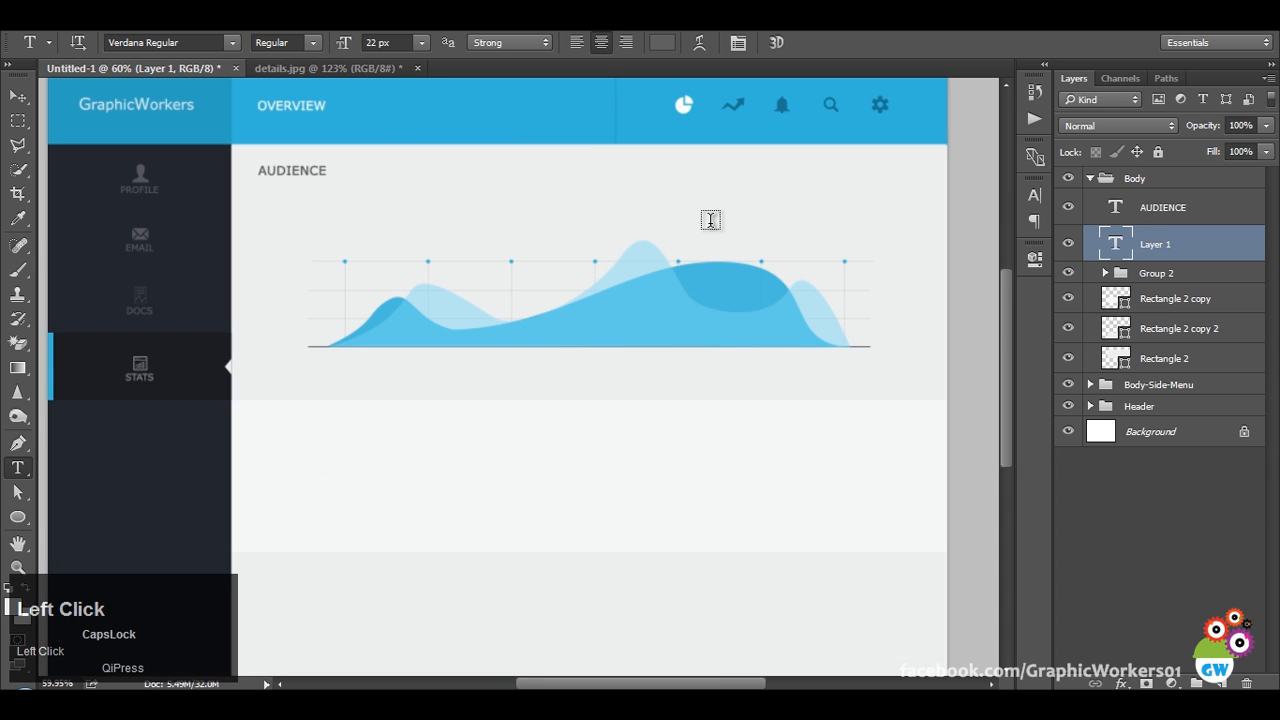
pyautogui.click(567, 203)
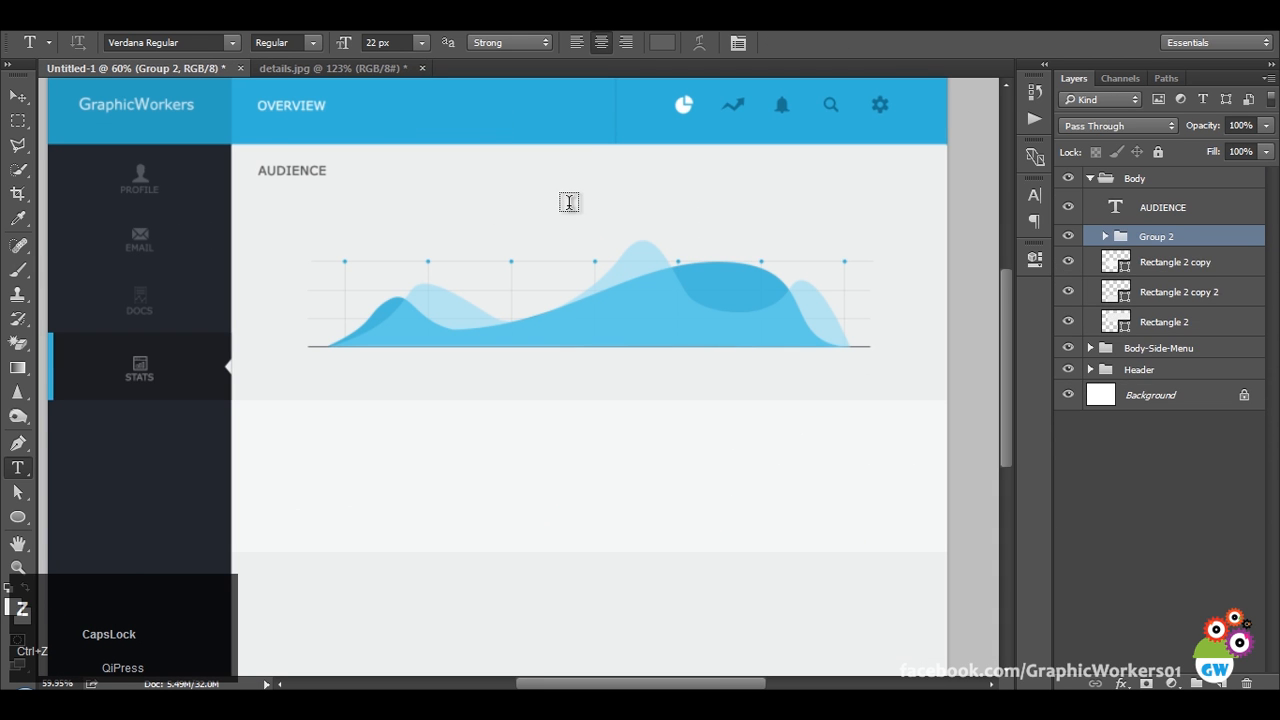
pyautogui.write('HOUR')
pyautogui.press('ctrl')
pyautogui.hotkey('ctrl', 'a')
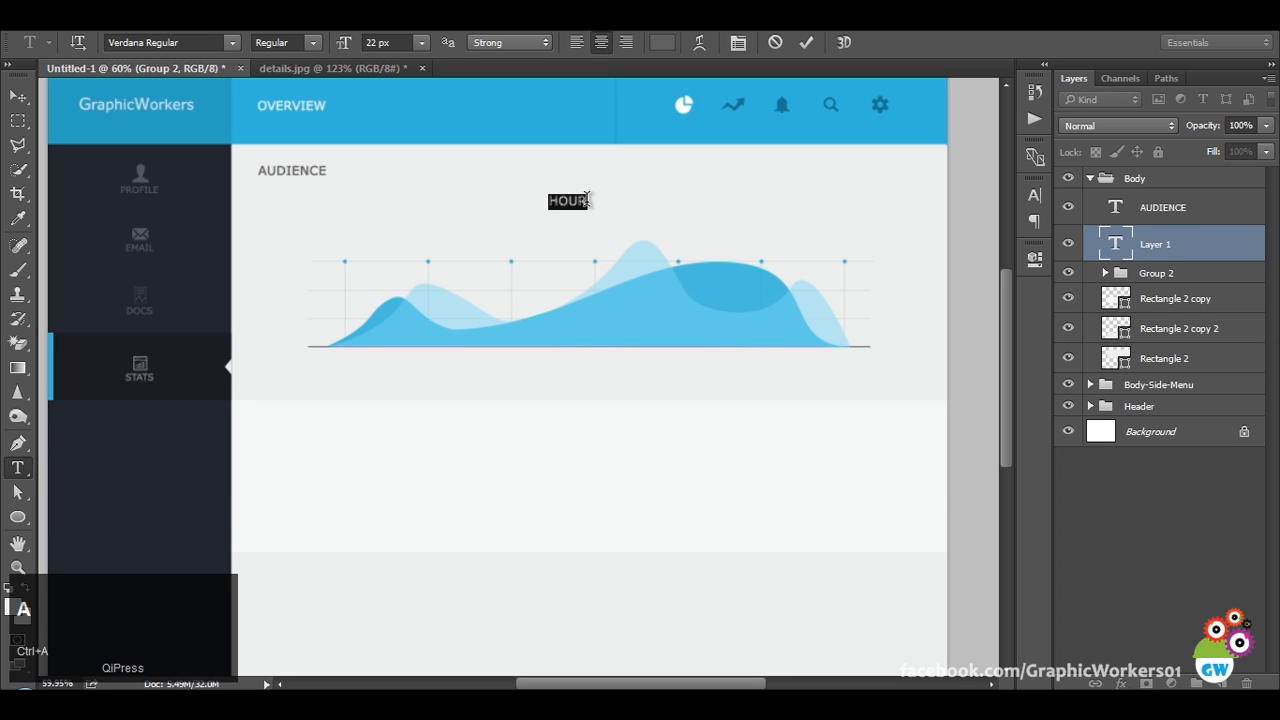
pyautogui.moveTo(587, 203); pyautogui.dragTo(568, 203)
pyautogui.press('BackSpace')
pyautogui.write('OUR')
# Turn off All Caps for the Hour label and reduce its text size to 14 px.
pyautogui.hotkey('ctrl', 'a')
pyautogui.click(1034, 195)
pyautogui.click(880, 332)
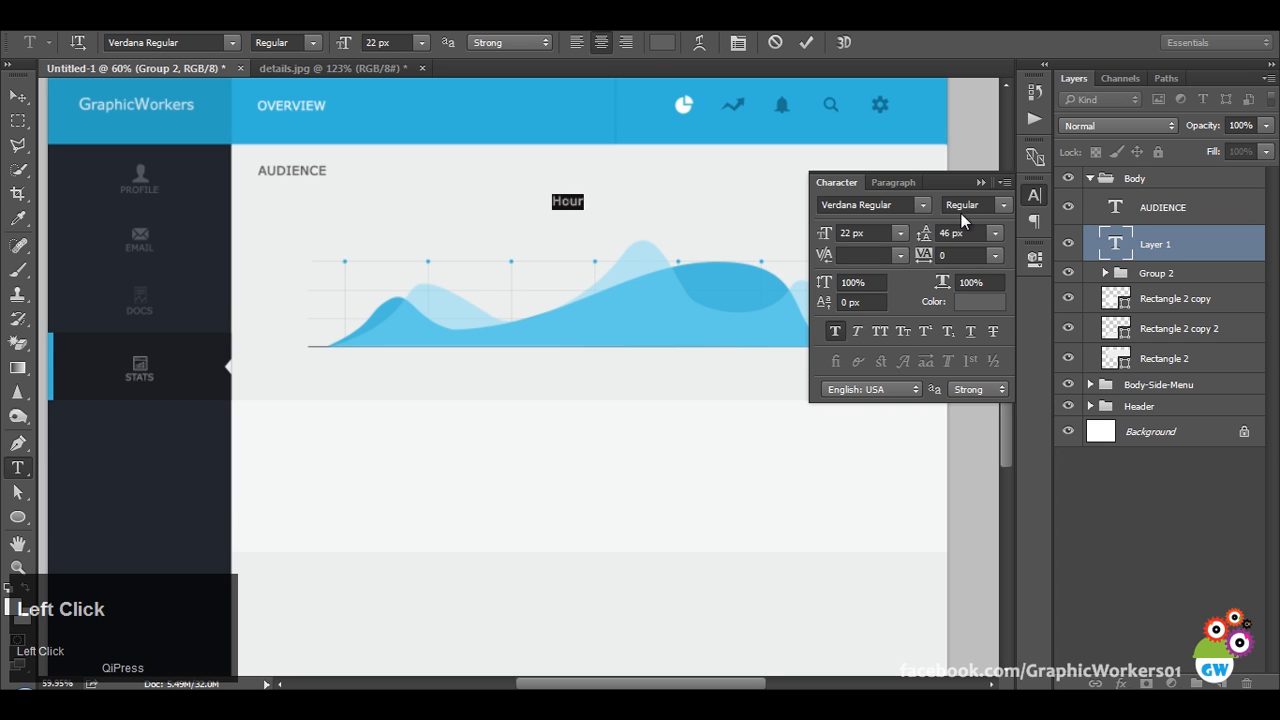
pyautogui.click(982, 183)
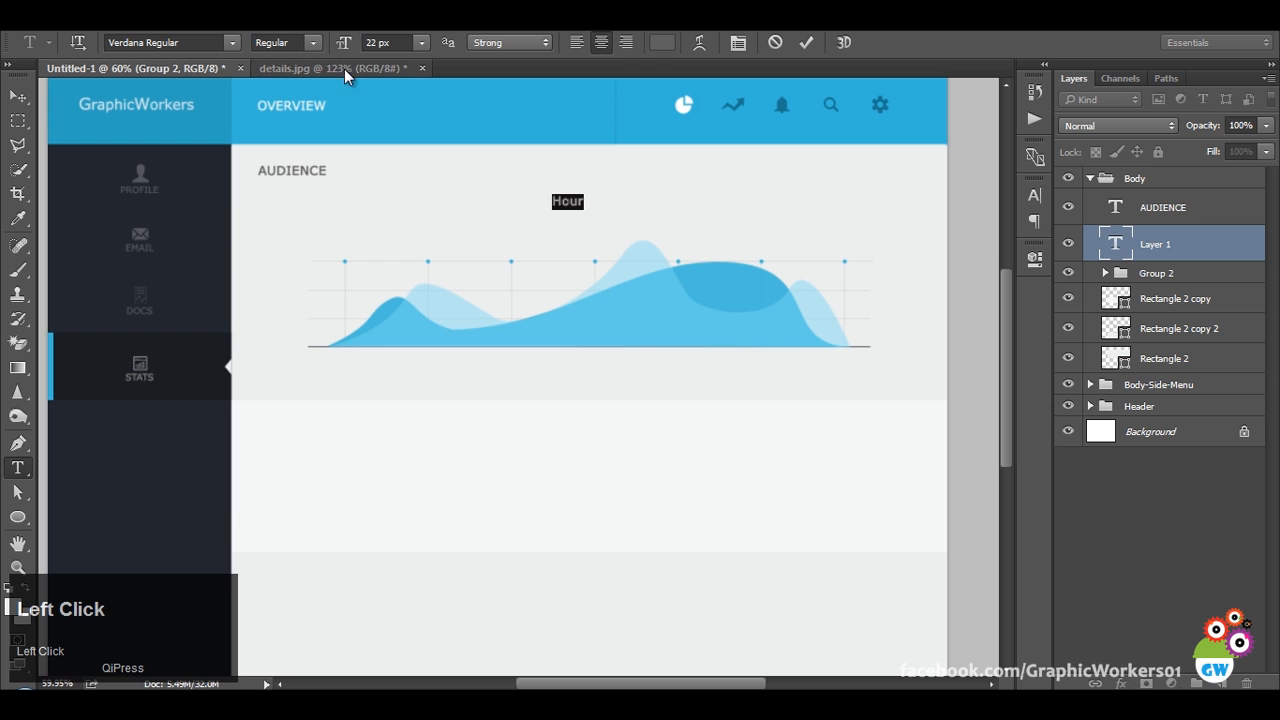
pyautogui.scroll(-3, 395, 43)
pyautogui.press('Return')
# Position the Hour label above the chart and compare its placement with details.jpg.
pyautogui.click(8, 95)
pyautogui.moveTo(657, 215); pyautogui.dragTo(603, 217)
pyautogui.scroll(2, 417, 220)
pyautogui.scroll(-1, 627, 230)
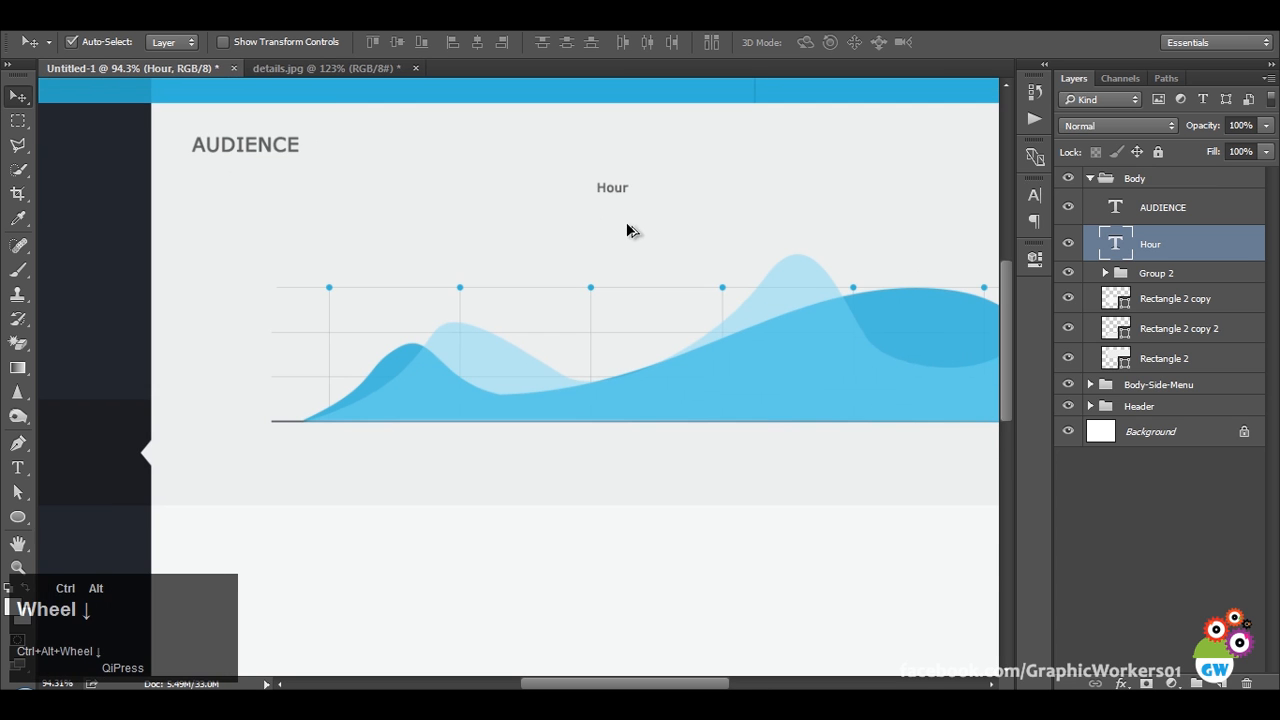
pyautogui.click(342, 68)
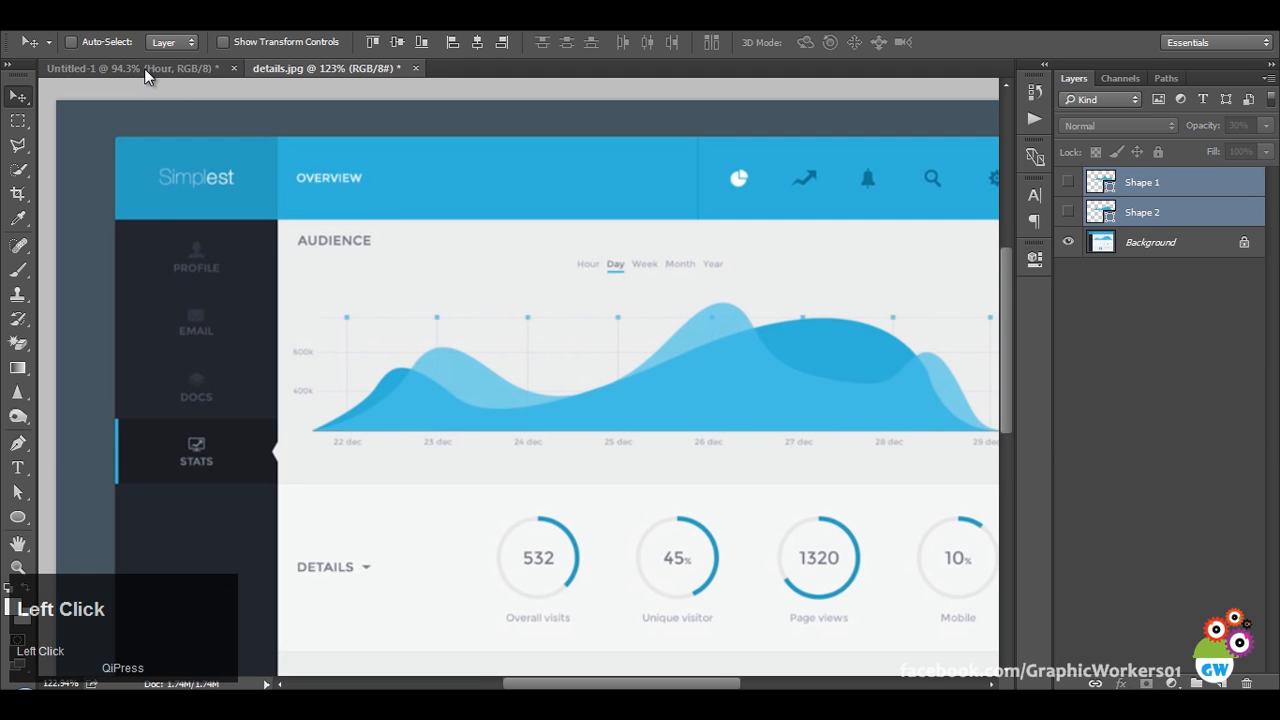
pyautogui.click(150, 70)
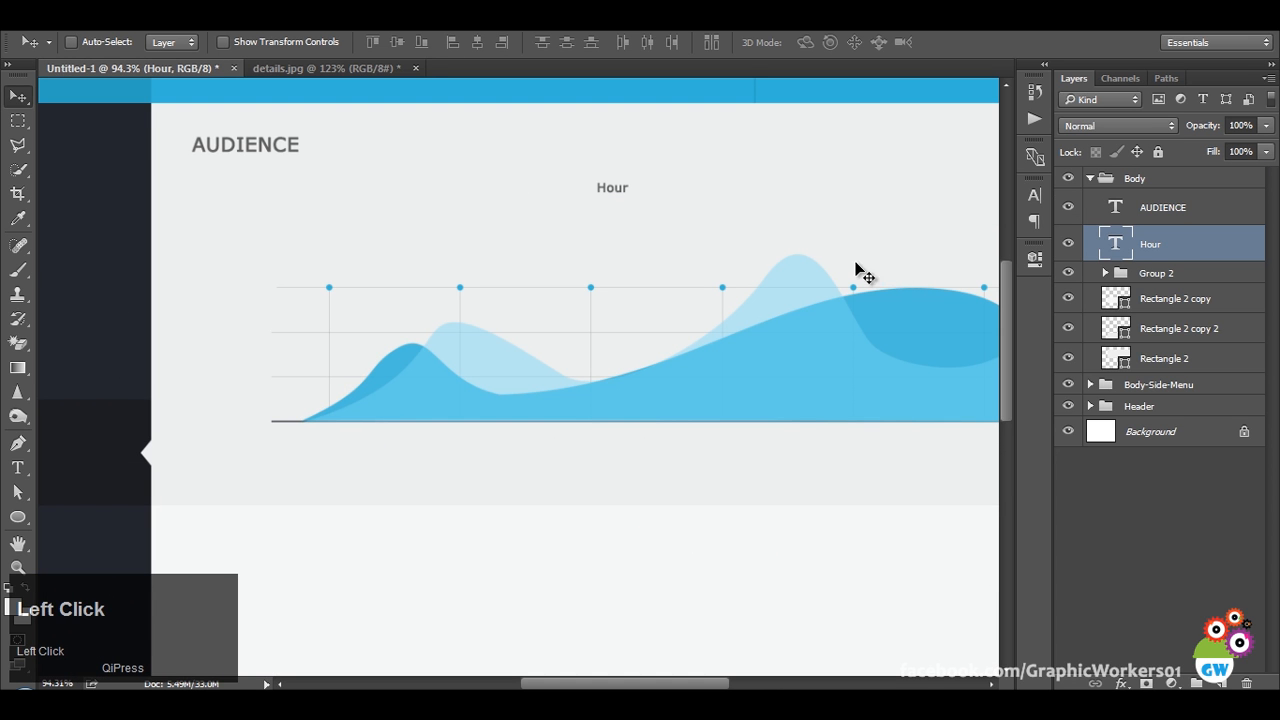
# Duplicate the Hour label, place the copy just to its right and change its text to "Day".
pyautogui.scroll(-3, 714, 234)
pyautogui.moveTo(729, 237); pyautogui.dragTo(684, 305)
pyautogui.hotkey('ctrl', 'j')
pyautogui.press('t')
pyautogui.click(592, 300)
pyautogui.hotkey('ctrl', 'a')
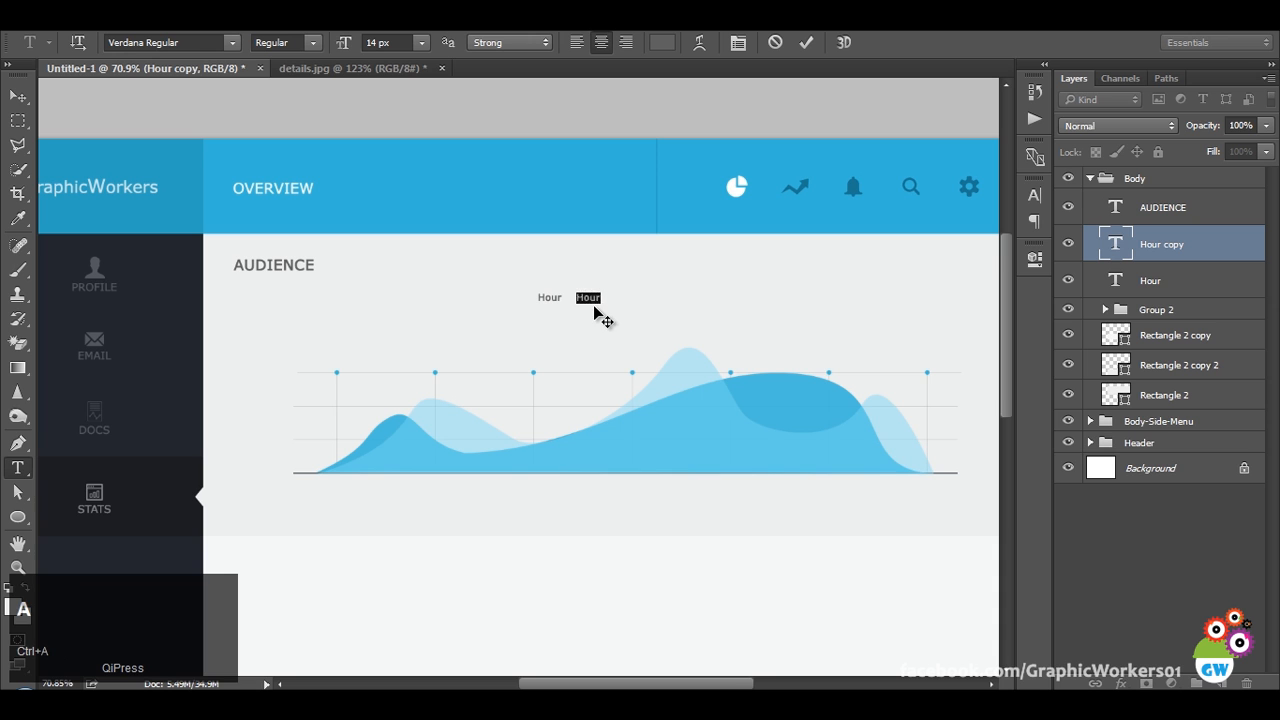
pyautogui.write('day')
pyautogui.hotkey('ctrl', 'a')
pyautogui.click(588, 293)
pyautogui.hotkey('shift', 'd')
pyautogui.click(806, 42)
# Duplicate the Day label, place the copy to its right and change its text to "Week", following details.jpg.
pyautogui.hotkey('ctrl', 'j')
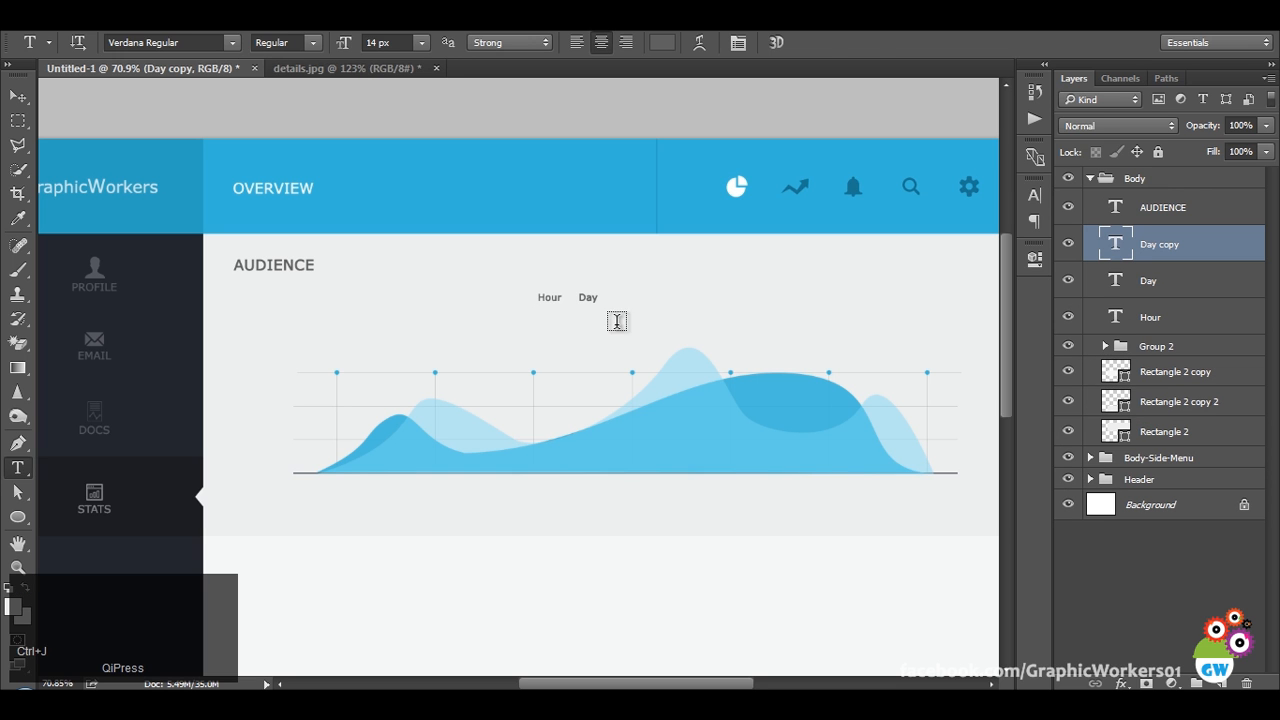
pyautogui.press('v')
pyautogui.moveTo(617, 324); pyautogui.dragTo(652, 318)
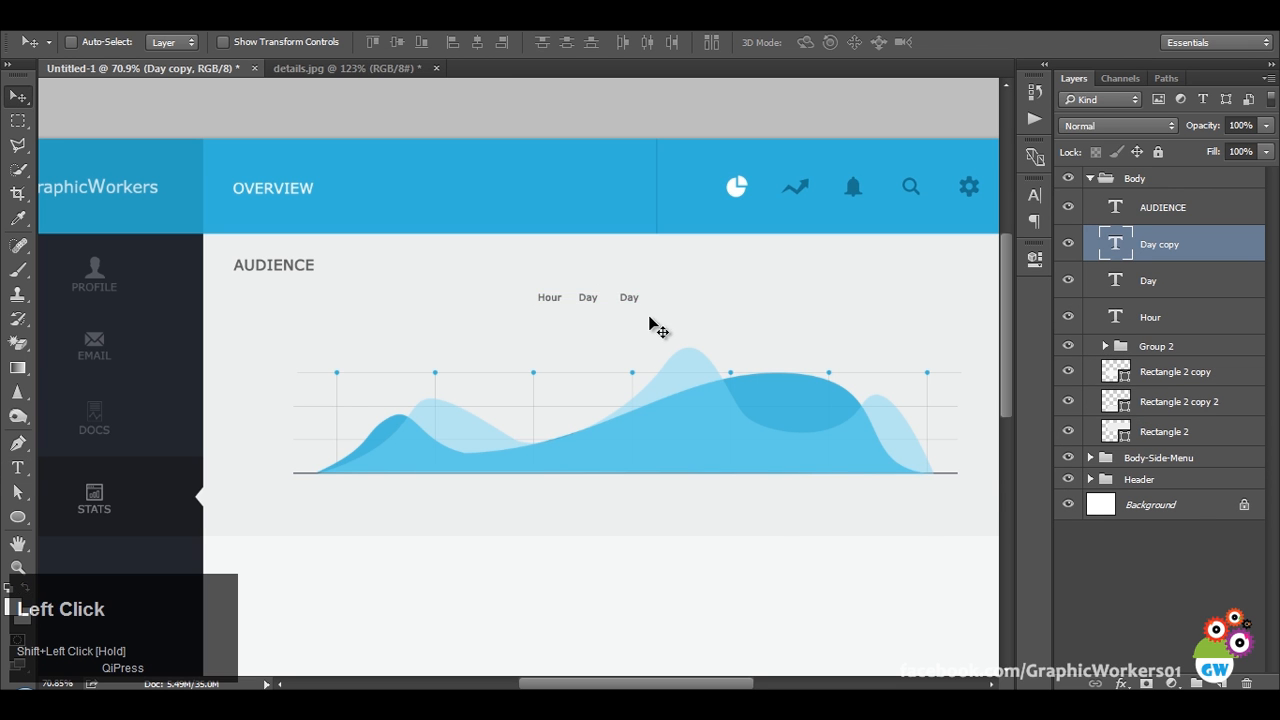
pyautogui.press('t')
pyautogui.click(385, 72)
pyautogui.click(191, 70)
pyautogui.click(630, 305)
pyautogui.hotkey('ctrl', 'a')
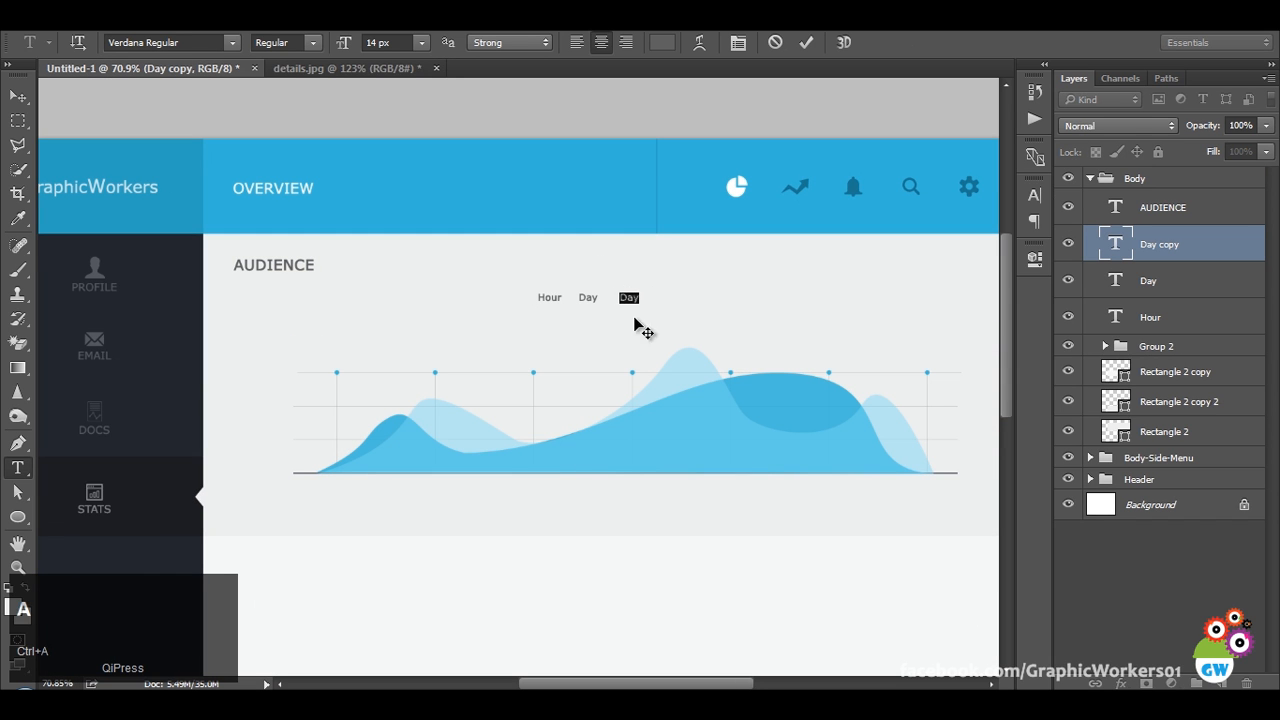
pyautogui.write('Week')
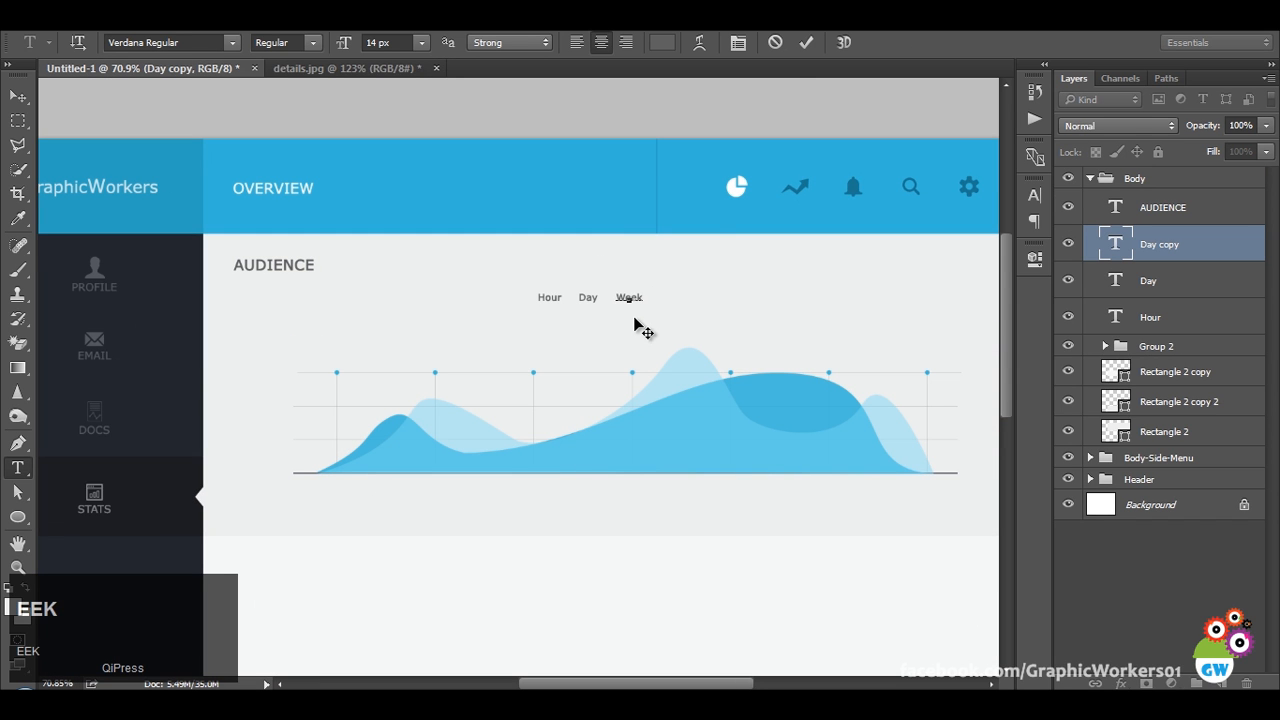
pyautogui.click(837, 95)
# Duplicate the Week and Day labels together and move the copies to the right along the same row.
pyautogui.keyDown('ctrl'); pyautogui.click(1178, 287); pyautogui.keyUp('ctrl')
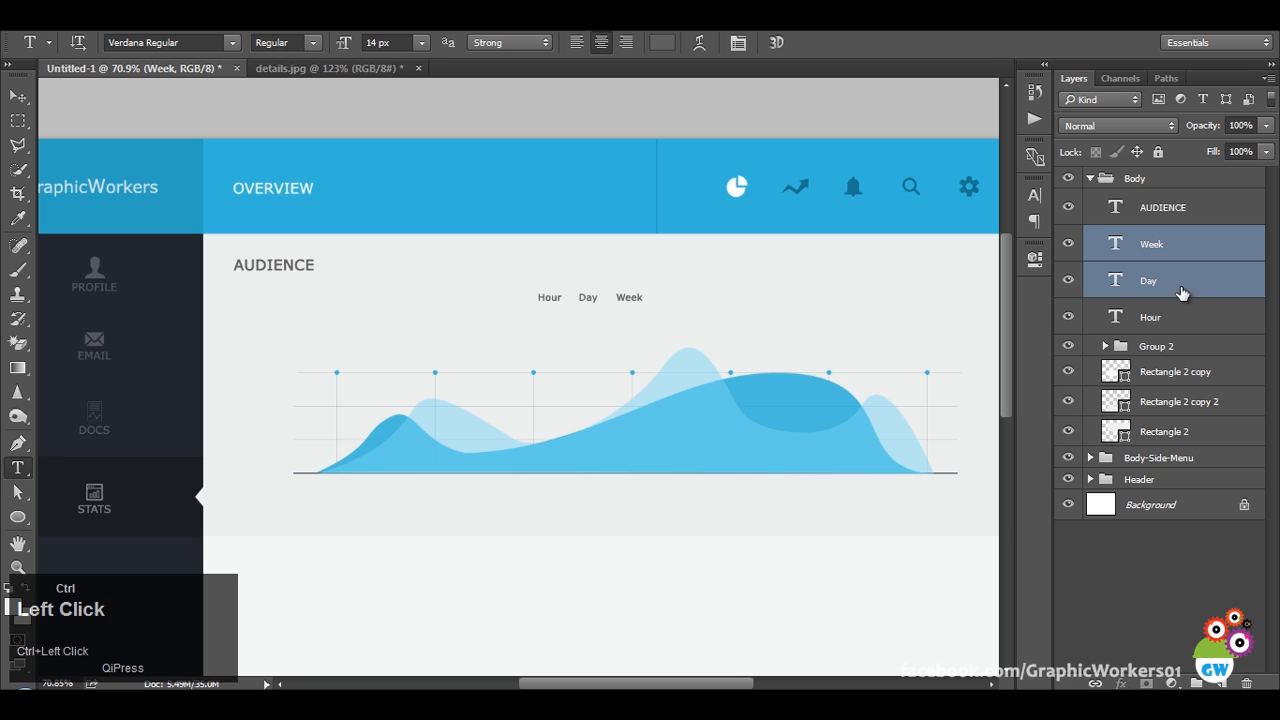
pyautogui.hotkey('ctrl', 'j')
pyautogui.press('v')
pyautogui.moveTo(631, 331); pyautogui.dragTo(716, 329)
# Change the text of the copied Day label to "Month".
pyautogui.press('t')
pyautogui.click(679, 297)
pyautogui.hotkey('ctrl', 'a')
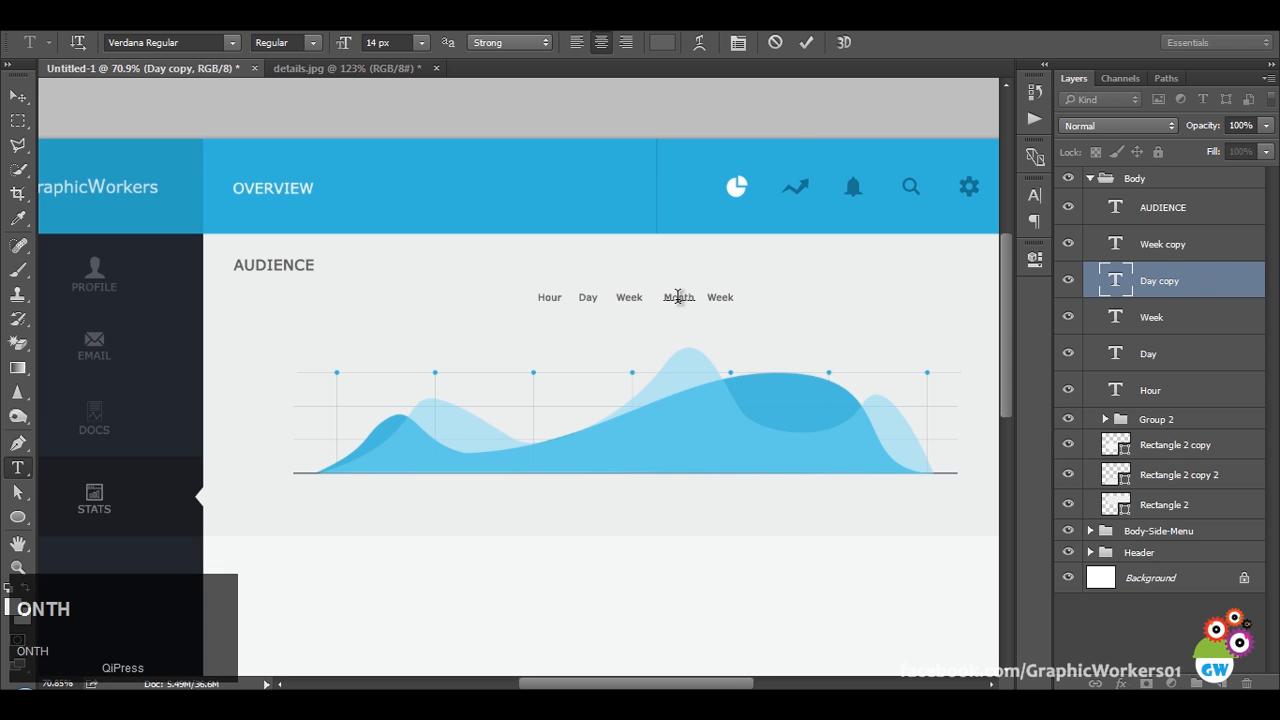
pyautogui.write('Month')
pyautogui.click(806, 42)
# Change the text of the copied Week label at the end of the row to "Year".
pyautogui.click(720, 297)
pyautogui.hotkey('ctrl', 'a')
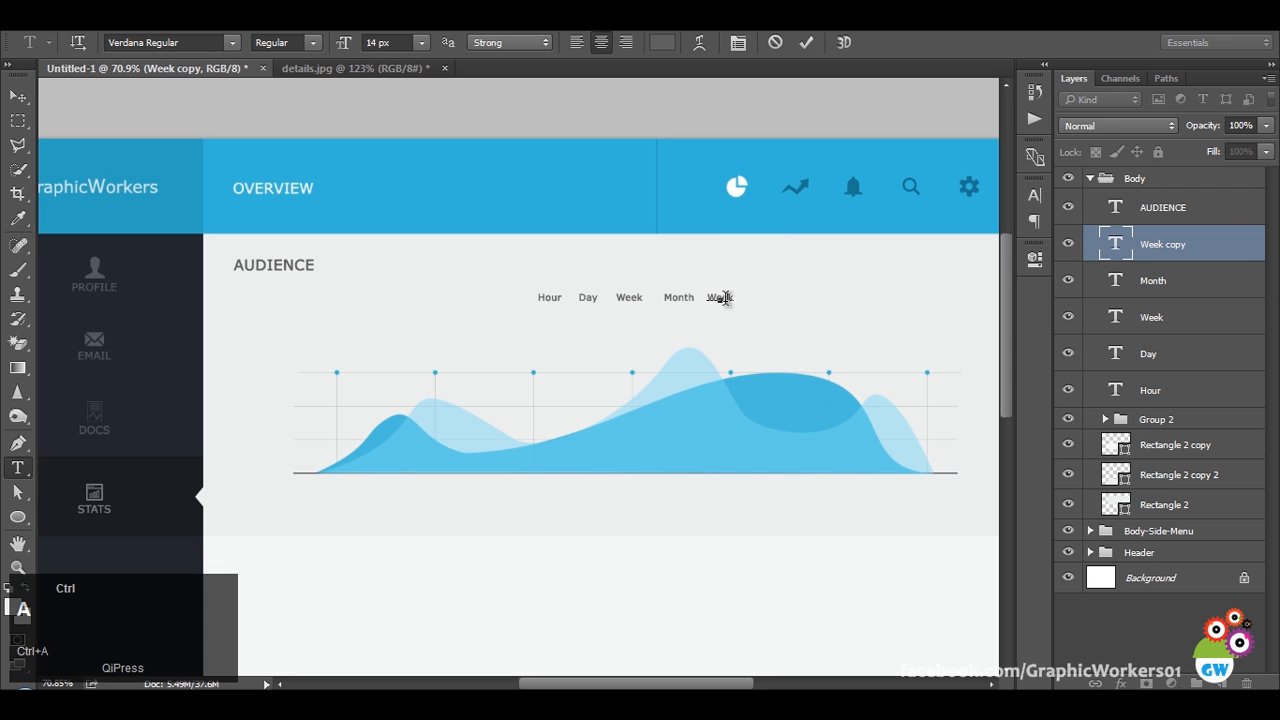
pyautogui.write('Yea')
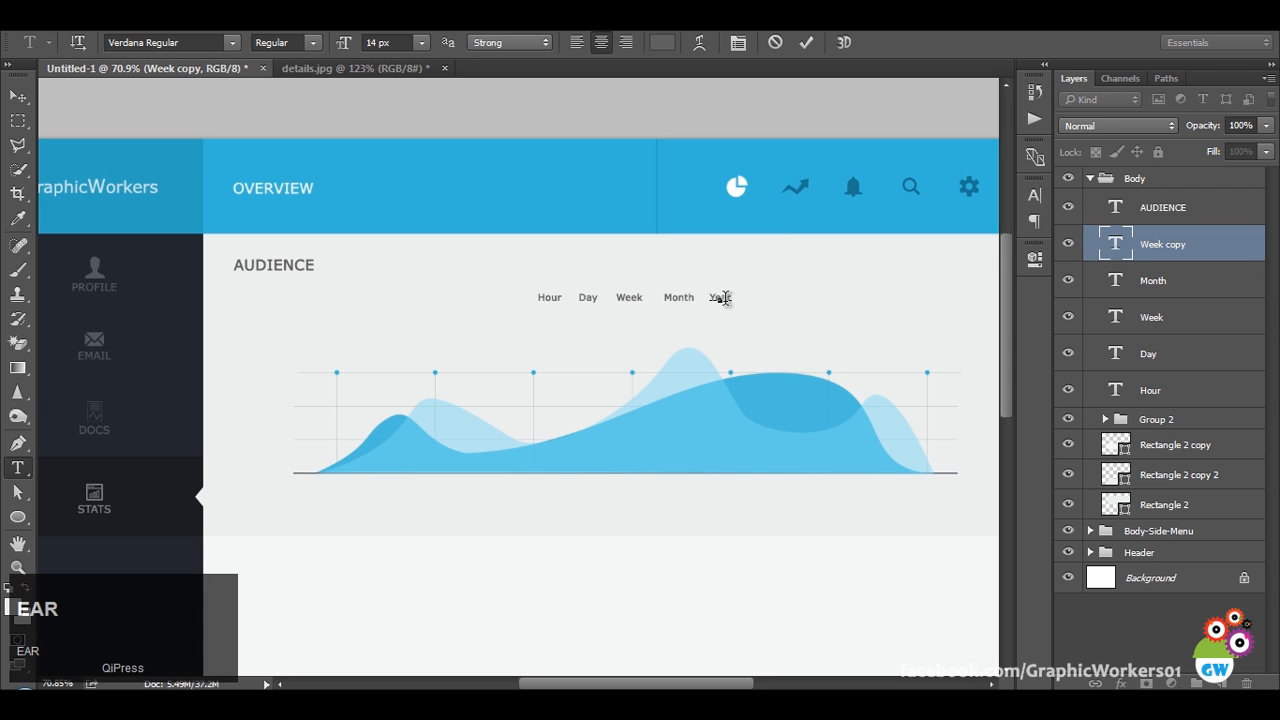
pyautogui.write('r')
pyautogui.click(808, 42)
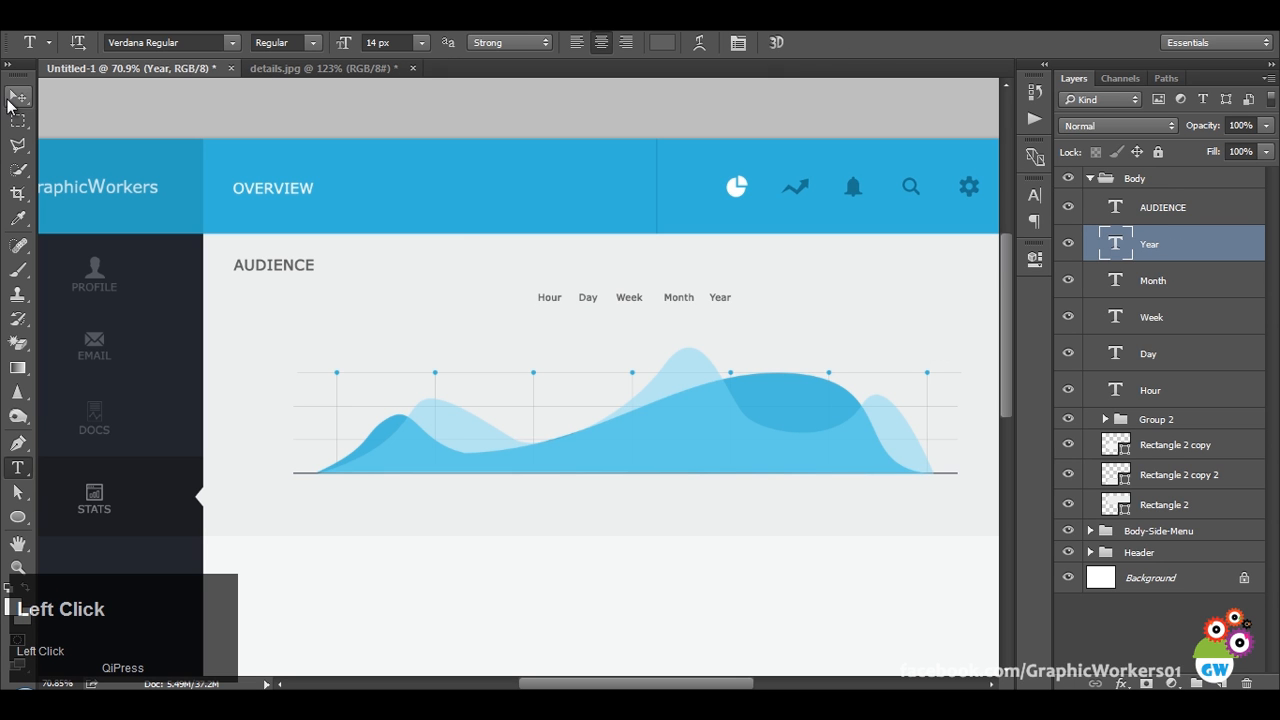
# Group the five period labels and centre the group horizontally on the AUDIENCE section's background, Rectangle 2.
pyautogui.click(14, 98)
pyautogui.keyDown('shift'); pyautogui.click(1150, 390); pyautogui.keyUp('shift')
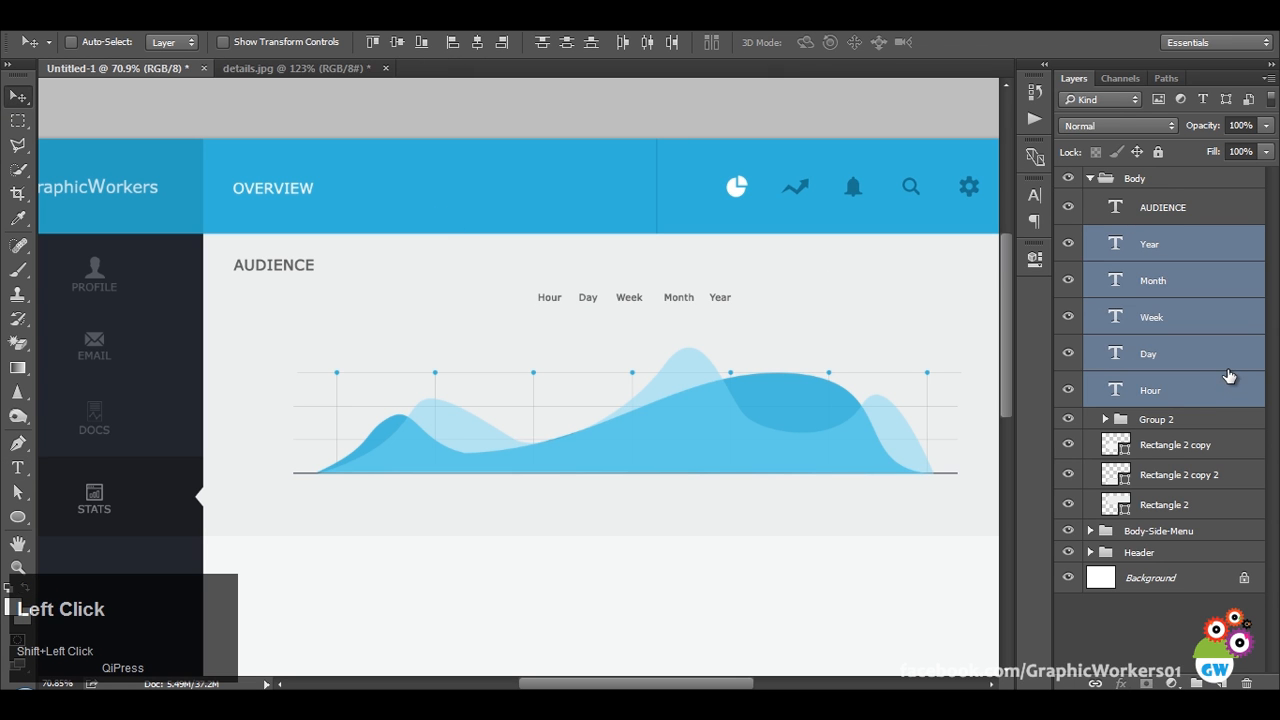
pyautogui.hotkey('ctrl', 'g')
pyautogui.scroll(-3, 847, 337)
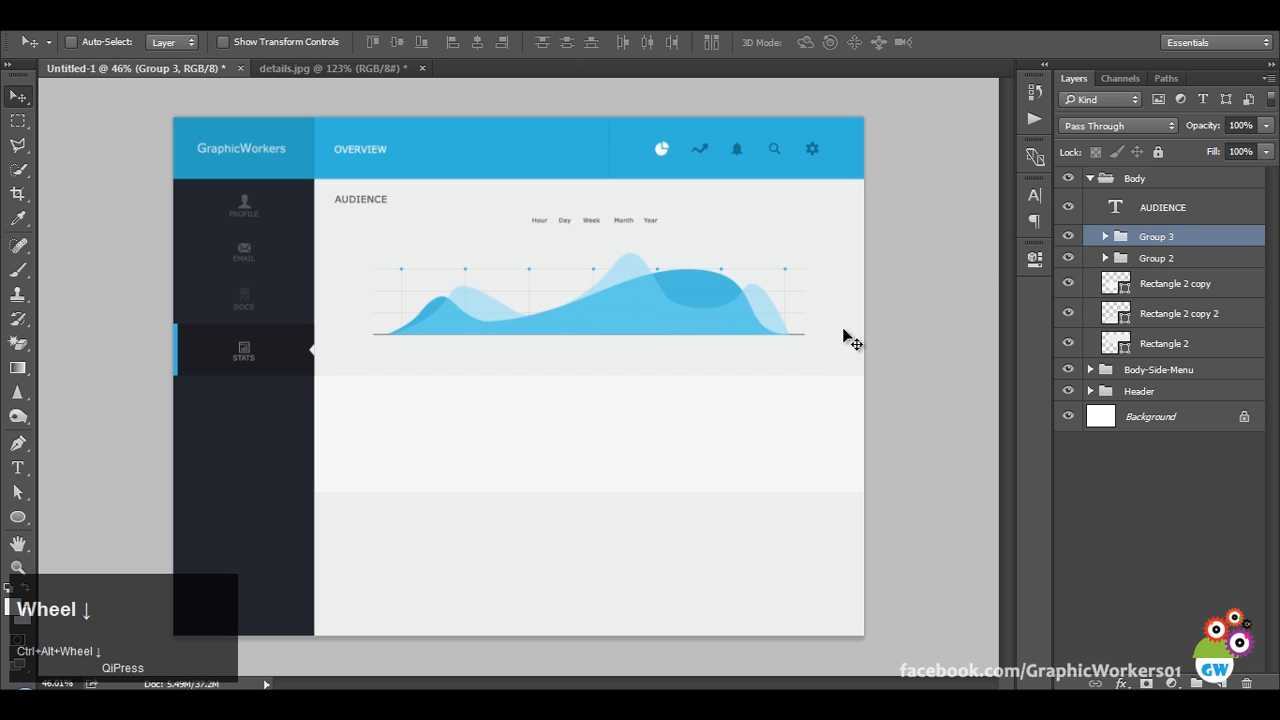
pyautogui.keyDown('ctrl'); pyautogui.keyDown('alt'); pyautogui.keyDown('shift'); pyautogui.rightClick(847, 337); pyautogui.keyUp('shift'); pyautogui.keyUp('alt'); pyautogui.keyUp('ctrl')
pyautogui.click(477, 42)
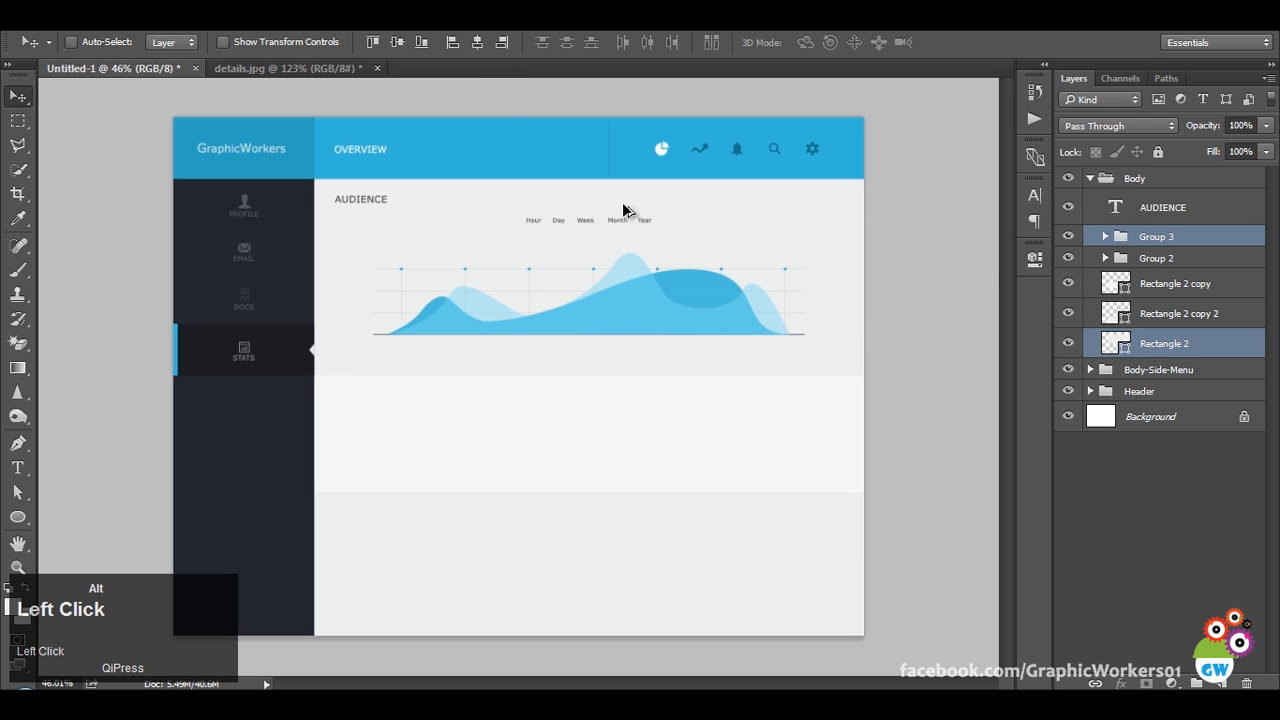
# Recolour the Hour, Week, Month and Year labels to the lighter grey 8d8d8d, excluding the Day label.
pyautogui.scroll(5, 619, 221)
pyautogui.click(1226, 242)
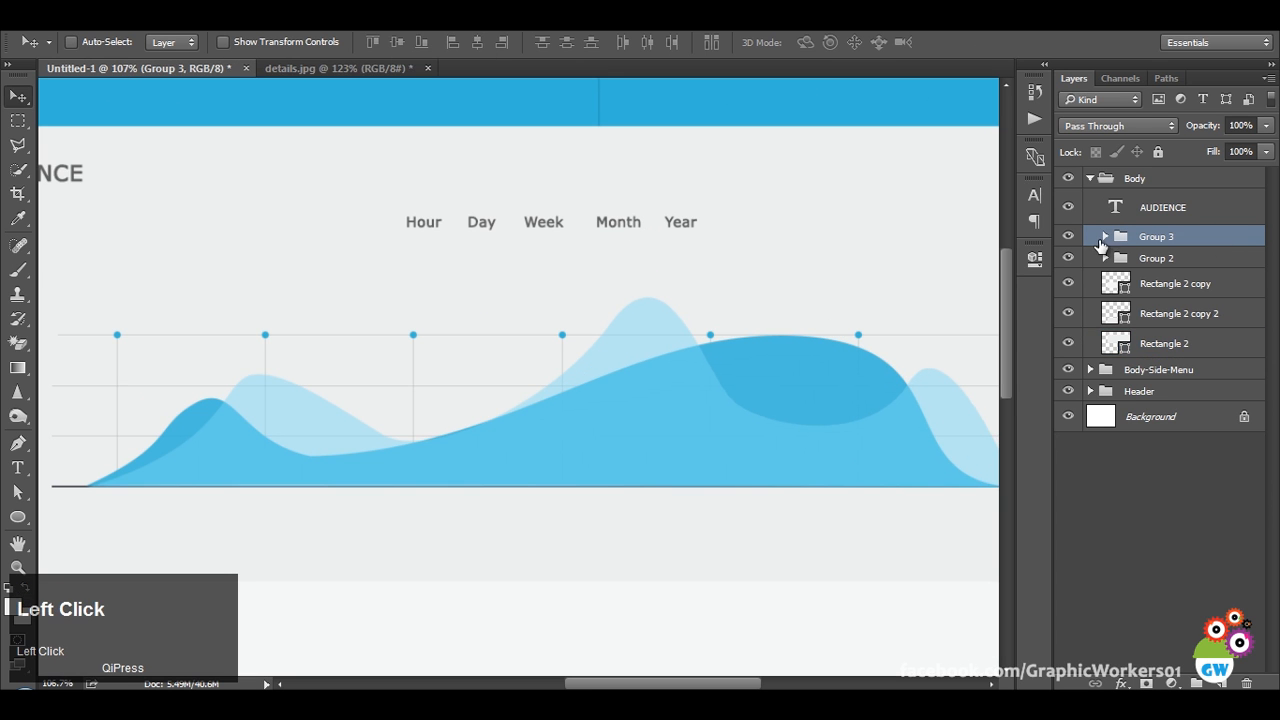
pyautogui.click(1105, 236)
pyautogui.click(1180, 266)
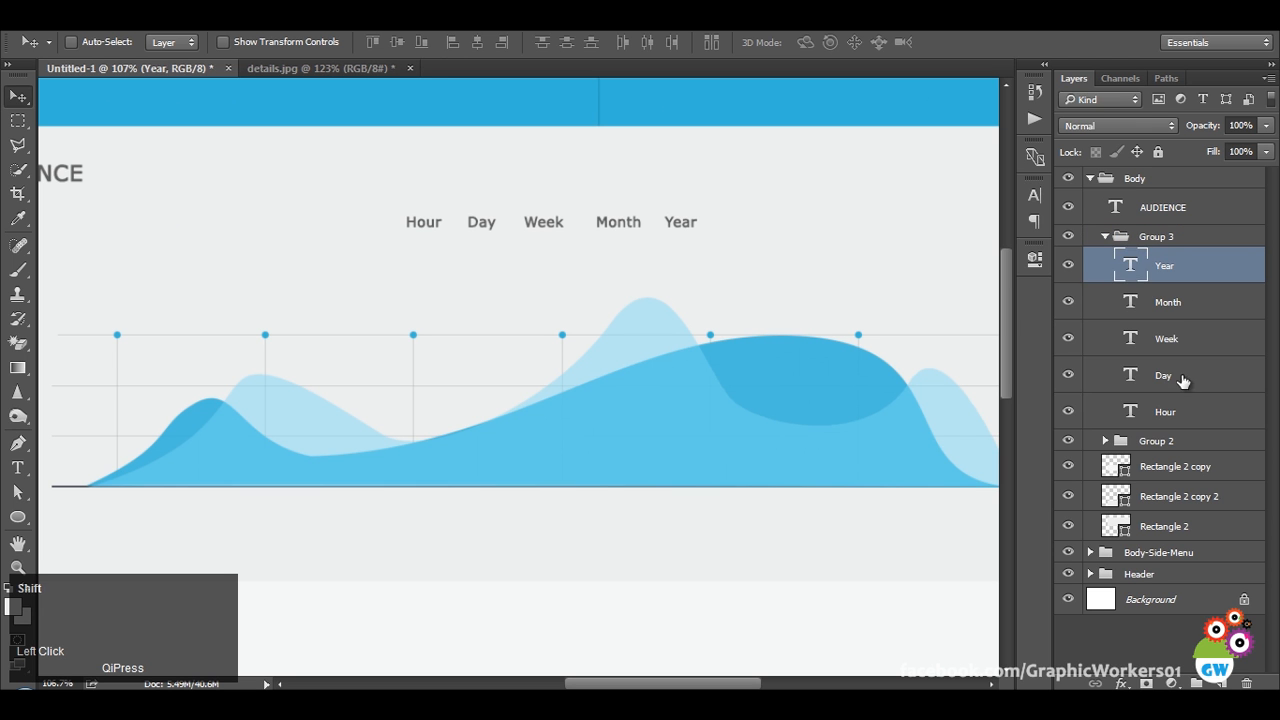
pyautogui.keyDown('shift'); pyautogui.click(1171, 412); pyautogui.keyUp('shift')
pyautogui.keyDown('ctrl'); pyautogui.click(1170, 375); pyautogui.keyUp('ctrl')
pyautogui.press('t')
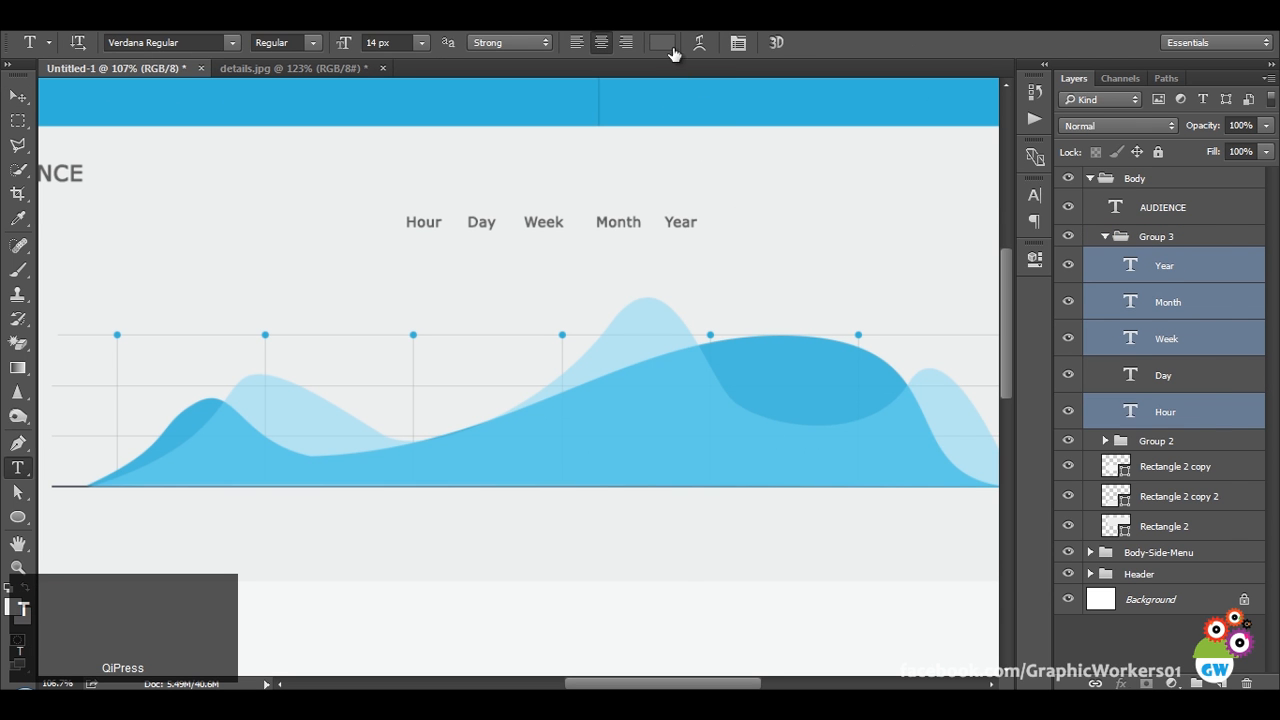
pyautogui.click(666, 43)
pyautogui.moveTo(726, 436); pyautogui.dragTo(774, 370)
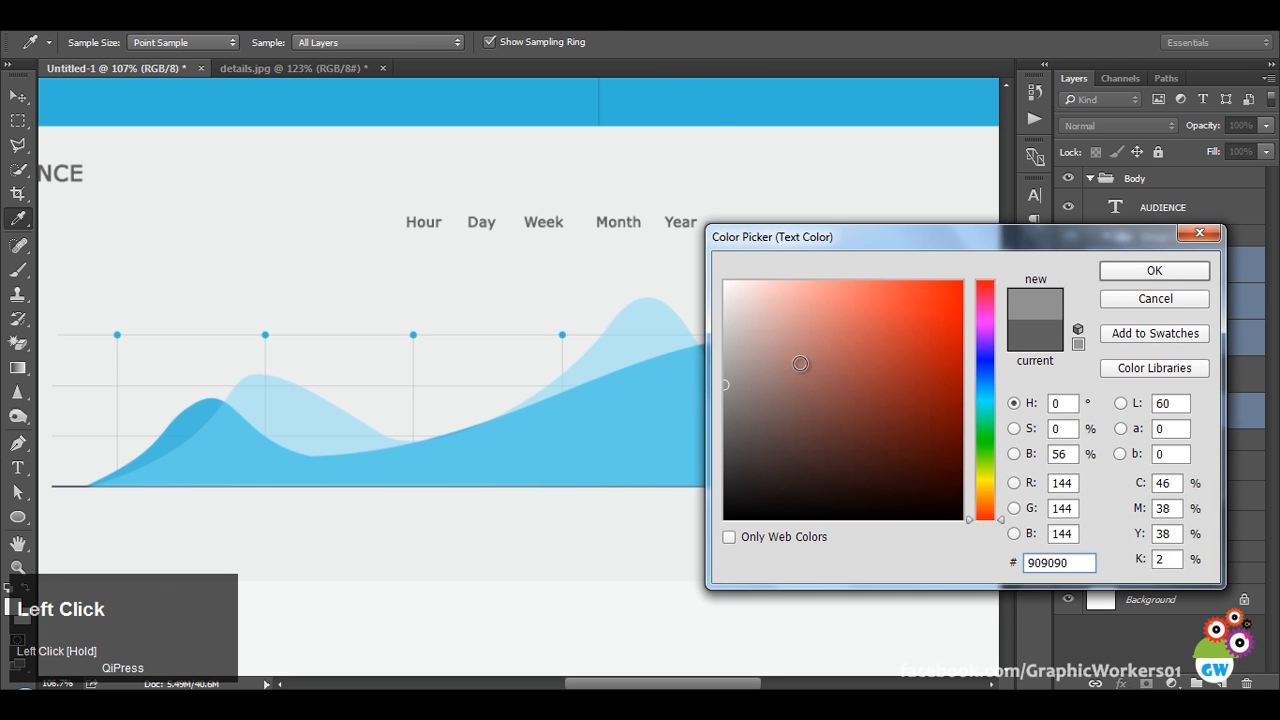
pyautogui.click(1107, 278)
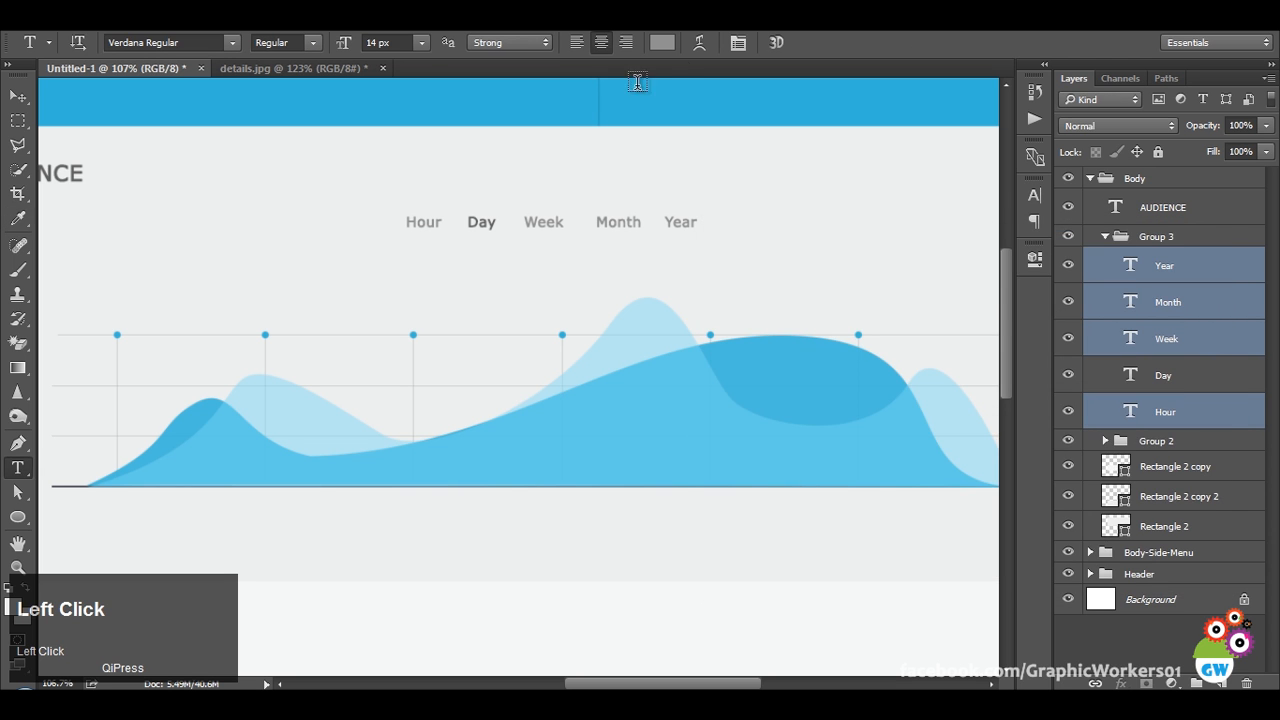
pyautogui.click(663, 43)
pyautogui.moveTo(730, 390); pyautogui.dragTo(731, 382)
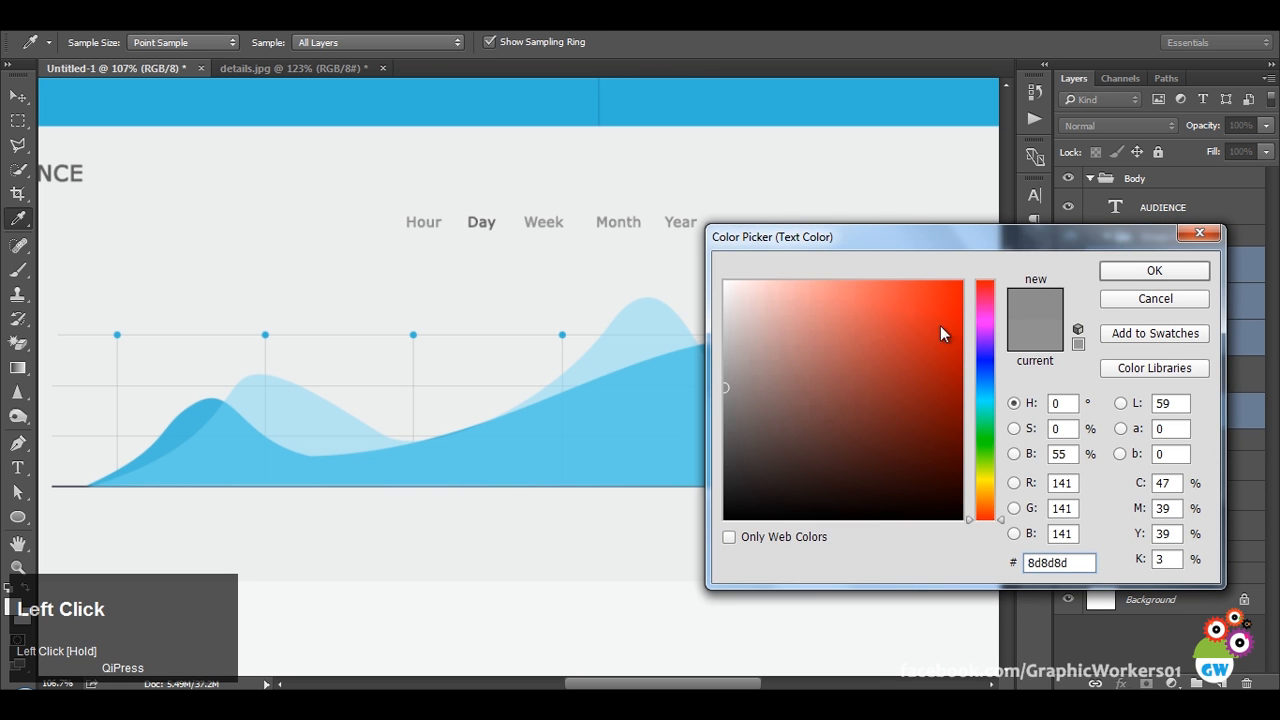
pyautogui.click(1116, 272)
# Turn off faux bold for all five period labels, Hour through Year.
pyautogui.keyDown('ctrl'); pyautogui.click(1163, 375); pyautogui.keyUp('ctrl')
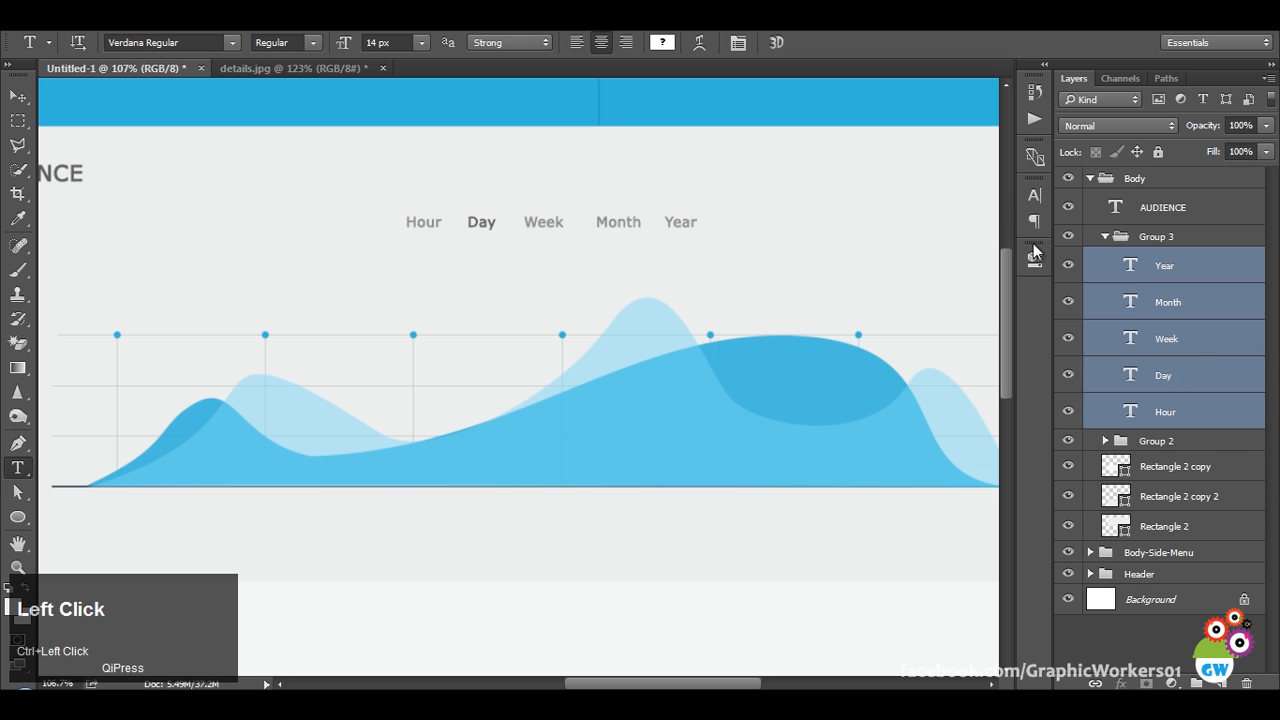
pyautogui.click(1034, 196)
pyautogui.click(835, 333)
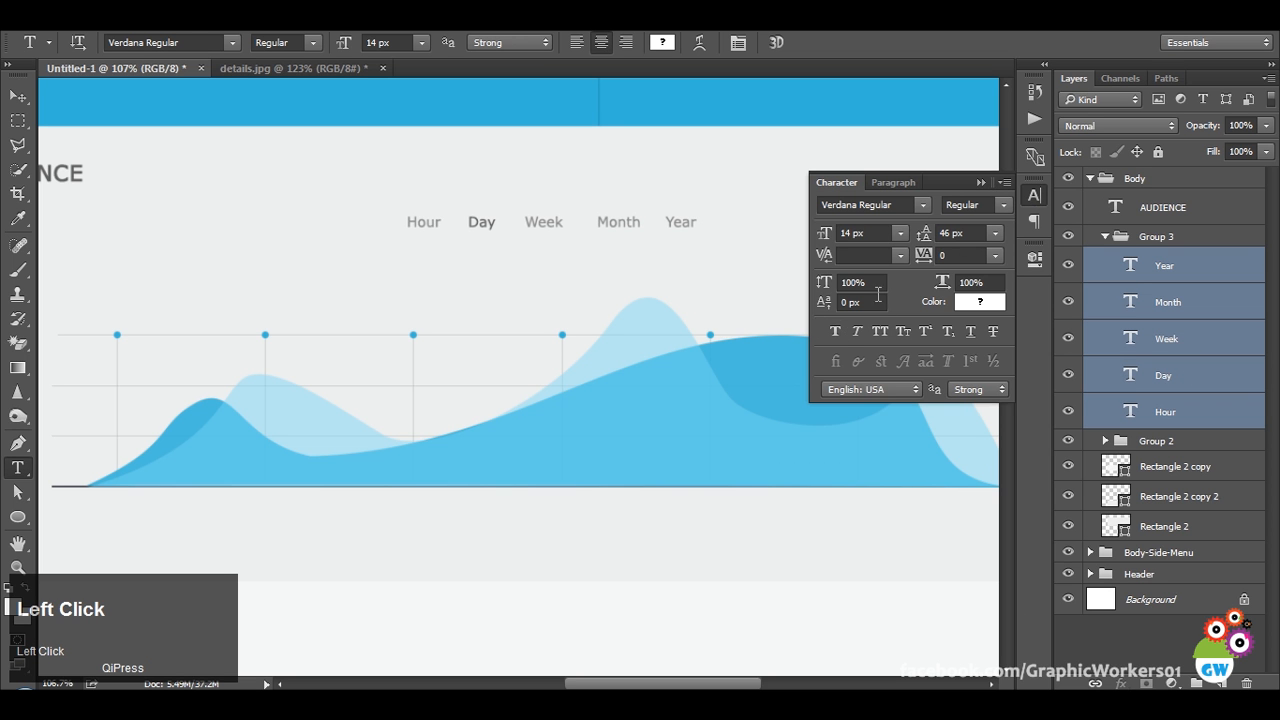
pyautogui.click(979, 182)
pyautogui.scroll(-5, 790, 290)
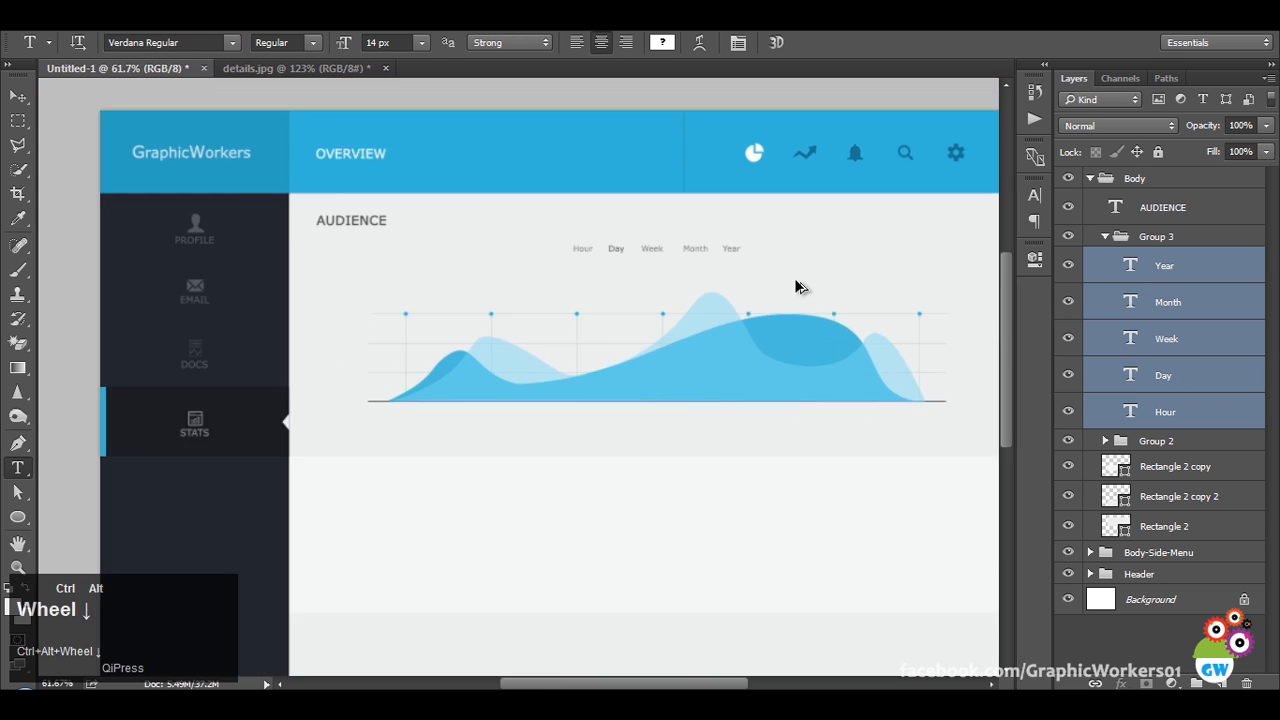
pyautogui.scroll(4, 577, 255)
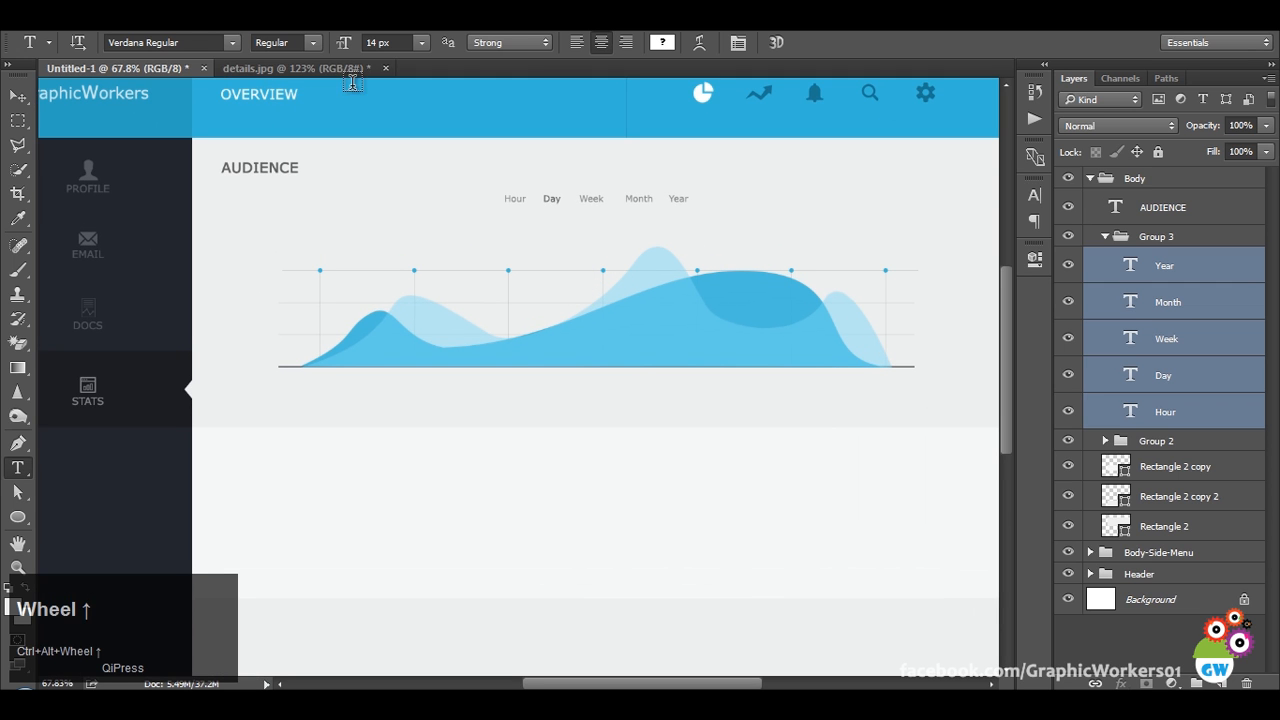
# Draw a thin rectangle of about 32 by 2 px directly under the Day label, following details.jpg.
pyautogui.click(305, 71)
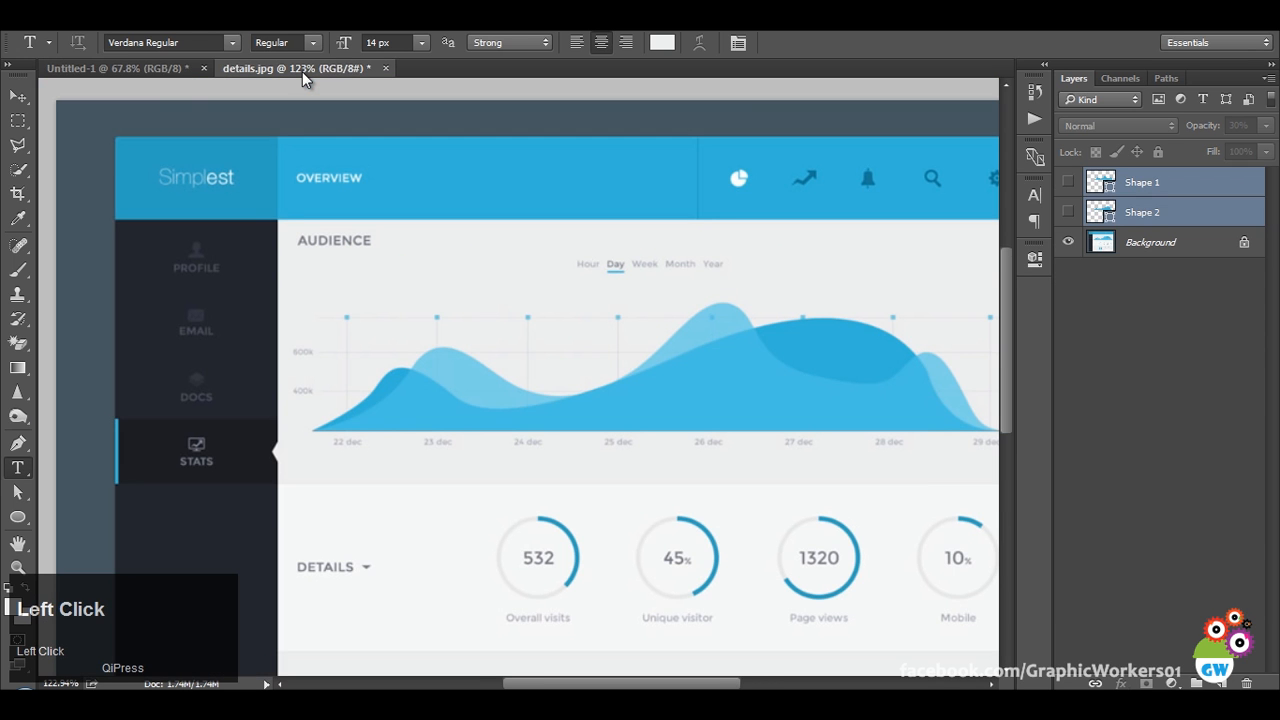
pyautogui.click(164, 70)
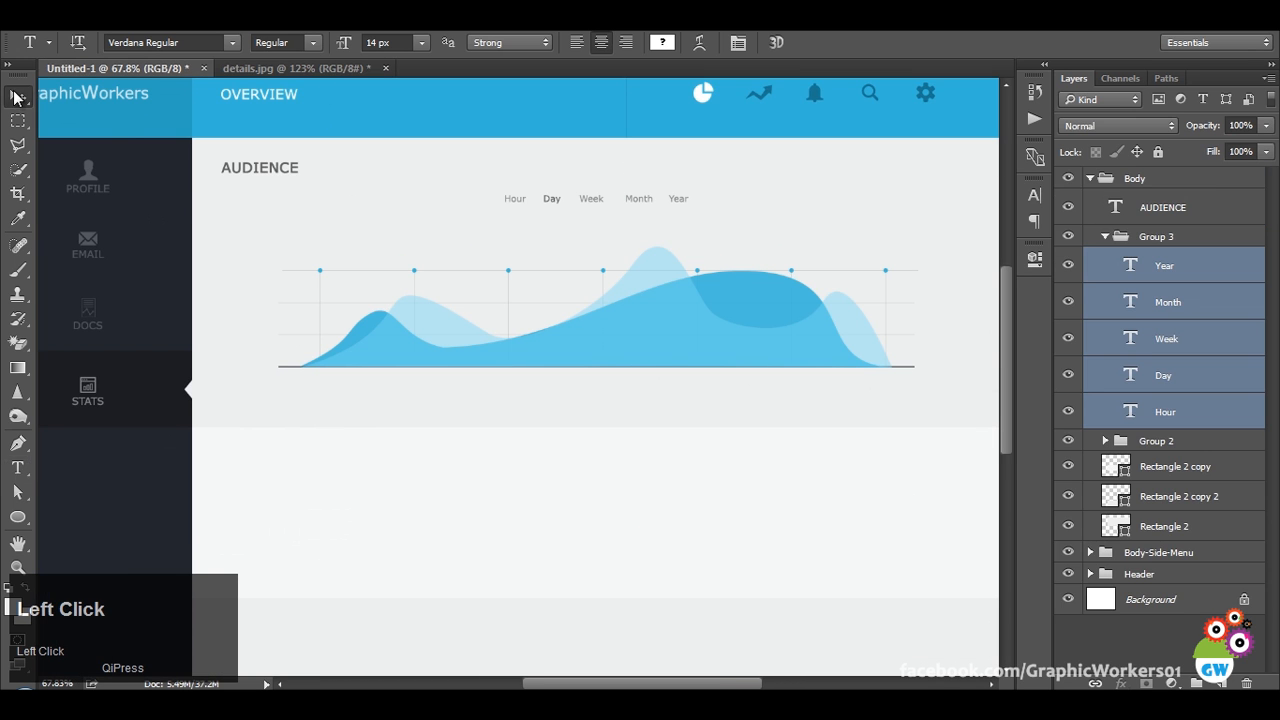
pyautogui.click(16, 97)
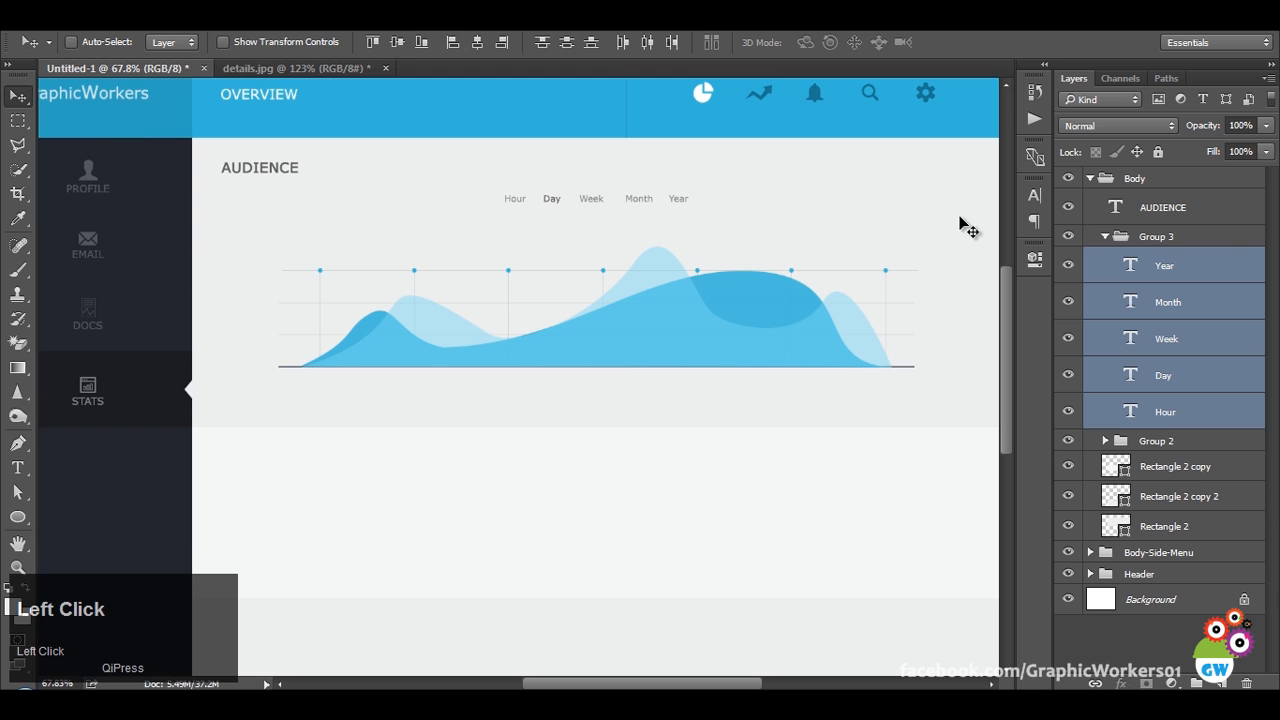
pyautogui.click(1190, 238)
pyautogui.click(1104, 238)
pyautogui.click(1104, 238)
pyautogui.click(1163, 268)
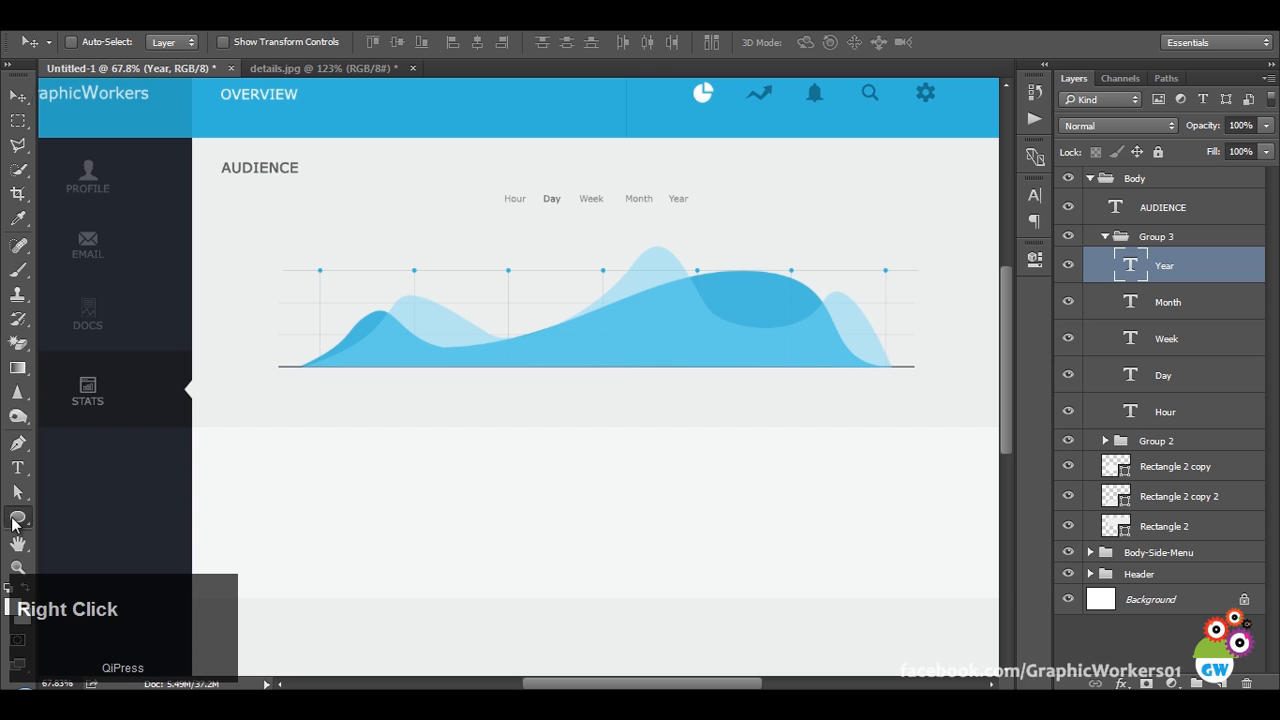
pyautogui.rightClick(17, 518)
pyautogui.click(90, 517)
pyautogui.scroll(4, 545, 205)
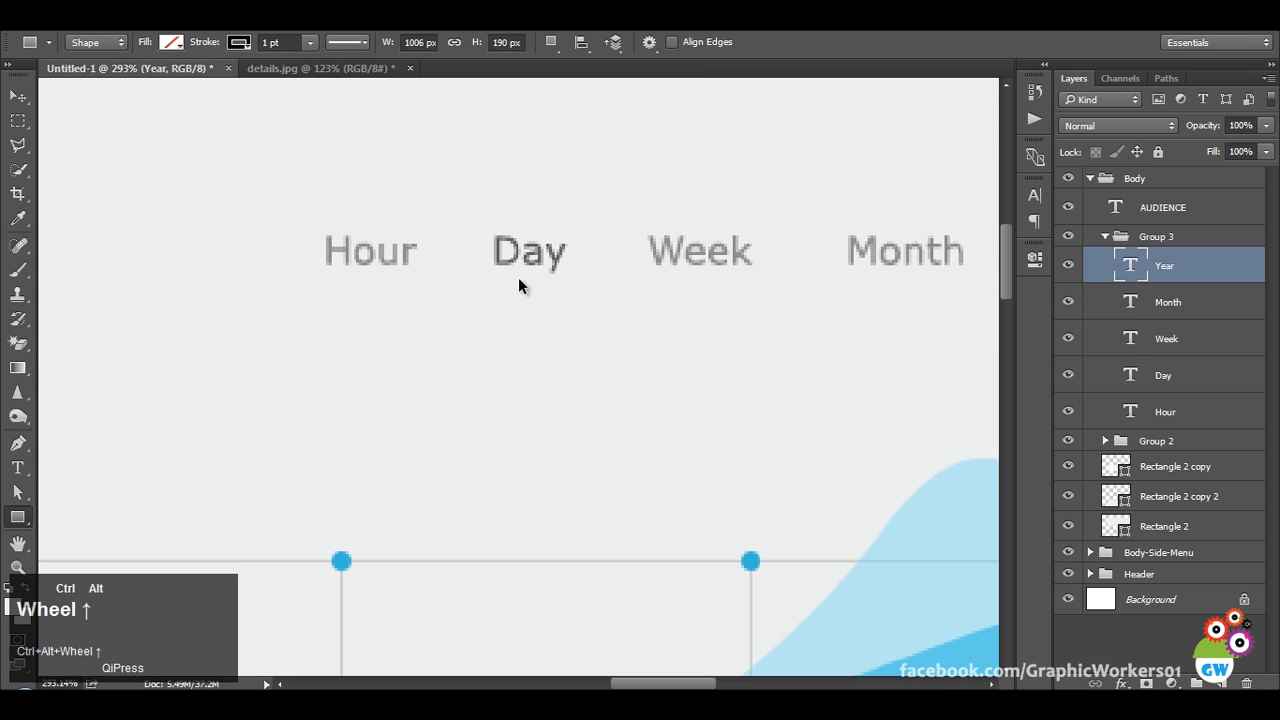
pyautogui.moveTo(484, 277); pyautogui.dragTo(570, 277)
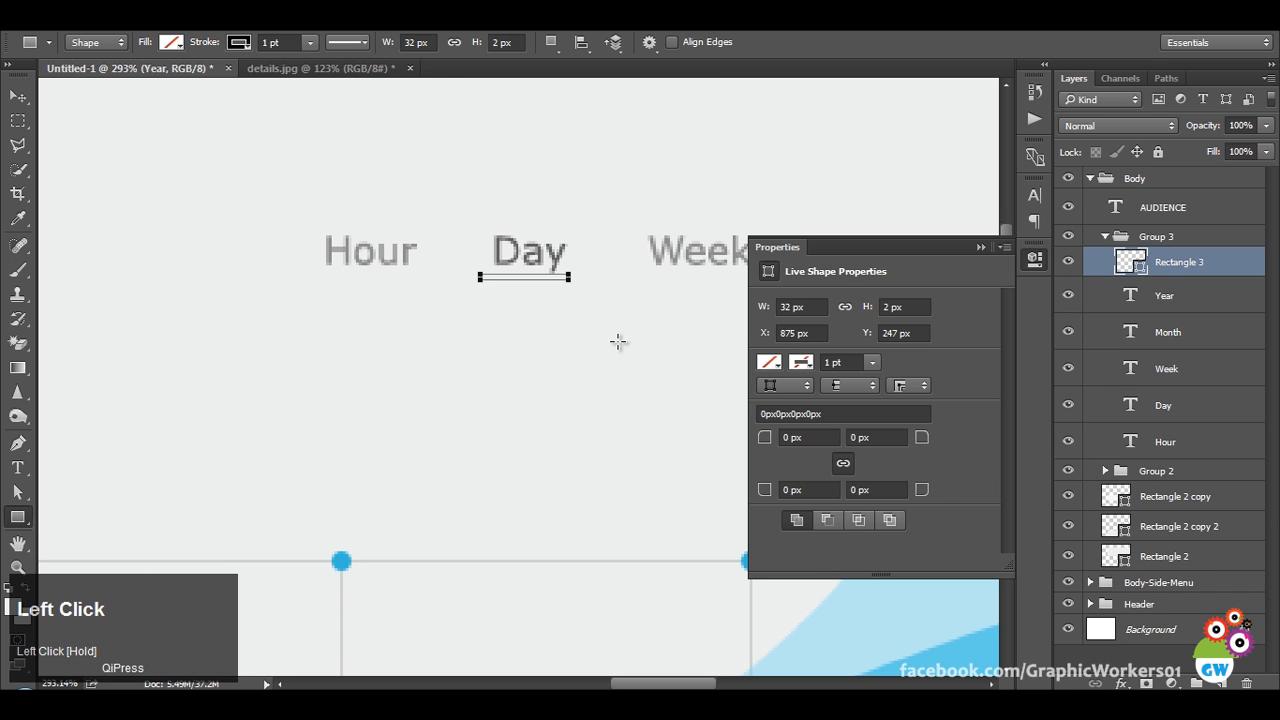
# Remove the Day underline's stroke and fill it with the recently used light blue.
pyautogui.click(801, 364)
pyautogui.click(782, 399)
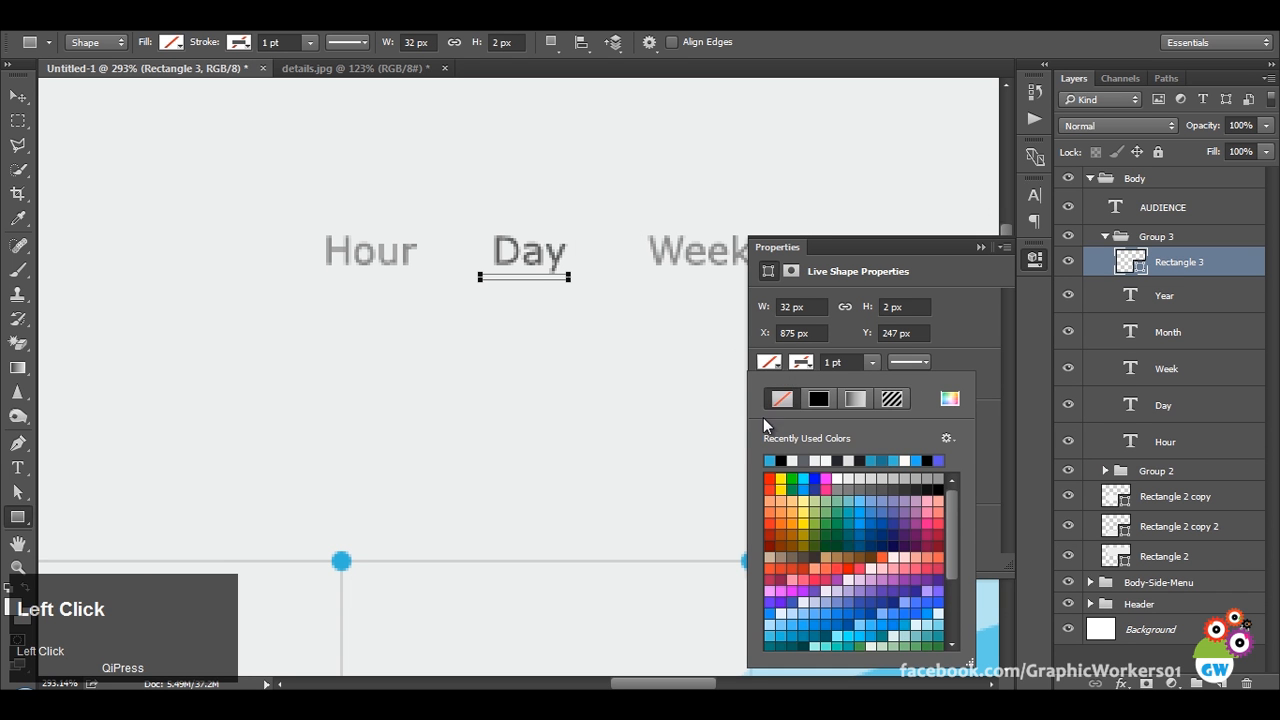
pyautogui.click(773, 460)
pyautogui.click(962, 315)
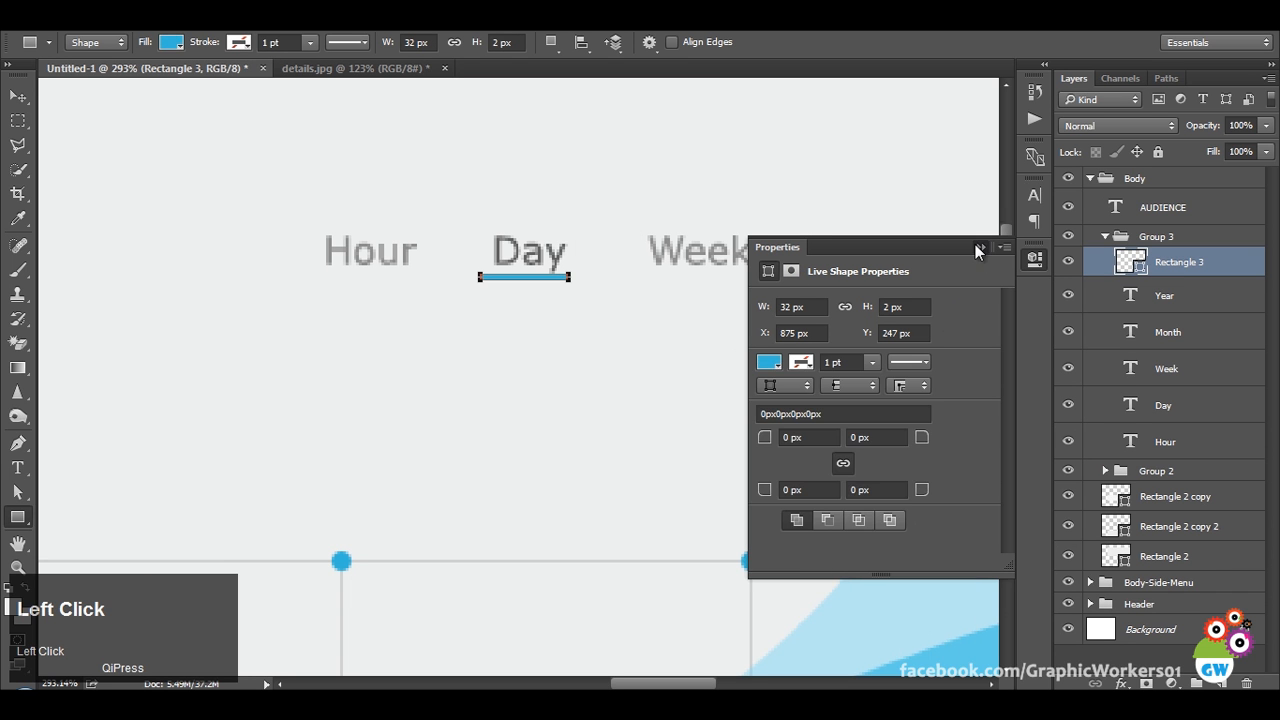
pyautogui.click(981, 247)
# Nudge the blue underline slightly right and down so that it sits centred beneath the Day label.
pyautogui.click(18, 97)
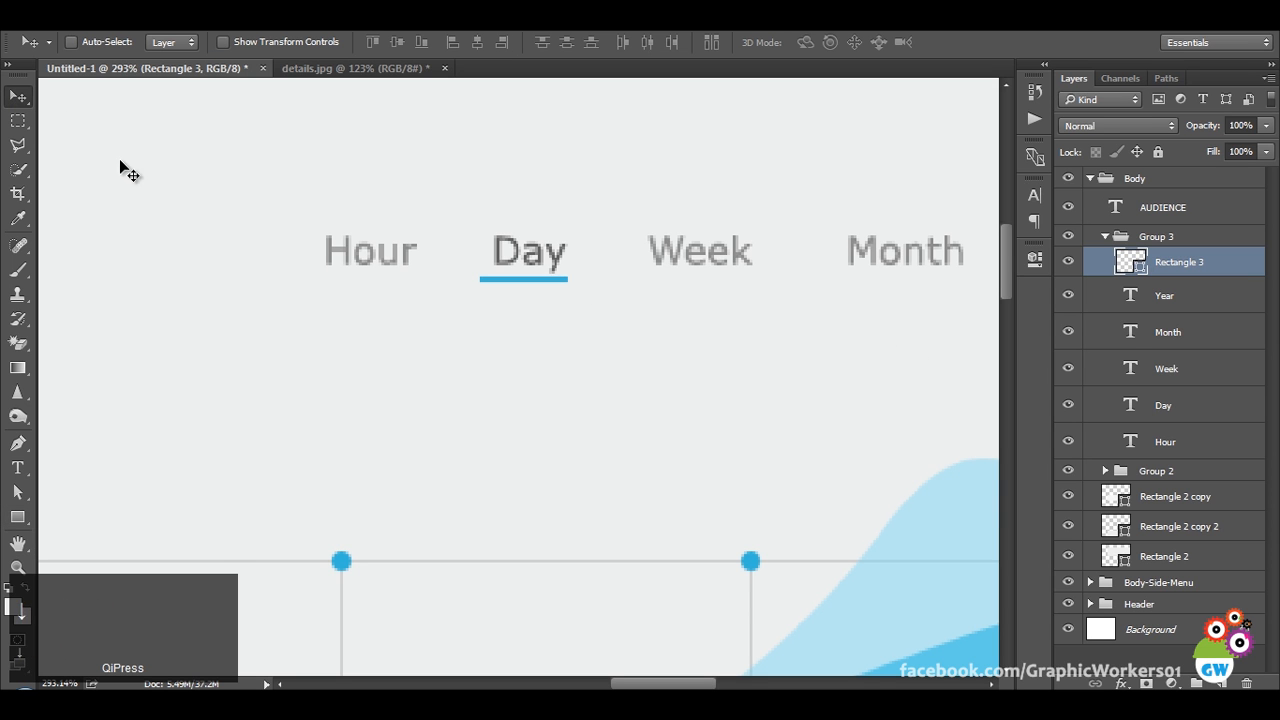
pyautogui.press('Up')
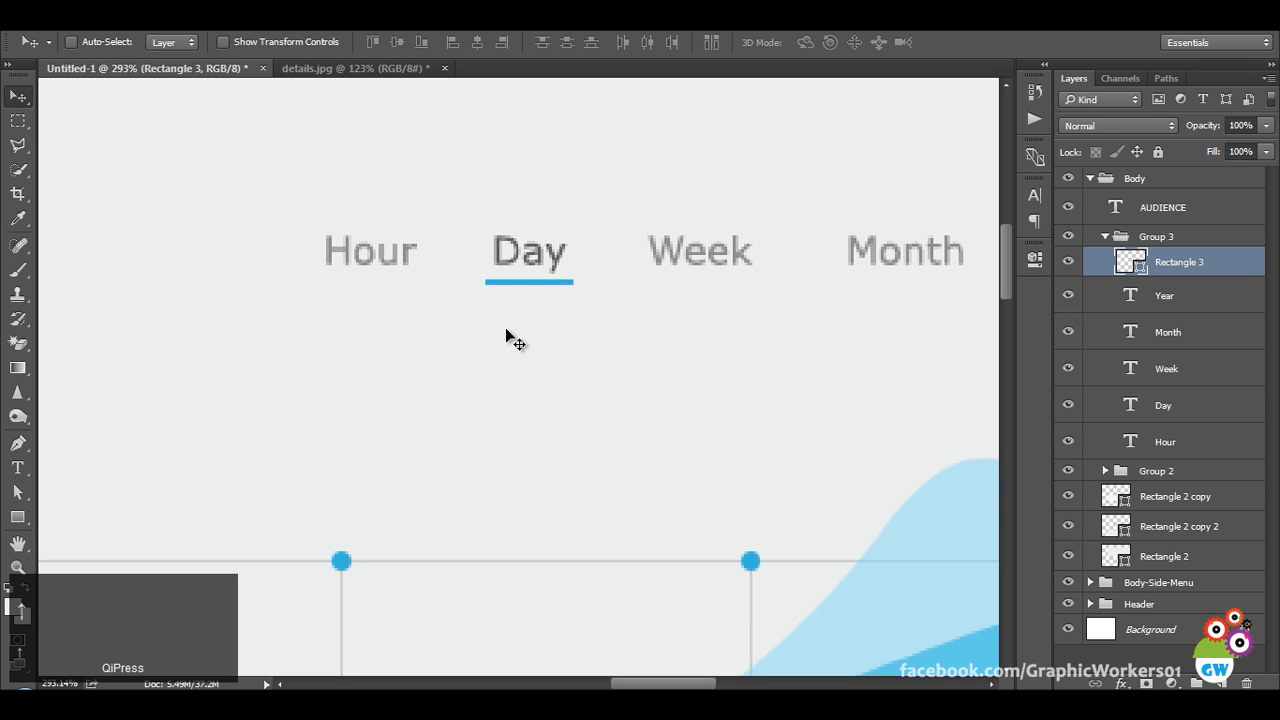
pyautogui.scroll(-5, 588, 357)
pyautogui.scroll(2, 606, 349)
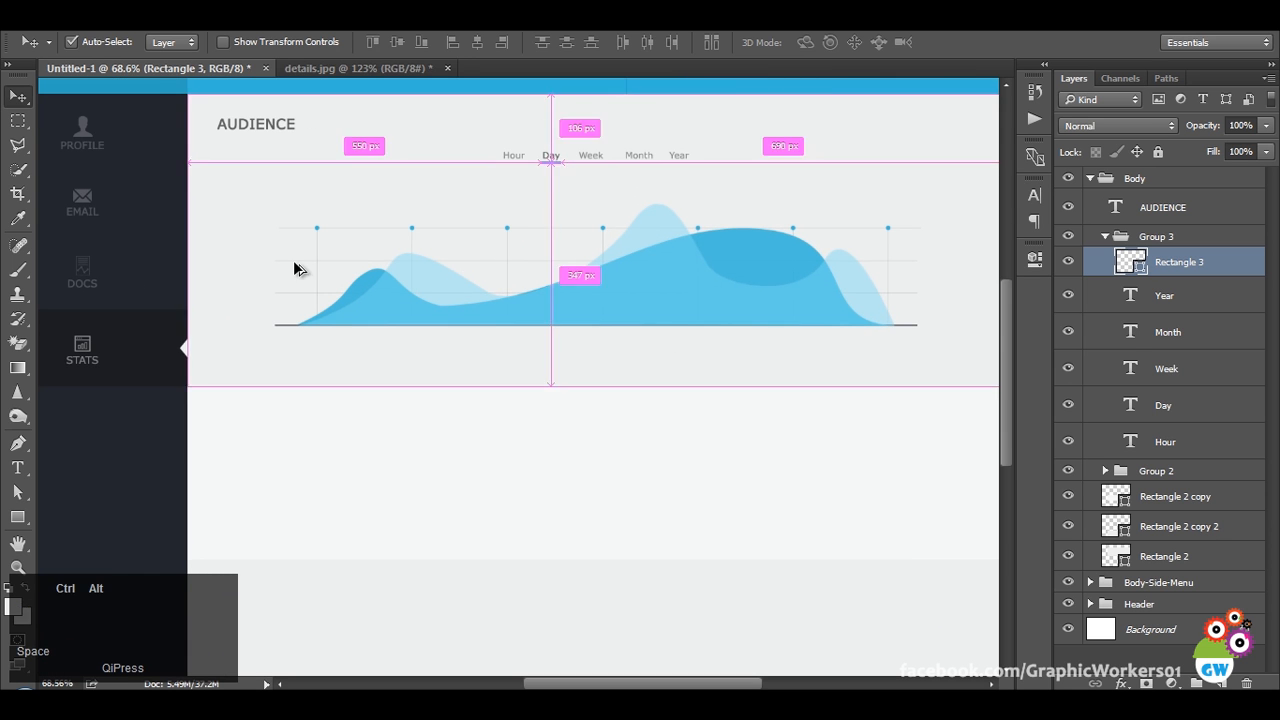
# Add the axis label "600K" beside the left end of the chart's second grid line, following details.jpg.
pyautogui.scroll(5, 294, 262)
pyautogui.moveTo(254, 261); pyautogui.dragTo(475, 327)
pyautogui.click(388, 69)
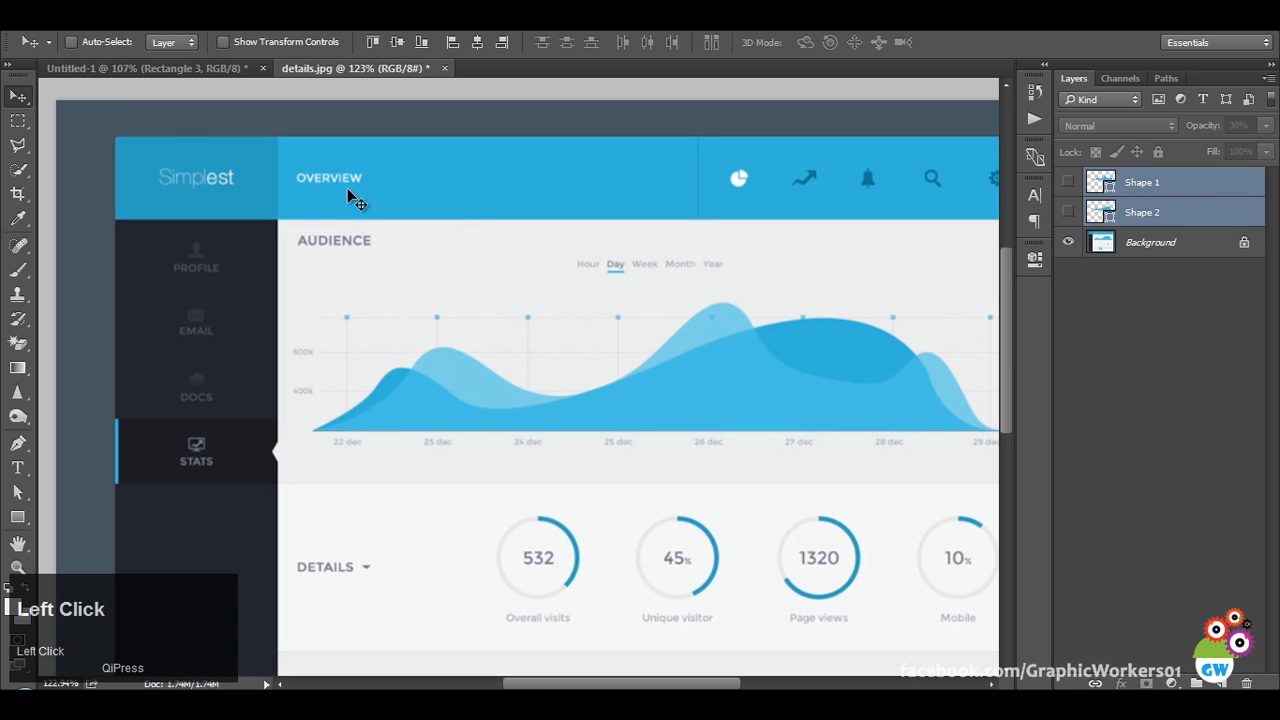
pyautogui.click(144, 67)
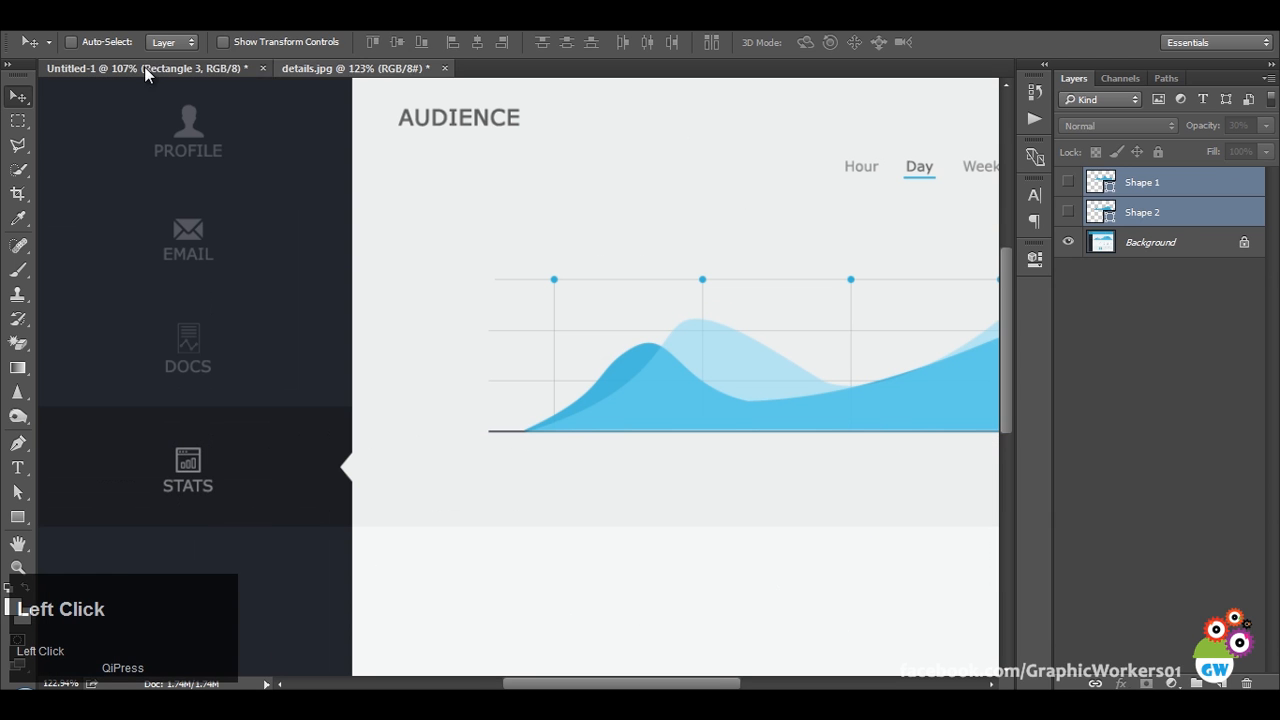
pyautogui.click(18, 472)
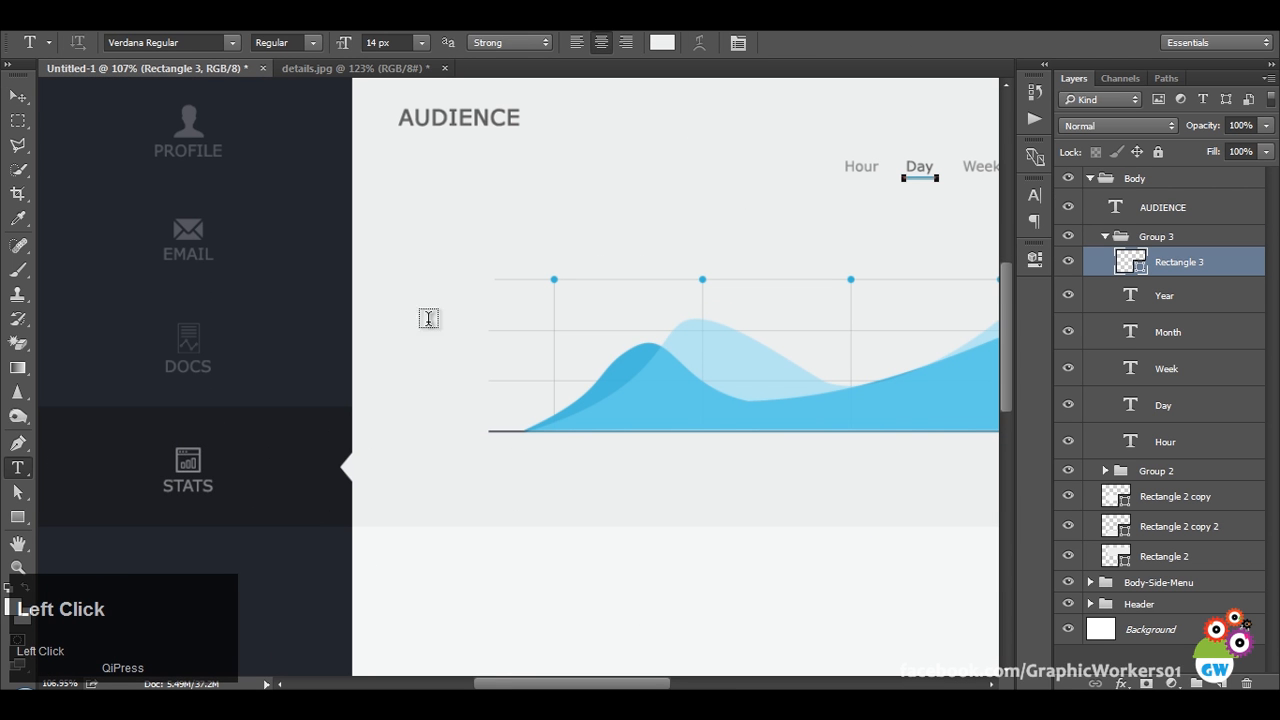
pyautogui.click(464, 327)
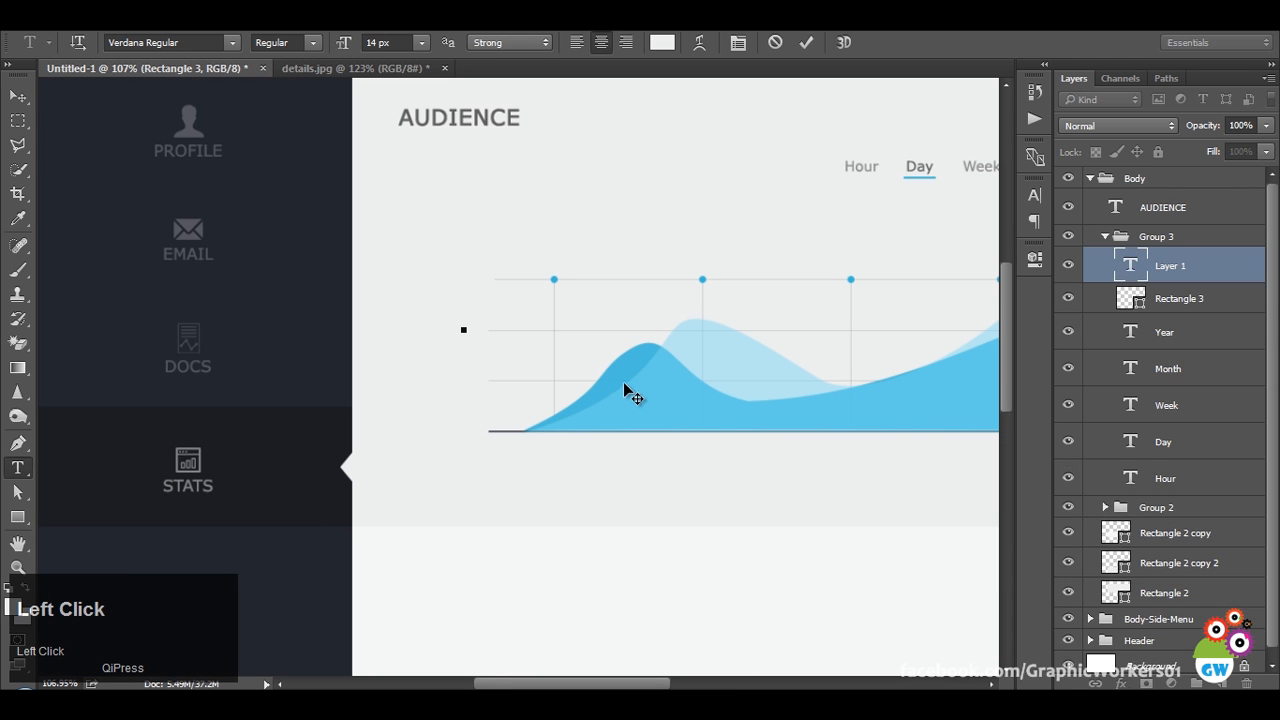
pyautogui.write('600')
pyautogui.hotkey('ctrl', 'a')
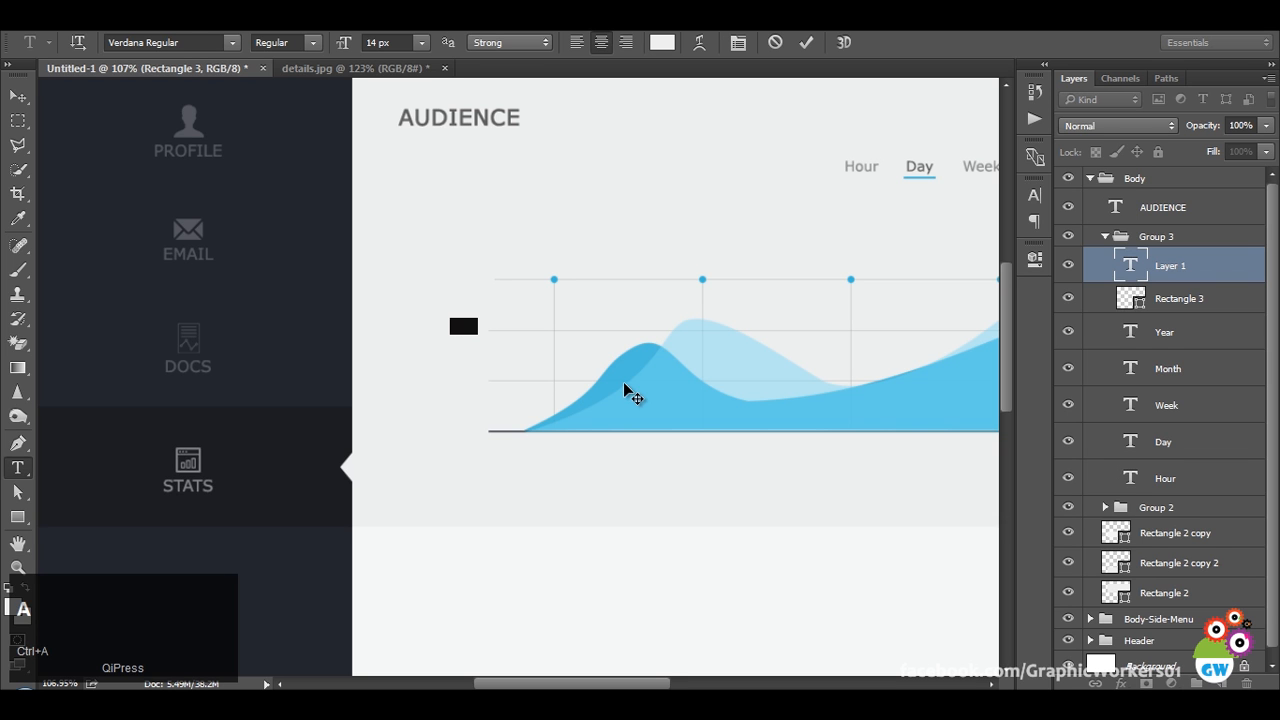
pyautogui.press('Tab')
pyautogui.write('K')
pyautogui.hotkey('ctrl', 'a')
pyautogui.click(19, 88)
# Copy the hex text colour of the Year label without changing it.
pyautogui.click(1172, 337)
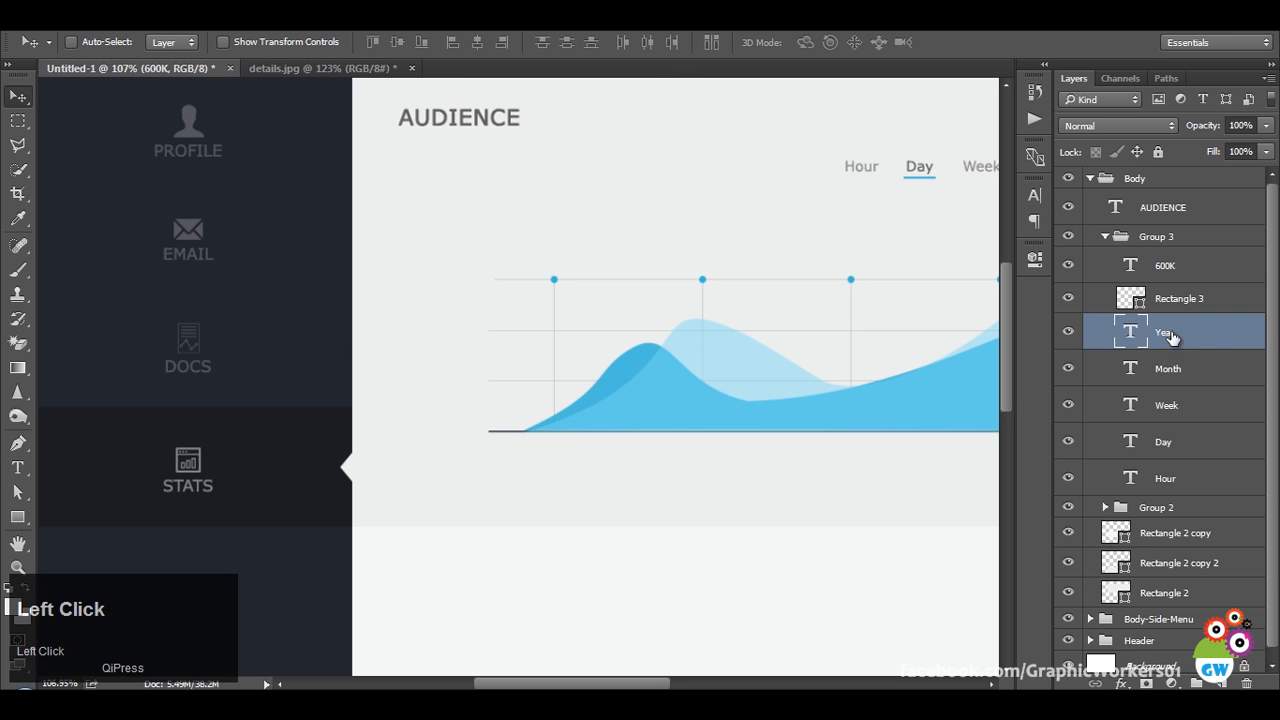
pyautogui.press('t')
pyautogui.click(660, 43)
pyautogui.hotkey('ctrl', 'c')
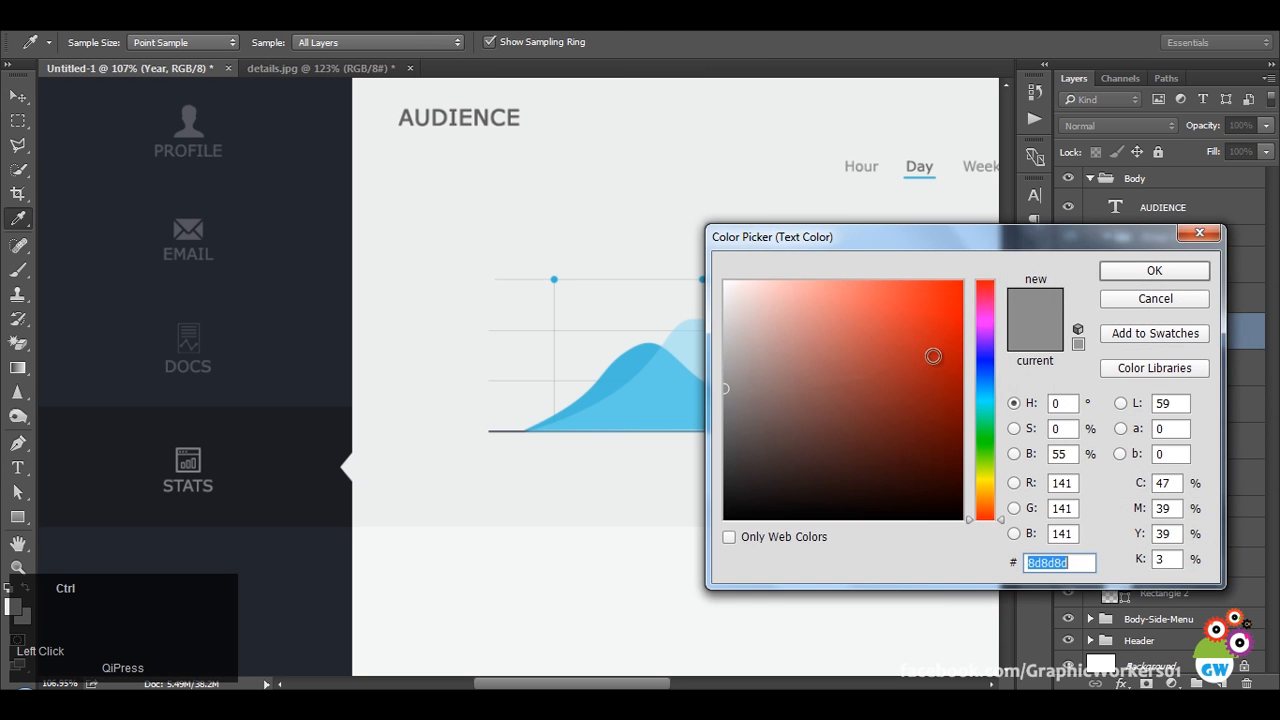
pyautogui.click(1160, 300)
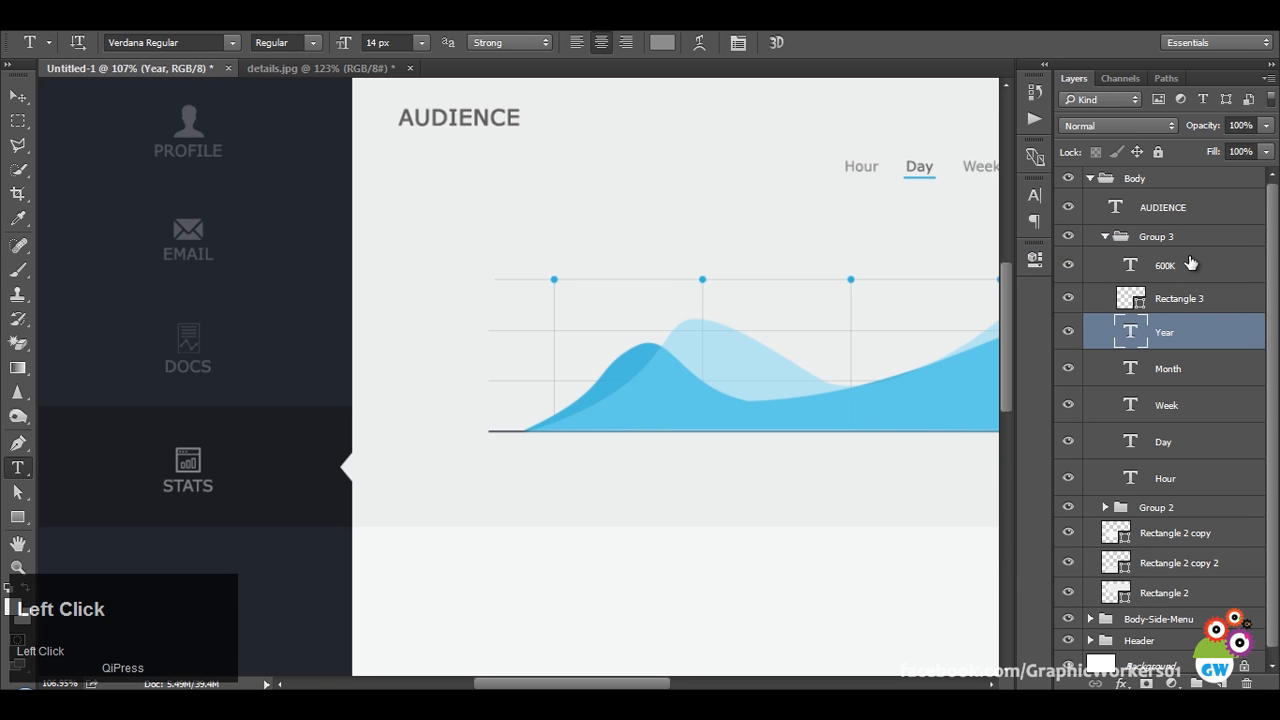
# Apply the copied grey #8d8d8d as the text colour of the 600K axis label.
pyautogui.click(1165, 265)
pyautogui.click(660, 43)
pyautogui.hotkey('ctrl', 'v')
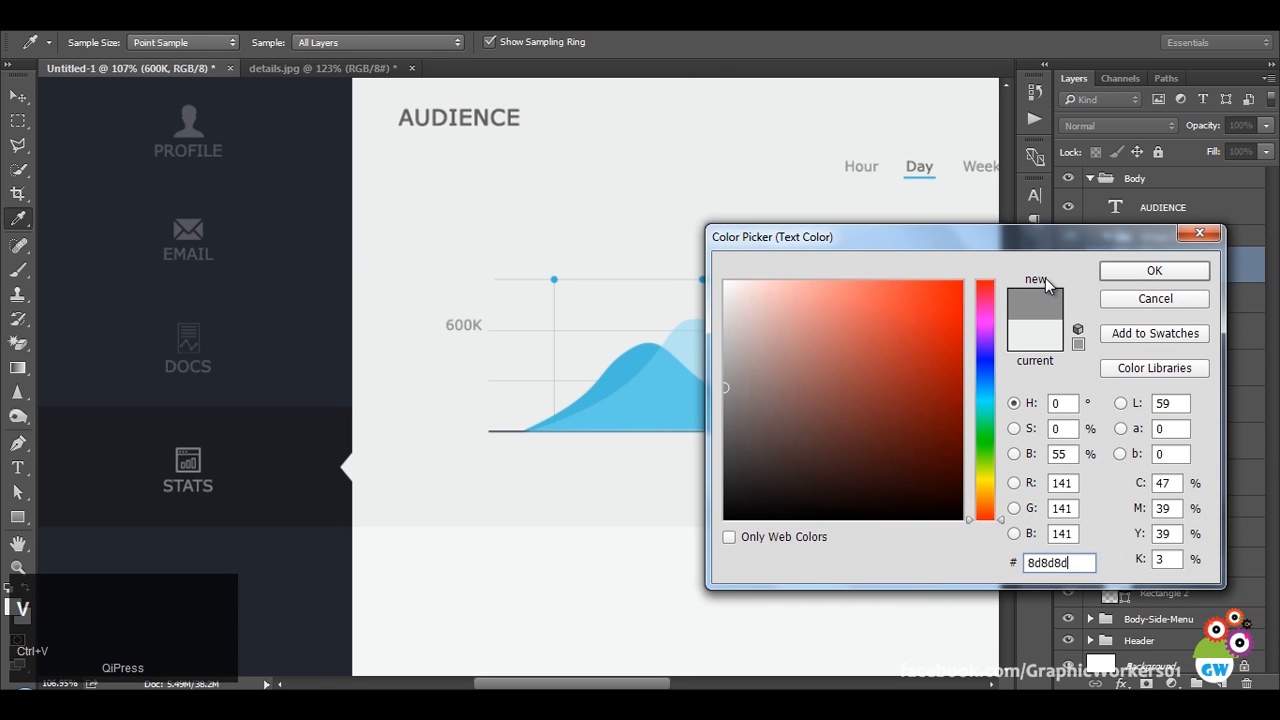
pyautogui.click(1128, 268)
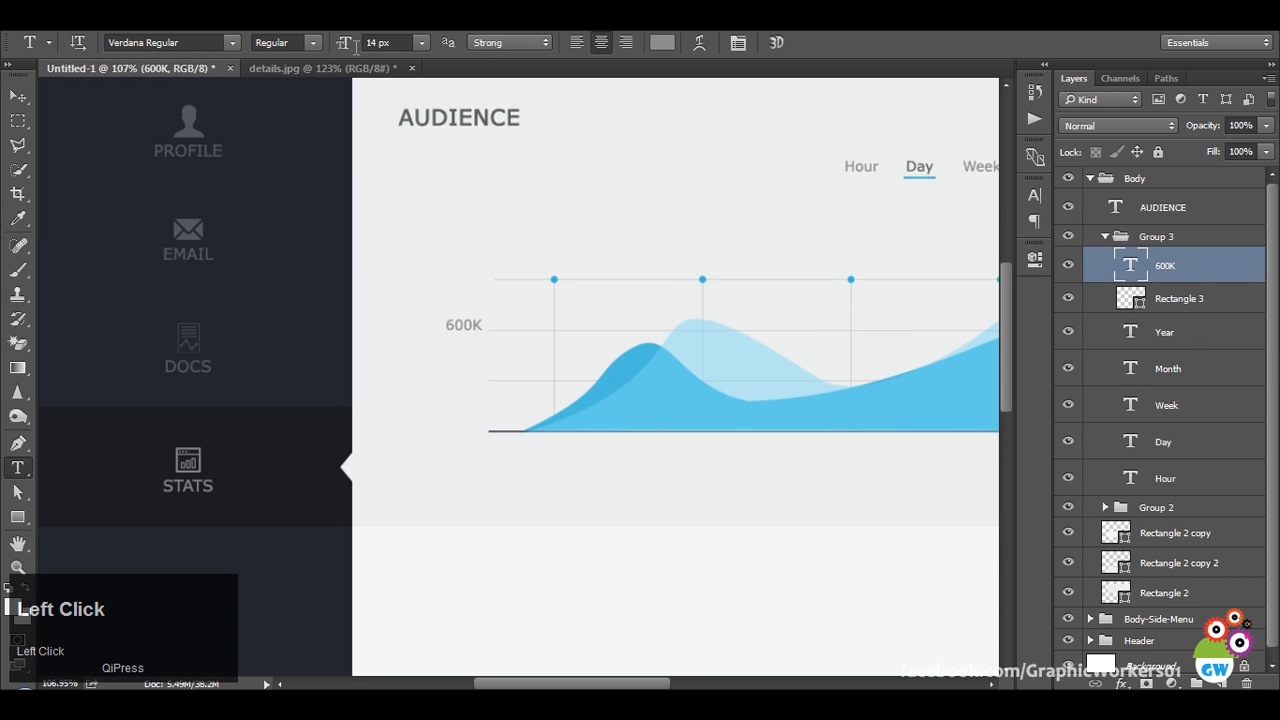
# Compare the 600K label with details.jpg and set its font size to 12 px.
pyautogui.click(14, 98)
pyautogui.click(323, 68)
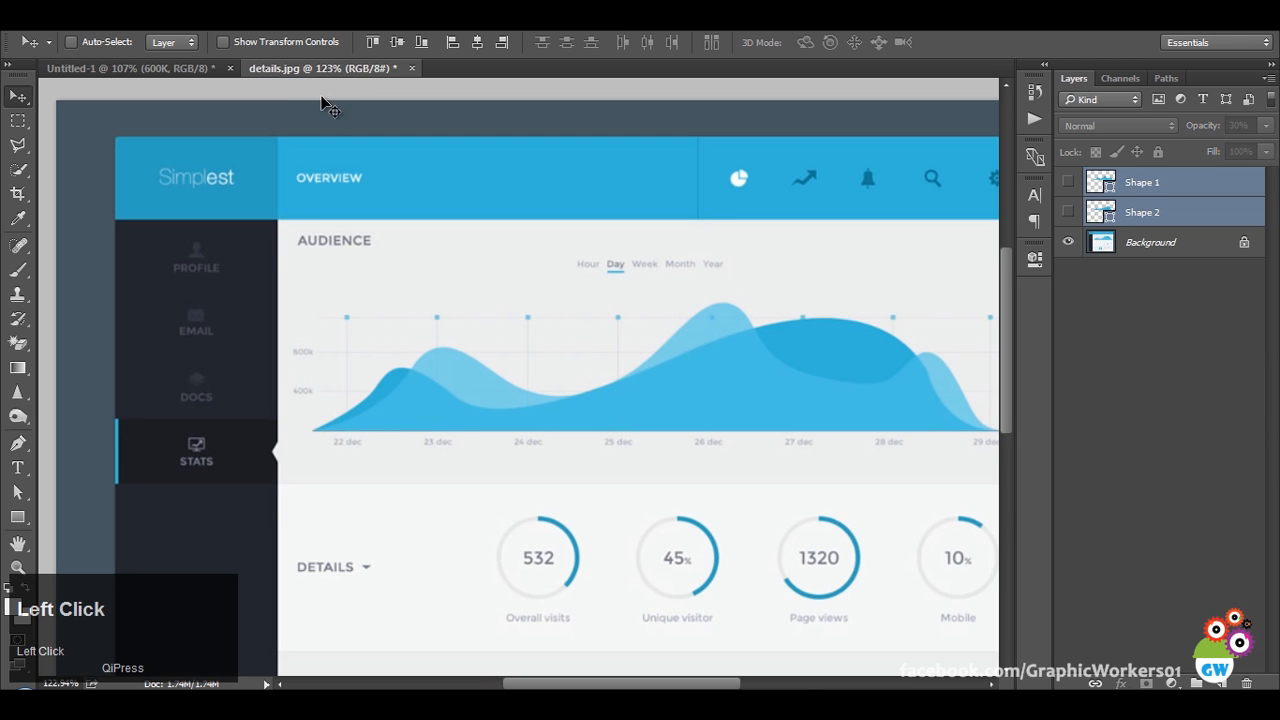
pyautogui.click(136, 68)
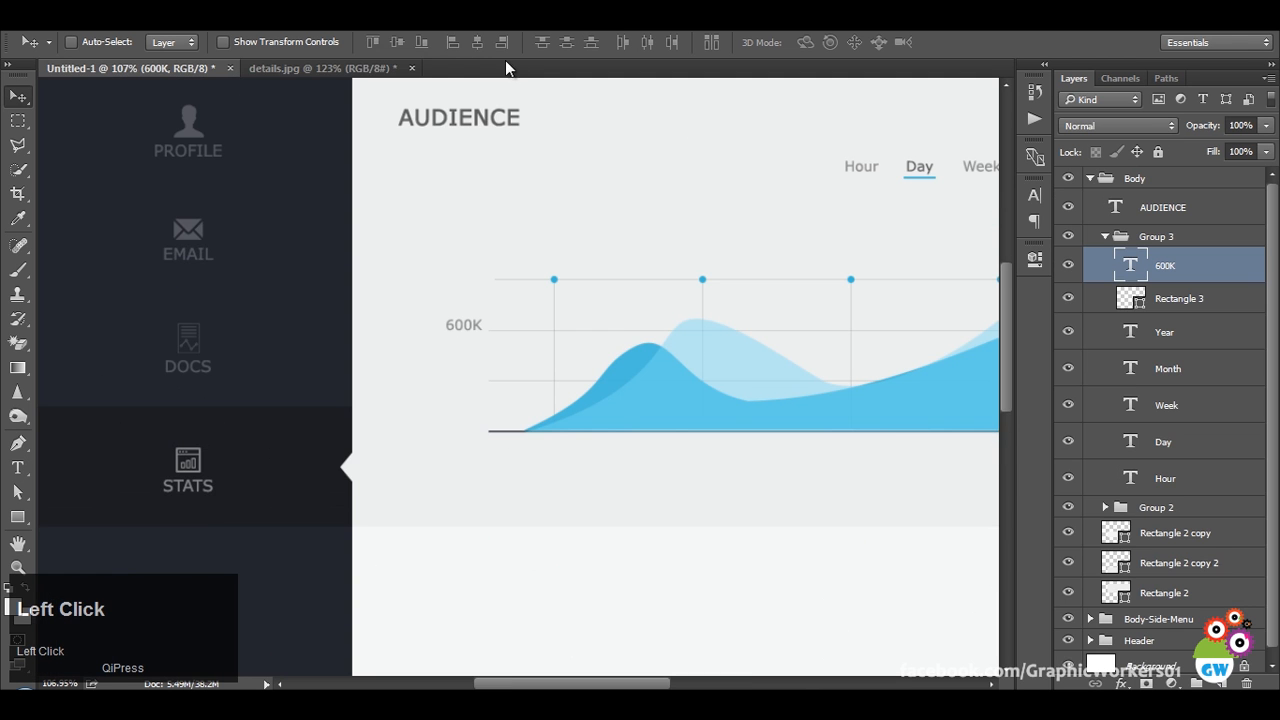
pyautogui.scroll(-2, 737, 300)
pyautogui.moveTo(720, 330); pyautogui.dragTo(488, 391)
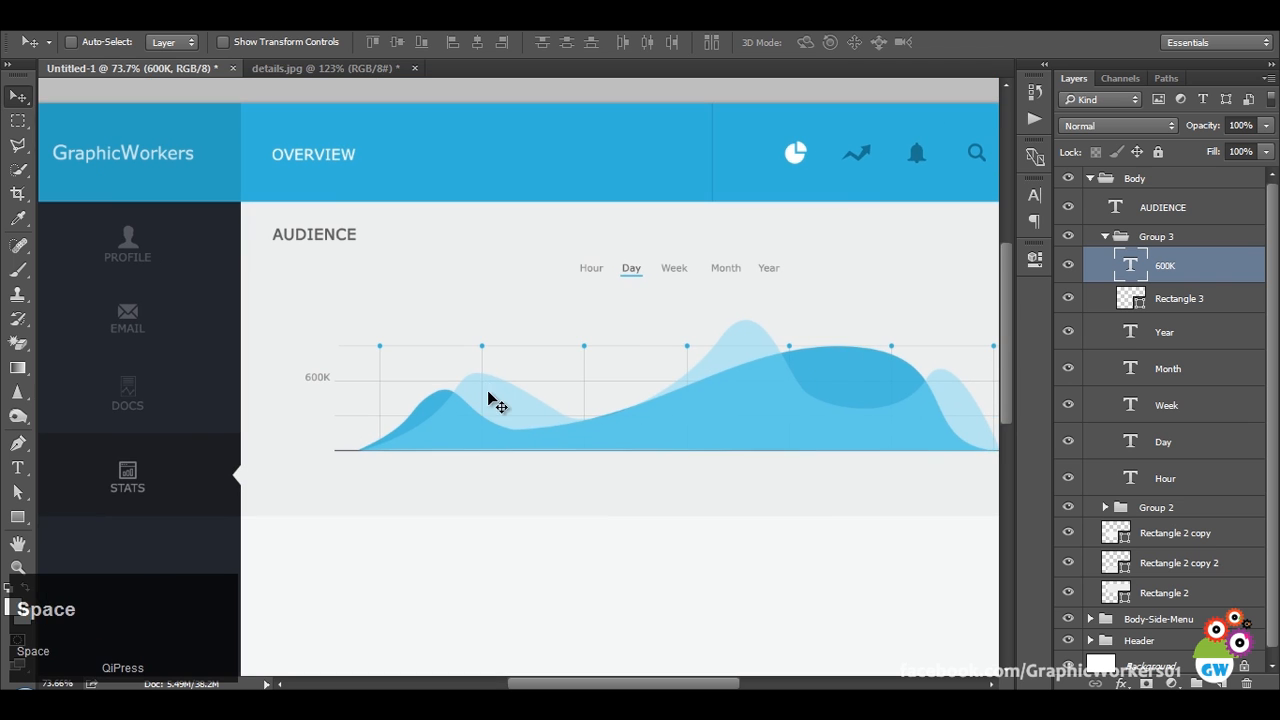
pyautogui.press('t')
pyautogui.click(385, 42)
pyautogui.scroll(-2, 385, 42)
pyautogui.press('Return')
# Shift the 600K label away from the chart, duplicate it beside the grid line below, and change the copy's text to "400K".
pyautogui.click(17, 95)
pyautogui.moveTo(430, 398); pyautogui.dragTo(520, 427)
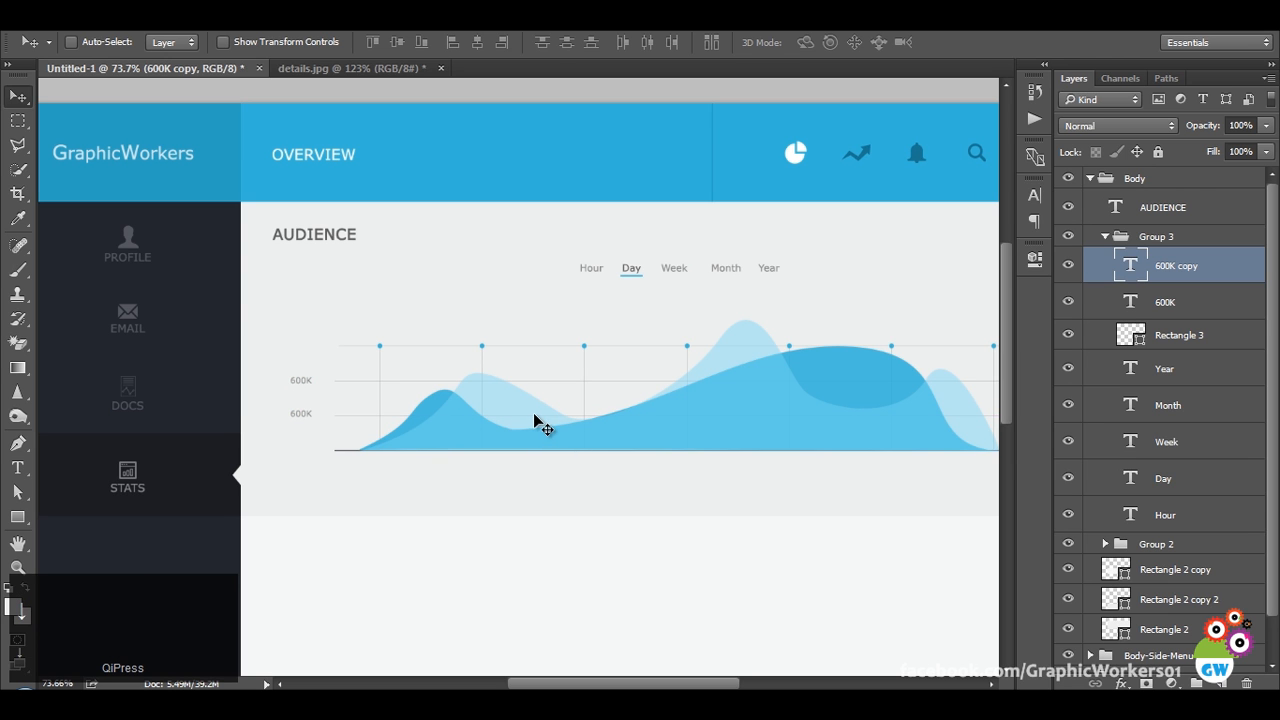
pyautogui.press('t')
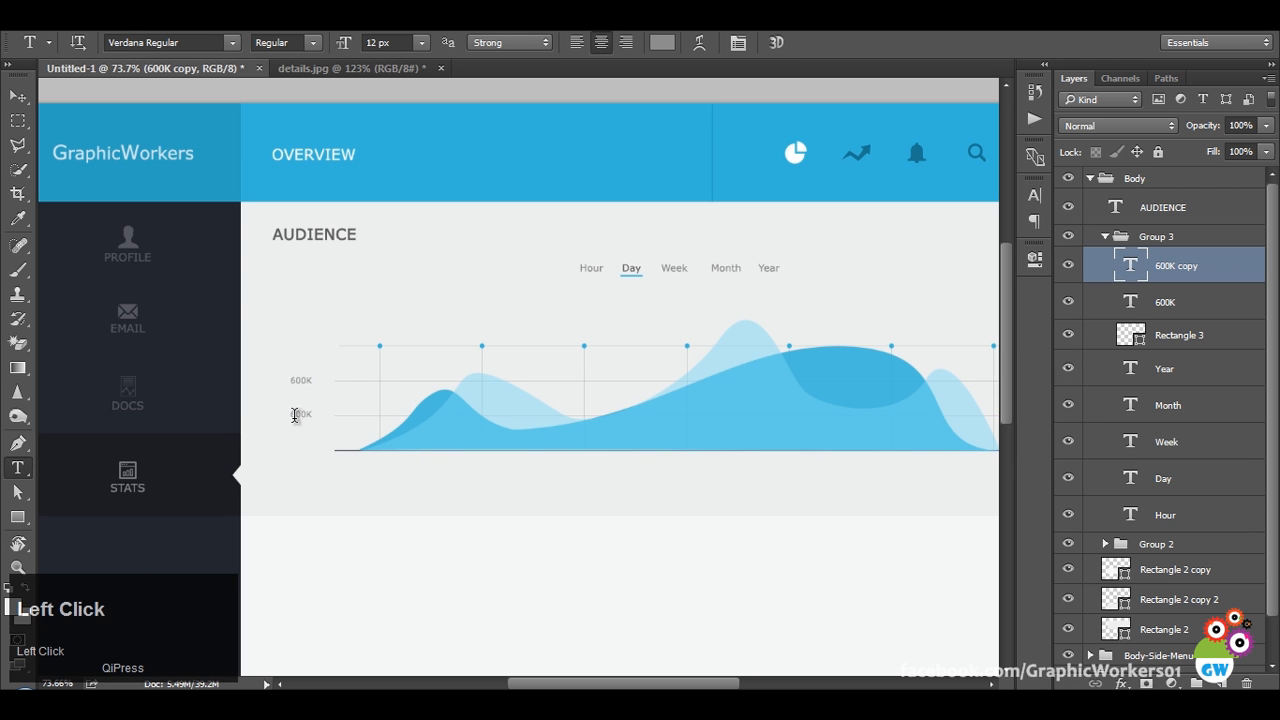
pyautogui.click(291, 418)
pyautogui.press('BackSpace')
pyautogui.write('4')
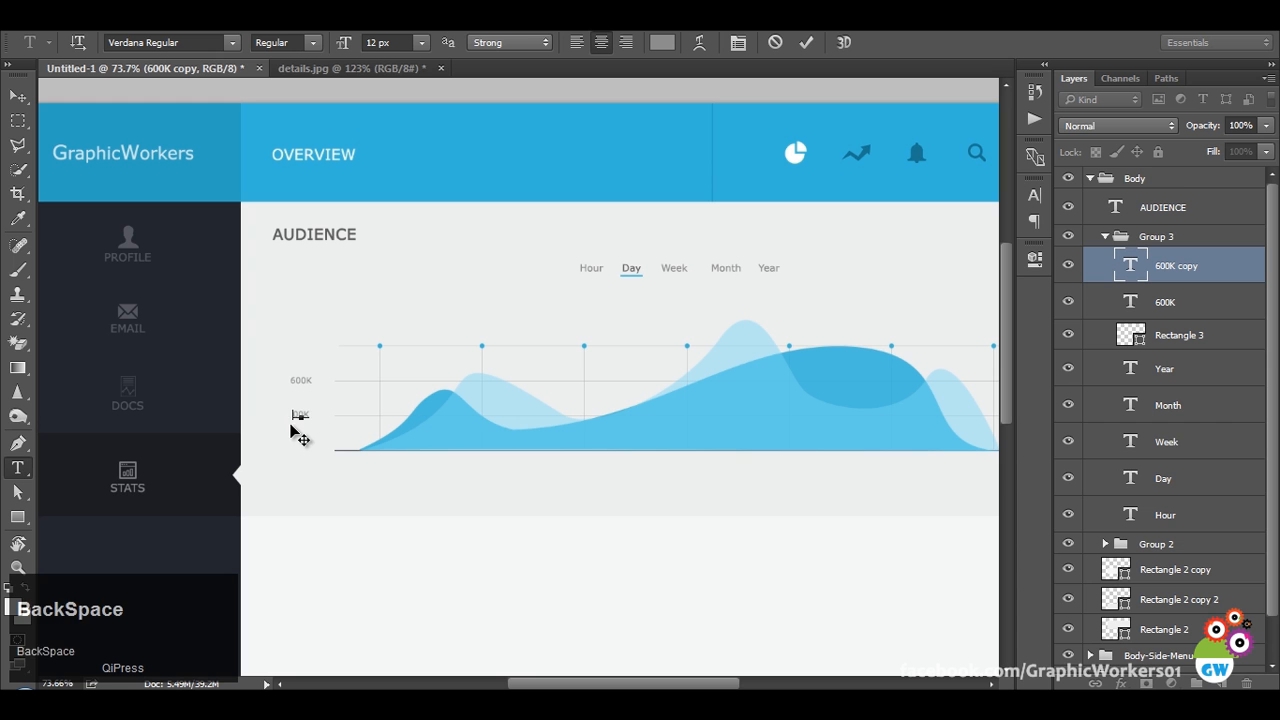
pyautogui.click(18, 96)
# Following details.jpg, duplicate the 600K label and place the copy below the chart's baseline, centred under the first vertical grid line.
pyautogui.click(311, 68)
pyautogui.press('space')
pyautogui.moveTo(549, 374); pyautogui.dragTo(472, 377)
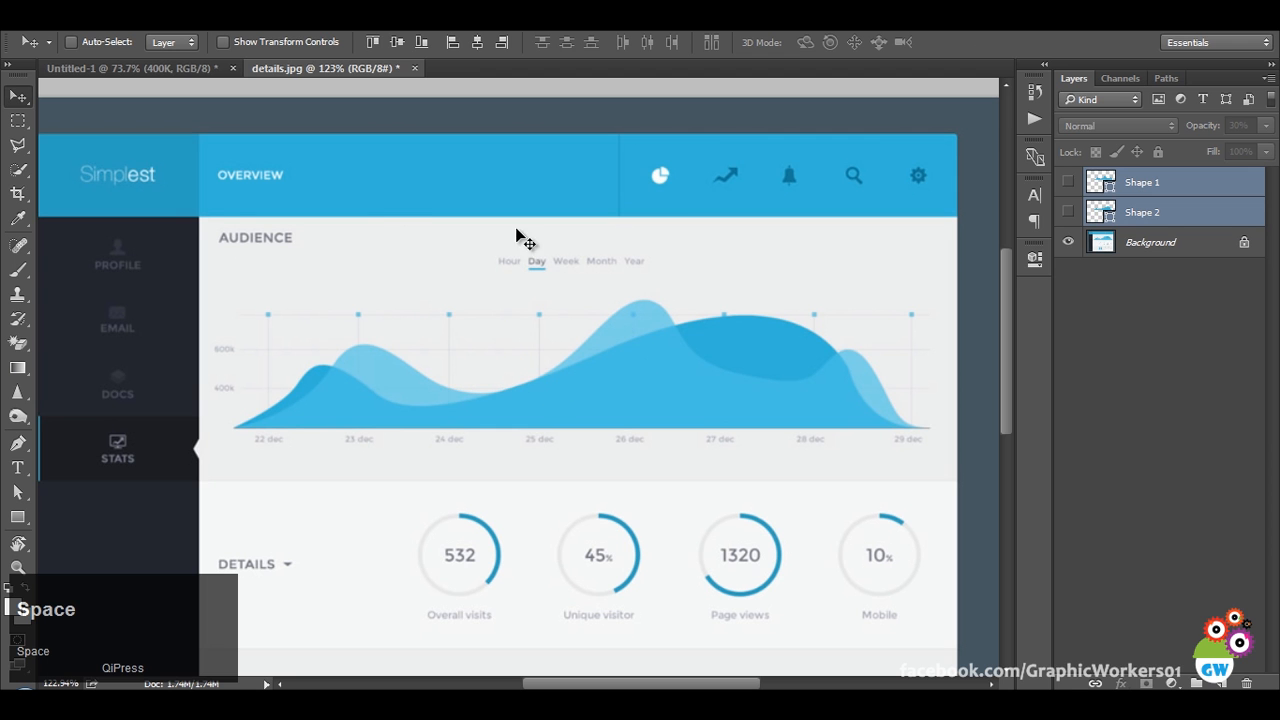
pyautogui.click(178, 69)
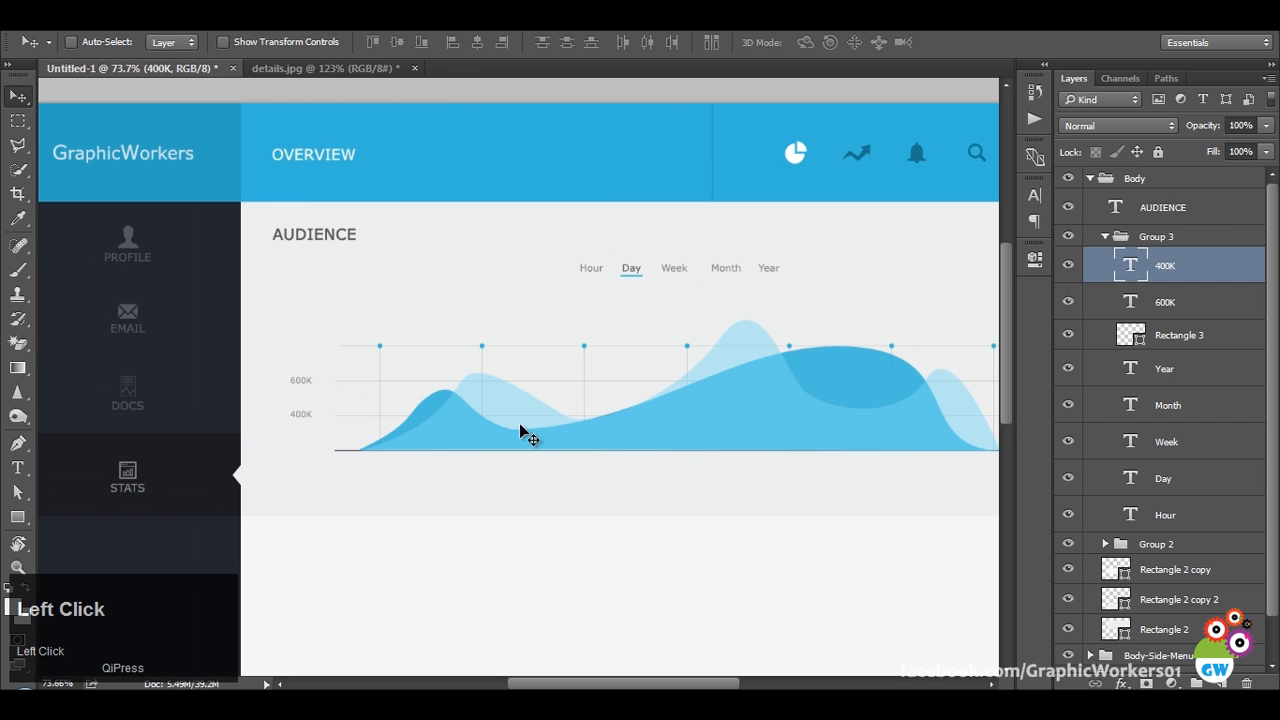
pyautogui.press('space')
pyautogui.moveTo(917, 394); pyautogui.dragTo(843, 360)
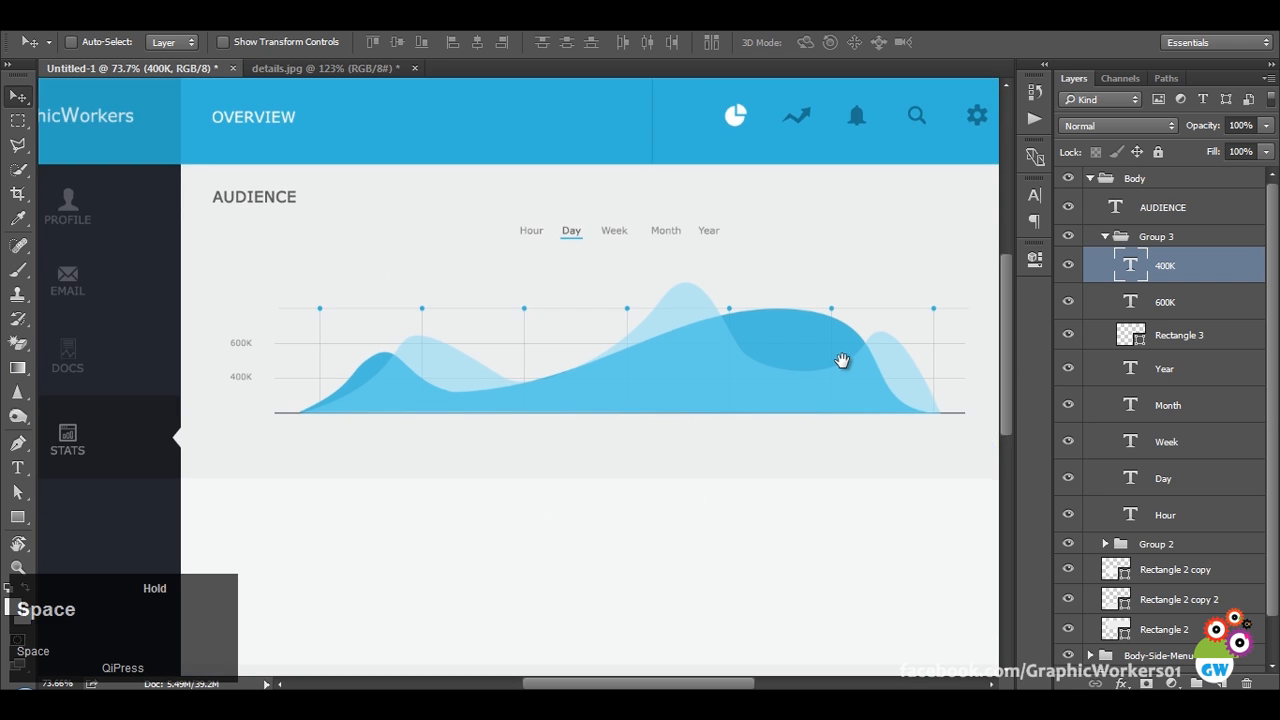
pyautogui.click(1179, 305)
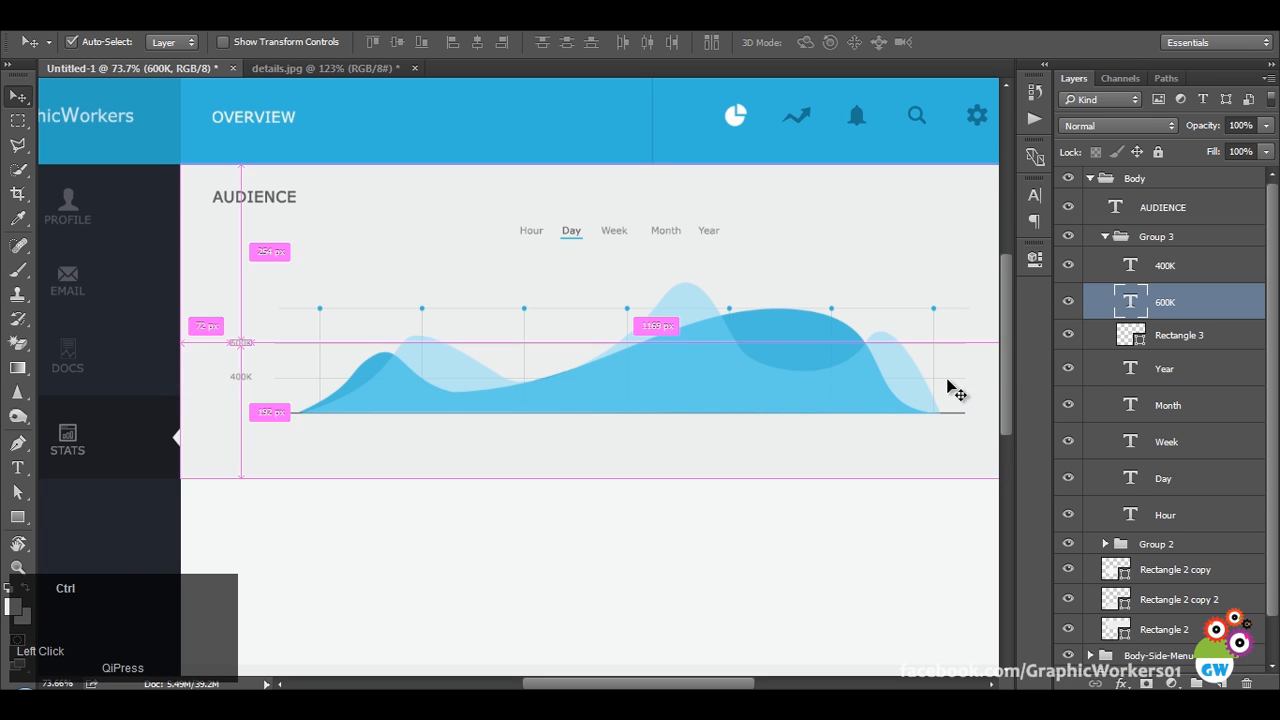
pyautogui.hotkey('ctrl', 'j')
pyautogui.moveTo(364, 360); pyautogui.dragTo(437, 453)
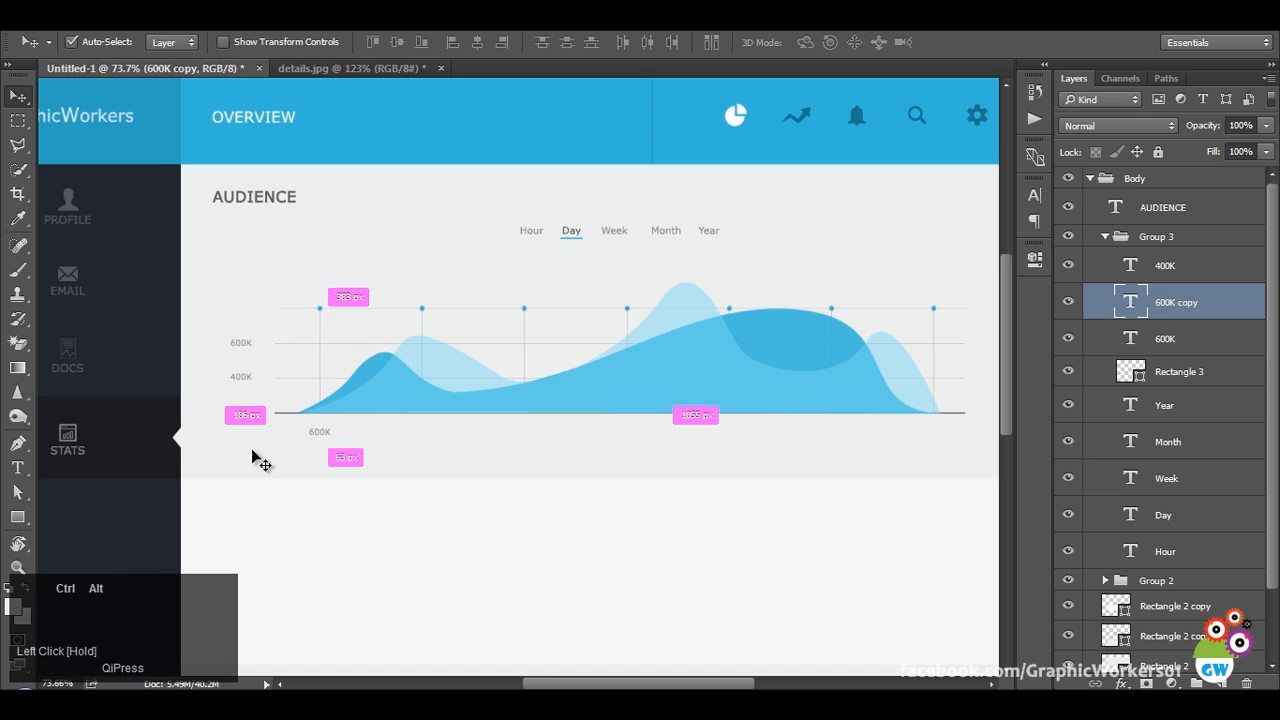
# Replace the text of the label copy beneath the first vertical grid line with "2nd Dec".
pyautogui.scroll(2, 260, 455)
pyautogui.scroll(2, 357, 462)
pyautogui.doubleClick(365, 422)
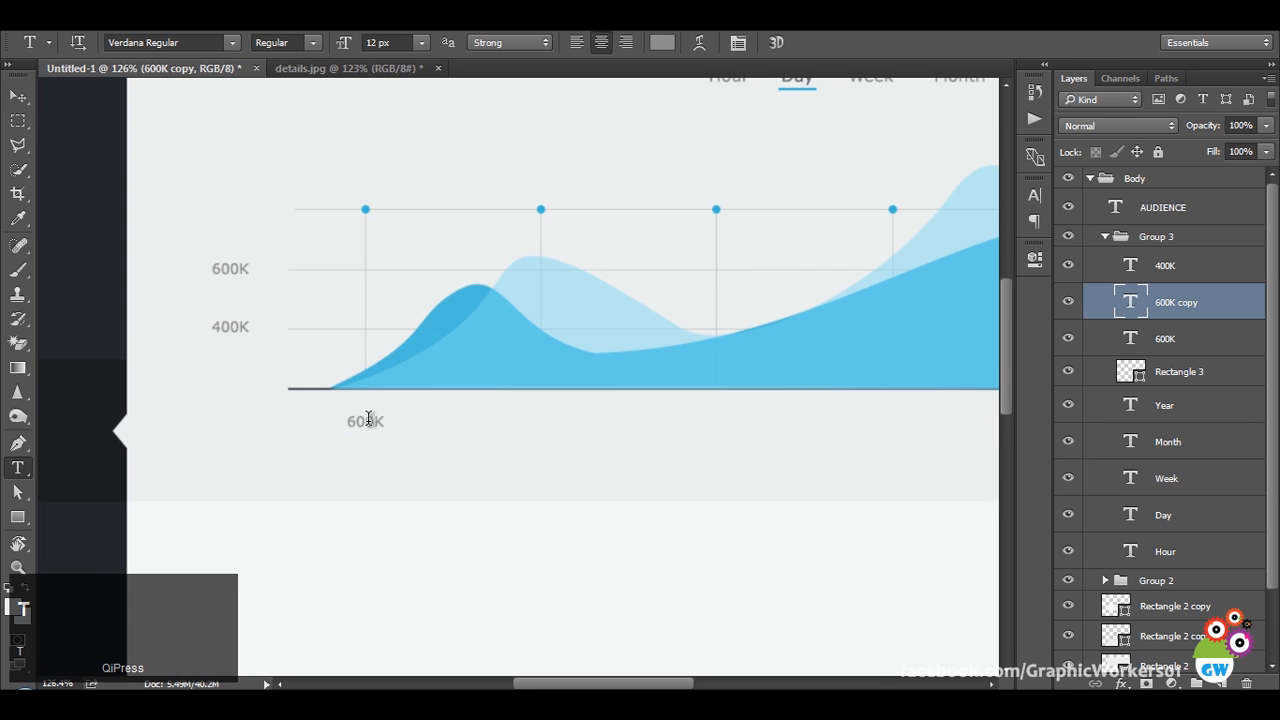
pyautogui.hotkey('ctrl', 'a')
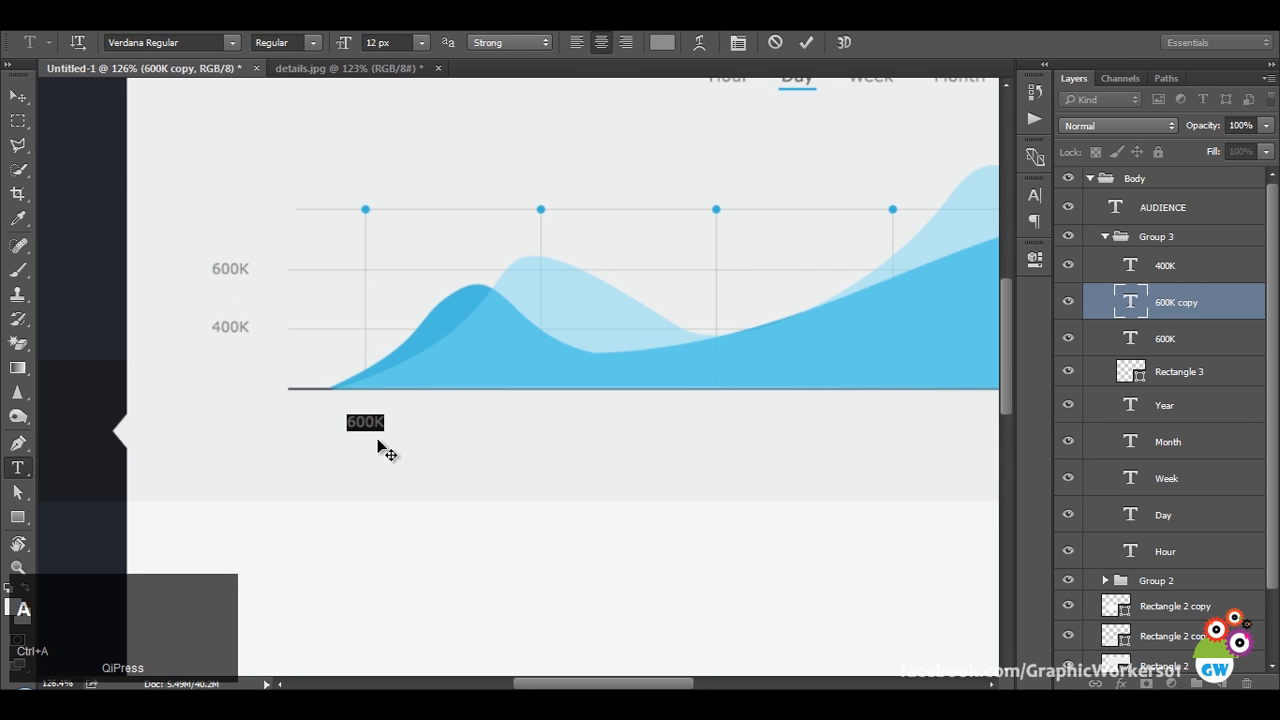
pyautogui.write('2')
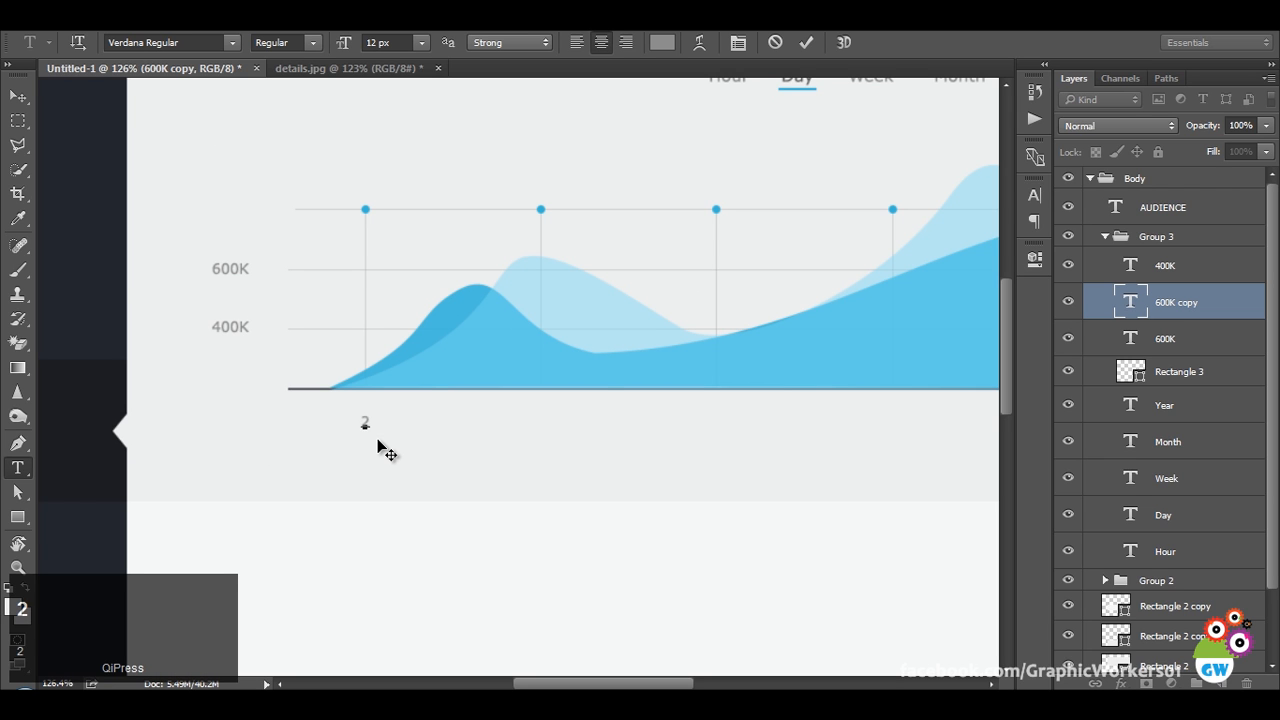
pyautogui.write('nd Dec')
pyautogui.hotkey('ctrl', 'a')
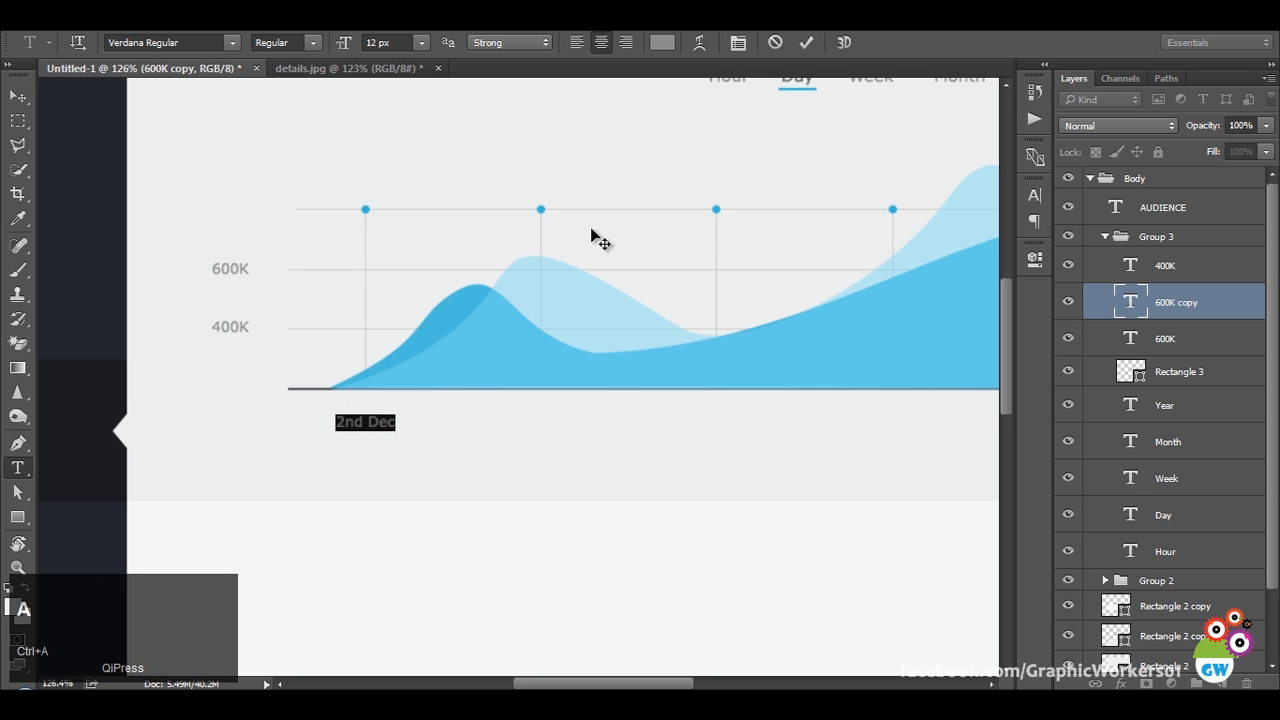
pyautogui.click(806, 43)
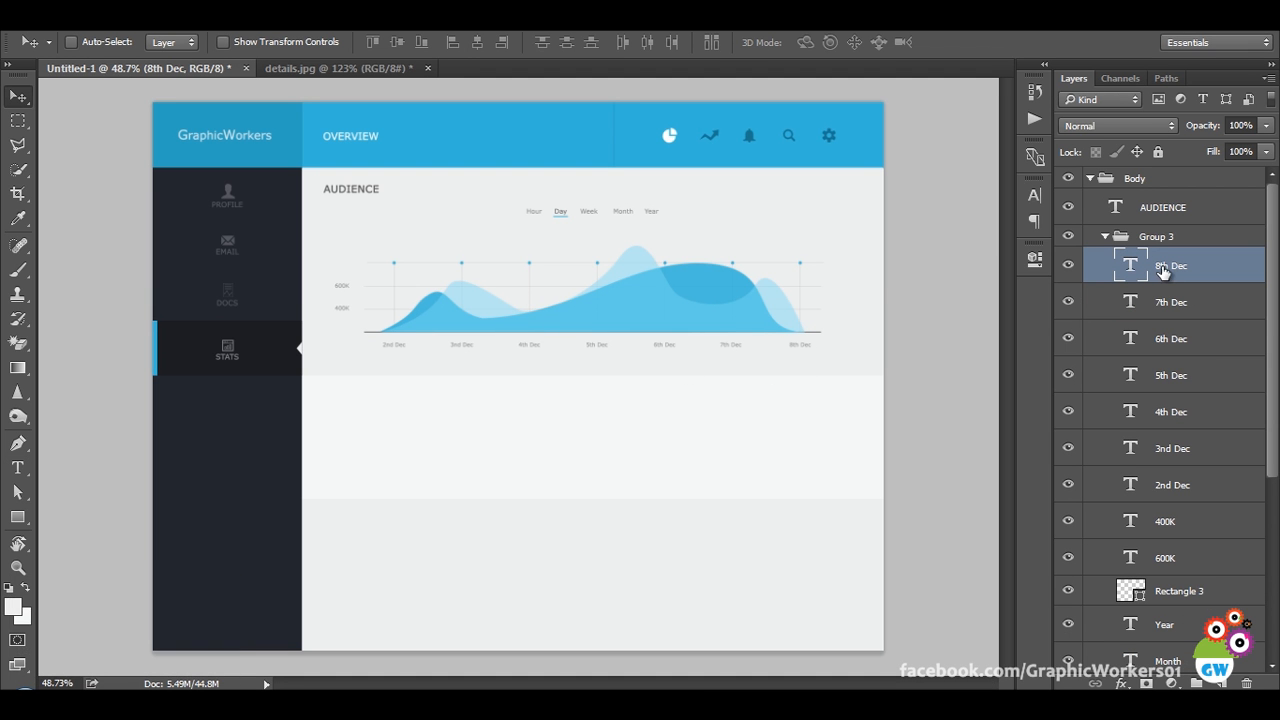
# Move the Hour, Day, Week, Month and Year labels together with the blue underline slightly down towards the chart.
pyautogui.scroll(-3, 1173, 515)
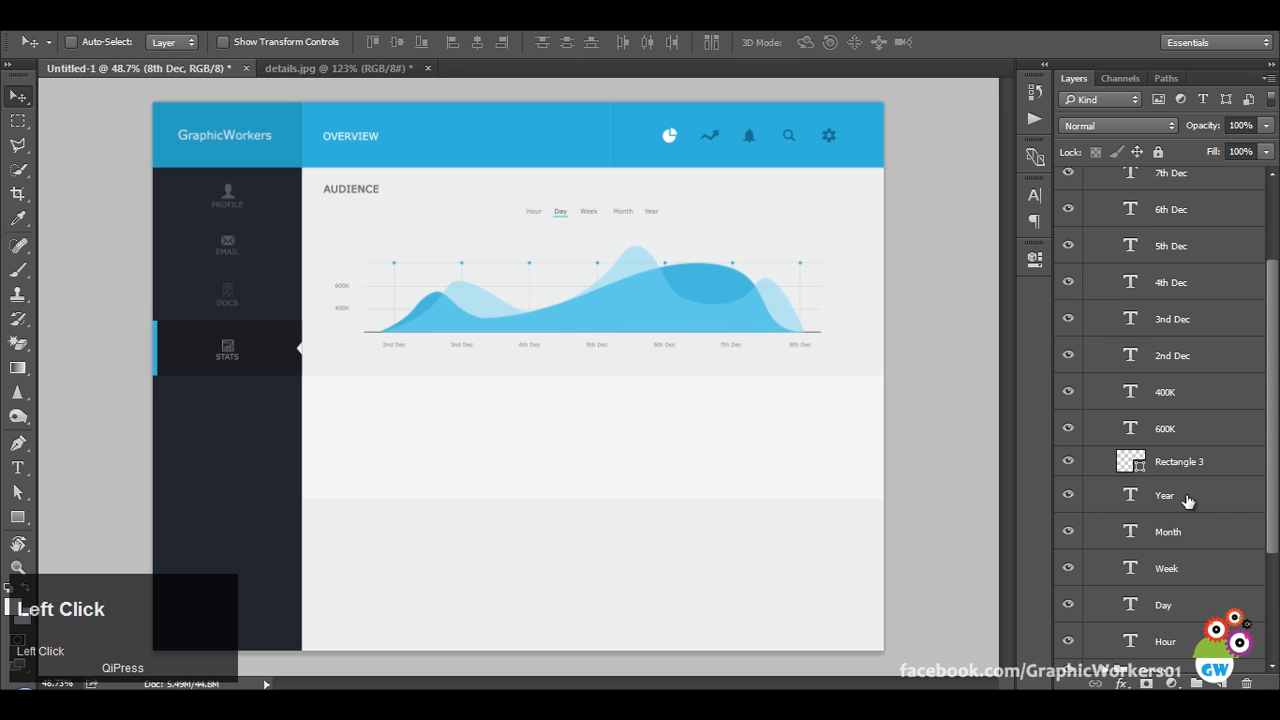
pyautogui.click(1187, 500)
pyautogui.scroll(-2, 1182, 520)
pyautogui.click(1198, 375)
pyautogui.keyDown('shift'); pyautogui.click(1180, 555); pyautogui.keyUp('shift')
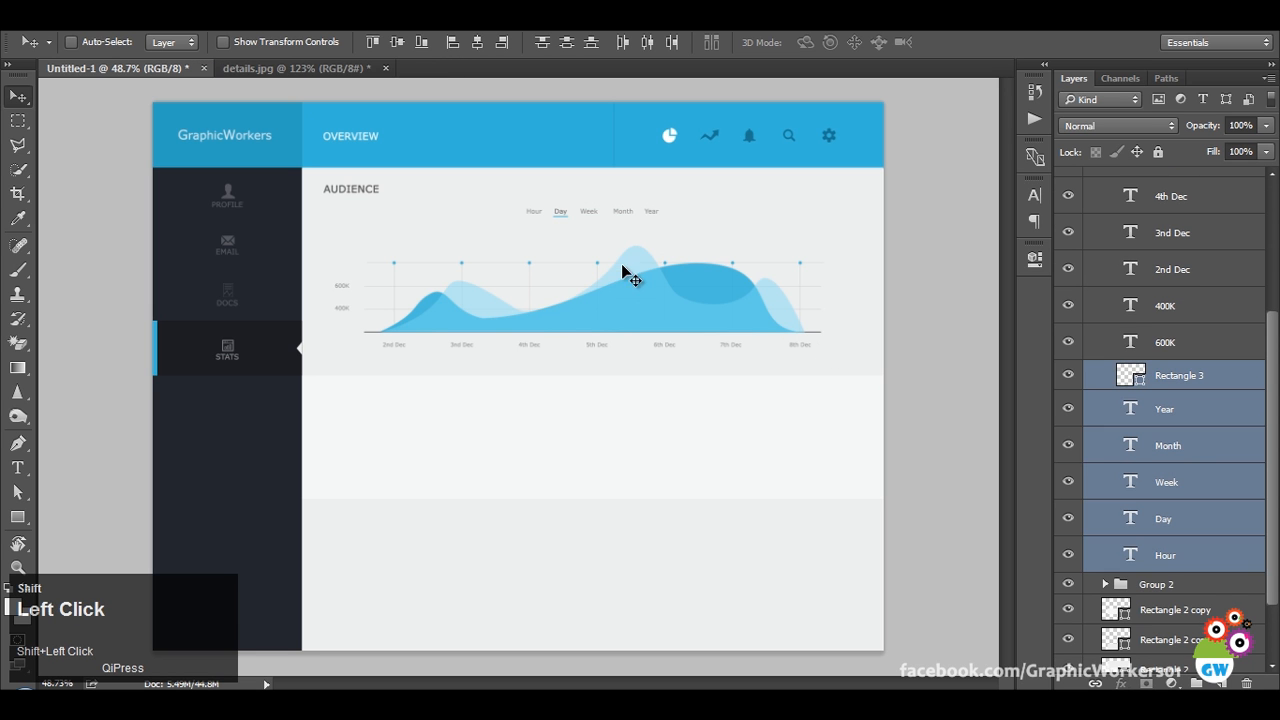
pyautogui.moveTo(664, 242); pyautogui.dragTo(667, 253)
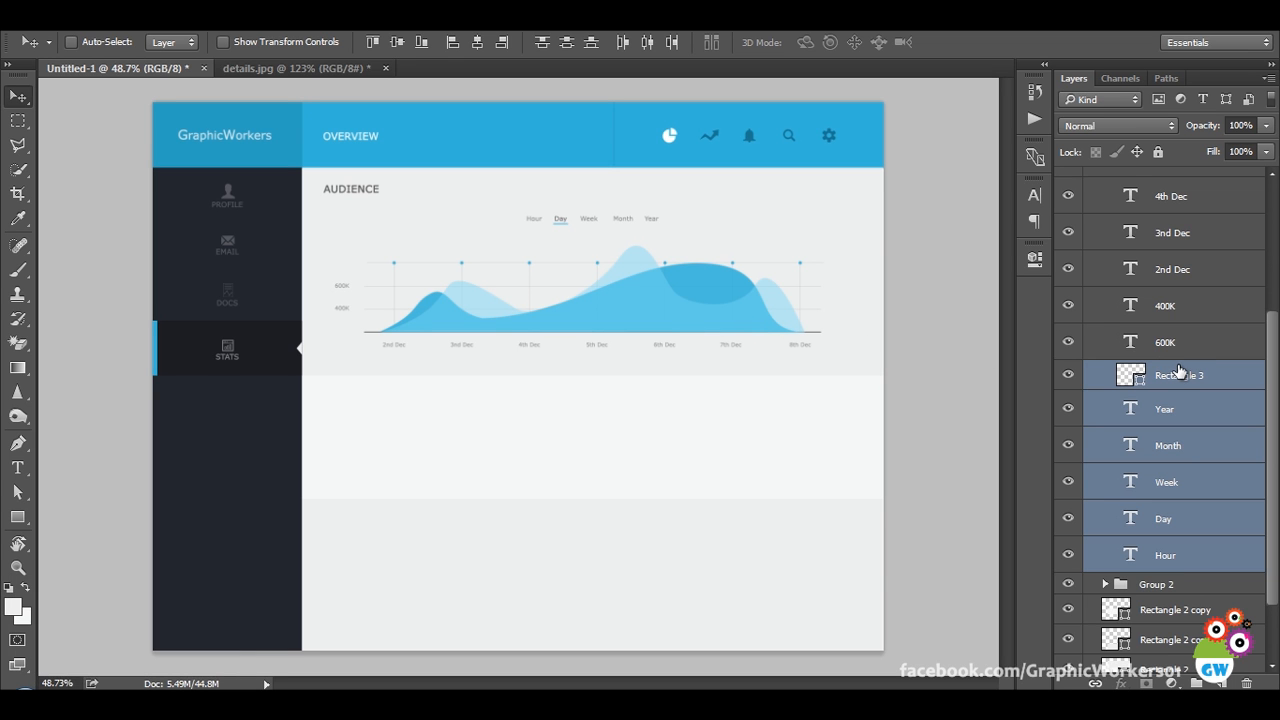
# Collapse Group 3 and scale it together with Group 2 proportionally to about 116%, keeping the chart within the AUDIENCE section.
pyautogui.scroll(3, 1174, 388)
pyautogui.click(1140, 237)
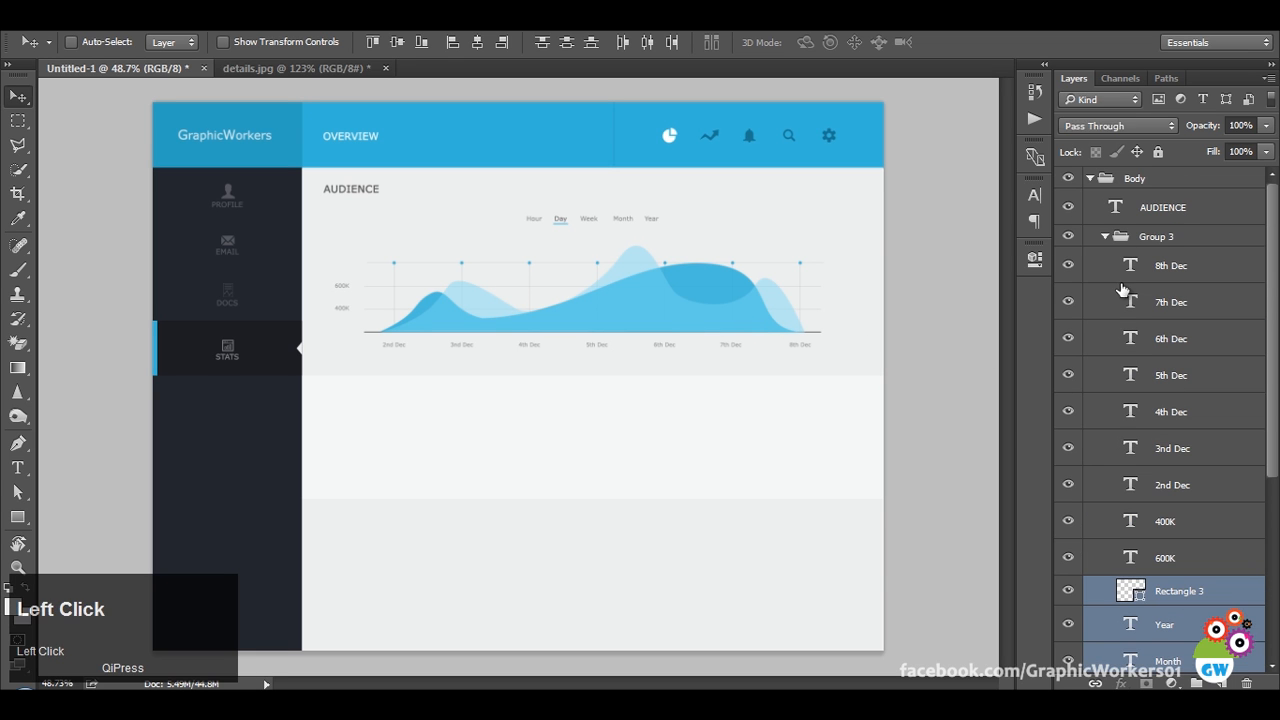
pyautogui.click(1105, 237)
pyautogui.click(1070, 237)
pyautogui.click(1070, 258)
pyautogui.click(1070, 258)
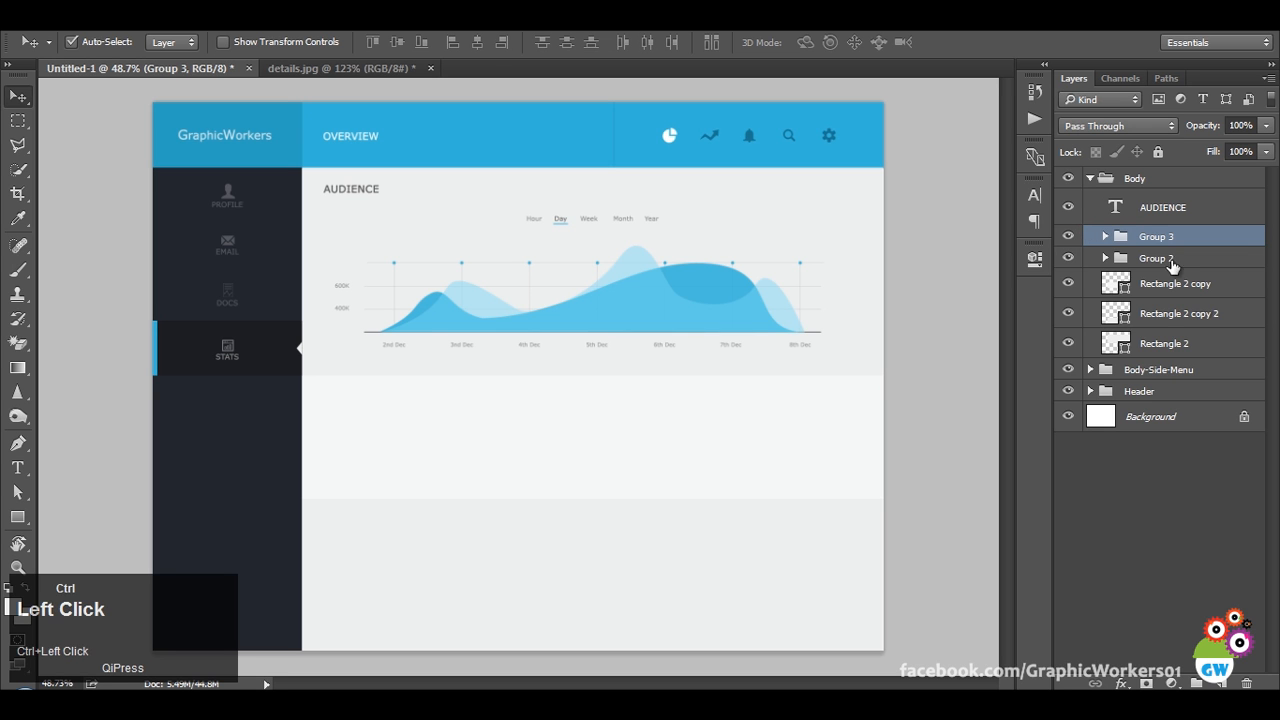
pyautogui.keyDown('ctrl'); pyautogui.click(1160, 260); pyautogui.keyUp('ctrl')
pyautogui.hotkey('ctrl', 't')
pyautogui.moveTo(829, 216); pyautogui.dragTo(874, 224)
pyautogui.press('Return')
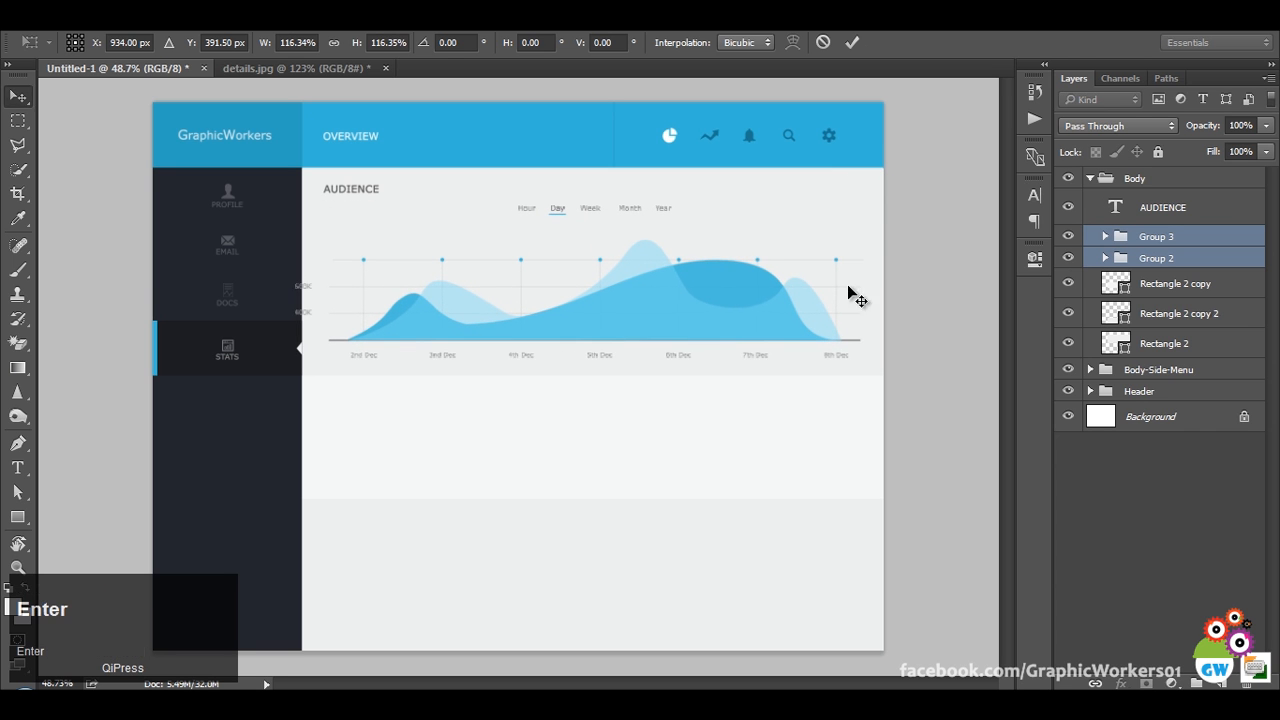
pyautogui.moveTo(840, 340); pyautogui.dragTo(723, 315)
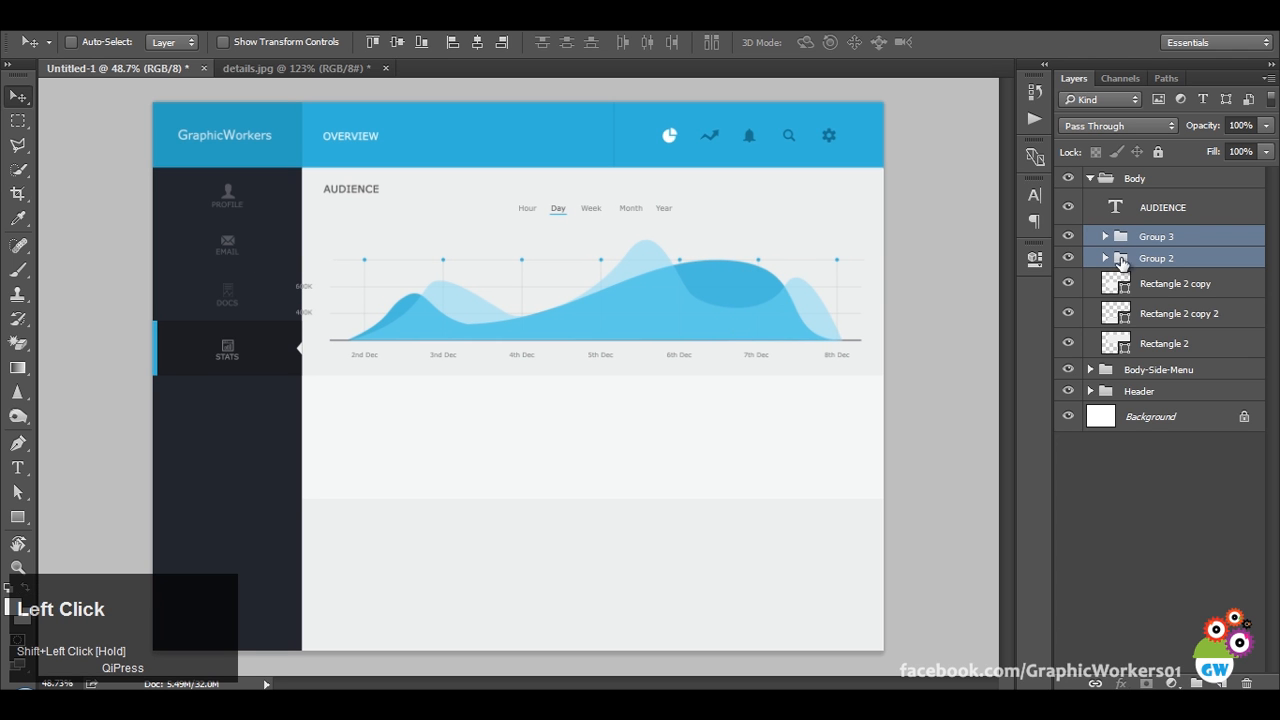
# Shift the 400K and 600K labels together right, clear of the dark side menu, and collapse Group 3.
pyautogui.click(1106, 237)
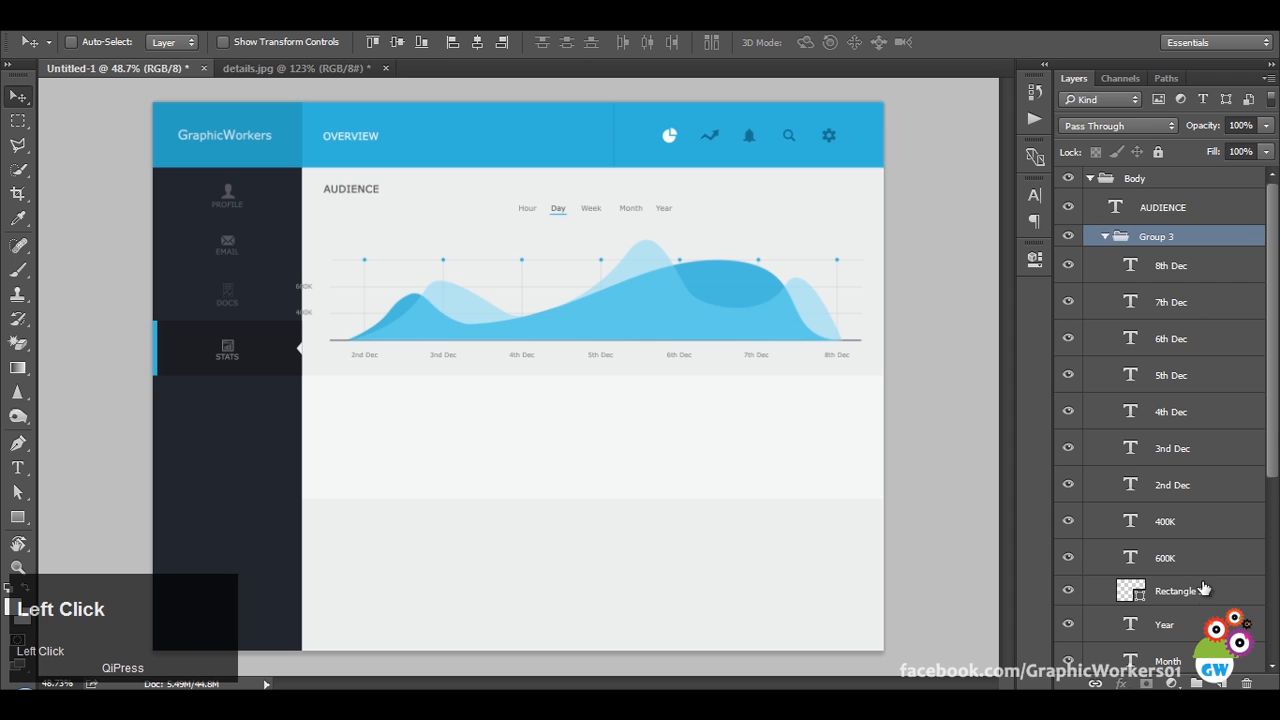
pyautogui.click(1185, 521)
pyautogui.keyDown('shift'); pyautogui.click(1185, 557); pyautogui.keyUp('shift')
pyautogui.keyDown('shift'); pyautogui.moveTo(541, 334); pyautogui.dragTo(549, 339); pyautogui.keyUp('shift')
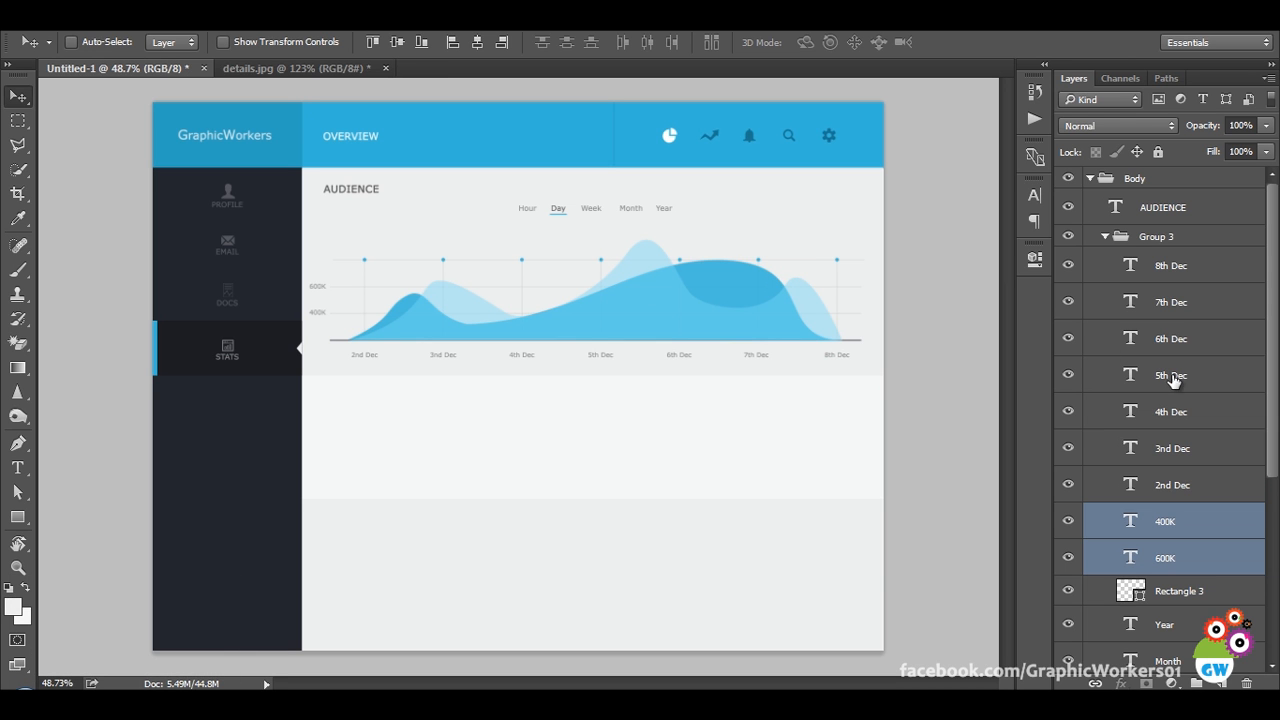
pyautogui.click(1108, 235)
pyautogui.scroll(1, 1140, 381)
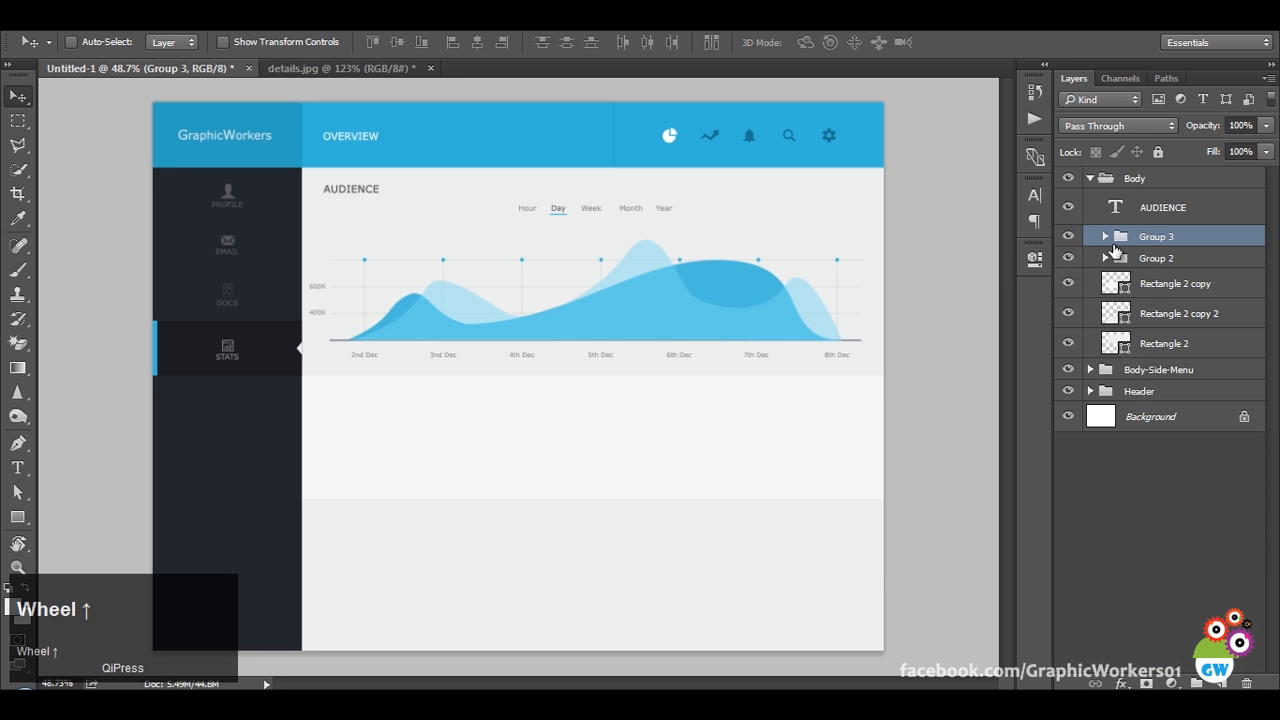
# Examine the layout of the DETAILS and GEOGRAPHY sections in details.jpg and return to the dashboard document.
pyautogui.press('space')
pyautogui.click(711, 393)
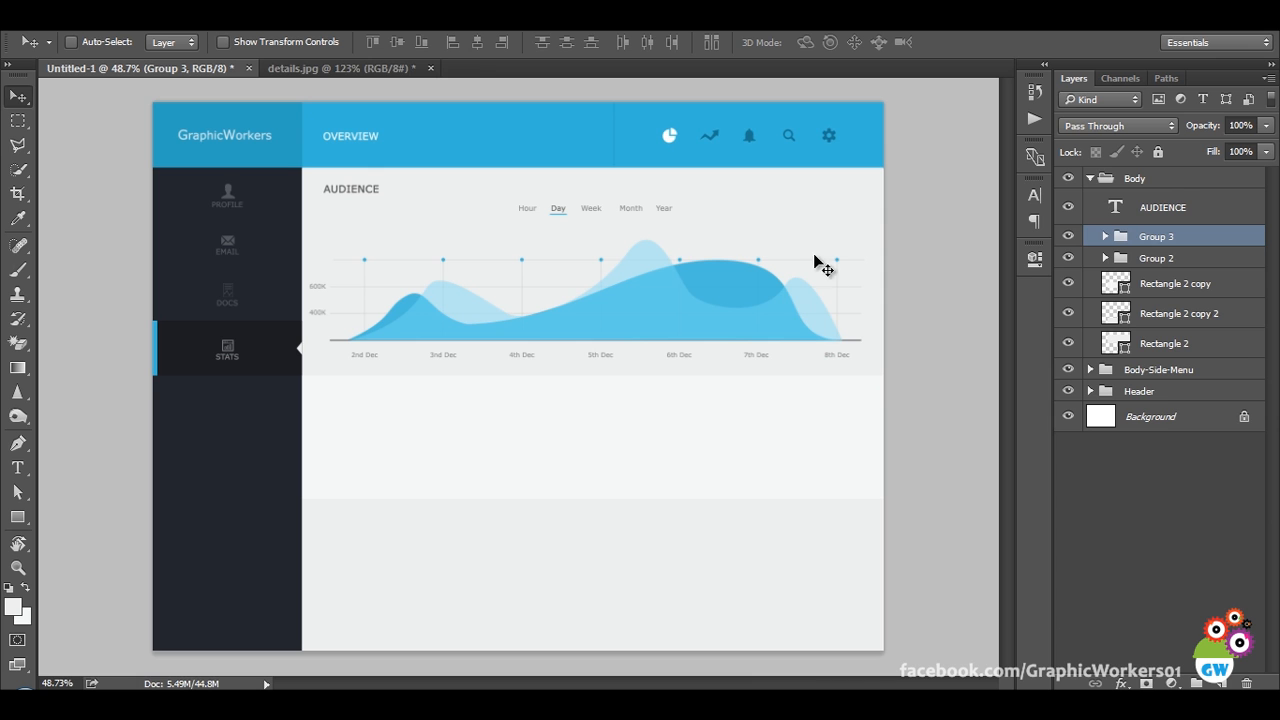
pyautogui.click(399, 67)
pyautogui.hotkey('ctrl', 'alt')
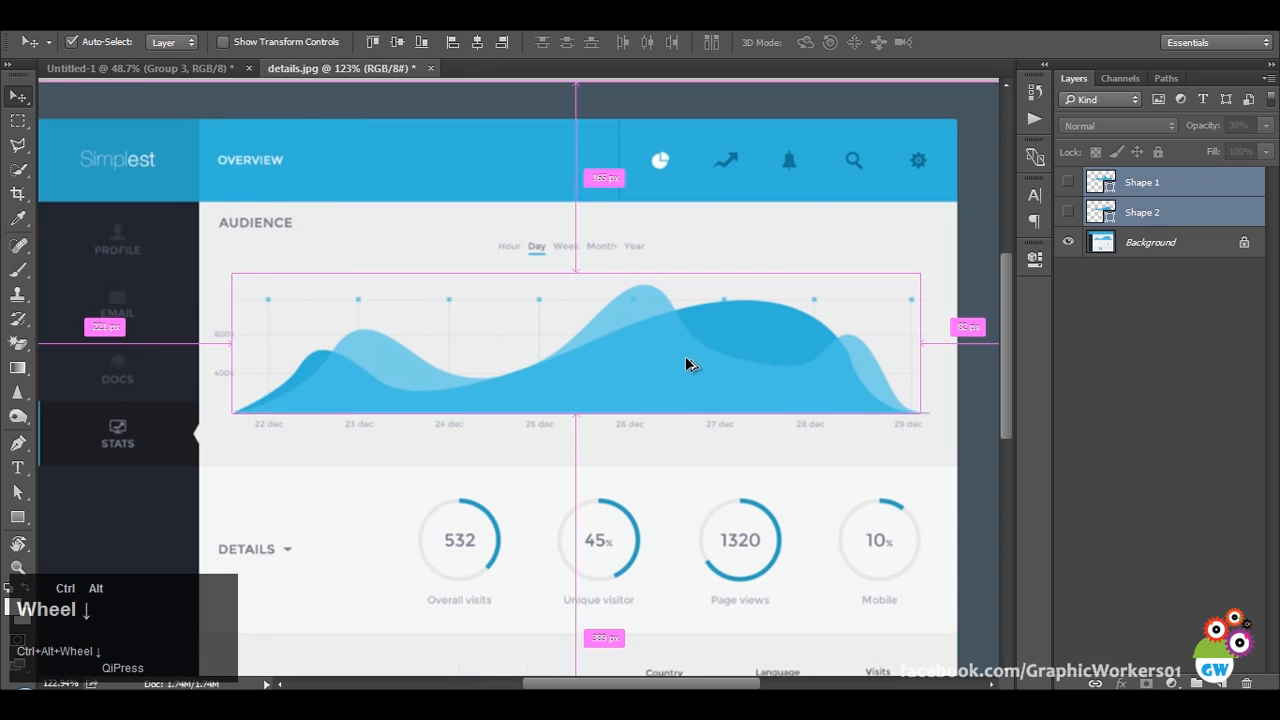
pyautogui.keyDown('ctrl'); pyautogui.keyDown('alt'); pyautogui.scroll(-2, 686, 362); pyautogui.keyUp('alt'); pyautogui.keyUp('ctrl')
pyautogui.scroll(-1, 677, 374)
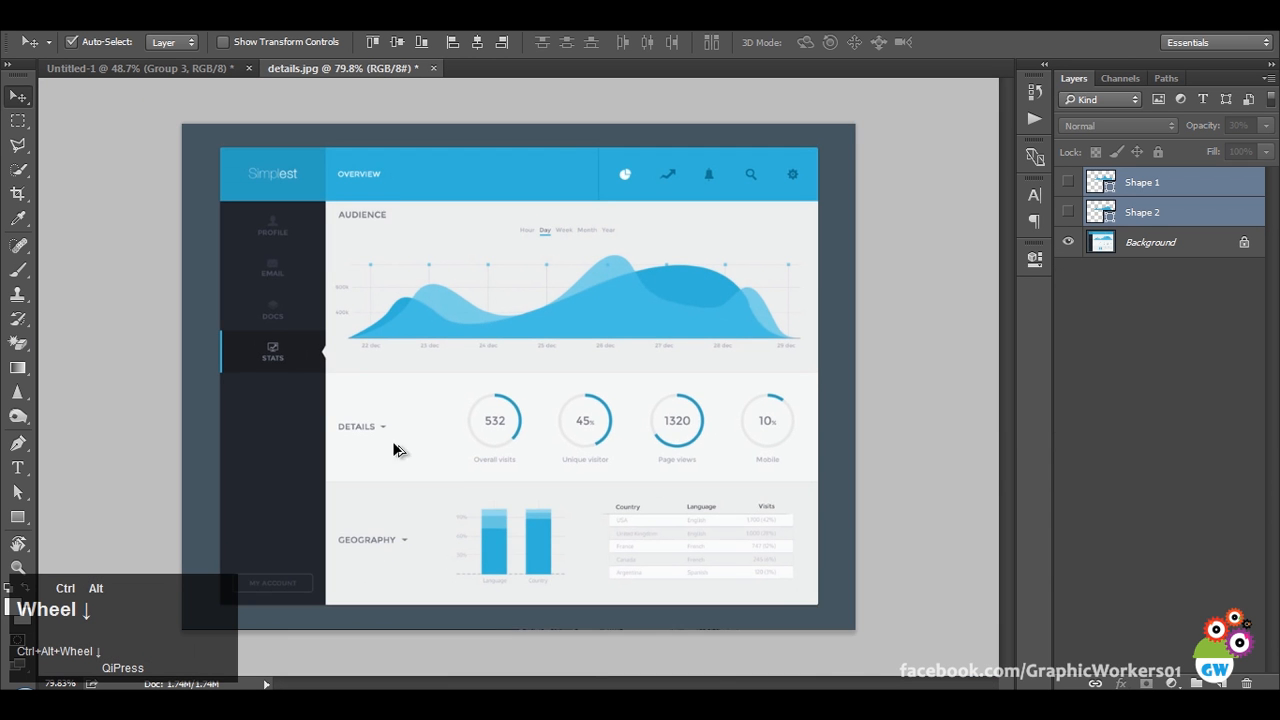
pyautogui.scroll(2, 469, 491)
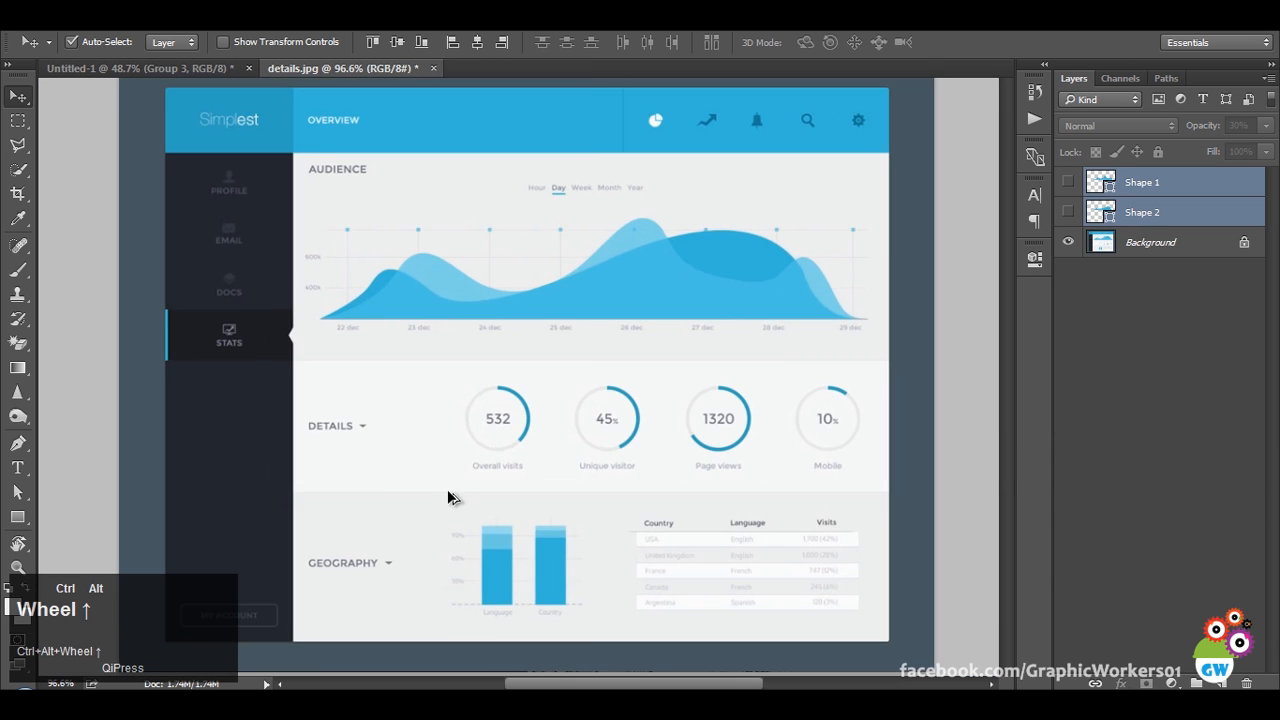
pyautogui.click(108, 66)
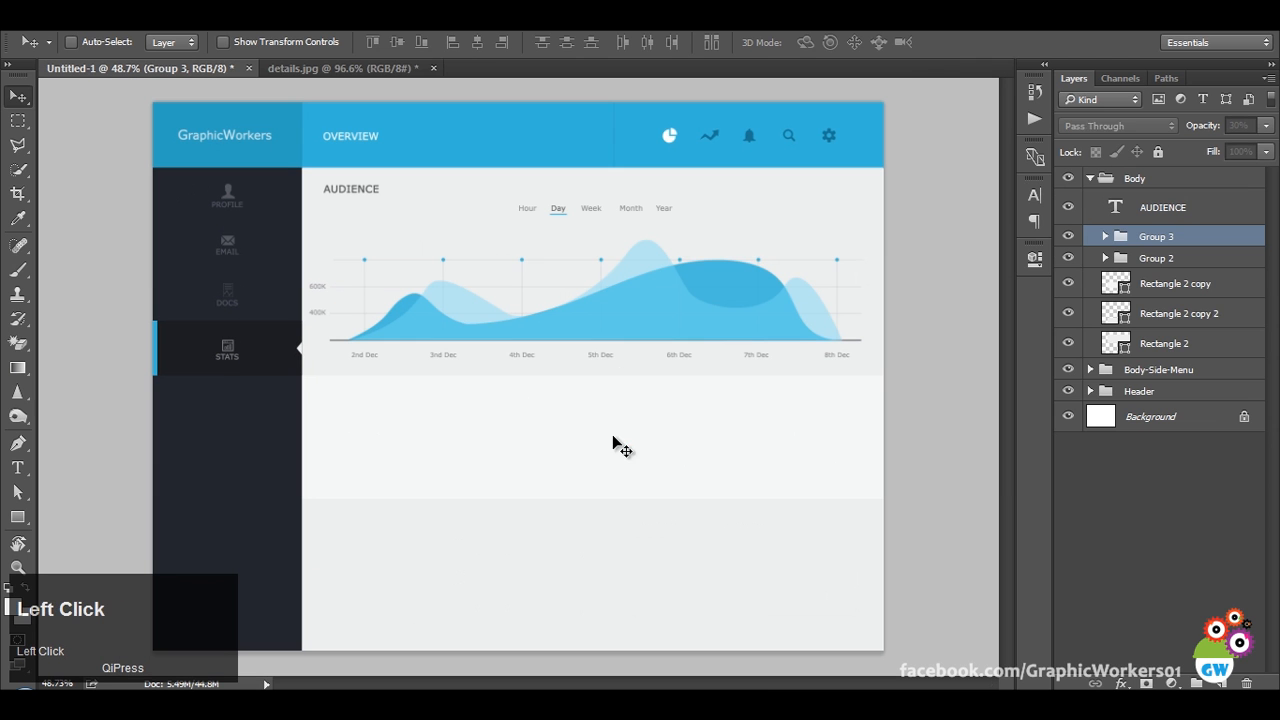
# Duplicate the AUDIENCE title layer, and group the original title with Group 3 and Group 2.
pyautogui.click(1173, 210)
pyautogui.hotkey('ctrl', 'j')
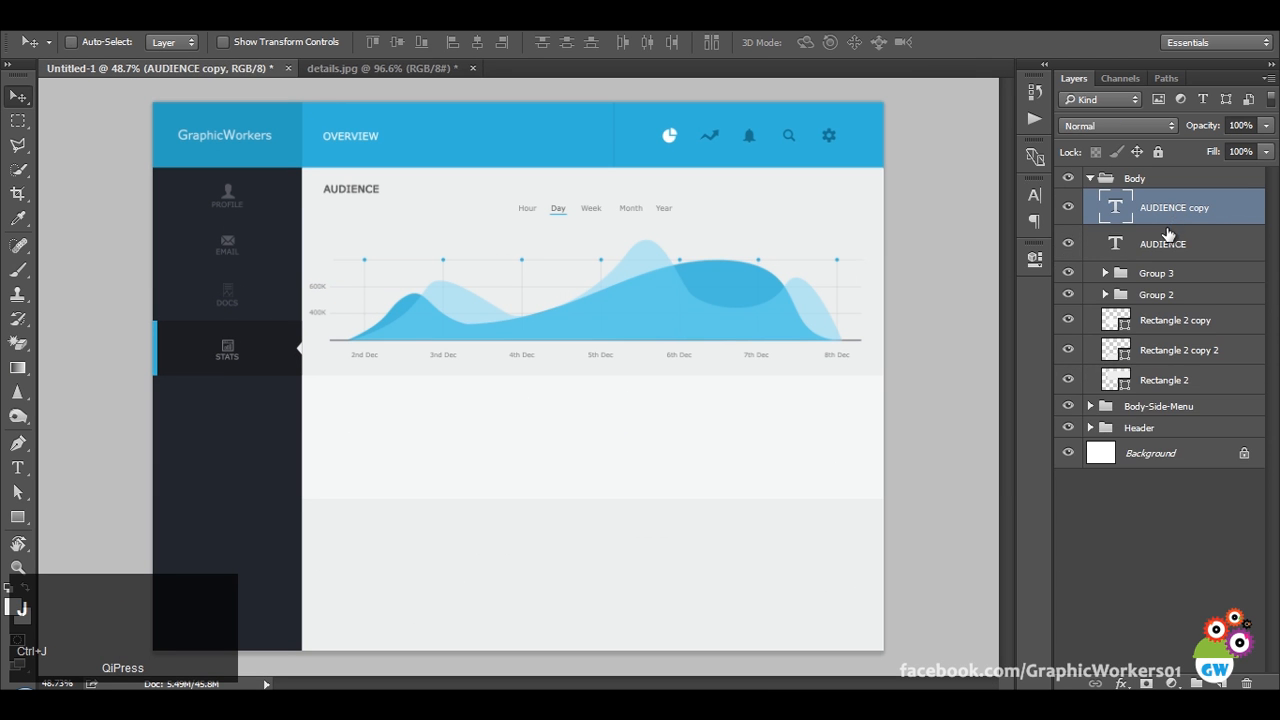
pyautogui.click(1168, 243)
pyautogui.keyDown('shift'); pyautogui.click(1183, 289); pyautogui.keyUp('shift')
pyautogui.hotkey('ctrl', 'g')
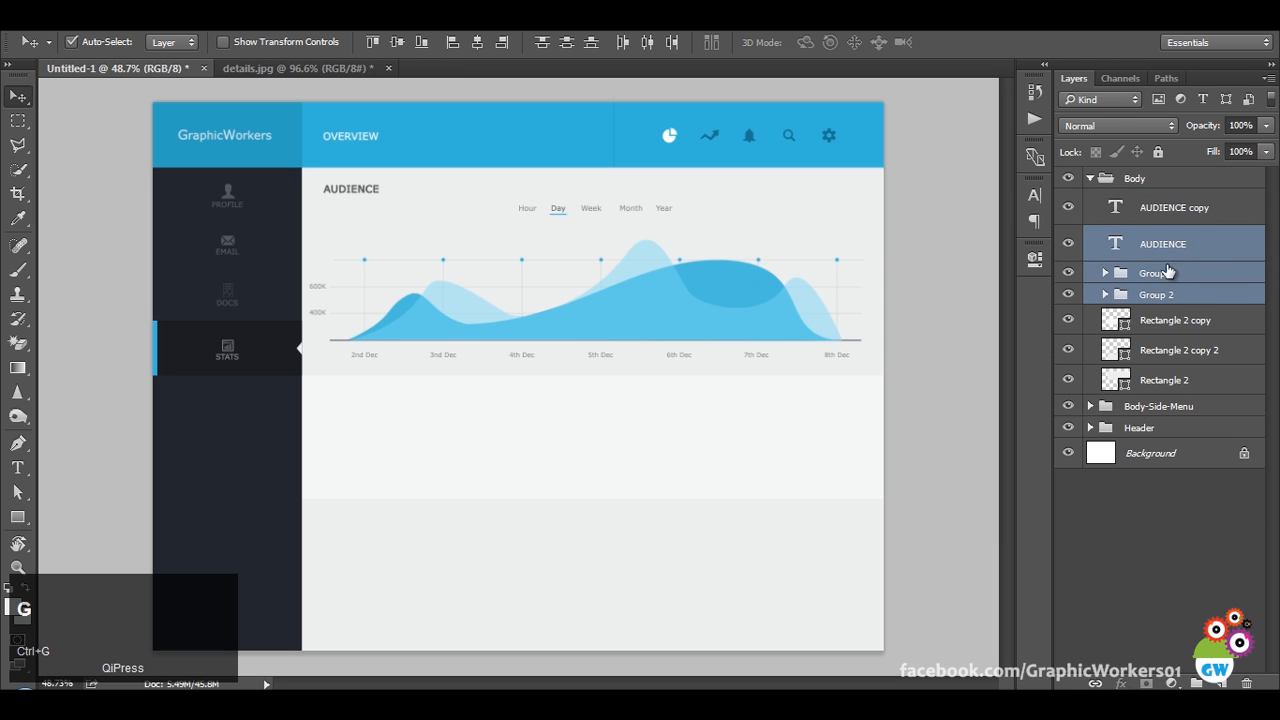
# Name the new group holding the chart and its title AUDIENCE, and collapse it.
pyautogui.click(1104, 236)
pyautogui.doubleClick(1175, 266)
pyautogui.hotkey('ctrl', 'c')
pyautogui.doubleClick(1156, 237)
pyautogui.hotkey('ctrl', 'v')
pyautogui.click(1143, 244)
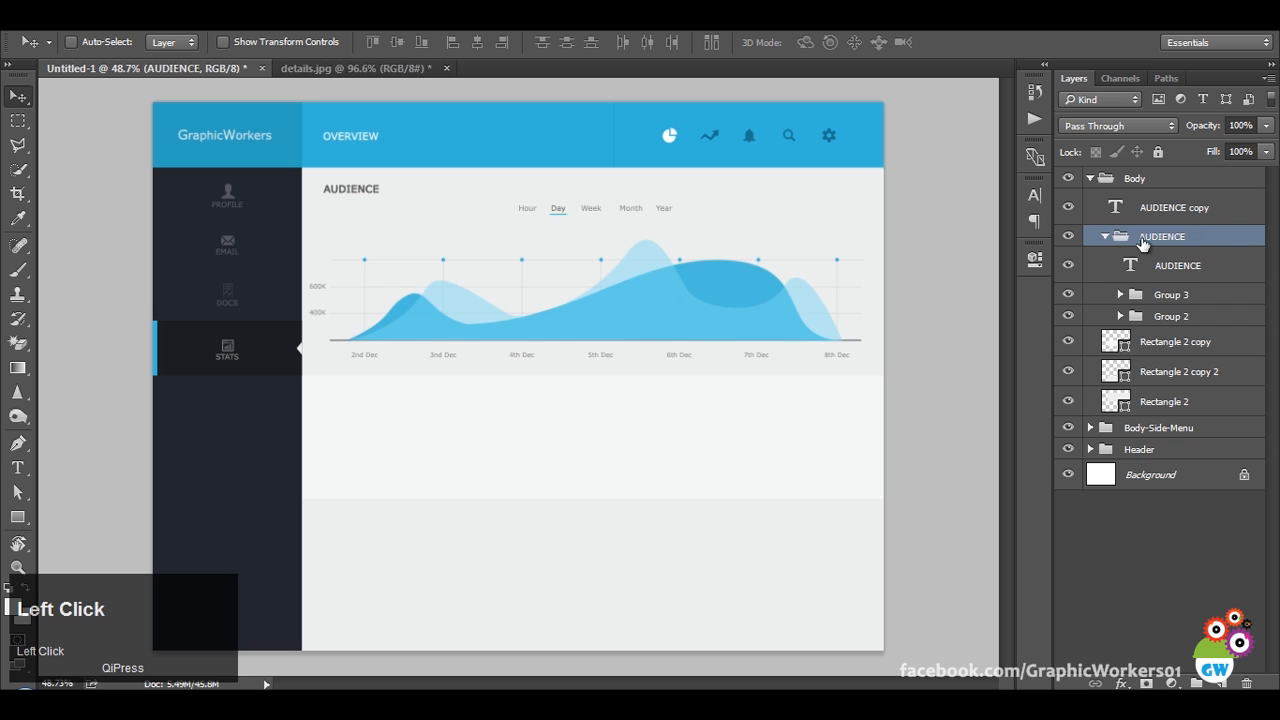
pyautogui.click(1105, 237)
pyautogui.click(1068, 237)
# Move the AUDIENCE copy title straight down into the empty section below the chart and change its text to DETAILS.
pyautogui.click(1163, 217)
pyautogui.moveTo(680, 251); pyautogui.dragTo(490, 428)
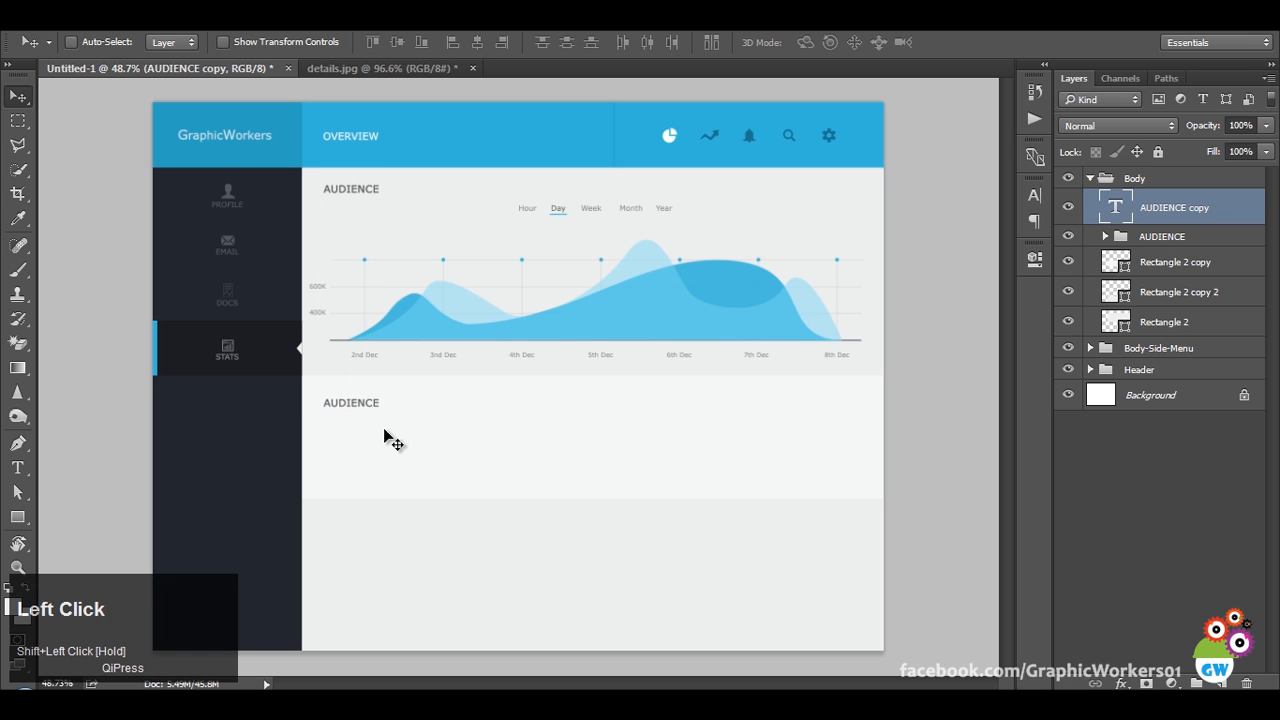
pyautogui.press('t')
pyautogui.click(360, 416)
pyautogui.click(357, 402)
pyautogui.hotkey('ctrl', 'a')
pyautogui.press('capslock')
pyautogui.write('DETAILS')
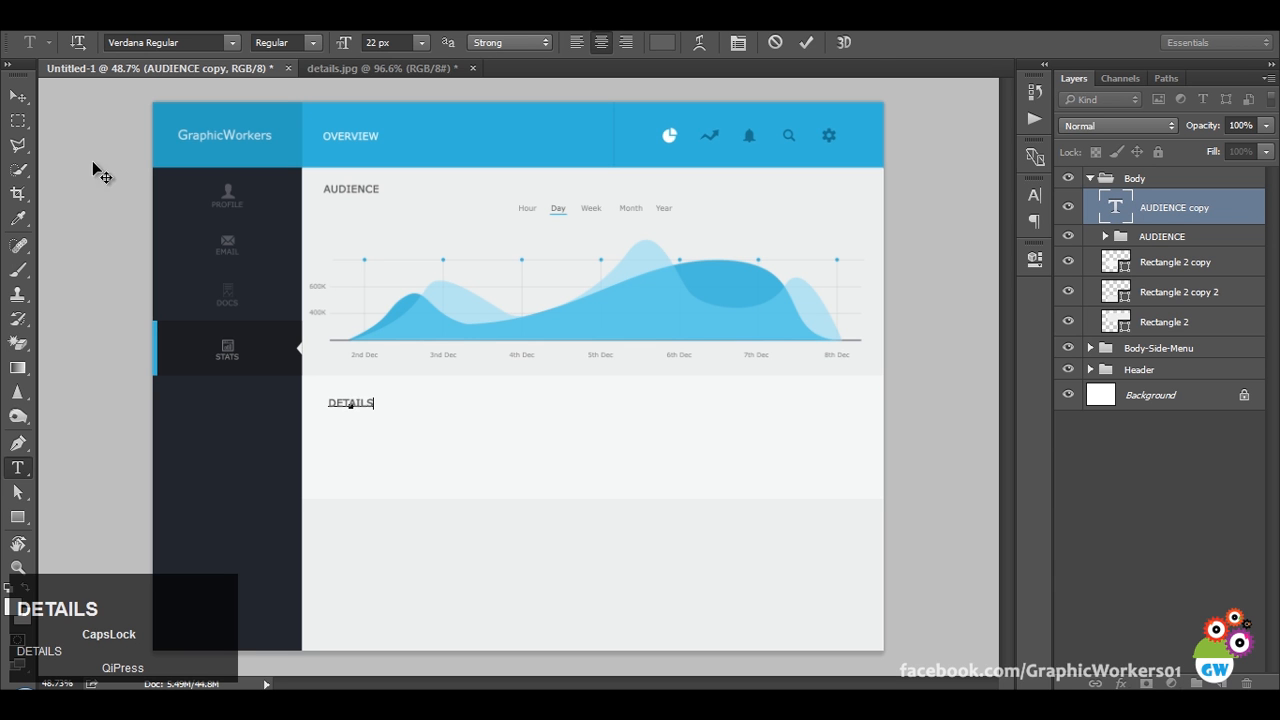
pyautogui.click(18, 96)
# Left-justify the title text and align the DETAILS title's left edge with the AUDIENCE title, leaving the AUDIENCE group collapsed.
pyautogui.keyDown('ctrl'); pyautogui.click(1145, 237); pyautogui.keyUp('ctrl')
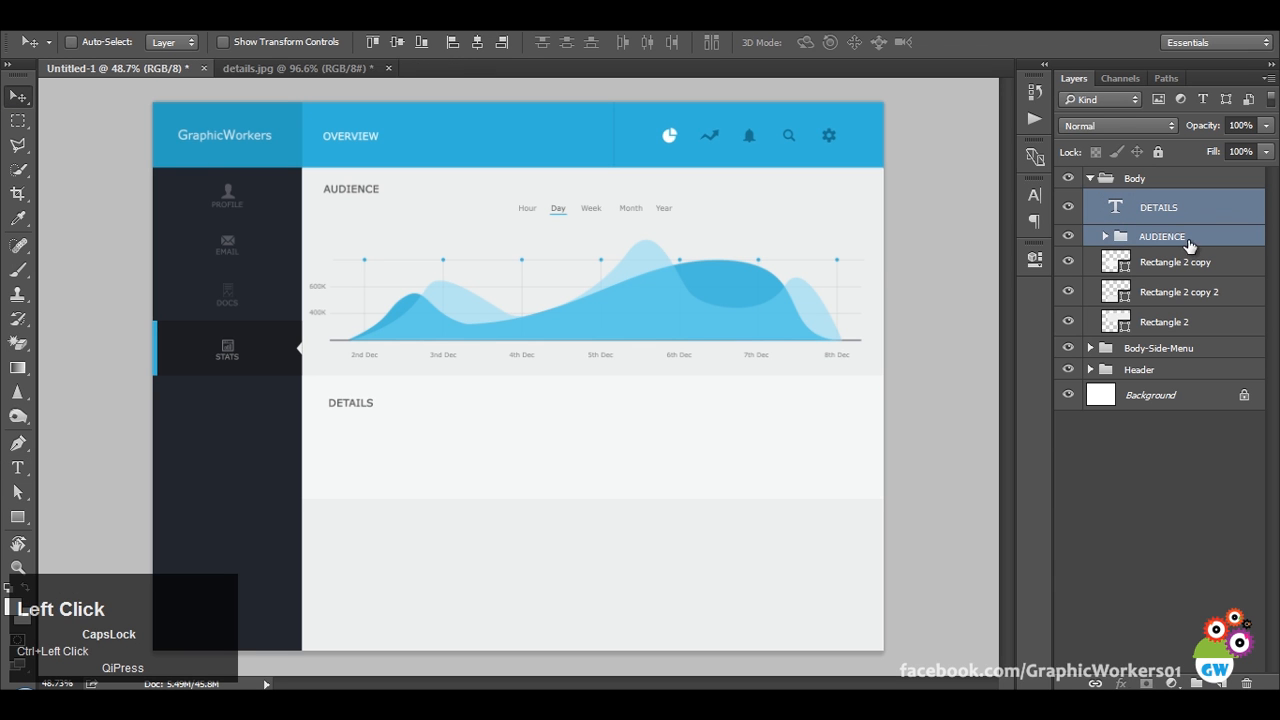
pyautogui.click(1104, 236)
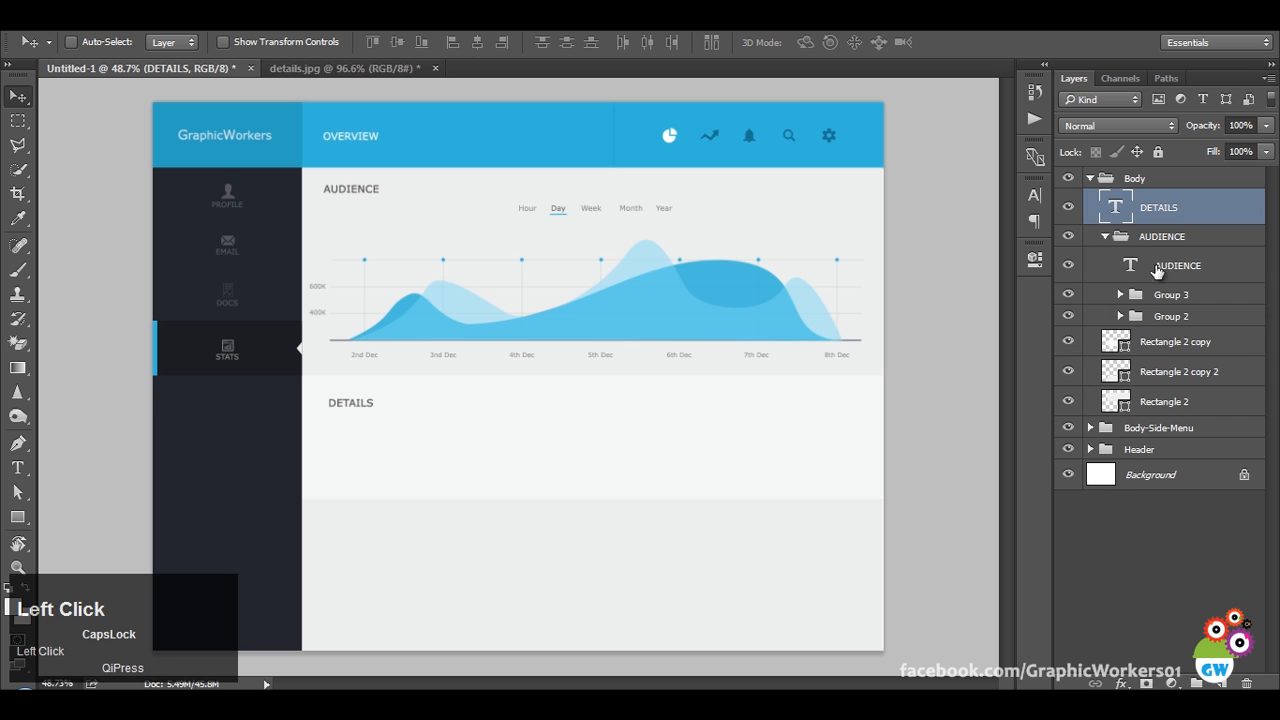
pyautogui.keyDown('ctrl'); pyautogui.click(1195, 270); pyautogui.keyUp('ctrl')
pyautogui.press('v')
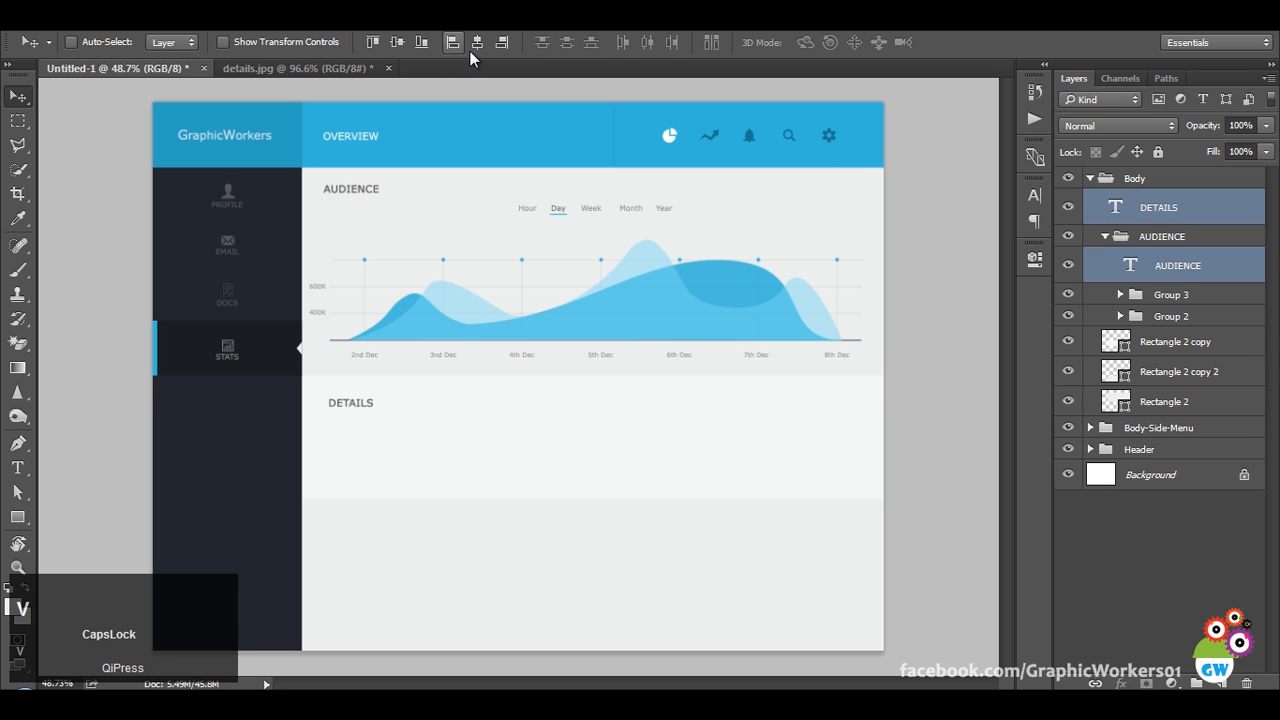
pyautogui.press('t')
pyautogui.click(575, 43)
pyautogui.press('v')
pyautogui.click(448, 46)
pyautogui.moveTo(486, 196); pyautogui.dragTo(454, 209)
pyautogui.keyDown('alt'); pyautogui.rightClick(1176, 262); pyautogui.keyUp('alt')
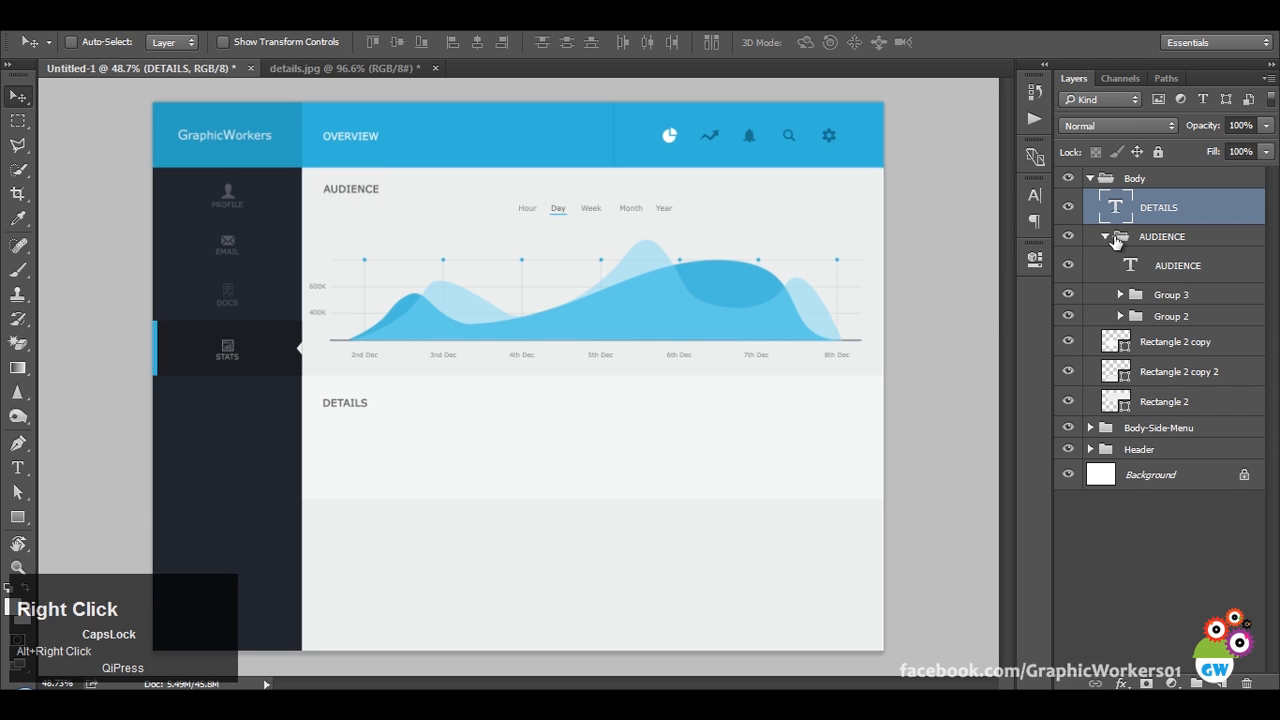
pyautogui.click(1105, 236)
# Draw a small triangle custom shape about 12 by 10 px just right of the DETAILS title.
pyautogui.rightClick(18, 518)
pyautogui.click(80, 606)
pyautogui.scroll(5, 340, 417)
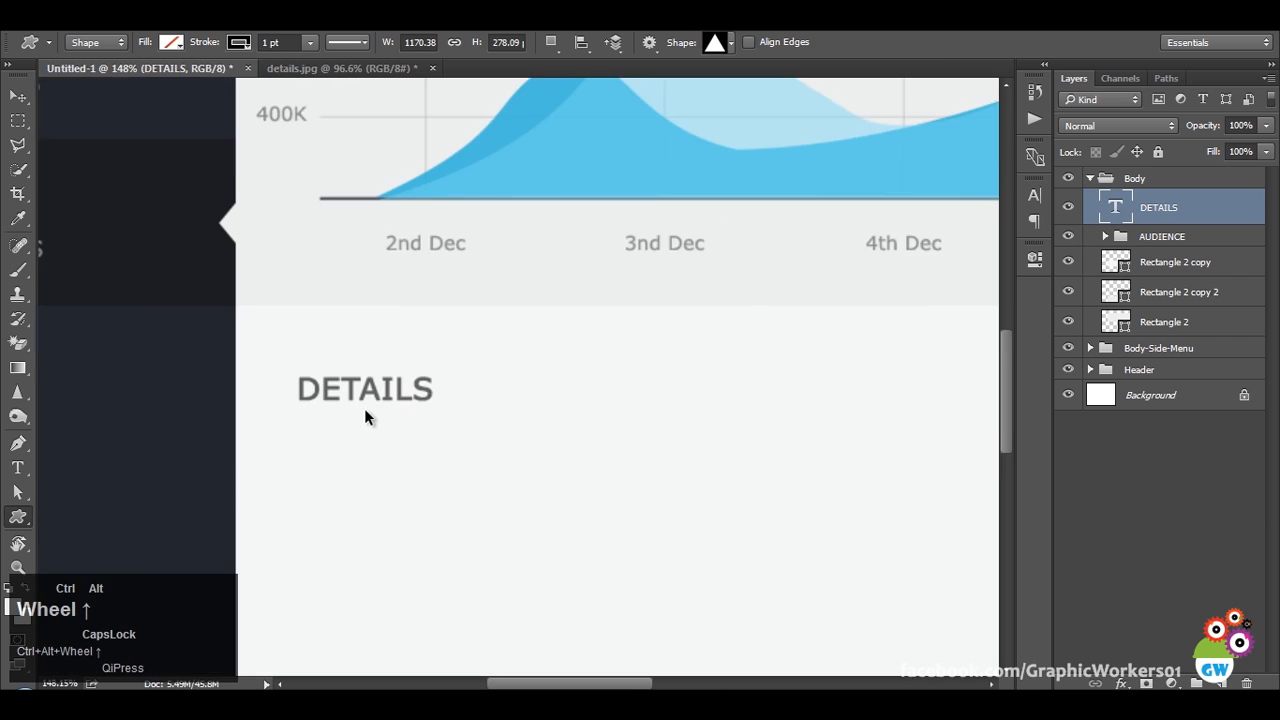
pyautogui.moveTo(488, 375); pyautogui.dragTo(521, 390)
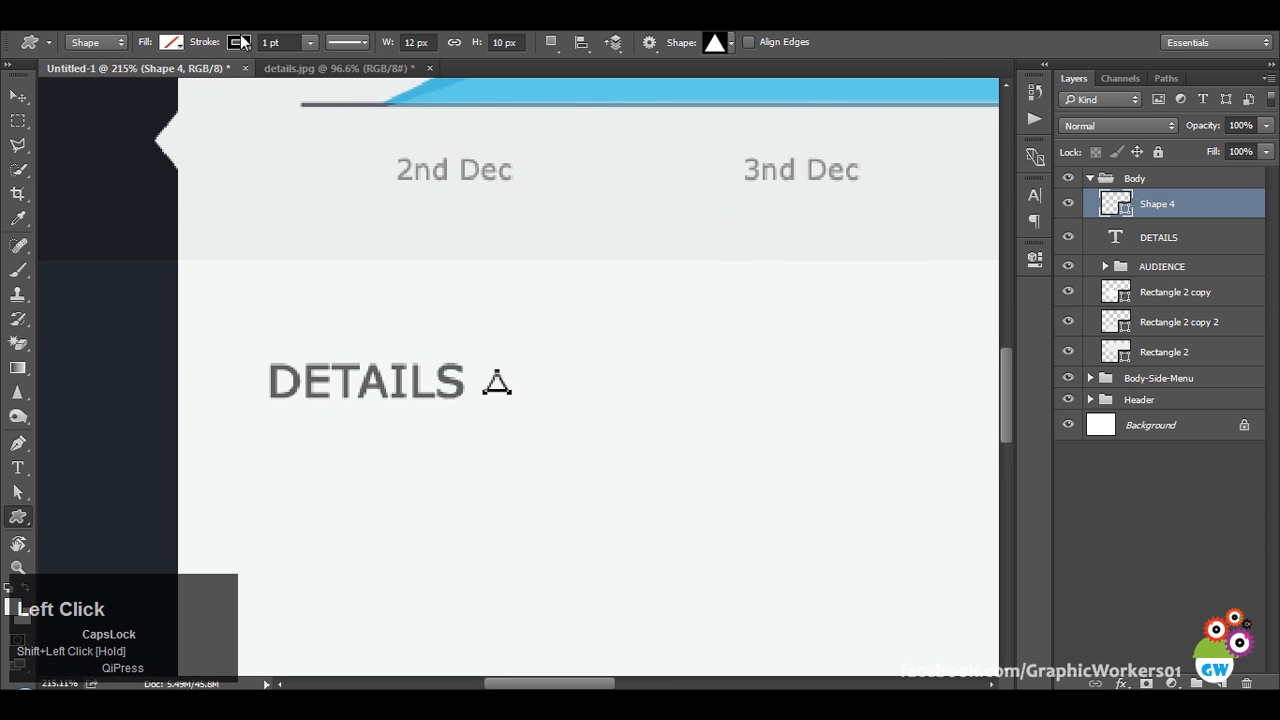
# Remove the small triangle's stroke and fill it with a dark grey from the recently used colors.
pyautogui.click(239, 44)
pyautogui.click(160, 79)
pyautogui.click(171, 42)
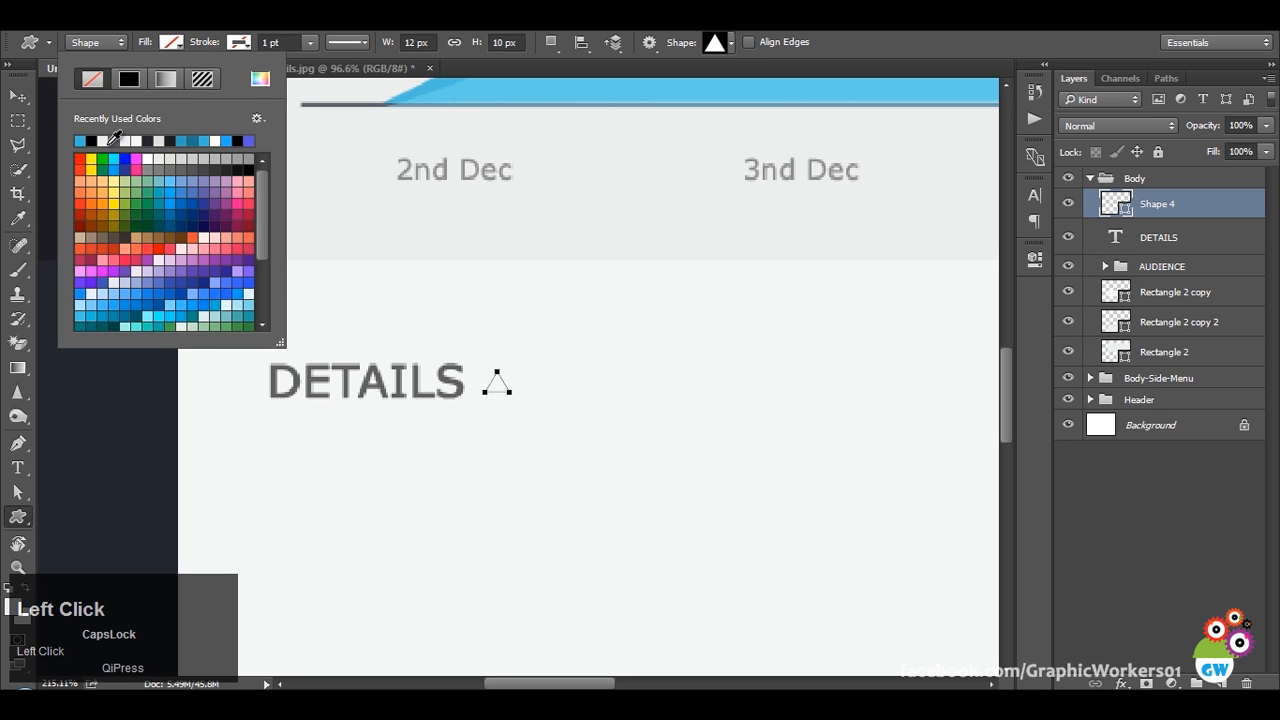
pyautogui.click(117, 140)
pyautogui.click(174, 233)
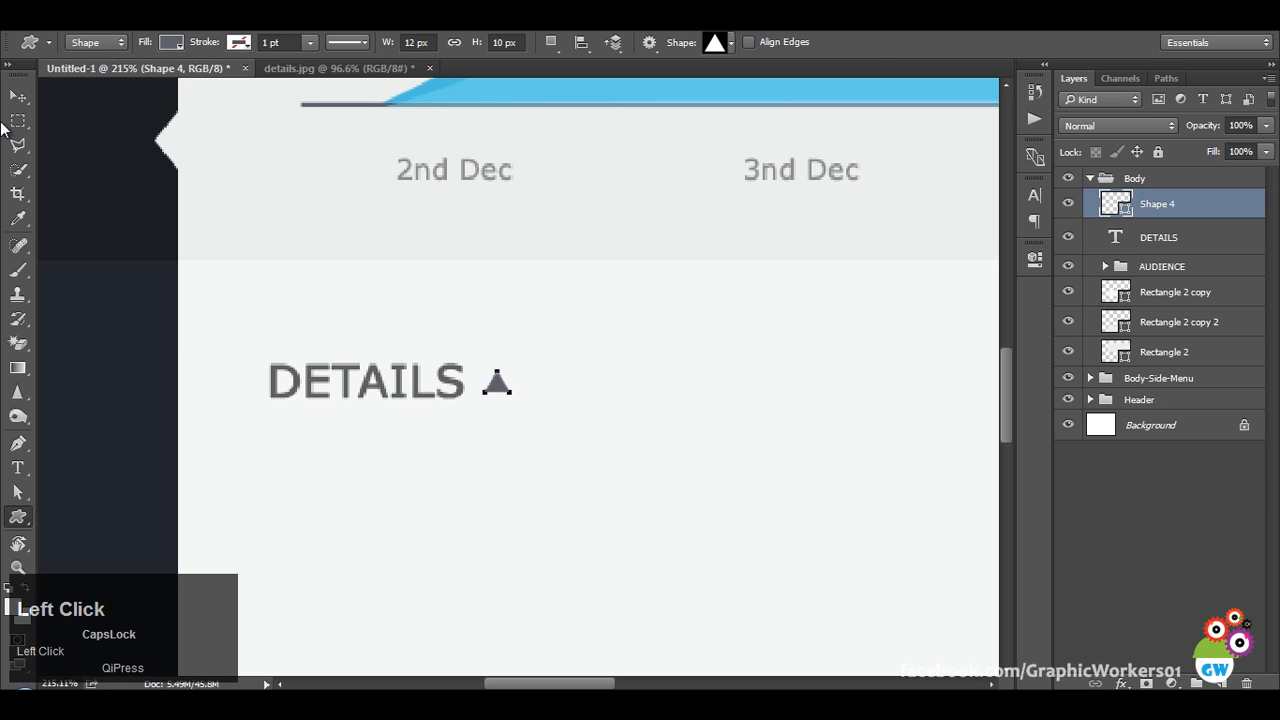
# Start a free transform on the small triangle beside the DETAILS title and bring up its rotate and flip options.
pyautogui.hotkey('ctrl', 't')
pyautogui.rightClick(512, 408)
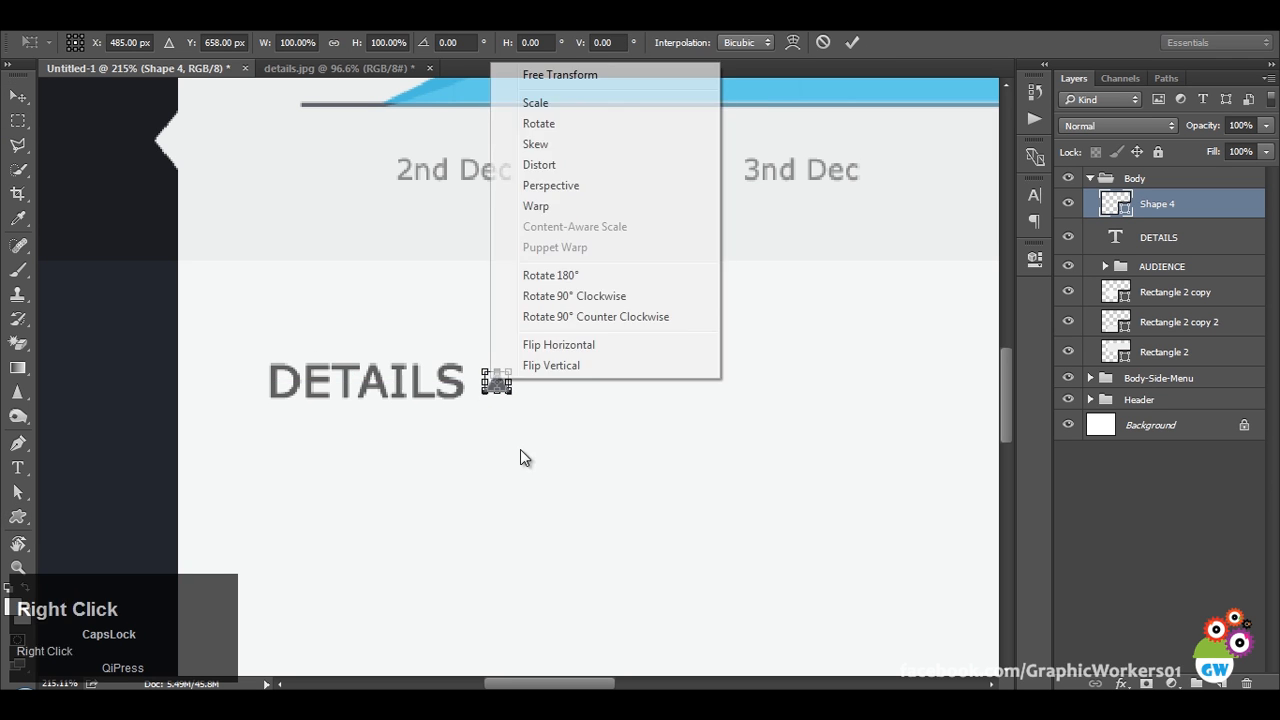
# Flip the small triangle beside the DETAILS heading vertically and reduce its height to form a flat dropdown arrow.
pyautogui.click(550, 362)
pyautogui.press('Return')
pyautogui.hotkey('ctrl', 't')
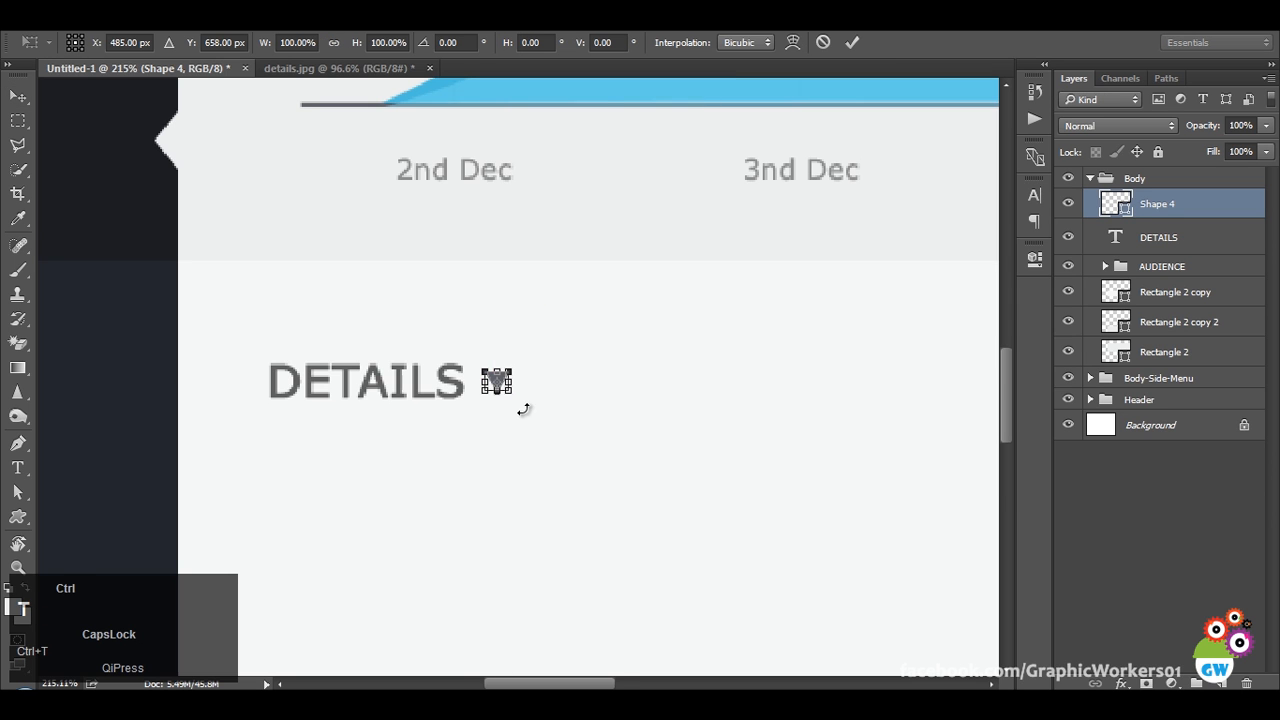
pyautogui.scroll(3, 503, 388)
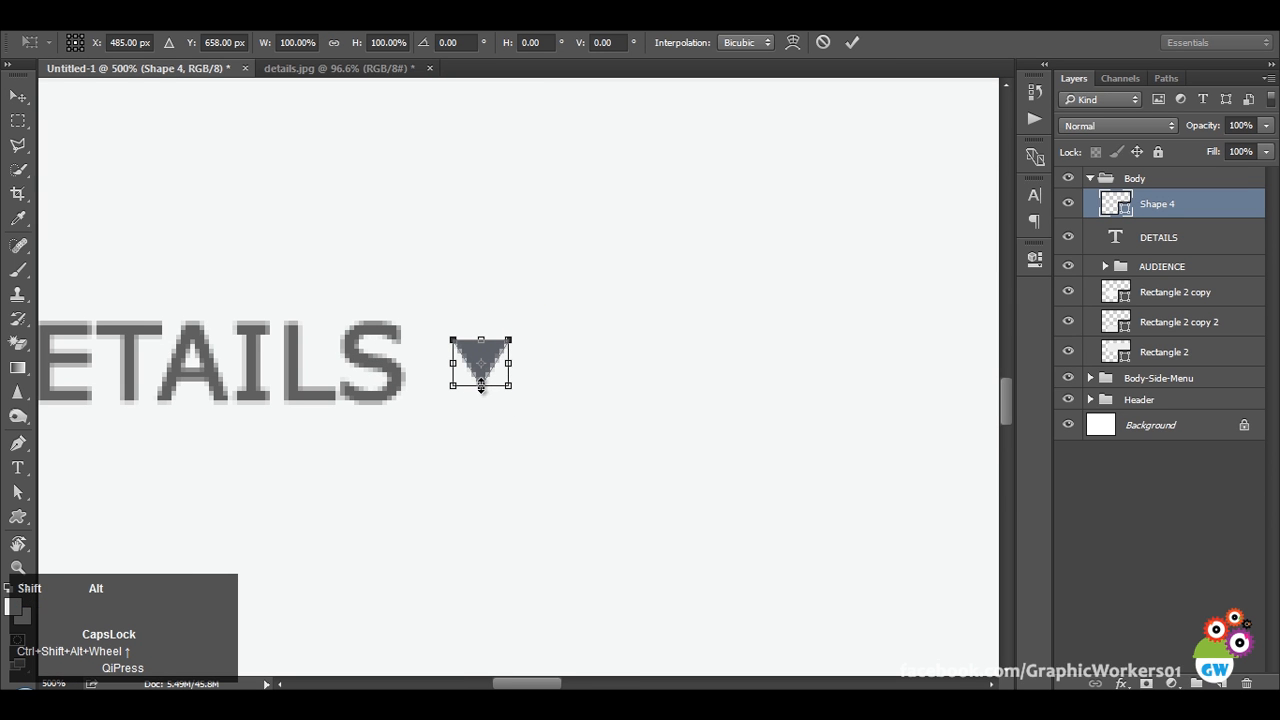
pyautogui.moveTo(481, 386); pyautogui.dragTo(481, 376)
pyautogui.press('Return')
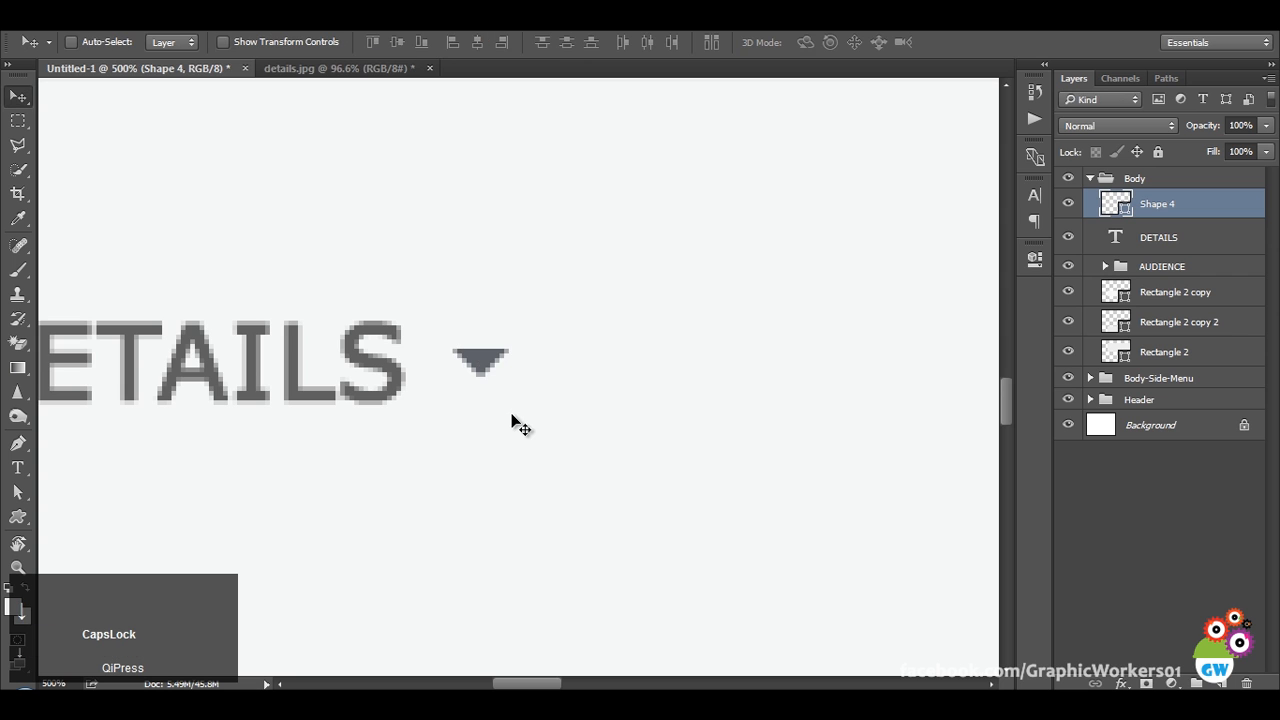
pyautogui.scroll(-5, 518, 424)
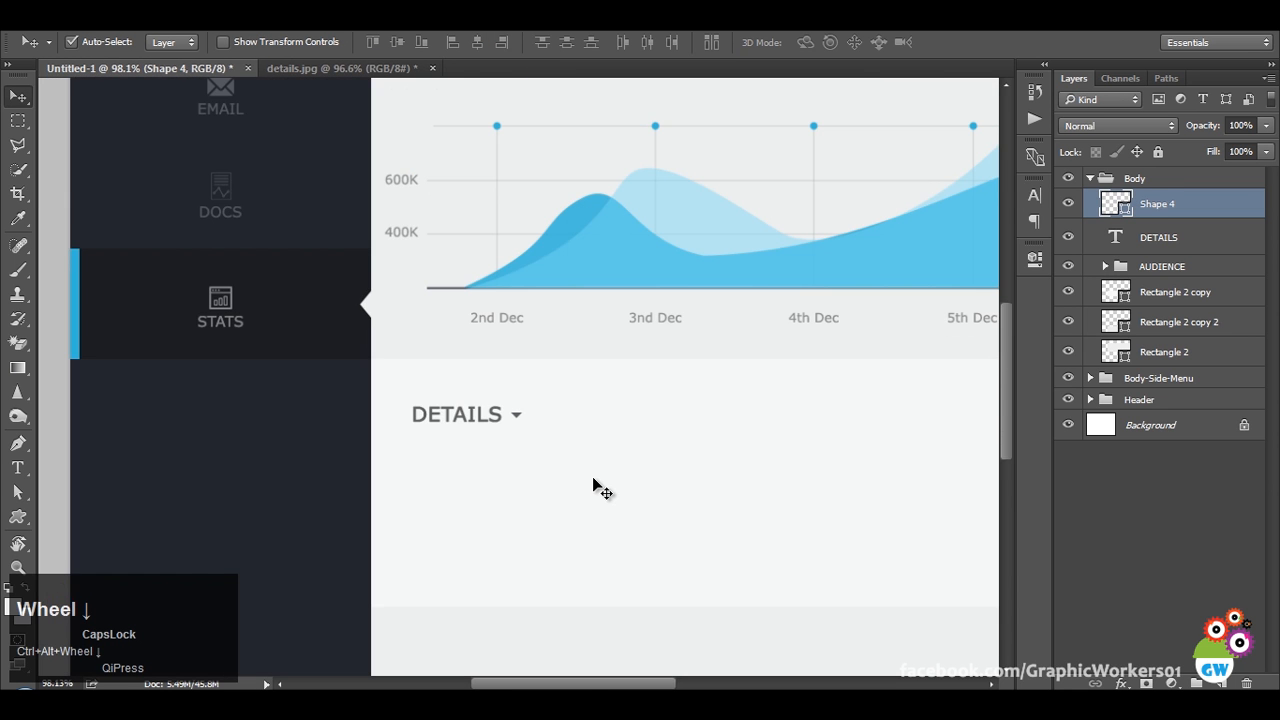
# Resize the dropdown arrow beside the DETAILS heading slightly with Free Transform.
pyautogui.press('End')
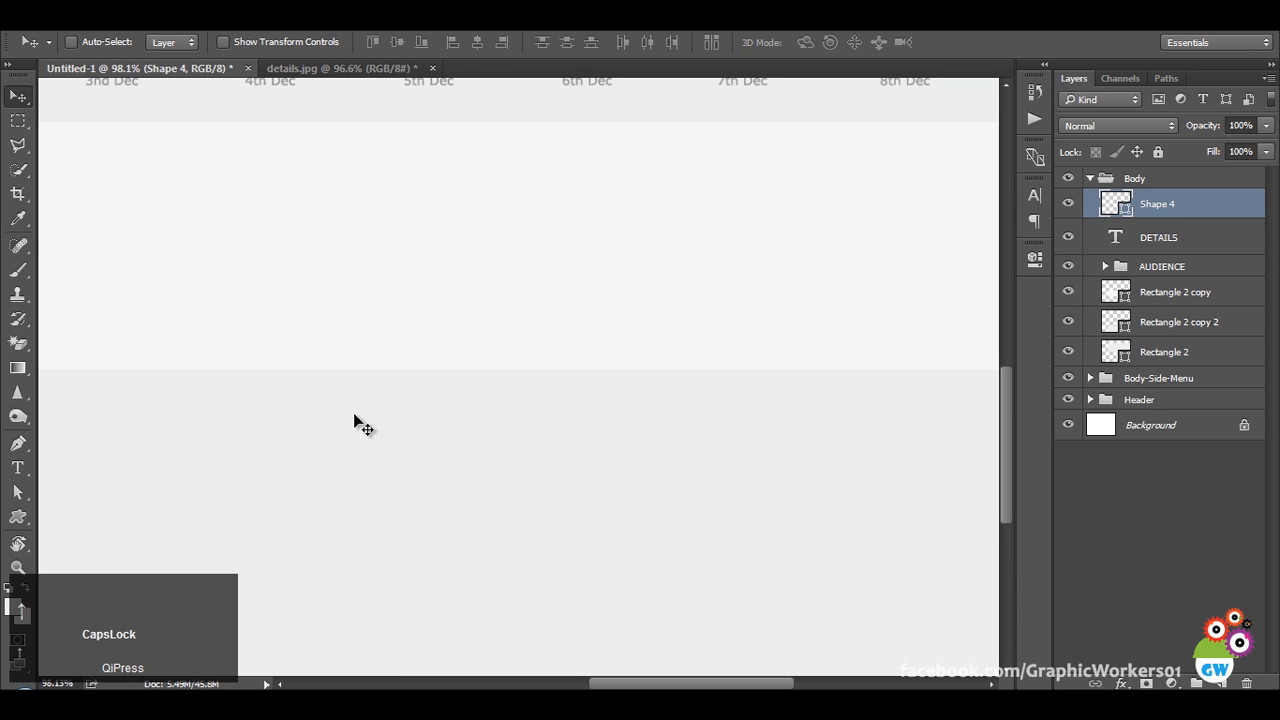
pyautogui.moveTo(451, 463); pyautogui.dragTo(614, 509)
pyautogui.scroll(-2, 619, 514)
pyautogui.scroll(-1, 480, 451)
pyautogui.scroll(2, 457, 450)
pyautogui.scroll(6, 413, 437)
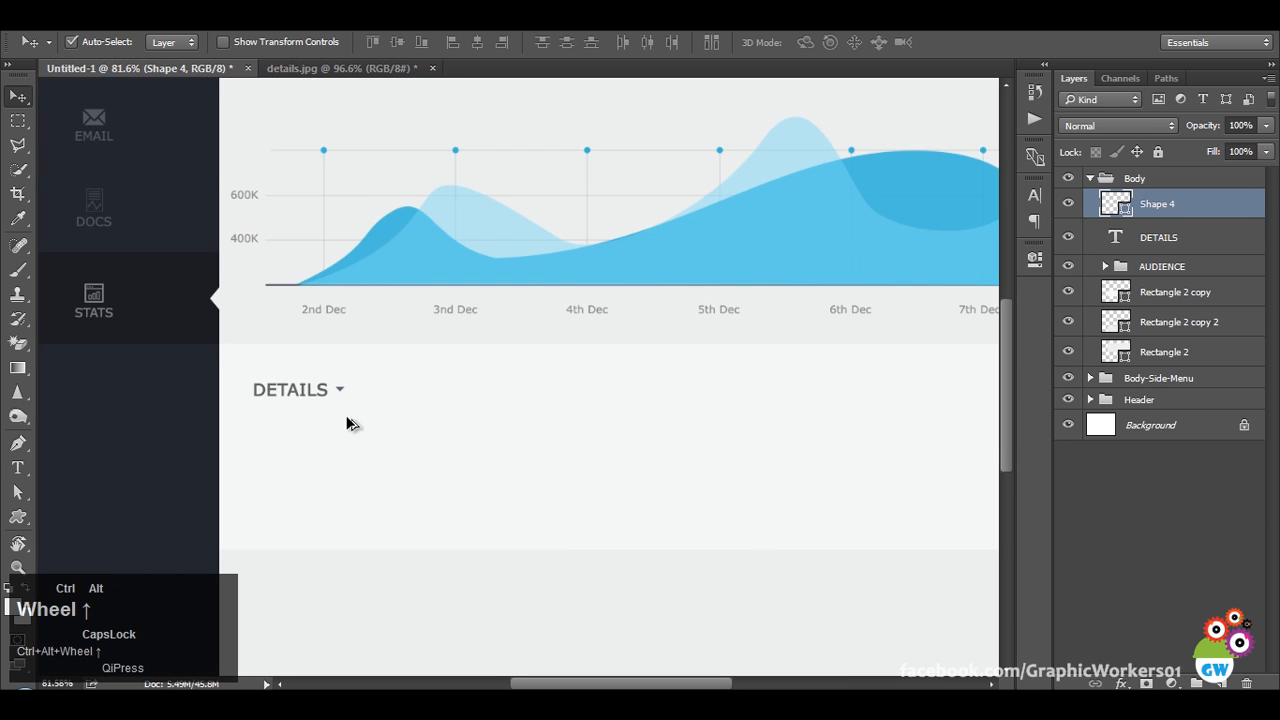
pyautogui.hotkey('ctrl', 't')
pyautogui.moveTo(357, 368); pyautogui.dragTo(364, 372)
pyautogui.press('Return')
pyautogui.keyDown('ctrl'); pyautogui.keyDown('alt'); pyautogui.scroll(-3, 424, 465); pyautogui.keyUp('alt'); pyautogui.keyUp('ctrl')
pyautogui.keyDown('ctrl'); pyautogui.keyDown('alt'); pyautogui.scroll(-4, 424, 467); pyautogui.keyUp('alt'); pyautogui.keyUp('ctrl')
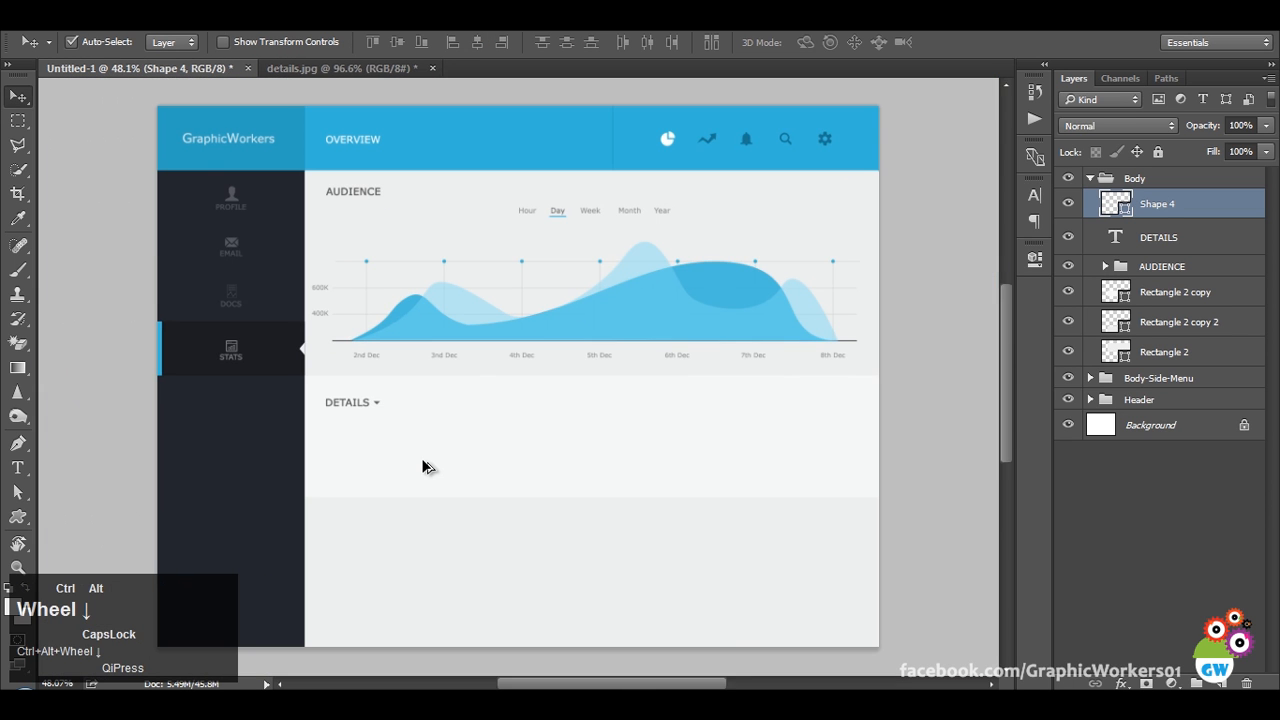
# Centre the DETAILS text and its arrow vertically on the Rectangle 2 copy band, using details.jpg as reference.
pyautogui.click(320, 68)
pyautogui.click(142, 68)
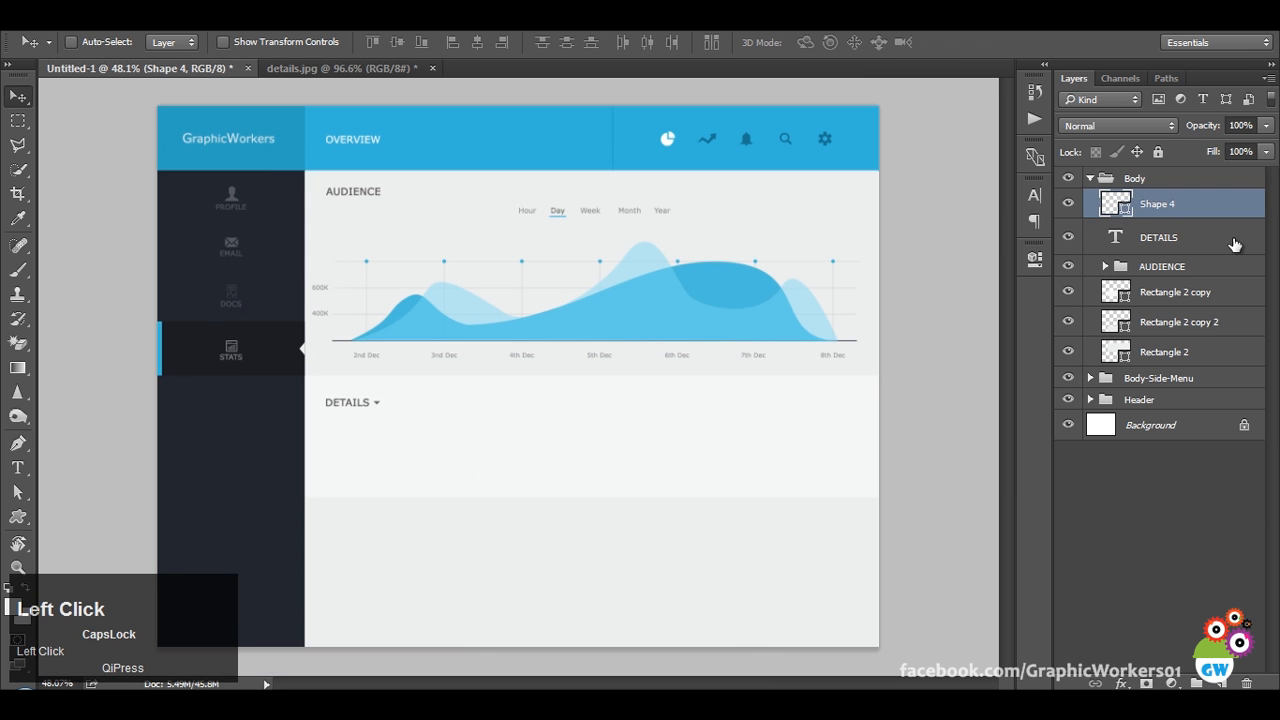
pyautogui.keyDown('ctrl'); pyautogui.click(1192, 232); pyautogui.keyUp('ctrl')
pyautogui.rightClick(680, 431)
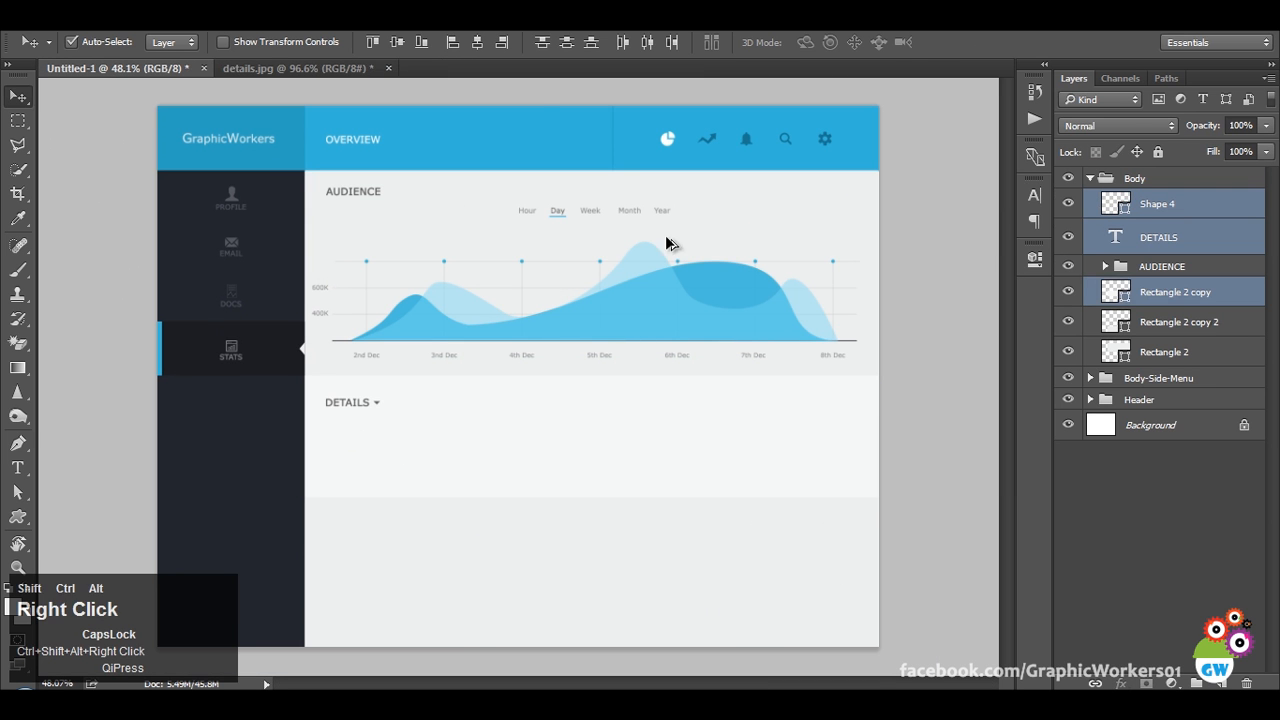
pyautogui.click(397, 42)
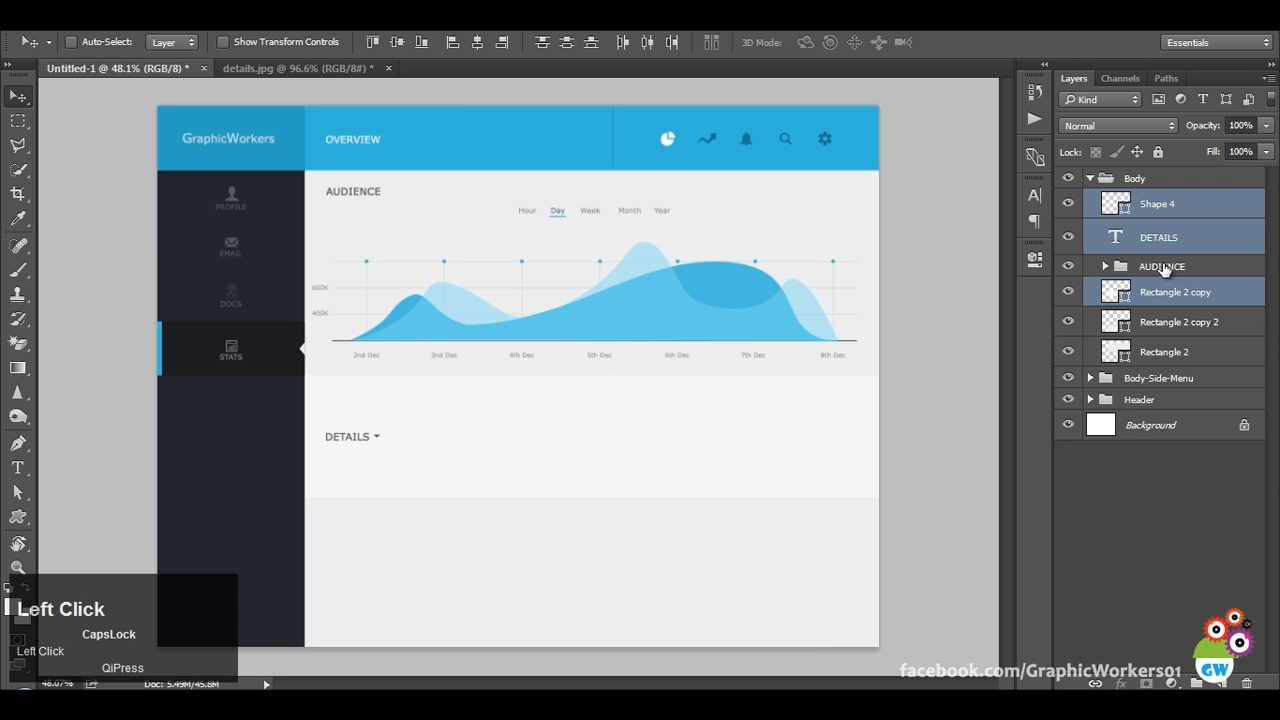
pyautogui.click(1155, 509)
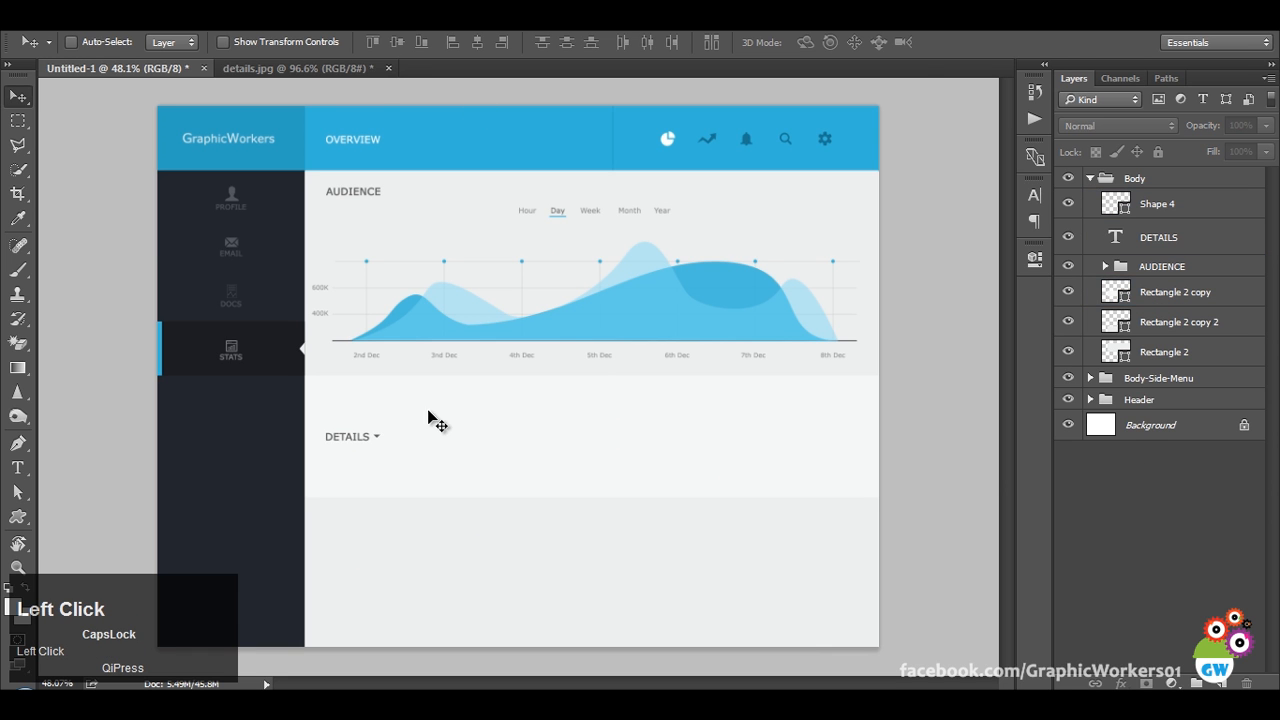
# Draw a circle about 171 px wide in the DETAILS band with the Ellipse Tool, following the details.jpg reference.
pyautogui.click(300, 68)
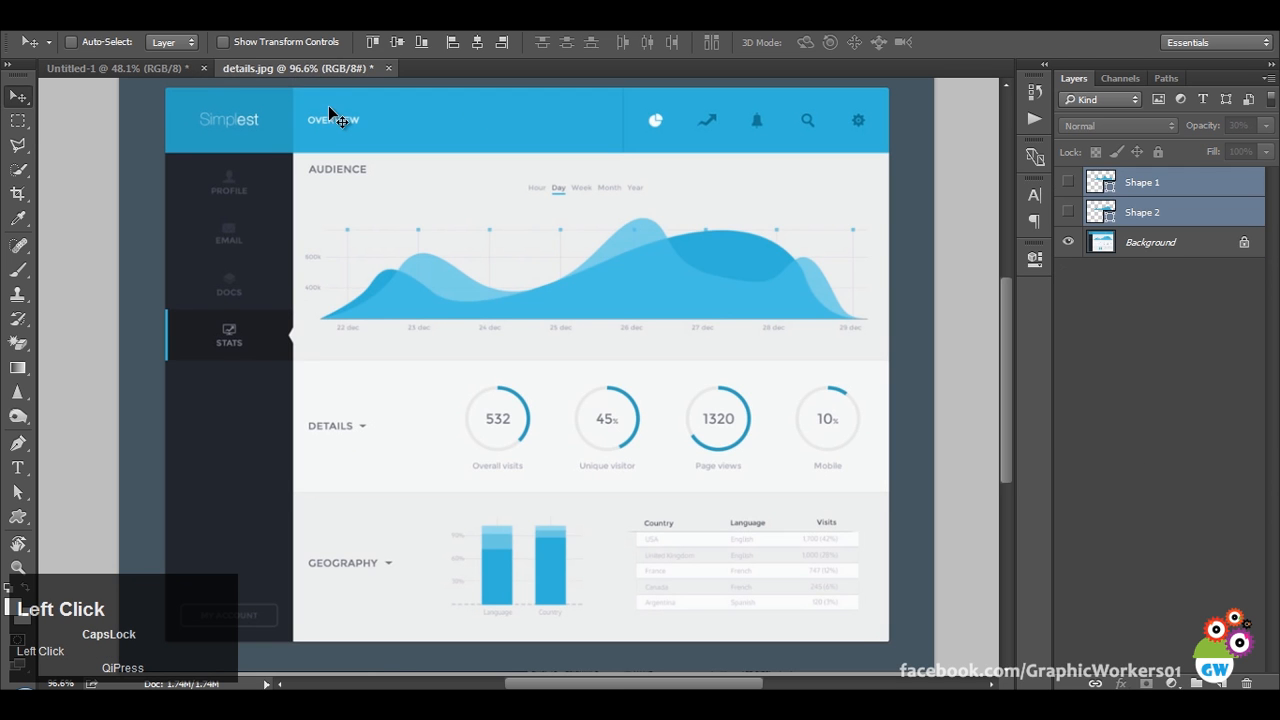
pyautogui.click(118, 68)
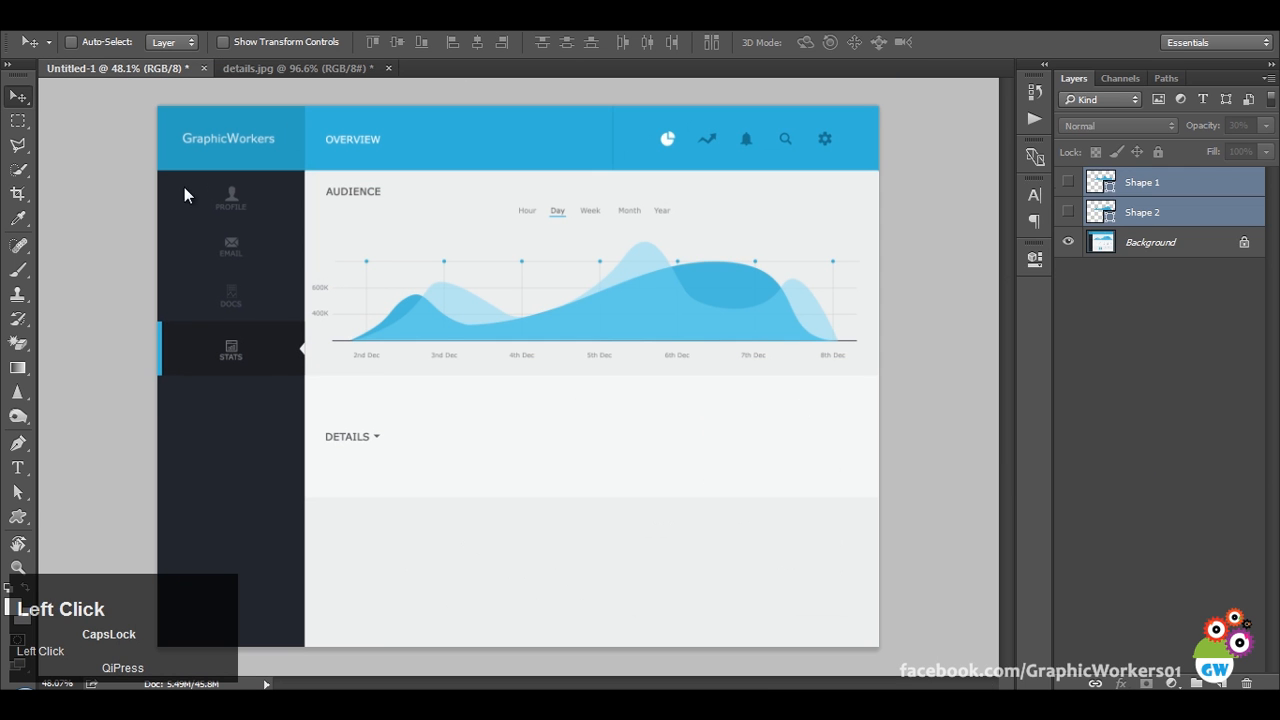
pyautogui.rightClick(25, 520)
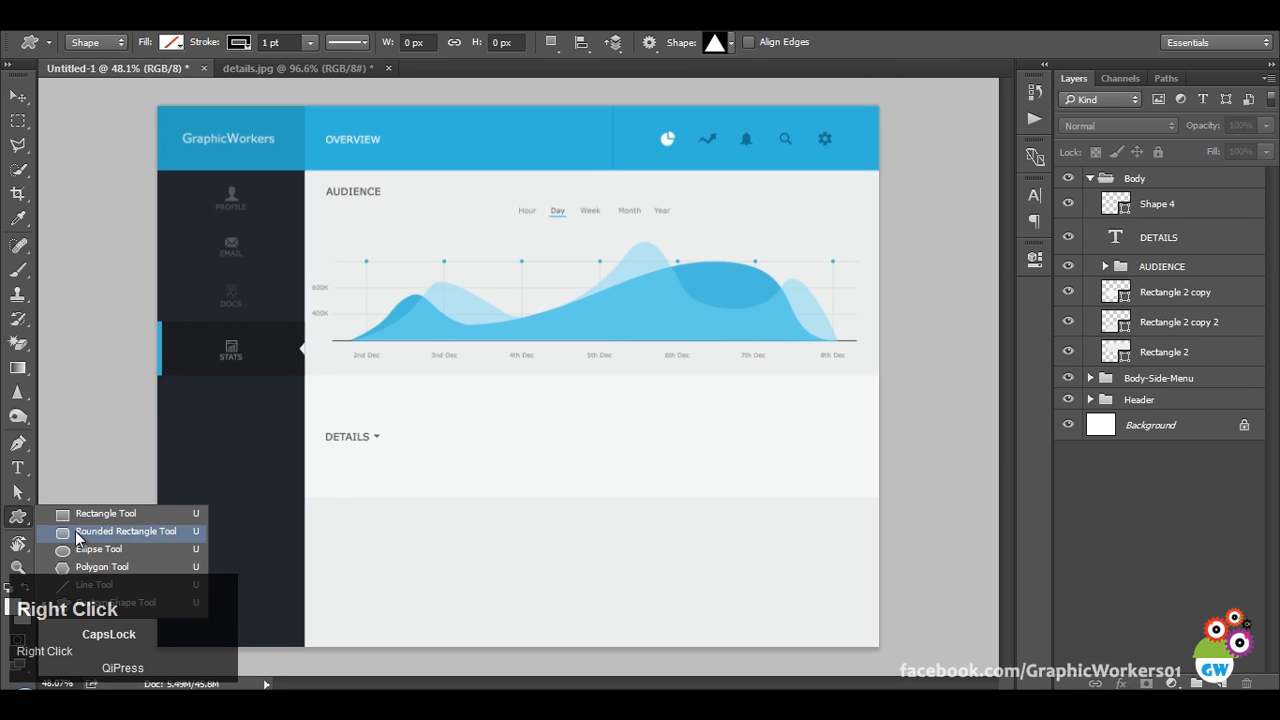
pyautogui.click(83, 552)
pyautogui.moveTo(451, 407); pyautogui.dragTo(557, 483)
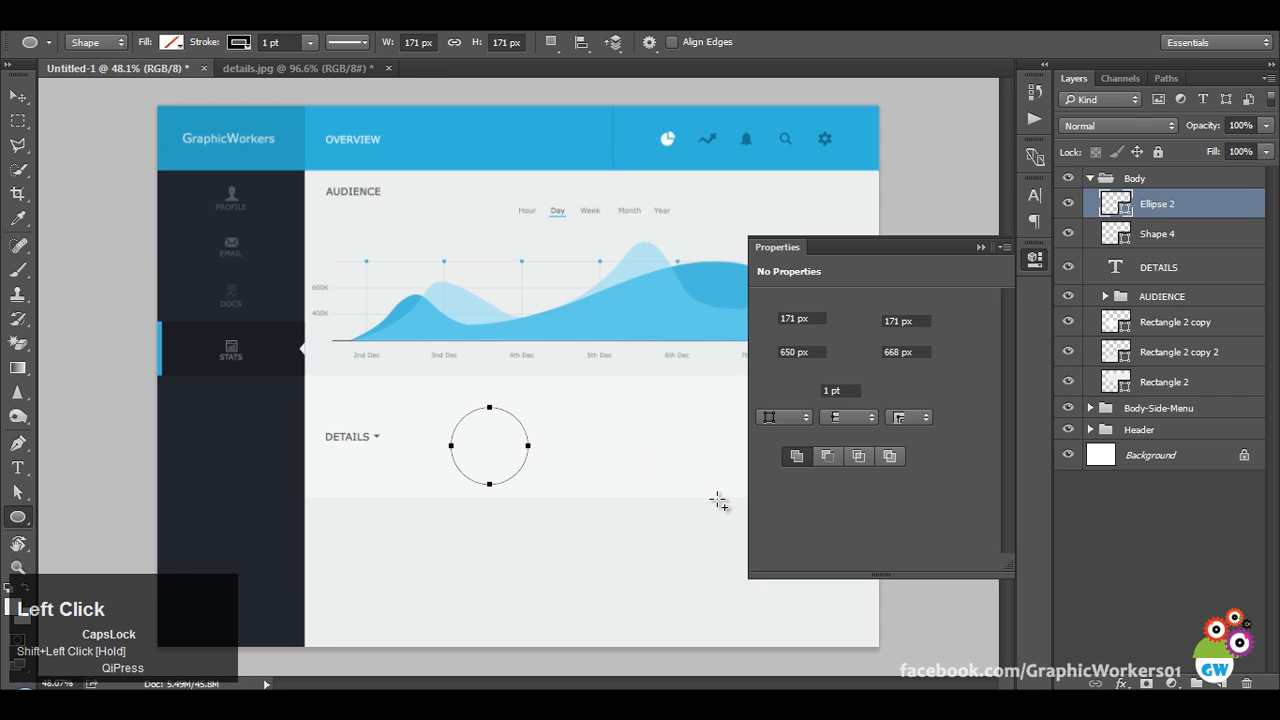
# Give the circle a light grey stroke with a width of 10 pt.
pyautogui.click(800, 392)
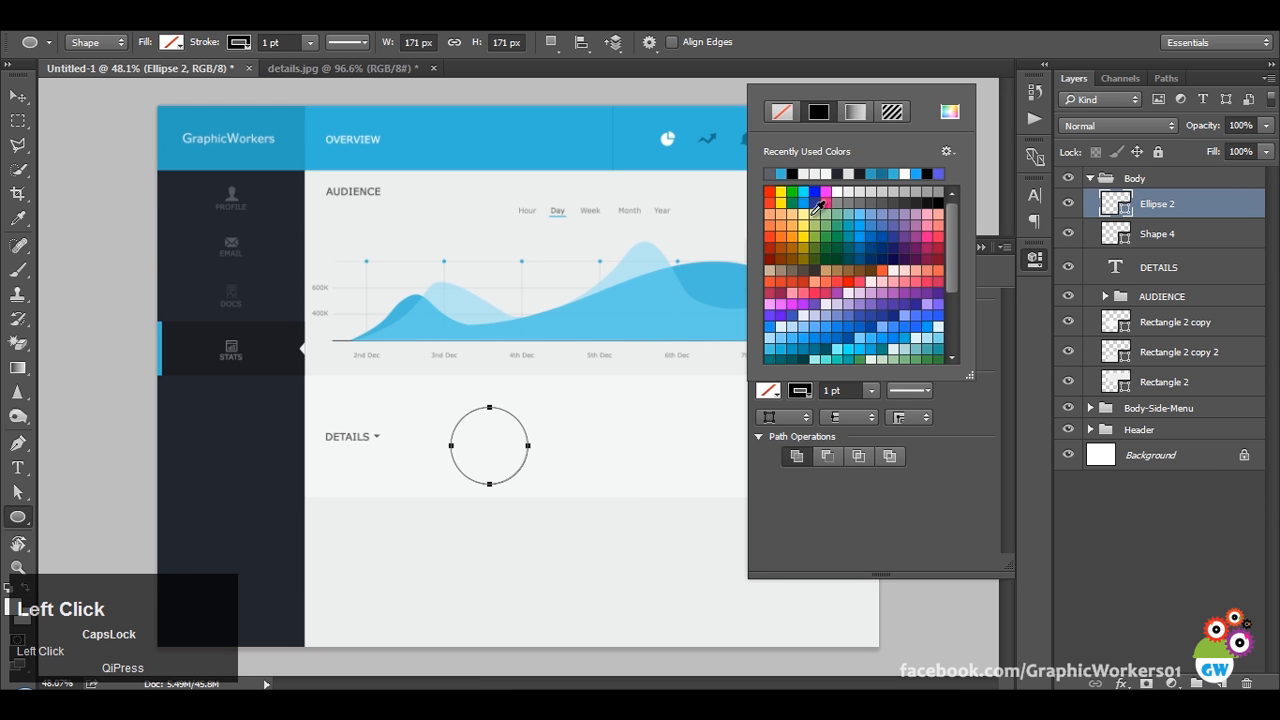
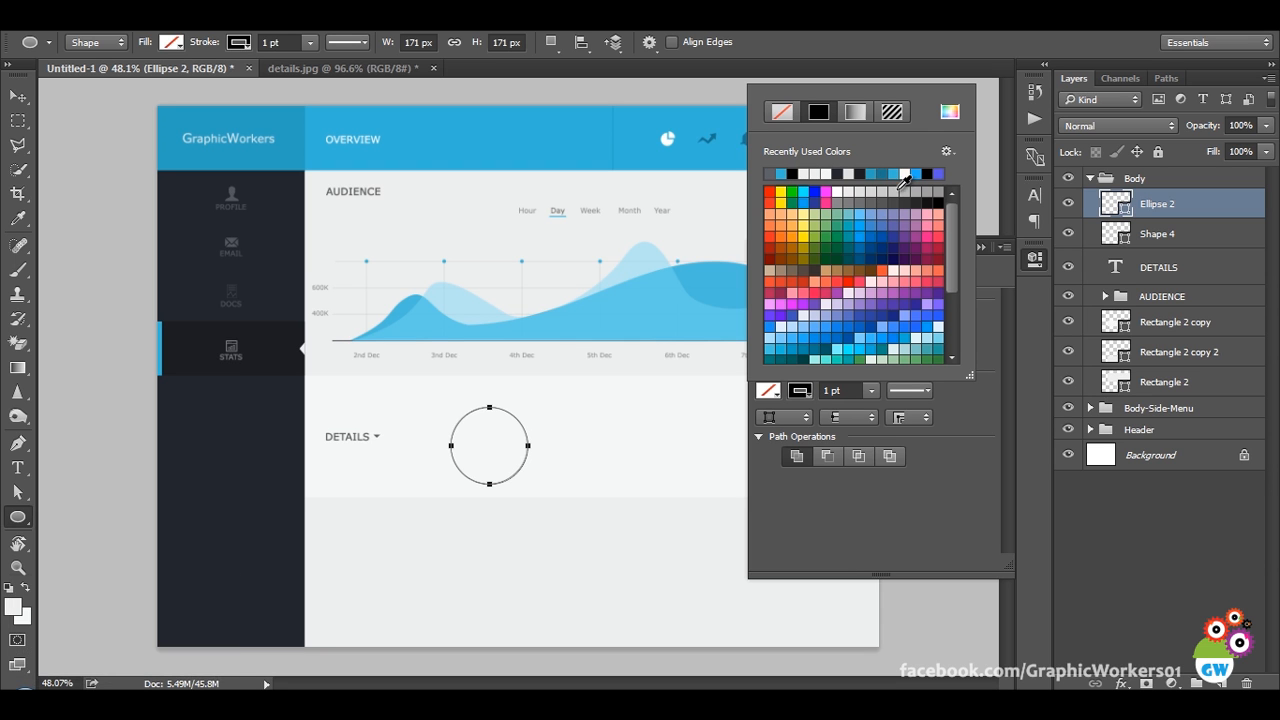
pyautogui.click(872, 192)
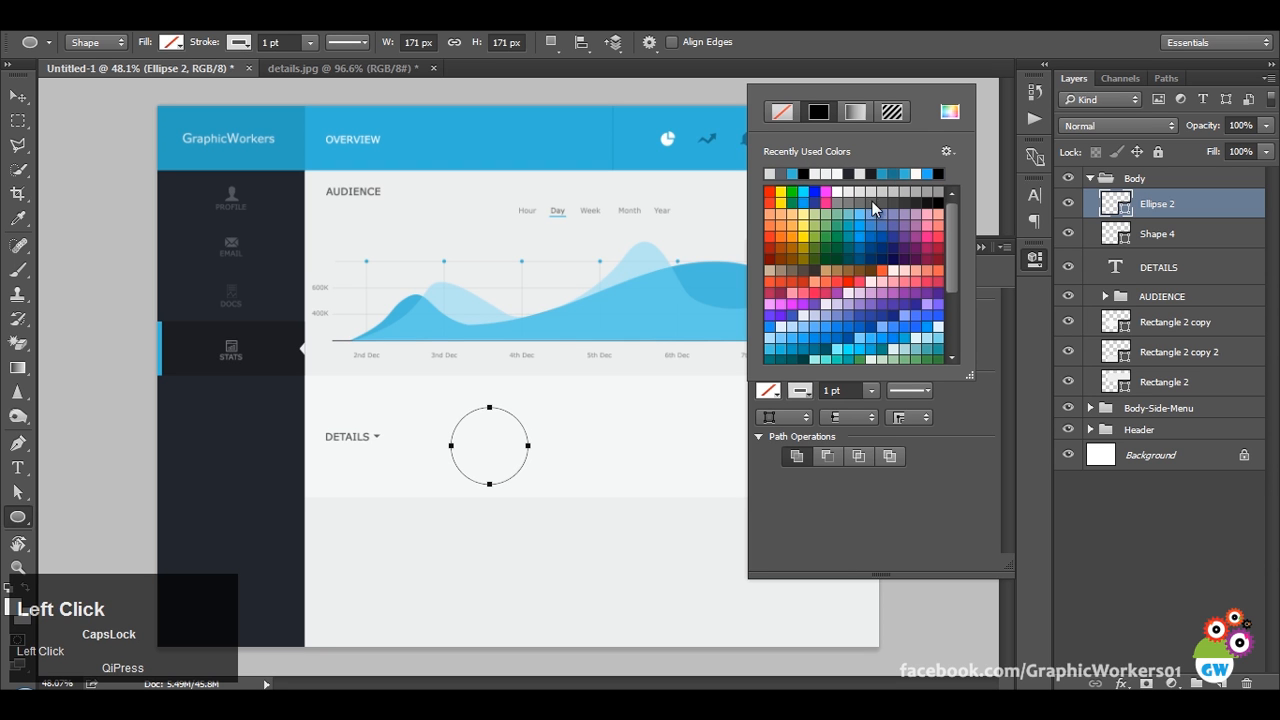
pyautogui.click(843, 393)
pyautogui.scroll(3, 845, 392)
pyautogui.press('Return')
pyautogui.scroll(2, 850, 392)
pyautogui.scroll(3, 851, 392)
pyautogui.press('Return')
pyautogui.click(851, 392)
pyautogui.scroll(4, 851, 392)
pyautogui.press('Return')
pyautogui.scroll(-3, 851, 392)
pyautogui.scroll(-1, 851, 392)
pyautogui.press('Return')
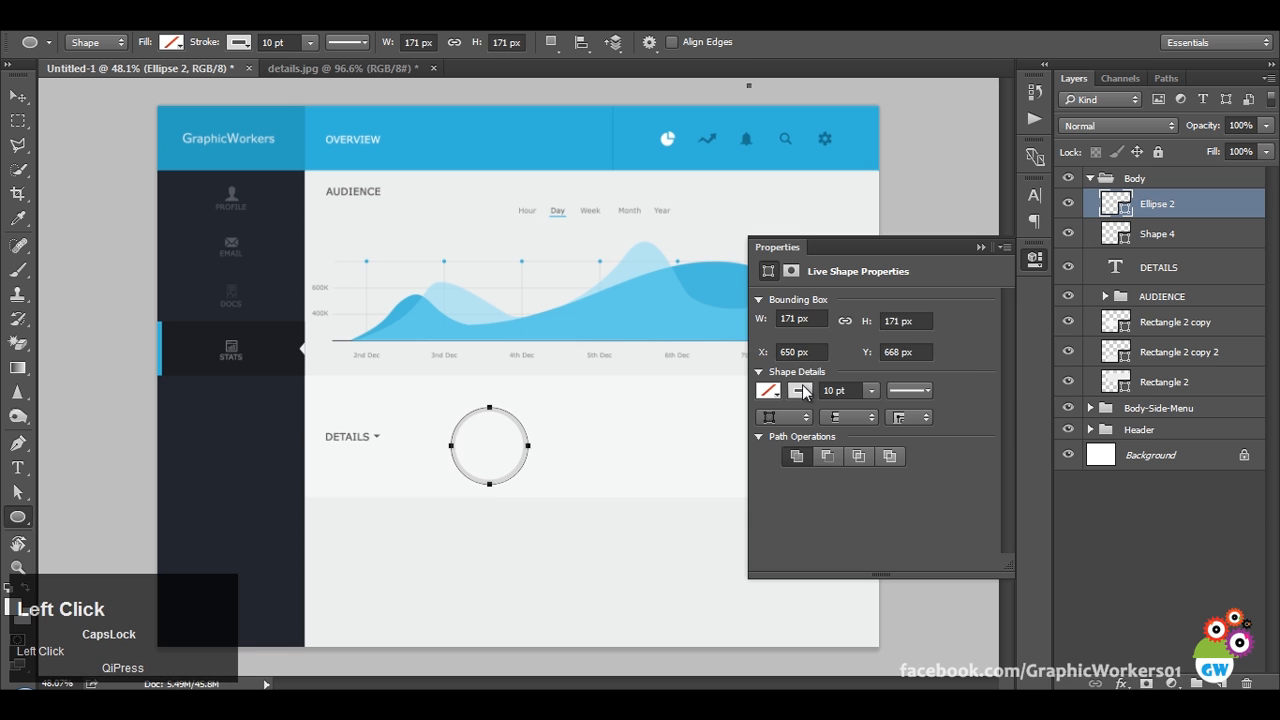
# Lighten the circle's stroke colour to #e7e7e7.
pyautogui.click(802, 391)
pyautogui.click(947, 114)
pyautogui.moveTo(730, 322); pyautogui.dragTo(716, 310)
pyautogui.click(1152, 272)
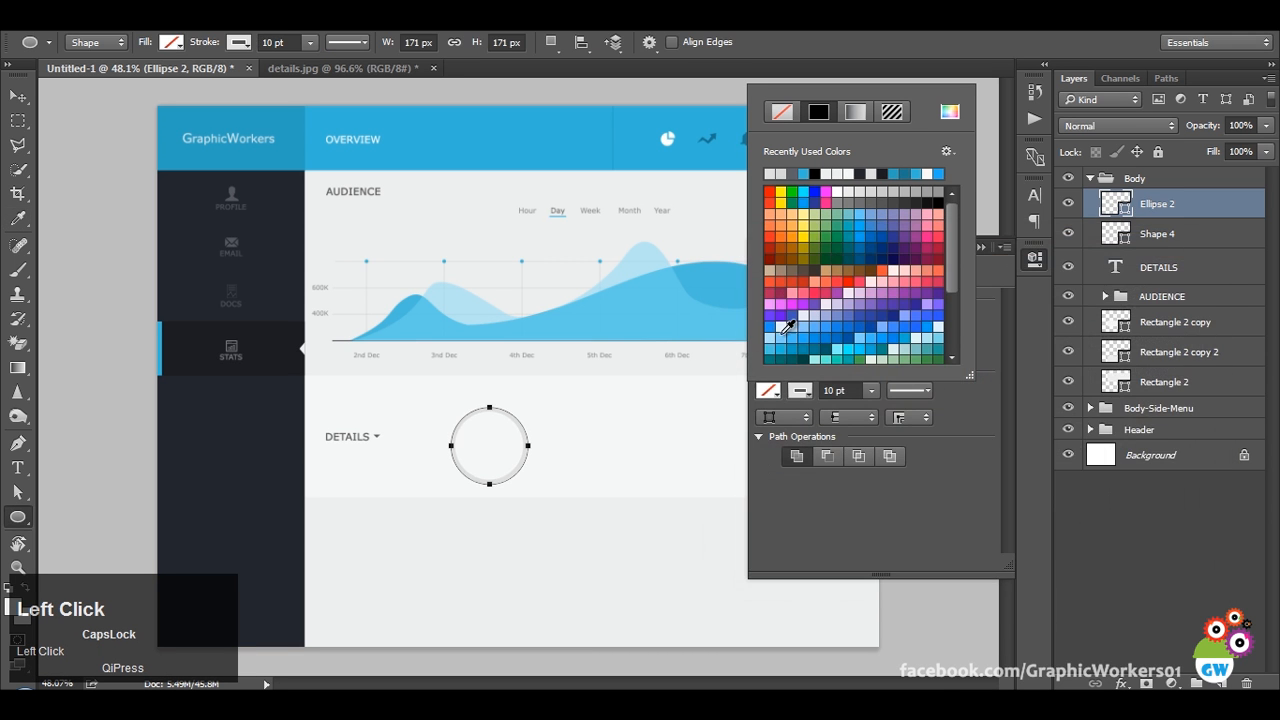
pyautogui.click(800, 391)
pyautogui.click(801, 390)
pyautogui.click(949, 112)
pyautogui.moveTo(733, 315); pyautogui.dragTo(716, 301)
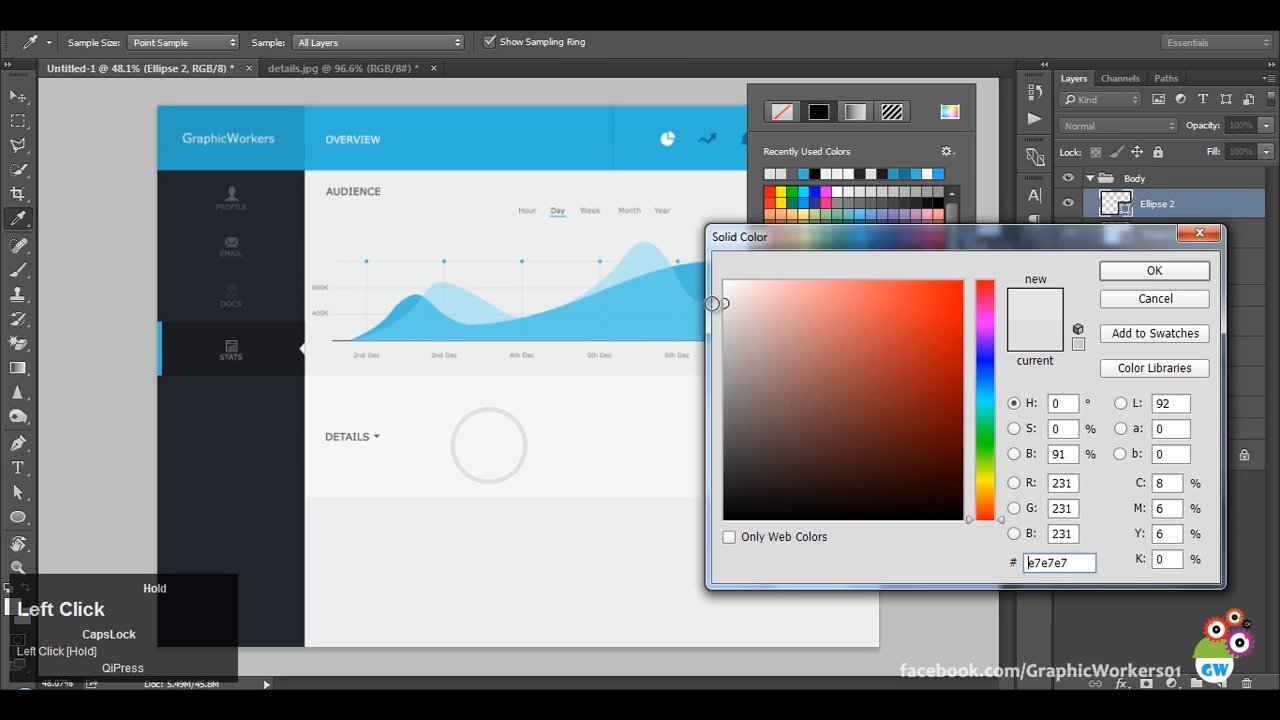
pyautogui.click(1154, 271)
pyautogui.click(990, 436)
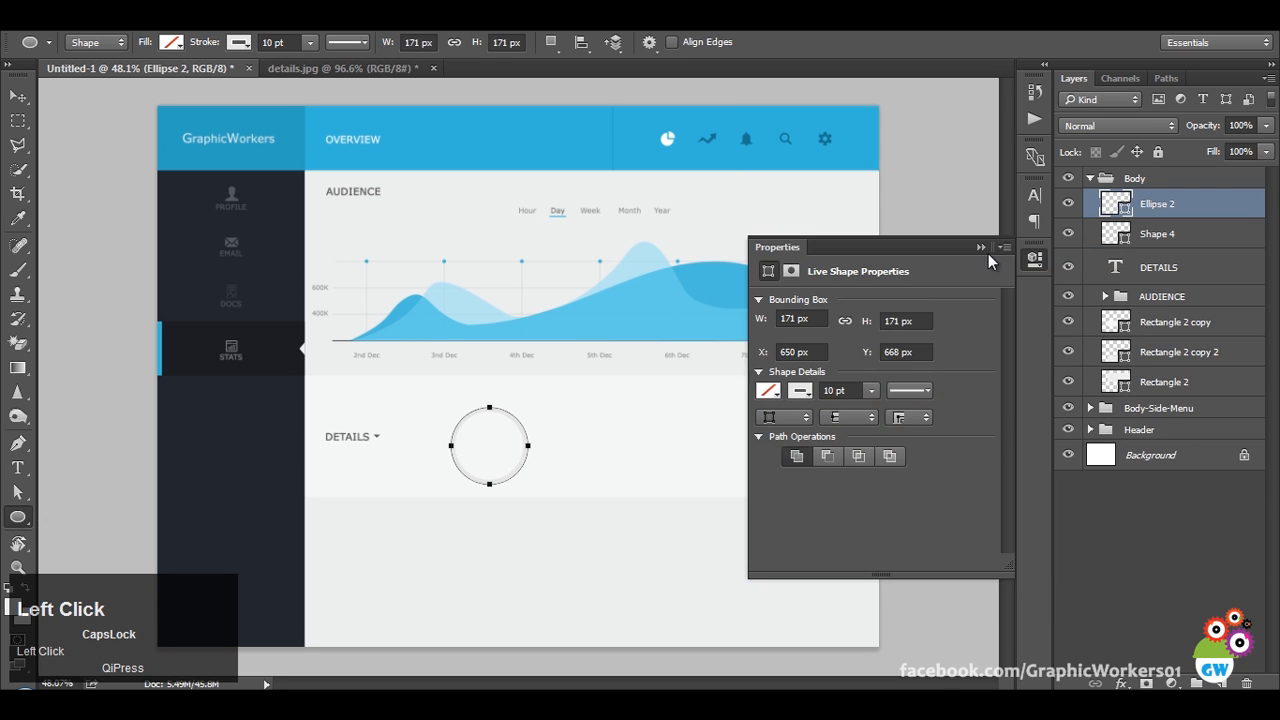
# Move the circle up to line up vertically with the DETAILS heading.
pyautogui.click(981, 246)
pyautogui.click(16, 97)
pyautogui.moveTo(597, 449); pyautogui.dragTo(599, 427)
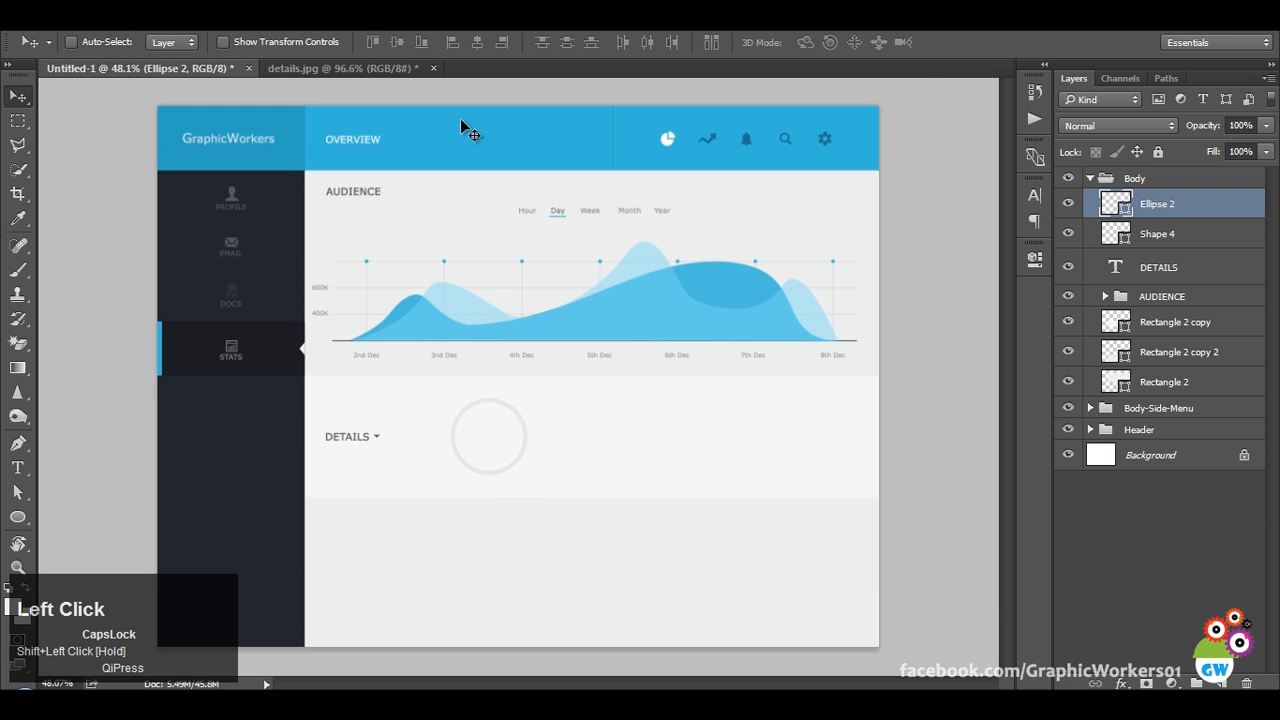
# Check details.jpg for the circle's proportions and scale the circle down about its centre to about 140 px.
pyautogui.click(348, 67)
pyautogui.click(183, 68)
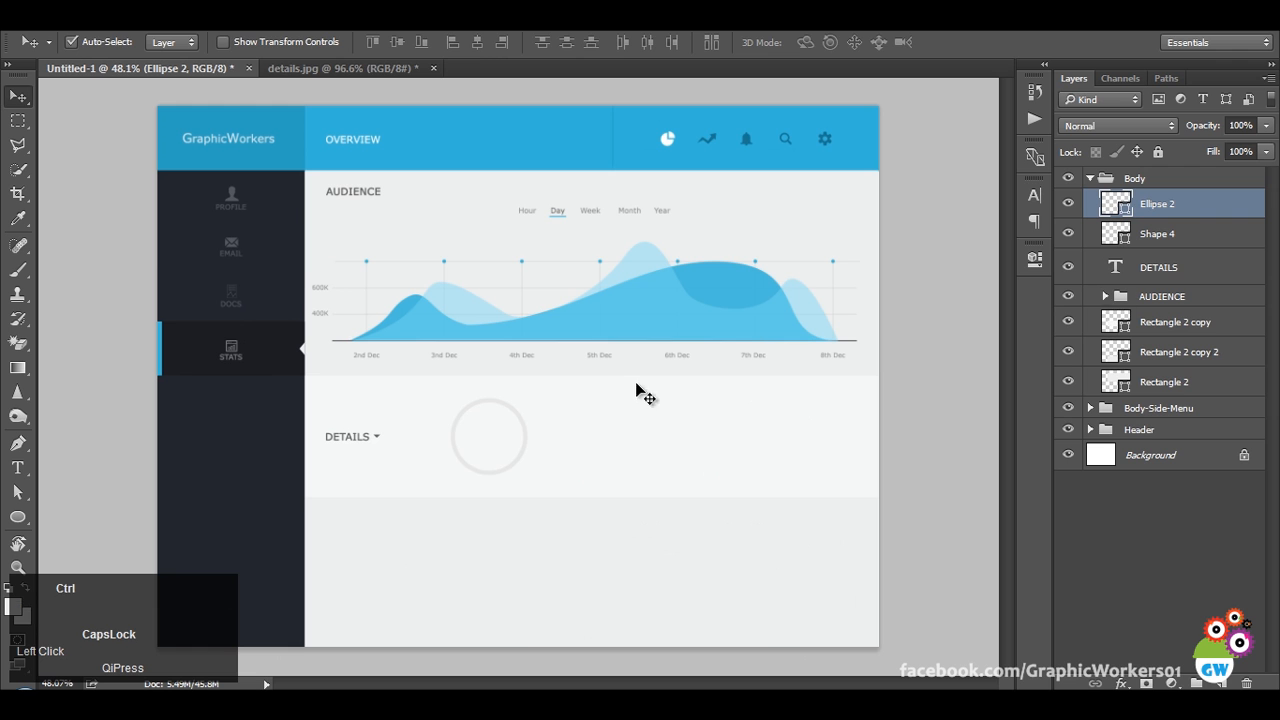
pyautogui.hotkey('ctrl', 't')
pyautogui.moveTo(528, 480); pyautogui.dragTo(523, 477)
pyautogui.press('Return')
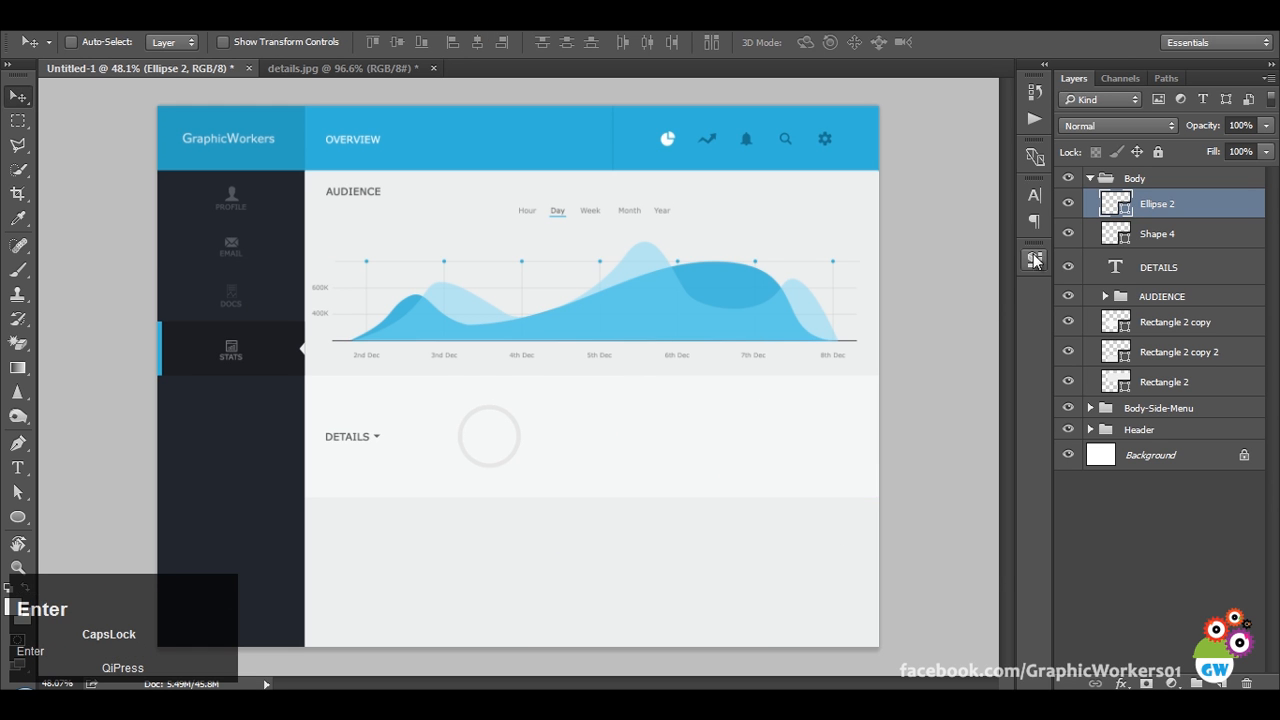
# Set the circle's stroke width to 8 pt.
pyautogui.click(1035, 258)
pyautogui.scroll(-3, 856, 391)
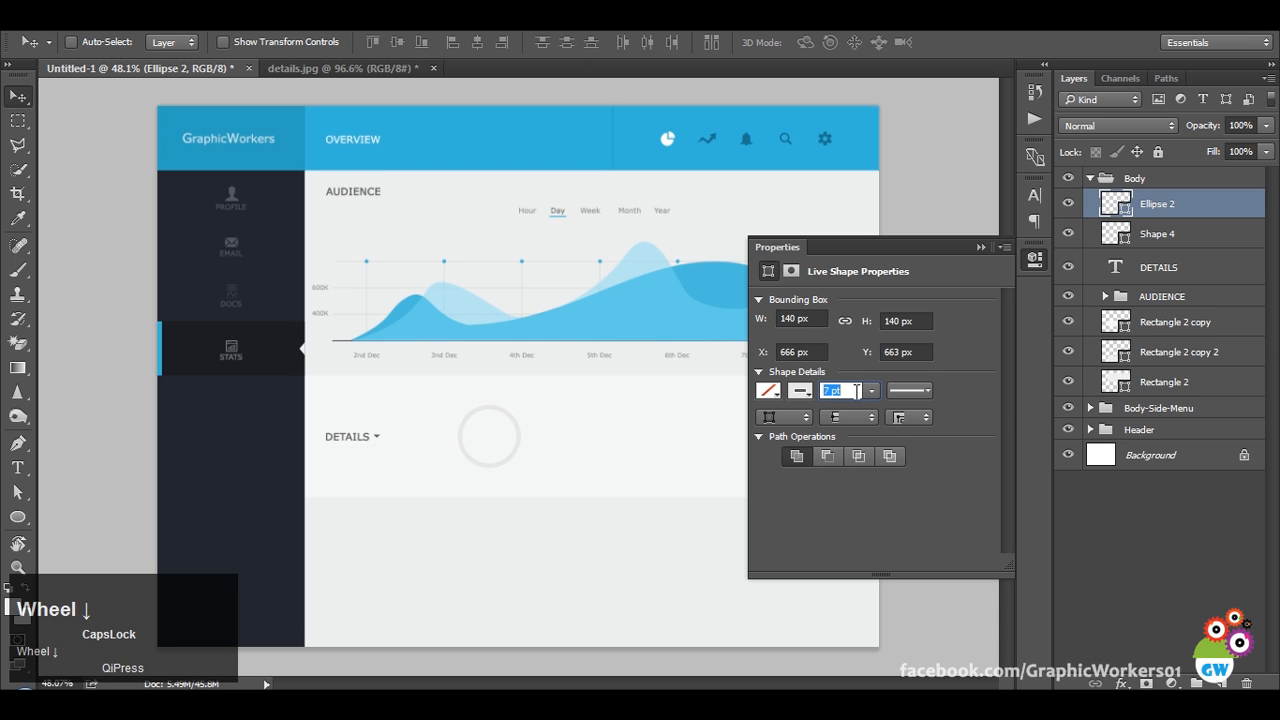
pyautogui.scroll(-1, 856, 391)
pyautogui.press('Return')
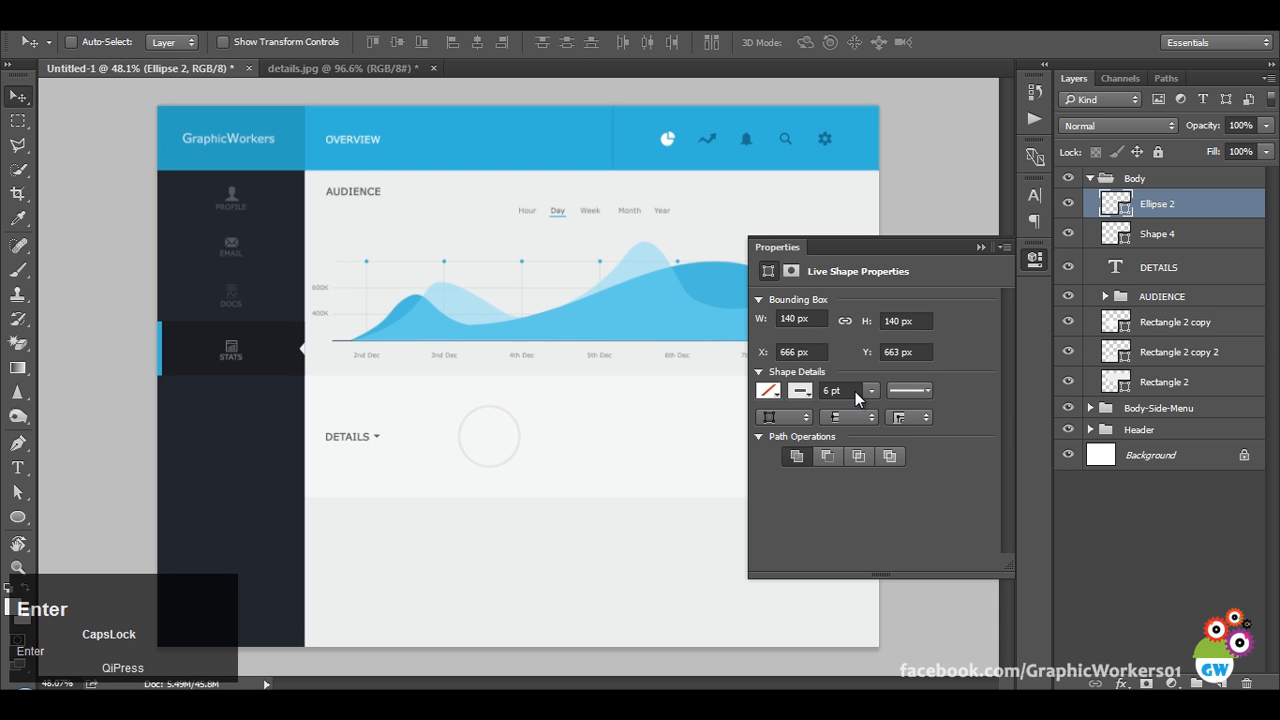
pyautogui.click(856, 391)
pyautogui.scroll(2, 856, 391)
pyautogui.press('Return')
pyautogui.click(980, 246)
# Check the ring design in details.jpg and duplicate the grey circle layer in the Untitled-1 document.
pyautogui.scroll(2, 486, 451)
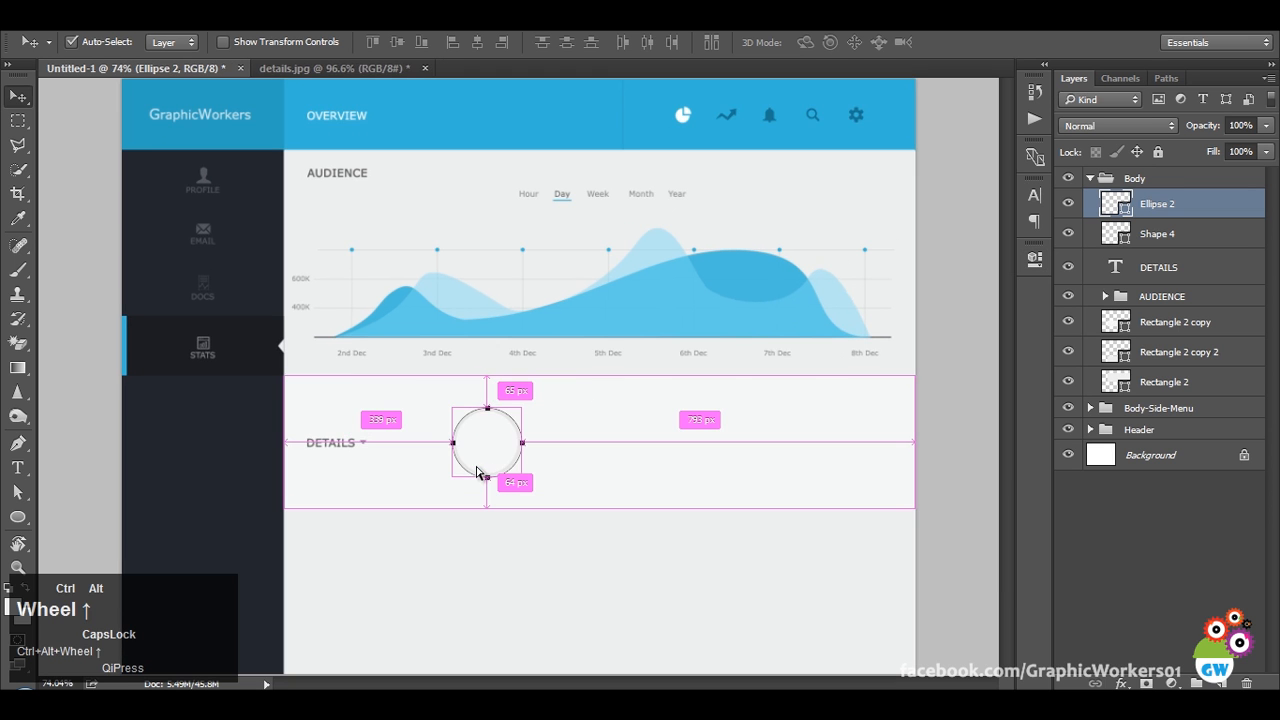
pyautogui.click(376, 68)
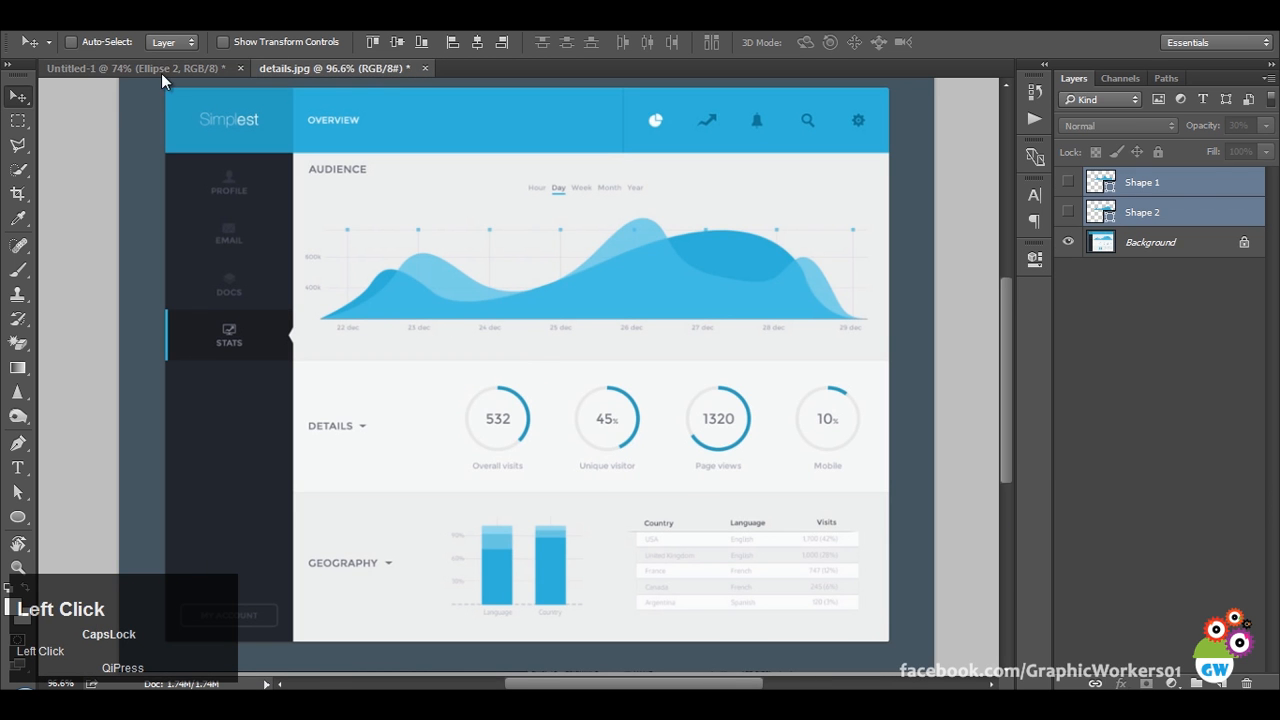
pyautogui.click(165, 69)
pyautogui.press('ctrl')
pyautogui.hotkey('ctrl', 'j')
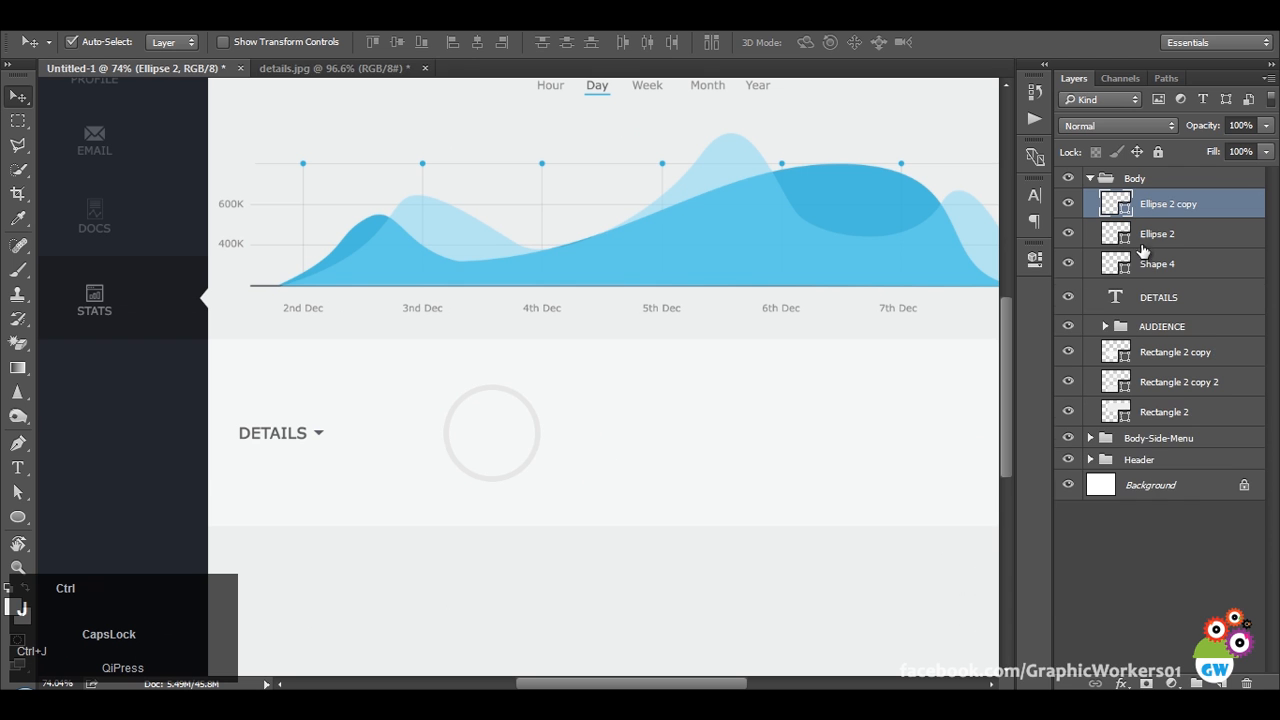
# Change the duplicate circle's stroke to the recently used blue and compare it with the rings in details.jpg.
pyautogui.doubleClick(1112, 203)
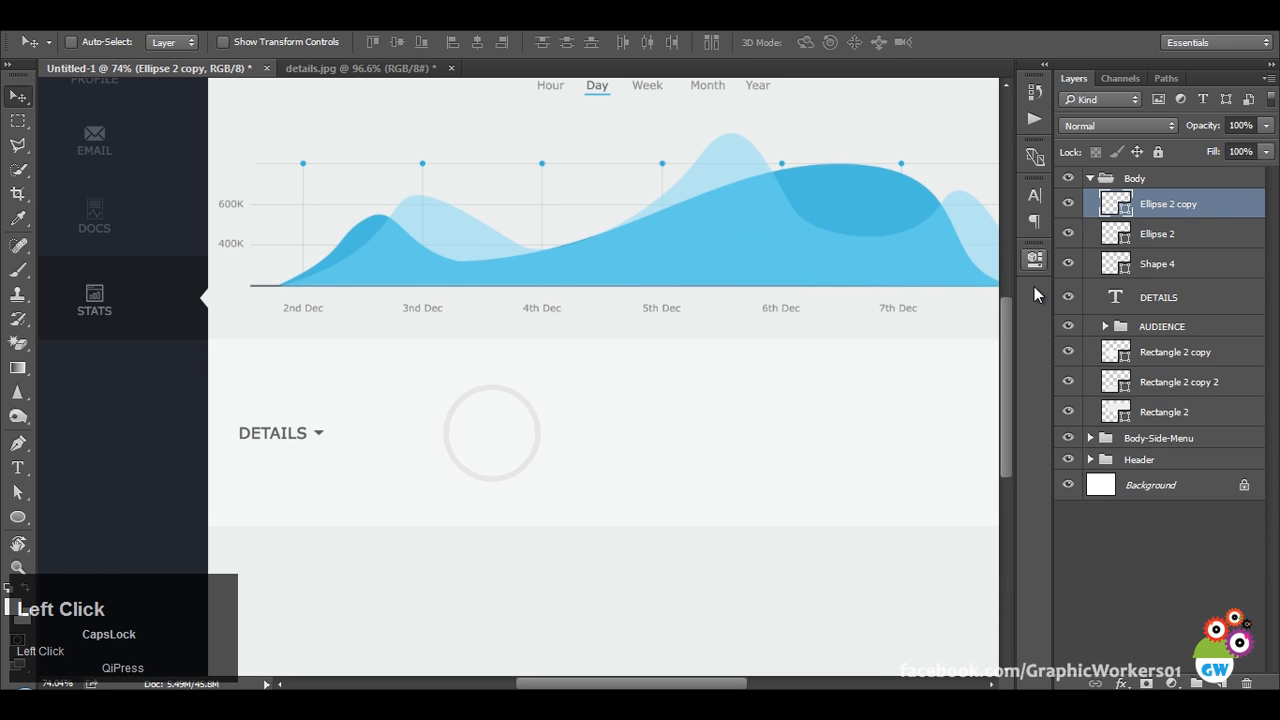
pyautogui.click(1036, 260)
pyautogui.click(801, 391)
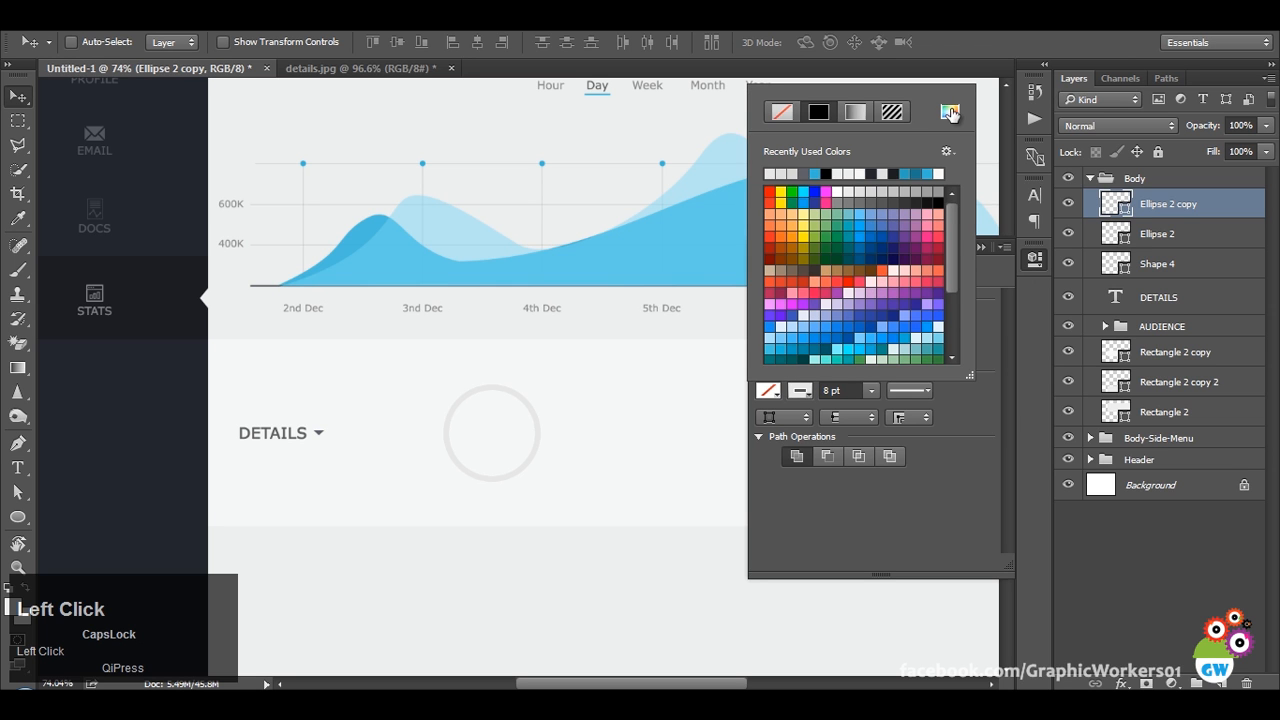
pyautogui.click(818, 173)
pyautogui.click(946, 438)
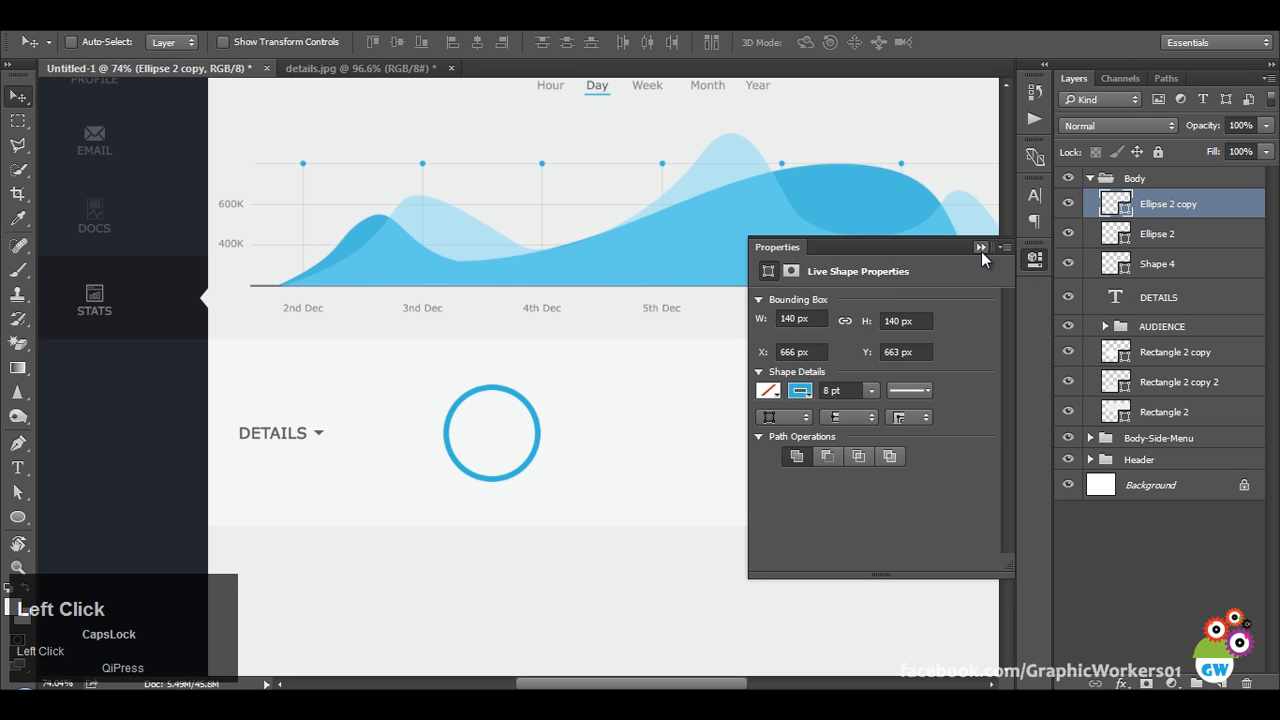
pyautogui.click(983, 246)
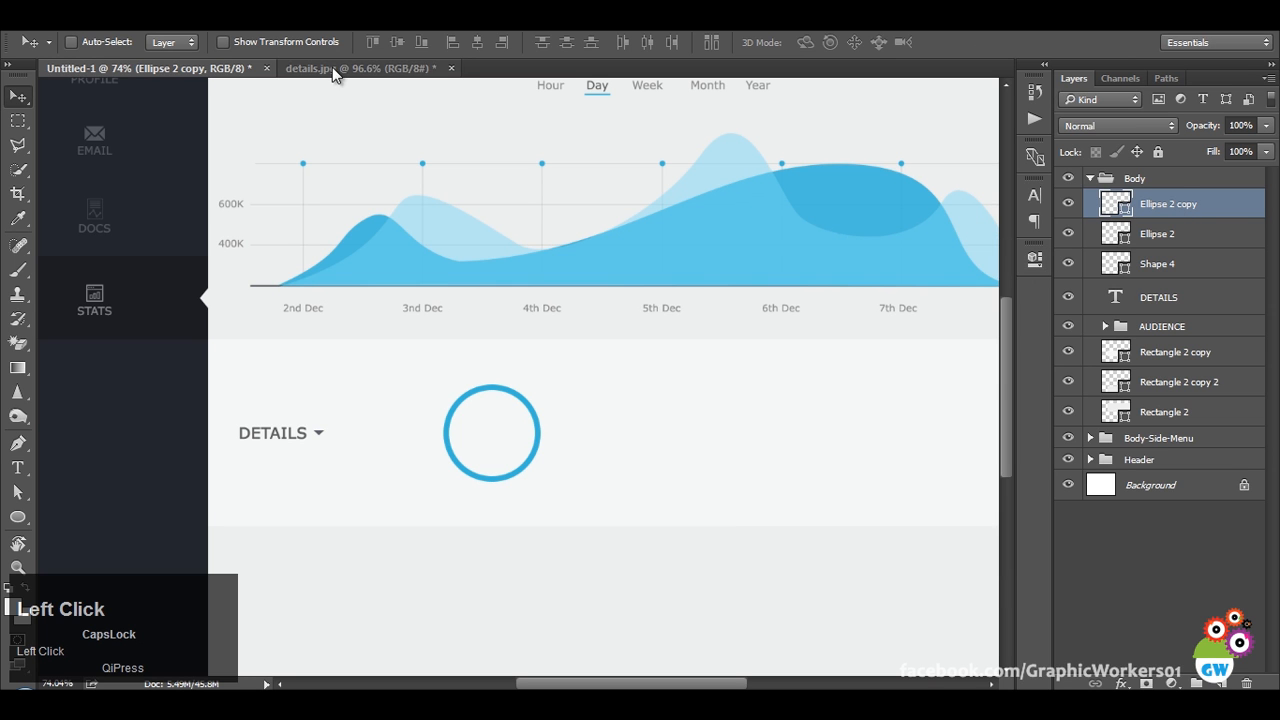
pyautogui.click(362, 68)
pyautogui.click(153, 69)
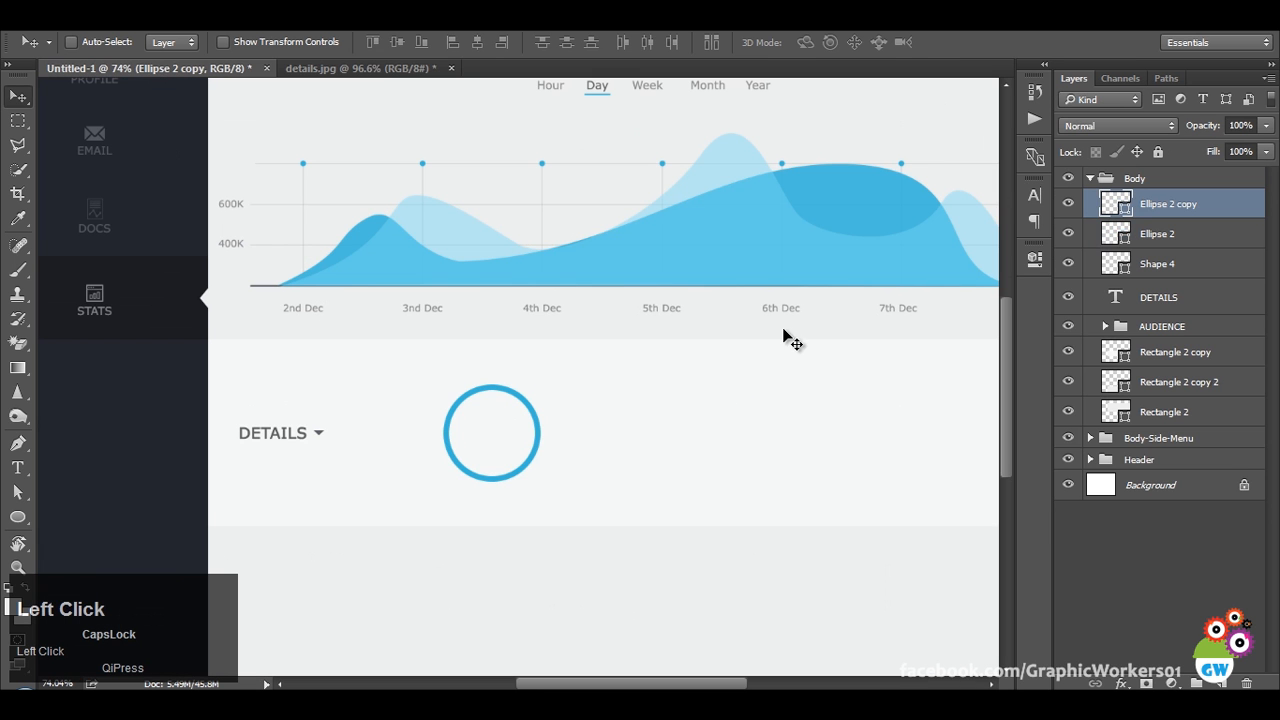
# Add a layer mask to the blue circle copy and outline its upper-right arc with a polygonal lasso selection.
pyautogui.click(1147, 684)
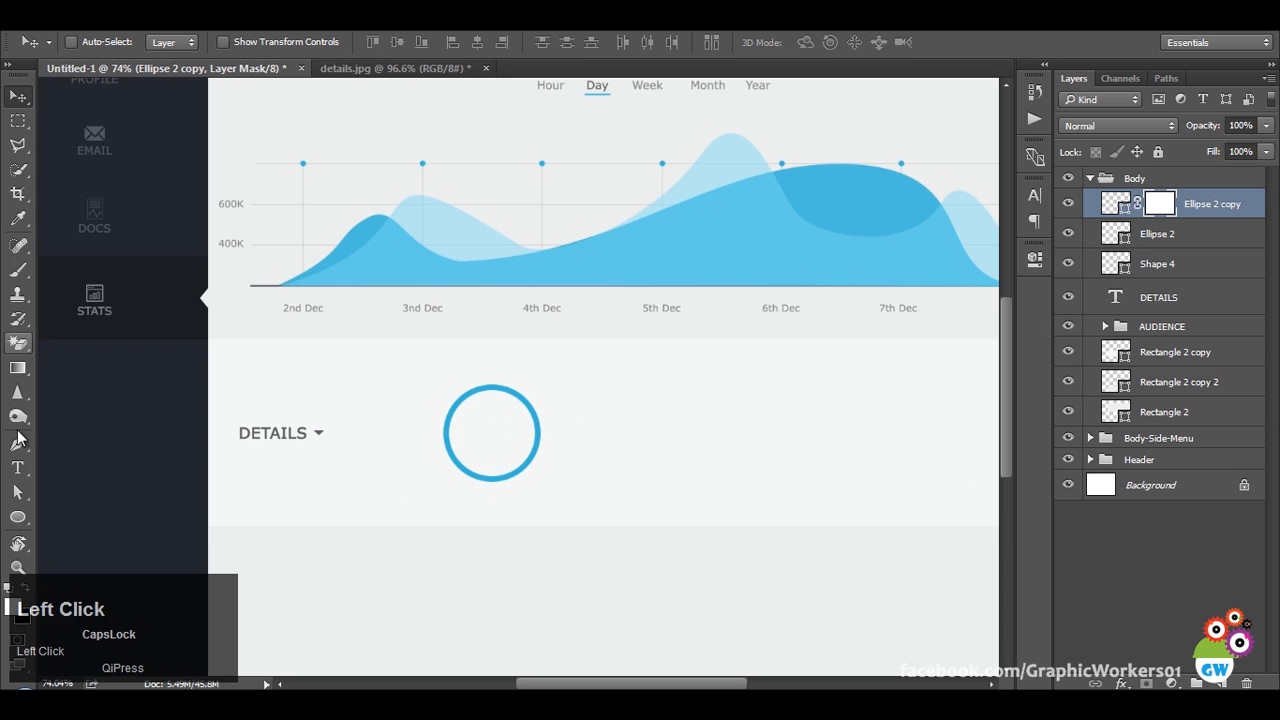
pyautogui.click(20, 147)
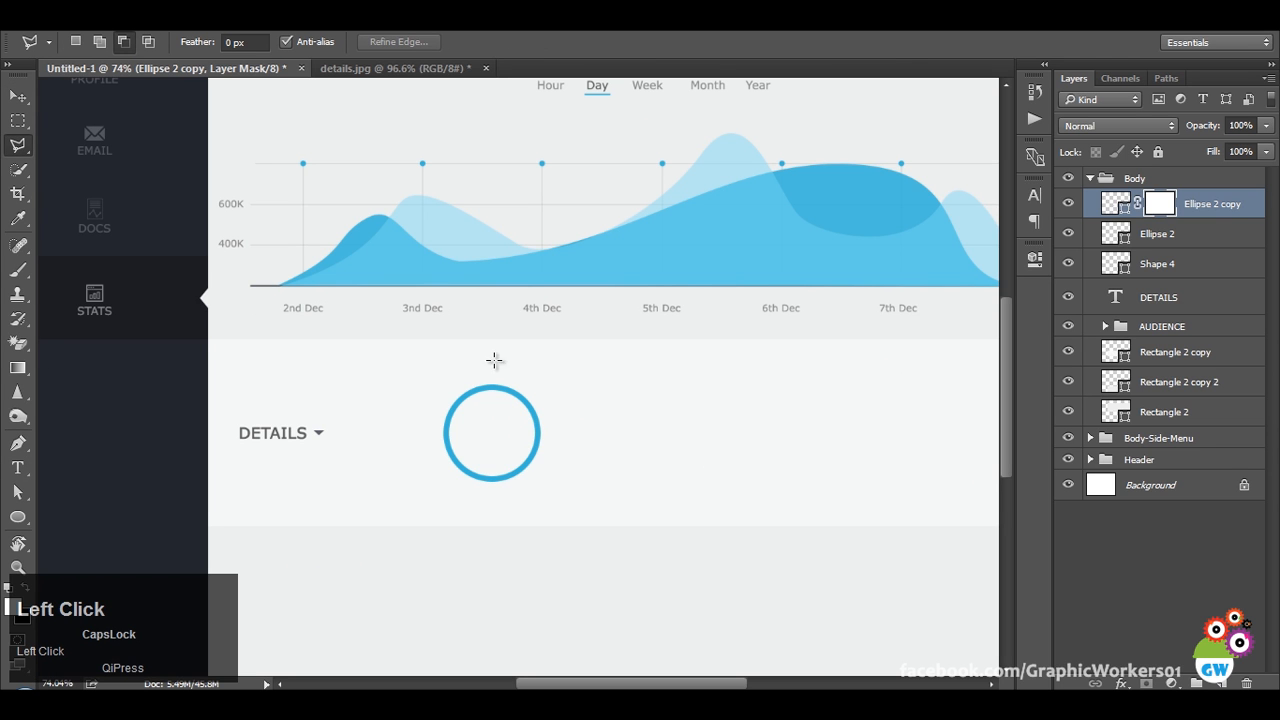
pyautogui.click(542, 474)
pyautogui.click(496, 362)
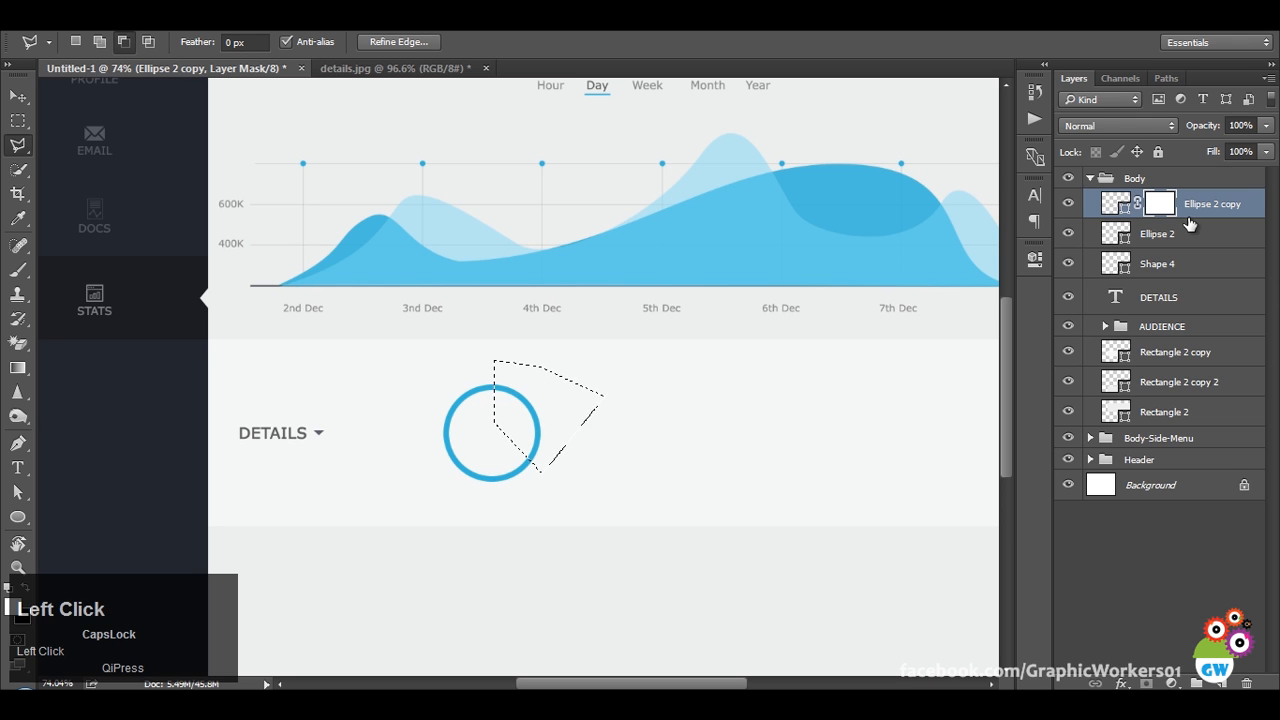
# Fill the blue circle's mask with black outside the wedge selection, leaving only the upper-right arc, and deselect.
pyautogui.hotkey('ctrl', 'shift', 'i')
pyautogui.click(1165, 217)
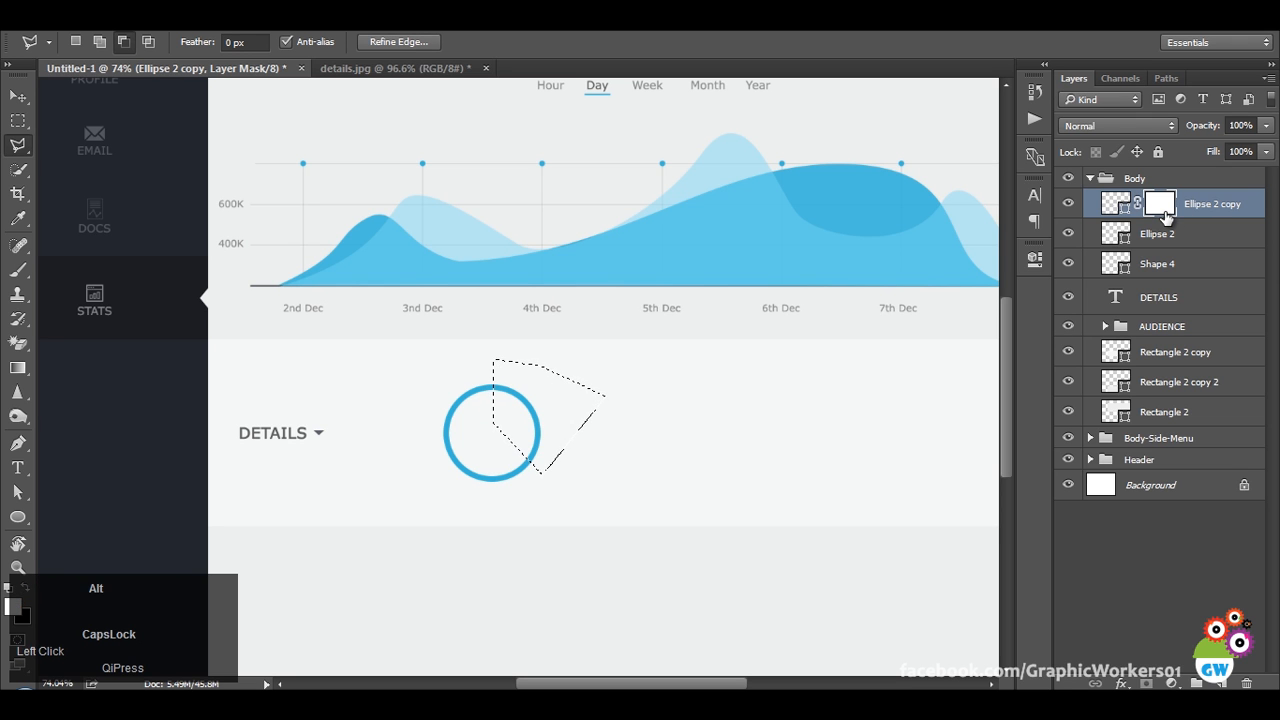
pyautogui.press('x')
pyautogui.hotkey('alt', 'BackSpace')
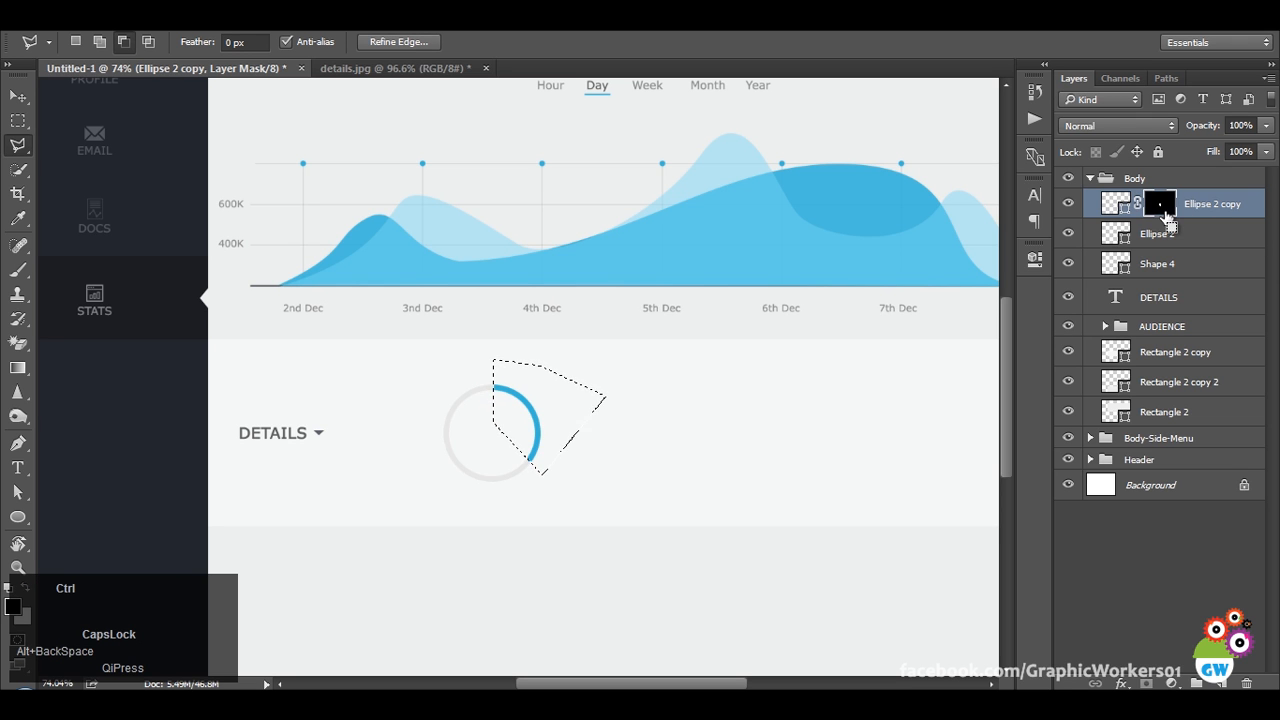
pyautogui.hotkey('ctrl', 'd')
pyautogui.scroll(-3, 577, 420)
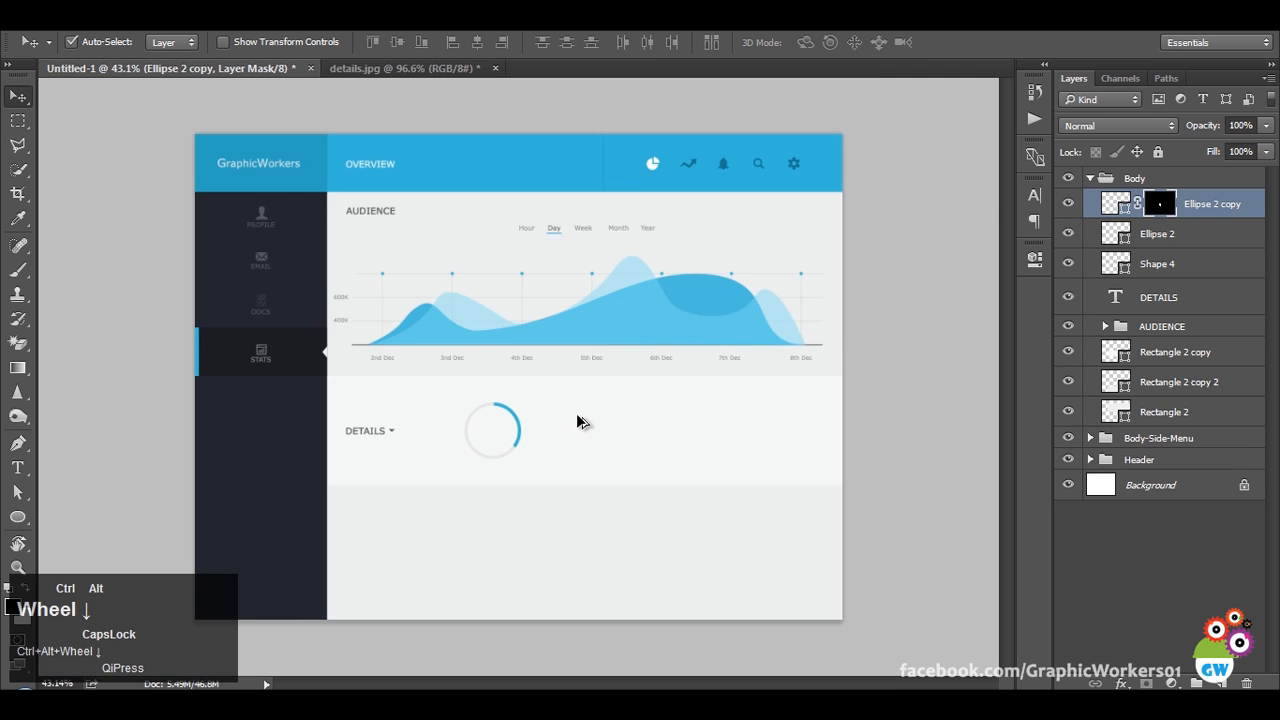
# Check the ring's number in details.jpg and add the text 532 beside the ring in Untitled-1.
pyautogui.scroll(4, 577, 420)
pyautogui.click(414, 68)
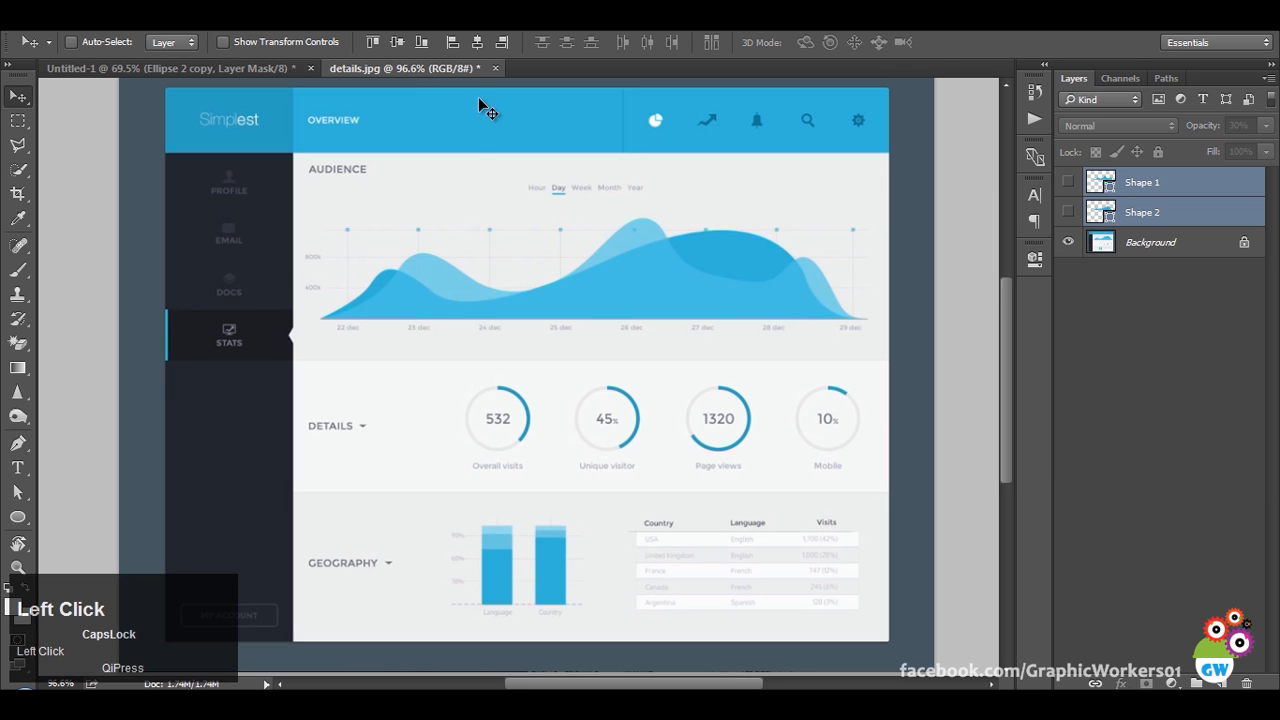
pyautogui.click(179, 69)
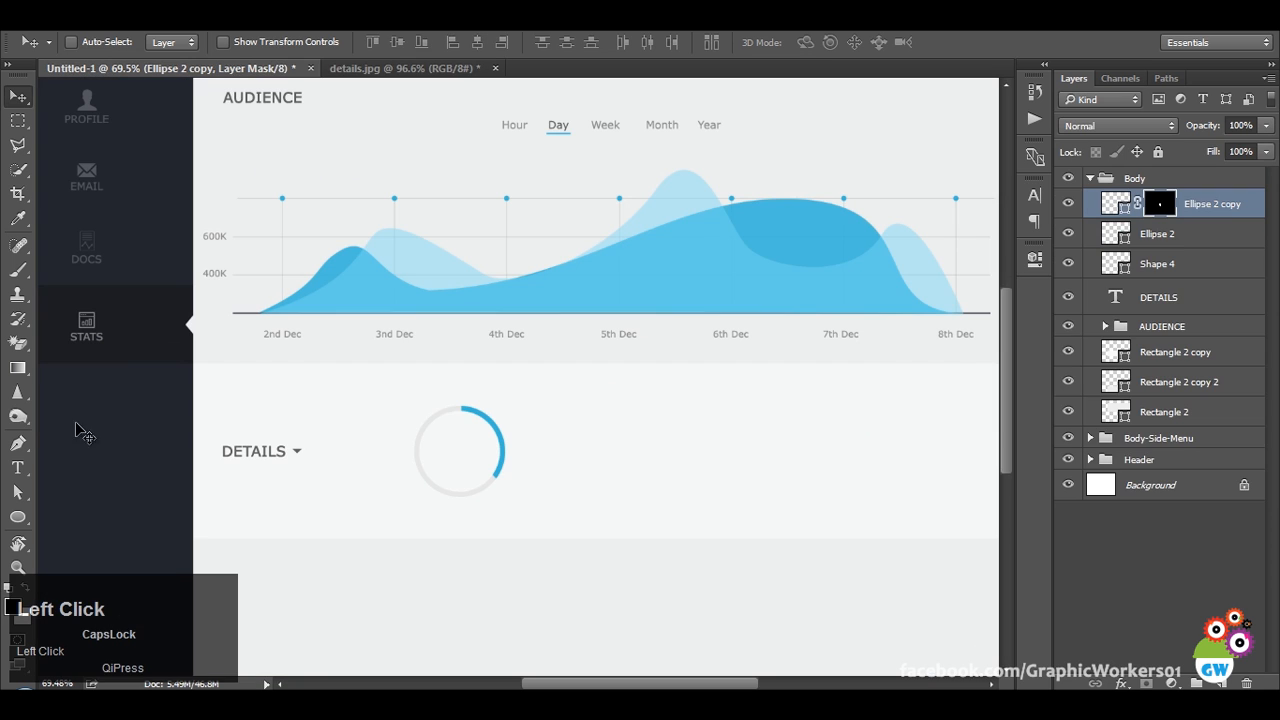
pyautogui.click(18, 467)
pyautogui.click(636, 458)
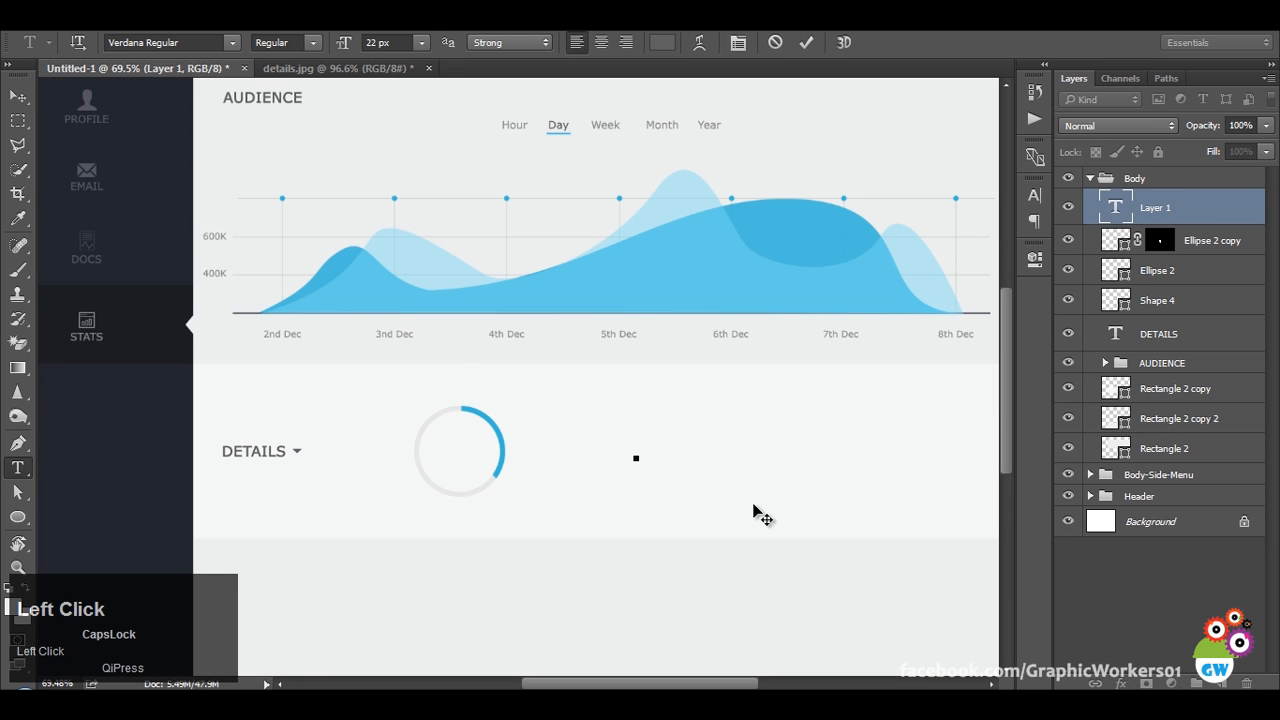
pyautogui.write('532')
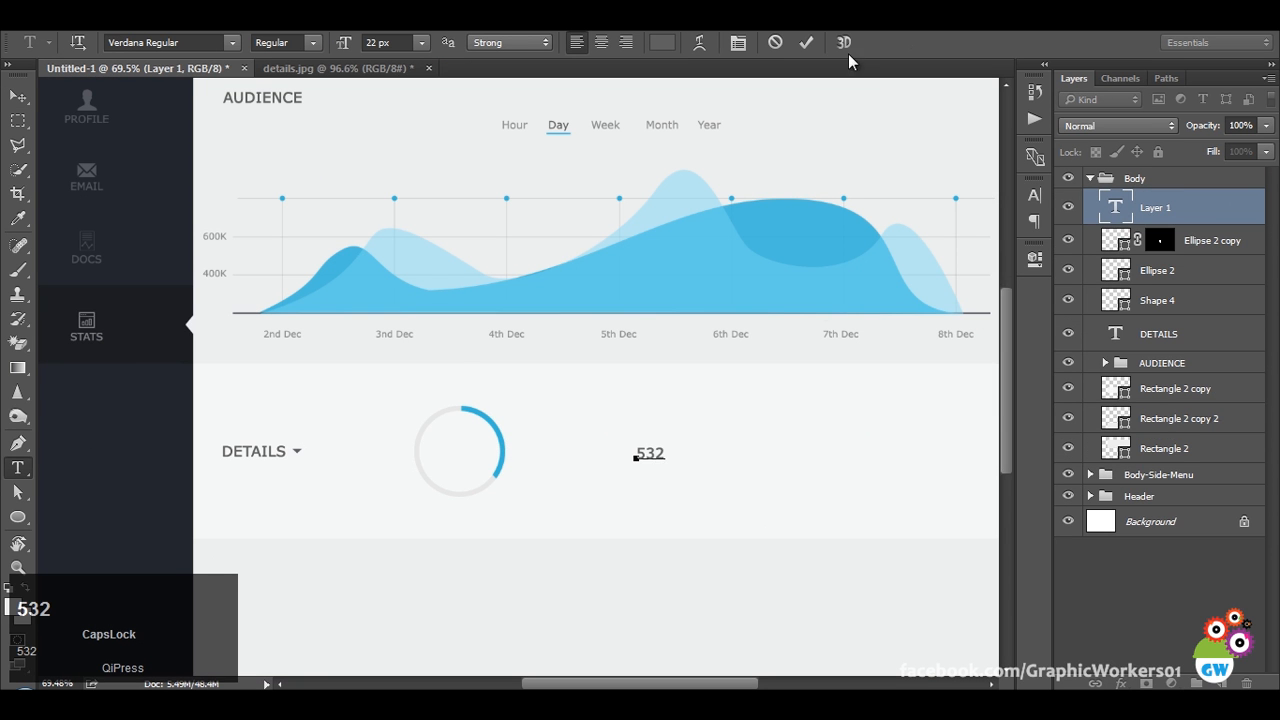
pyautogui.click(806, 42)
# Move the 532 text inside the ring and align it to the centre of the grey circle.
pyautogui.click(18, 96)
pyautogui.keyDown('shift'); pyautogui.click(643, 465); pyautogui.keyUp('shift')
pyautogui.moveTo(643, 465)
pyautogui.mouseDown()
pyautogui.moveTo(596, 458)
pyautogui.moveTo(642, 454)
pyautogui.mouseUp()
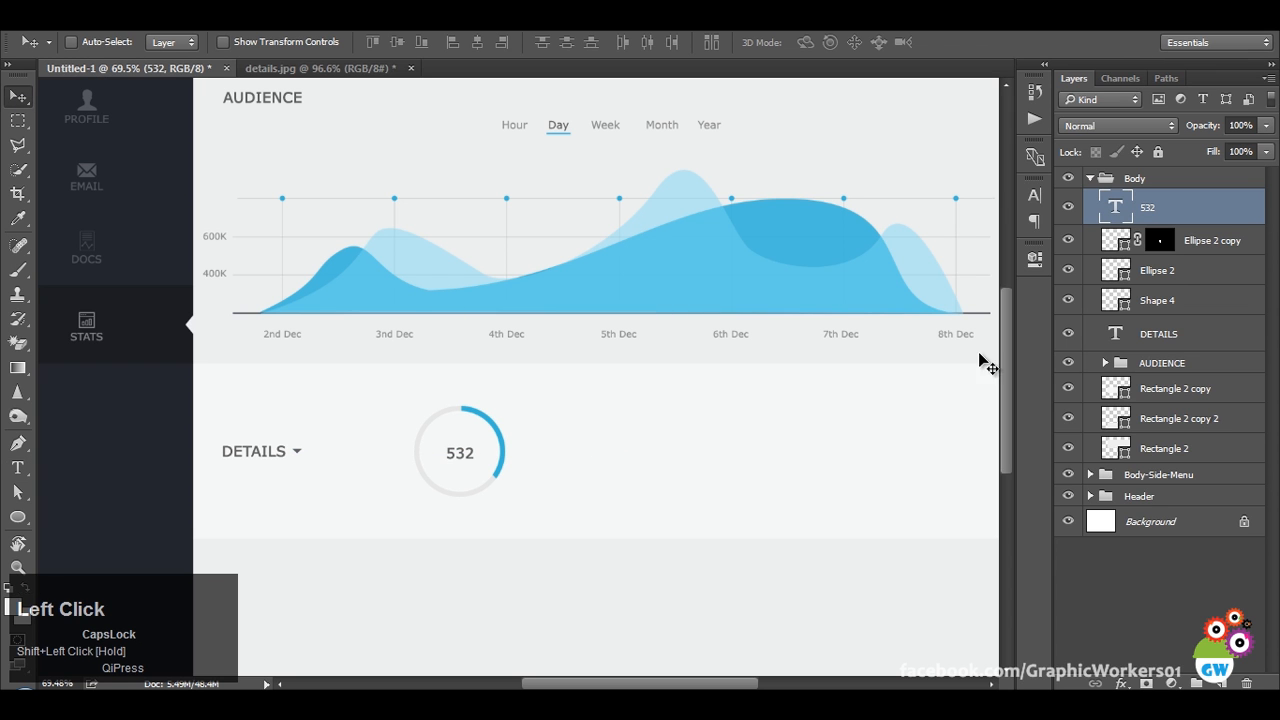
pyautogui.keyDown('ctrl'); pyautogui.click(1172, 277); pyautogui.keyUp('ctrl')
pyautogui.click(469, 46)
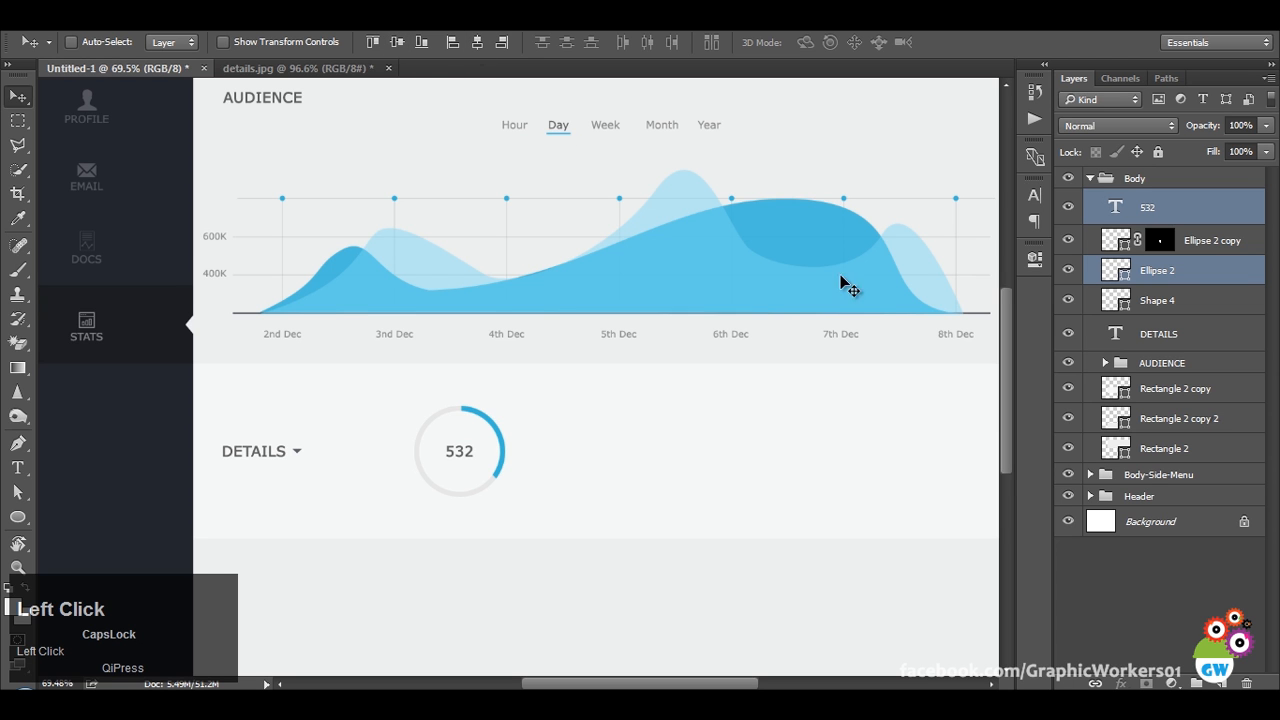
# Check the label beneath the rings in details.jpg and duplicate the 532 text below the ring in Untitled-1.
pyautogui.click(255, 69)
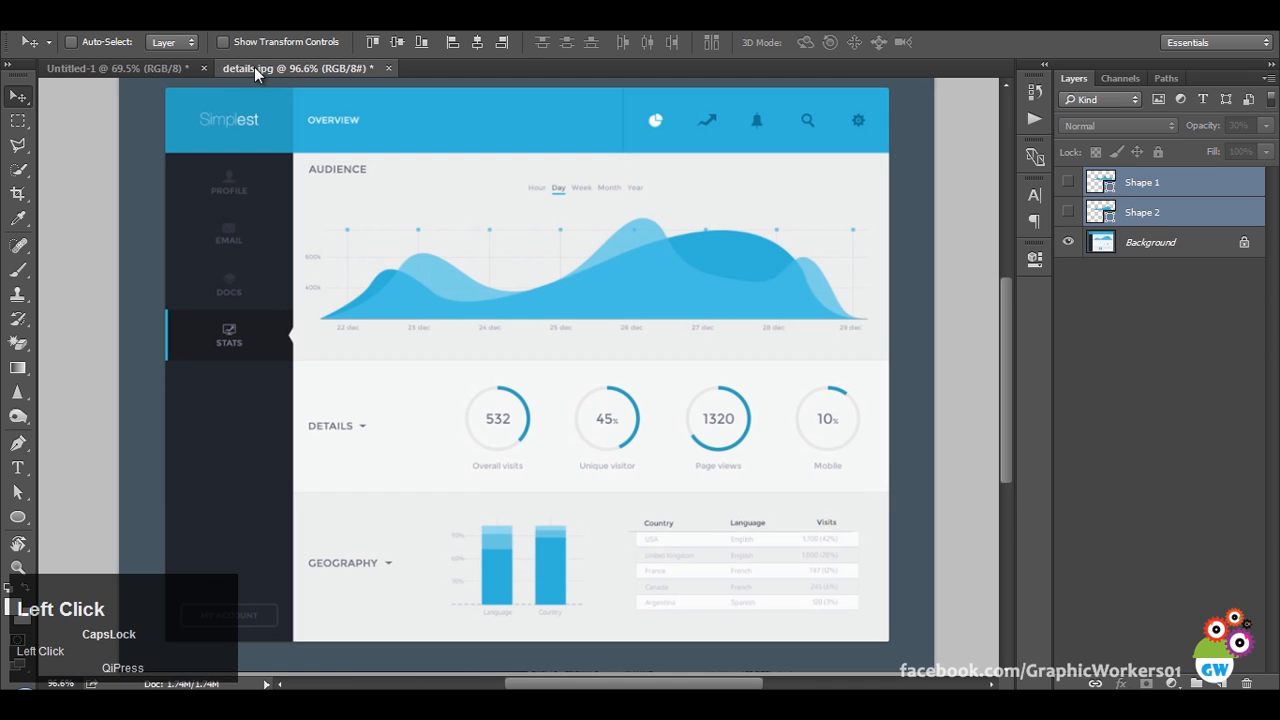
pyautogui.click(132, 69)
pyautogui.scroll(1, 400, 420)
pyautogui.scroll(-1, 276, 474)
pyautogui.click(252, 68)
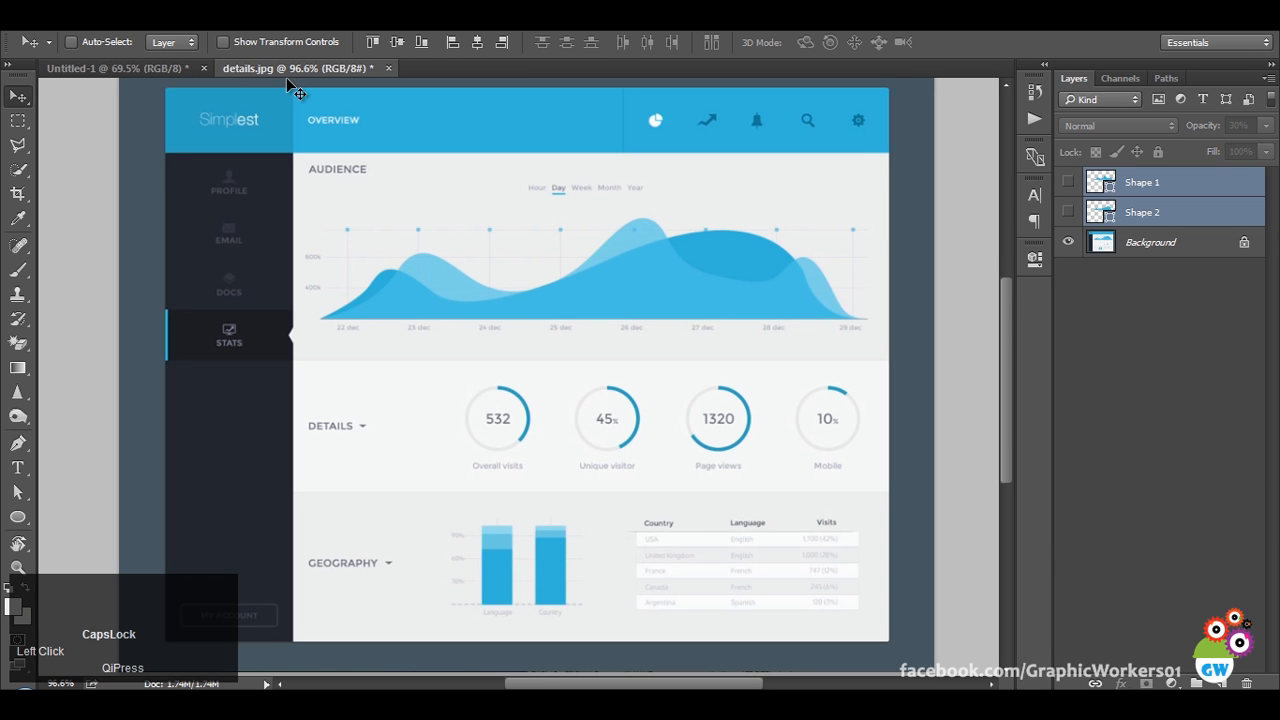
pyautogui.click(120, 68)
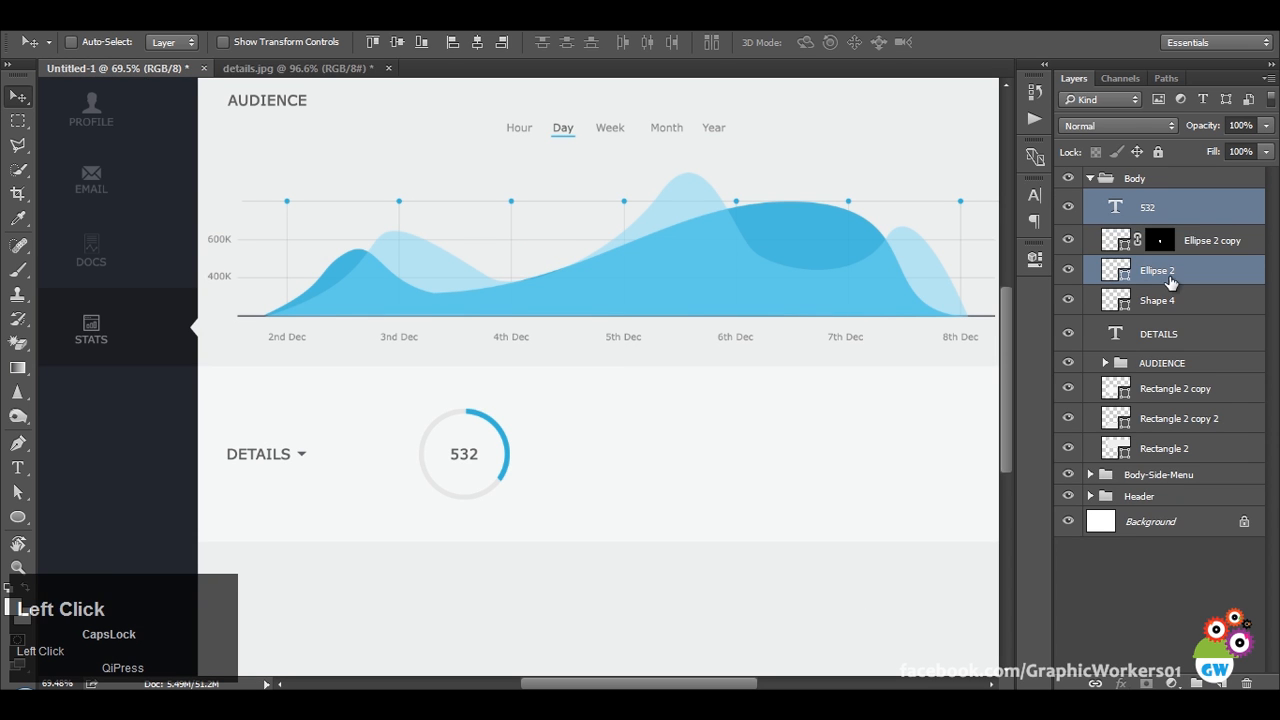
pyautogui.click(1179, 211)
pyautogui.moveTo(612, 362); pyautogui.dragTo(614, 477)
# Set the duplicate text to centred paragraph alignment and align it horizontally with the centre of the grey circle.
pyautogui.press('t')
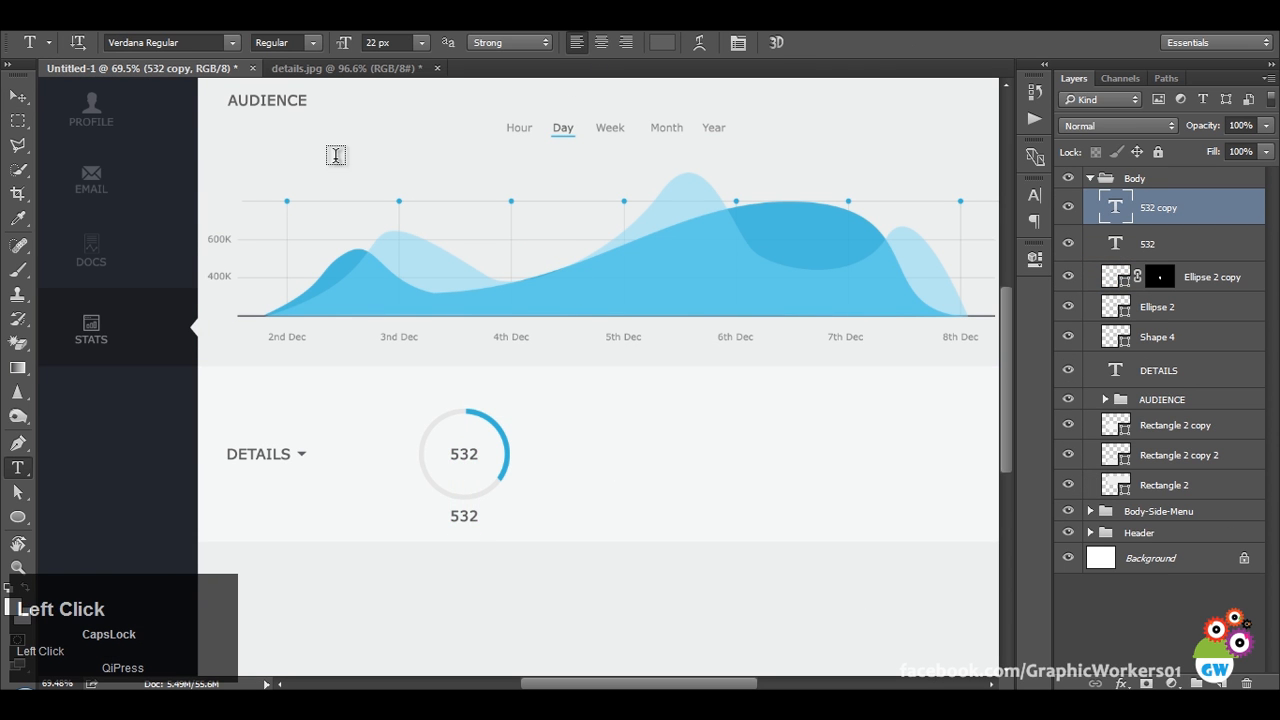
pyautogui.click(600, 42)
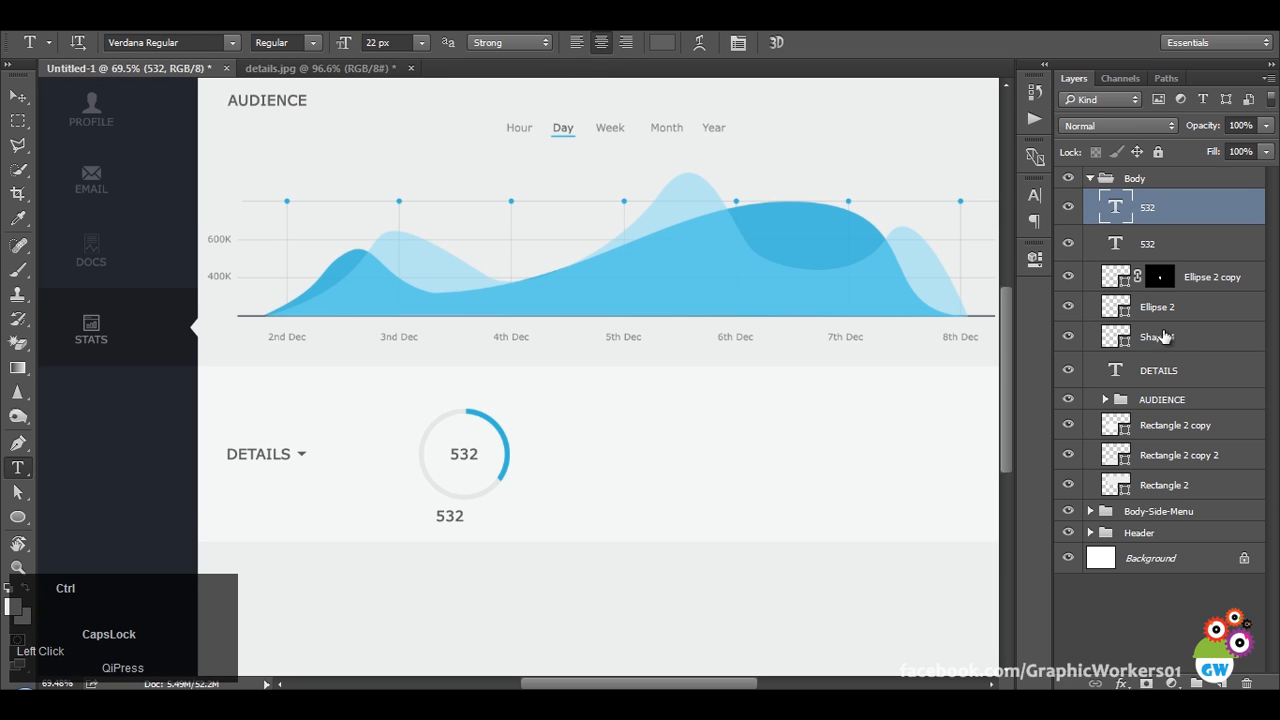
pyautogui.keyDown('ctrl'); pyautogui.click(1160, 308); pyautogui.keyUp('ctrl')
pyautogui.press('v')
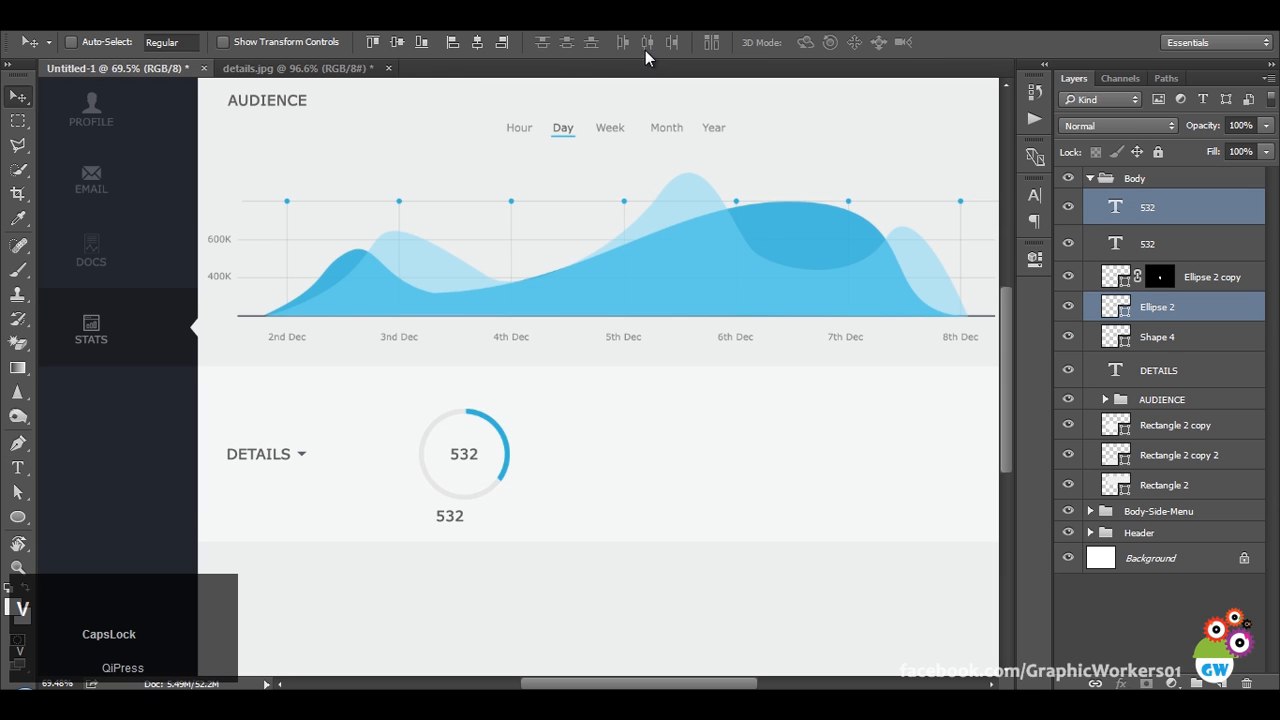
pyautogui.click(477, 42)
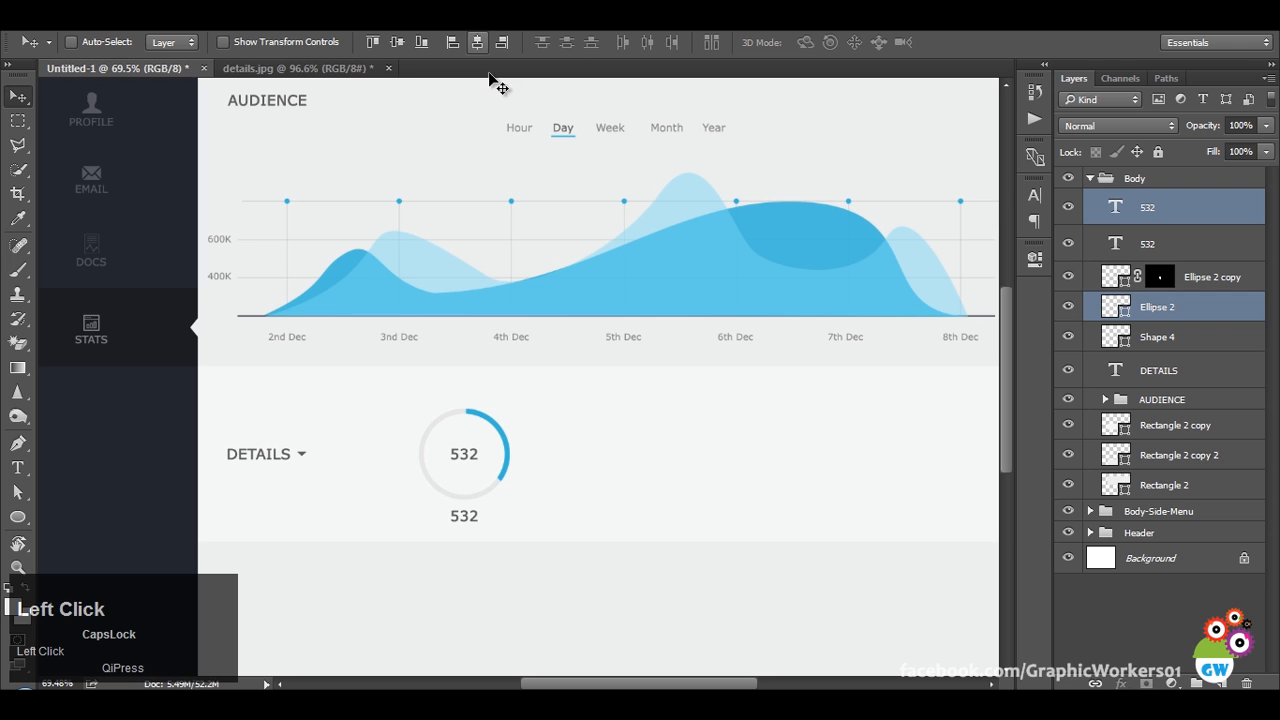
# Set the lower text's font size to 16 px and replace its content with OVERALL VISITS.
pyautogui.keyDown('alt'); pyautogui.rightClick(462, 516); pyautogui.keyUp('alt')
pyautogui.press('t')
pyautogui.scroll(-5, 402, 41)
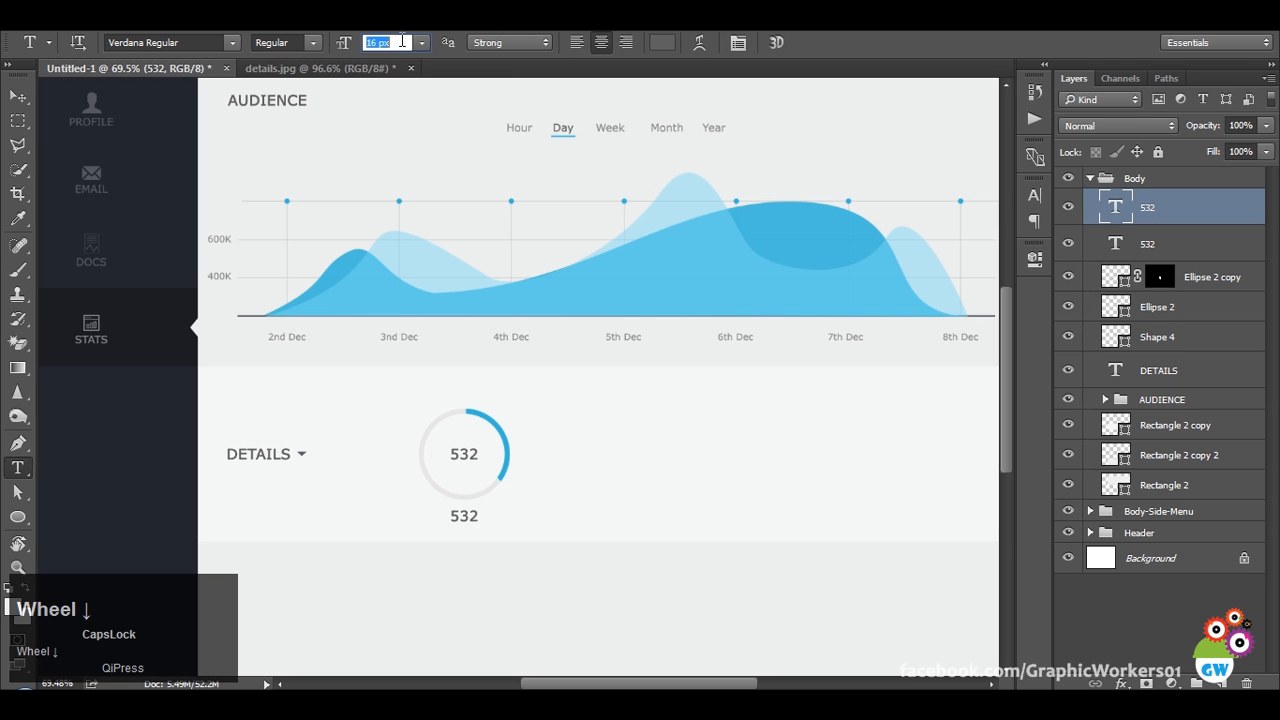
pyautogui.press('Return')
pyautogui.click(455, 515)
pyautogui.hotkey('ctrl', 'a')
pyautogui.write('OVERALL VISITS')
# Check the label's capitalisation in details.jpg and retype the label below the ring as Overall Visits.
pyautogui.click(352, 67)
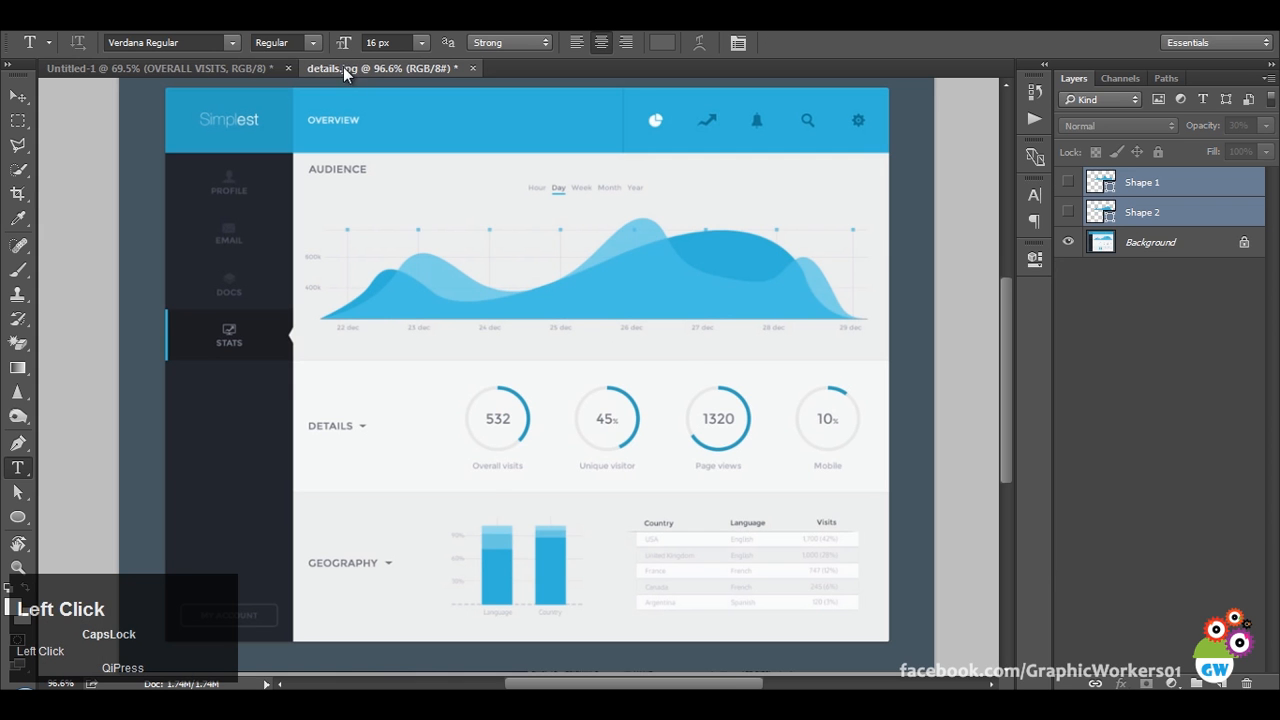
pyautogui.click(146, 70)
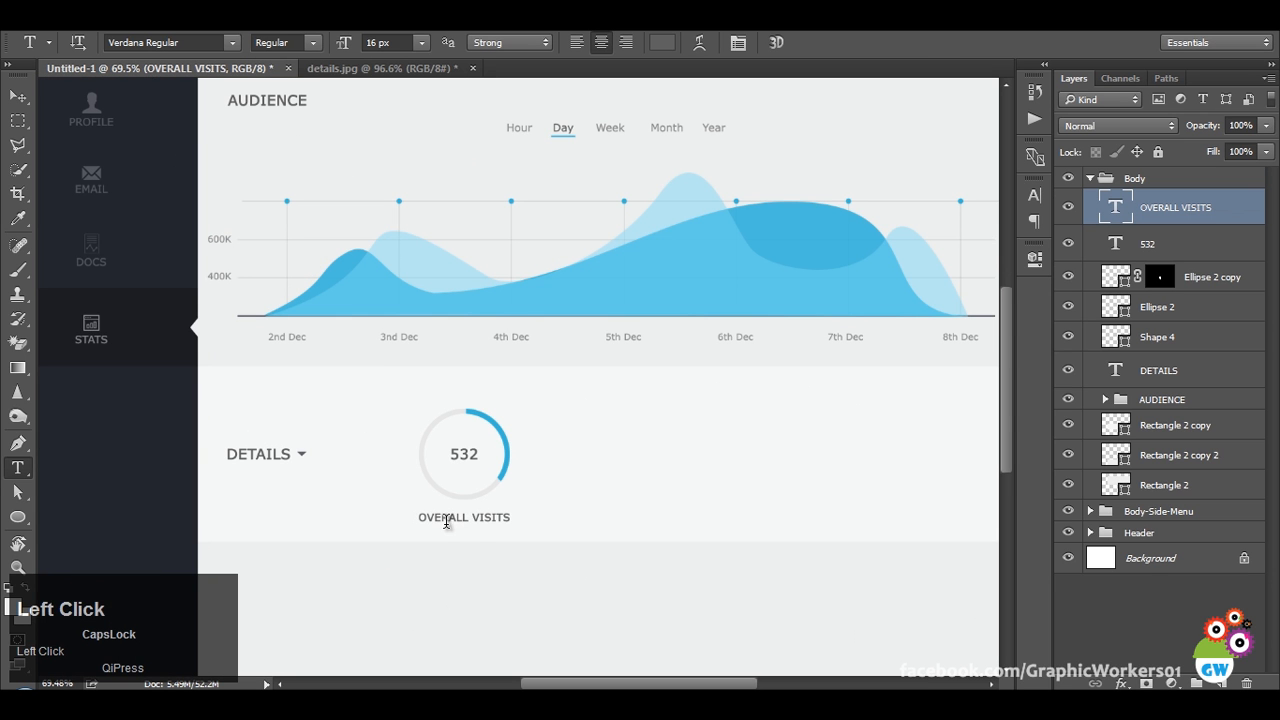
pyautogui.click(447, 521)
pyautogui.hotkey('ctrl', 'a')
pyautogui.write('OVERALL VISITS')
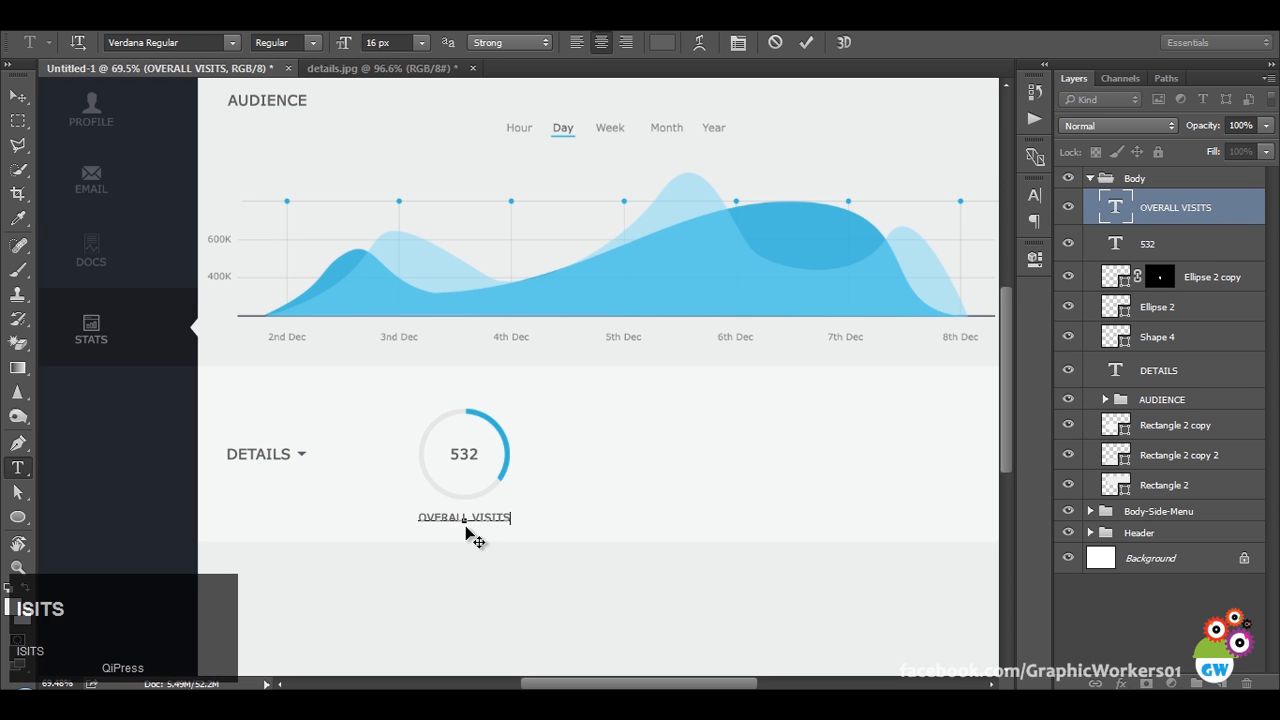
# Turn off Faux Bold for the whole label below the ring.
pyautogui.hotkey('ctrl', 'a')
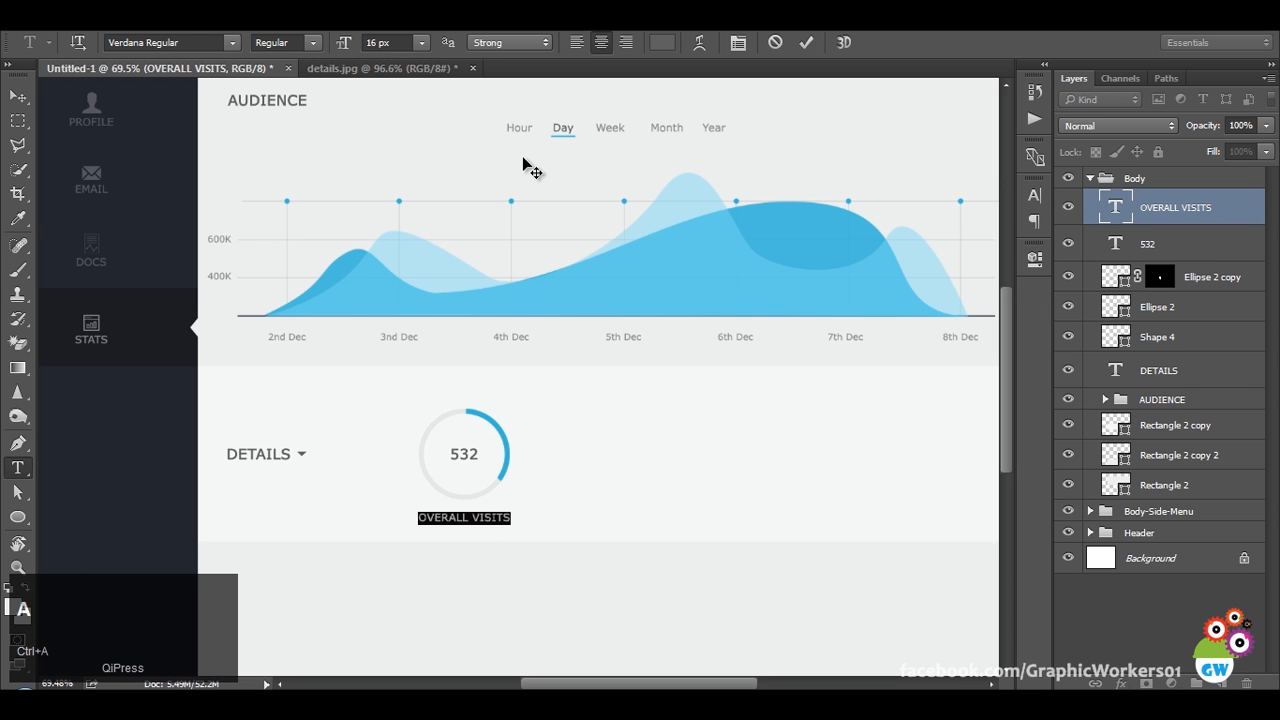
pyautogui.click(1035, 195)
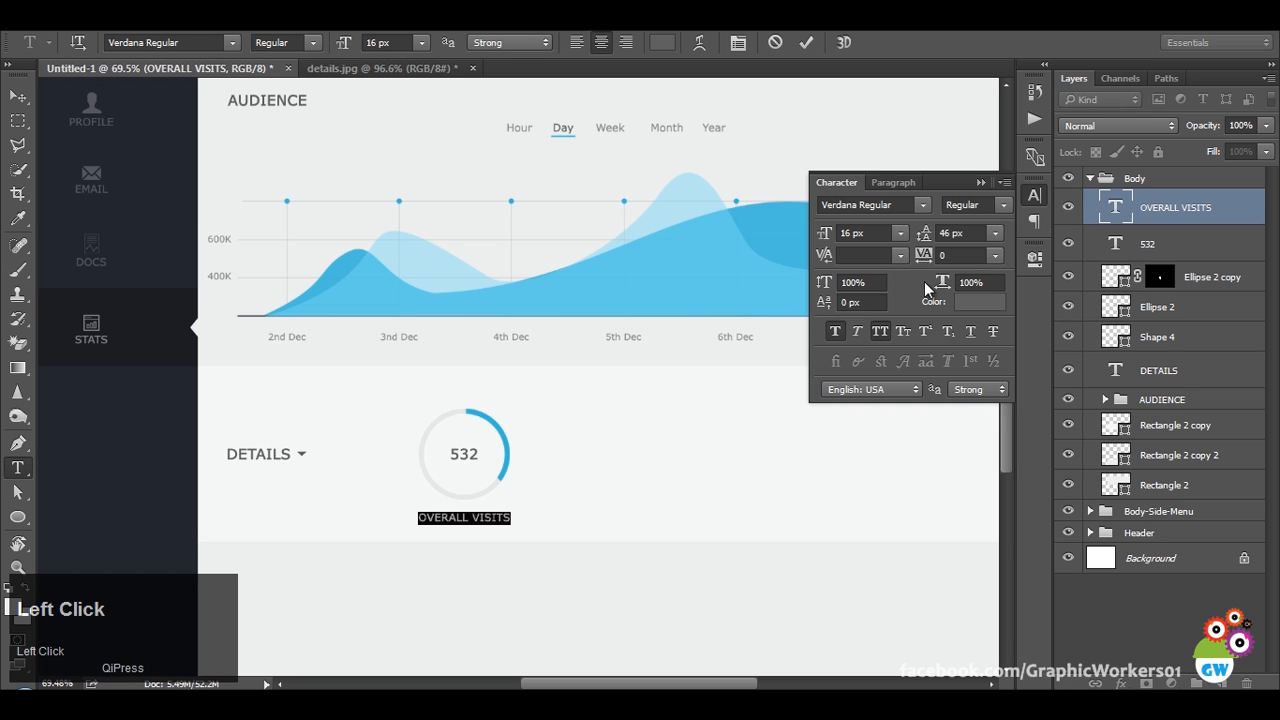
pyautogui.click(838, 332)
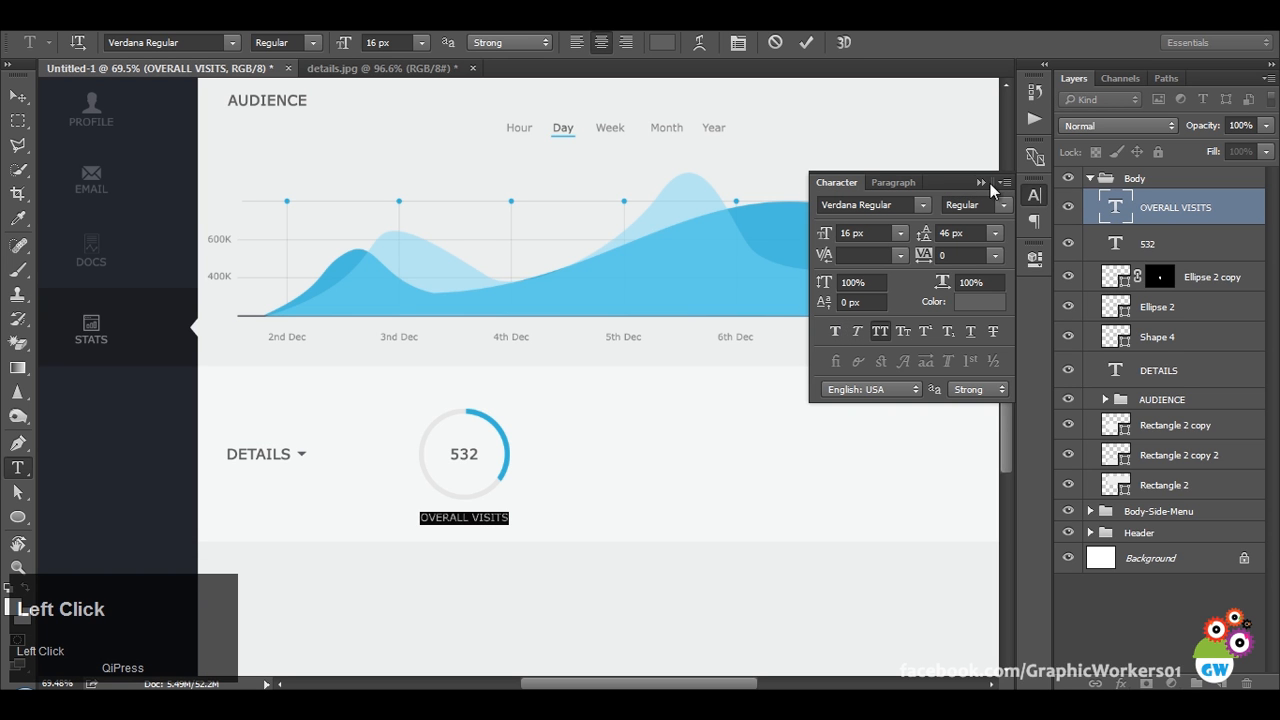
pyautogui.click(982, 182)
# Turn off All Caps for the Overall Visits label and move it slightly up towards the ring.
pyautogui.click(480, 514)
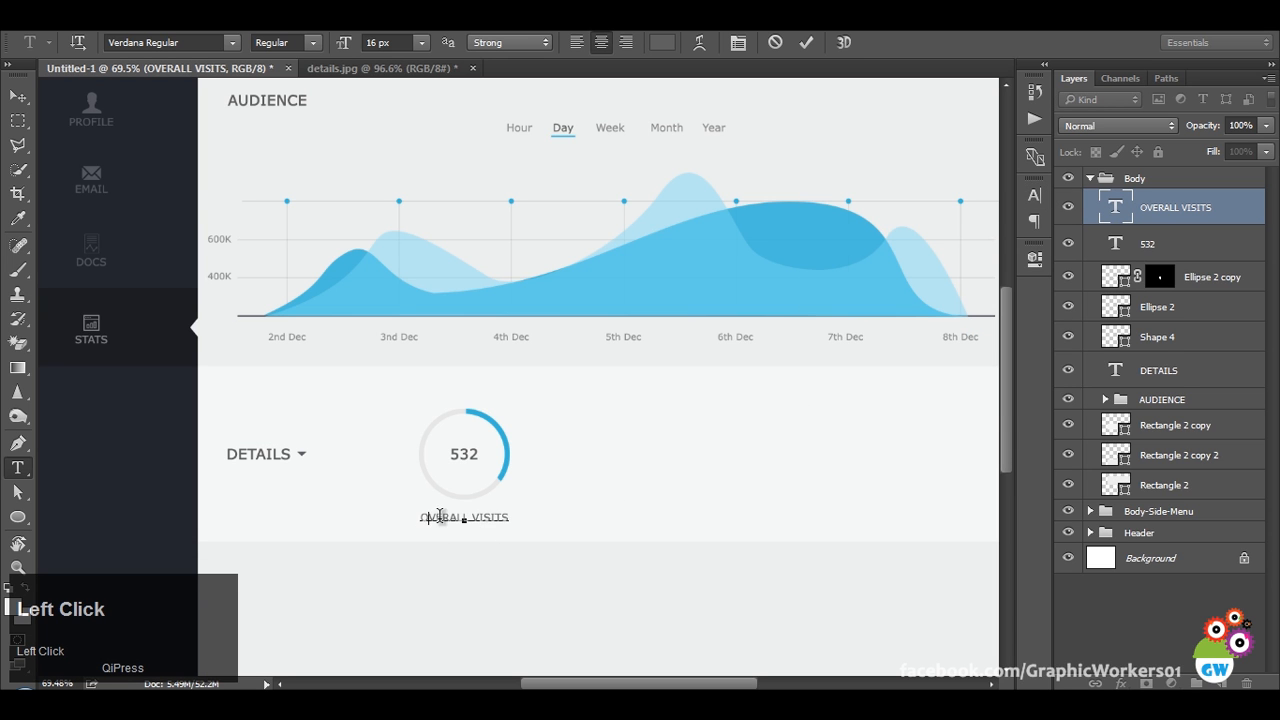
pyautogui.moveTo(428, 517); pyautogui.dragTo(672, 525)
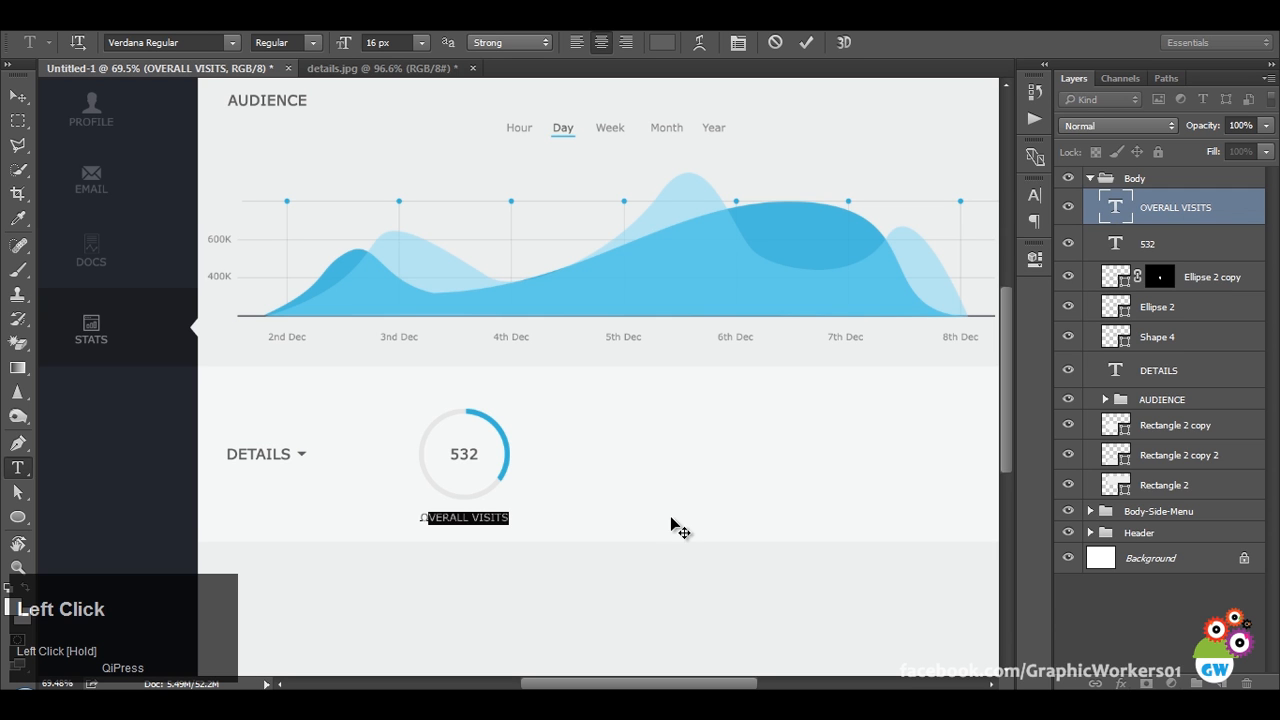
pyautogui.hotkey('ctrl', 'a')
pyautogui.click(1033, 196)
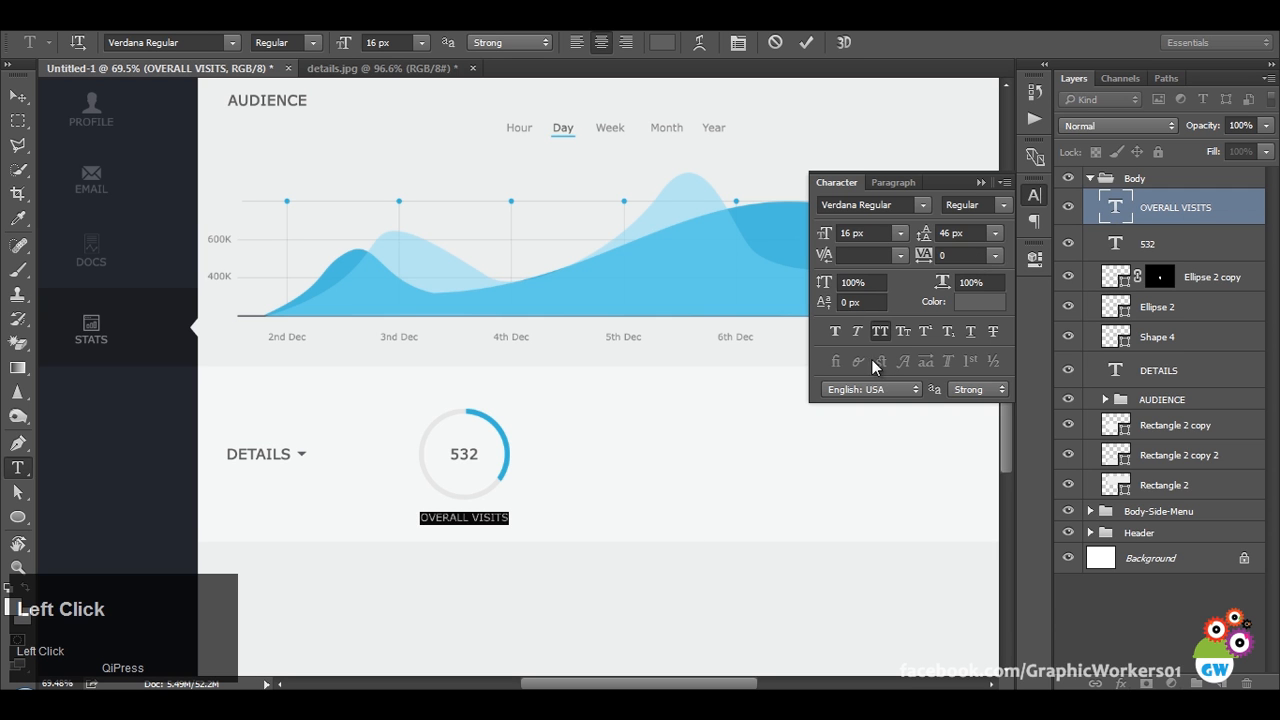
pyautogui.click(880, 331)
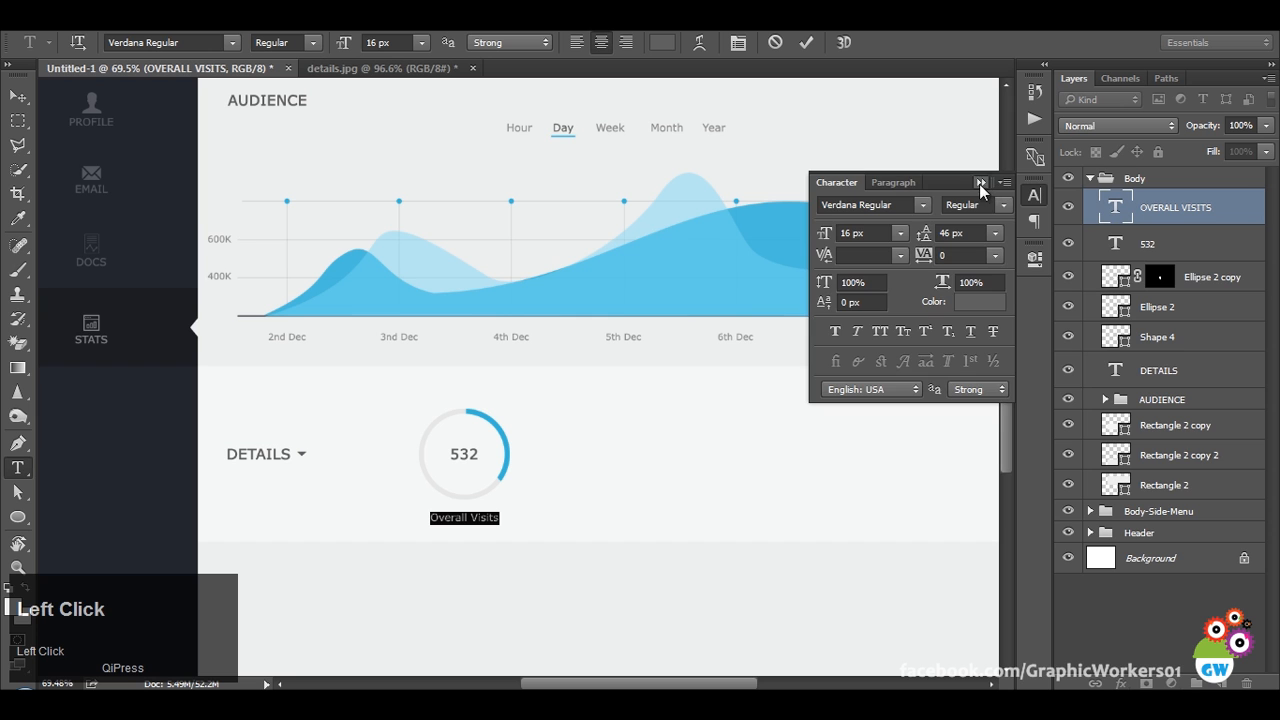
pyautogui.click(980, 183)
pyautogui.click(18, 96)
pyautogui.moveTo(629, 509); pyautogui.dragTo(629, 504)
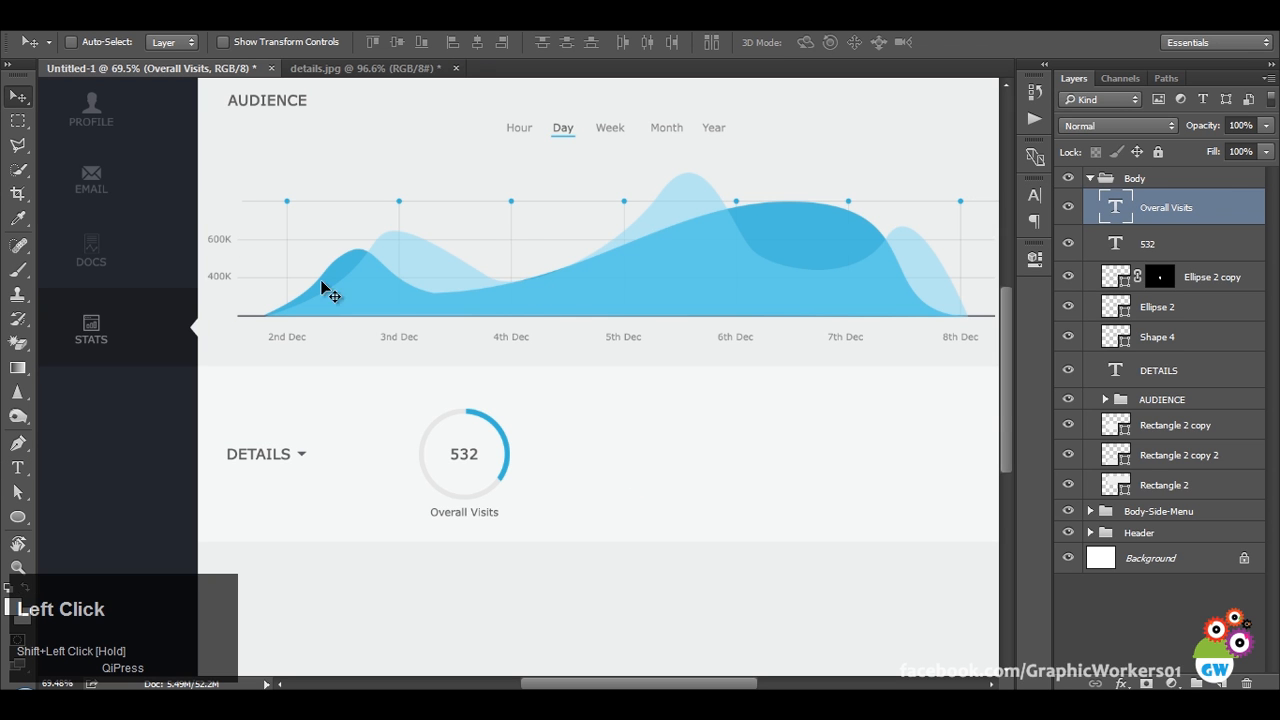
# Copy the text colour code of the chart's 600K axis label and collapse the AUDIENCE group.
pyautogui.keyDown('alt'); pyautogui.rightClick(222, 246); pyautogui.keyUp('alt')
pyautogui.press('t')
pyautogui.click(660, 42)
pyautogui.rightClick(1063, 565)
pyautogui.click(1078, 363)
pyautogui.click(1155, 298)
pyautogui.scroll(5, 1137, 232)
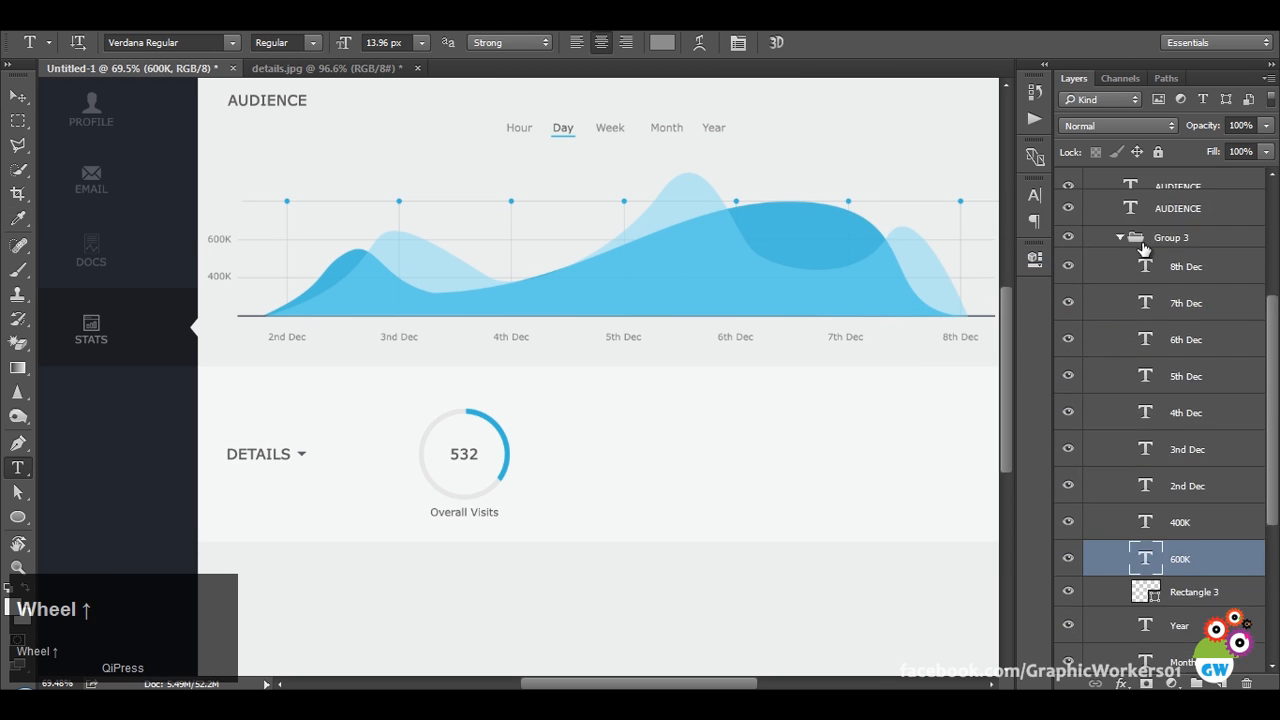
pyautogui.click(1105, 245)
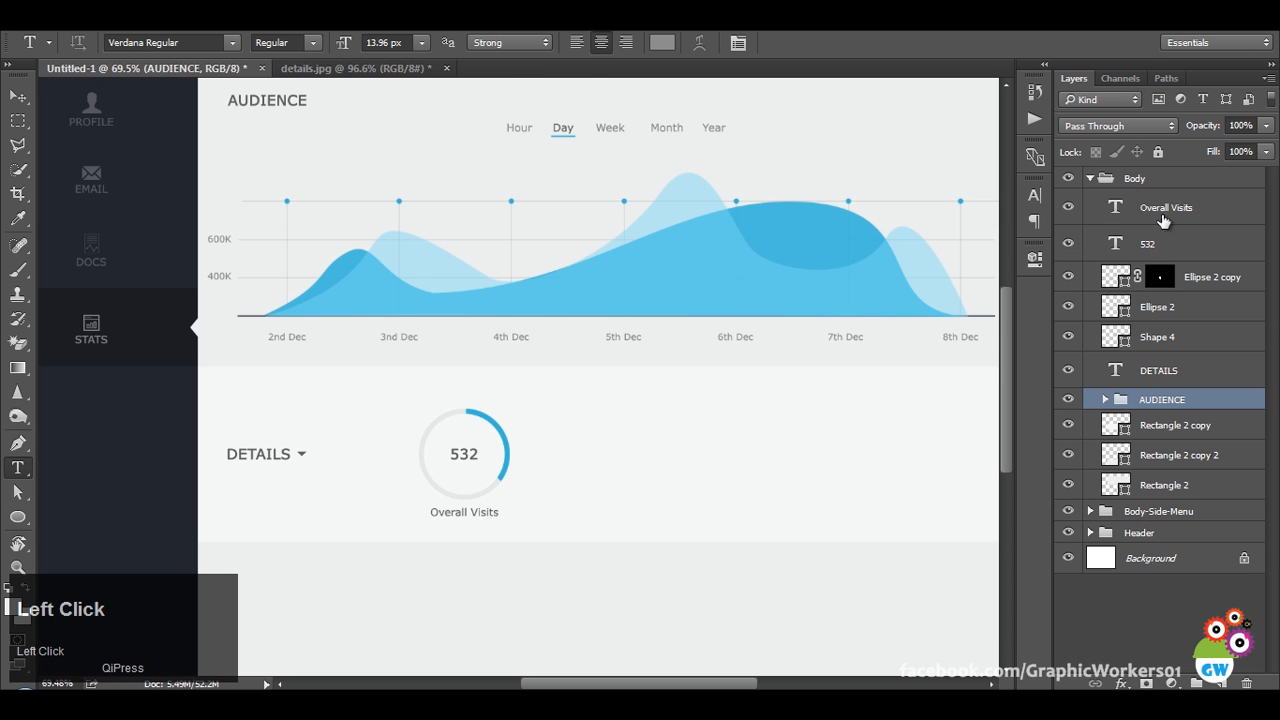
# Set the Overall Visits label's colour to 8d8d8d and move the label slightly down.
pyautogui.click(1163, 222)
pyautogui.click(665, 43)
pyautogui.write('8d8d8d')
pyautogui.click(1143, 270)
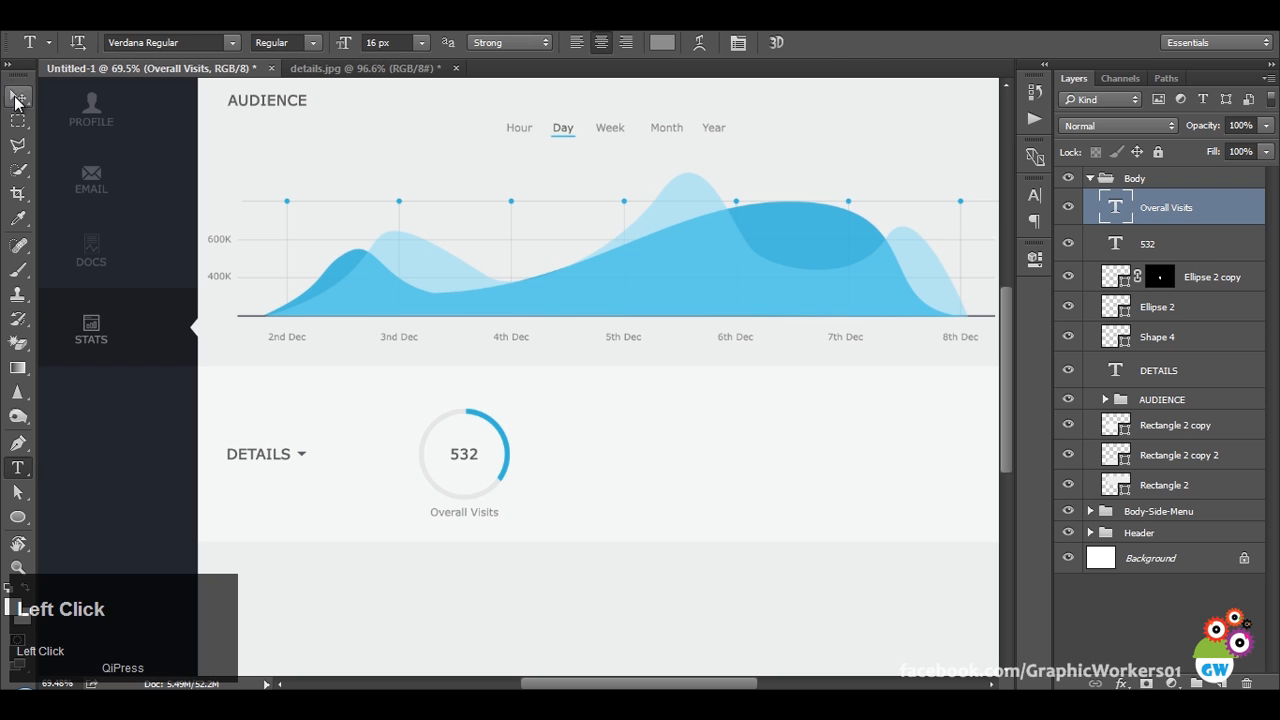
pyautogui.click(16, 97)
pyautogui.moveTo(578, 484); pyautogui.dragTo(578, 489)
# Group the Overall Visits, 532, Ellipse 2 copy and Ellipse 2 layers and toggle the group's visibility to check it.
pyautogui.keyDown('ctrl'); pyautogui.click(1203, 247); pyautogui.keyUp('ctrl')
pyautogui.keyDown('ctrl'); pyautogui.click(1203, 278); pyautogui.keyUp('ctrl')
pyautogui.keyDown('ctrl'); pyautogui.click(1203, 310); pyautogui.keyUp('ctrl')
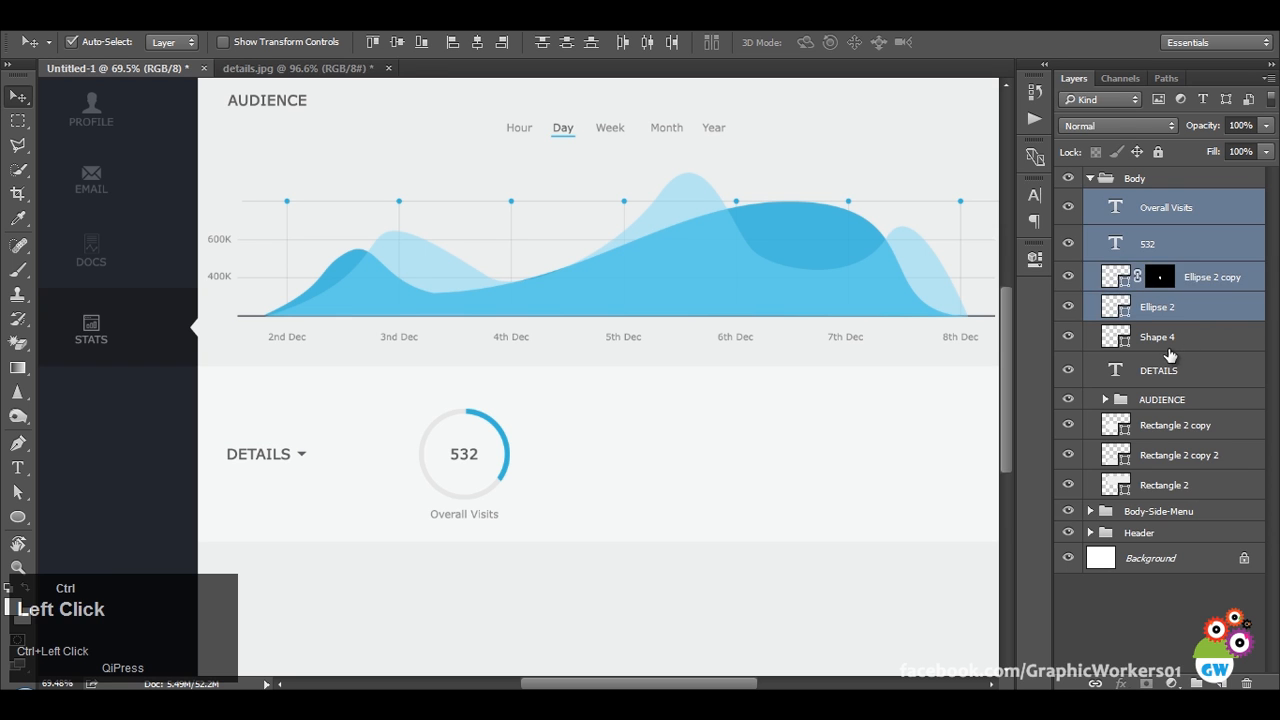
pyautogui.hotkey('ctrl', 'g')
pyautogui.click(1067, 201)
pyautogui.click(1067, 201)
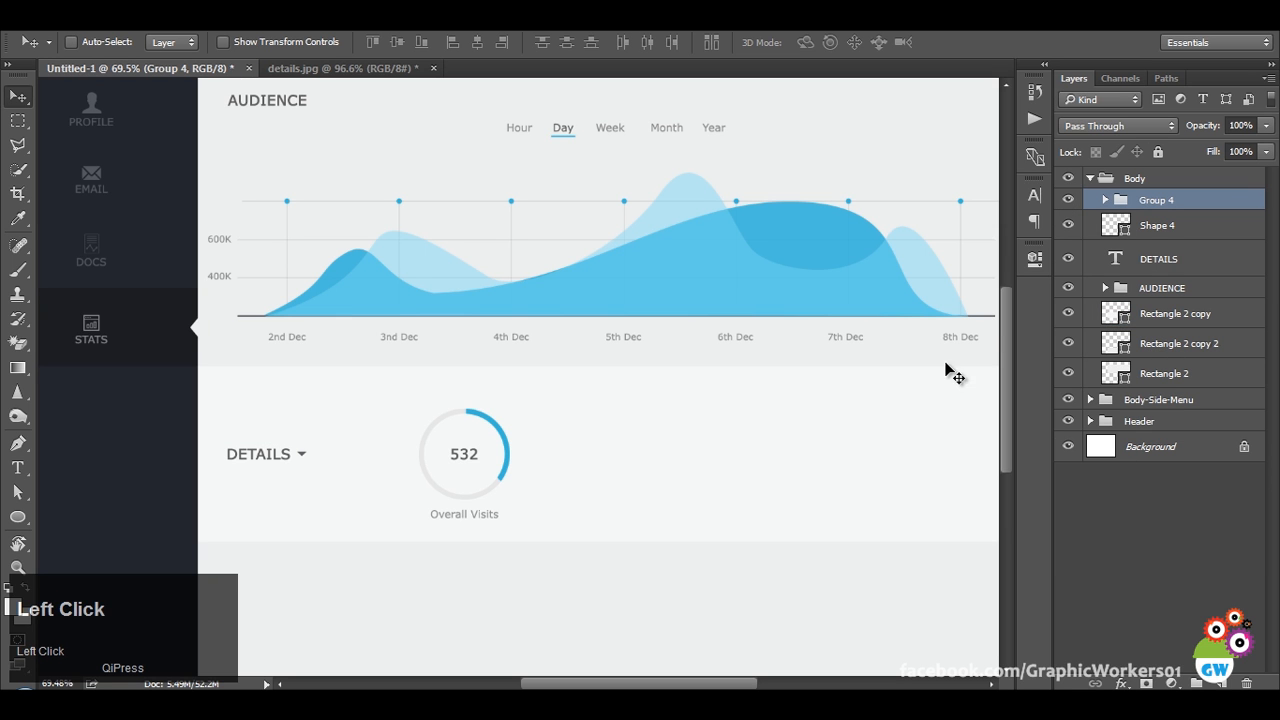
# Align the ring group's vertical centre with the Rectangle 2 copy band and rename the group Circle 1.
pyautogui.keyDown('ctrl'); pyautogui.keyDown('alt'); pyautogui.keyDown('shift'); pyautogui.rightClick(742, 414); pyautogui.keyUp('shift'); pyautogui.keyUp('alt'); pyautogui.keyUp('ctrl')
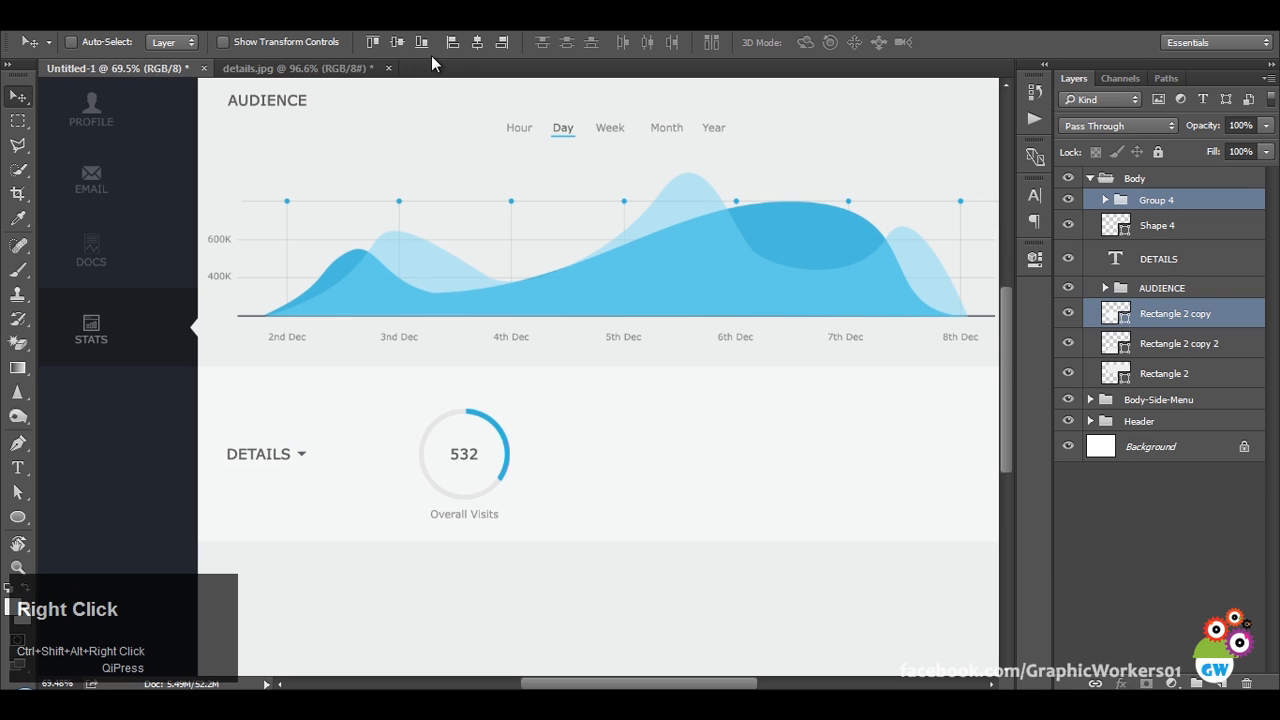
pyautogui.click(397, 43)
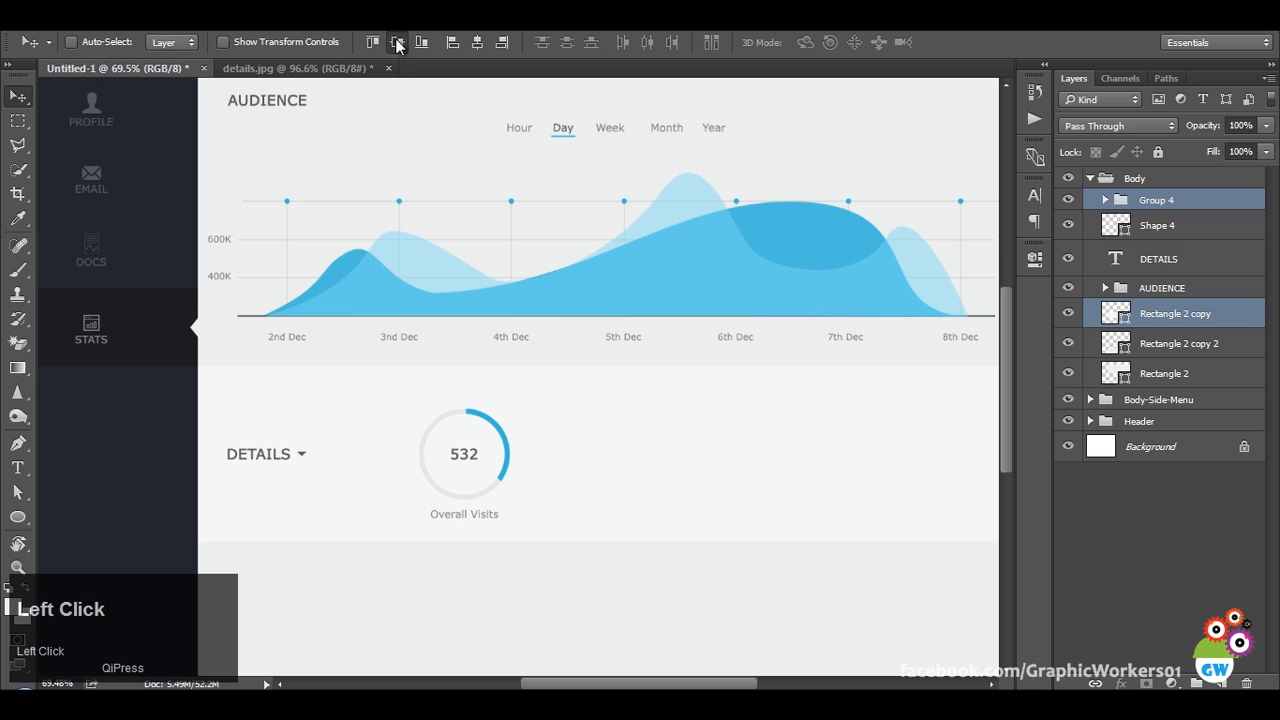
pyautogui.click(1141, 203)
pyautogui.doubleClick(1158, 201)
pyautogui.write('Circle 1')
pyautogui.press('Return')
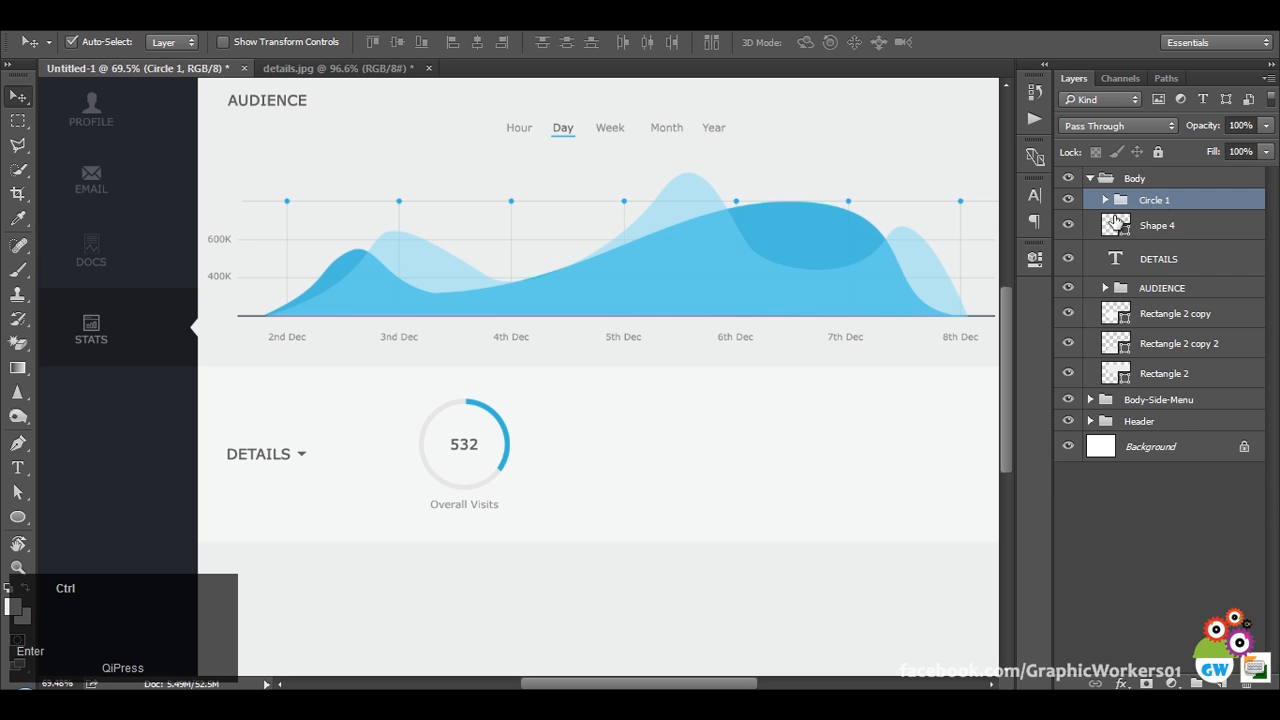
# Duplicate the Circle 1 group and place the copy to the right of the original ring.
pyautogui.hotkey('ctrl', 'j')
pyautogui.moveTo(565, 445); pyautogui.dragTo(716, 477)
pyautogui.scroll(-1, 728, 479)
pyautogui.scroll(-2, 736, 470)
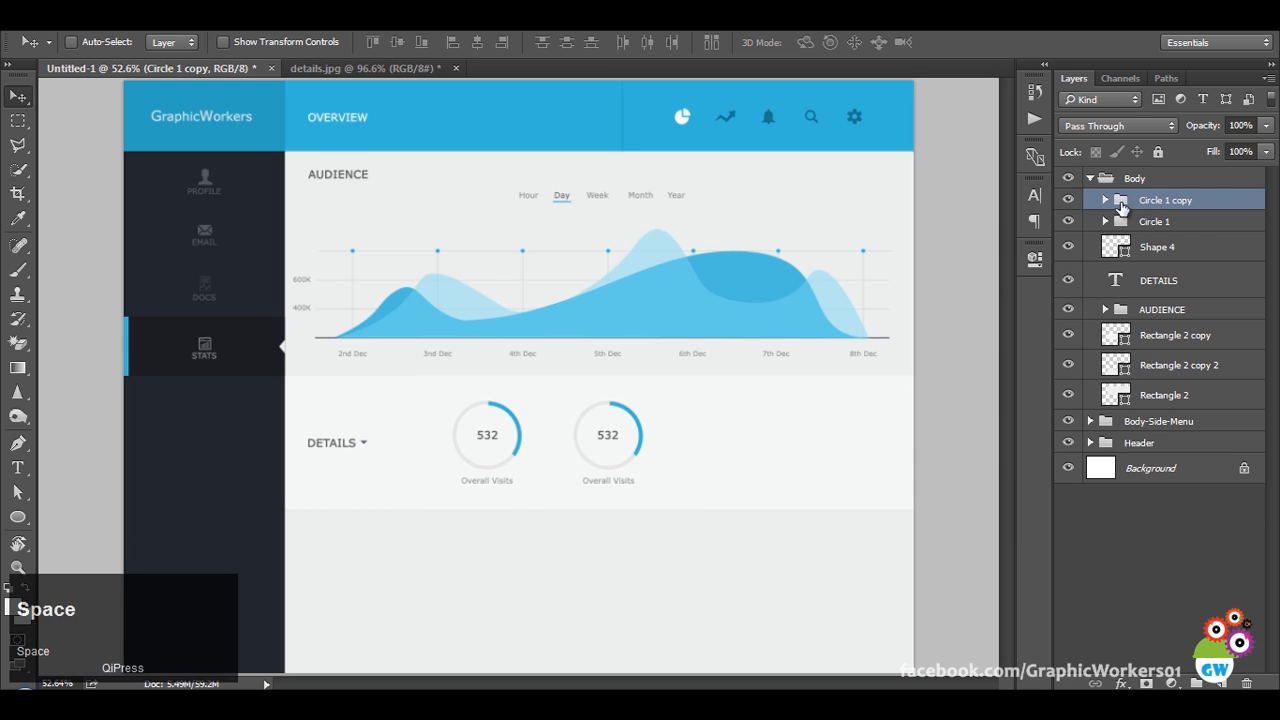
# Duplicate both ring groups together and place the pair further right to make a row of four.
pyautogui.keyDown('ctrl'); pyautogui.click(1187, 222); pyautogui.keyUp('ctrl')
pyautogui.moveTo(492, 390); pyautogui.dragTo(720, 390)
pyautogui.moveTo(718, 392); pyautogui.dragTo(718, 392)
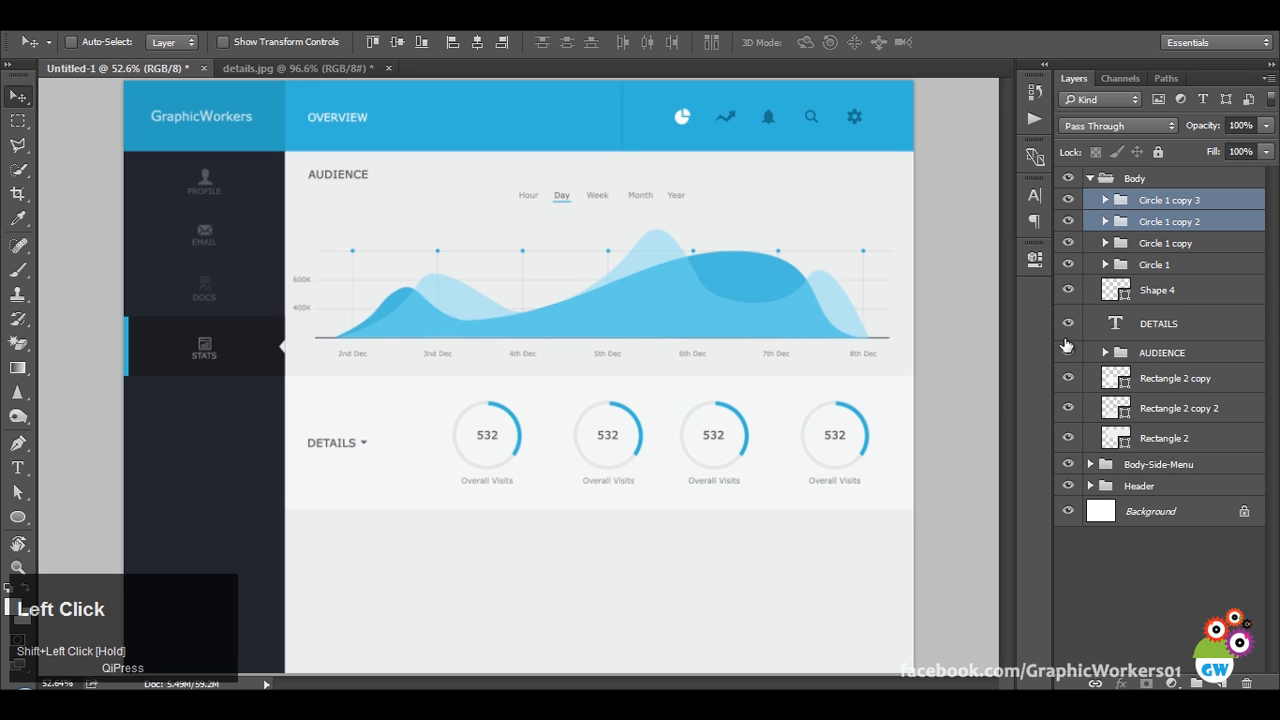
# Distribute the four ring groups evenly by their horizontal centres and compare them with the details.jpg reference.
pyautogui.keyDown('ctrl'); pyautogui.click(1193, 243); pyautogui.keyUp('ctrl')
pyautogui.keyDown('ctrl'); pyautogui.click(1190, 265); pyautogui.keyUp('ctrl')
pyautogui.click(646, 42)
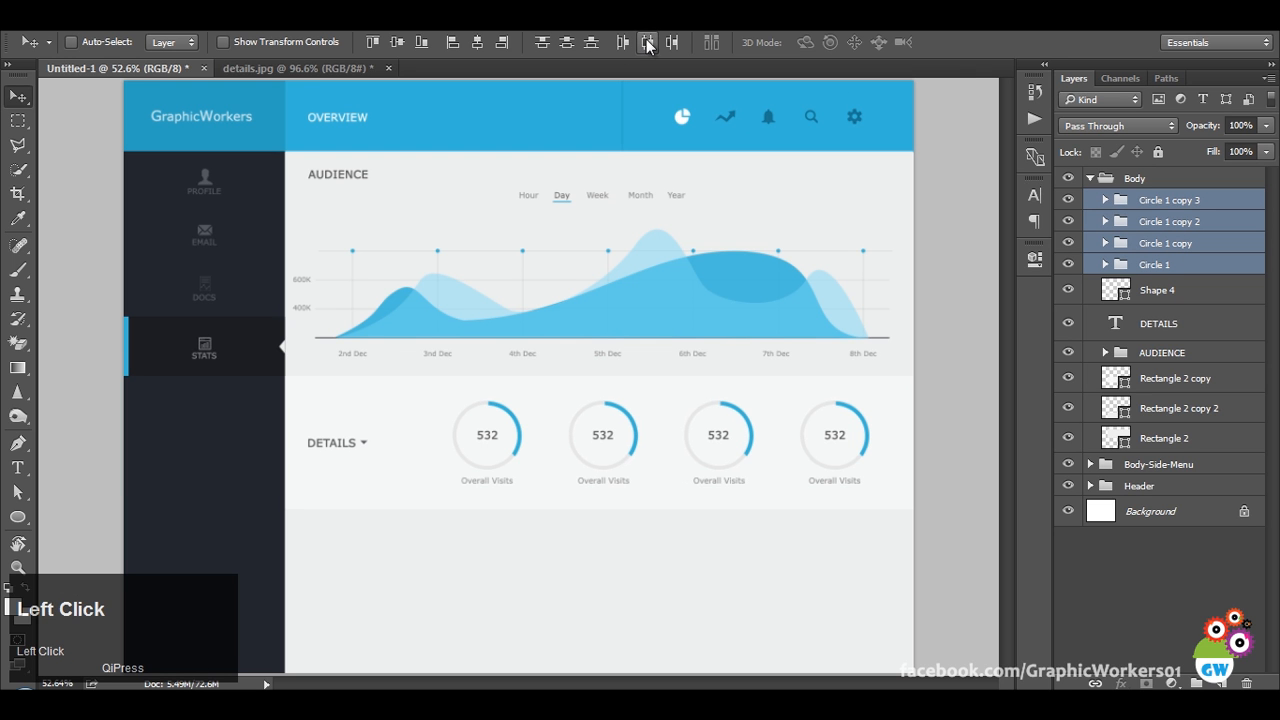
pyautogui.scroll(1, 740, 474)
pyautogui.scroll(1, 740, 474)
pyautogui.scroll(-1, 740, 474)
pyautogui.scroll(2, 740, 474)
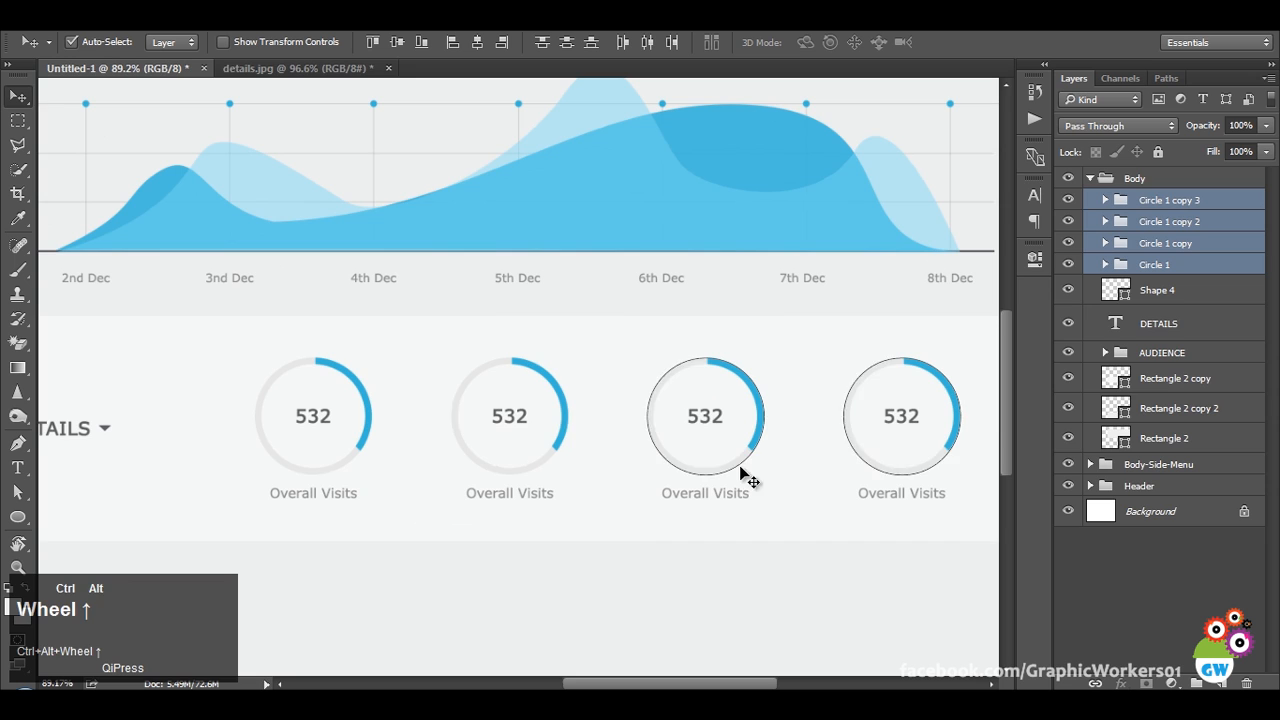
pyautogui.click(299, 67)
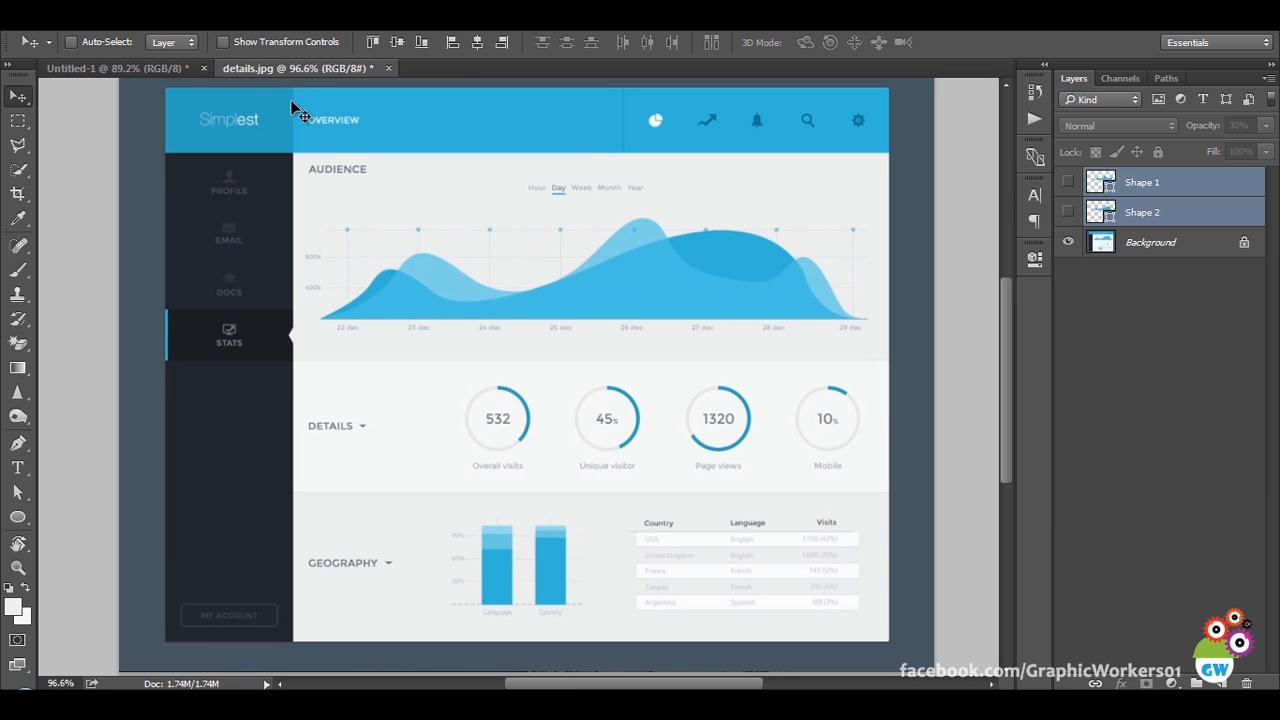
pyautogui.click(150, 68)
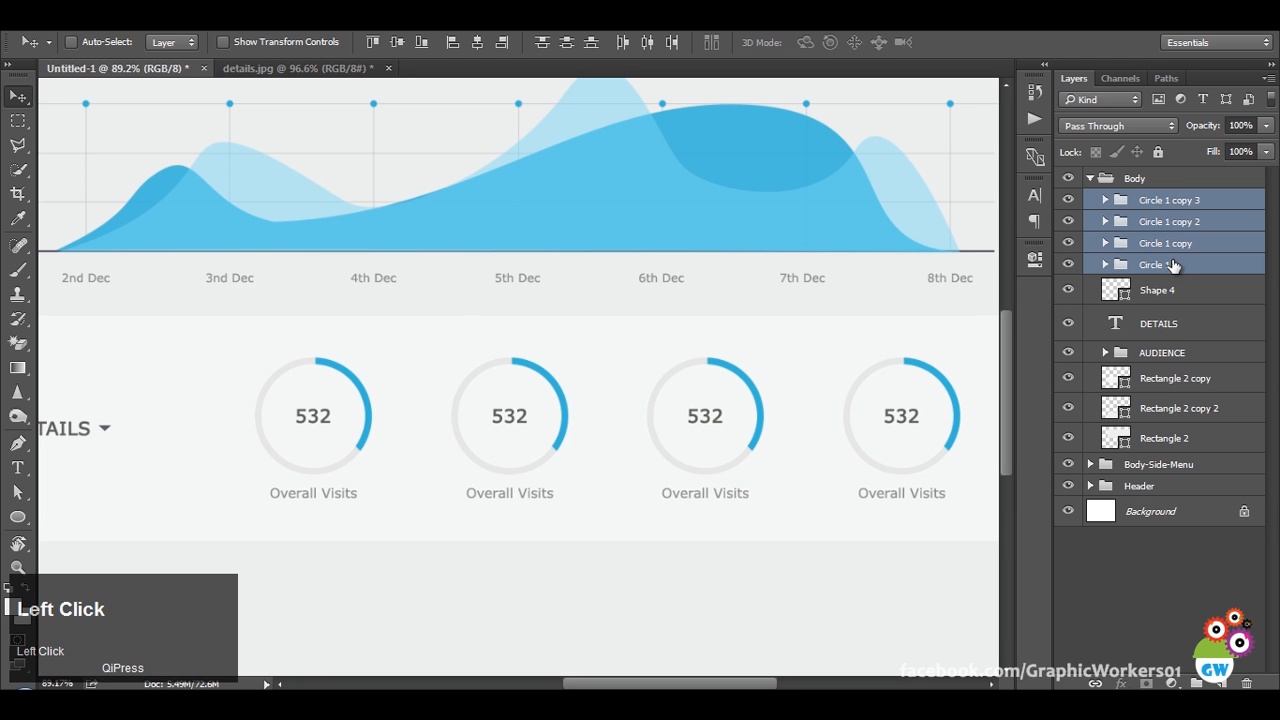
# Rename the three copied ring groups Circle 2, Circle 3 and Circle 4.
pyautogui.doubleClick(1165, 243)
pyautogui.write('2')
pyautogui.doubleClick(1165, 221)
pyautogui.write('3')
pyautogui.doubleClick(1170, 200)
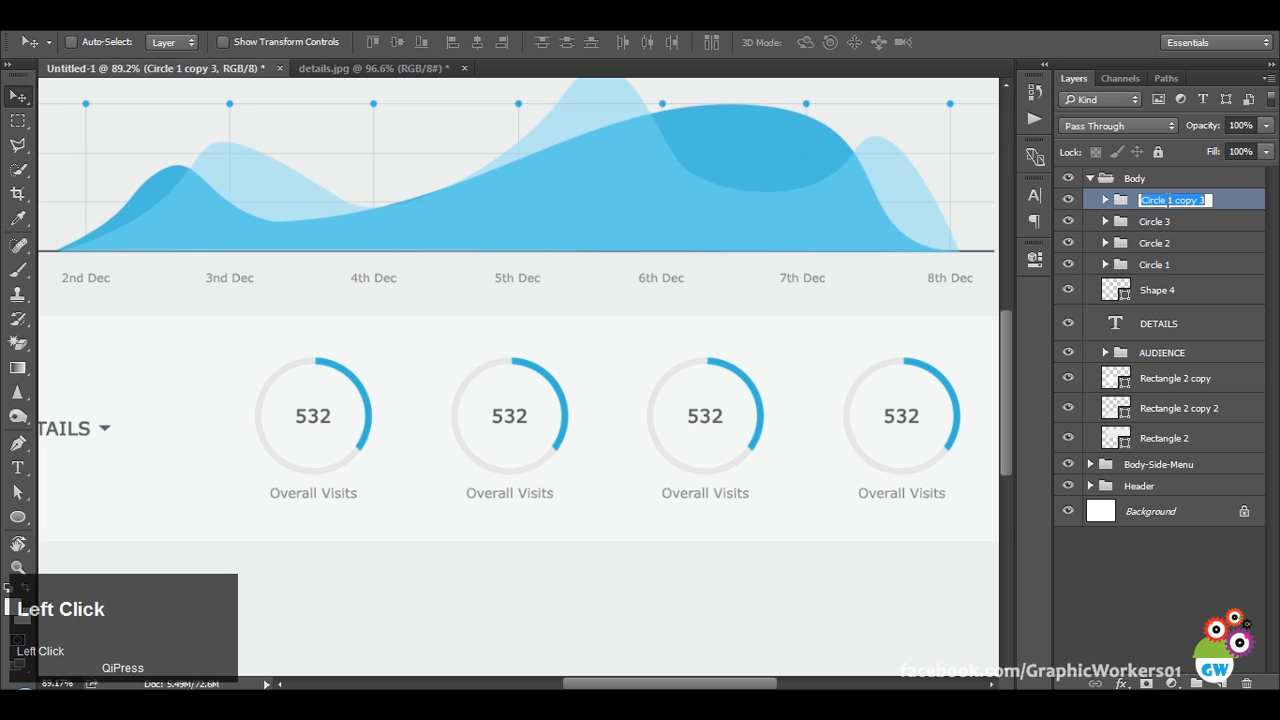
pyautogui.write('4')
pyautogui.press('Return')
pyautogui.doubleClick(1160, 200)
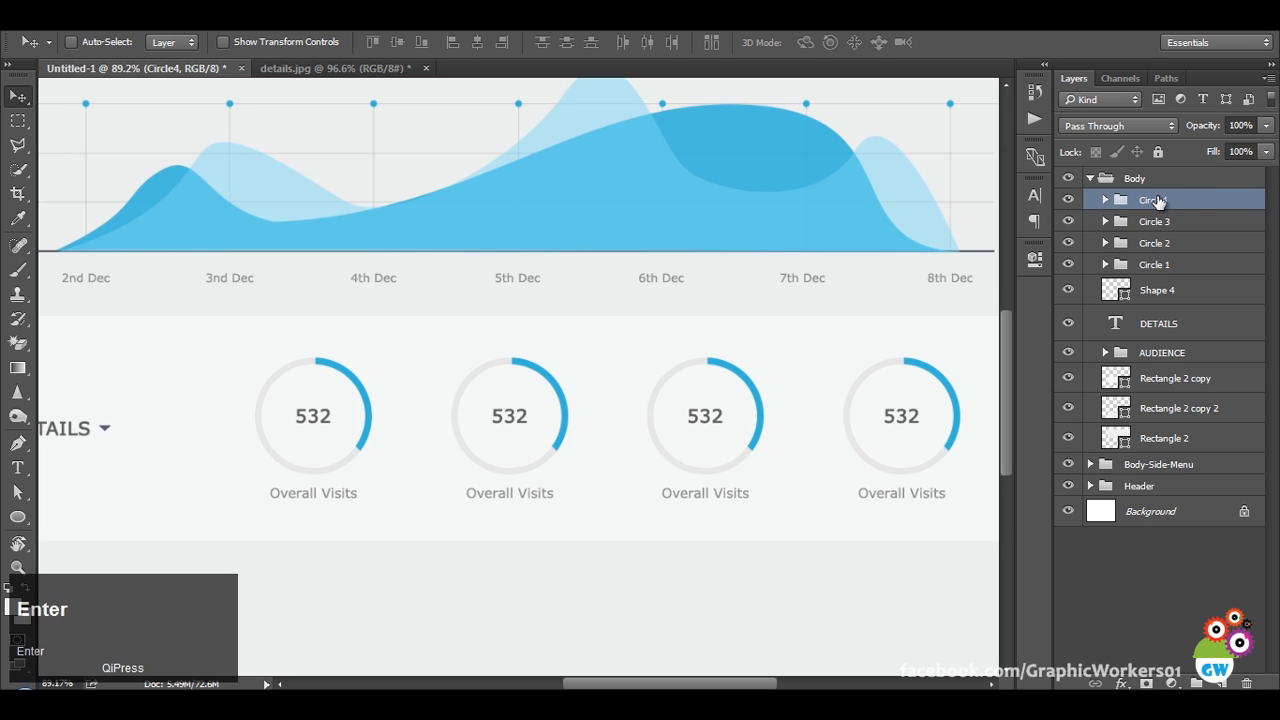
pyautogui.click(1170, 221)
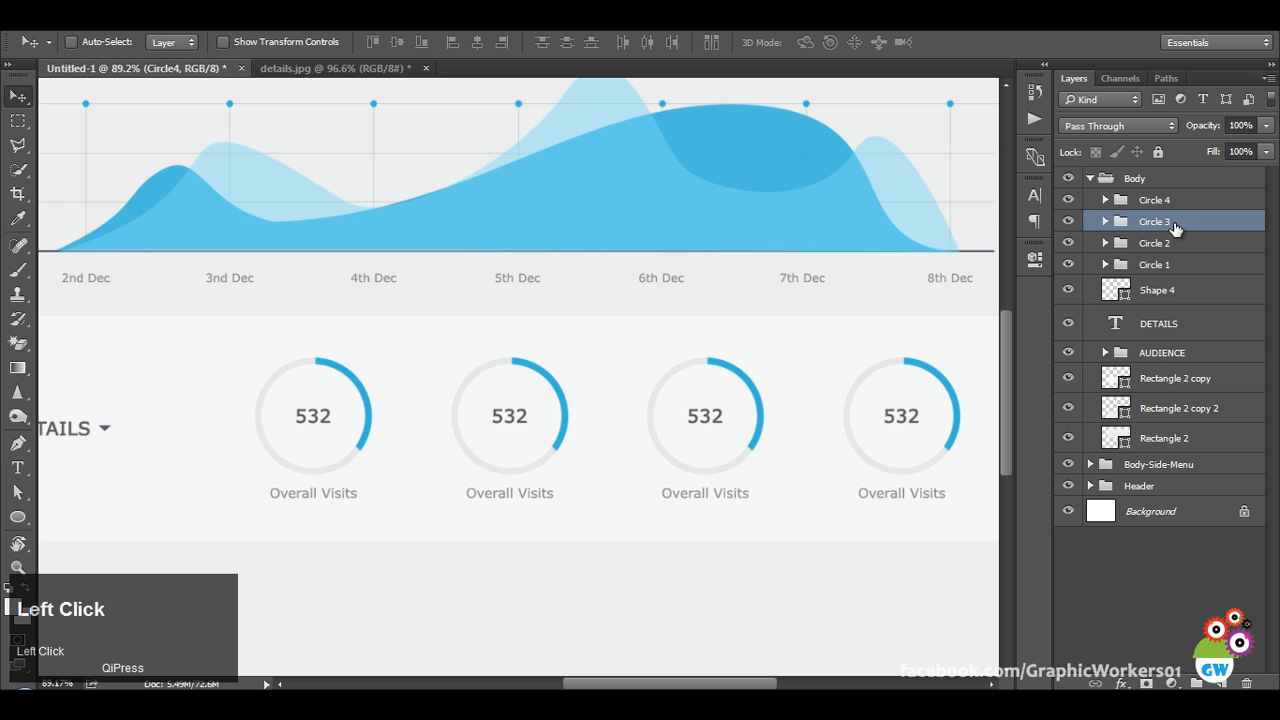
# With the Ellipse 2 copy mask in Circle 2 active, outline the third ring's lower part using the Polygonal Lasso.
pyautogui.click(1105, 243)
pyautogui.click(1185, 341)
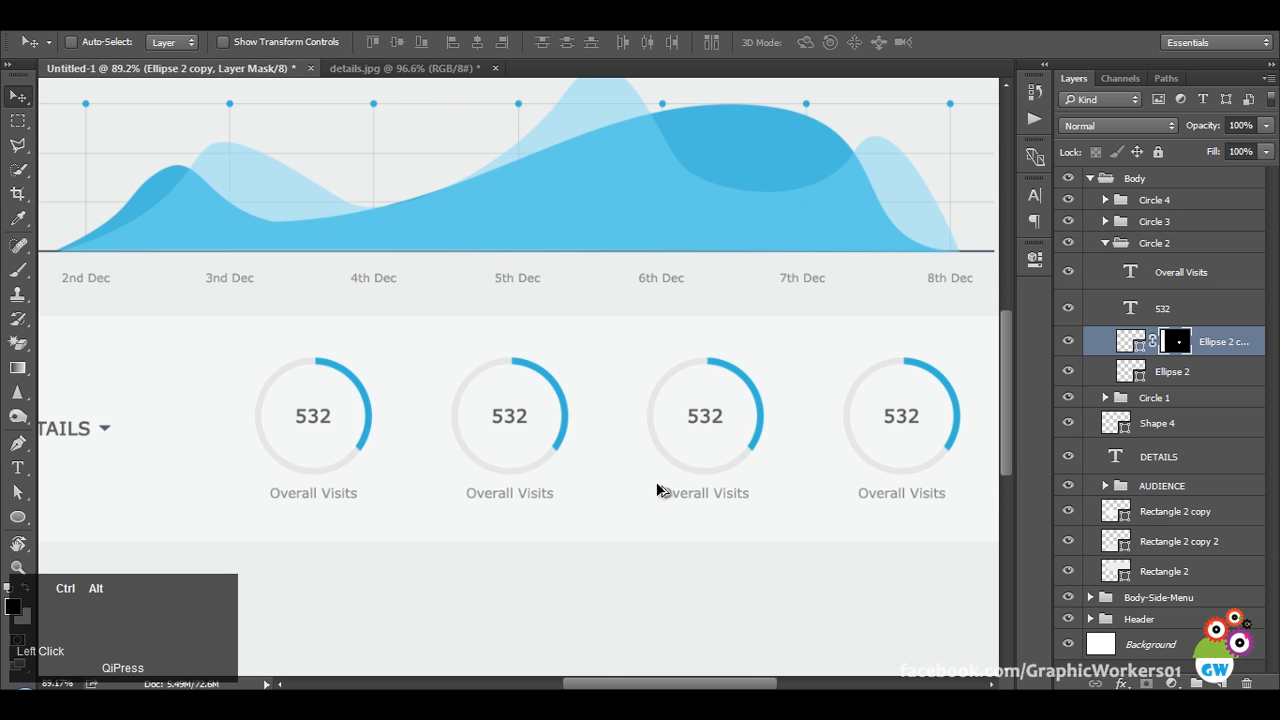
pyautogui.scroll(3, 664, 495)
pyautogui.click(18, 145)
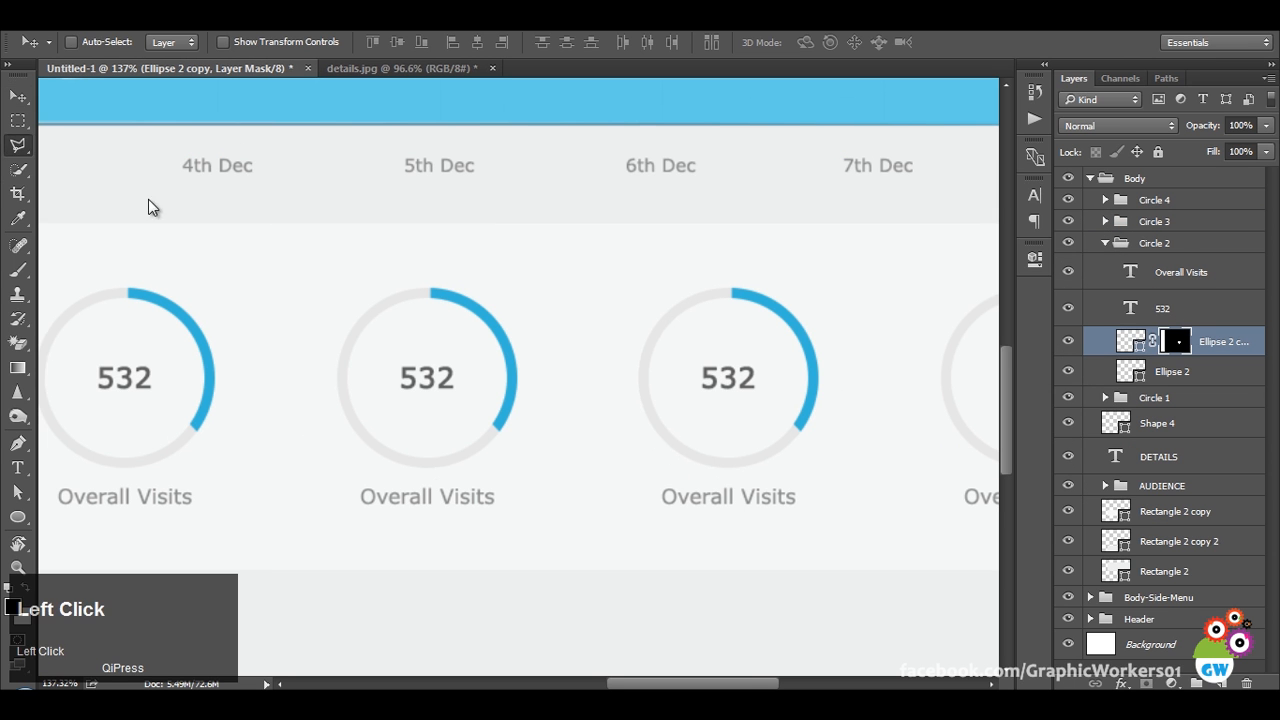
pyautogui.click(684, 418)
pyautogui.click(644, 455)
pyautogui.click(843, 483)
pyautogui.press('BackSpace')
pyautogui.click(832, 497)
pyautogui.click(876, 403)
pyautogui.click(795, 385)
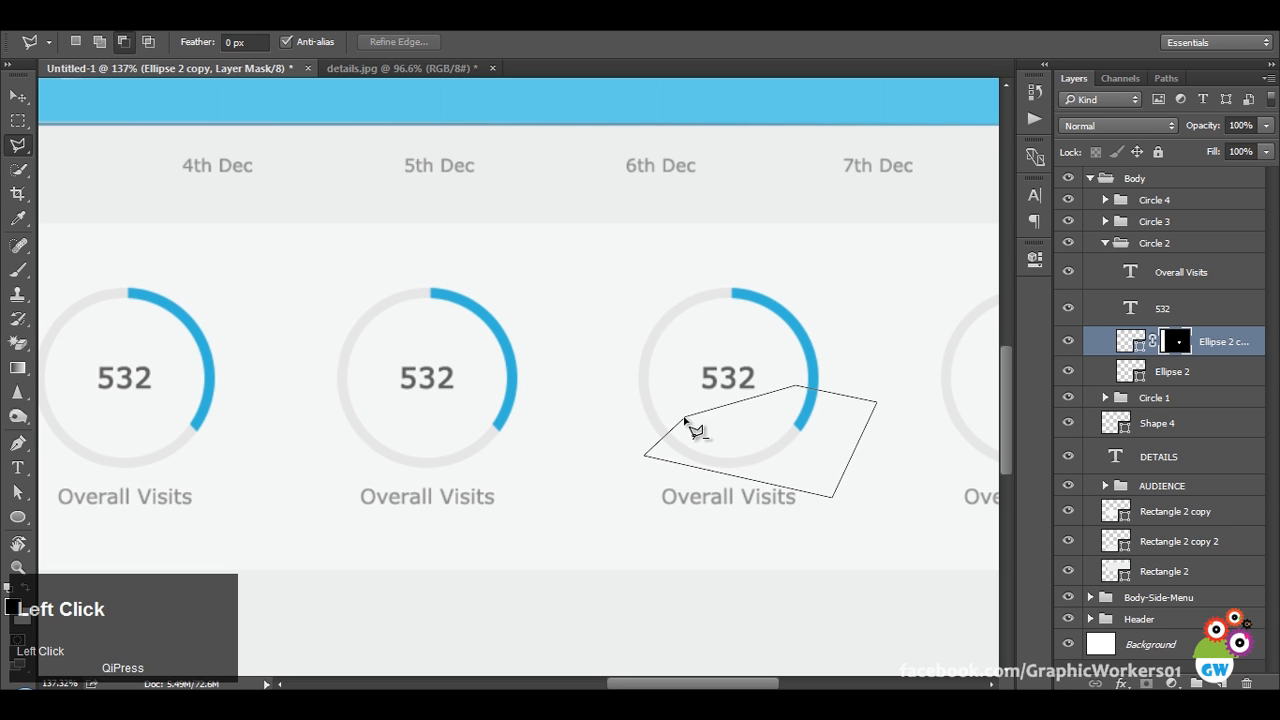
pyautogui.click(685, 419)
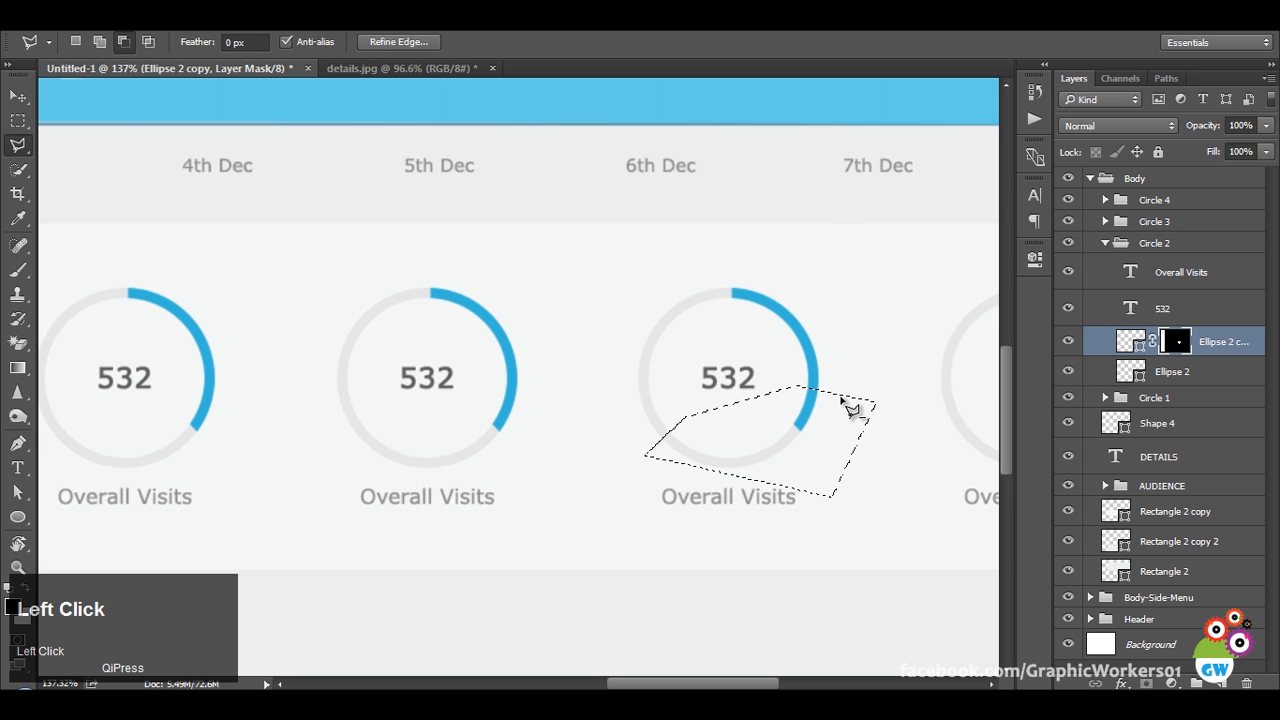
# Try filling the selected area with white on Circle 2's Ellipse 2 copy mask and toggle that layer's visibility.
pyautogui.hotkey('alt', 'BackSpace')
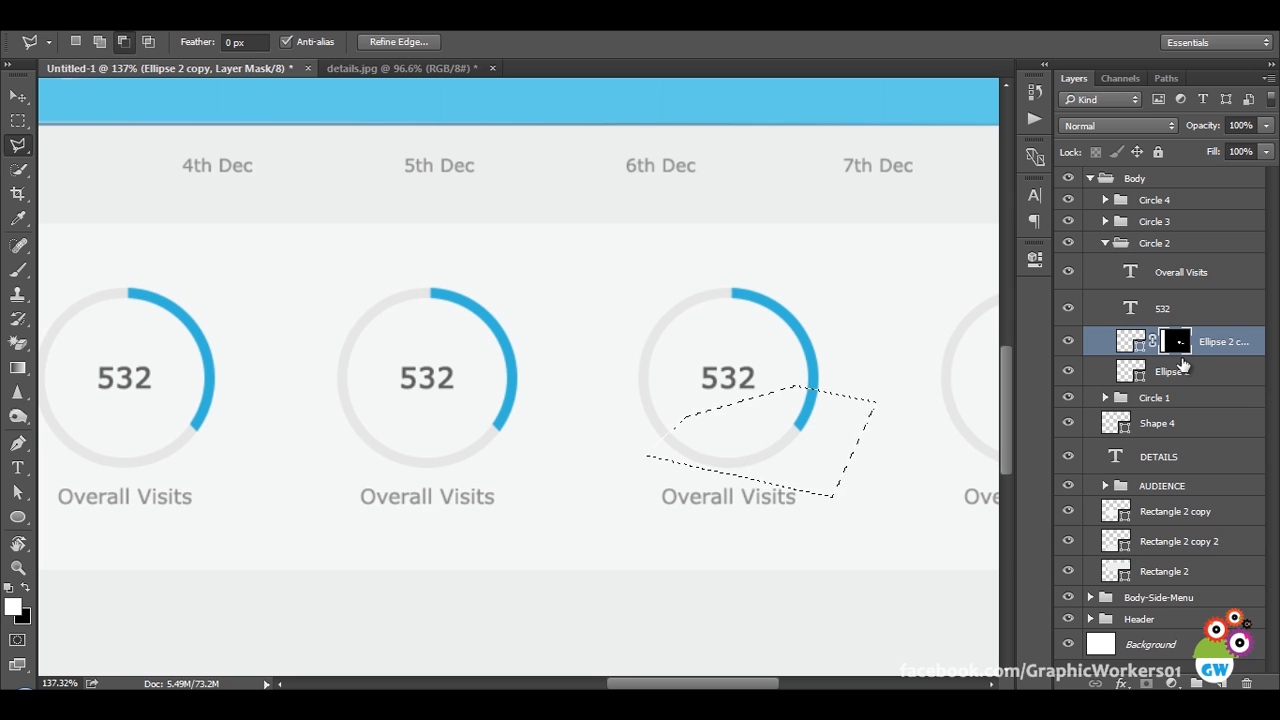
pyautogui.click(1070, 344)
pyautogui.click(1070, 344)
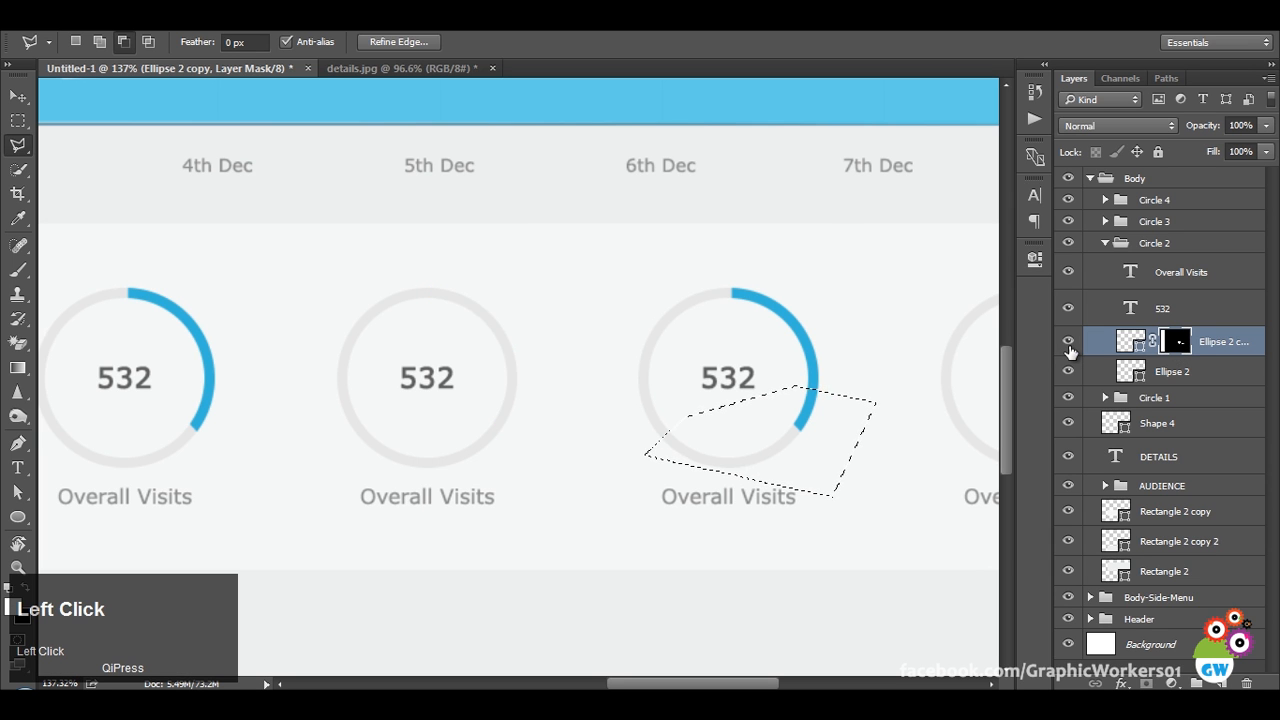
# Fill the selection with white on Circle 3's Ellipse 2 copy mask to extend its blue arc to the lower left, and deselect.
pyautogui.click(1105, 221)
pyautogui.click(1188, 328)
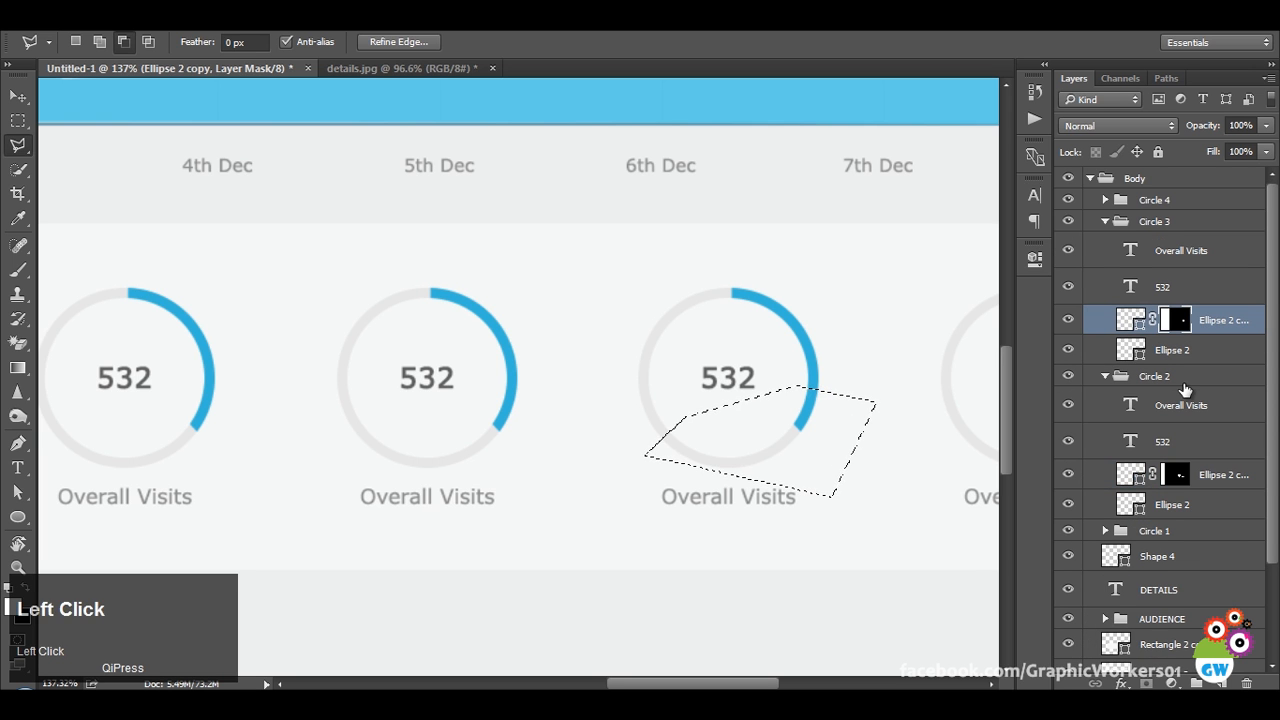
pyautogui.hotkey('alt', 'BackSpace')
pyautogui.hotkey('ctrl', 'd')
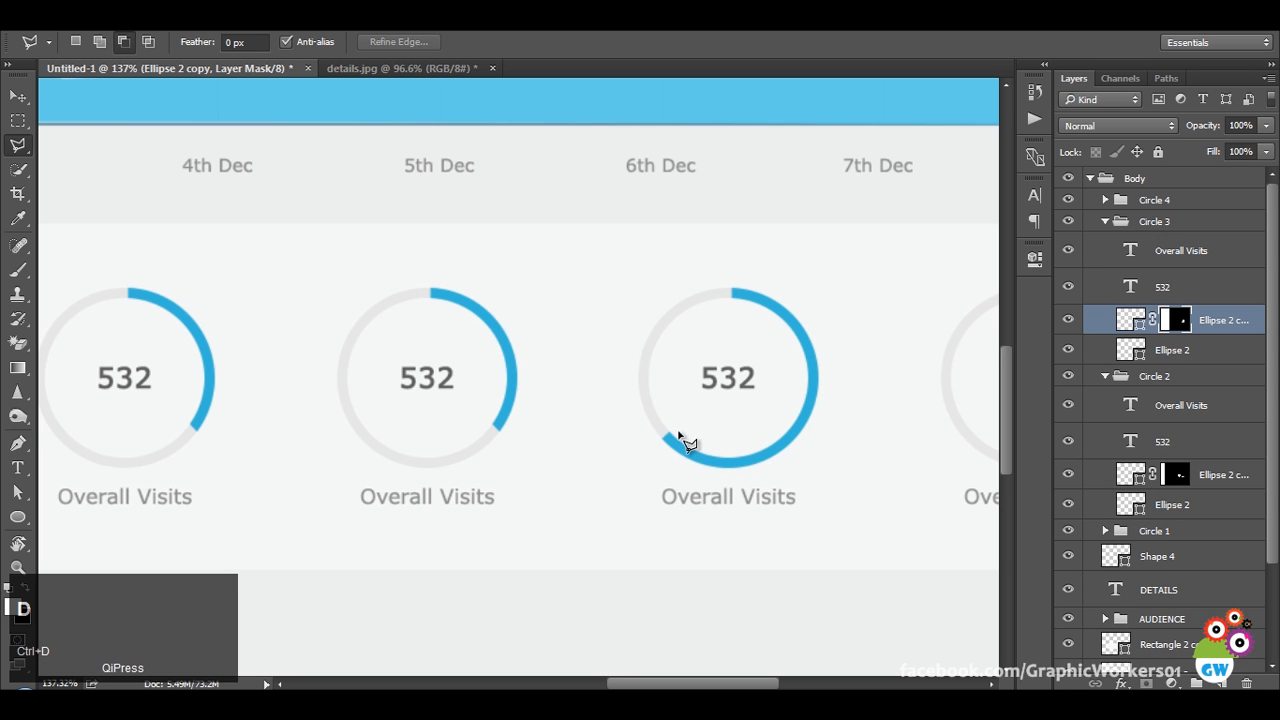
# Lasso the lower end of the second ring's blue arc and hide it on Circle 2's Ellipse 2 copy mask, then deselect.
pyautogui.click(1172, 480)
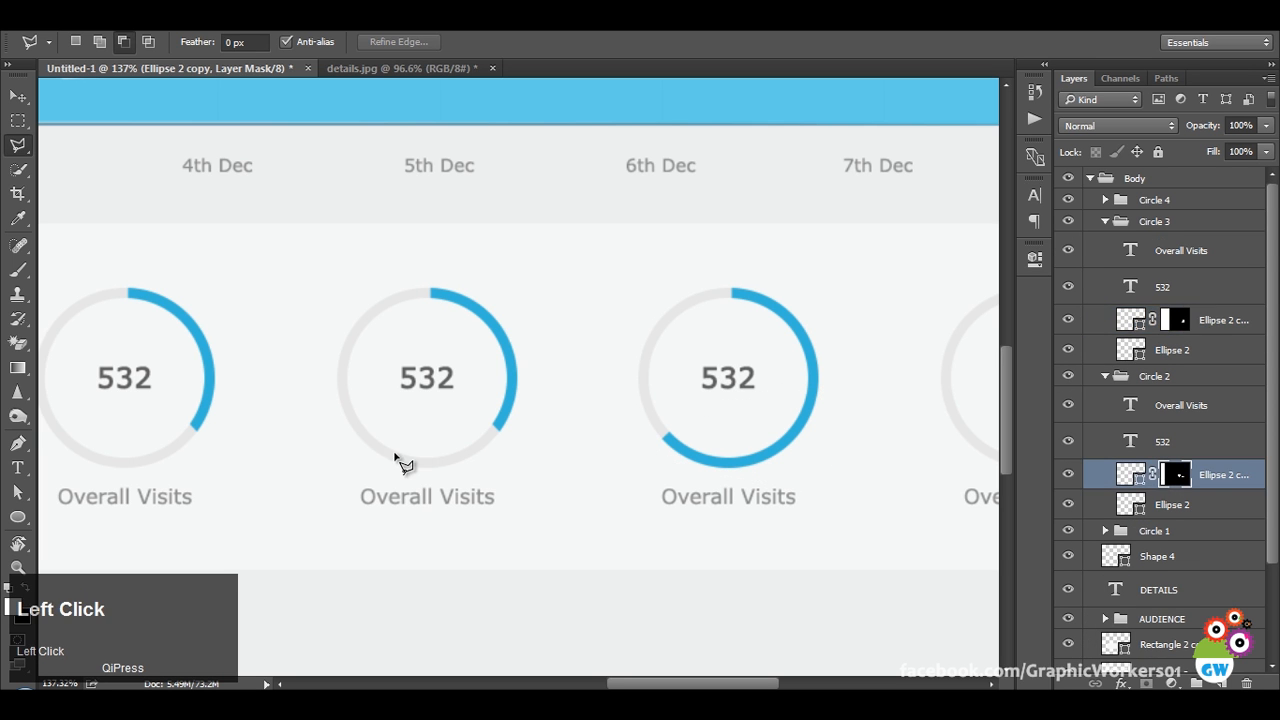
pyautogui.click(493, 393)
pyautogui.click(572, 409)
pyautogui.click(508, 477)
pyautogui.click(438, 420)
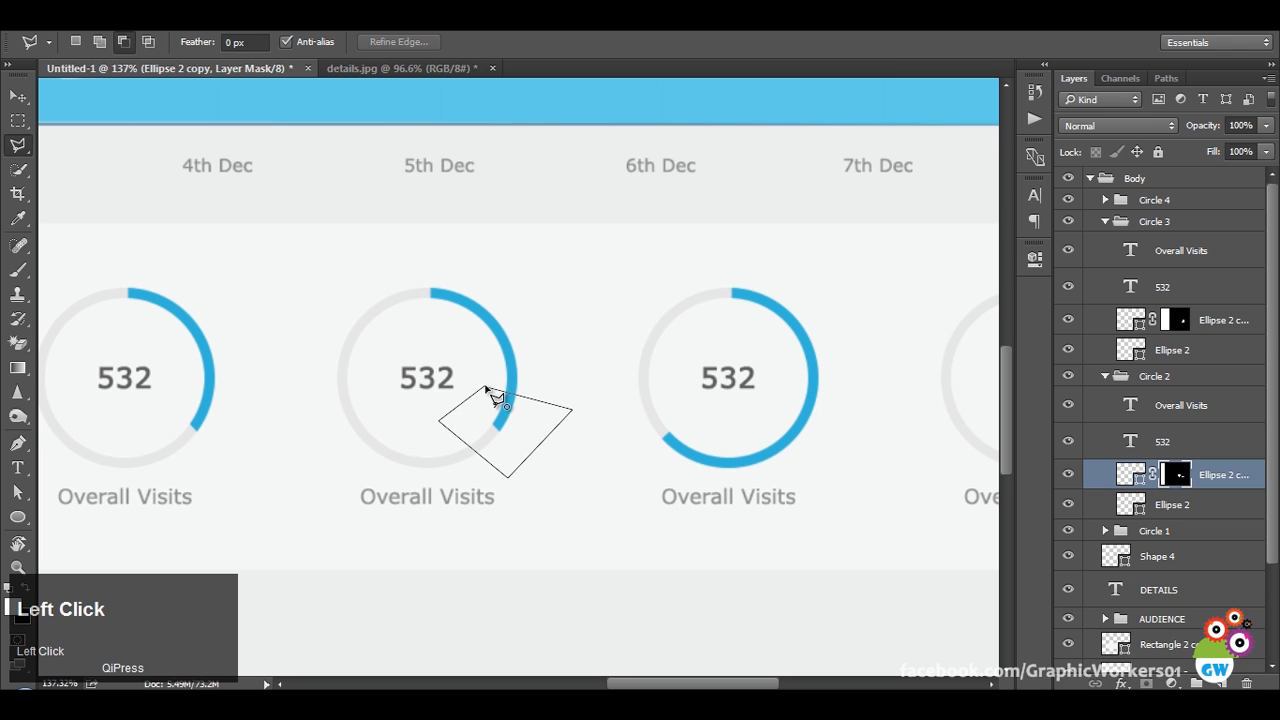
pyautogui.click(489, 389)
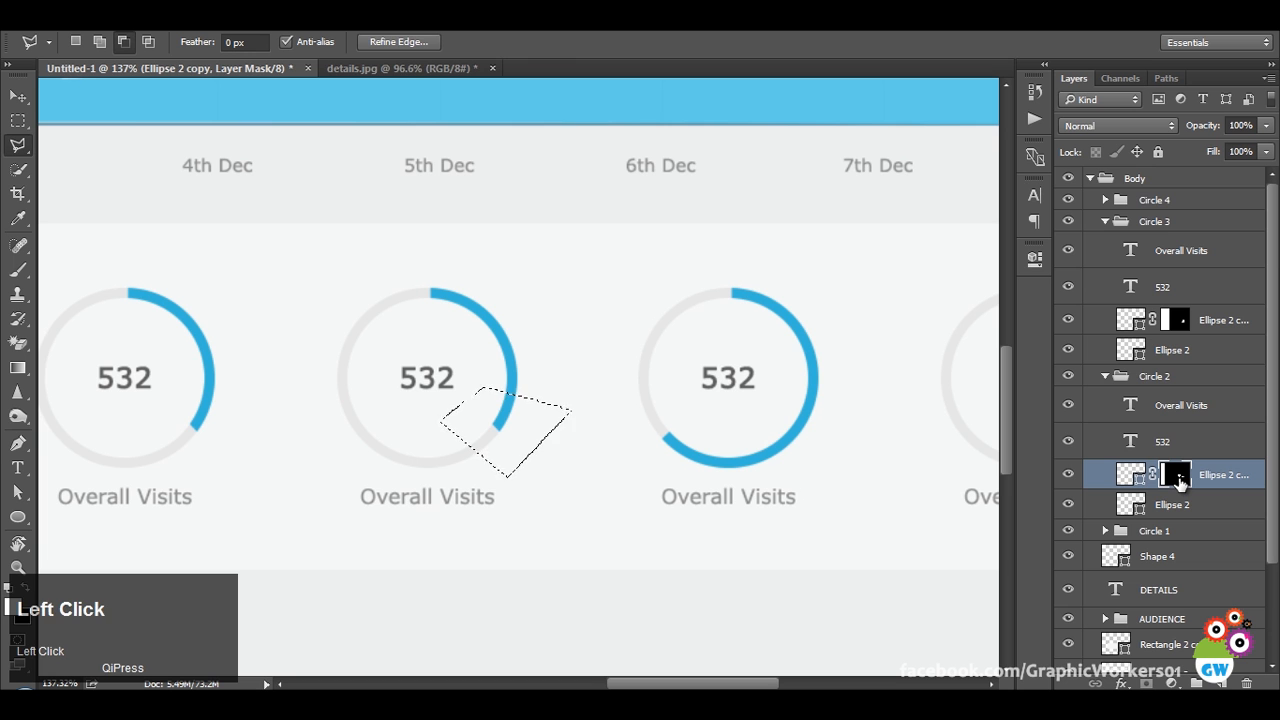
pyautogui.hotkey('alt', 'BackSpace')
pyautogui.hotkey('ctrl', 'd')
# Review the whole dashboard and collapse the Circle 3 and Circle 2 groups.
pyautogui.scroll(-5, 709, 520)
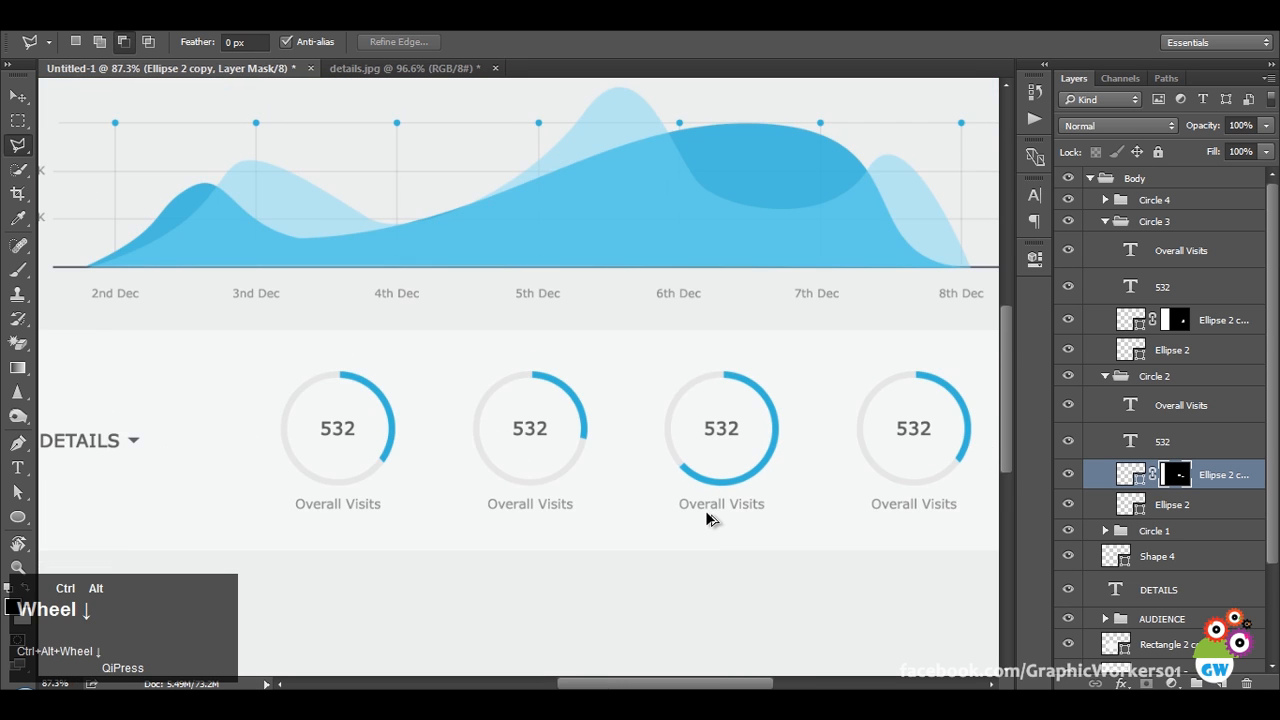
pyautogui.moveTo(820, 491); pyautogui.dragTo(760, 487)
pyautogui.scroll(-5, 763, 500)
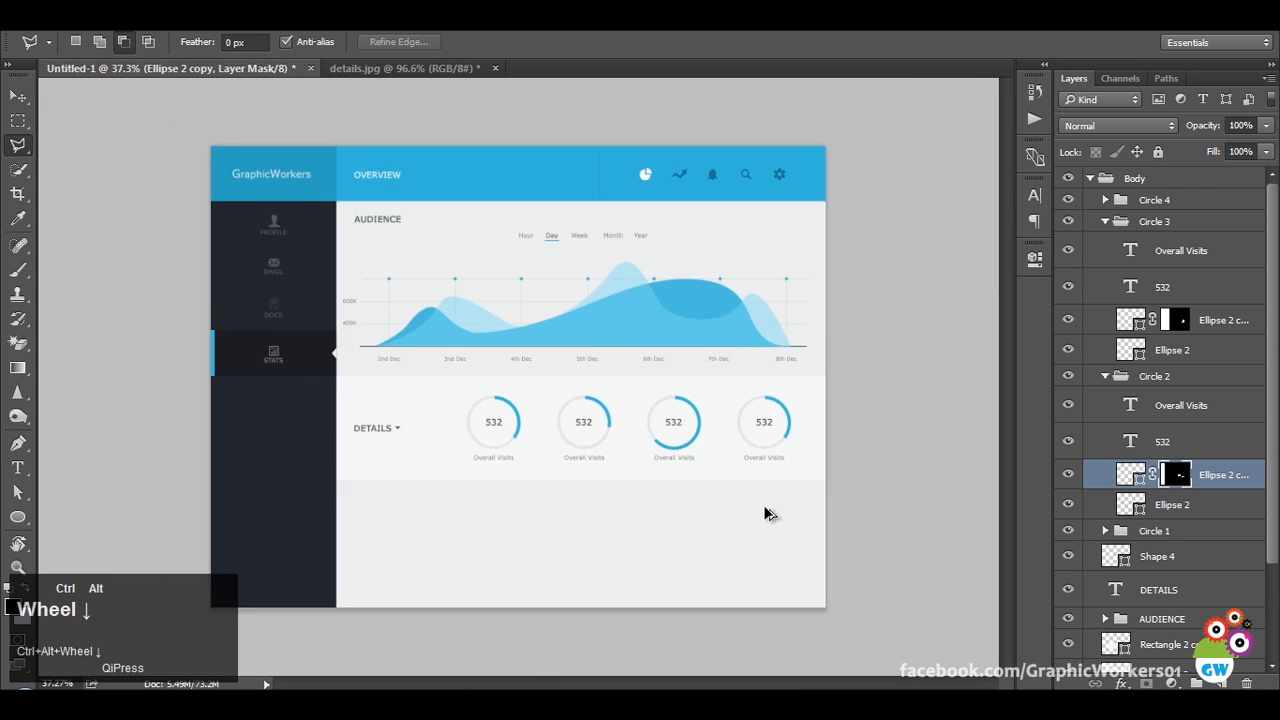
pyautogui.scroll(2, 645, 451)
pyautogui.scroll(-1, 640, 453)
pyautogui.scroll(1, 640, 453)
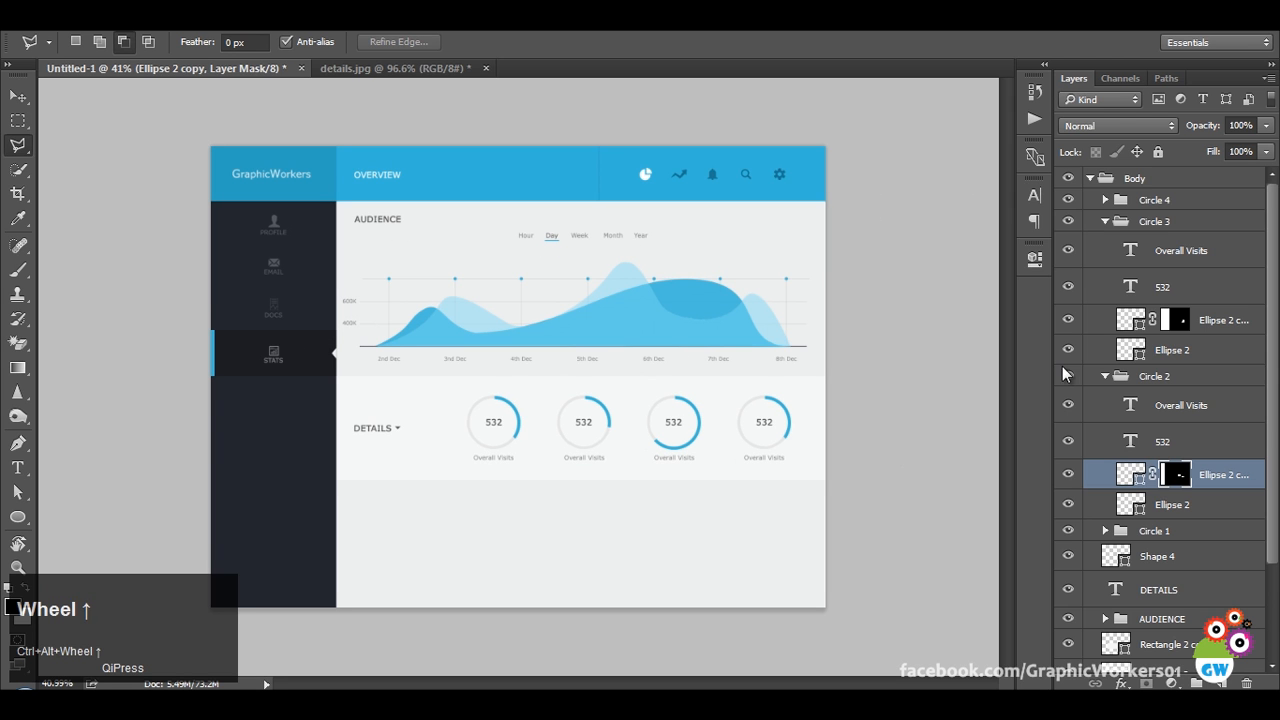
pyautogui.click(1090, 178)
pyautogui.click(1090, 178)
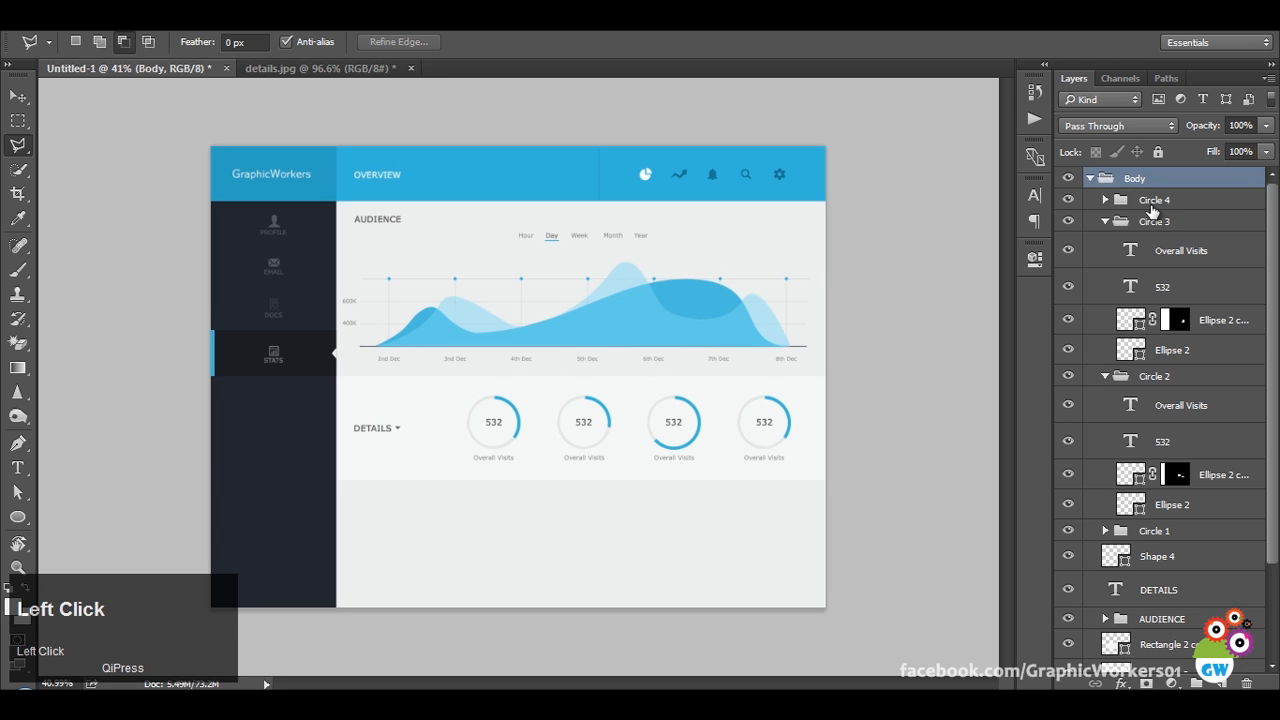
pyautogui.click(1152, 203)
pyautogui.click(1105, 221)
pyautogui.click(1105, 243)
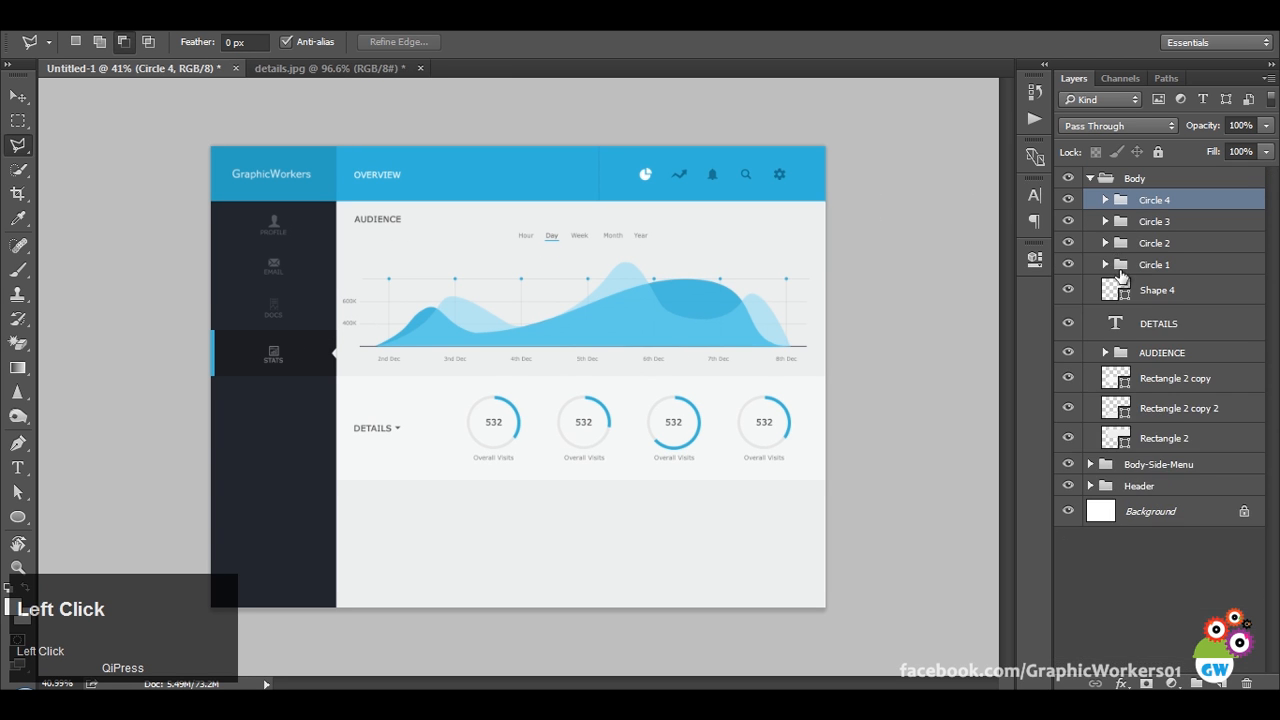
# Group the four circle groups with Shape 4 and the DETAILS text, naming the group DETAILS from the copied layer name.
pyautogui.doubleClick(1168, 328)
pyautogui.hotkey('ctrl', 'c')
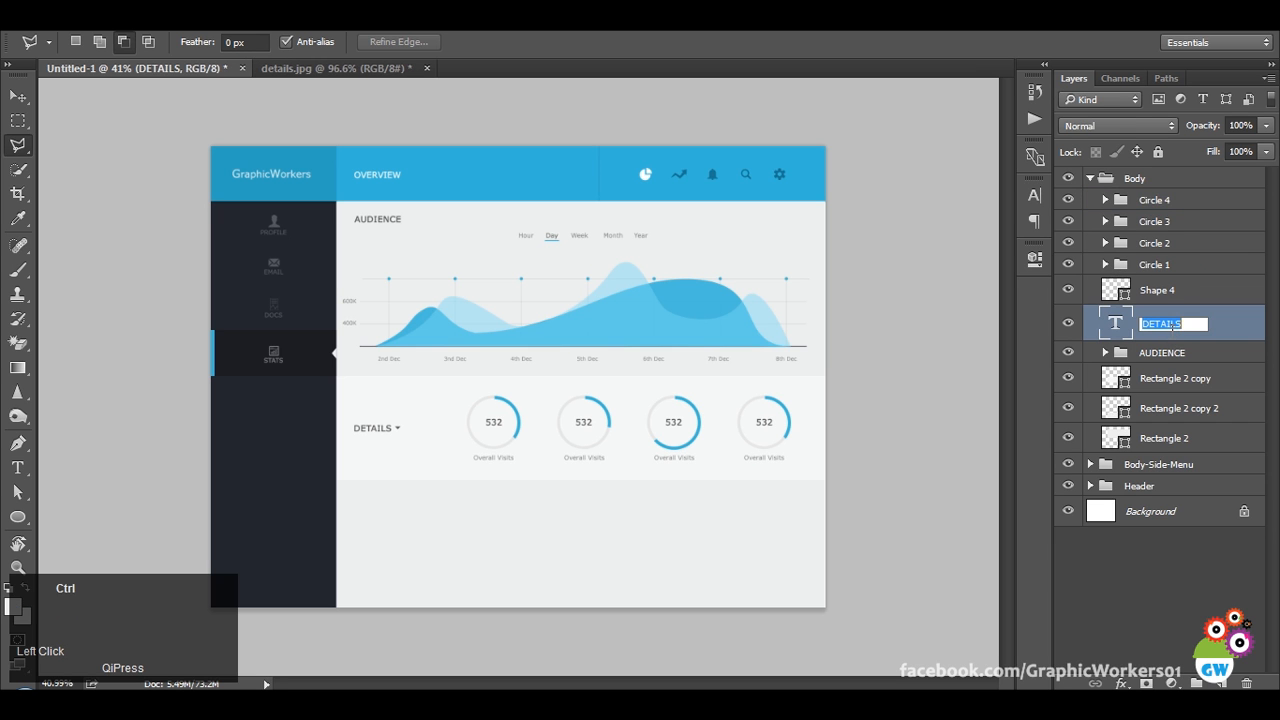
pyautogui.click(1160, 203)
pyautogui.keyDown('shift'); pyautogui.click(1188, 320); pyautogui.keyUp('shift')
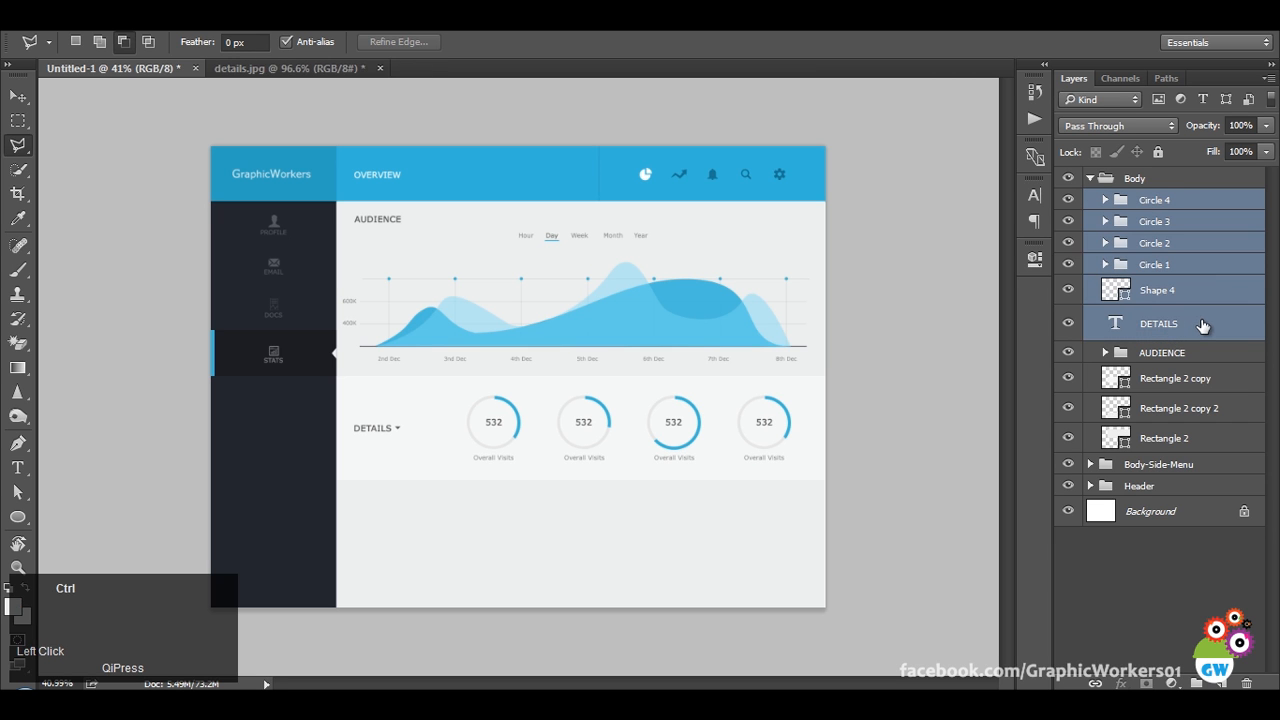
pyautogui.hotkey('ctrl', 'g')
pyautogui.doubleClick(1158, 200)
pyautogui.hotkey('ctrl', 'v')
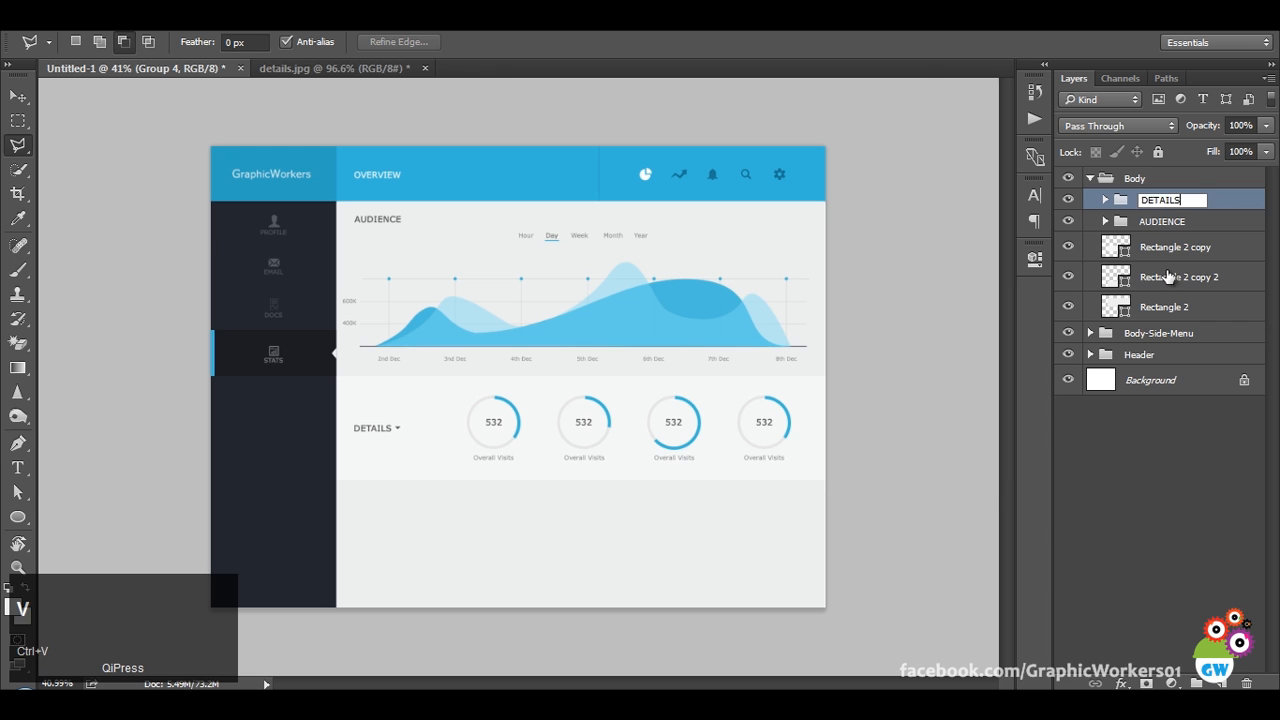
pyautogui.click(1190, 276)
# Draw a rounded rectangle about 221 by 60 px near the bottom of the dark side menu, above Shape 3 in Body-Side-Menu.
pyautogui.click(367, 67)
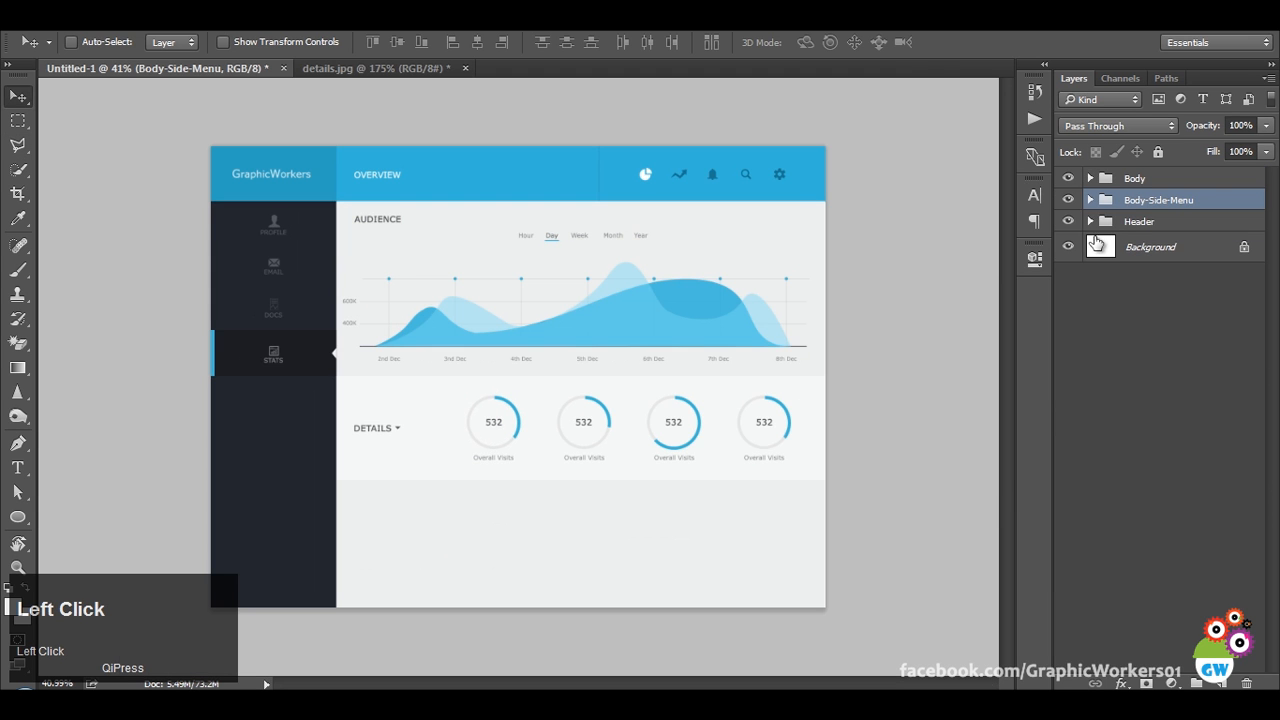
pyautogui.click(1090, 200)
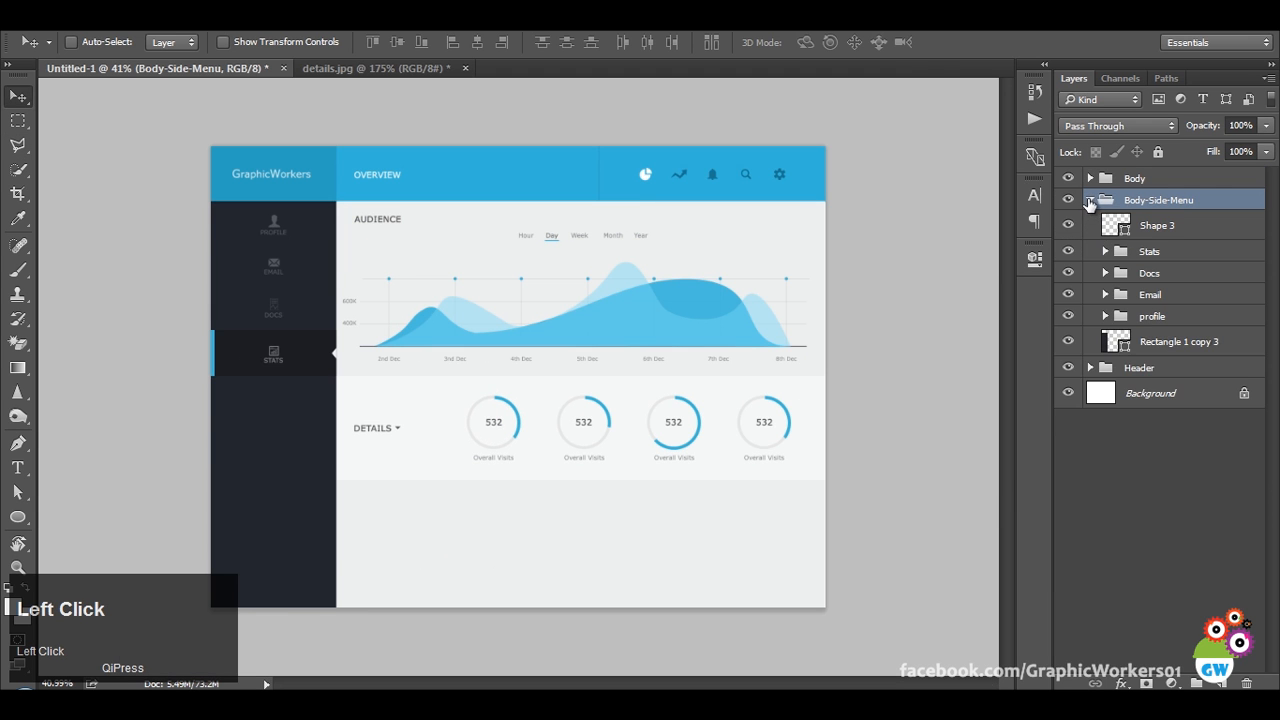
pyautogui.click(1160, 228)
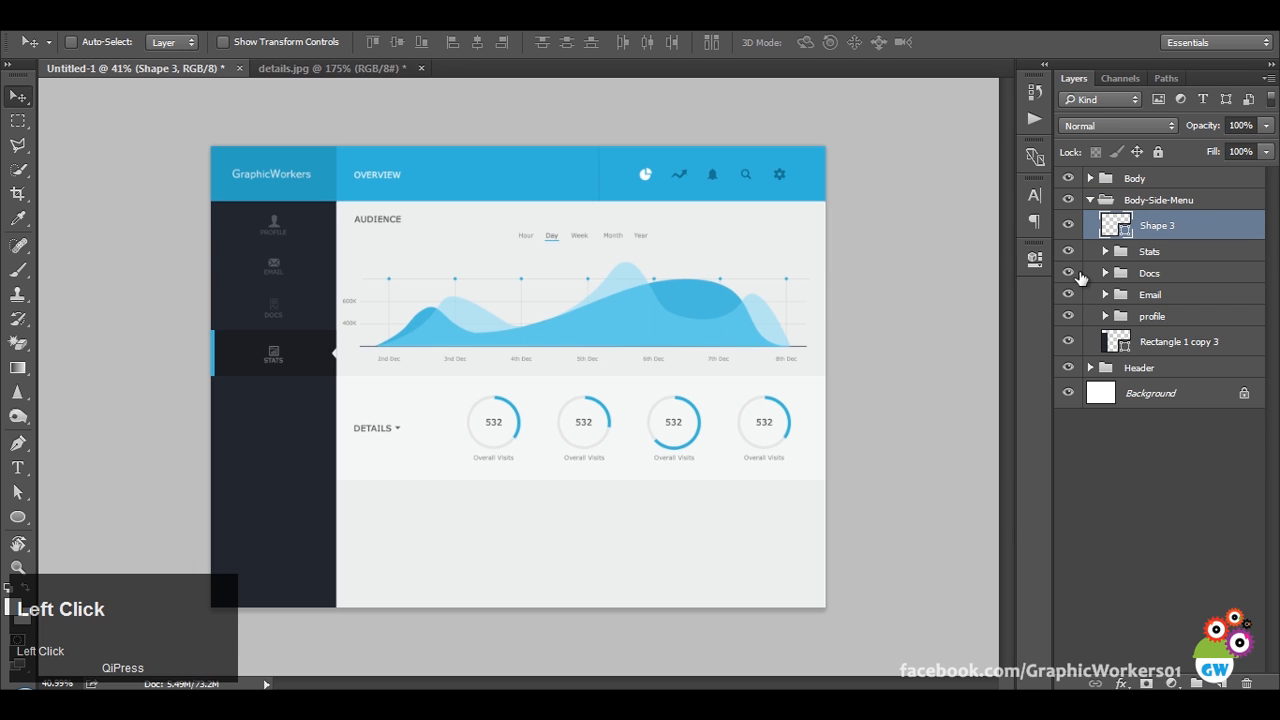
pyautogui.scroll(5, 300, 500)
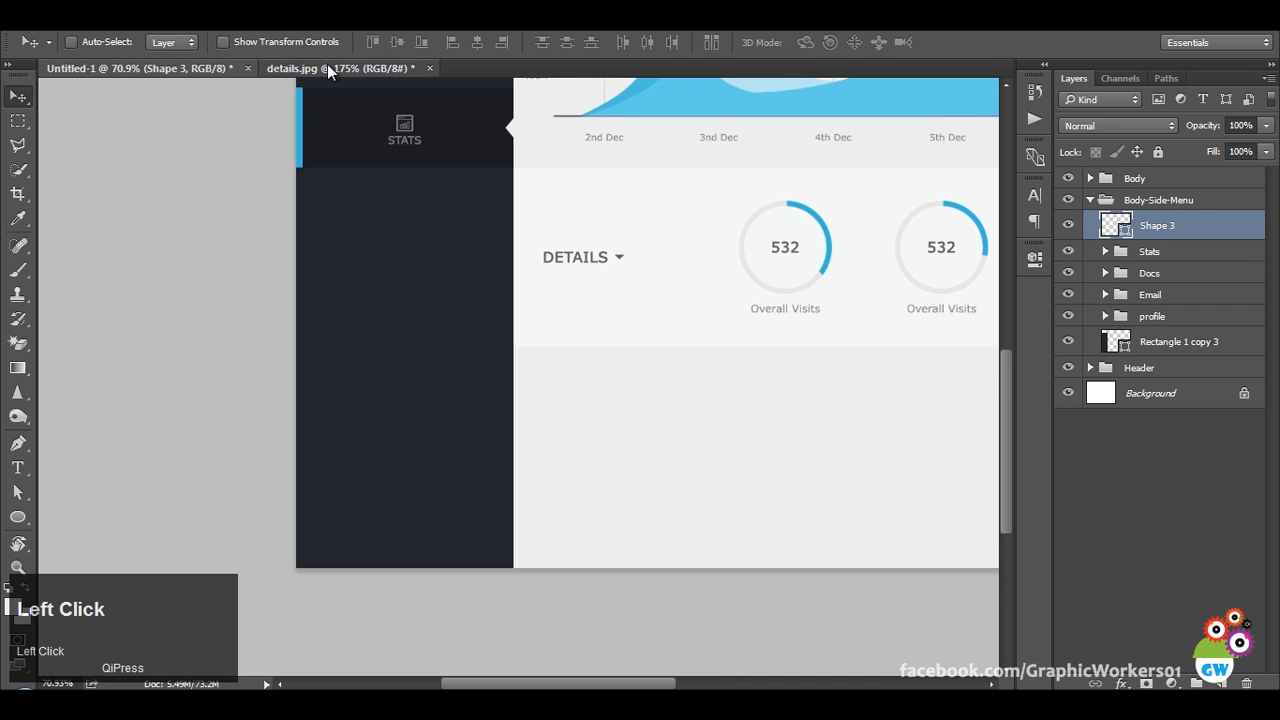
pyautogui.click(327, 66)
pyautogui.click(130, 68)
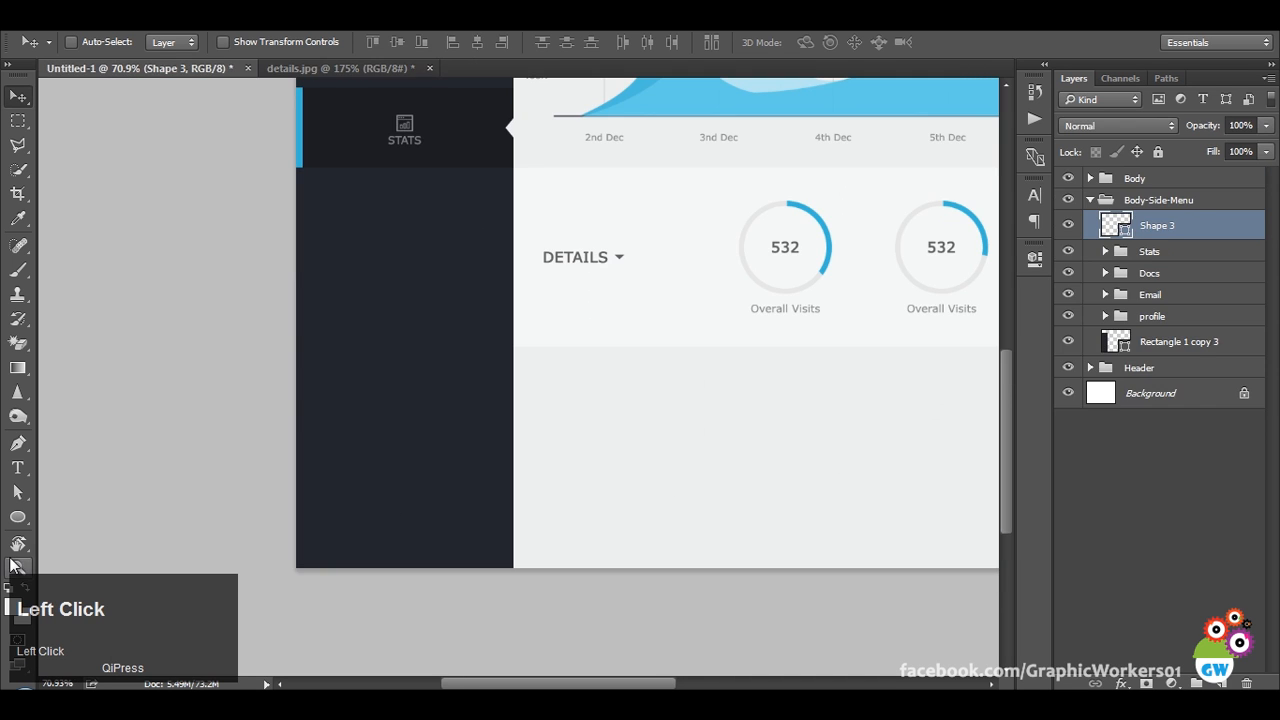
pyautogui.rightClick(17, 517)
pyautogui.click(90, 531)
pyautogui.moveTo(332, 493); pyautogui.dragTo(478, 533)
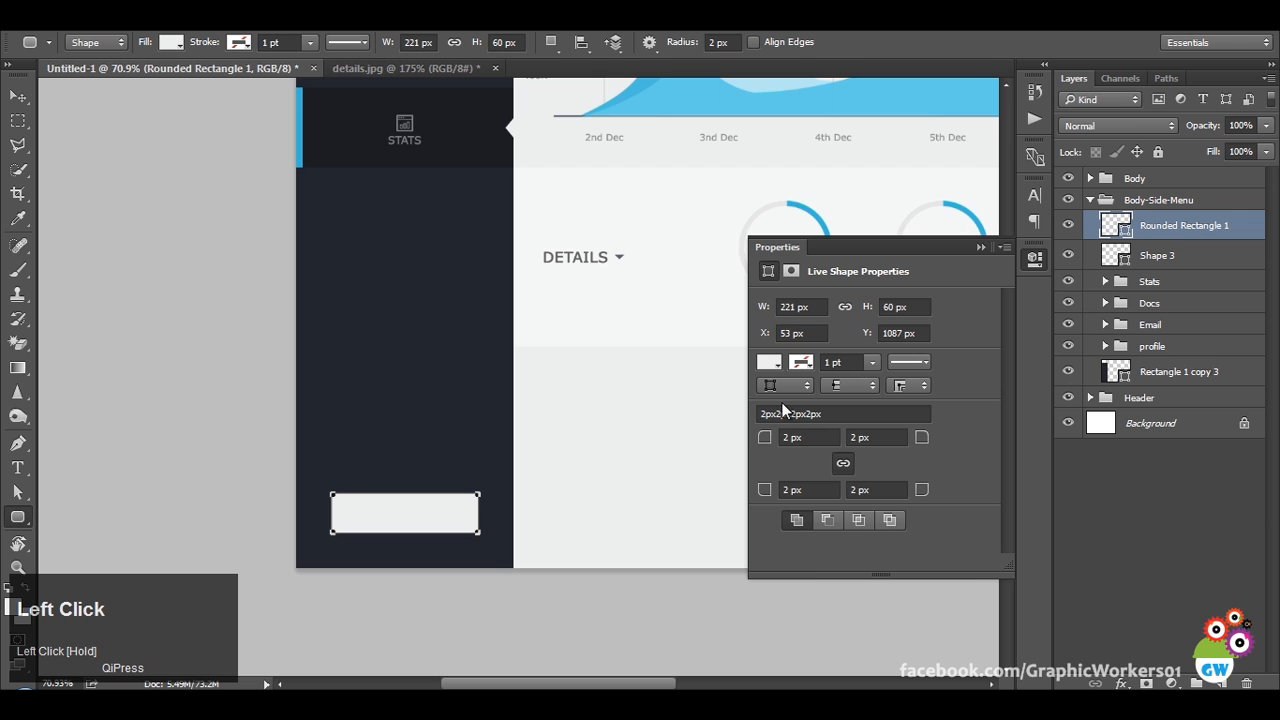
# Remove the rounded rectangle's fill and give it a grey stroke 5 pt wide.
pyautogui.click(770, 363)
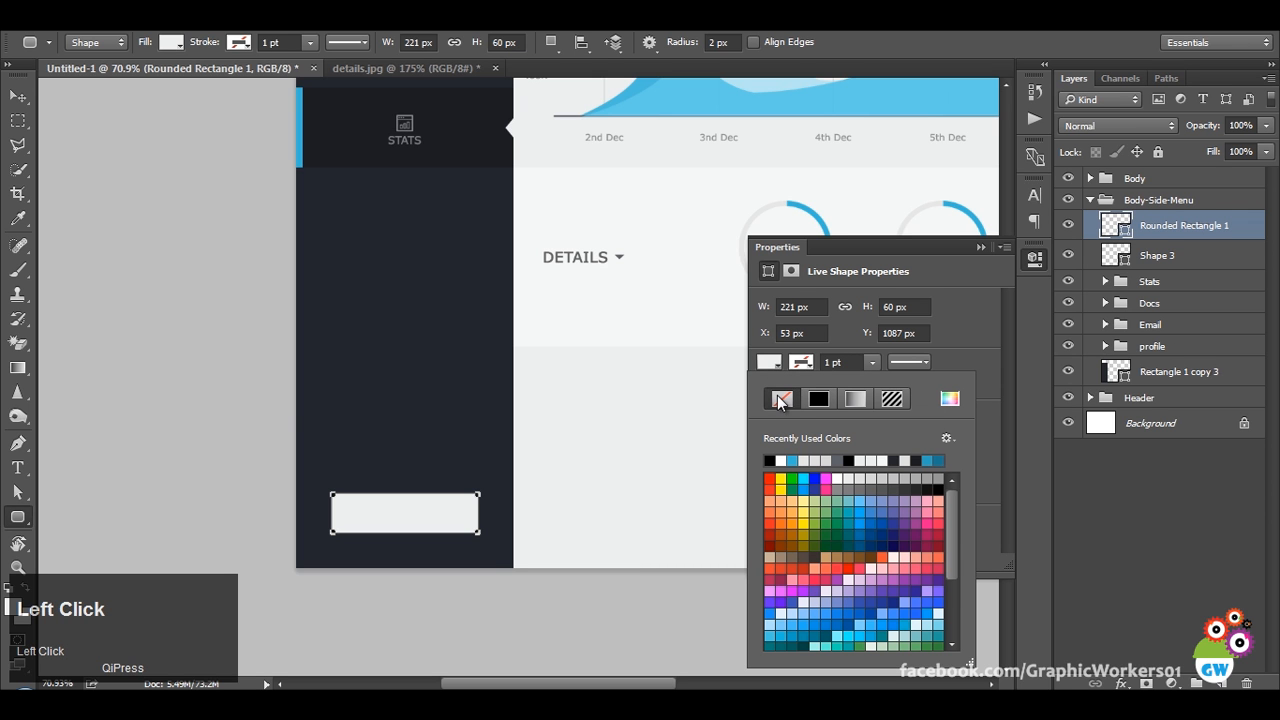
pyautogui.click(781, 399)
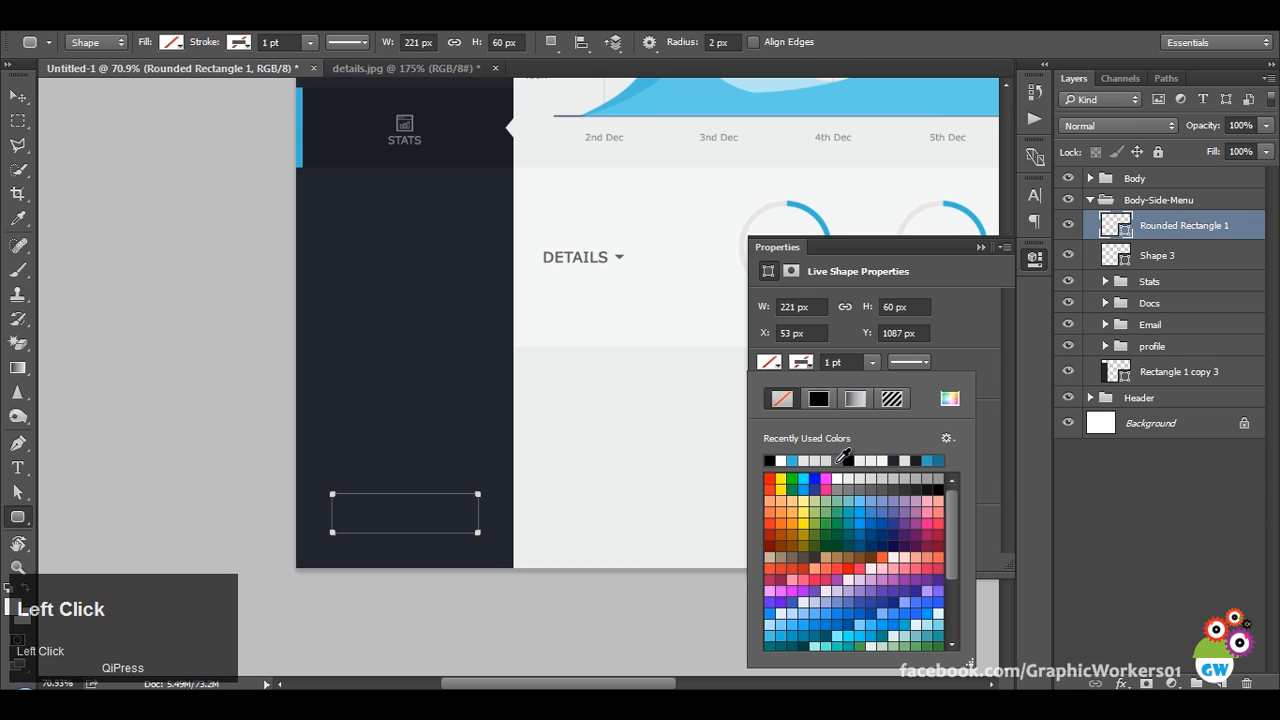
pyautogui.click(845, 459)
pyautogui.click(840, 363)
pyautogui.scroll(4, 850, 365)
pyautogui.press('Return')
# Set all four corner radii of the rounded rectangle to 10 px and its stroke width to 3 pt, then deselect it.
pyautogui.click(800, 437)
pyautogui.write('10')
pyautogui.press('Return')
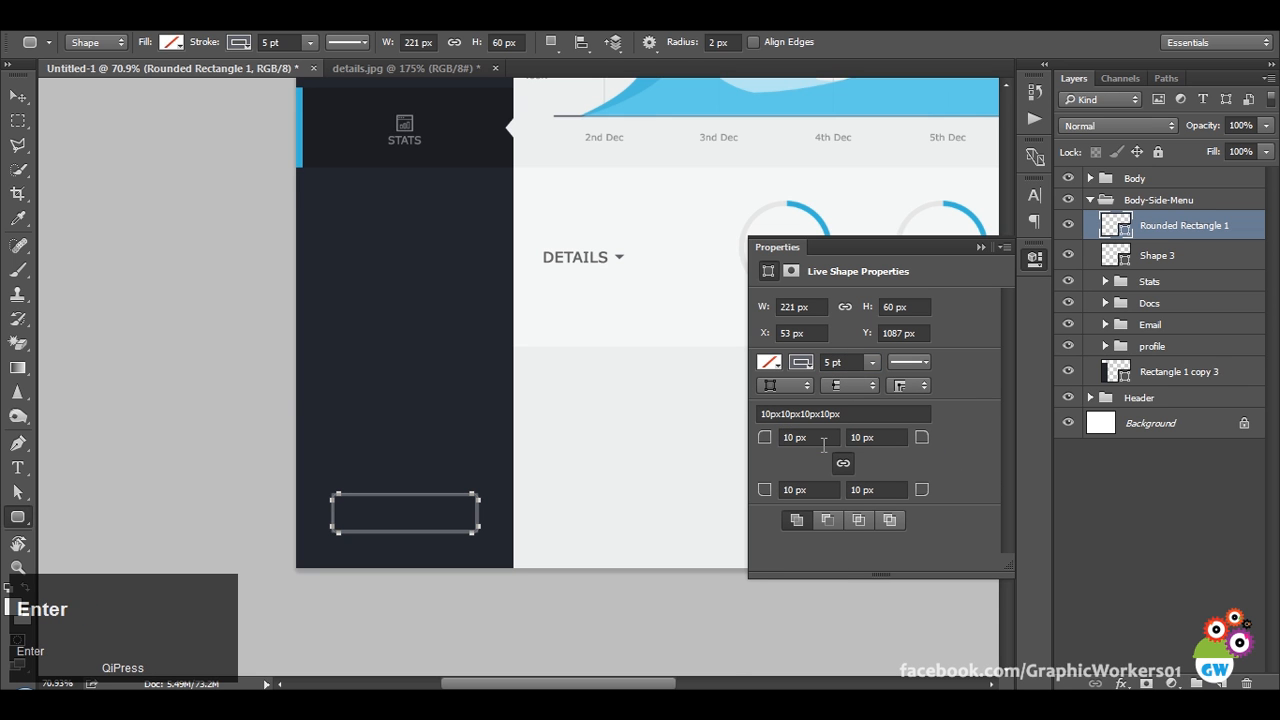
pyautogui.click(852, 366)
pyautogui.scroll(-2, 855, 368)
pyautogui.press('Return')
pyautogui.click(979, 249)
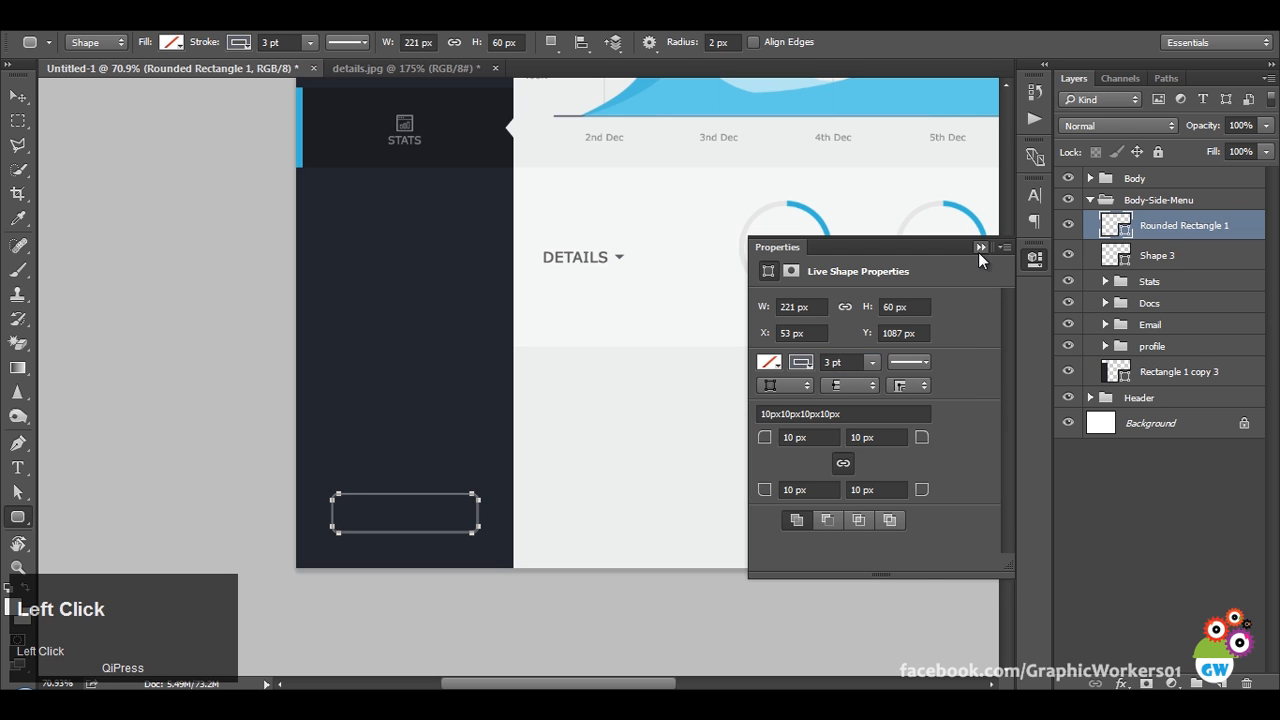
pyautogui.click(1156, 491)
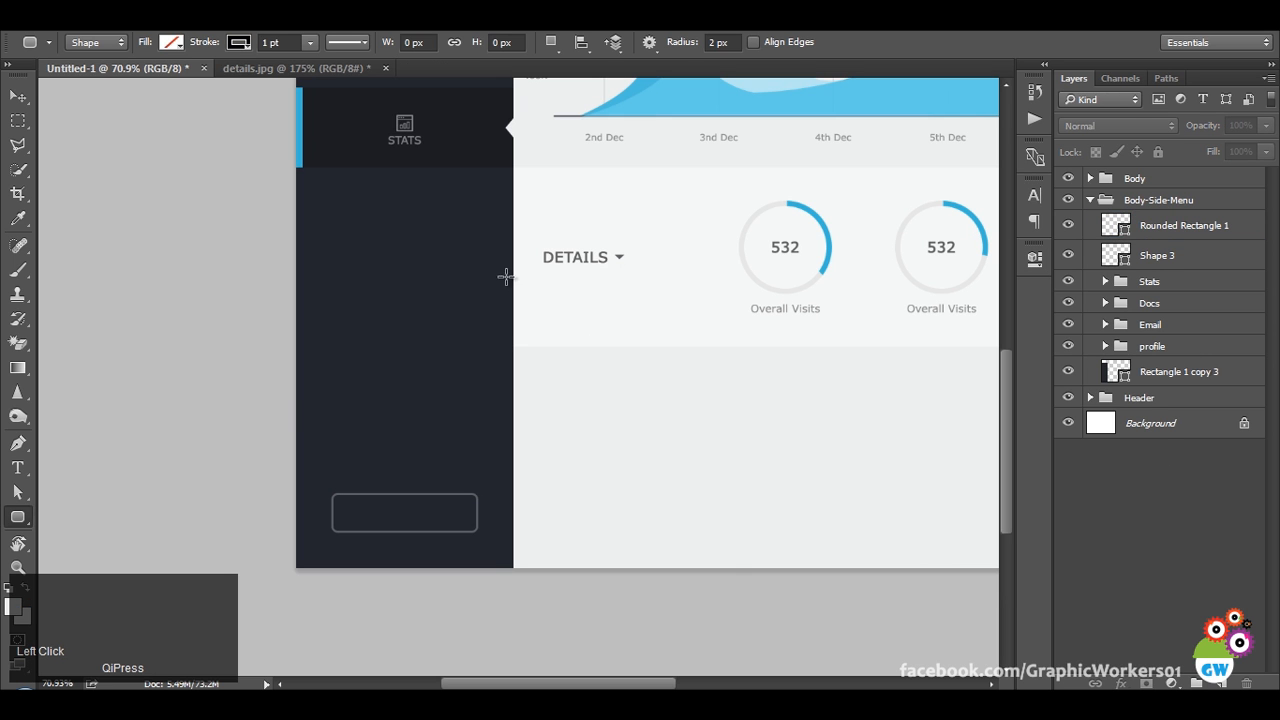
pyautogui.click(5, 97)
pyautogui.moveTo(431, 423); pyautogui.dragTo(424, 398)
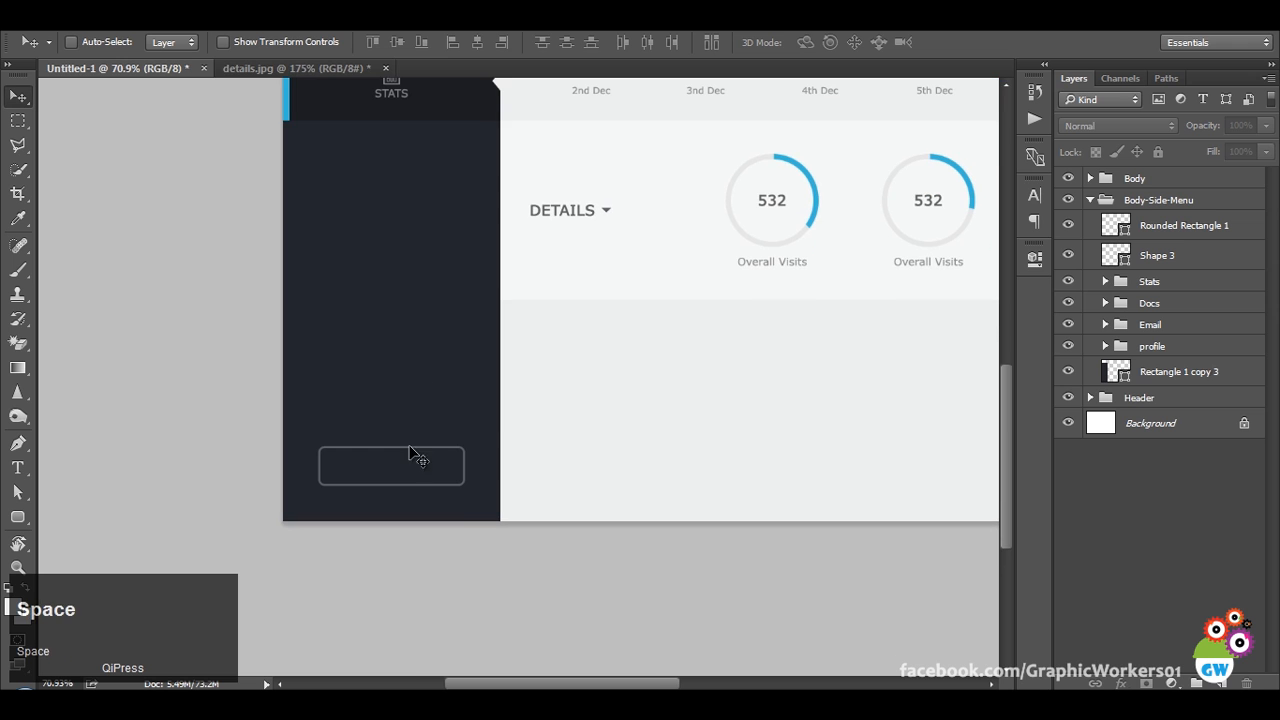
pyautogui.keyDown('ctrl'); pyautogui.keyDown('alt'); pyautogui.rightClick(714, 380); pyautogui.keyUp('alt'); pyautogui.keyUp('ctrl')
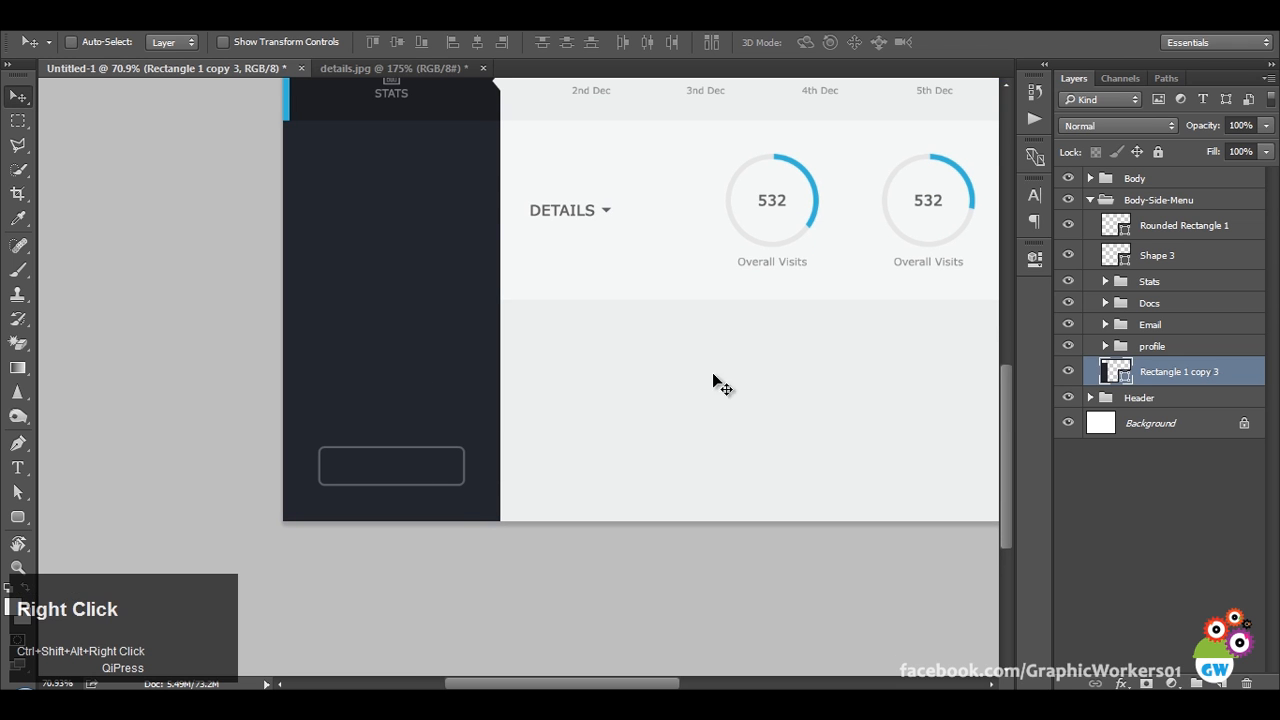
pyautogui.keyDown('ctrl'); pyautogui.click(1155, 229); pyautogui.keyUp('ctrl')
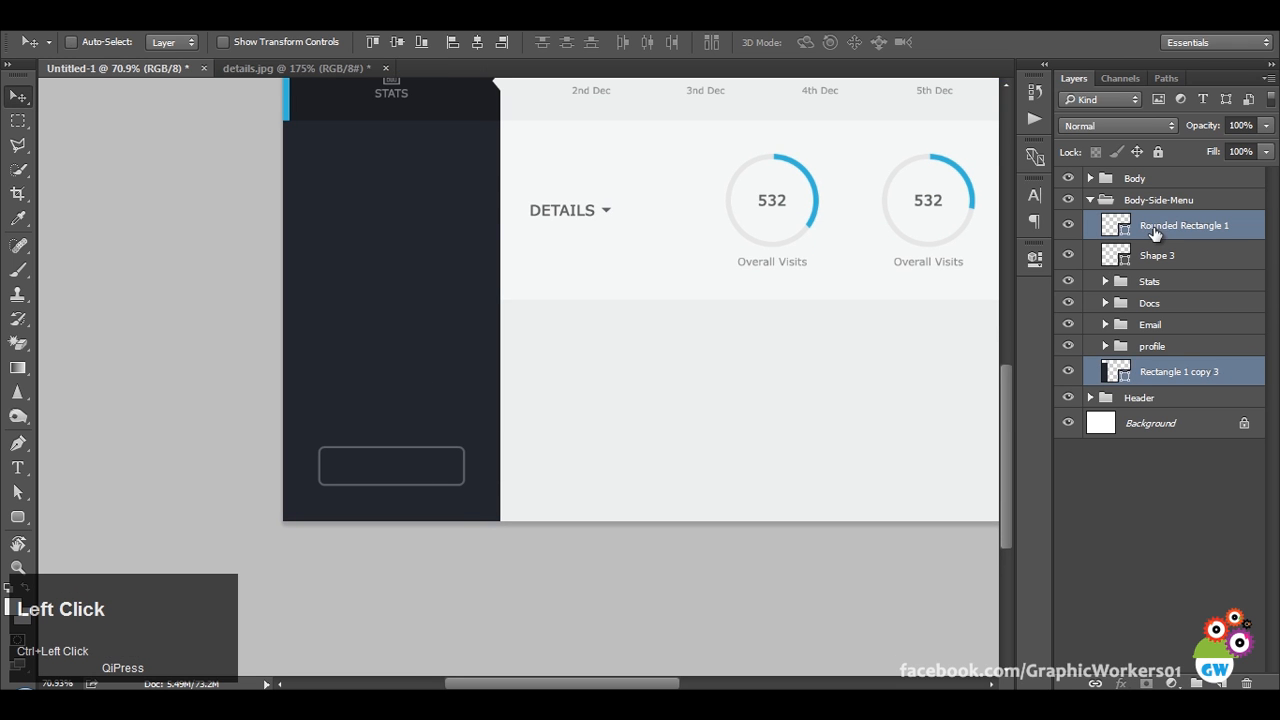
pyautogui.click(1153, 452)
# Add the text MY ACCOUNT just above the outlined rounded rectangle in the side menu.
pyautogui.press('t')
pyautogui.click(361, 413)
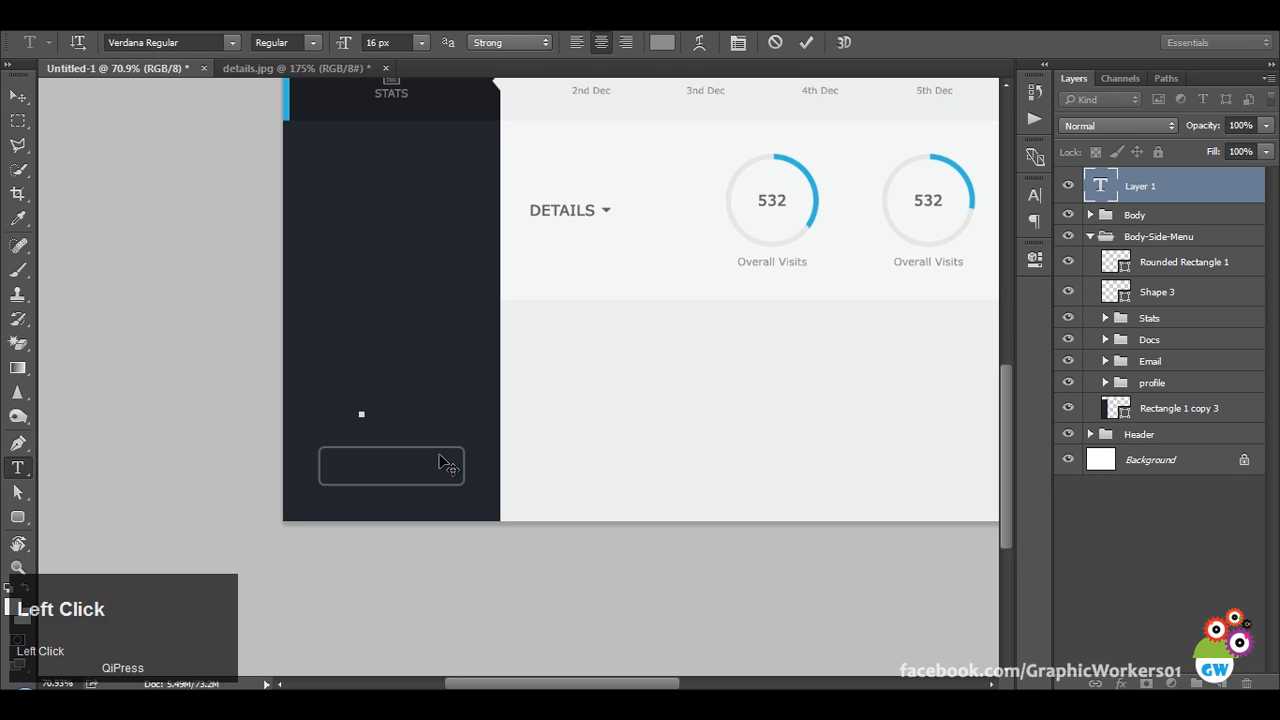
pyautogui.press('capslock')
pyautogui.write('MY ACCOUNT')
pyautogui.hotkey('ctrl', 'a')
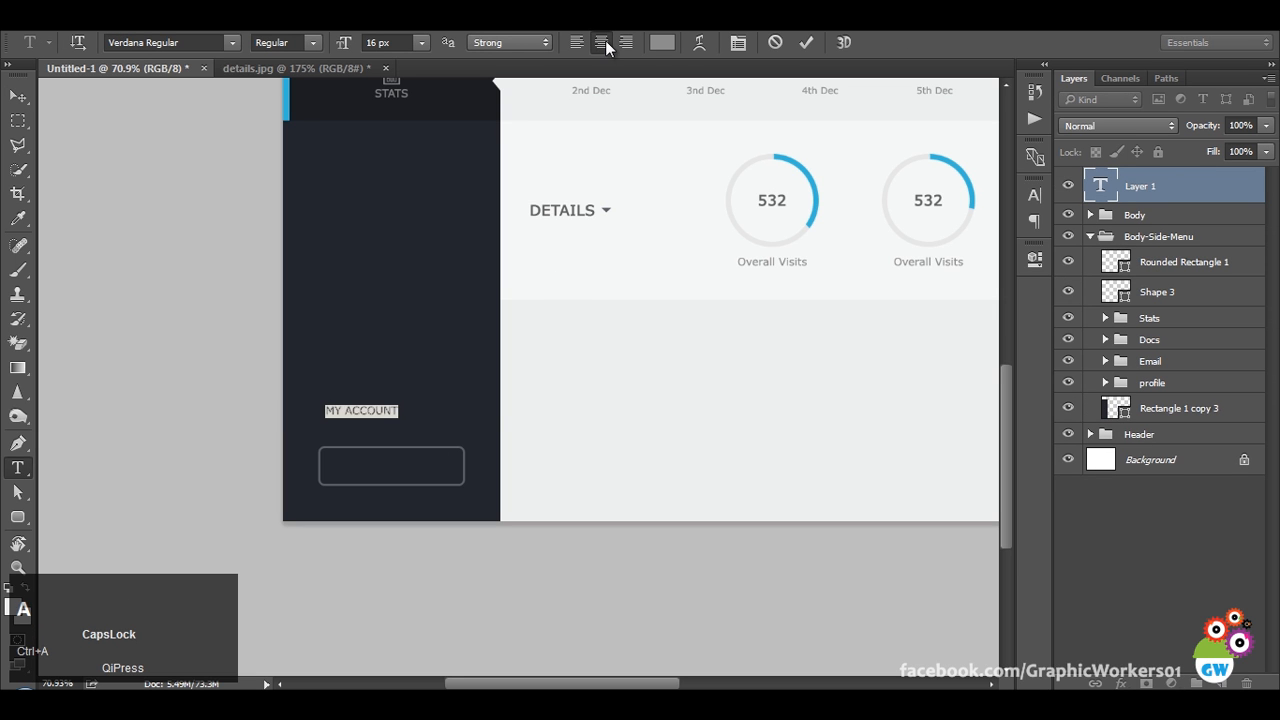
pyautogui.click(18, 95)
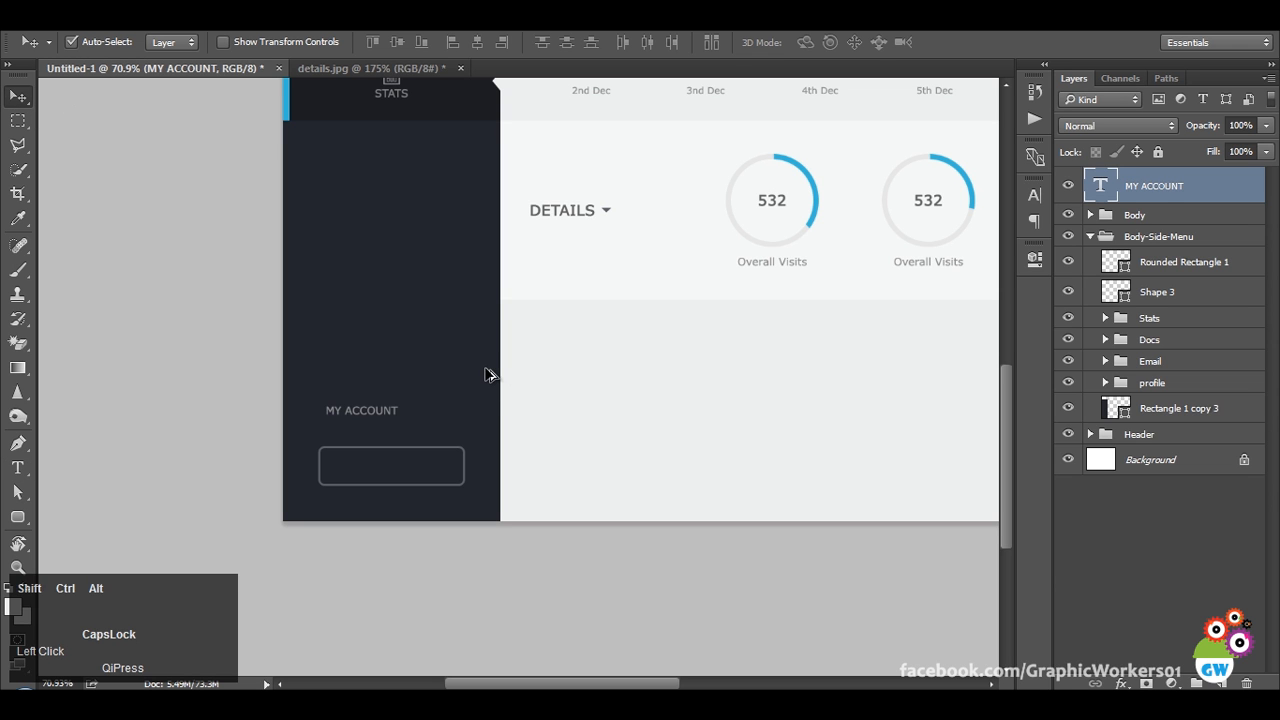
# Centre the MY ACCOUNT text horizontally on the side menu background and move it down into the rounded rectangle.
pyautogui.keyDown('ctrl'); pyautogui.keyDown('alt'); pyautogui.keyDown('shift'); pyautogui.rightClick(489, 371); pyautogui.keyUp('shift'); pyautogui.keyUp('alt'); pyautogui.keyUp('ctrl')
pyautogui.click(476, 42)
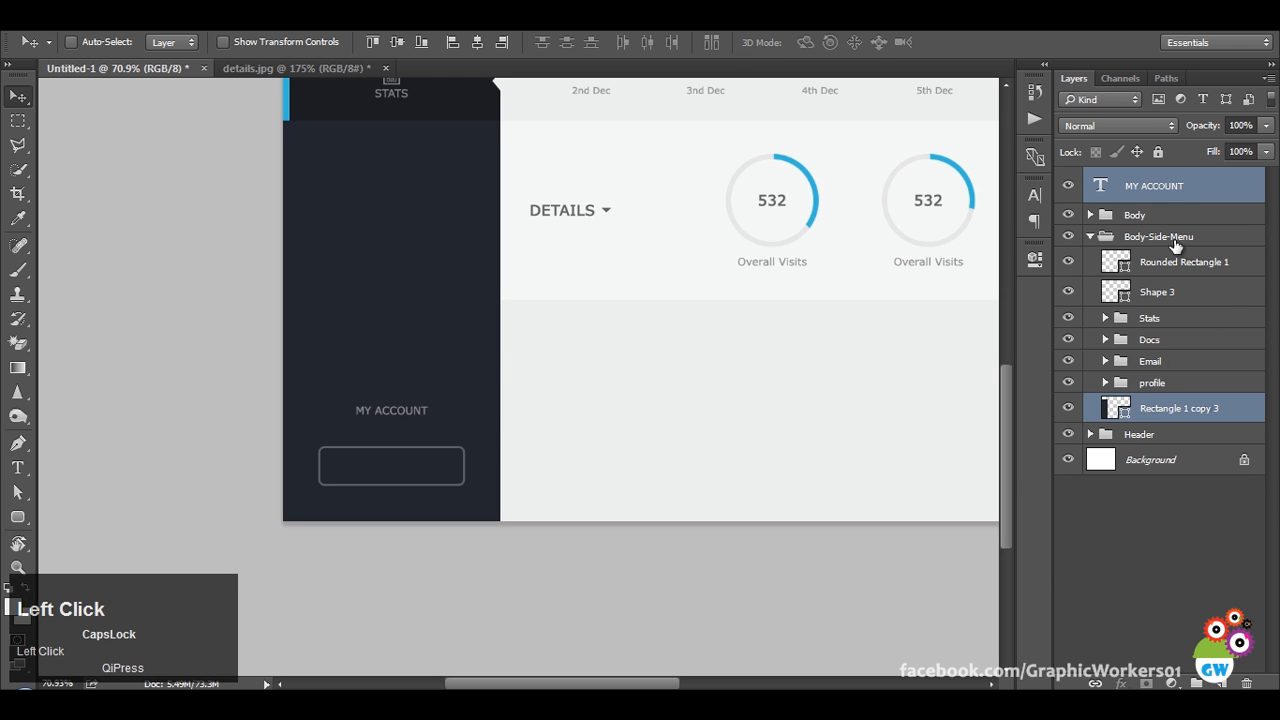
pyautogui.click(1150, 187)
pyautogui.moveTo(486, 398); pyautogui.dragTo(486, 453)
pyautogui.click(342, 70)
pyautogui.click(155, 69)
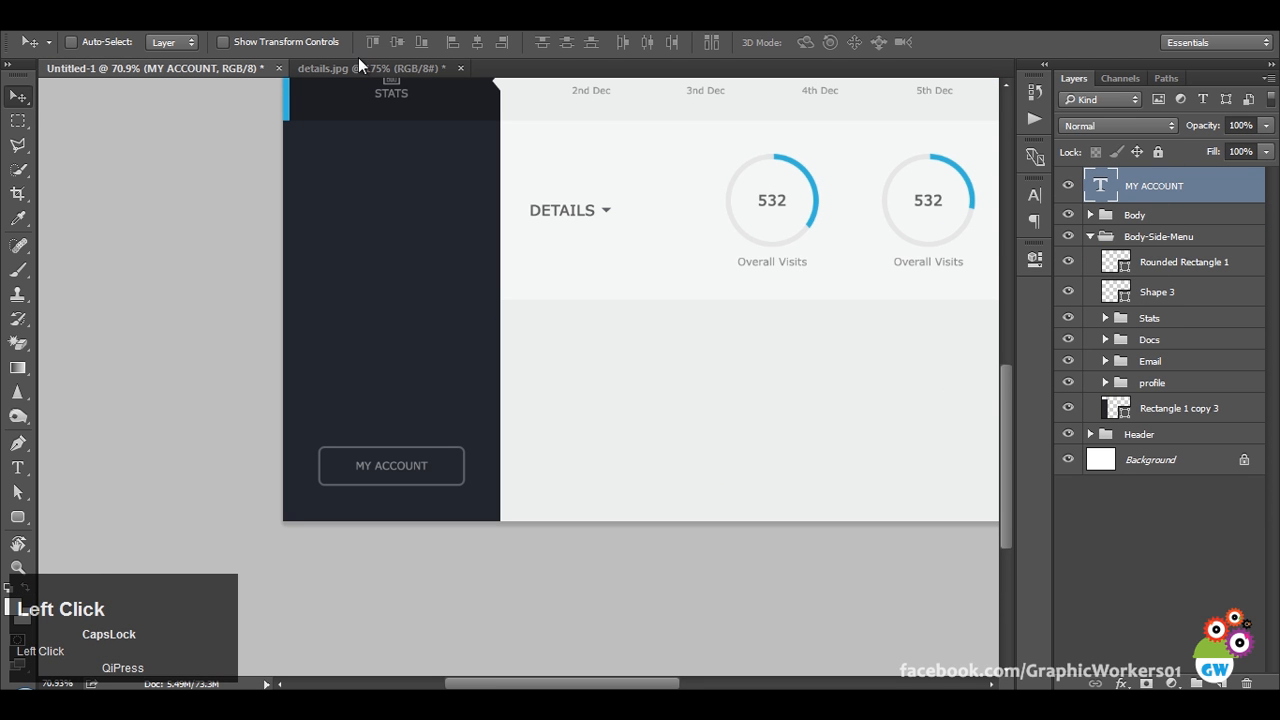
# Set the MY ACCOUNT text size to 18 px and nudge its position inside the outlined button.
pyautogui.press('t')
pyautogui.click(396, 44)
pyautogui.scroll(4, 396, 44)
pyautogui.press('Return')
pyautogui.scroll(-2, 401, 43)
pyautogui.press('Return')
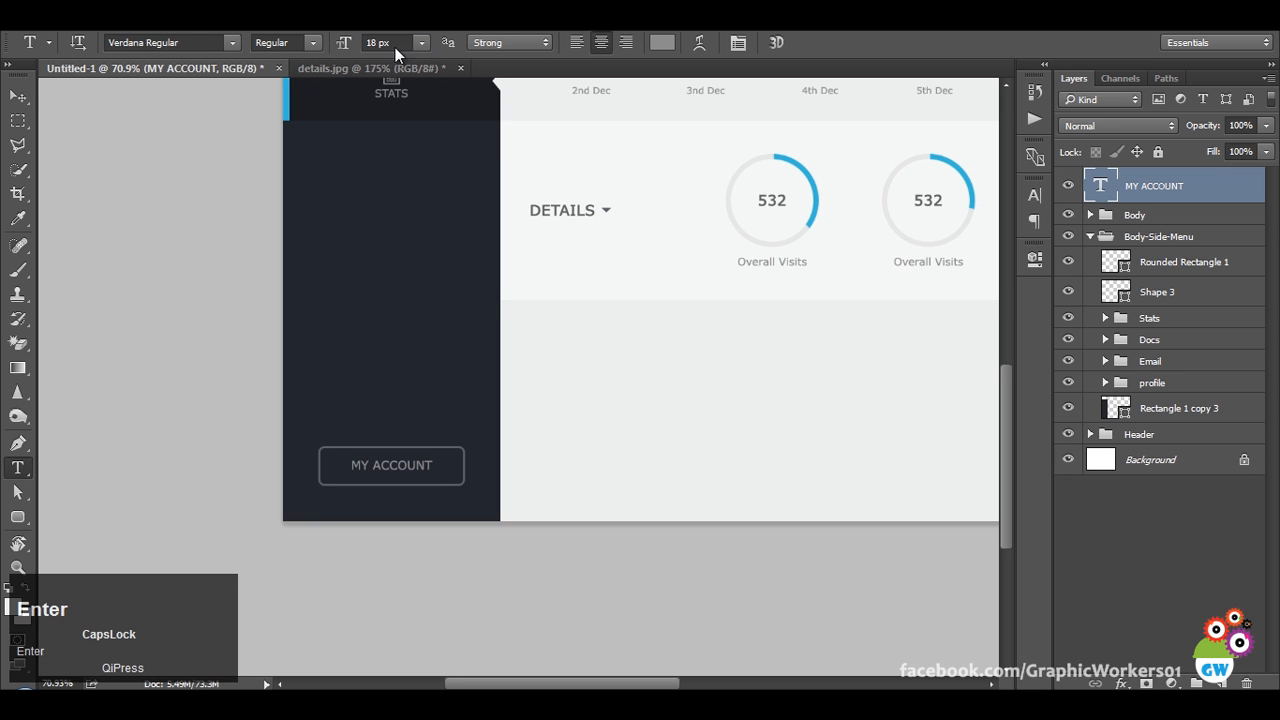
pyautogui.click(21, 103)
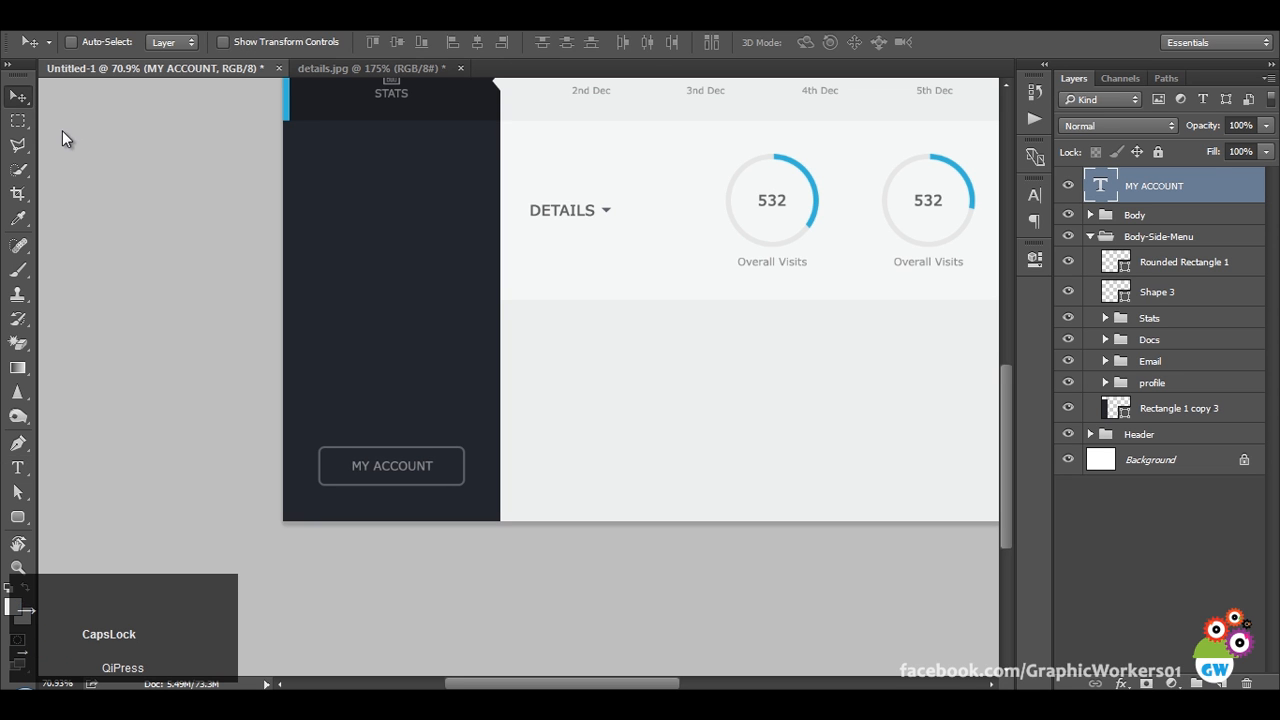
pyautogui.press('Up')
# Move the MY ACCOUNT layer into the Body-Side-Menu group above Rounded Rectangle 1 and align the centres of both layers.
pyautogui.moveTo(1192, 192); pyautogui.dragTo(1183, 255)
pyautogui.keyDown('ctrl'); pyautogui.click(1186, 262); pyautogui.keyUp('ctrl')
pyautogui.click(477, 41)
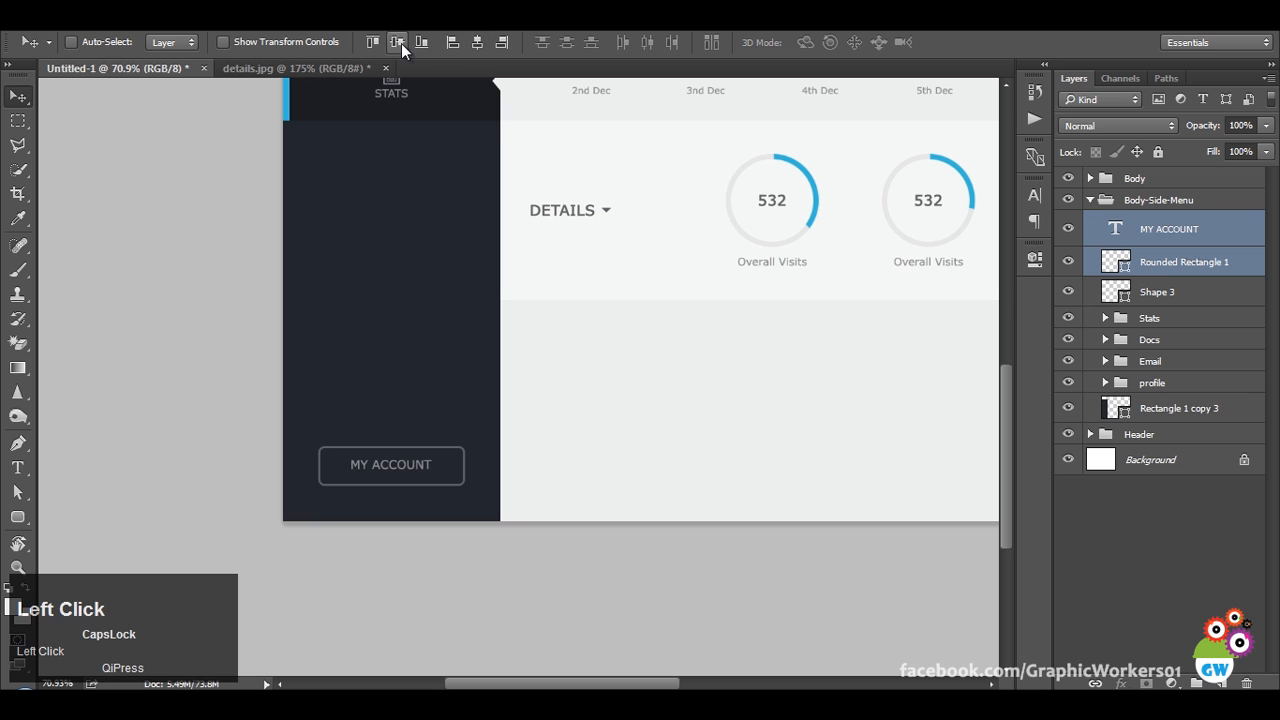
pyautogui.keyDown('ctrl'); pyautogui.click(1171, 408); pyautogui.keyUp('ctrl')
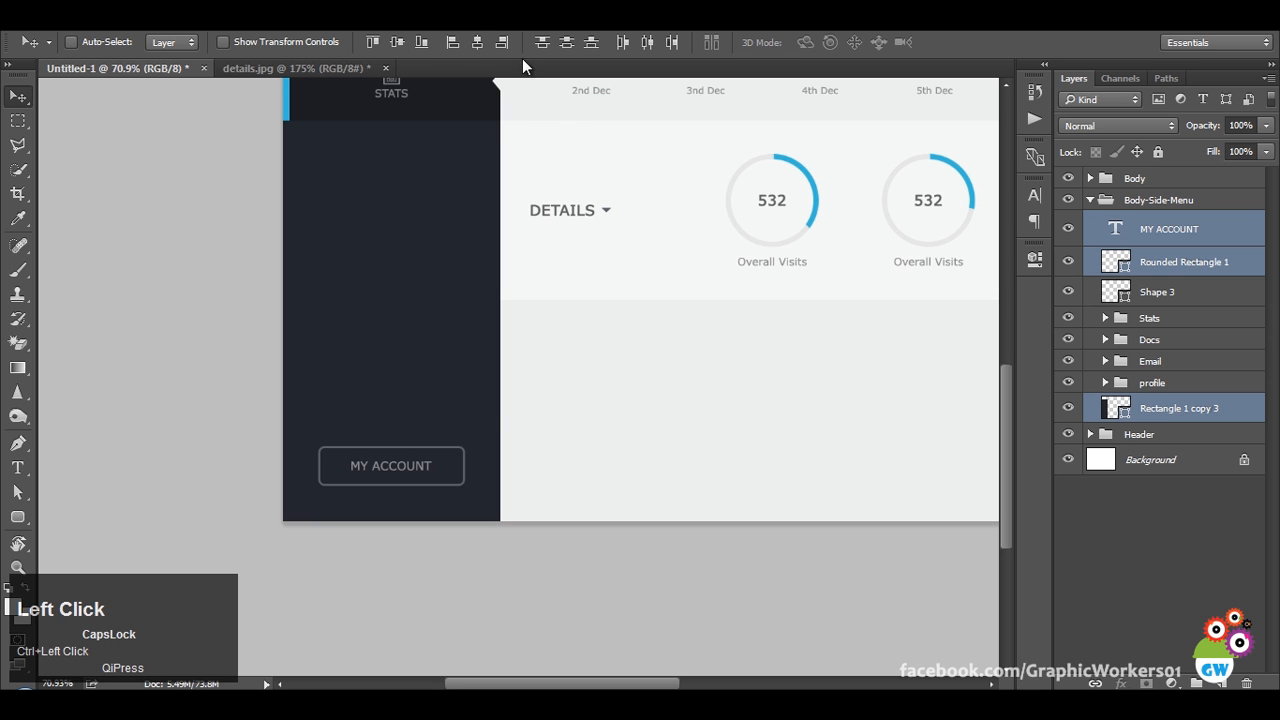
# Lower the opacity of the MY ACCOUNT text and Rounded Rectangle 1 to 72% and collapse the Body-Side-Menu group.
pyautogui.click(1181, 241)
pyautogui.keyDown('ctrl'); pyautogui.click(1196, 270); pyautogui.keyUp('ctrl')
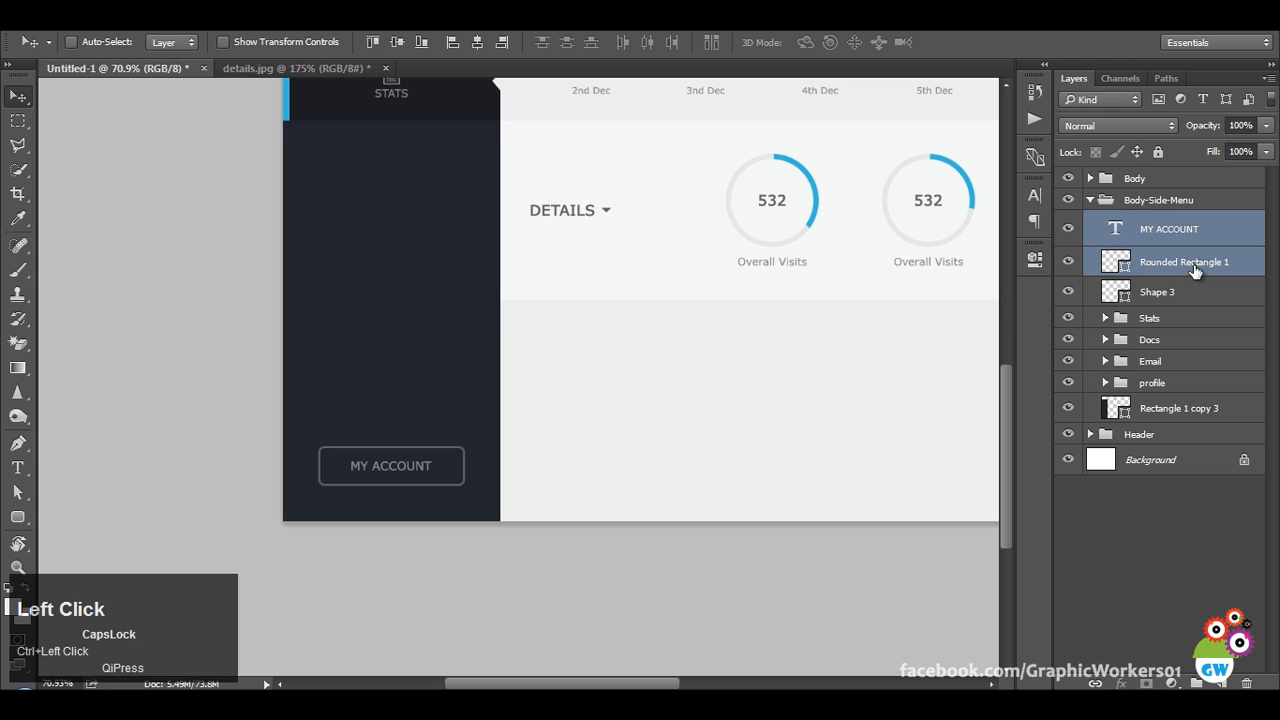
pyautogui.moveTo(1203, 125); pyautogui.dragTo(1168, 130)
pyautogui.press('space')
pyautogui.moveTo(907, 280); pyautogui.dragTo(700, 401)
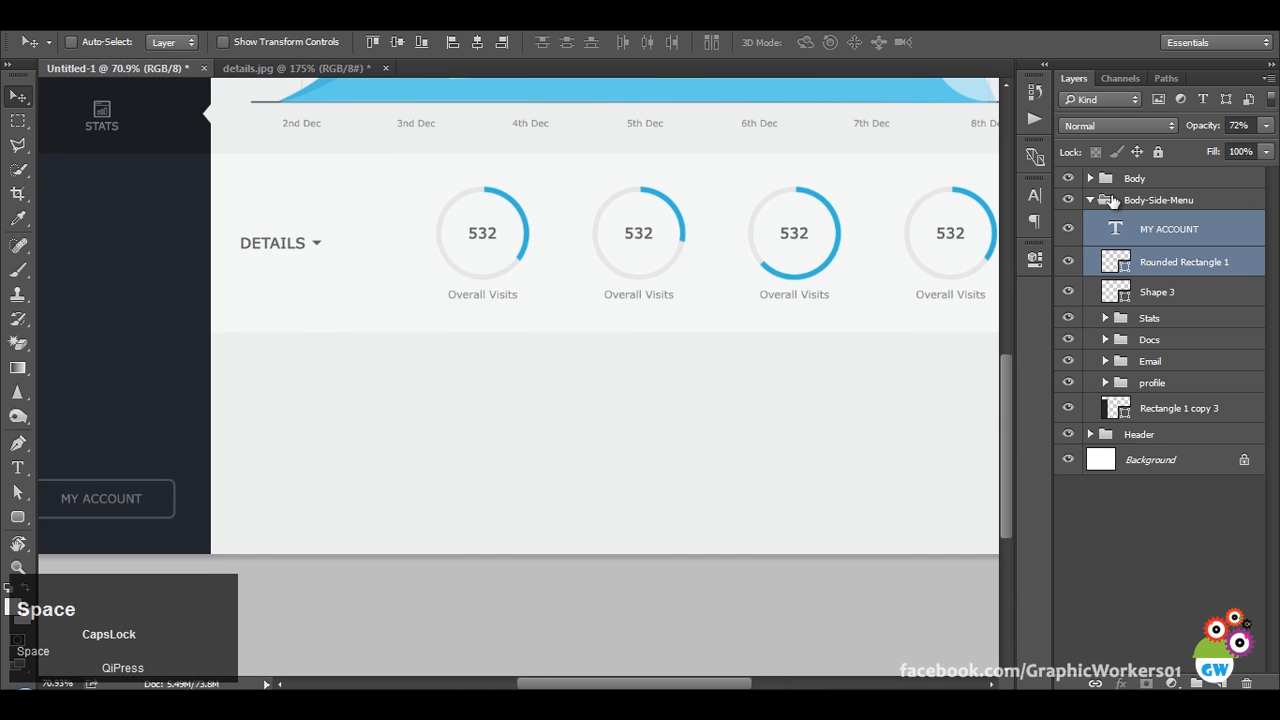
pyautogui.click(1100, 204)
pyautogui.click(1091, 201)
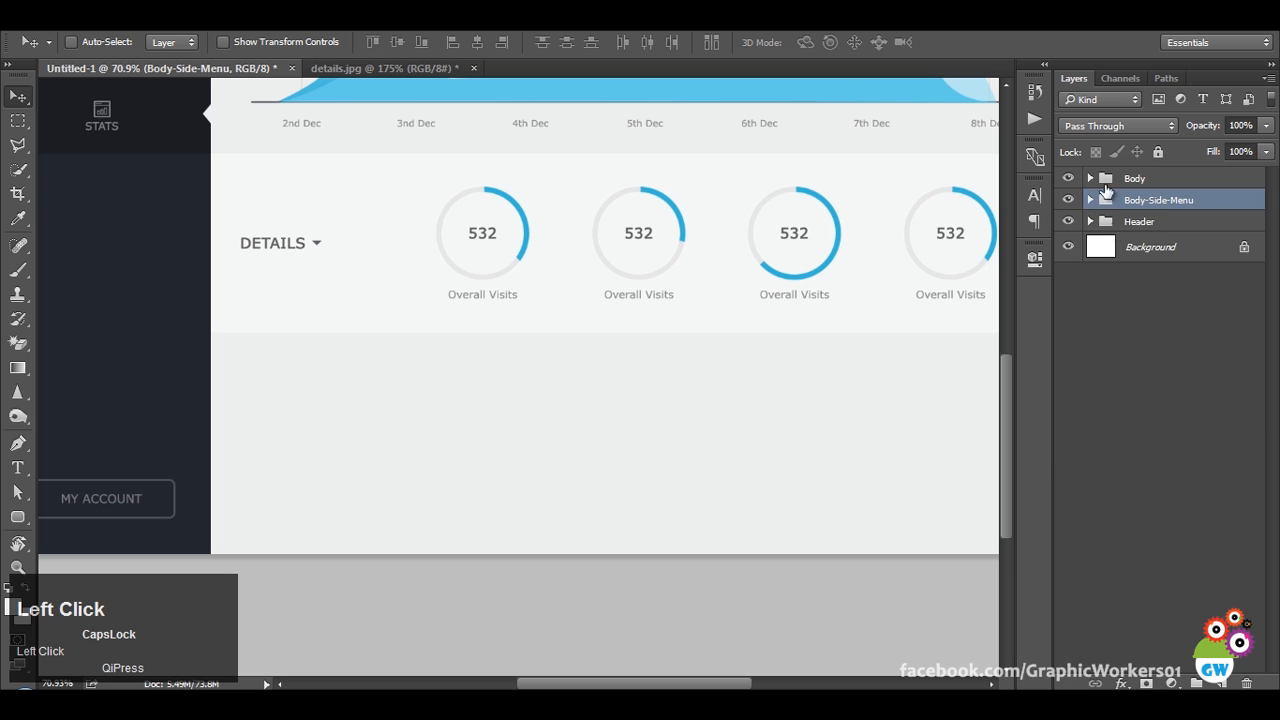
# Draw a thin rectangle about 336 by 5 px in the empty area below DETAILS, as the baseline of the reference's GEOGRAPHY bar chart.
pyautogui.click(1091, 179)
pyautogui.click(366, 70)
pyautogui.moveTo(771, 352); pyautogui.dragTo(563, 371)
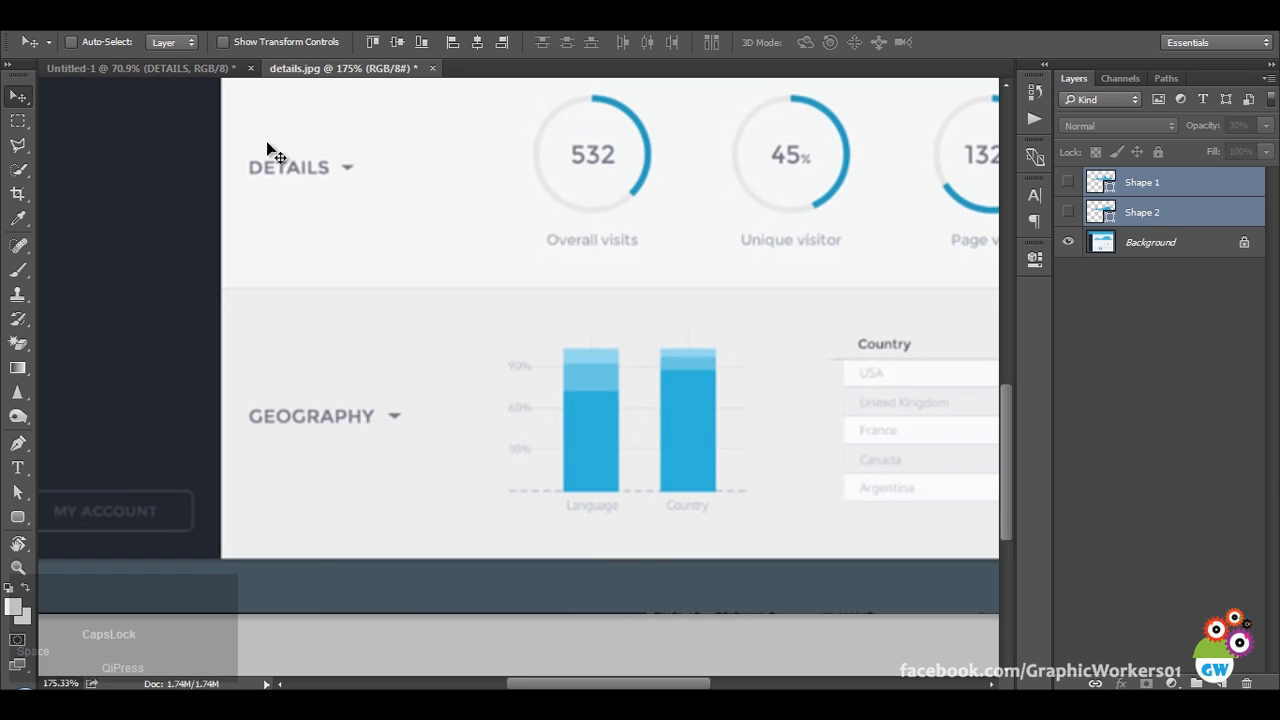
pyautogui.click(196, 70)
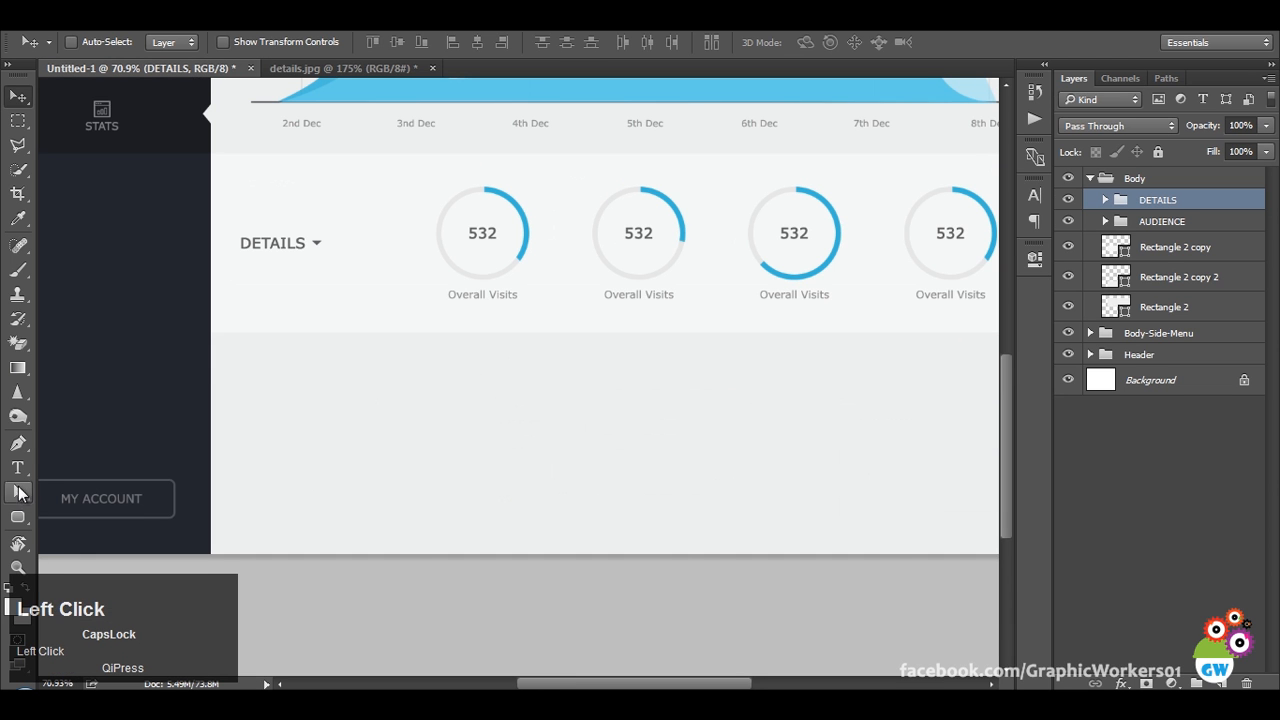
pyautogui.rightClick(18, 517)
pyautogui.click(68, 516)
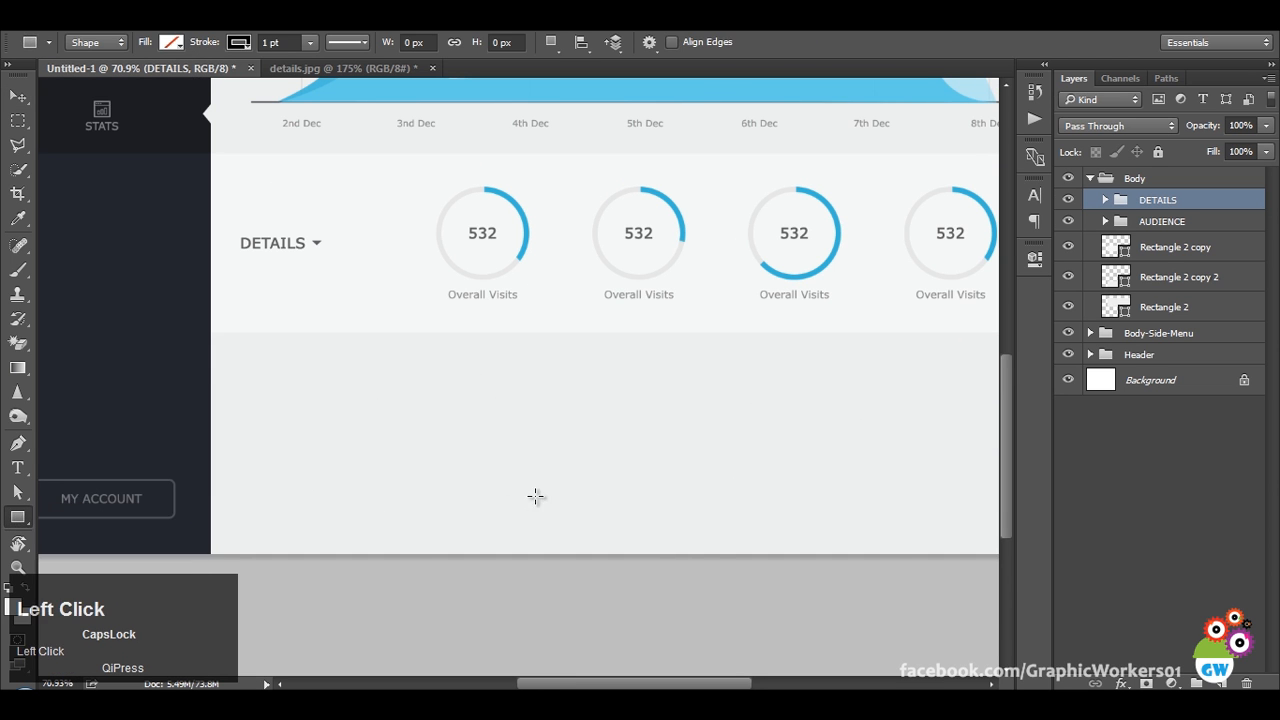
pyautogui.moveTo(458, 497); pyautogui.dragTo(682, 498)
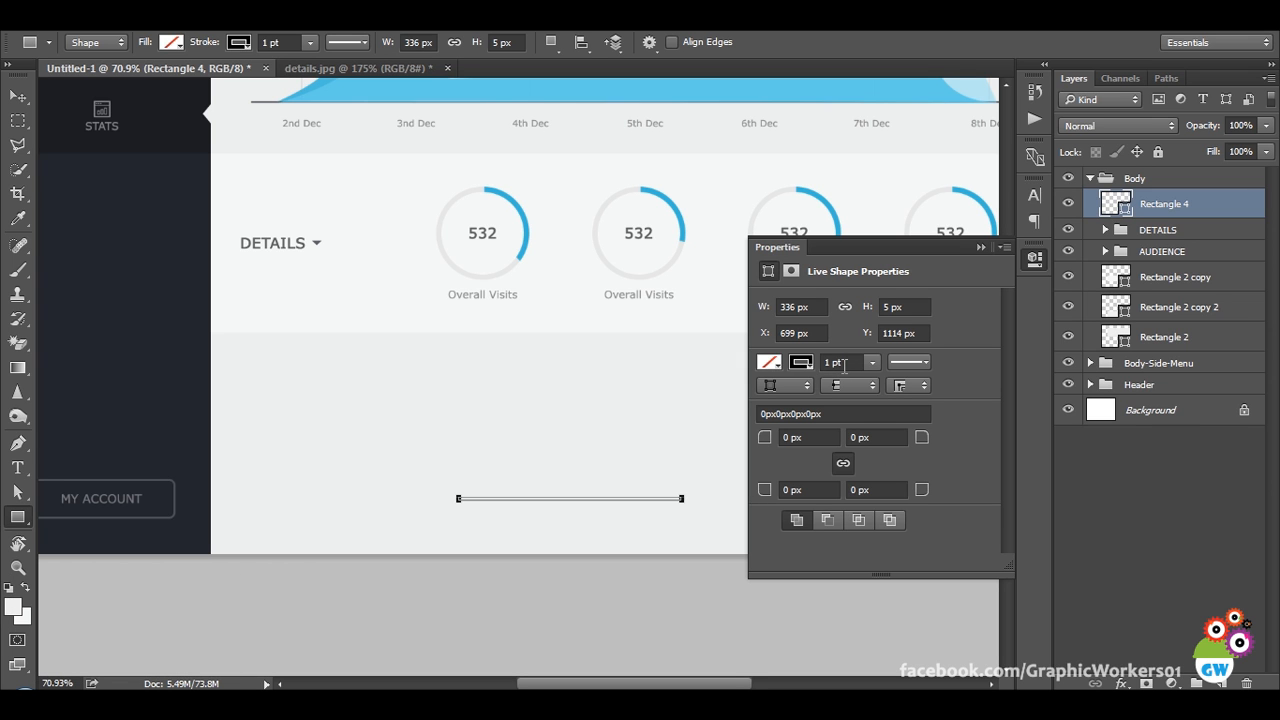
# Give the thin baseline rectangle a dashed stroke and set its height to 2 px.
pyautogui.click(910, 364)
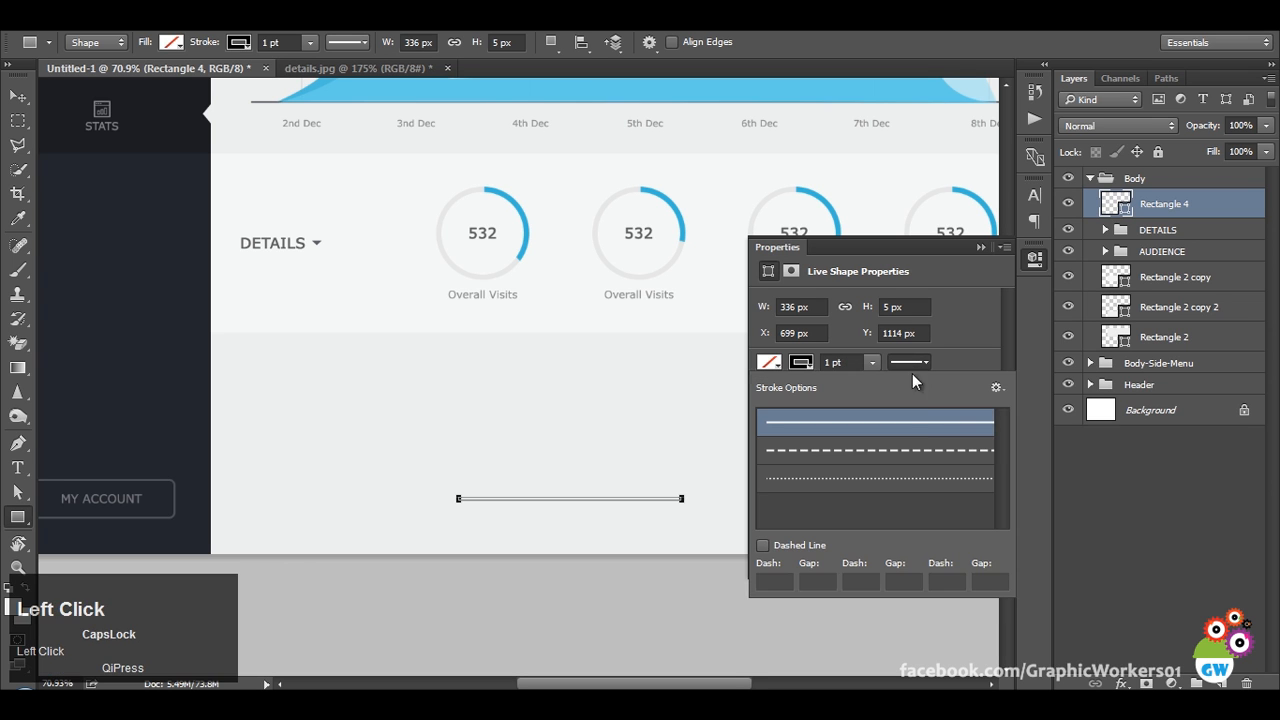
pyautogui.click(913, 451)
pyautogui.click(910, 356)
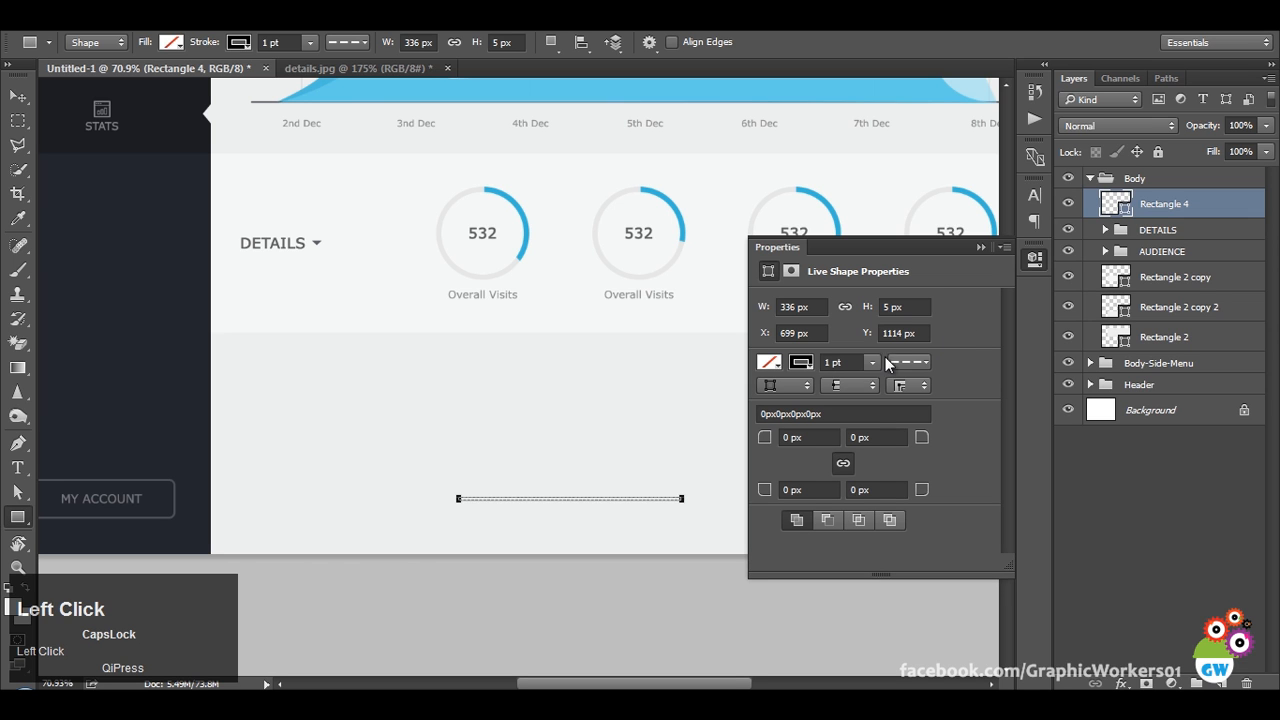
pyautogui.click(922, 309)
pyautogui.scroll(-3, 922, 309)
pyautogui.press('Return')
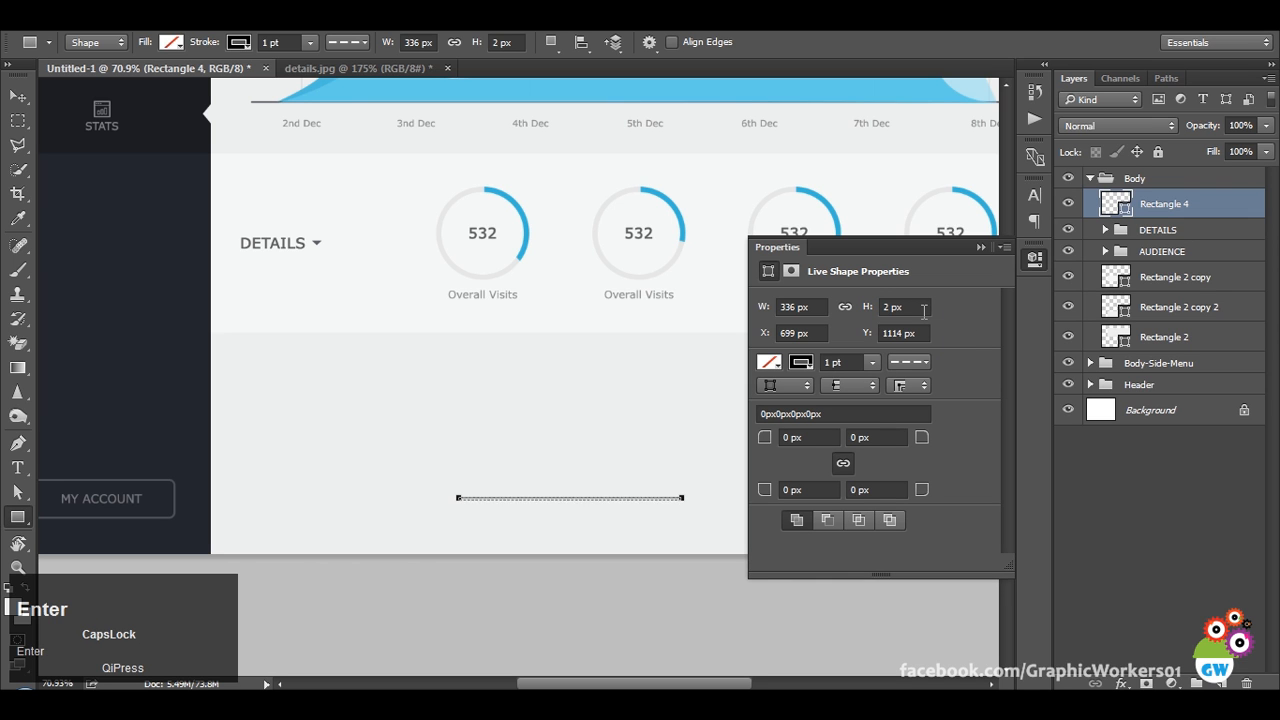
pyautogui.click(958, 291)
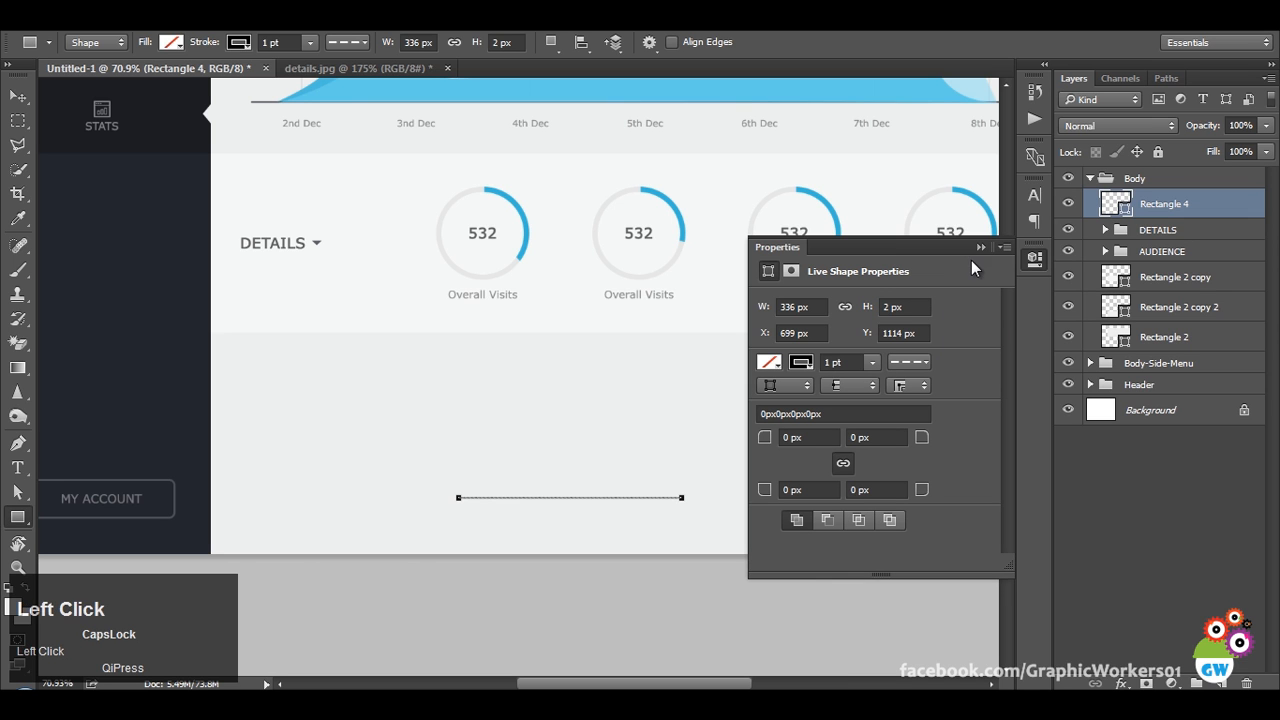
pyautogui.click(980, 247)
# Compare the dashed rectangle baseline with the details.jpg reference and delete it from the area below DETAILS.
pyautogui.click(18, 96)
pyautogui.moveTo(712, 455); pyautogui.dragTo(660, 480)
pyautogui.click(318, 70)
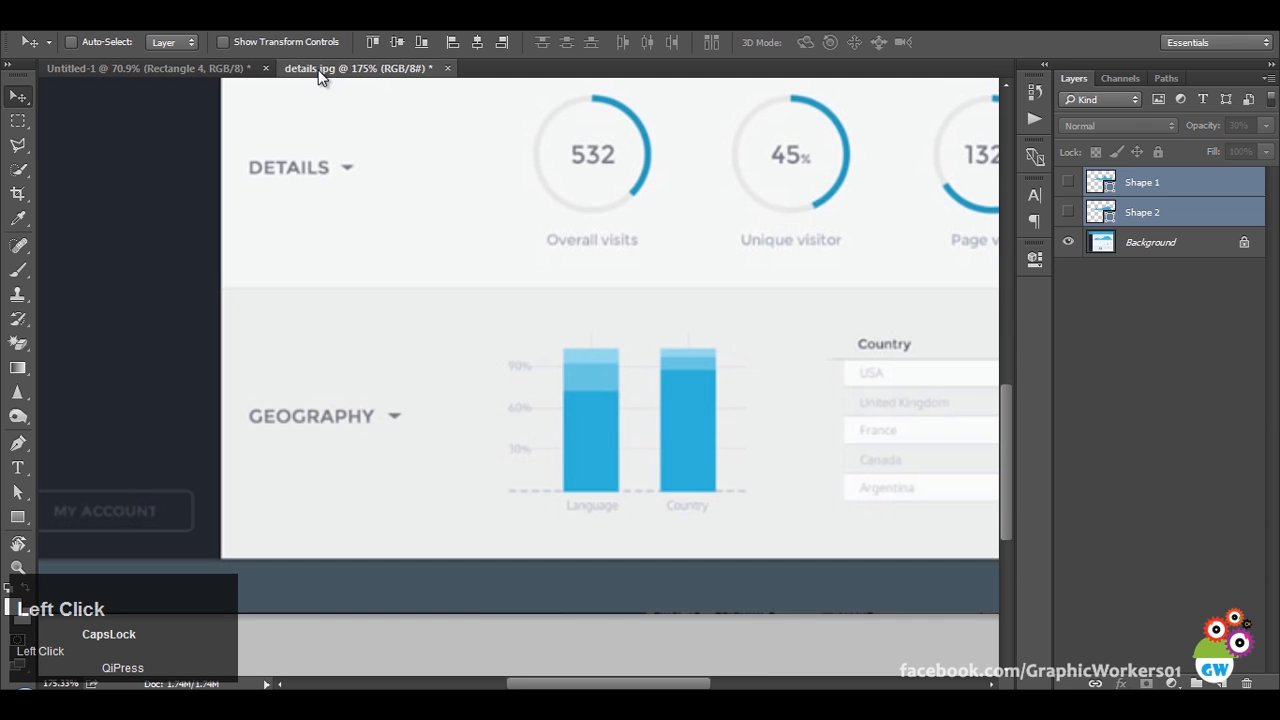
pyautogui.click(150, 69)
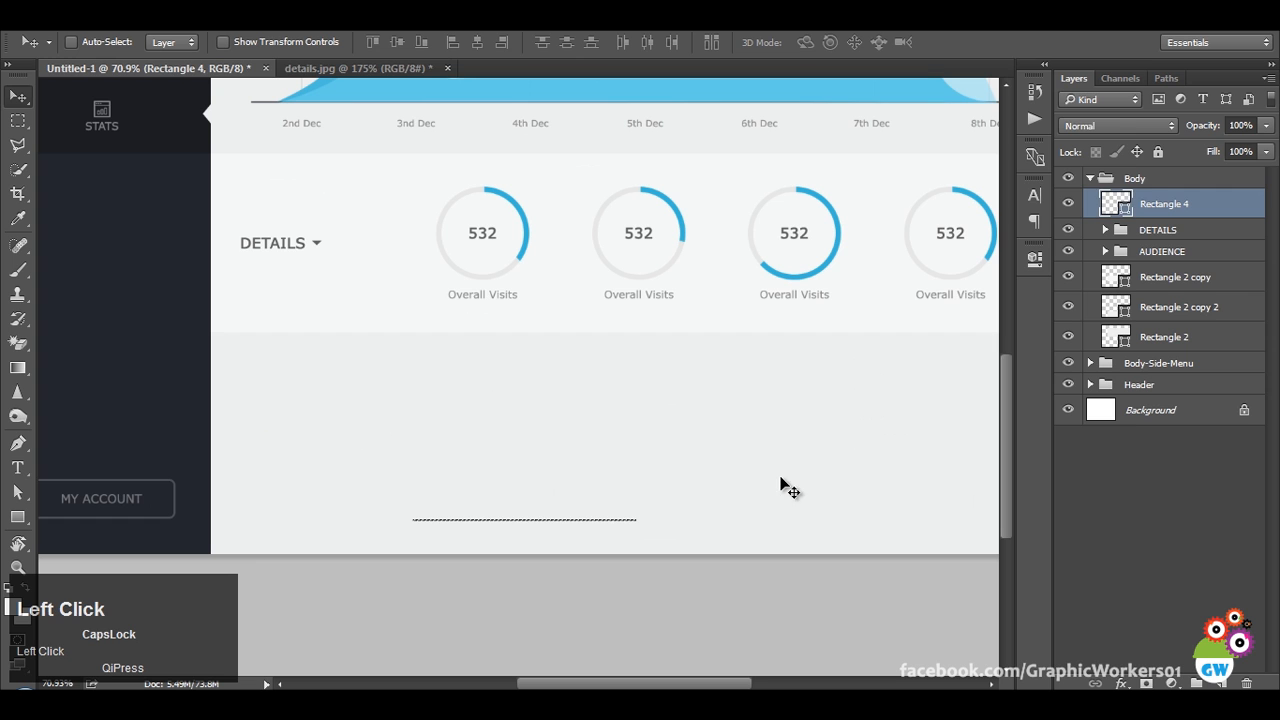
pyautogui.press('Delete')
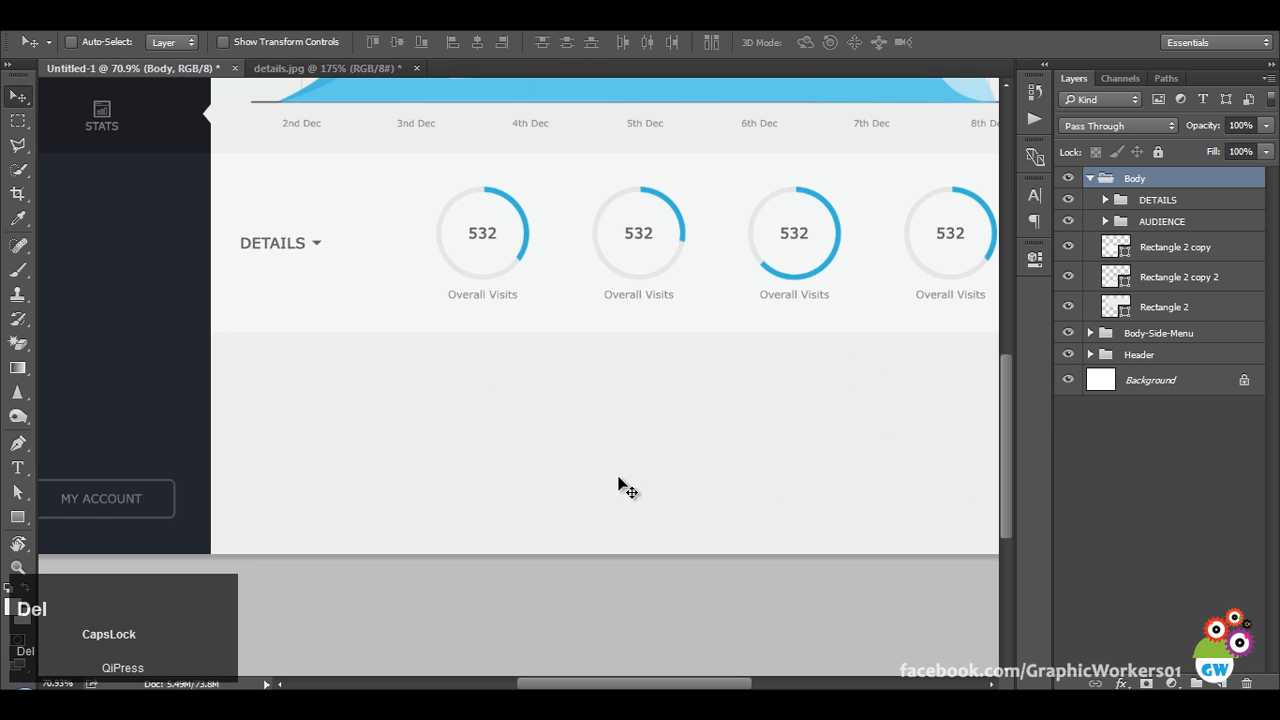
# Draw a straight horizontal line about 379 px wide with the Pen tool below DETAILS and give it a dashed stroke.
pyautogui.click(18, 443)
pyautogui.click(392, 509)
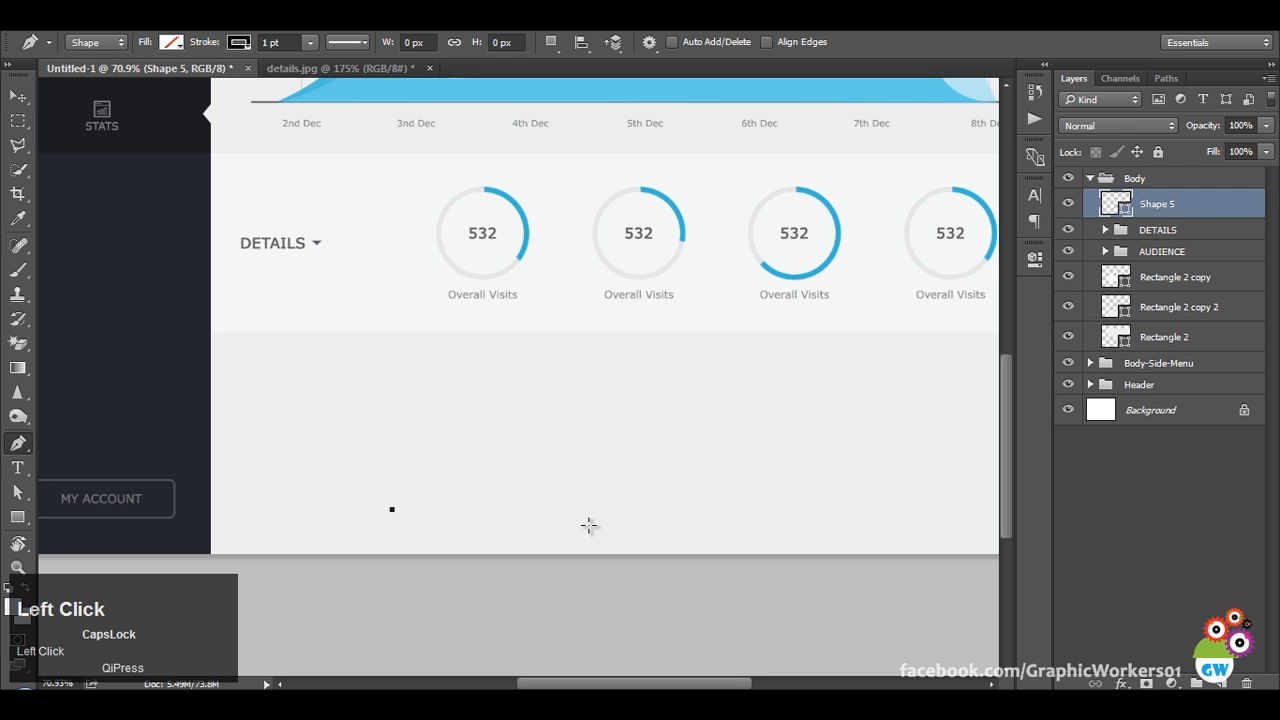
pyautogui.keyDown('shift'); pyautogui.click(644, 511); pyautogui.keyUp('shift')
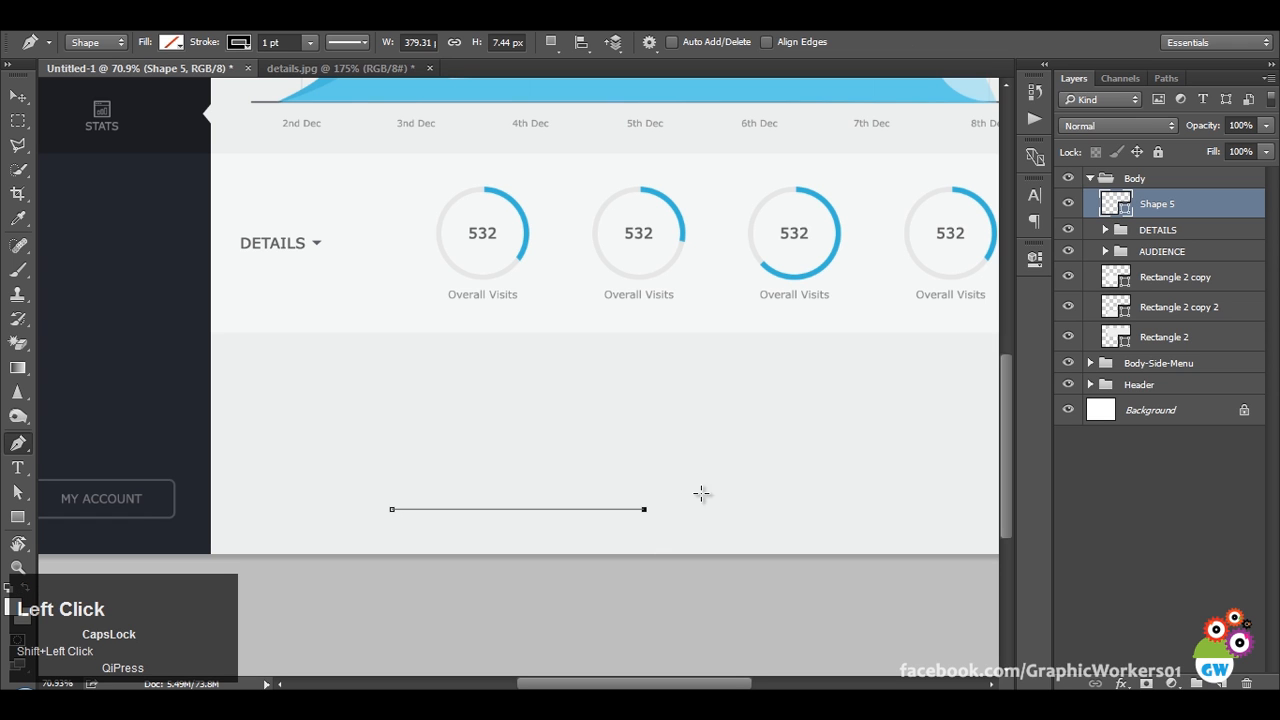
pyautogui.click(340, 42)
pyautogui.click(318, 131)
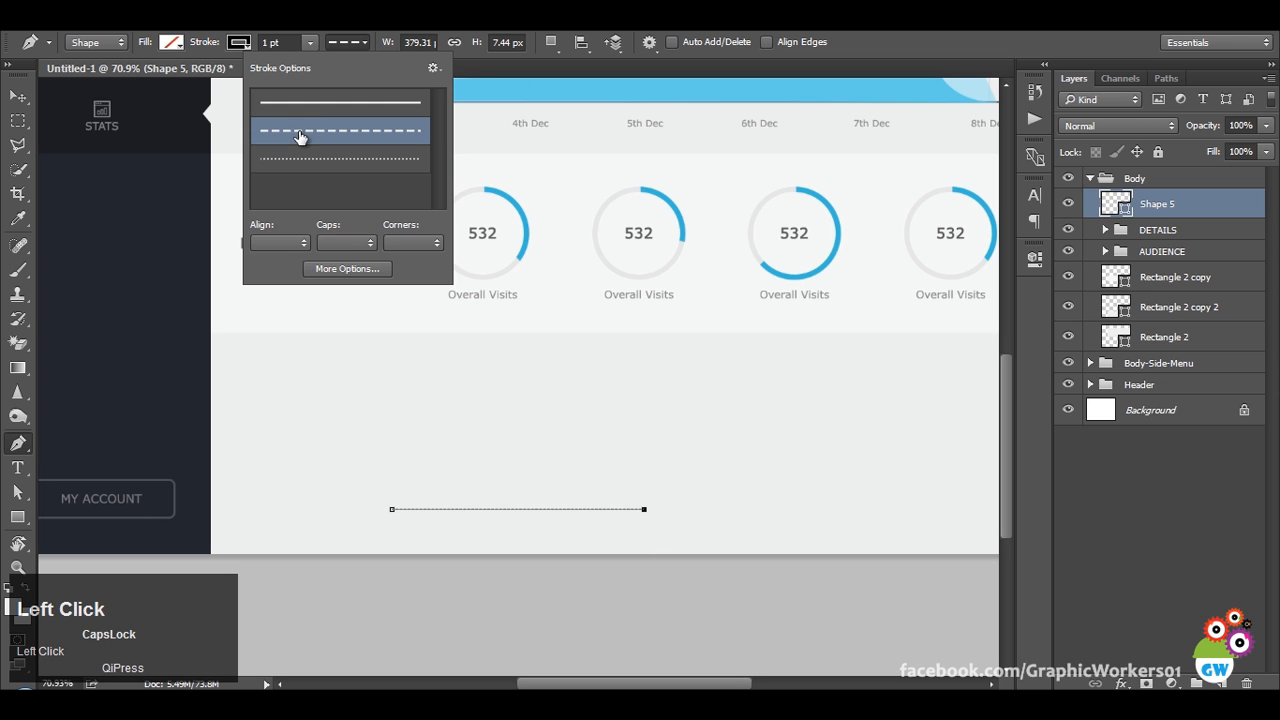
# Set the dashed line's stroke weight to 2 pt and its stroke colour to dark grey.
pyautogui.click(292, 42)
pyautogui.write('2')
pyautogui.press('Return')
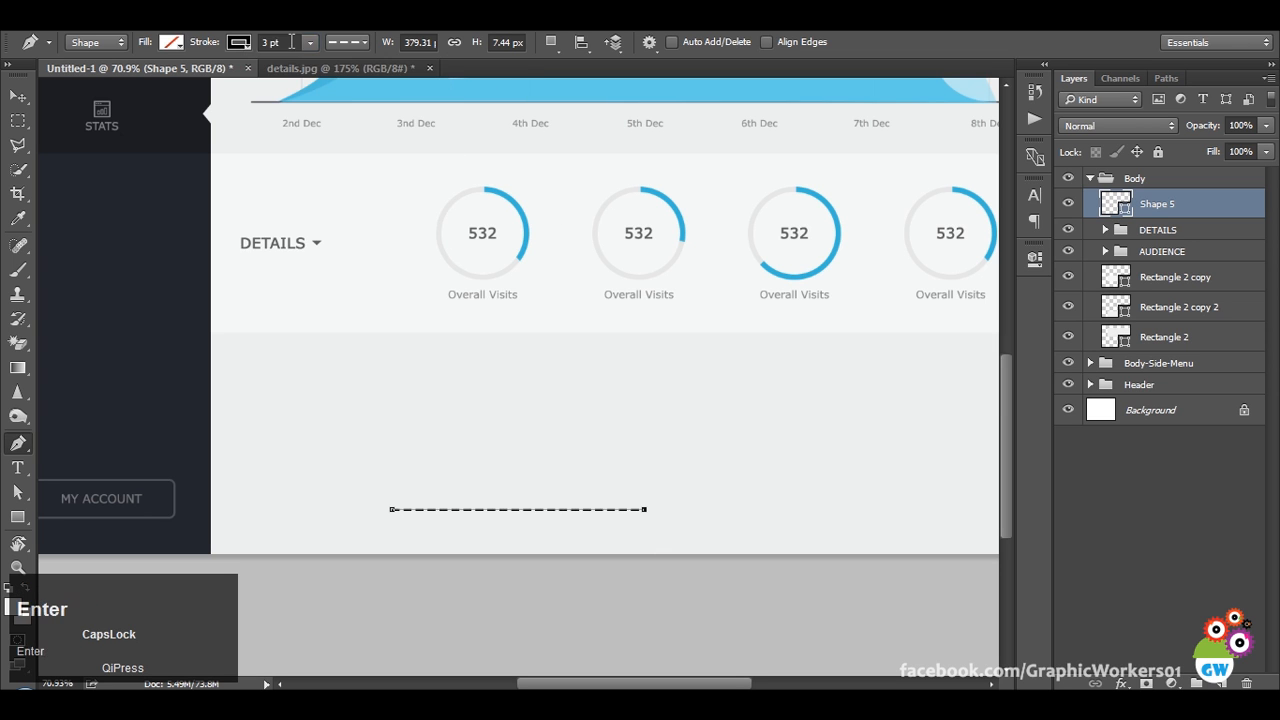
pyautogui.click(292, 42)
pyautogui.scroll(-1, 292, 42)
pyautogui.press('Return')
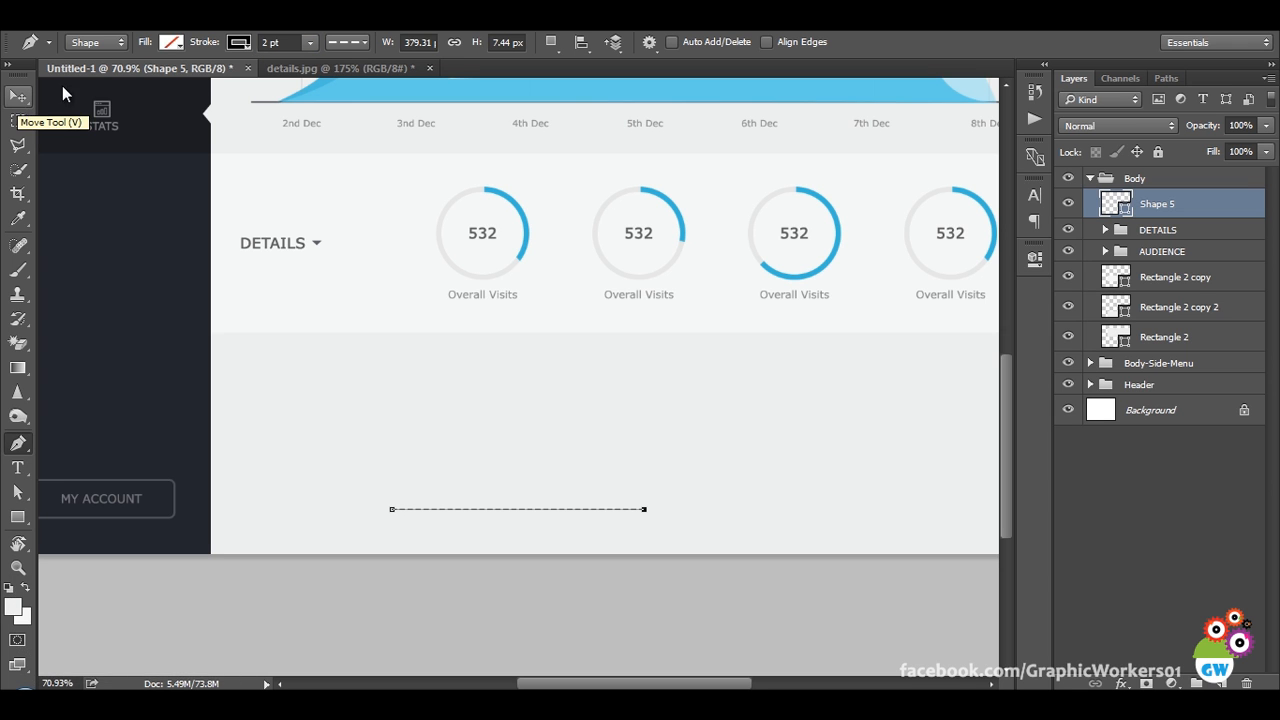
pyautogui.click(243, 42)
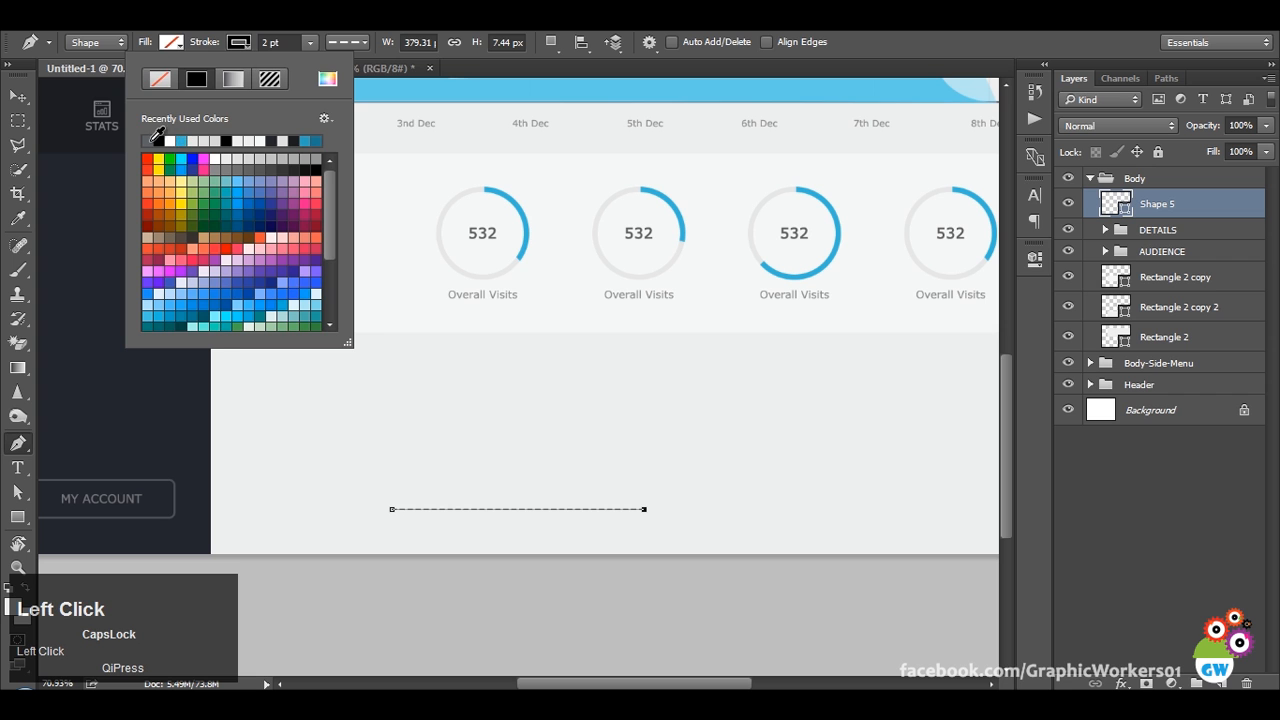
pyautogui.click(436, 64)
pyautogui.click(20, 96)
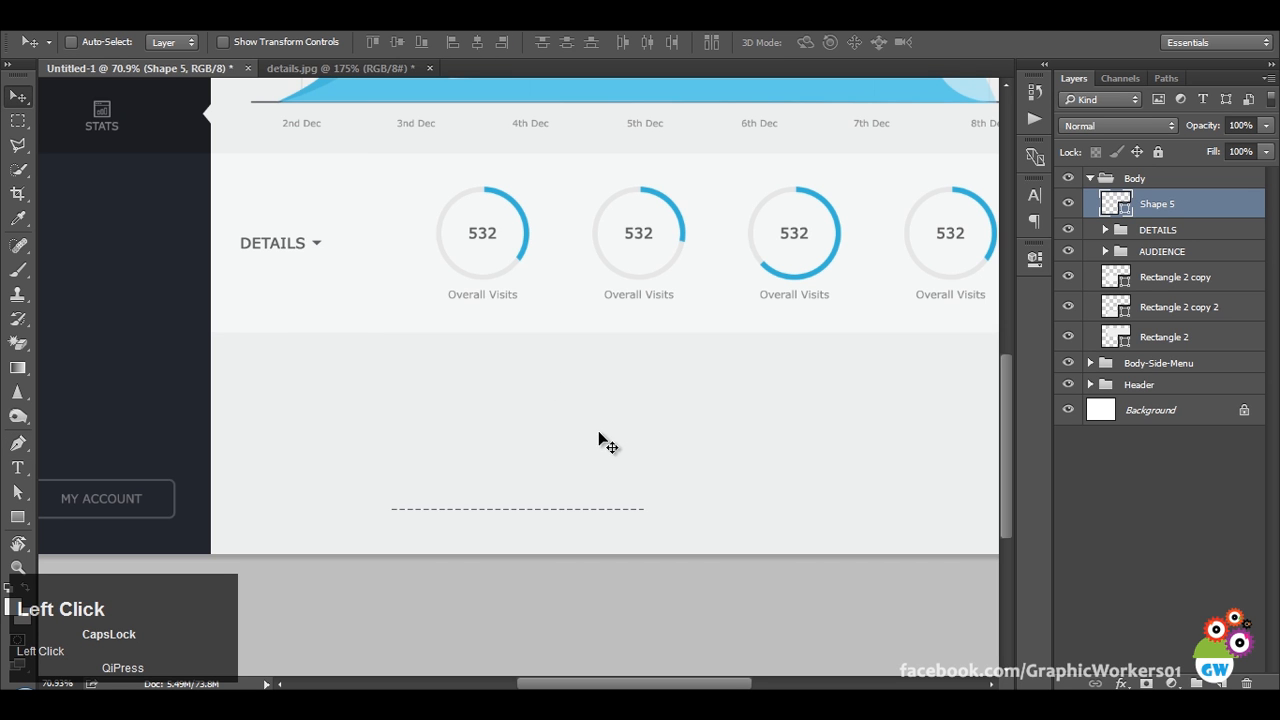
# Duplicate the DETAILS text and its Shape 4 arrow out of the DETAILS group and move the copies into the empty section below.
pyautogui.scroll(-2, 491, 430)
pyautogui.click(346, 72)
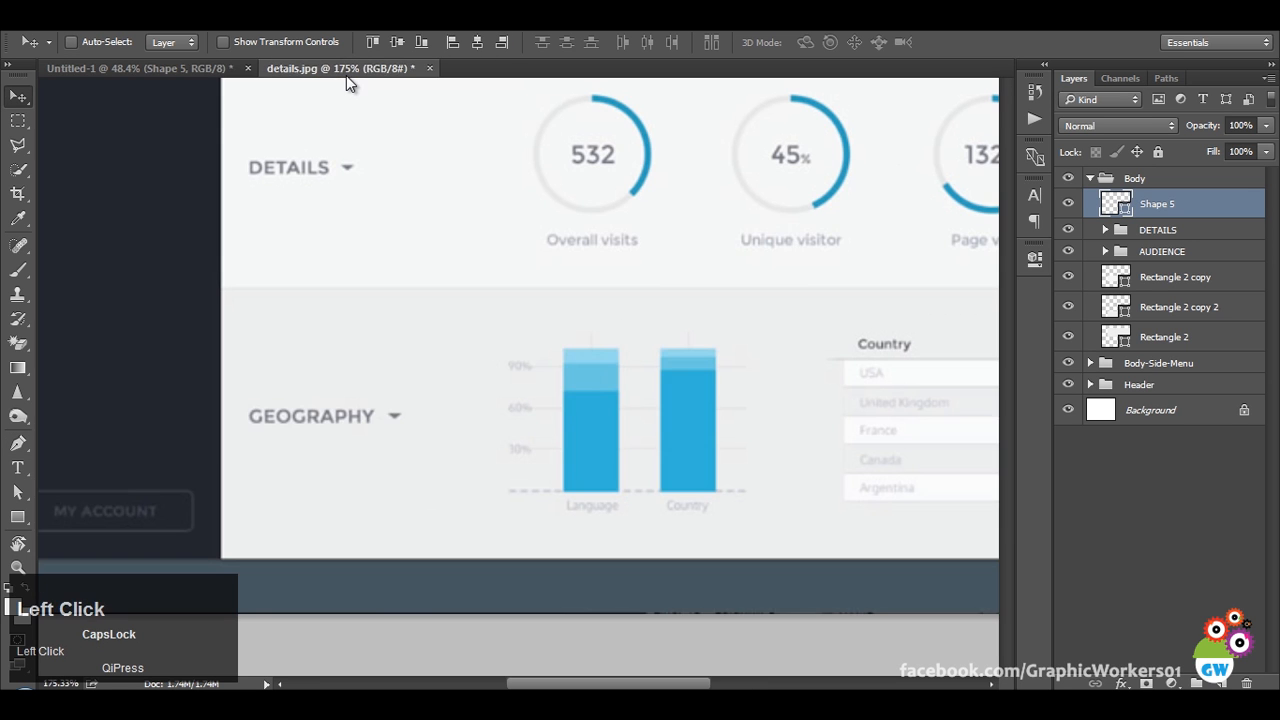
pyautogui.click(173, 68)
pyautogui.scroll(-1, 424, 375)
pyautogui.click(1104, 230)
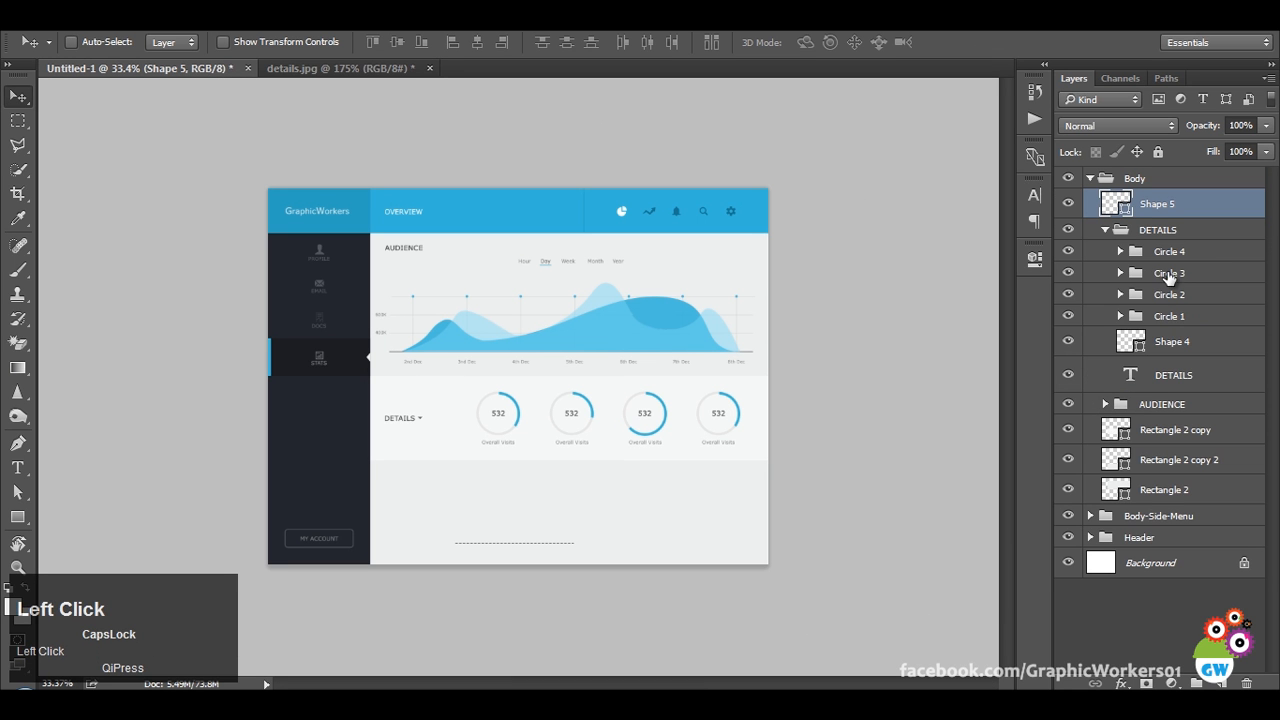
pyautogui.click(1178, 375)
pyautogui.keyDown('ctrl'); pyautogui.click(1205, 341); pyautogui.keyUp('ctrl')
pyautogui.moveTo(1205, 341); pyautogui.dragTo(1128, 190)
pyautogui.click(1104, 297)
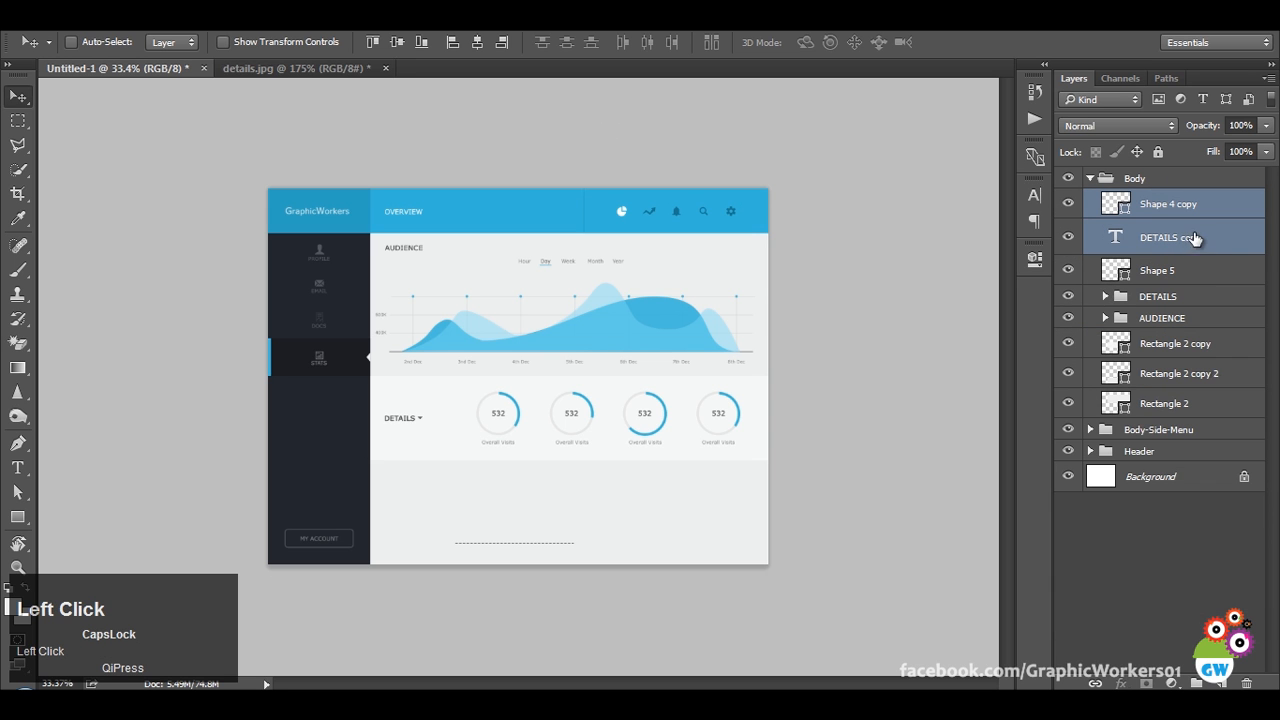
pyautogui.moveTo(600, 410); pyautogui.dragTo(598, 502)
# Change the copied DETAILS heading in the bottom section to GEOGRAPHY.
pyautogui.scroll(3, 495, 412)
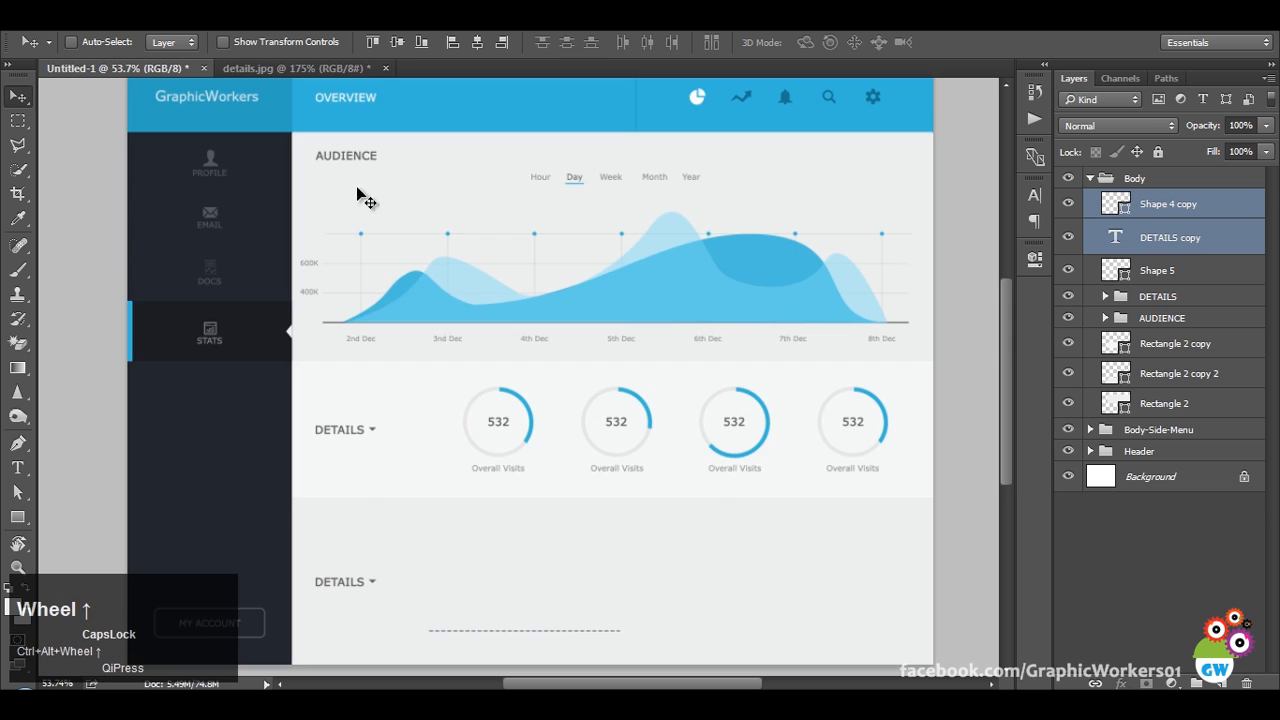
pyautogui.click(328, 68)
pyautogui.click(127, 70)
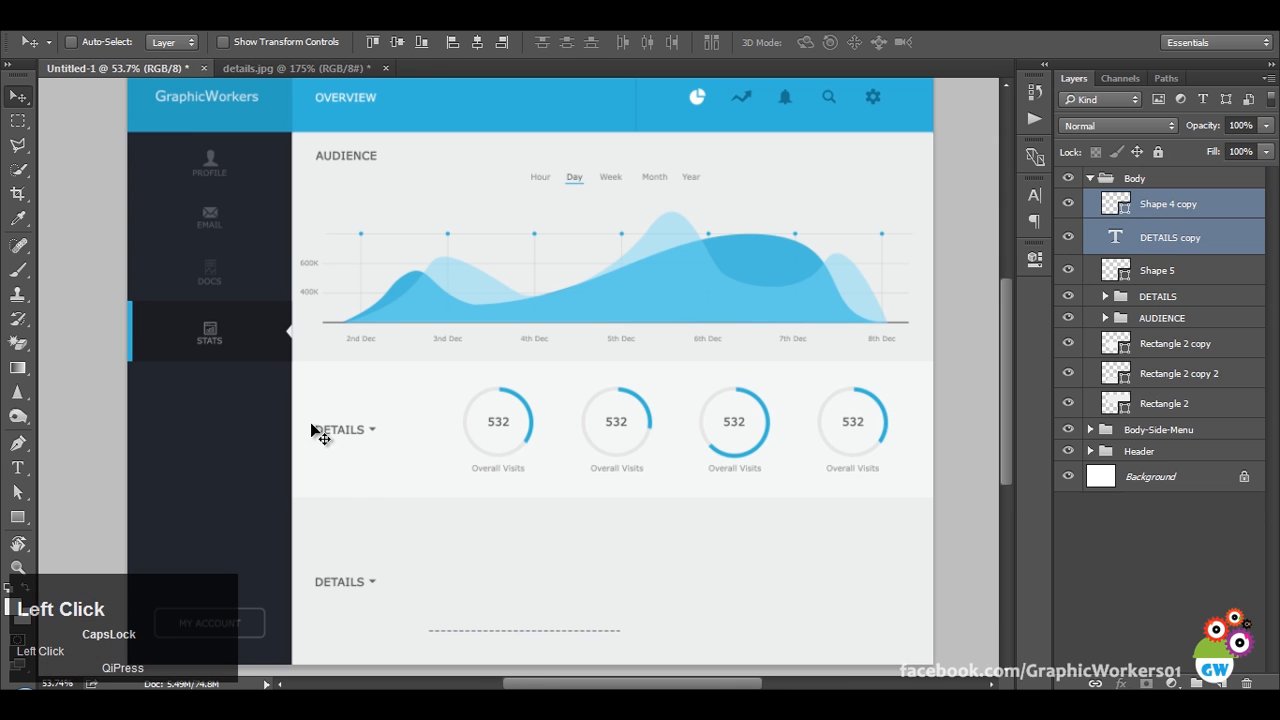
pyautogui.press('t')
pyautogui.click(335, 588)
pyautogui.hotkey('ctrl', 'a')
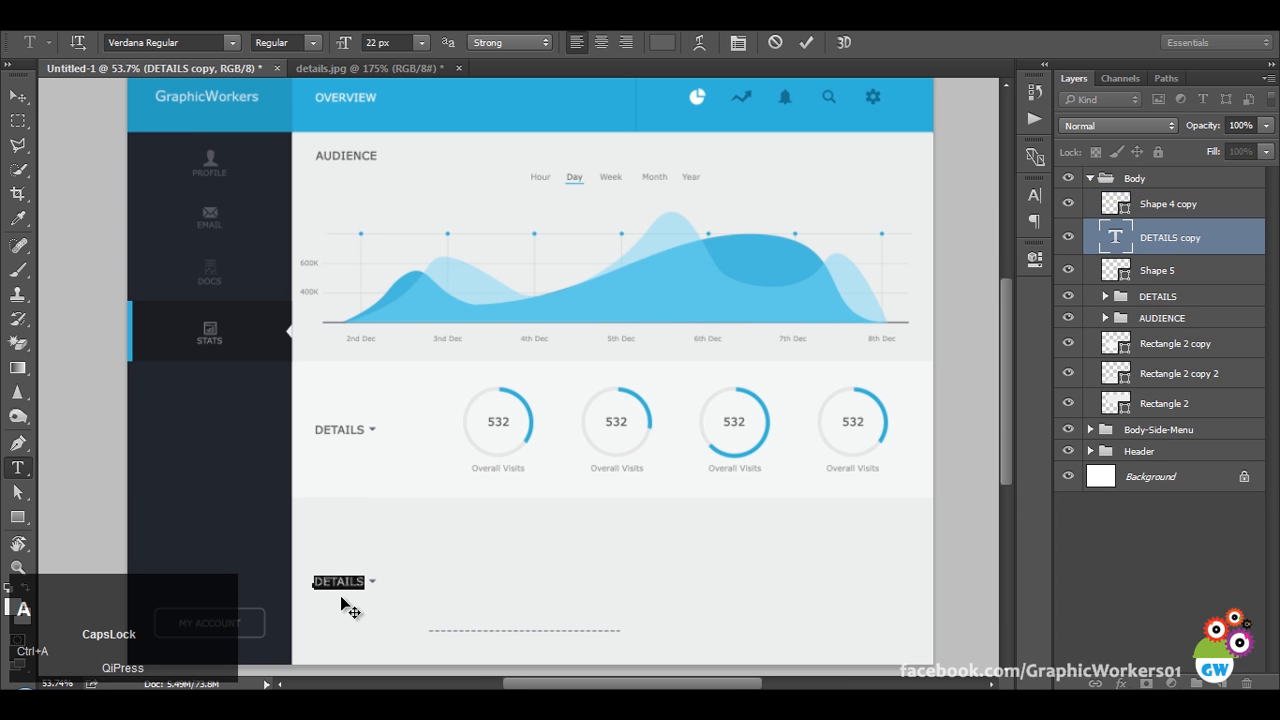
pyautogui.write('GEOGRAPHY')
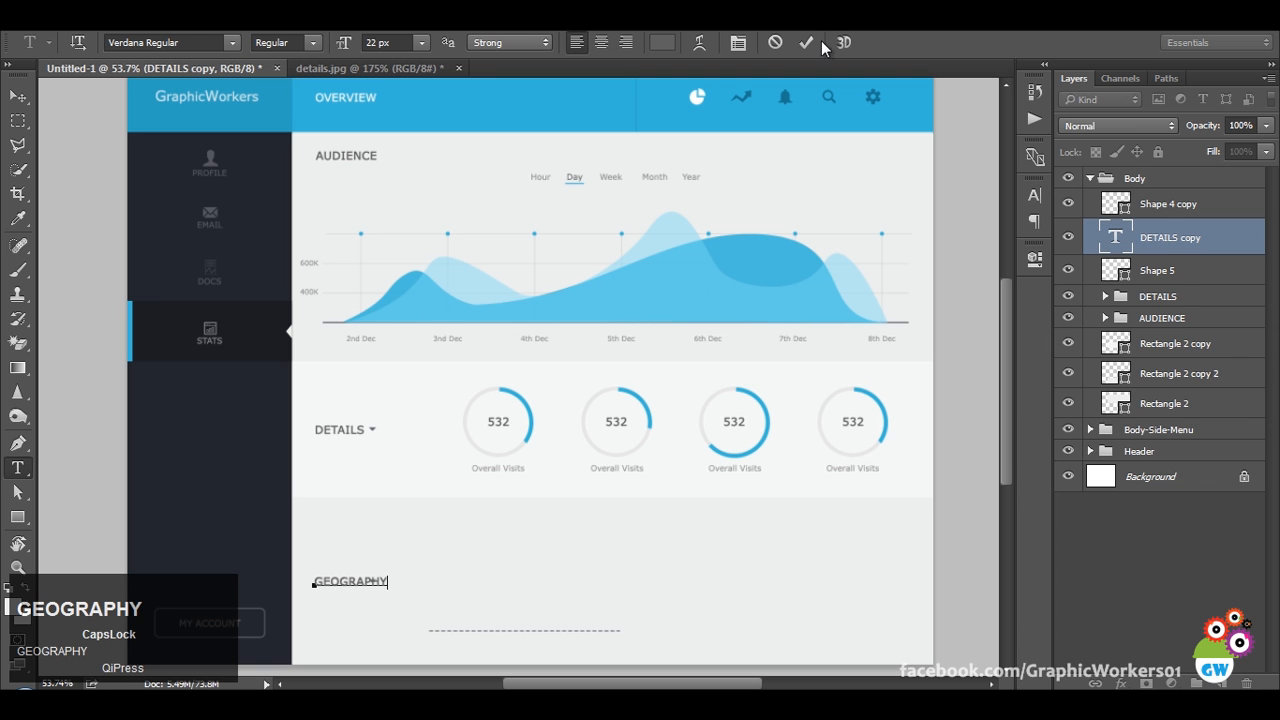
pyautogui.click(807, 42)
# Move the copied dropdown arrow, Shape 4 copy, to just after the end of the GEOGRAPHY text.
pyautogui.click(1166, 270)
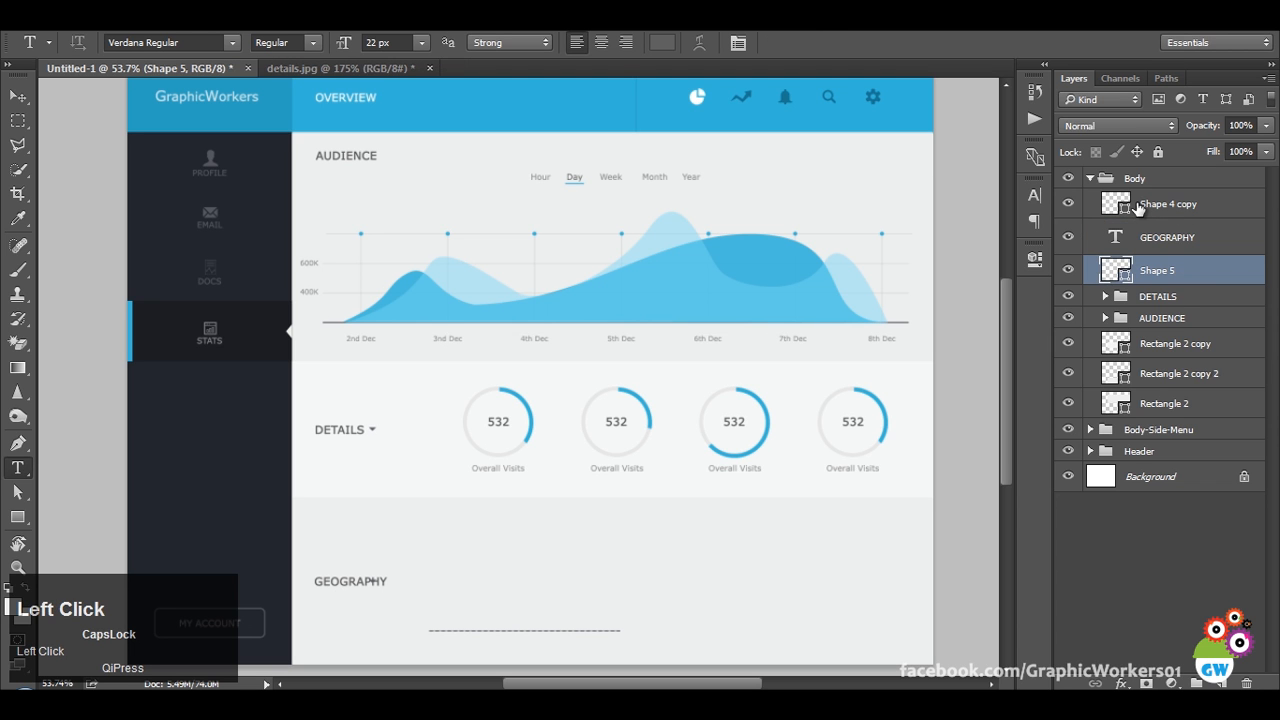
pyautogui.click(18, 96)
pyautogui.moveTo(441, 527); pyautogui.dragTo(483, 535)
pyautogui.hotkey('ctrl', 'z')
pyautogui.click(1168, 204)
pyautogui.moveTo(423, 420); pyautogui.dragTo(408, 486)
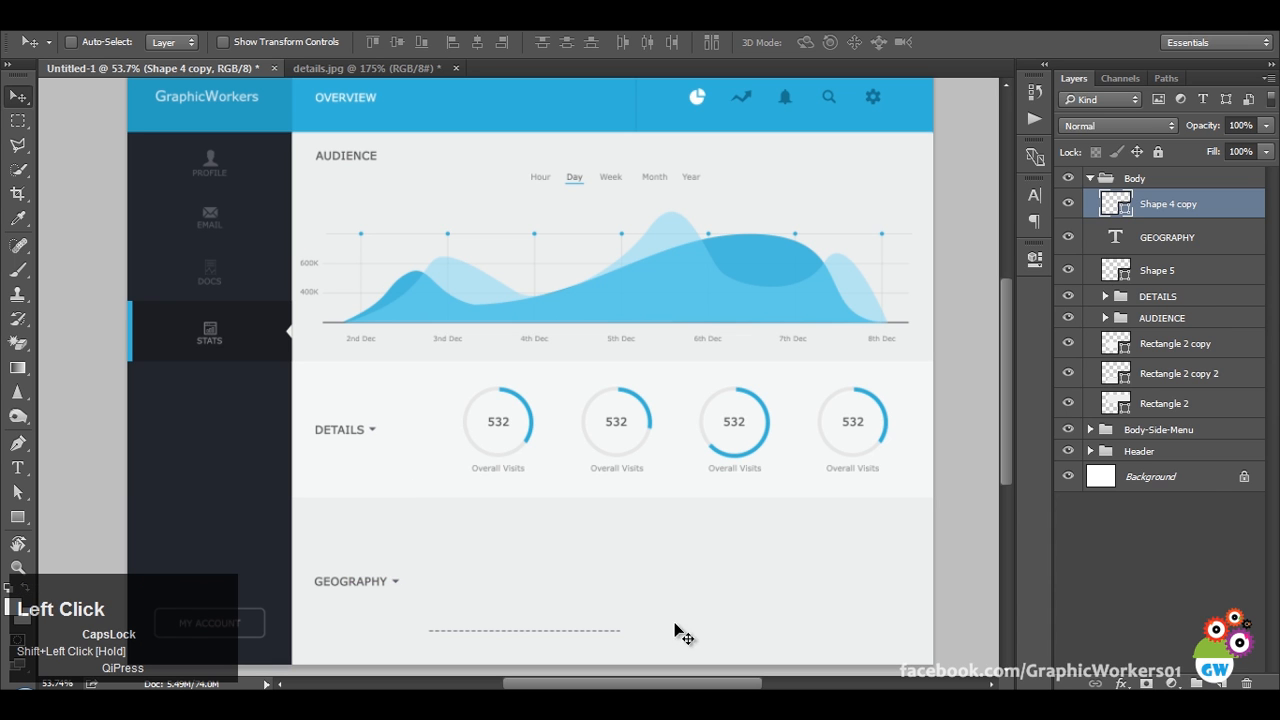
# Shift the dashed baseline slightly to the right and shorten it by moving its right end point inward.
pyautogui.click(1212, 272)
pyautogui.moveTo(606, 478); pyautogui.dragTo(632, 476)
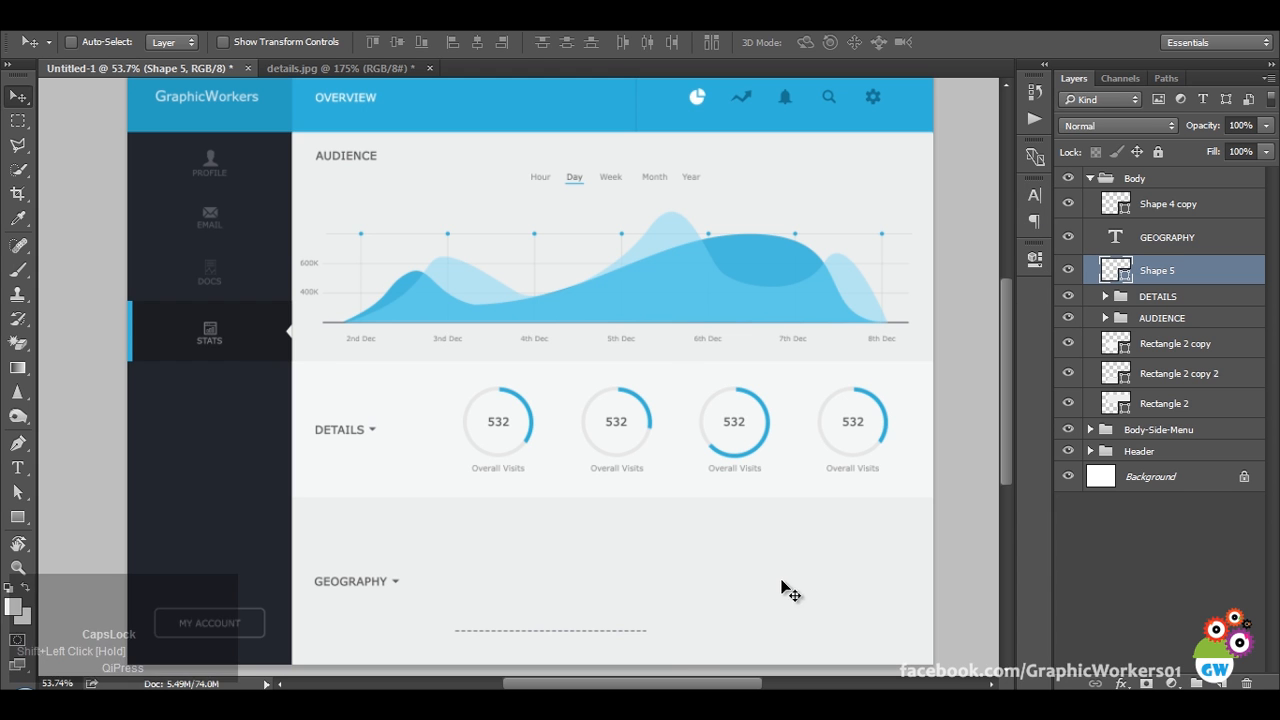
pyautogui.press('p')
pyautogui.scroll(2, 677, 646)
pyautogui.keyDown('ctrl'); pyautogui.click(612, 620); pyautogui.keyUp('ctrl')
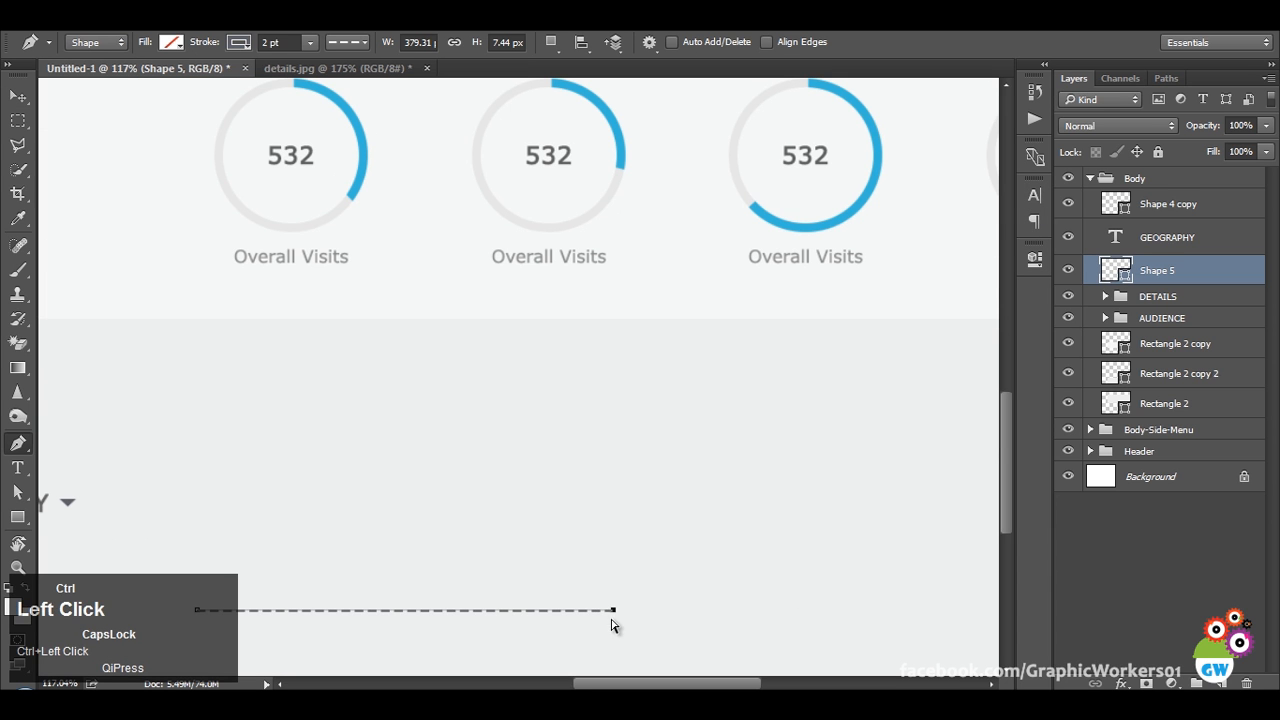
pyautogui.moveTo(614, 614); pyautogui.dragTo(517, 617)
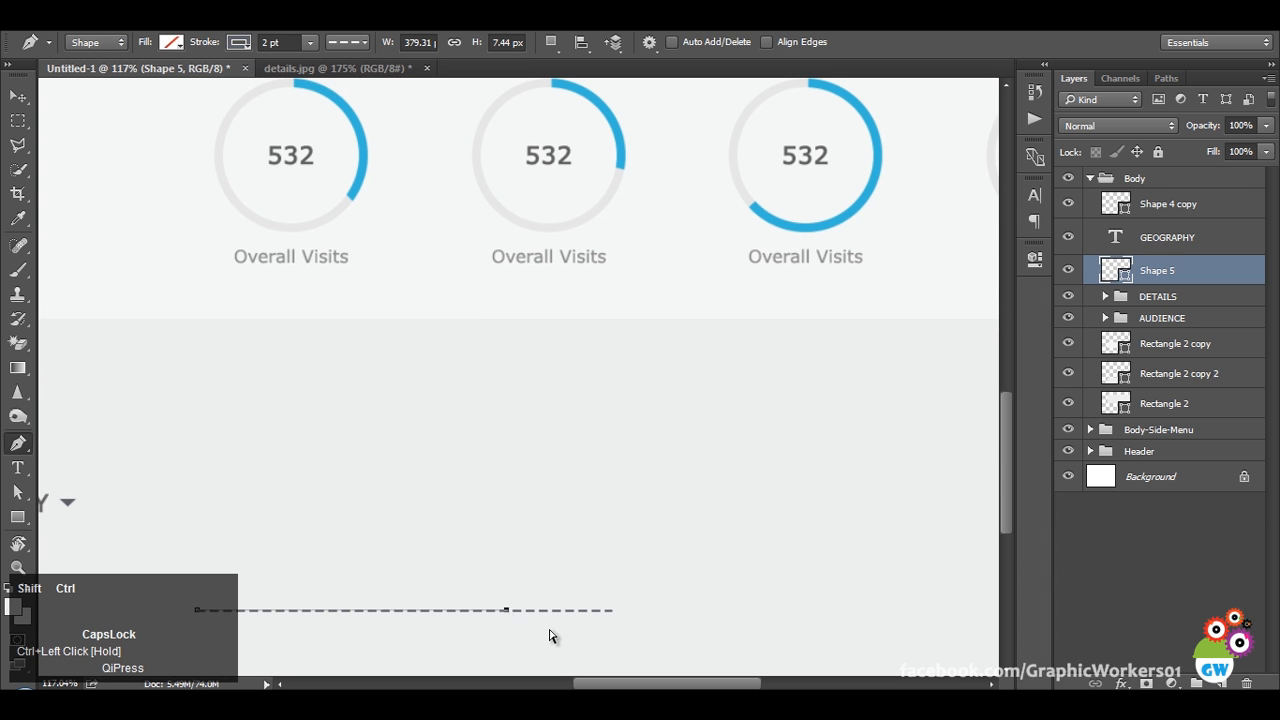
pyautogui.keyDown('ctrl'); pyautogui.keyDown('alt'); pyautogui.scroll(-3, 668, 516); pyautogui.keyUp('alt'); pyautogui.keyUp('ctrl')
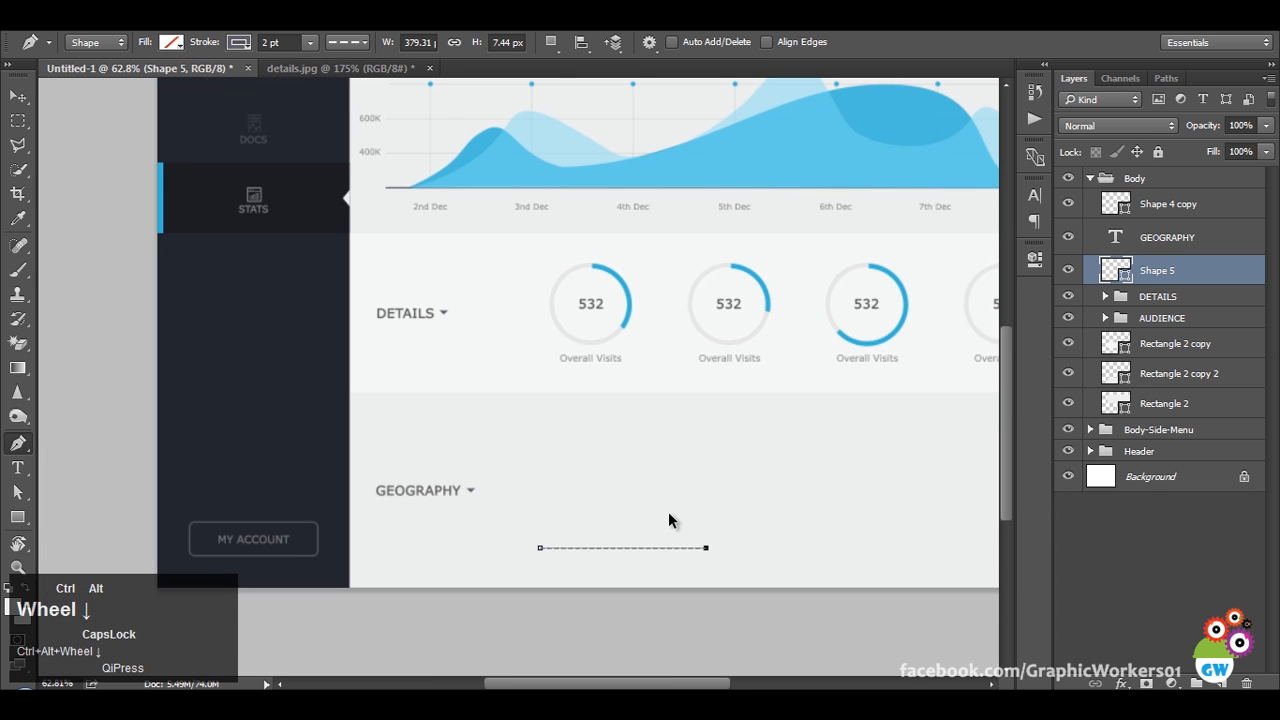
pyautogui.moveTo(668, 511); pyautogui.dragTo(651, 503)
pyautogui.click(1147, 519)
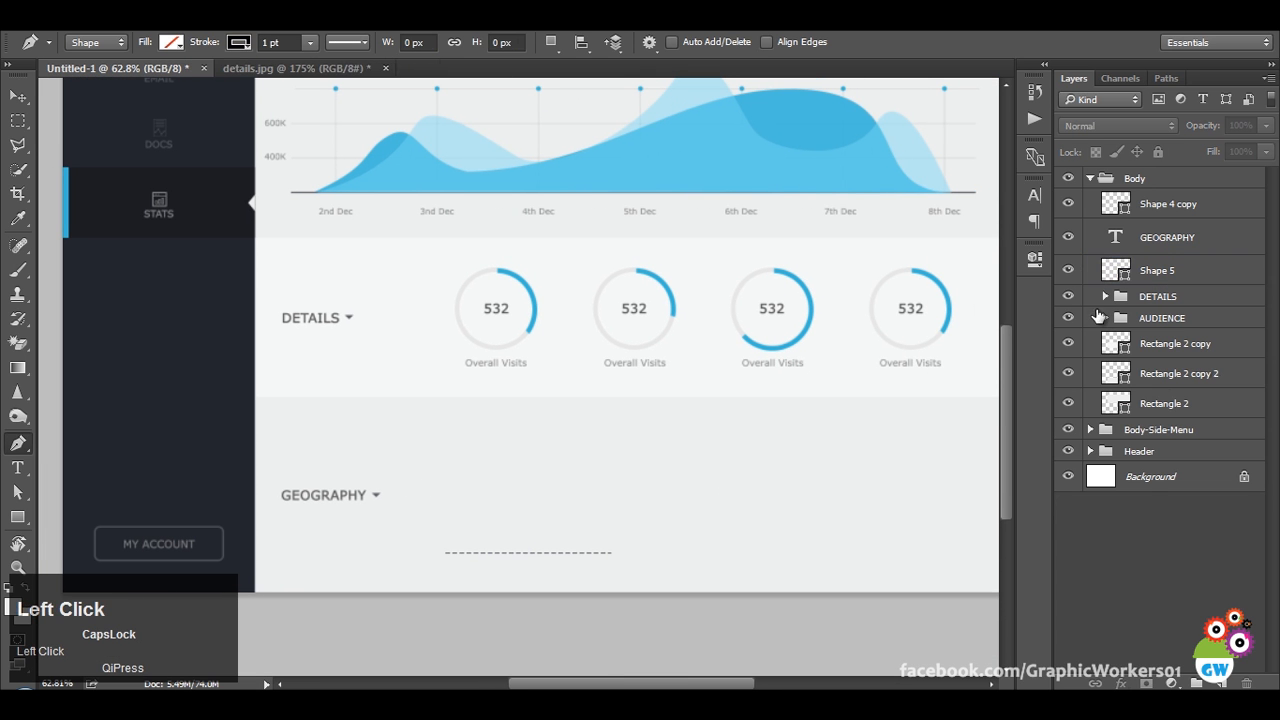
# Draw a rectangle about 71 by 181 px standing on the dashed baseline, as the first bar of the reference's chart.
pyautogui.click(19, 98)
pyautogui.click(228, 69)
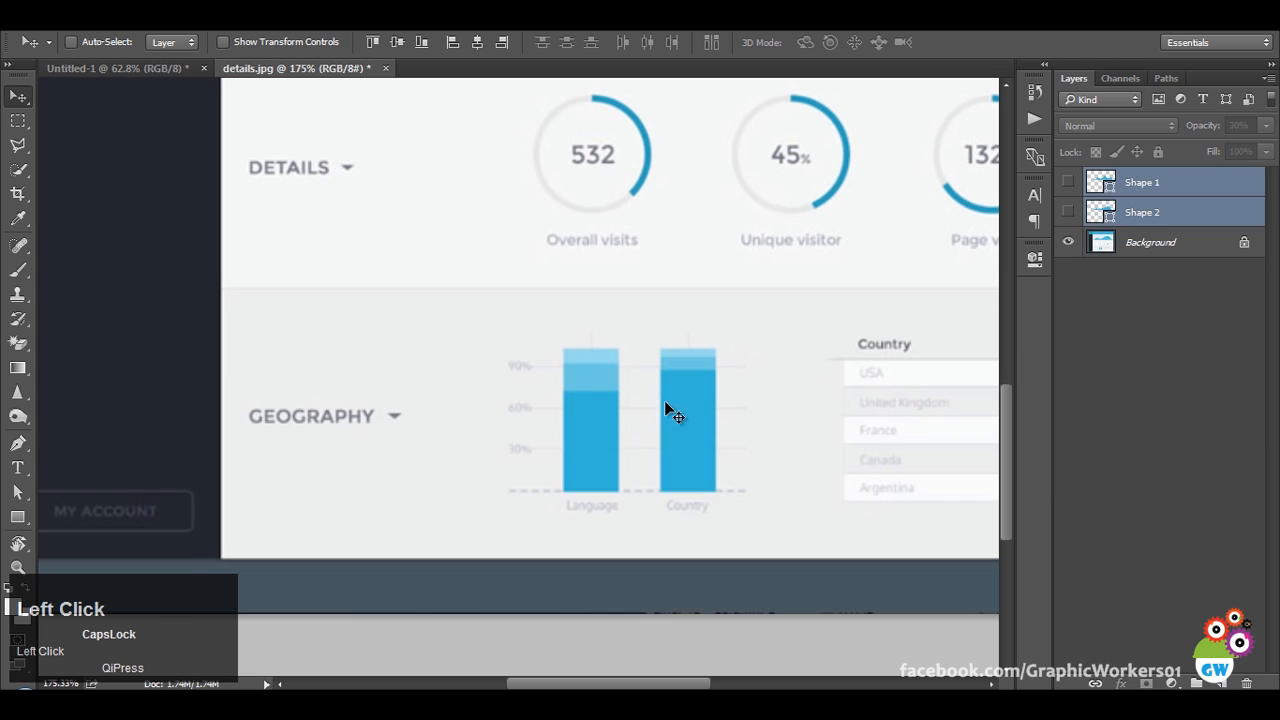
pyautogui.click(152, 70)
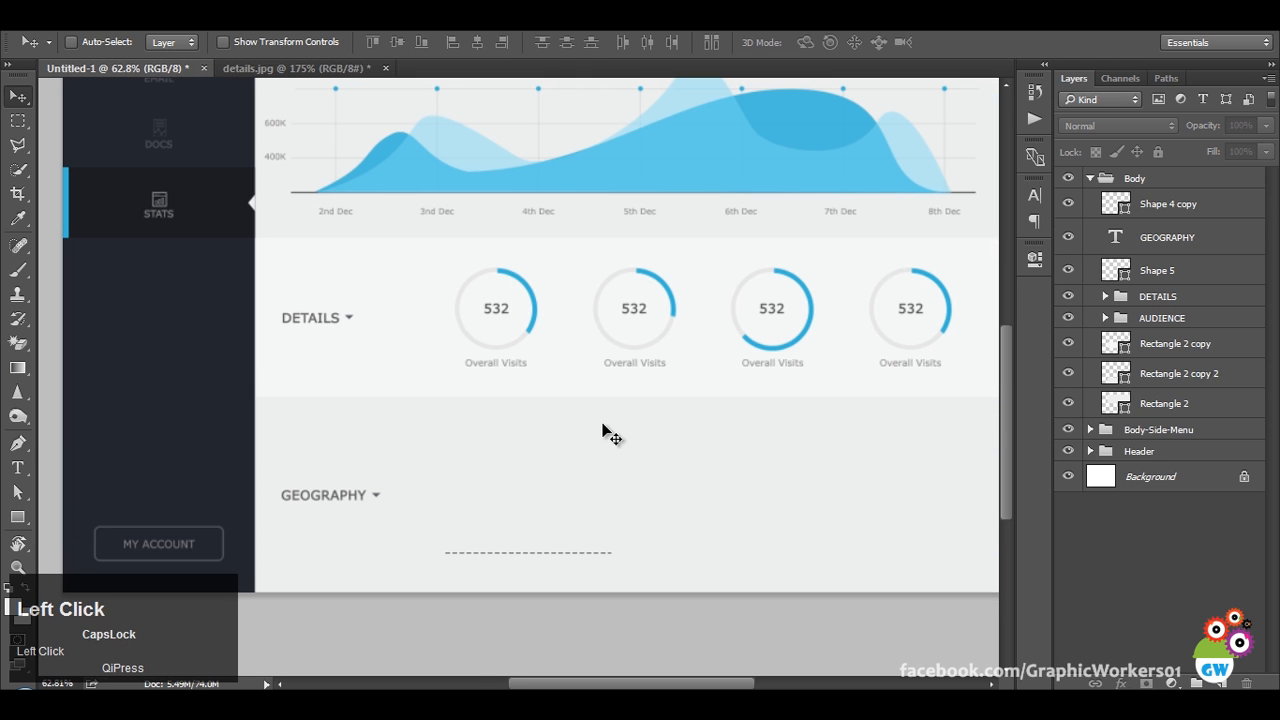
pyautogui.rightClick(17, 519)
pyautogui.click(17, 519)
pyautogui.moveTo(466, 551); pyautogui.dragTo(508, 446)
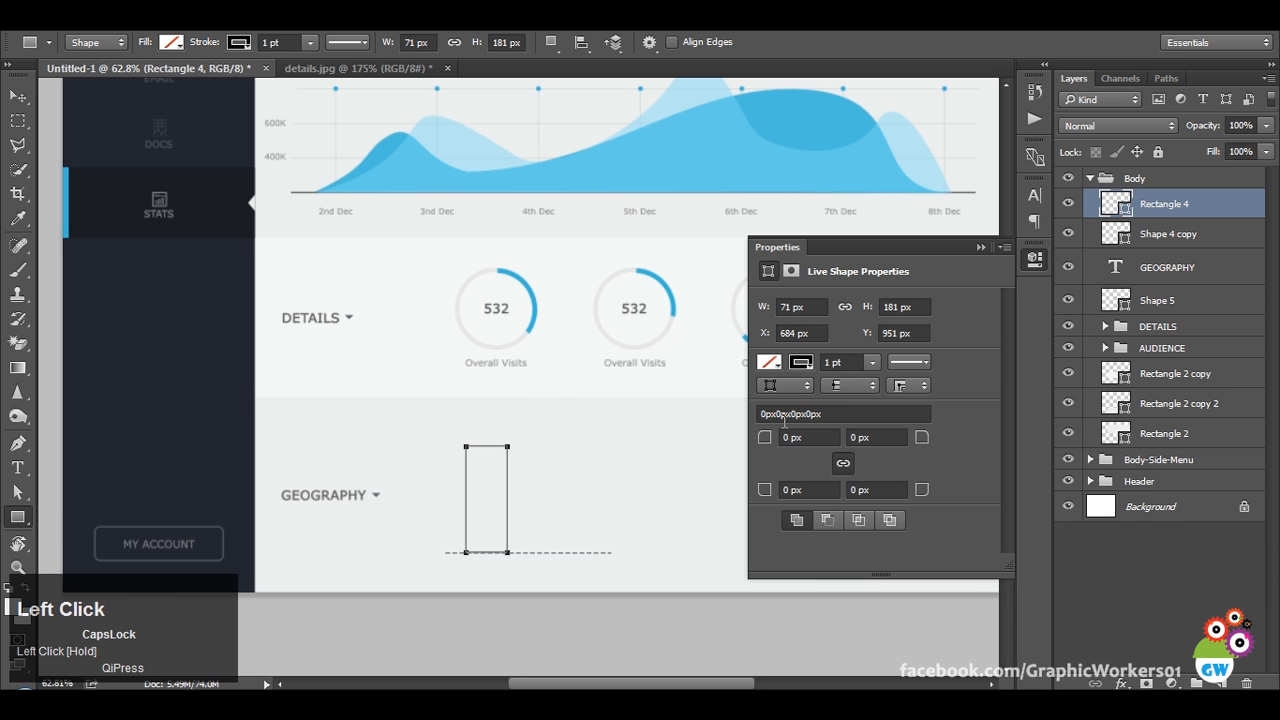
# Remove the bar's stroke and fill it with the light blue sampled from the AUDIENCE chart.
pyautogui.click(769, 363)
pyautogui.click(781, 398)
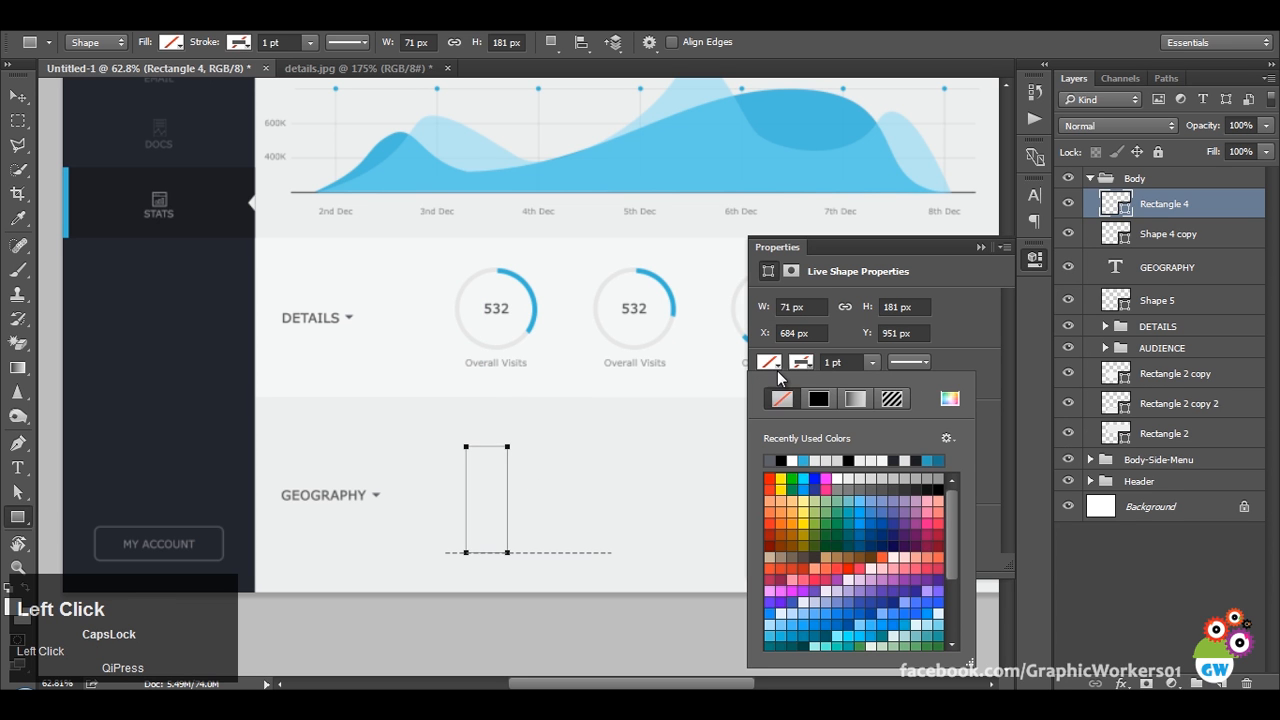
pyautogui.click(928, 459)
pyautogui.click(987, 315)
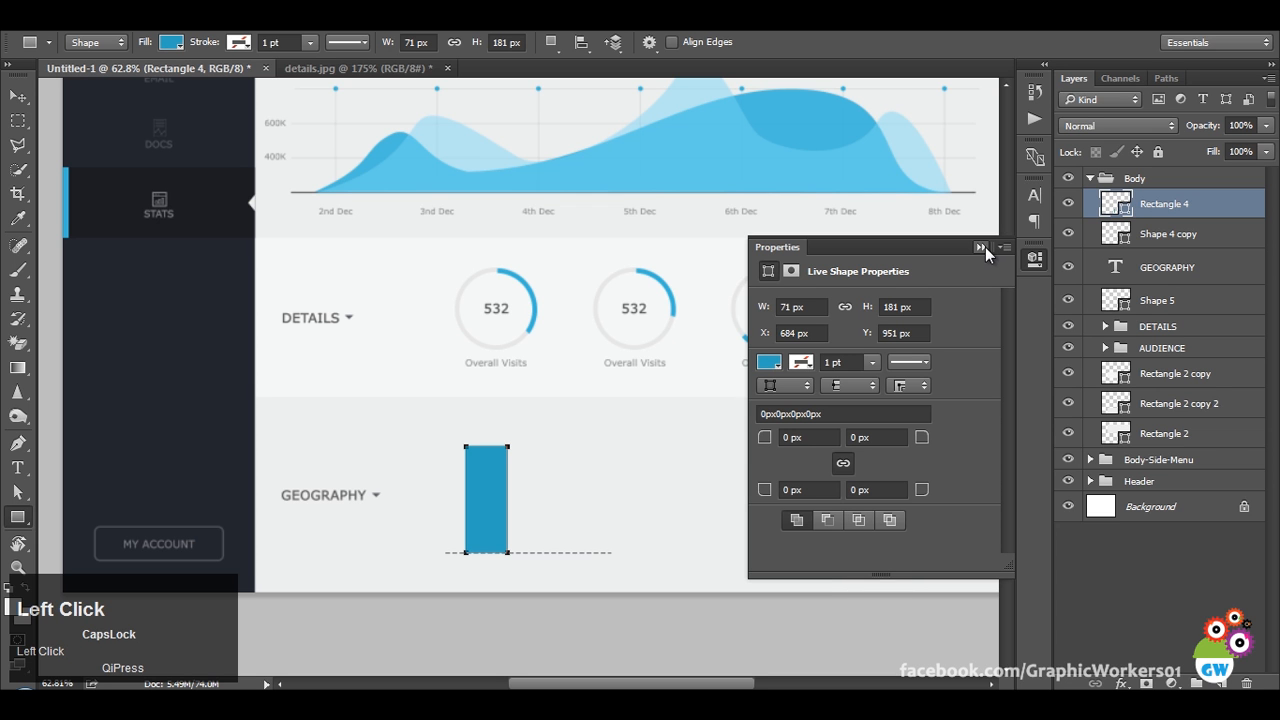
pyautogui.doubleClick(1116, 203)
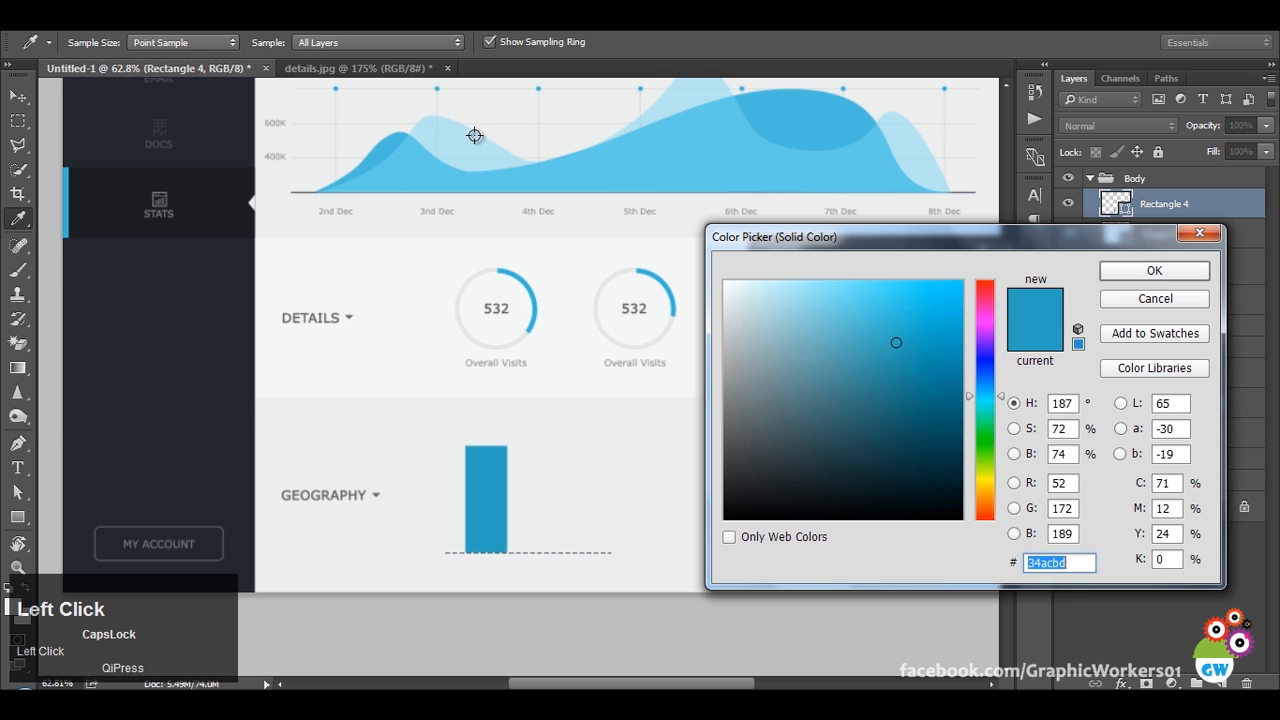
pyautogui.click(402, 172)
pyautogui.click(1165, 271)
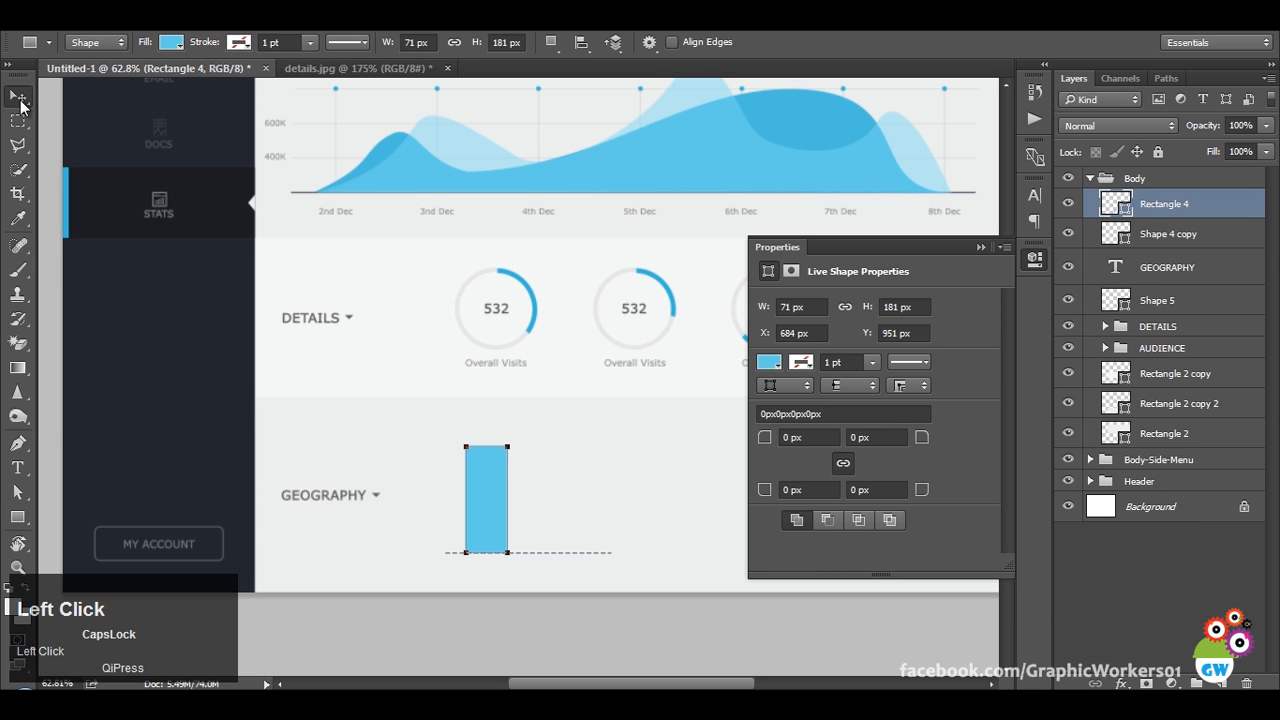
# Move the blue bar slightly to the right along the dashed baseline, to X 702 px.
pyautogui.click(20, 101)
pyautogui.moveTo(575, 510); pyautogui.dragTo(586, 512)
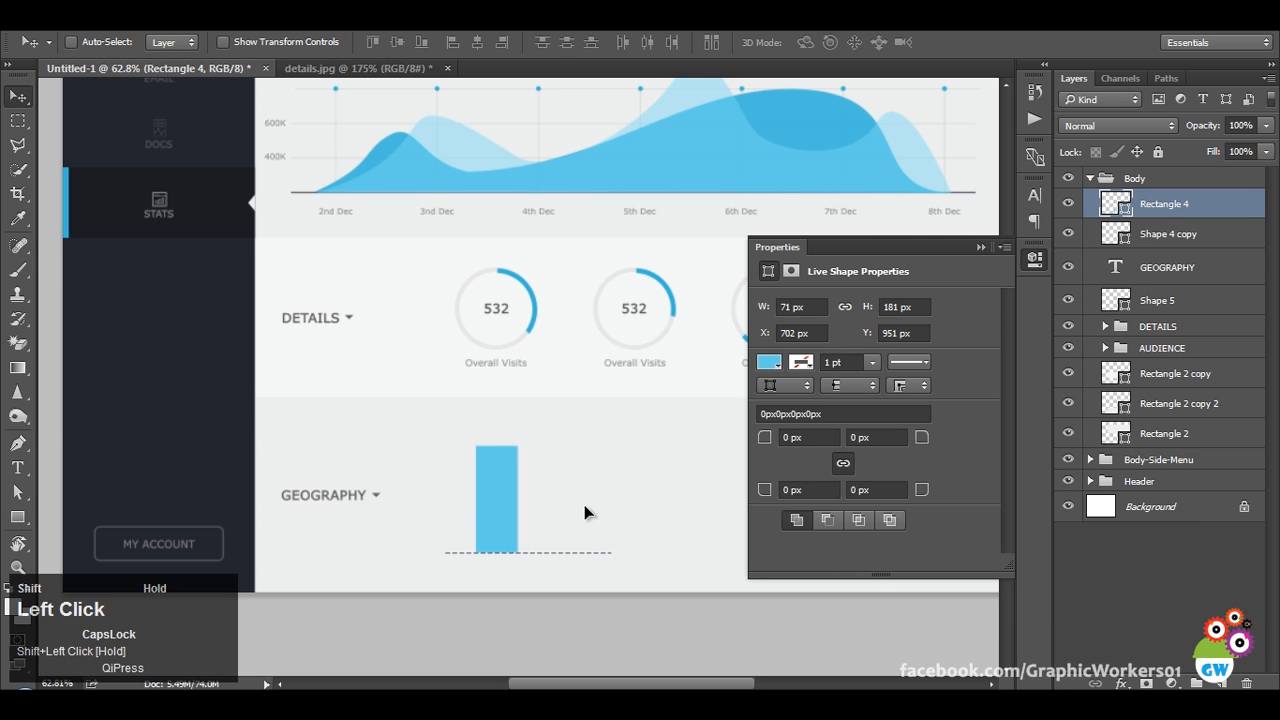
pyautogui.click(1000, 251)
# Duplicate the blue bar and reduce the copy's height to 89.5%, keeping its foot on the baseline.
pyautogui.hotkey('ctrl', 'j')
pyautogui.hotkey('ctrl', 't')
pyautogui.moveTo(504, 447); pyautogui.dragTo(504, 457)
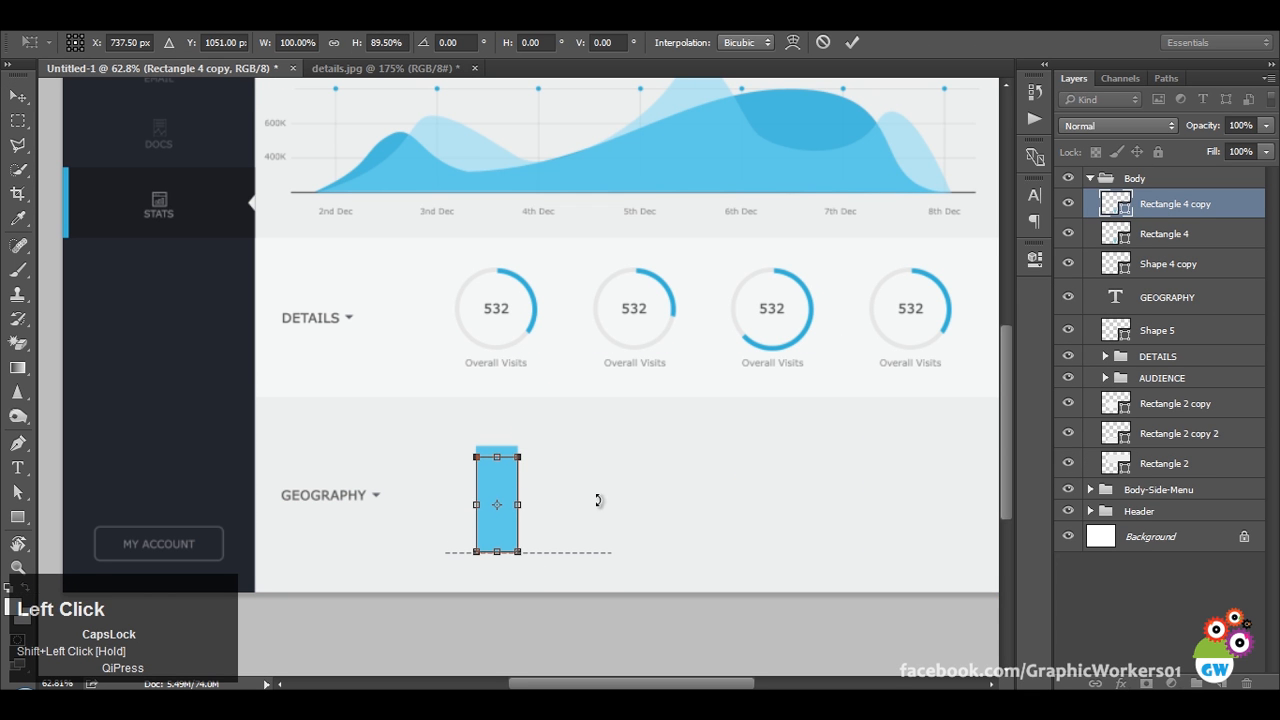
pyautogui.press('Return')
# Recolour the original full-height bar behind the shorter copy with a darker blue, #51c6d8.
pyautogui.doubleClick(1110, 235)
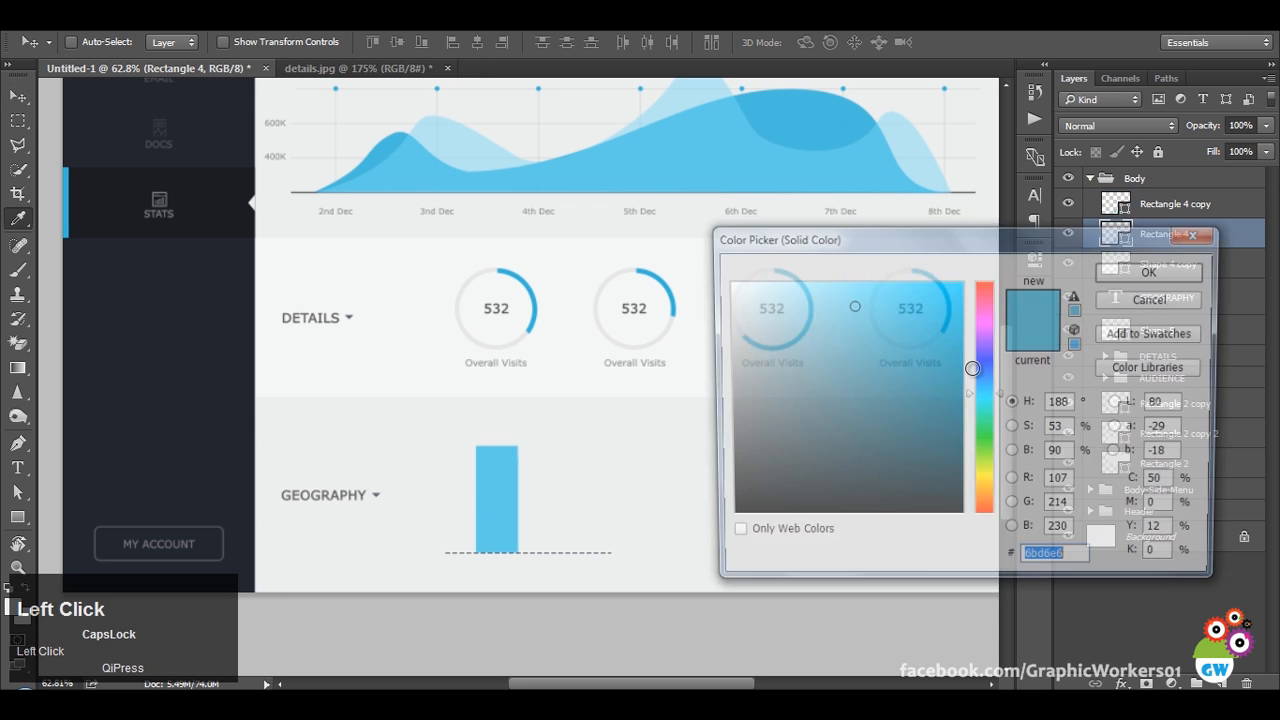
pyautogui.moveTo(756, 430); pyautogui.dragTo(826, 395)
pyautogui.hotkey('ctrl', 'z')
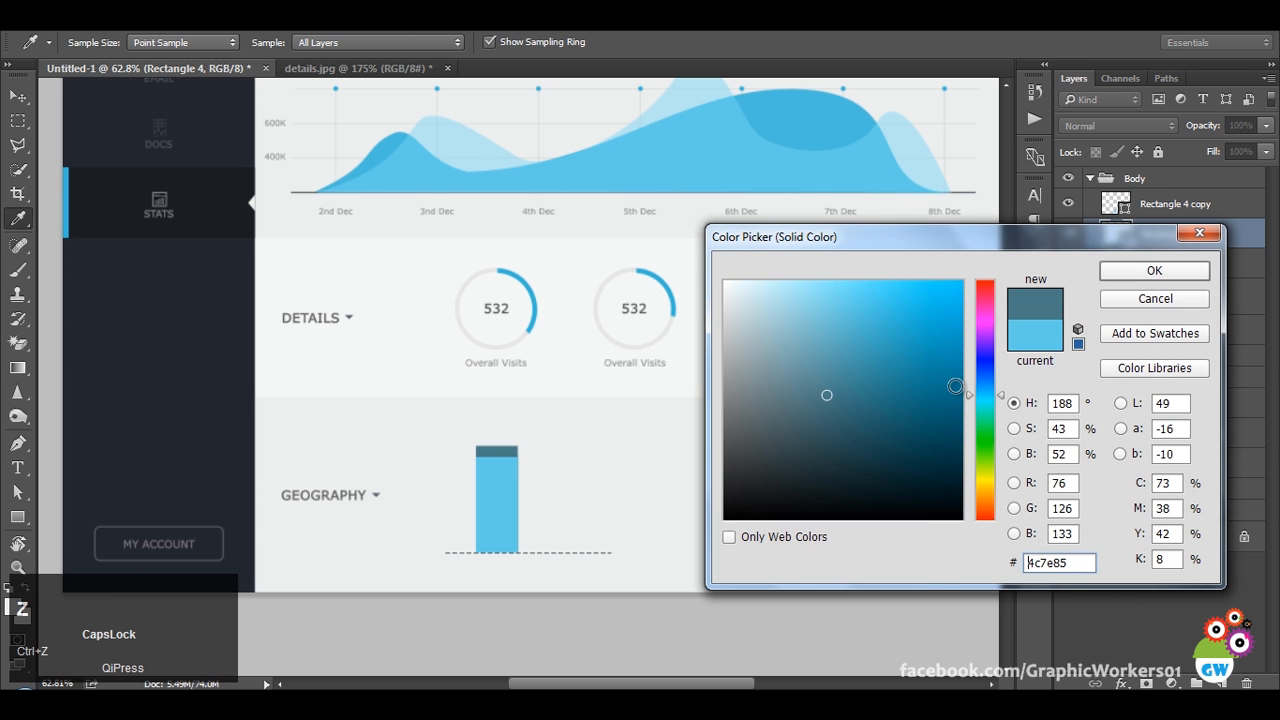
pyautogui.click(1037, 338)
pyautogui.moveTo(868, 306)
pyautogui.mouseDown()
pyautogui.moveTo(897, 334)
pyautogui.moveTo(875, 318)
pyautogui.mouseUp()
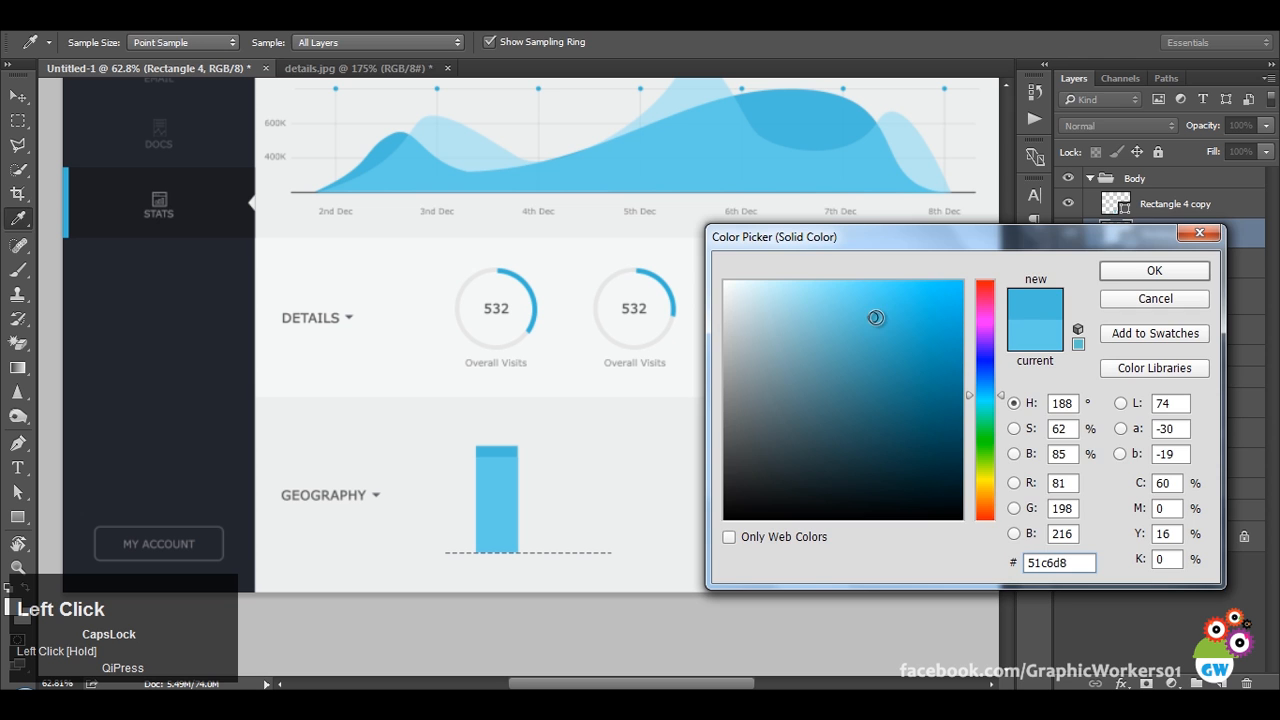
pyautogui.click(1150, 272)
# Lower the opacity of the shorter bar copy to 83% and toggle its visibility to compare the overlap.
pyautogui.click(1175, 204)
pyautogui.moveTo(1199, 134)
pyautogui.mouseDown()
pyautogui.moveTo(1160, 138)
pyautogui.moveTo(1174, 137)
pyautogui.mouseUp()
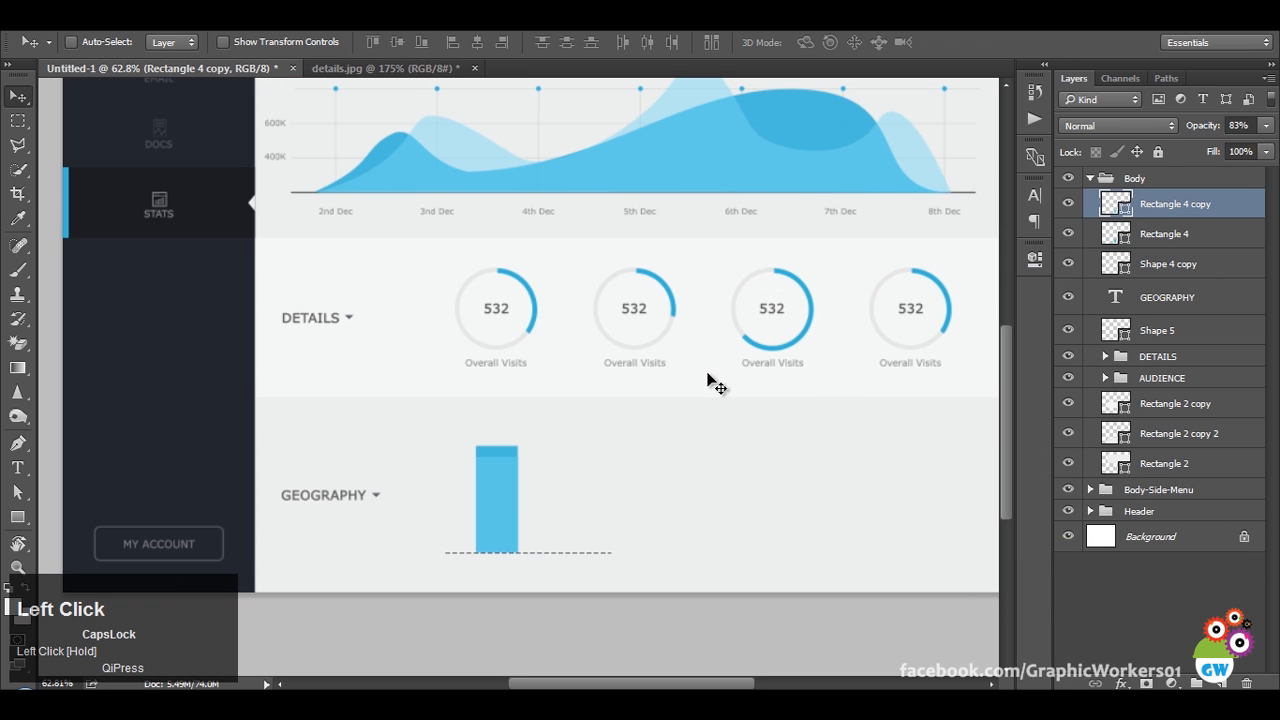
pyautogui.click(1068, 206)
pyautogui.click(1068, 210)
# Shorten the original bar from its upper edge until it is below the copy's top, then stretch the 83% copy slightly taller.
pyautogui.click(1165, 236)
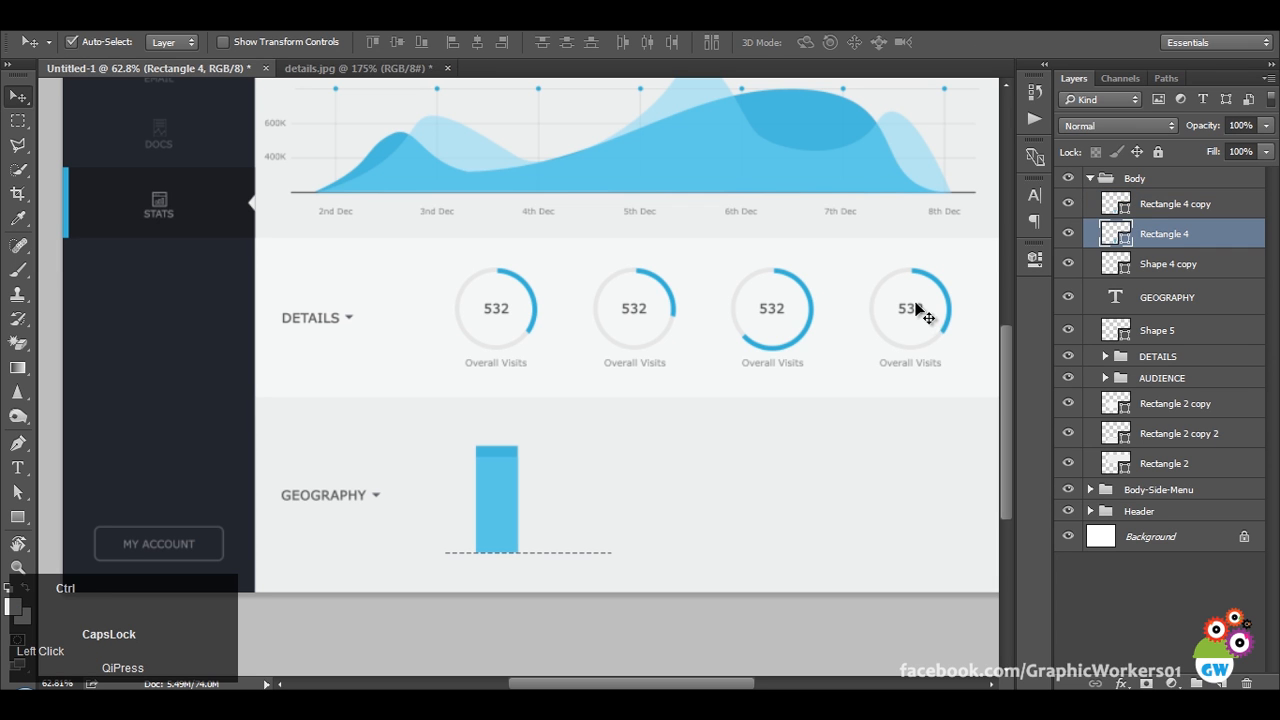
pyautogui.hotkey('ctrl', 't')
pyautogui.moveTo(500, 448); pyautogui.dragTo(500, 458)
pyautogui.press('Return')
pyautogui.click(1170, 204)
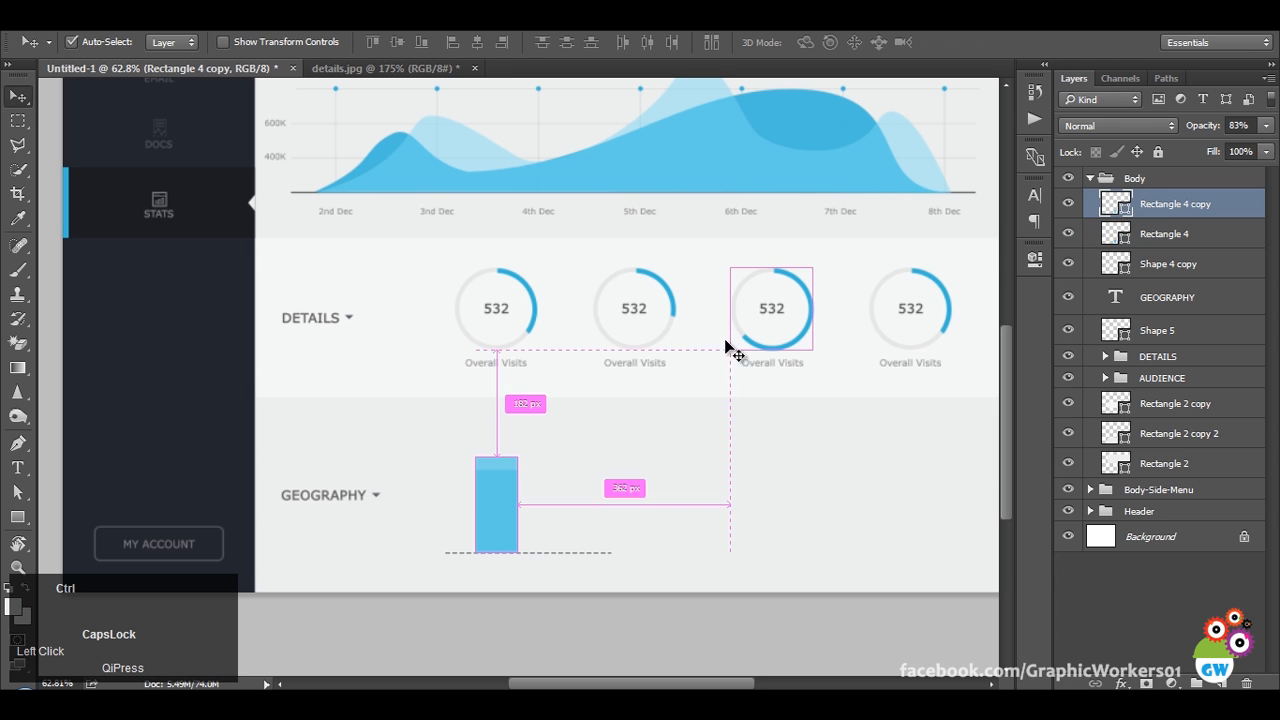
pyautogui.hotkey('ctrl', 't')
pyautogui.moveTo(503, 452); pyautogui.dragTo(503, 449)
pyautogui.press('Return')
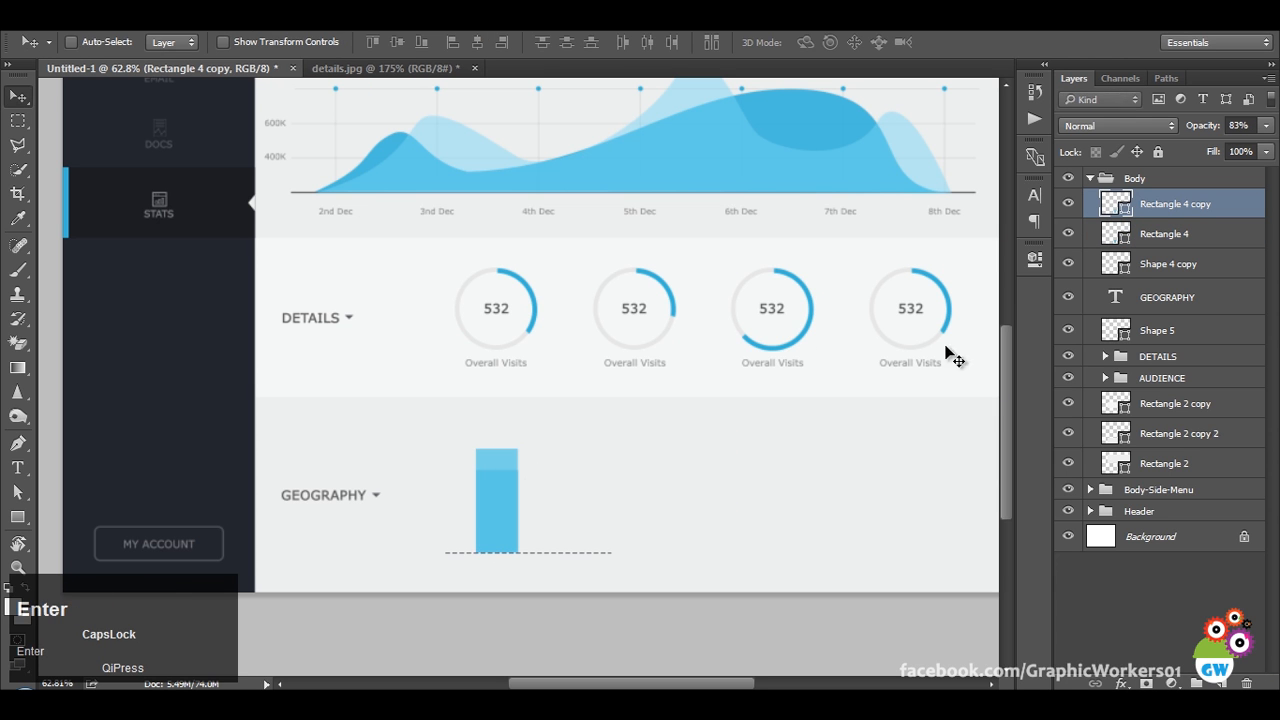
# Duplicate the 83% bar copy, stretch the duplicate taller as the uppermost segment, and reduce its opacity to 53%.
pyautogui.hotkey('ctrl', 'j')
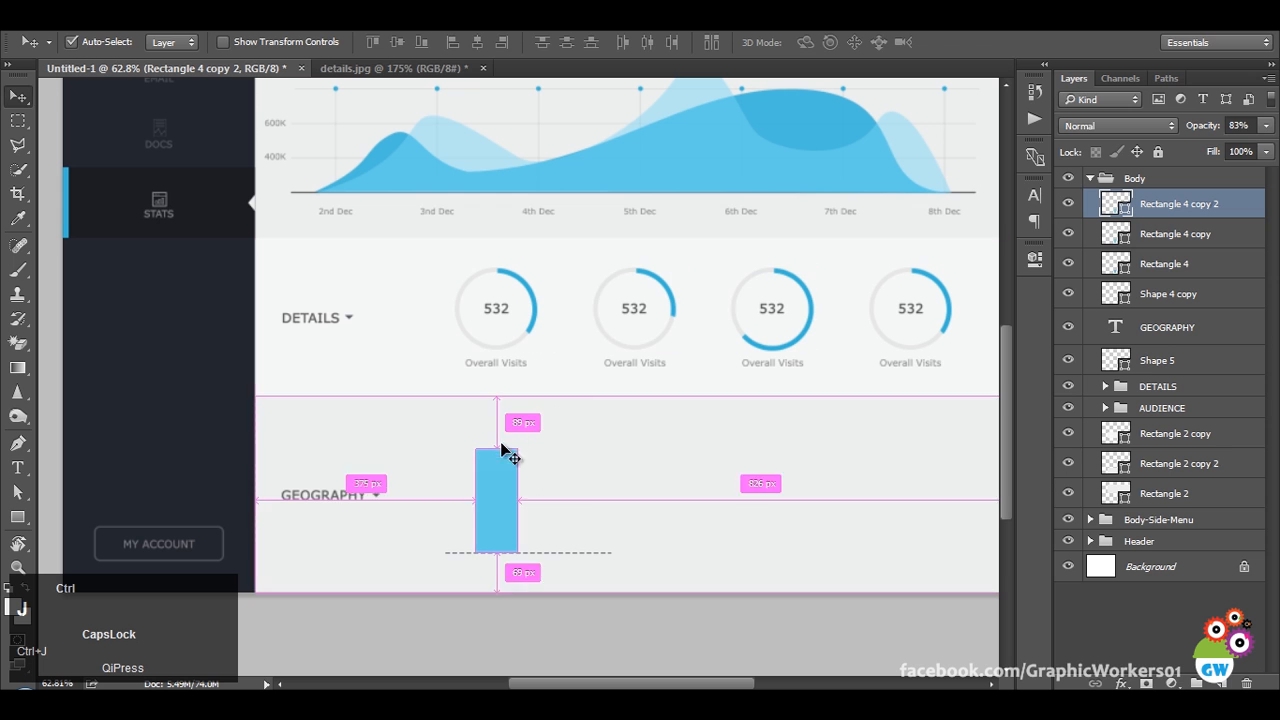
pyautogui.hotkey('ctrl', 't')
pyautogui.moveTo(503, 449); pyautogui.dragTo(503, 430)
pyautogui.press('Return')
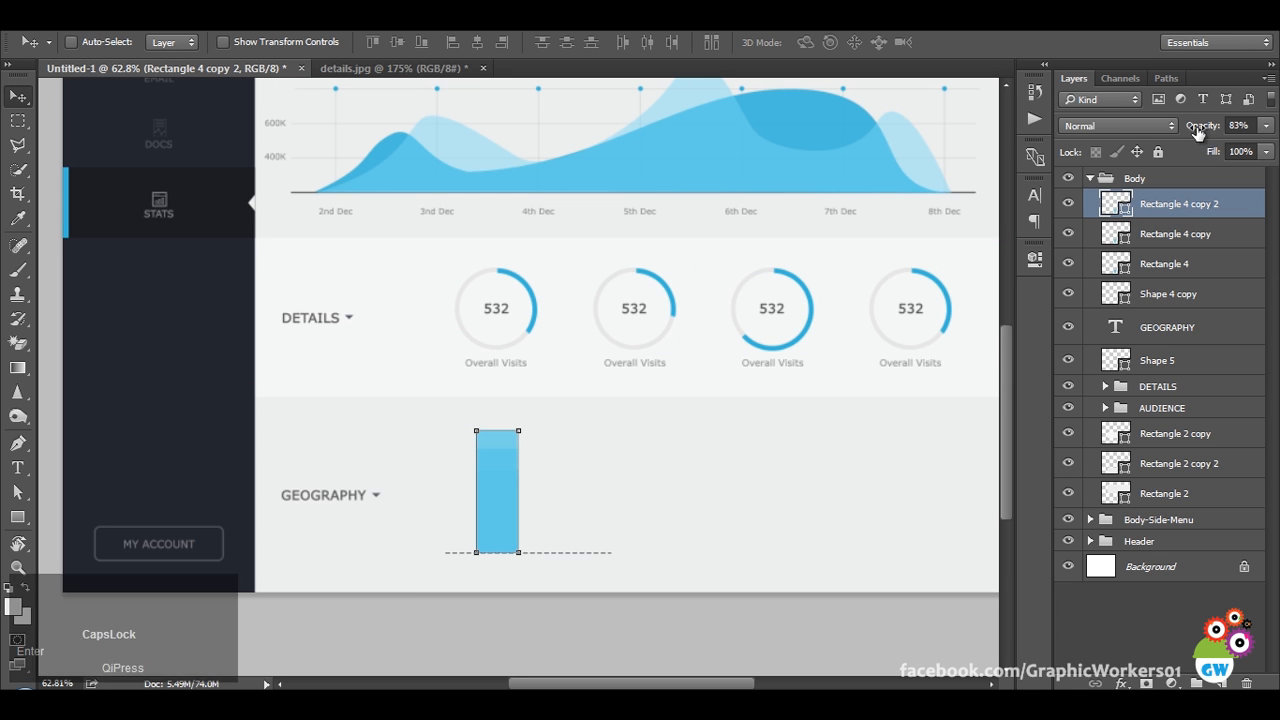
pyautogui.moveTo(1199, 130); pyautogui.dragTo(1169, 132)
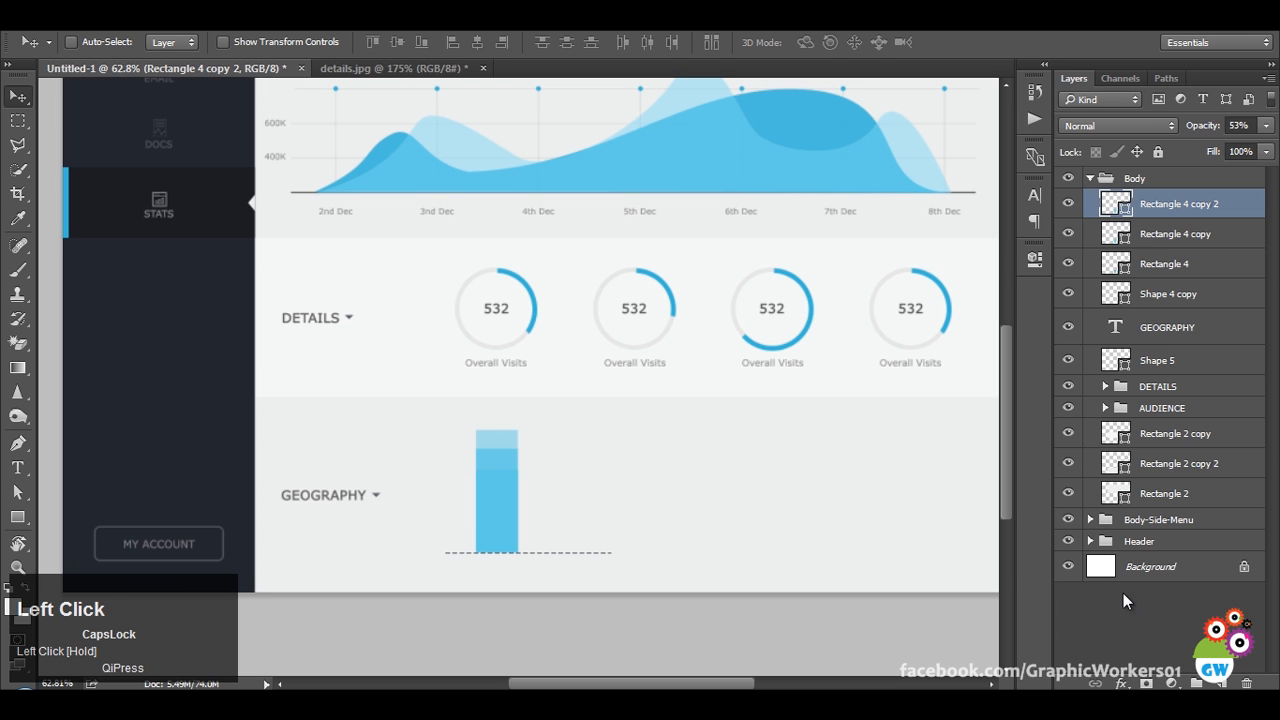
# Duplicate the three stacked bar layers together and place the set to the right as the second bar, matching the spacing in details.jpg.
pyautogui.click(1122, 582)
pyautogui.click(1175, 204)
pyautogui.keyDown('shift'); pyautogui.click(1165, 264); pyautogui.keyUp('shift')
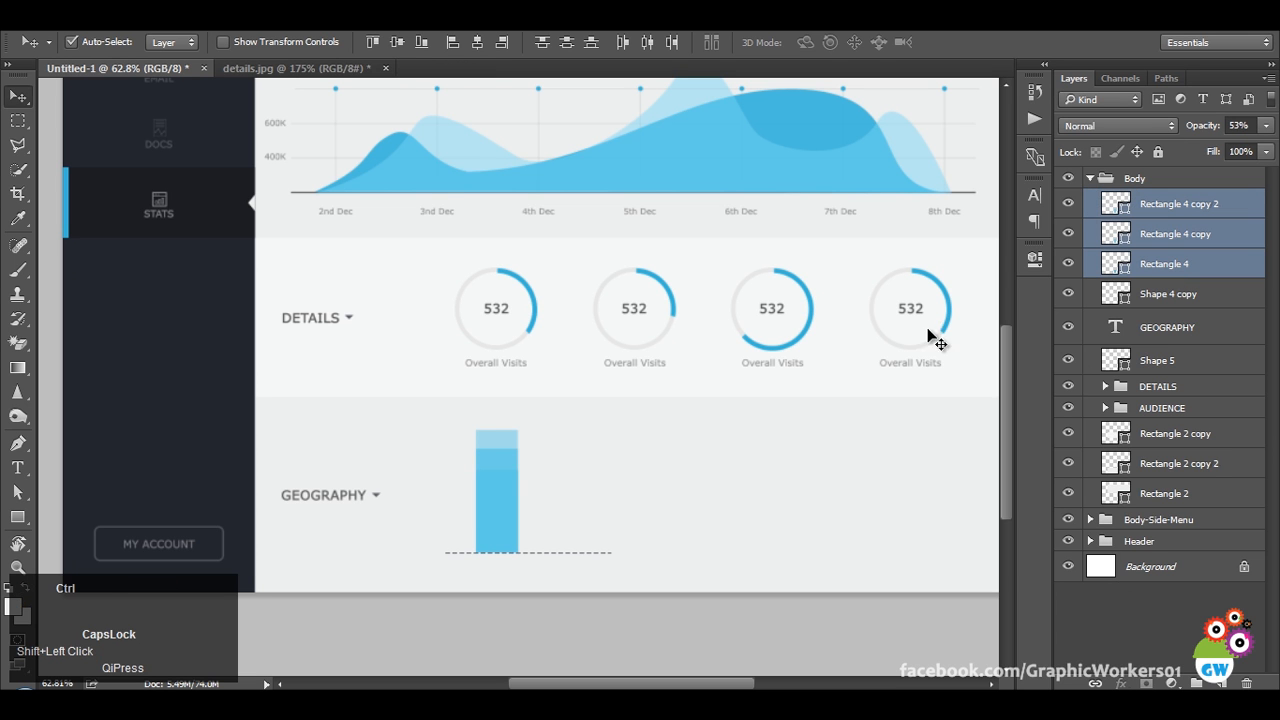
pyautogui.hotkey('ctrl', 'h')
pyautogui.hotkey('ctrl', 'j')
pyautogui.moveTo(516, 485); pyautogui.dragTo(578, 490)
pyautogui.click(328, 69)
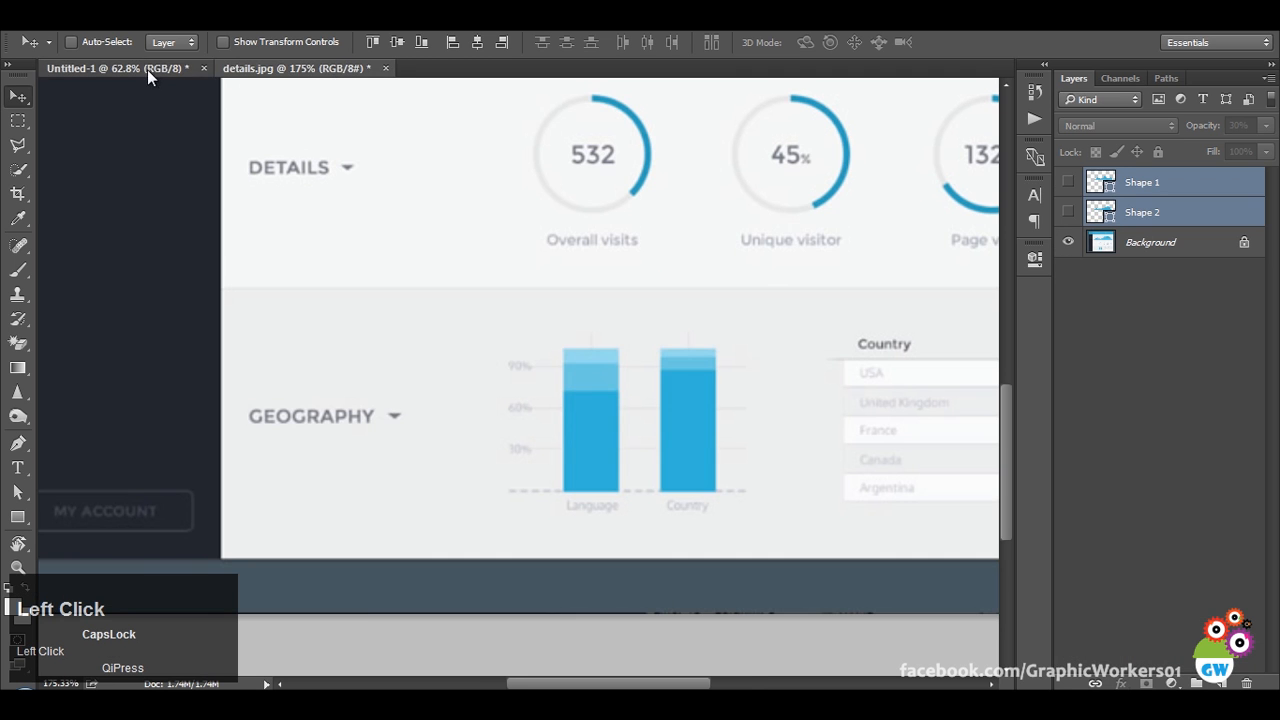
pyautogui.click(147, 69)
pyautogui.moveTo(617, 460)
pyautogui.mouseDown()
pyautogui.moveTo(628, 457)
pyautogui.moveTo(621, 467)
pyautogui.mouseUp()
pyautogui.click(331, 70)
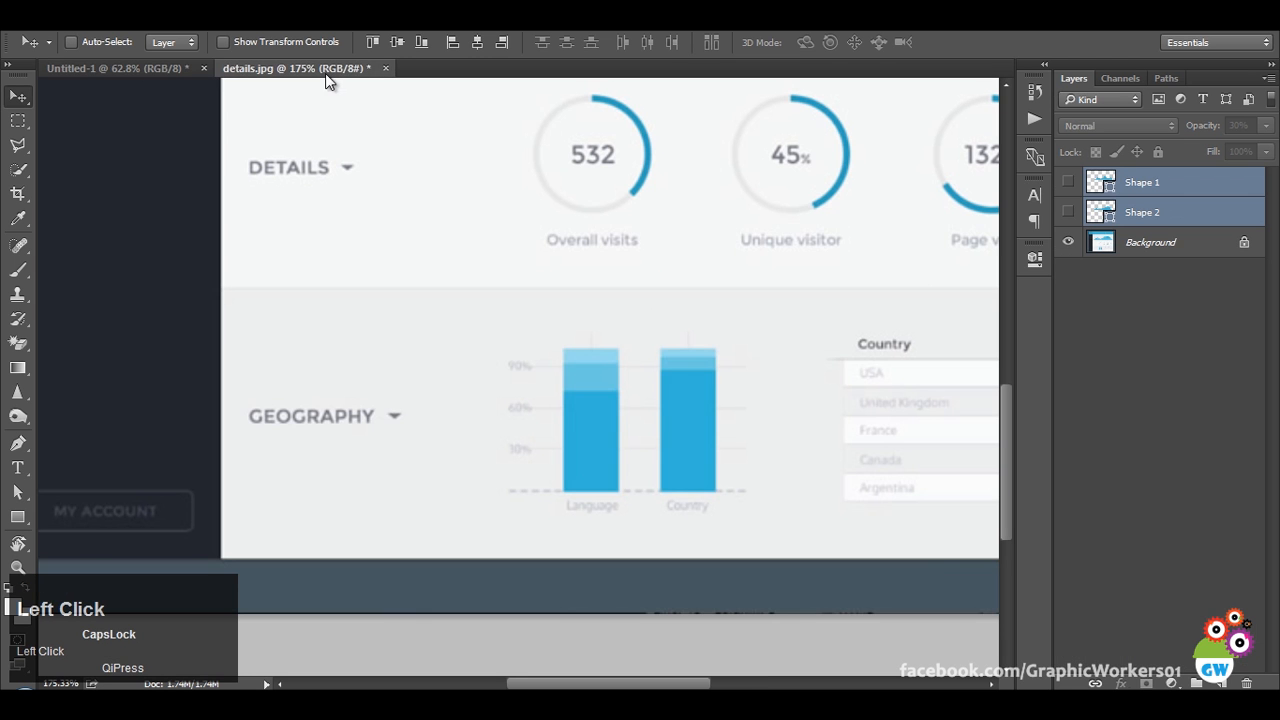
pyautogui.click(146, 66)
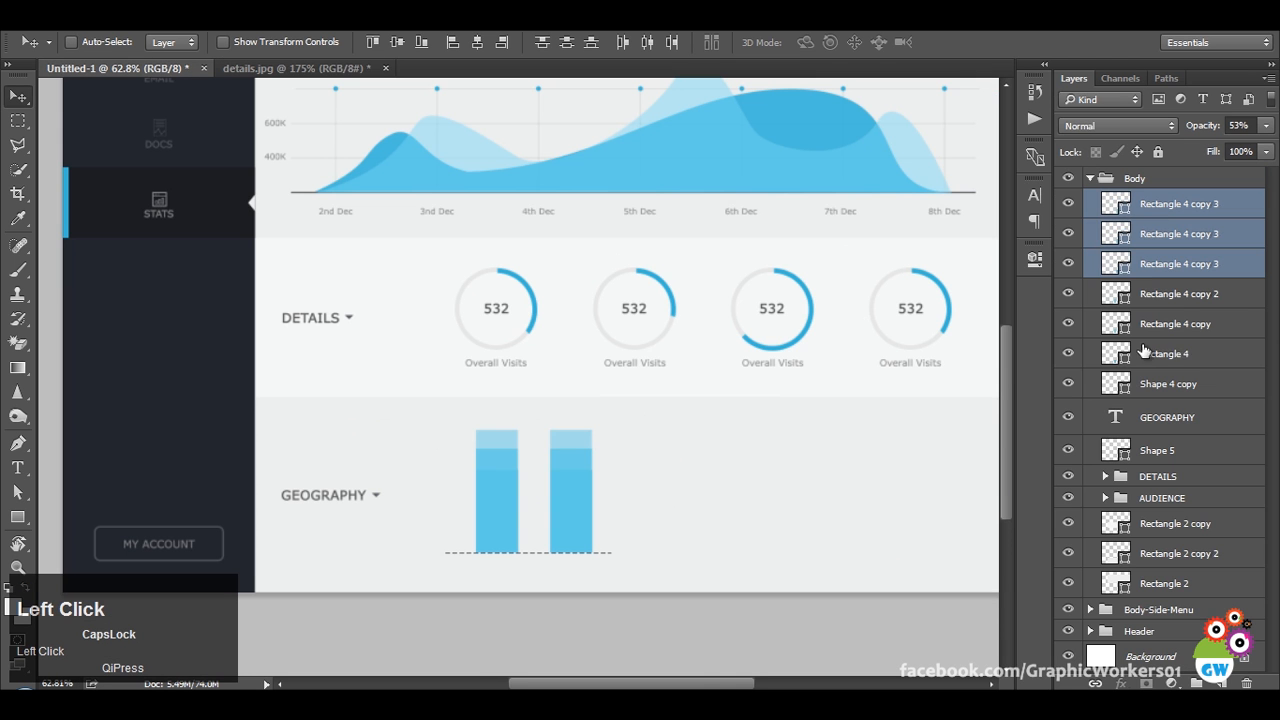
# Stretch the second bar's bottom and middle segments upward so that its upper bands are narrower than the first bar's.
pyautogui.click(1166, 278)
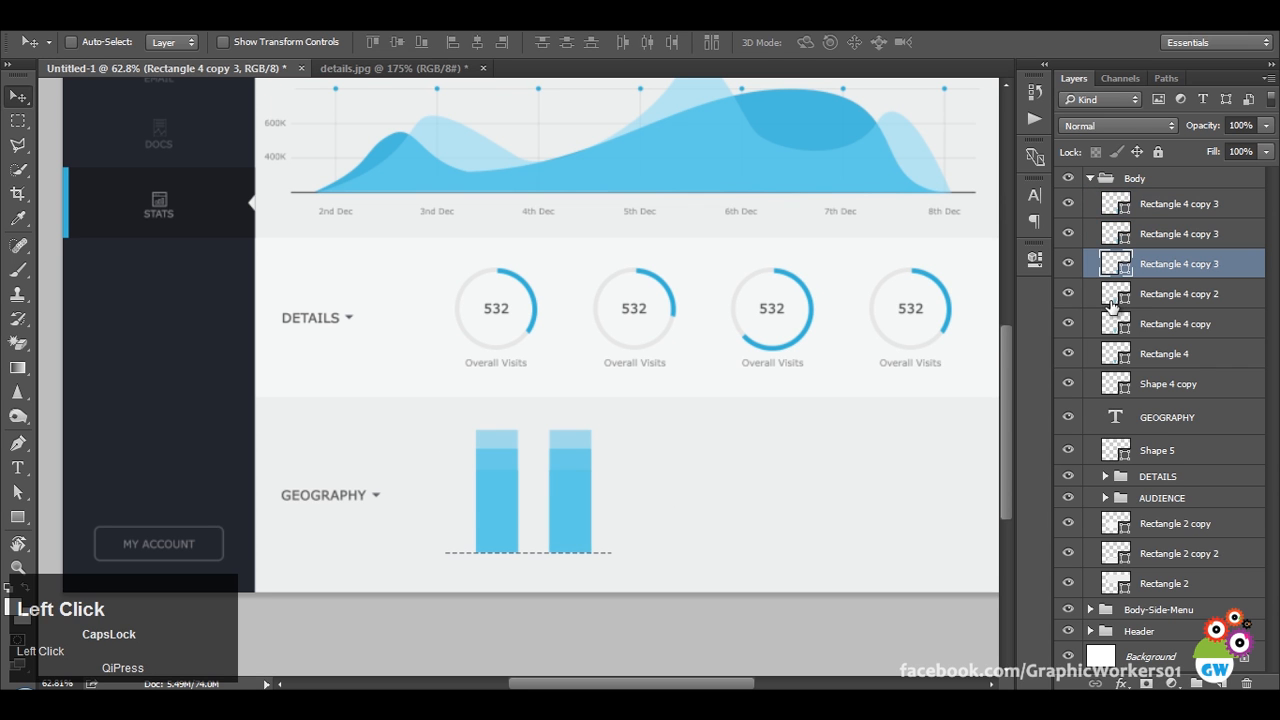
pyautogui.hotkey('ctrl', 't')
pyautogui.moveTo(580, 466); pyautogui.dragTo(581, 430)
pyautogui.press('Return')
pyautogui.keyDown('ctrl'); pyautogui.click(1200, 241); pyautogui.keyUp('ctrl')
pyautogui.hotkey('ctrl', 't')
pyautogui.press('Return')
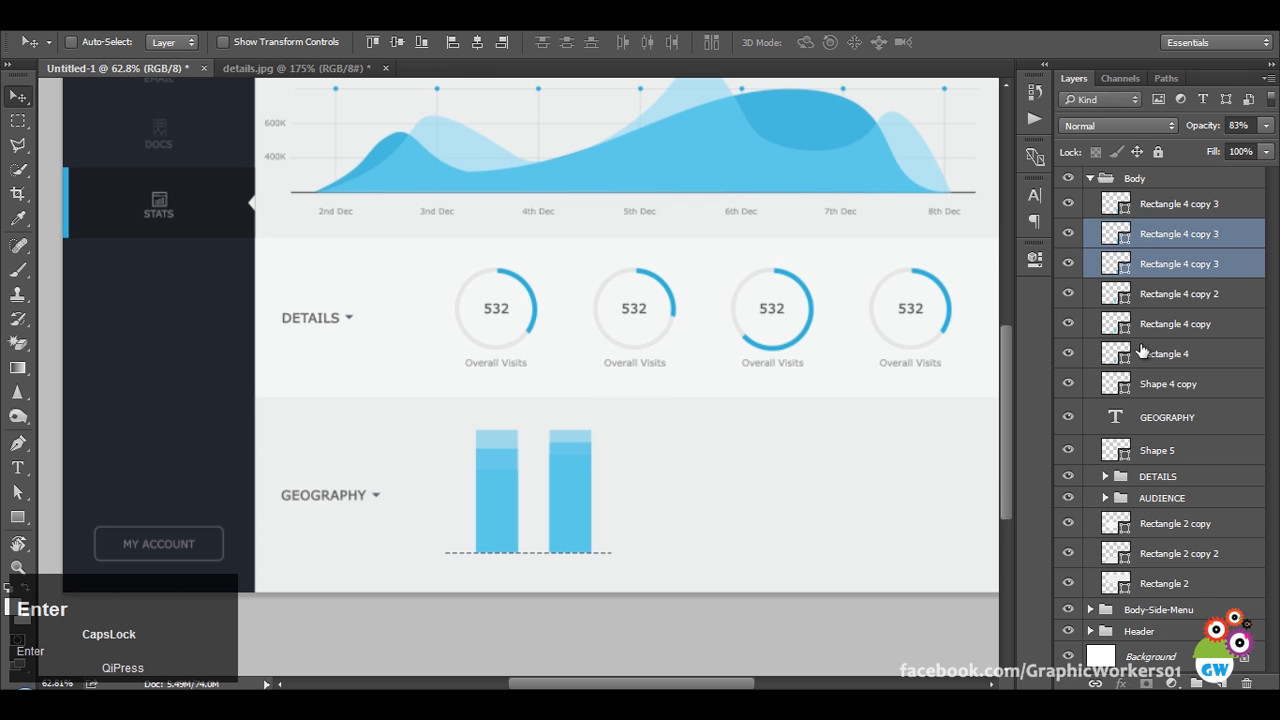
# Shift all six bar layers together slightly left along the dashed baseline and compare their position with details.jpg.
pyautogui.click(1180, 205)
pyautogui.keyDown('shift'); pyautogui.click(1150, 323); pyautogui.keyUp('shift')
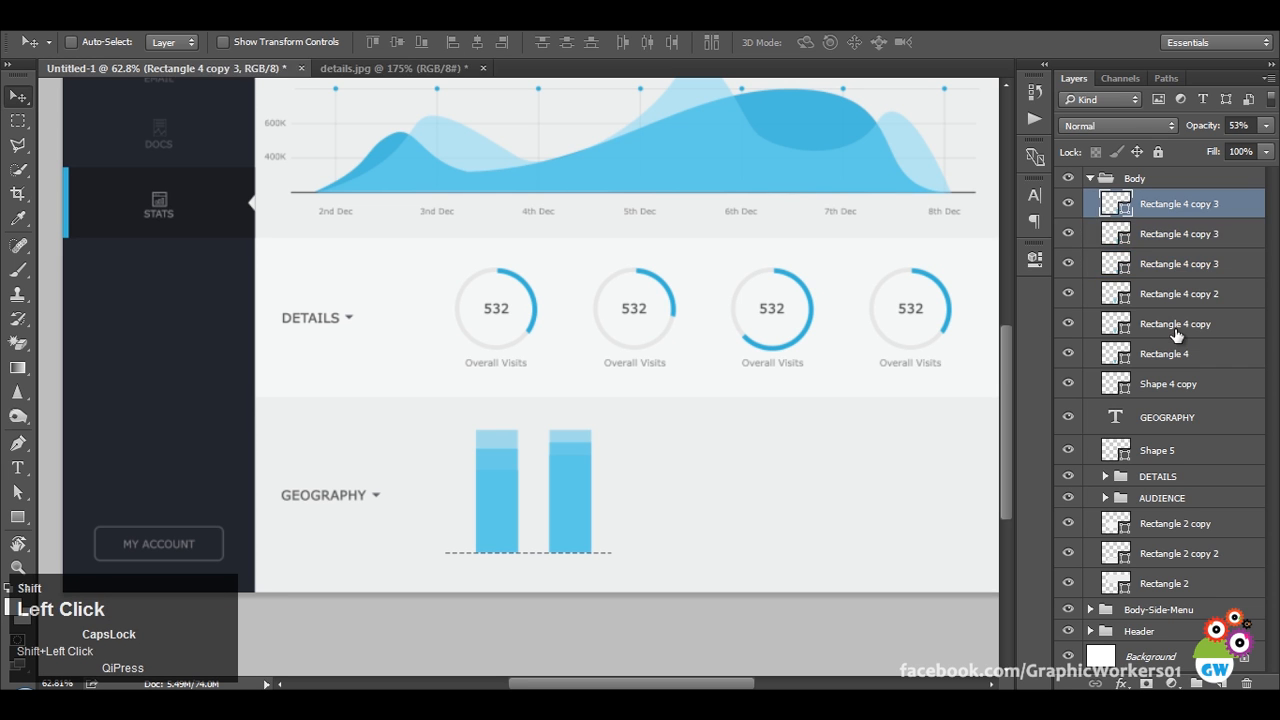
pyautogui.keyDown('shift'); pyautogui.click(1100, 354); pyautogui.keyUp('shift')
pyautogui.moveTo(646, 494); pyautogui.dragTo(641, 492)
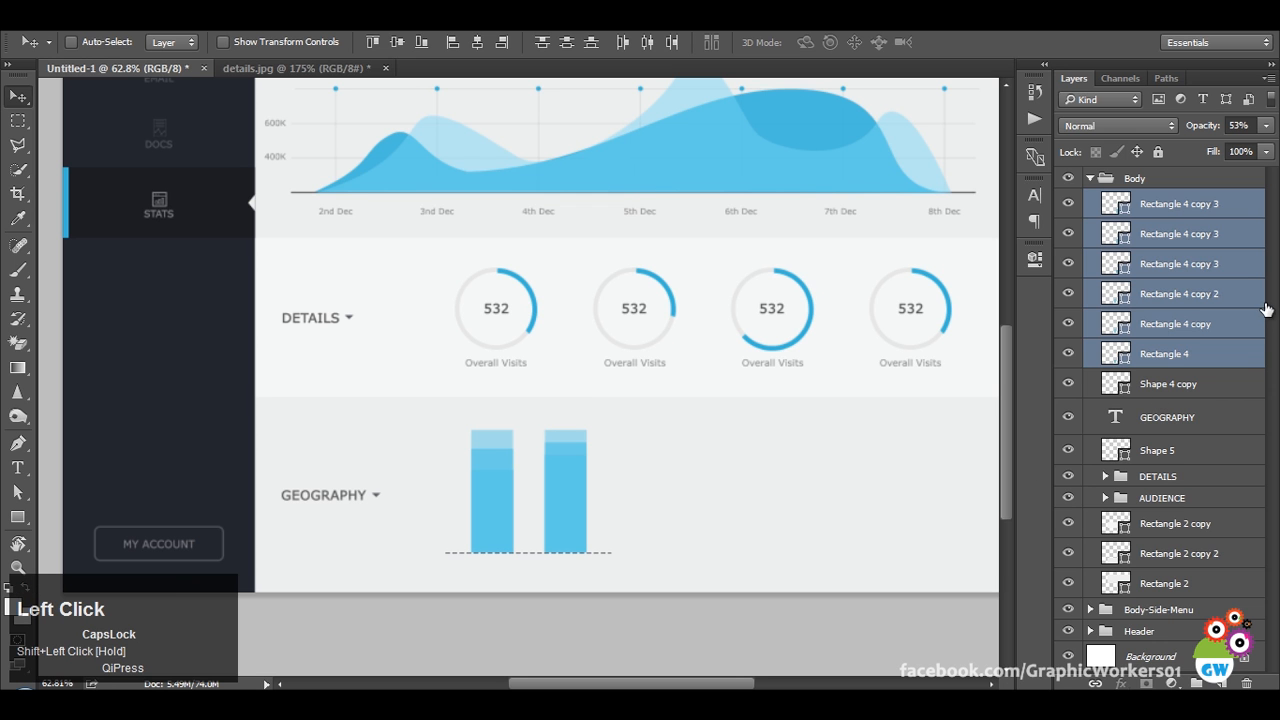
pyautogui.click(287, 67)
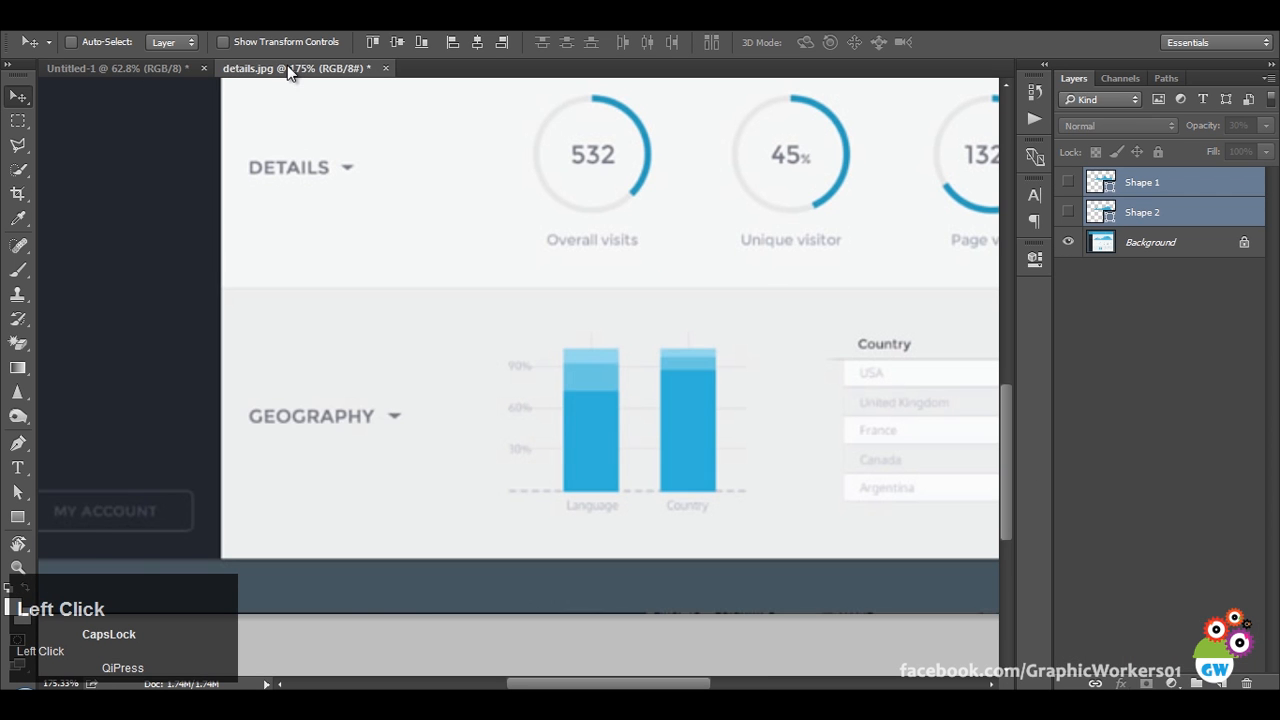
pyautogui.click(163, 67)
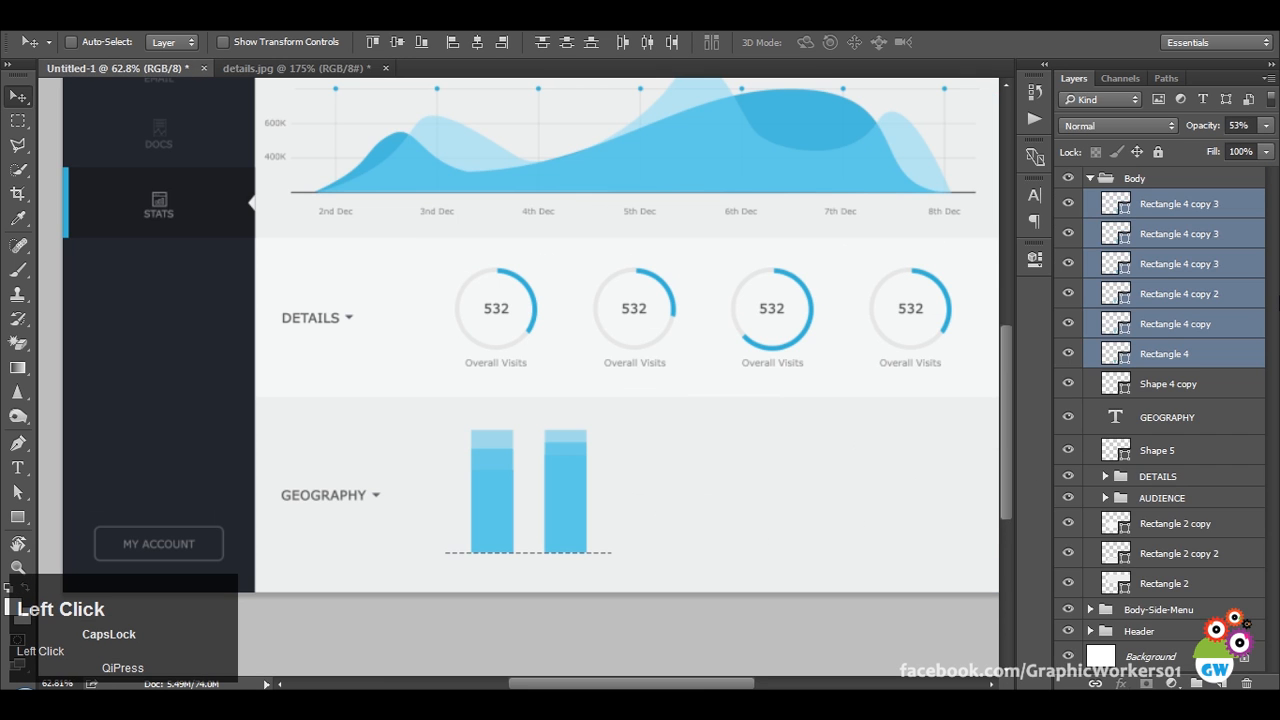
# Move the dashed baseline's layer, Shape 5, up the stack to directly beneath the bar layers.
pyautogui.click(1180, 386)
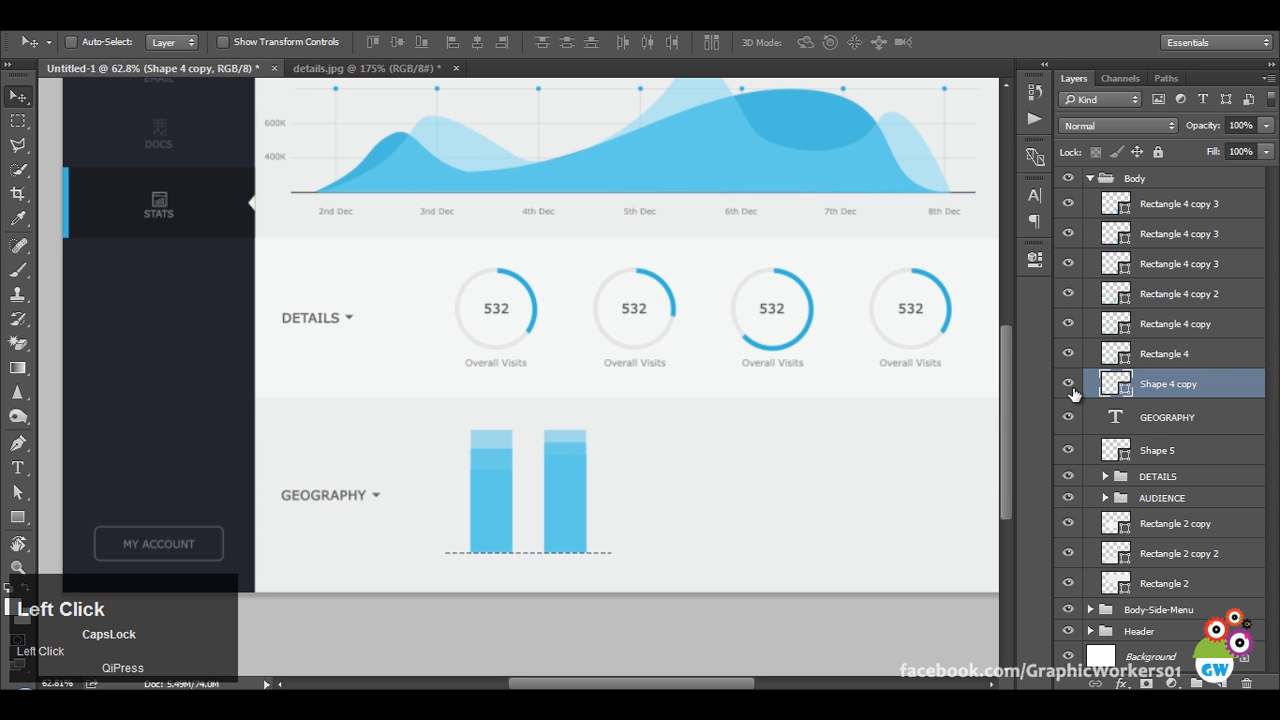
pyautogui.keyDown('shift'); pyautogui.click(1158, 420); pyautogui.keyUp('shift')
pyautogui.moveTo(1158, 420); pyautogui.dragTo(1178, 455)
pyautogui.click(1183, 386)
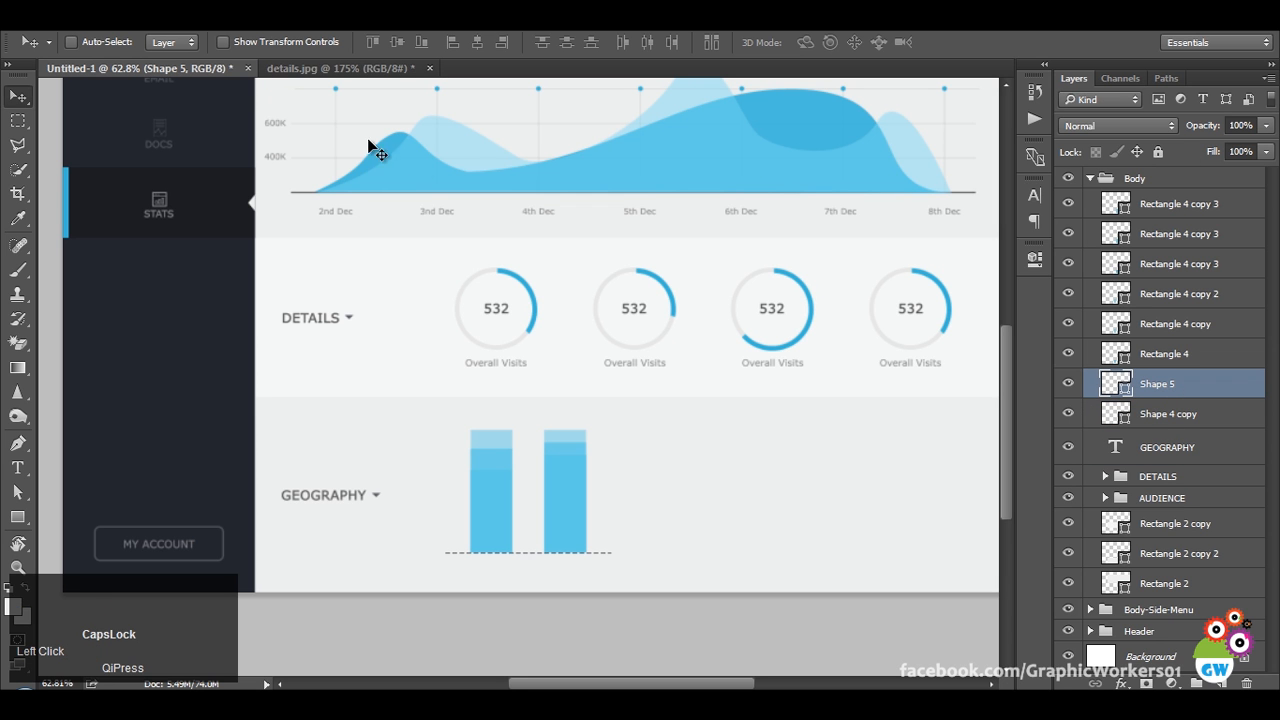
# Change the dashed baseline's stroke colour to the neutral grey #838383.
pyautogui.press('u')
pyautogui.click(227, 47)
pyautogui.click(327, 78)
pyautogui.moveTo(751, 422); pyautogui.dragTo(714, 397)
pyautogui.click(1154, 279)
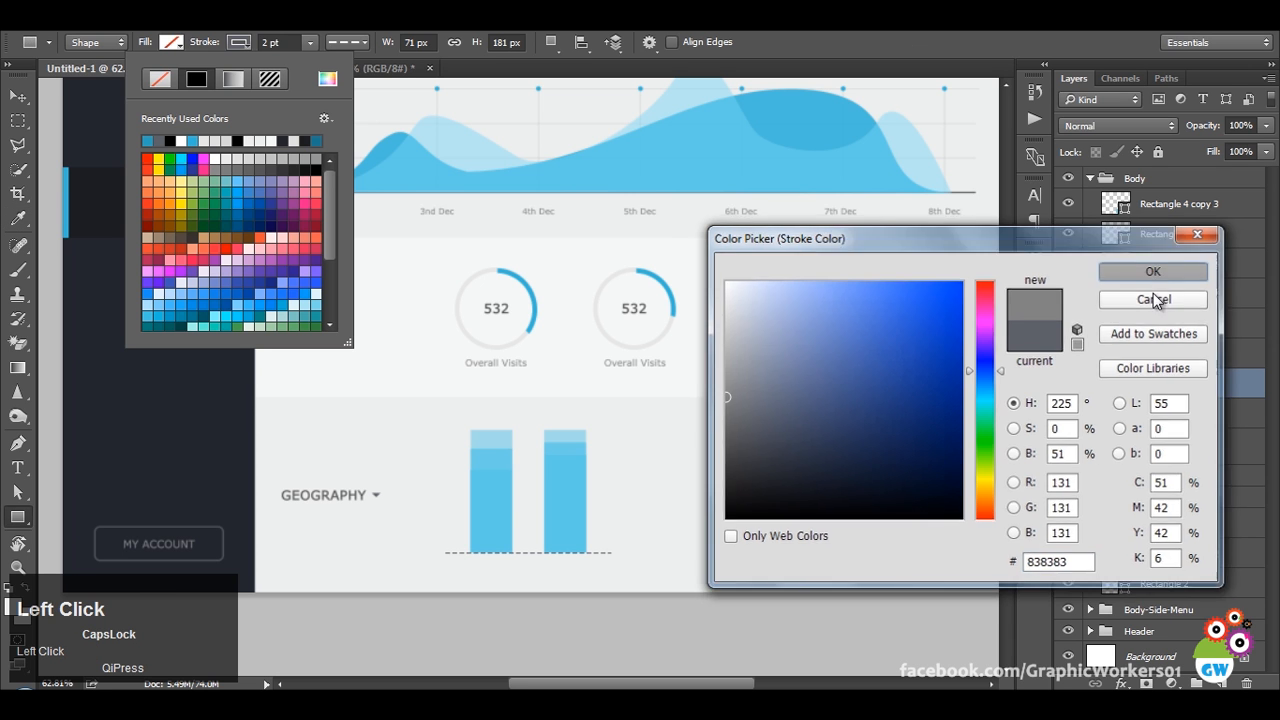
# Duplicate the dashed baseline, move the copy up as the first gridline, and switch its stroke to a solid line.
pyautogui.hotkey('ctrl', 'j')
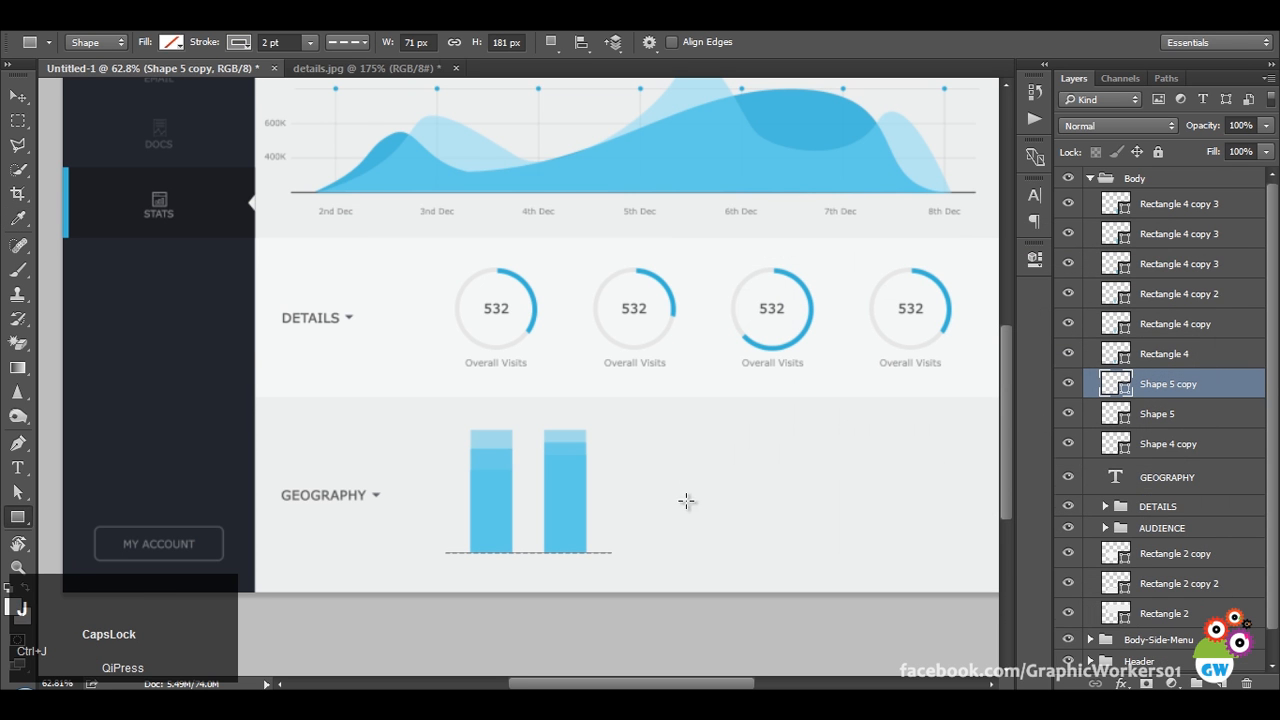
pyautogui.press('v')
pyautogui.moveTo(645, 527); pyautogui.dragTo(645, 512)
pyautogui.hotkey('ctrl', 'z')
pyautogui.press('u')
pyautogui.click(344, 44)
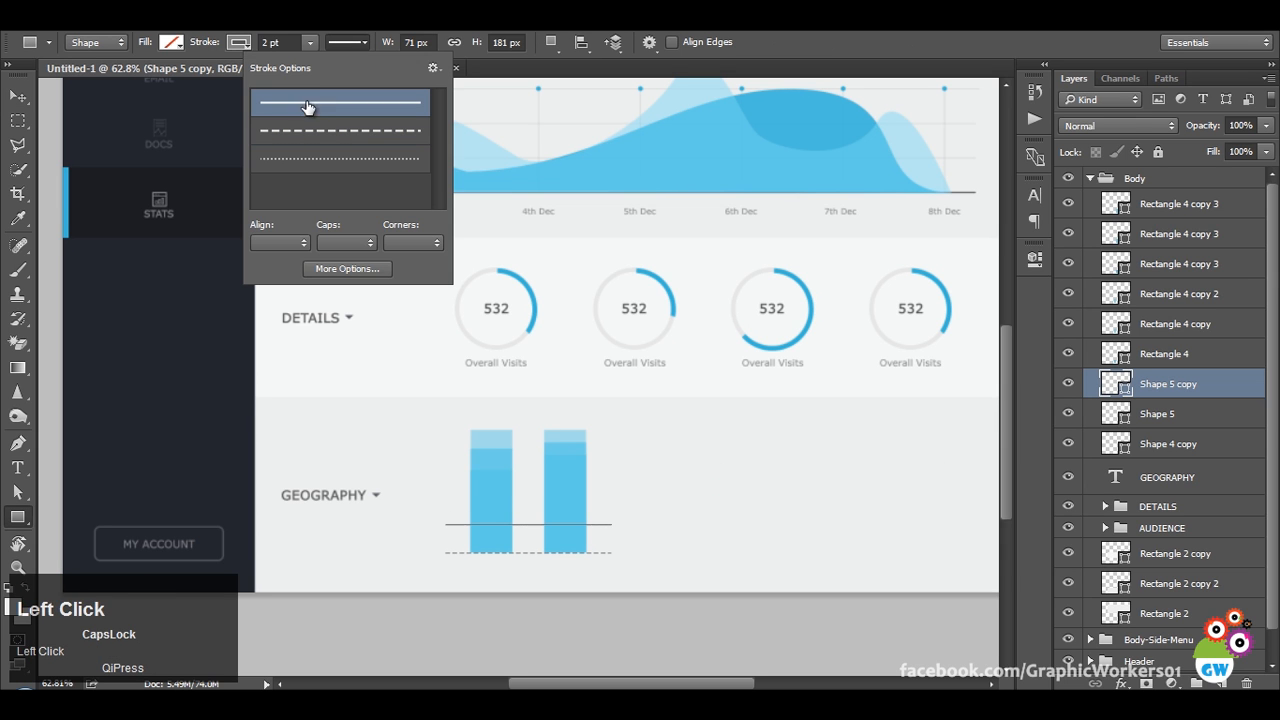
pyautogui.click(18, 96)
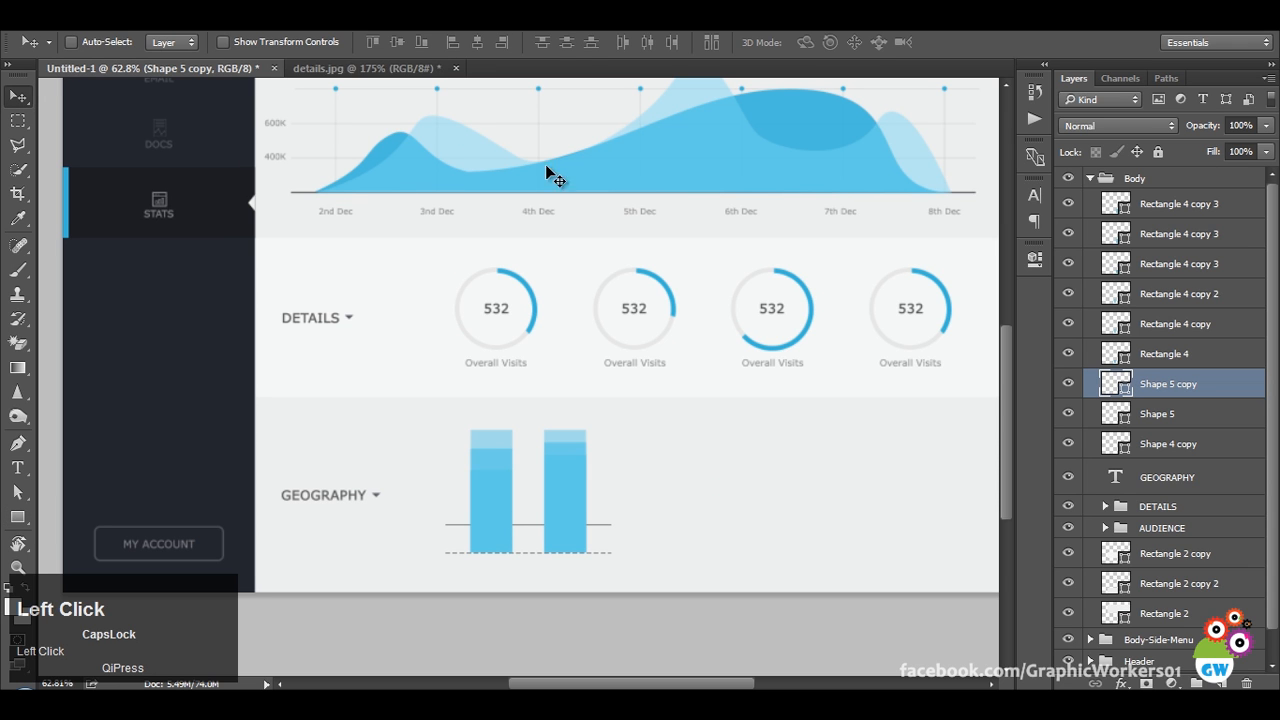
# Thin the solid gridline's stroke to 1 pt and lower its opacity to 29%, comparing it with the gridlines in details.jpg.
pyautogui.press('u')
pyautogui.click(293, 45)
pyautogui.write('1')
pyautogui.press('Return')
pyautogui.moveTo(1205, 126); pyautogui.dragTo(1152, 132)
pyautogui.press('Return')
pyautogui.click(18, 96)
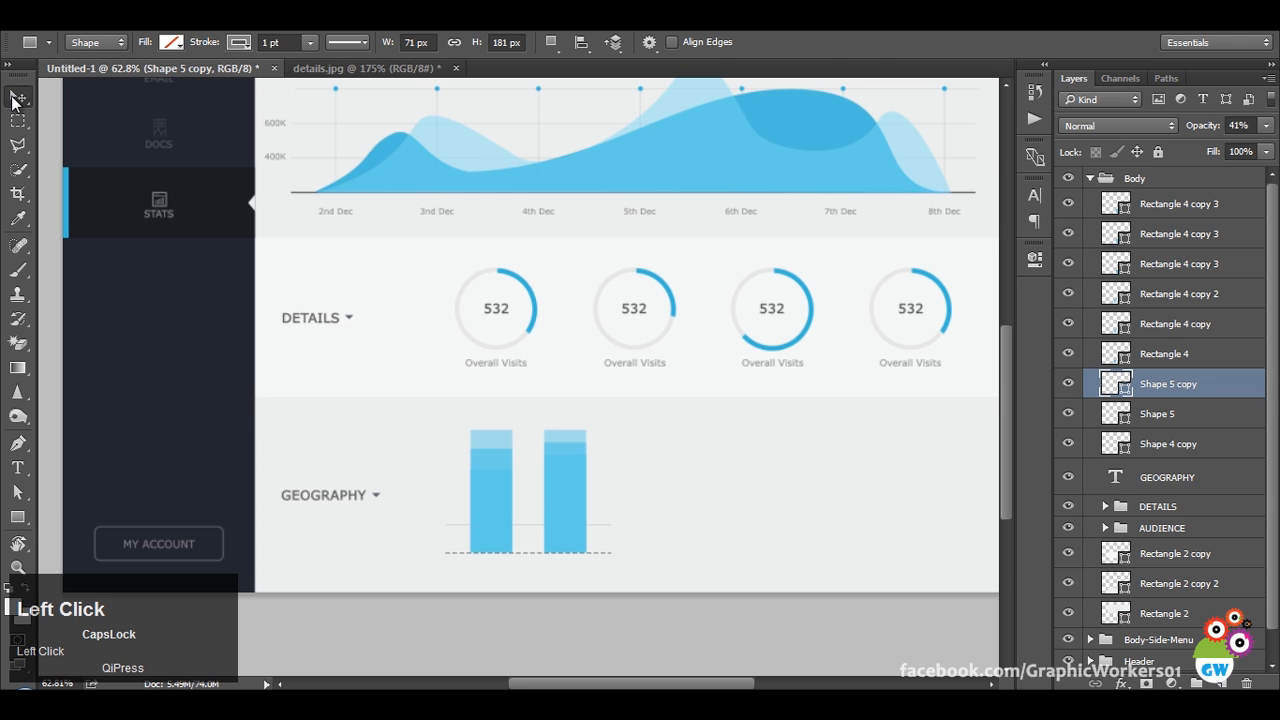
pyautogui.click(337, 69)
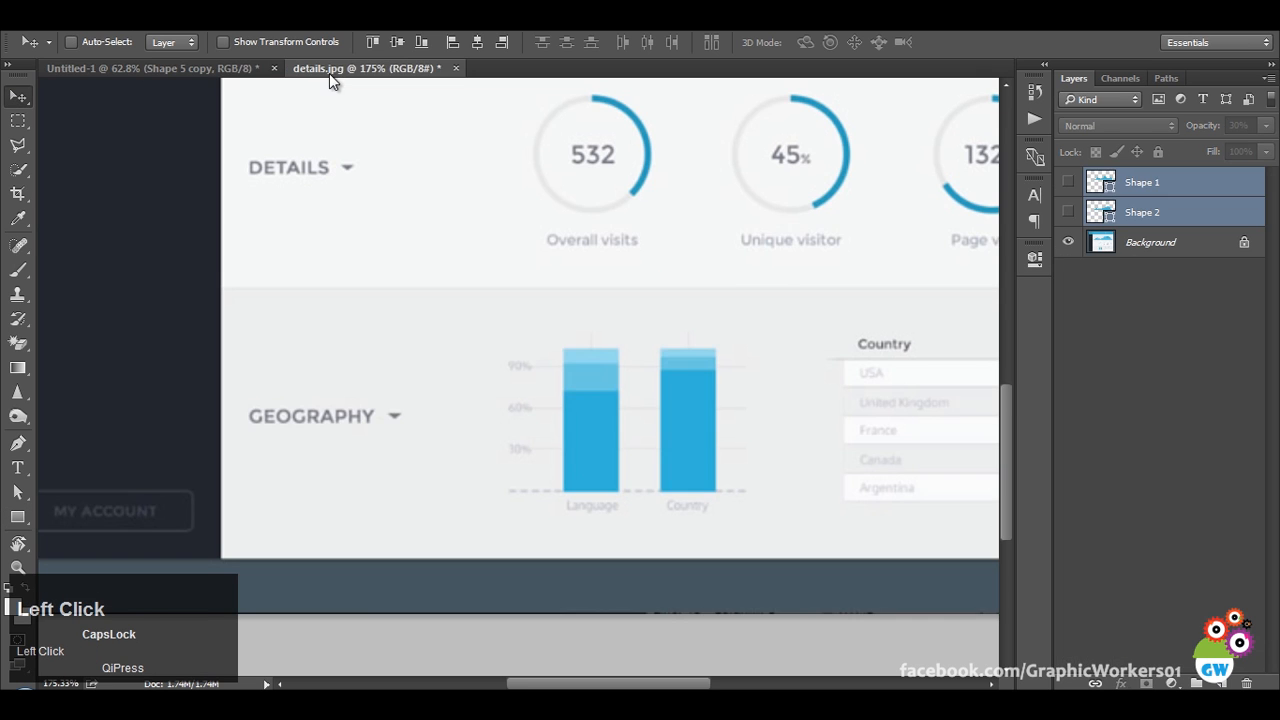
pyautogui.click(145, 66)
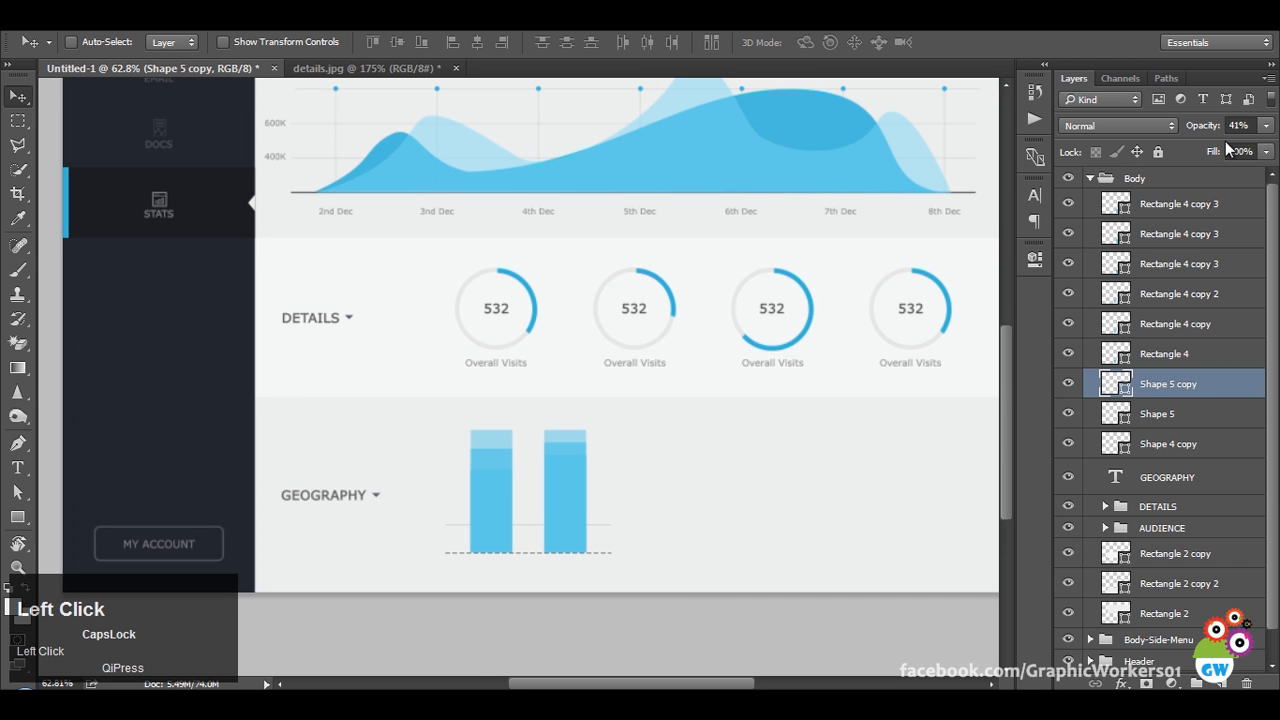
pyautogui.moveTo(1203, 130); pyautogui.dragTo(1180, 298)
# Duplicate the faint gridline twice, moving each copy straight up to form the second and third gridlines of the chart.
pyautogui.hotkey('ctrl', 'j')
pyautogui.moveTo(739, 495); pyautogui.dragTo(717, 477)
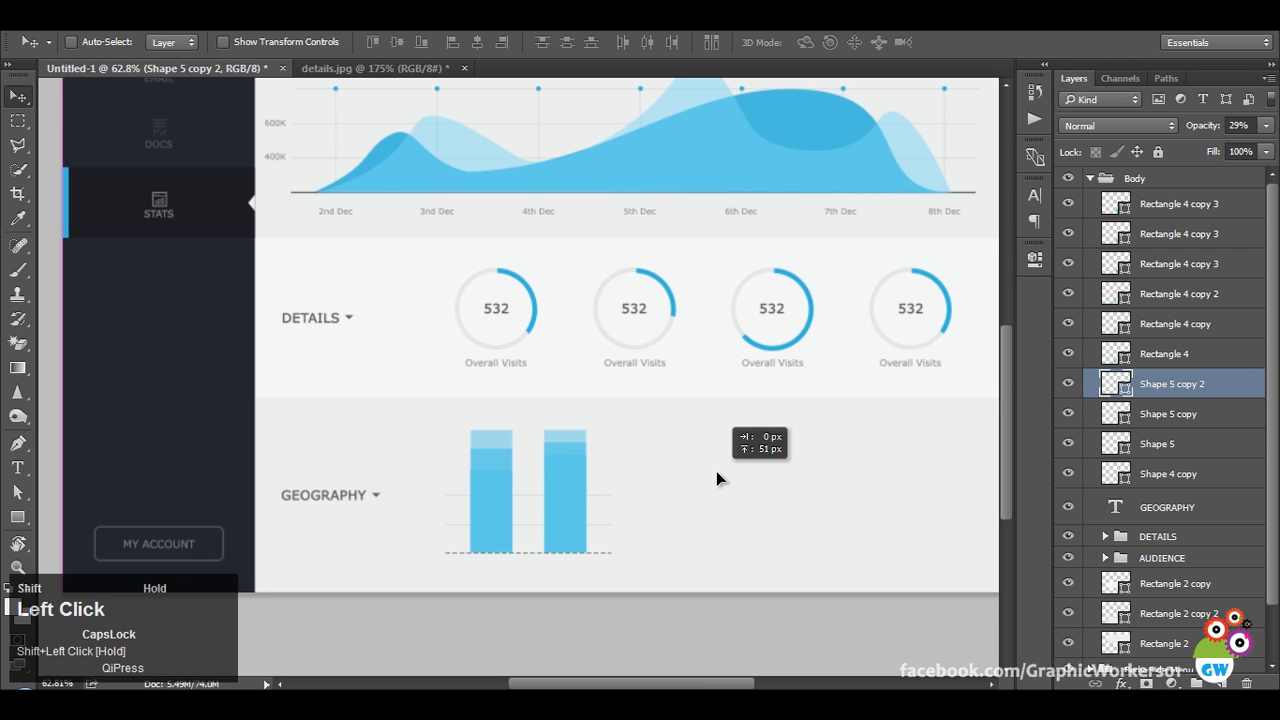
pyautogui.click(369, 70)
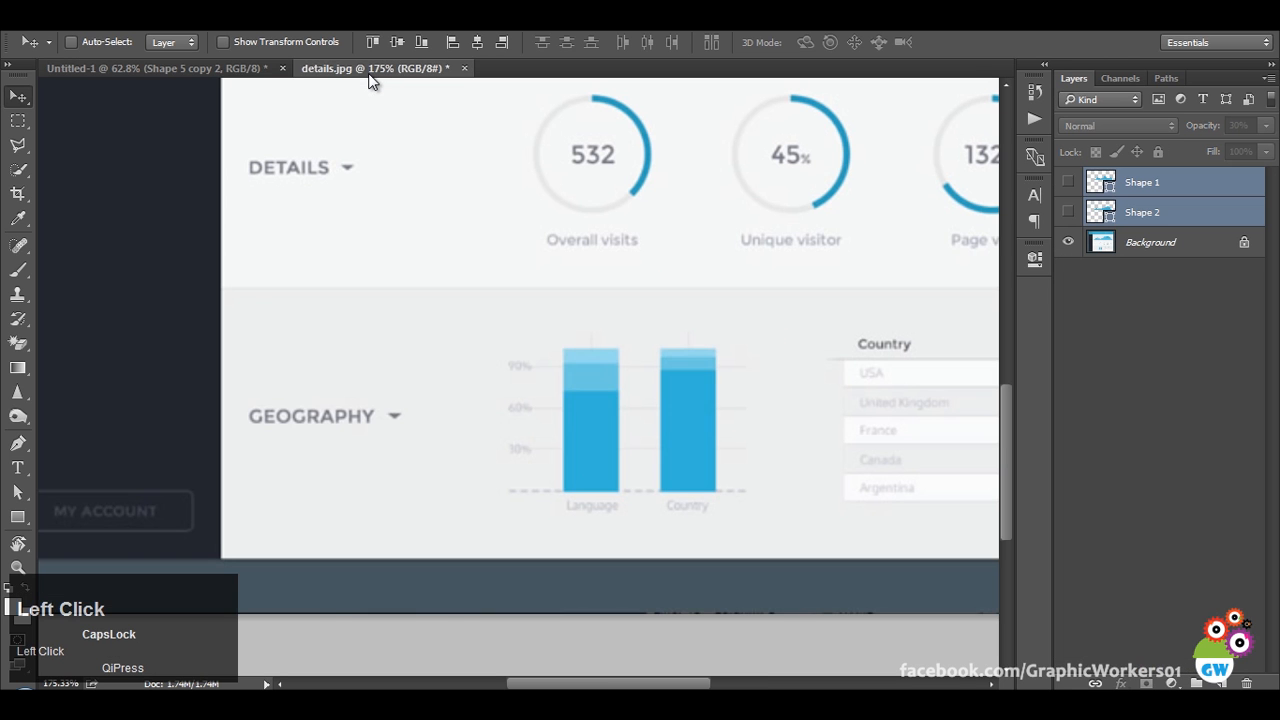
pyautogui.click(103, 66)
pyautogui.hotkey('ctrl', 'j')
pyautogui.moveTo(668, 466); pyautogui.dragTo(664, 438)
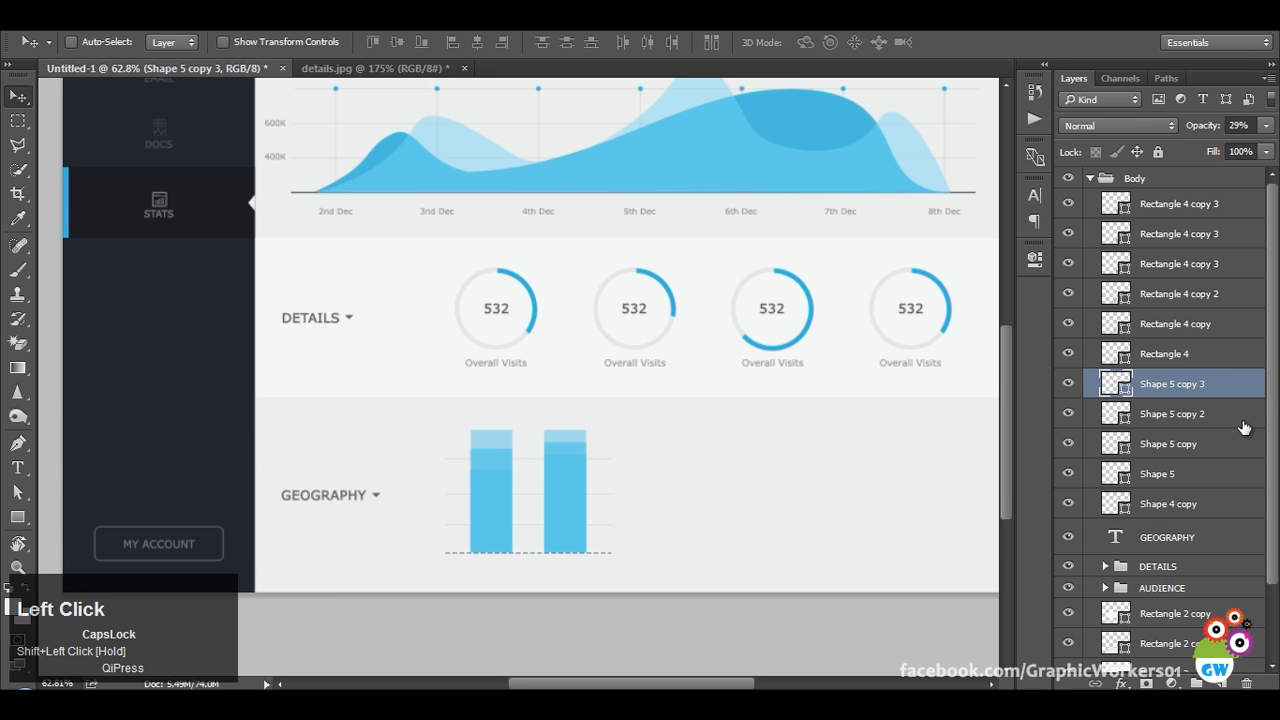
# Distribute the three gridlines and the dashed baseline evenly by their vertical centers.
pyautogui.keyDown('shift'); pyautogui.click(1188, 475); pyautogui.keyUp('shift')
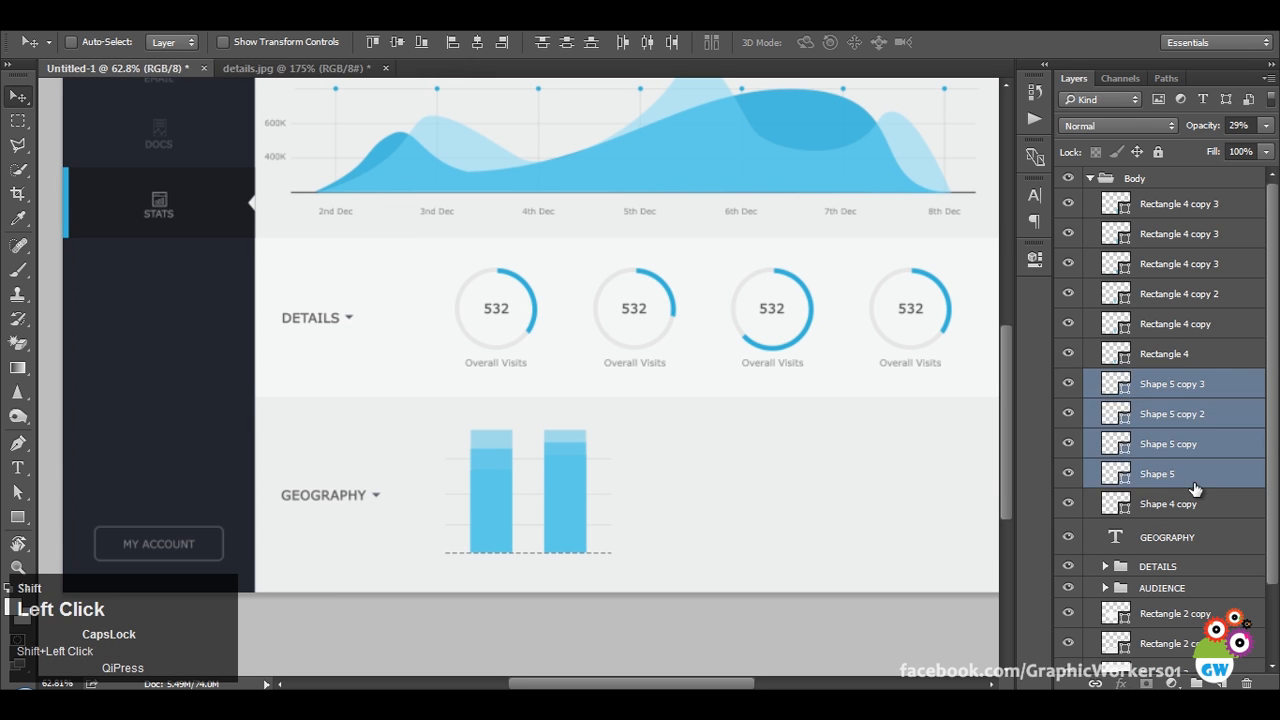
pyautogui.click(1066, 473)
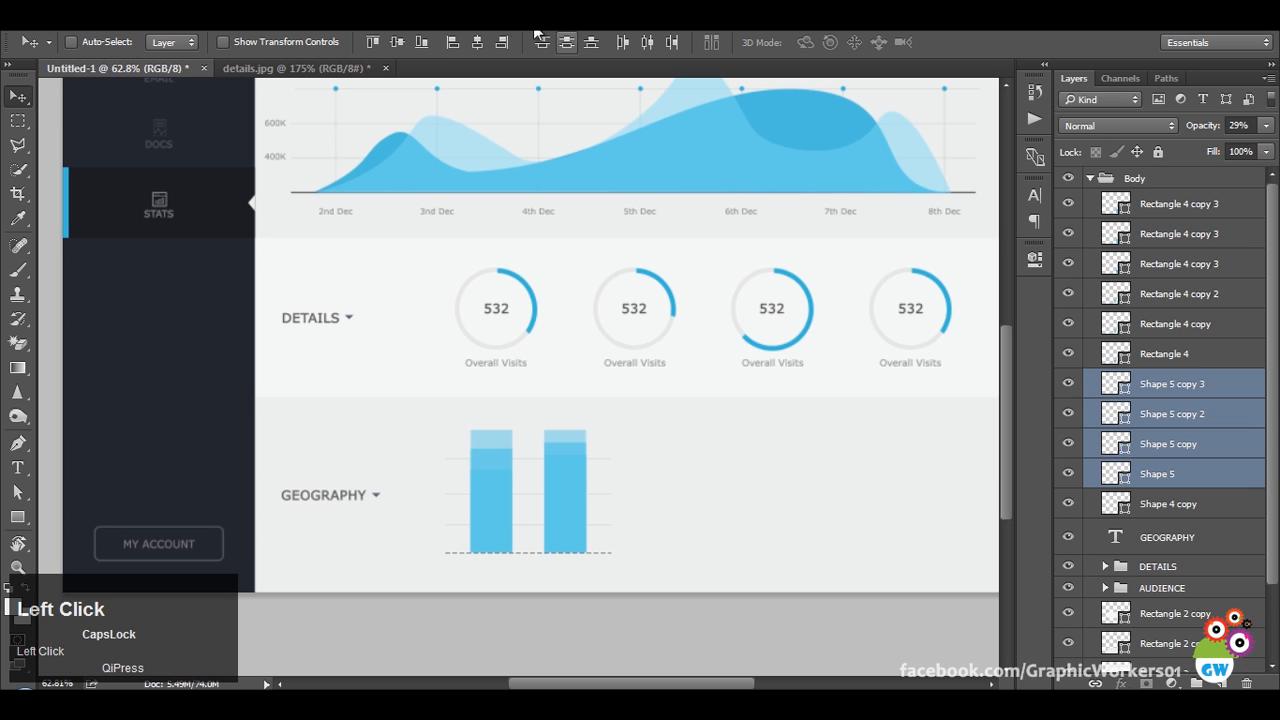
pyautogui.click(570, 48)
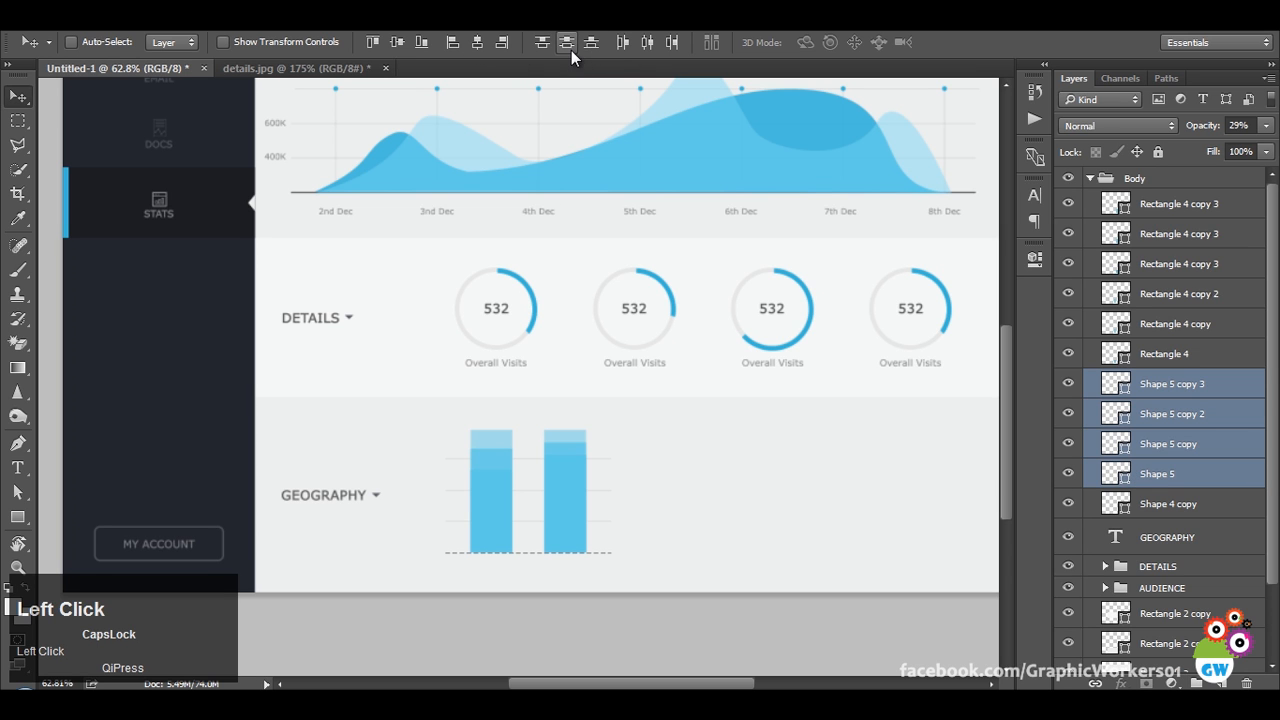
# Duplicate a faint gridline, rotate the copy to vertical, and place it between the two chart bars.
pyautogui.click(1173, 390)
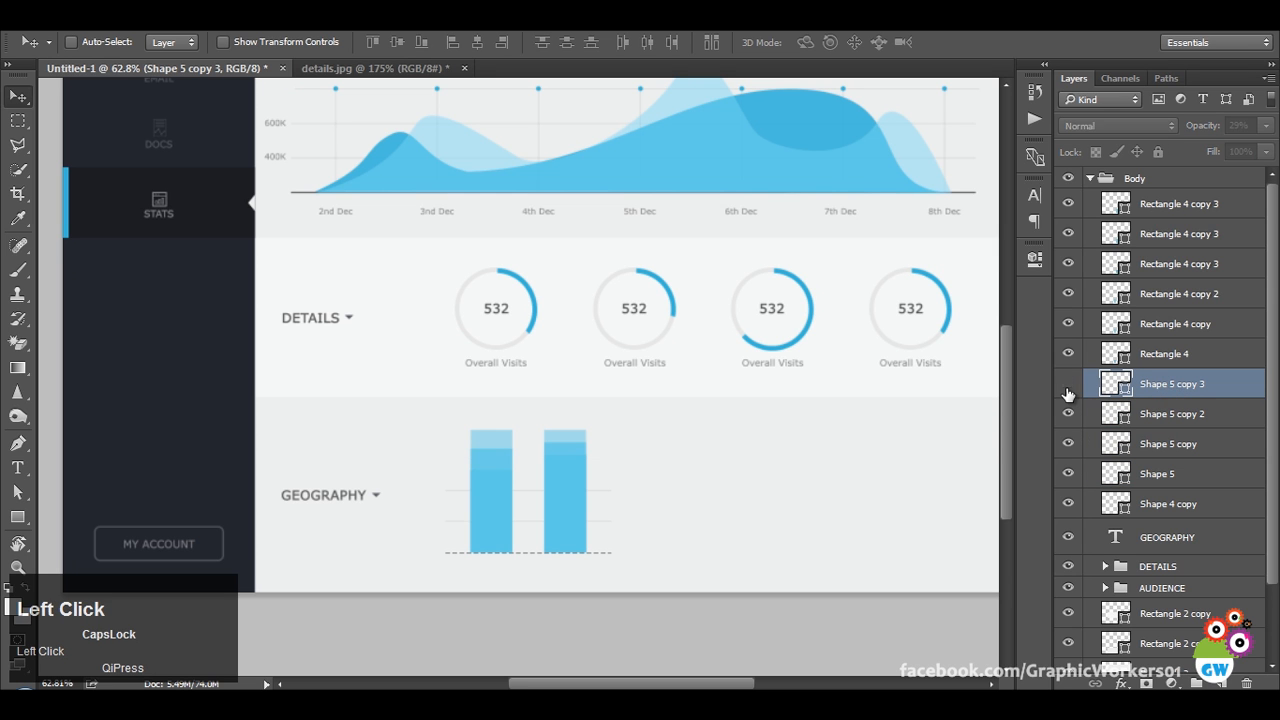
pyautogui.hotkey('ctrl', 'j')
pyautogui.hotkey('ctrl', 't')
pyautogui.moveTo(737, 463); pyautogui.dragTo(529, 540)
pyautogui.press('Return')
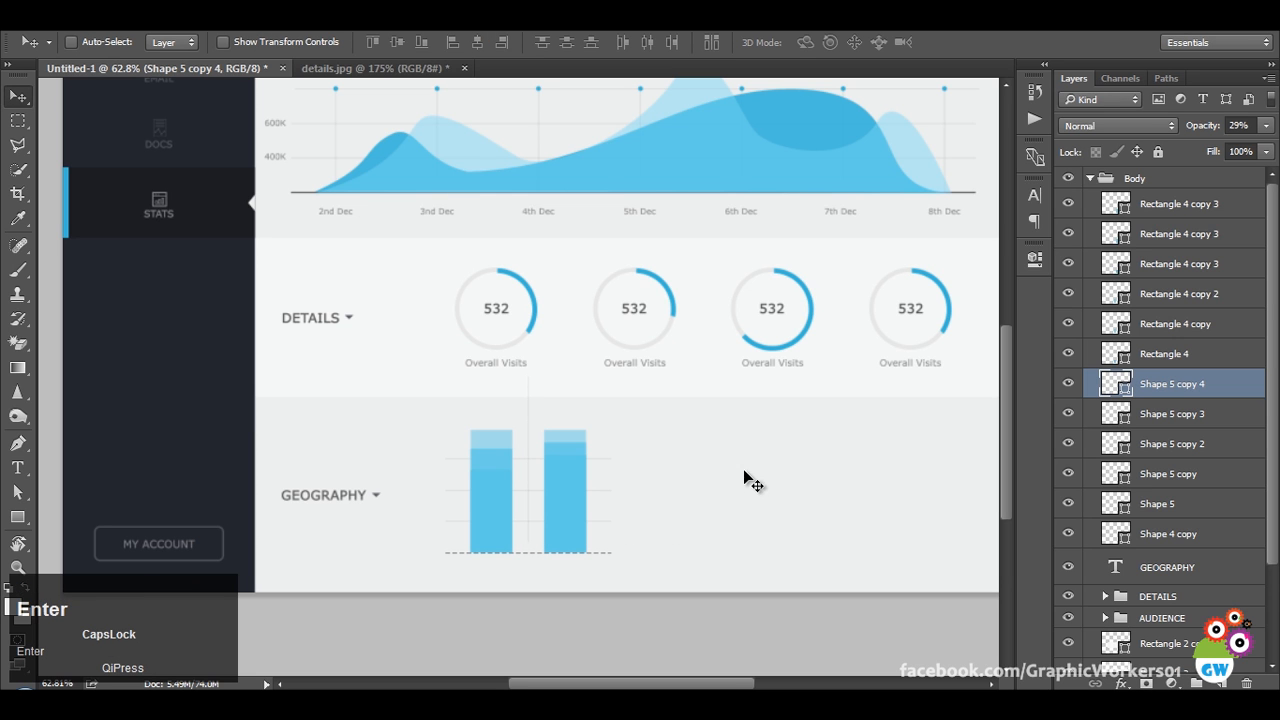
# Shorten the vertical line from its lower end, center it on the first bar's top, and place a duplicate on the second bar.
pyautogui.click(1034, 259)
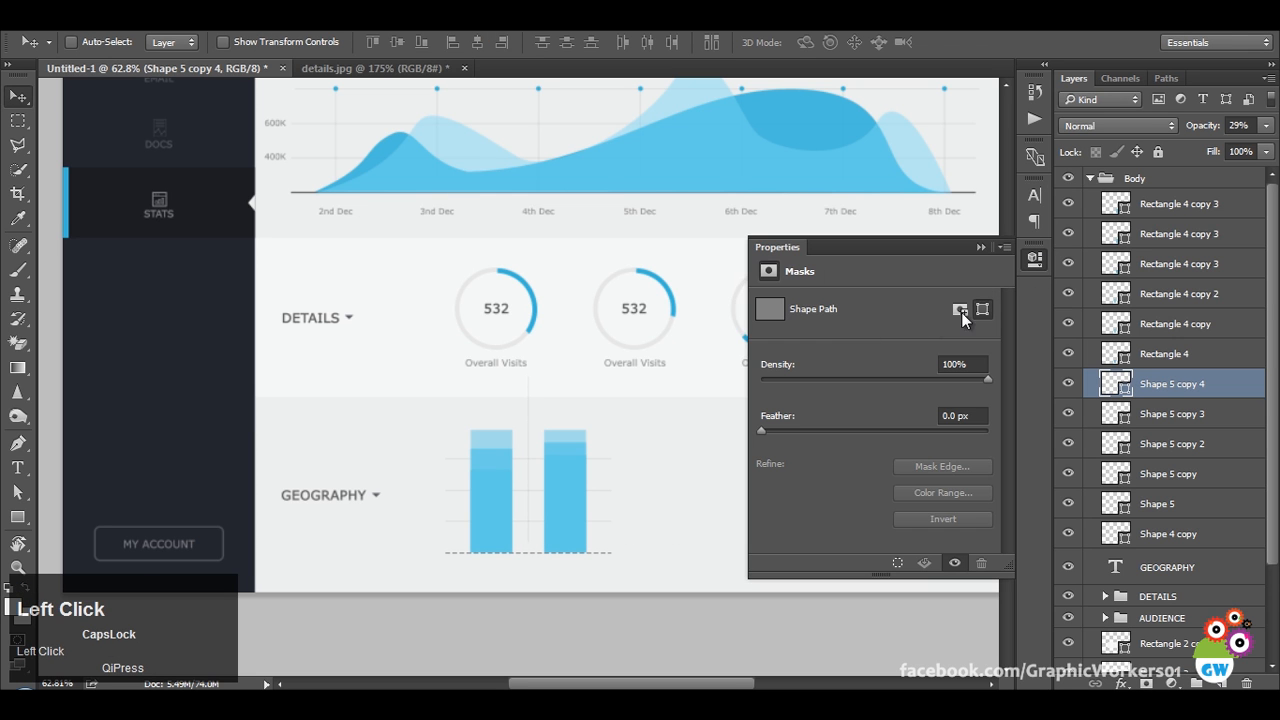
pyautogui.click(1034, 259)
pyautogui.press('p')
pyautogui.keyDown('ctrl'); pyautogui.click(531, 545); pyautogui.keyUp('ctrl')
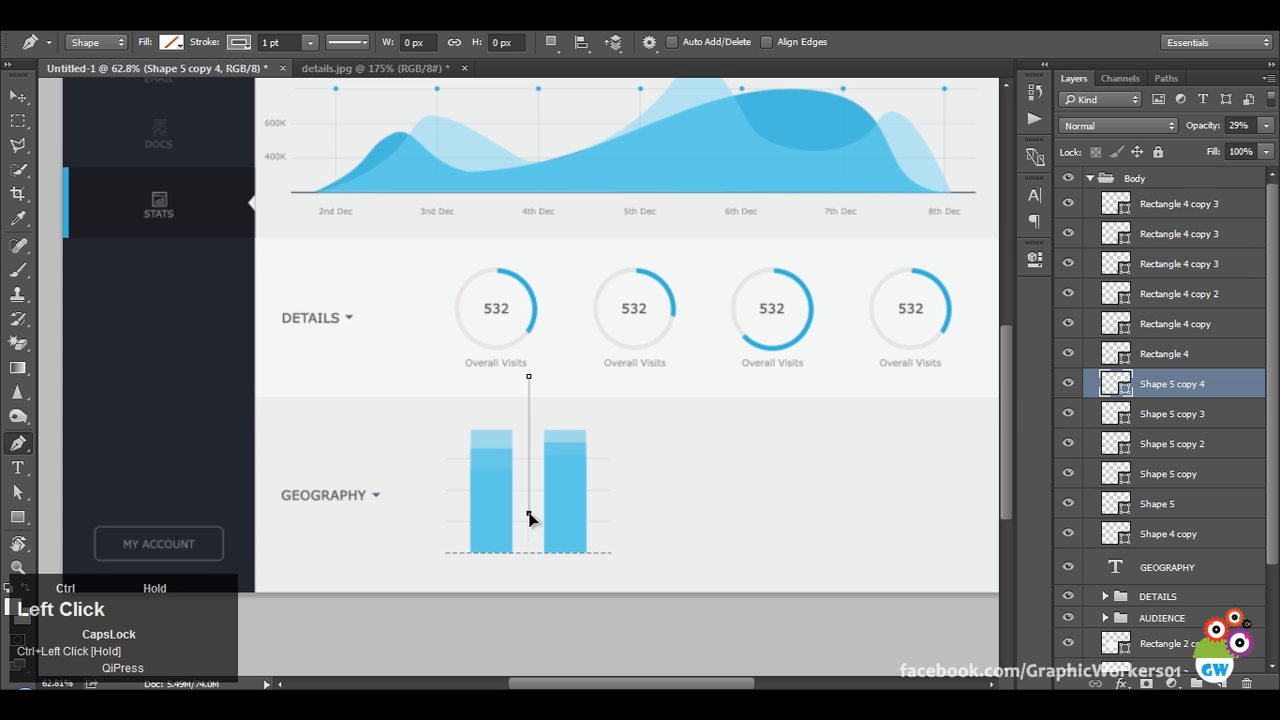
pyautogui.click(16, 92)
pyautogui.moveTo(747, 414); pyautogui.dragTo(791, 442)
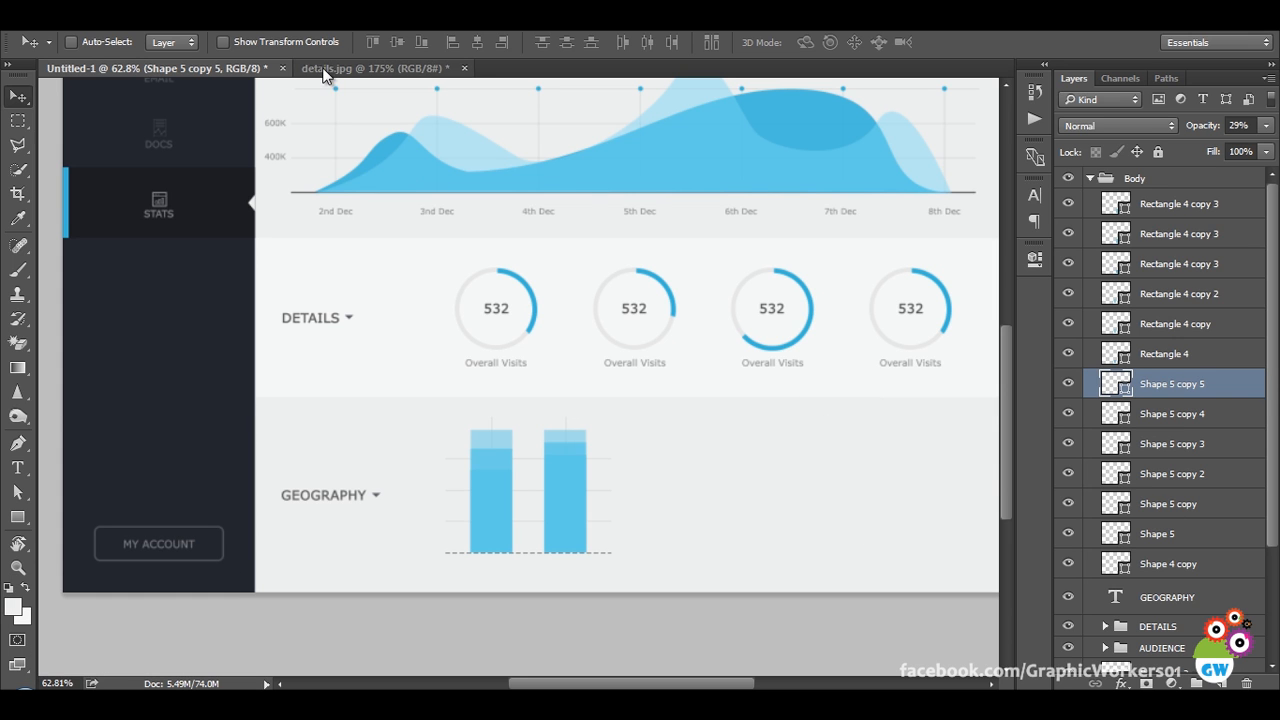
pyautogui.click(375, 68)
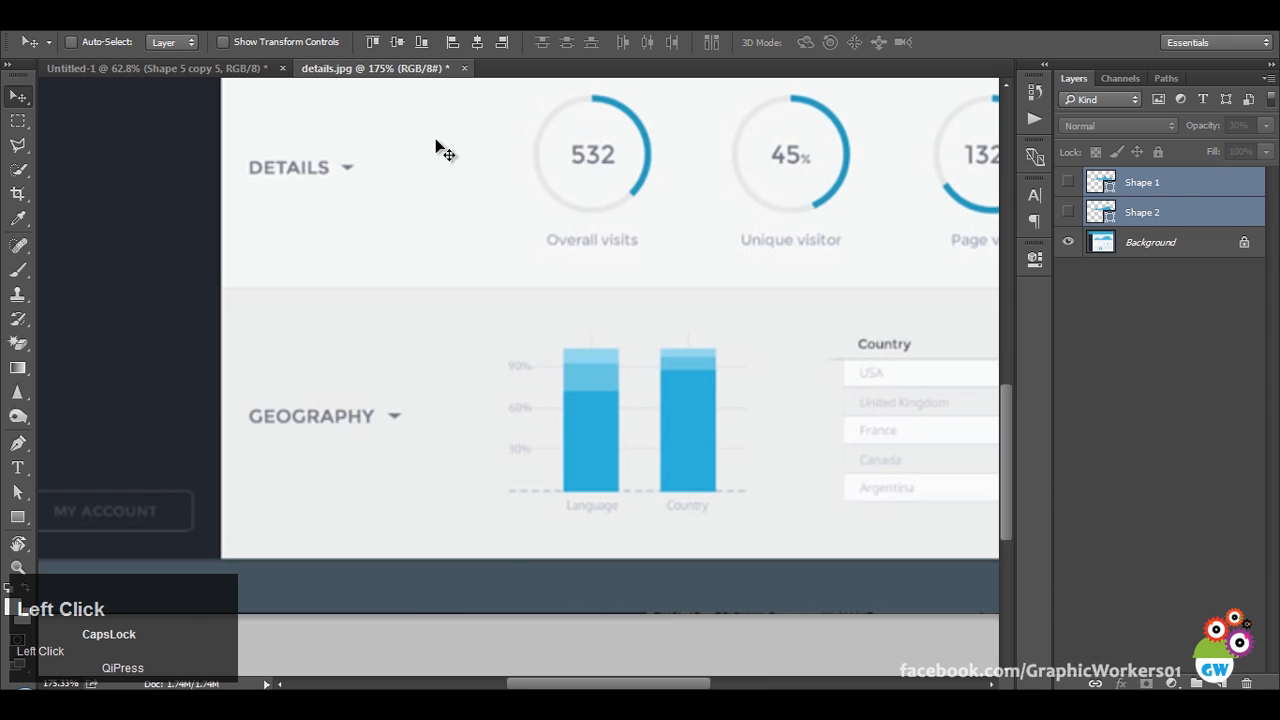
pyautogui.click(162, 69)
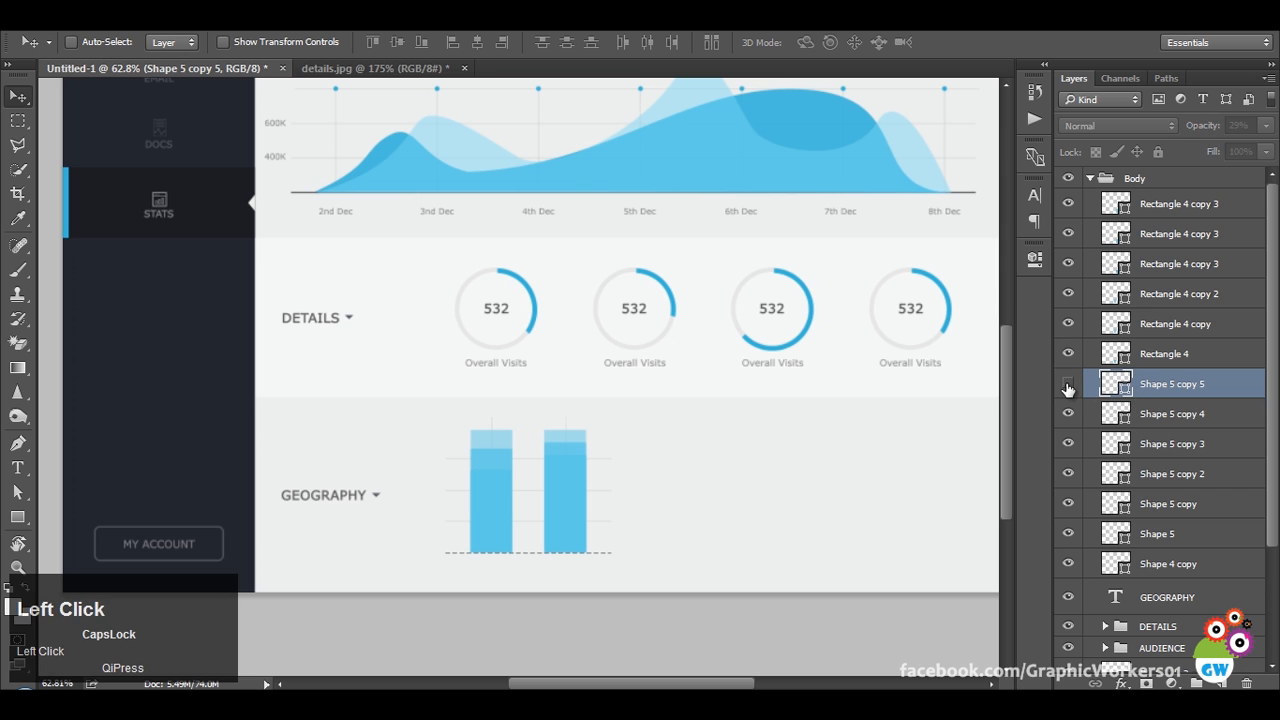
# Shorten the three solid gridlines from their left ends, leaving out the dashed baseline.
pyautogui.click(1163, 447)
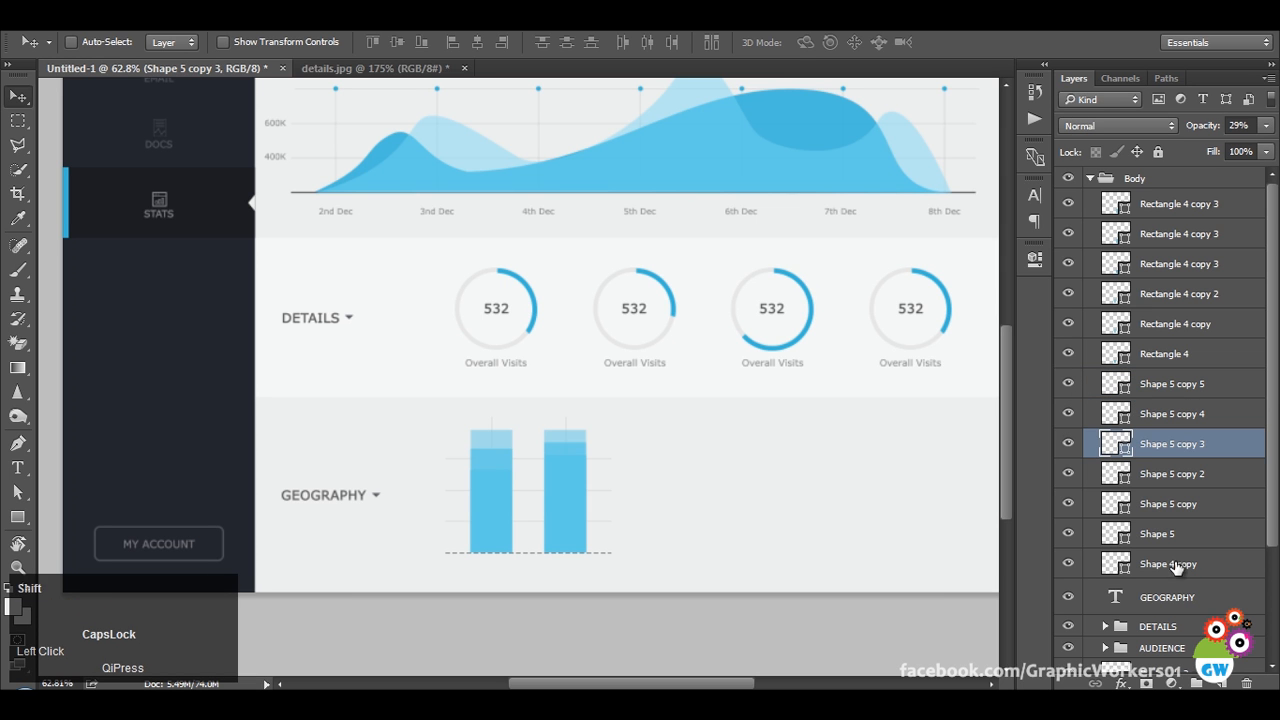
pyautogui.keyDown('shift'); pyautogui.click(1168, 563); pyautogui.keyUp('shift')
pyautogui.hotkey('ctrl', 't')
pyautogui.scroll(3, 562, 517)
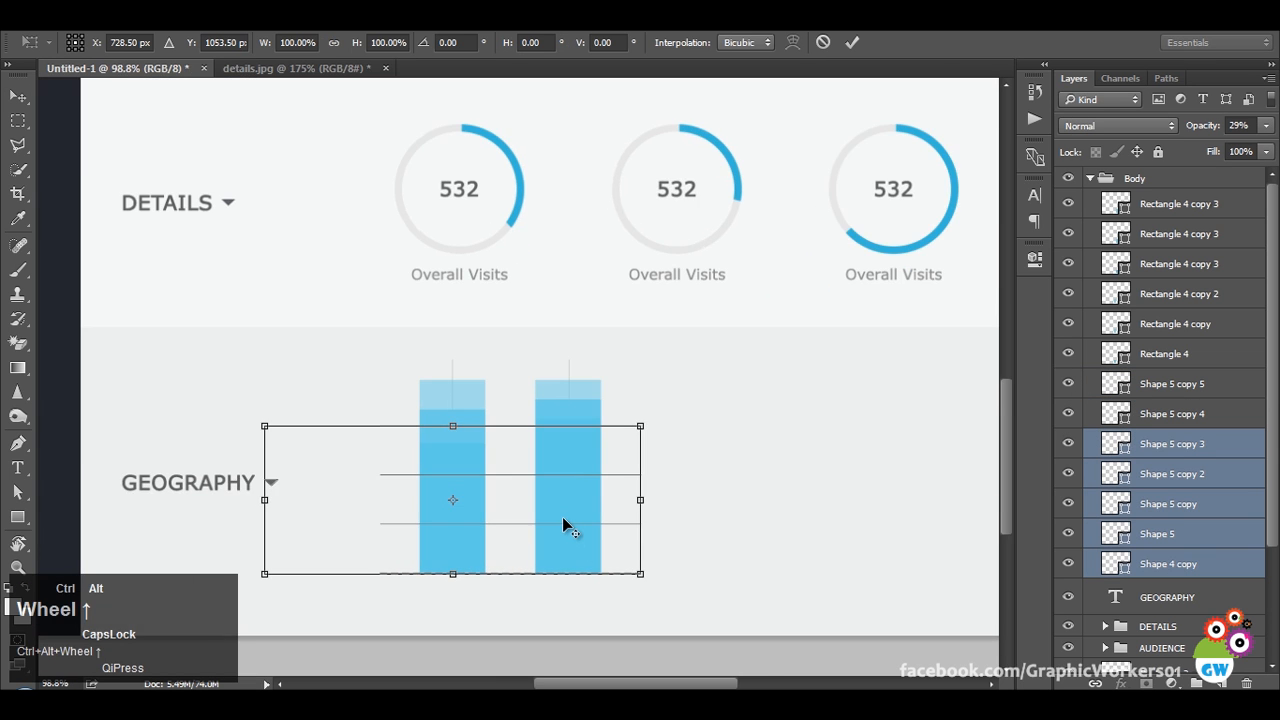
pyautogui.press('Escape')
pyautogui.keyDown('ctrl'); pyautogui.click(1100, 562); pyautogui.keyUp('ctrl')
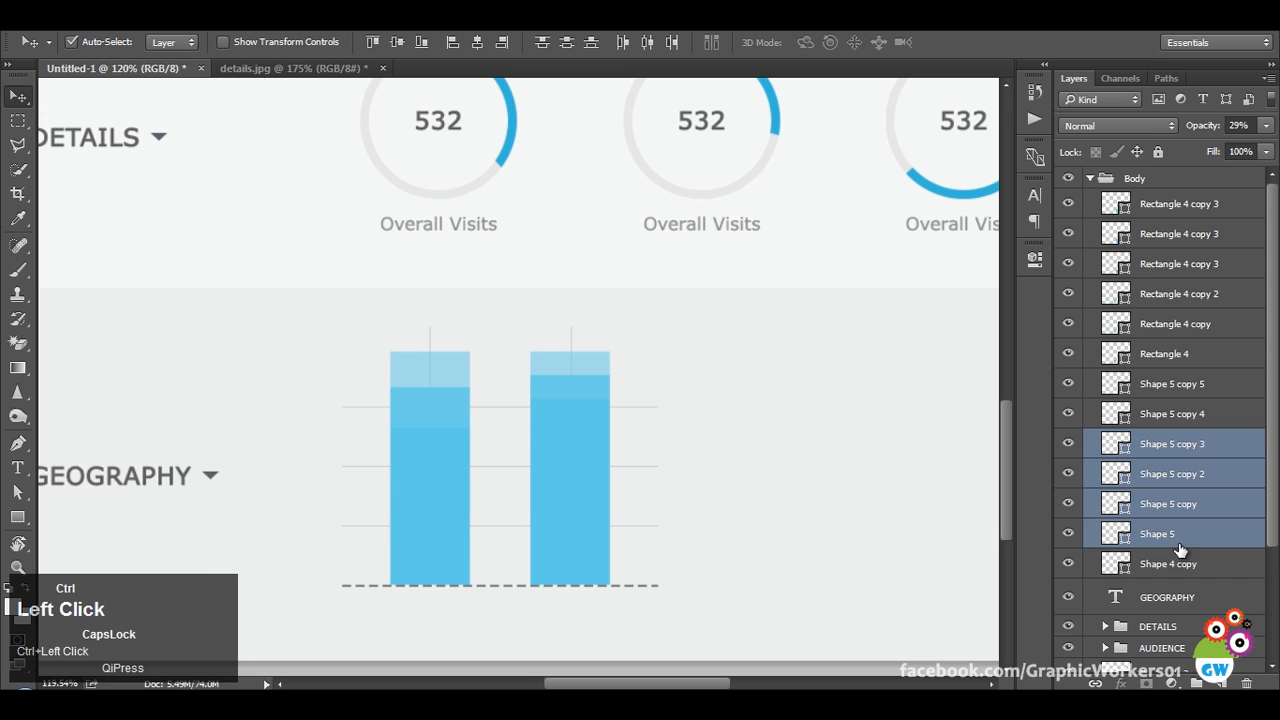
pyautogui.keyDown('ctrl'); pyautogui.click(1147, 541); pyautogui.keyUp('ctrl')
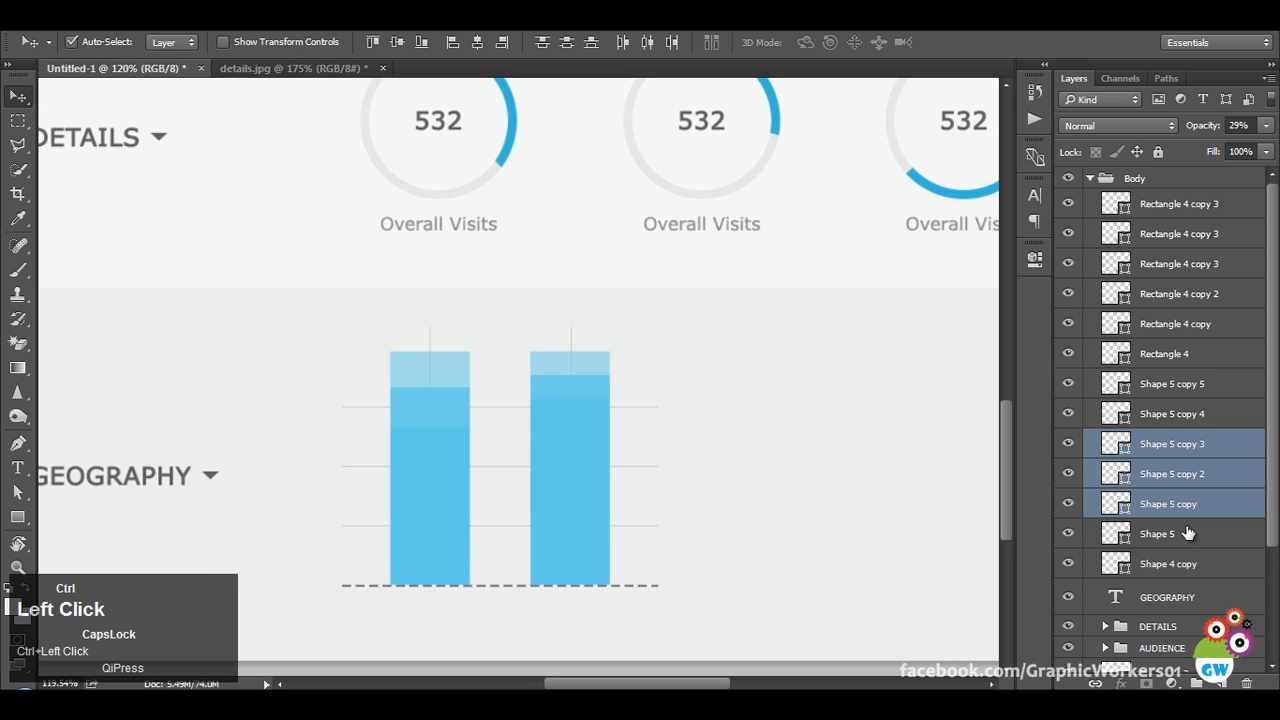
pyautogui.hotkey('ctrl', 't')
pyautogui.moveTo(656, 467); pyautogui.dragTo(639, 468)
pyautogui.press('Escape')
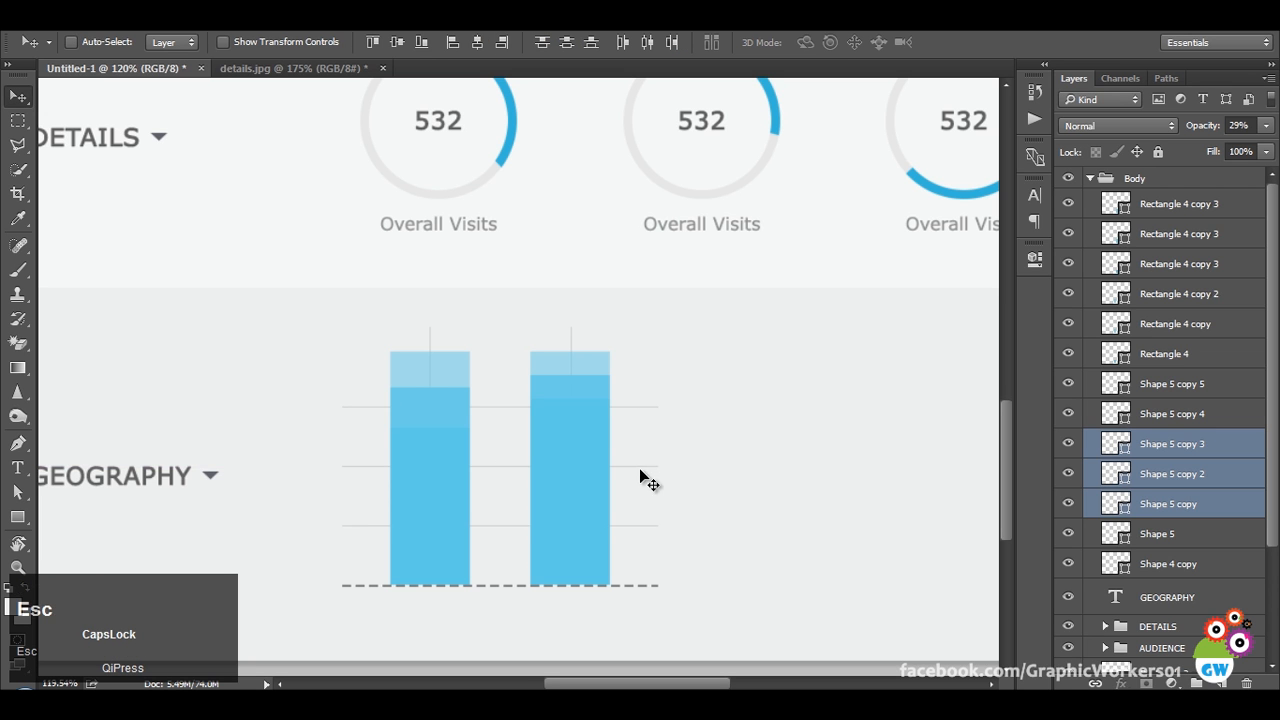
pyautogui.hotkey('ctrl', 't')
pyautogui.click(655, 297)
pyautogui.hotkey('ctrl', 't')
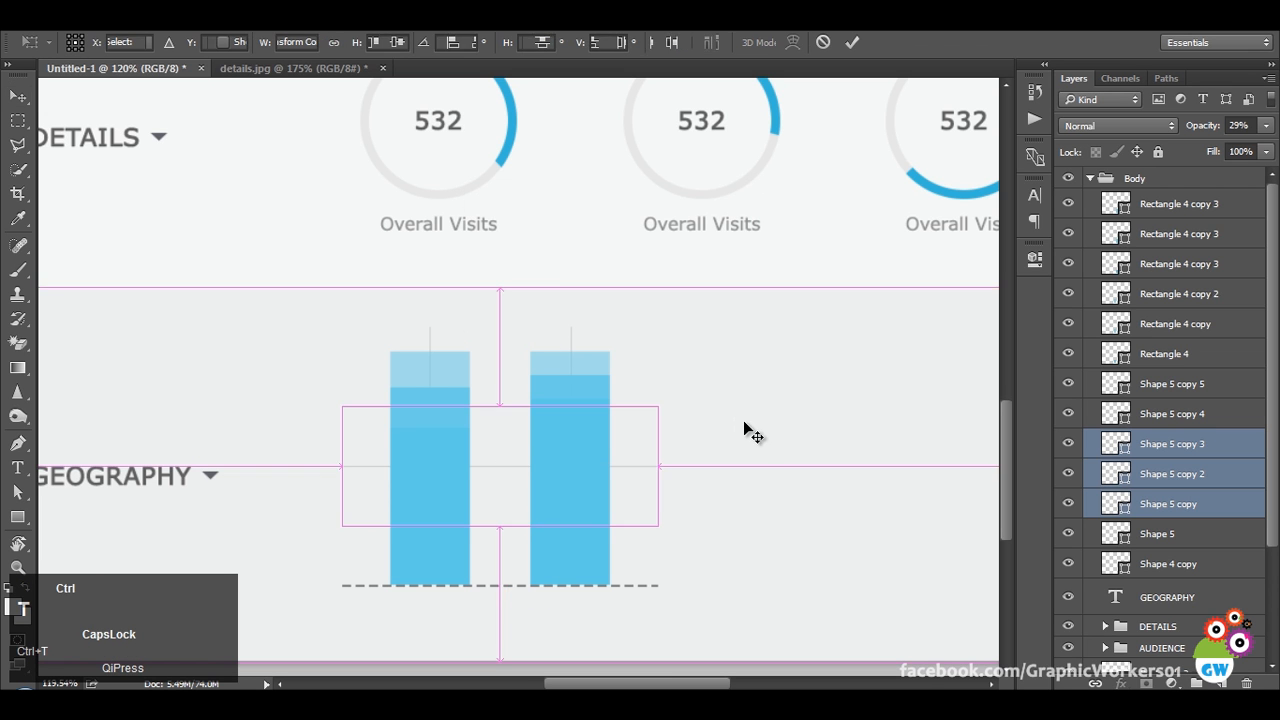
pyautogui.moveTo(343, 467); pyautogui.dragTo(367, 467)
pyautogui.click(852, 42)
# Check the axis labels in details.jpg and add the text "90%" beside the chart's top gridline.
pyautogui.click(333, 69)
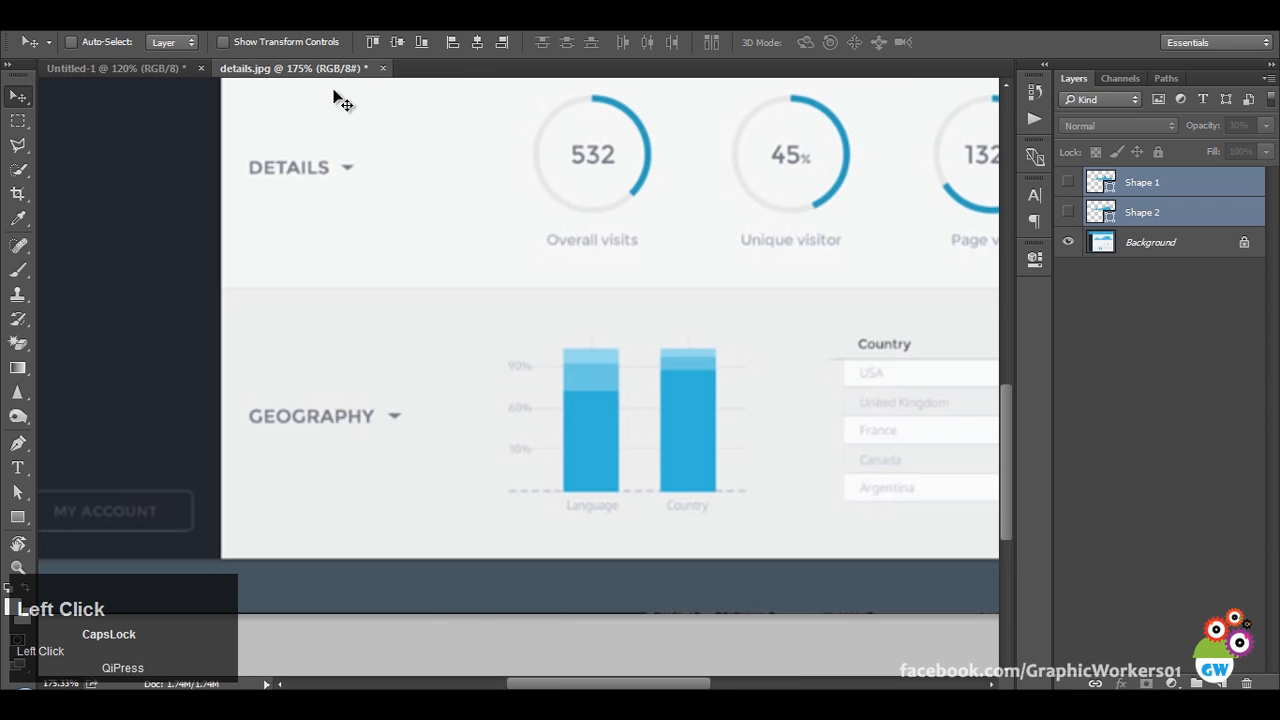
pyautogui.click(118, 68)
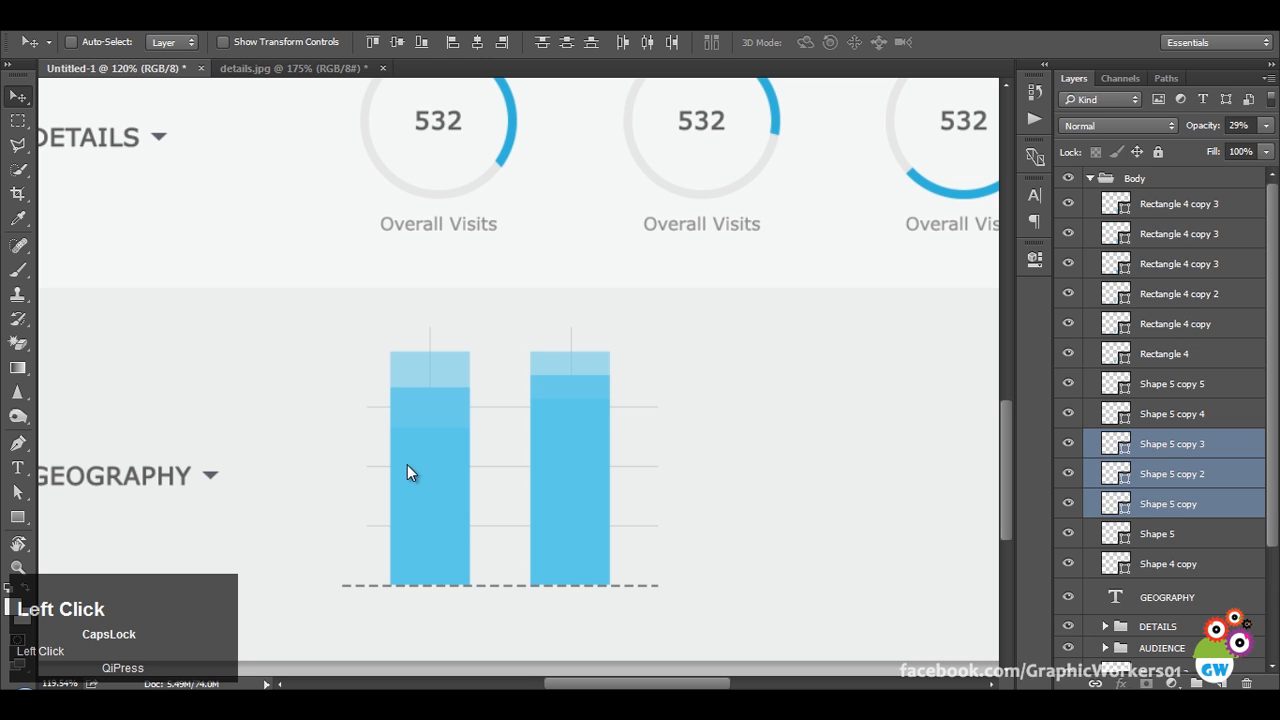
pyautogui.click(17, 467)
pyautogui.click(350, 413)
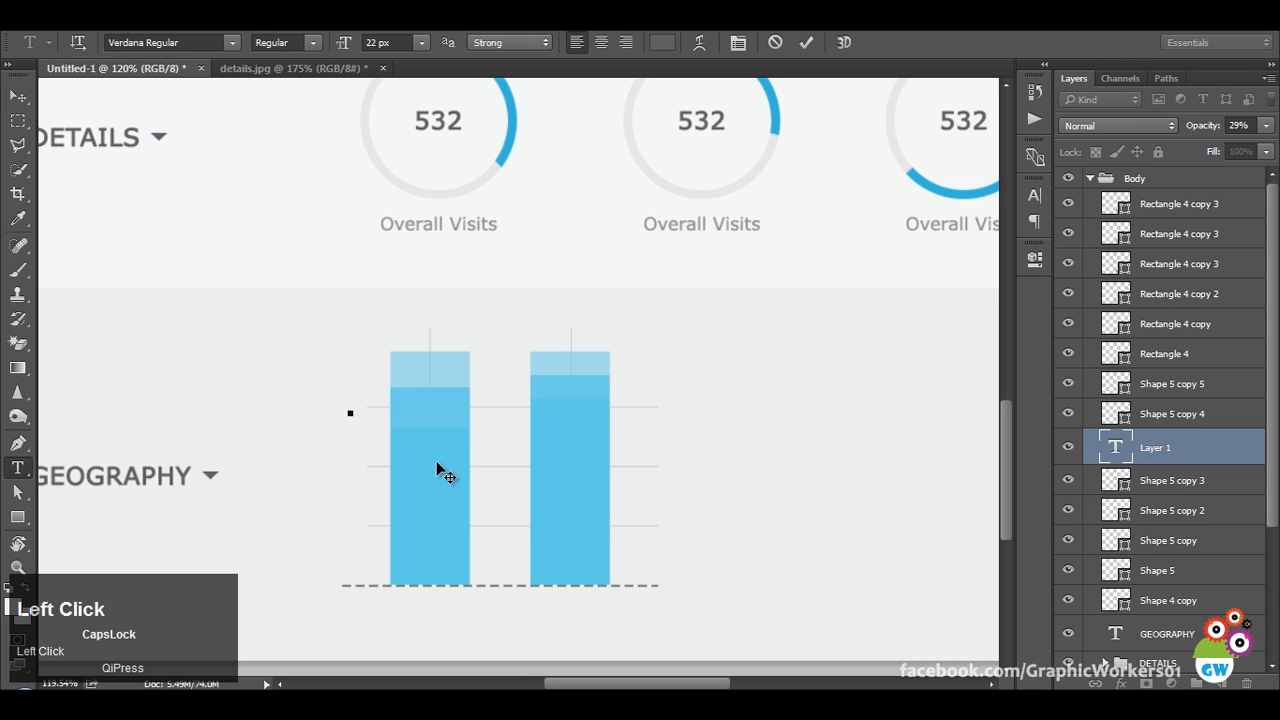
pyautogui.write('90%')
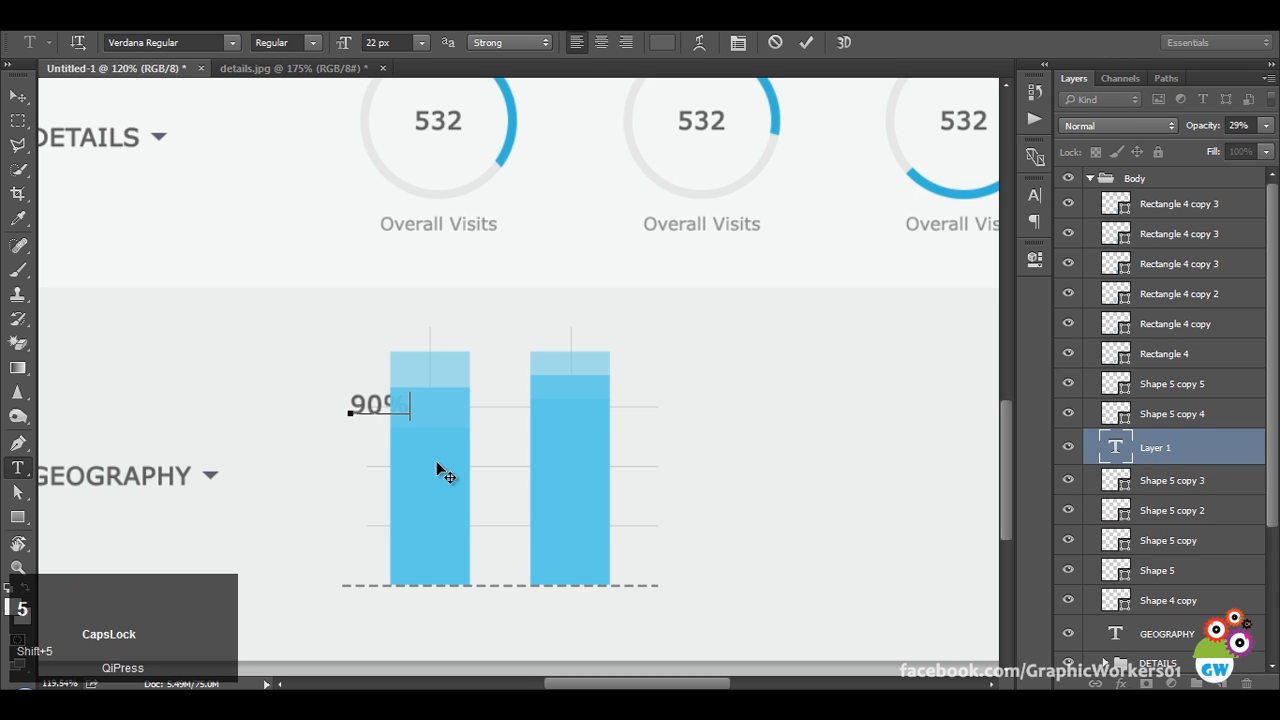
# Set the 90% label's color to #c4c4c4 and its font size to 14 px.
pyautogui.hotkey('ctrl', 'a')
pyautogui.click(662, 42)
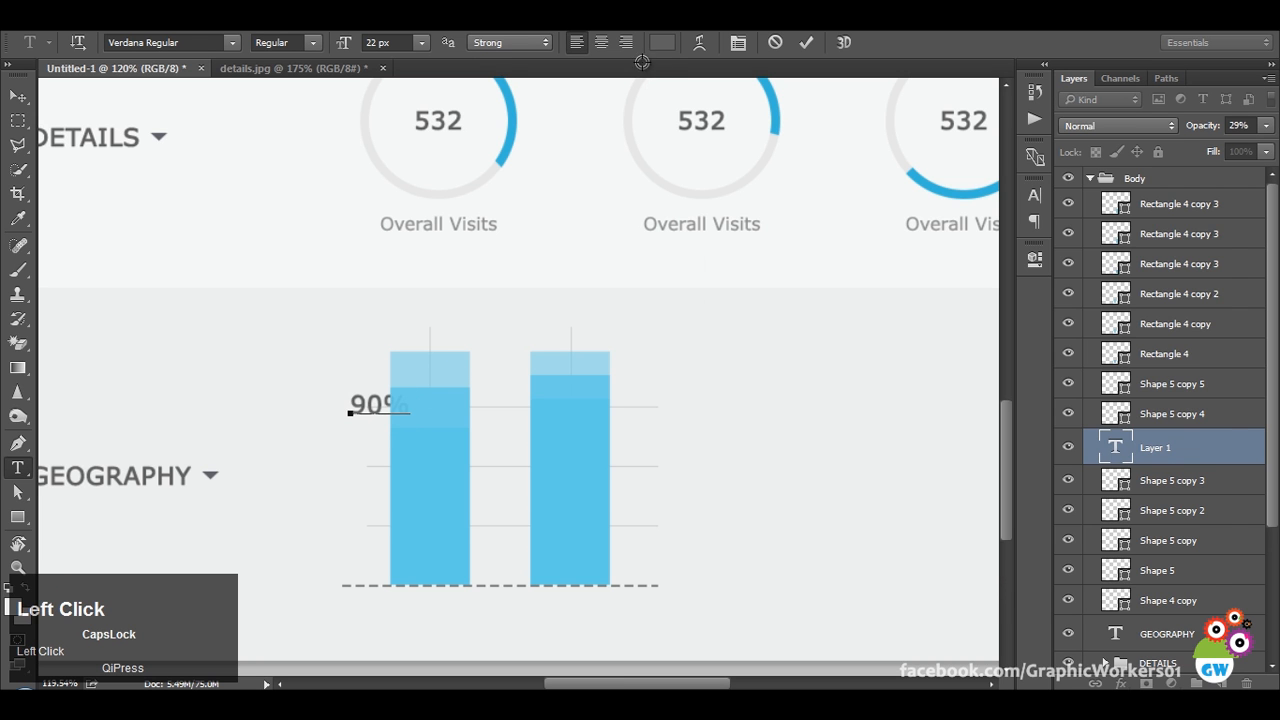
pyautogui.click(726, 302)
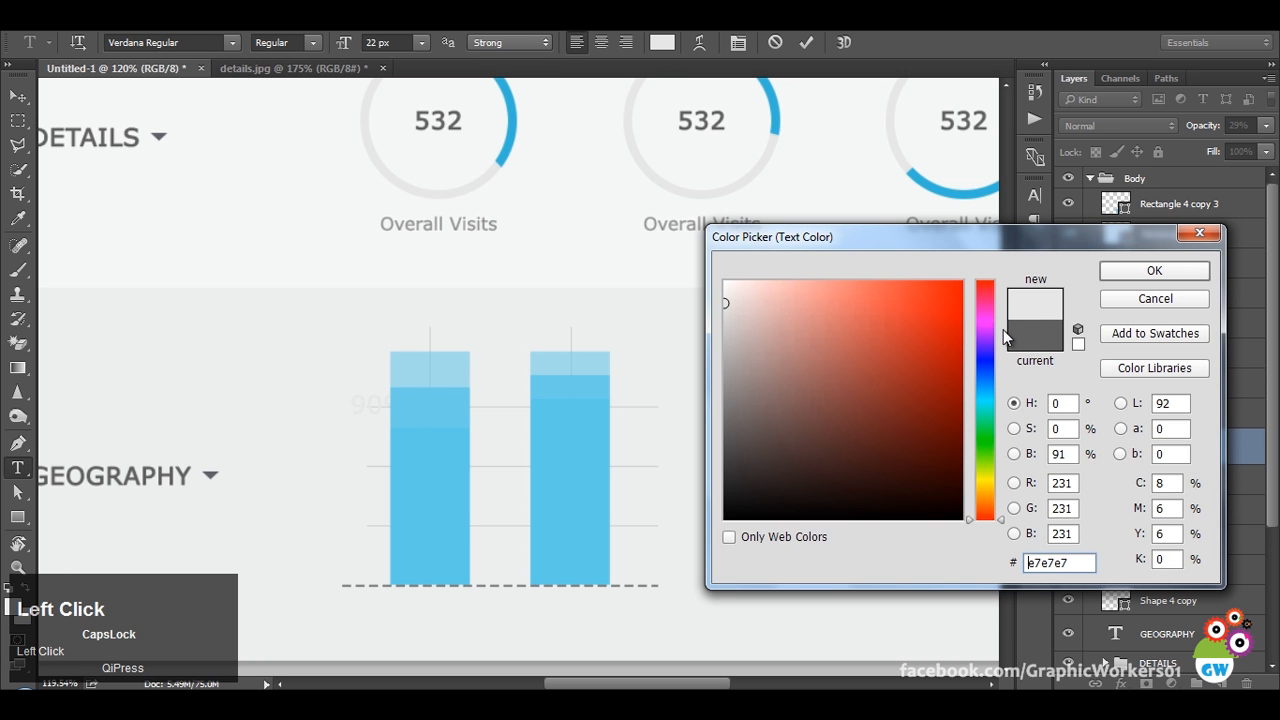
pyautogui.moveTo(724, 307); pyautogui.dragTo(725, 336)
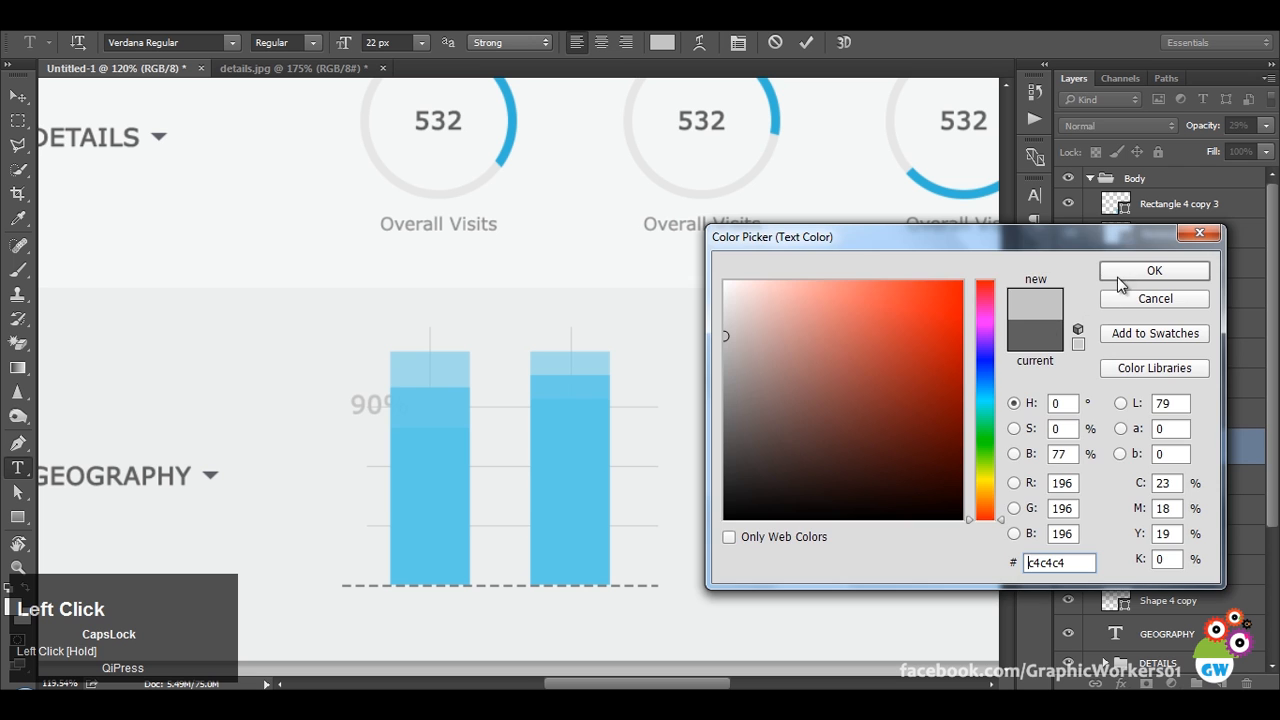
pyautogui.click(1120, 275)
pyautogui.scroll(-5, 405, 40)
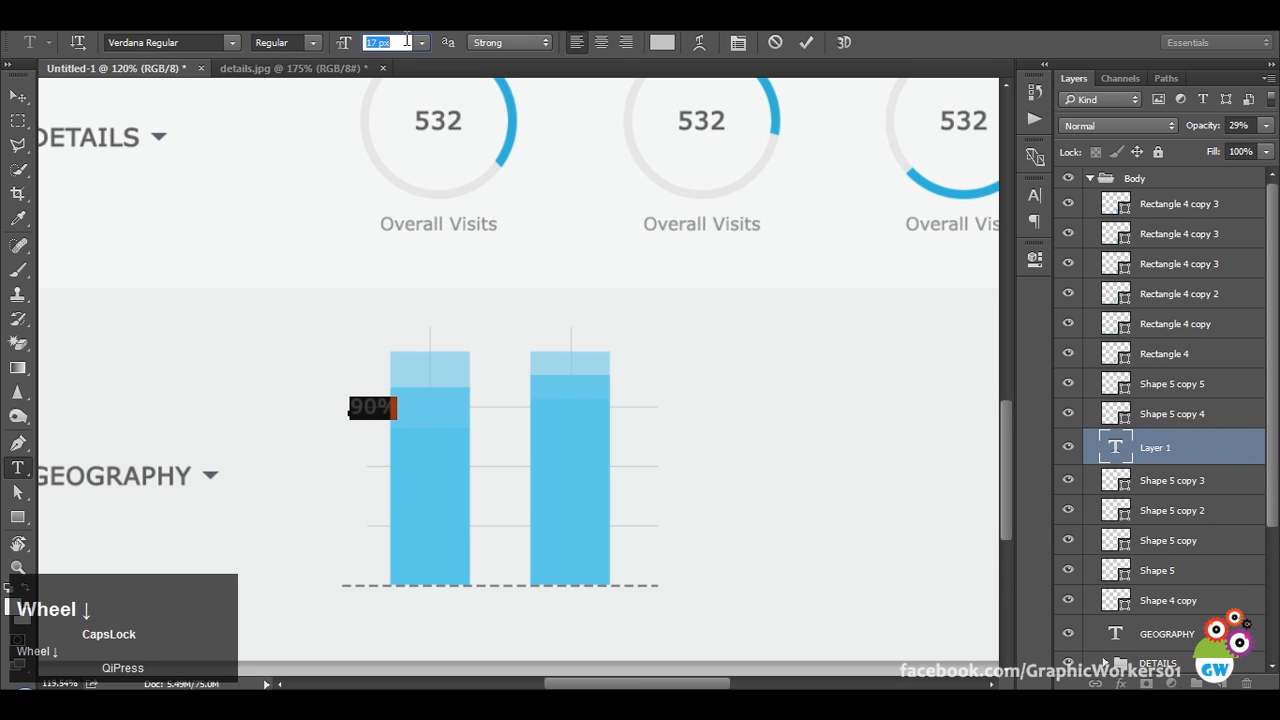
pyautogui.press('Return')
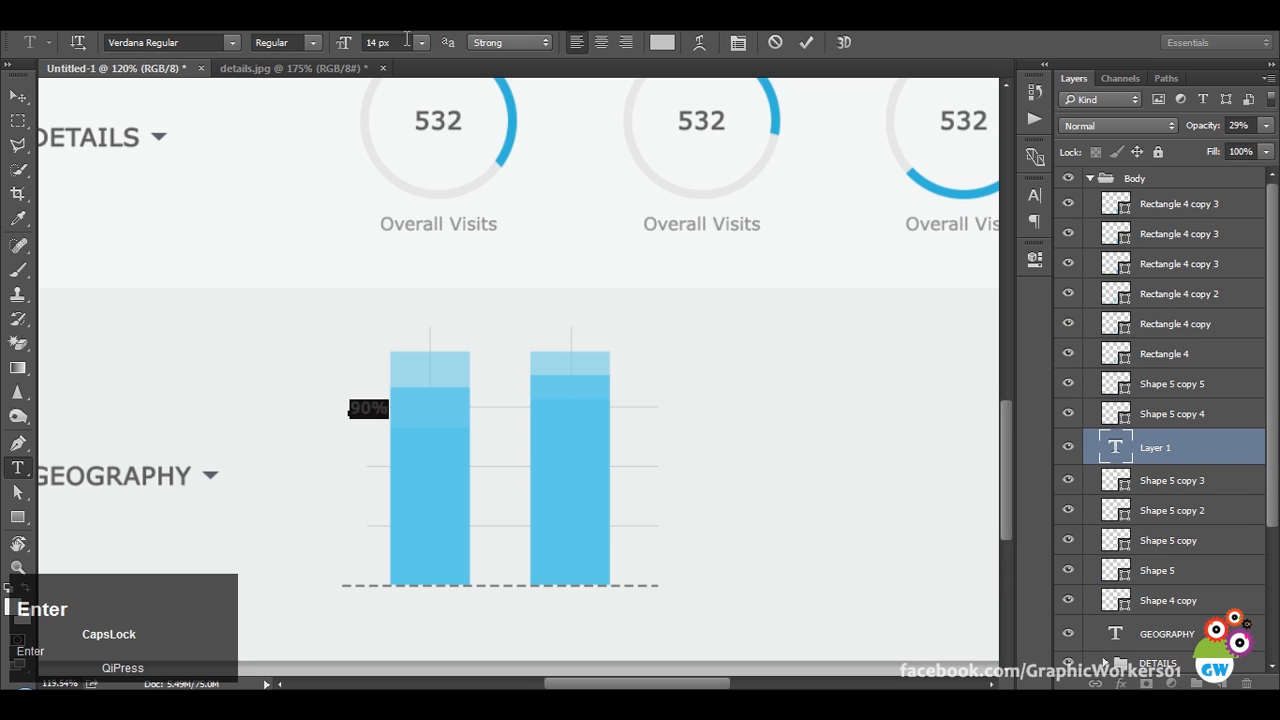
# Position the 90% label at 100% opacity just left of the top gridline and copy it beside the two lower gridlines.
pyautogui.click(1034, 195)
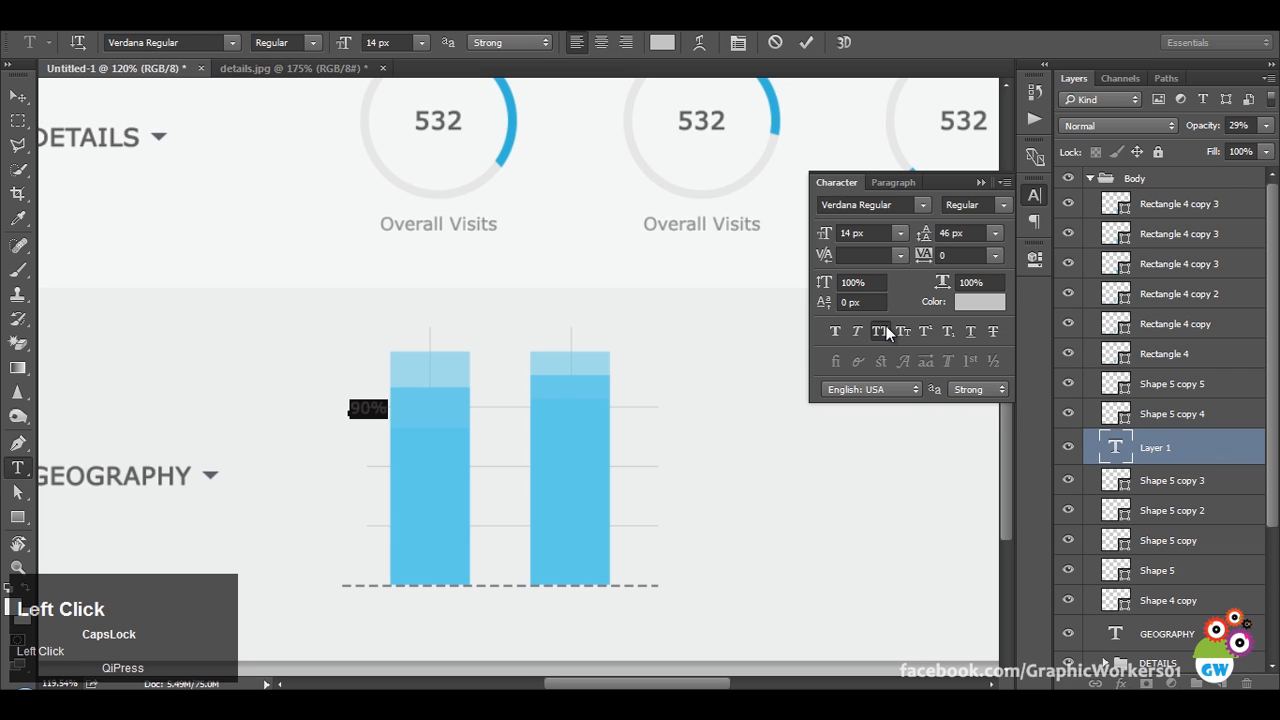
pyautogui.click(980, 184)
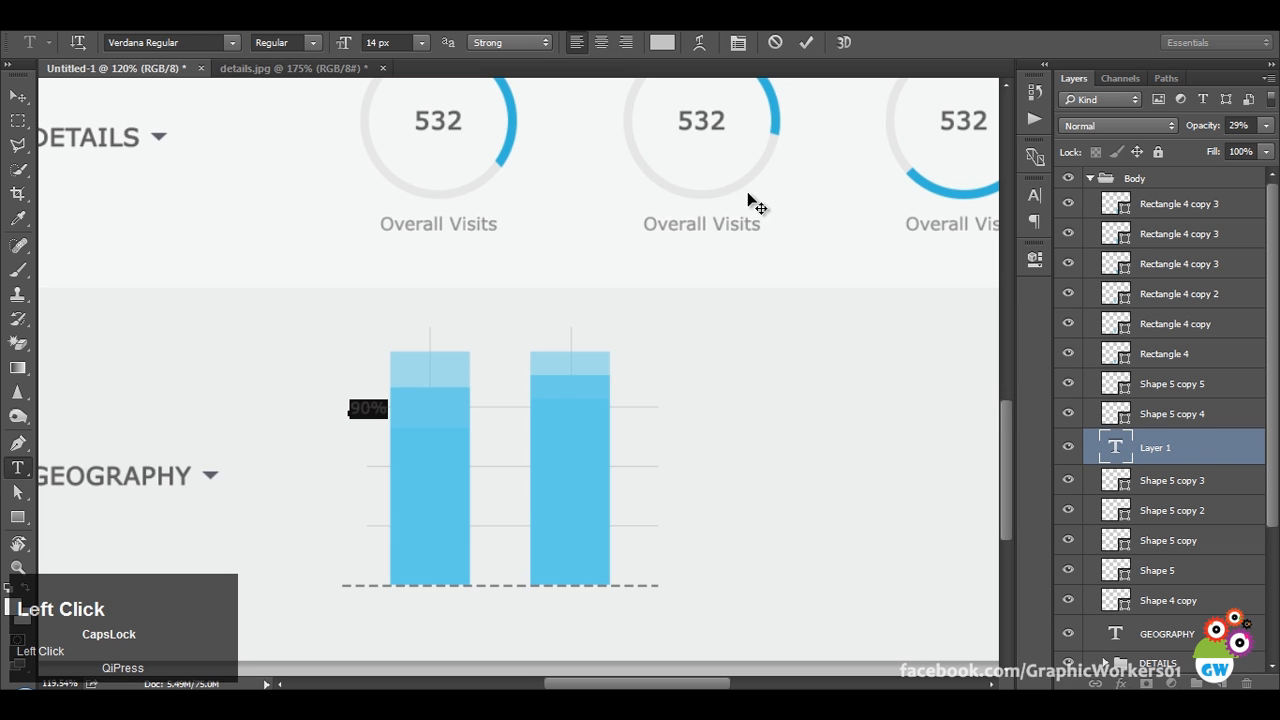
pyautogui.click(1034, 195)
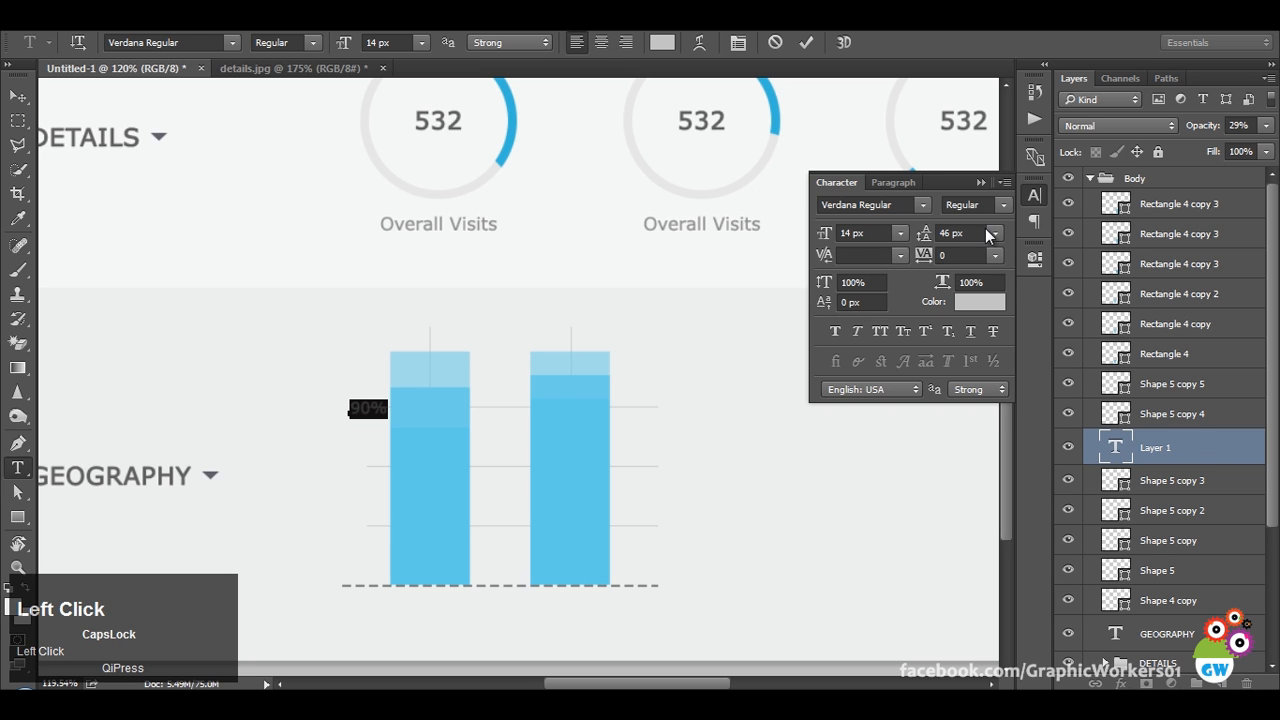
pyautogui.click(980, 184)
pyautogui.click(18, 96)
pyautogui.moveTo(631, 413); pyautogui.dragTo(740, 521)
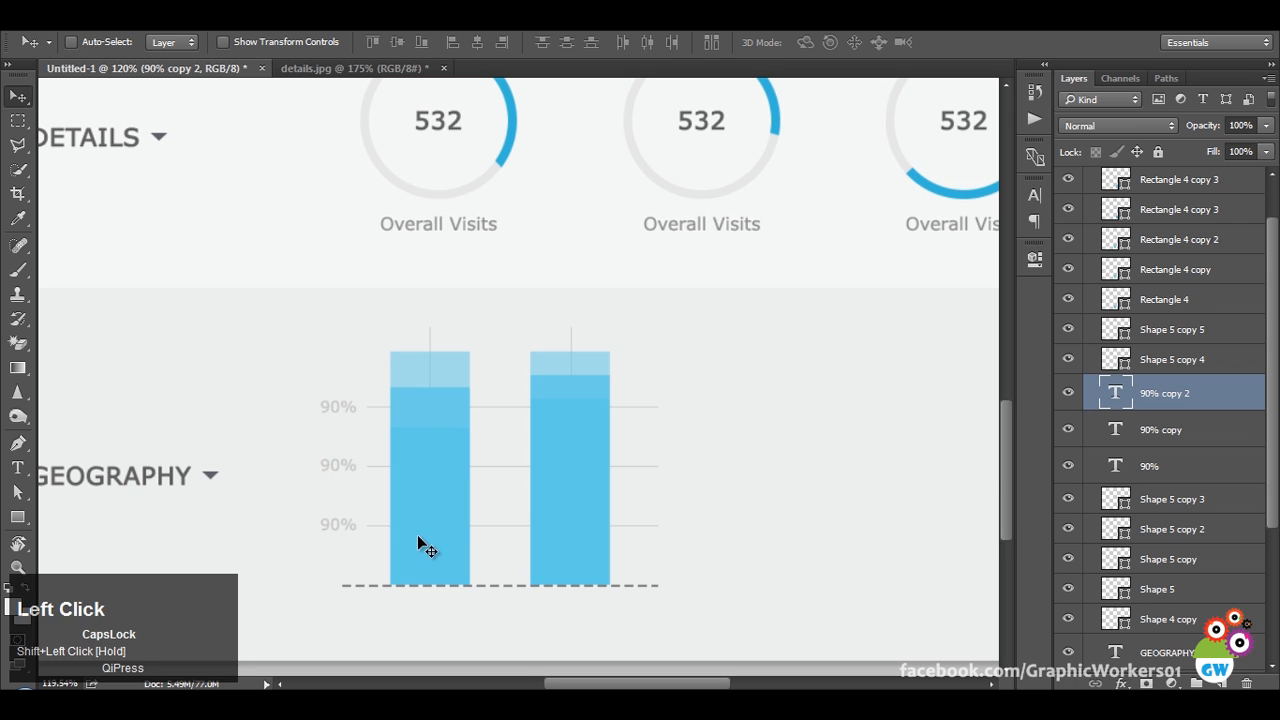
# Change the middle gridline's label to 60% and the lowest gridline's label to 30%.
pyautogui.press('t')
pyautogui.click(331, 466)
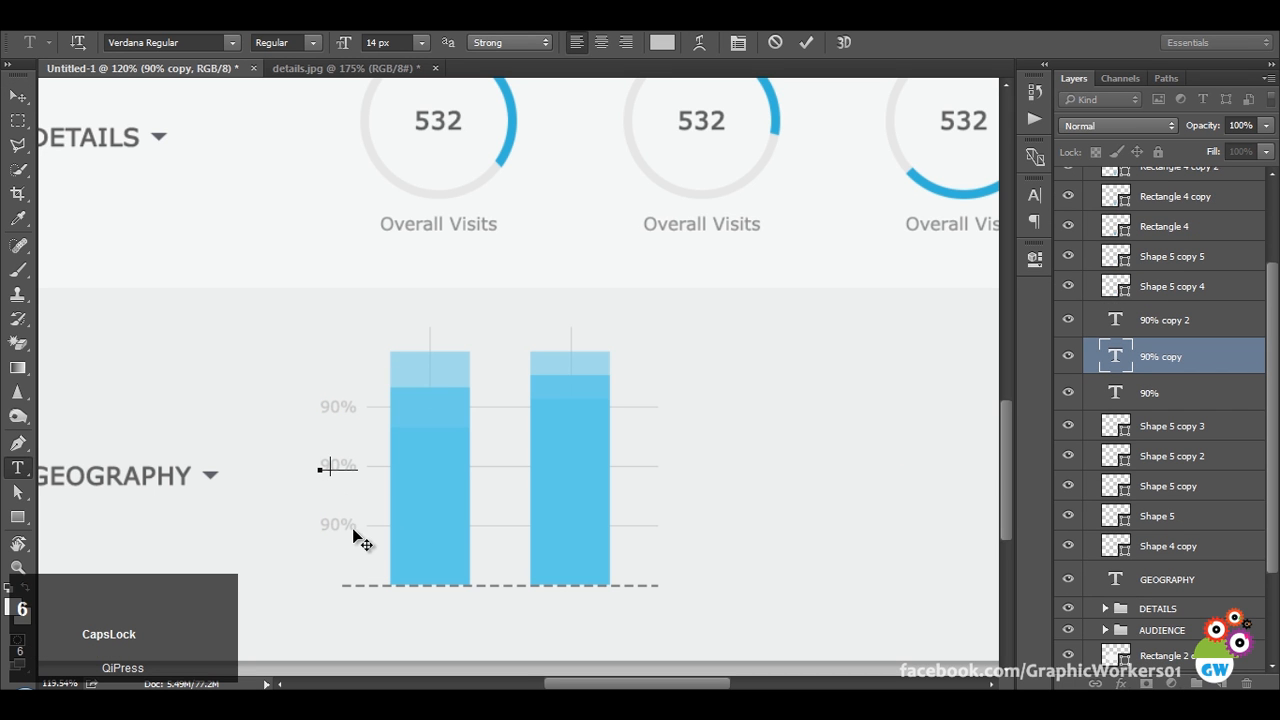
pyautogui.click(805, 43)
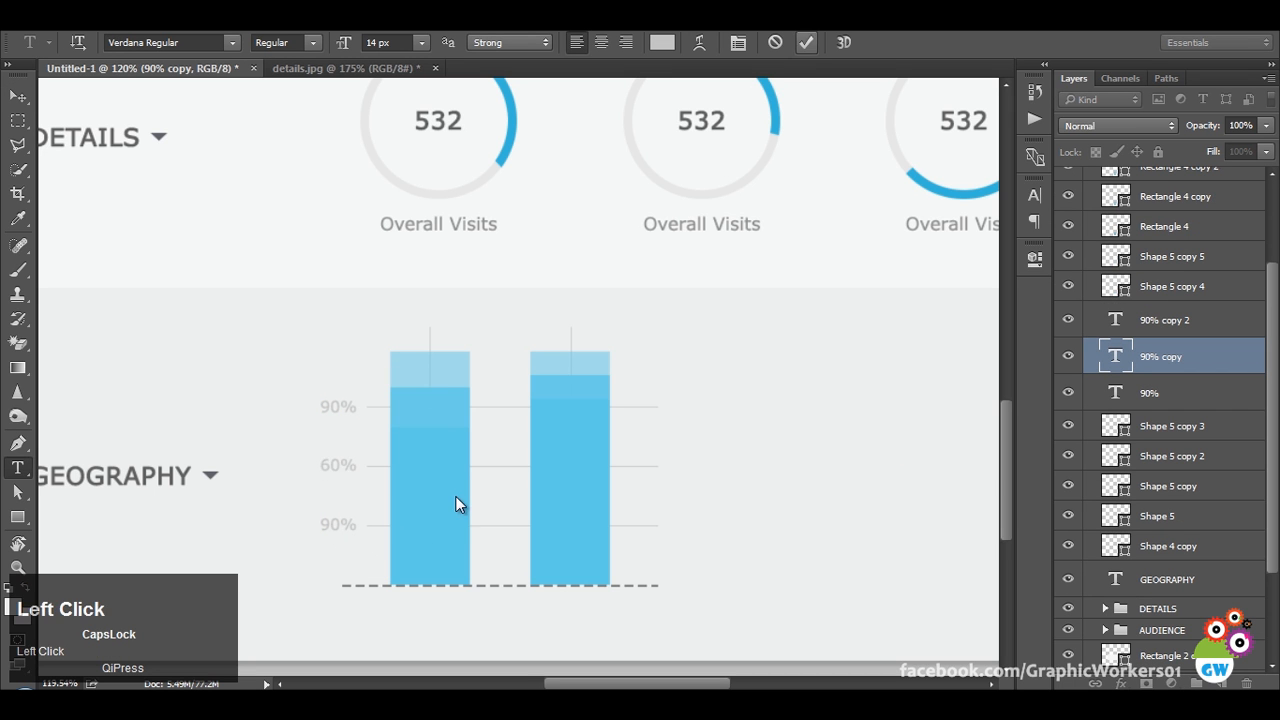
pyautogui.moveTo(333, 527); pyautogui.dragTo(322, 527)
pyautogui.write('3')
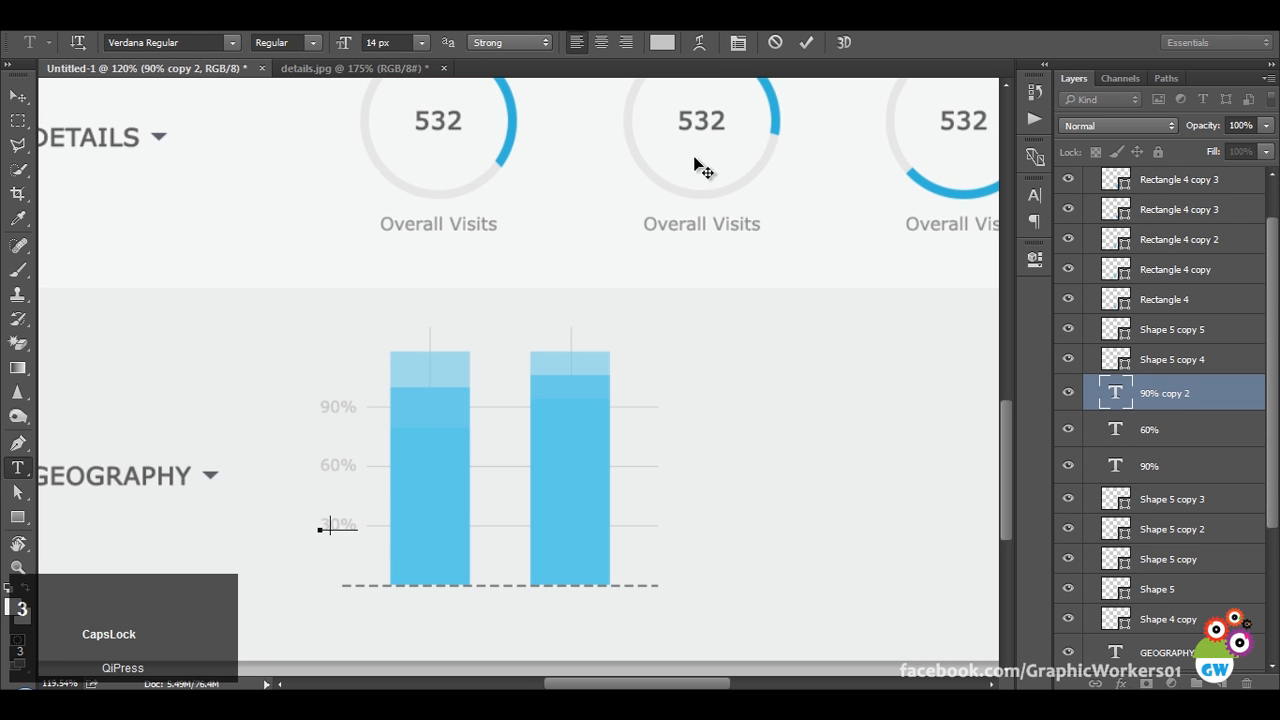
pyautogui.click(805, 43)
# Try a smaller font size on the 30%, 60% and 90% labels after comparing them with details.jpg.
pyautogui.keyDown('ctrl'); pyautogui.keyDown('alt'); pyautogui.scroll(-3, 641, 341); pyautogui.keyUp('alt'); pyautogui.keyUp('ctrl')
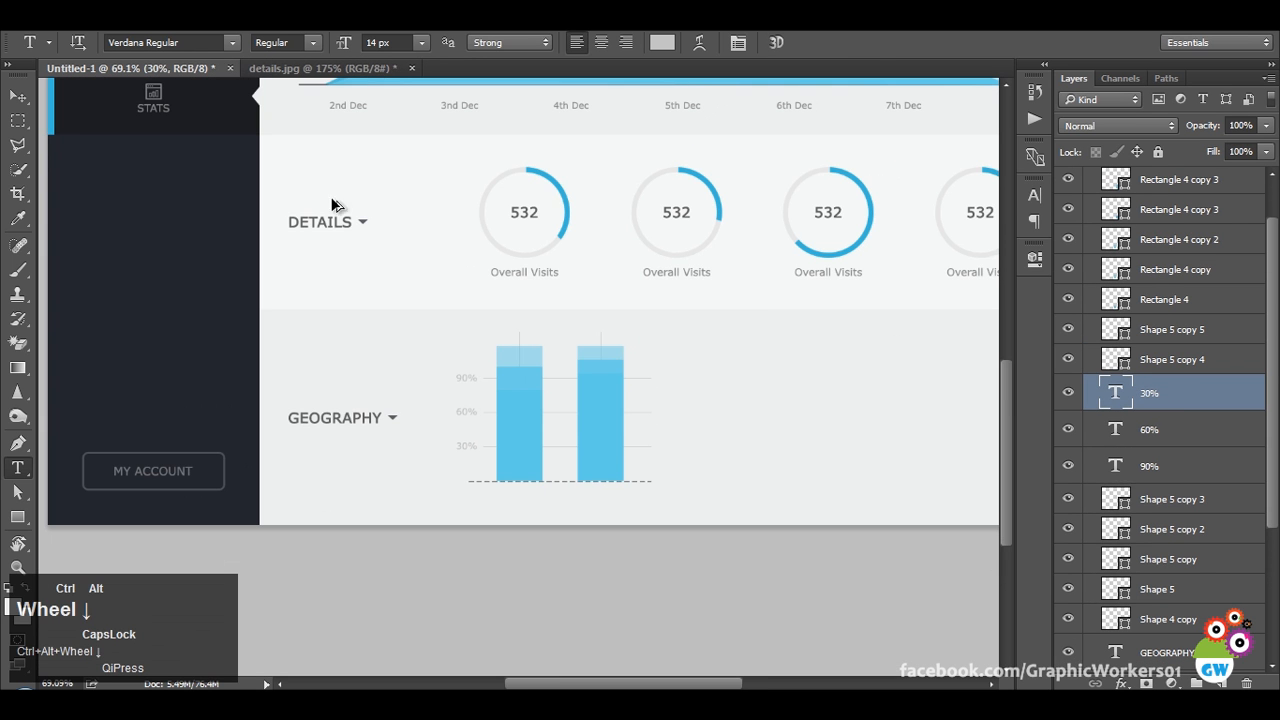
pyautogui.click(18, 96)
pyautogui.click(300, 68)
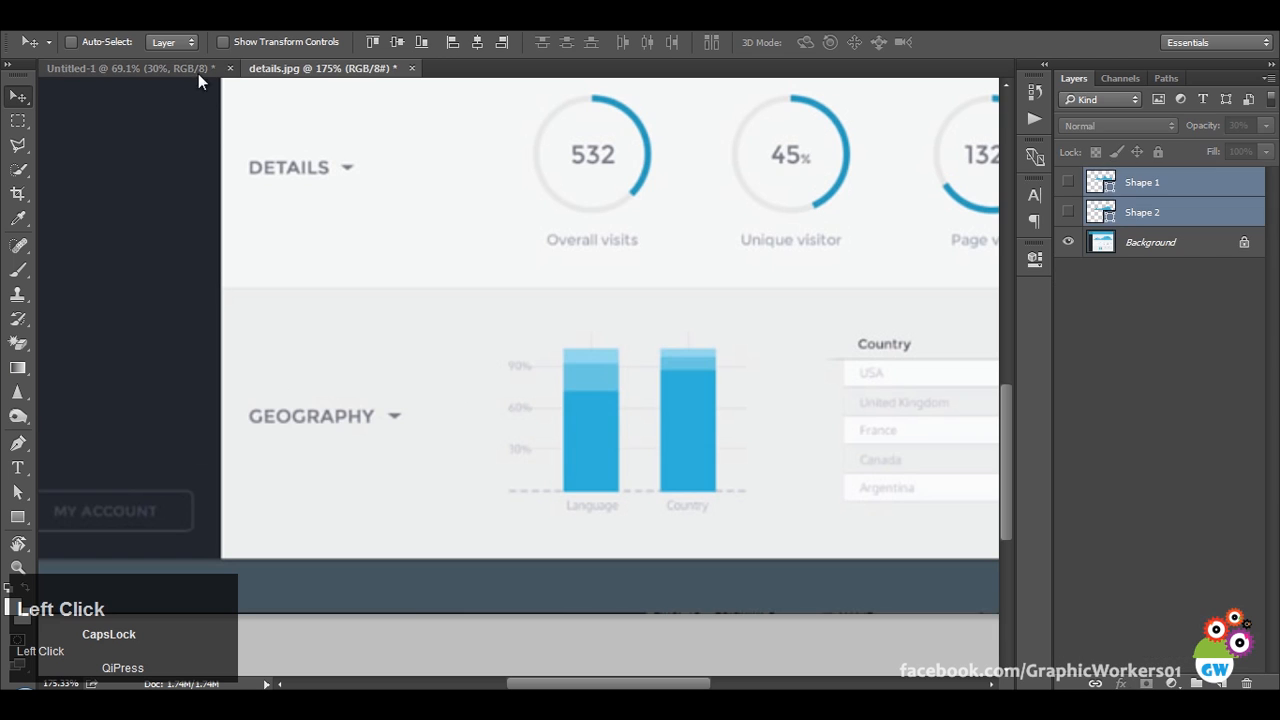
pyautogui.click(110, 69)
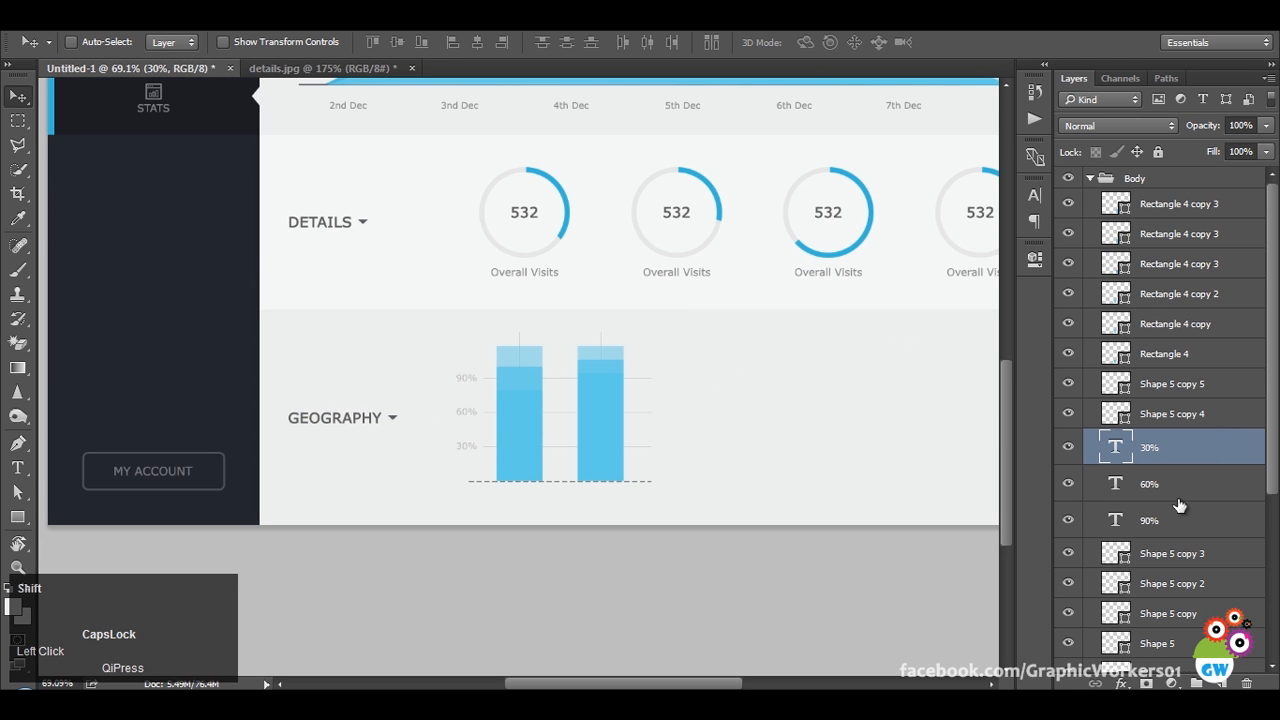
pyautogui.keyDown('shift'); pyautogui.click(1190, 518); pyautogui.keyUp('shift')
pyautogui.press('t')
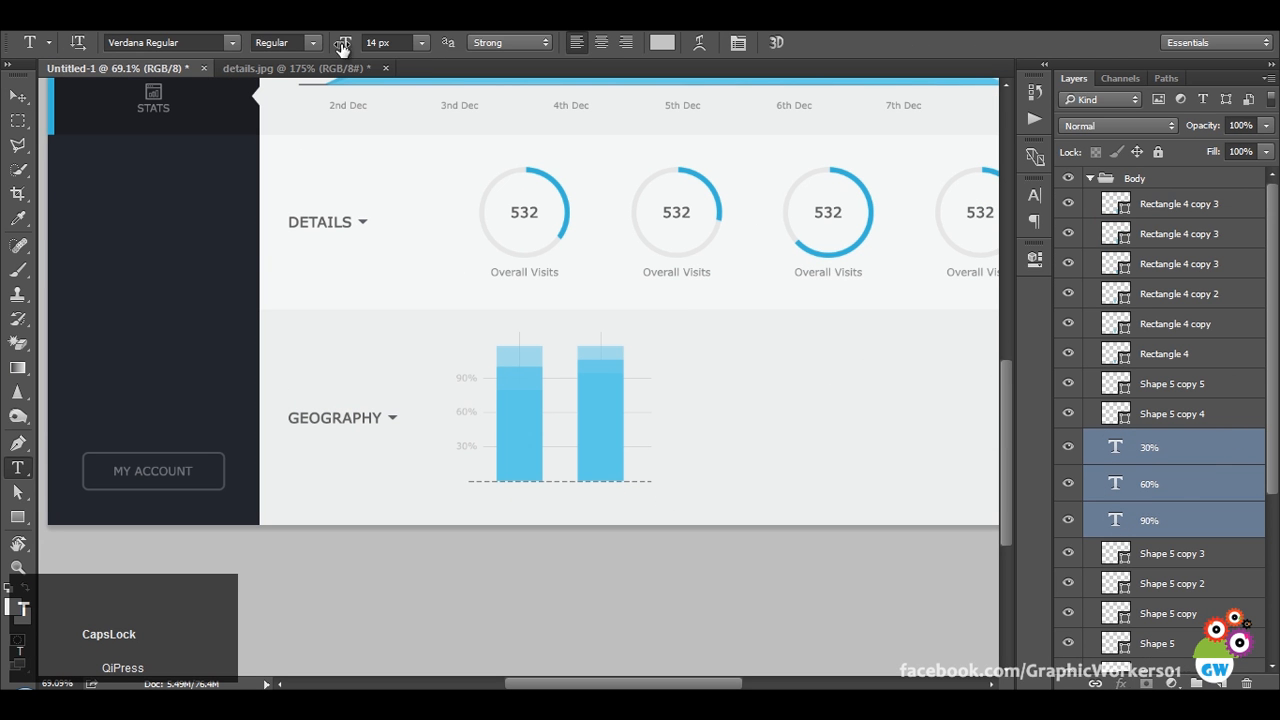
pyautogui.scroll(-1, 396, 44)
pyautogui.press('Return')
pyautogui.click(398, 43)
pyautogui.scroll(1, 404, 43)
pyautogui.press('Return')
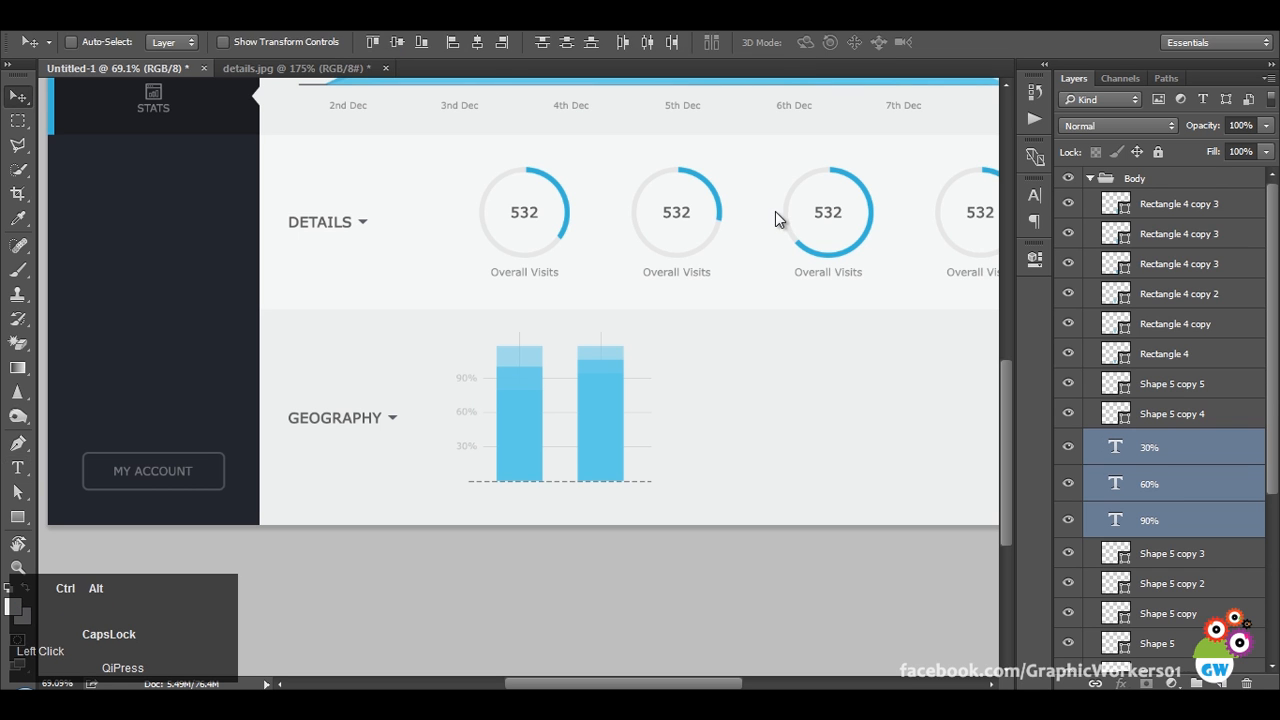
pyautogui.scroll(-2, 785, 195)
pyautogui.scroll(3, 603, 594)
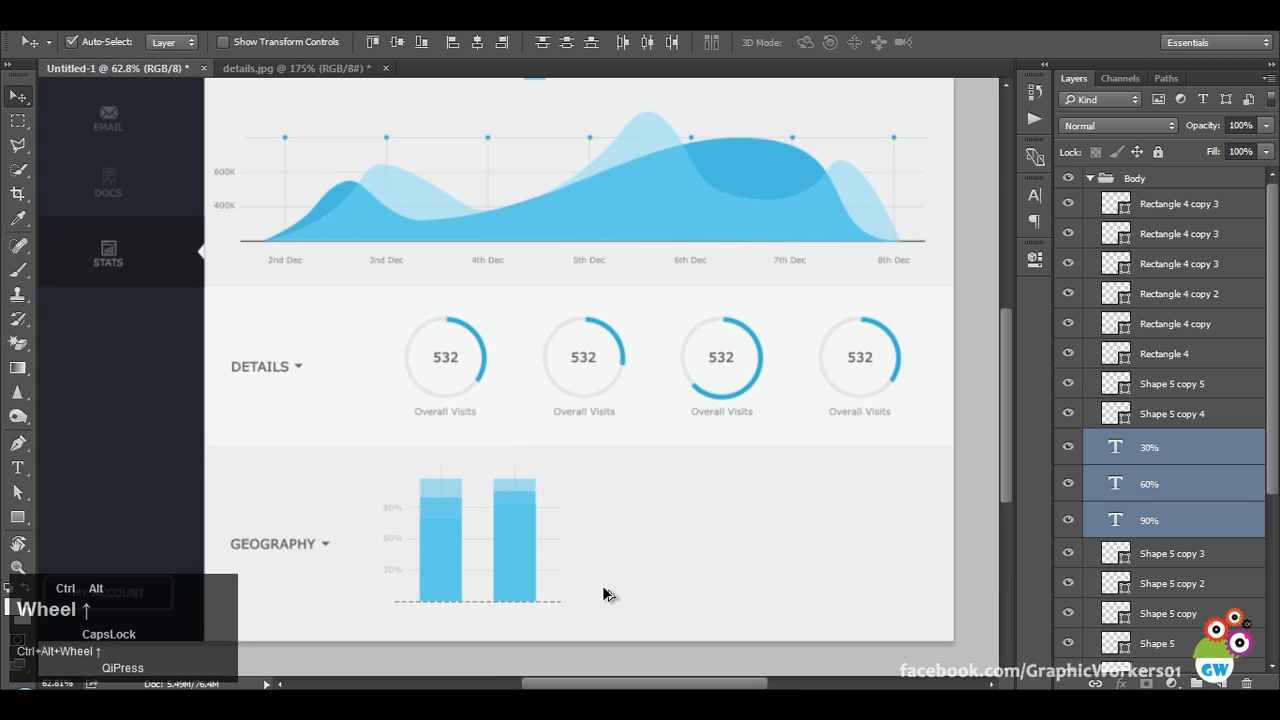
# Examine the country table beside the GEOGRAPHY bar chart in details.jpg.
pyautogui.scroll(-2, 603, 594)
pyautogui.scroll(-1, 603, 594)
pyautogui.scroll(1, 603, 594)
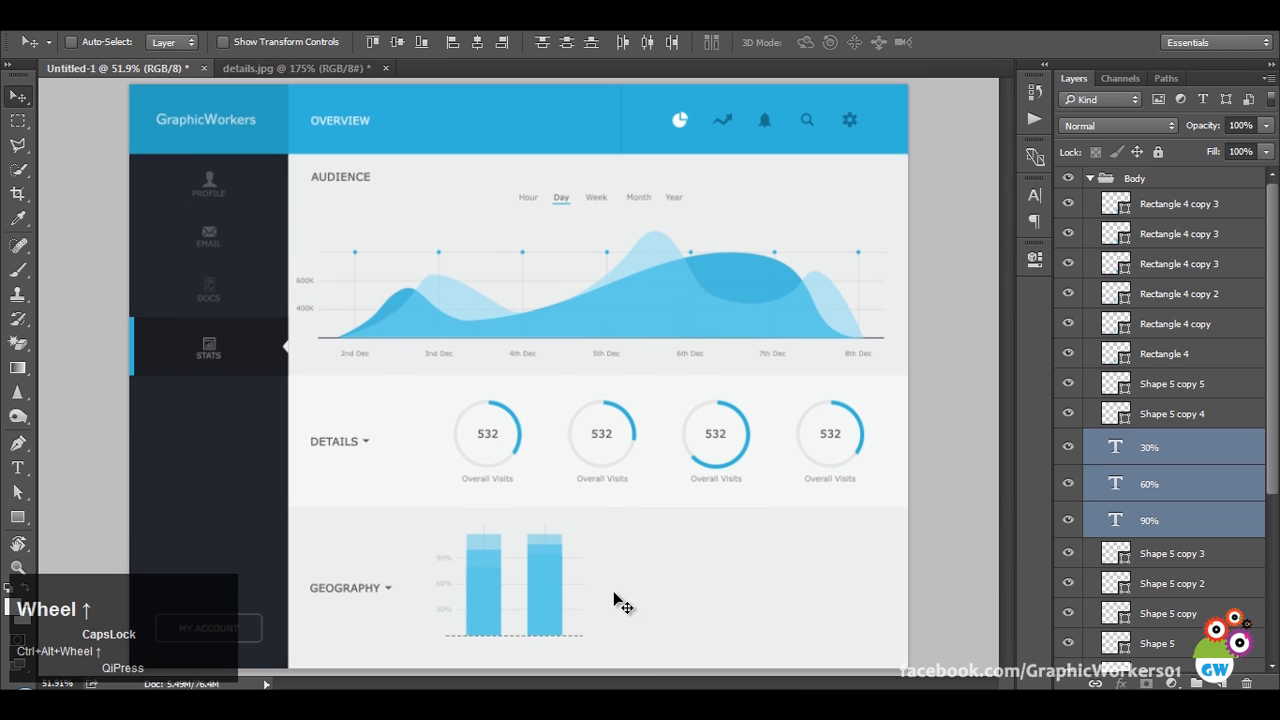
pyautogui.click(340, 67)
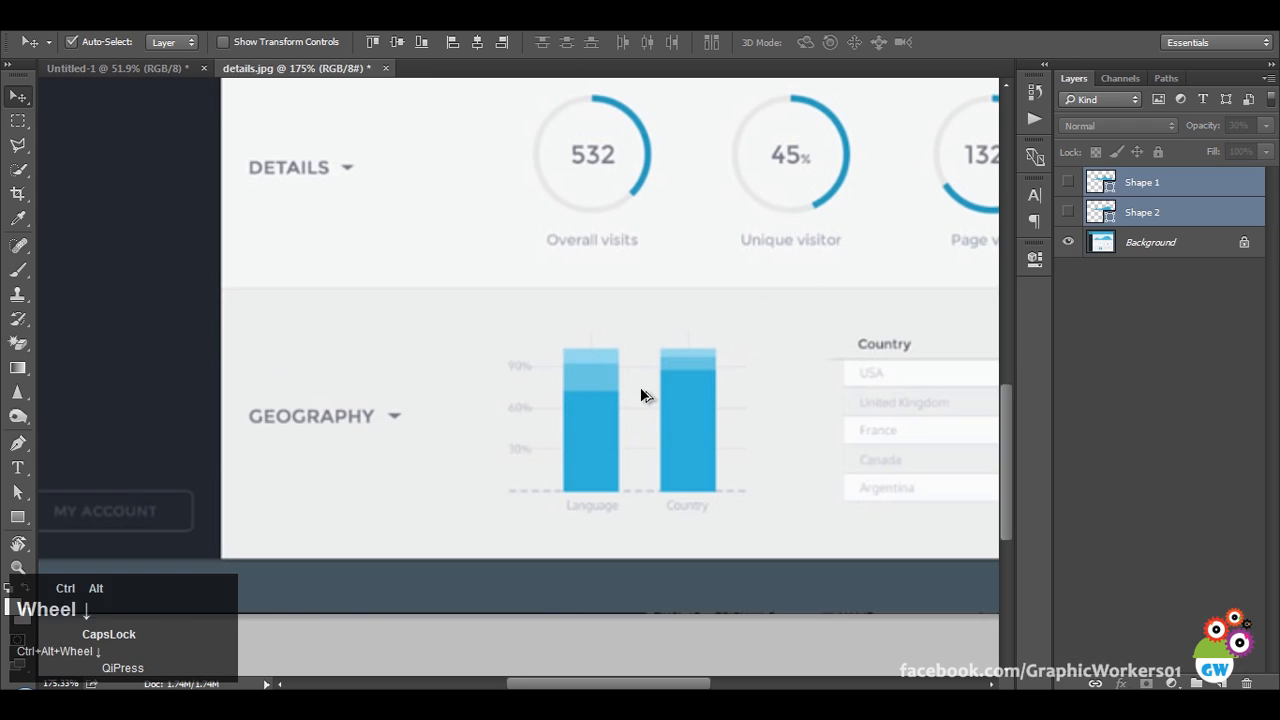
pyautogui.scroll(-2, 633, 365)
pyautogui.moveTo(800, 383); pyautogui.dragTo(451, 380)
pyautogui.scroll(2, 445, 454)
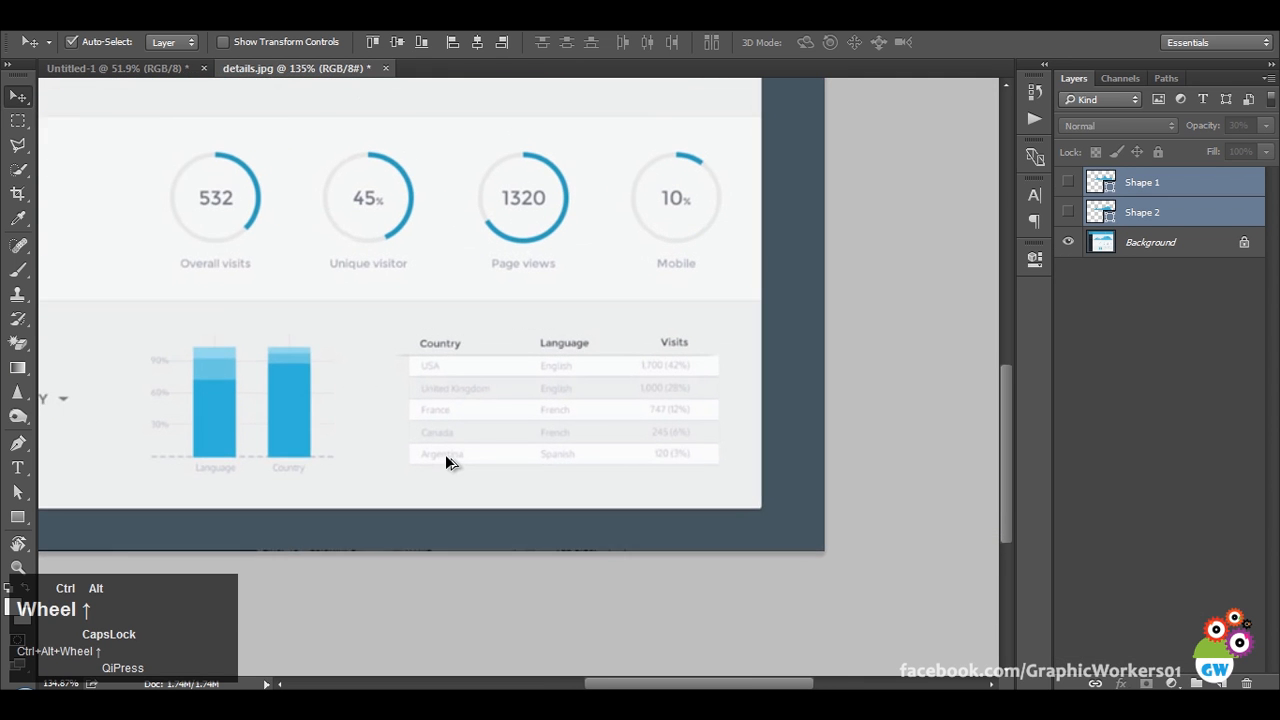
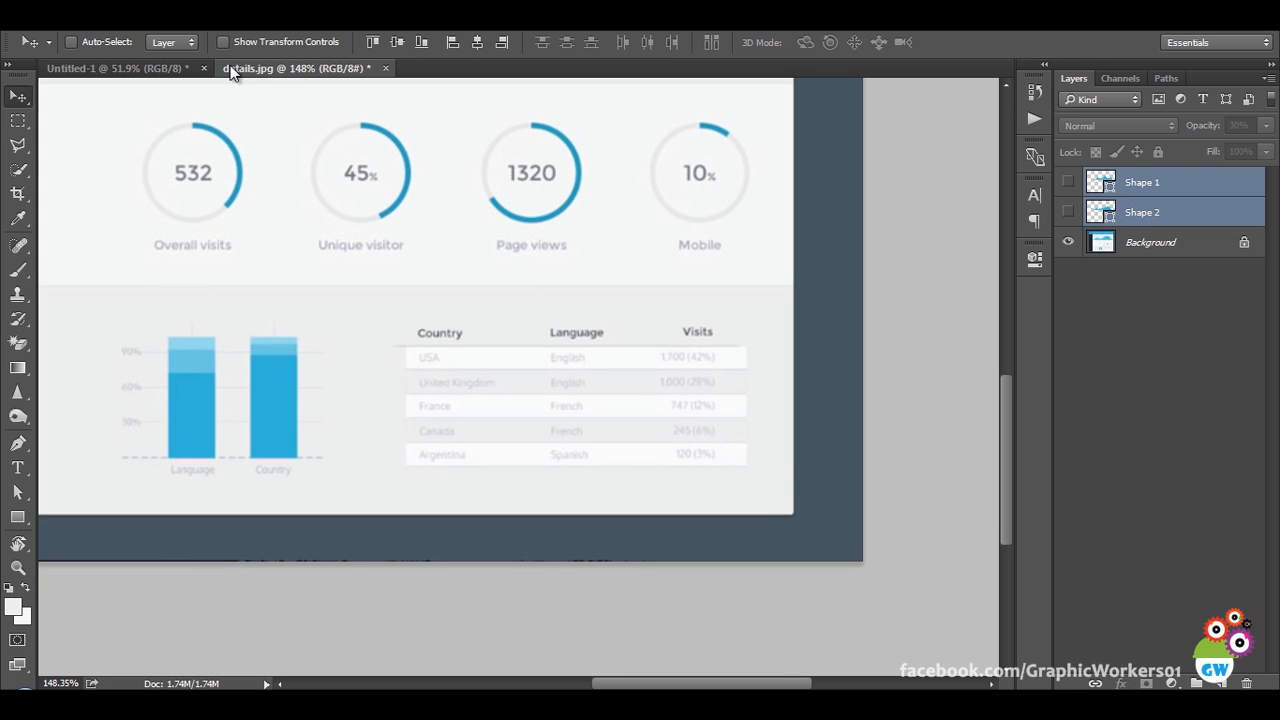
# Return to Untitled-1 and draw a rectangle about 384 × 28 px in the empty GEOGRAPHY area beside the bars.
pyautogui.click(163, 68)
pyautogui.press('space')
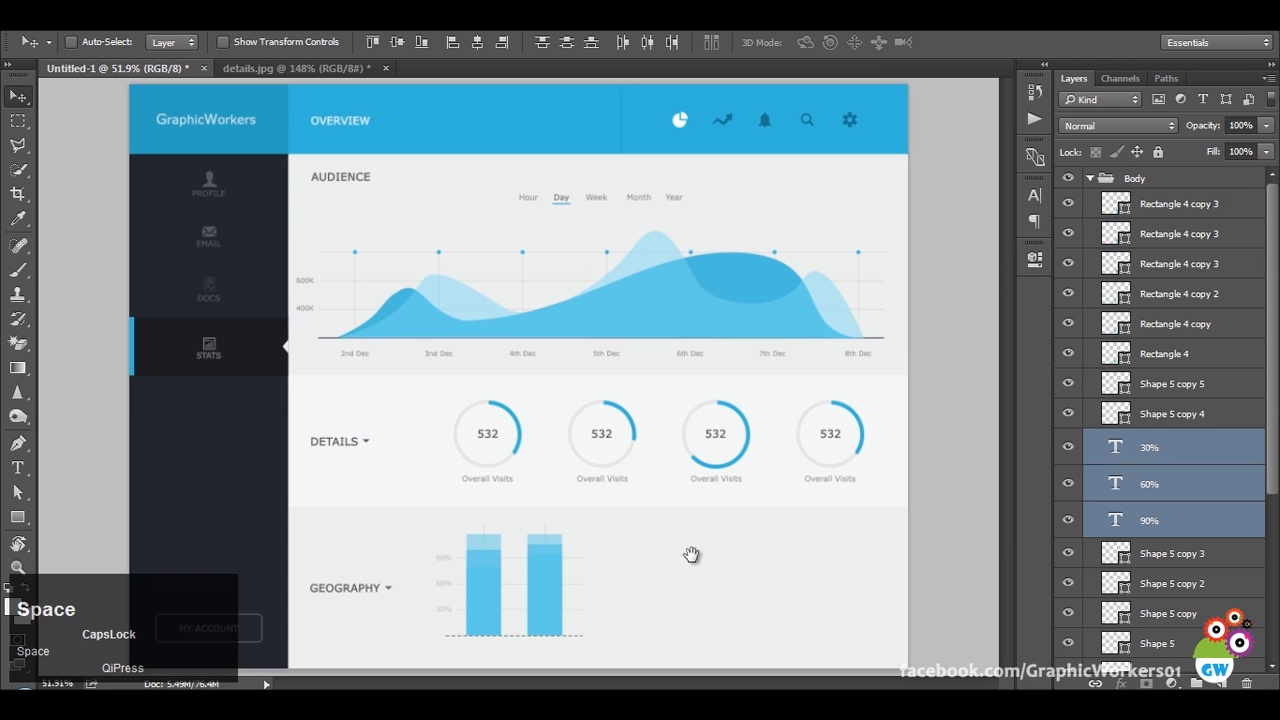
pyautogui.click(17, 517)
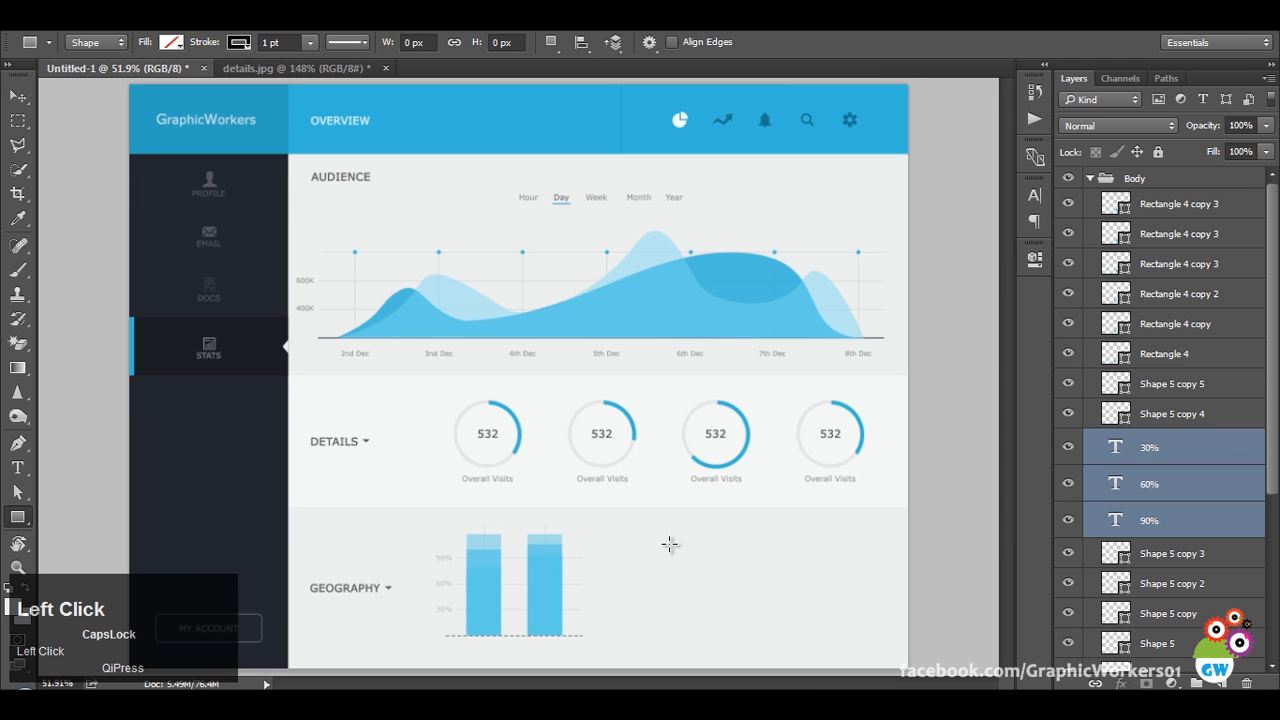
pyautogui.moveTo(673, 538)
pyautogui.mouseDown()
pyautogui.moveTo(857, 543)
pyautogui.moveTo(860, 576)
pyautogui.mouseUp()
# Set the new rectangle's stroke to the light grey sampled from the second DETAILS ring.
pyautogui.click(802, 364)
pyautogui.click(802, 364)
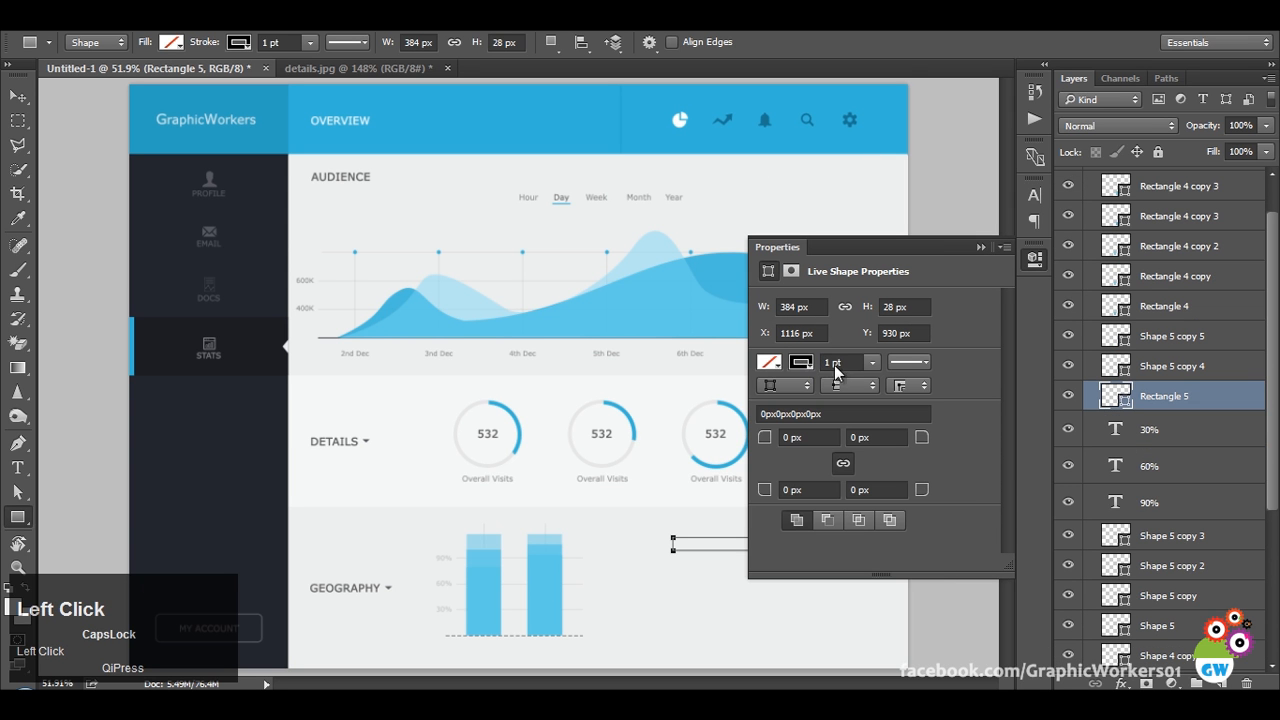
pyautogui.click(849, 363)
pyautogui.click(801, 362)
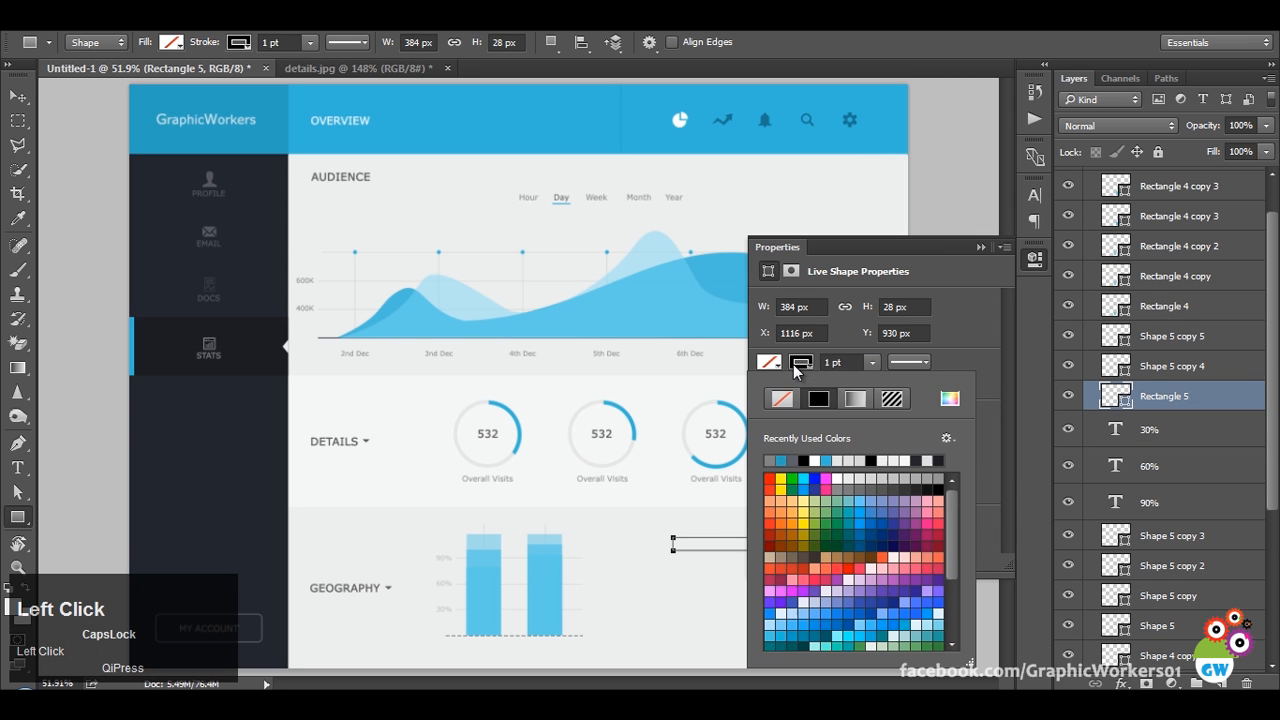
pyautogui.click(942, 402)
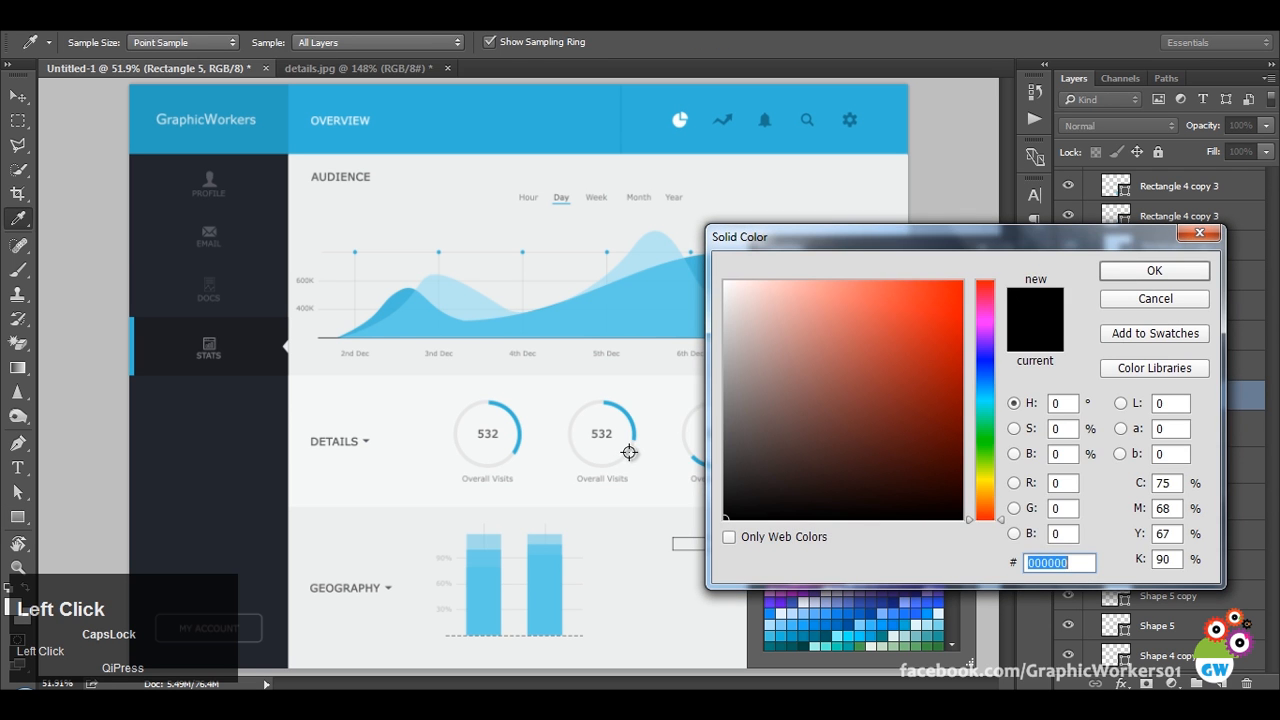
pyautogui.click(629, 452)
pyautogui.click(1135, 278)
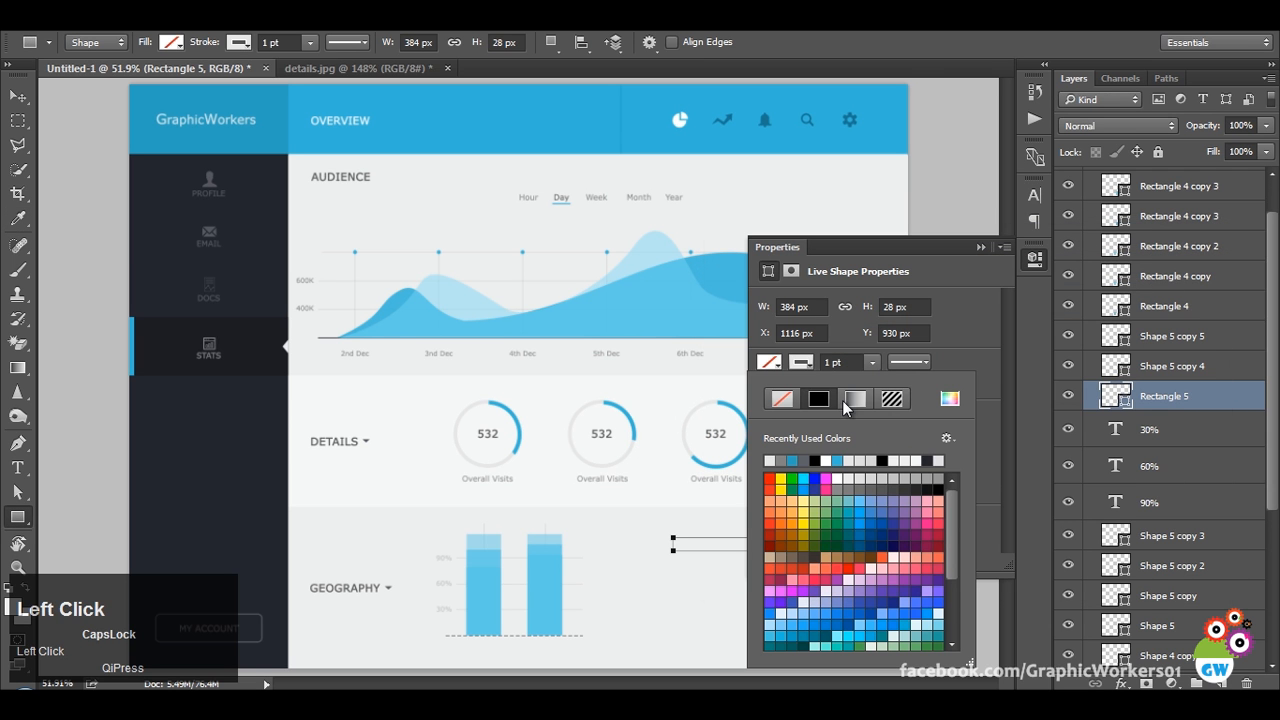
# Set the rectangle's height to 34 px and move it 17 px left and 6 px down.
pyautogui.click(909, 307)
pyautogui.scroll(5, 909, 307)
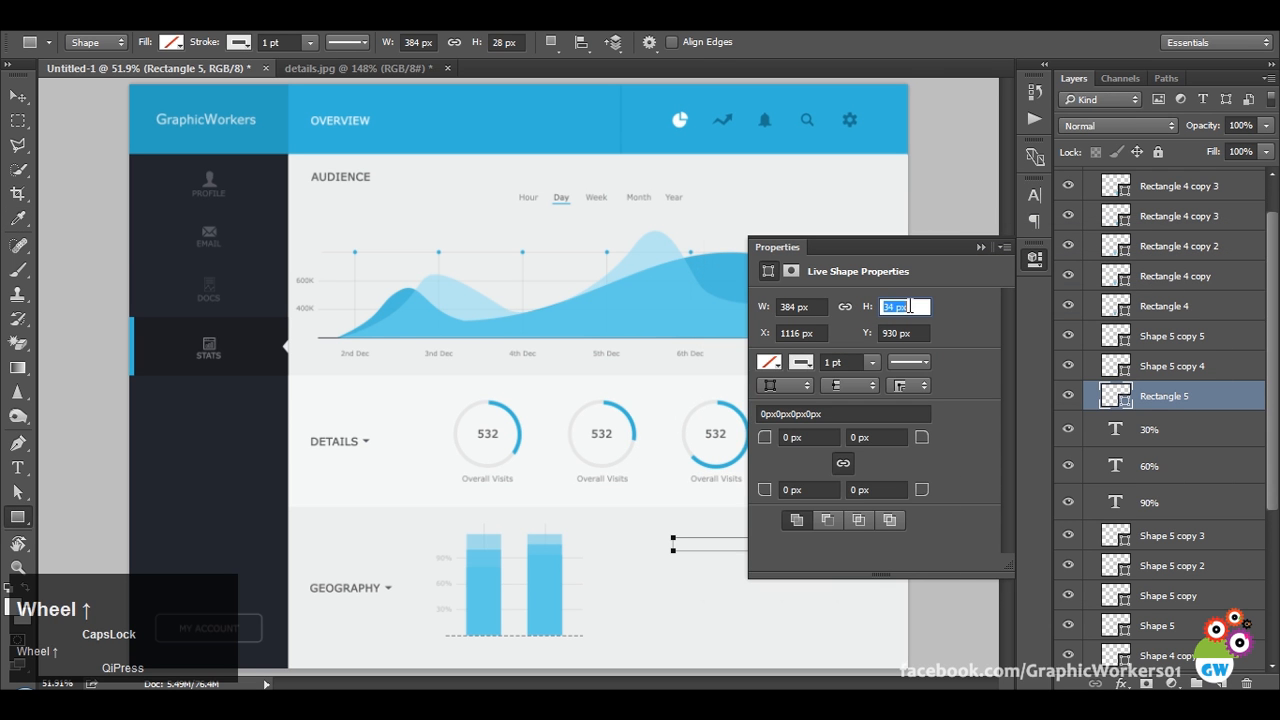
pyautogui.scroll(1, 910, 307)
pyautogui.press('Return')
pyautogui.click(979, 247)
pyautogui.click(18, 96)
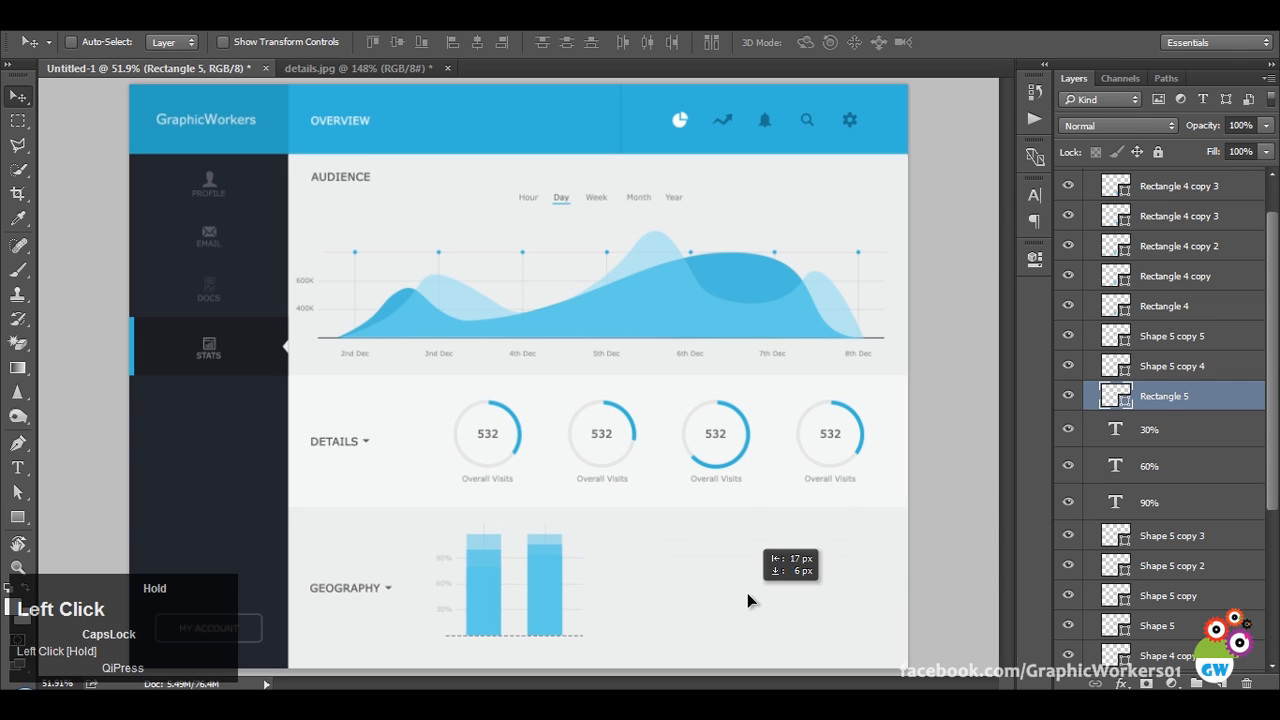
# Fill the rectangle with white from the recently used colors.
pyautogui.doubleClick(1102, 394)
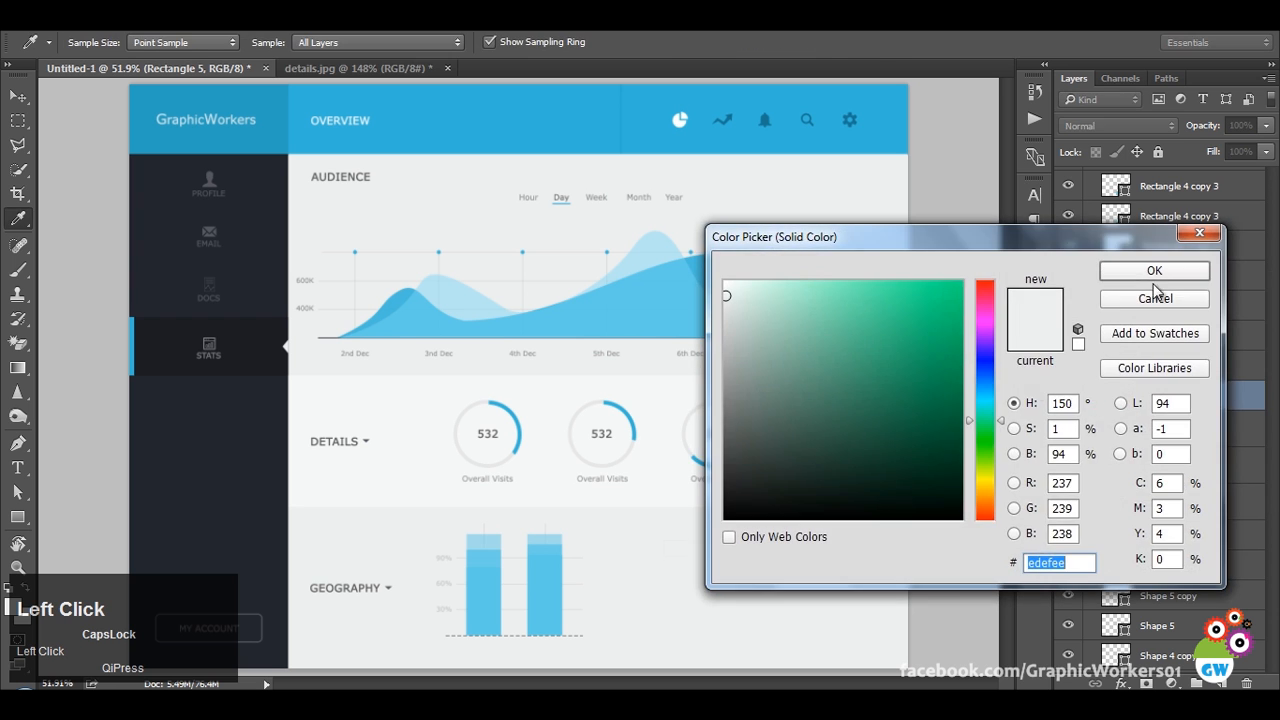
pyautogui.click(1148, 272)
pyautogui.click(1034, 258)
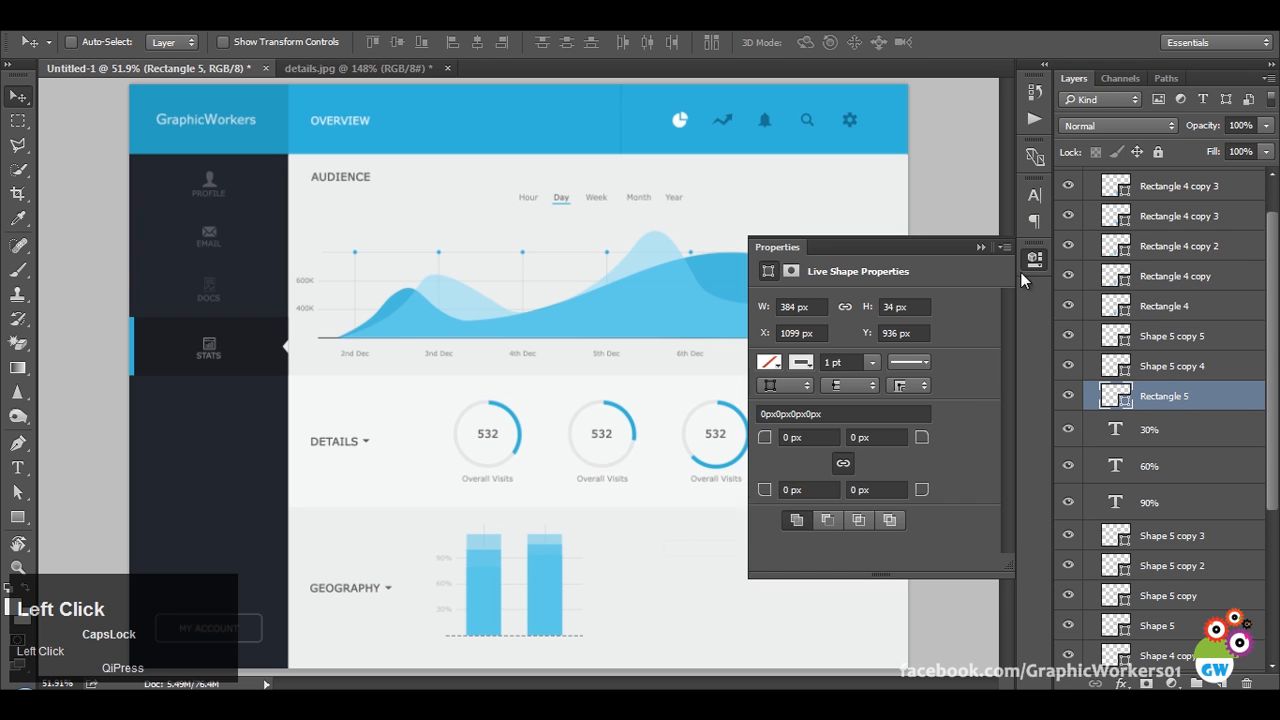
pyautogui.click(767, 363)
pyautogui.click(833, 461)
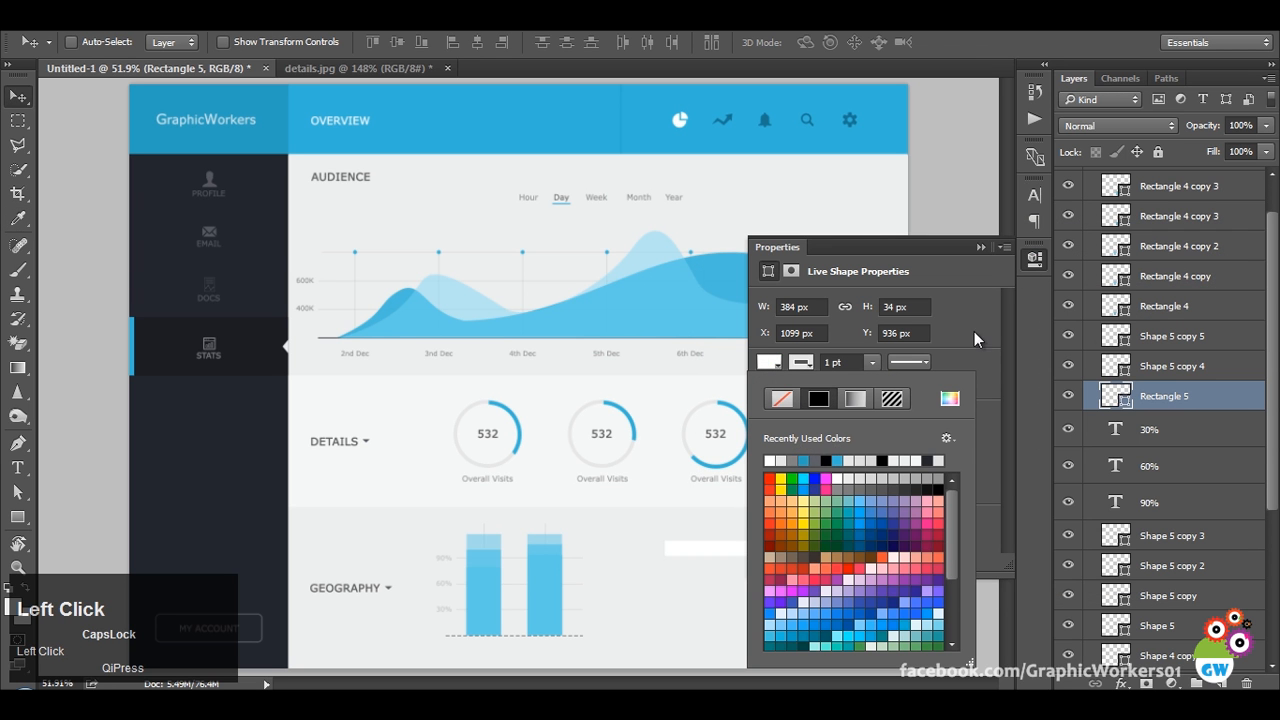
pyautogui.click(980, 246)
pyautogui.click(980, 246)
# Reposition the white rectangle as the table's first row, comparing its placement with details.jpg.
pyautogui.click(340, 71)
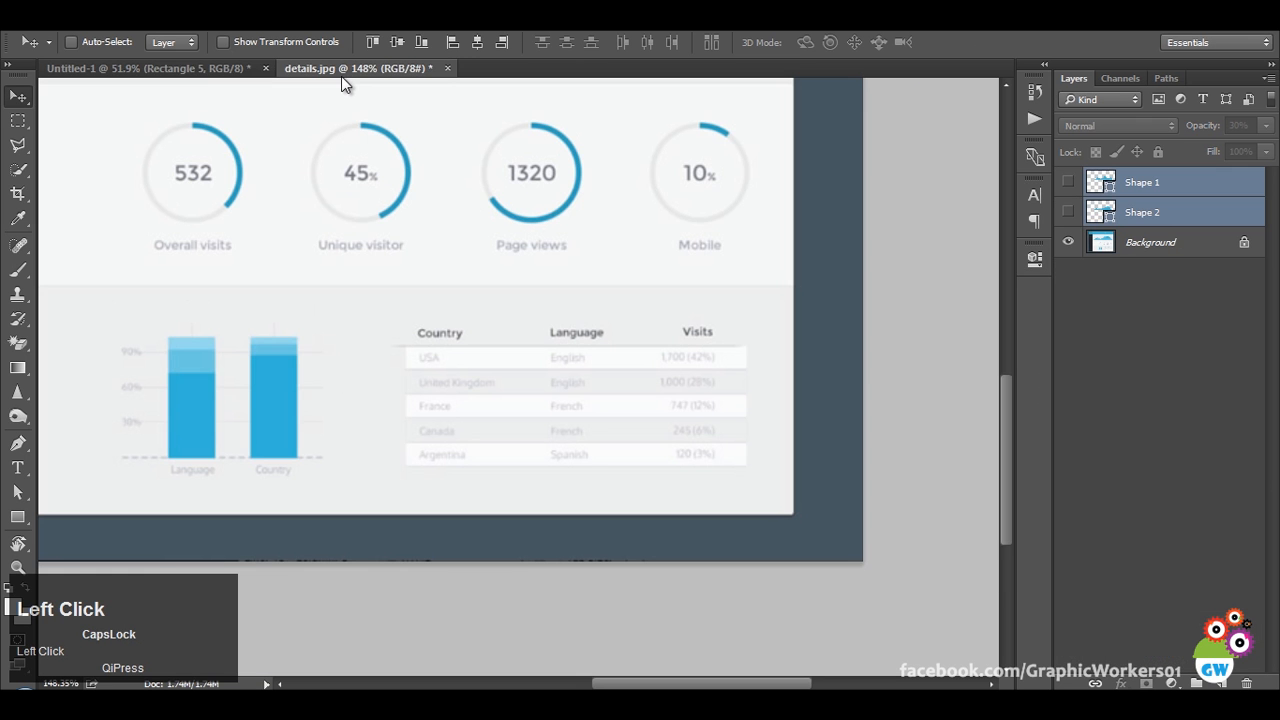
pyautogui.click(164, 73)
pyautogui.moveTo(700, 560); pyautogui.dragTo(794, 575)
pyautogui.click(342, 67)
pyautogui.click(146, 66)
# Duplicate the white rectangle four times below the original to make a stack of five table rows.
pyautogui.press('ctrl')
pyautogui.moveTo(826, 531); pyautogui.dragTo(818, 565)
pyautogui.hotkey('ctrl', 'j')
pyautogui.press('ctrl')
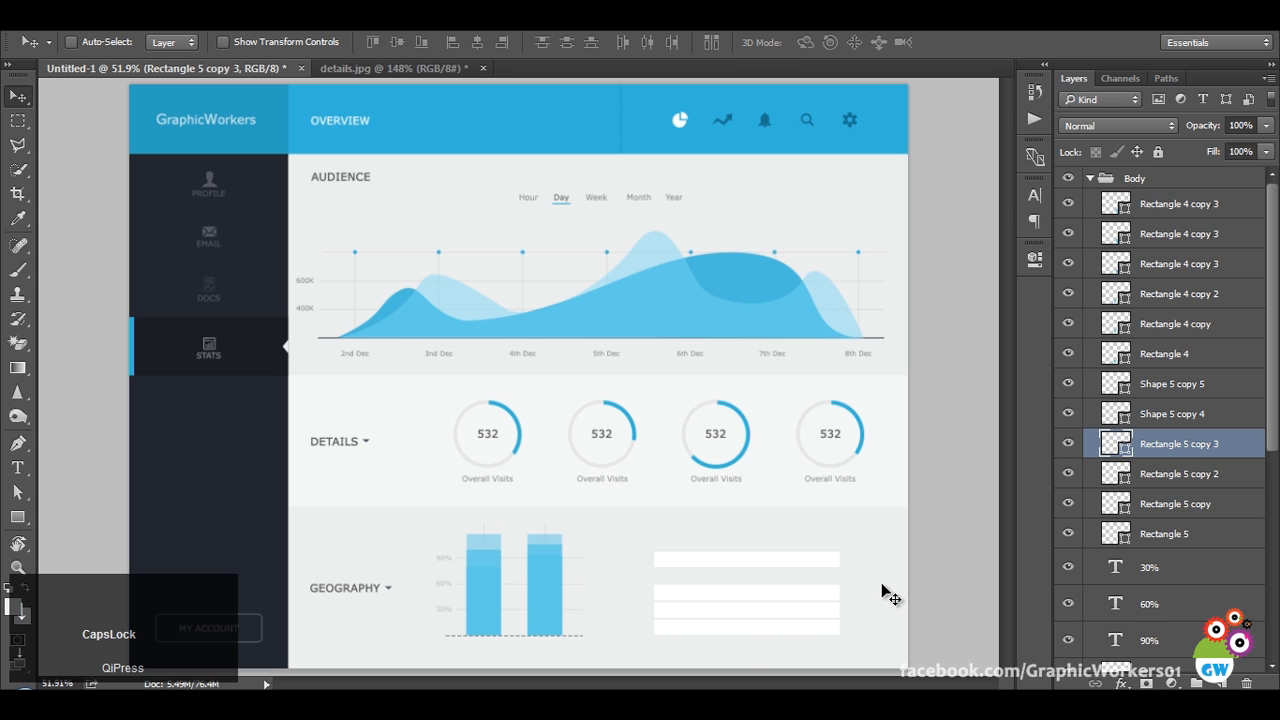
pyautogui.moveTo(868, 603); pyautogui.dragTo(803, 420)
# Nudge the four lower rows vertically so that all five rectangles are separated by thin, even gaps.
pyautogui.scroll(3, 802, 596)
pyautogui.press('Down')
pyautogui.press('Down')
pyautogui.press('Down')
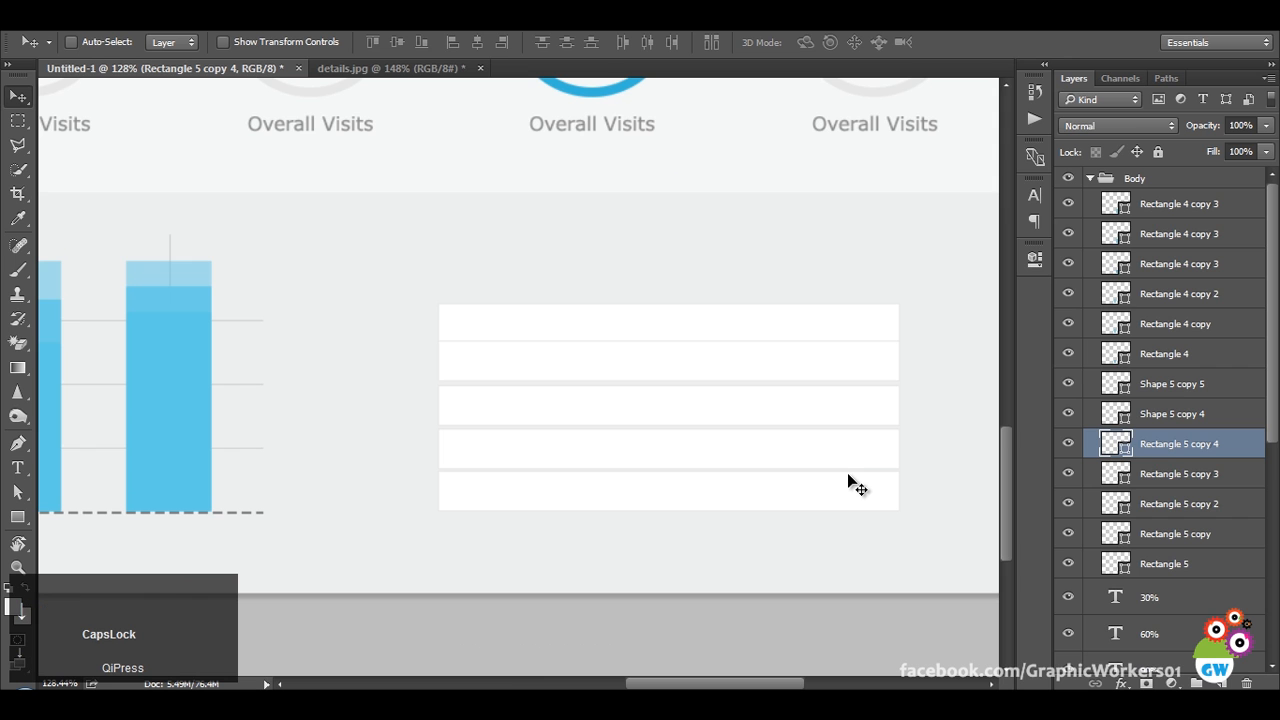
pyautogui.keyDown('alt'); pyautogui.rightClick(866, 417); pyautogui.keyUp('alt')
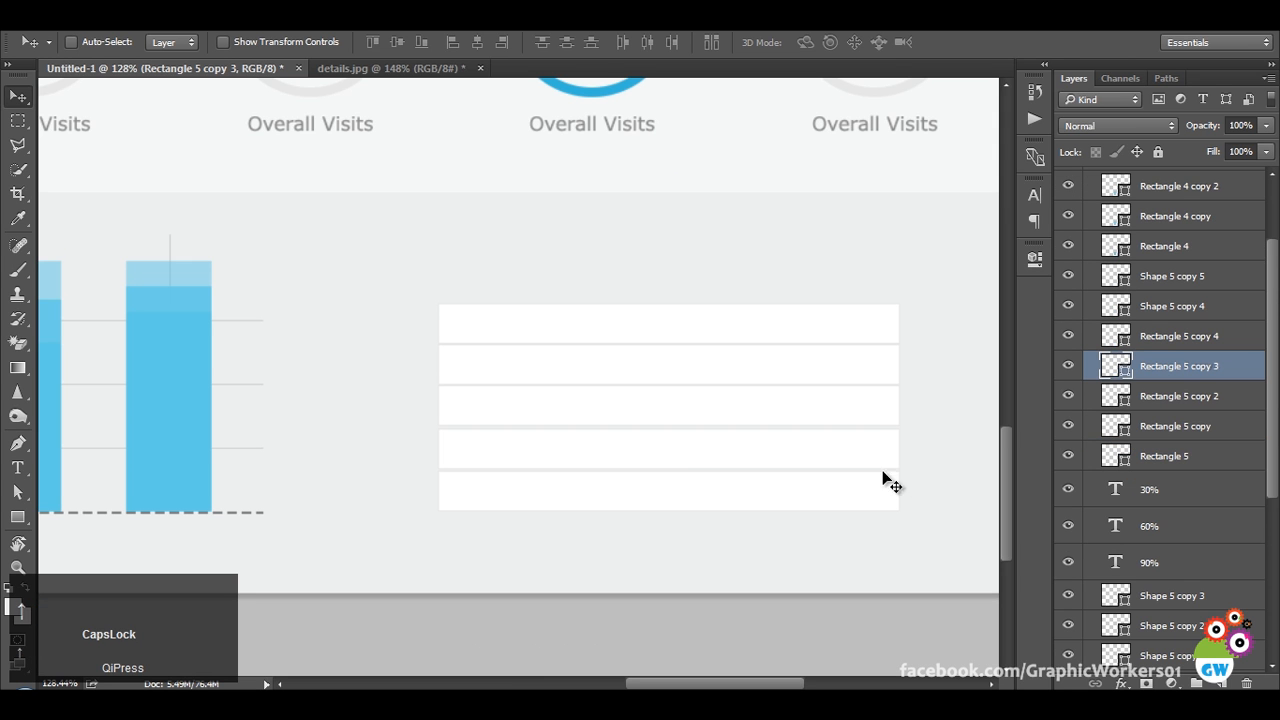
pyautogui.keyDown('alt'); pyautogui.rightClick(830, 458); pyautogui.keyUp('alt')
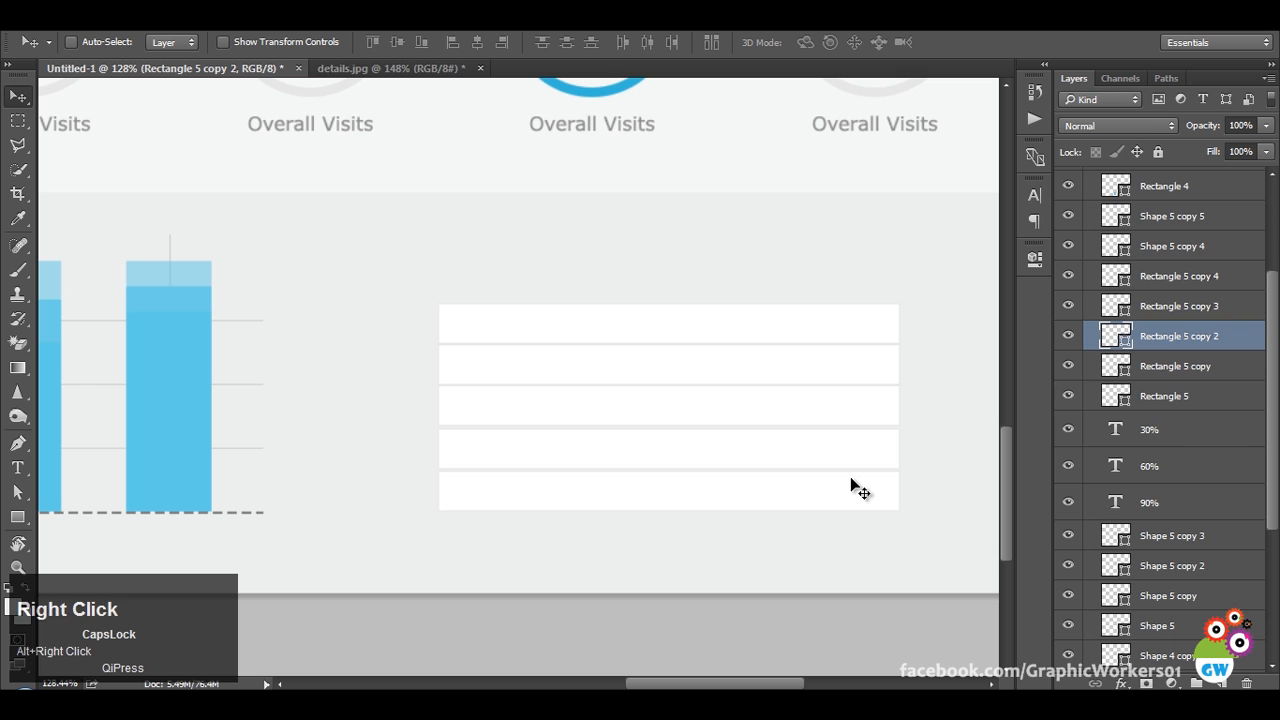
pyautogui.keyDown('alt'); pyautogui.rightClick(800, 506); pyautogui.keyUp('alt')
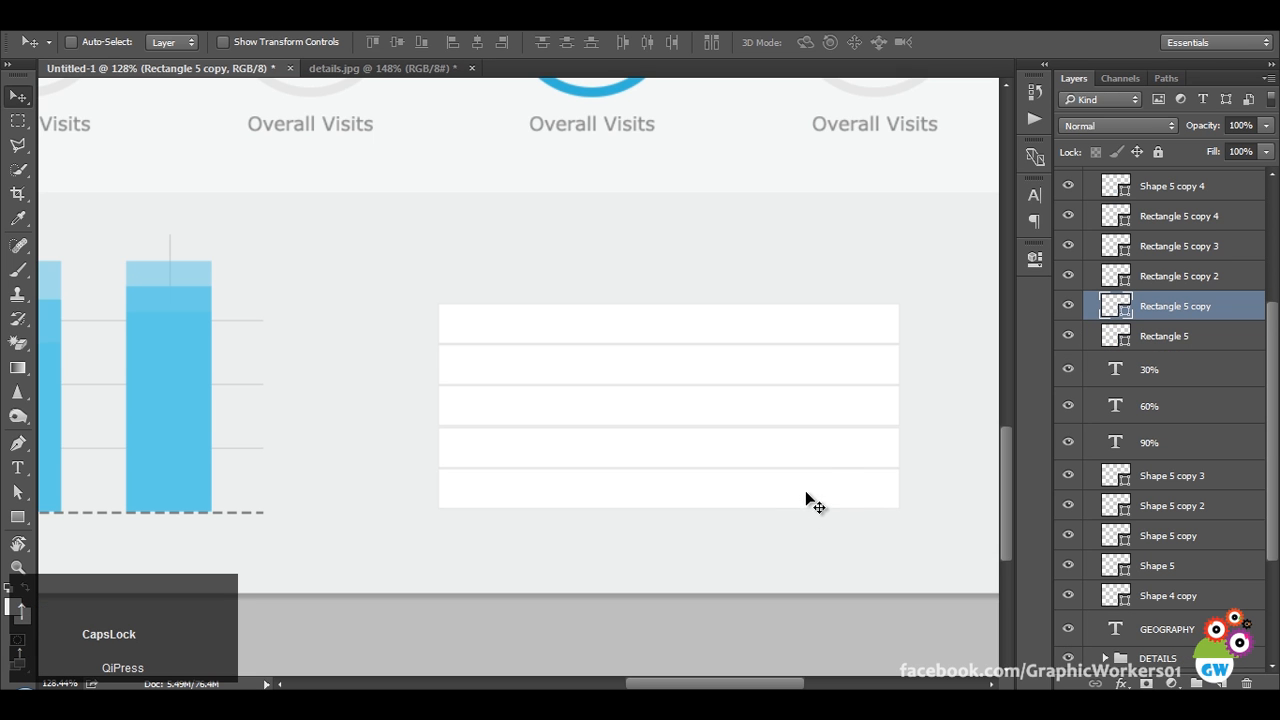
pyautogui.keyDown('ctrl'); pyautogui.keyDown('alt'); pyautogui.keyDown('shift'); pyautogui.rightClick(810, 465); pyautogui.keyUp('shift'); pyautogui.keyUp('alt'); pyautogui.keyUp('ctrl')
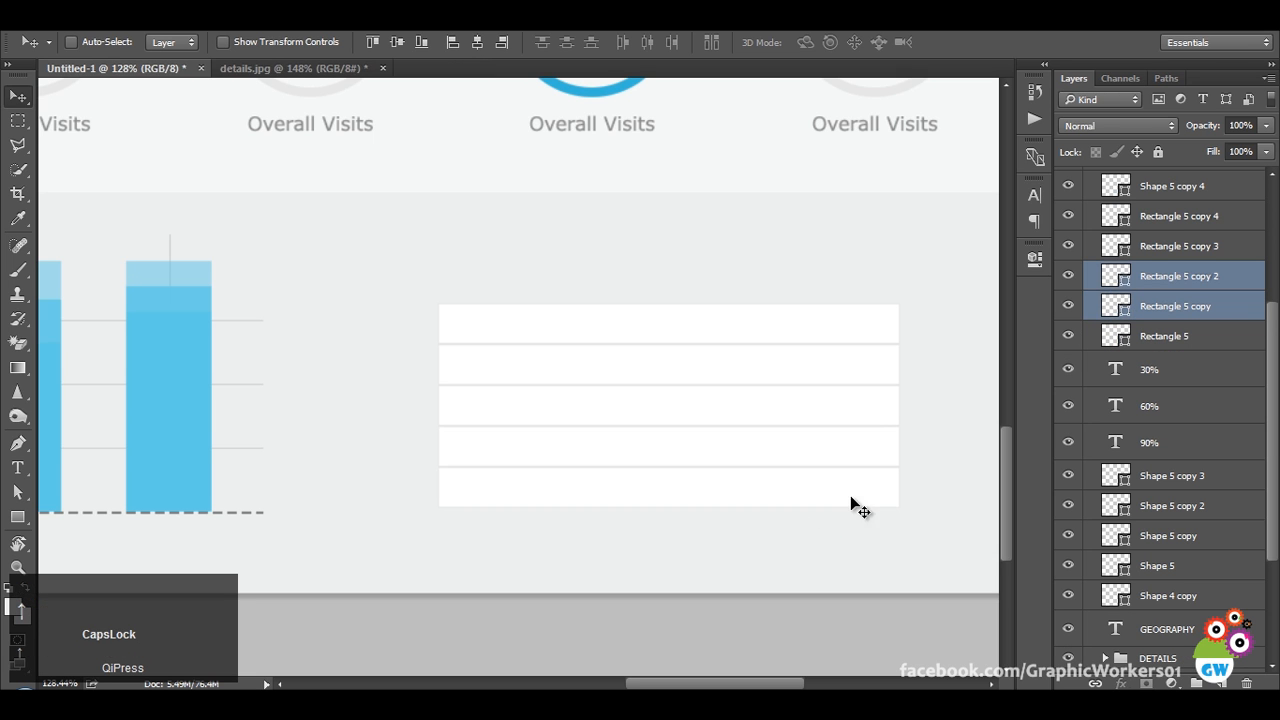
# Select the second and fourth table rows and set their fill to none.
pyautogui.scroll(-3, 850, 505)
pyautogui.keyDown('alt'); pyautogui.rightClick(768, 424); pyautogui.keyUp('alt')
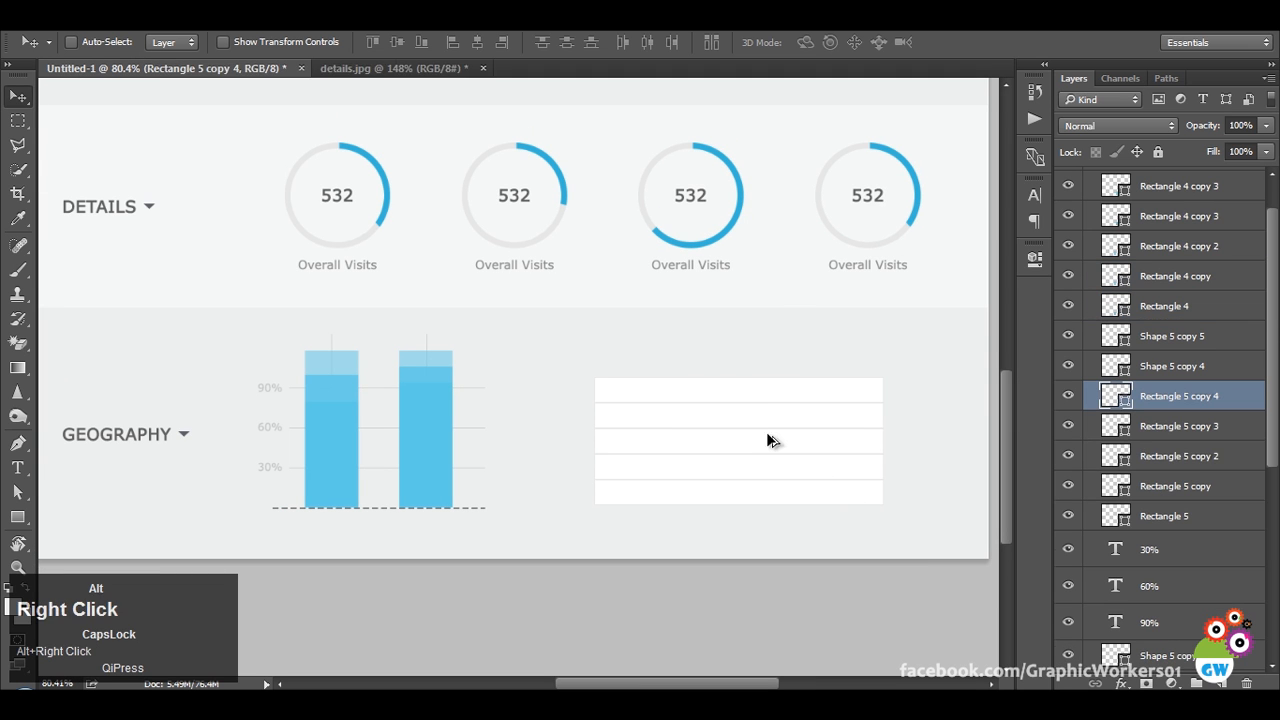
pyautogui.keyDown('ctrl'); pyautogui.keyDown('alt'); pyautogui.keyDown('shift'); pyautogui.rightClick(766, 466); pyautogui.keyUp('shift'); pyautogui.keyUp('alt'); pyautogui.keyUp('ctrl')
pyautogui.click(1035, 258)
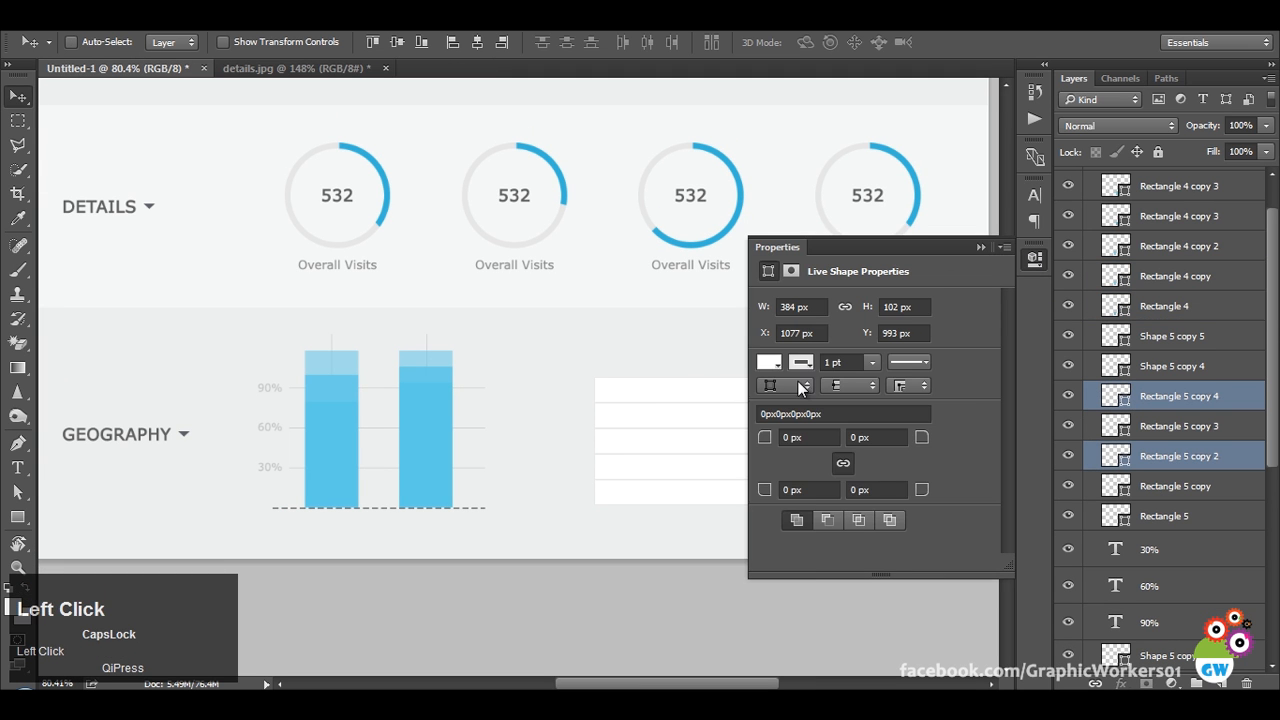
pyautogui.click(769, 364)
pyautogui.click(782, 398)
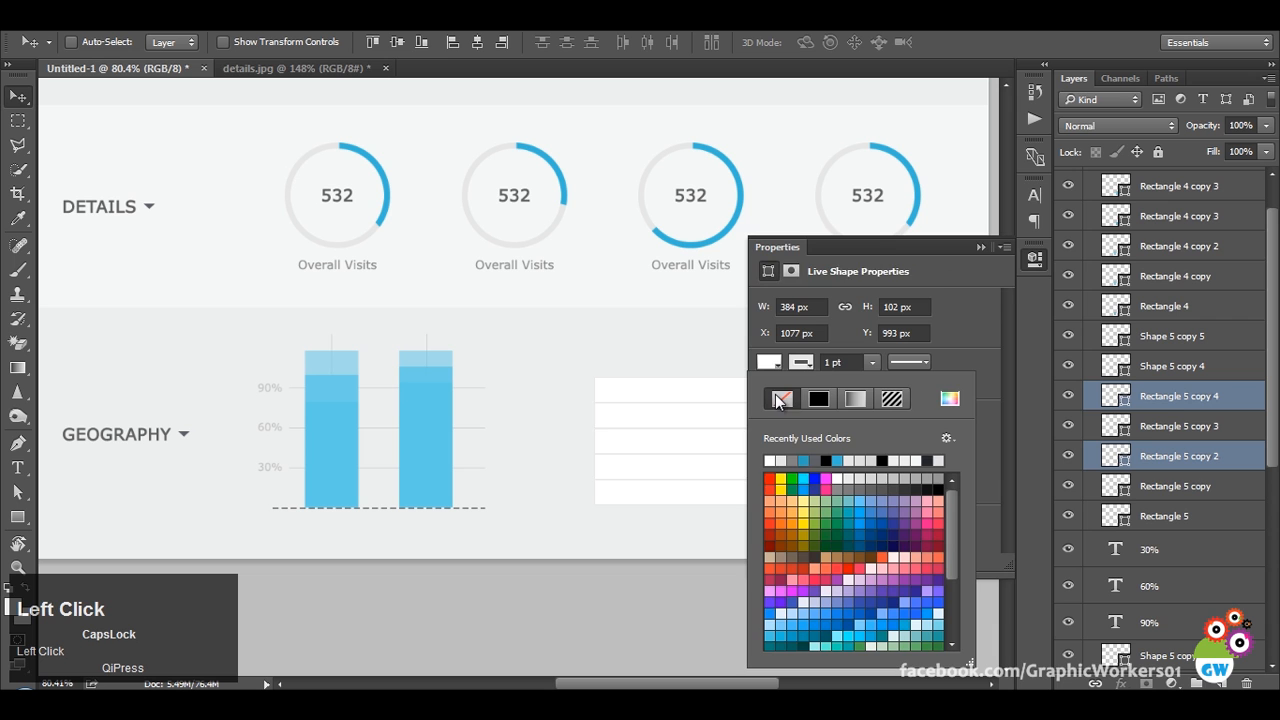
pyautogui.click(990, 280)
pyautogui.click(980, 246)
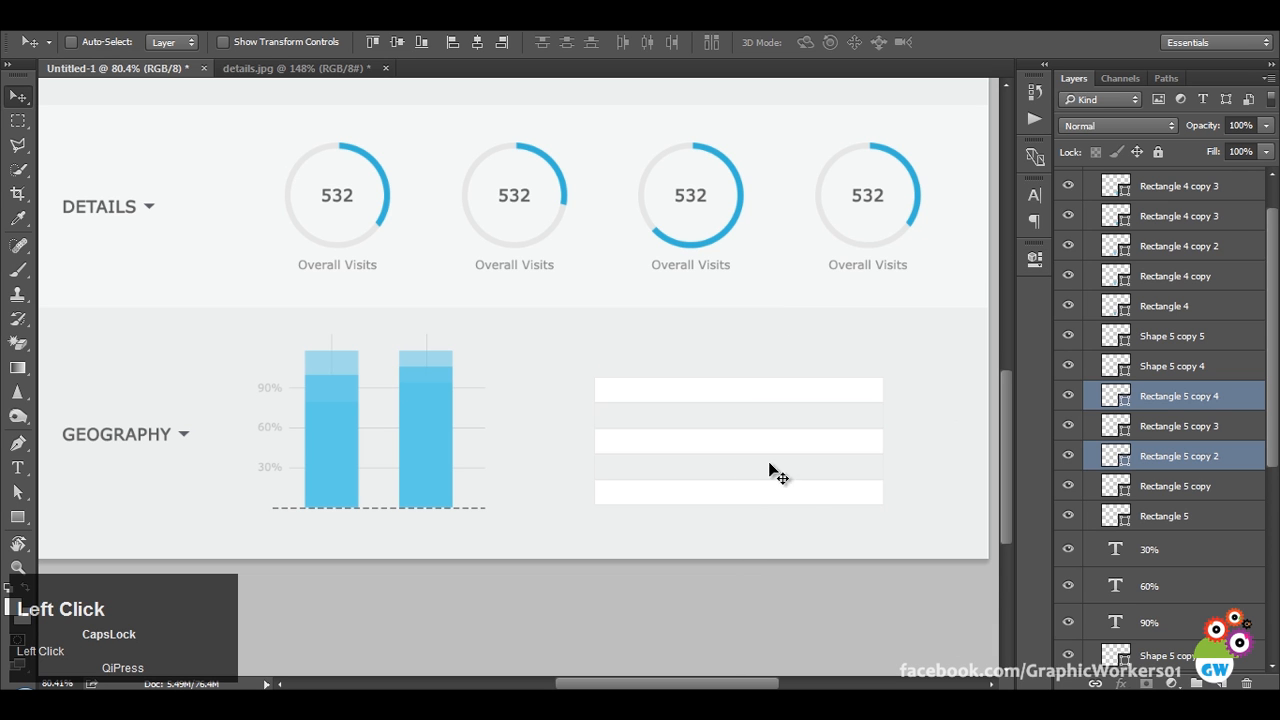
# Check the table headings in details.jpg and start a text layer just above the first row in Untitled-1.
pyautogui.scroll(-2, 808, 517)
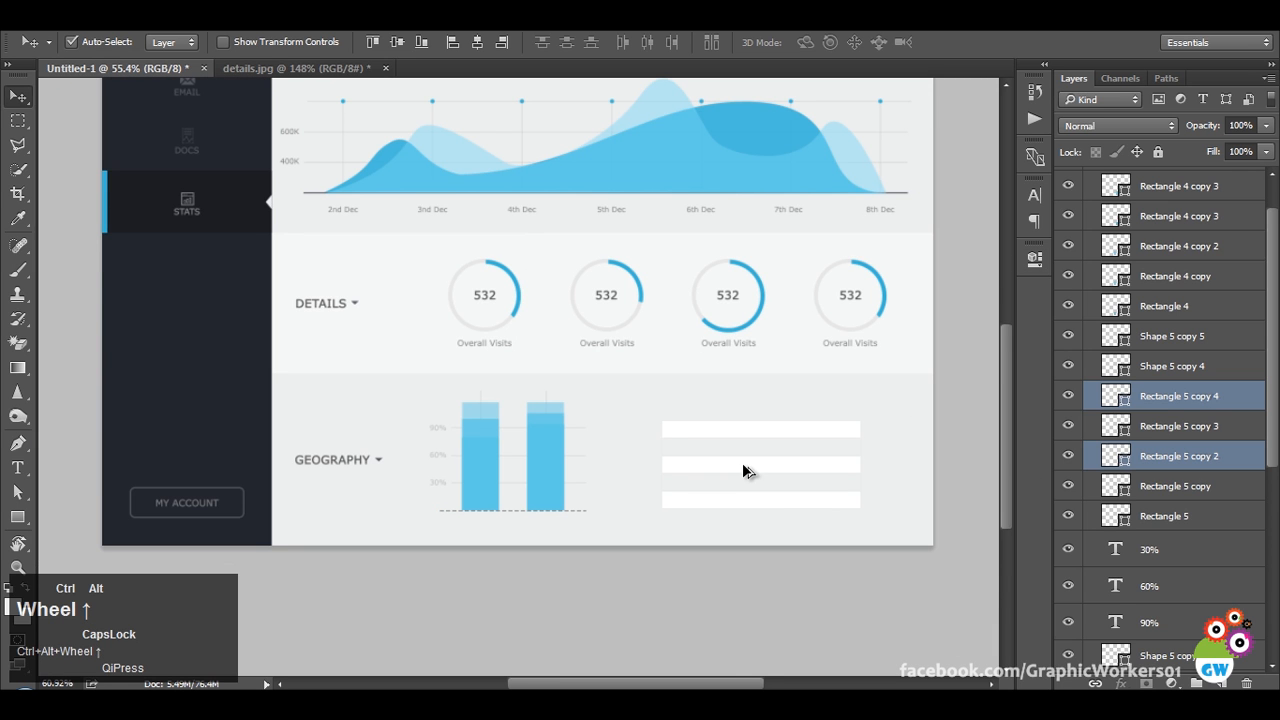
pyautogui.scroll(1, 742, 463)
pyautogui.click(333, 67)
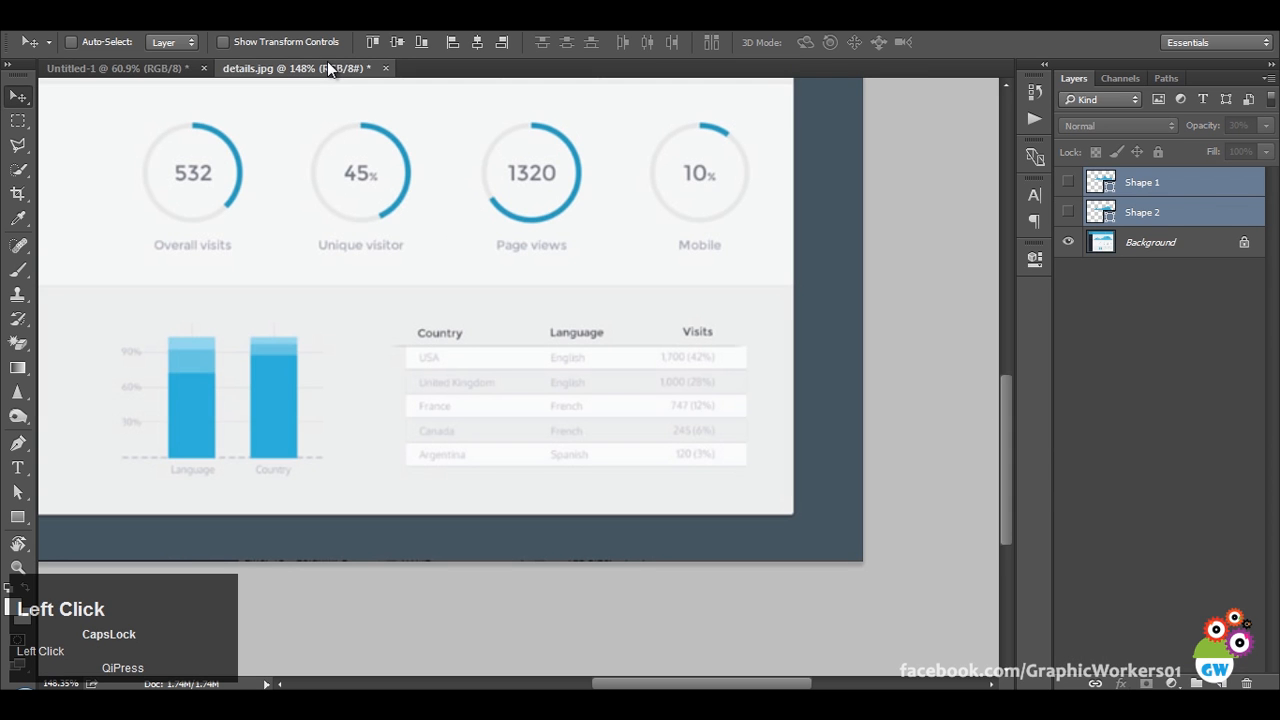
pyautogui.click(158, 70)
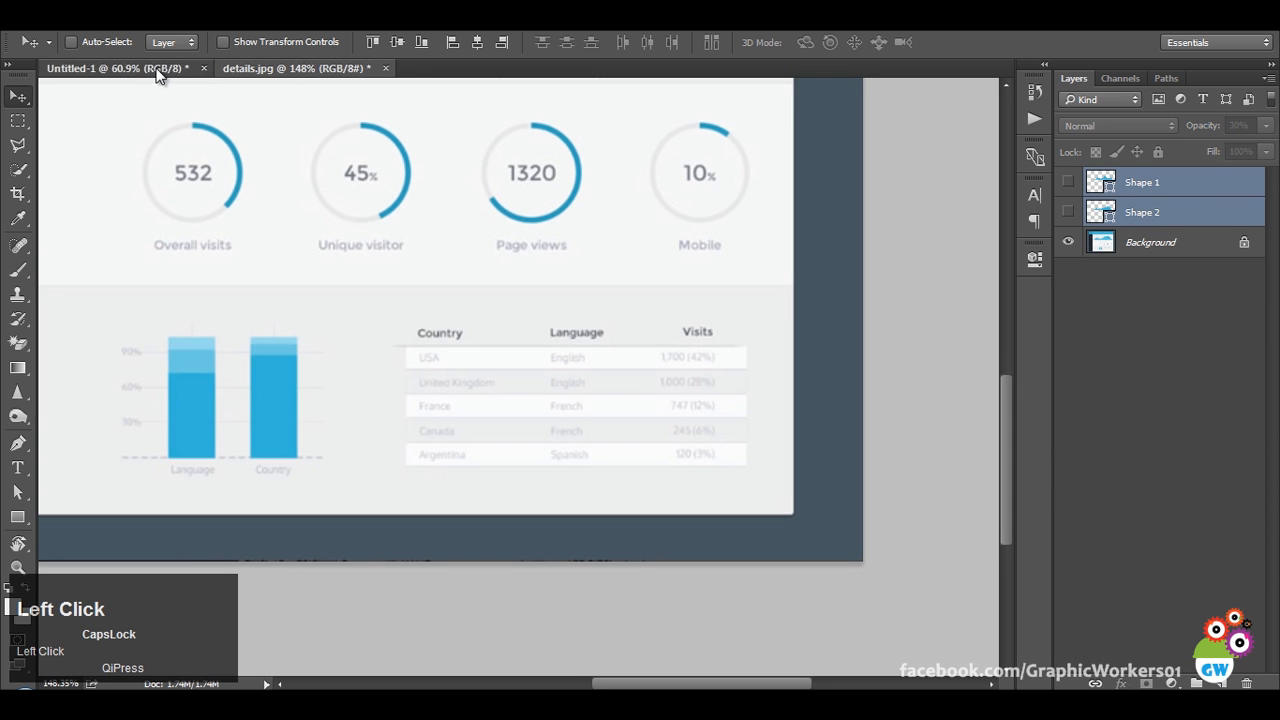
pyautogui.click(17, 467)
pyautogui.click(665, 403)
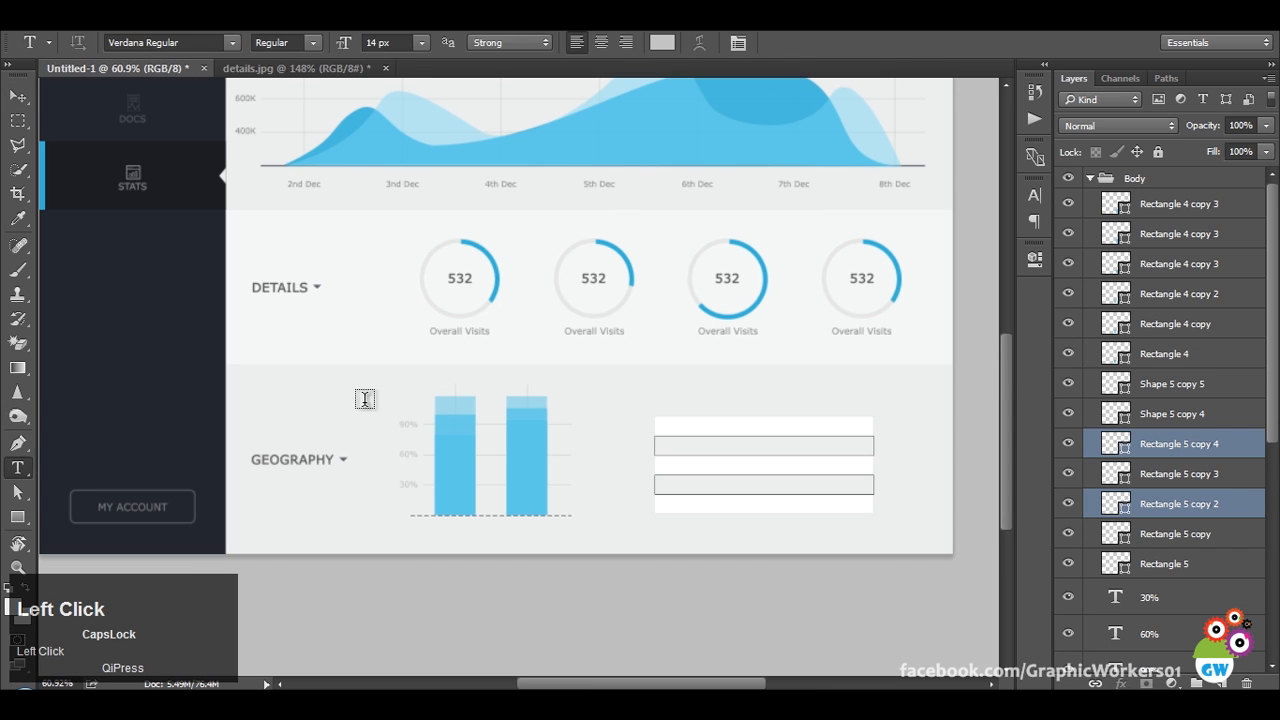
# Set the new text layer's font size to 16 px and its color to #939493, sampled from the DETAILS heading.
pyautogui.click(216, 67)
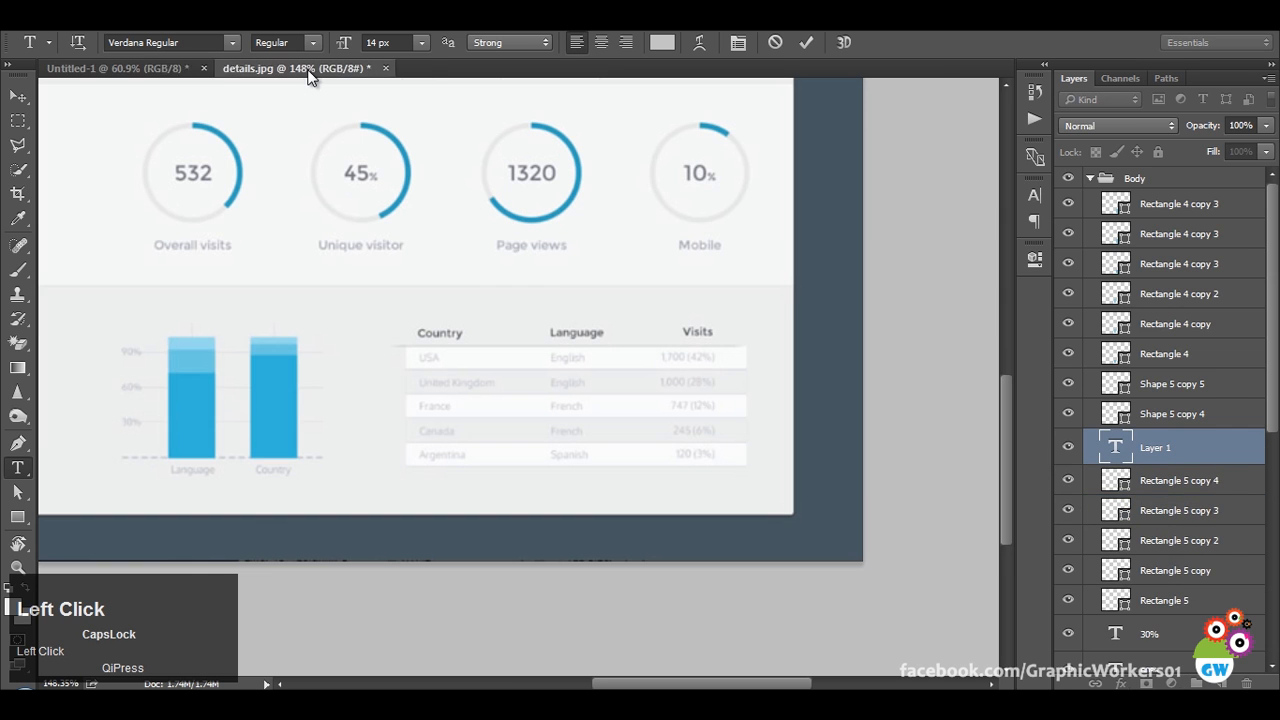
pyautogui.click(140, 68)
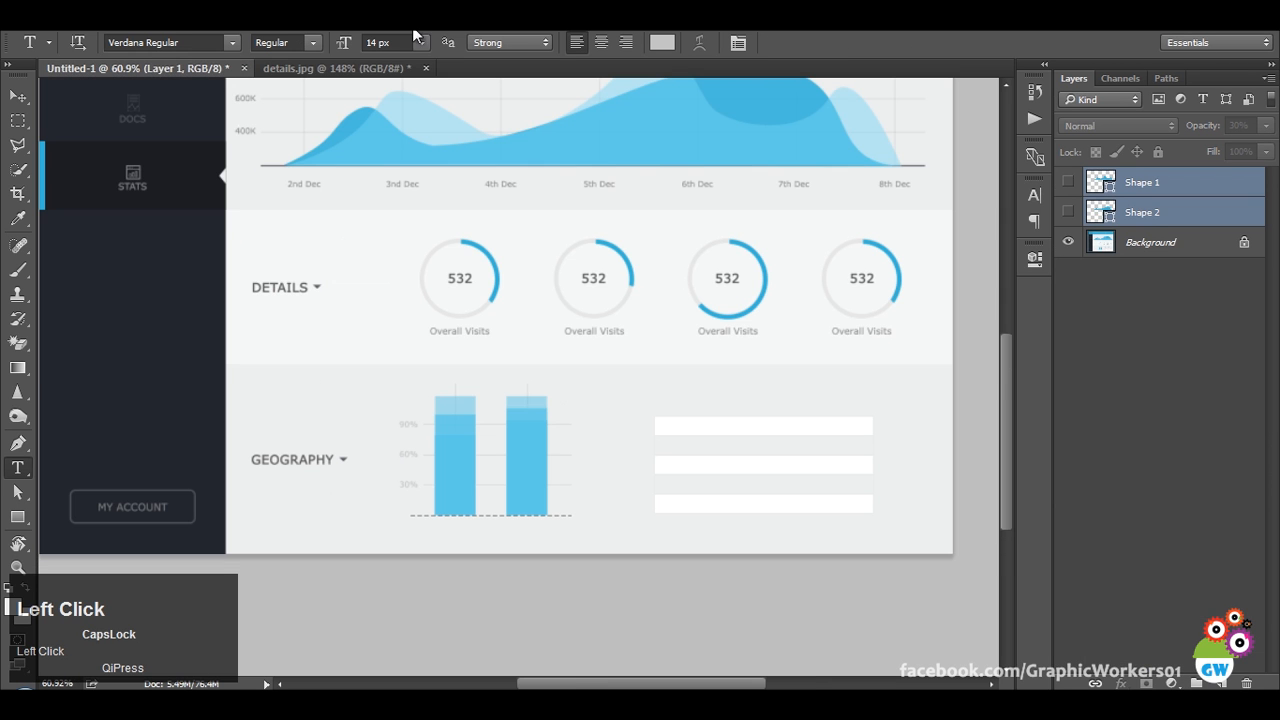
pyautogui.scroll(1, 403, 45)
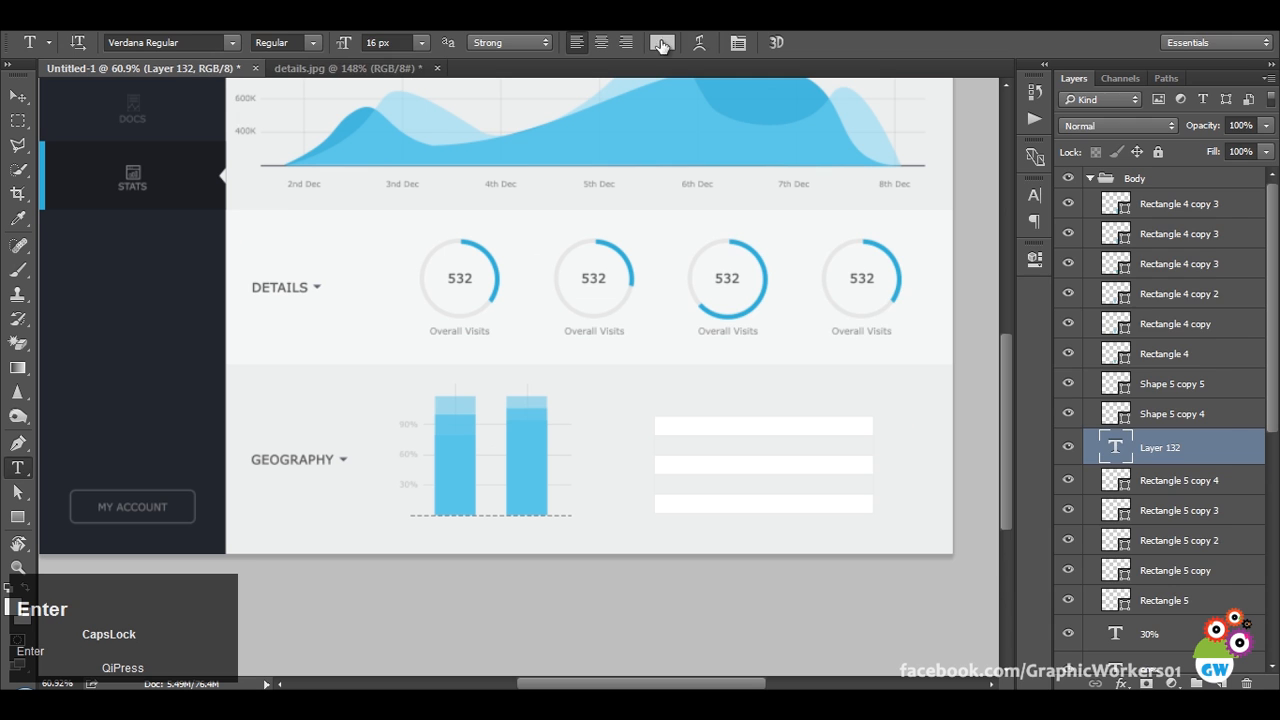
pyautogui.click(662, 42)
pyautogui.click(290, 289)
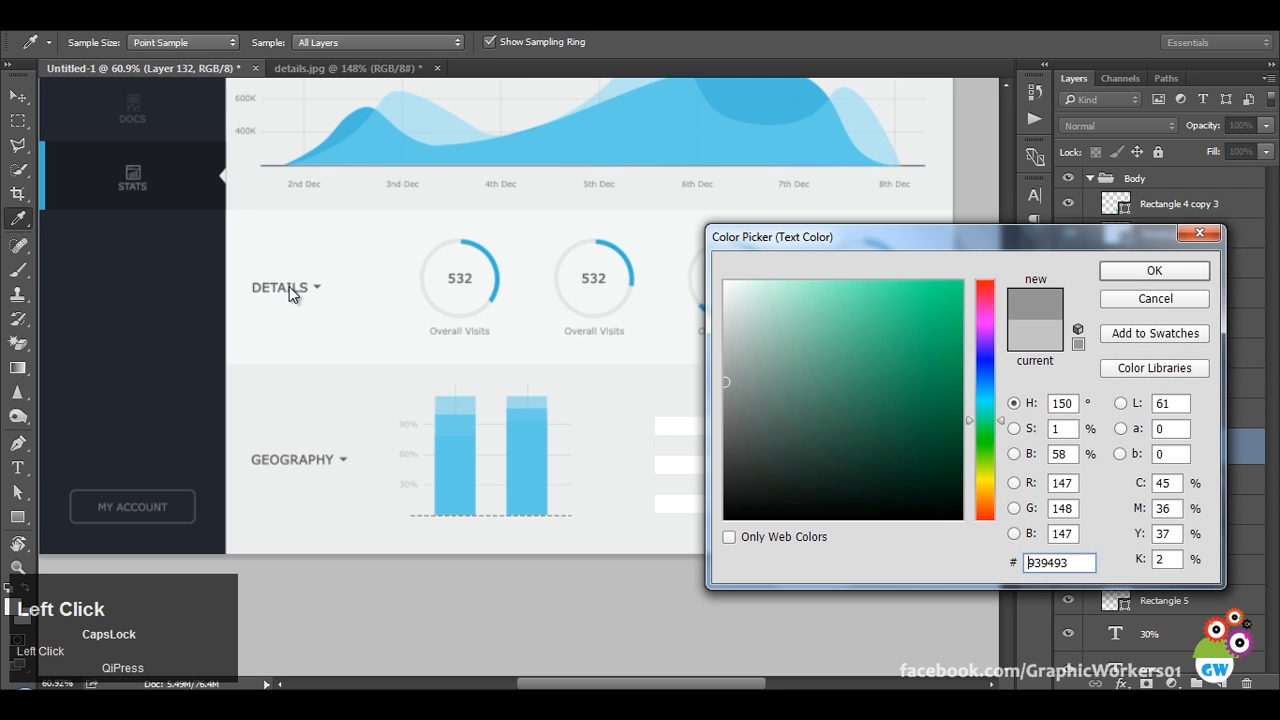
pyautogui.click(1154, 277)
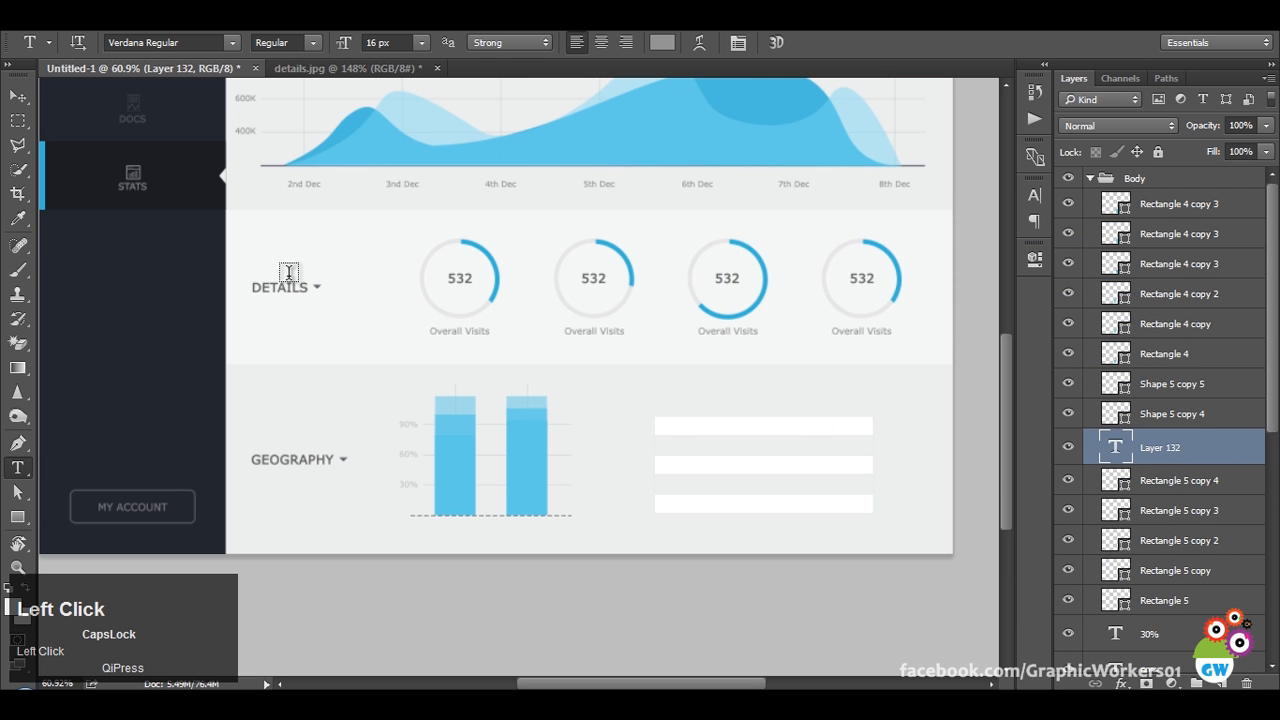
# Try setting the text color to #5e616a, sampled from the arrow beside the DETAILS heading.
pyautogui.click(661, 43)
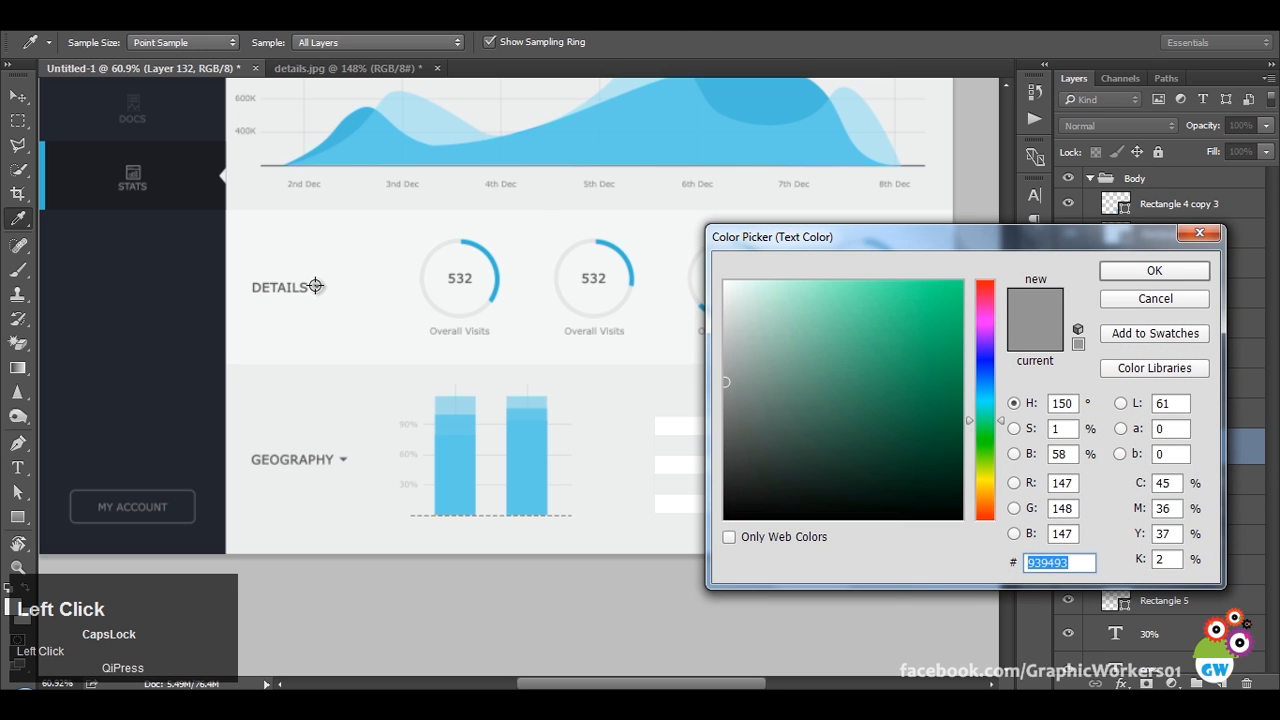
pyautogui.click(316, 286)
pyautogui.click(316, 287)
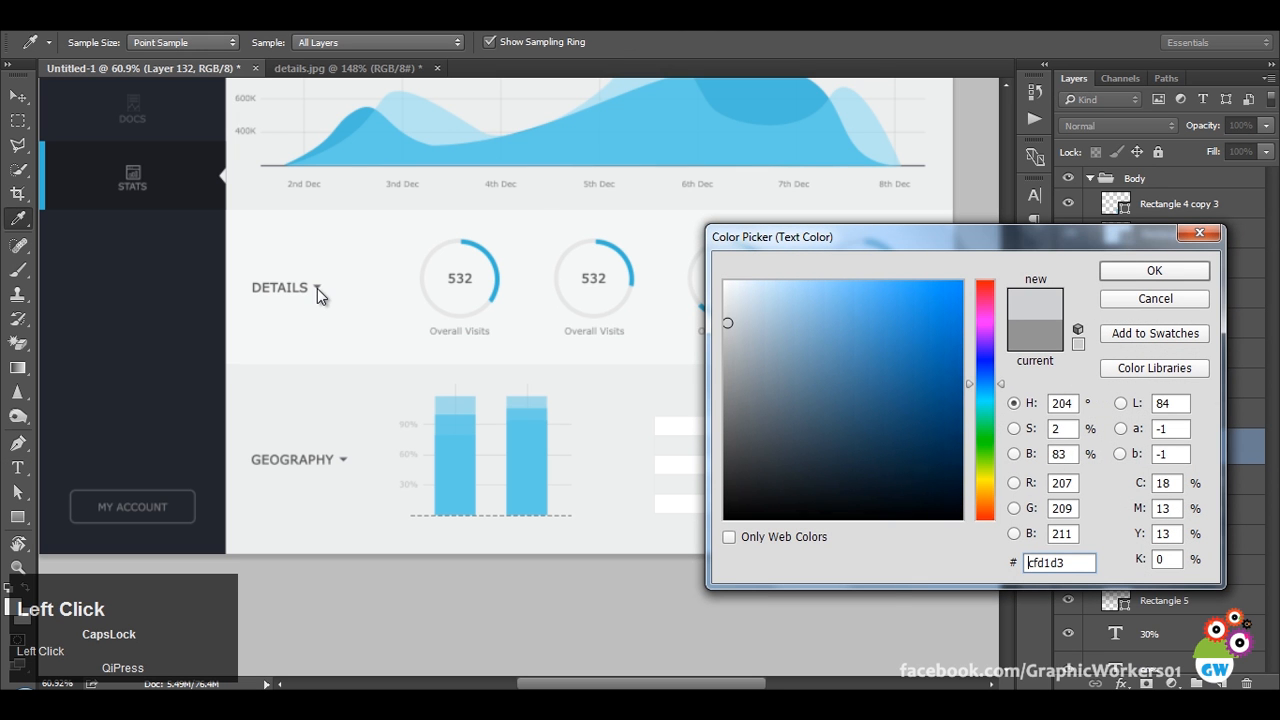
pyautogui.click(317, 287)
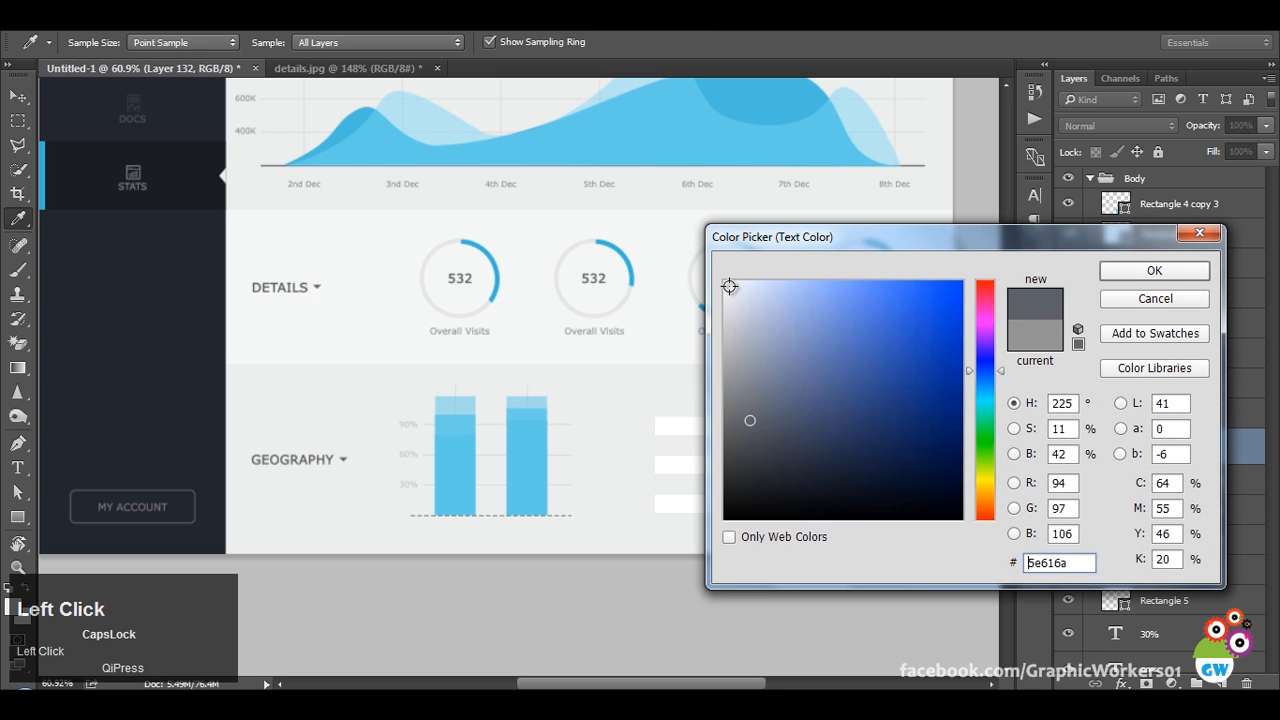
pyautogui.click(1124, 276)
pyautogui.press('o')
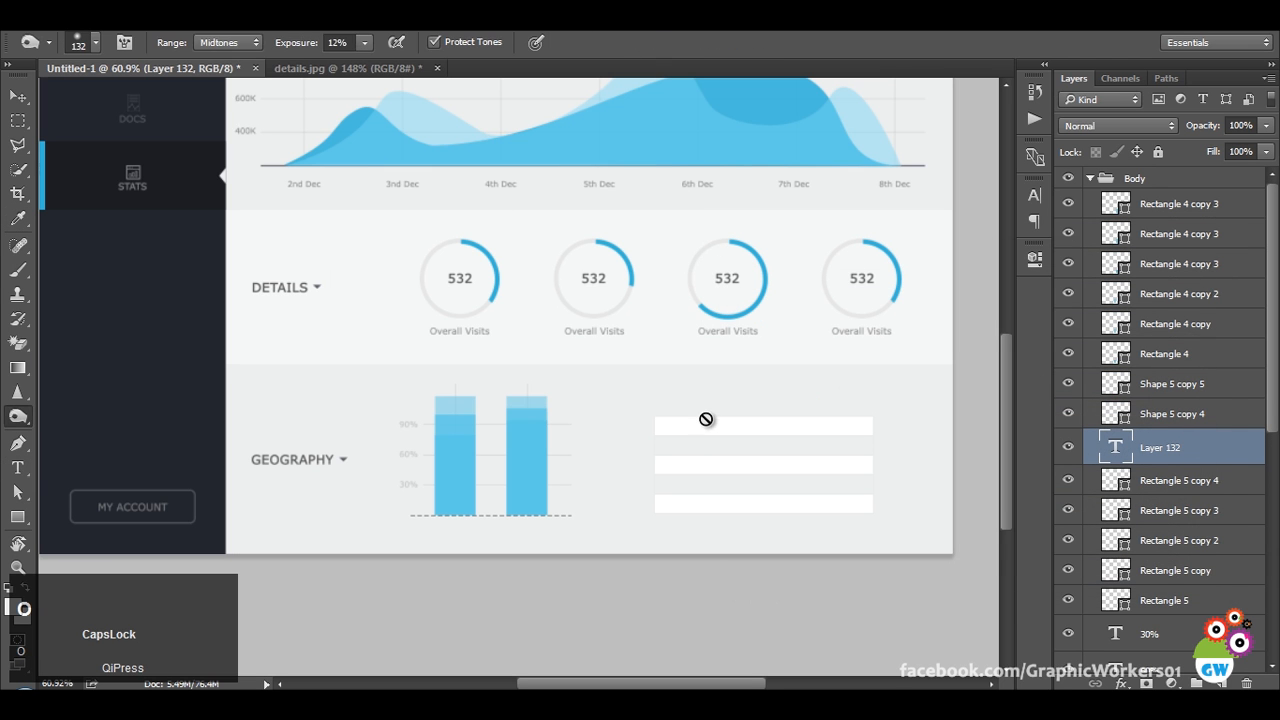
pyautogui.press('t')
pyautogui.press('r')
pyautogui.press('y')
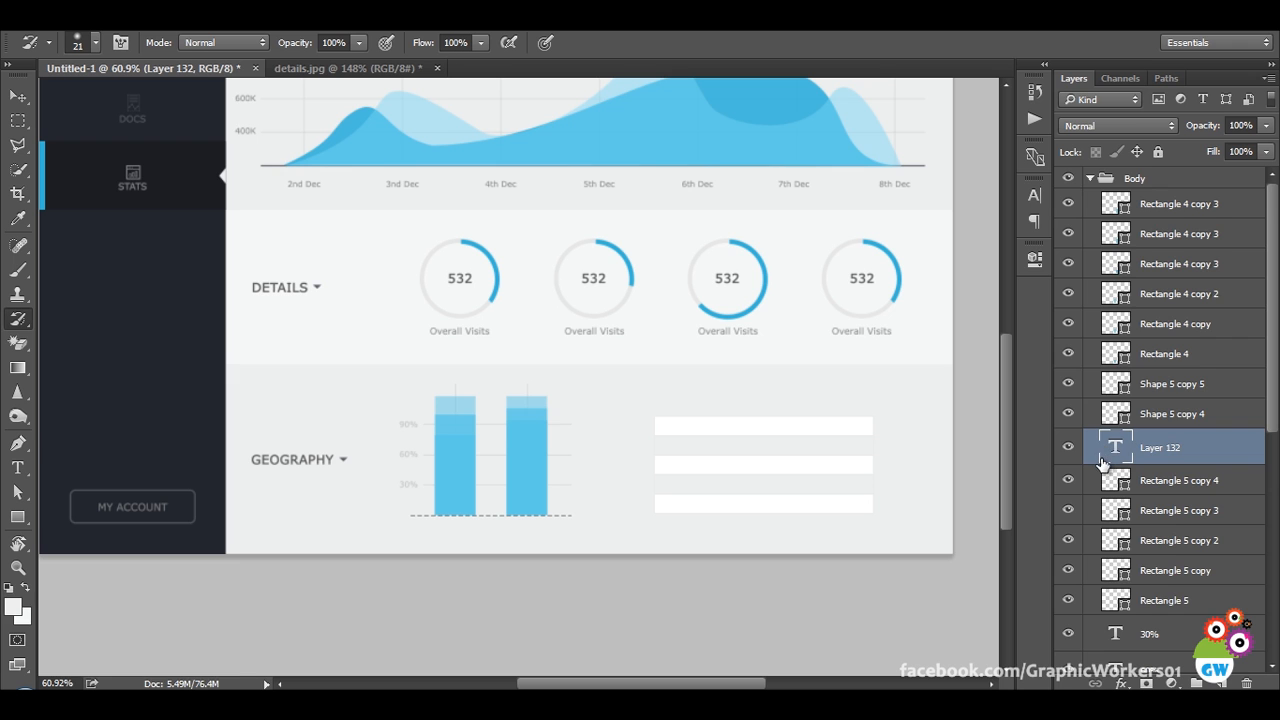
pyautogui.press('Escape')
pyautogui.hotkey('ctrl', 'alt', 'z')
pyautogui.scroll(-1, 1094, 480)
# Add the heading "Country" just above the first table row and color it #8f9297, sampled from the arrow beside GEOGRAPHY.
pyautogui.press('t')
pyautogui.click(691, 402)
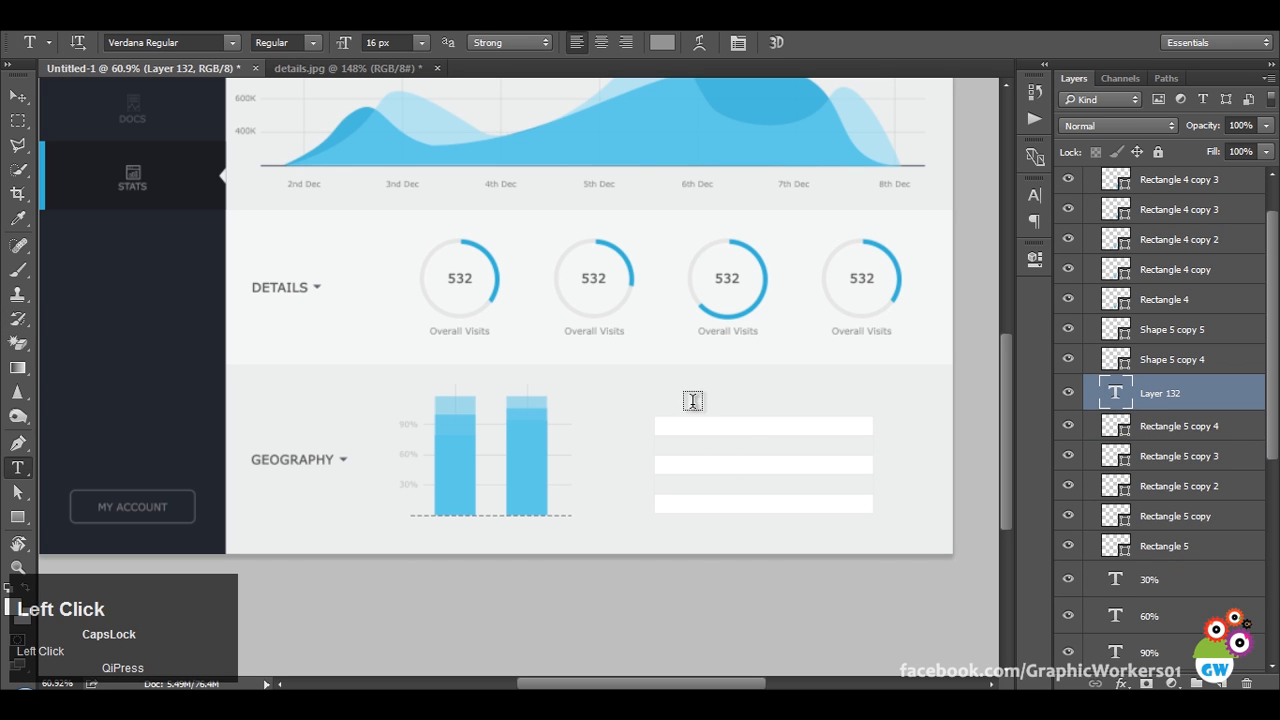
pyautogui.write('OUN')
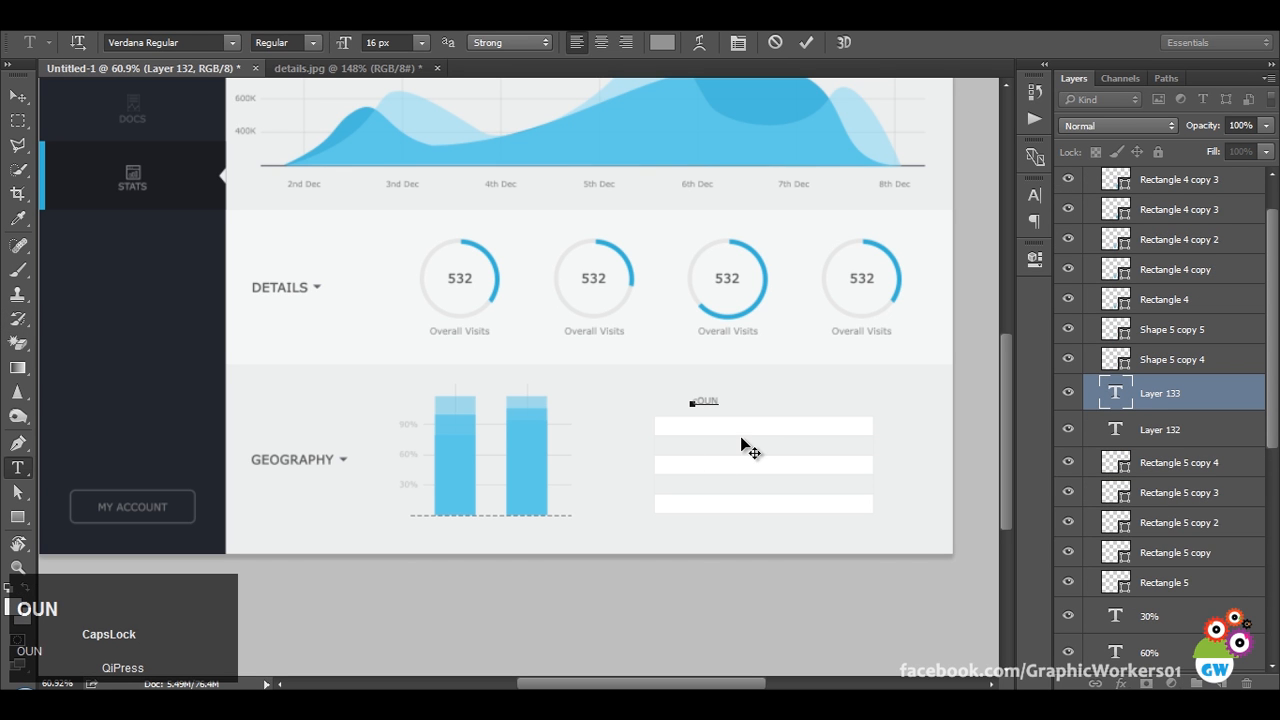
pyautogui.press('BackSpace')
pyautogui.press('BackSpace')
pyautogui.press('BackSpace')
pyautogui.write('O')
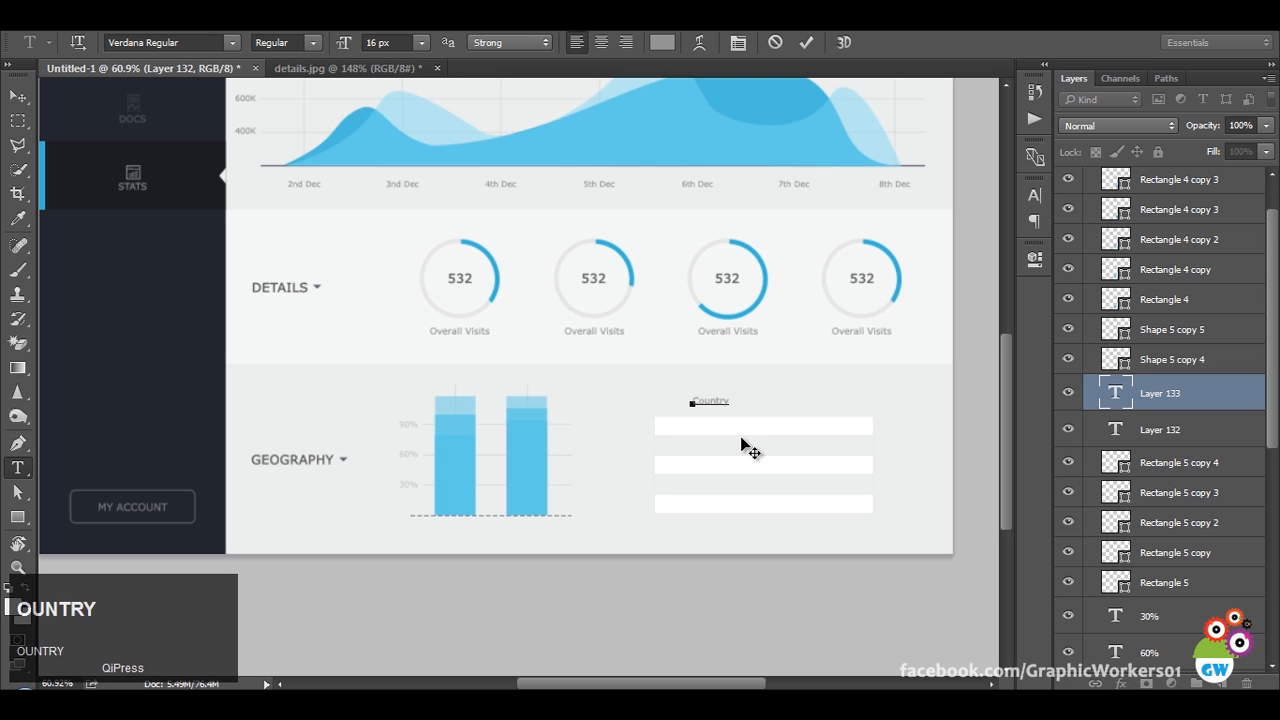
pyautogui.hotkey('ctrl', 'a')
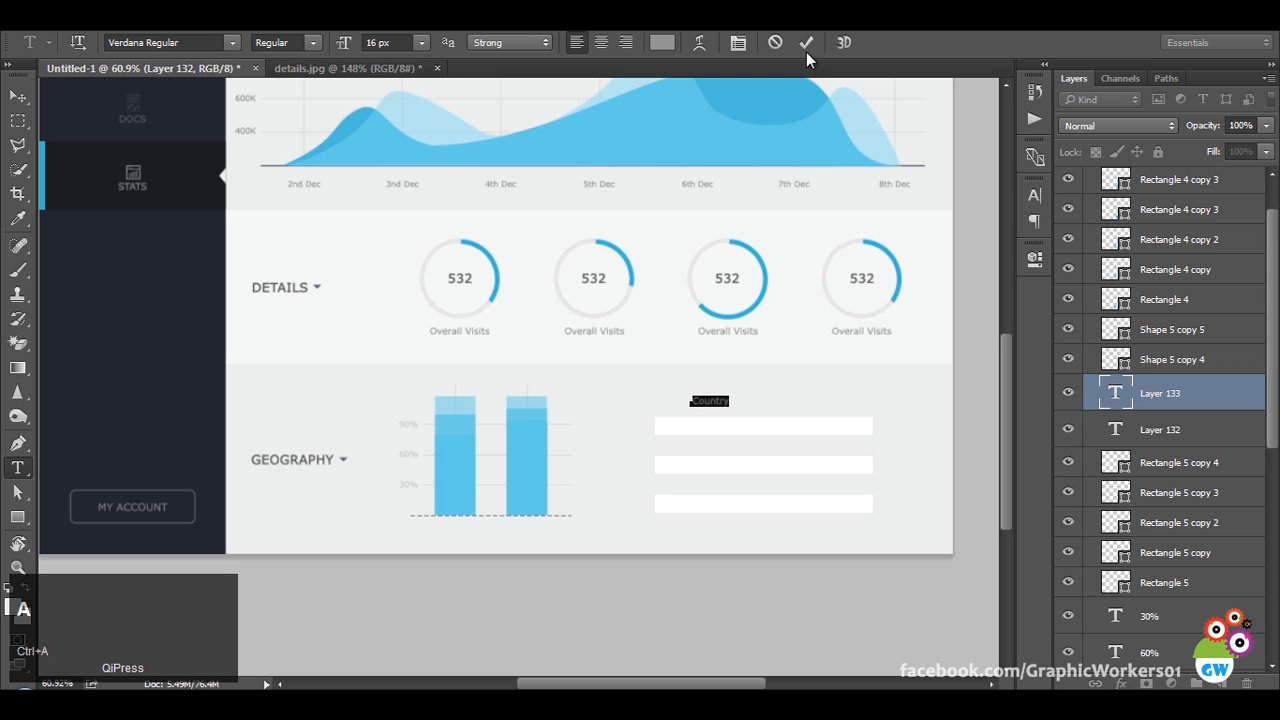
pyautogui.click(668, 42)
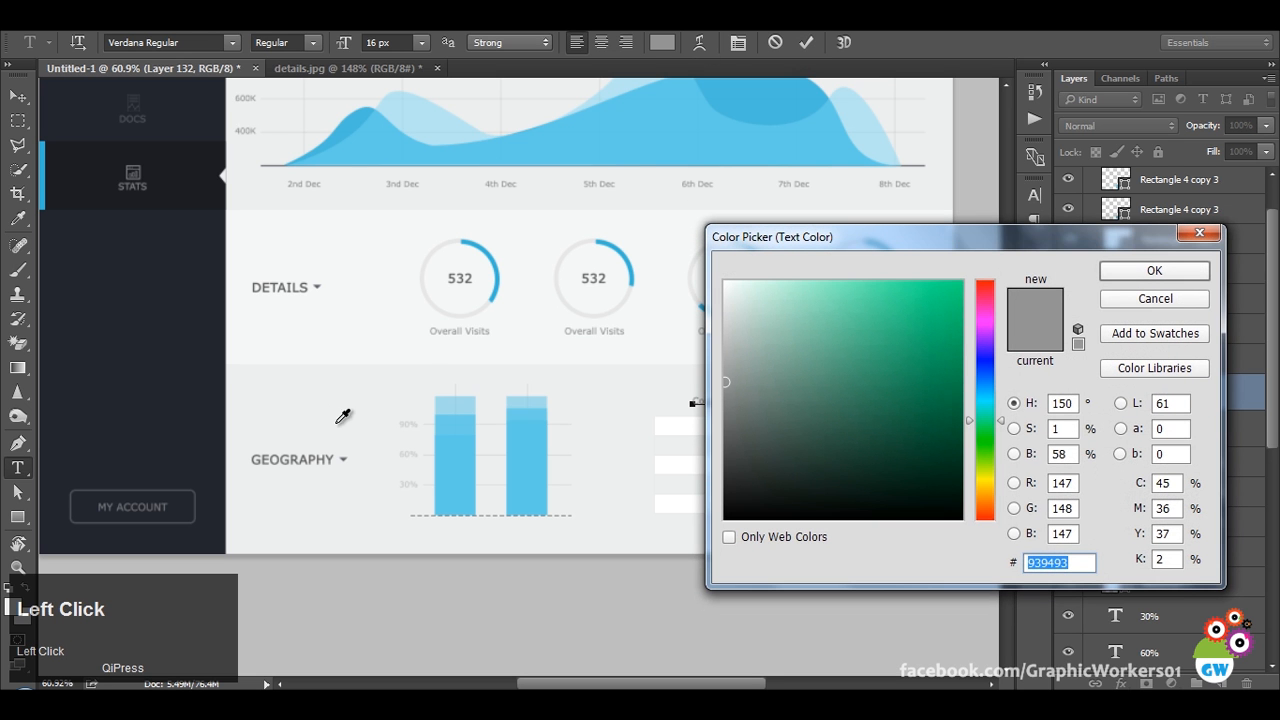
pyautogui.click(343, 460)
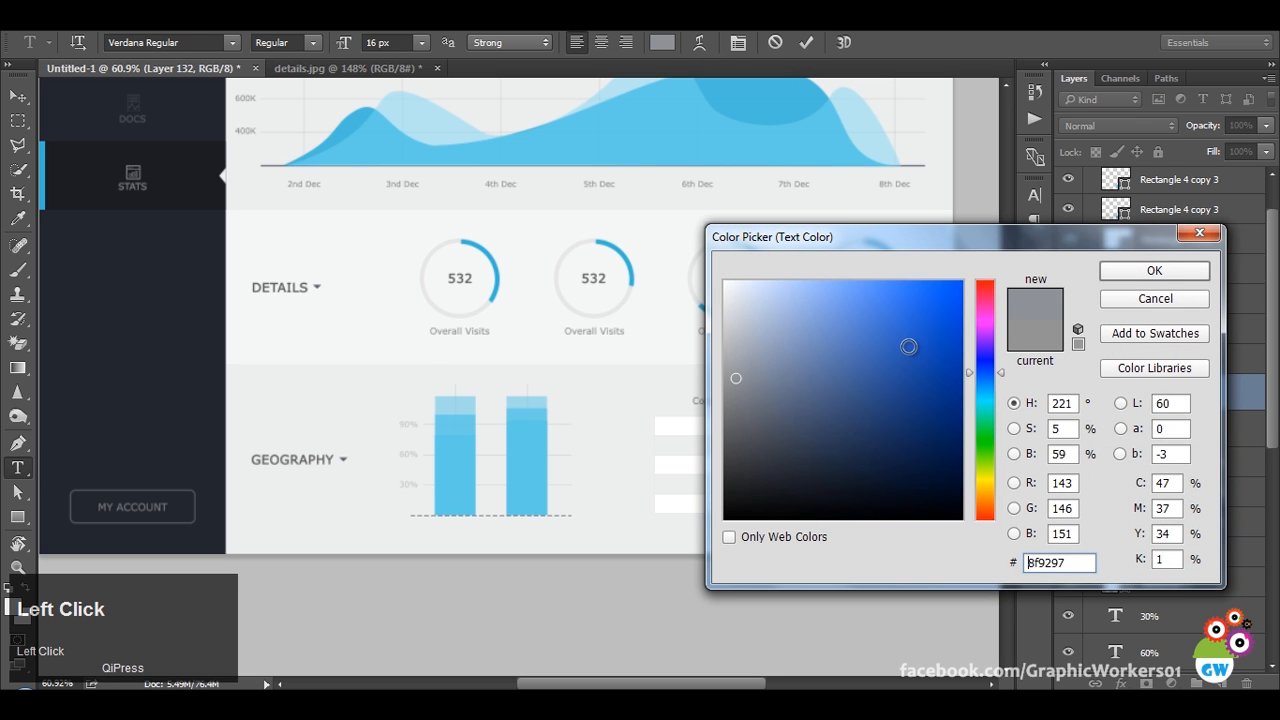
pyautogui.click(1143, 272)
pyautogui.click(18, 96)
# Recolor the Country heading to #767676, sampled from the number in the third DETAILS circle.
pyautogui.scroll(3, 700, 492)
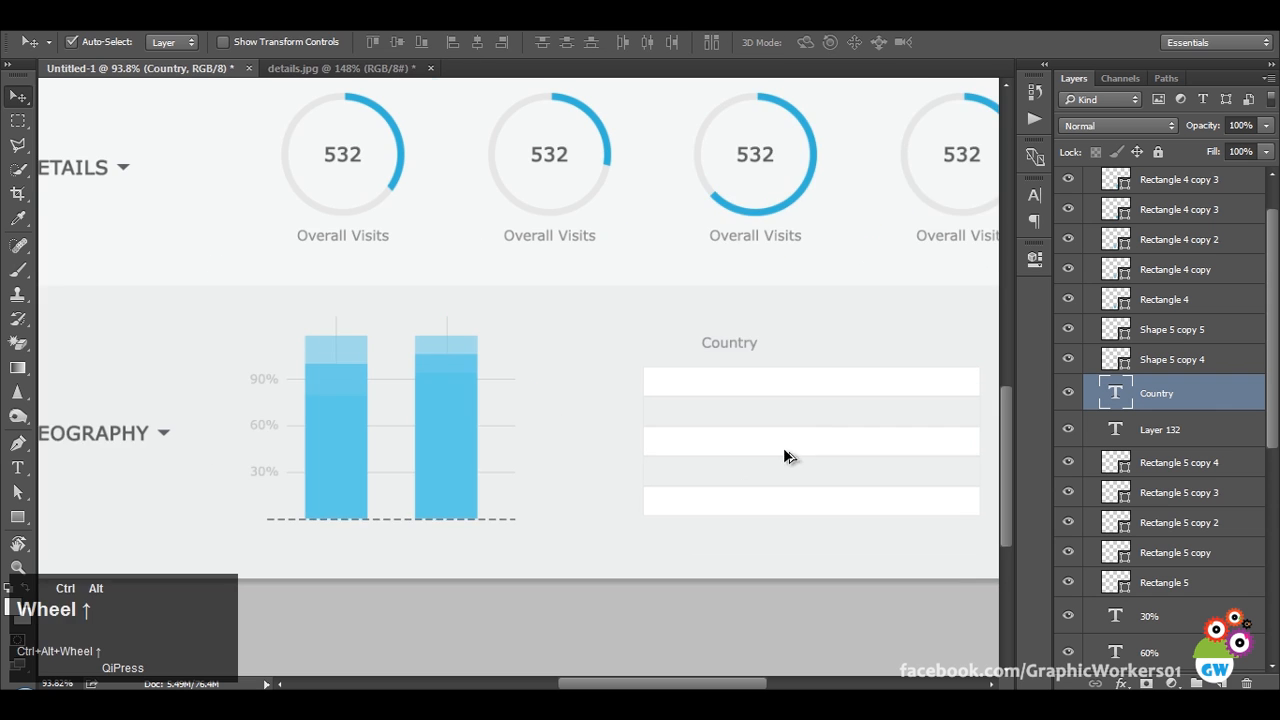
pyautogui.moveTo(843, 405); pyautogui.dragTo(596, 431)
pyautogui.press('t')
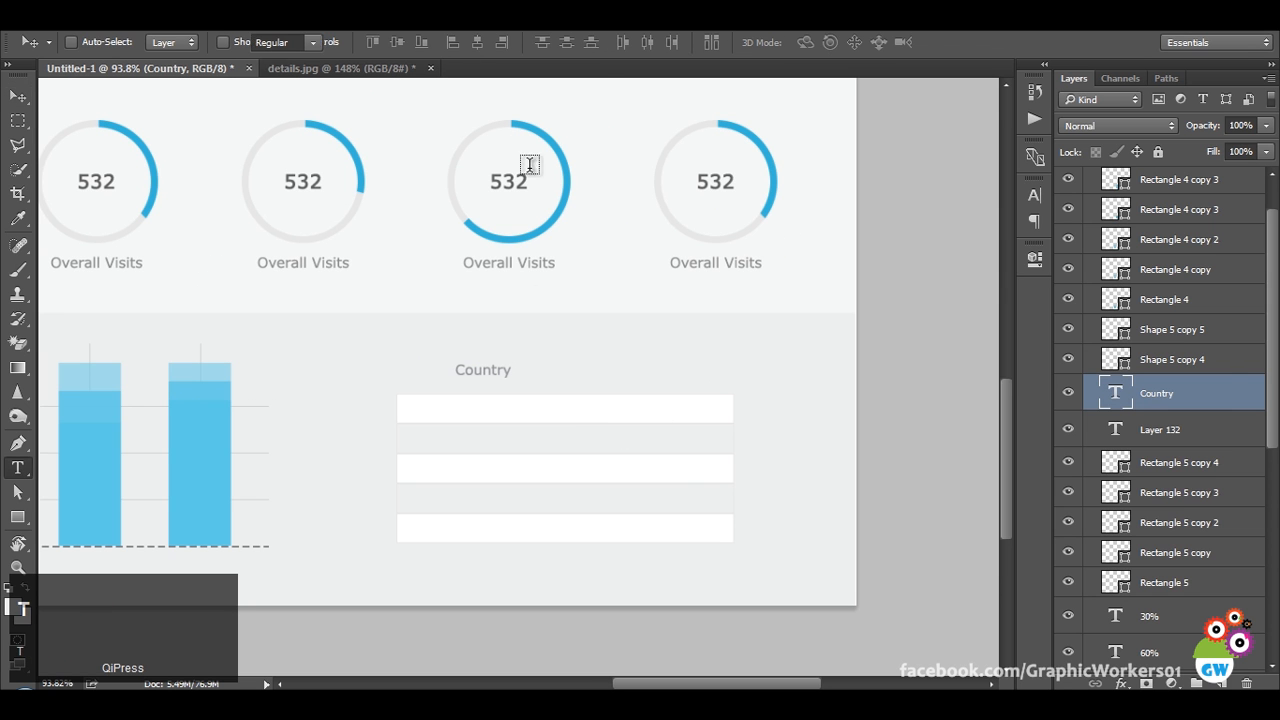
pyautogui.click(662, 42)
pyautogui.click(518, 183)
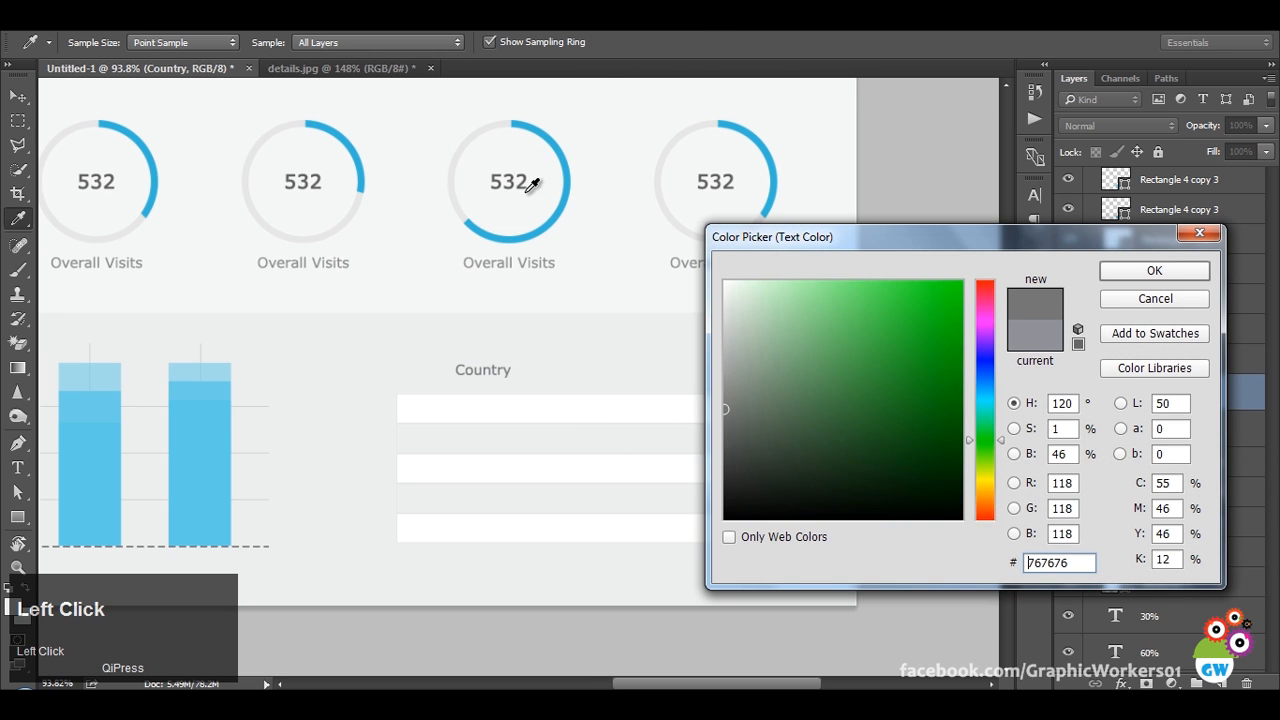
pyautogui.click(1128, 276)
# Duplicate the Country heading along the same line above the table and change the copy's text to "Language".
pyautogui.click(18, 96)
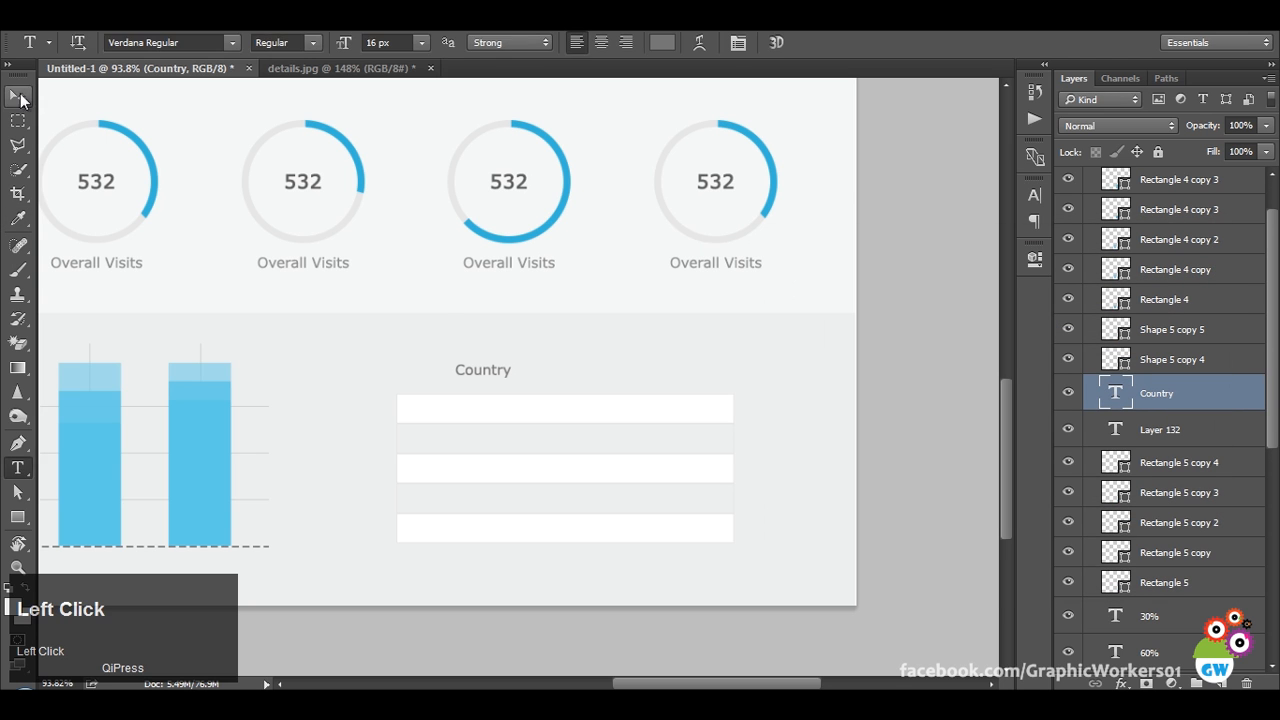
pyautogui.moveTo(606, 377); pyautogui.dragTo(715, 357)
pyautogui.press('t')
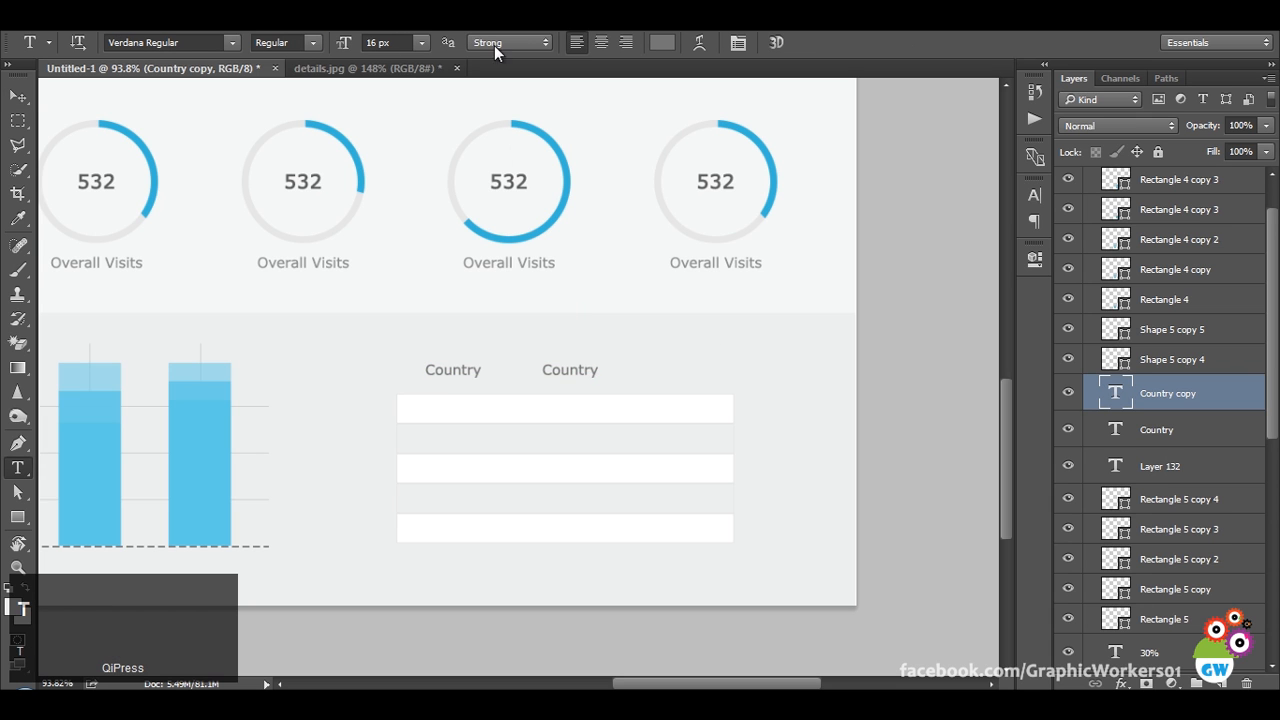
pyautogui.click(574, 369)
pyautogui.doubleClick(574, 366)
pyautogui.press('BackSpace')
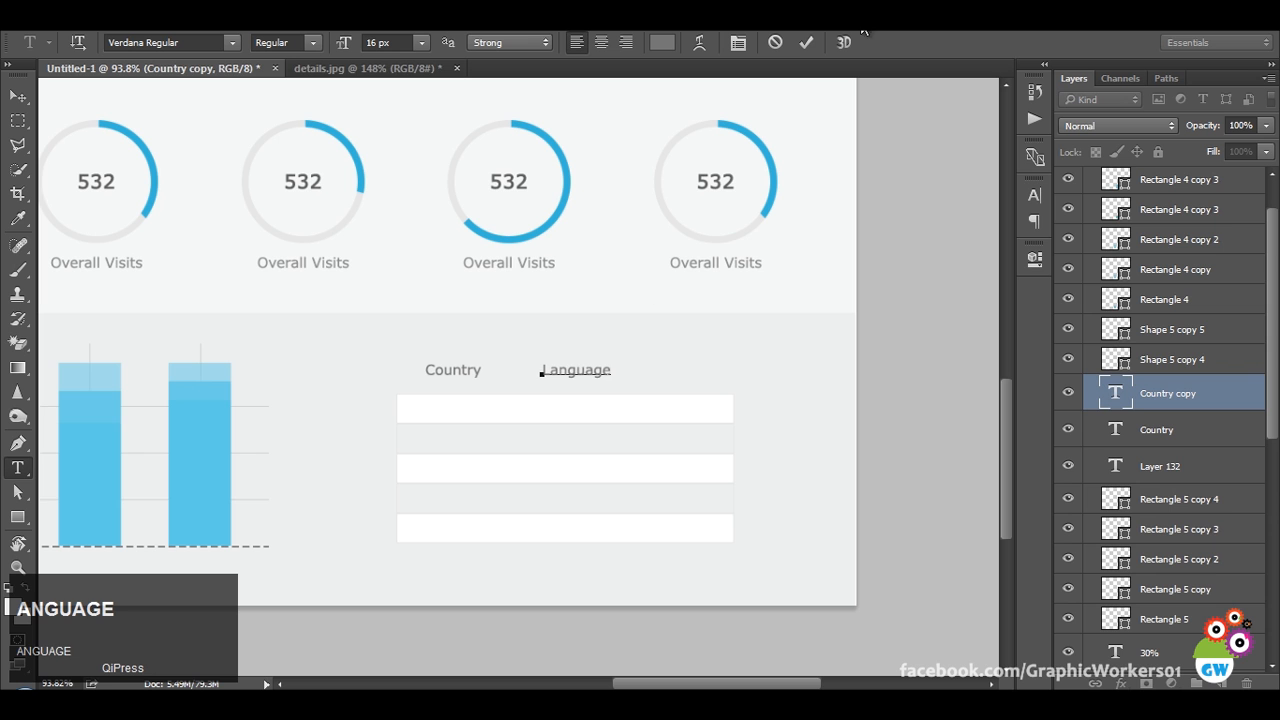
pyautogui.click(795, 45)
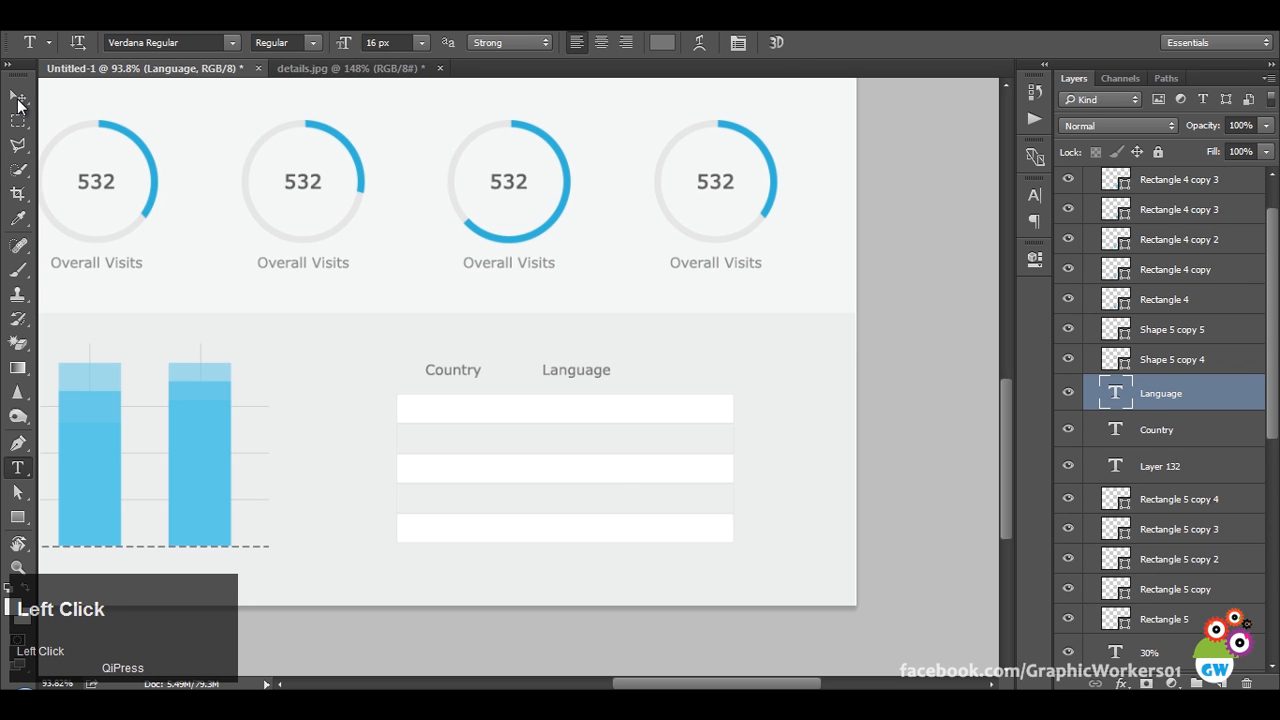
# Duplicate the Language heading above the table's last column and replace the copy's text with "Visits", as in details.jpg.
pyautogui.press('ctrl')
pyautogui.moveTo(578, 371); pyautogui.dragTo(737, 371)
pyautogui.click(400, 74)
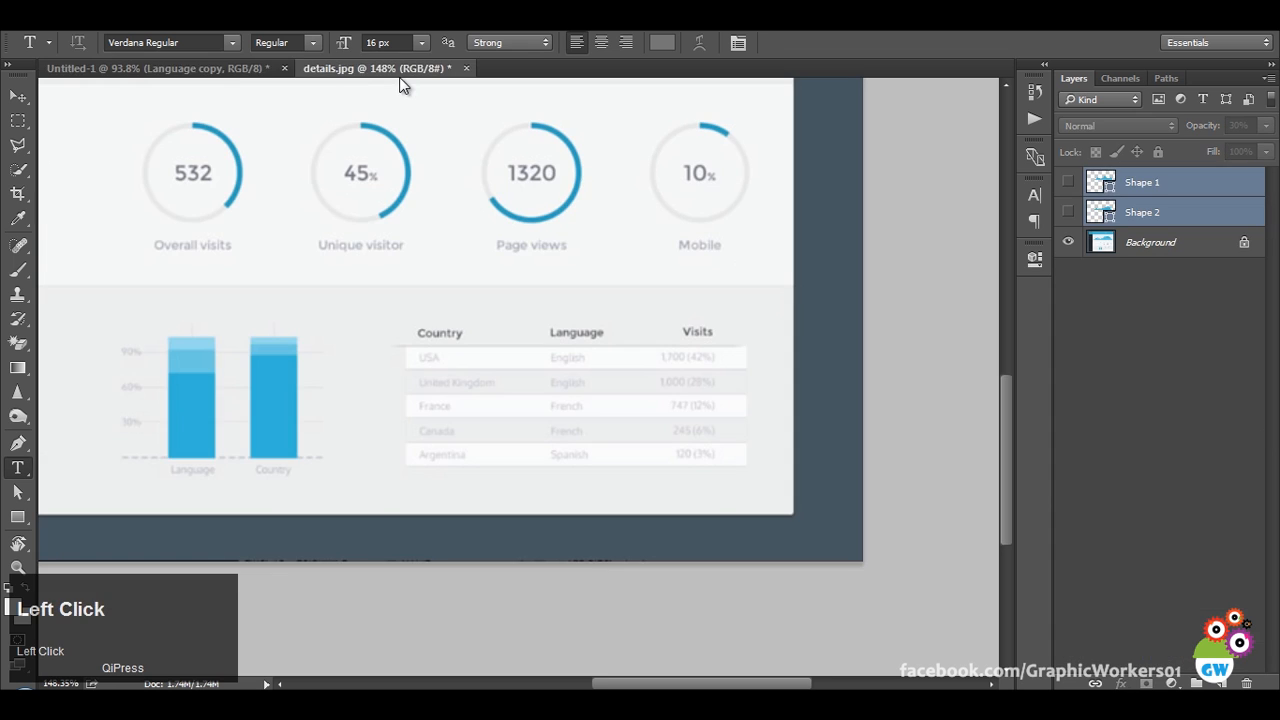
pyautogui.click(115, 67)
pyautogui.doubleClick(709, 370)
pyautogui.write('Visits')
pyautogui.hotkey('ctrl', 'a')
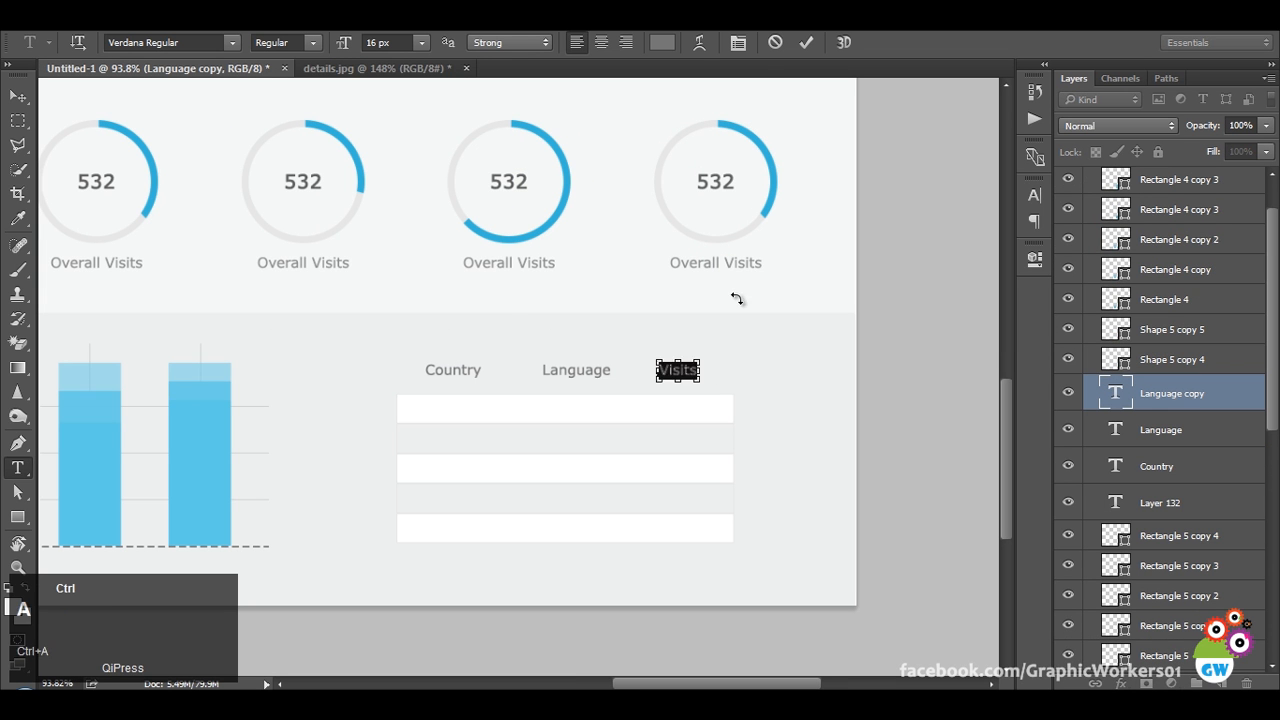
pyautogui.click(808, 50)
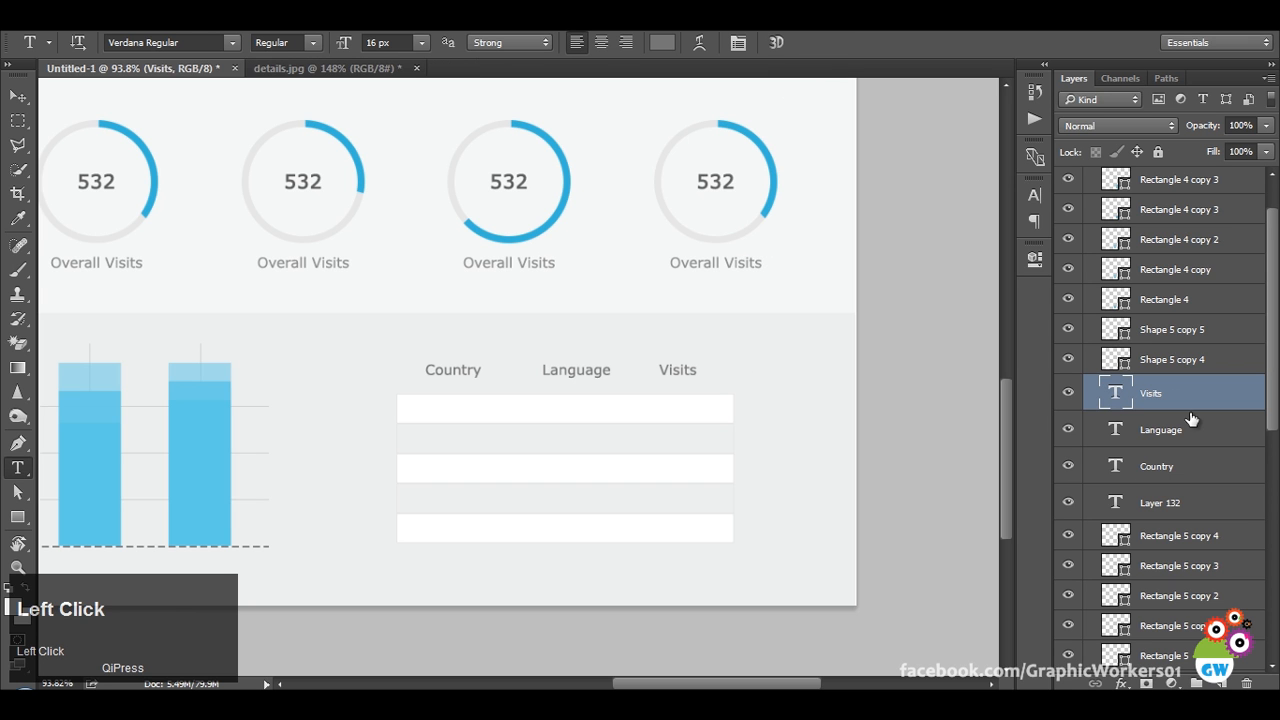
# Select the Country, Language and Visits layers and set their text color to #606060, sampled from the third circle's number.
pyautogui.keyDown('shift'); pyautogui.click(1222, 458); pyautogui.keyUp('shift')
pyautogui.scroll(3, 634, 329)
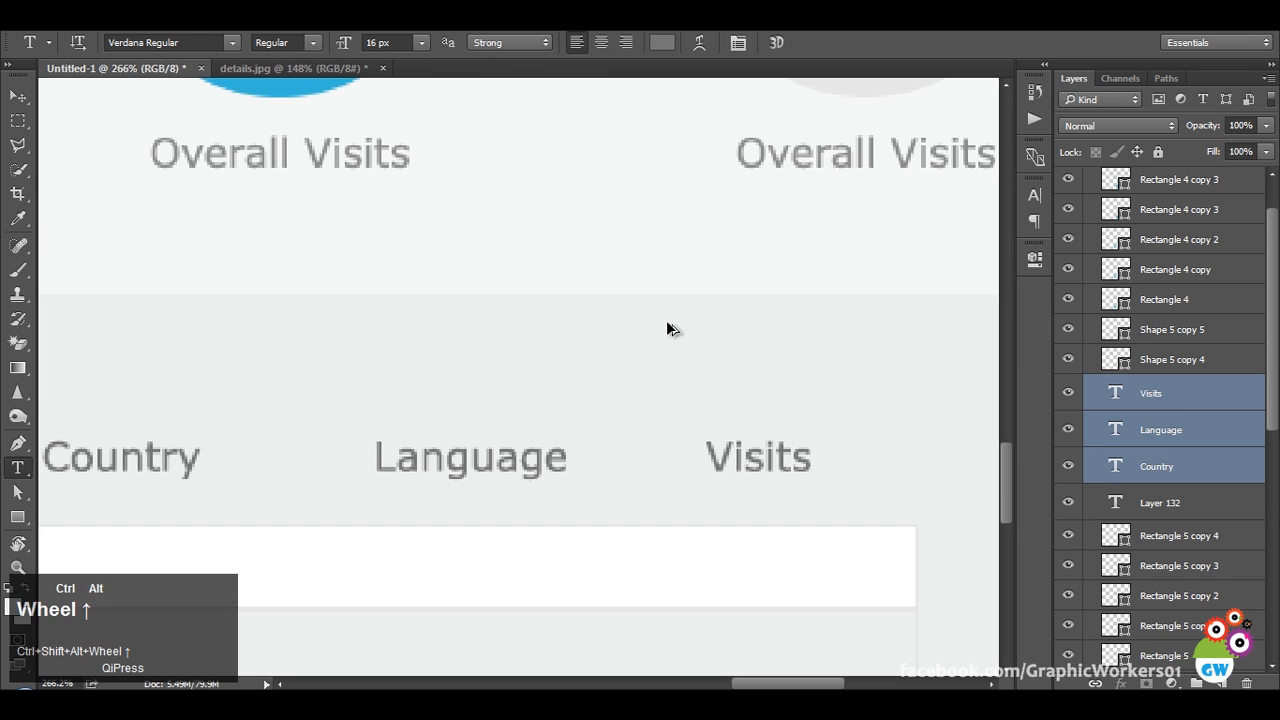
pyautogui.moveTo(671, 331); pyautogui.dragTo(749, 440)
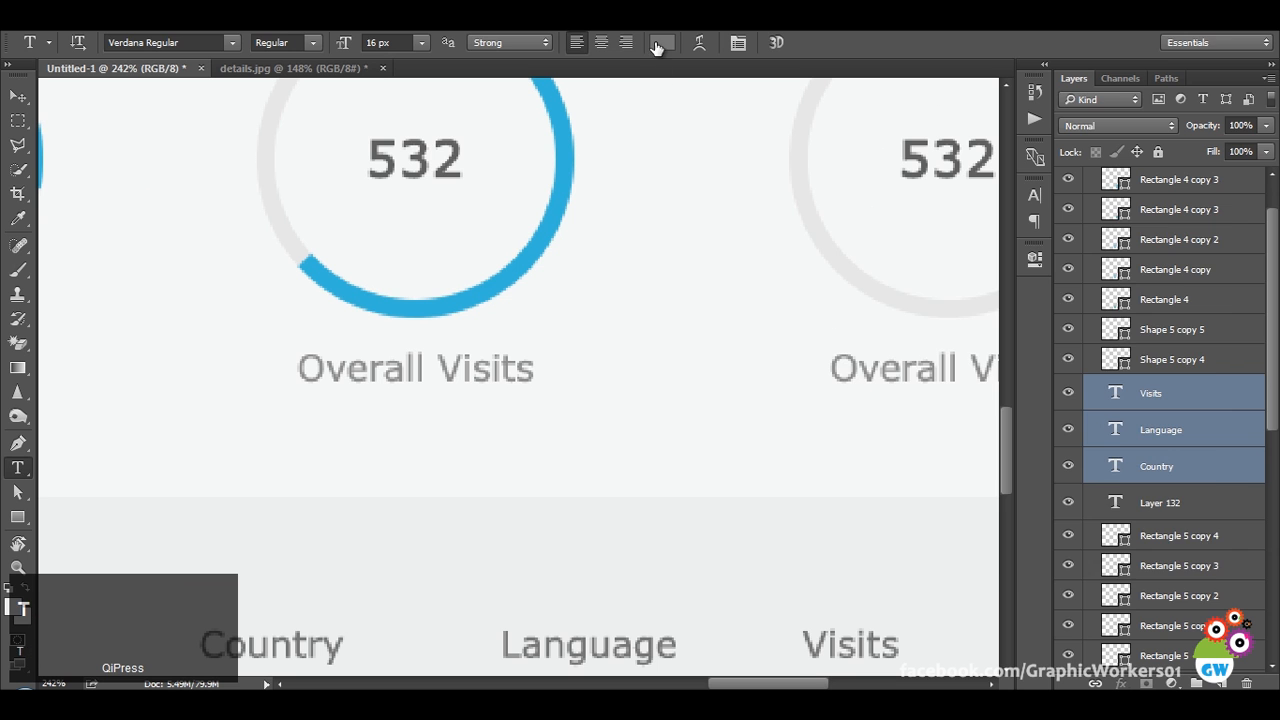
pyautogui.click(660, 42)
pyautogui.click(435, 152)
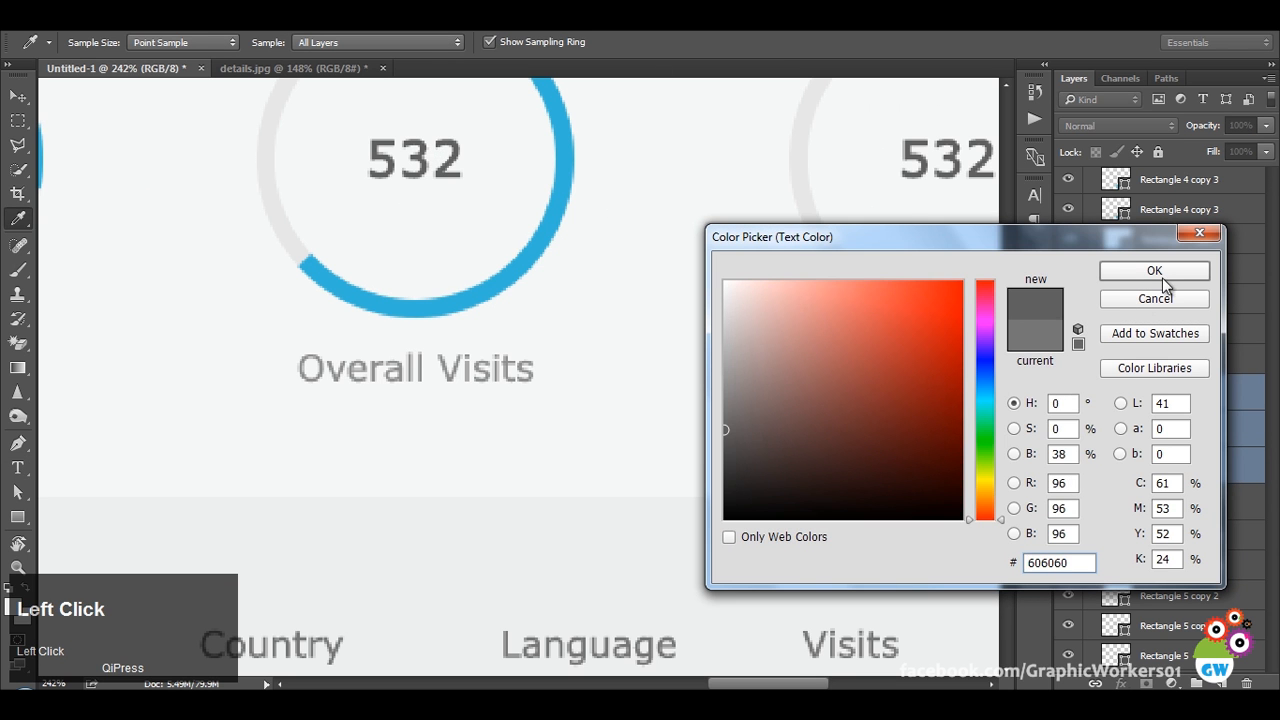
pyautogui.click(1110, 271)
# Set the font size of the three selected table headings to 14 px.
pyautogui.scroll(-2, 815, 443)
pyautogui.click(390, 43)
pyautogui.scroll(-2, 390, 43)
pyautogui.press('Return')
# Reposition the three headings horizontally above the table and move Country closer to Language to even out the spacing.
pyautogui.click(18, 96)
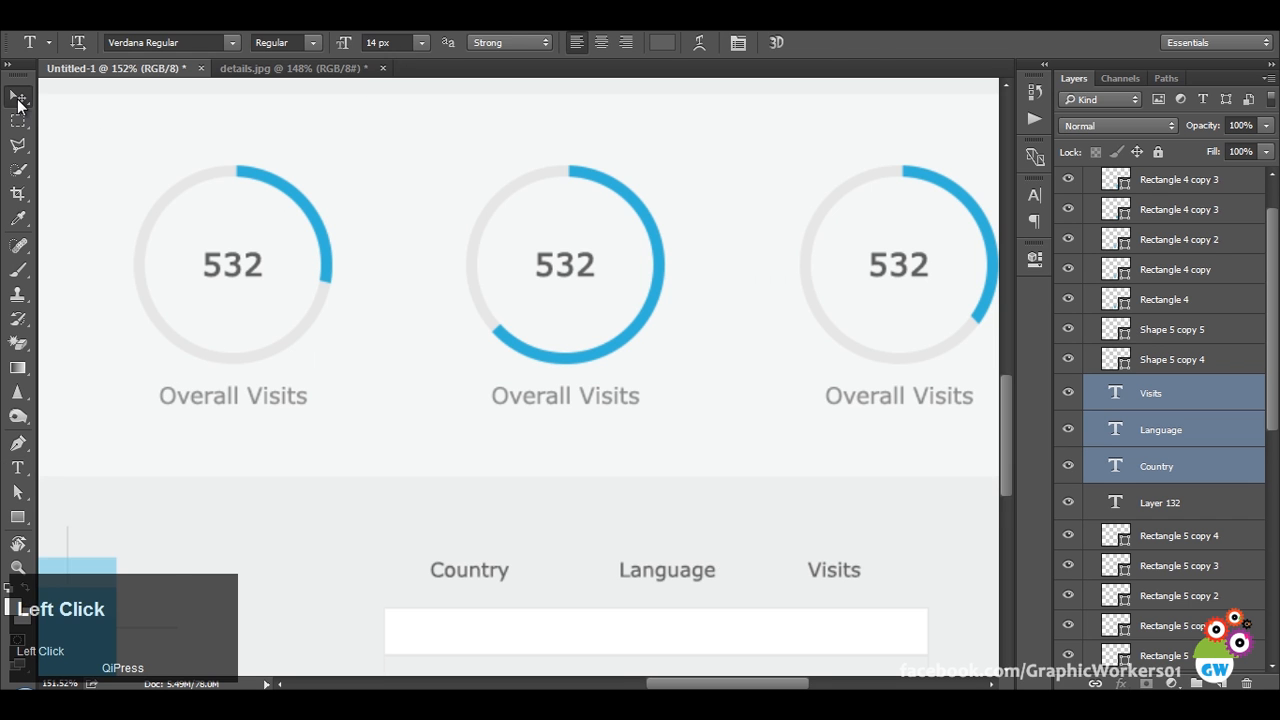
pyautogui.scroll(-2, 703, 563)
pyautogui.moveTo(737, 563); pyautogui.dragTo(832, 458)
pyautogui.hotkey('shift', 'Left')
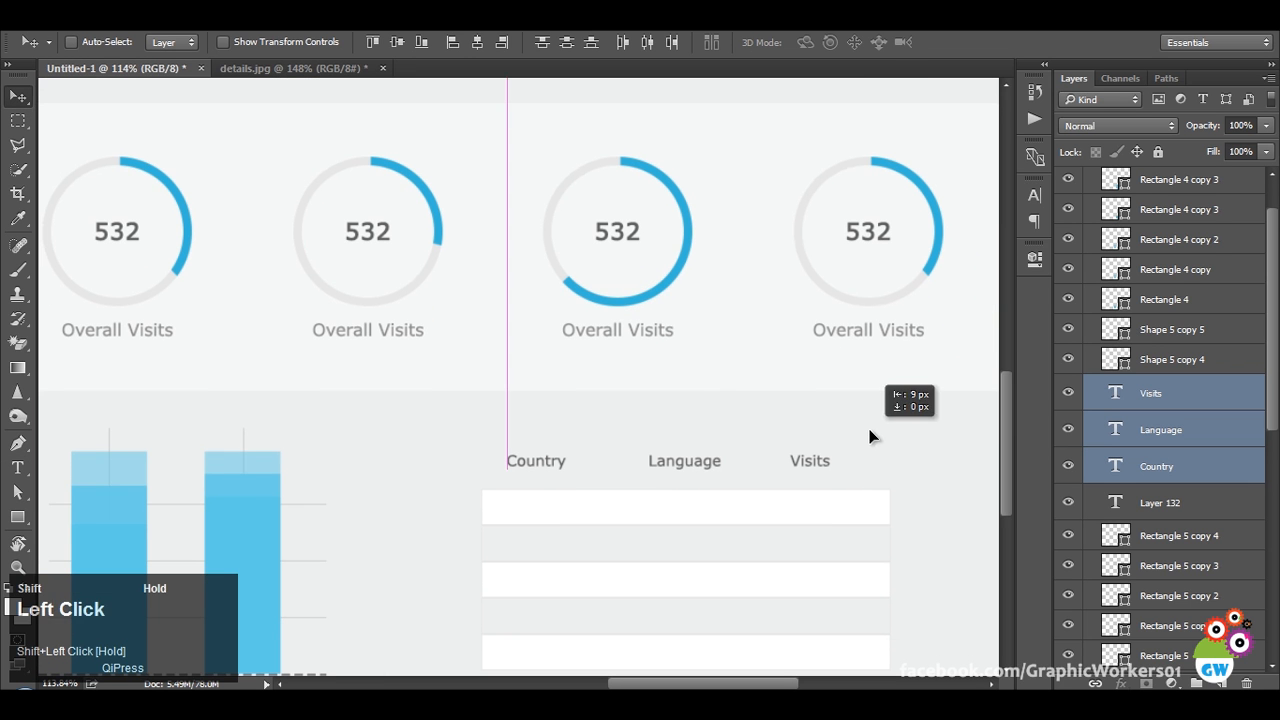
pyautogui.keyDown('ctrl'); pyautogui.keyDown('alt'); pyautogui.keyDown('shift'); pyautogui.rightClick(548, 463); pyautogui.keyUp('shift'); pyautogui.keyUp('alt'); pyautogui.keyUp('ctrl')
pyautogui.moveTo(899, 431); pyautogui.dragTo(872, 421)
pyautogui.hotkey('ctrl', 'z')
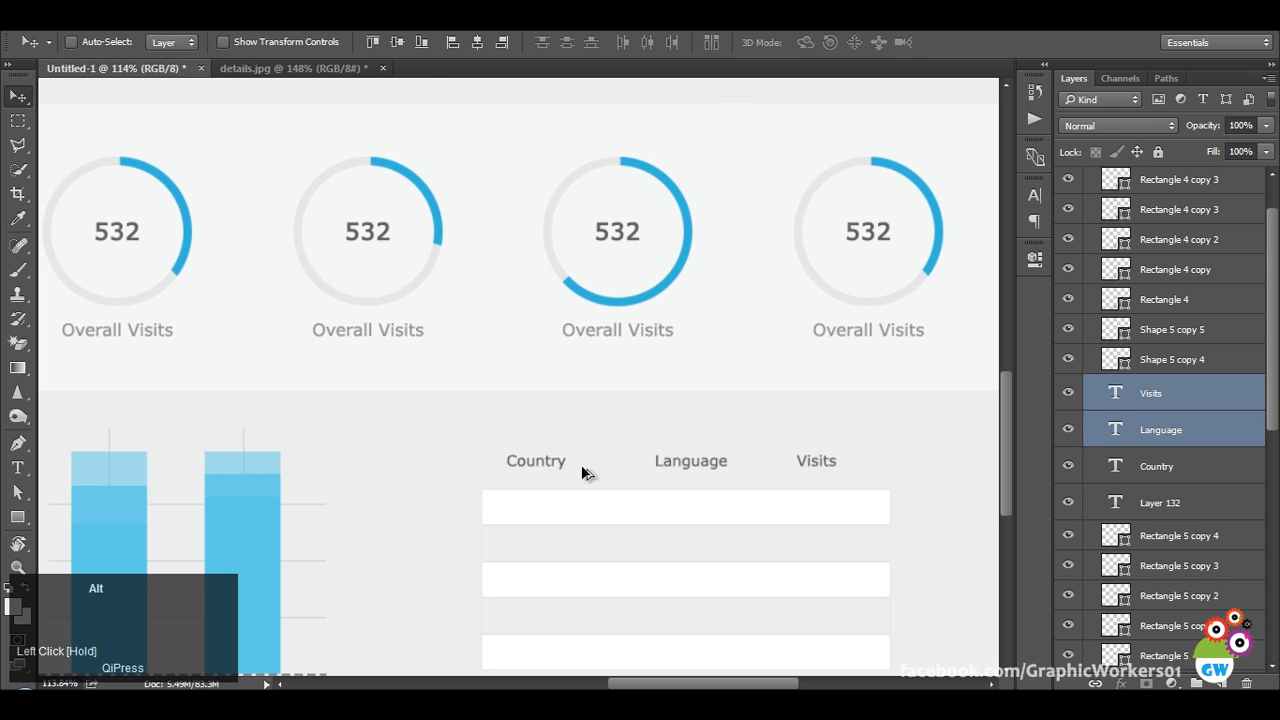
pyautogui.keyDown('alt'); pyautogui.rightClick(544, 461); pyautogui.keyUp('alt')
pyautogui.moveTo(597, 443); pyautogui.dragTo(609, 443)
# Select all three headings and move them 10 px down, closer to the first table row.
pyautogui.scroll(-3, 634, 493)
pyautogui.scroll(-2, 634, 492)
pyautogui.scroll(2, 787, 543)
pyautogui.keyDown('shift'); pyautogui.click(1160, 246); pyautogui.keyUp('shift')
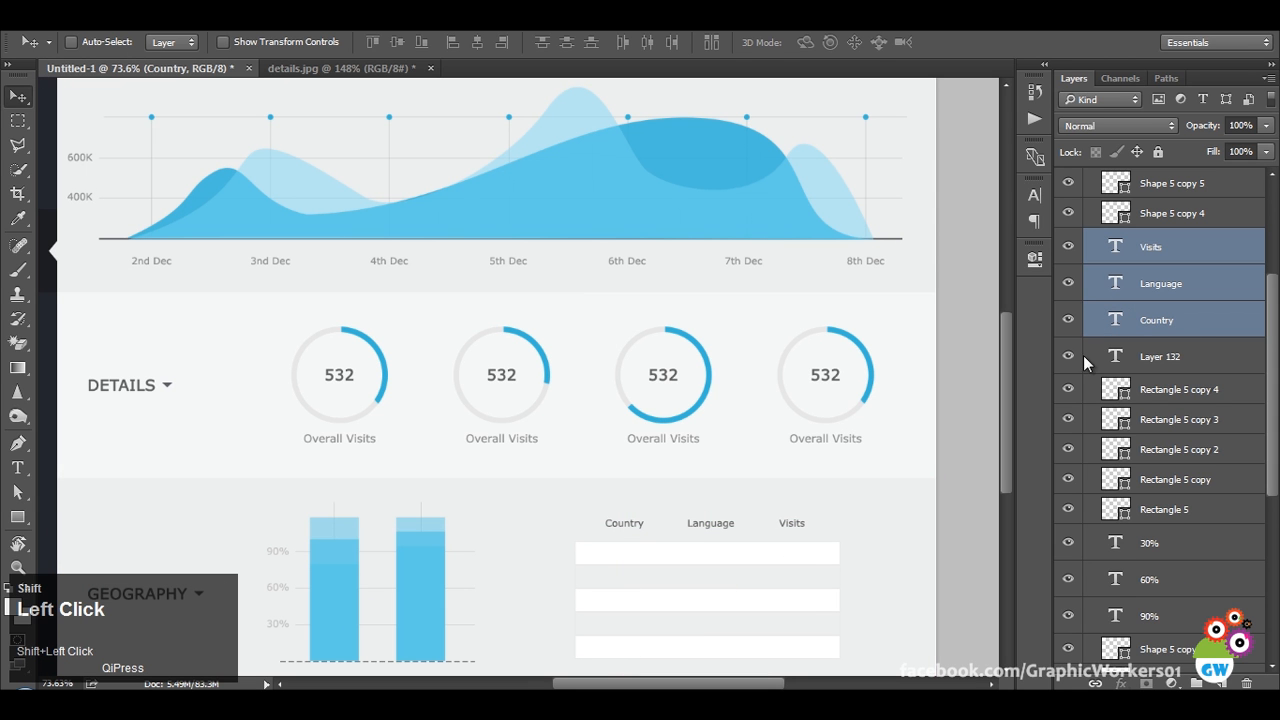
pyautogui.moveTo(866, 462); pyautogui.dragTo(866, 464)
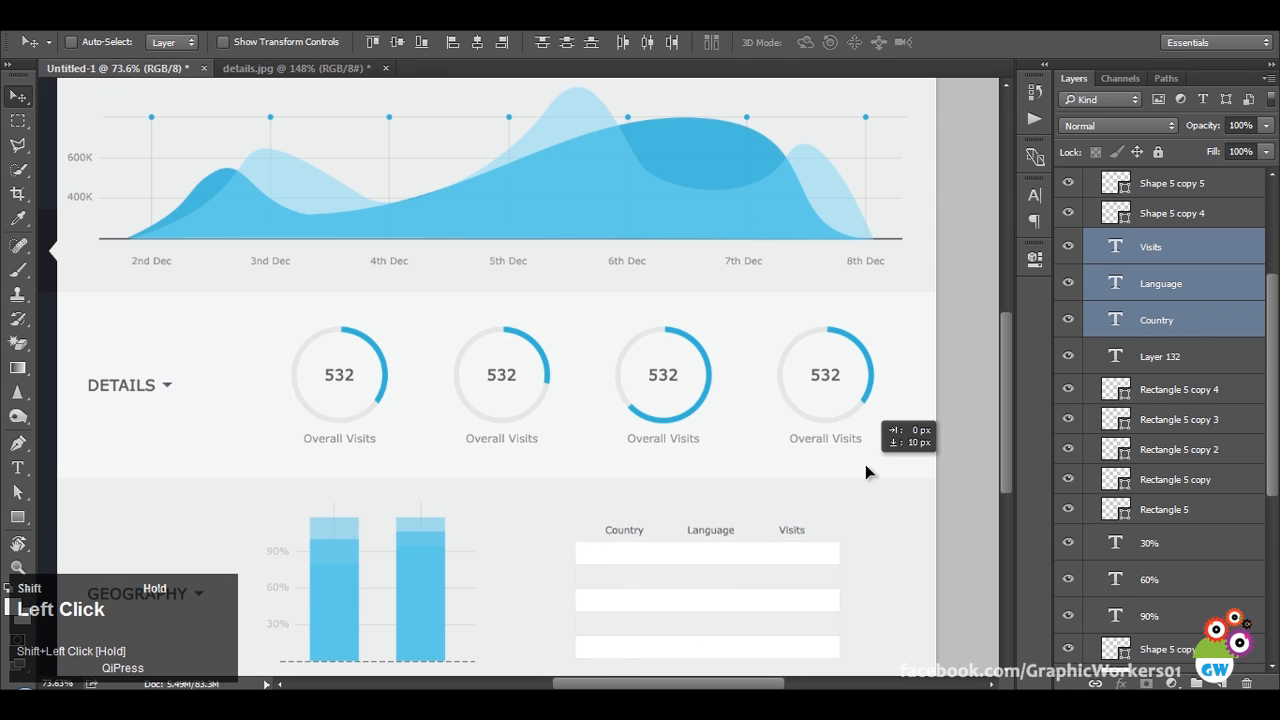
# Compare the table headings with details.jpg, then delete the empty text layer Layer 132 from Untitled-1.
pyautogui.click(296, 68)
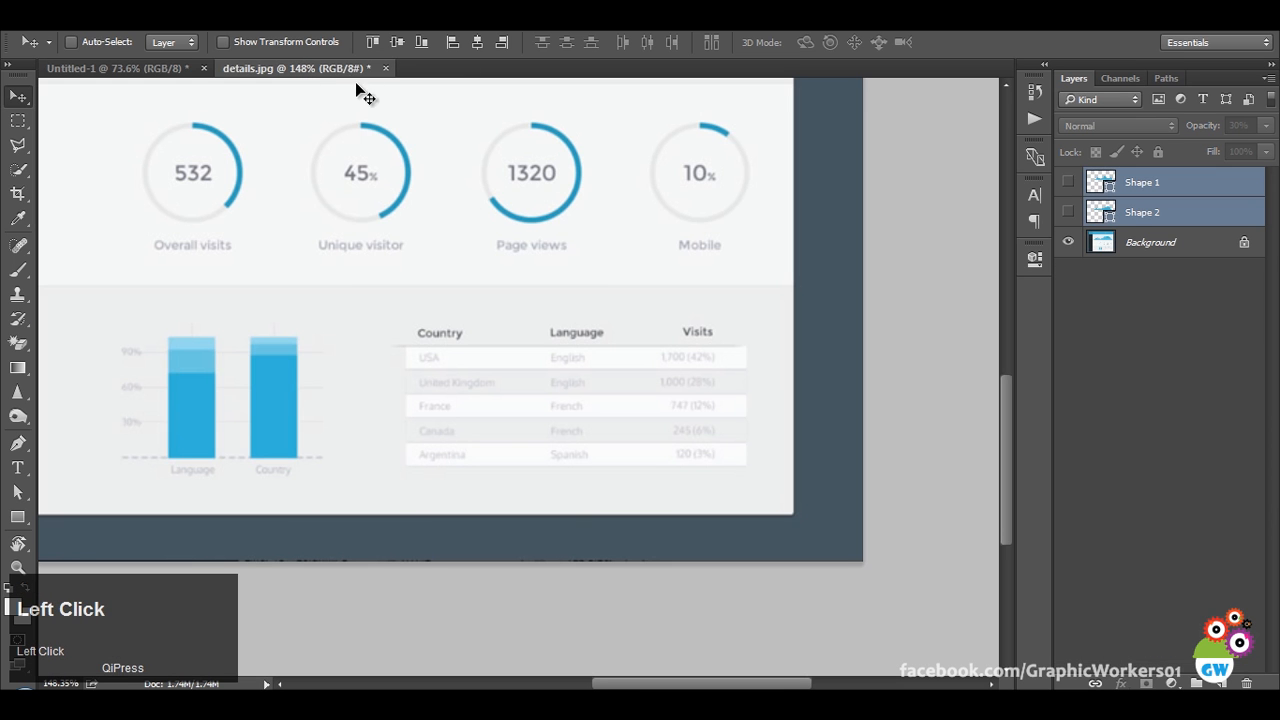
pyautogui.click(122, 71)
pyautogui.moveTo(780, 471); pyautogui.dragTo(780, 371)
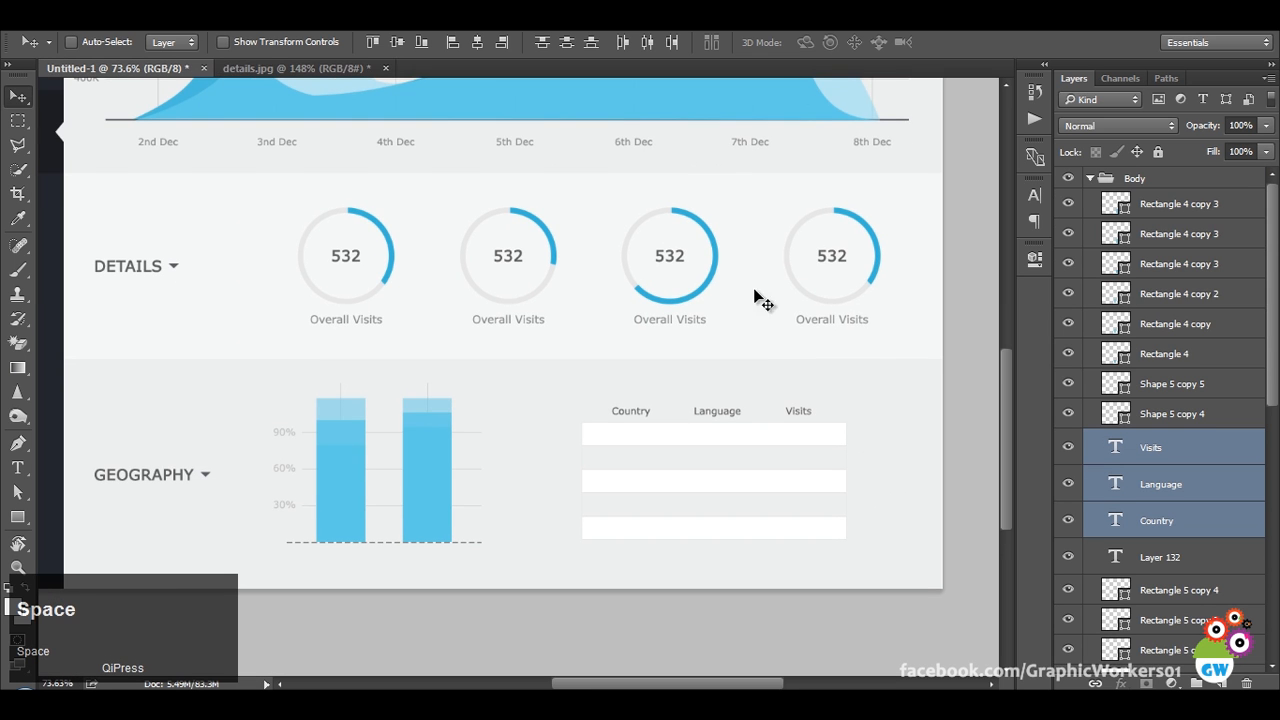
pyautogui.click(305, 69)
pyautogui.click(149, 67)
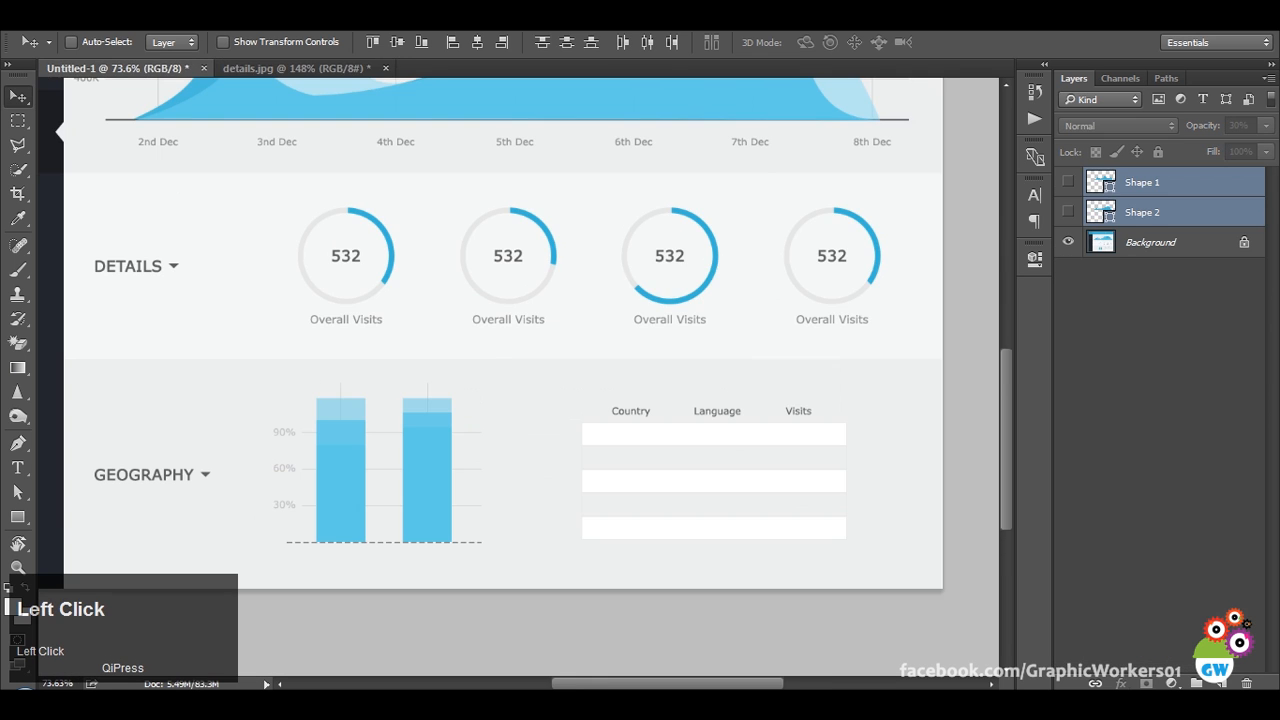
pyautogui.click(1066, 414)
pyautogui.scroll(1, 1166, 420)
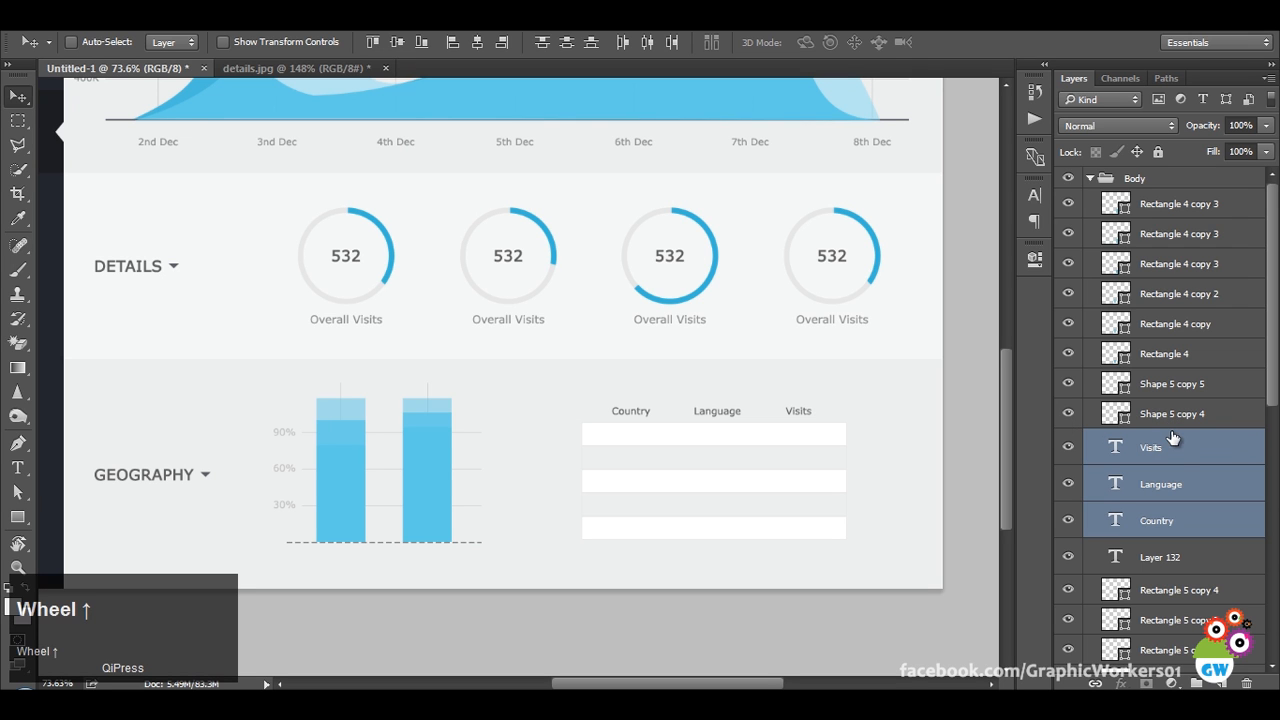
pyautogui.click(1067, 558)
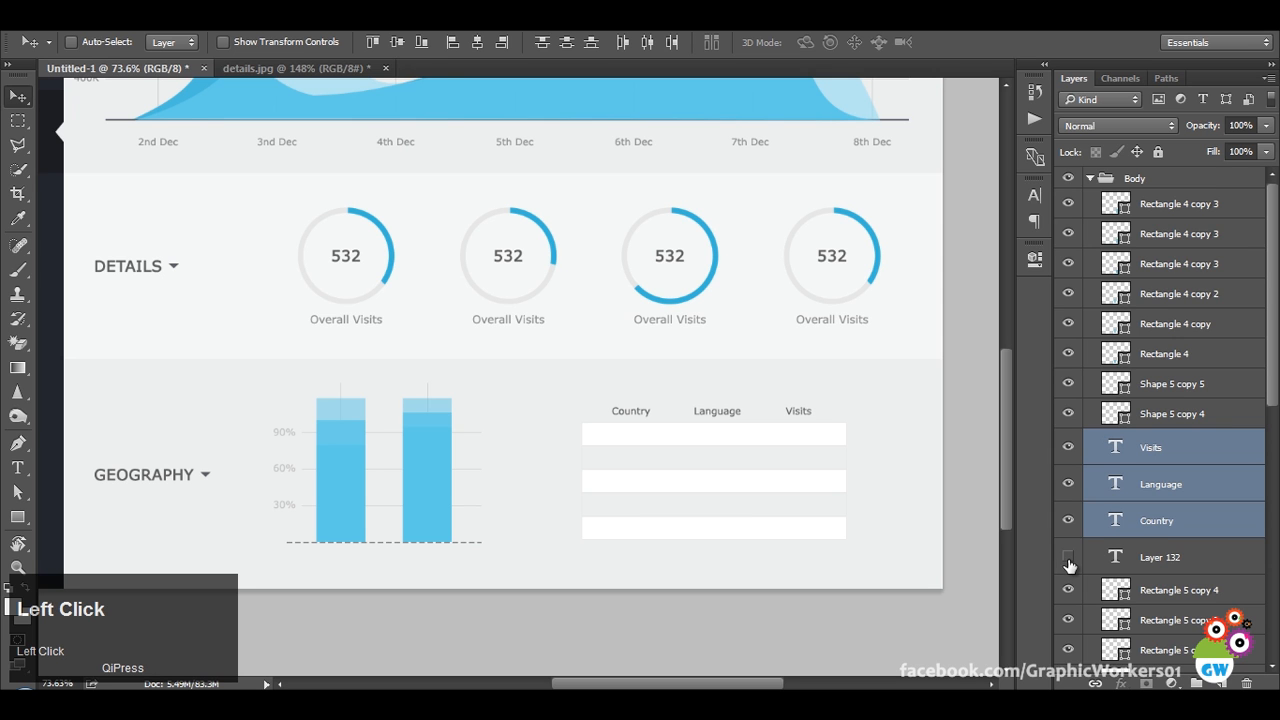
pyautogui.click(1190, 566)
pyautogui.press('Delete')
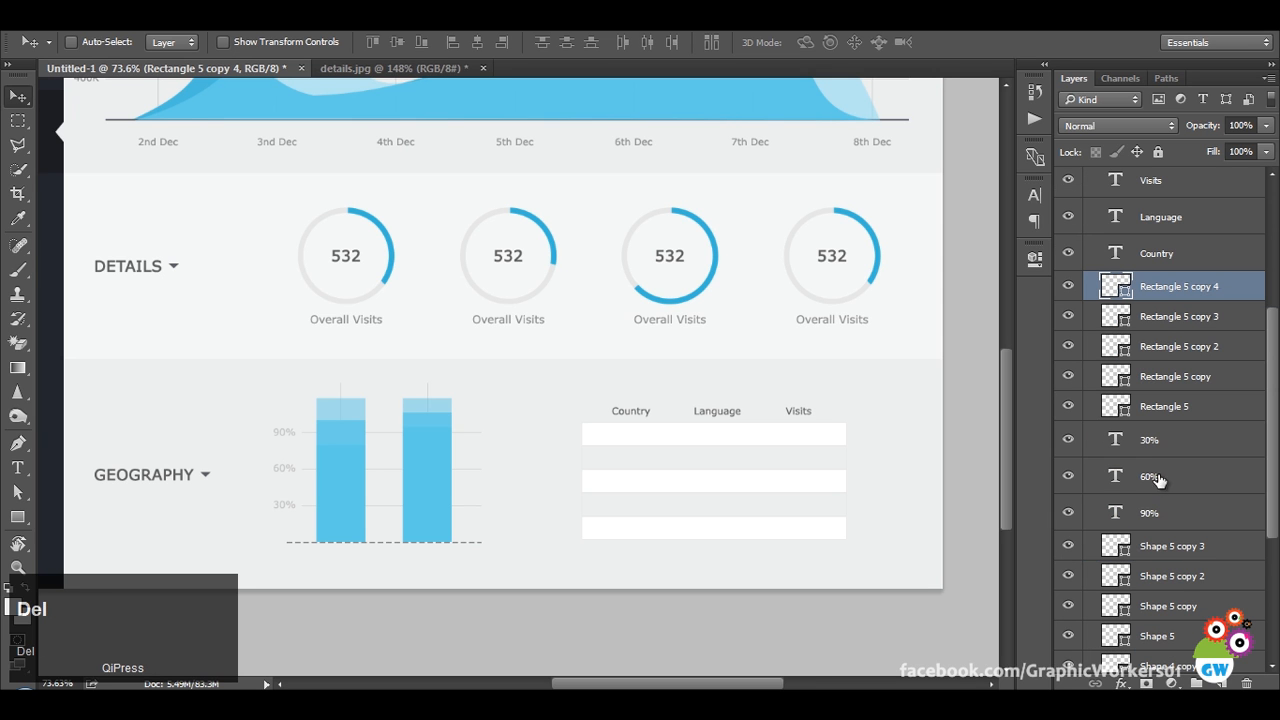
# Move the Visits, Language and Country heading layers to the top of the Body group.
pyautogui.click(1180, 445)
pyautogui.keyDown('shift'); pyautogui.click(1175, 518); pyautogui.keyUp('shift')
pyautogui.scroll(2, 1200, 388)
pyautogui.click(1202, 393)
pyautogui.keyDown('shift'); pyautogui.click(1200, 310); pyautogui.keyUp('shift')
pyautogui.scroll(2, 1197, 480)
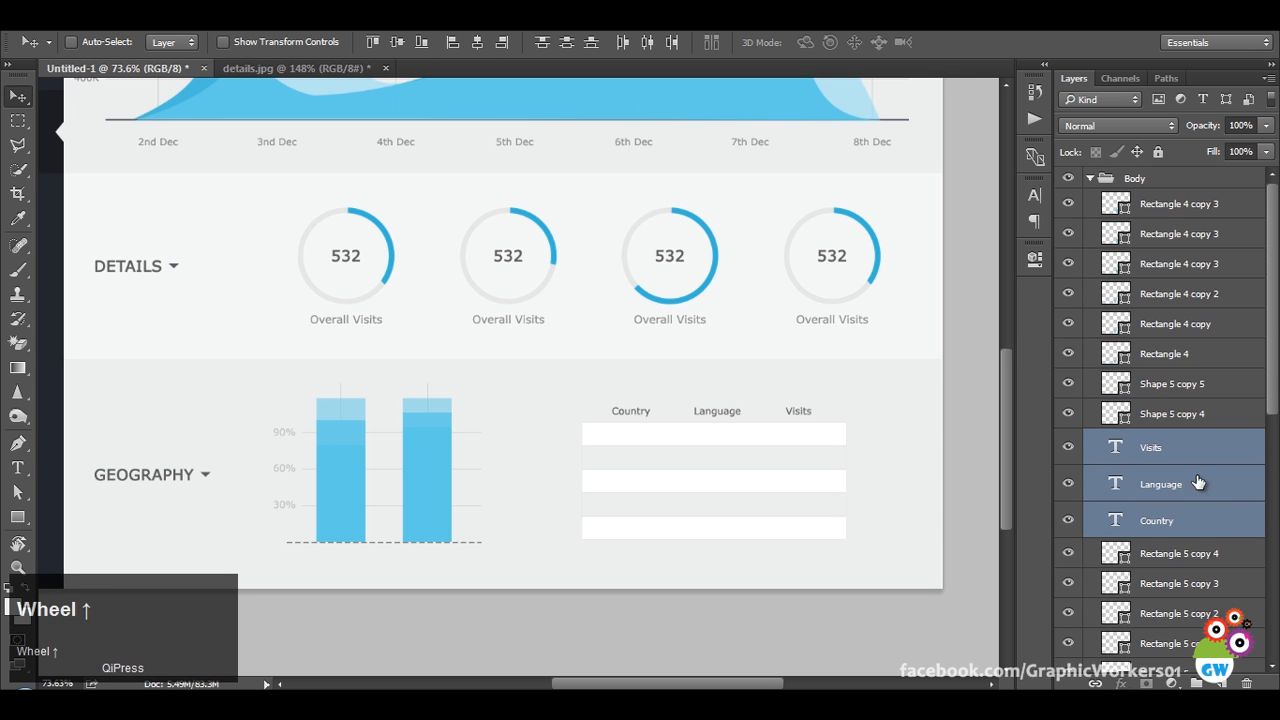
pyautogui.moveTo(1196, 455); pyautogui.dragTo(1183, 208)
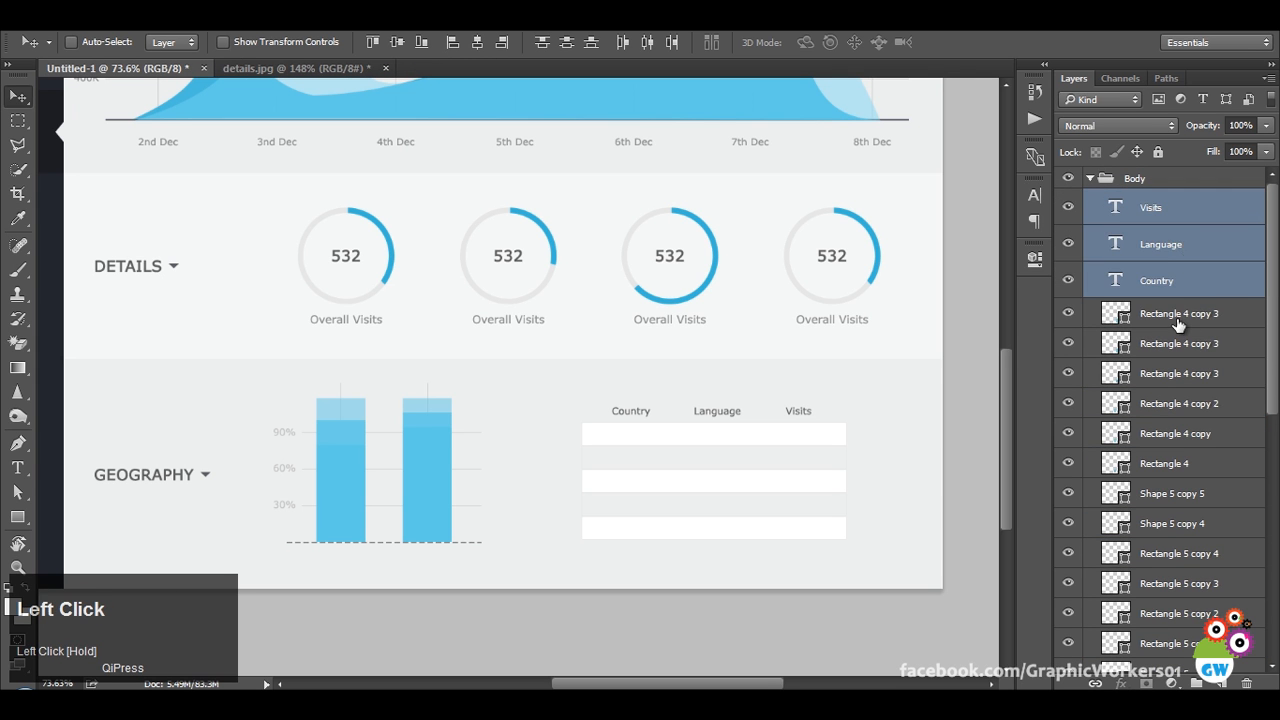
pyautogui.click(1178, 322)
pyautogui.scroll(-1, 1180, 570)
pyautogui.scroll(-2, 1180, 575)
pyautogui.keyDown('shift'); pyautogui.click(1168, 546); pyautogui.keyUp('shift')
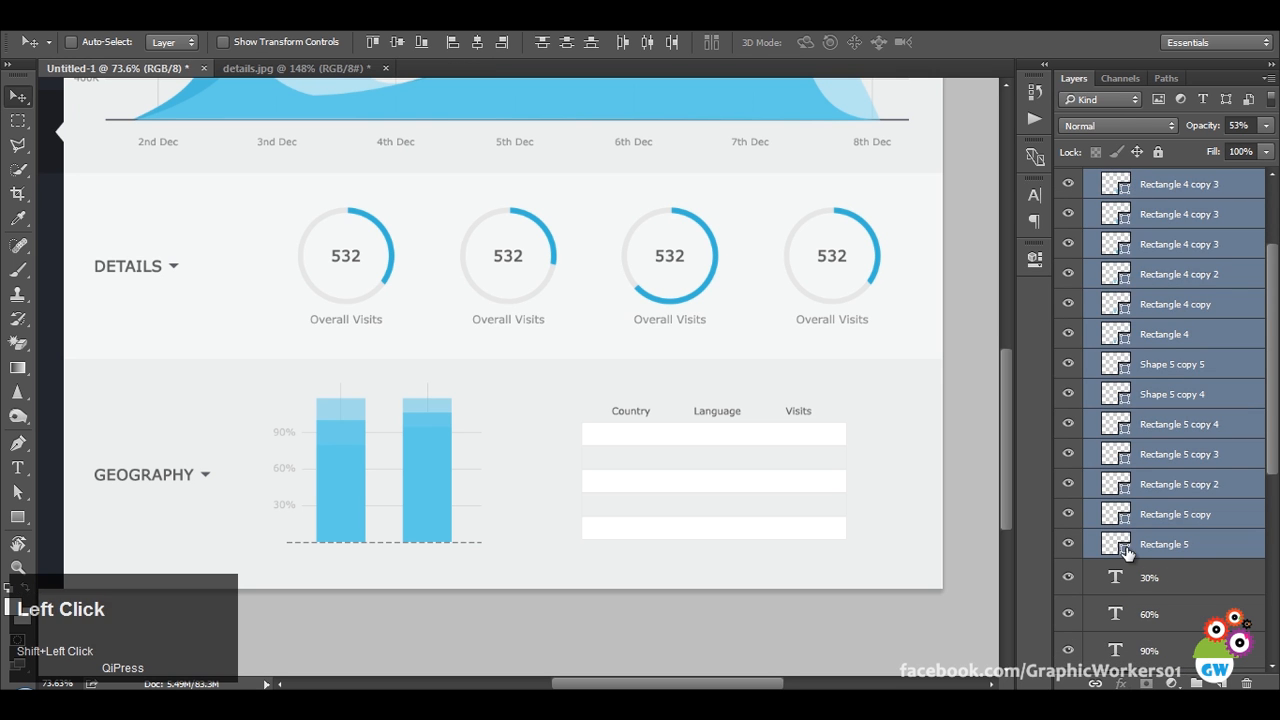
pyautogui.hotkey('ctrl', 'g')
pyautogui.click(1068, 310)
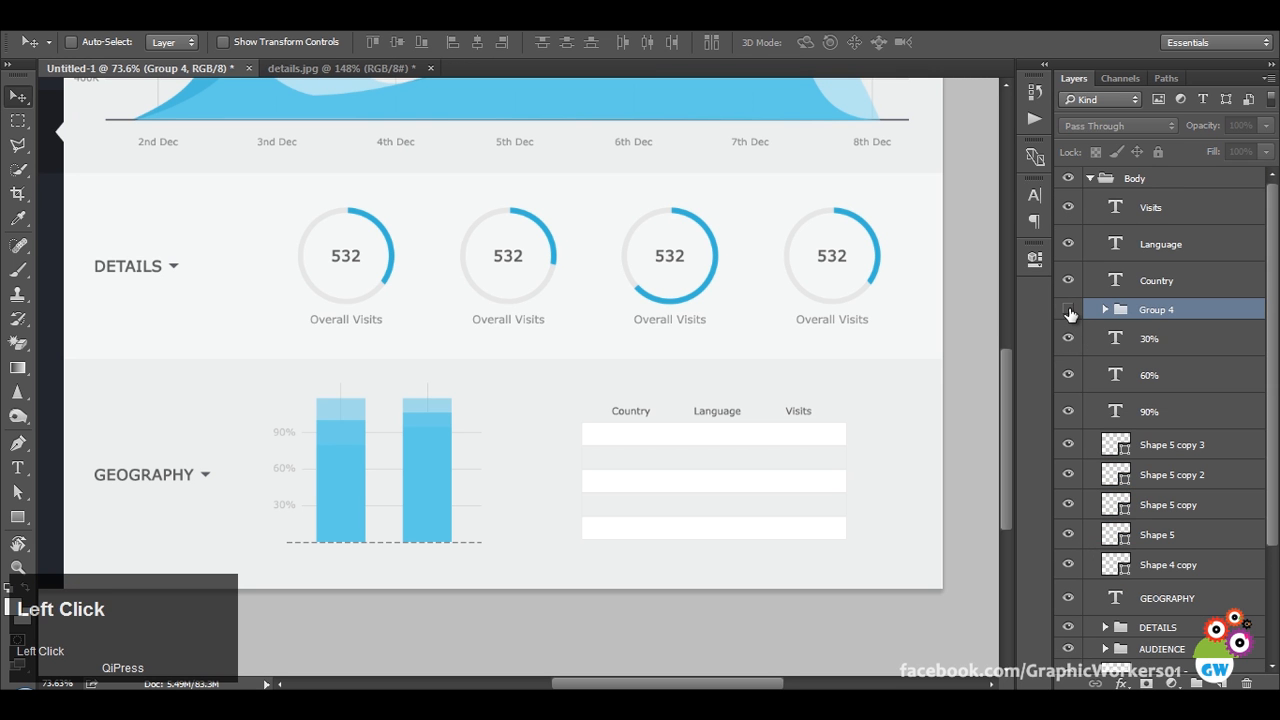
pyautogui.click(1068, 312)
pyautogui.hotkey('ctrl', 'z')
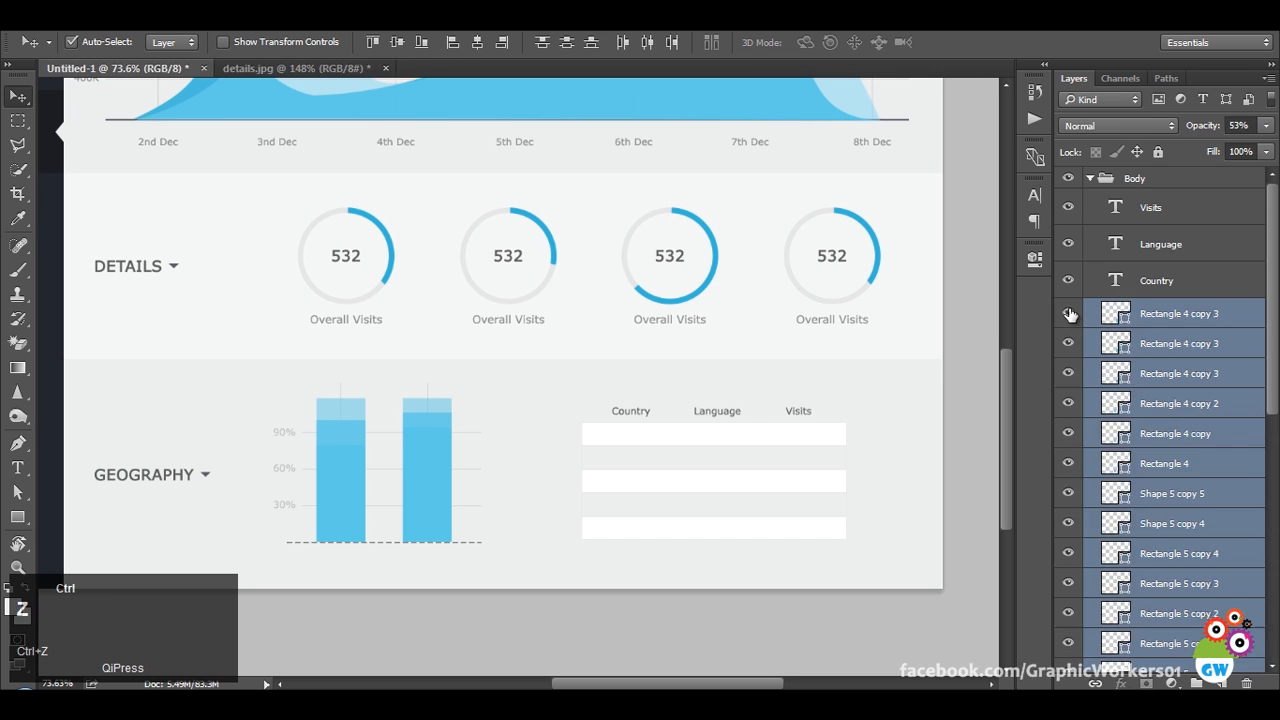
pyautogui.click(1070, 320)
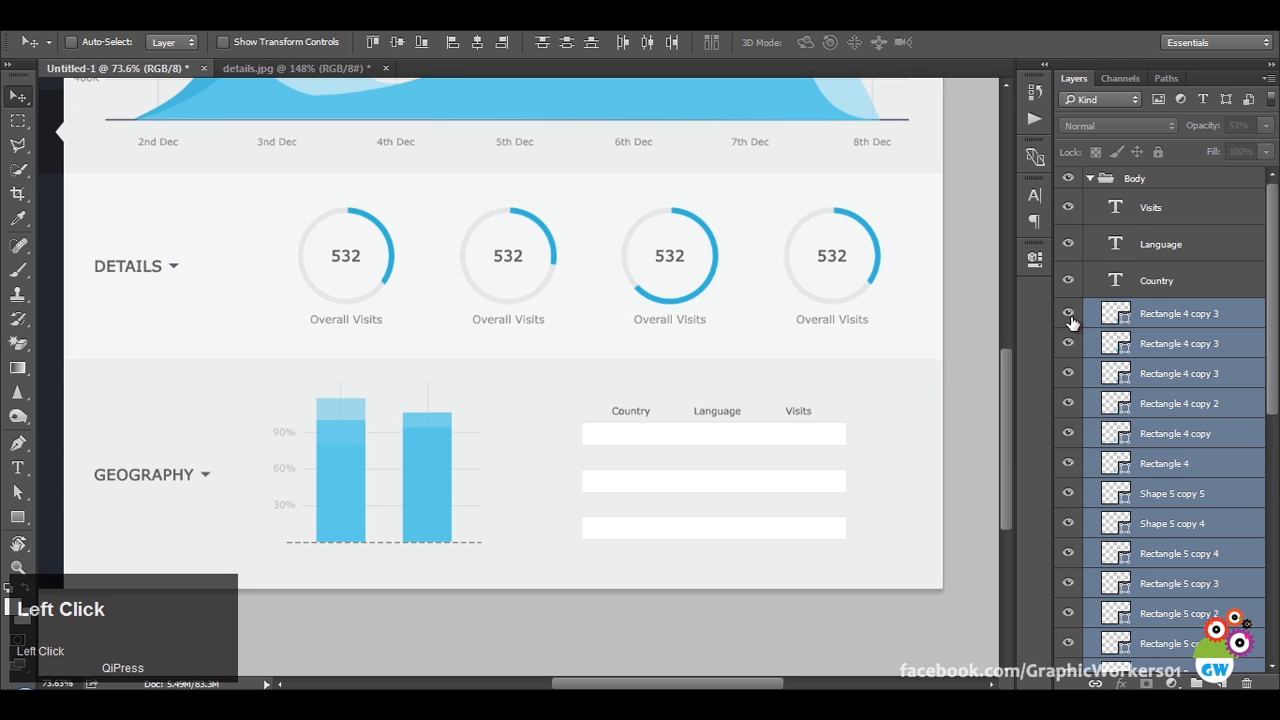
# Group the five table row layers, Rectangle 5 and its four copies, and toggle the group's visibility to check its contents.
pyautogui.keyDown('ctrl'); pyautogui.keyDown('alt'); pyautogui.keyDown('shift'); pyautogui.rightClick(751, 463); pyautogui.keyUp('shift'); pyautogui.keyUp('alt'); pyautogui.keyUp('ctrl')
pyautogui.keyDown('ctrl'); pyautogui.keyDown('alt'); pyautogui.keyDown('shift'); pyautogui.rightClick(750, 467); pyautogui.keyUp('shift'); pyautogui.keyUp('alt'); pyautogui.keyUp('ctrl')
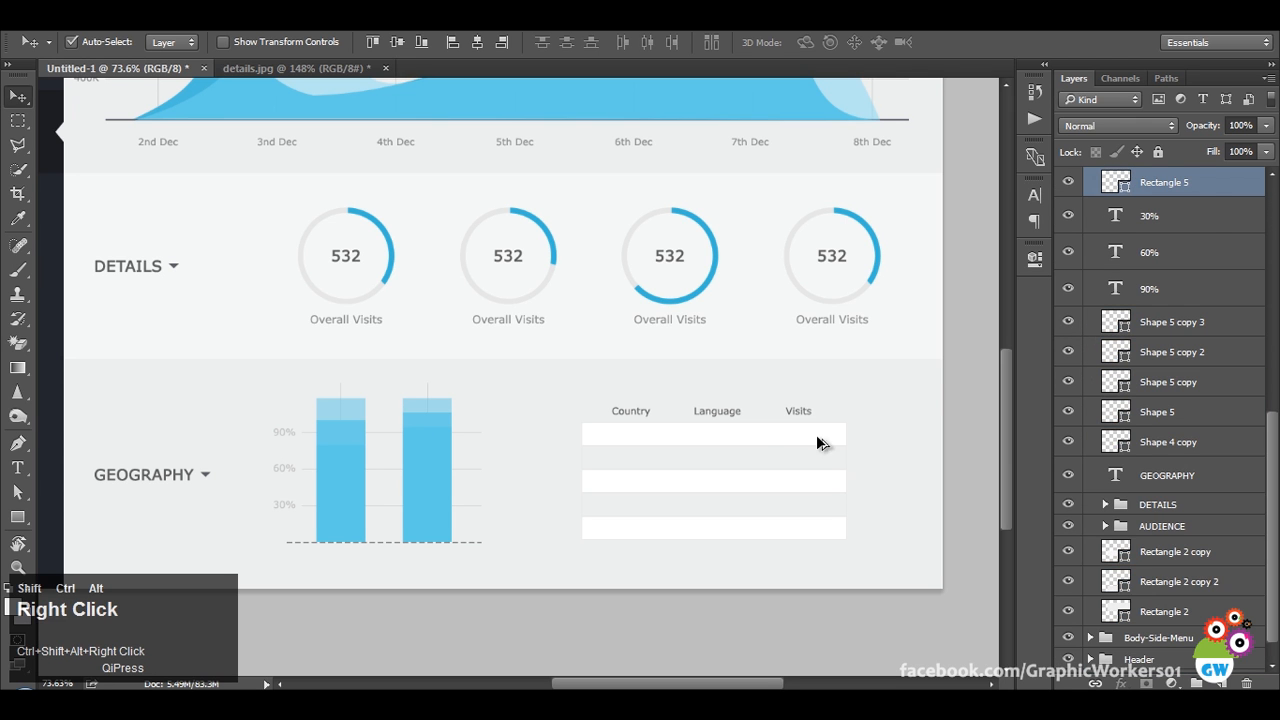
pyautogui.scroll(4, 1212, 425)
pyautogui.keyDown('ctrl'); pyautogui.click(1213, 411); pyautogui.keyUp('ctrl')
pyautogui.keyDown('ctrl'); pyautogui.click(1190, 381); pyautogui.keyUp('ctrl')
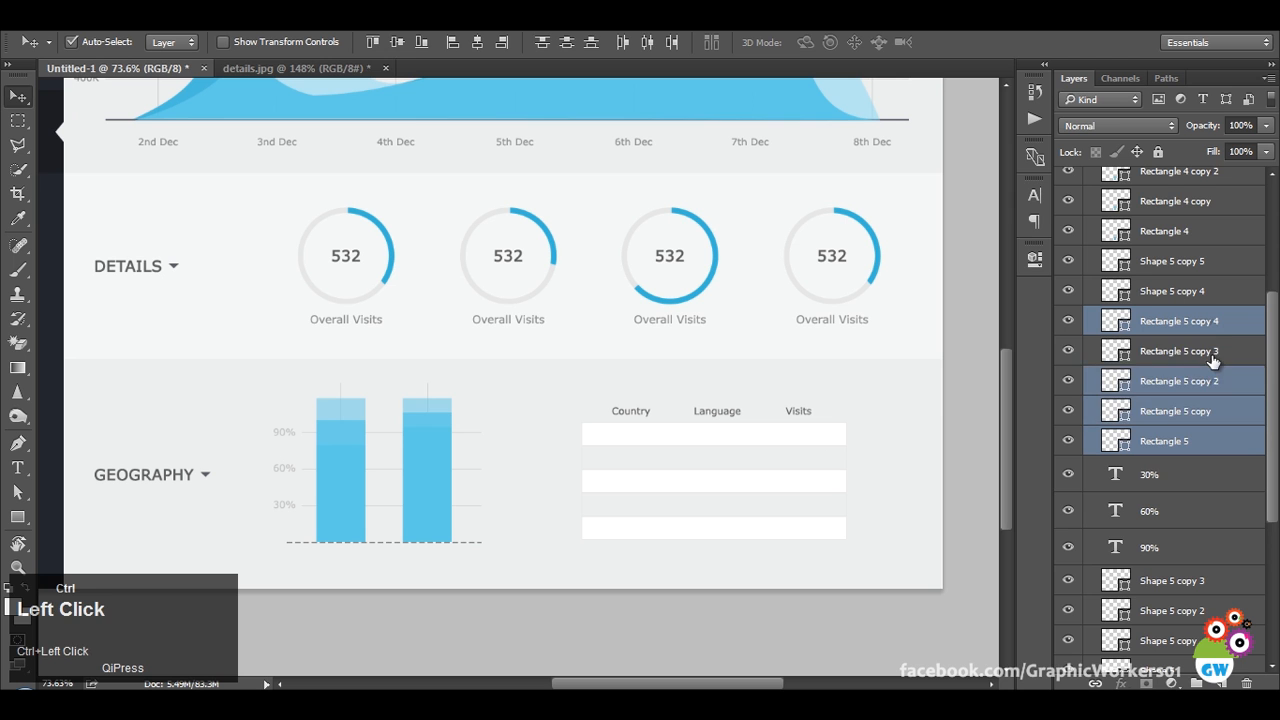
pyautogui.keyDown('ctrl'); pyautogui.click(1156, 351); pyautogui.keyUp('ctrl')
pyautogui.hotkey('ctrl', 'g')
pyautogui.click(1068, 291)
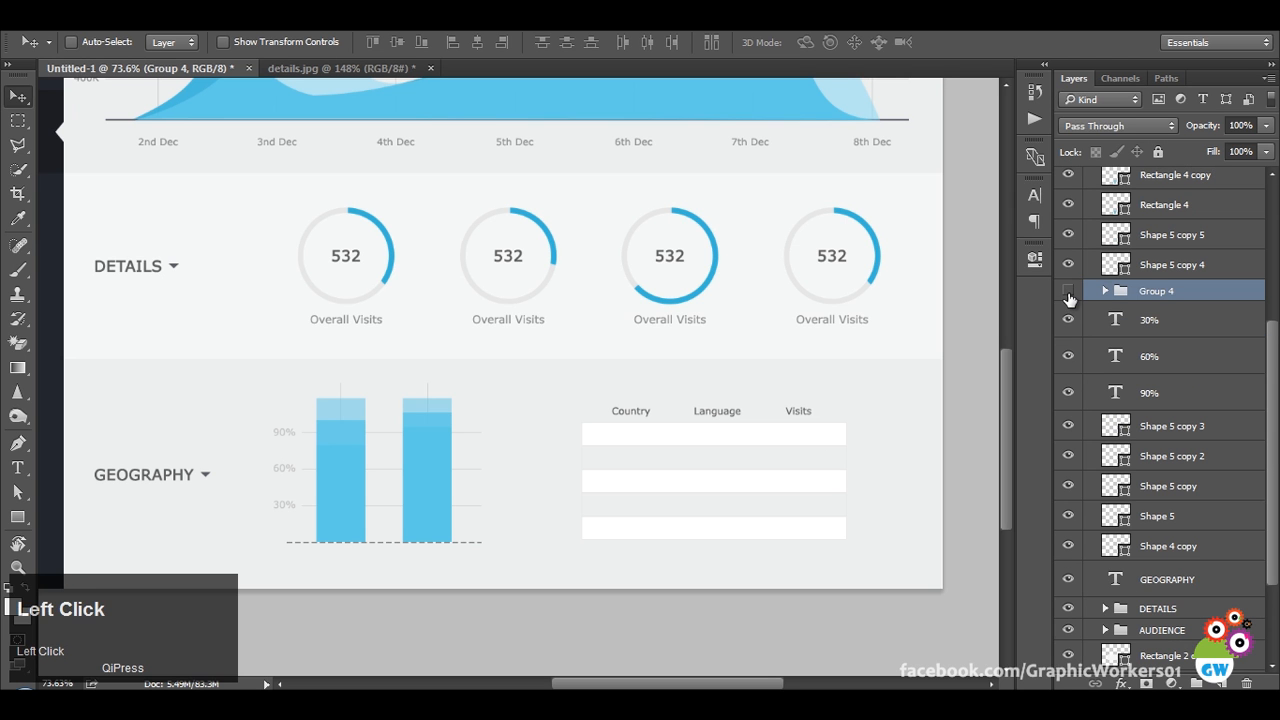
pyautogui.click(1068, 291)
# Group the bar layers from Rectangle 4 copy 3 down to Shape 5 copy 4 and check the group by toggling its visibility.
pyautogui.scroll(3, 1193, 397)
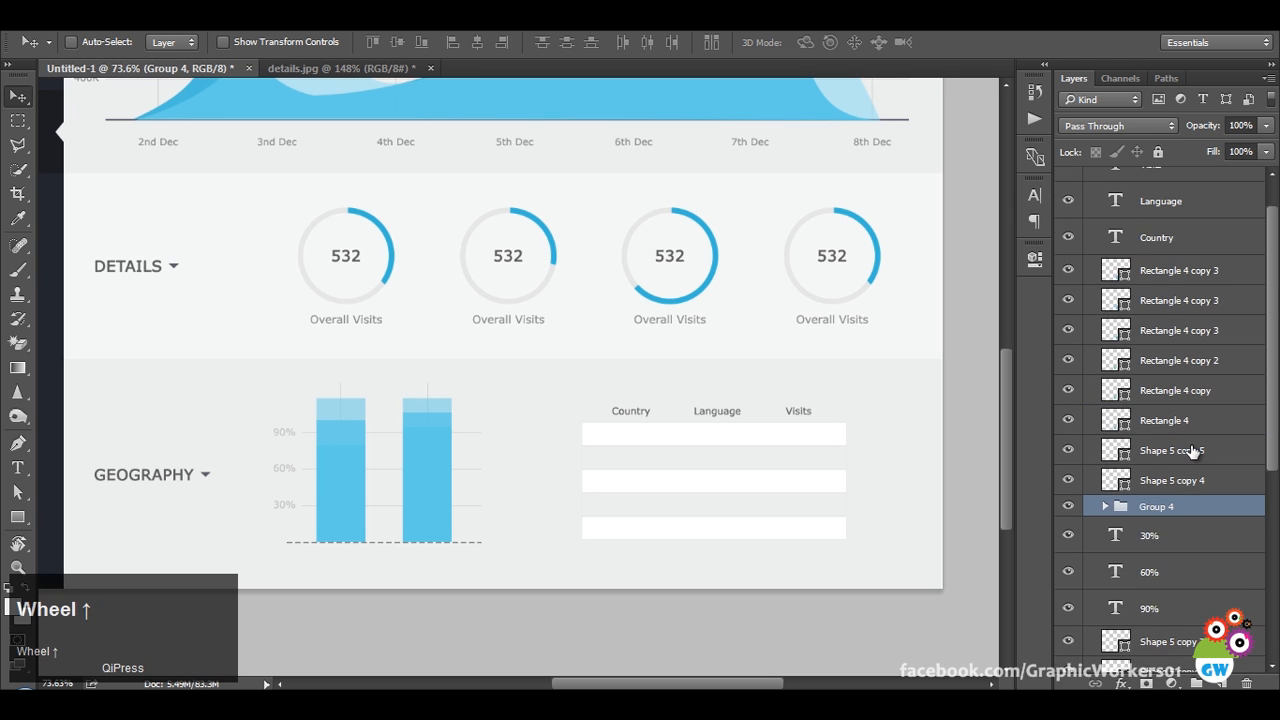
pyautogui.click(1185, 480)
pyautogui.keyDown('shift'); pyautogui.click(1180, 270); pyautogui.keyUp('shift')
pyautogui.hotkey('ctrl', 'g')
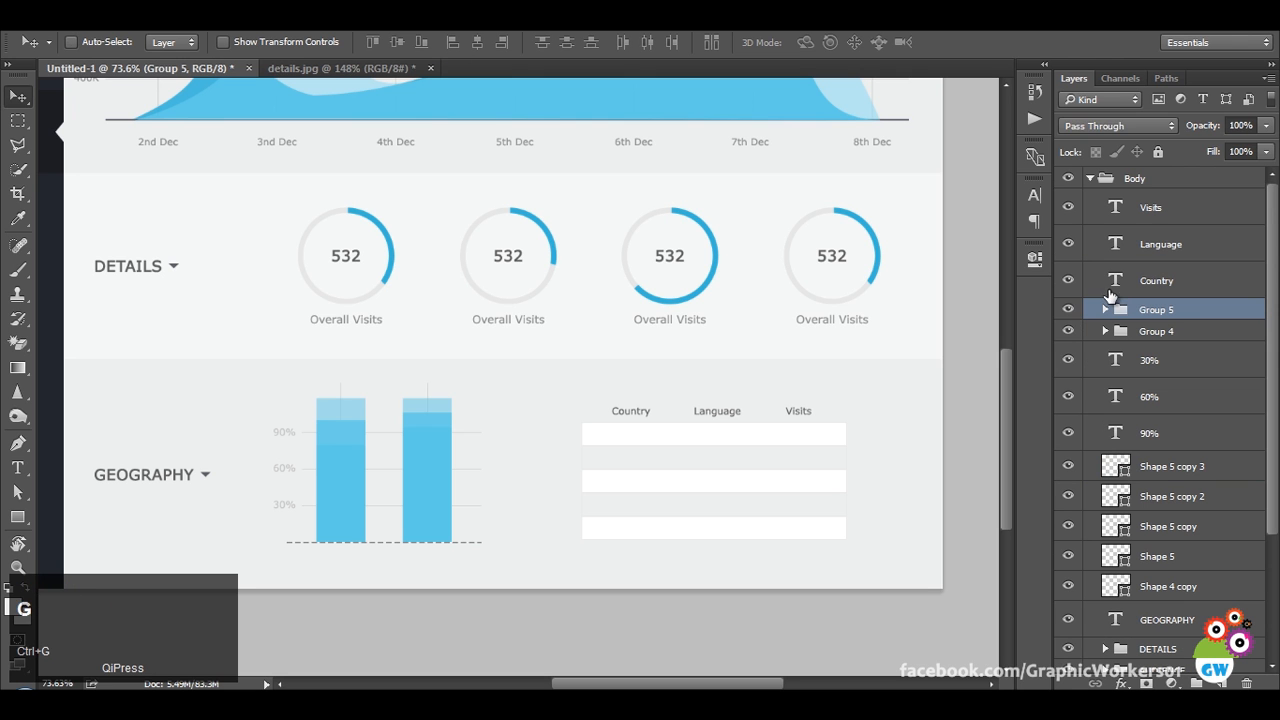
pyautogui.click(1067, 323)
pyautogui.click(1067, 318)
pyautogui.click(1067, 318)
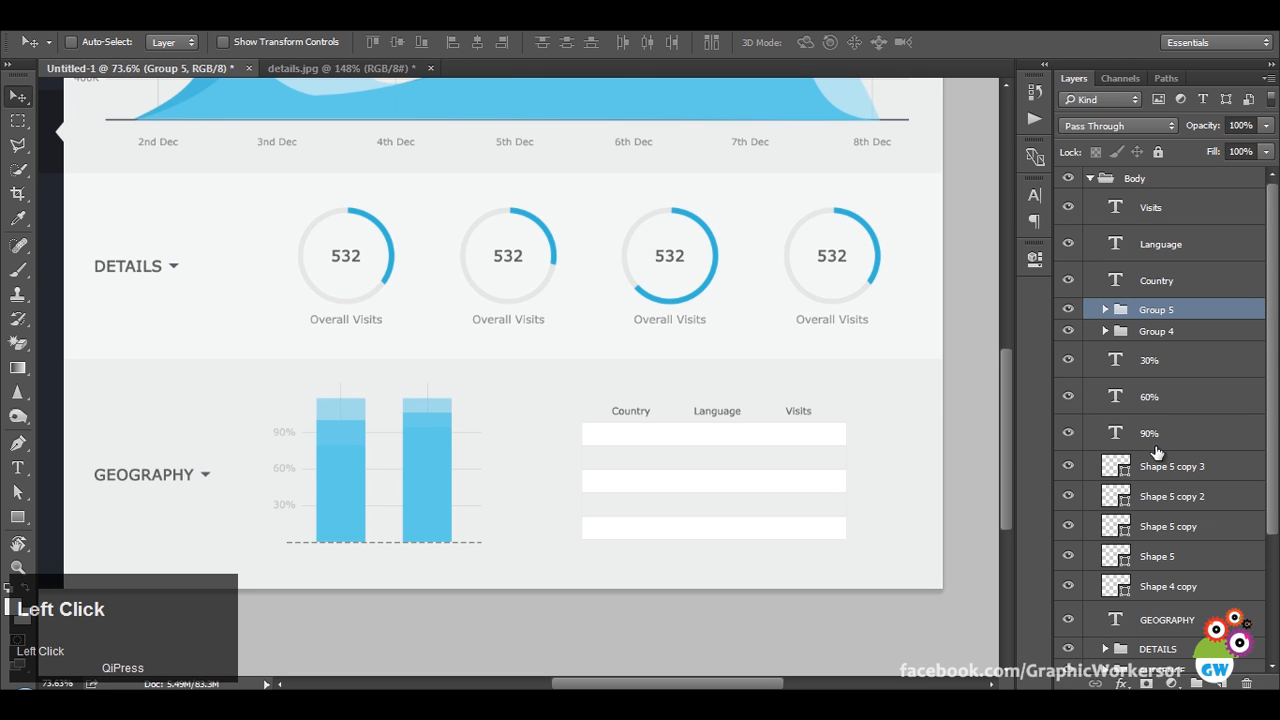
# Group the bars' group together with the chart line layers Shape 5, its three copies and Shape 4 copy.
pyautogui.keyDown('ctrl'); pyautogui.click(1180, 466); pyautogui.keyUp('ctrl')
pyautogui.keyDown('ctrl'); pyautogui.click(1178, 496); pyautogui.keyUp('ctrl')
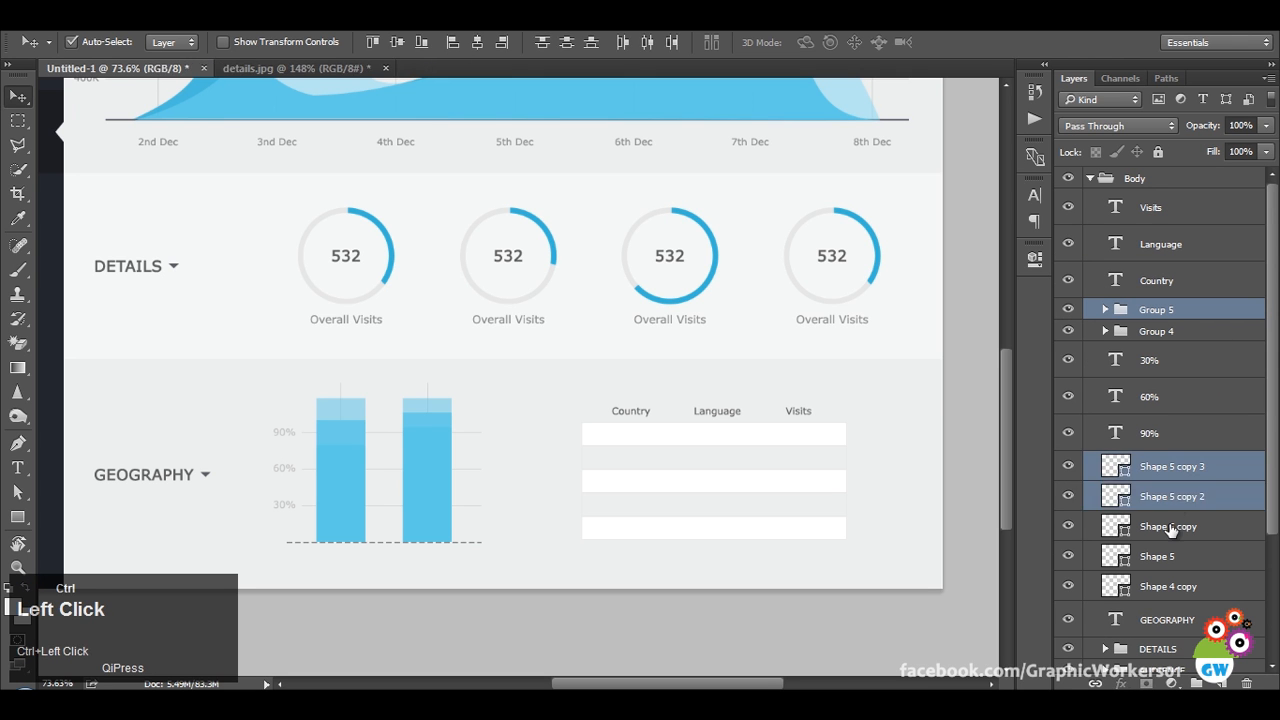
pyautogui.keyDown('ctrl'); pyautogui.click(1175, 526); pyautogui.keyUp('ctrl')
pyautogui.keyDown('ctrl'); pyautogui.click(1175, 556); pyautogui.keyUp('ctrl')
pyautogui.keyDown('ctrl'); pyautogui.click(1188, 585); pyautogui.keyUp('ctrl')
pyautogui.hotkey('ctrl', 'g')
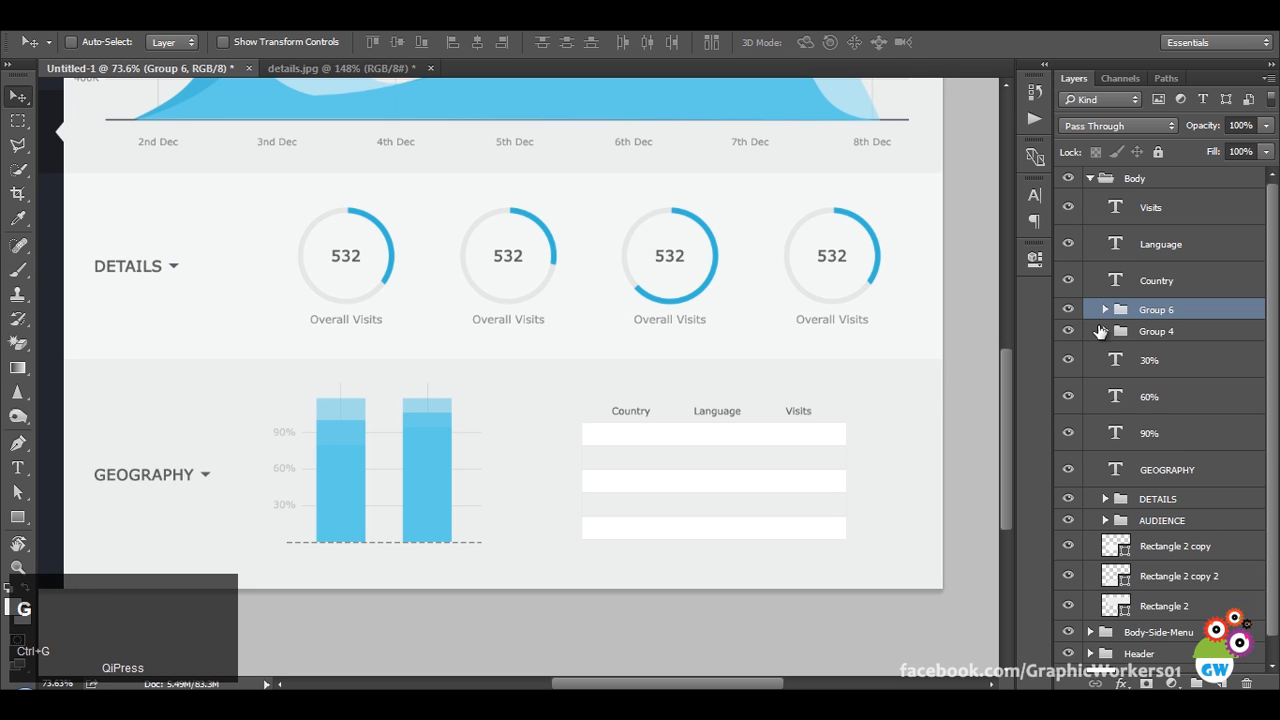
pyautogui.click(1068, 310)
pyautogui.click(1068, 310)
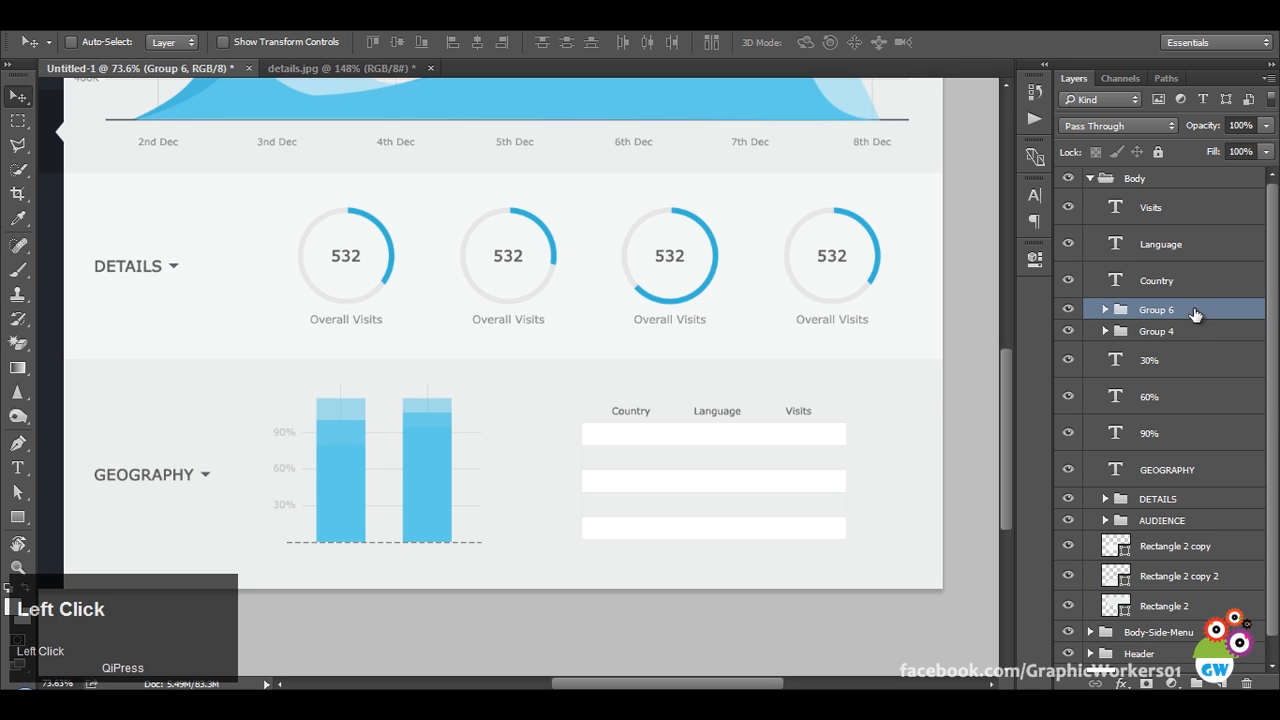
# Check the table rows' group by toggling its visibility, then move the Visits, Language and Country layers into it.
pyautogui.click(1165, 332)
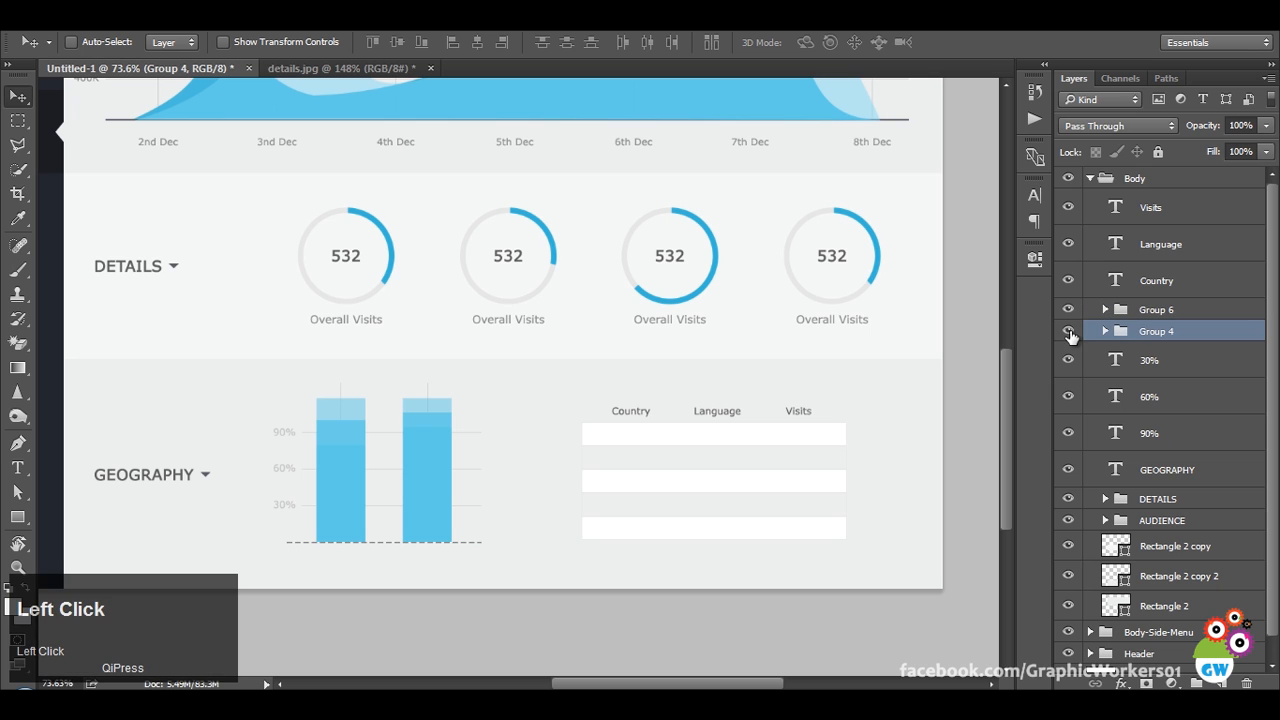
pyautogui.click(1068, 331)
pyautogui.click(1067, 332)
pyautogui.click(1068, 331)
pyautogui.click(1068, 331)
pyautogui.click(1150, 207)
pyautogui.keyDown('shift'); pyautogui.click(1182, 288); pyautogui.keyUp('shift')
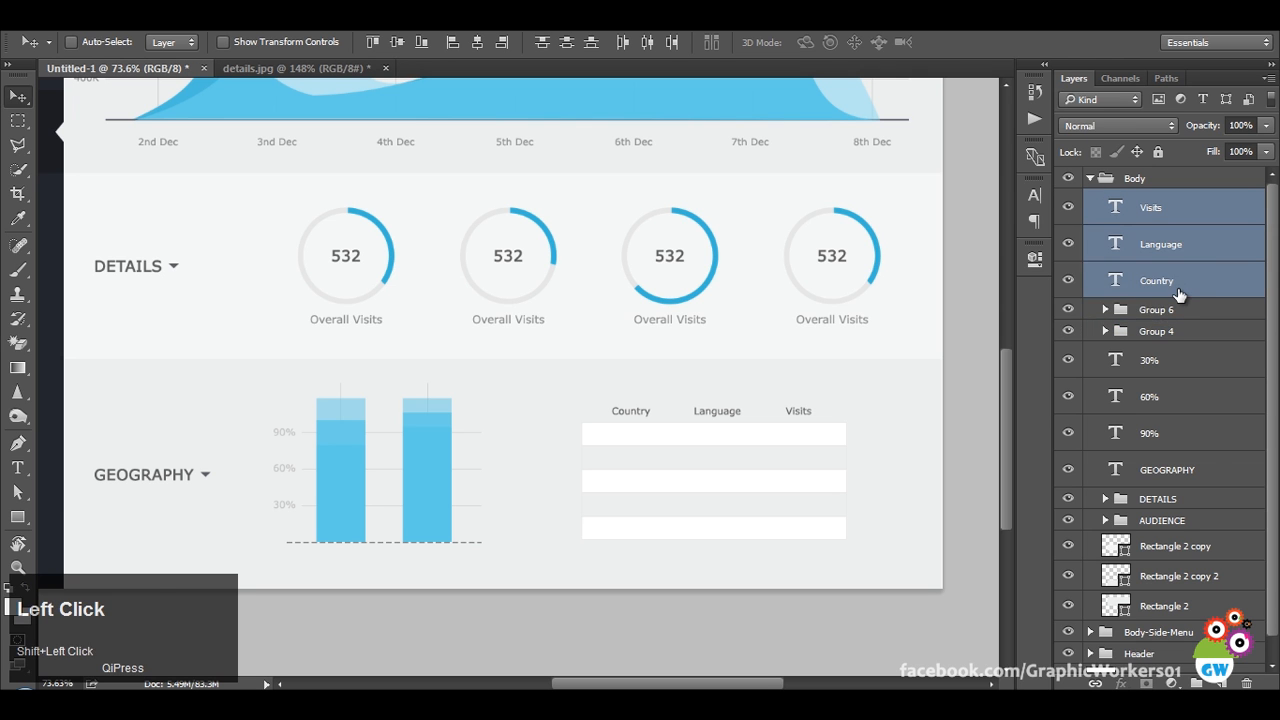
pyautogui.moveTo(1178, 289); pyautogui.dragTo(1168, 331)
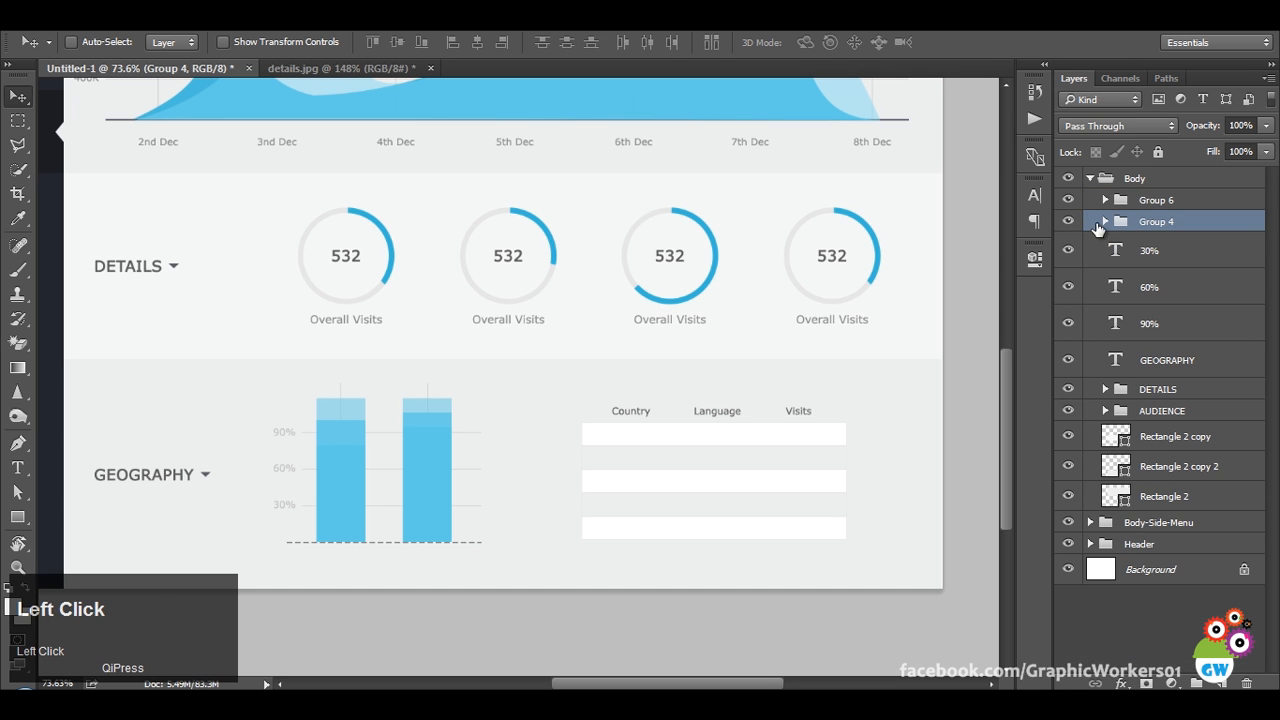
# Duplicate the three table headings and move the copies straight down into the first white row.
pyautogui.click(1105, 221)
pyautogui.click(1181, 254)
pyautogui.keyDown('shift'); pyautogui.click(1234, 332); pyautogui.keyUp('shift')
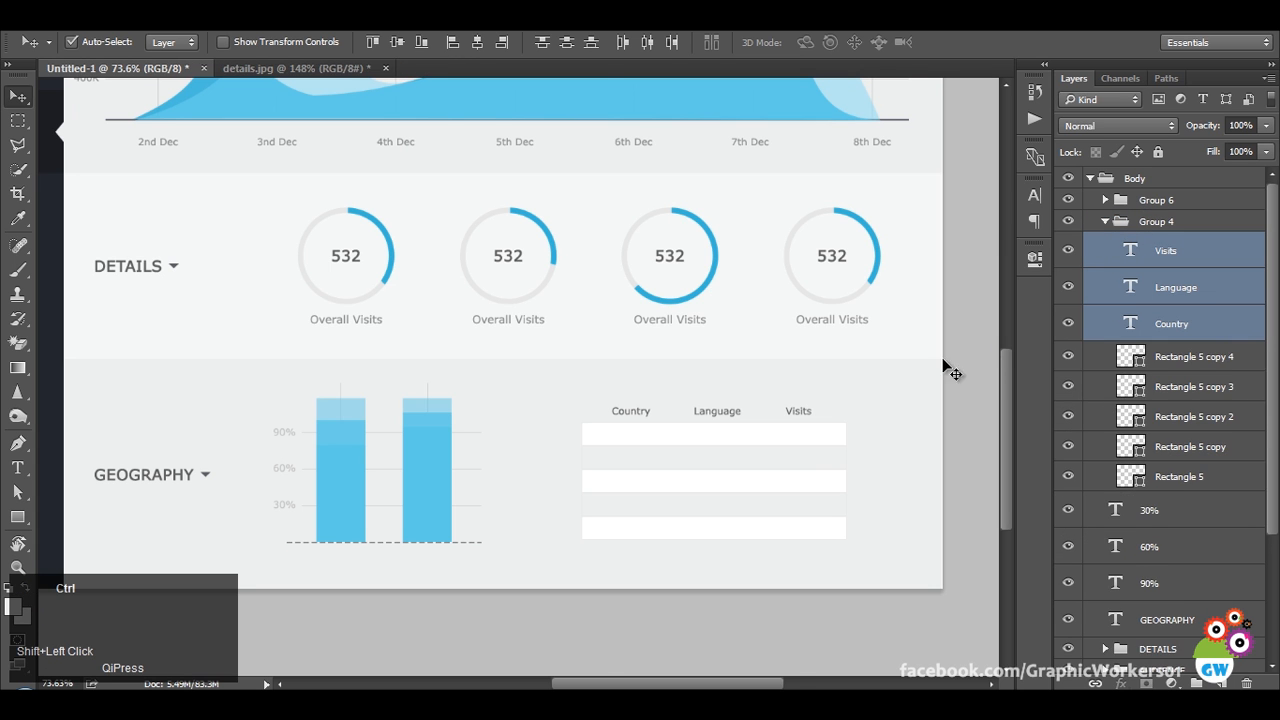
pyautogui.hotkey('ctrl', 'j')
pyautogui.scroll(2, 853, 400)
pyautogui.scroll(1, 856, 406)
pyautogui.moveTo(872, 400); pyautogui.dragTo(872, 418)
# Change the text color of the three duplicated labels in the first row to light gray.
pyautogui.press('t')
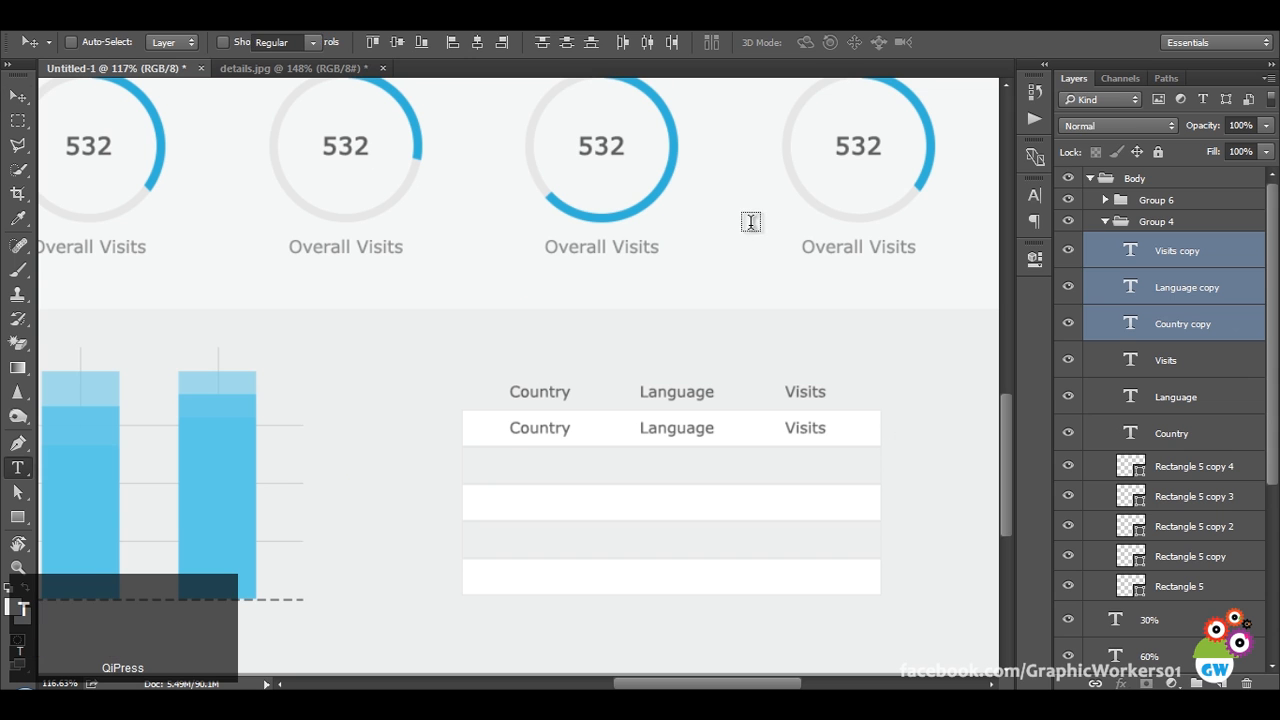
pyautogui.click(1037, 198)
pyautogui.click(1037, 198)
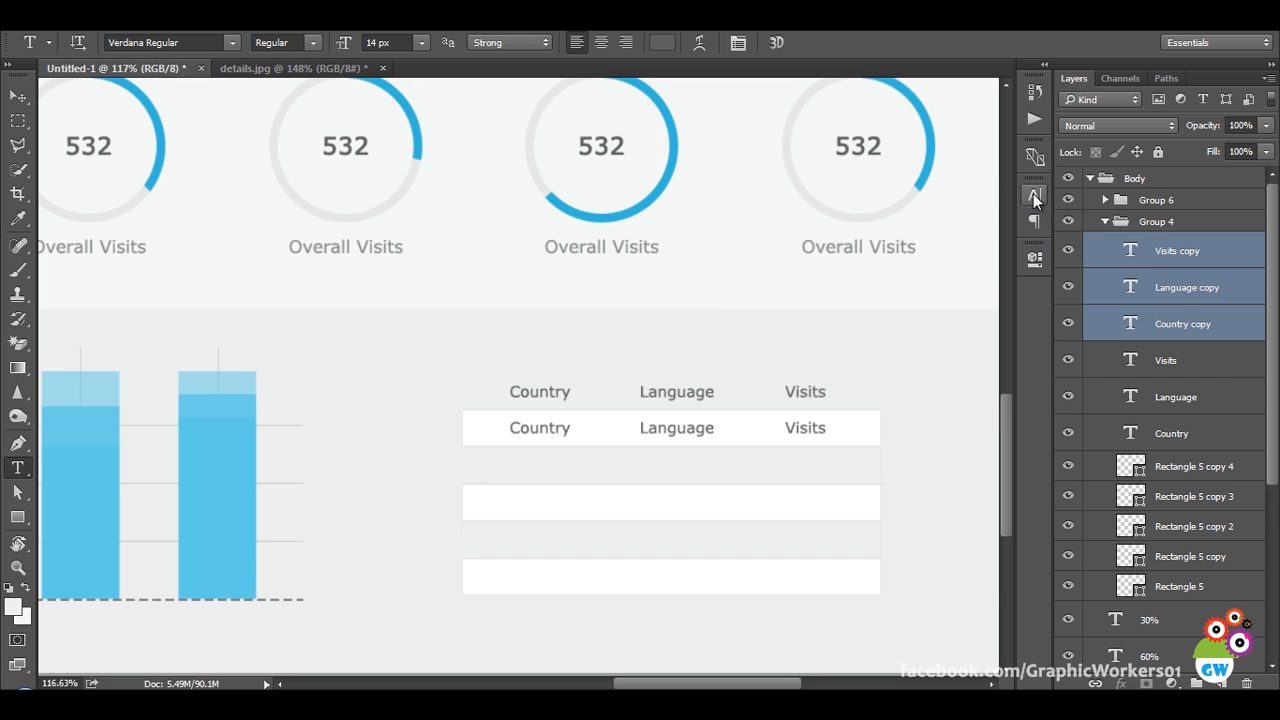
pyautogui.click(1035, 197)
pyautogui.click(963, 308)
pyautogui.moveTo(700, 337); pyautogui.dragTo(724, 337)
pyautogui.click(1170, 277)
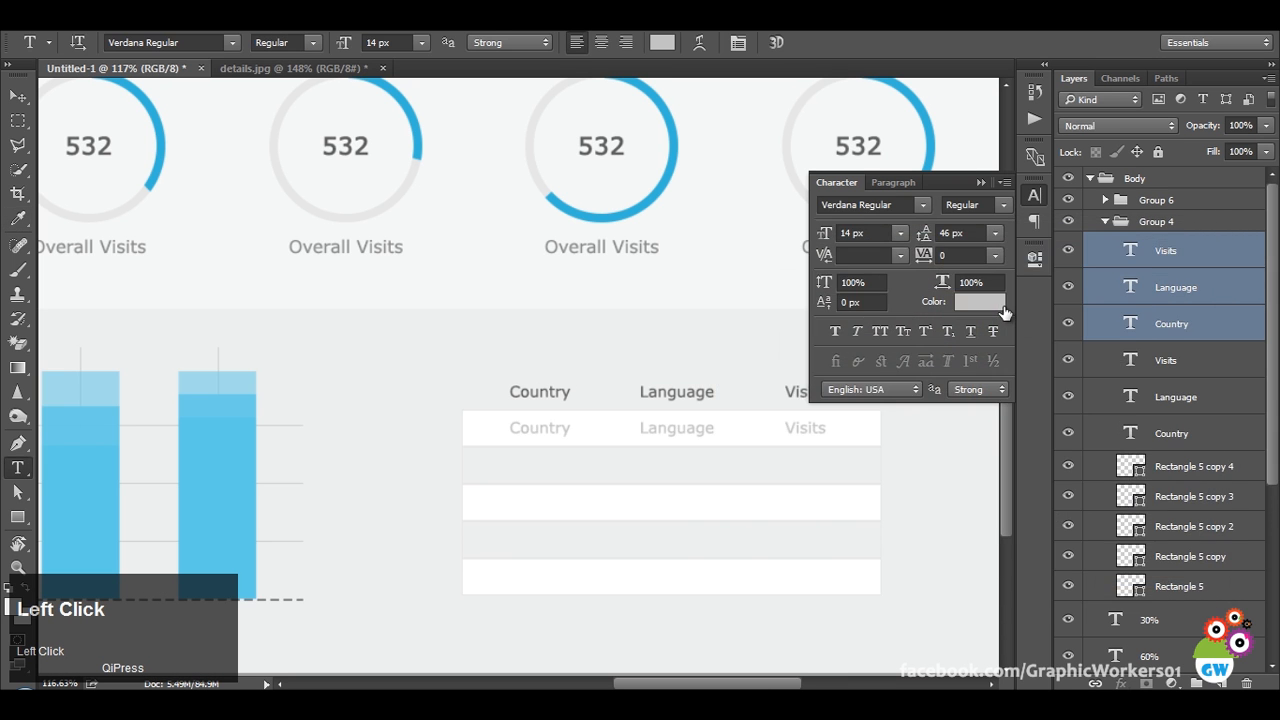
# Set the font size of the three first-row labels to 12 px and close the character settings.
pyautogui.click(877, 232)
pyautogui.scroll(-2, 877, 232)
pyautogui.press('Return')
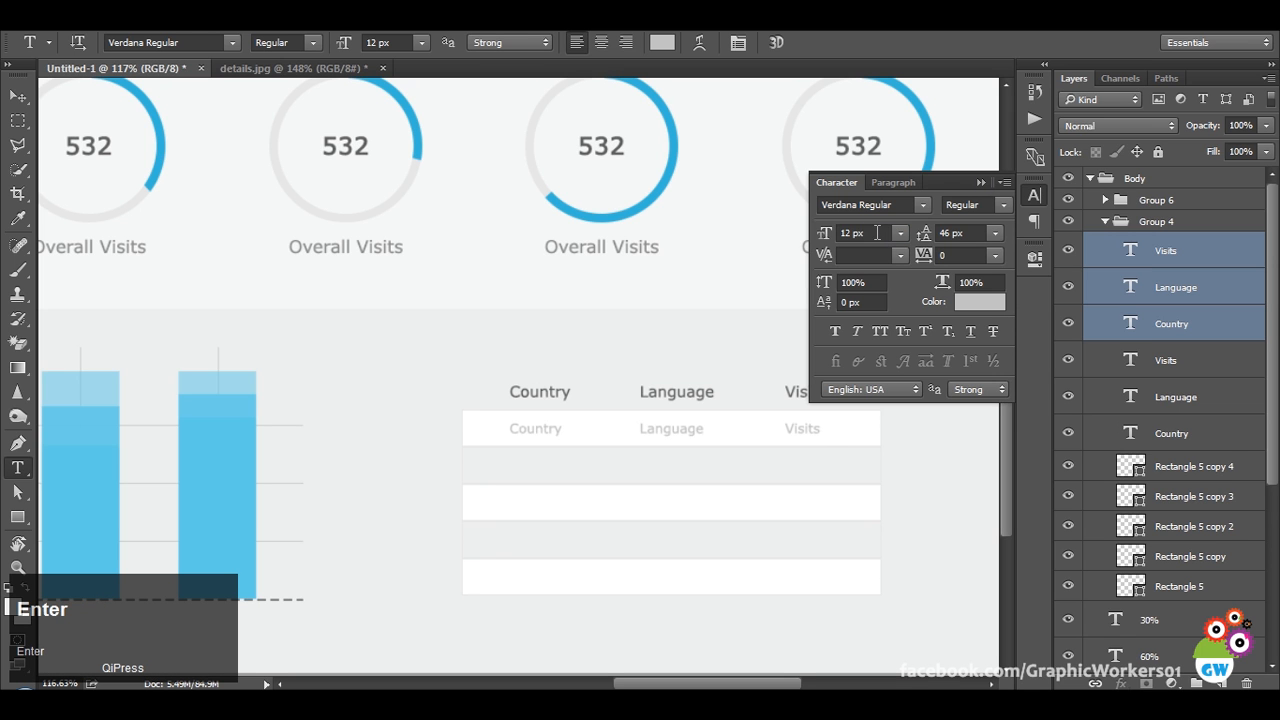
pyautogui.click(984, 183)
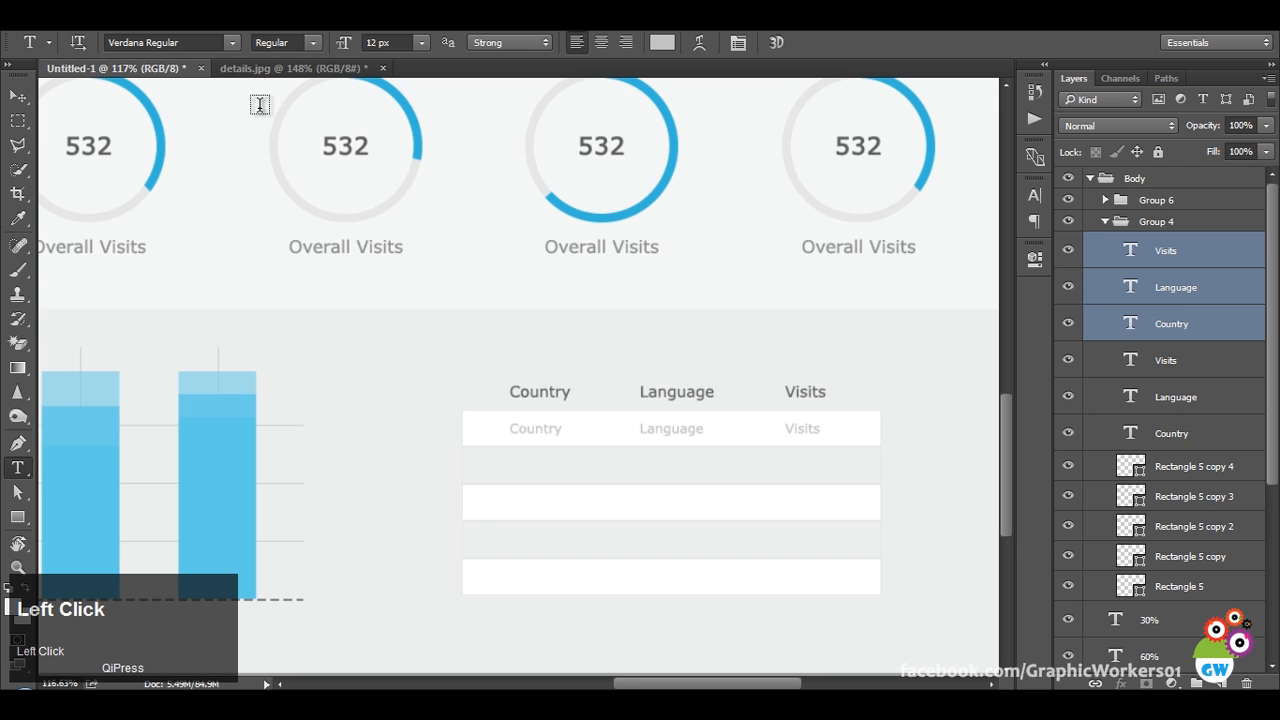
# Check the table entries in details.jpg, then change the first-row texts Country to USA and Language to English in Untitled-1.
pyautogui.click(311, 68)
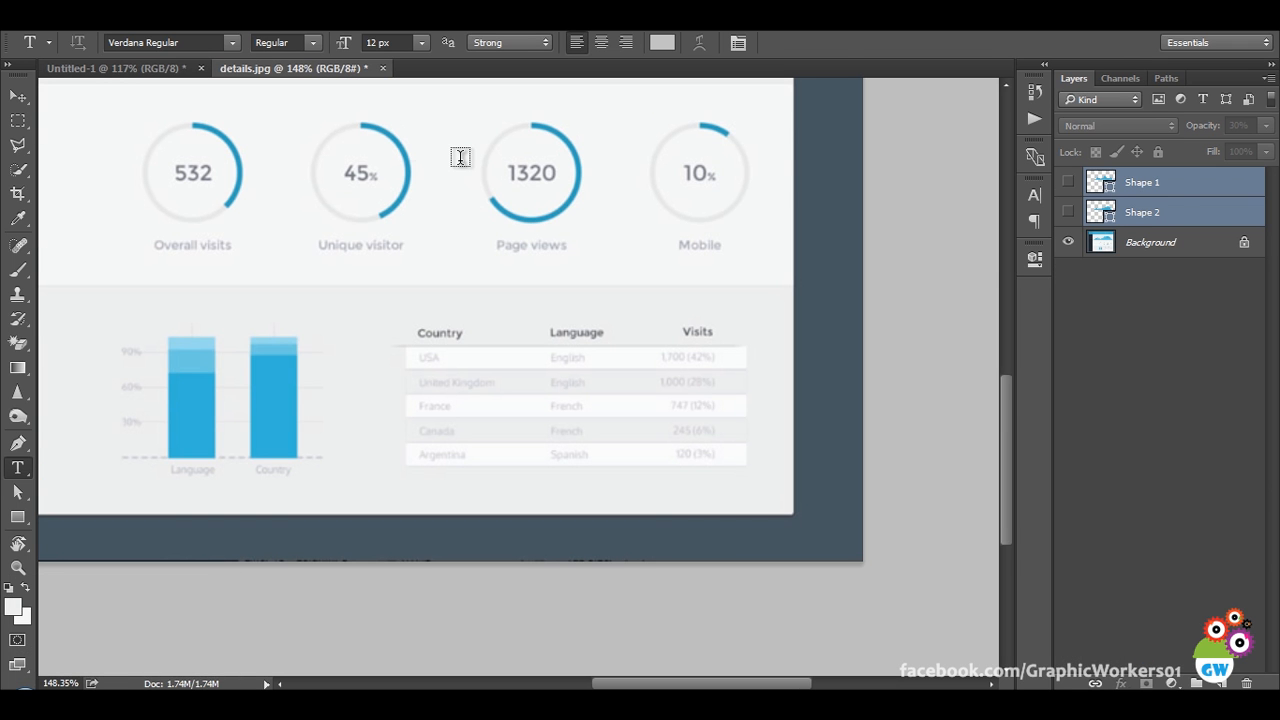
pyautogui.click(140, 68)
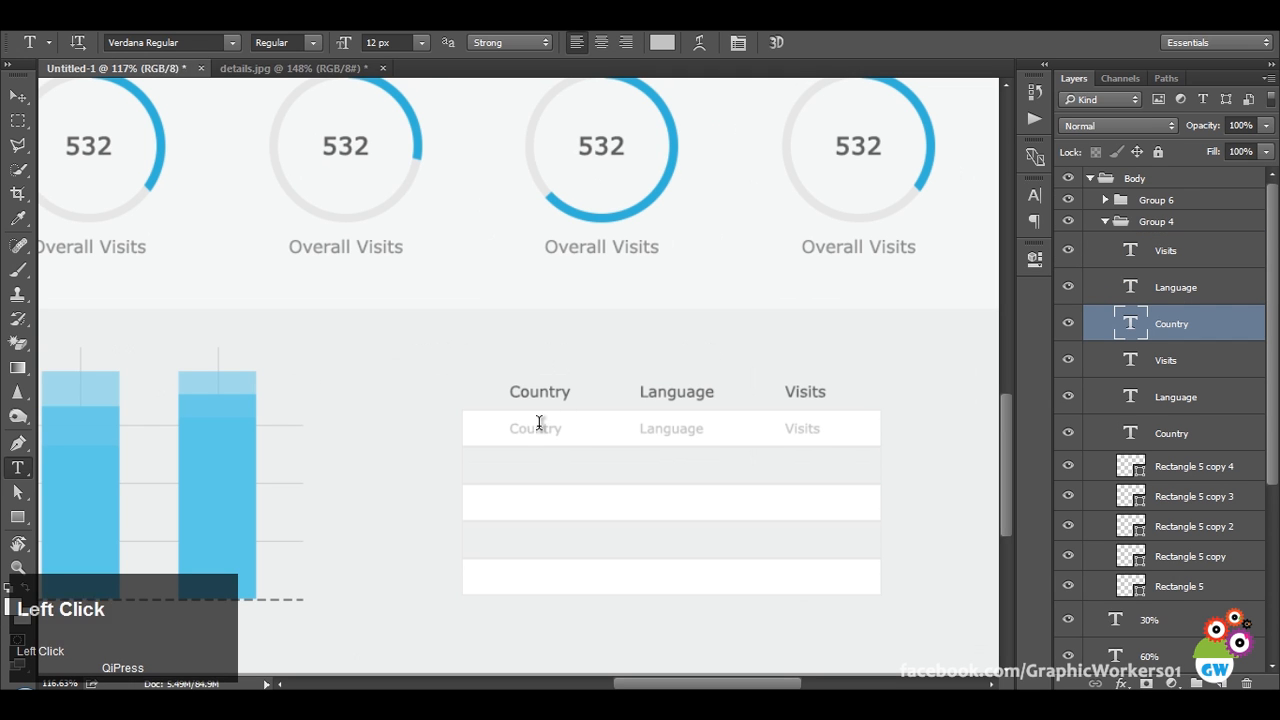
pyautogui.doubleClick(539, 423)
pyautogui.write('USA')
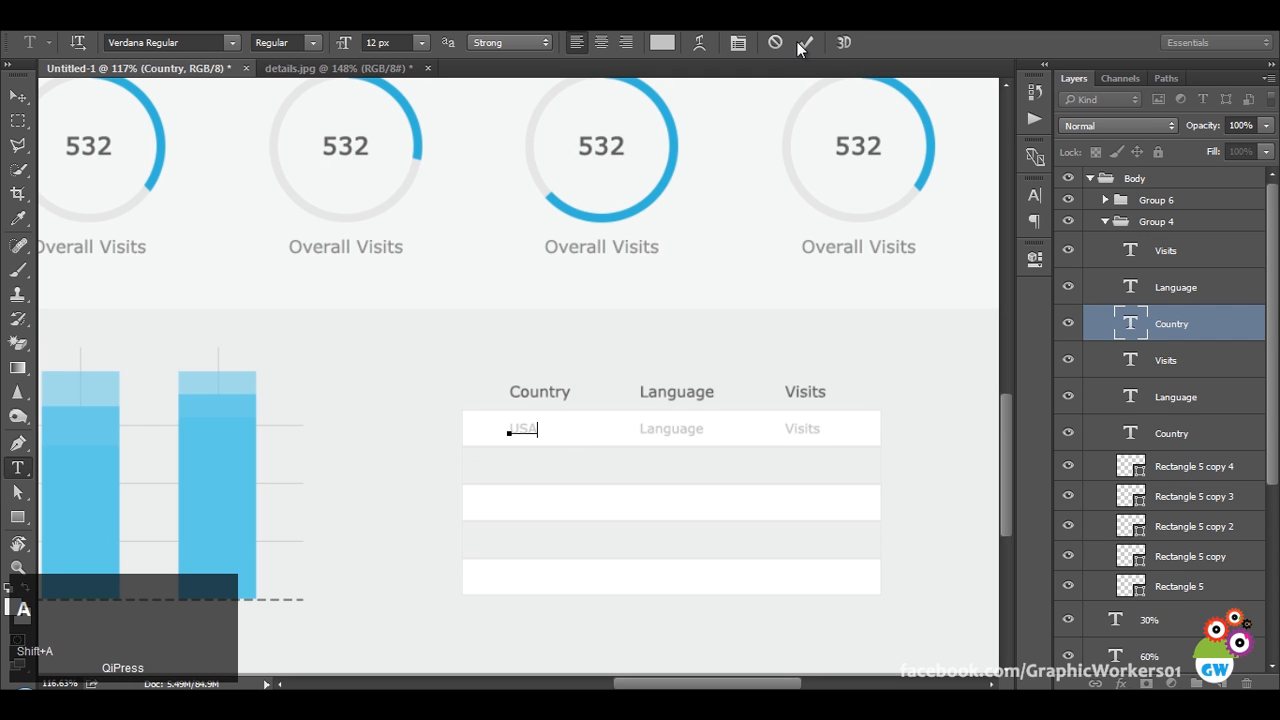
pyautogui.doubleClick(672, 428)
pyautogui.write('English')
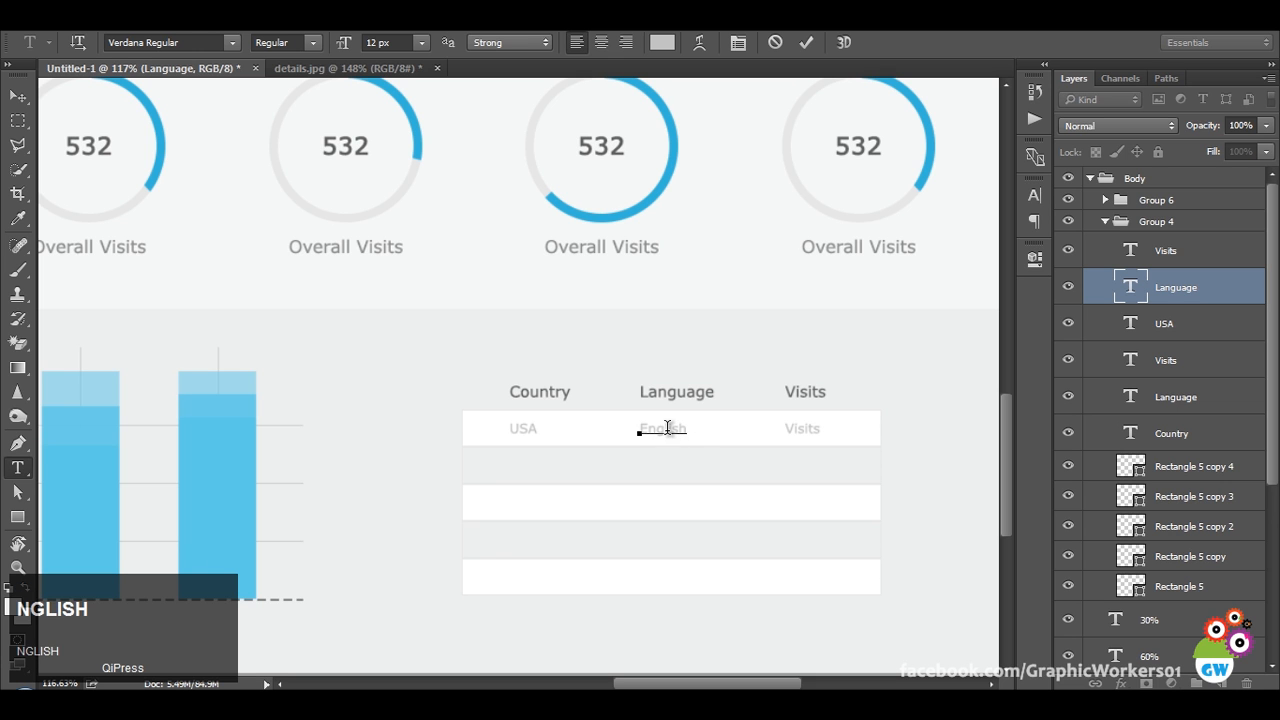
pyautogui.click(806, 42)
# Replace the Visits text in the first row with 1700(41%).
pyautogui.click(803, 428)
pyautogui.hotkey('ctrl', 'a')
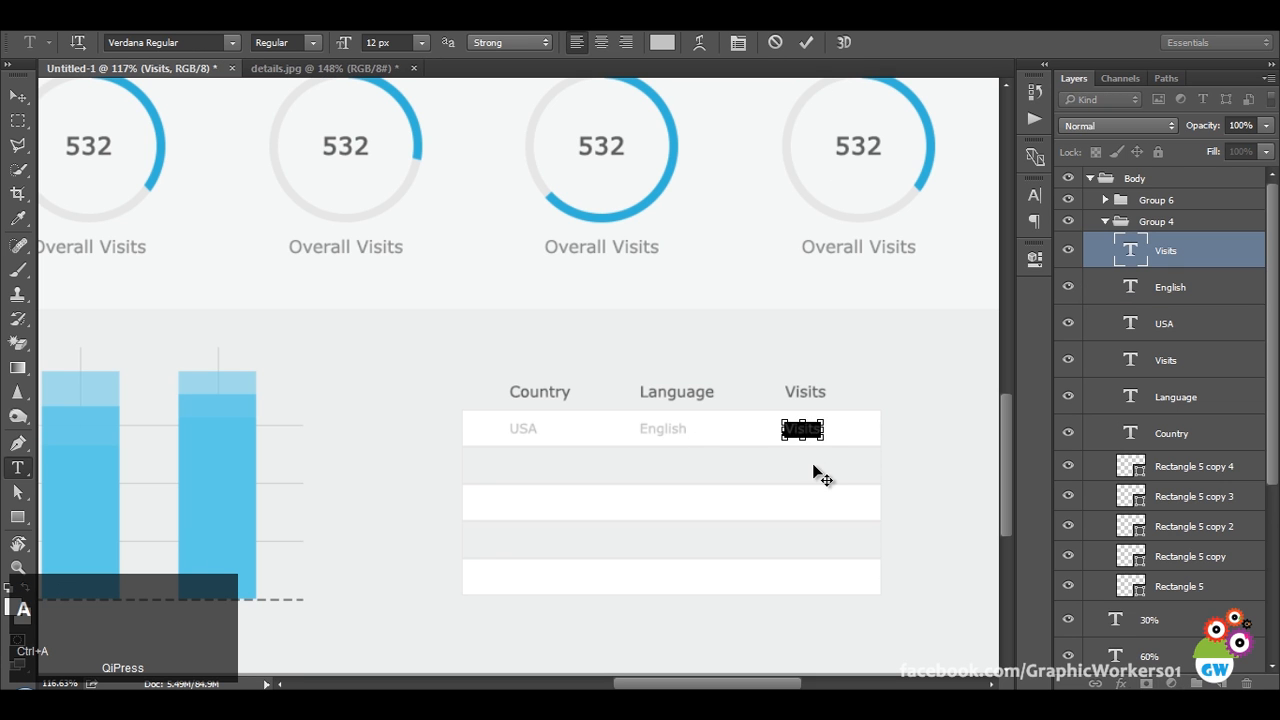
pyautogui.write('1700')
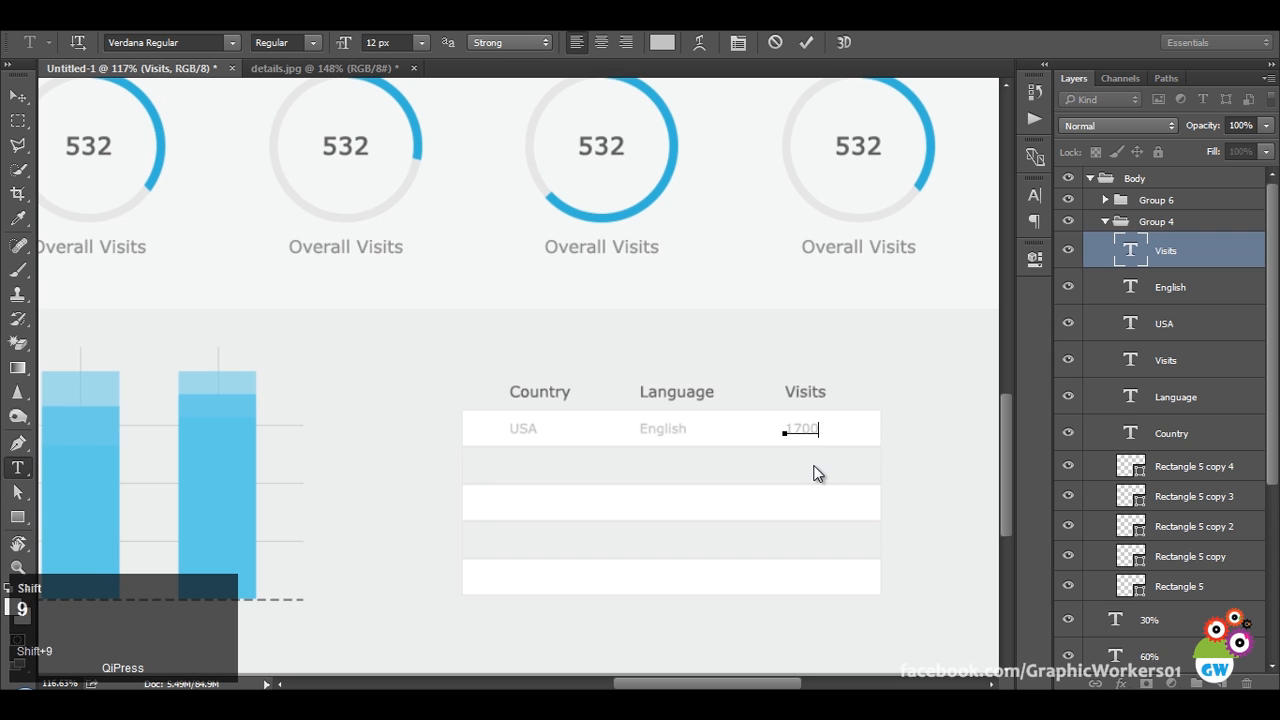
pyautogui.write('041)')
pyautogui.click(806, 42)
# Duplicate the USA, English and 1700(41%) texts and move the copies down into the second table row.
pyautogui.click(17, 96)
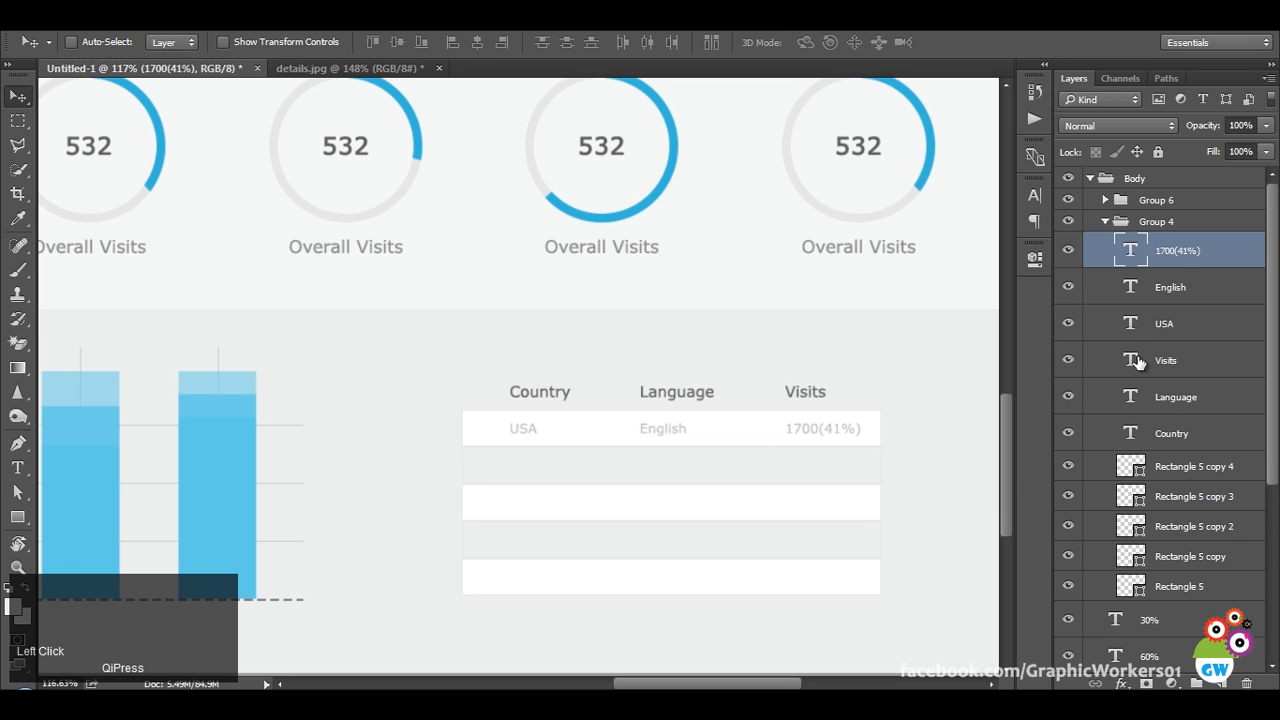
pyautogui.keyDown('shift'); pyautogui.click(1180, 326); pyautogui.keyUp('shift')
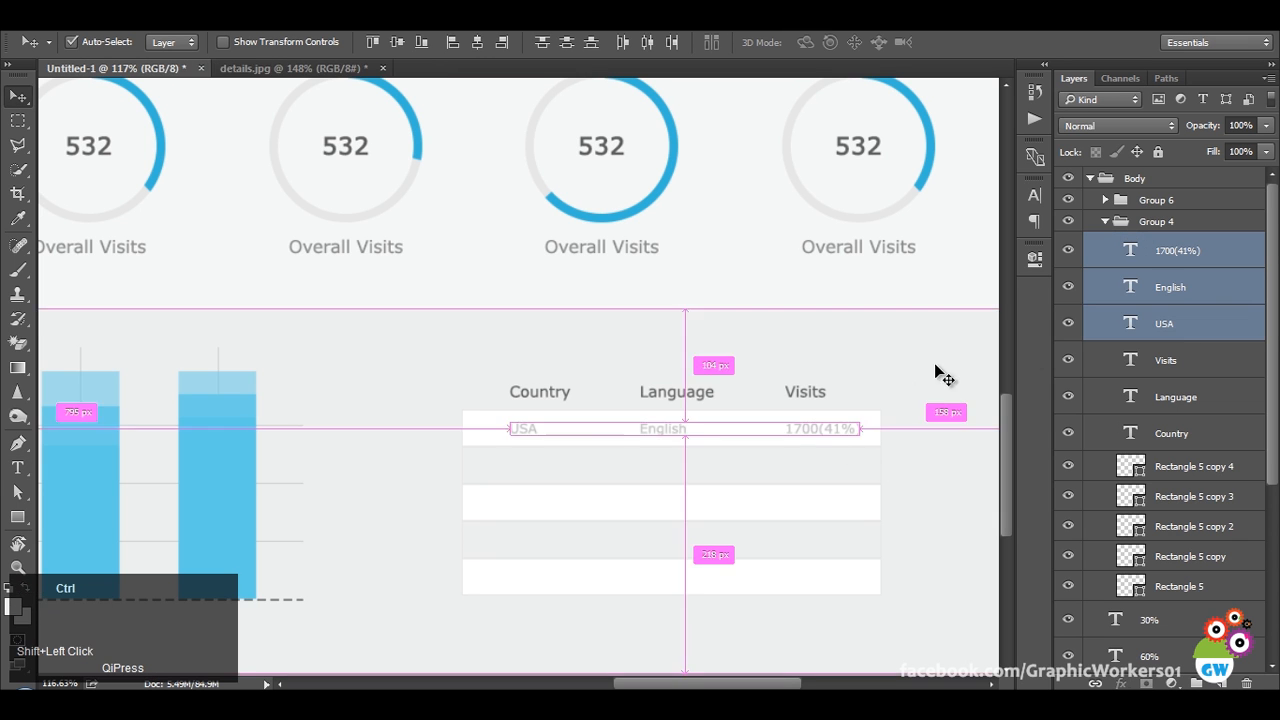
pyautogui.hotkey('ctrl', 'j')
pyautogui.moveTo(821, 413); pyautogui.dragTo(815, 448)
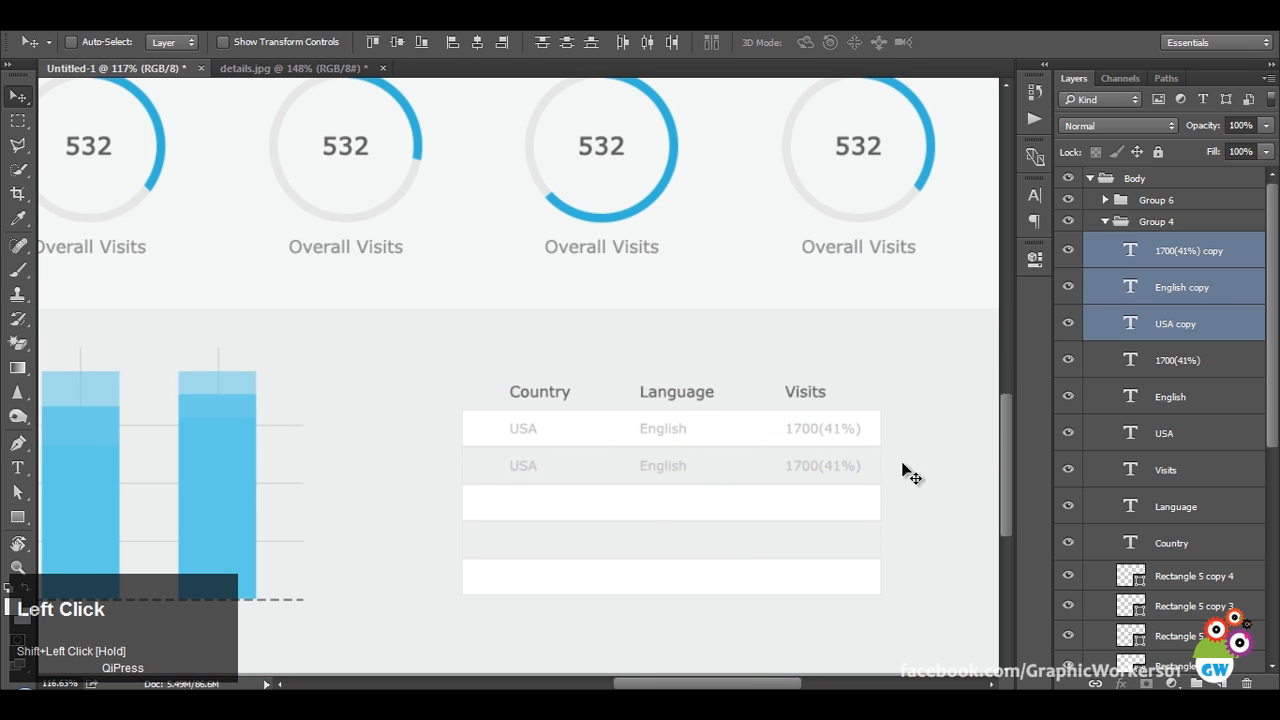
# Create three more copies of the row texts and align them in the third, fourth and fifth table rows.
pyautogui.hotkey('ctrl', 'j')
pyautogui.moveTo(960, 472); pyautogui.dragTo(939, 491)
pyautogui.press('Down')
pyautogui.press('Down')
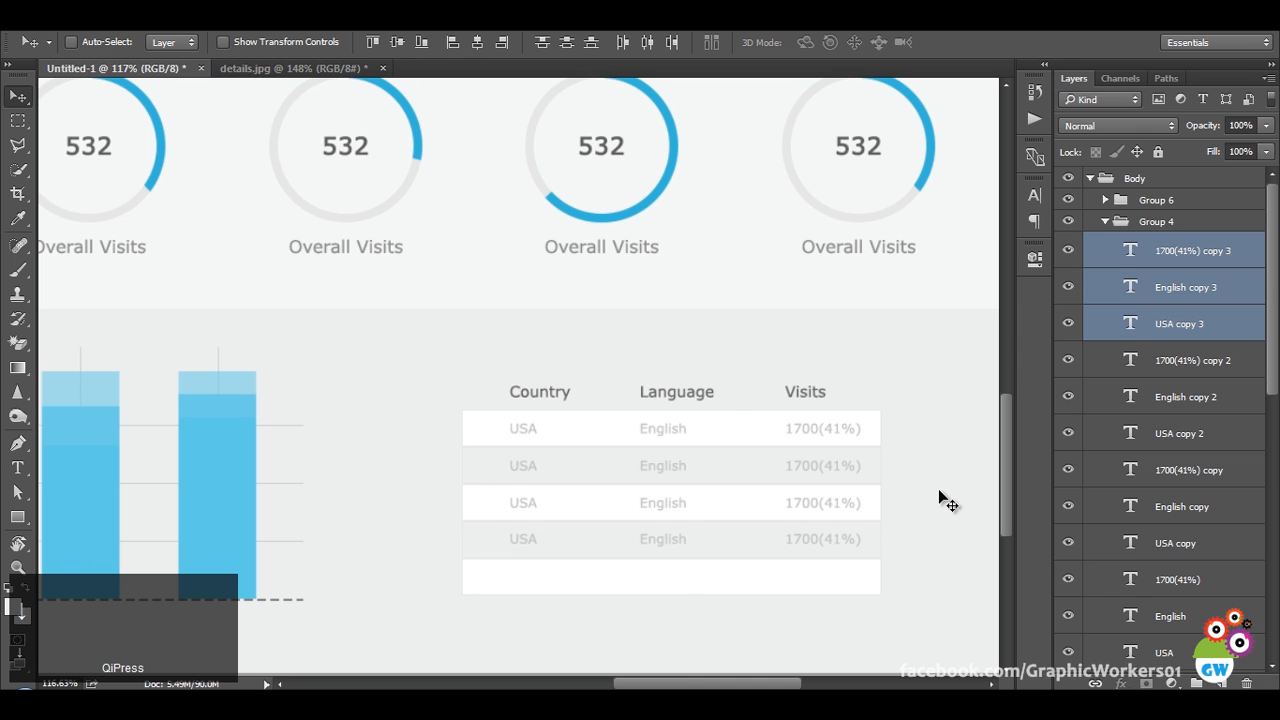
pyautogui.moveTo(926, 463); pyautogui.dragTo(926, 500)
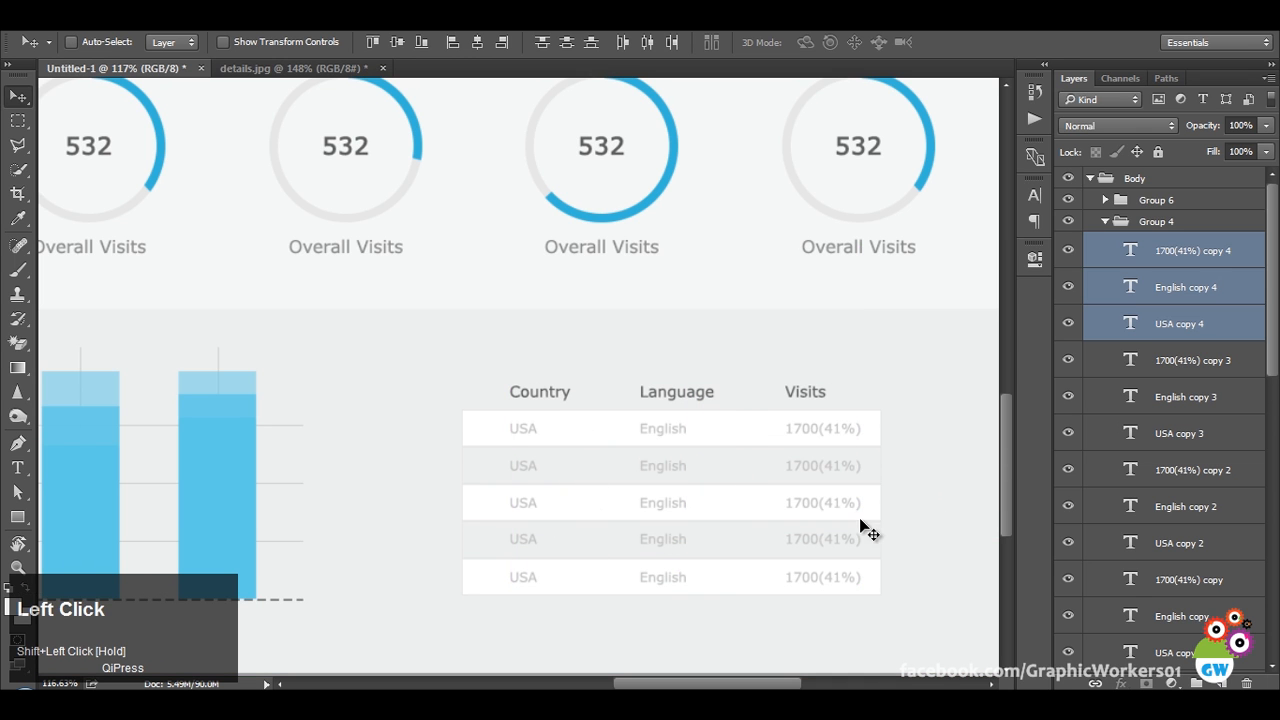
# Review the complete dashboard layout, including the filled country table in the GEOGRAPHY section.
pyautogui.scroll(-3, 862, 518)
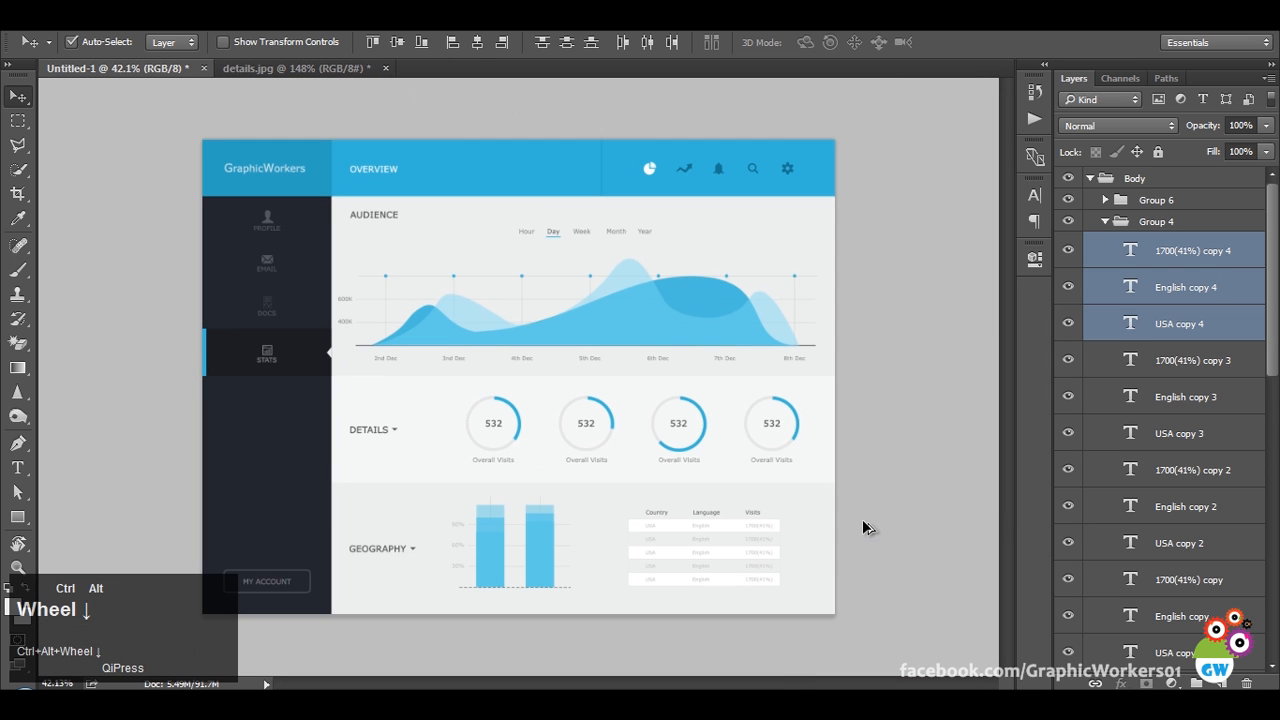
pyautogui.scroll(1, 530, 528)
pyautogui.scroll(-1, 543, 531)
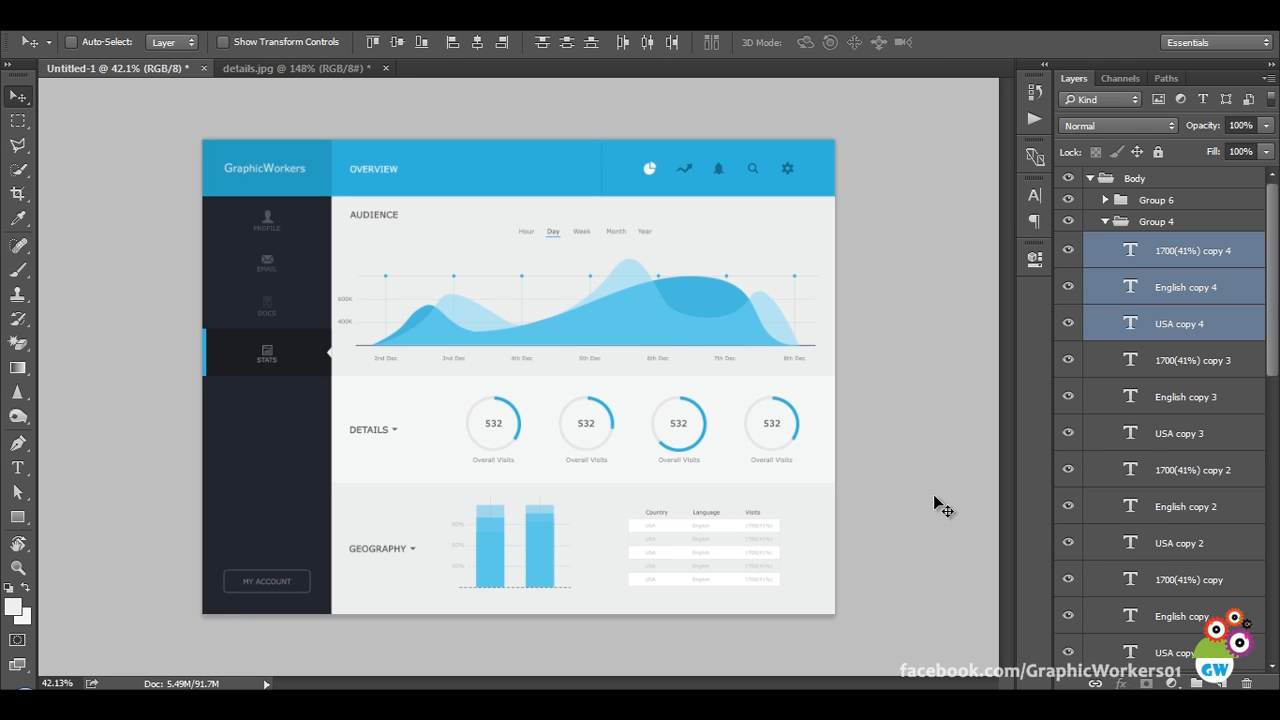
# In a new Notepad document, write "Hope you had learned something !!" followed by the line "Don't forget to Subscribe for more :)".
pyautogui.click(340, 704)
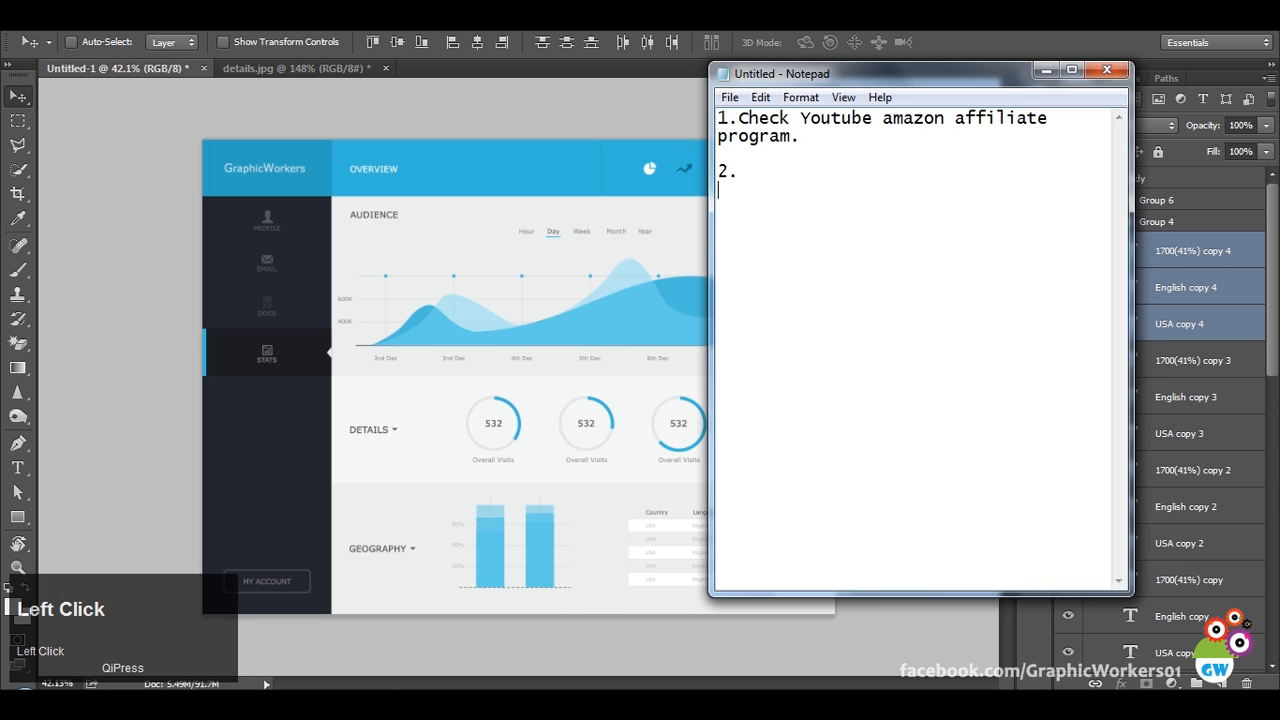
pyautogui.click(1046, 70)
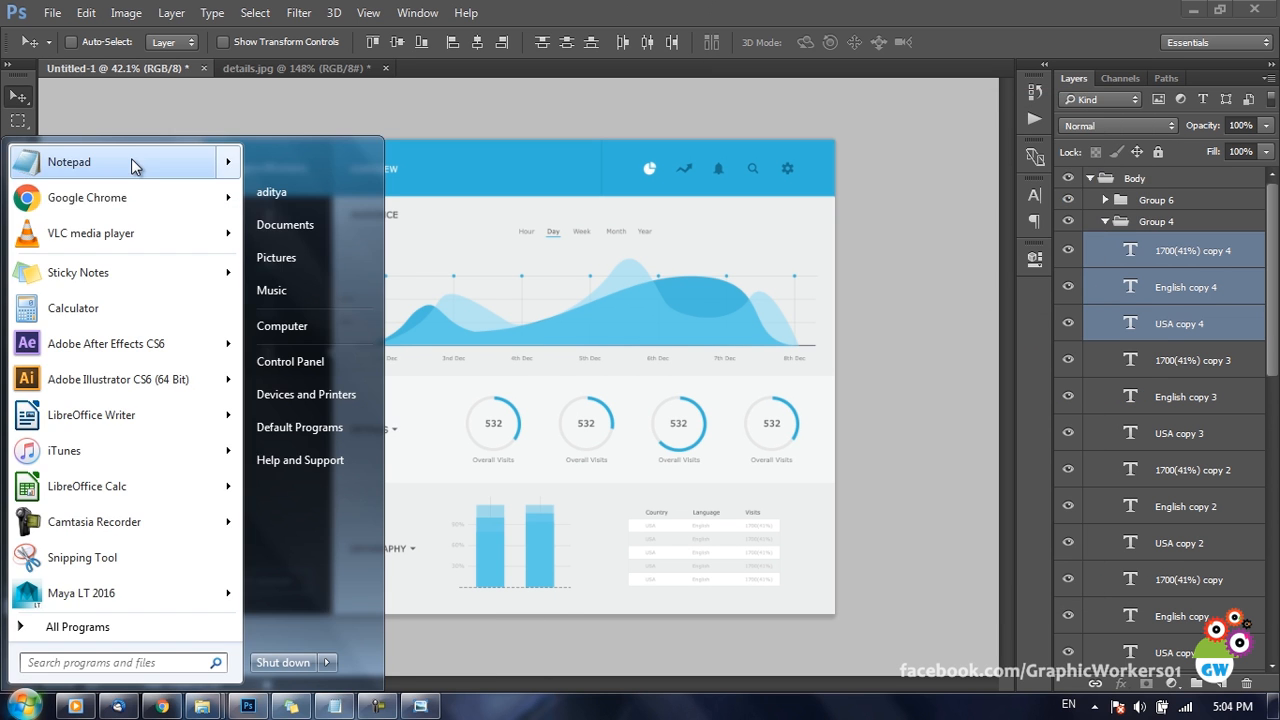
pyautogui.click(75, 160)
pyautogui.moveTo(1021, 326); pyautogui.dragTo(864, 346)
pyautogui.write('Hope you had learned something !!')
pyautogui.hotkey('shift', 'Return')
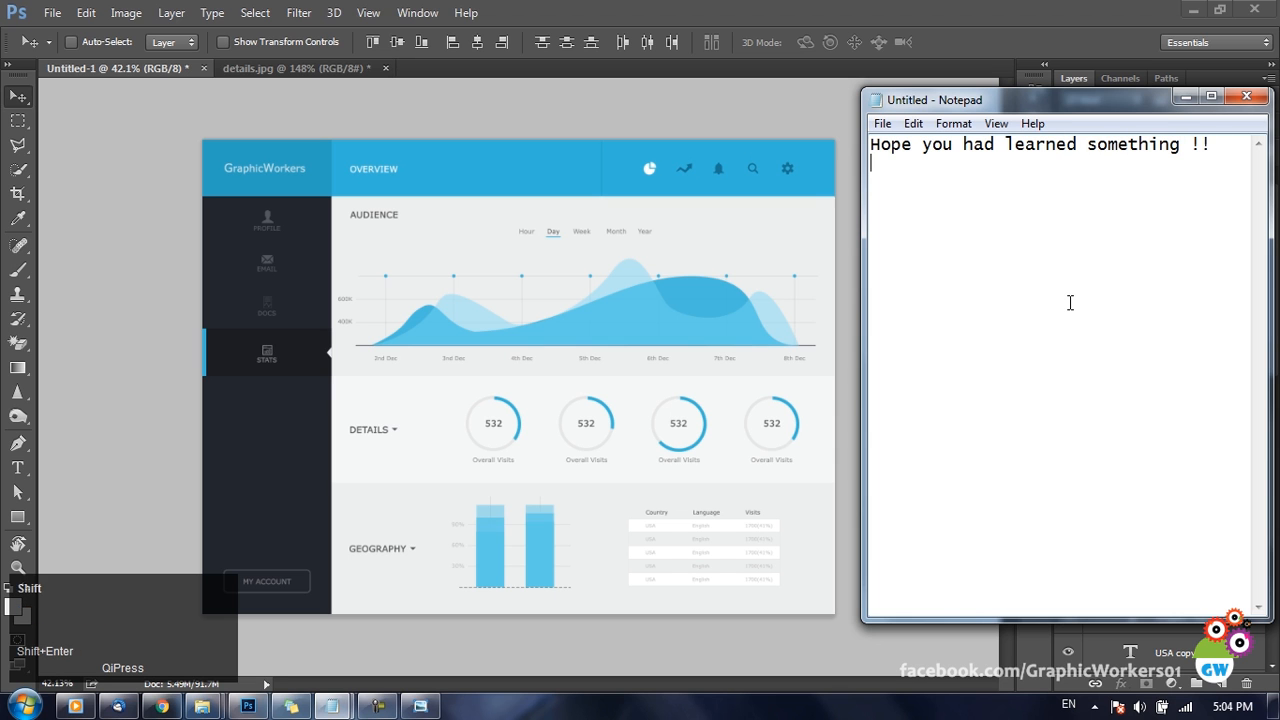
pyautogui.press('BackSpace')
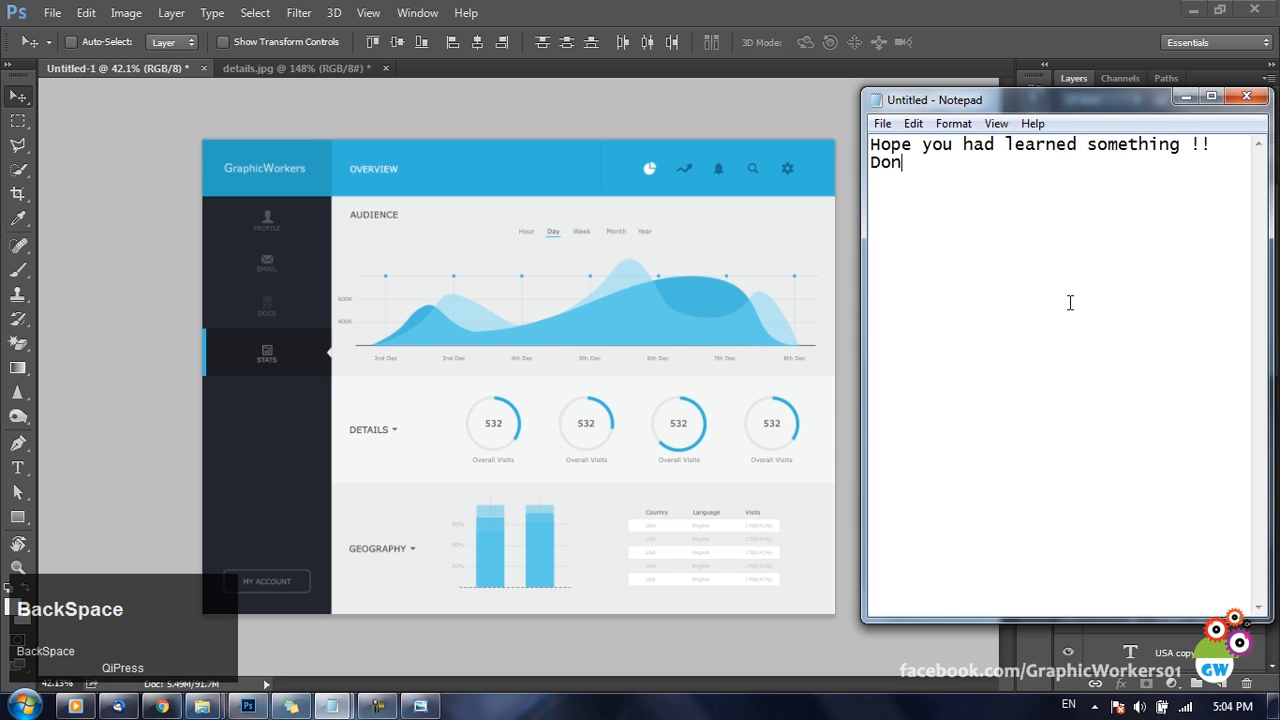
pyautogui.write("'t forget to Subscribe for more")
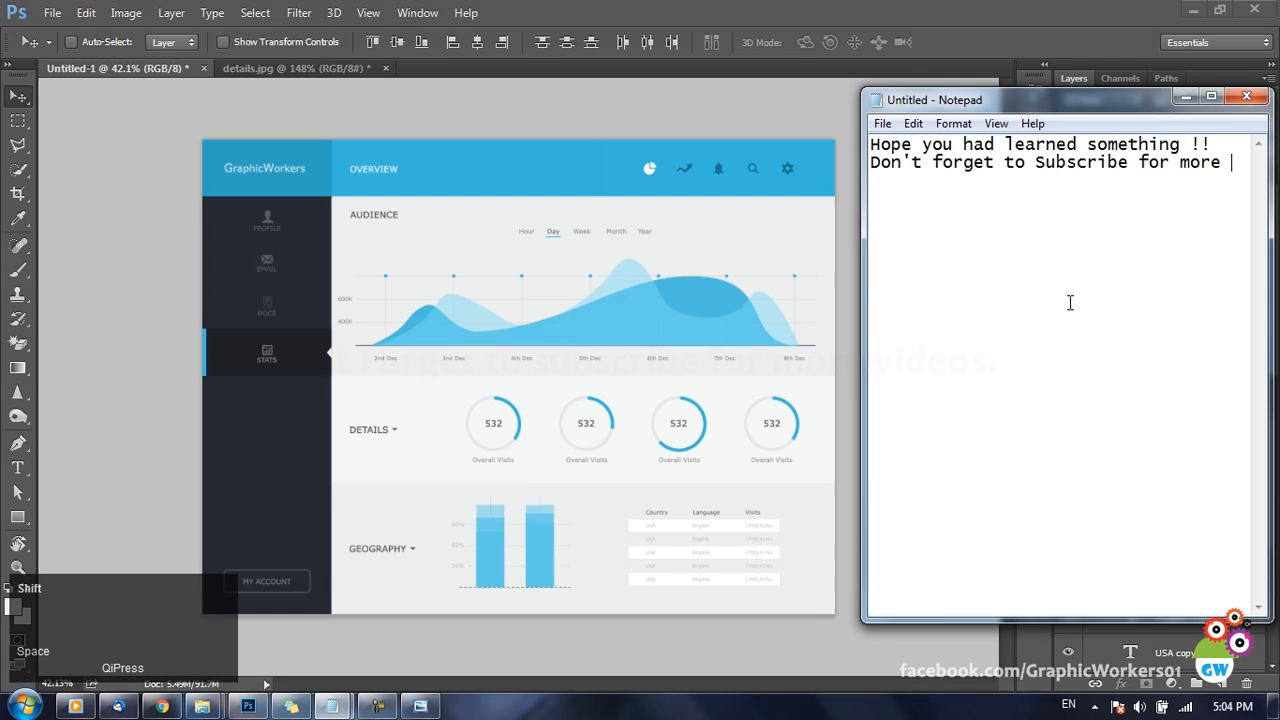
pyautogui.write(':)')
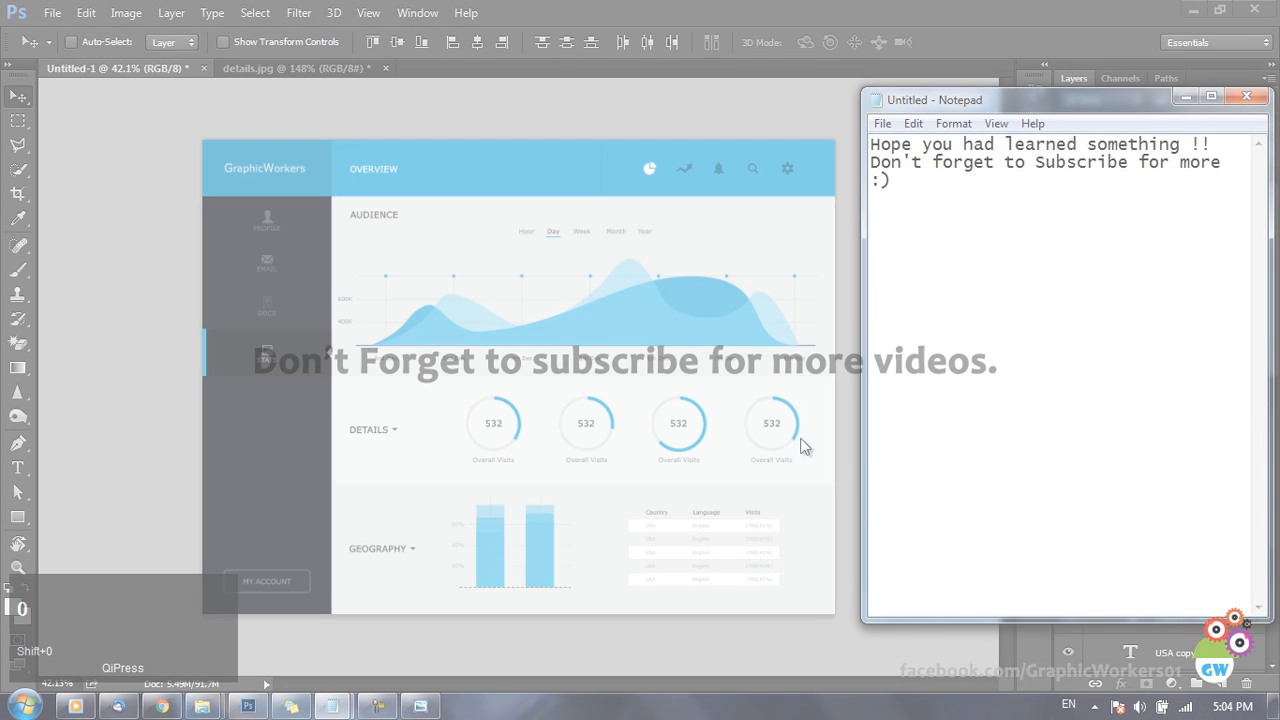